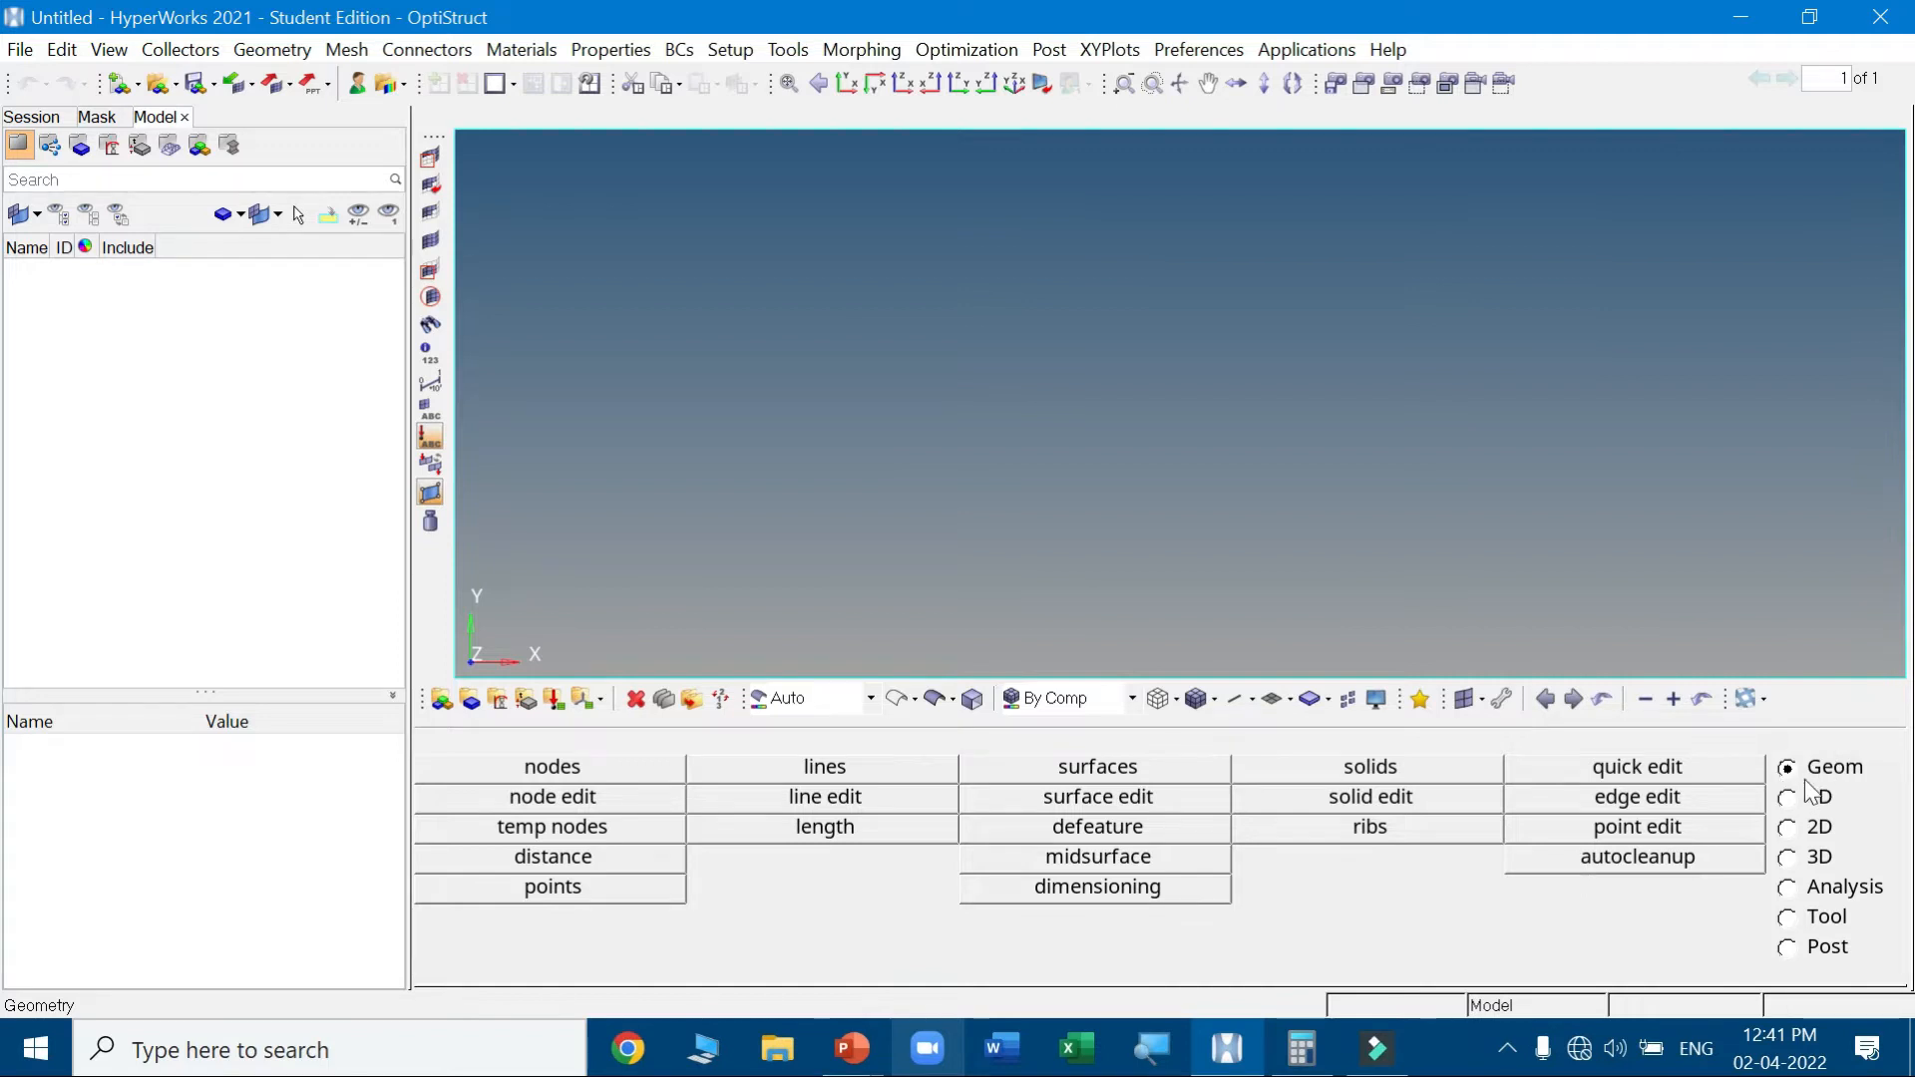
Create a node at the origin, x 0, y 0, z 0, and fit it in the view
left_click(597, 768)
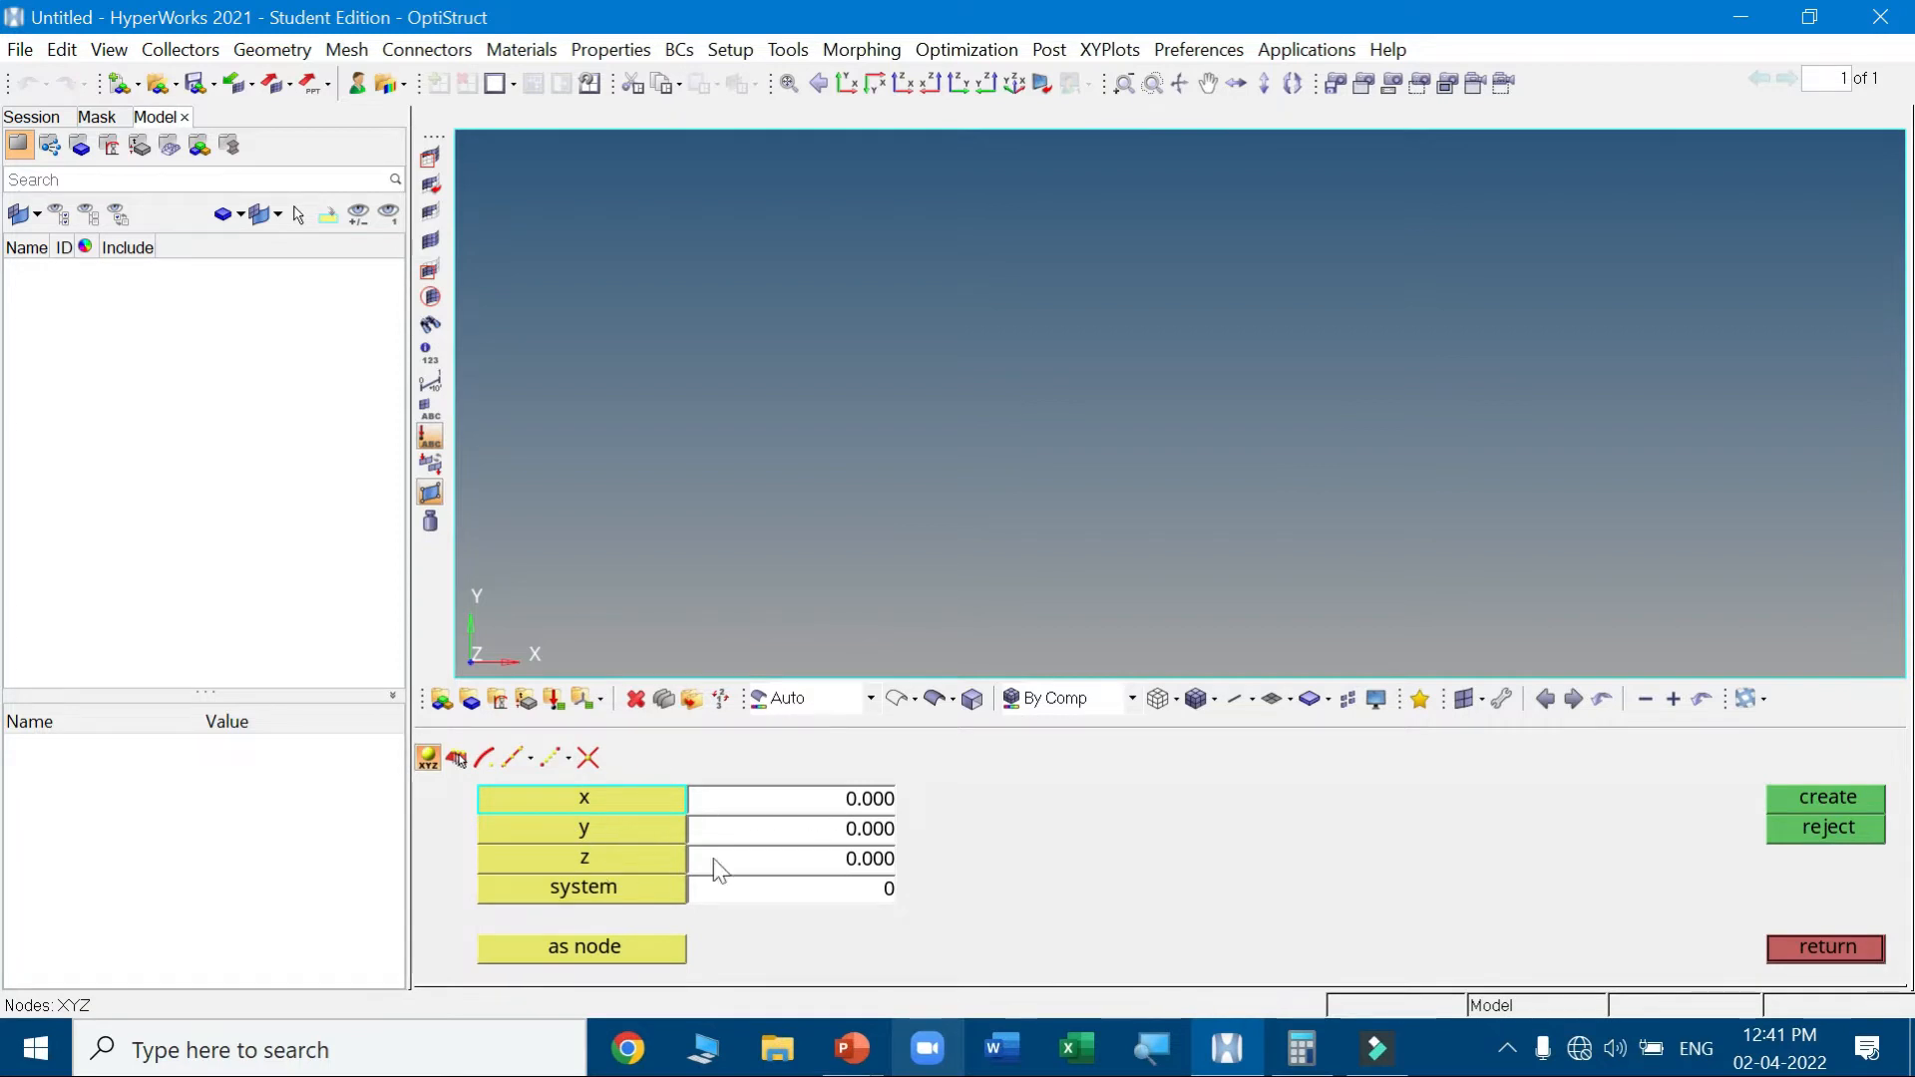
left_click(1822, 794)
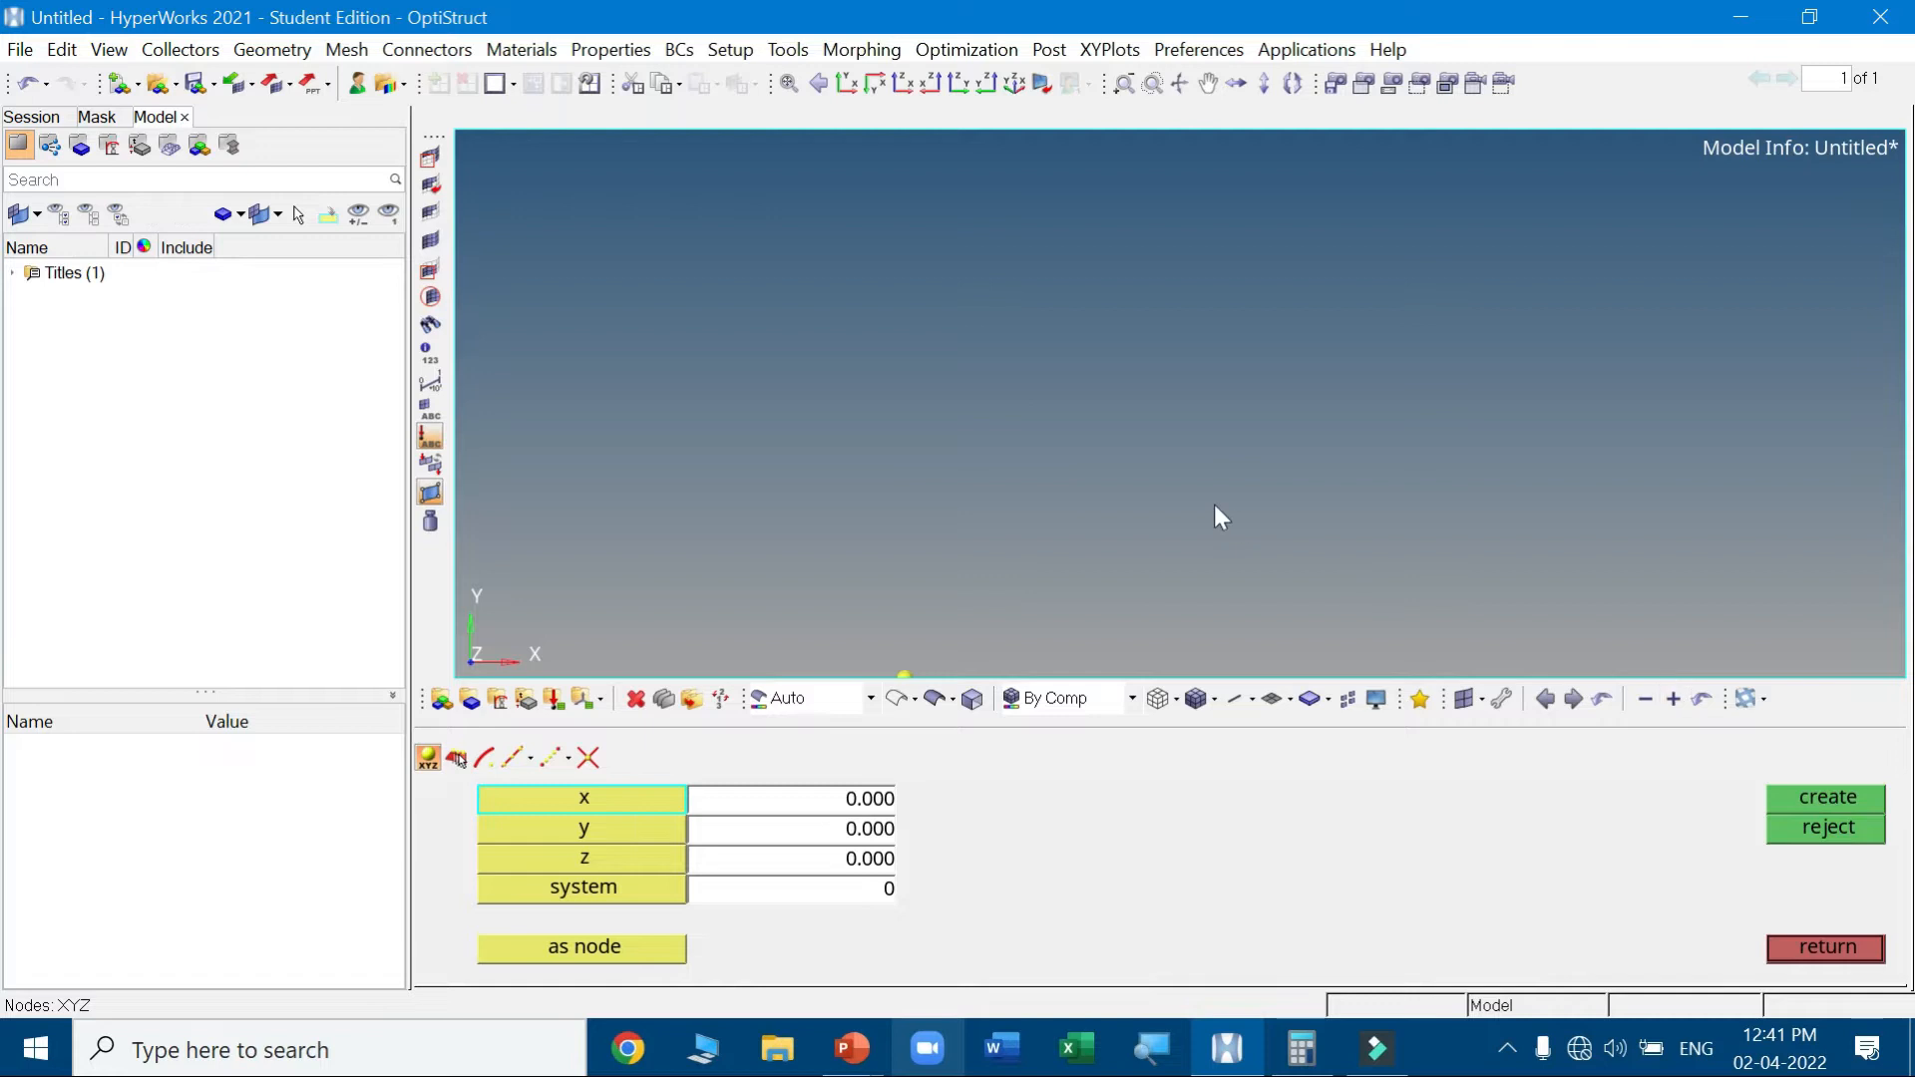
left_click(788, 84)
Check the plate dimensions on the PowerPoint problem slide and create a node at x 5000, y 0, z 0 in HyperWorks
mouse_move(1230, 1052)
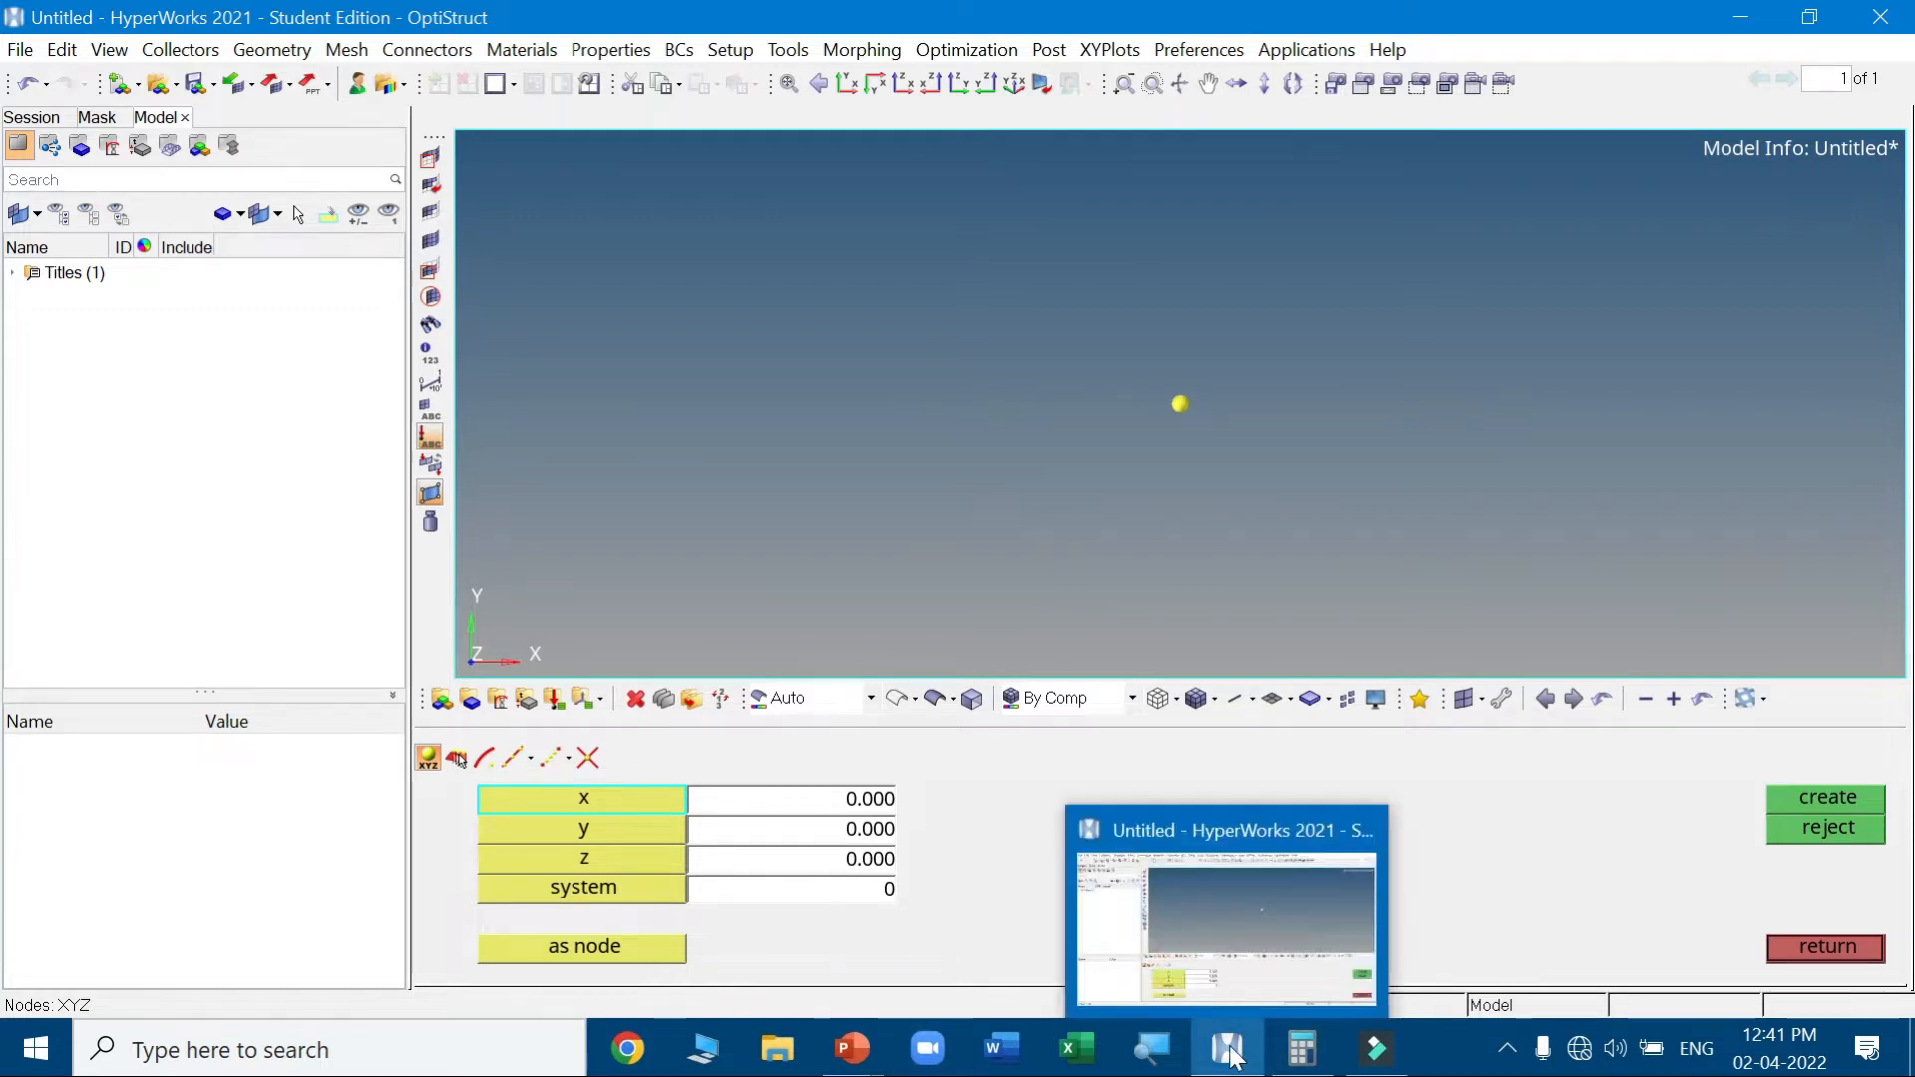
left_click(851, 1048)
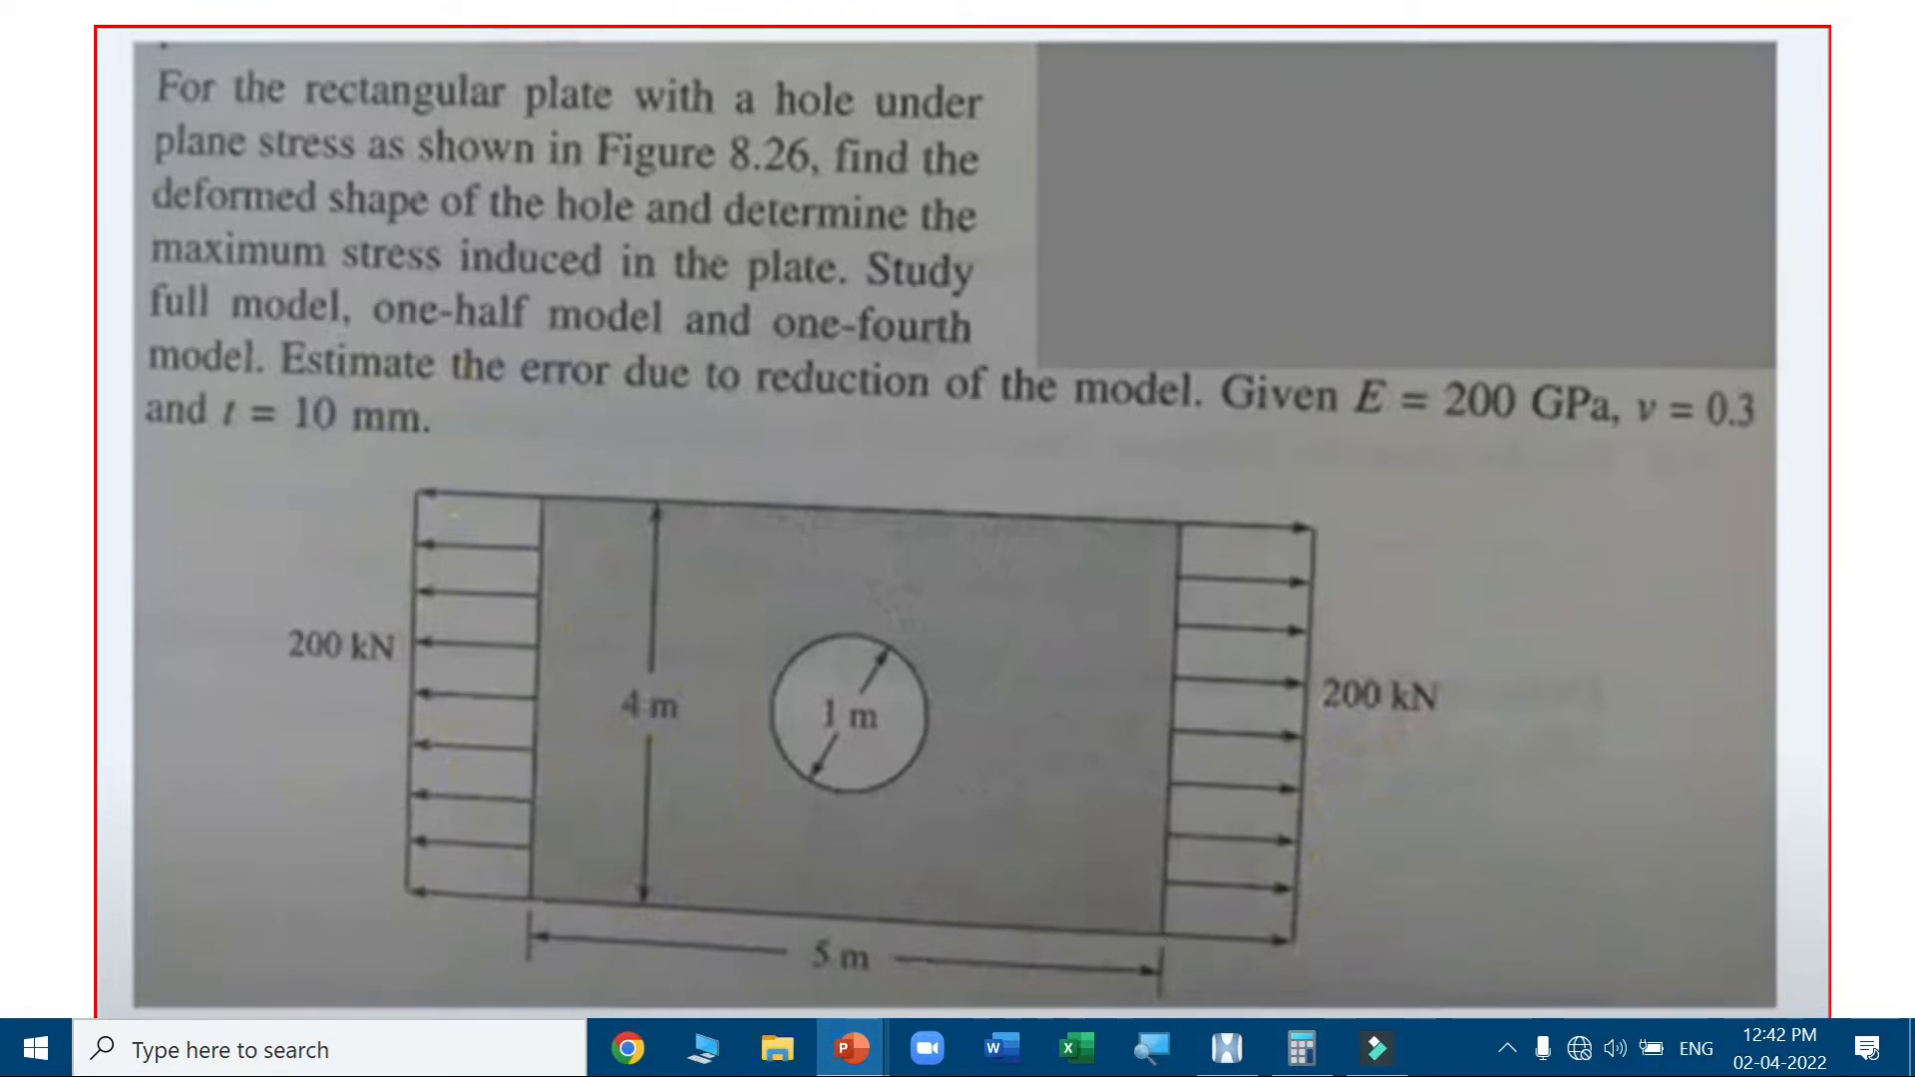
key("alt+Tab")
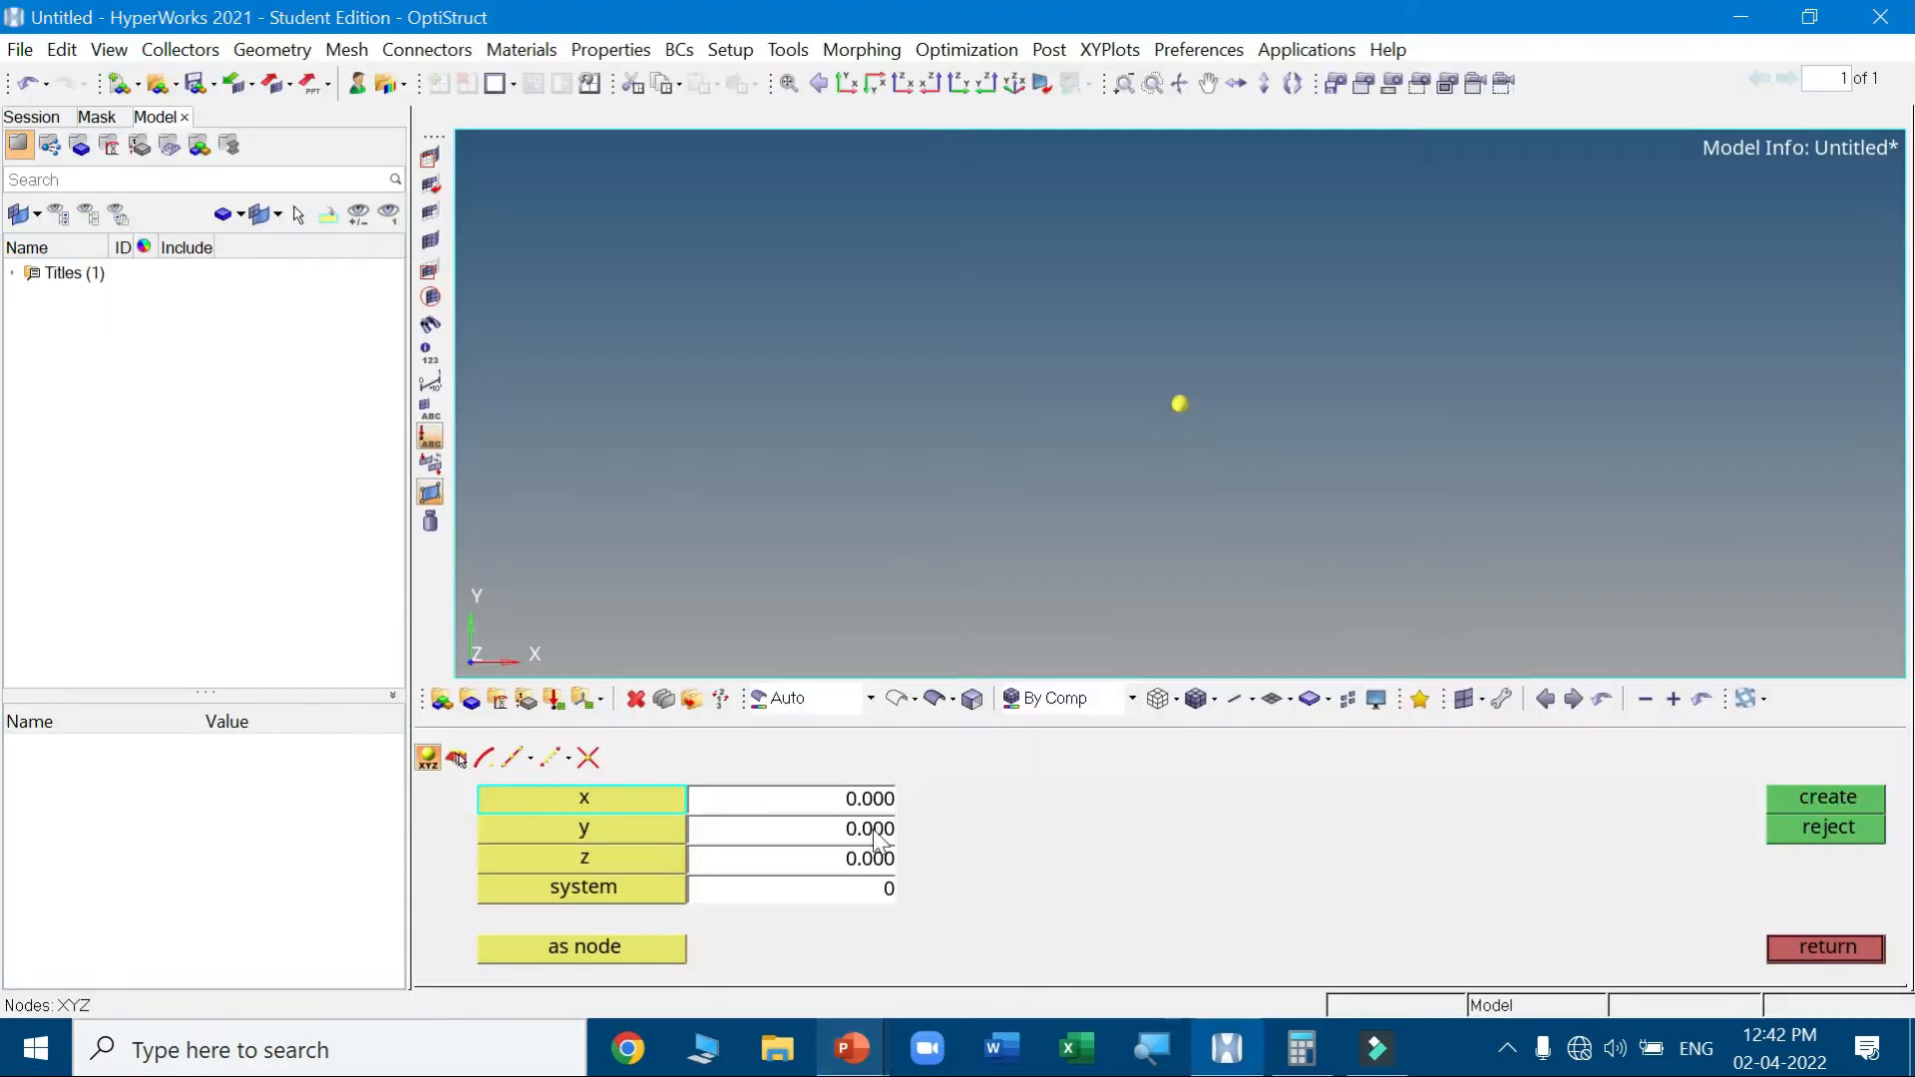
left_click(836, 798)
type("5000")
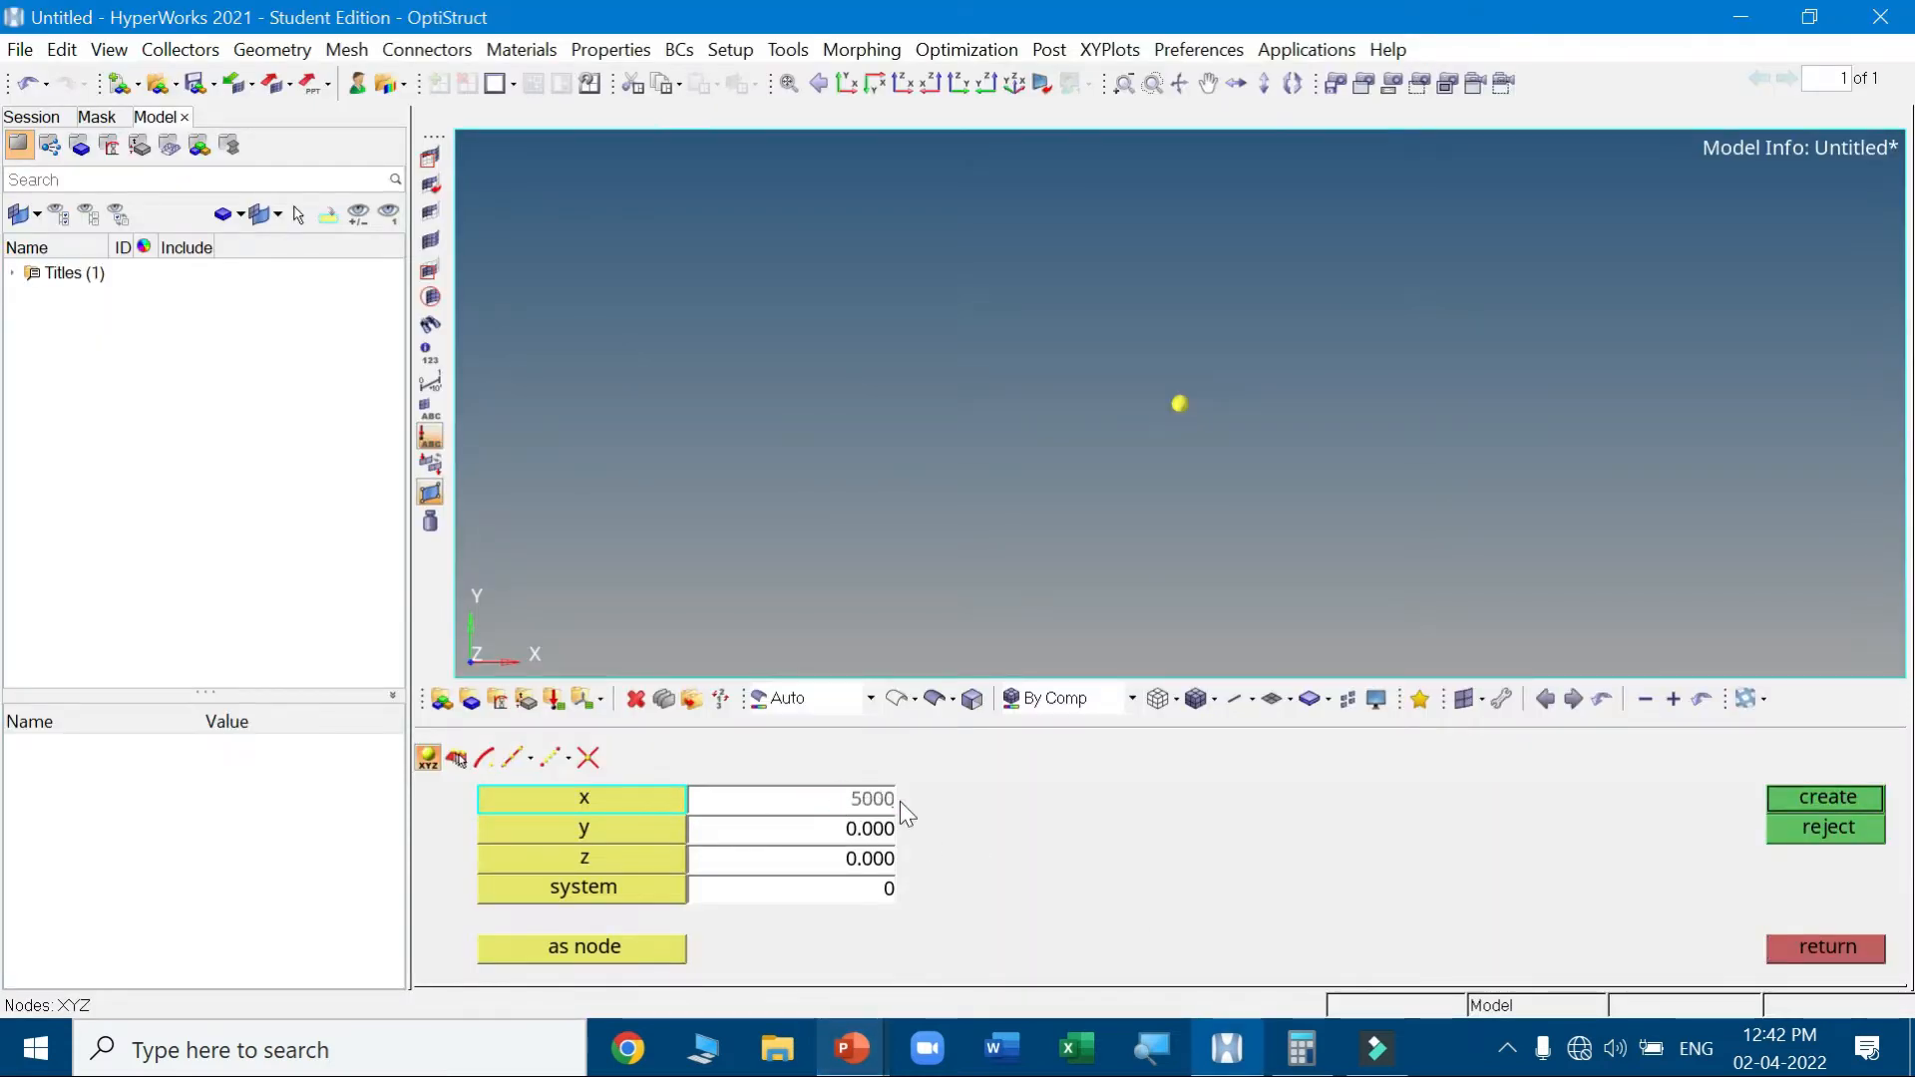
left_click(1000, 820)
left_click(1793, 799)
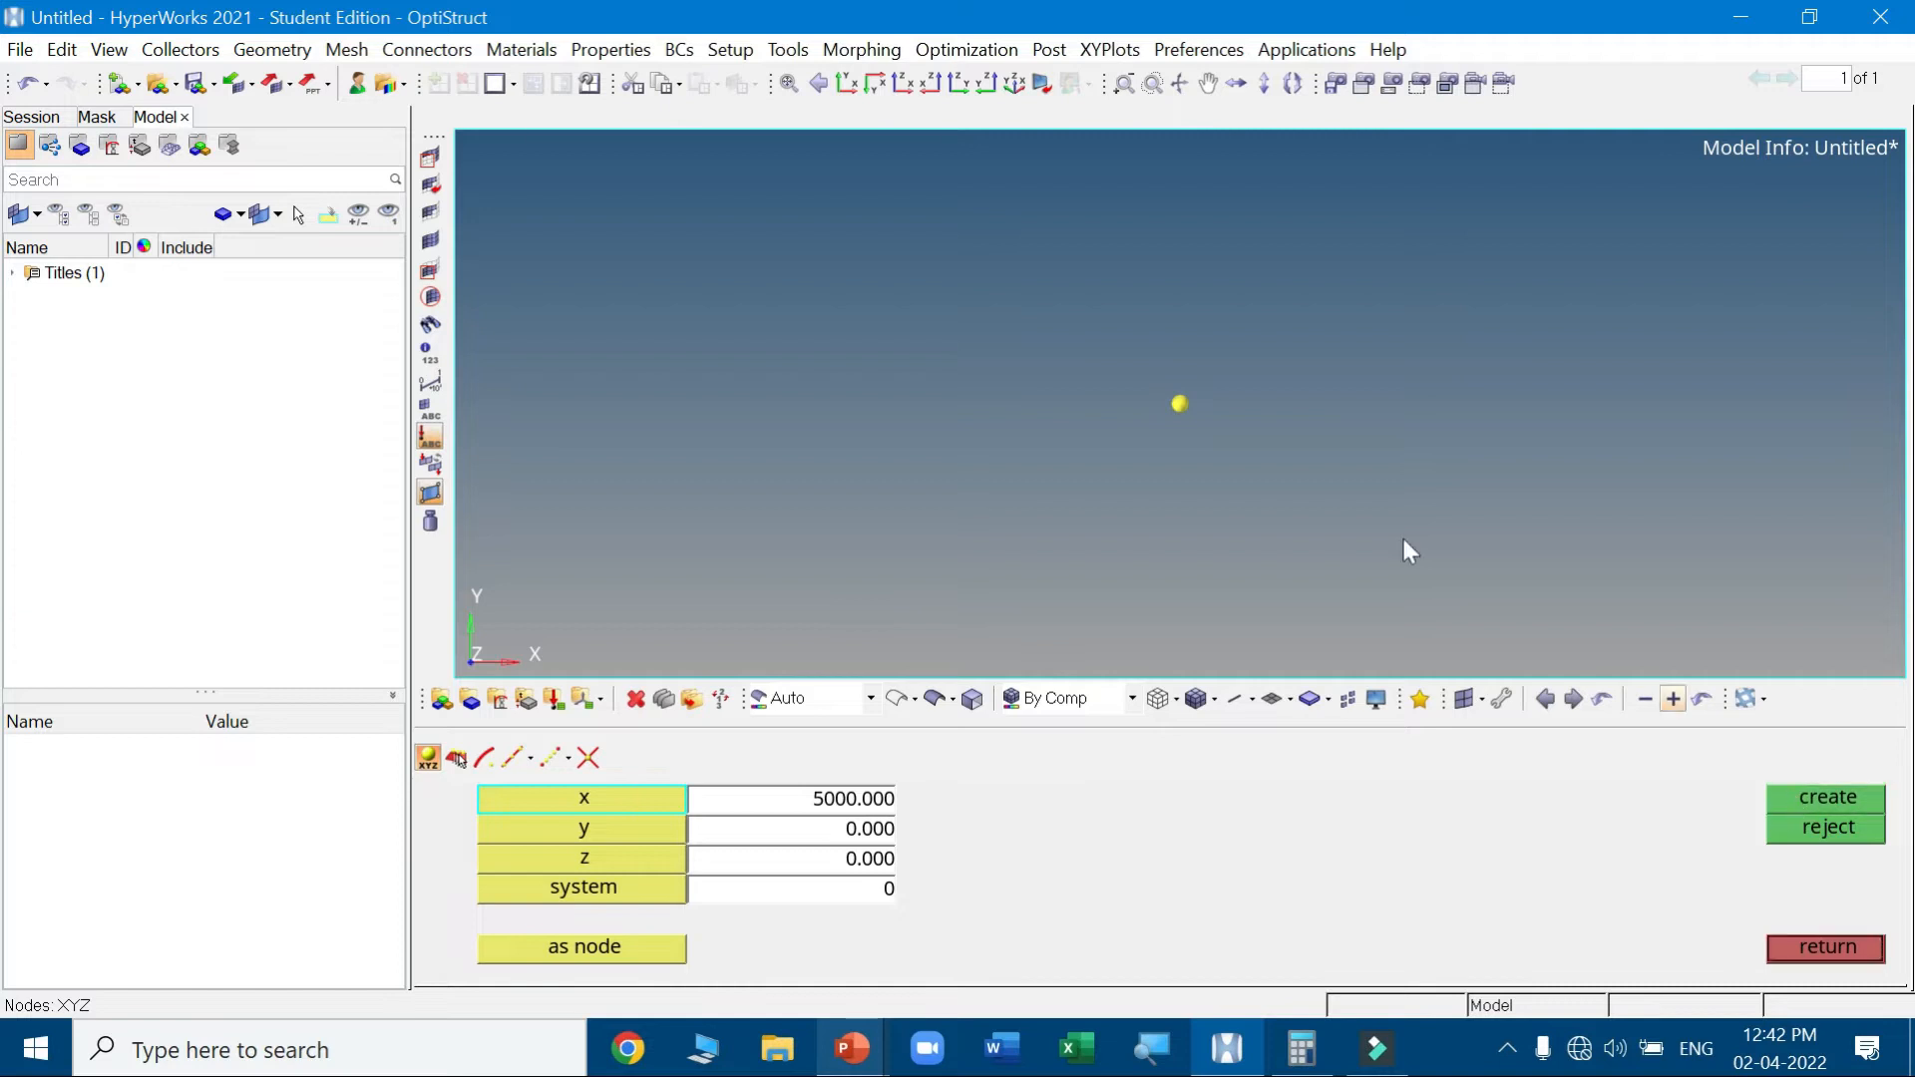
middle_click(1006, 365, "ctrl")
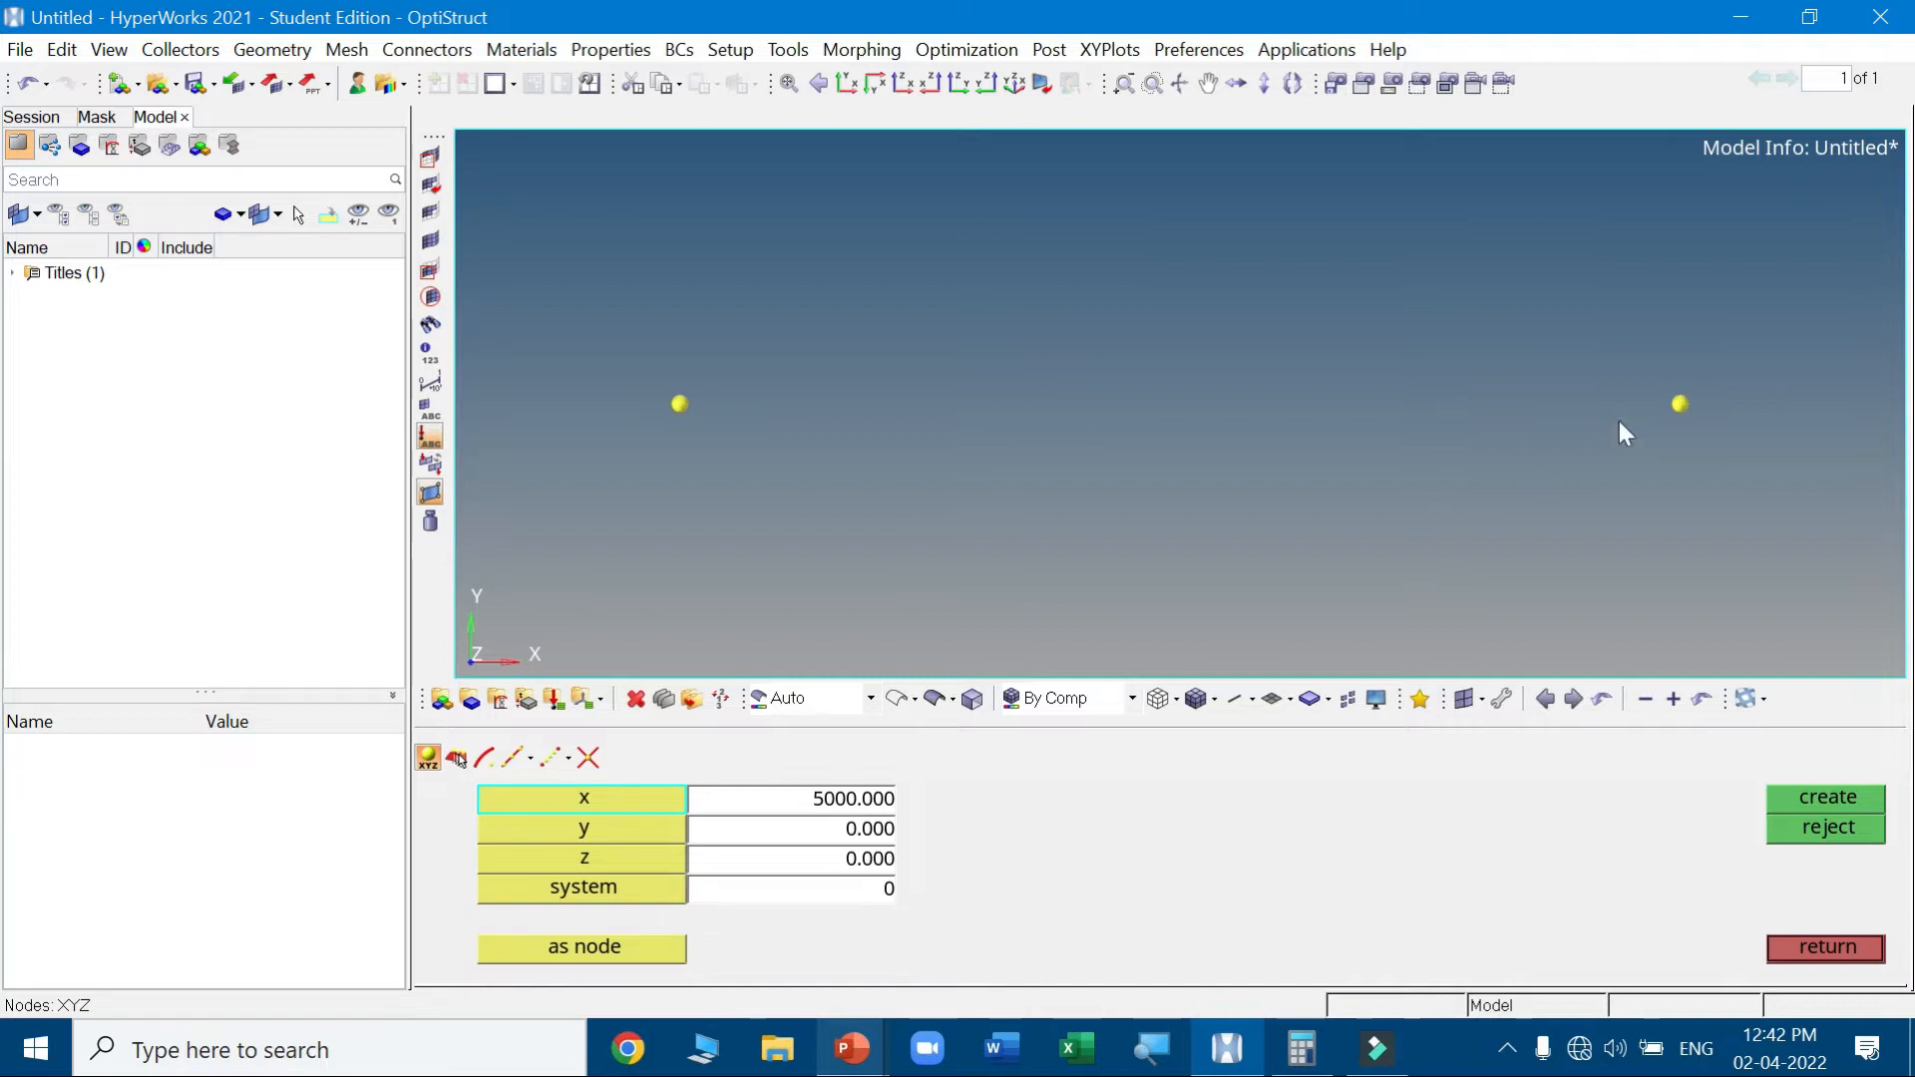
Check the plate height on the PowerPoint slide and create a corner node at x 5000, y 4000, z 0 in HyperWorks
left_click(866, 1045)
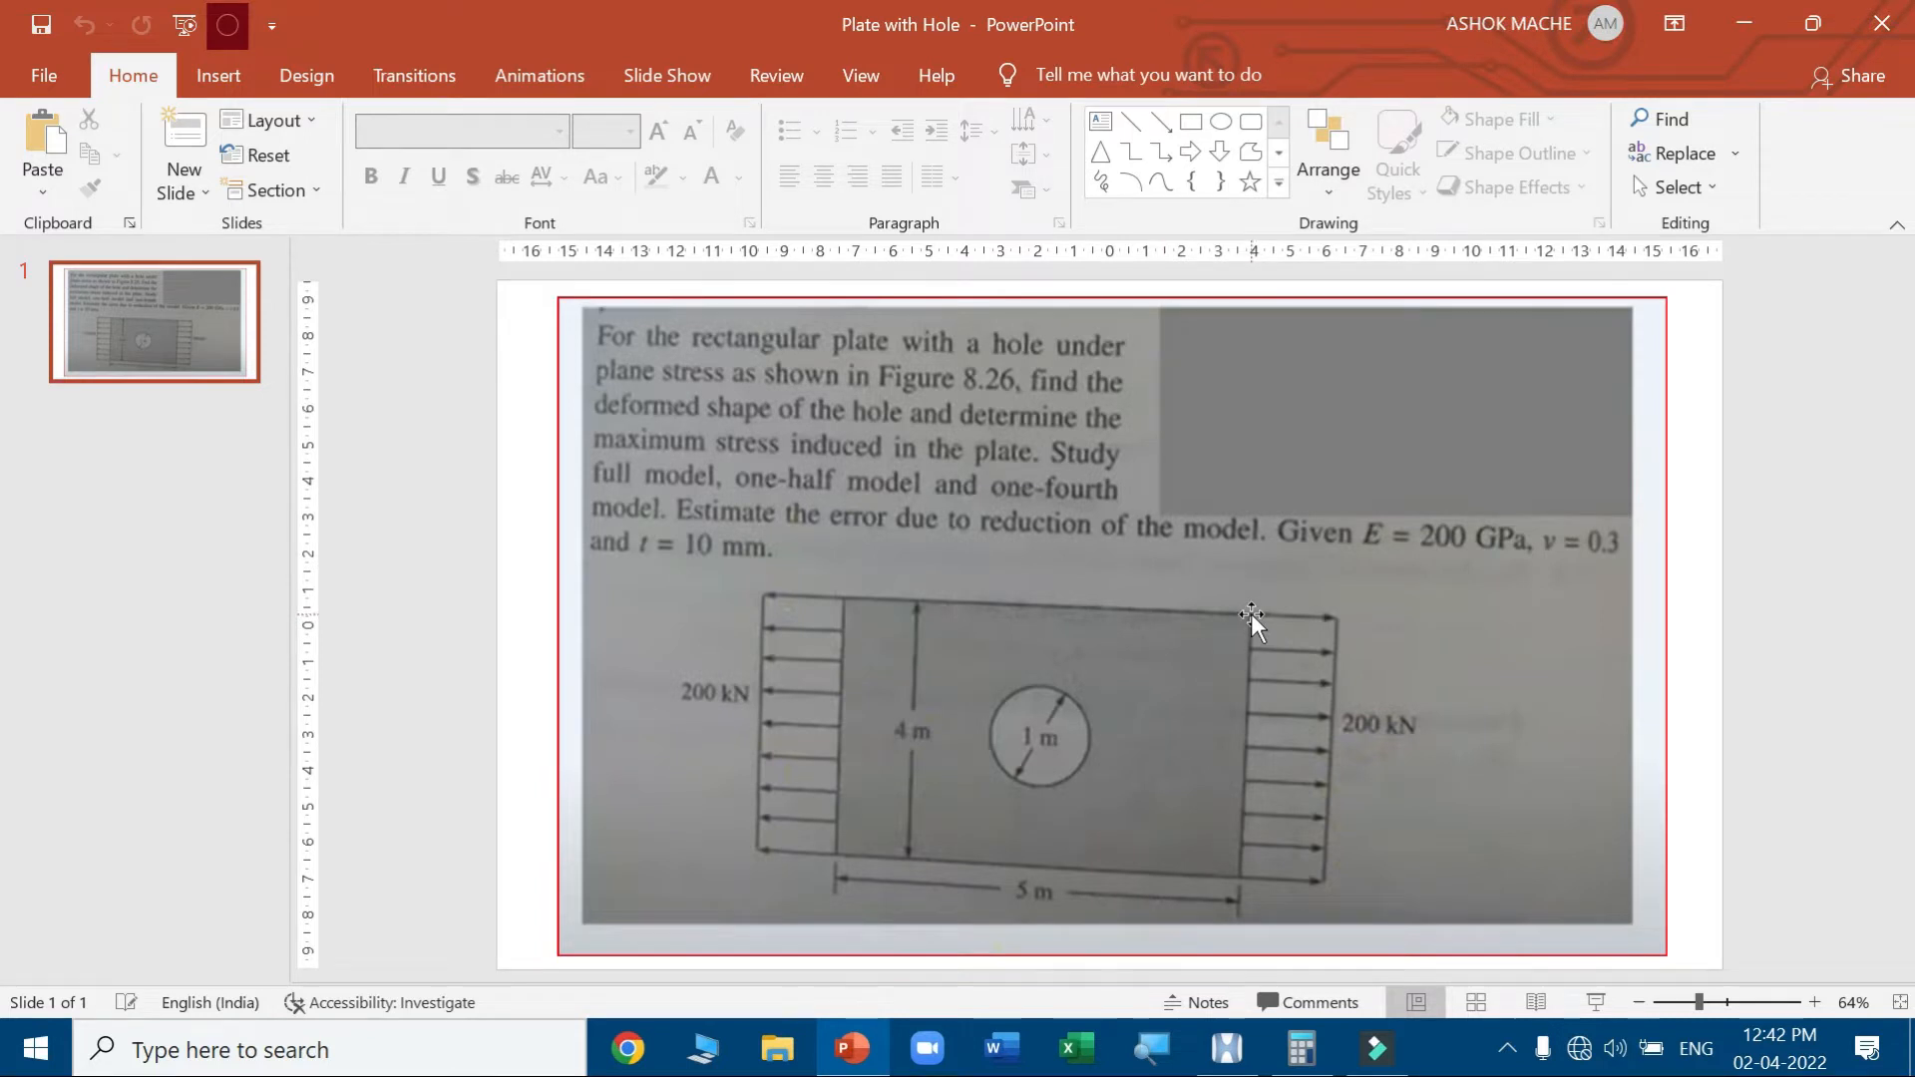
key("alt+Tab")
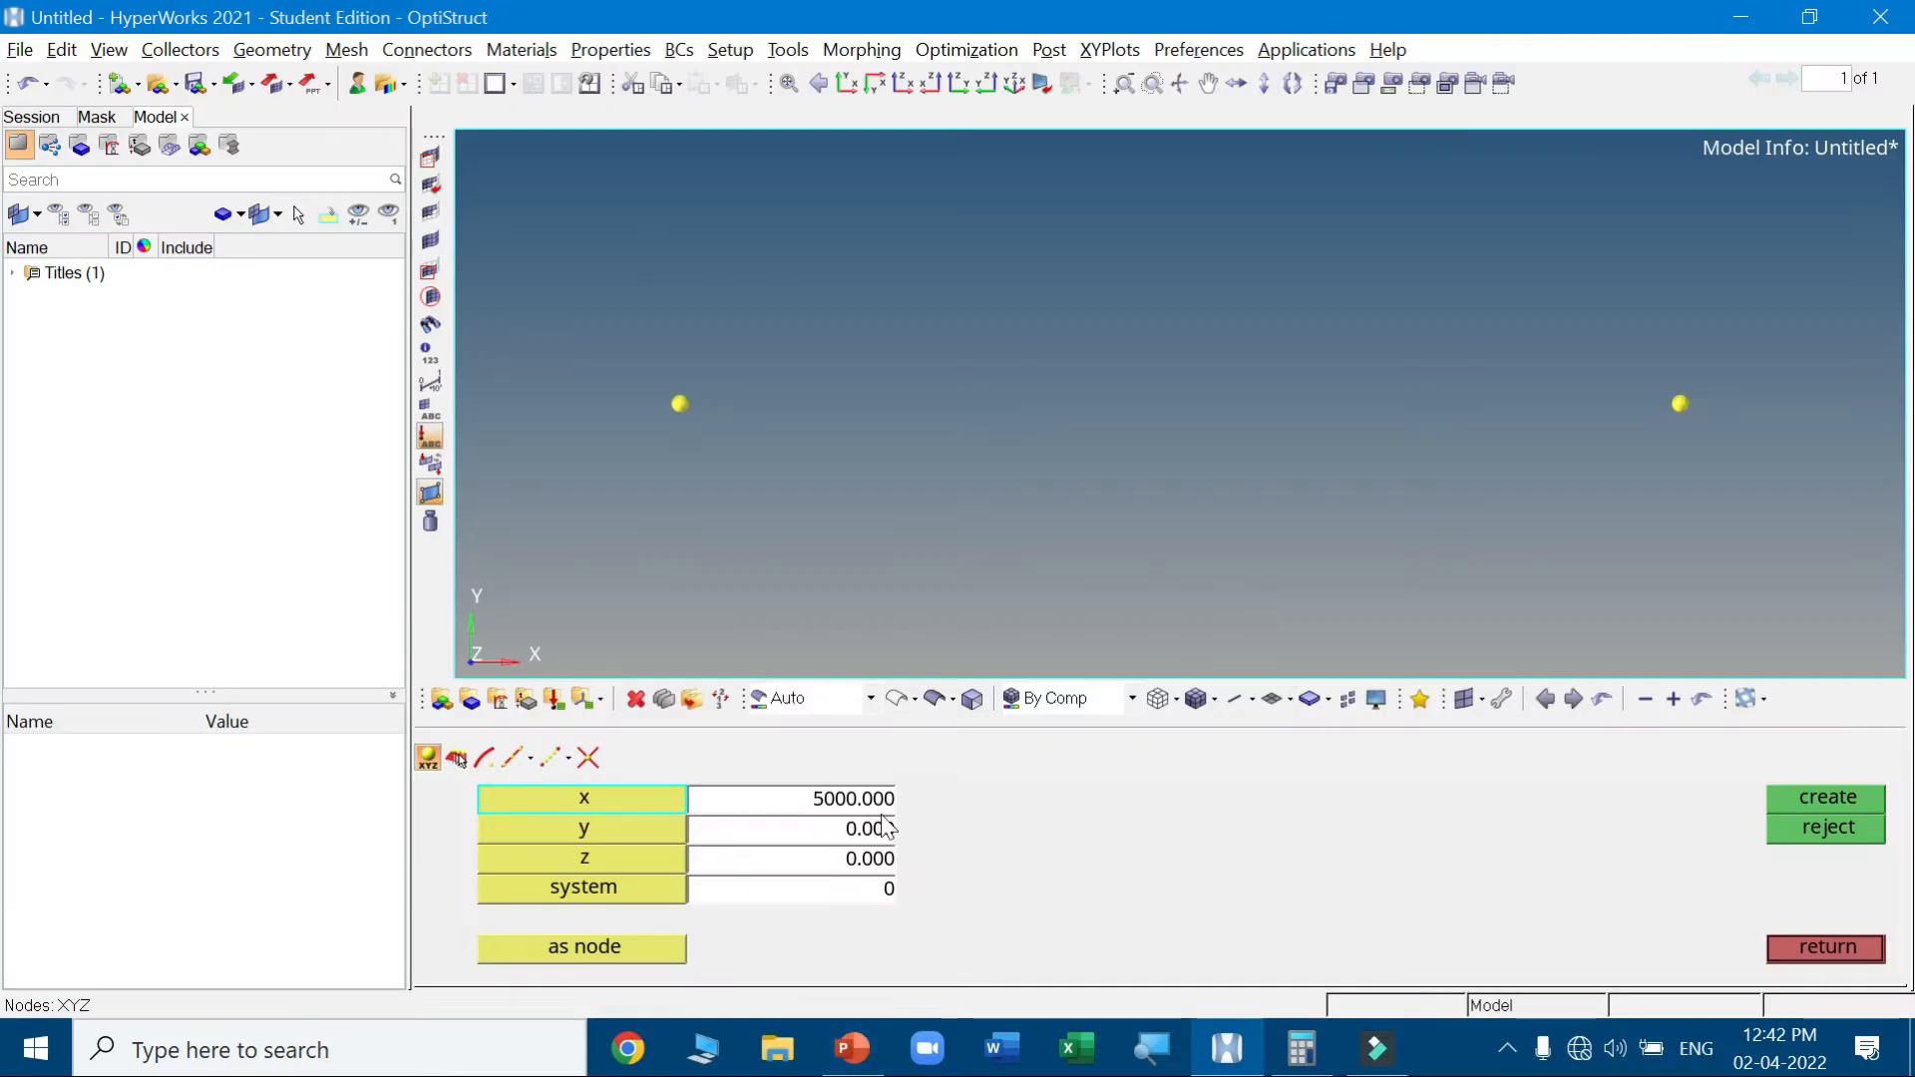
left_click(840, 836)
type("4000")
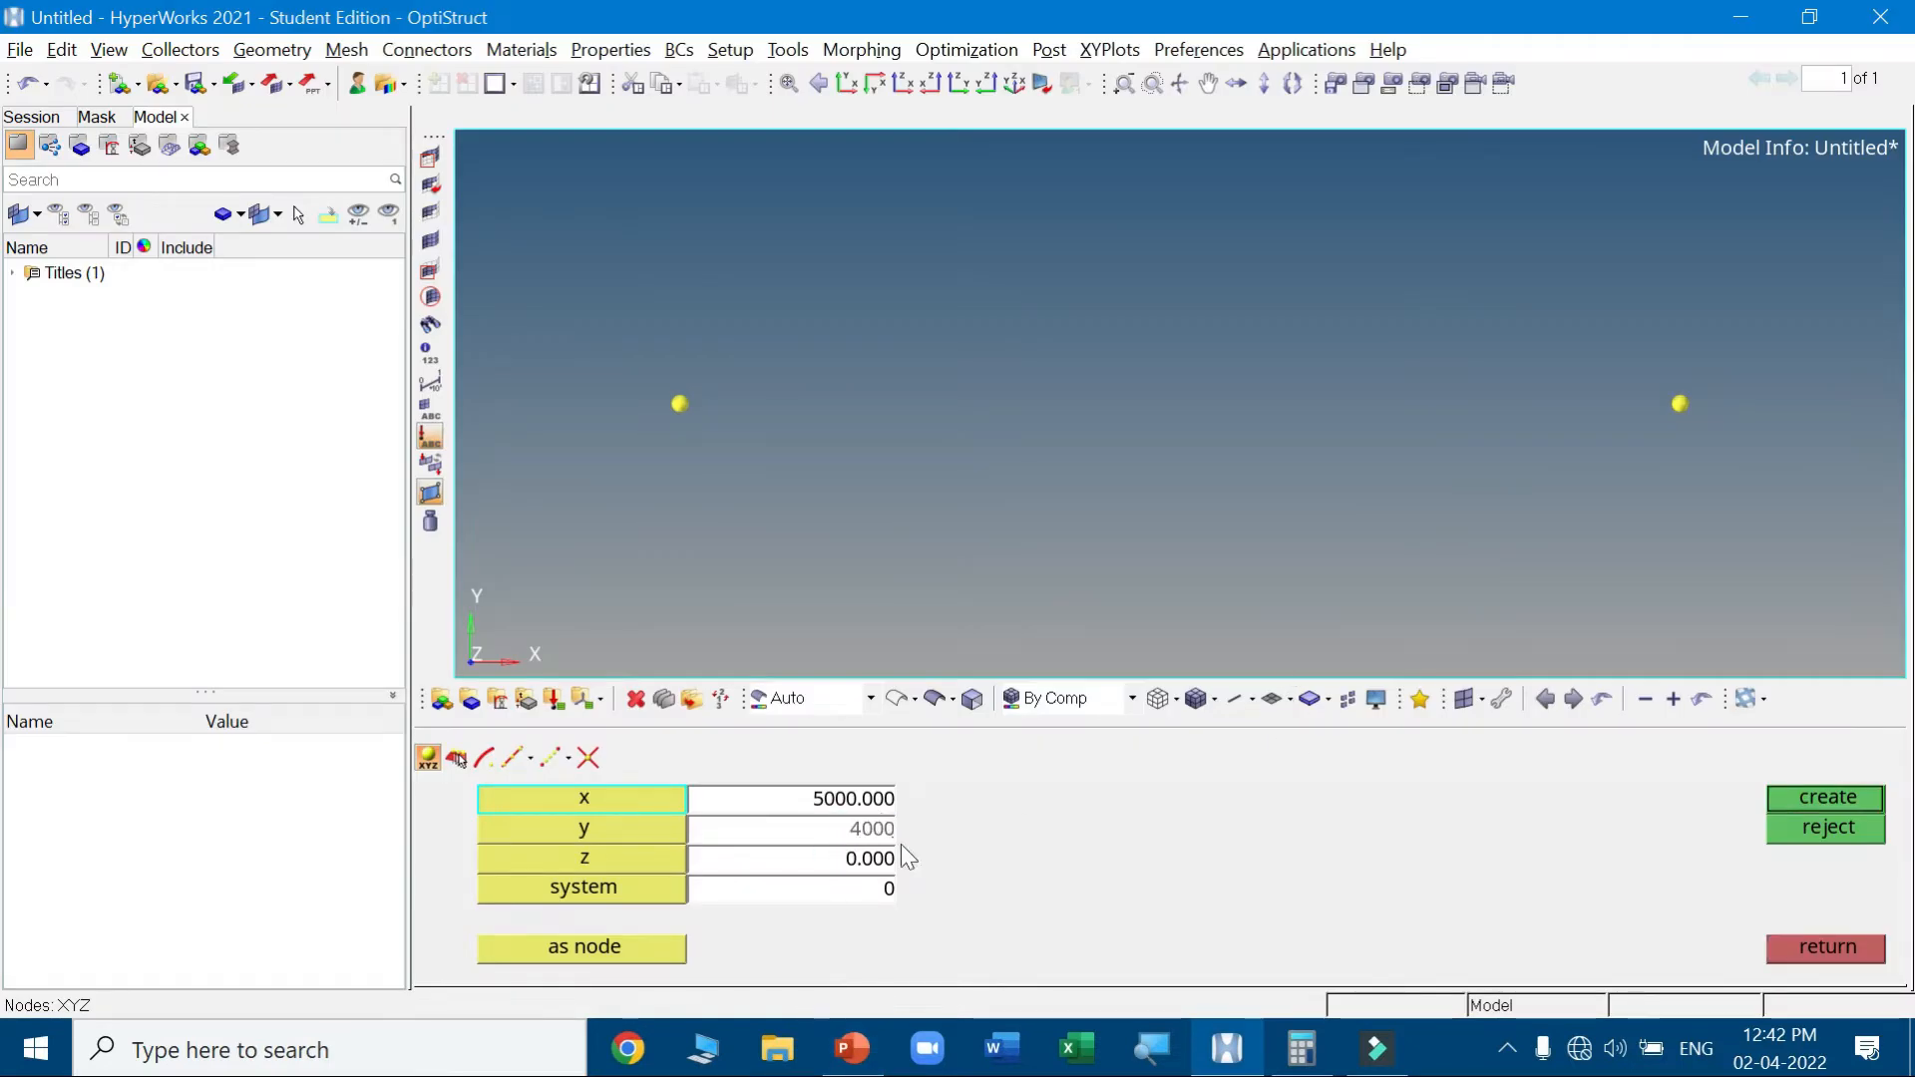
left_click(1197, 836)
left_click(1795, 804)
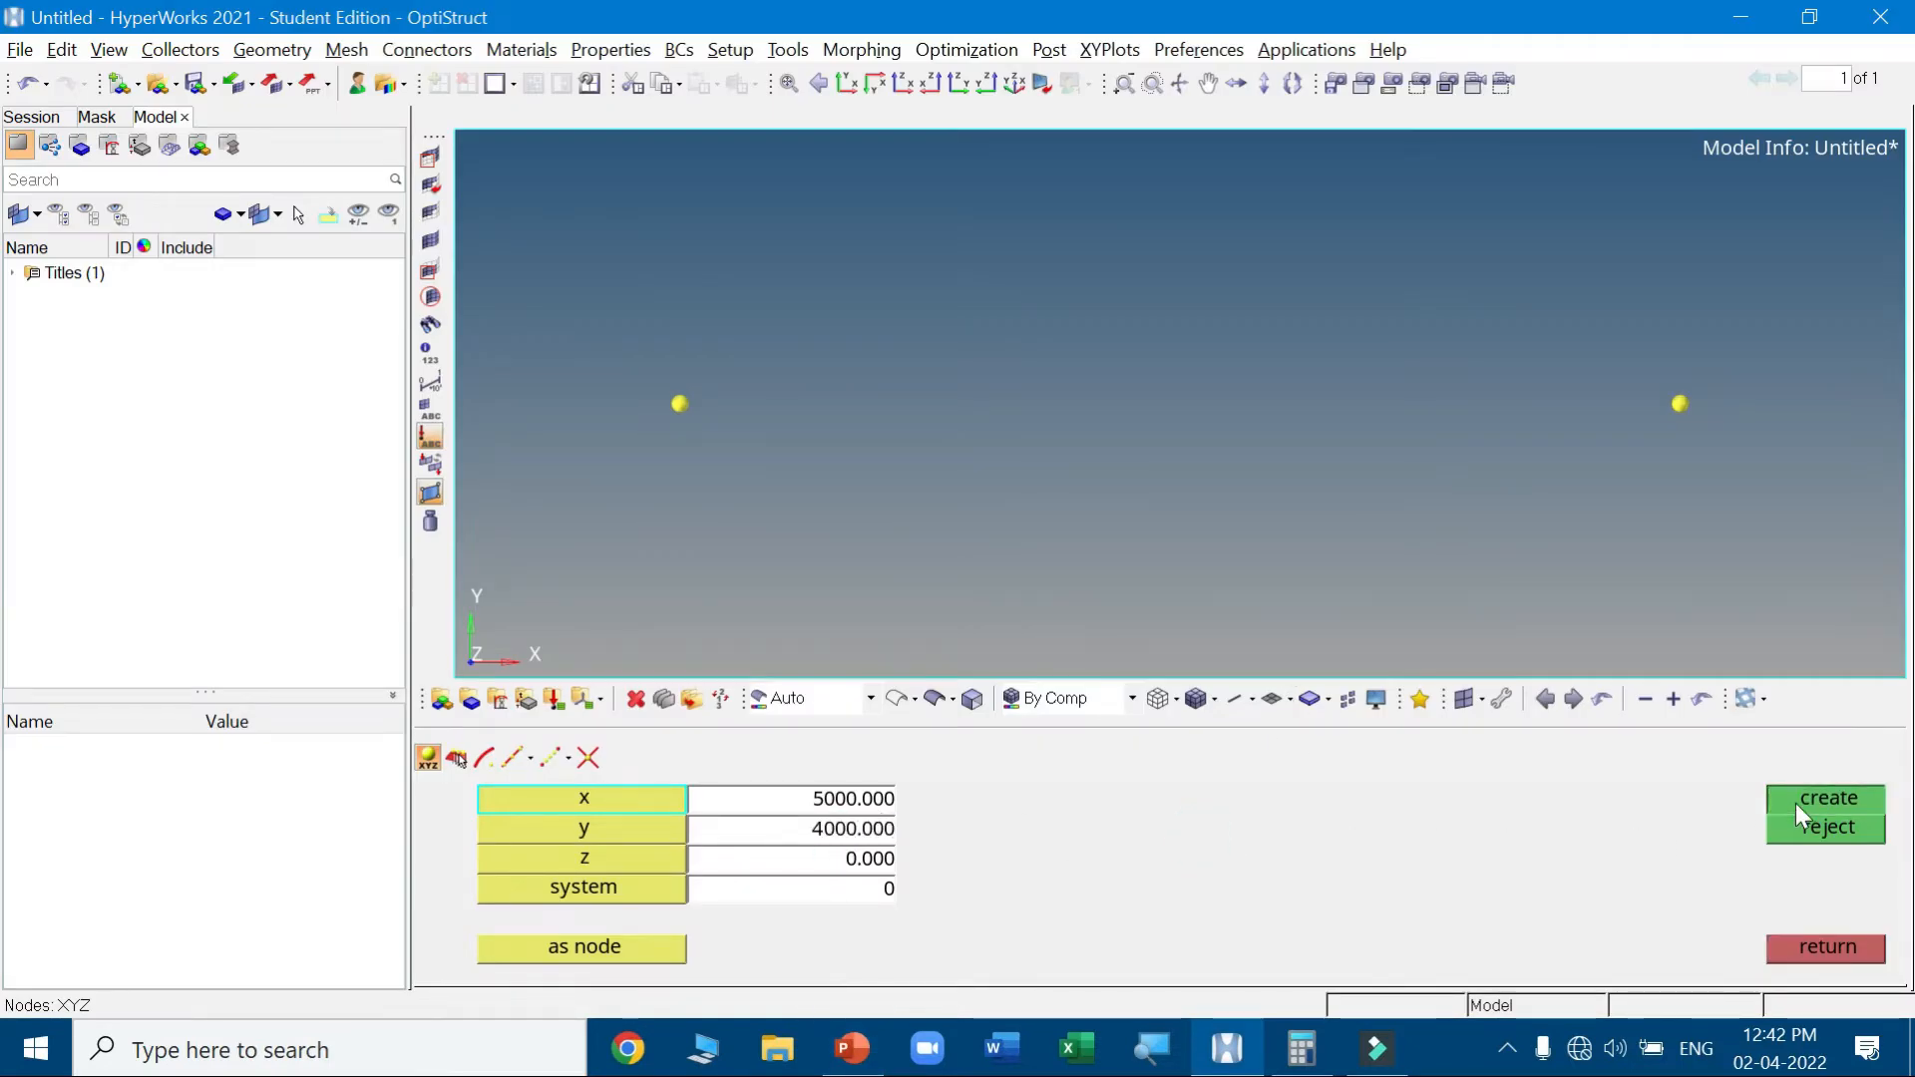
left_click(789, 83)
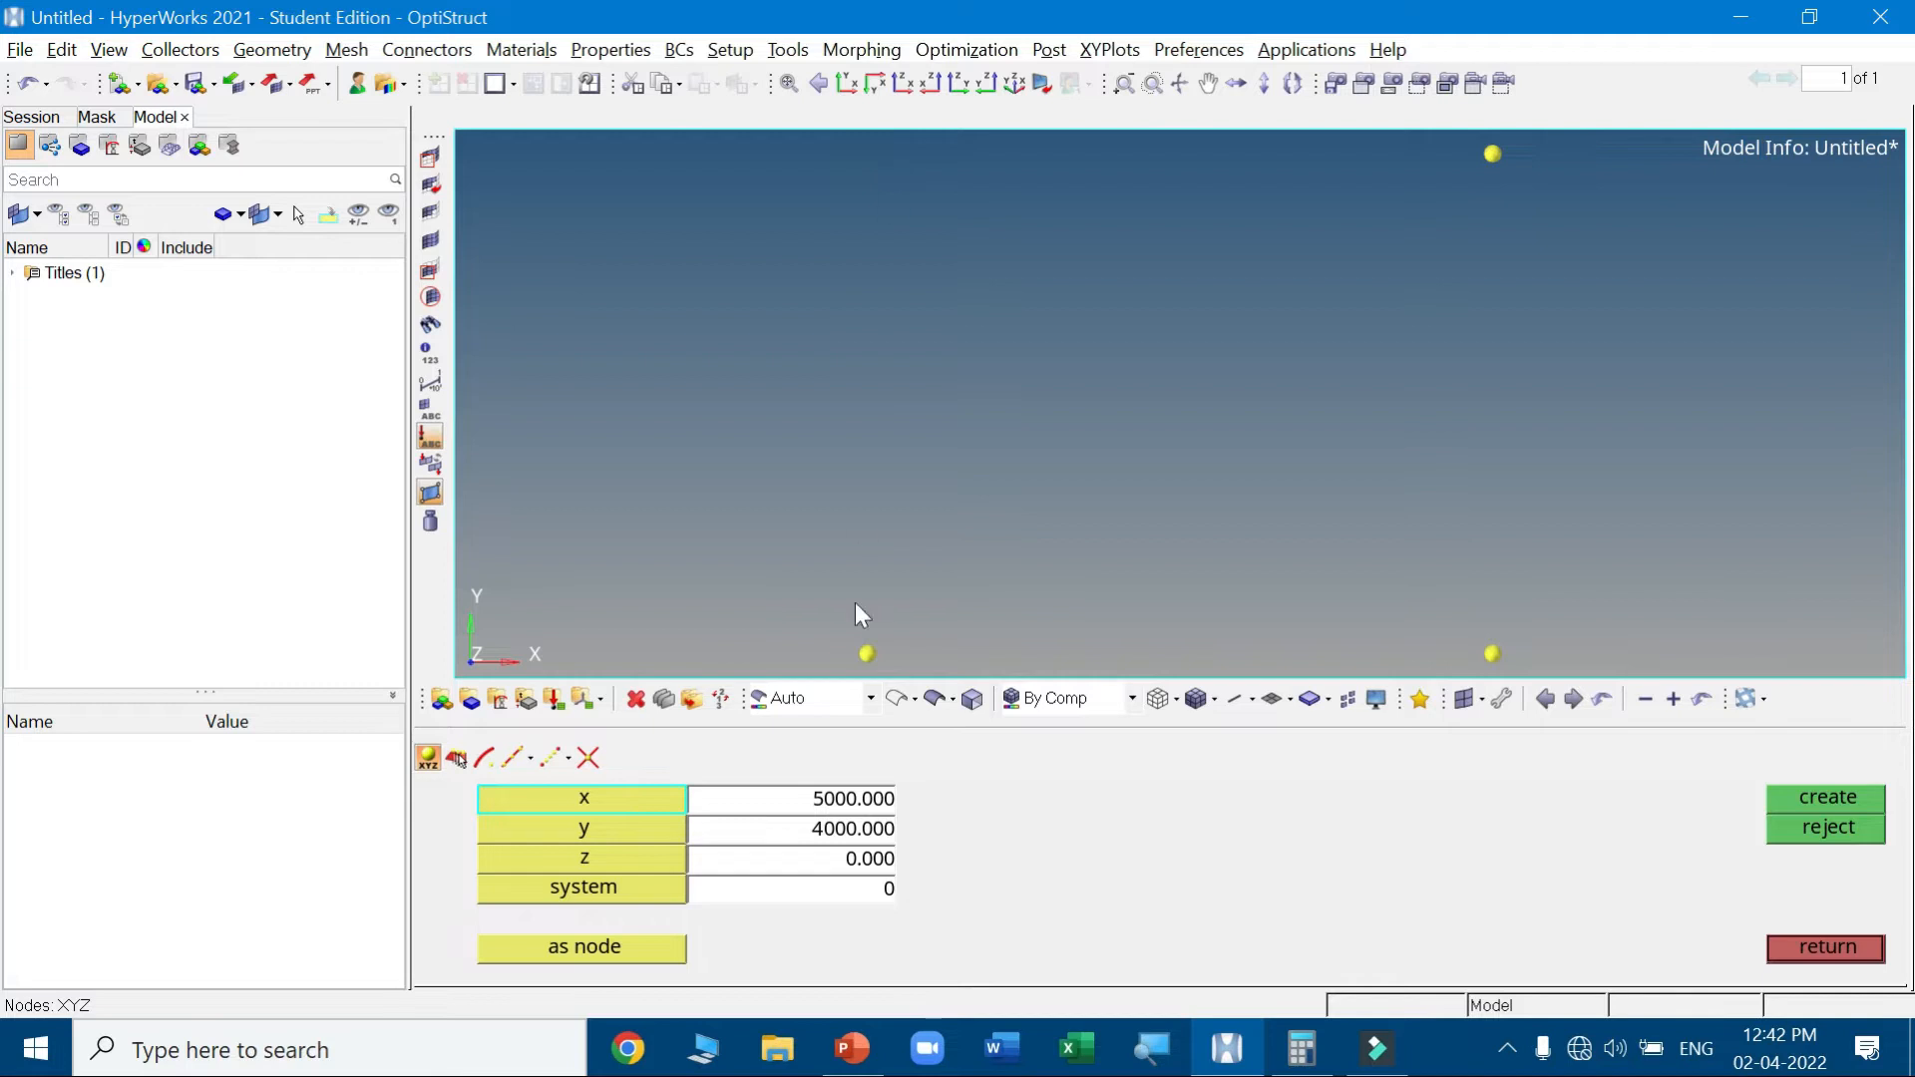
Create the fourth corner node at x 0, y 4000, z 0 and close node creation
left_click(825, 804)
type("0")
key("Return")
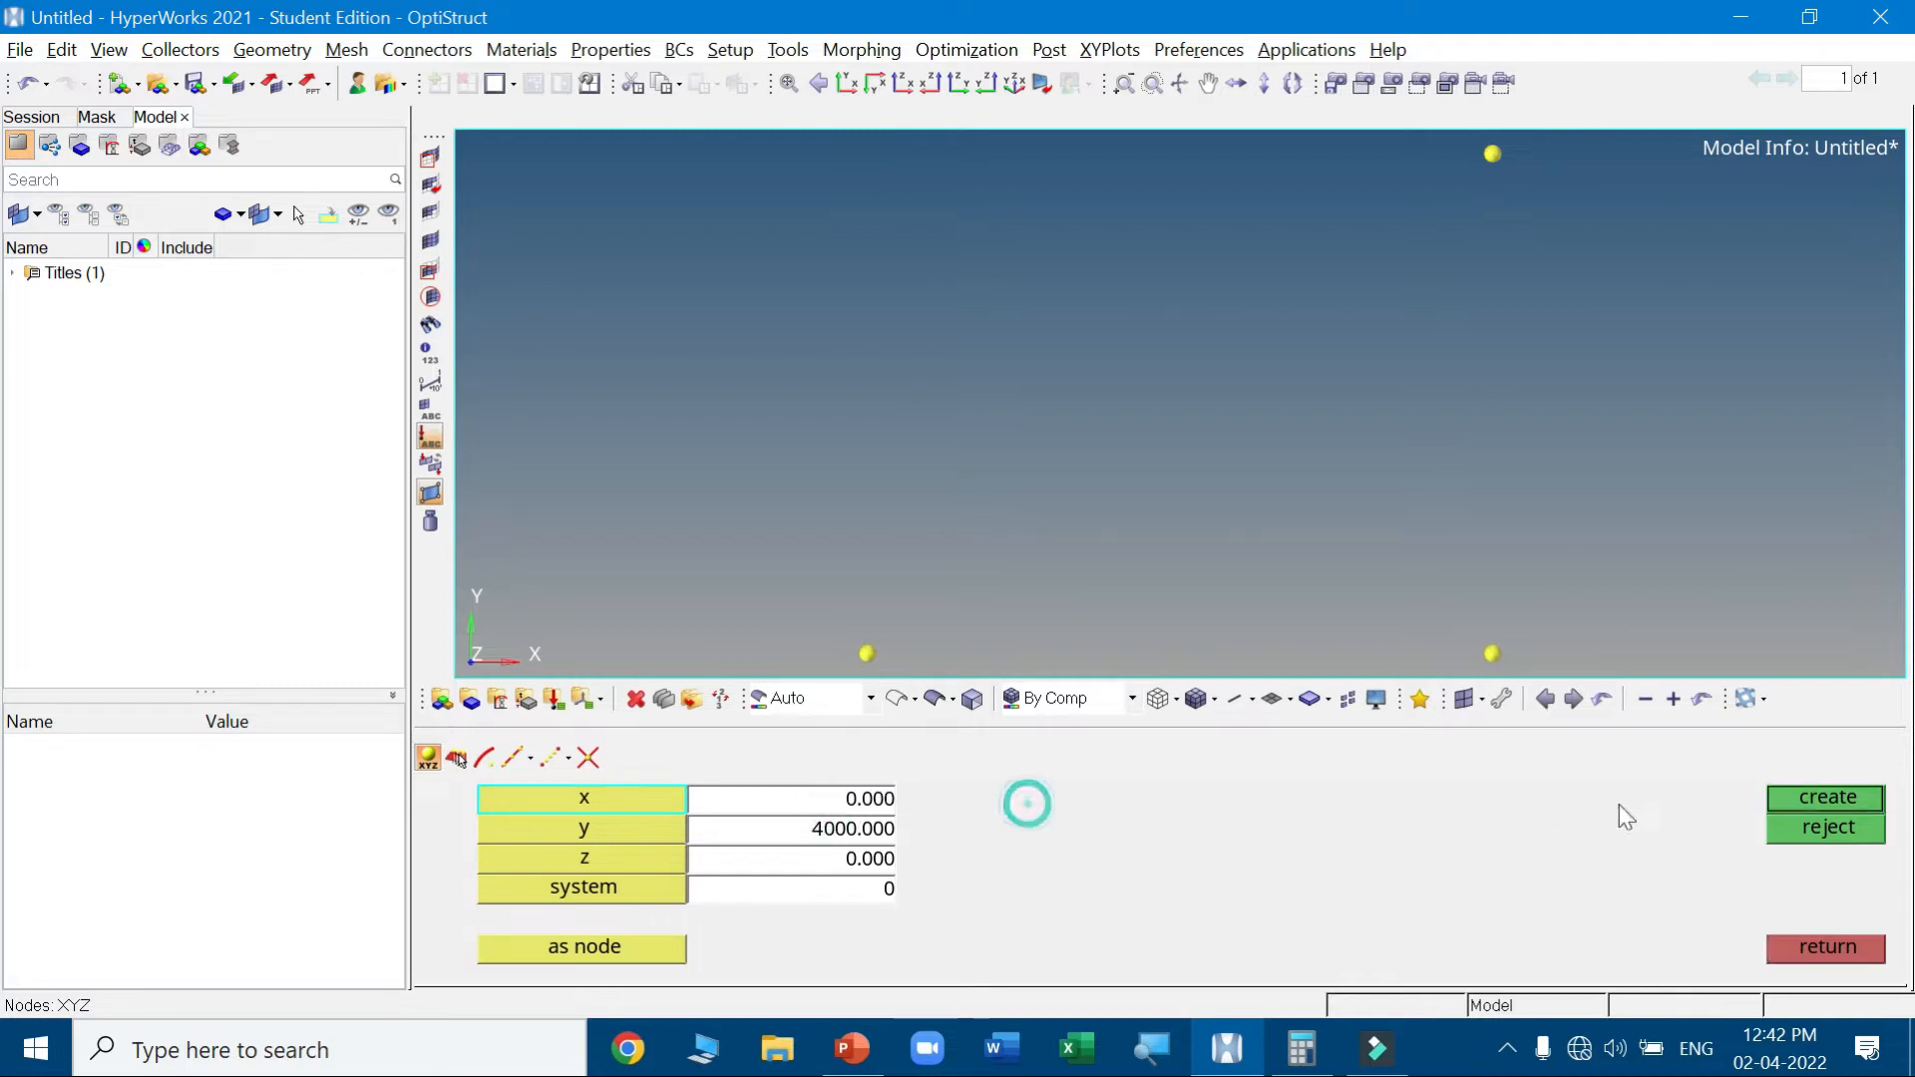
left_click(1777, 797)
left_click(1794, 945)
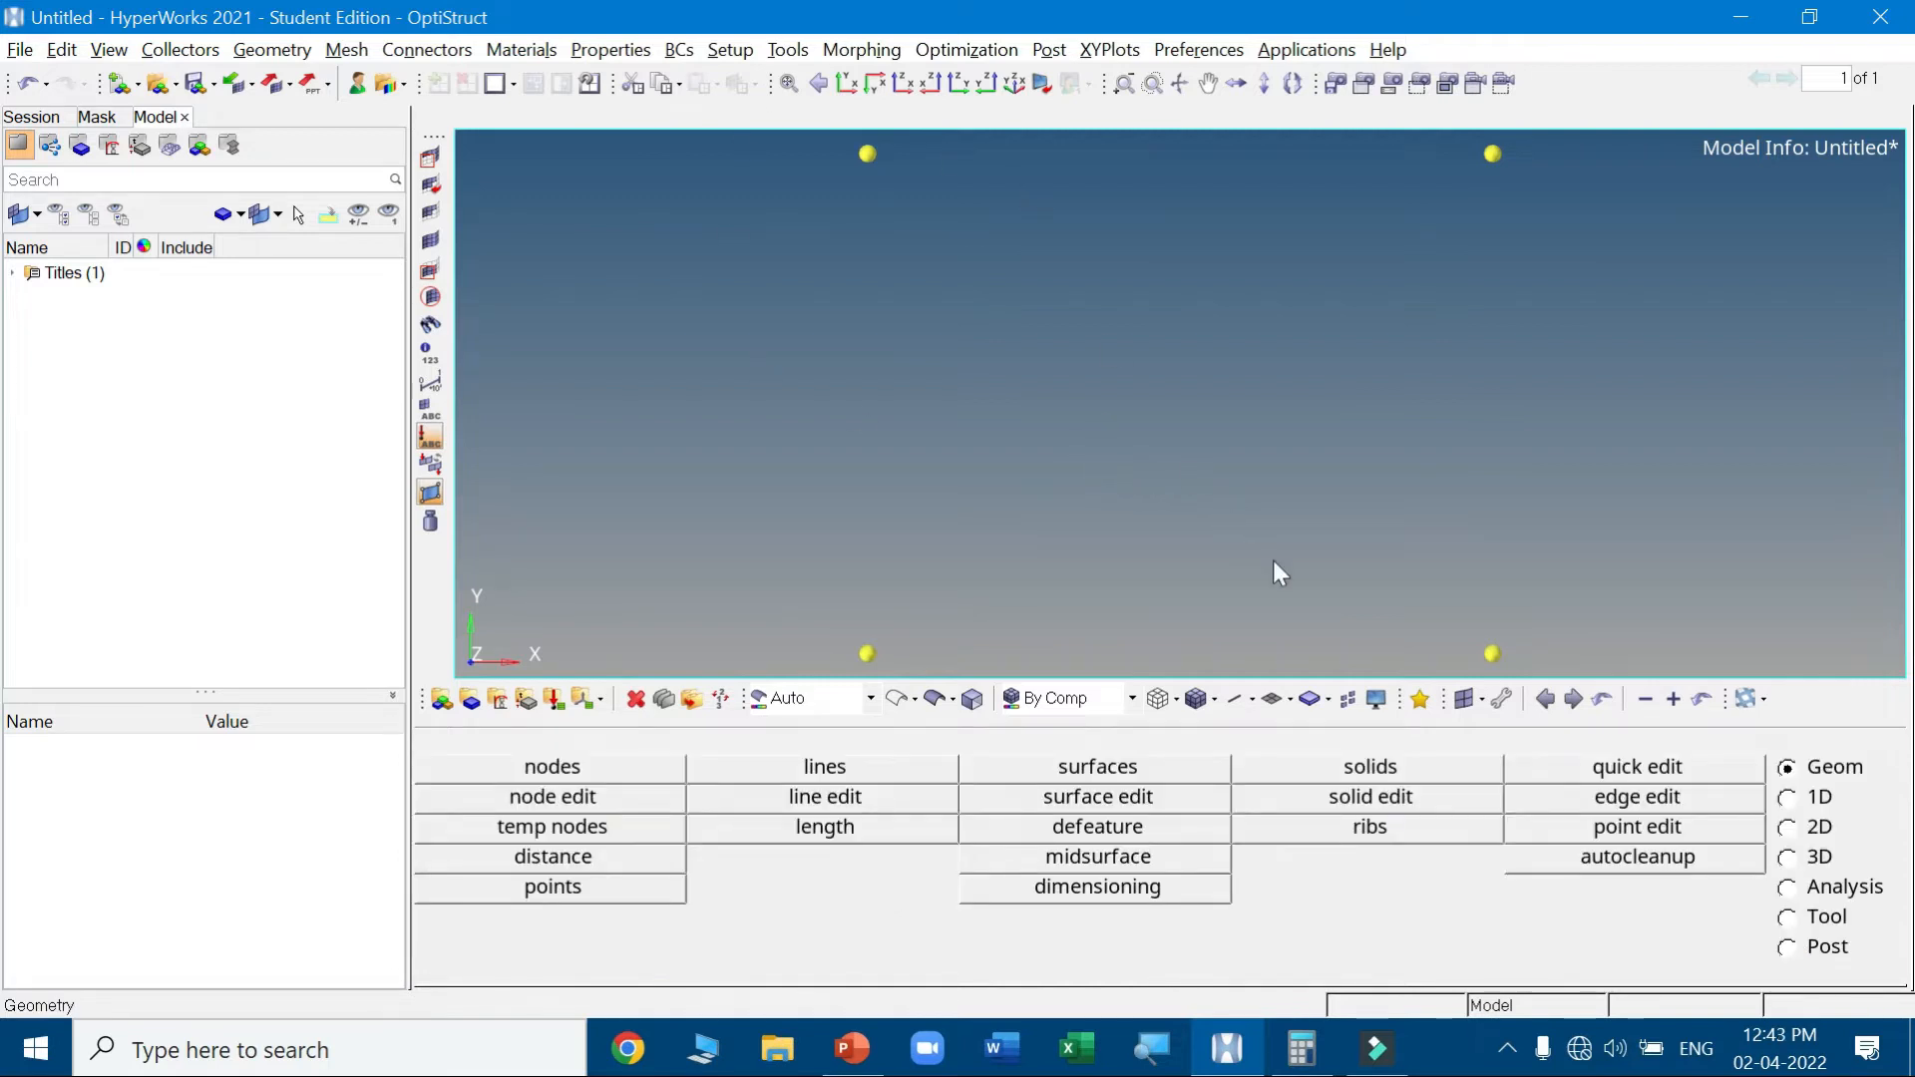
Create a linear line between the two lower corner nodes of the plate
left_click(828, 770)
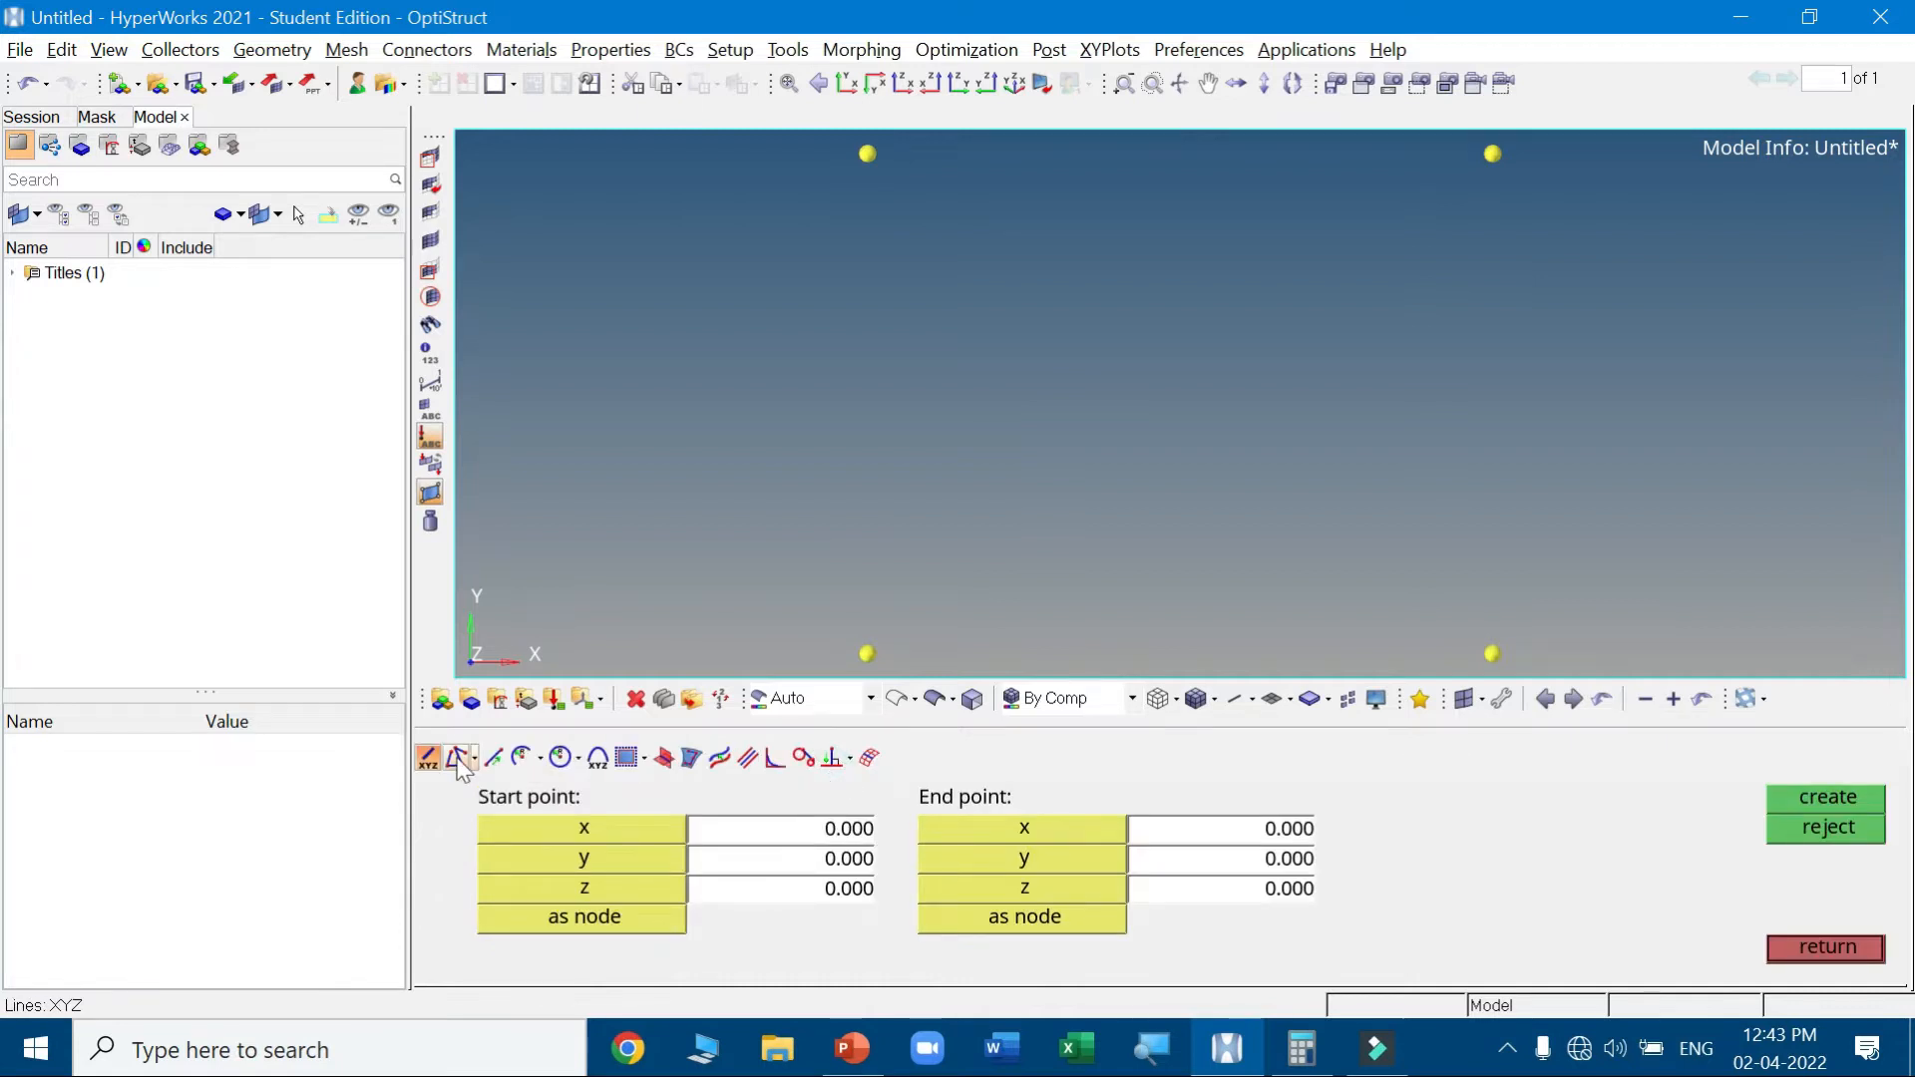
left_click(456, 758)
left_click(493, 758)
left_click(521, 758)
left_click(560, 758)
left_click(598, 758)
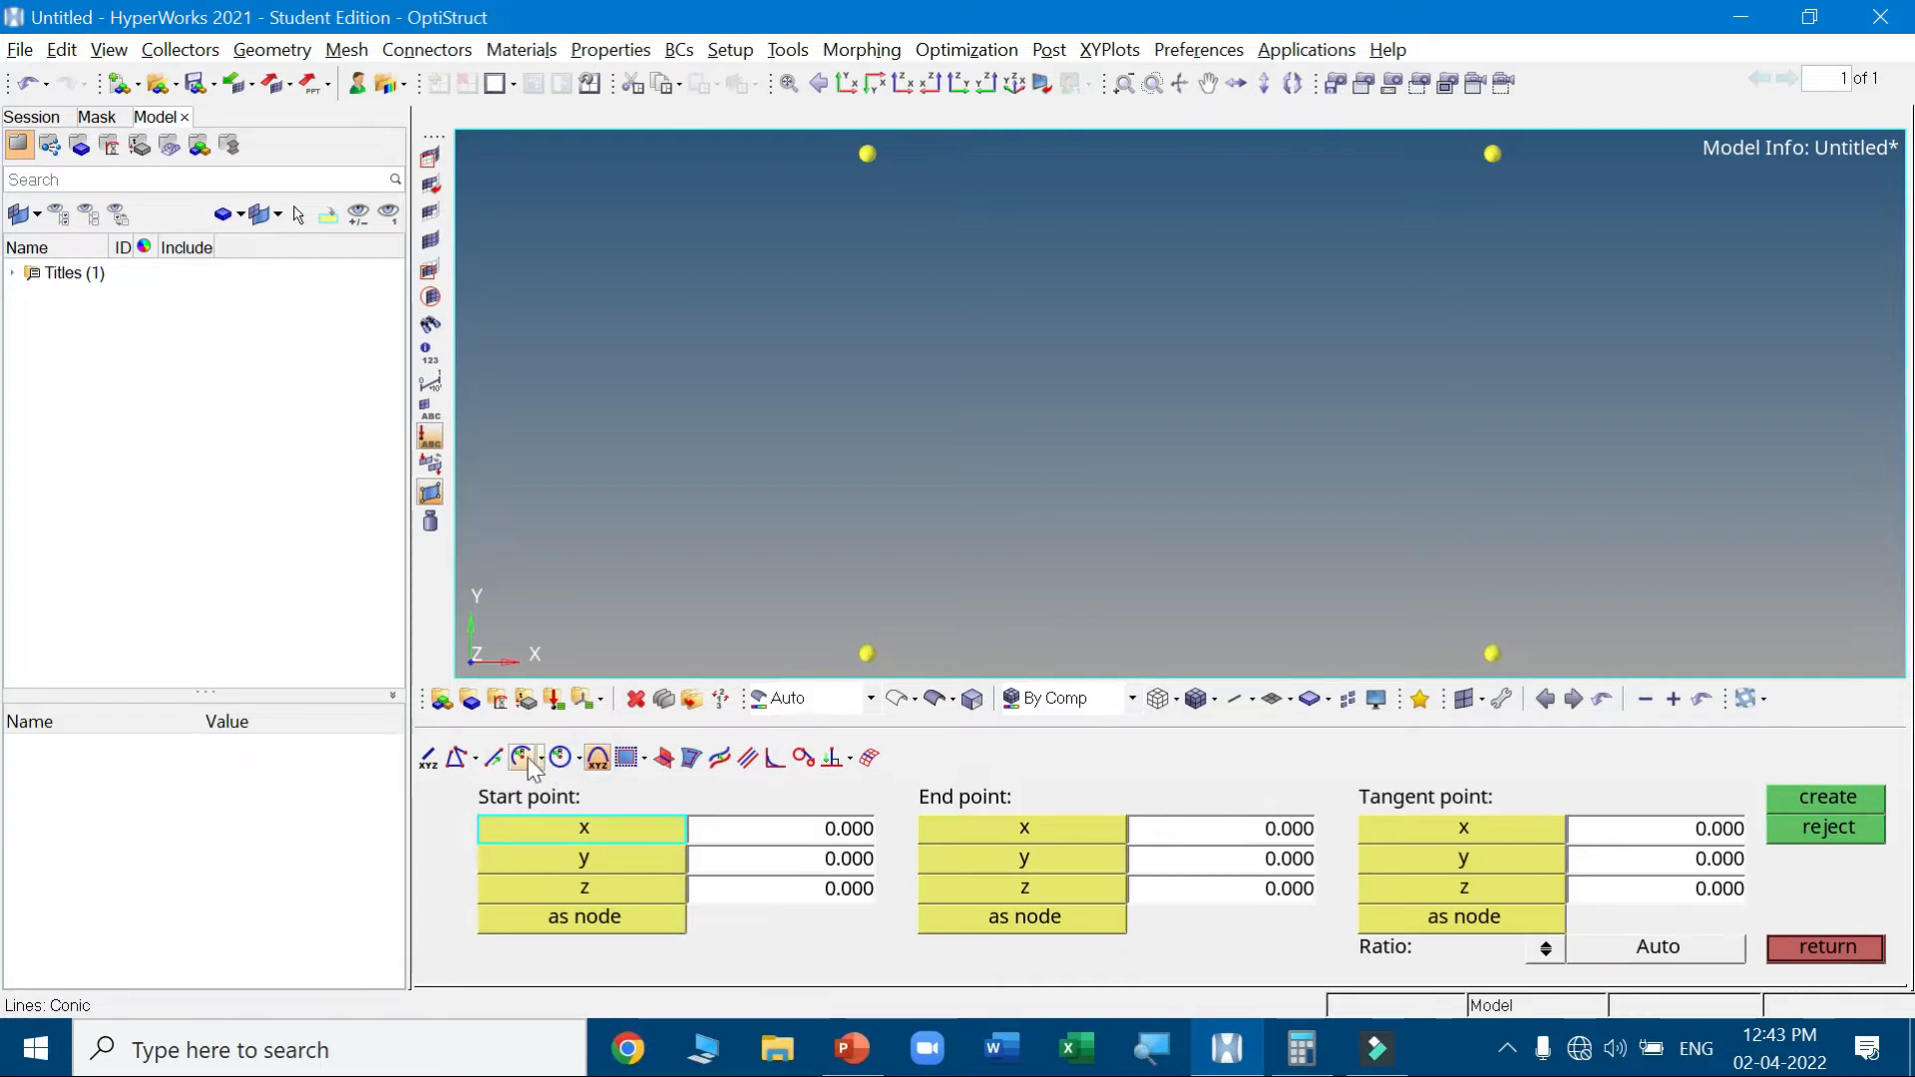
left_click(524, 758)
left_click(459, 760)
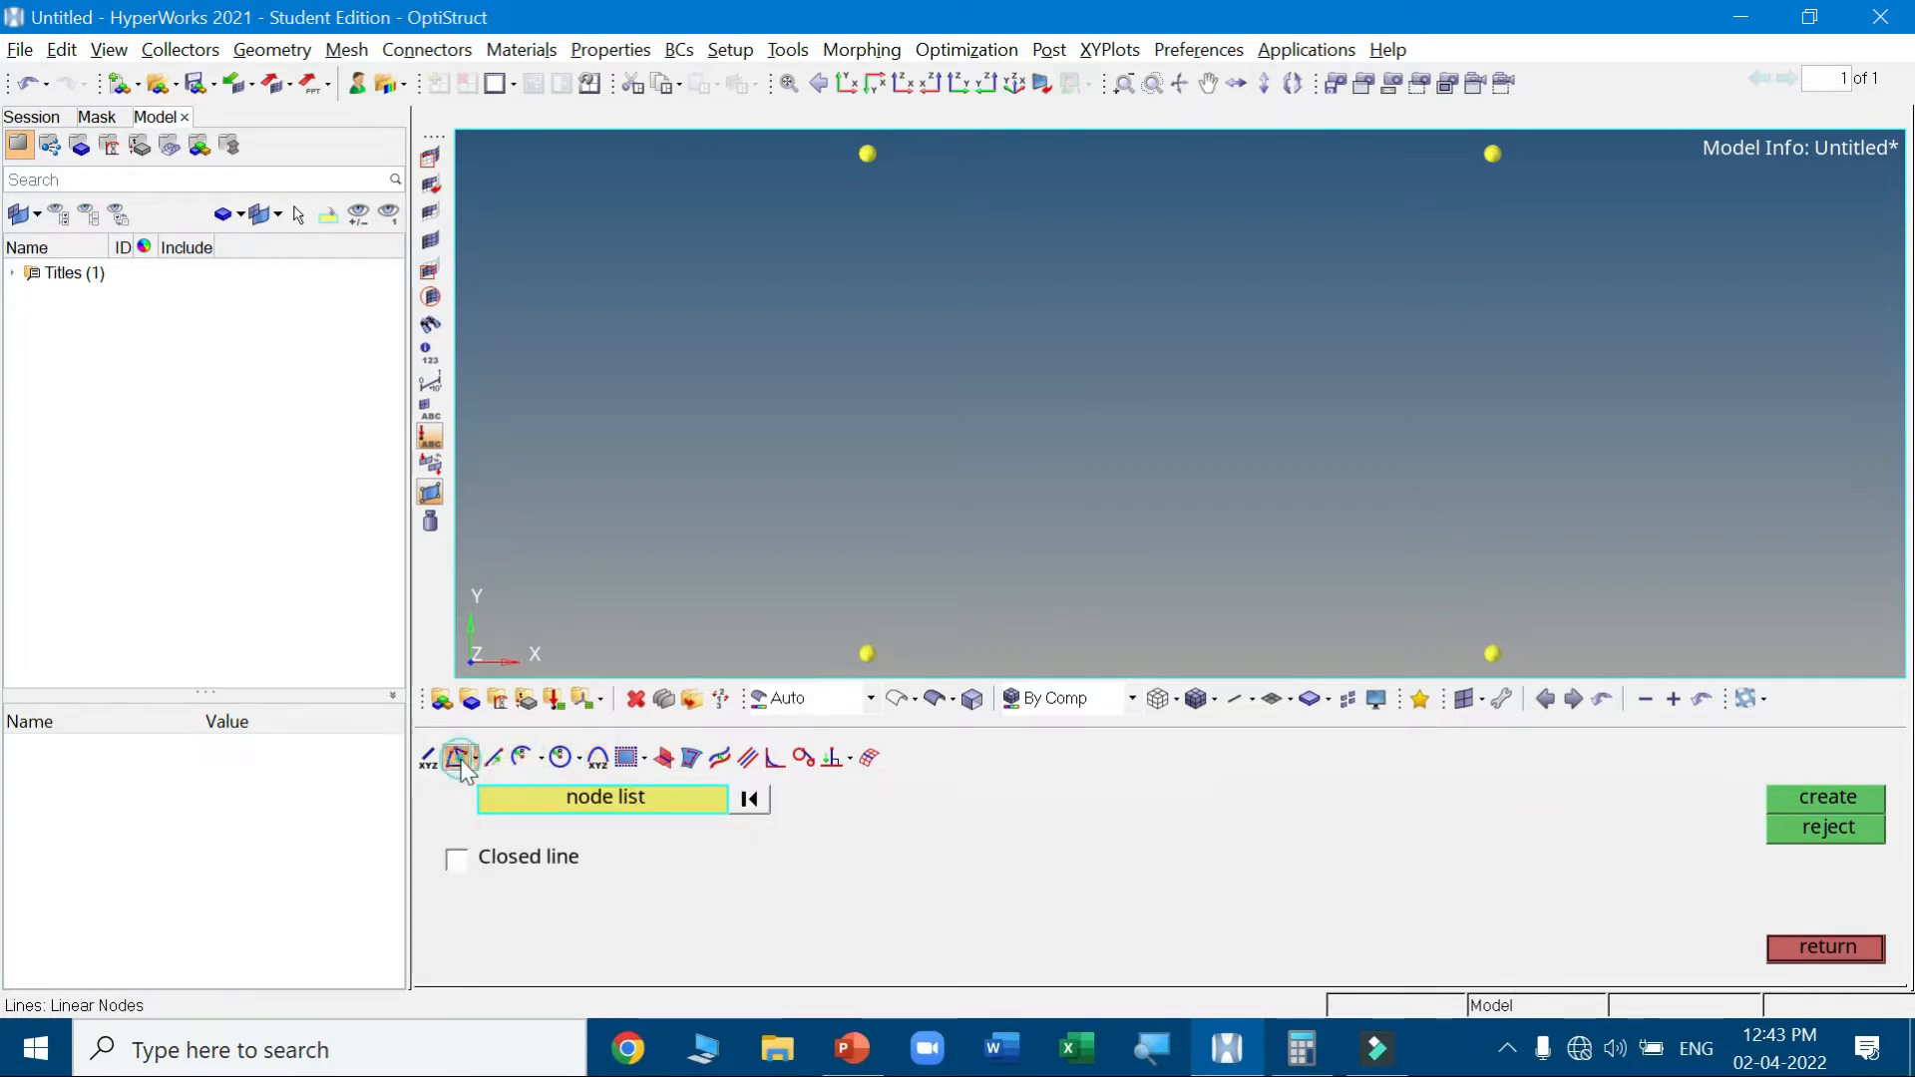
left_click(867, 654)
left_click(1493, 654)
left_click(1799, 795)
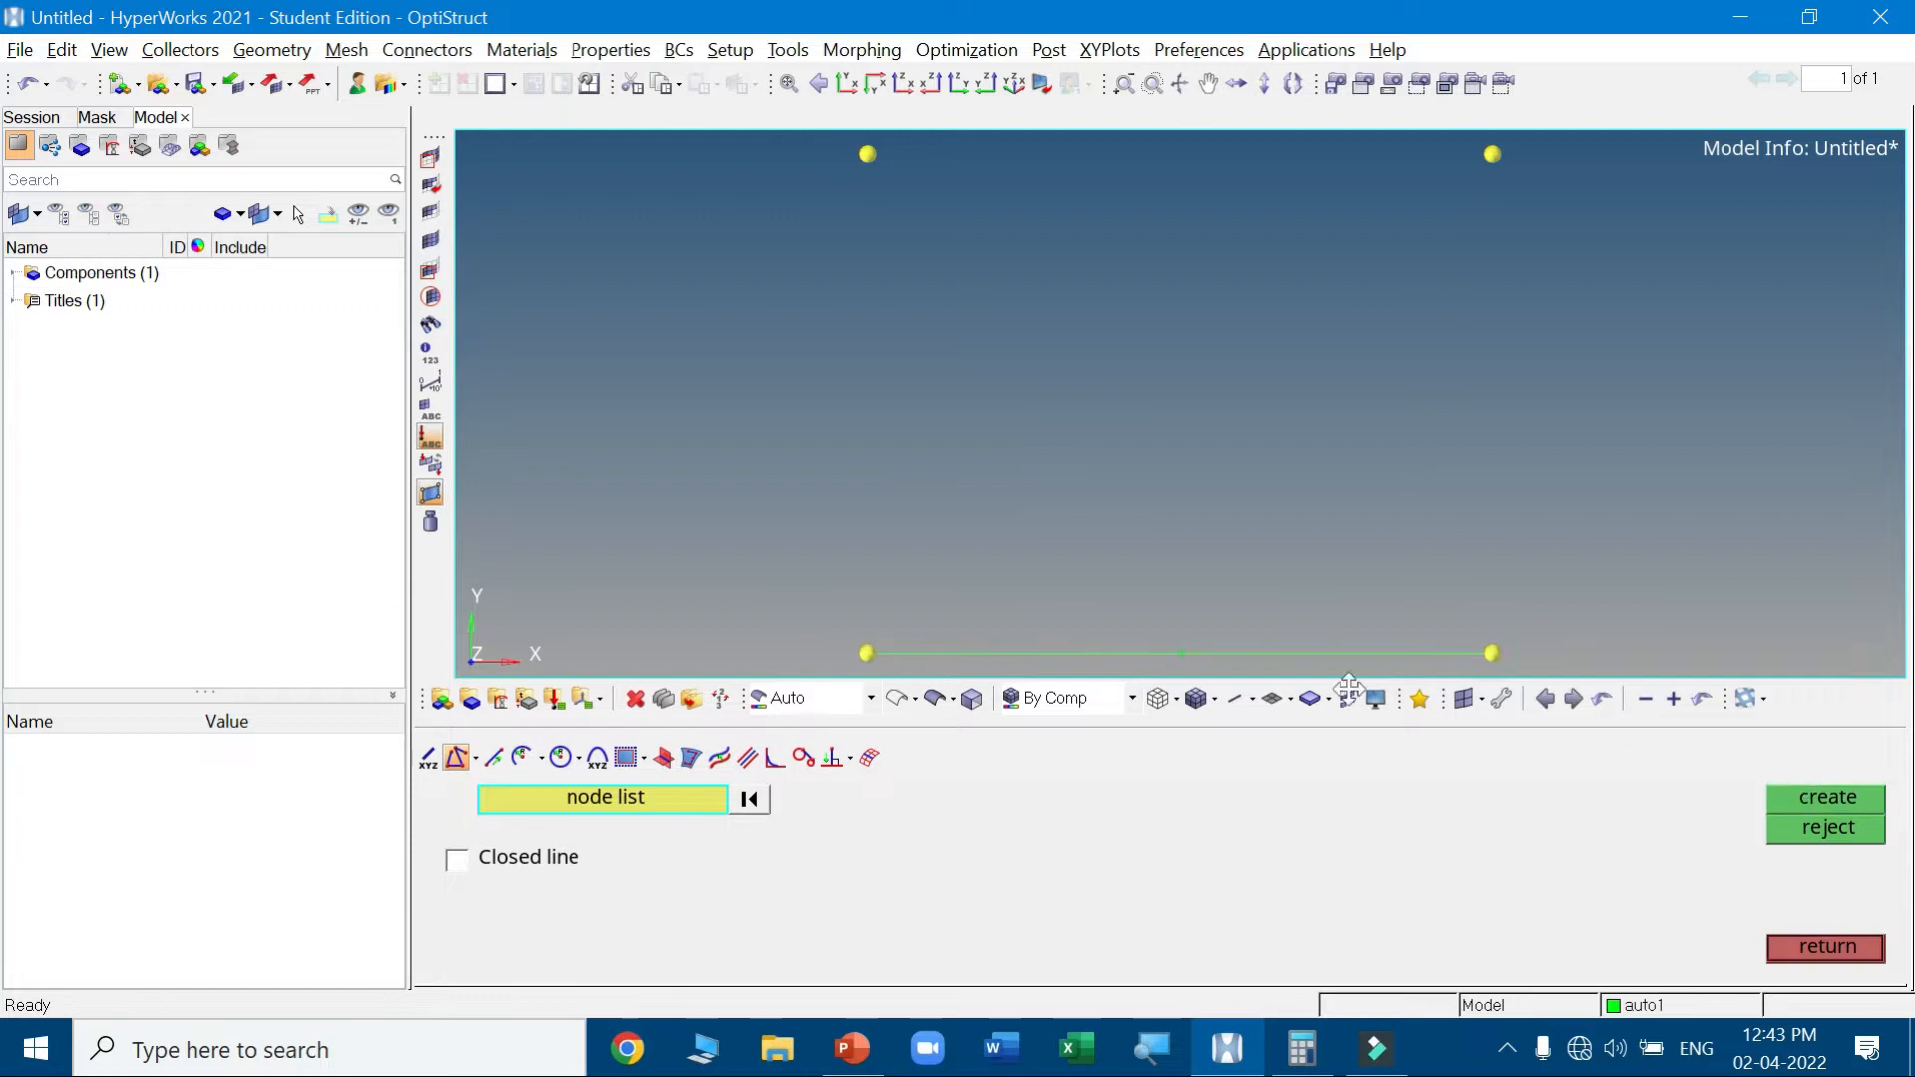
Rename the component auto1 as Plate
left_click(12, 272)
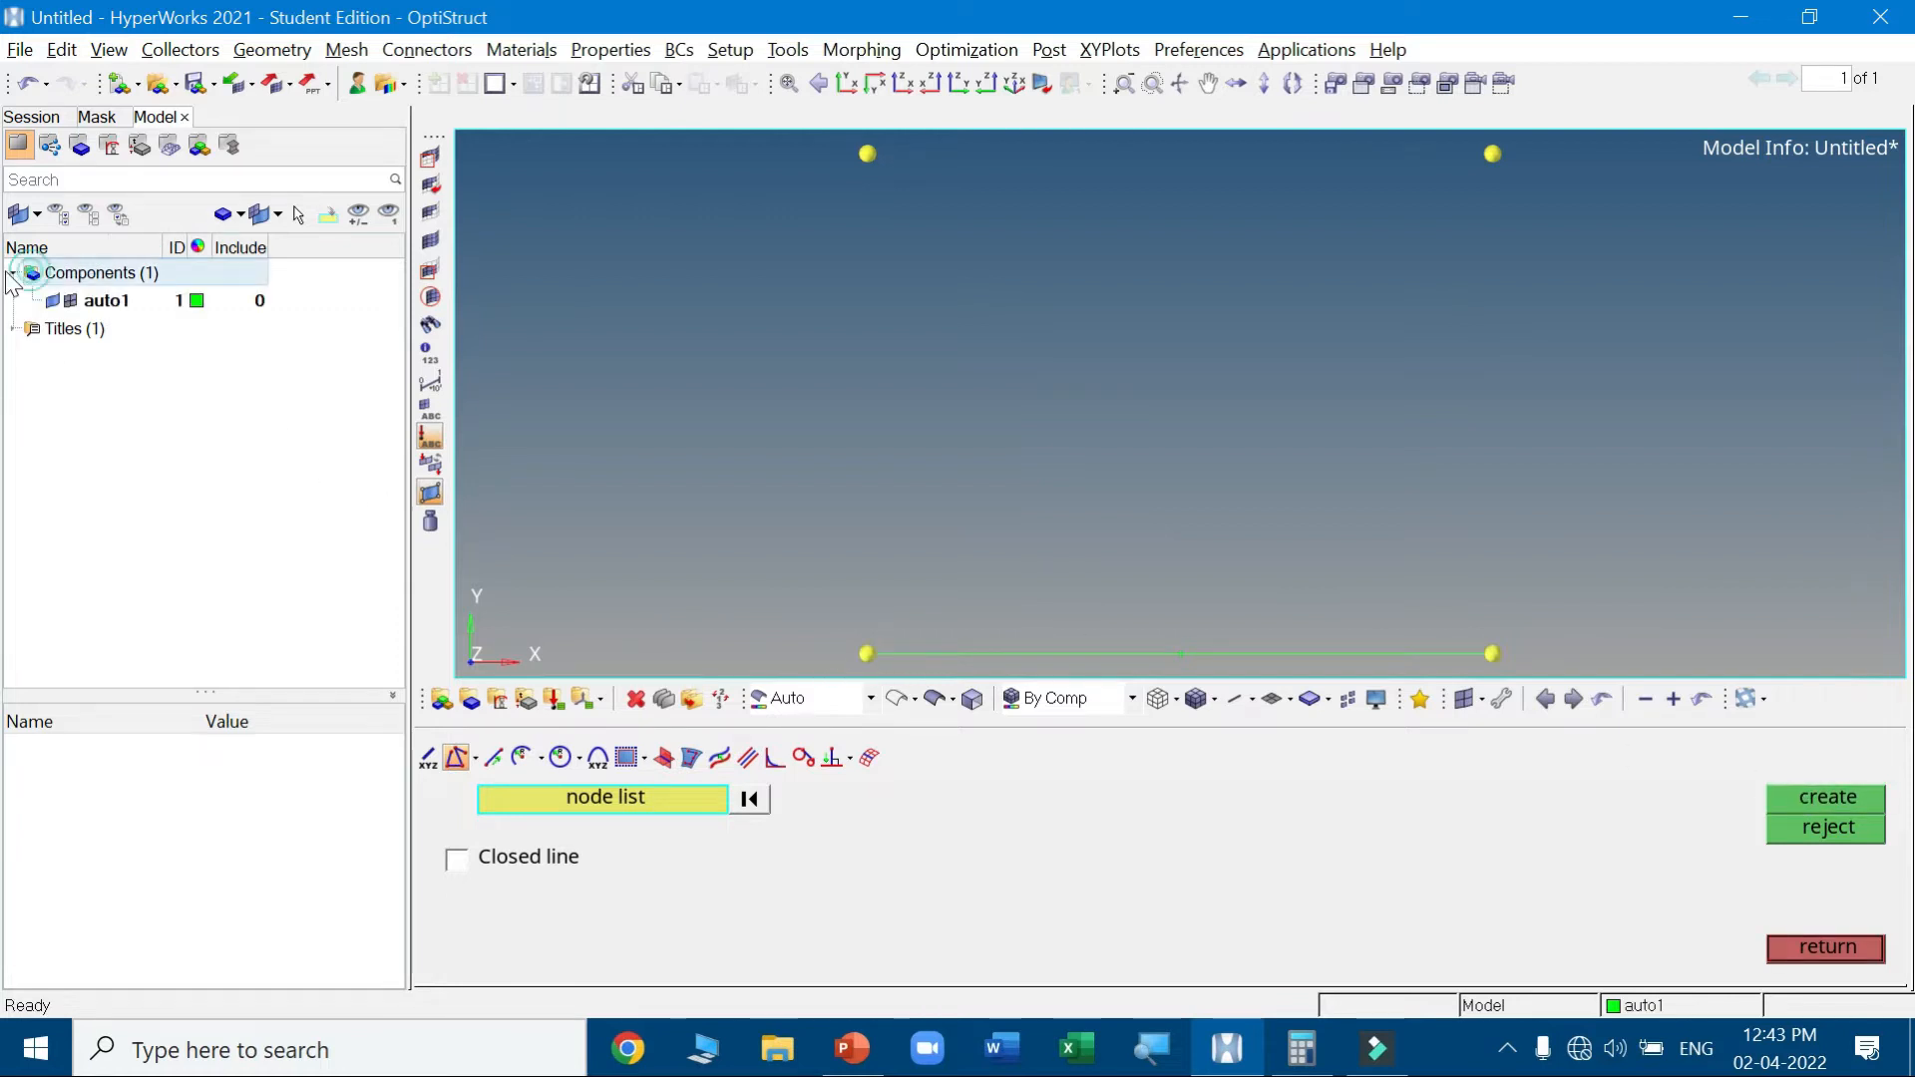
right_click(114, 304)
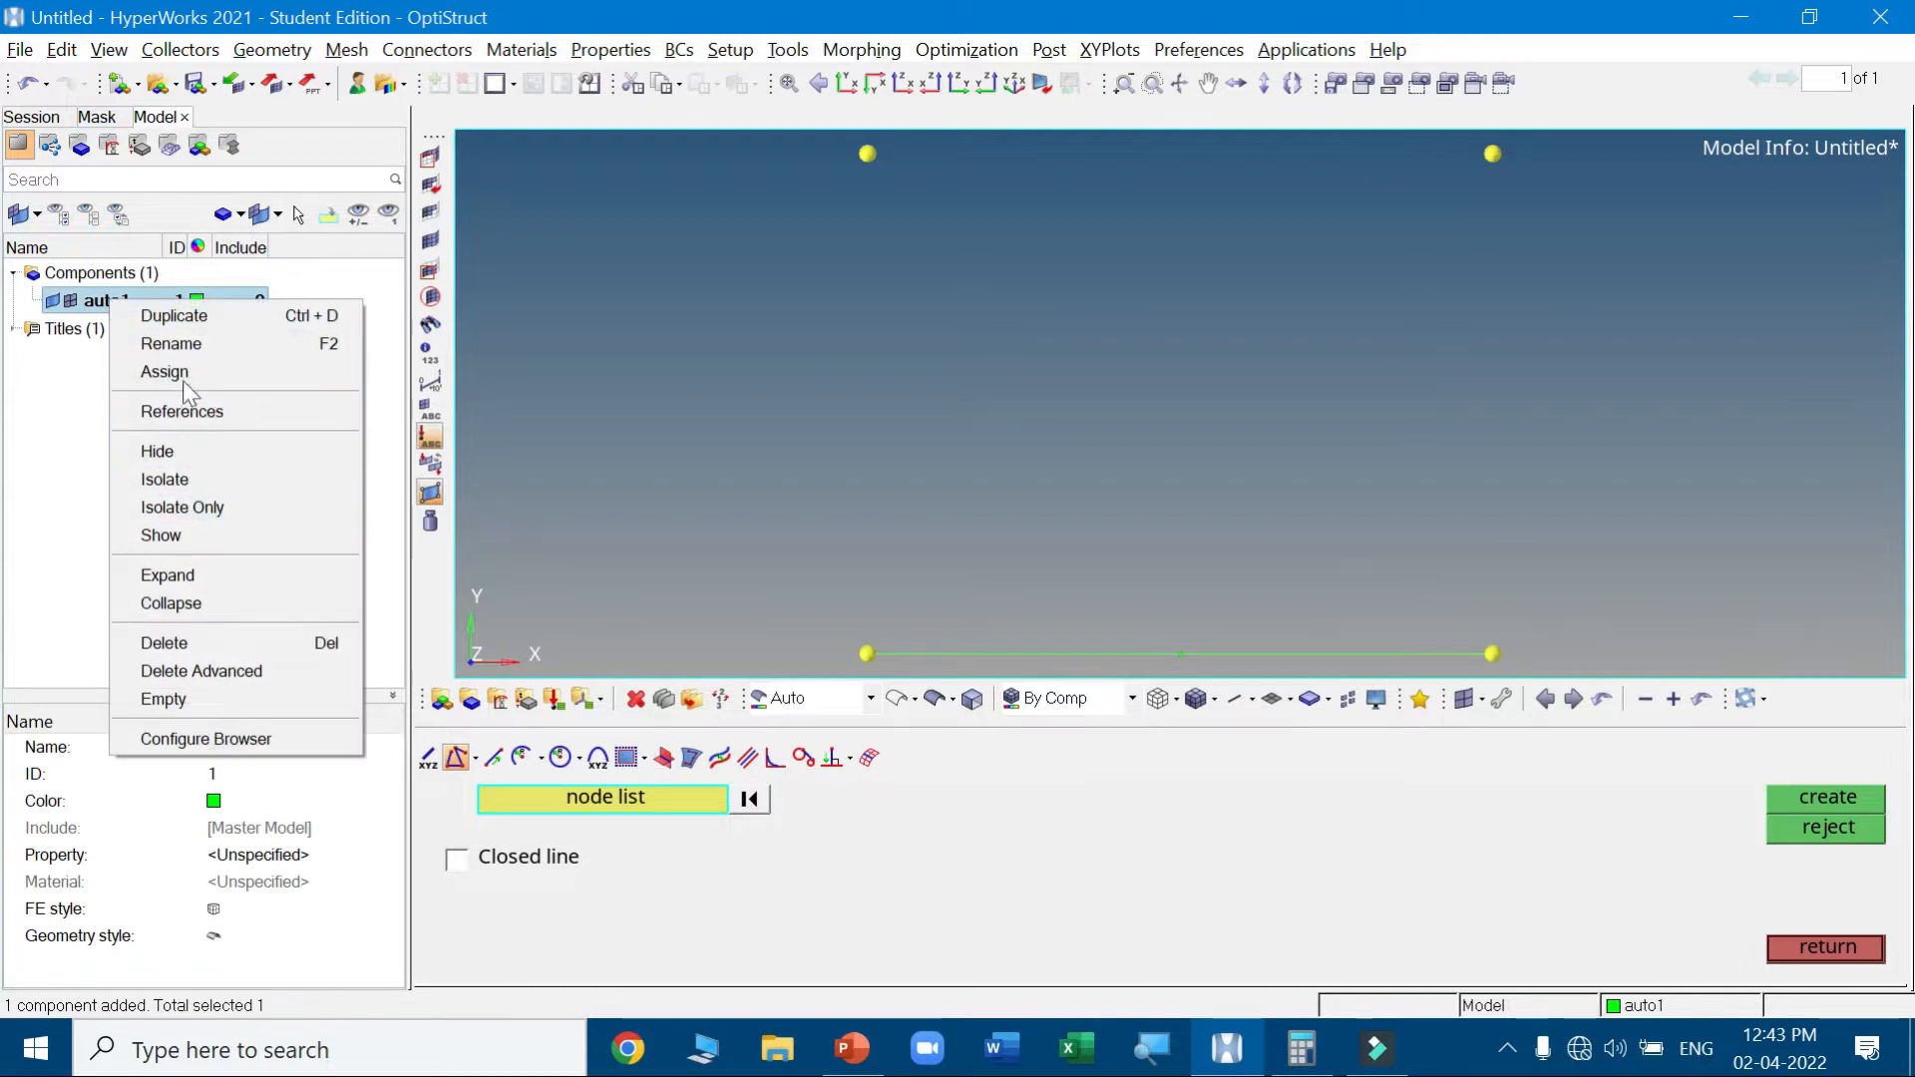
left_click(193, 343)
type("Plate")
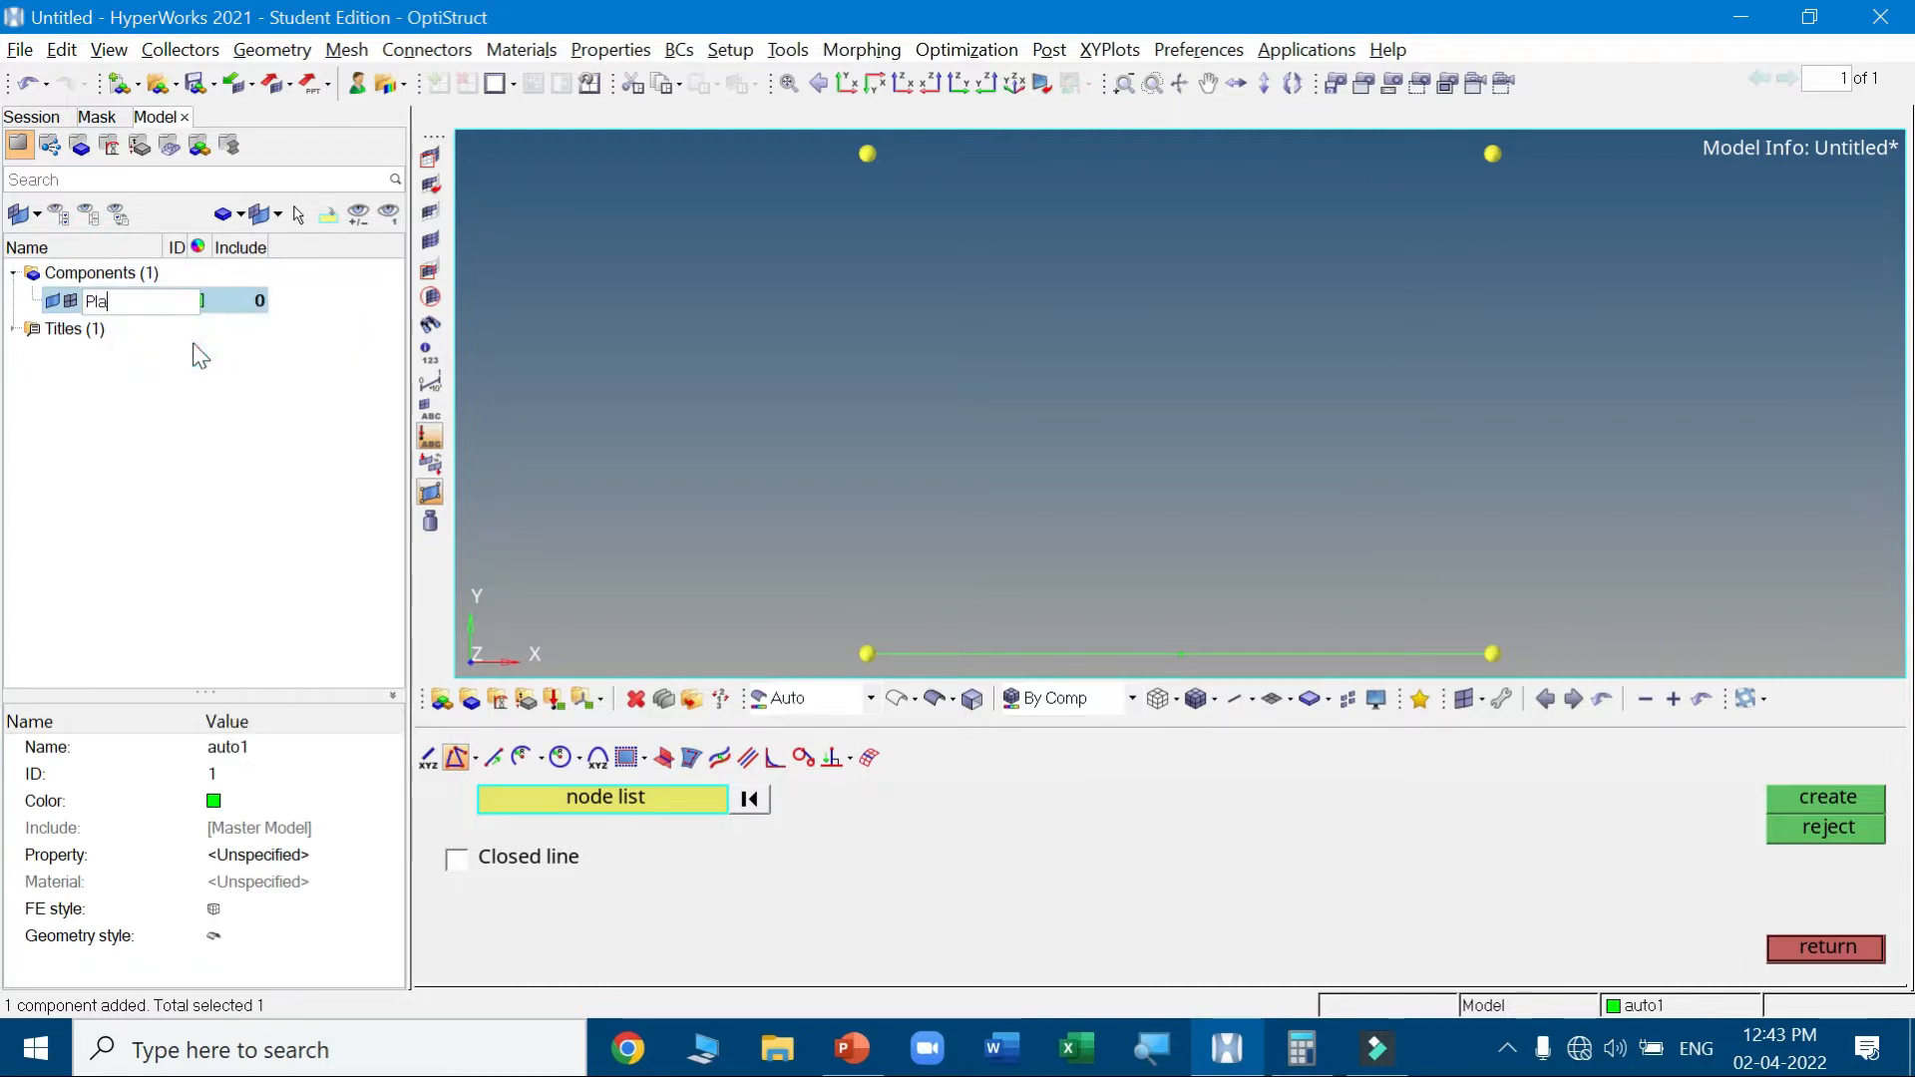
left_click(220, 385)
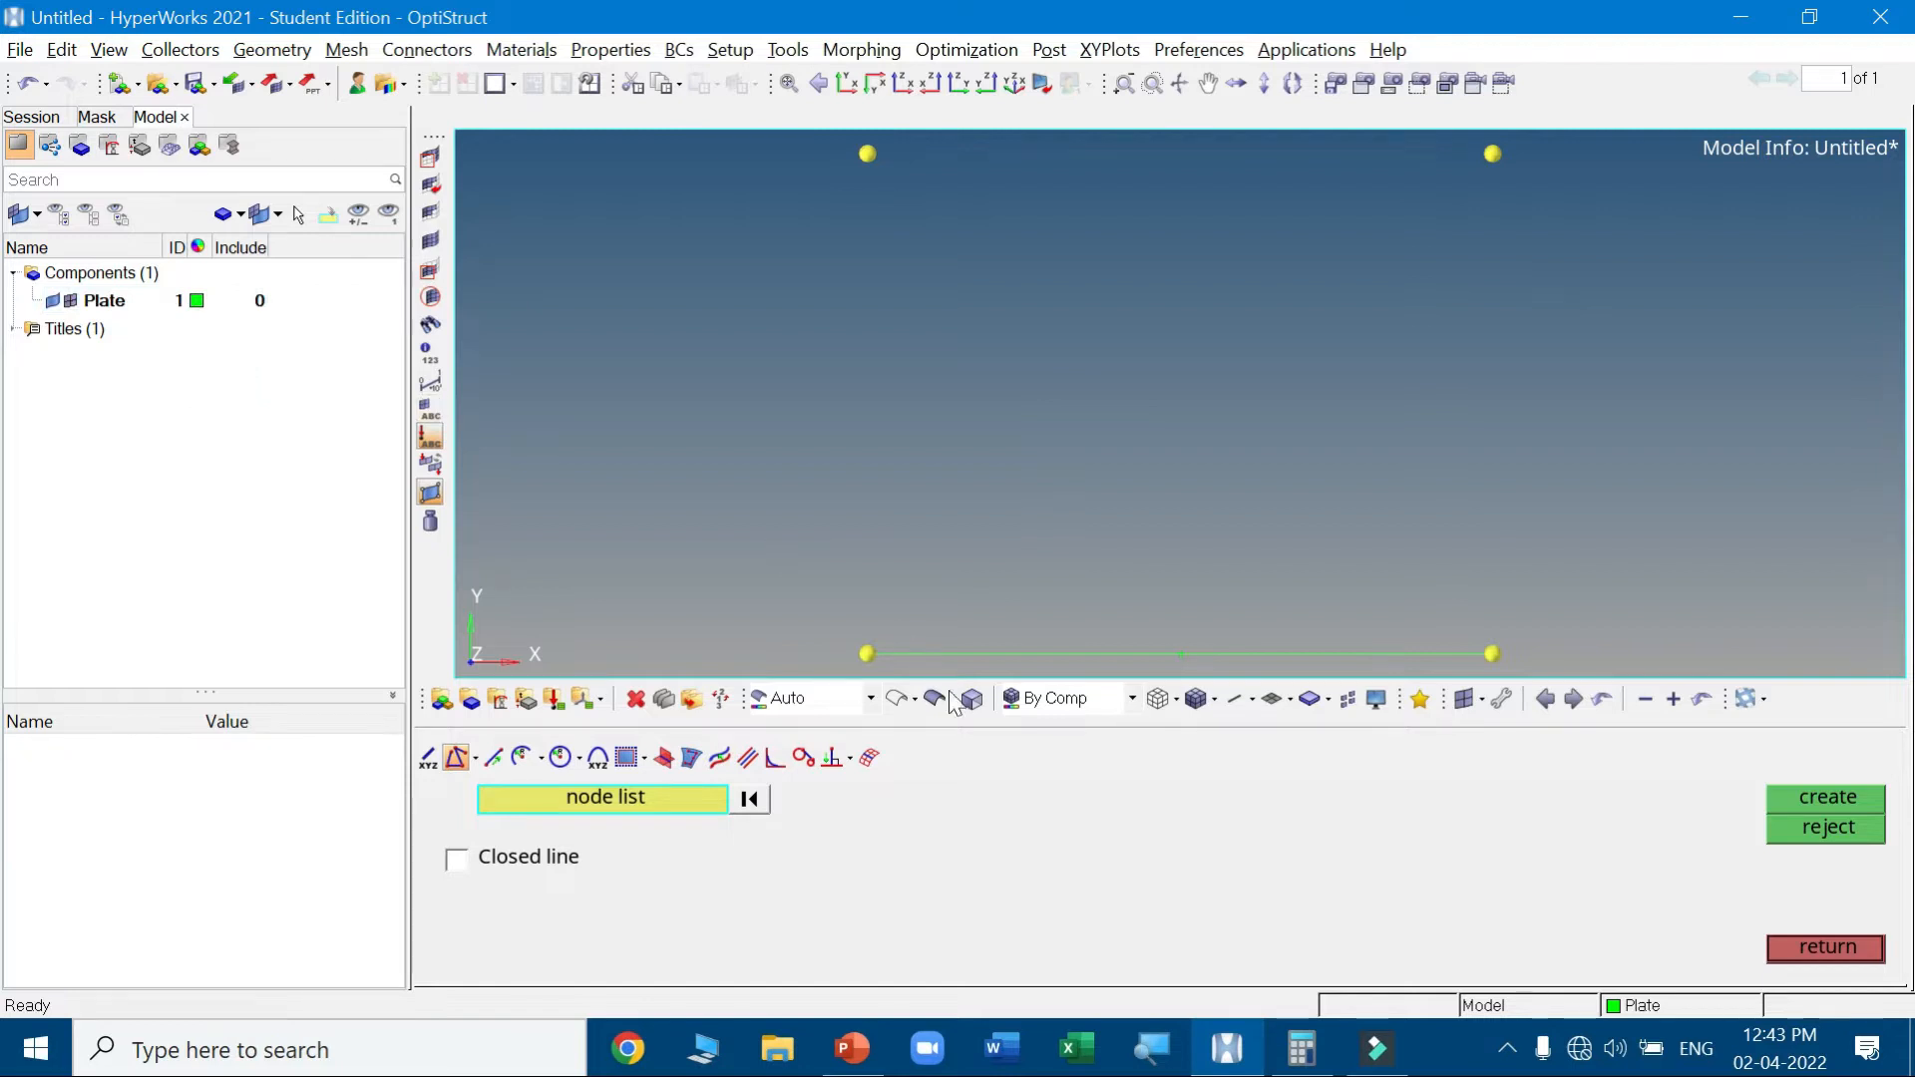
Create linear lines between the corner nodes for the remaining three edges, closing the rectangular plate outline
left_click(557, 801)
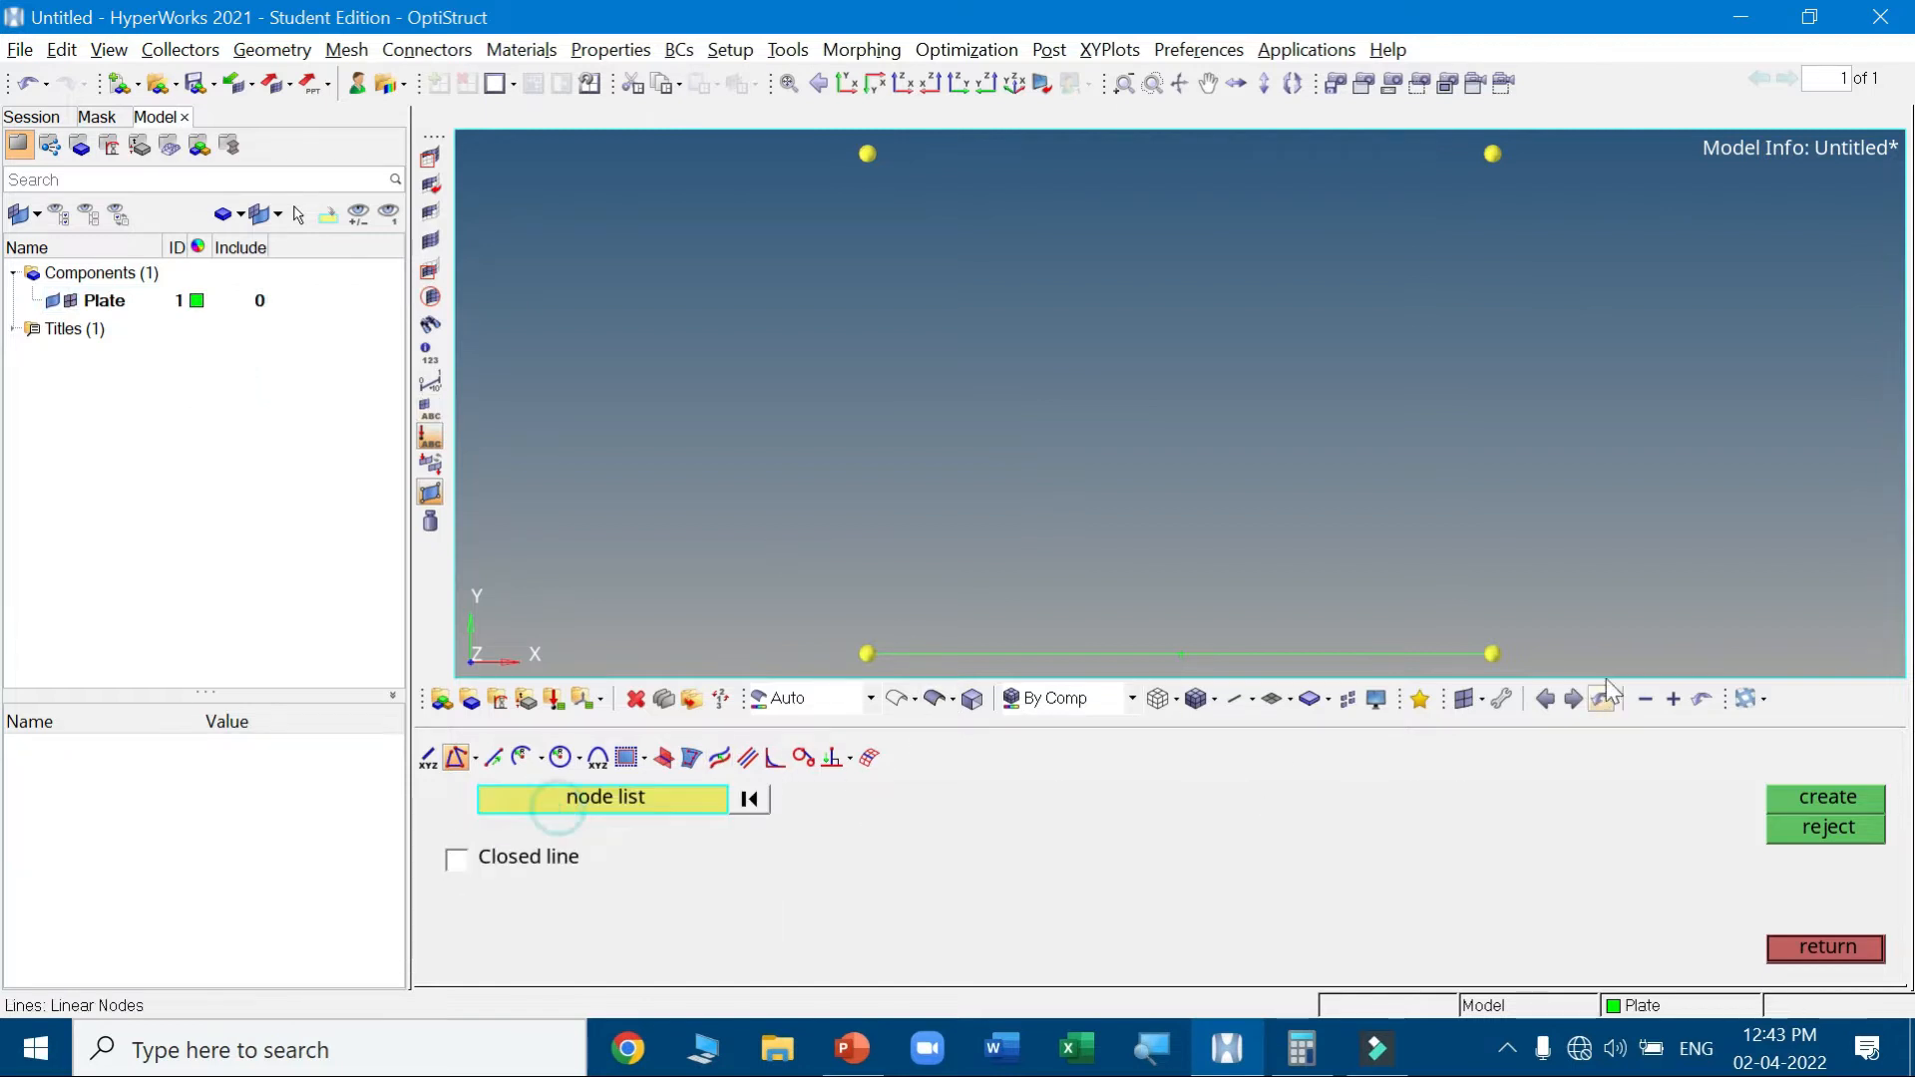
left_click(1493, 648)
middle_click(1502, 262)
left_click(1492, 153)
left_click(868, 154)
middle_click(1015, 189)
left_click(867, 154)
left_click(866, 653)
middle_click(1049, 487)
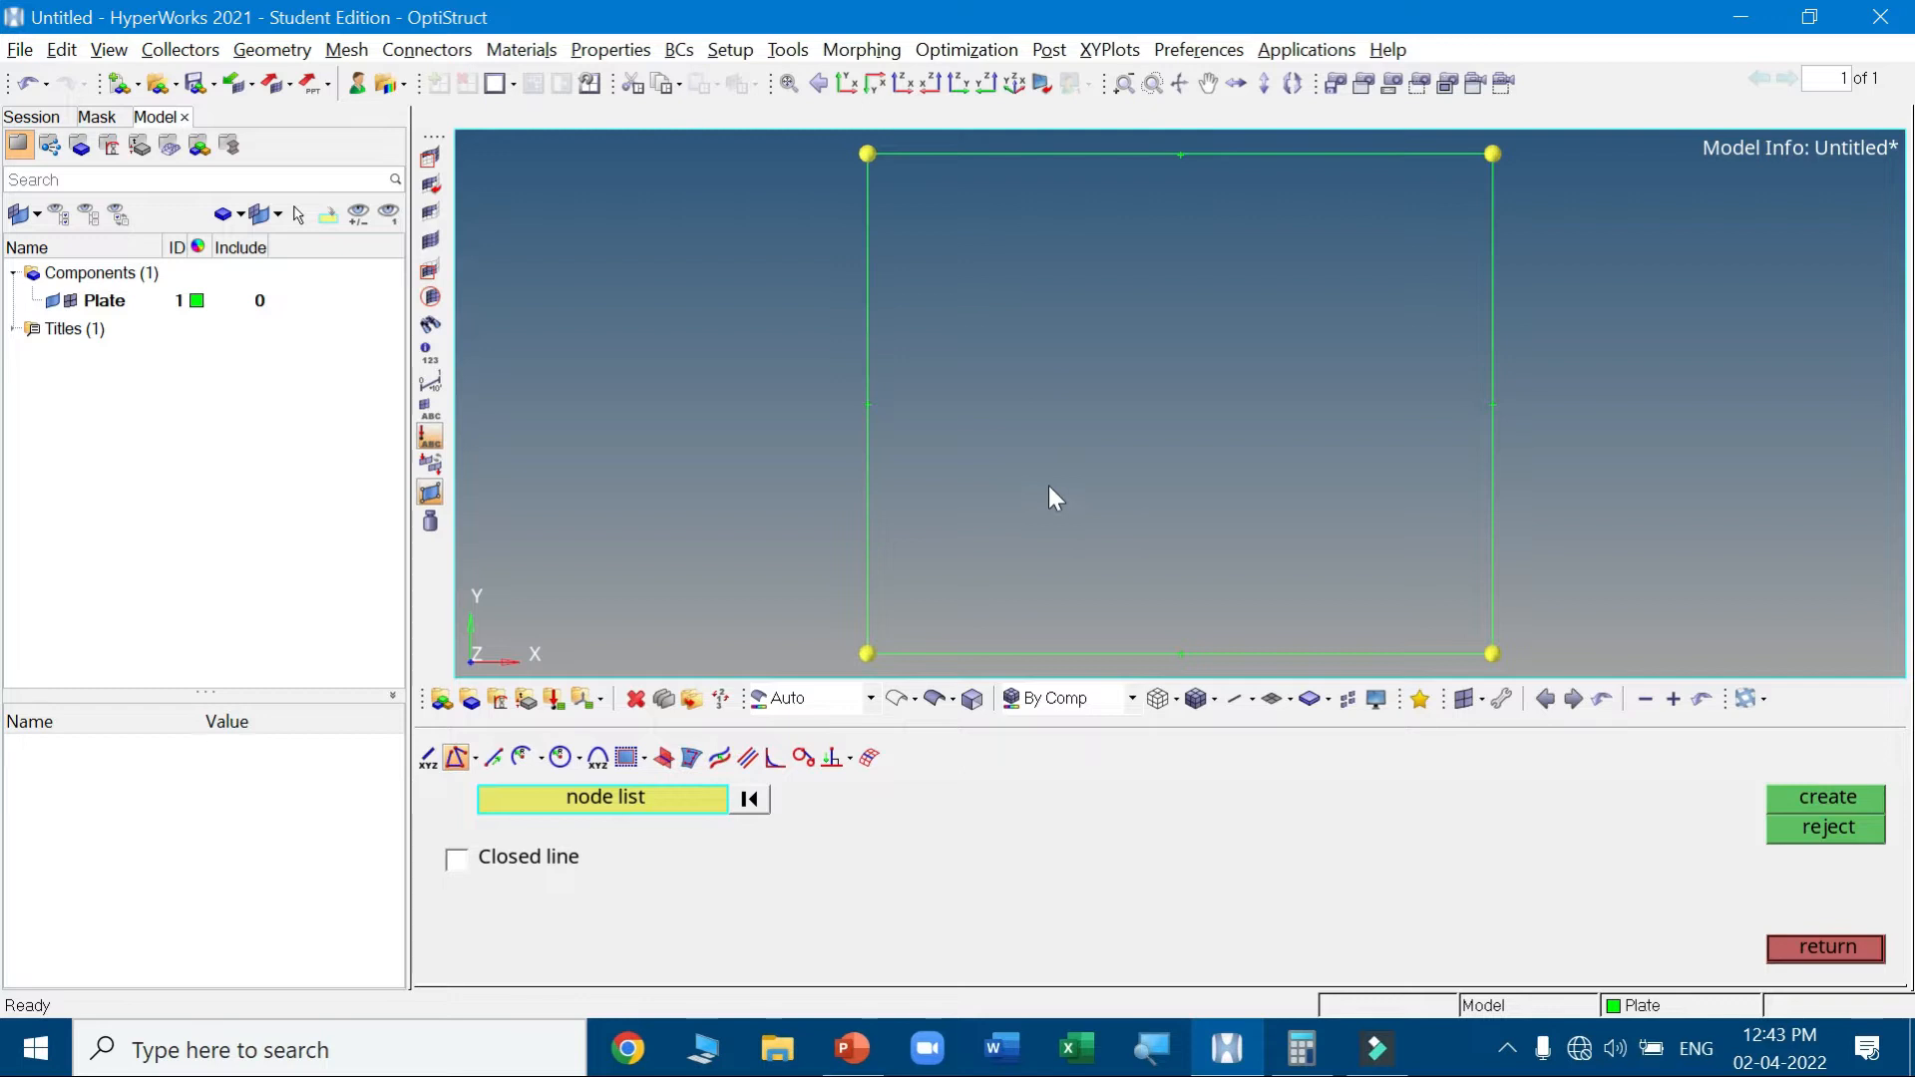
left_click(1793, 950)
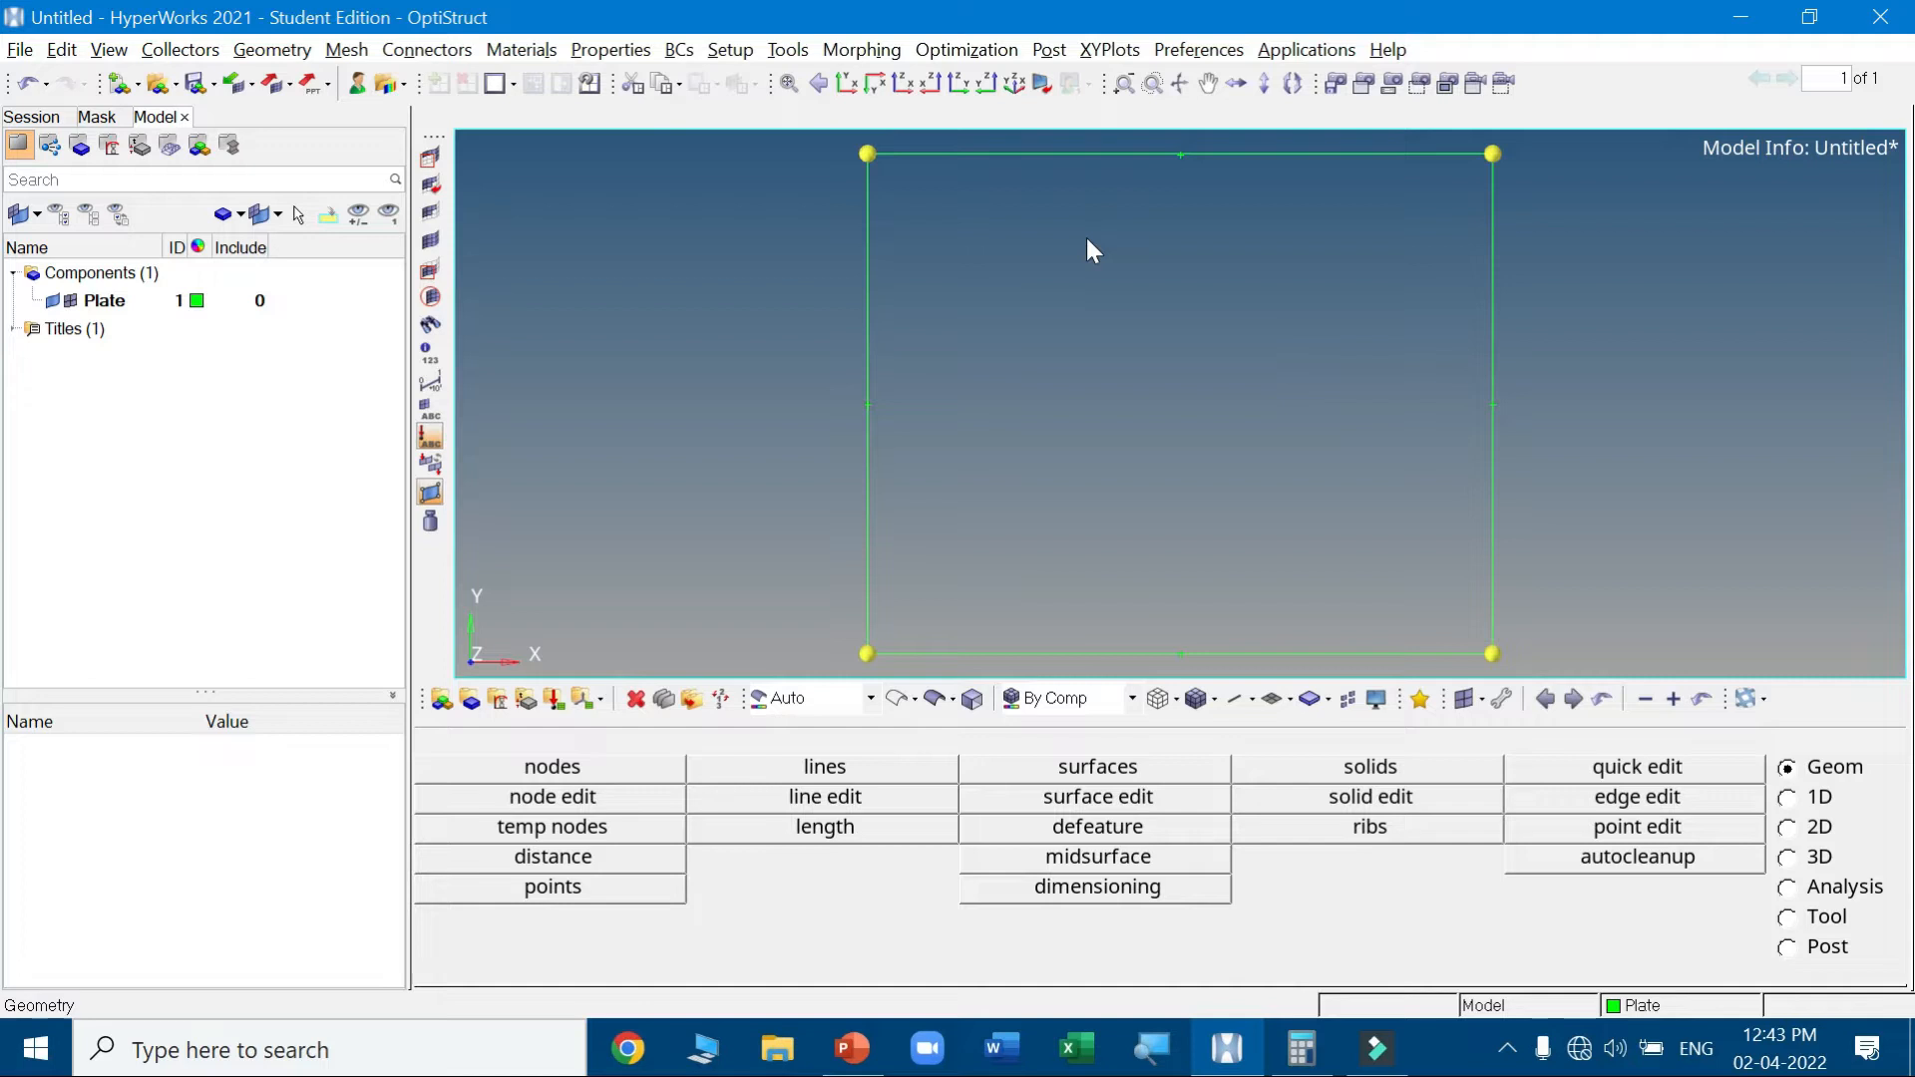
Start the 2D spline tool and set its output mode to surface only
left_click(1809, 832)
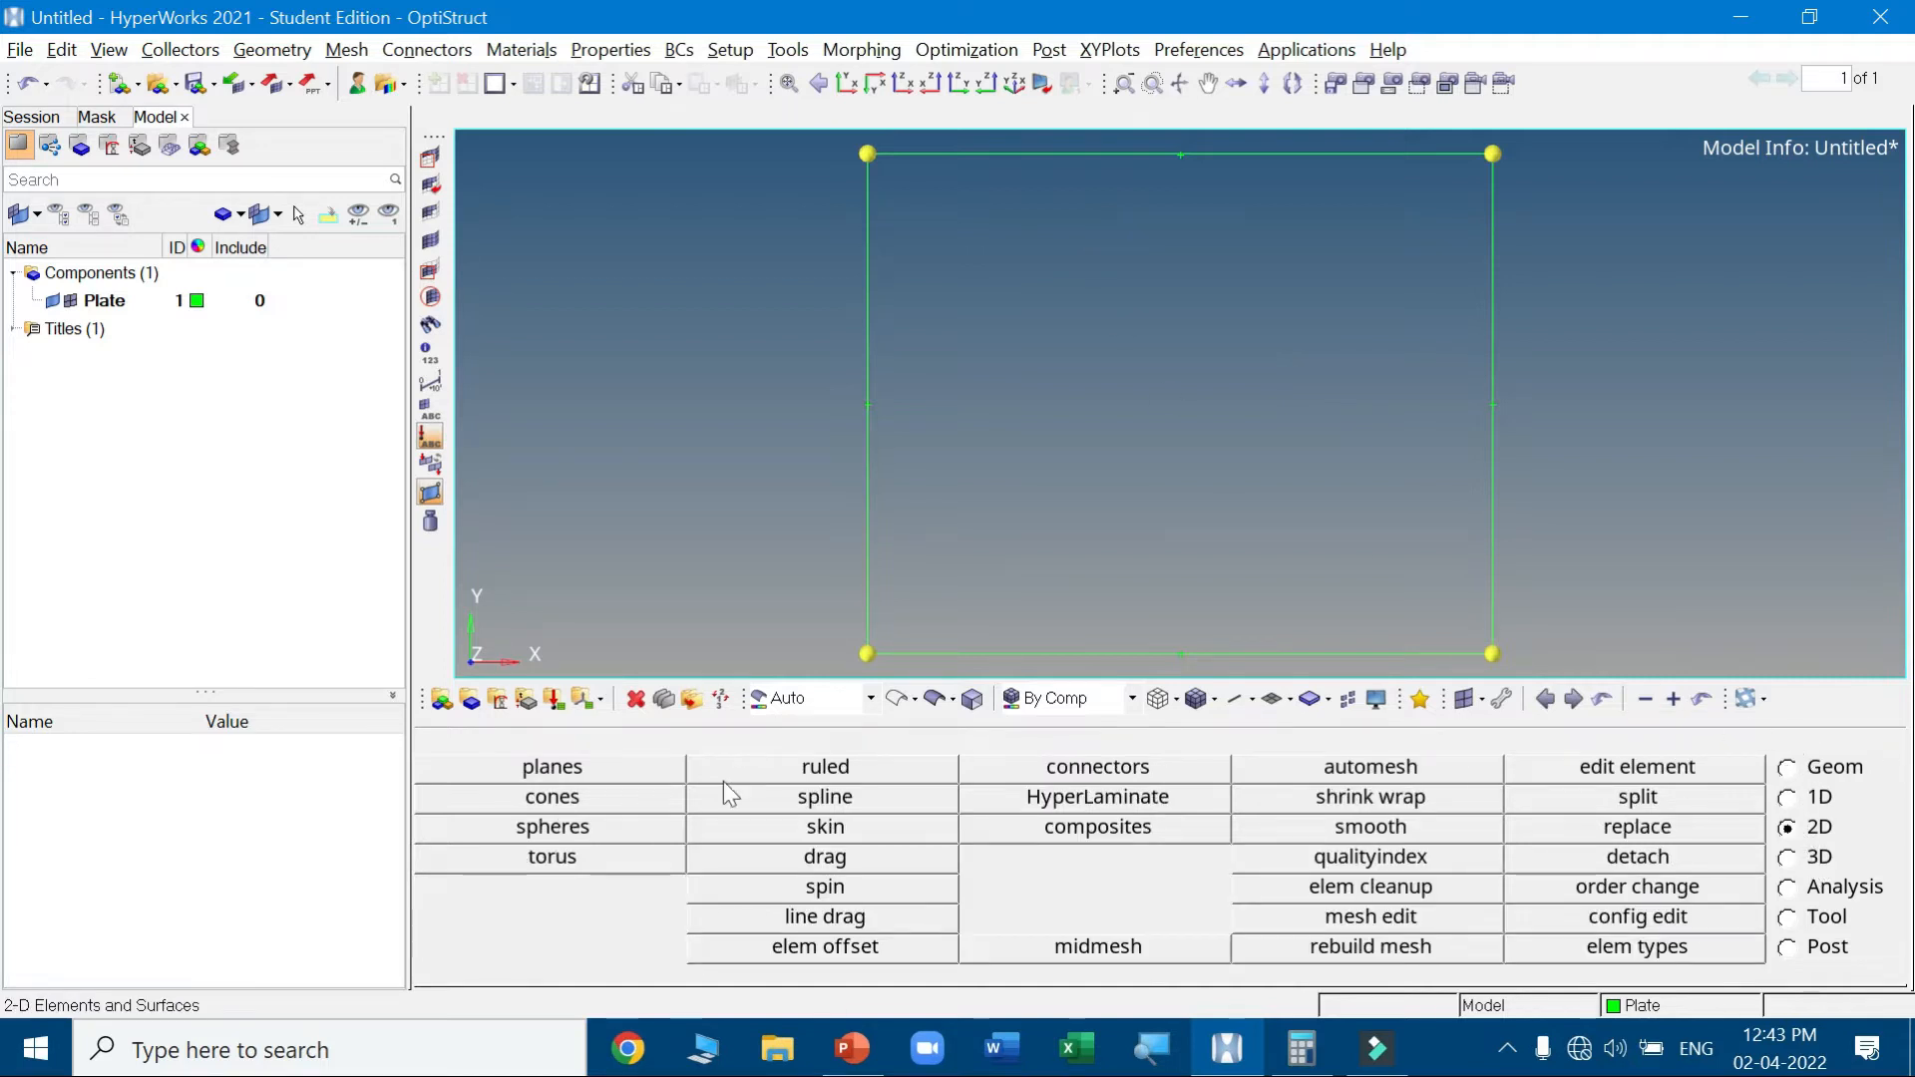
left_click(803, 770)
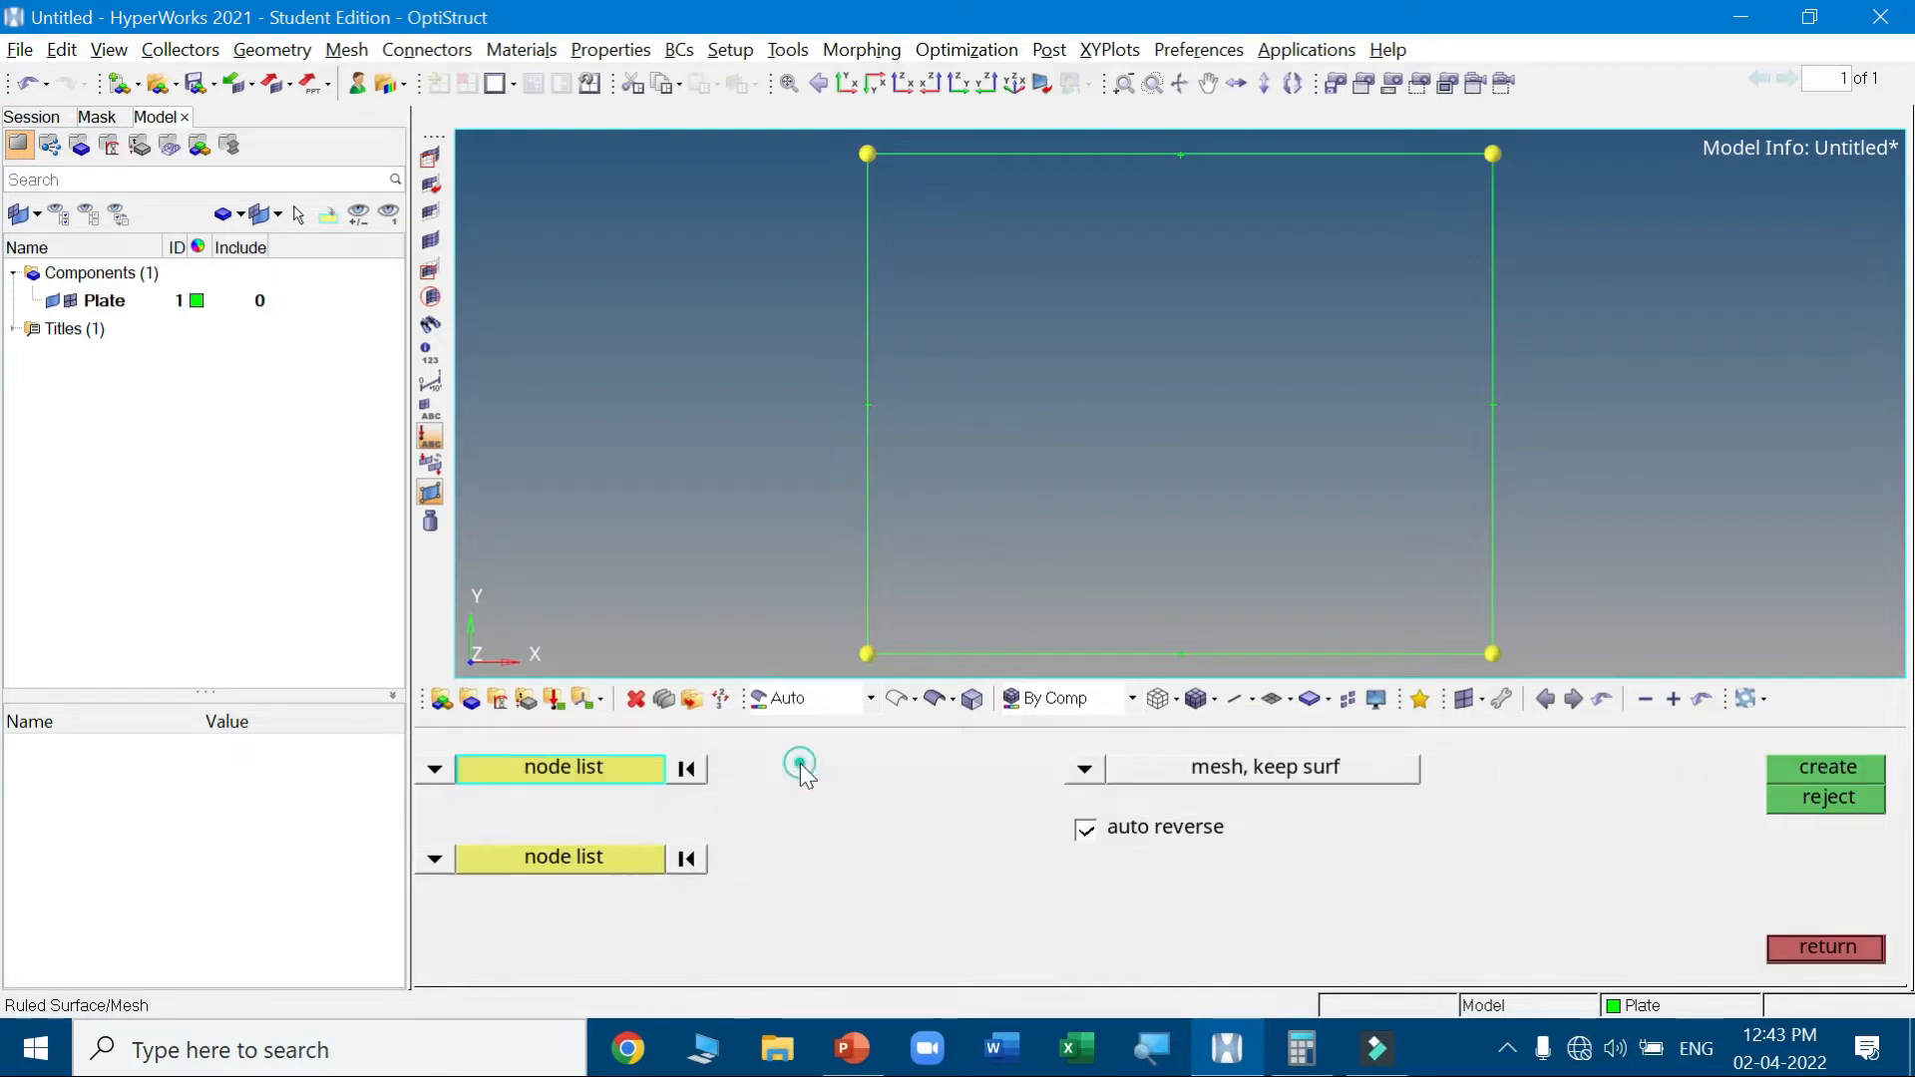
left_click(1799, 944)
left_click(882, 794)
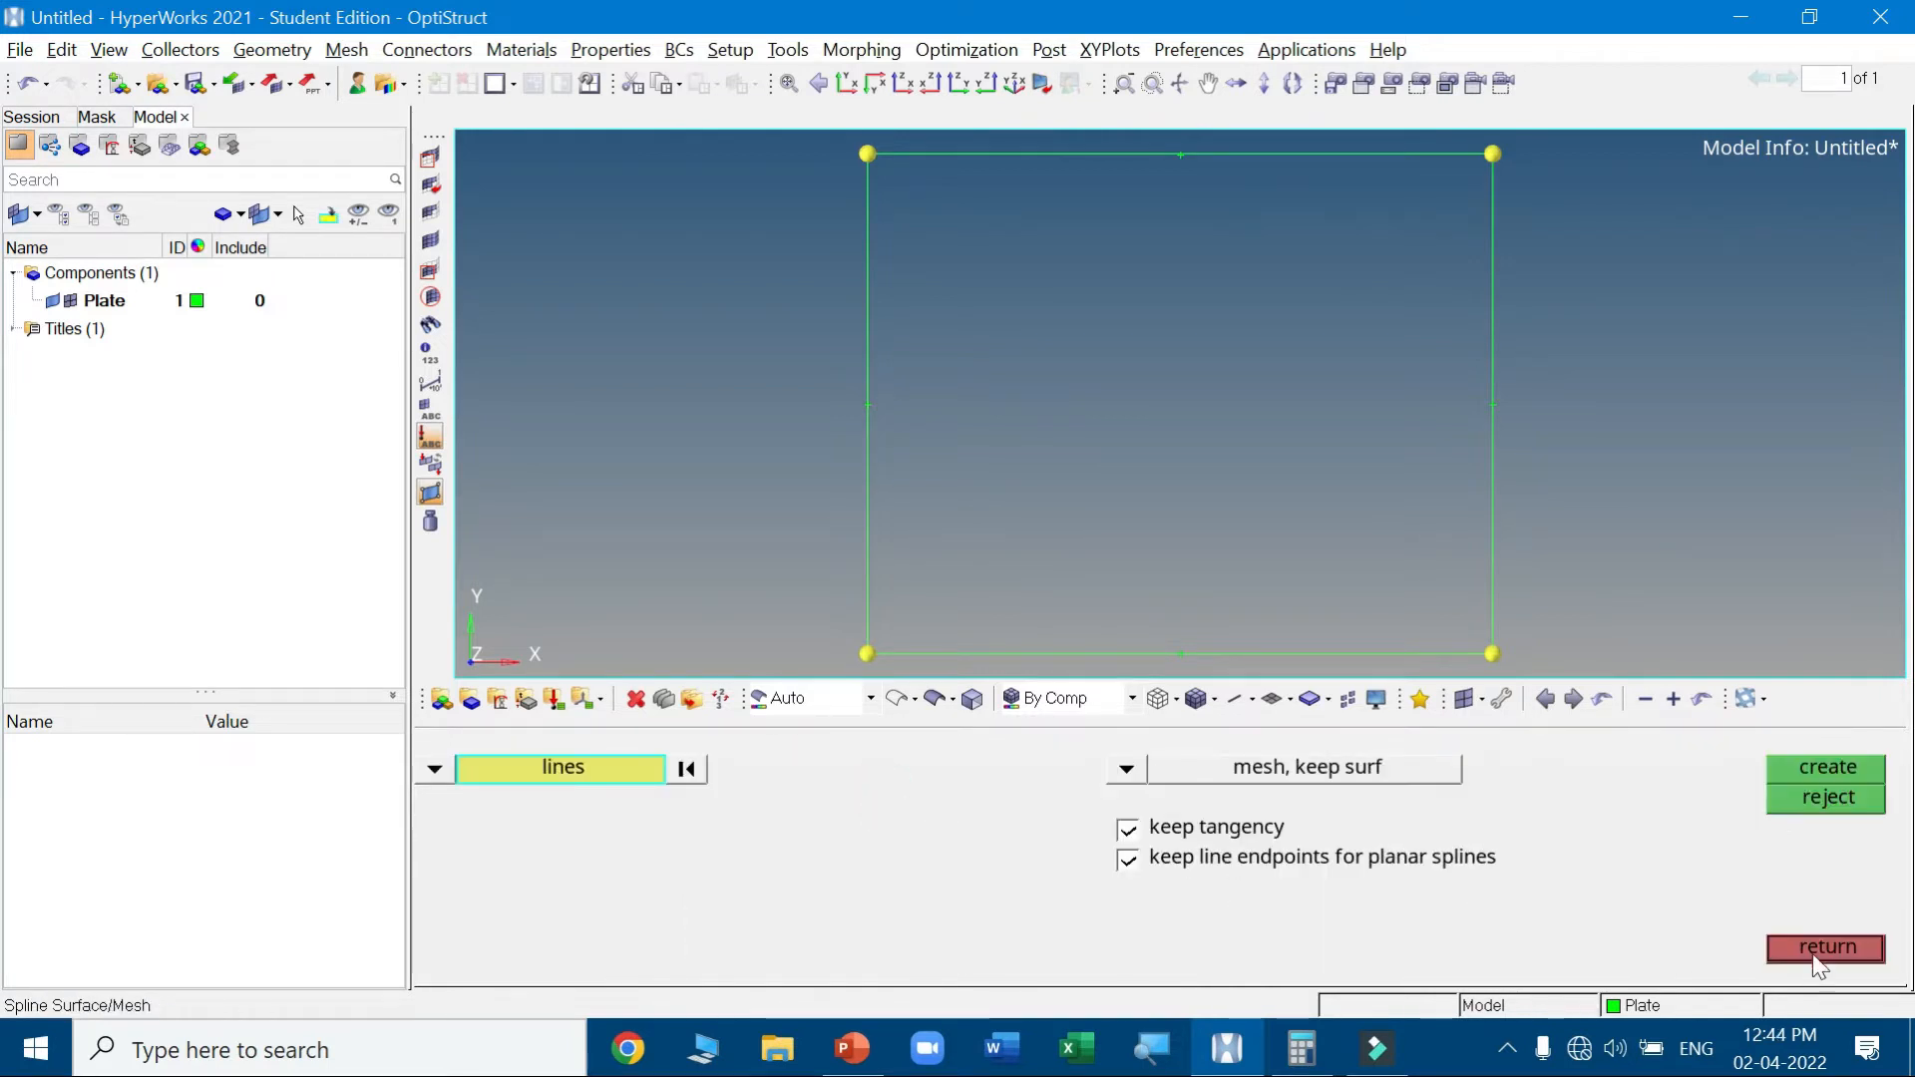
left_click(1811, 950)
left_click(871, 803)
left_click(1127, 770)
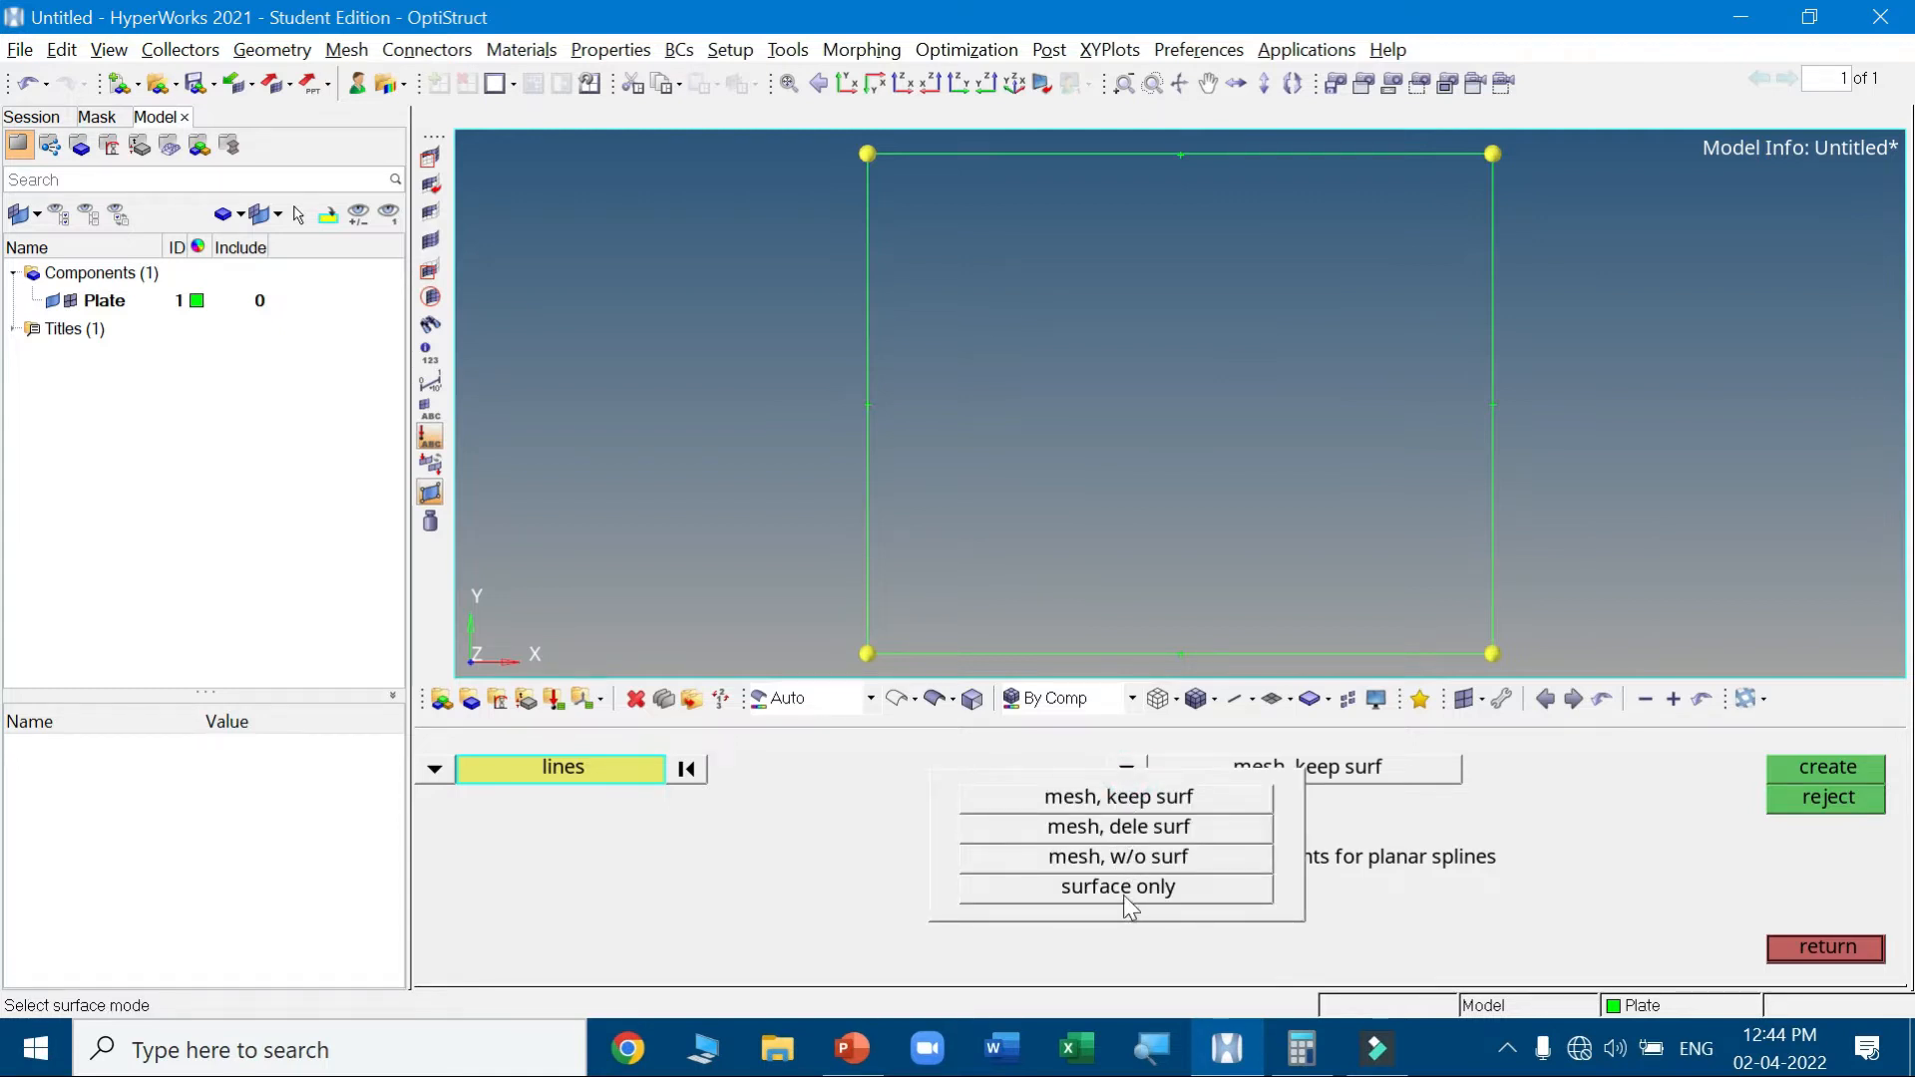
left_click(1123, 892)
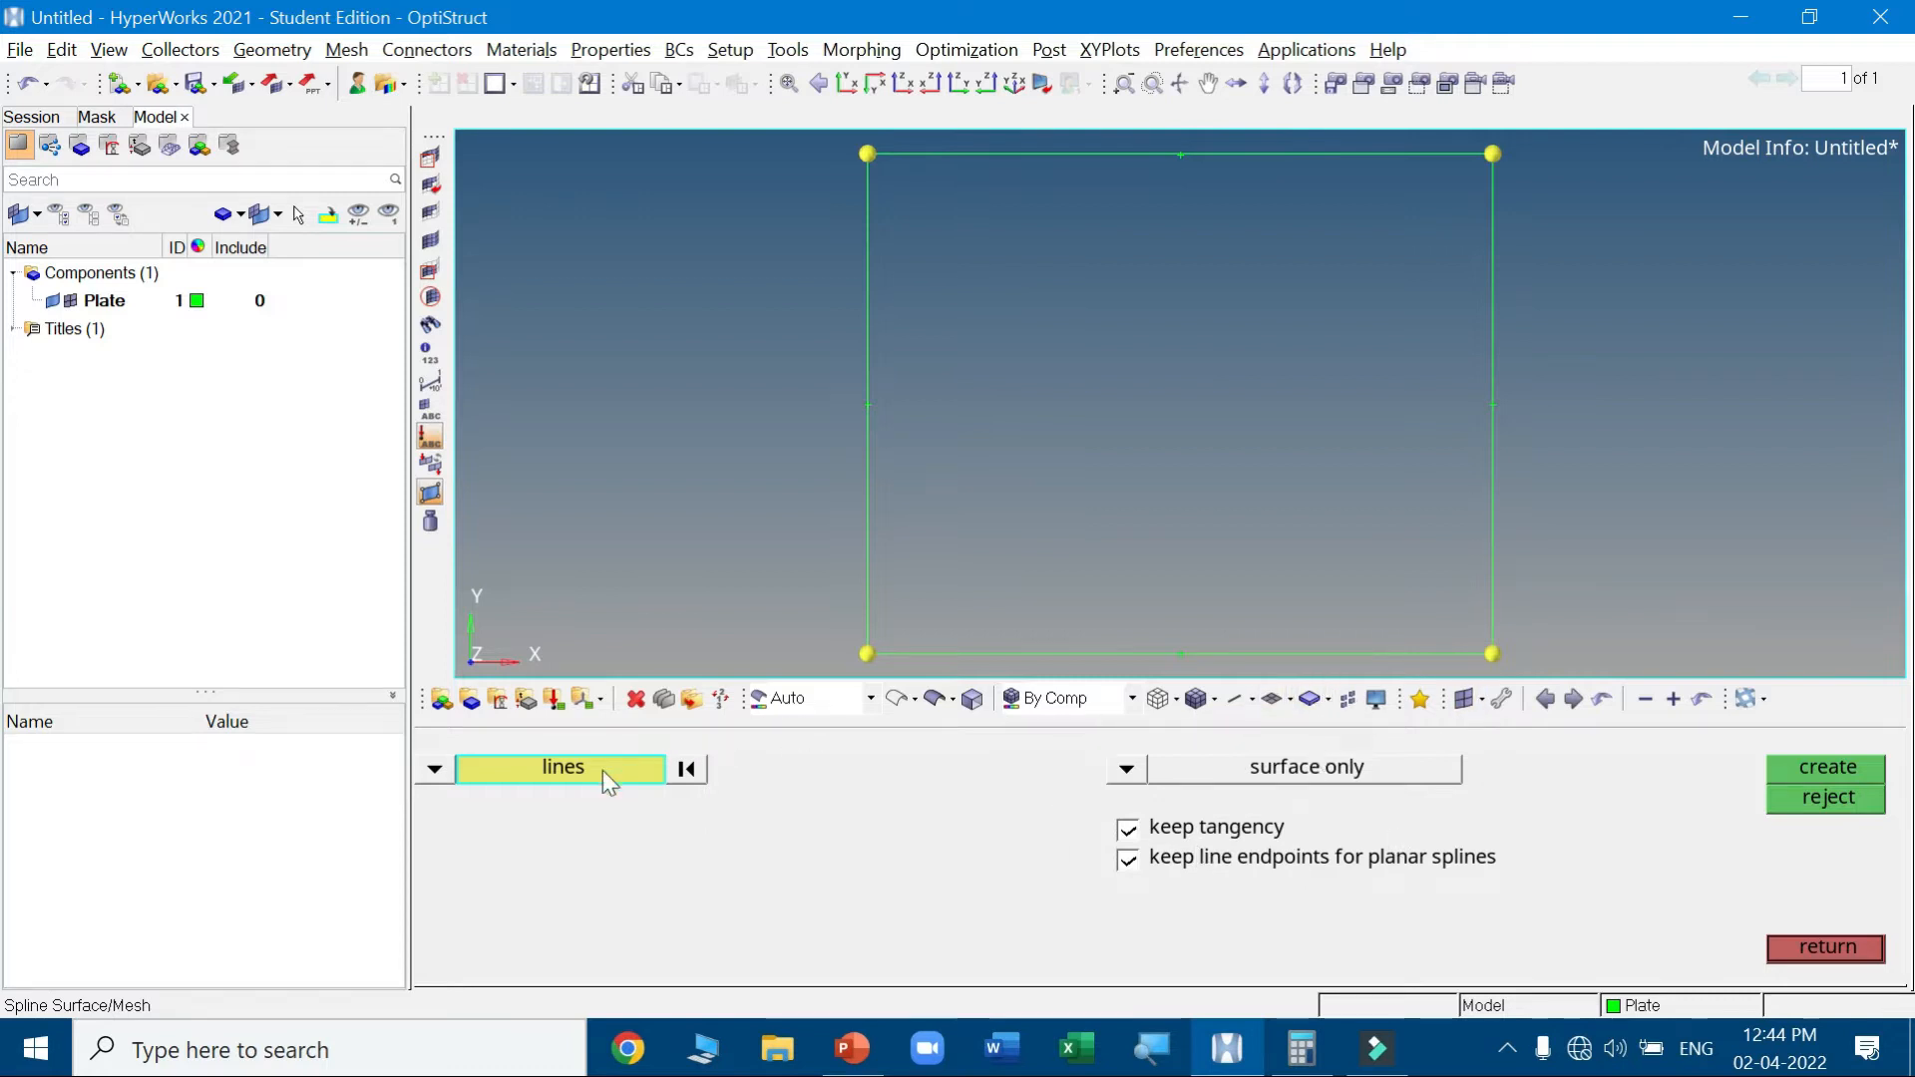
Create the rectangular plate surface from its four boundary lines and leave the spline tool
left_click(1125, 653)
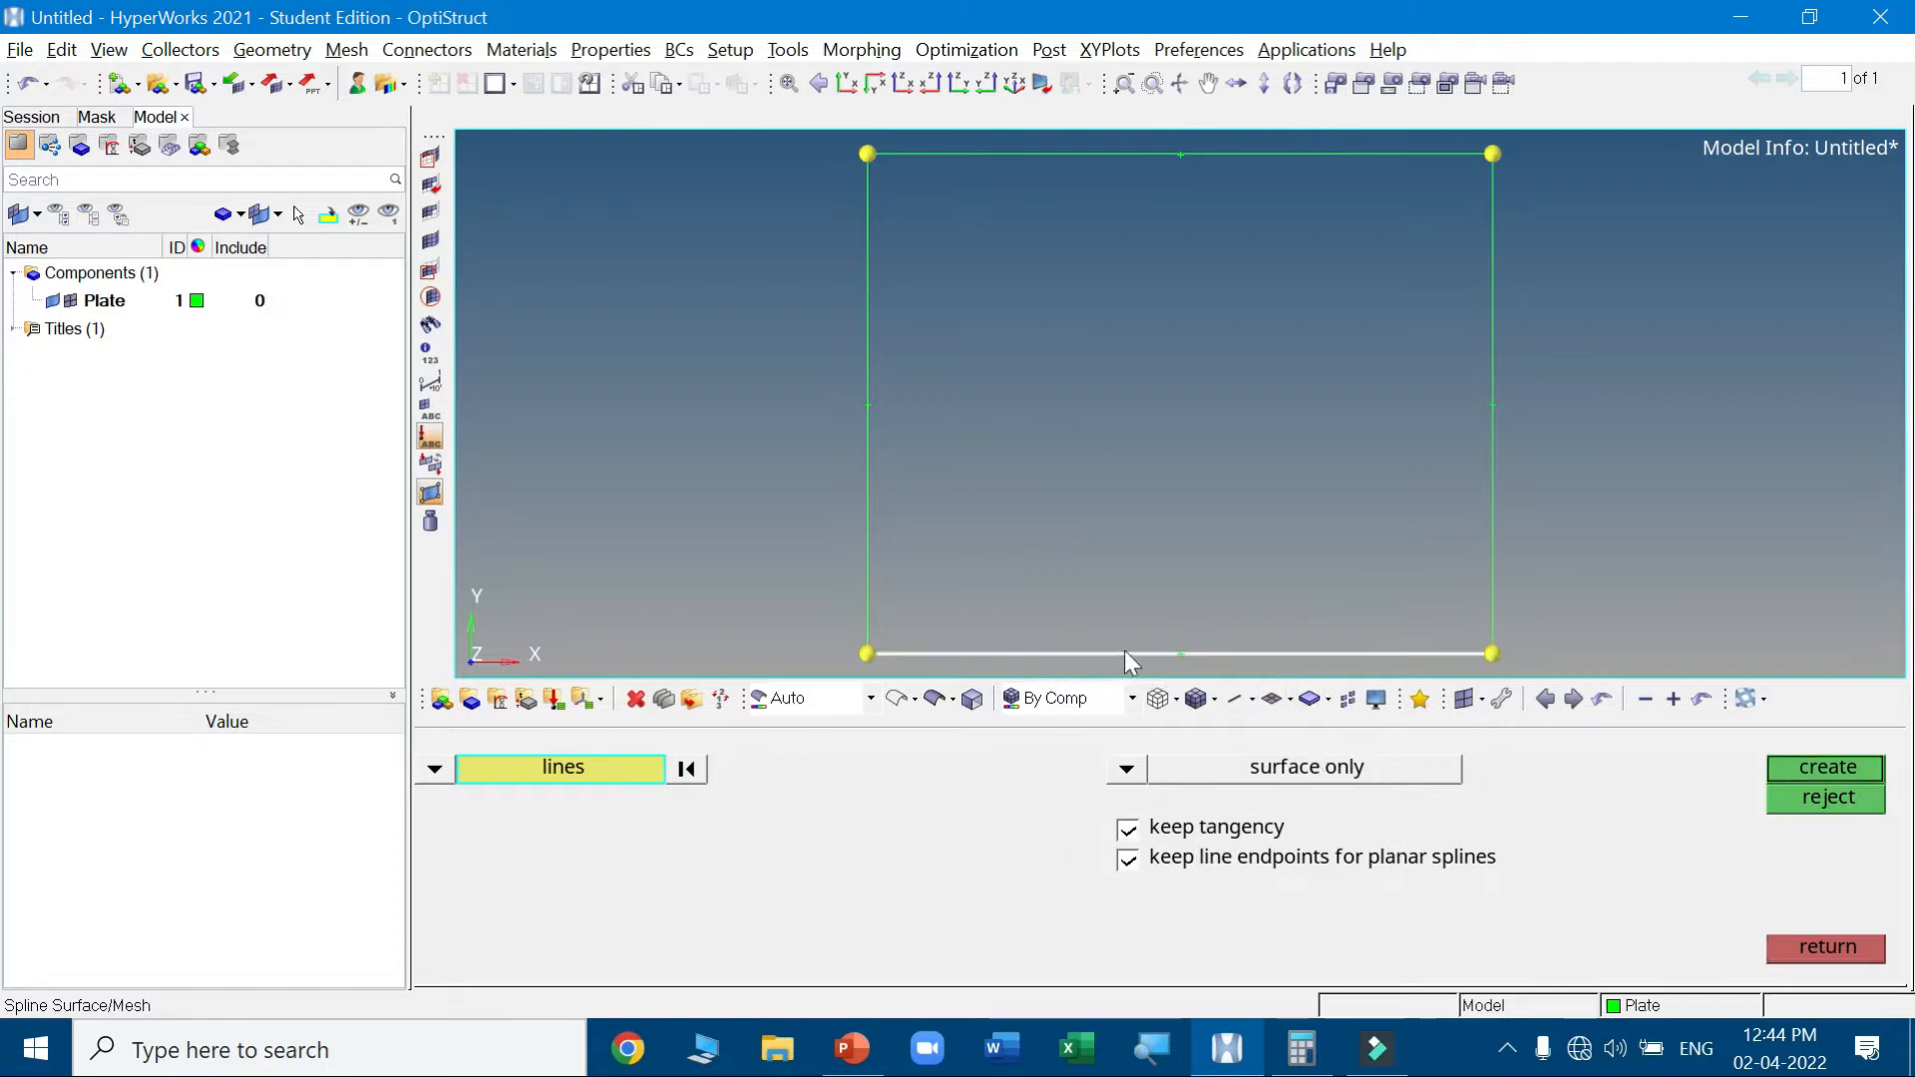
left_click(1492, 516)
left_click(1294, 154)
left_click(867, 404)
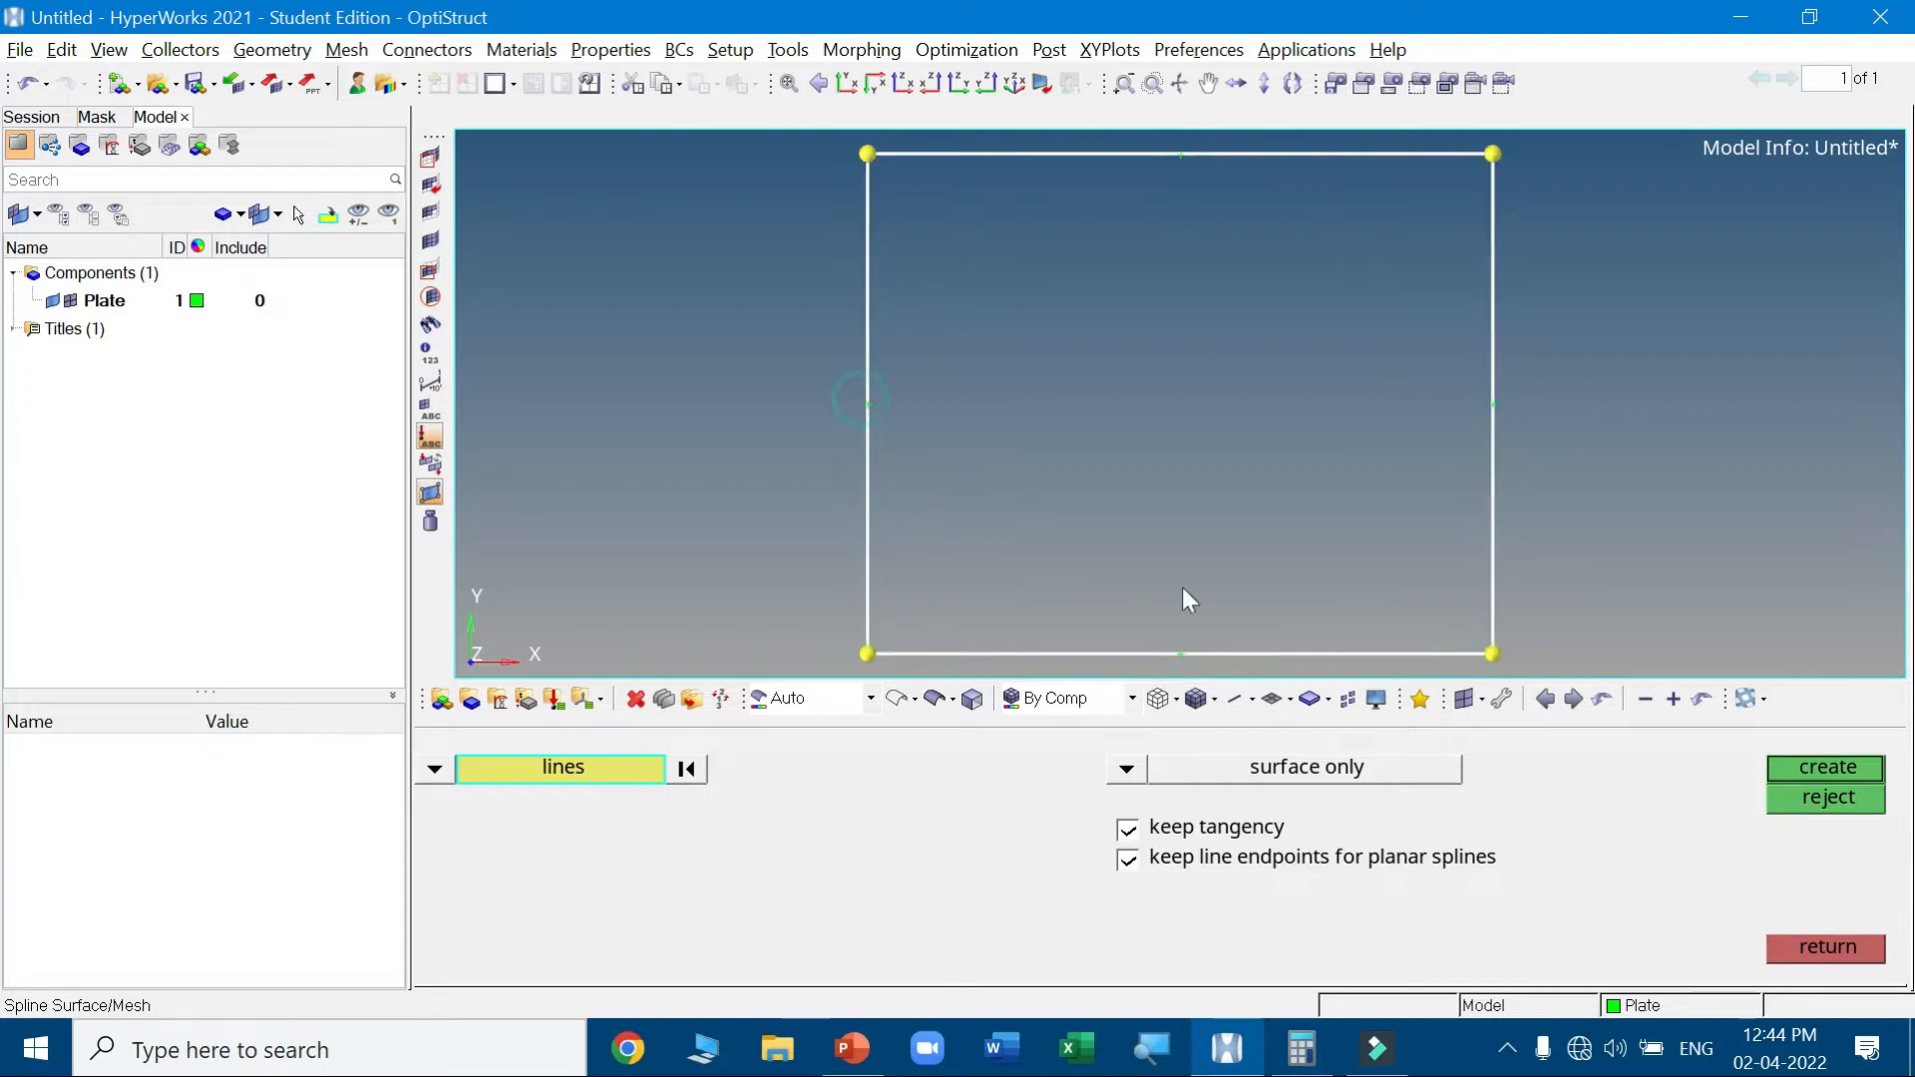
left_click(1828, 769)
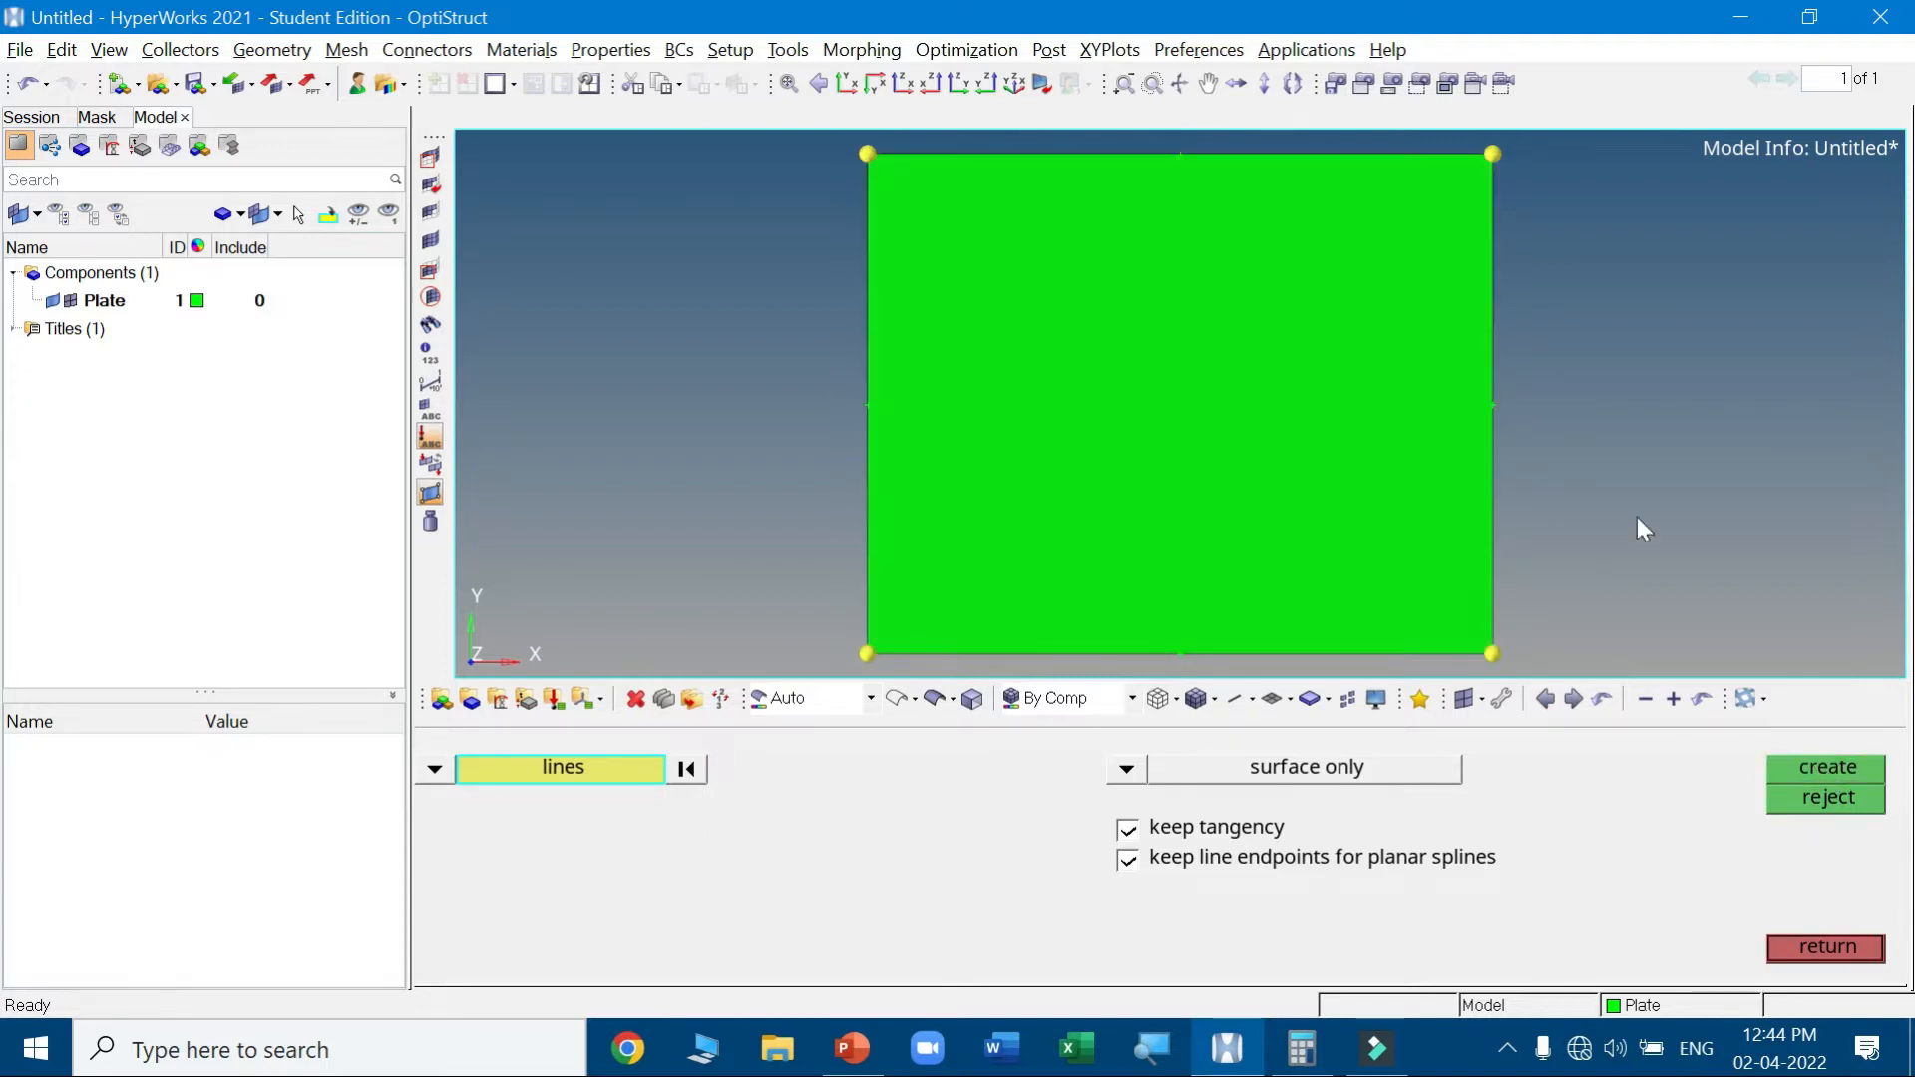
left_click(1807, 947)
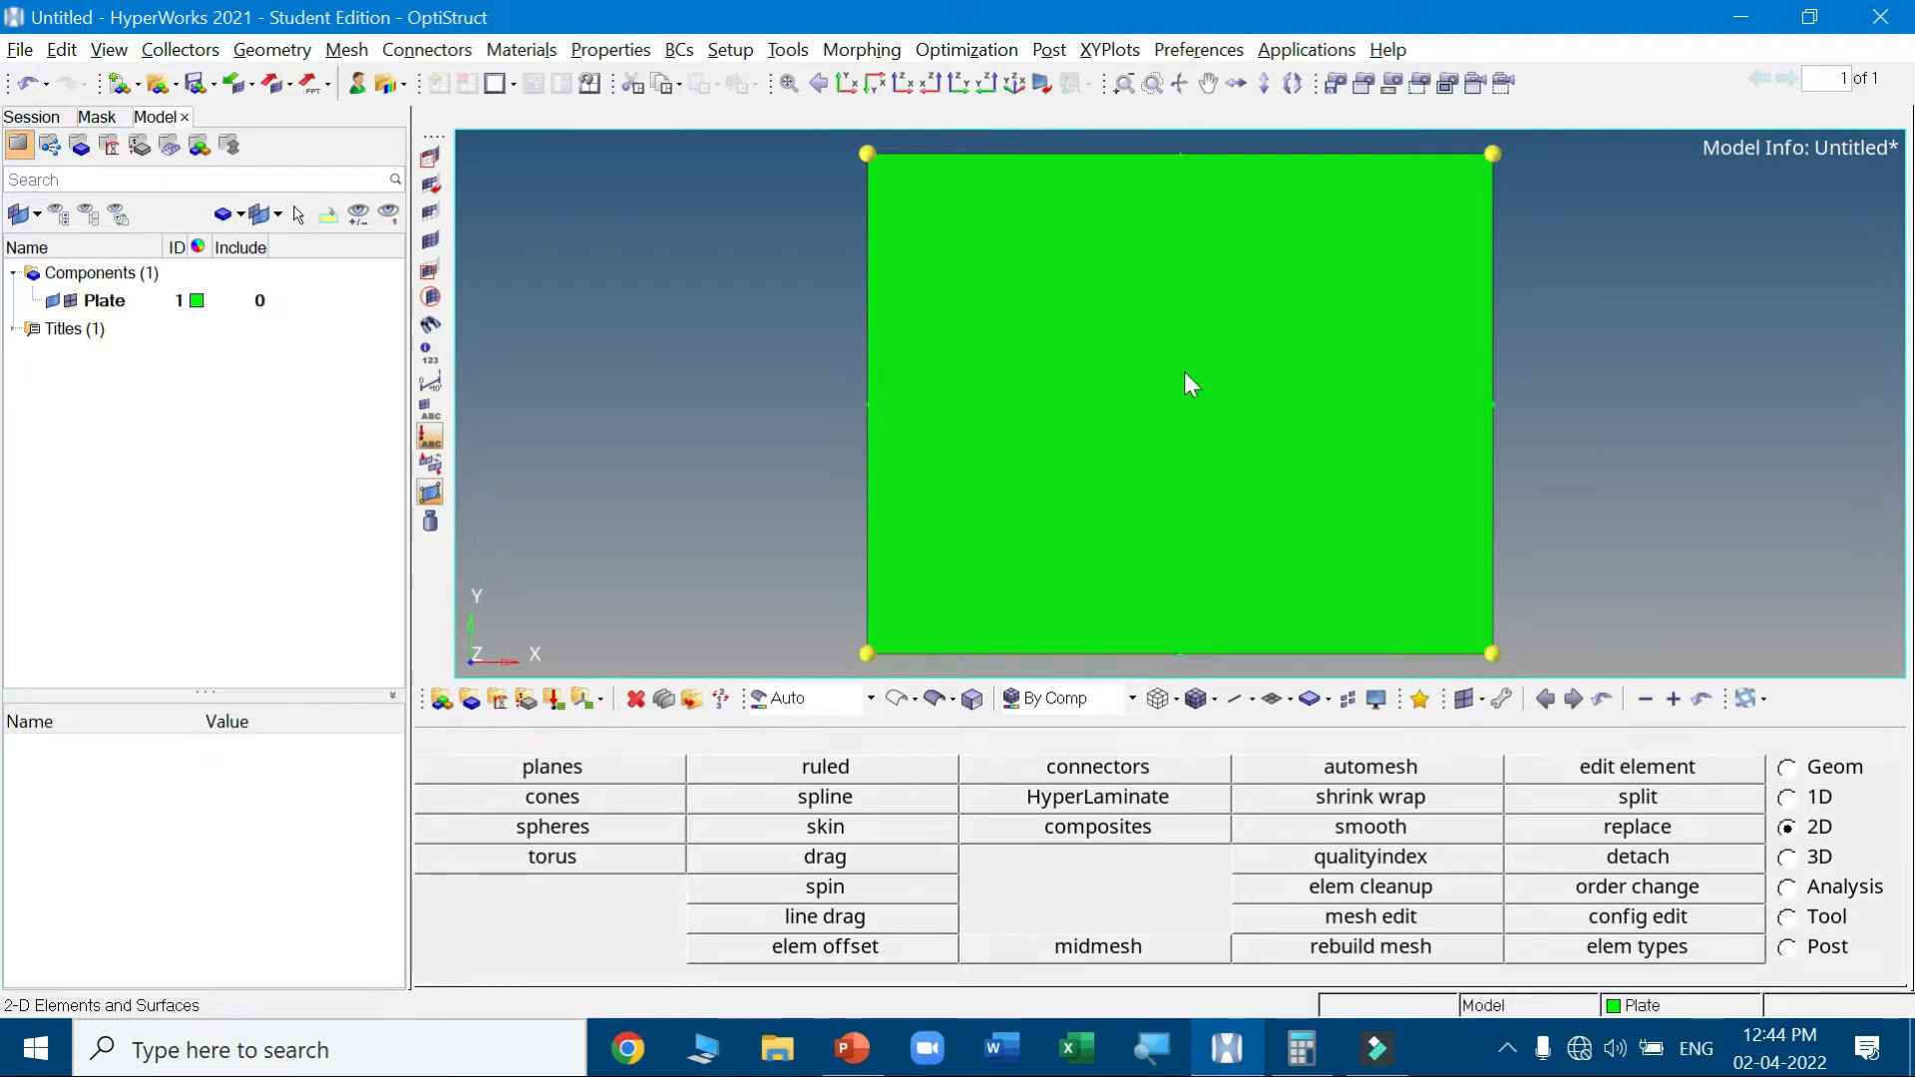
Switch to the geometry creation tools
left_click(1816, 779)
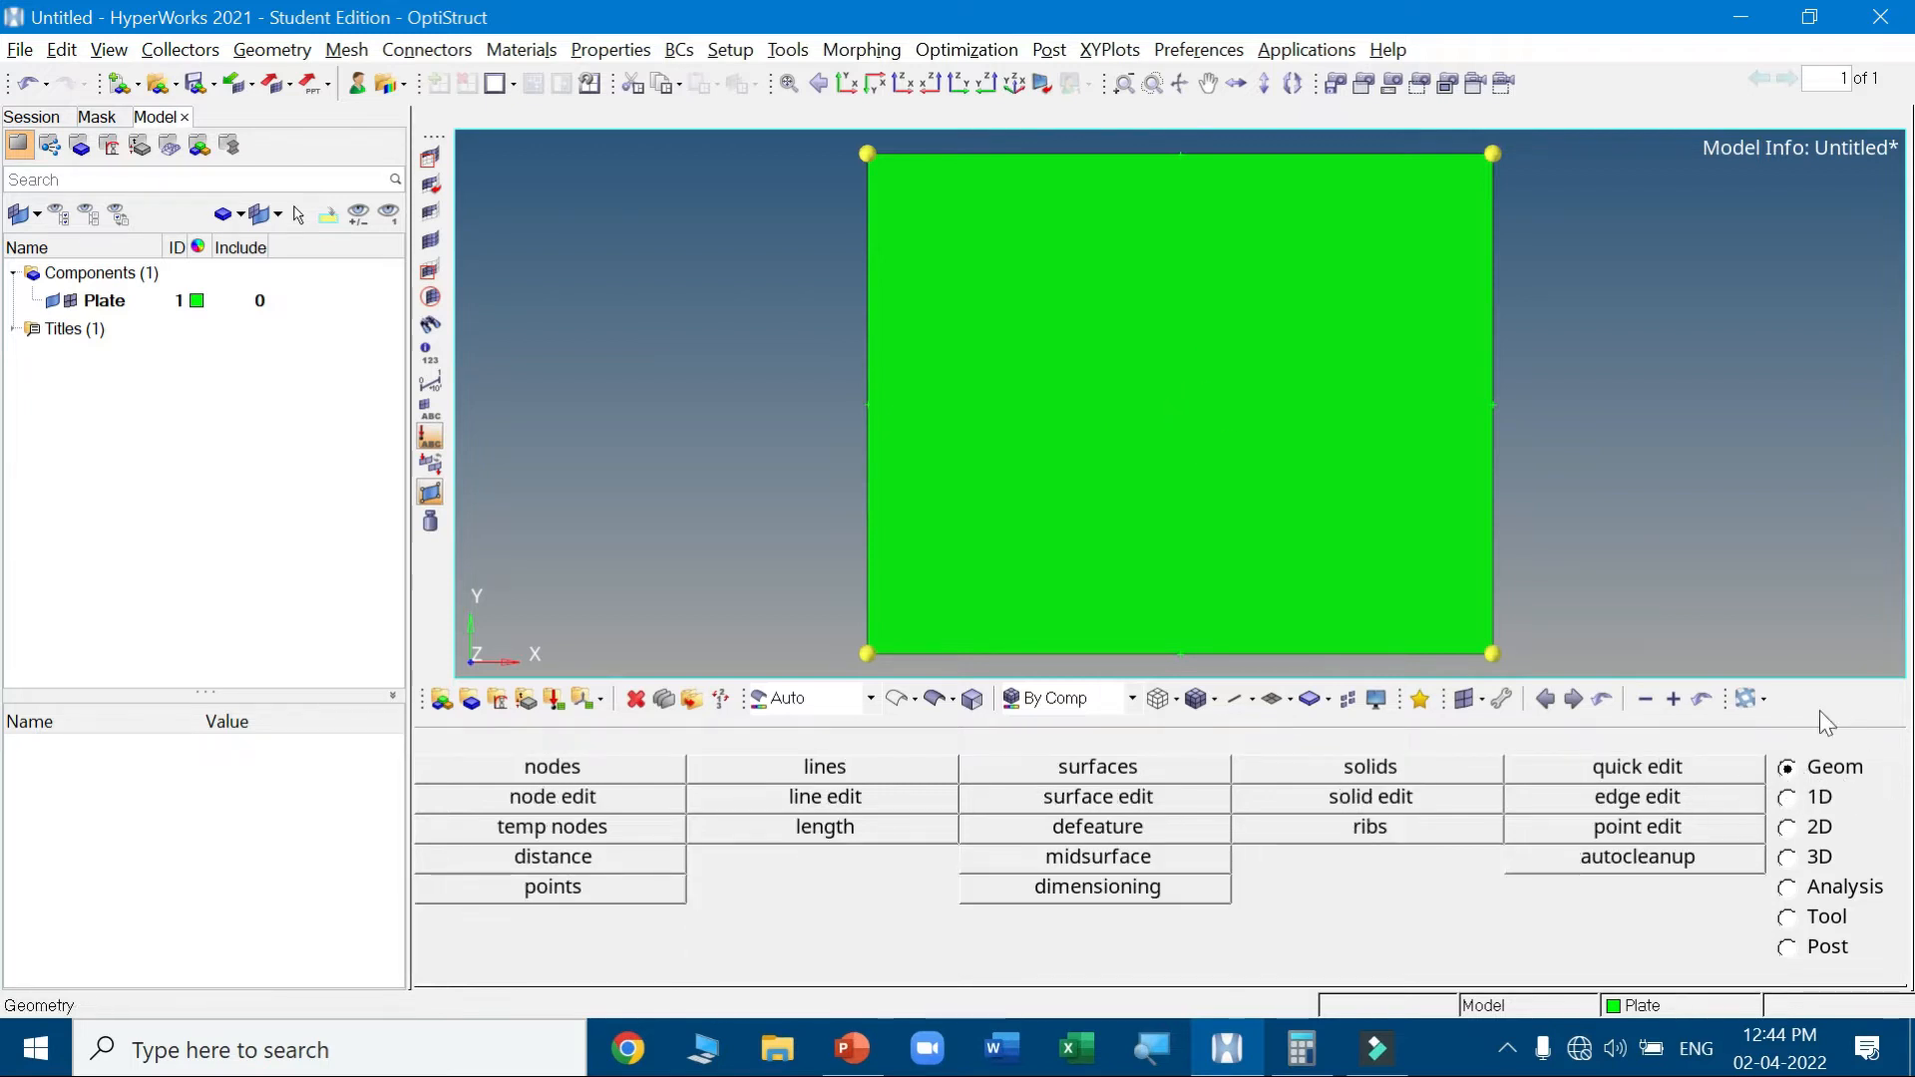
left_click(842, 770)
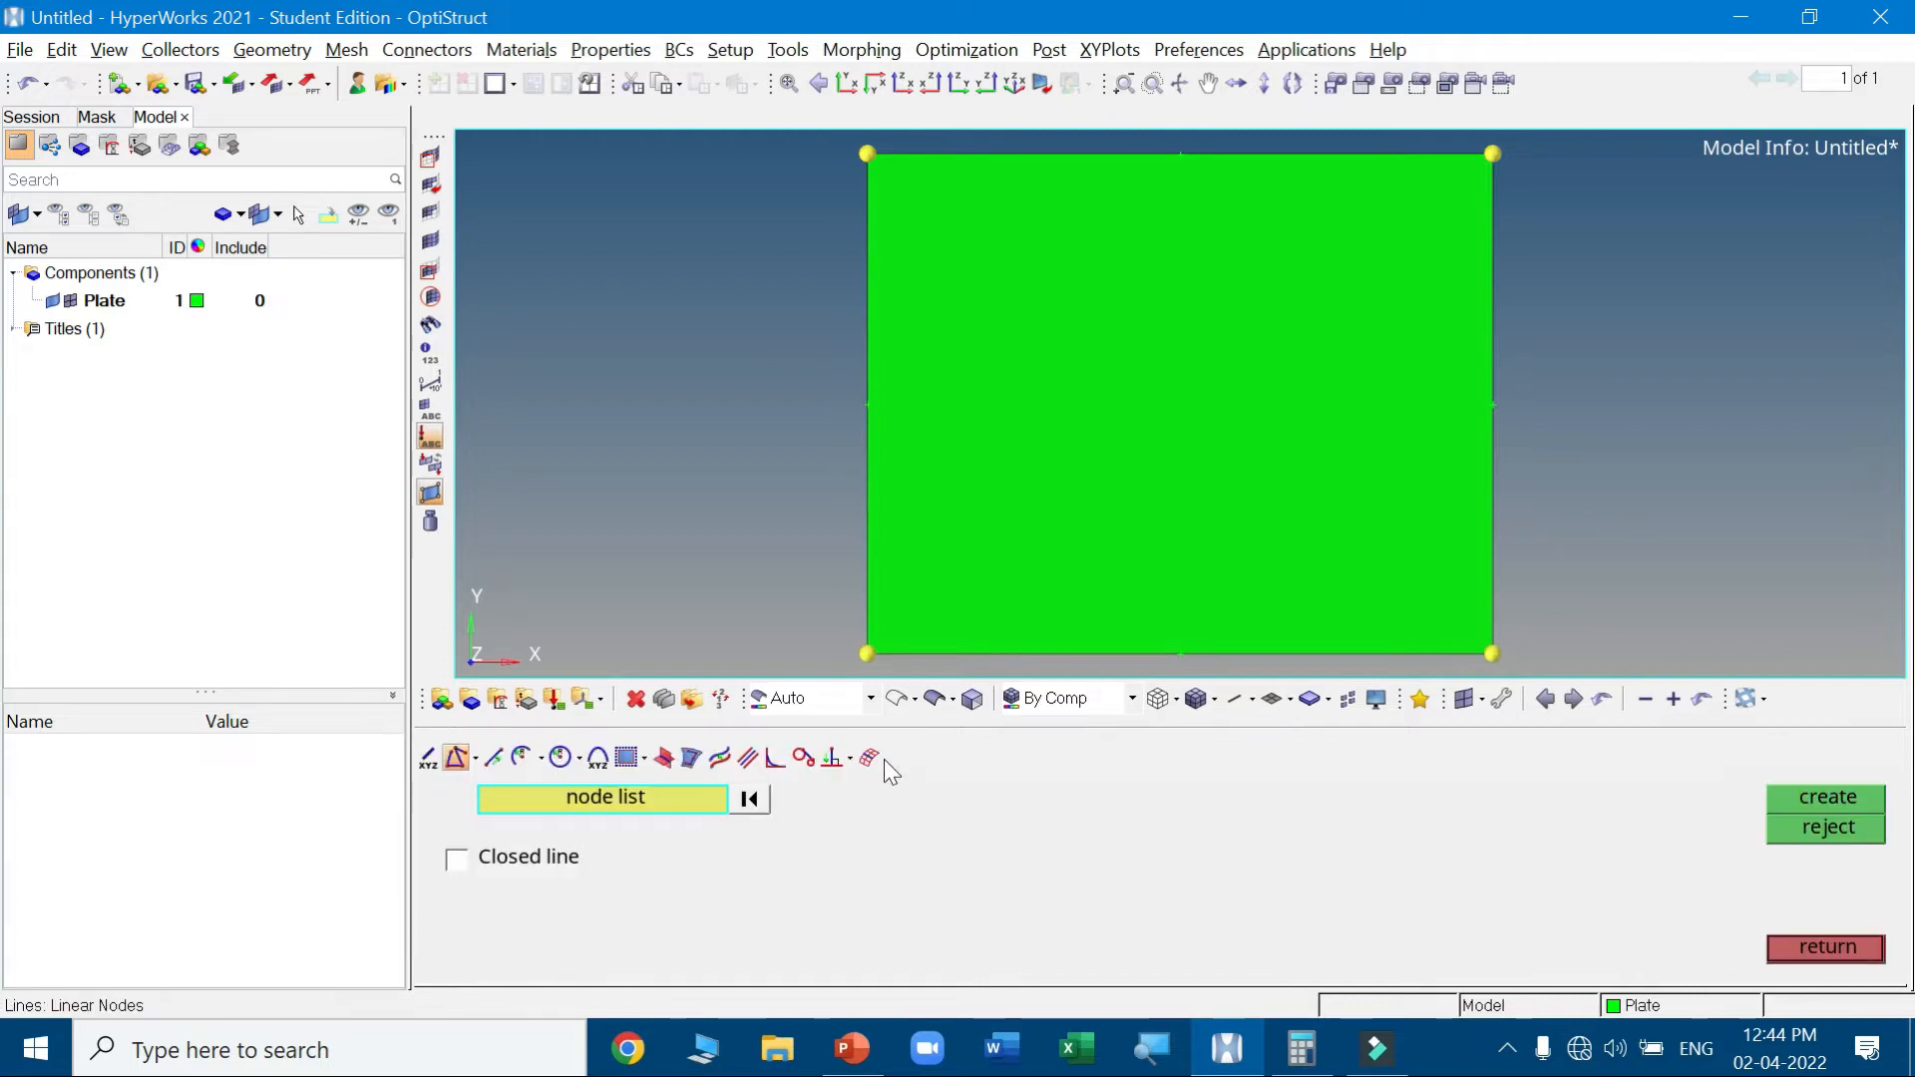
left_click(560, 757)
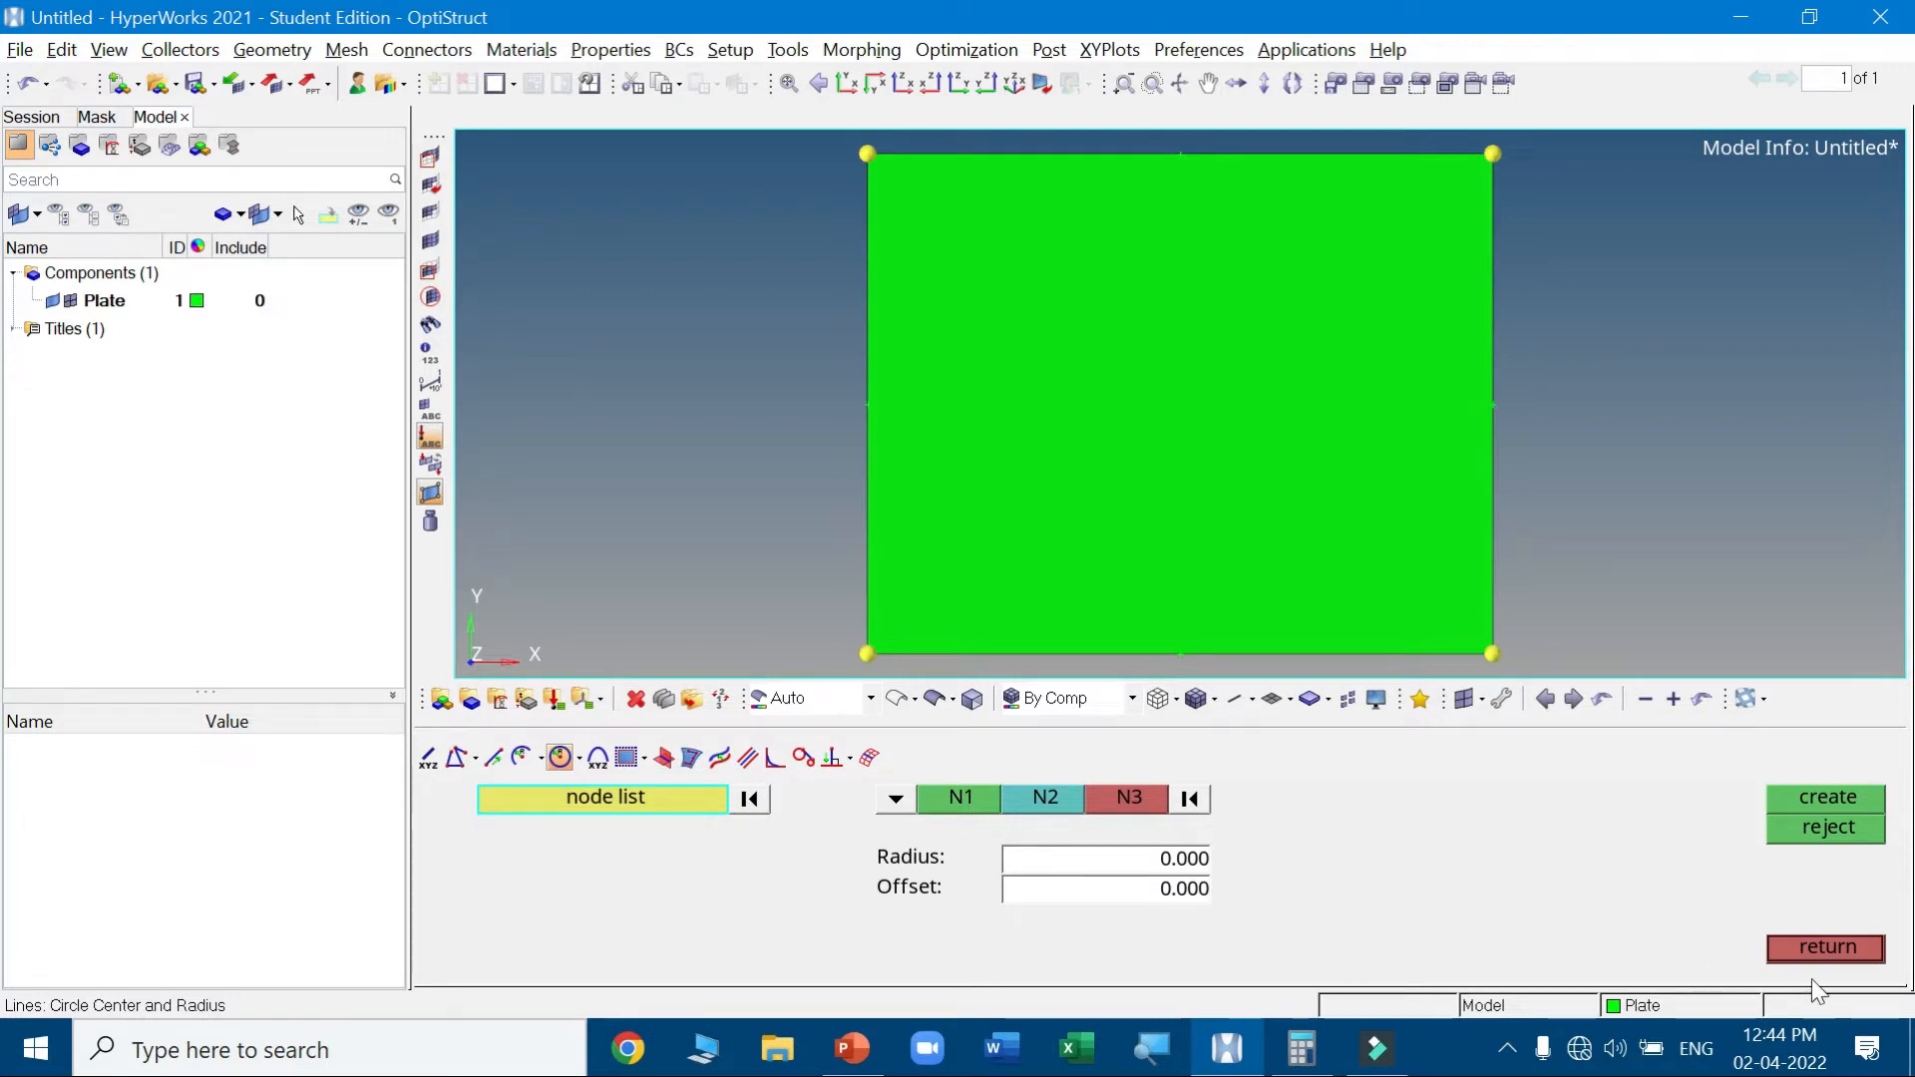
left_click(1821, 946)
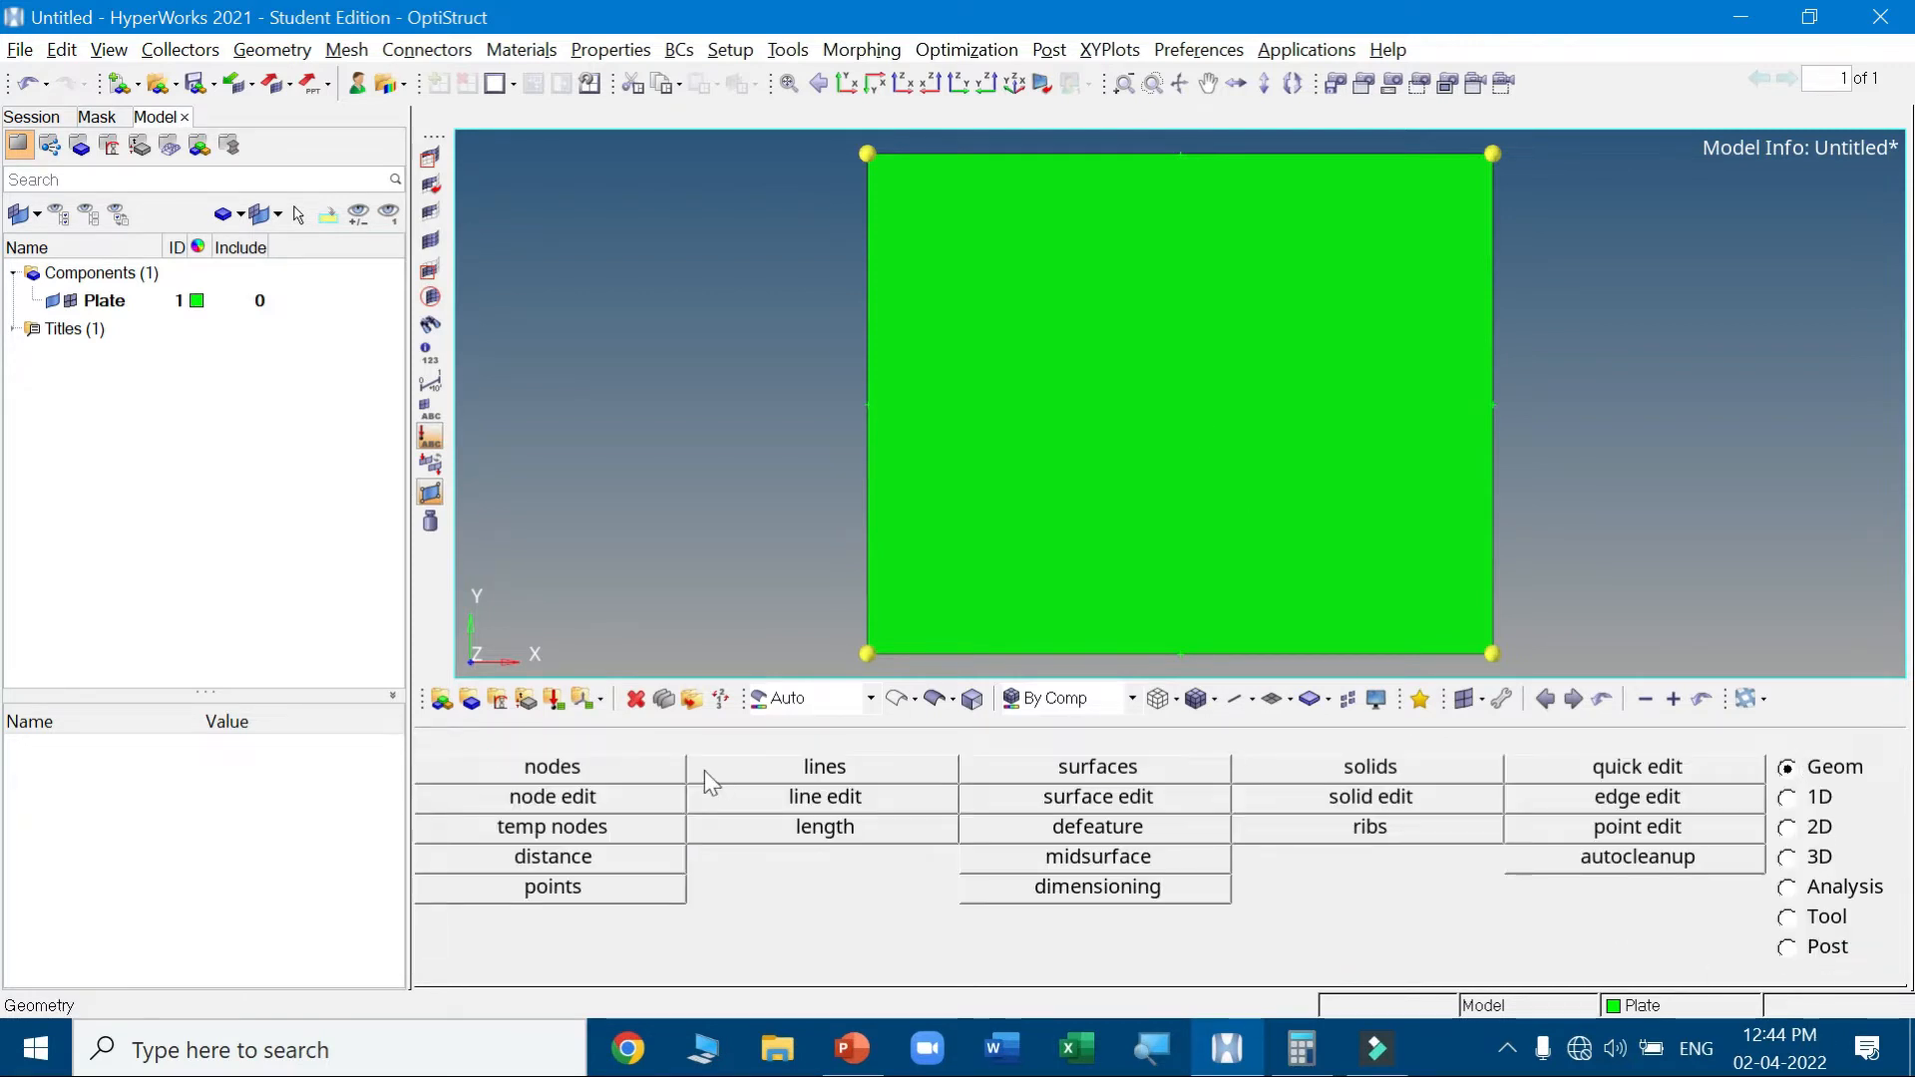
Interpolate one node midway between the plate's lower-left and upper-right corner nodes and leave the nodes tool
left_click(602, 772)
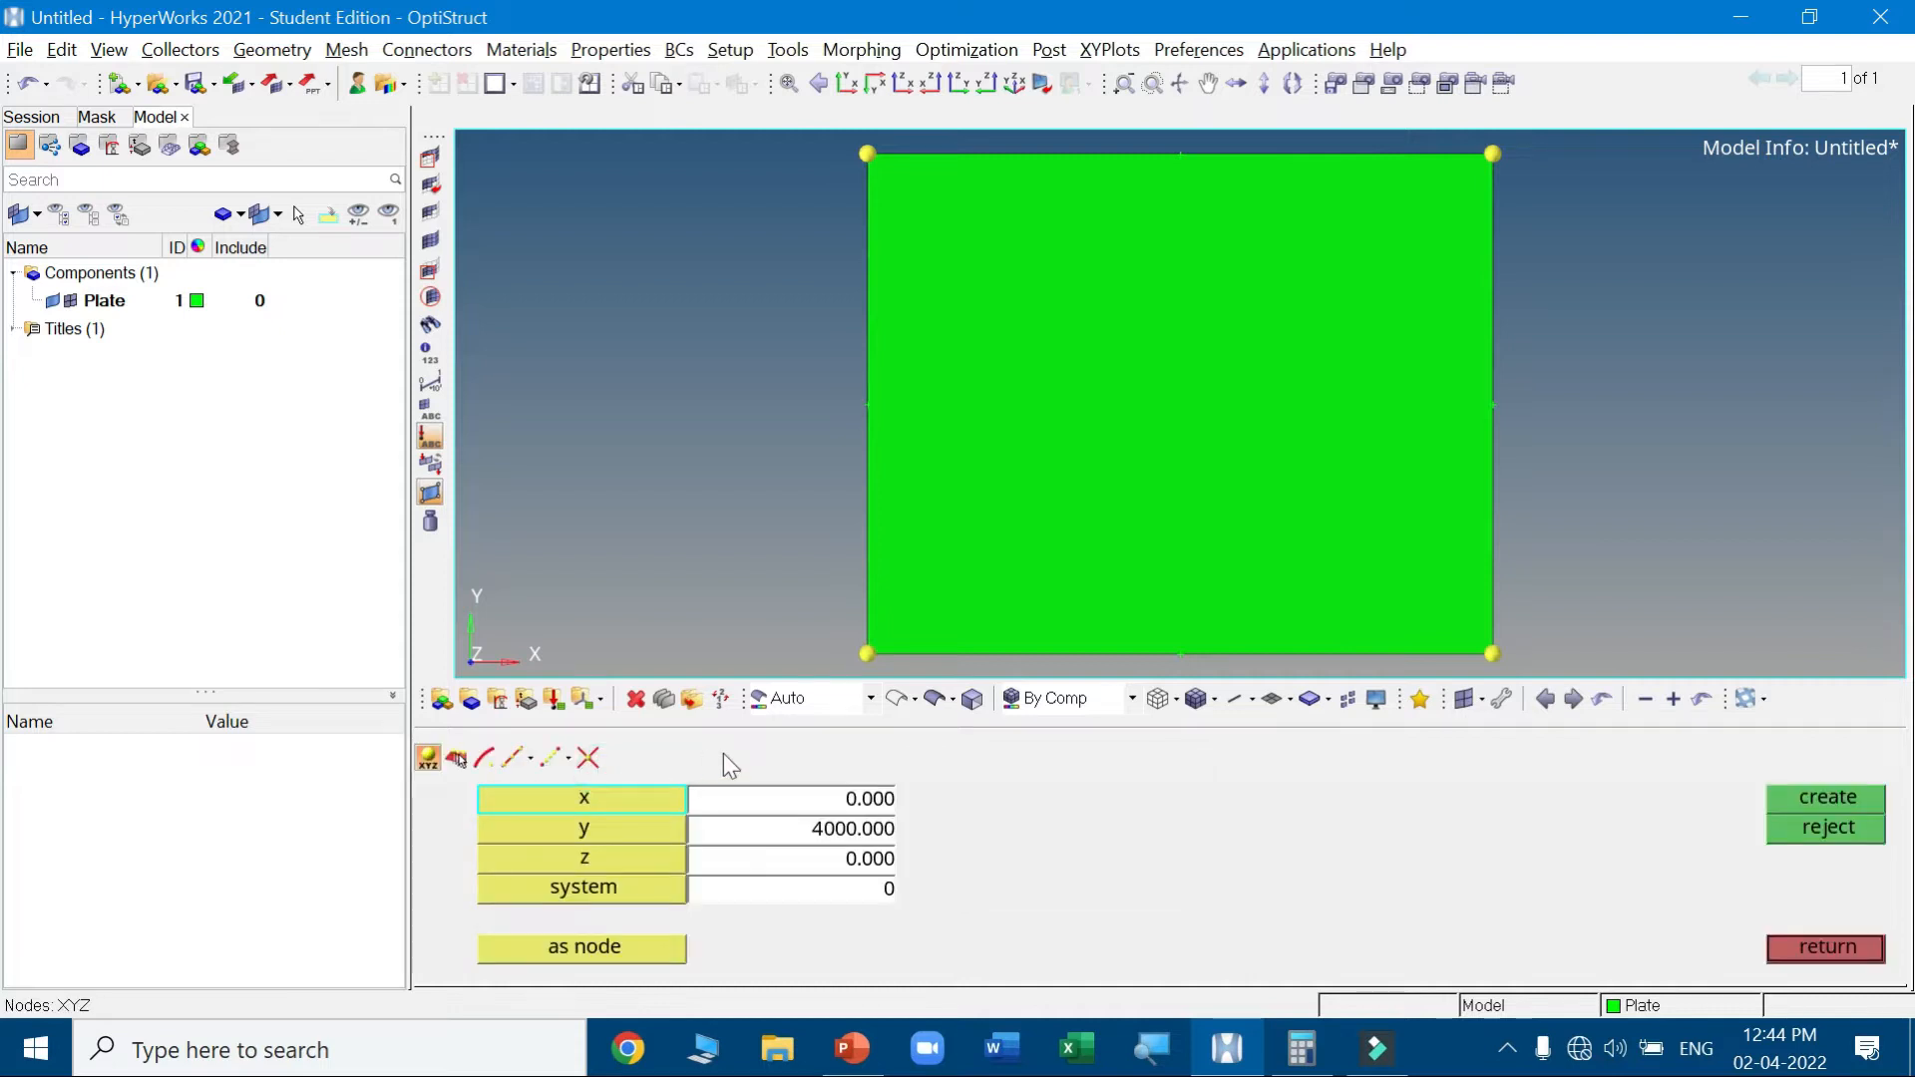
left_click(530, 760)
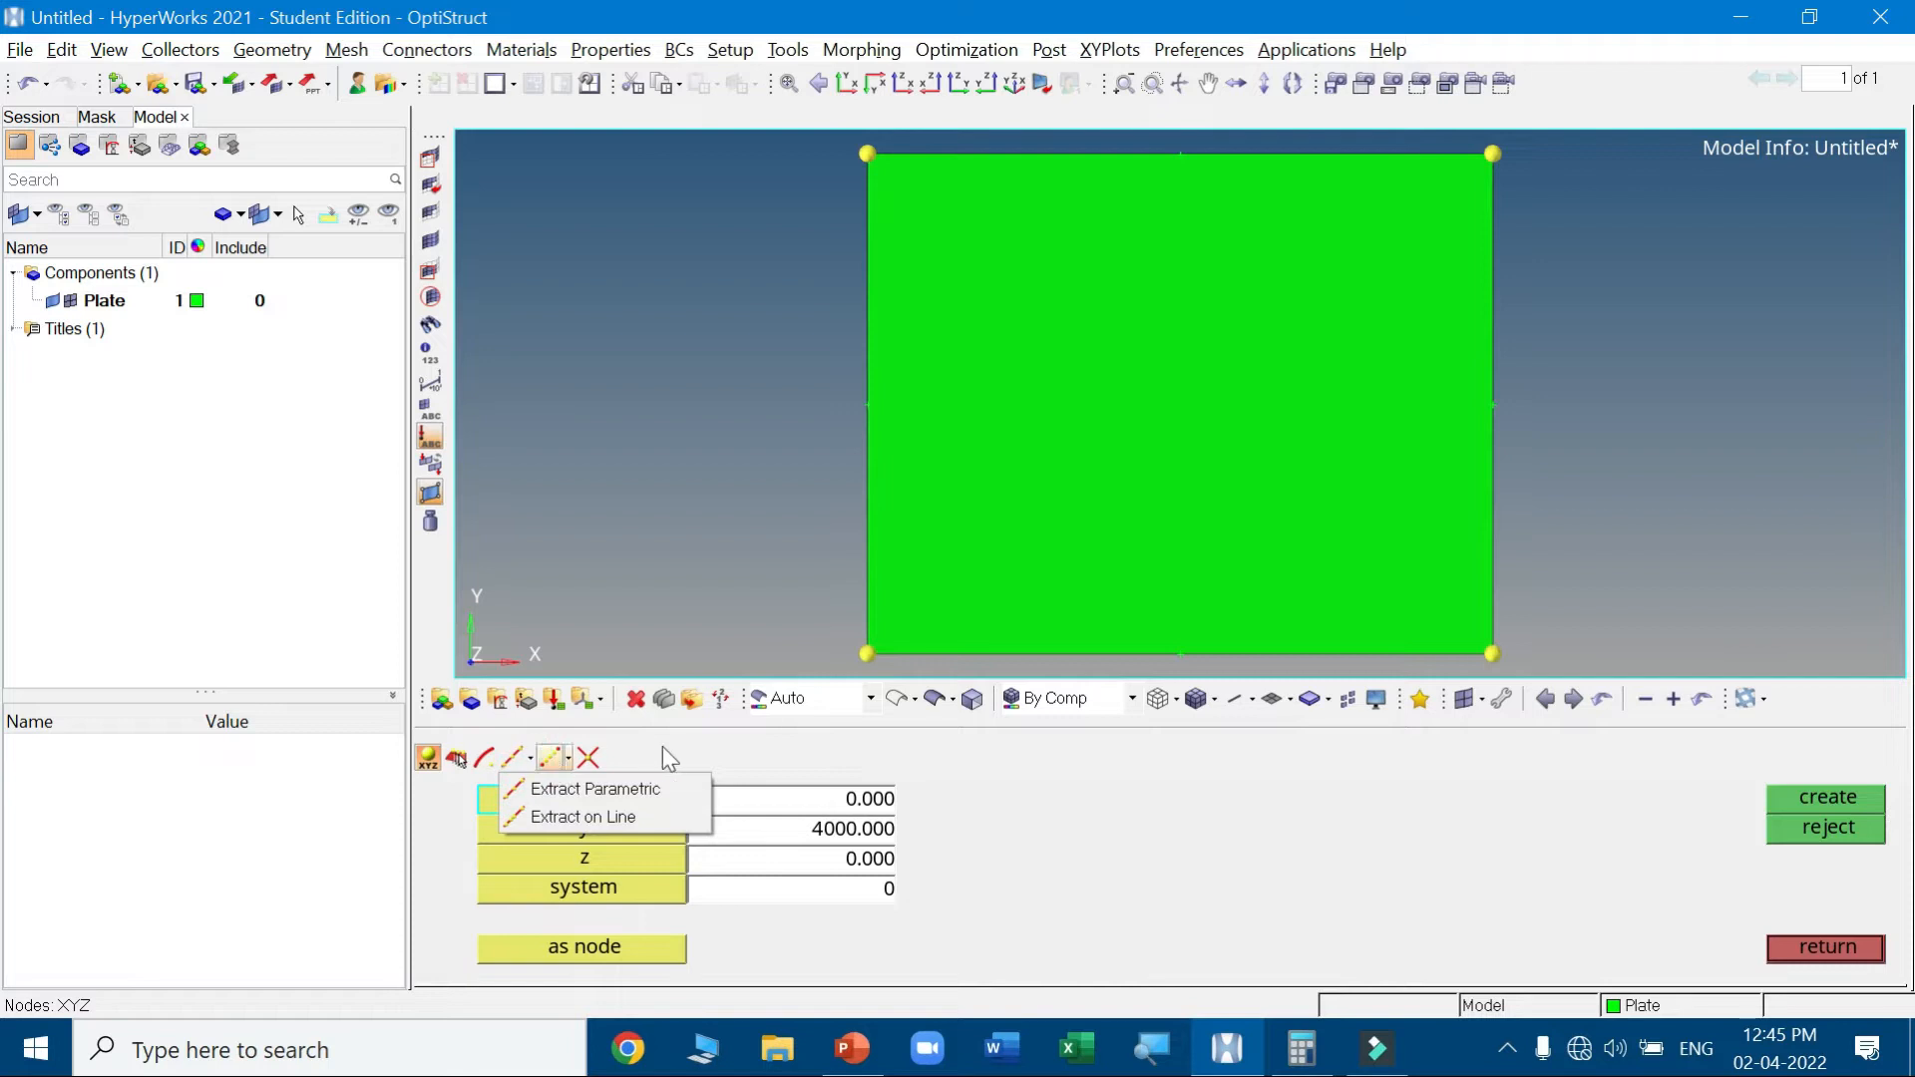
left_click(665, 744)
left_click(572, 760)
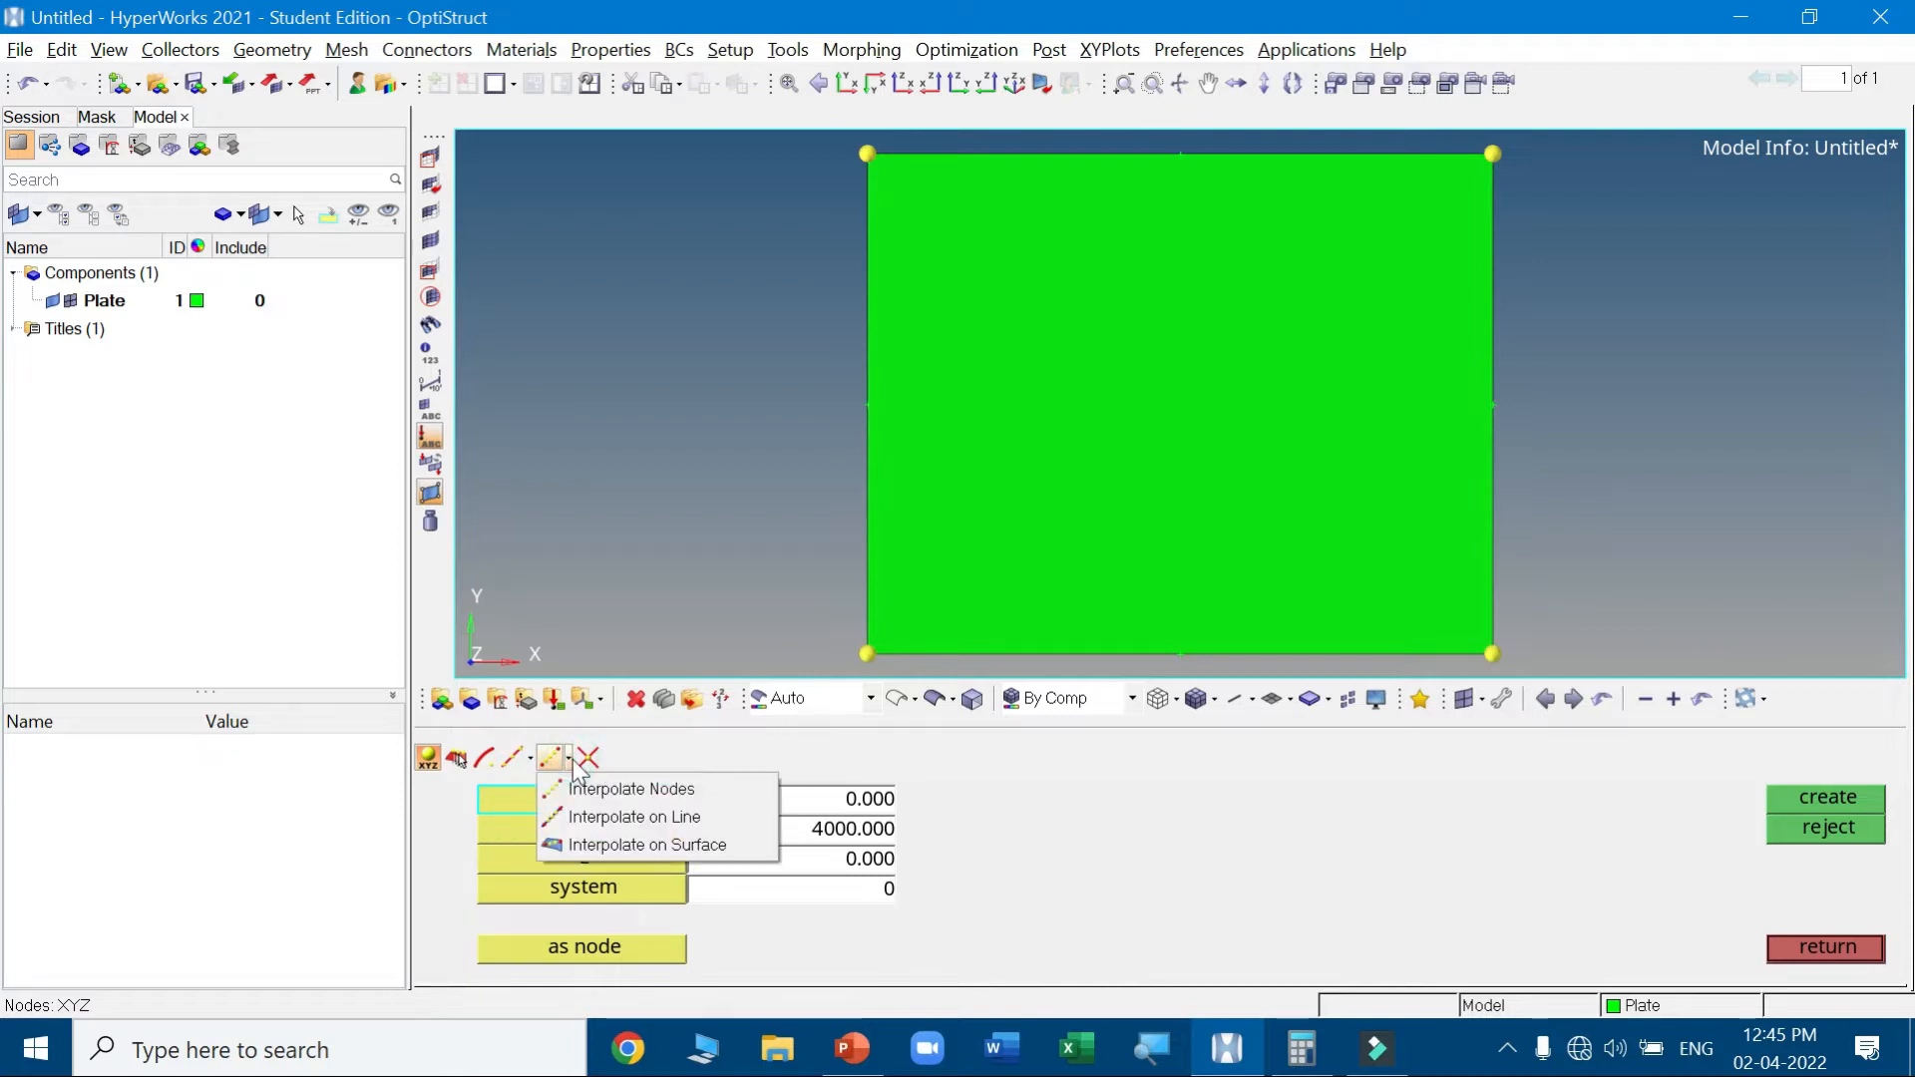
left_click(634, 790)
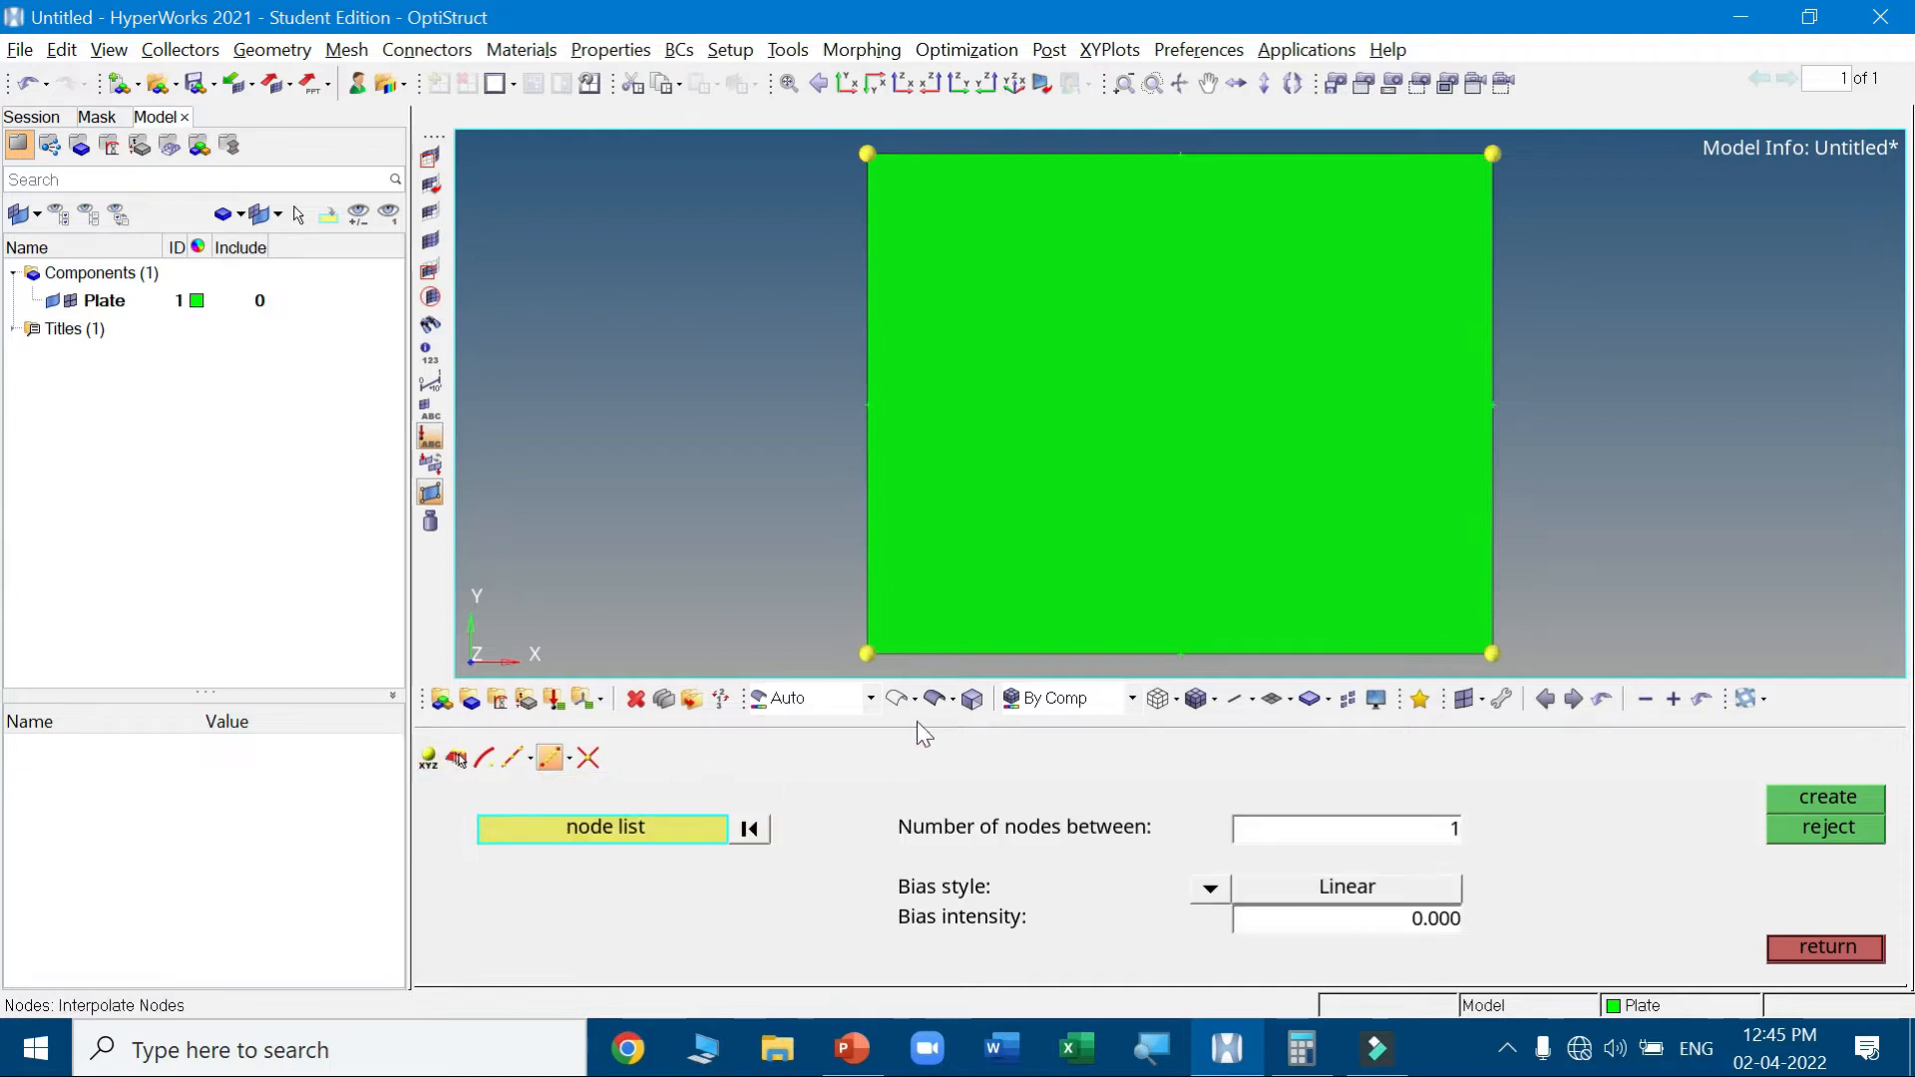
left_click(866, 654)
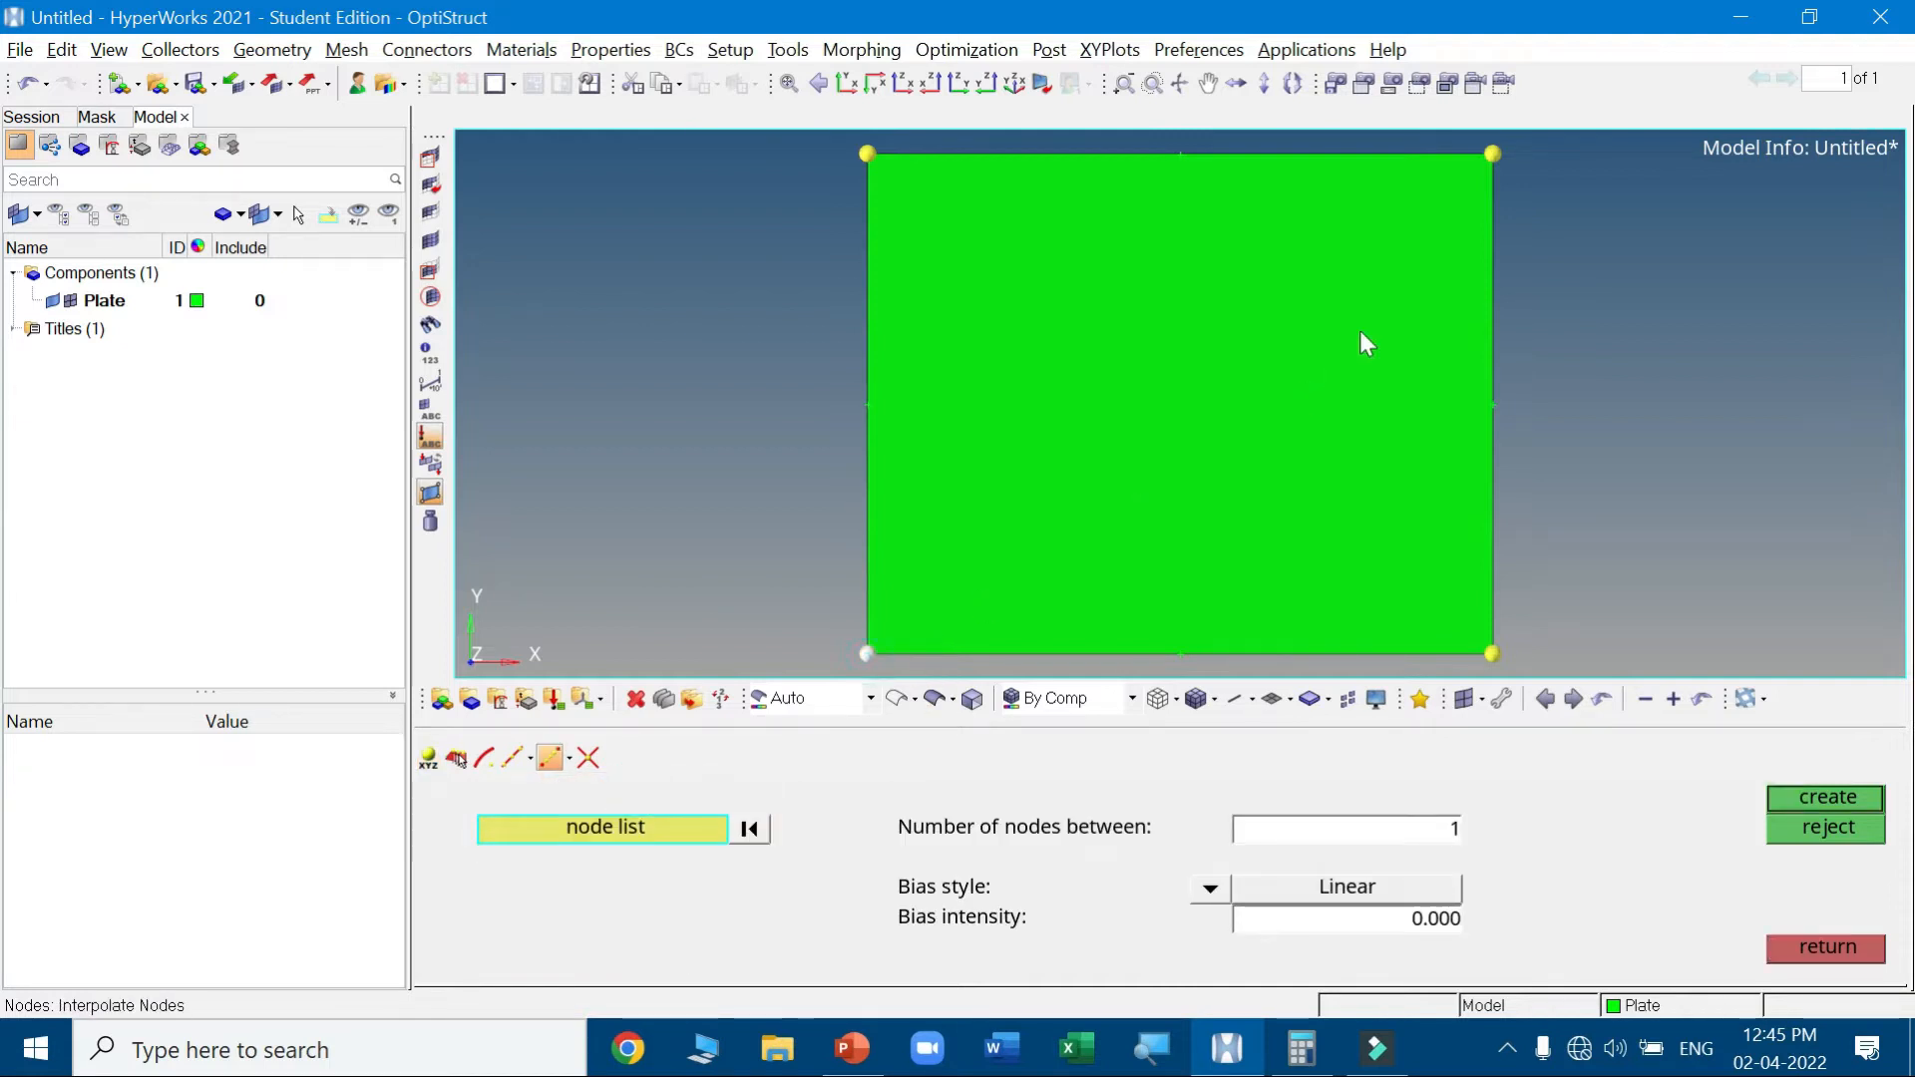
left_click(1491, 158)
left_click(1804, 798)
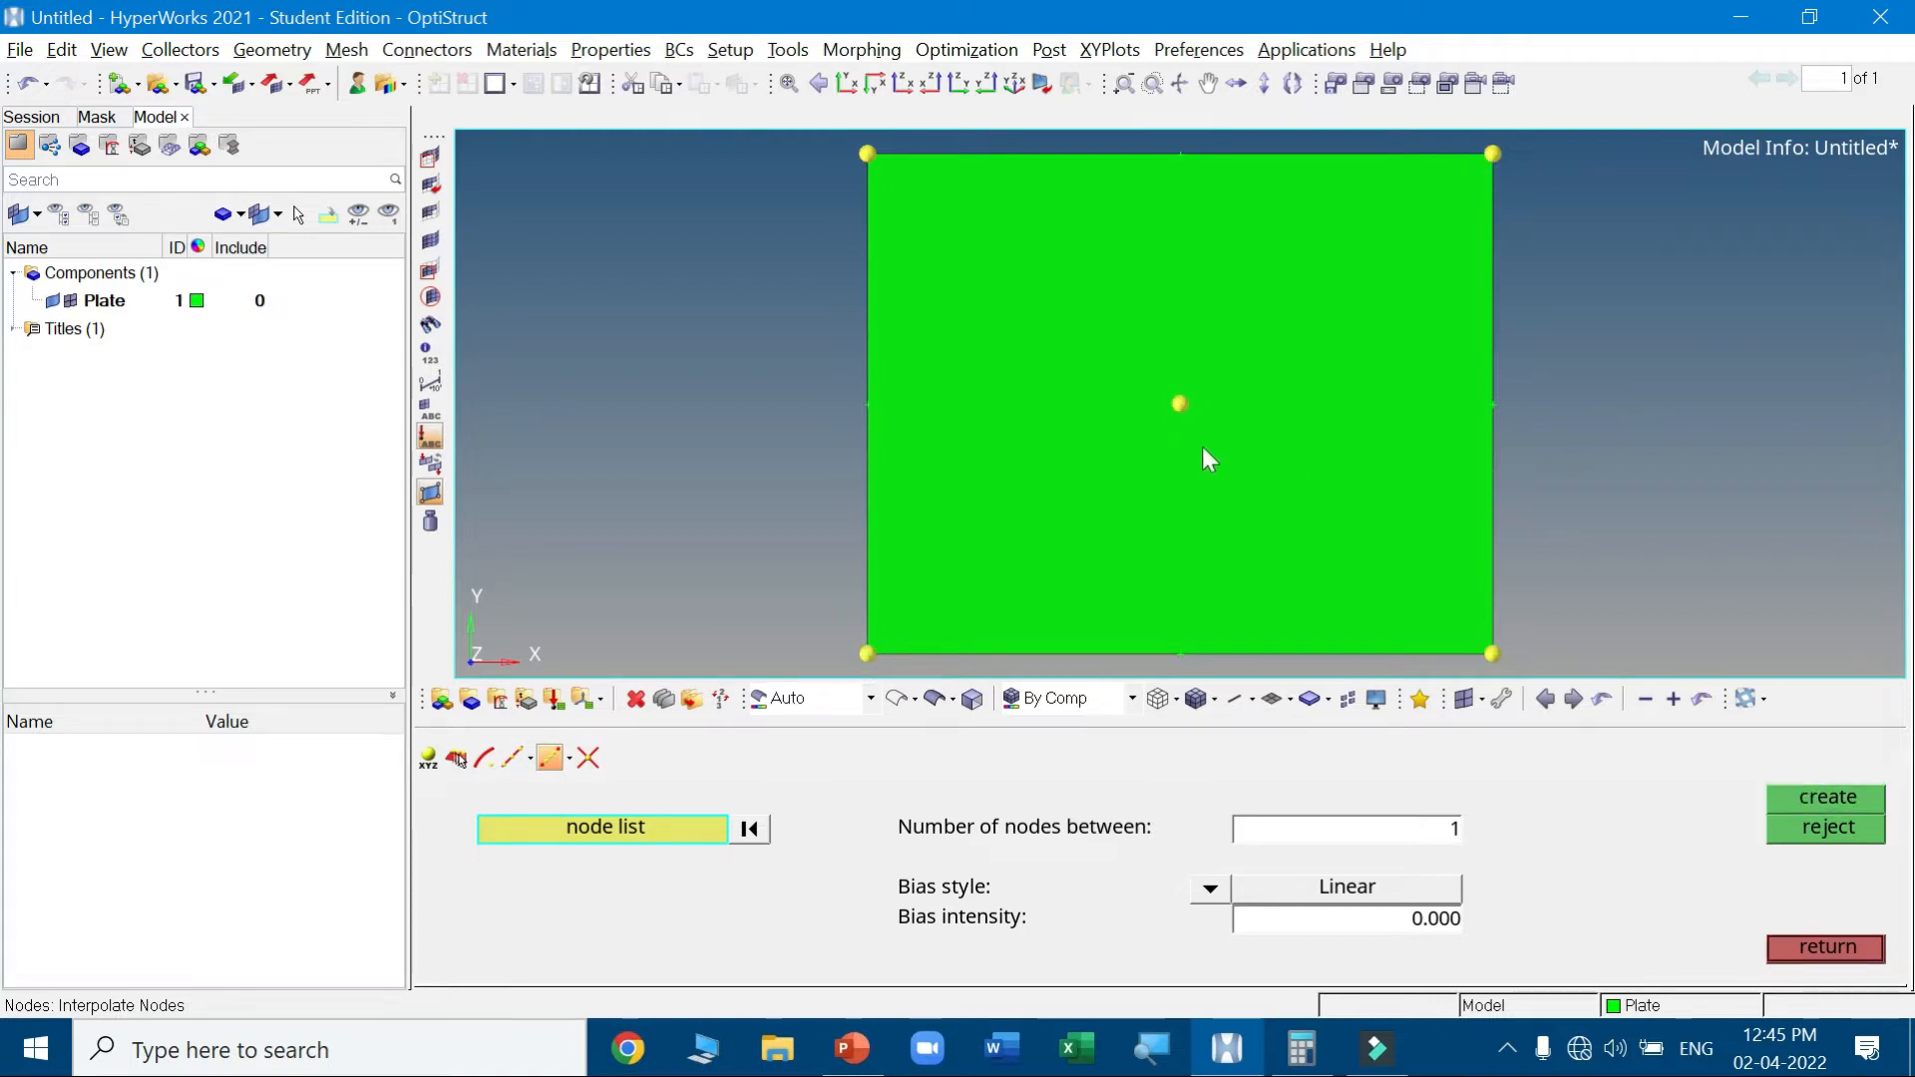
left_click(1798, 945)
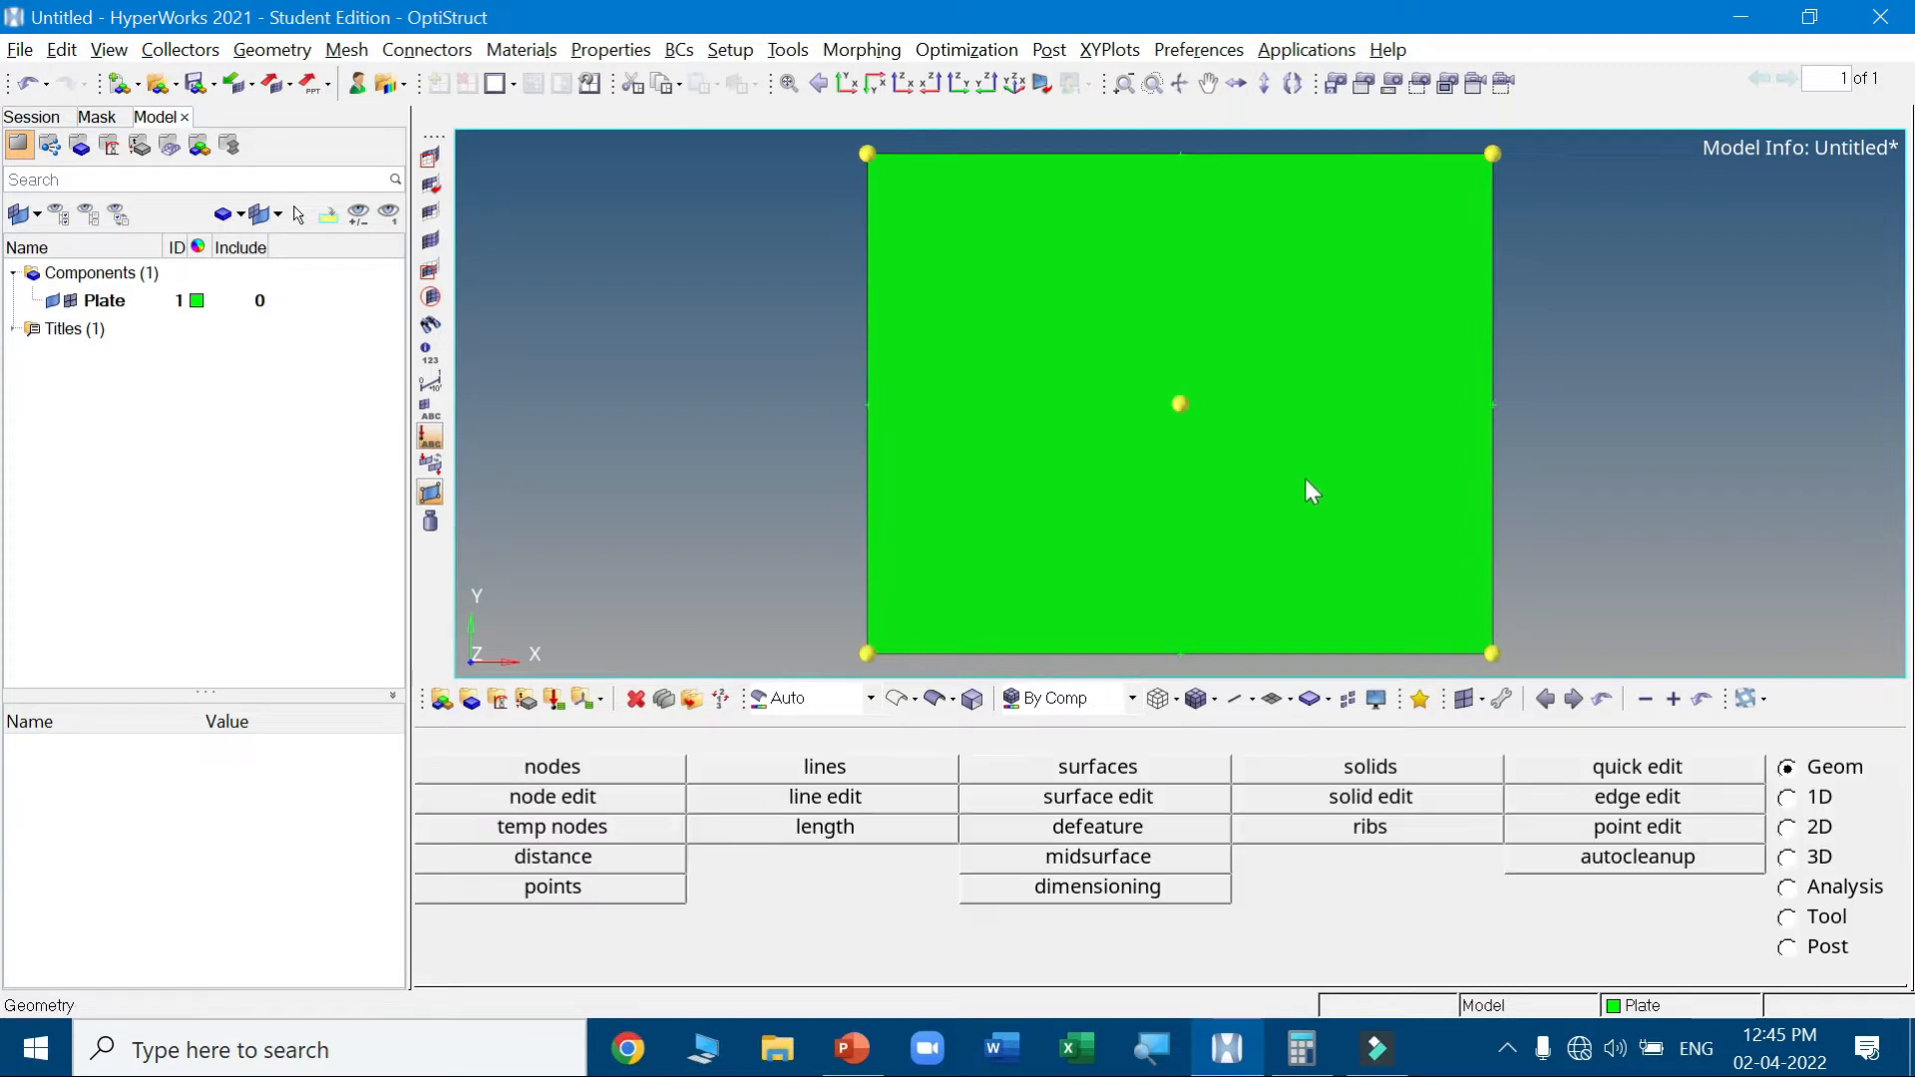
Start a center-and-radius circle with the z-axis as its normal, and check the hole's diameter on the PowerPoint problem slide
left_click(838, 773)
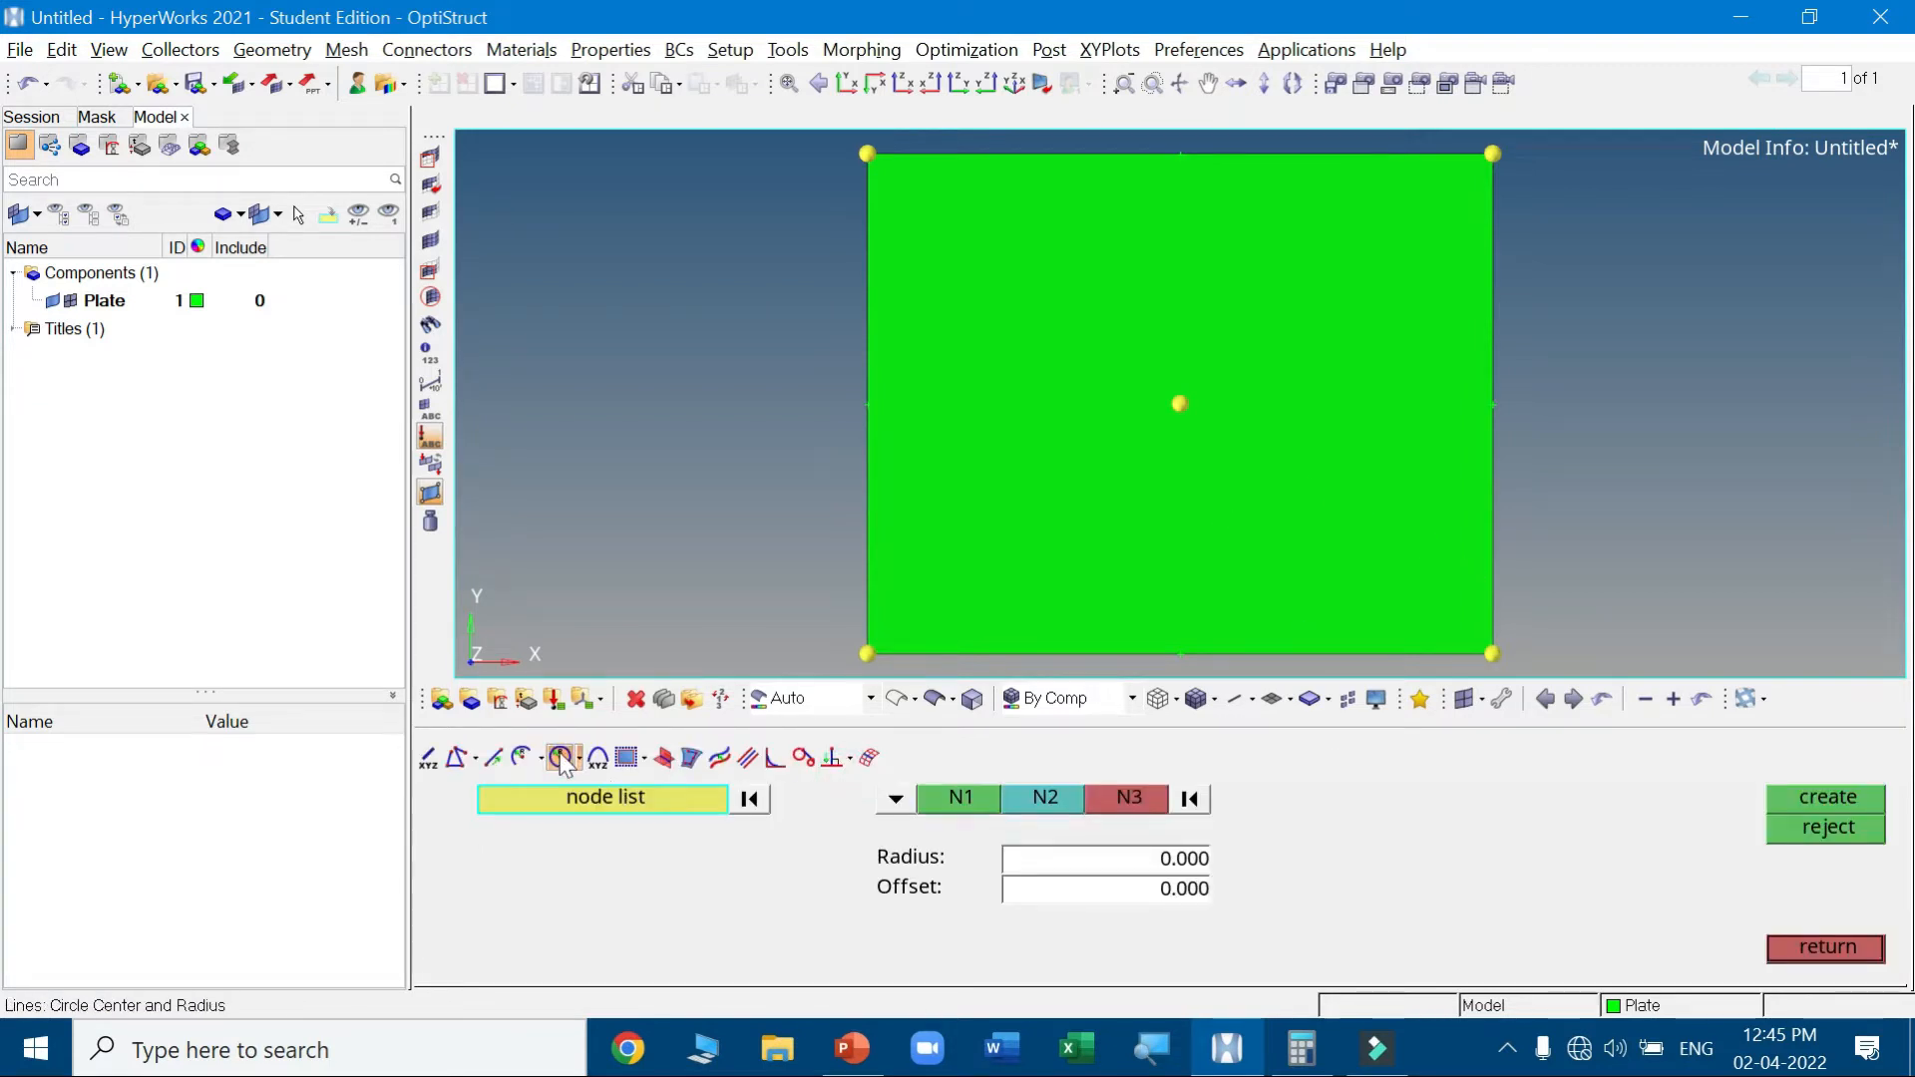
left_click(892, 803)
left_click(822, 873)
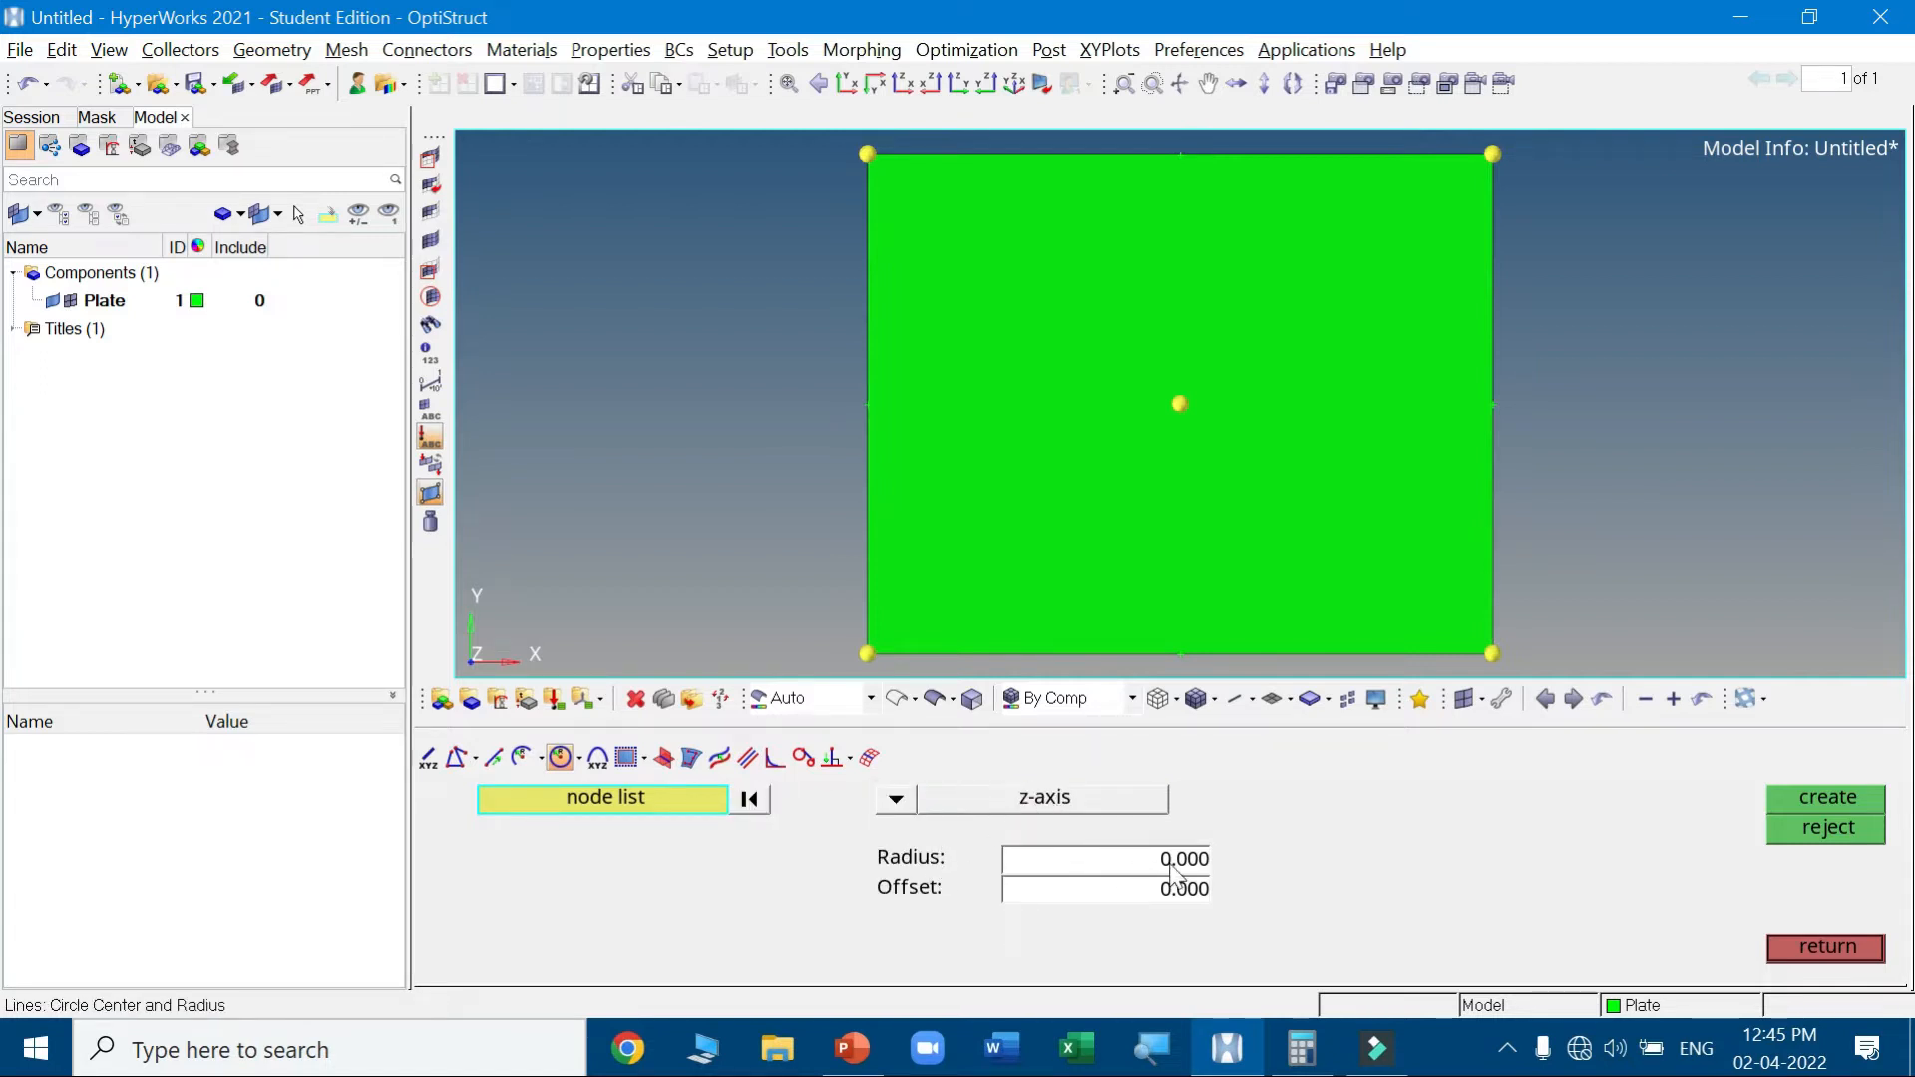
key("alt+Tab")
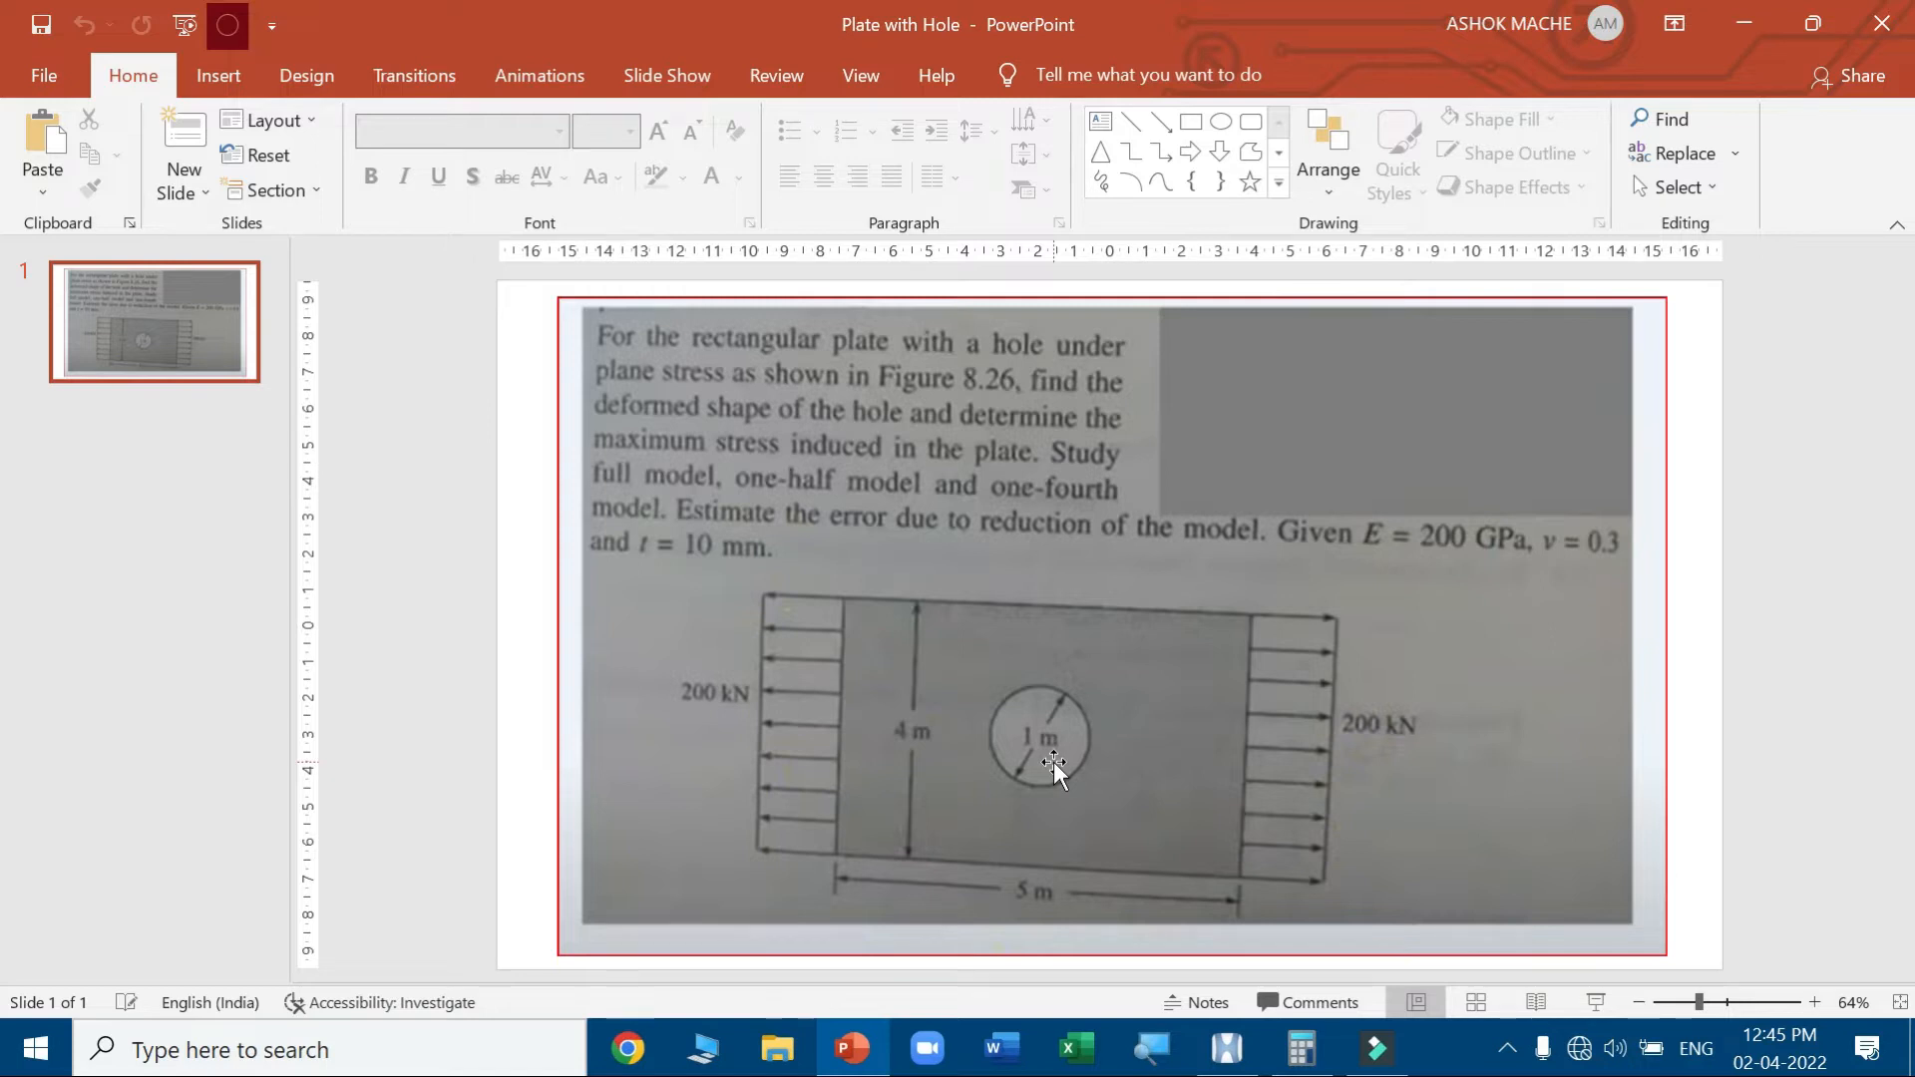
key("alt+Tab")
Create a circle of radius 500 centred on the plate's middle node and leave the lines tool
left_click(1085, 856)
type("500")
left_click(1297, 860)
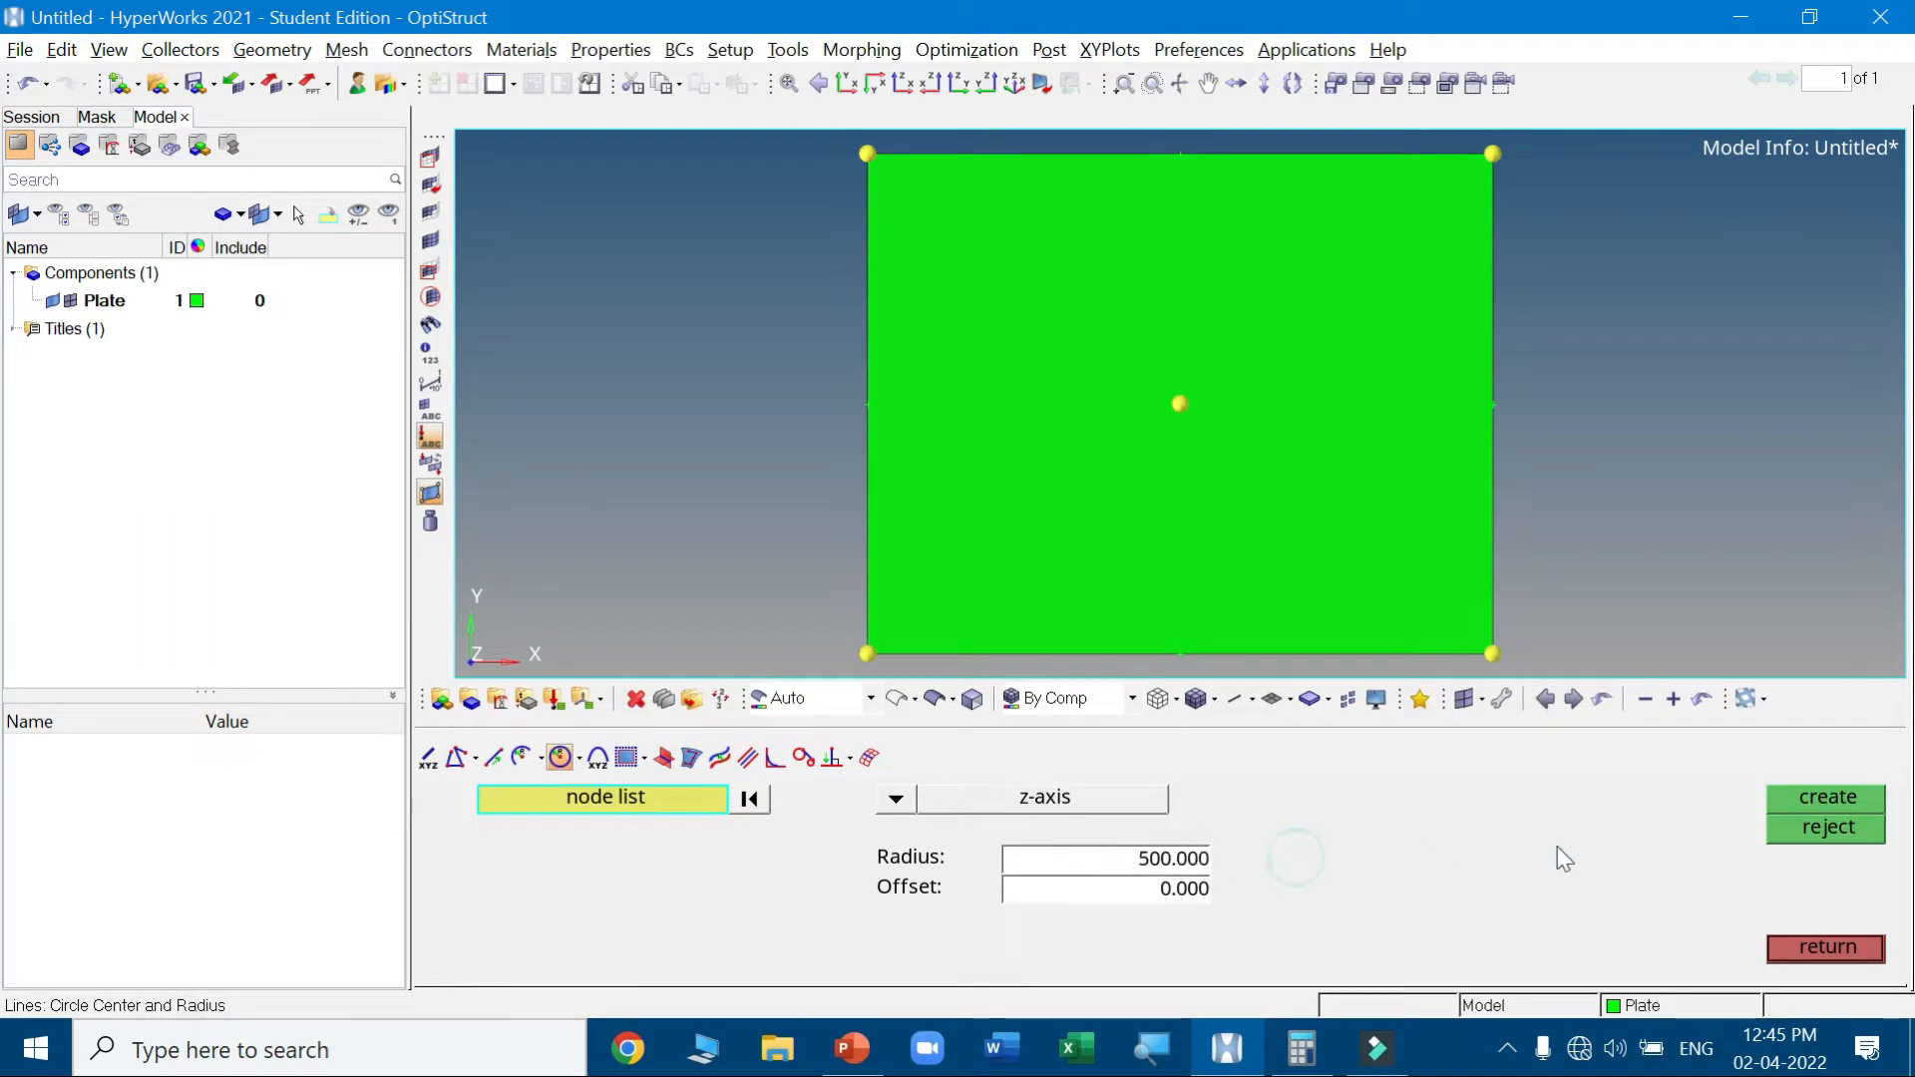
left_click(1817, 799)
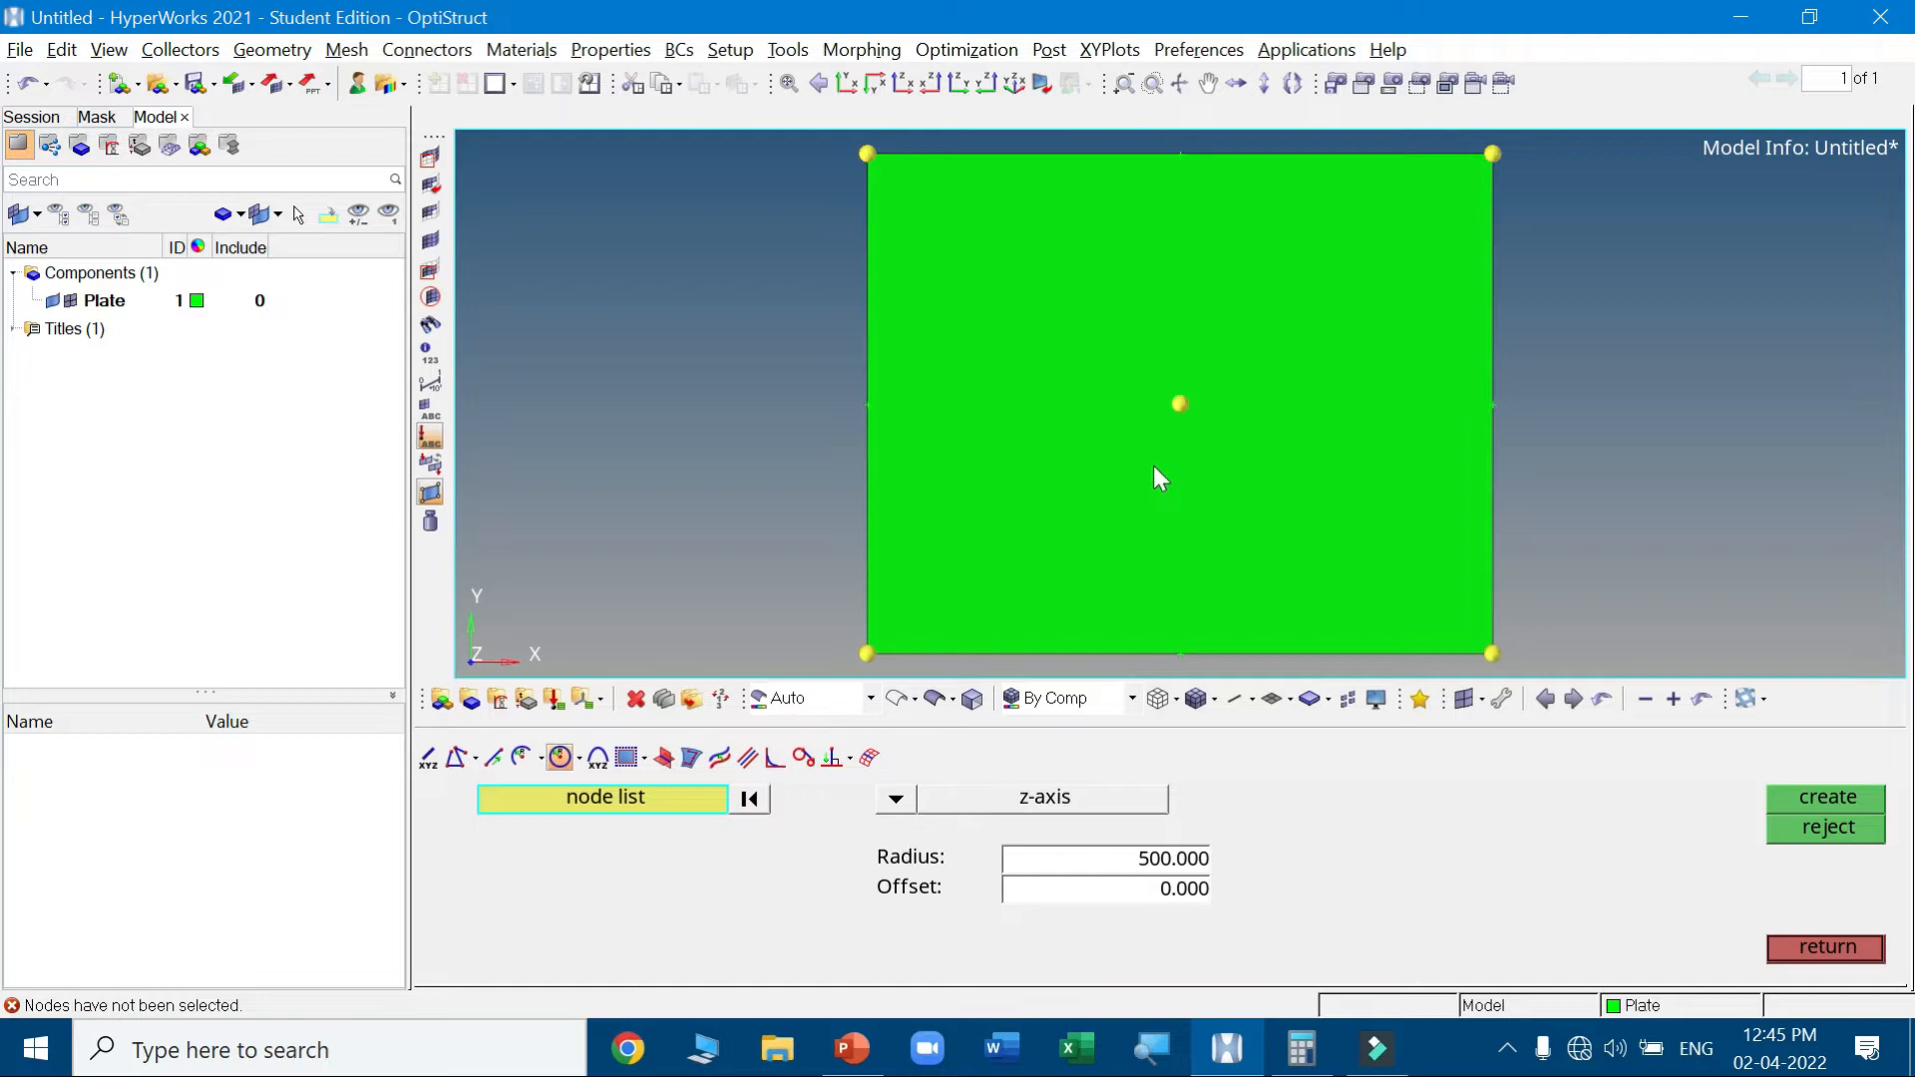
left_click(1180, 406)
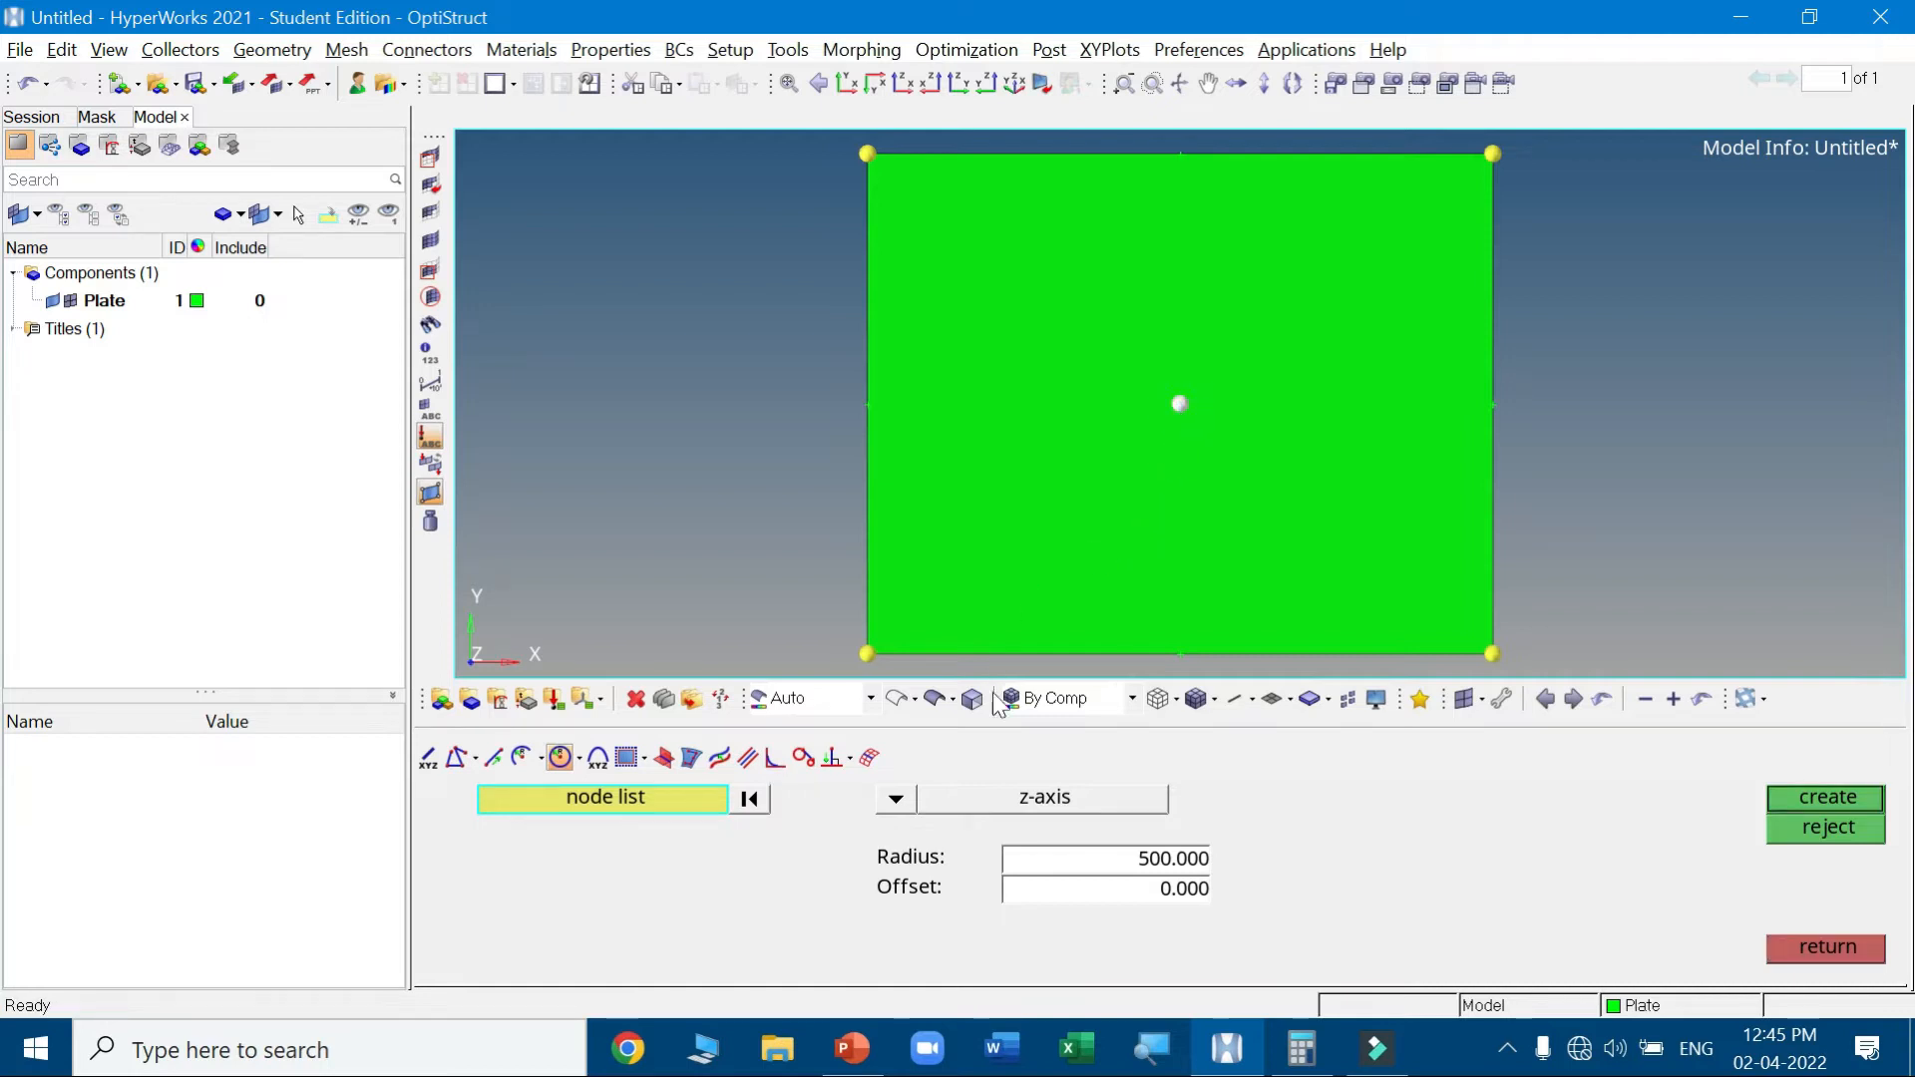
left_click(1803, 798)
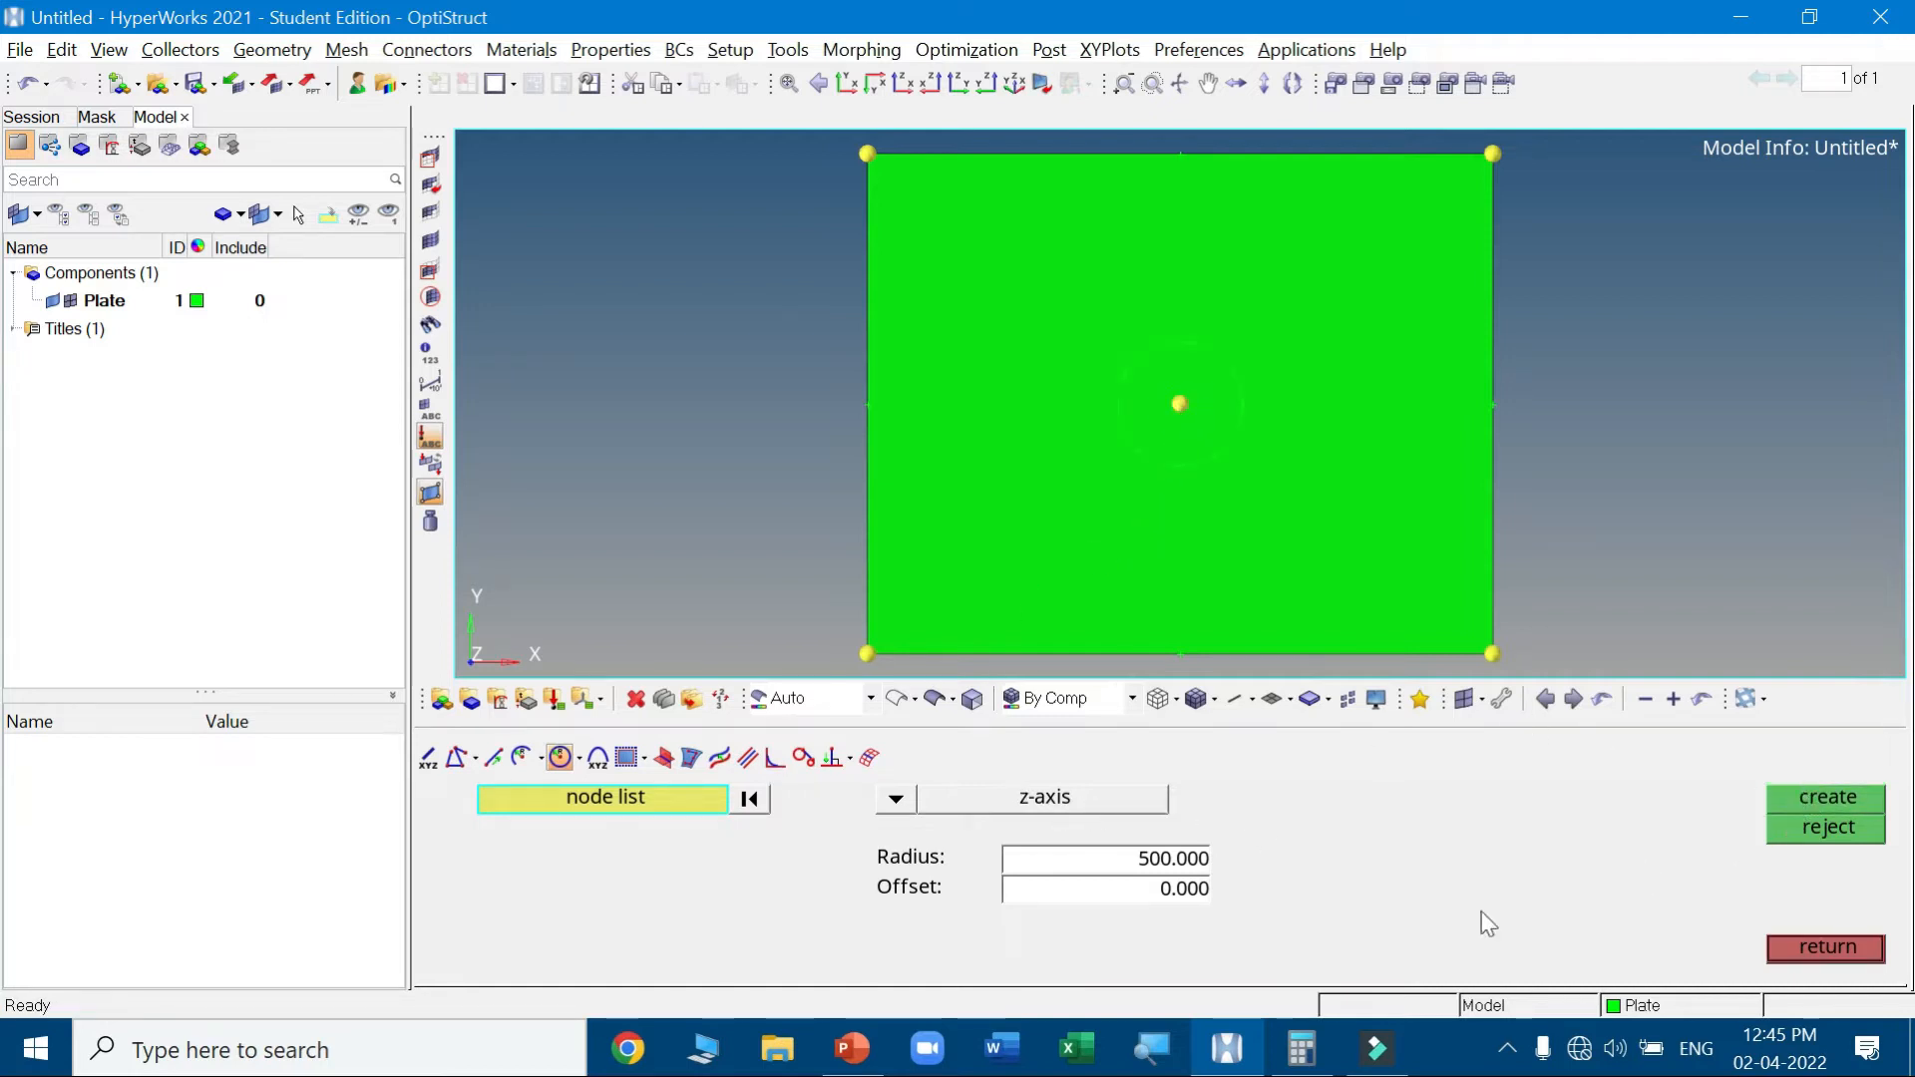
left_click(1786, 945)
scroll(1236, 383, "down", 4)
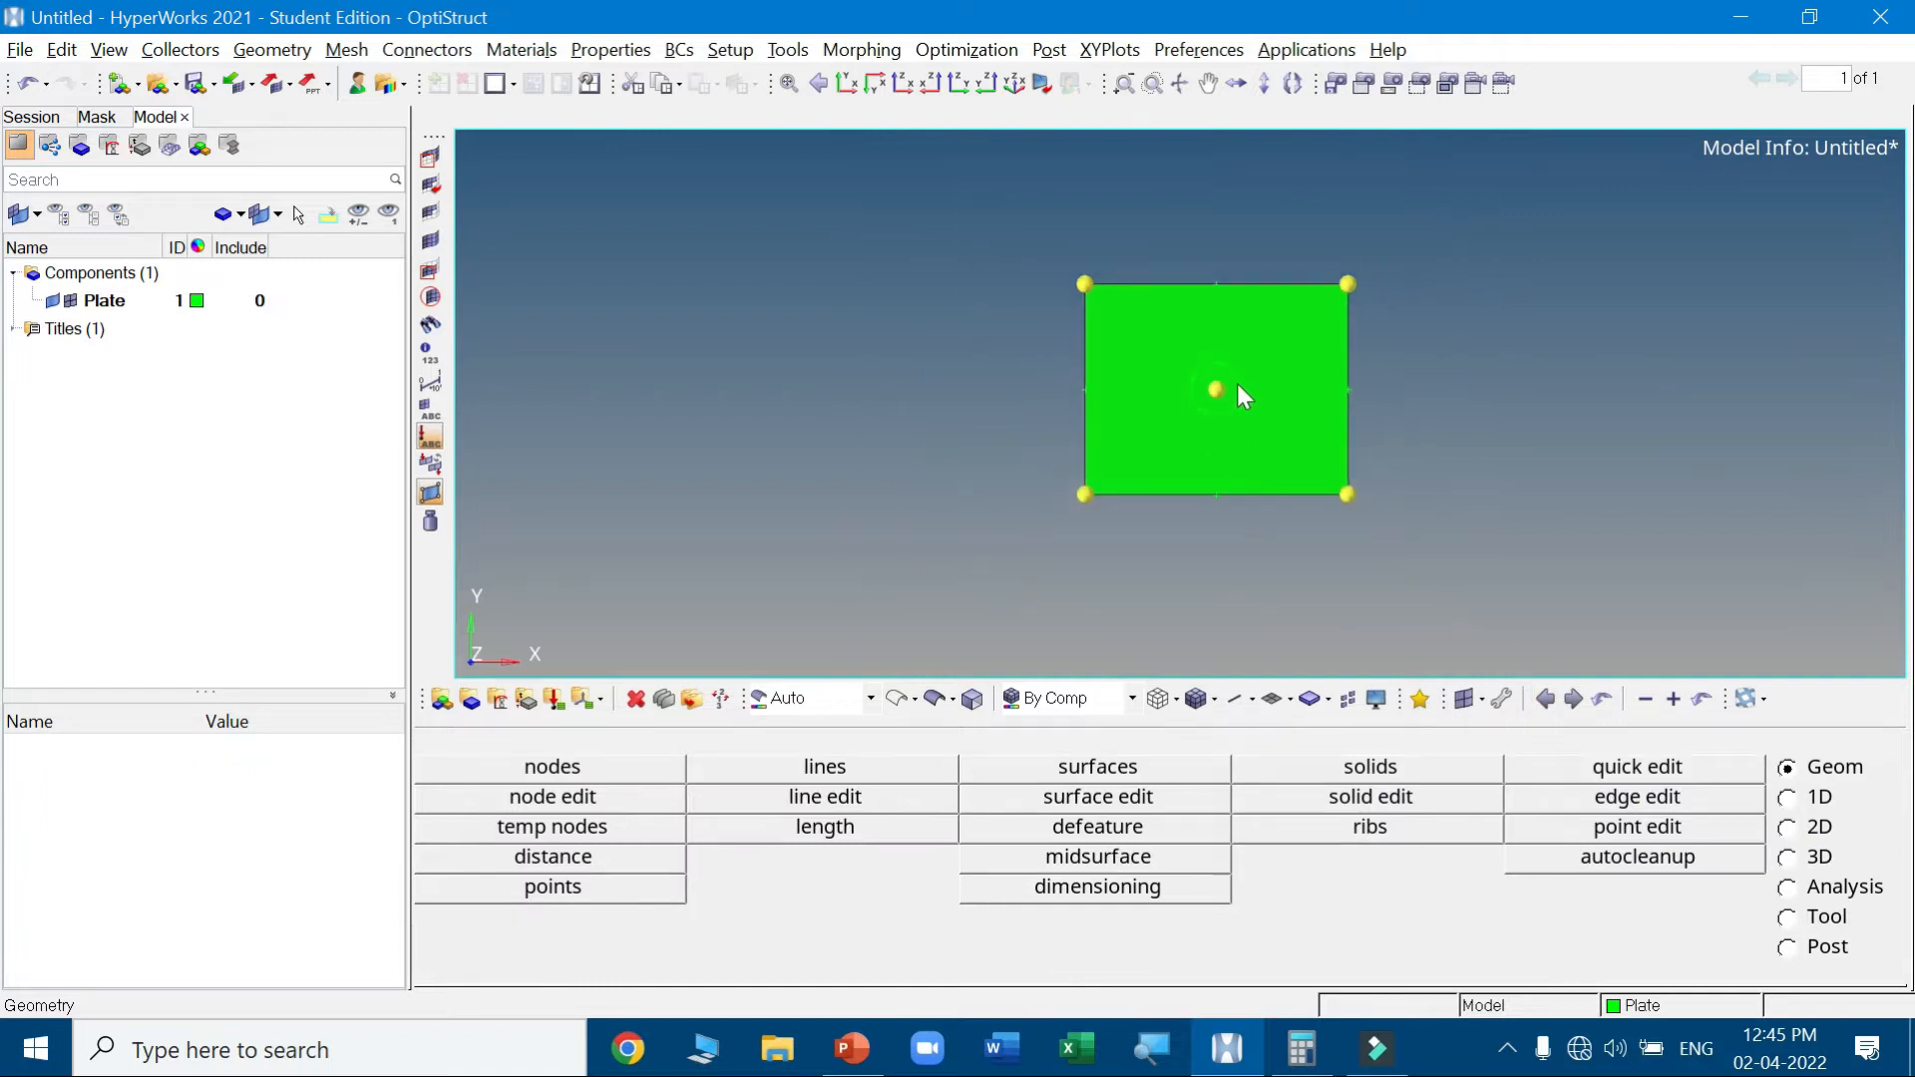
scroll(1237, 383, "up", 5)
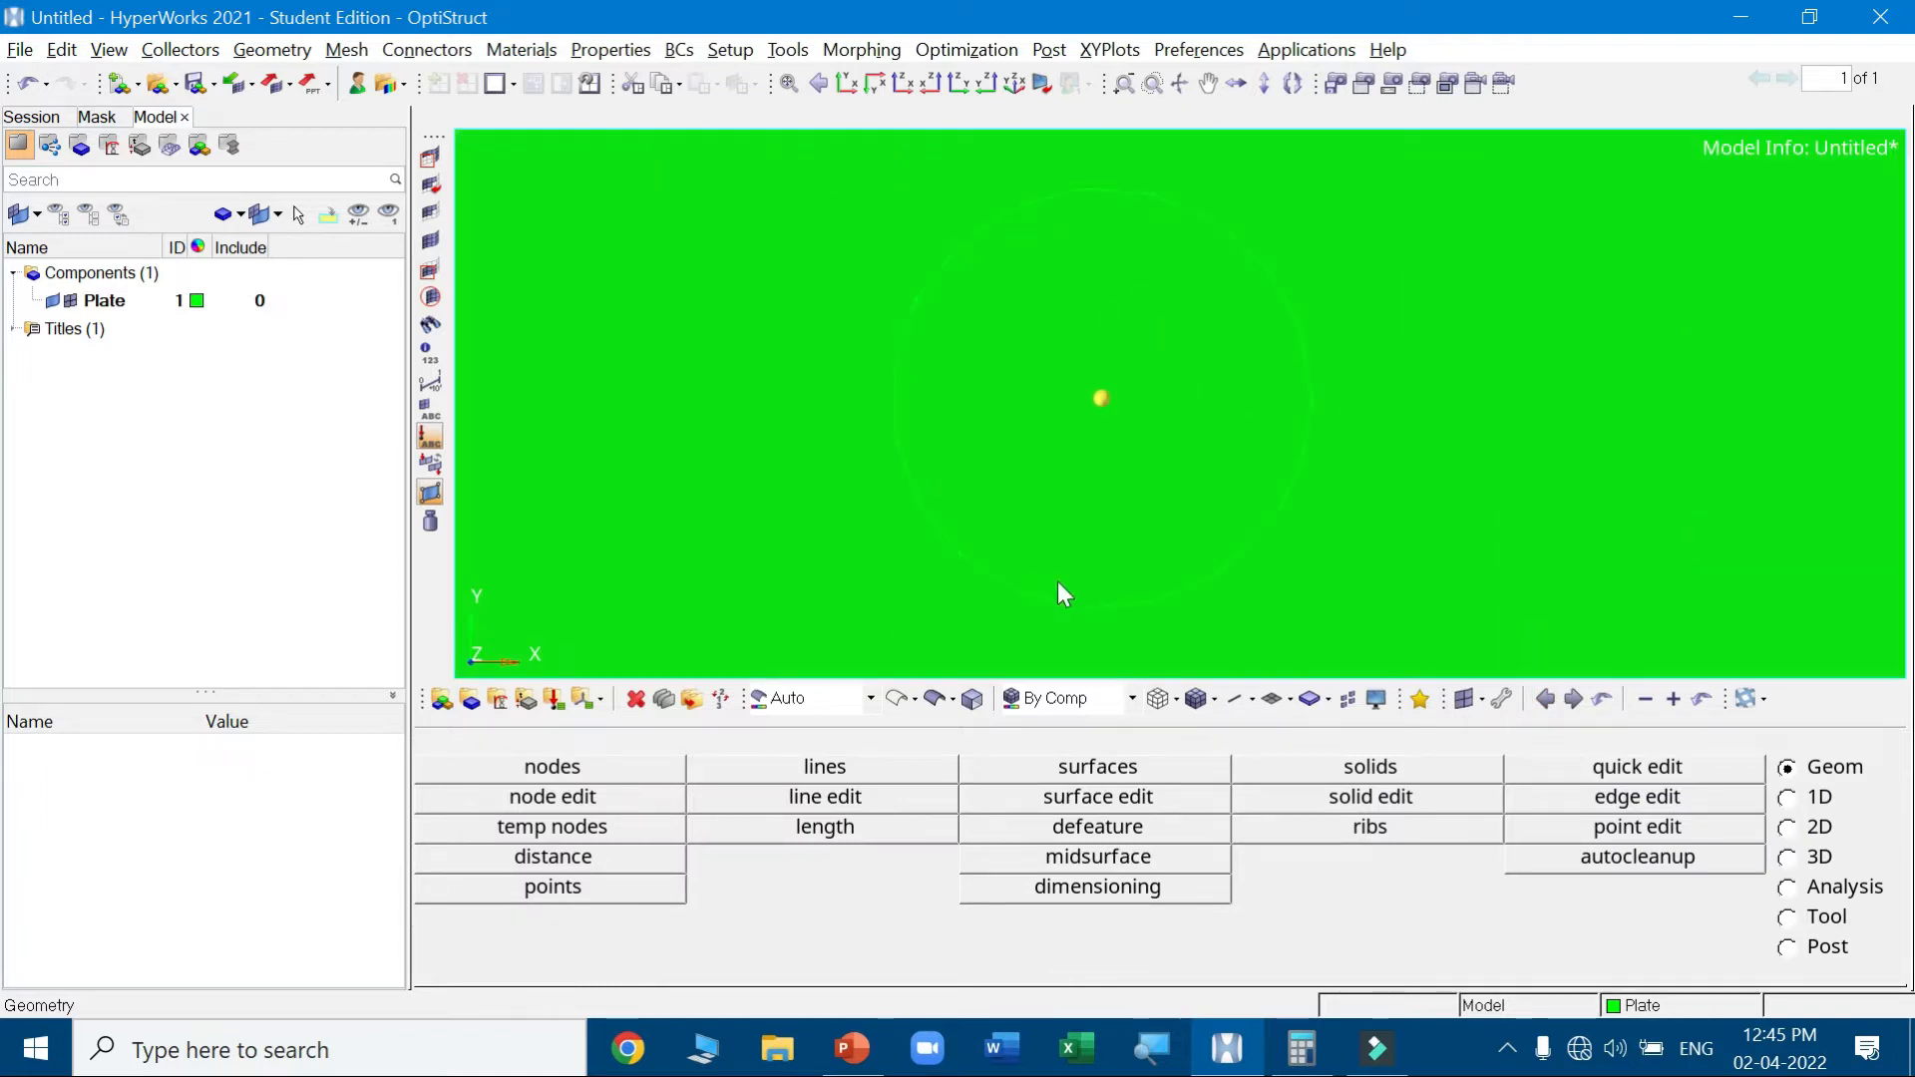
scroll(1272, 489, "down", 4)
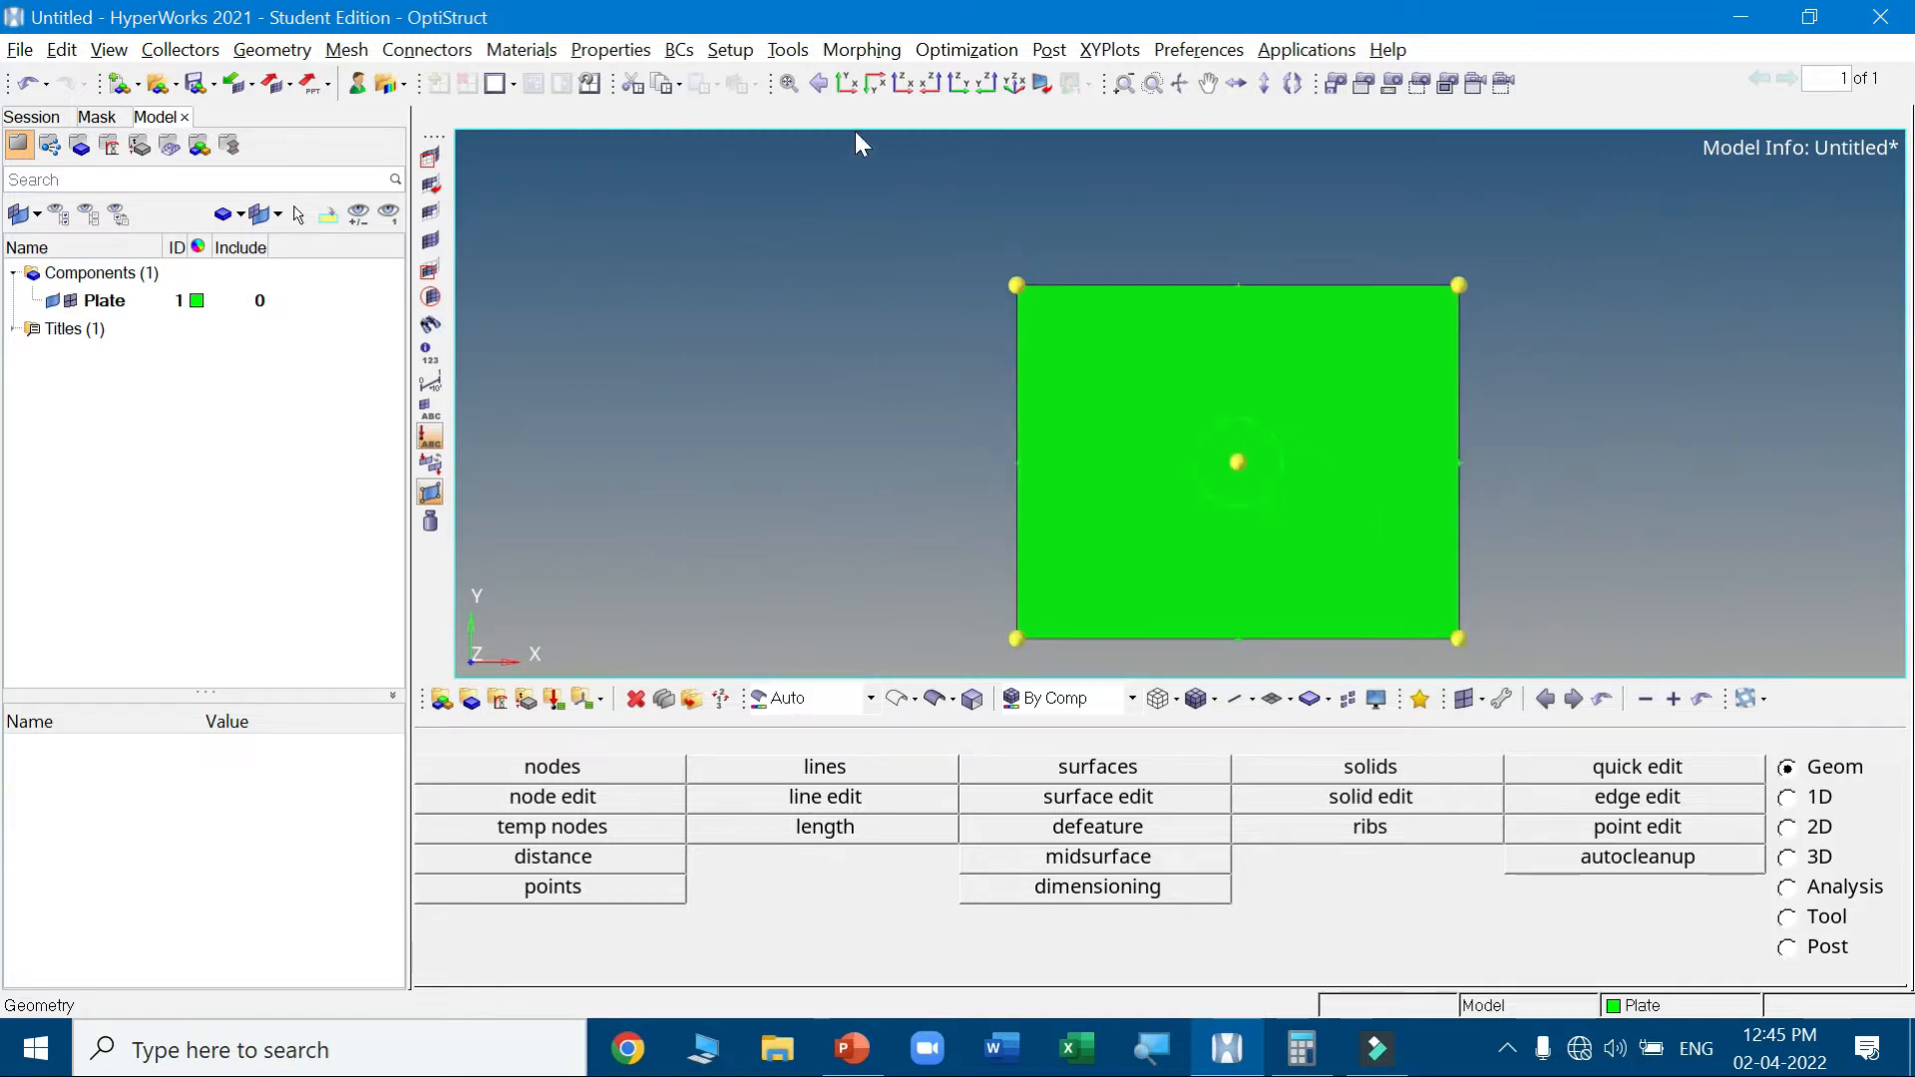
left_click(788, 83)
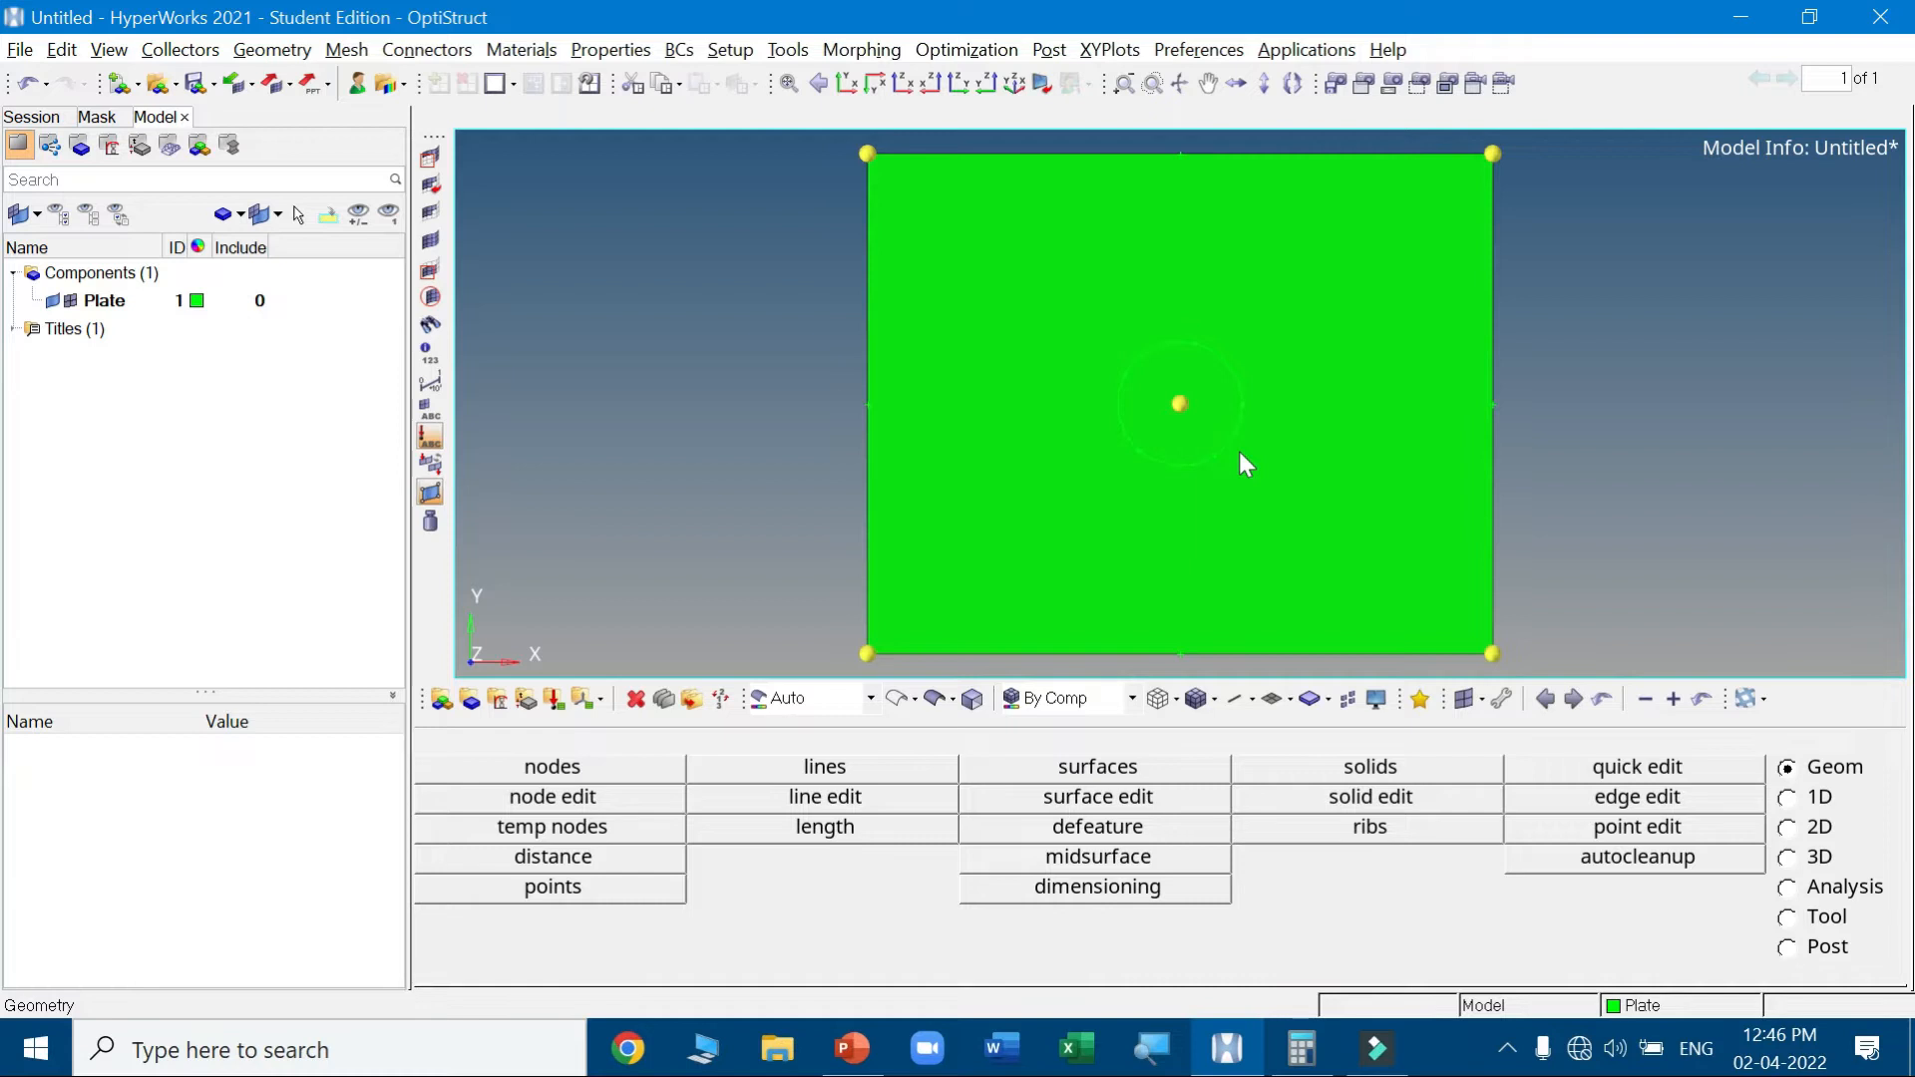
Trim the plate surface with the circle line along the z-axis vector and leave the surface edit tool
left_click(1128, 798)
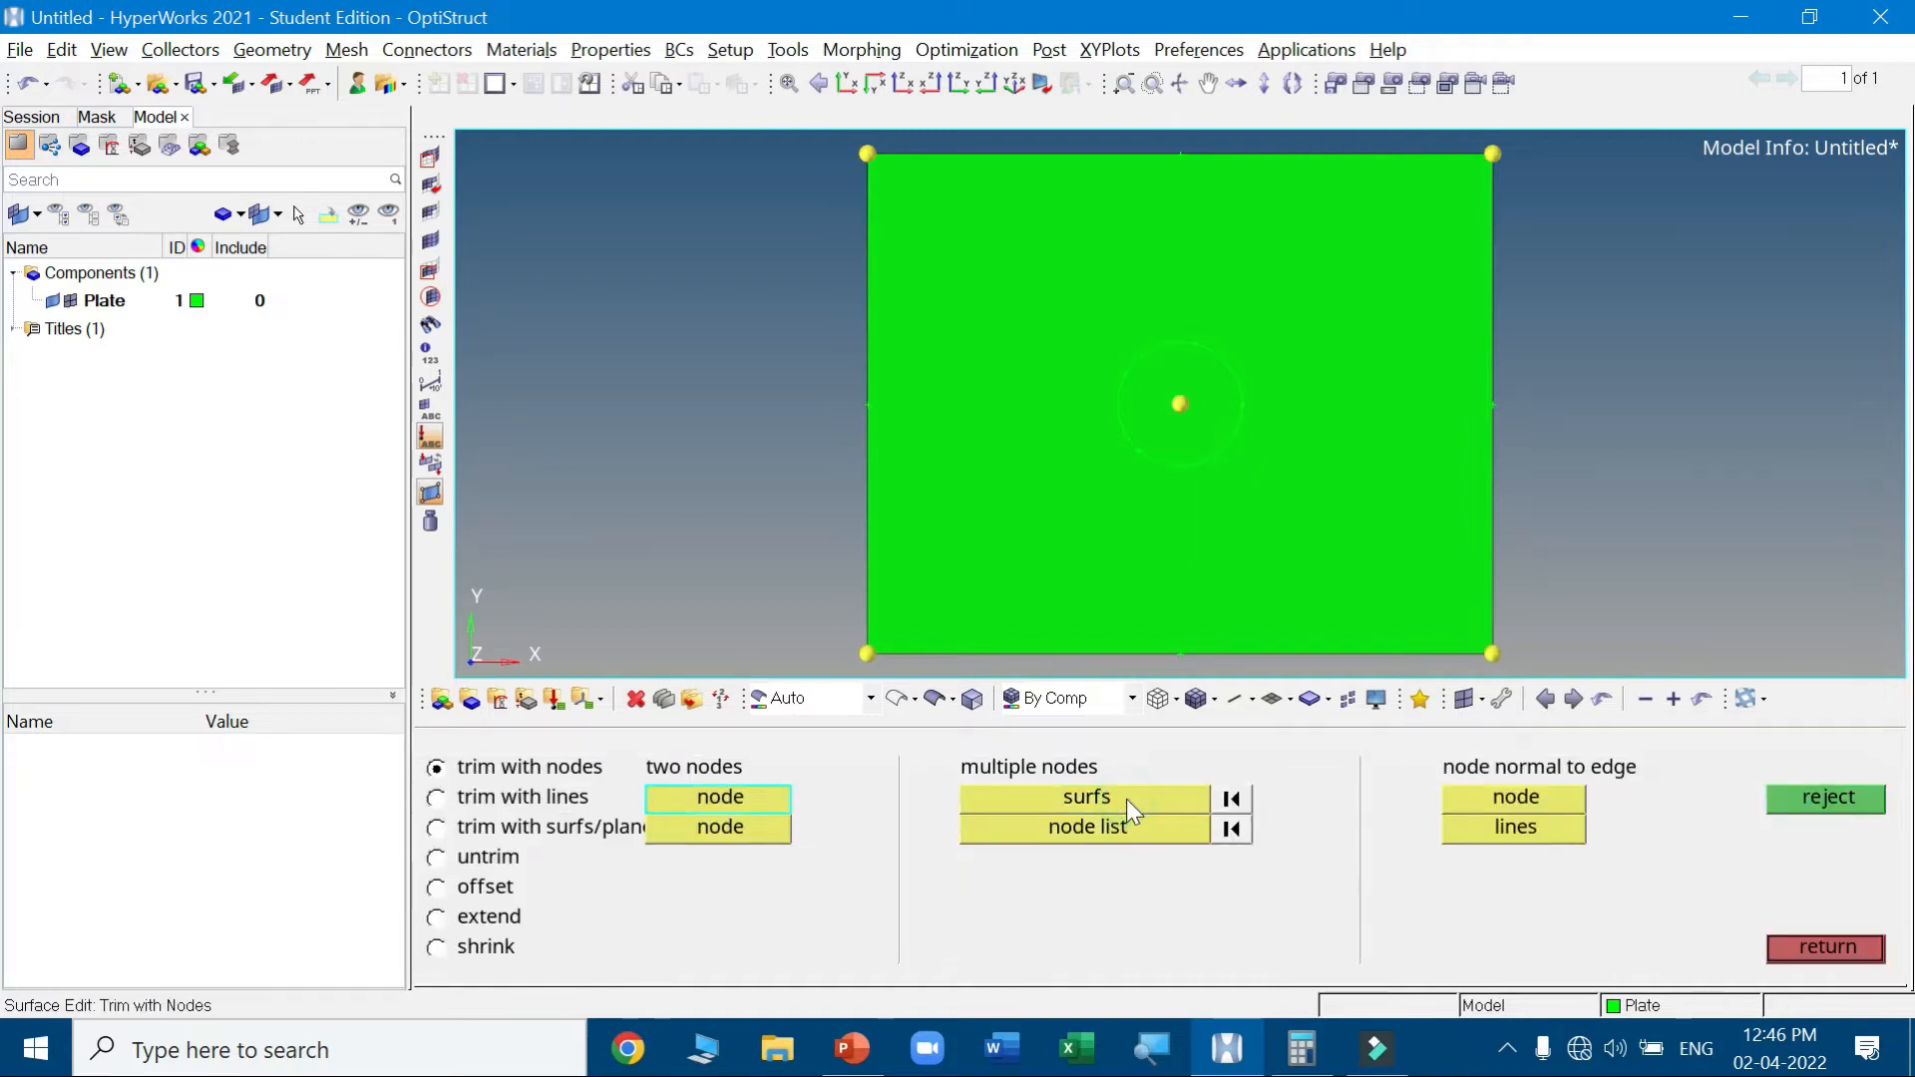
left_click(504, 802)
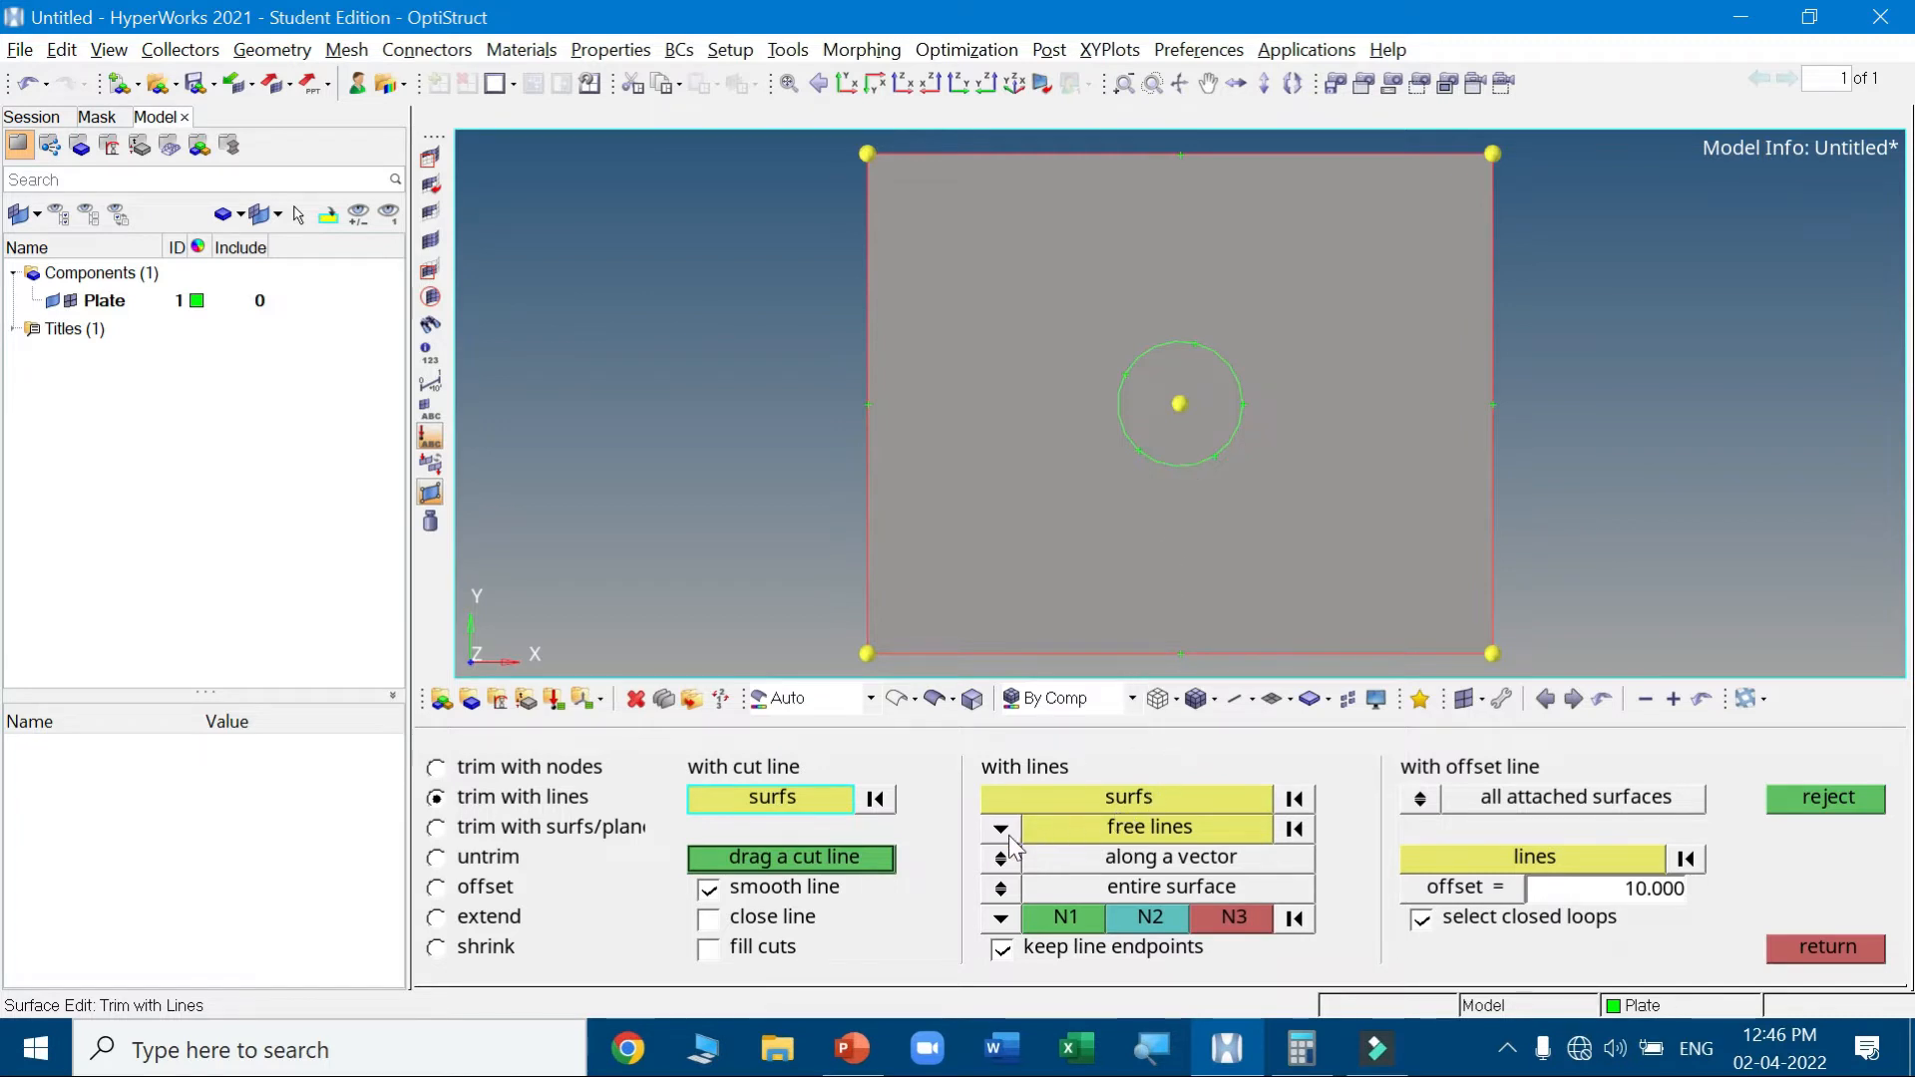
left_click(1001, 920)
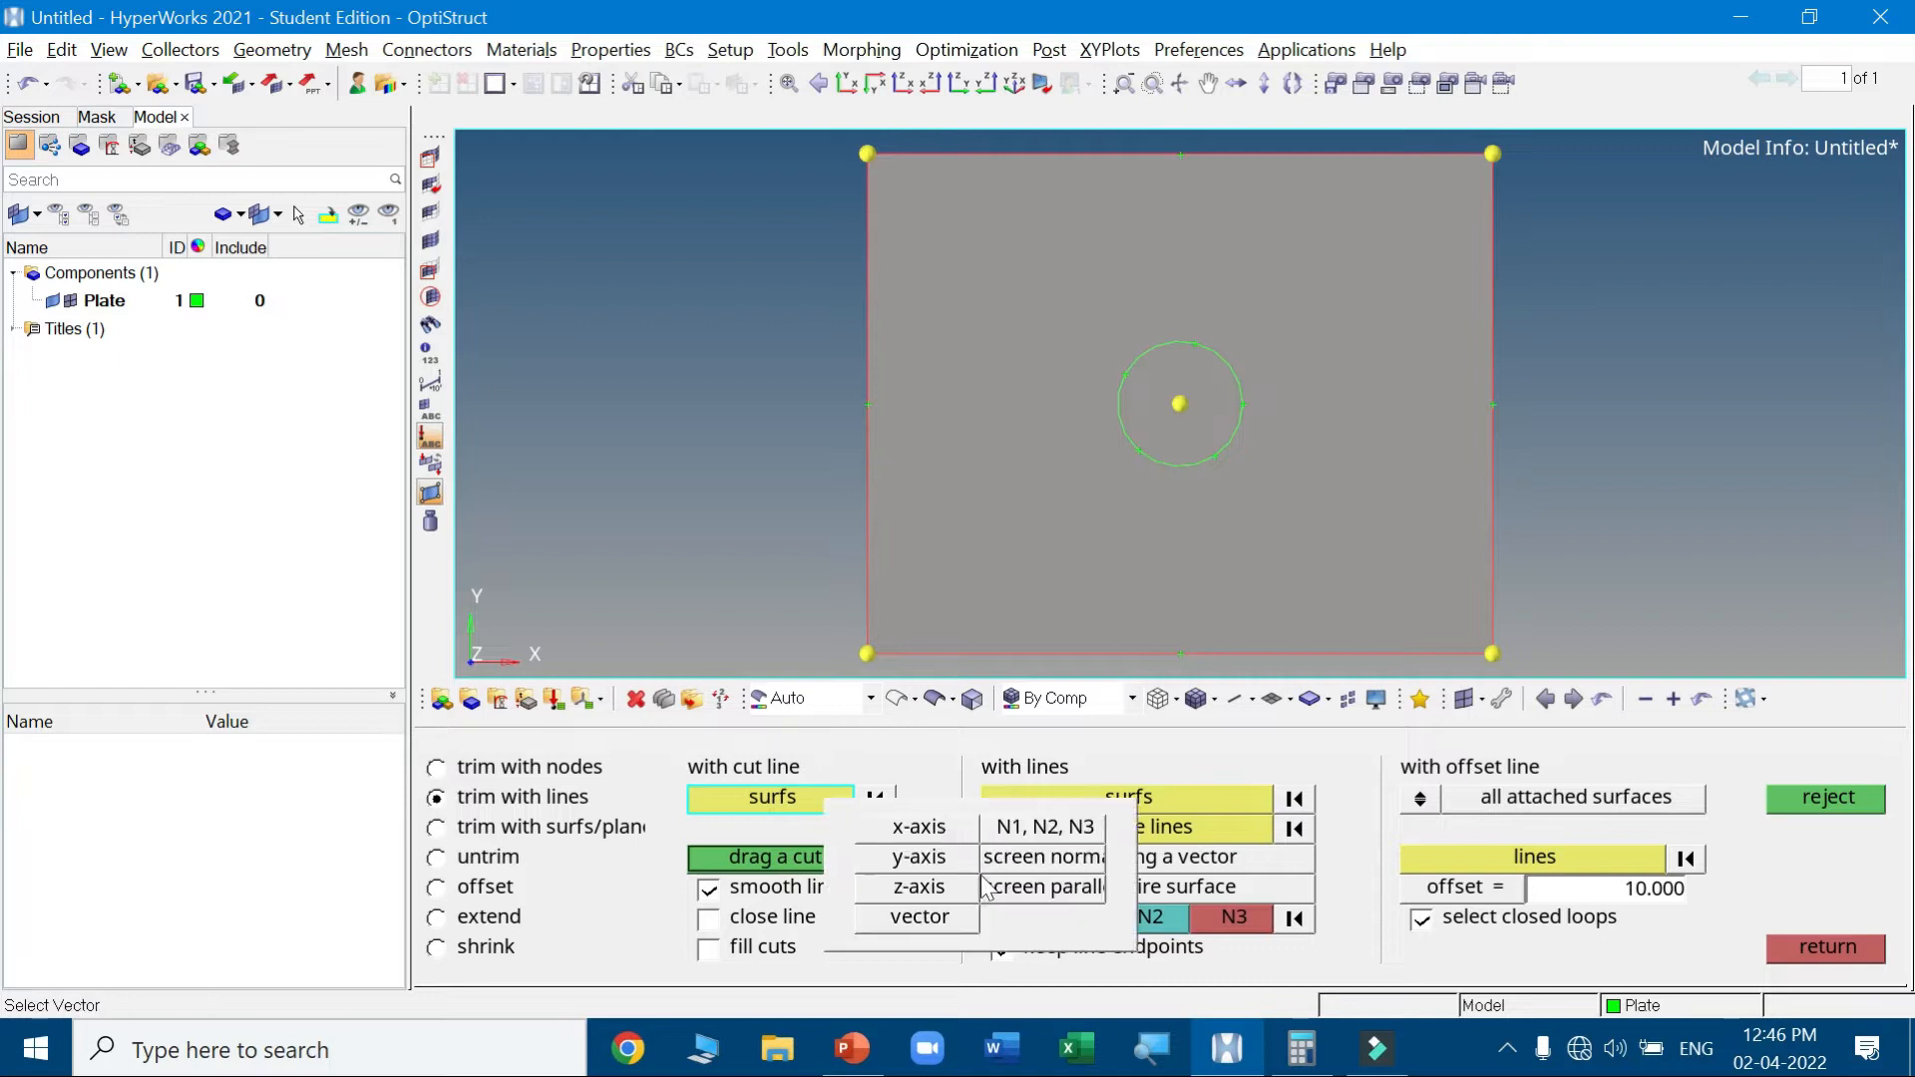
left_click(936, 886)
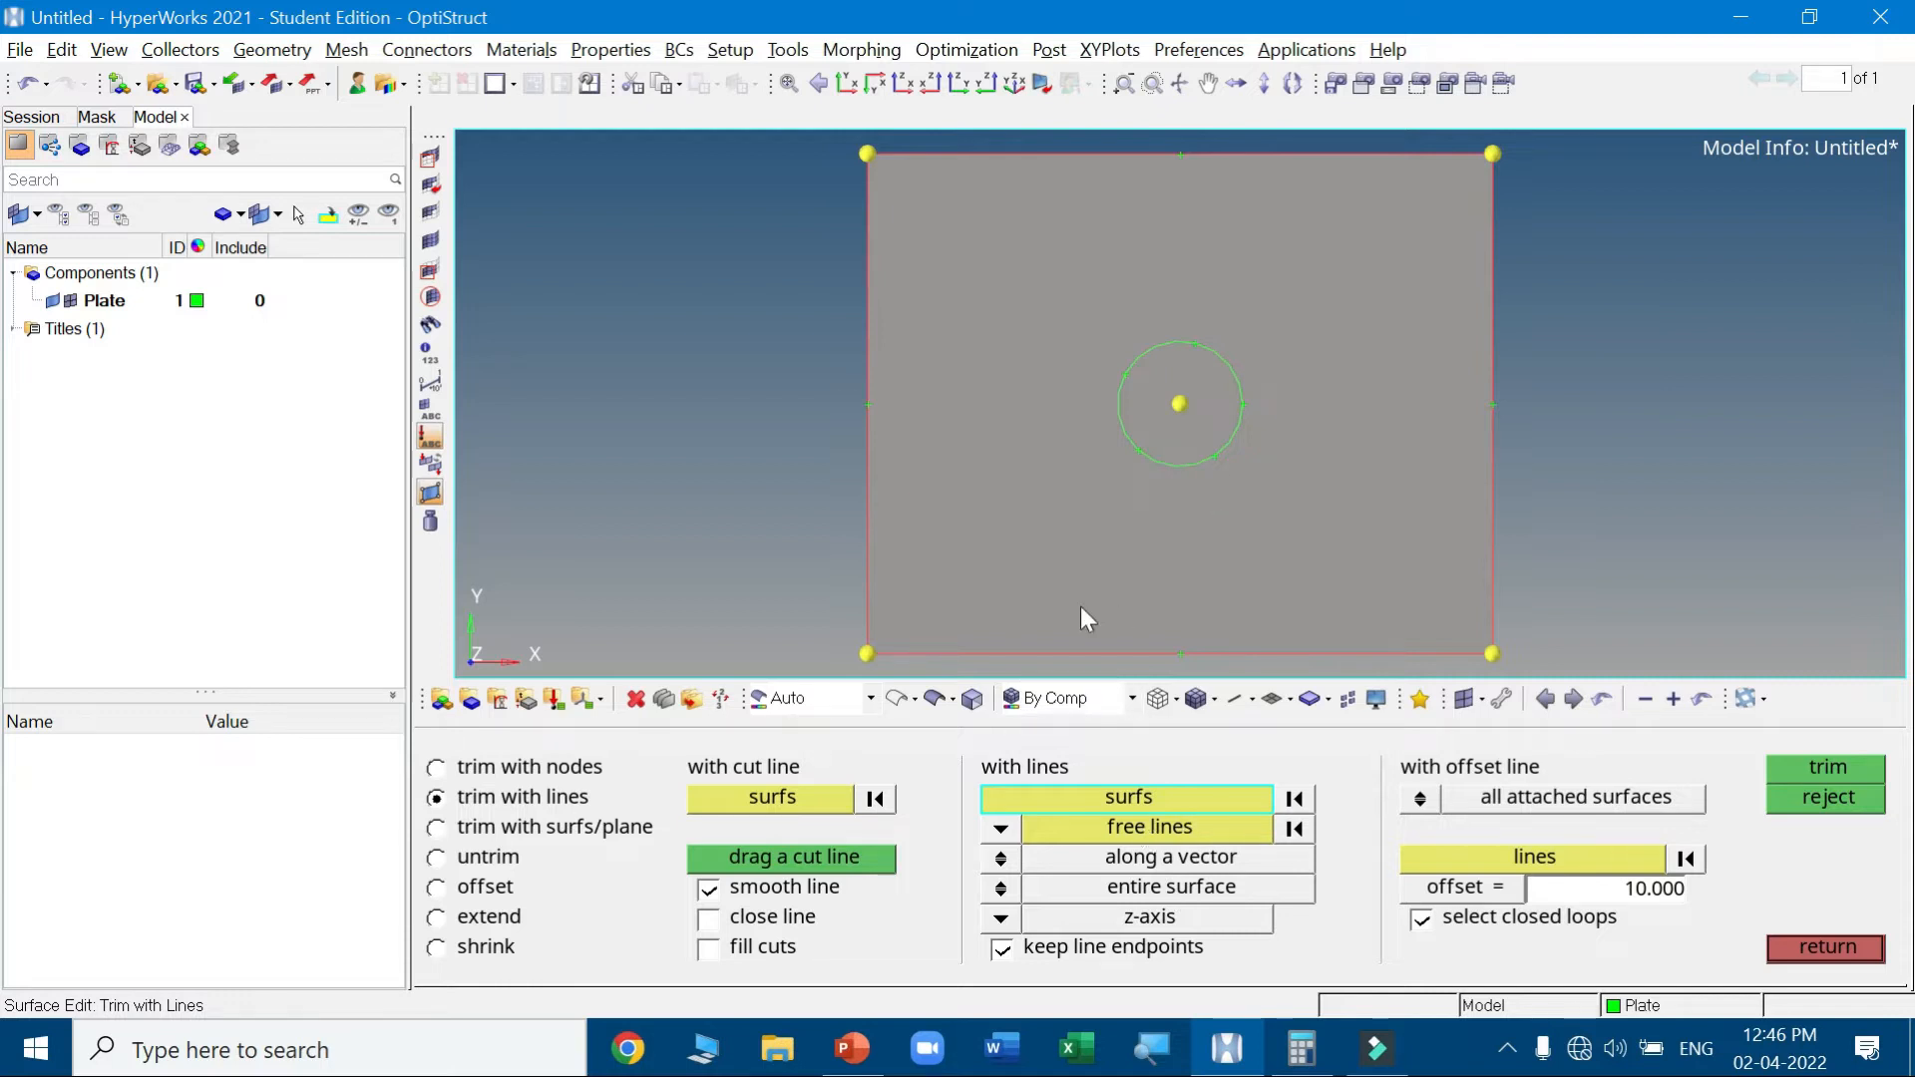
left_click(1058, 797)
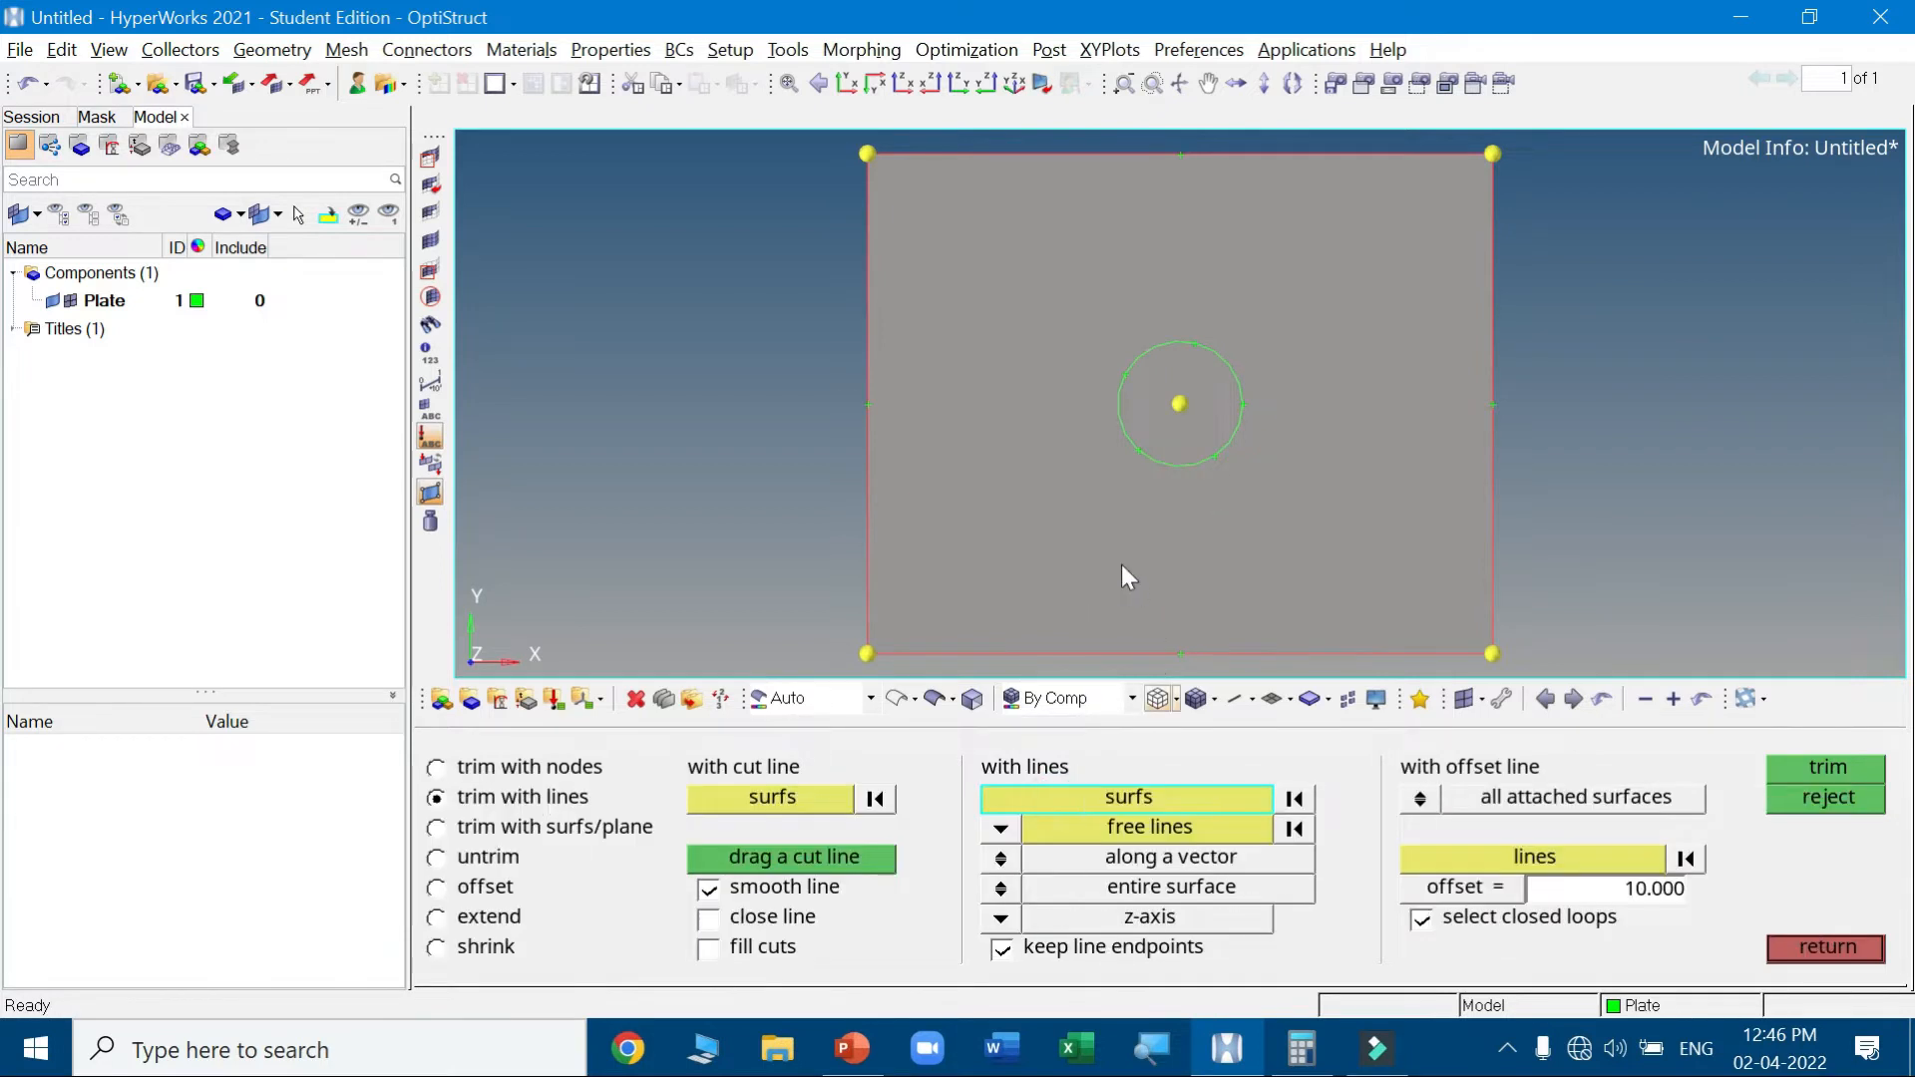
left_click(1114, 541)
left_click(1144, 833)
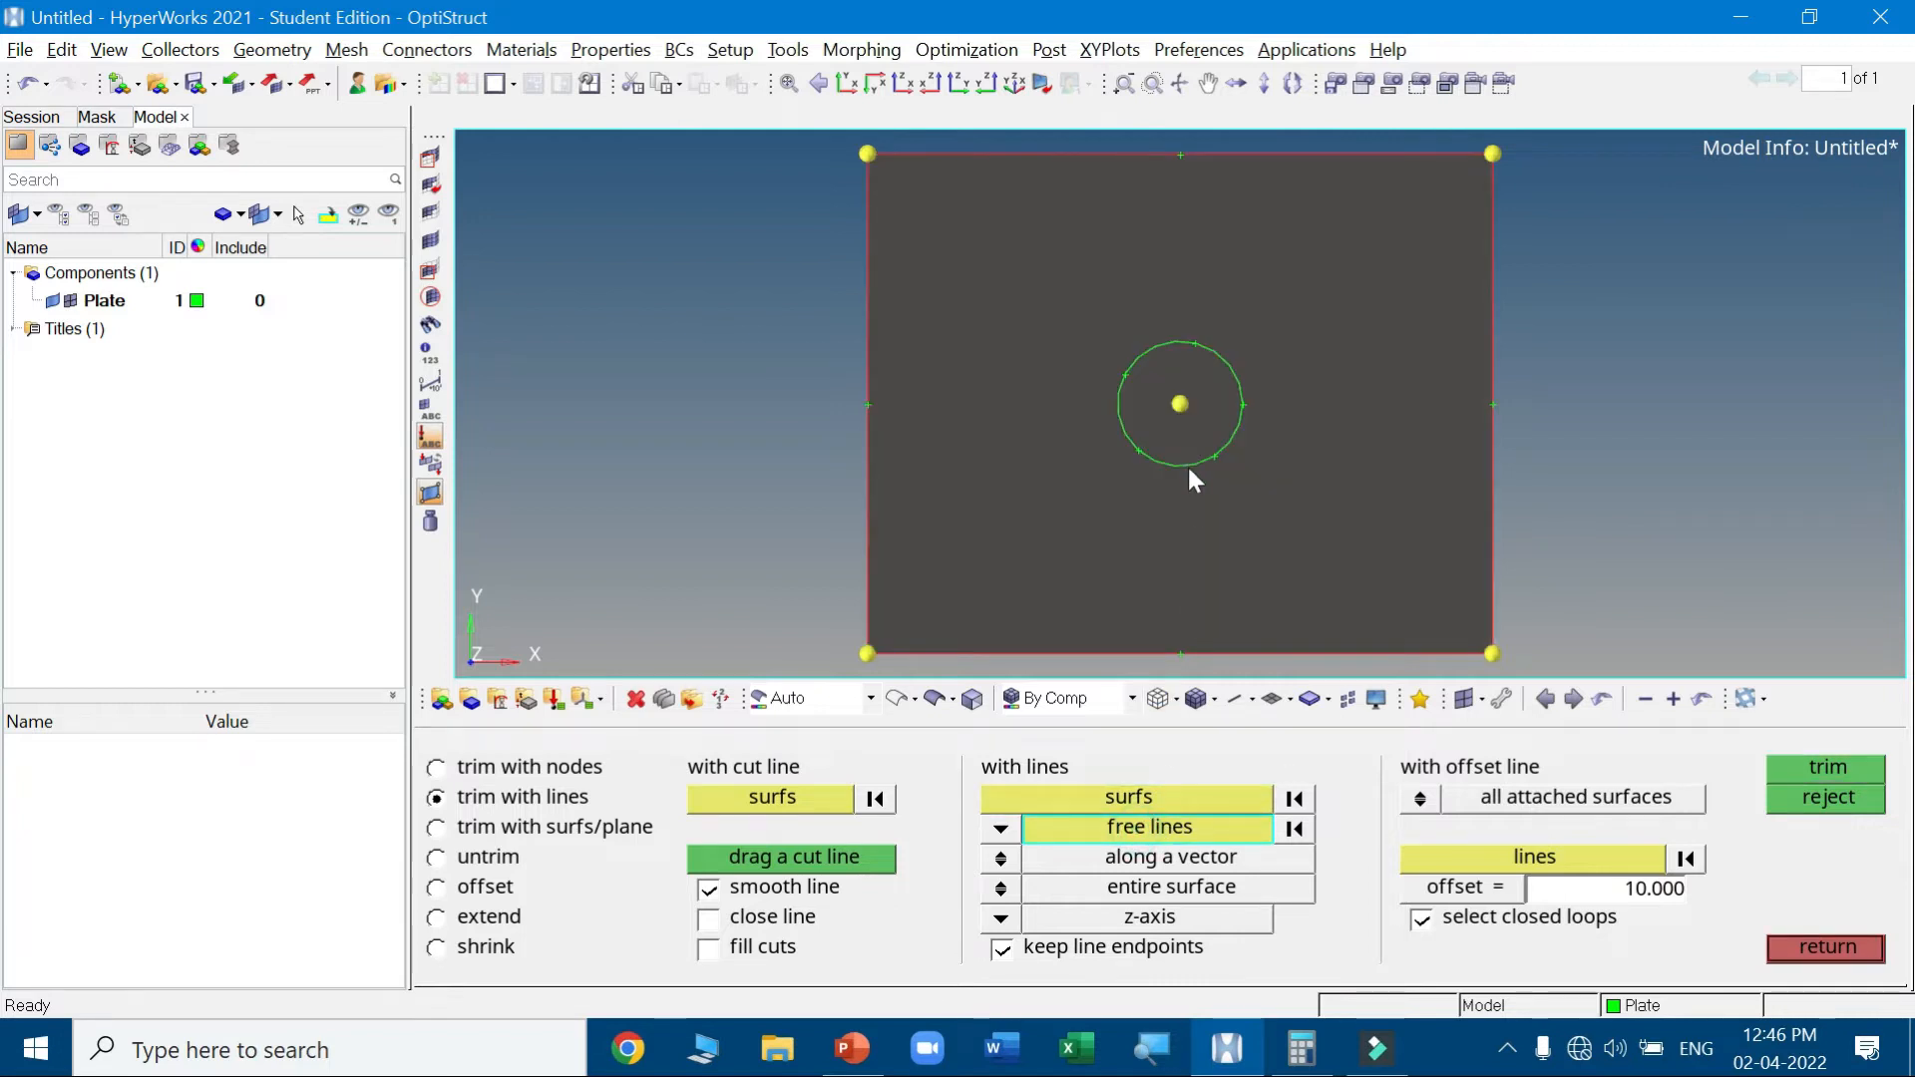
left_click(1189, 464)
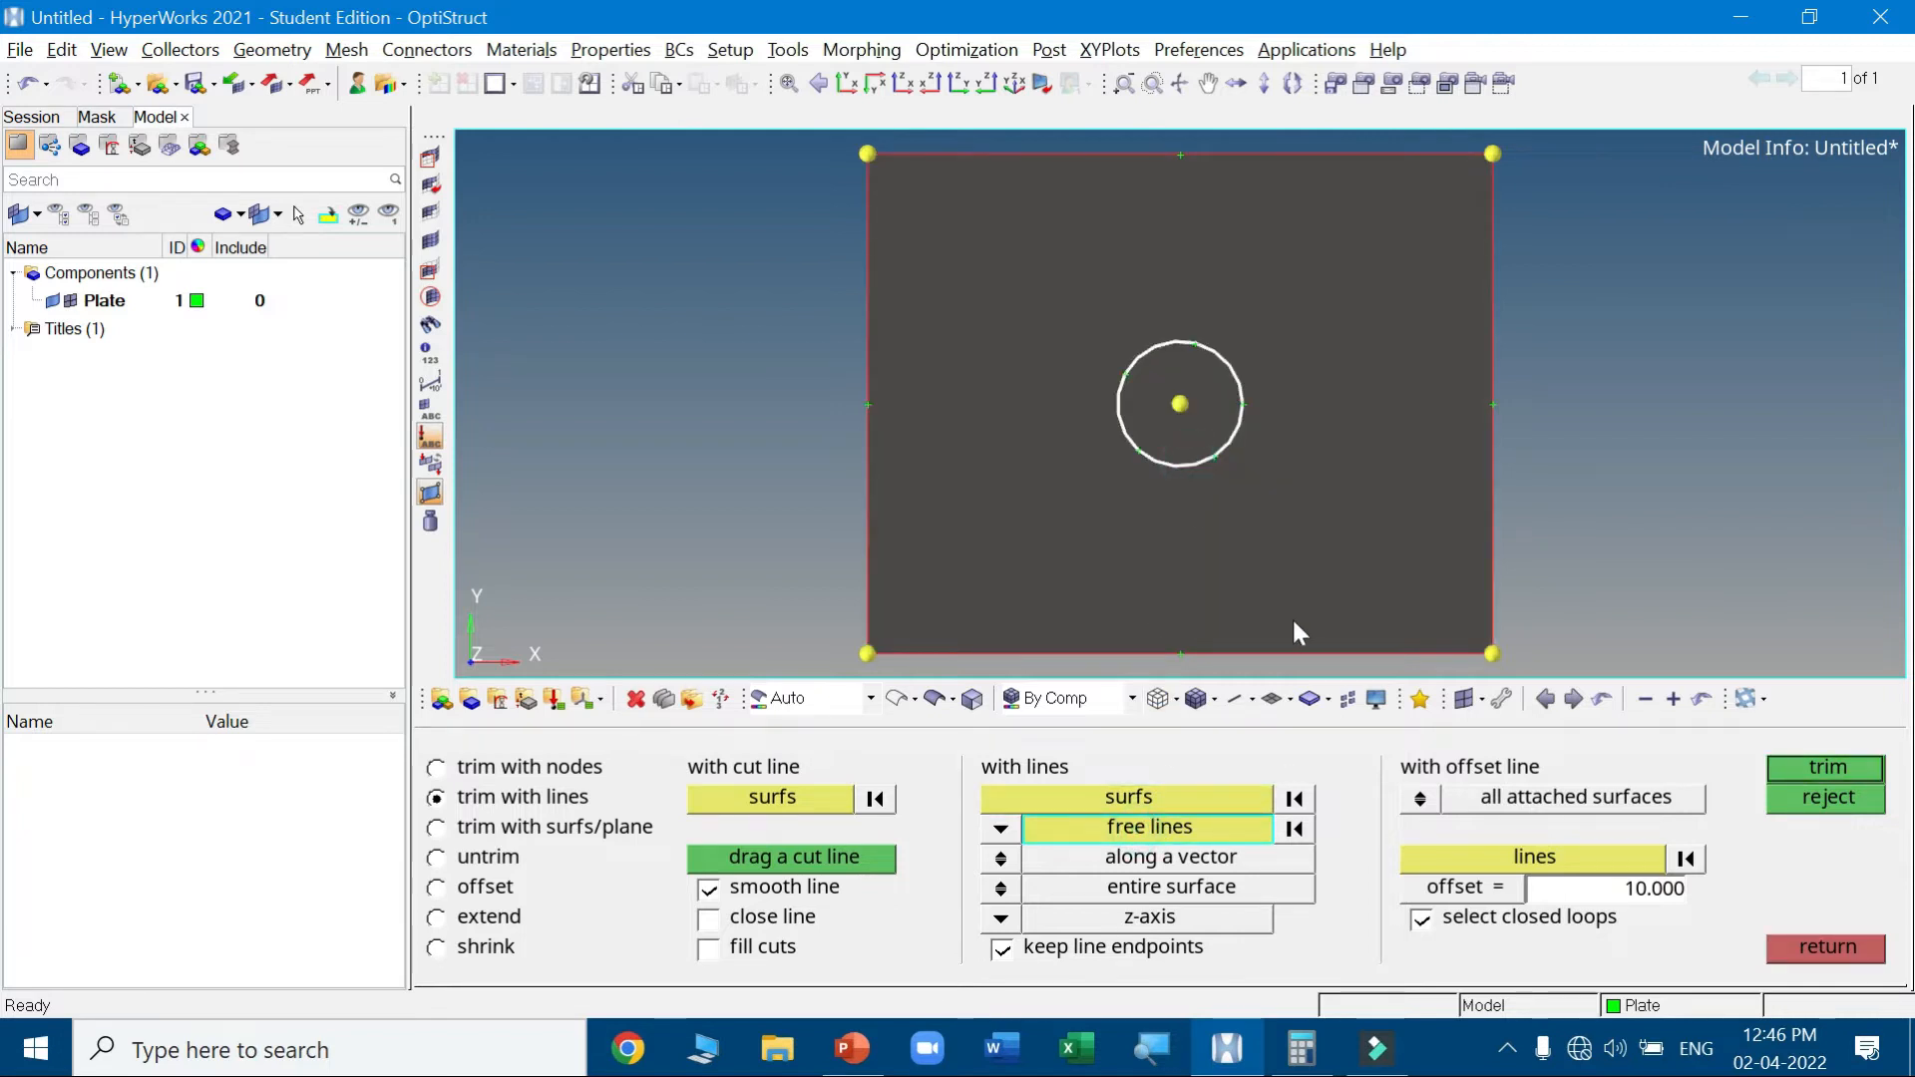
left_click(1813, 764)
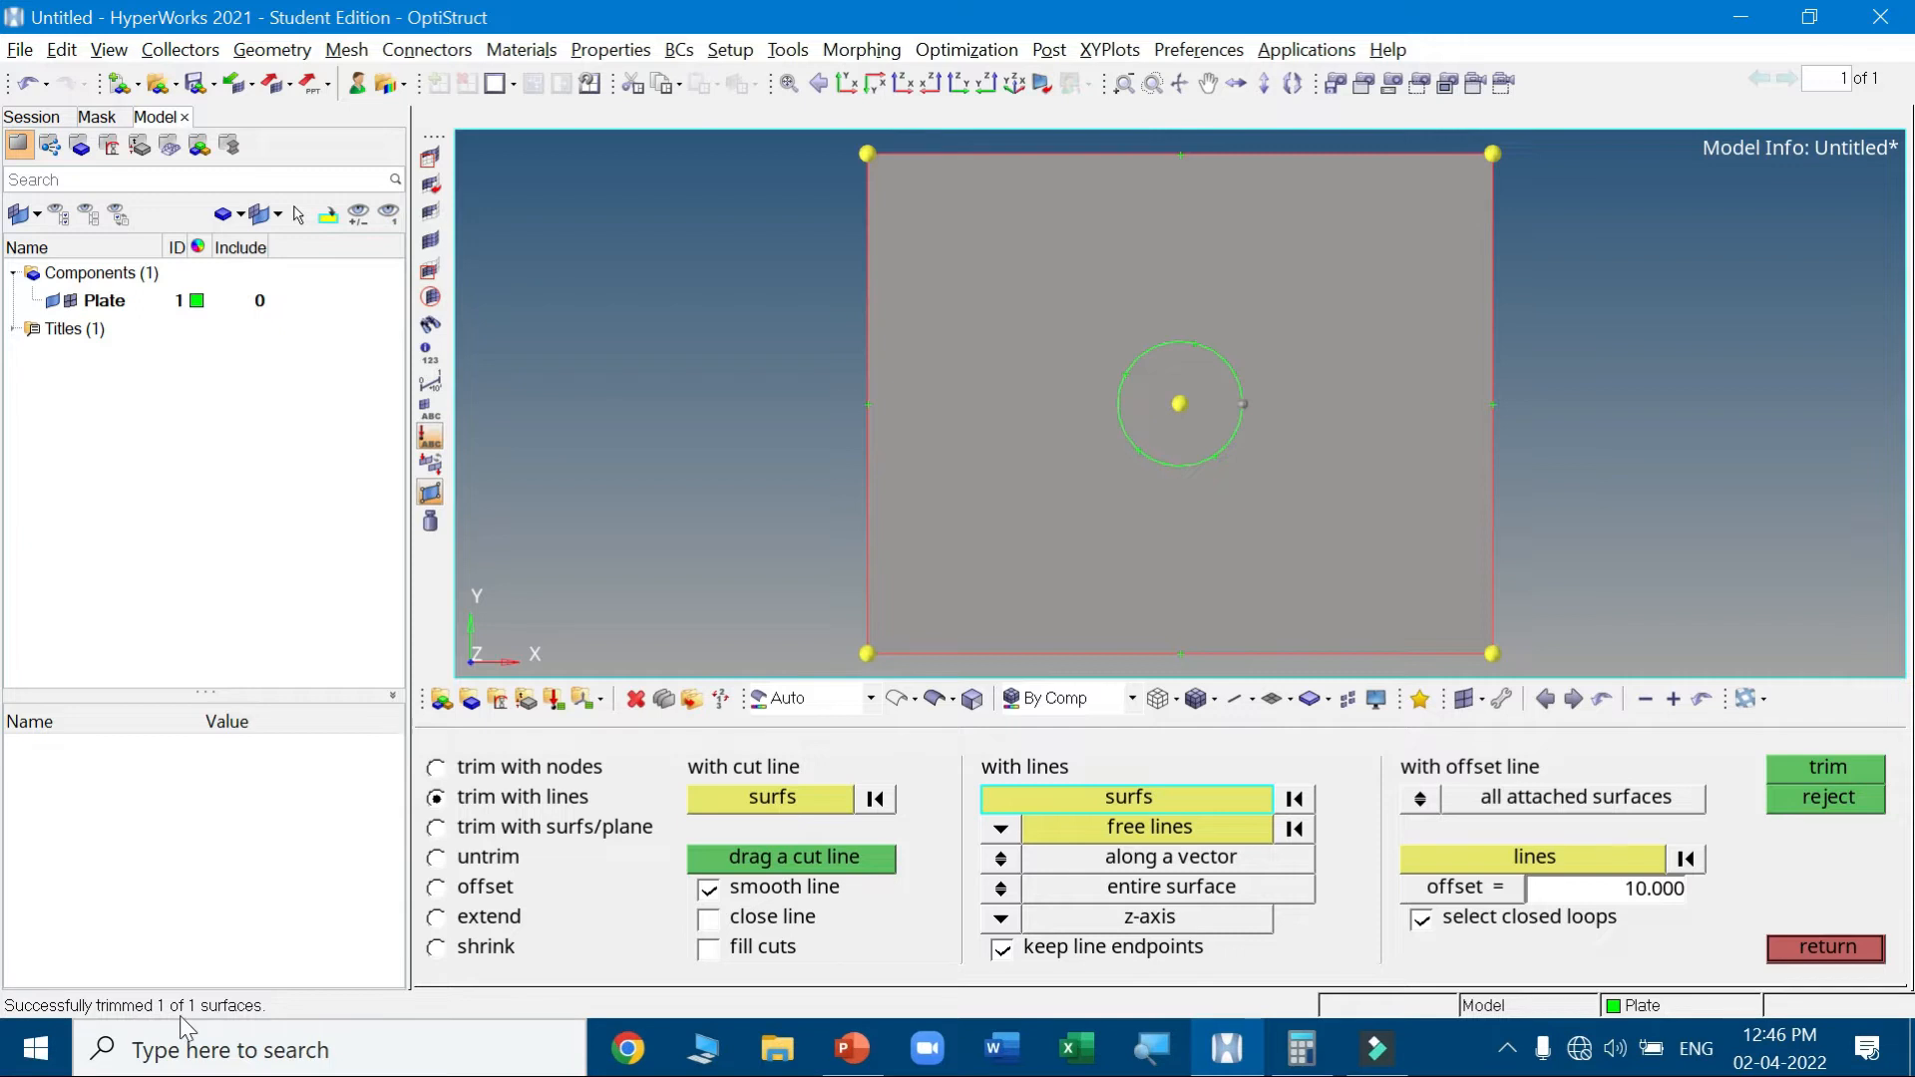
left_click(1783, 949)
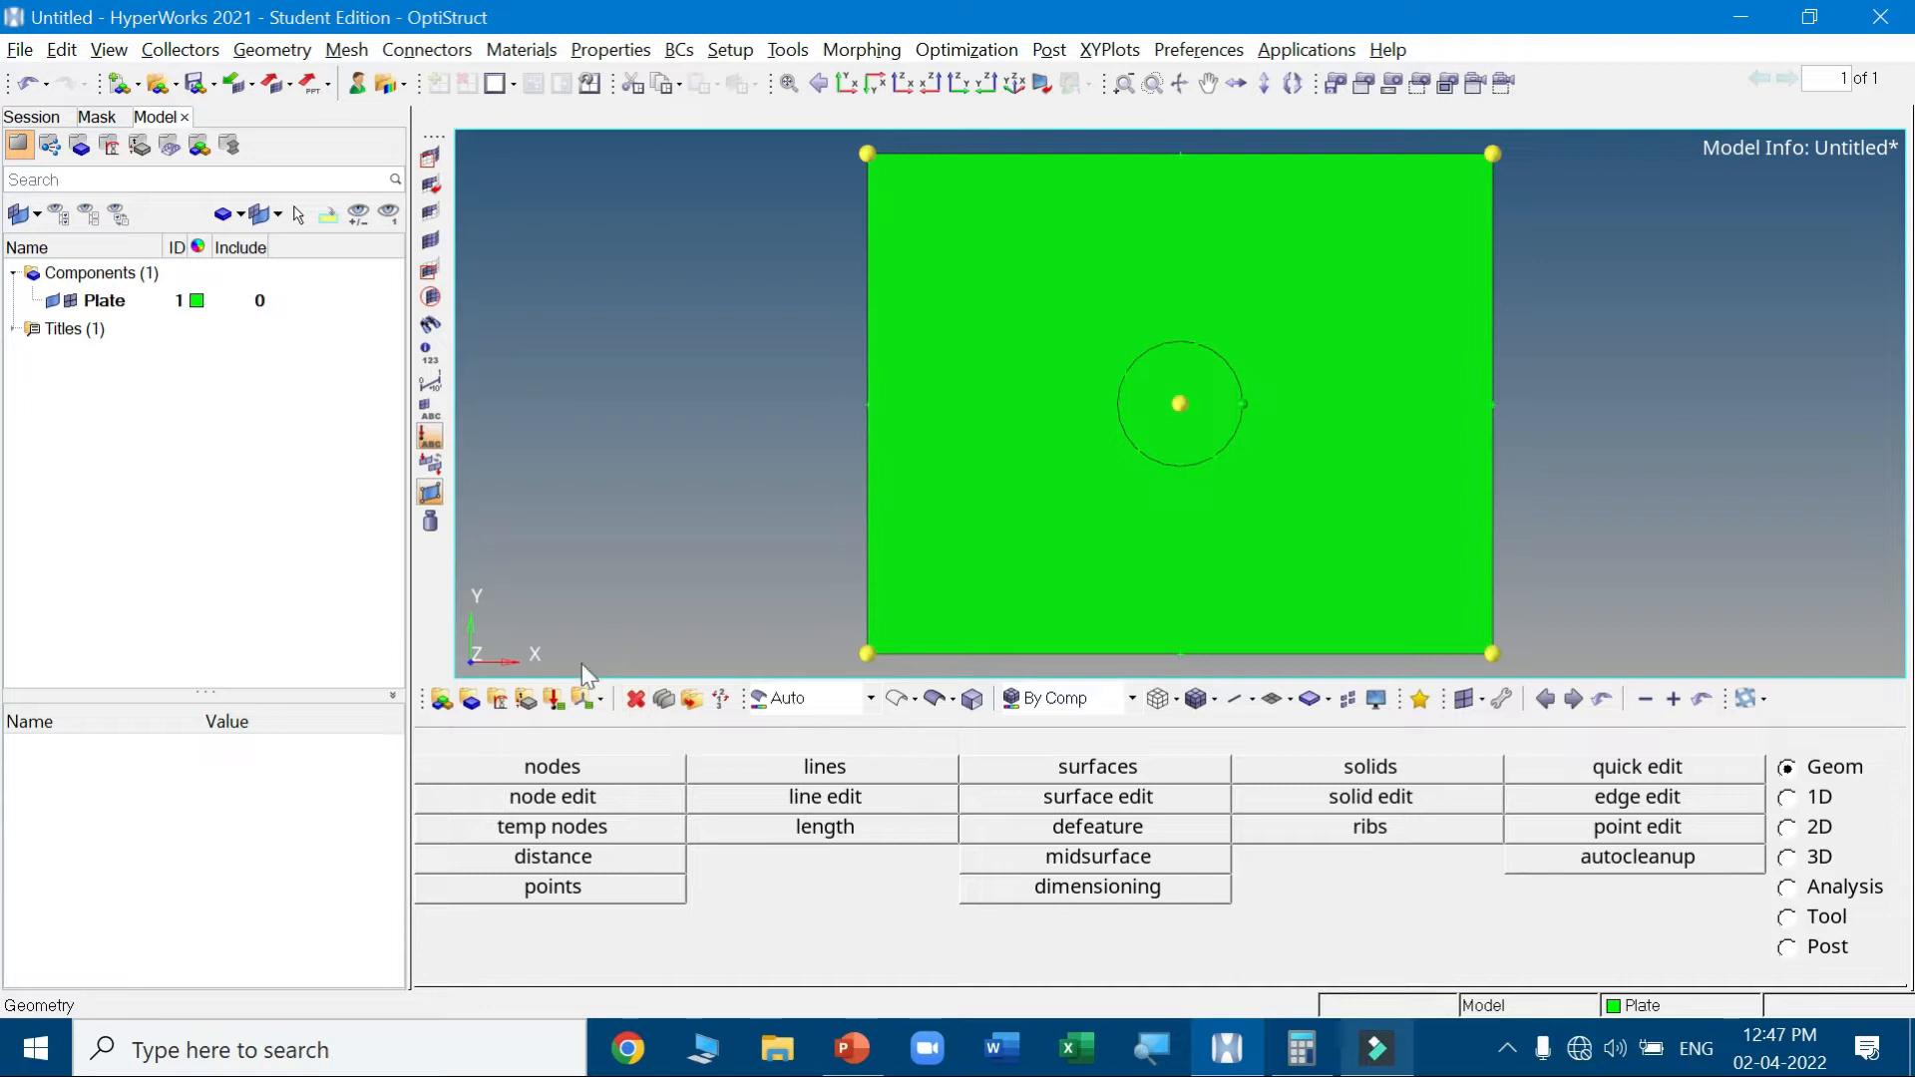
Delete the circular surface inside the trim line to open the hole, and leave the delete tool
left_click(635, 698)
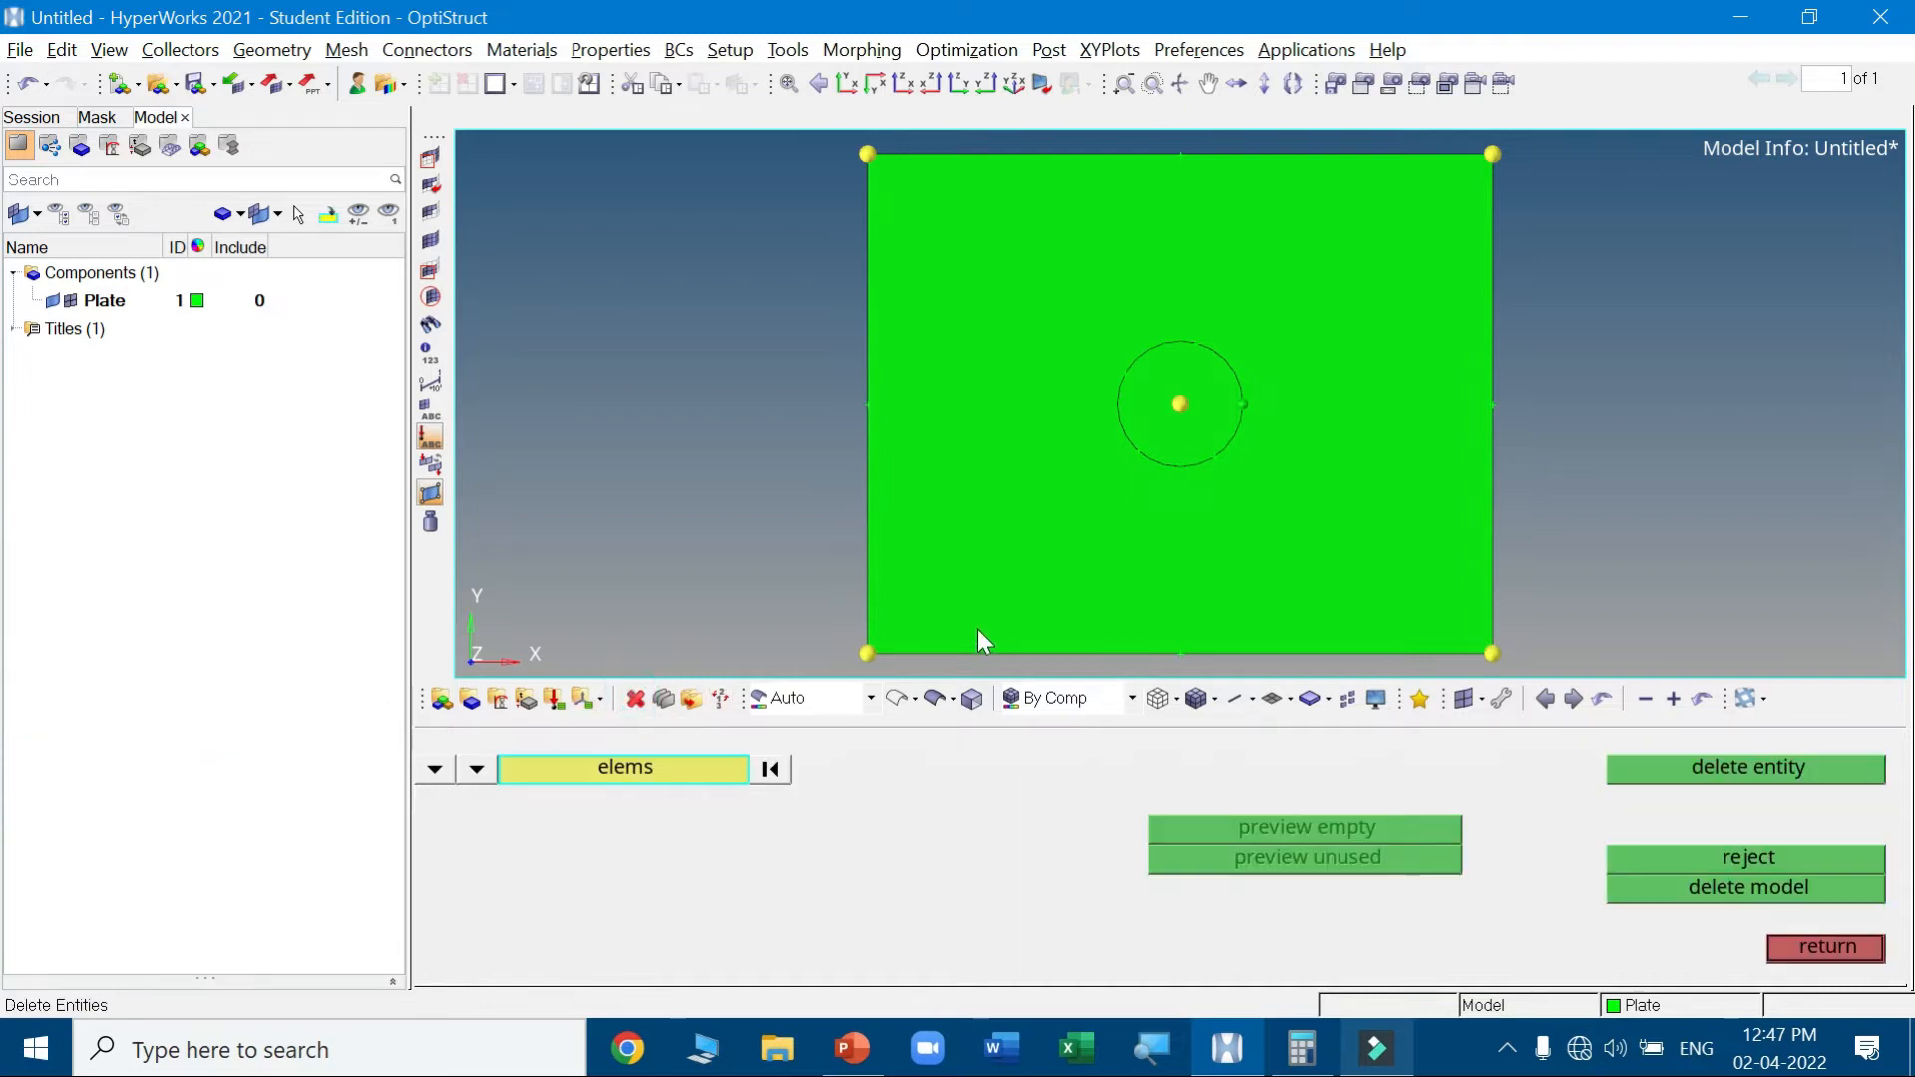
left_click(477, 768)
left_click(435, 766)
left_click(626, 886)
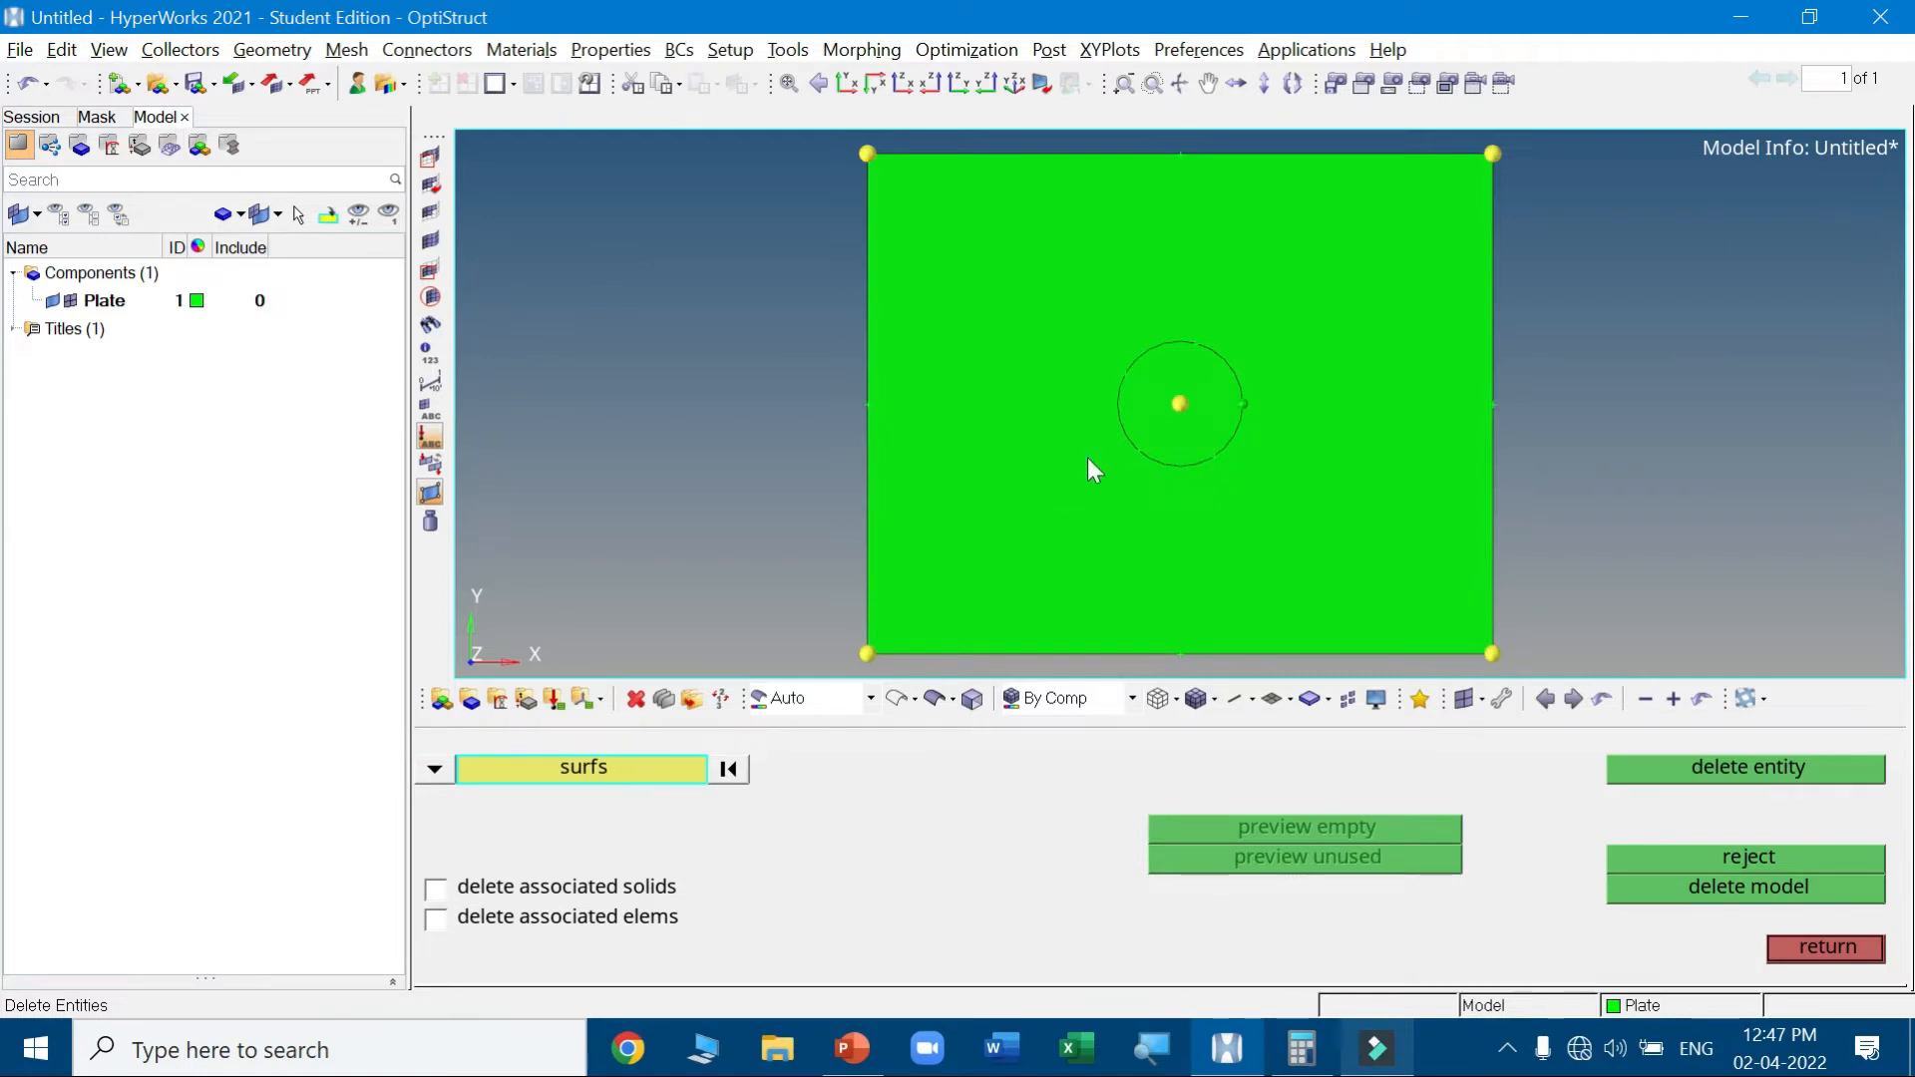
left_click(1172, 427)
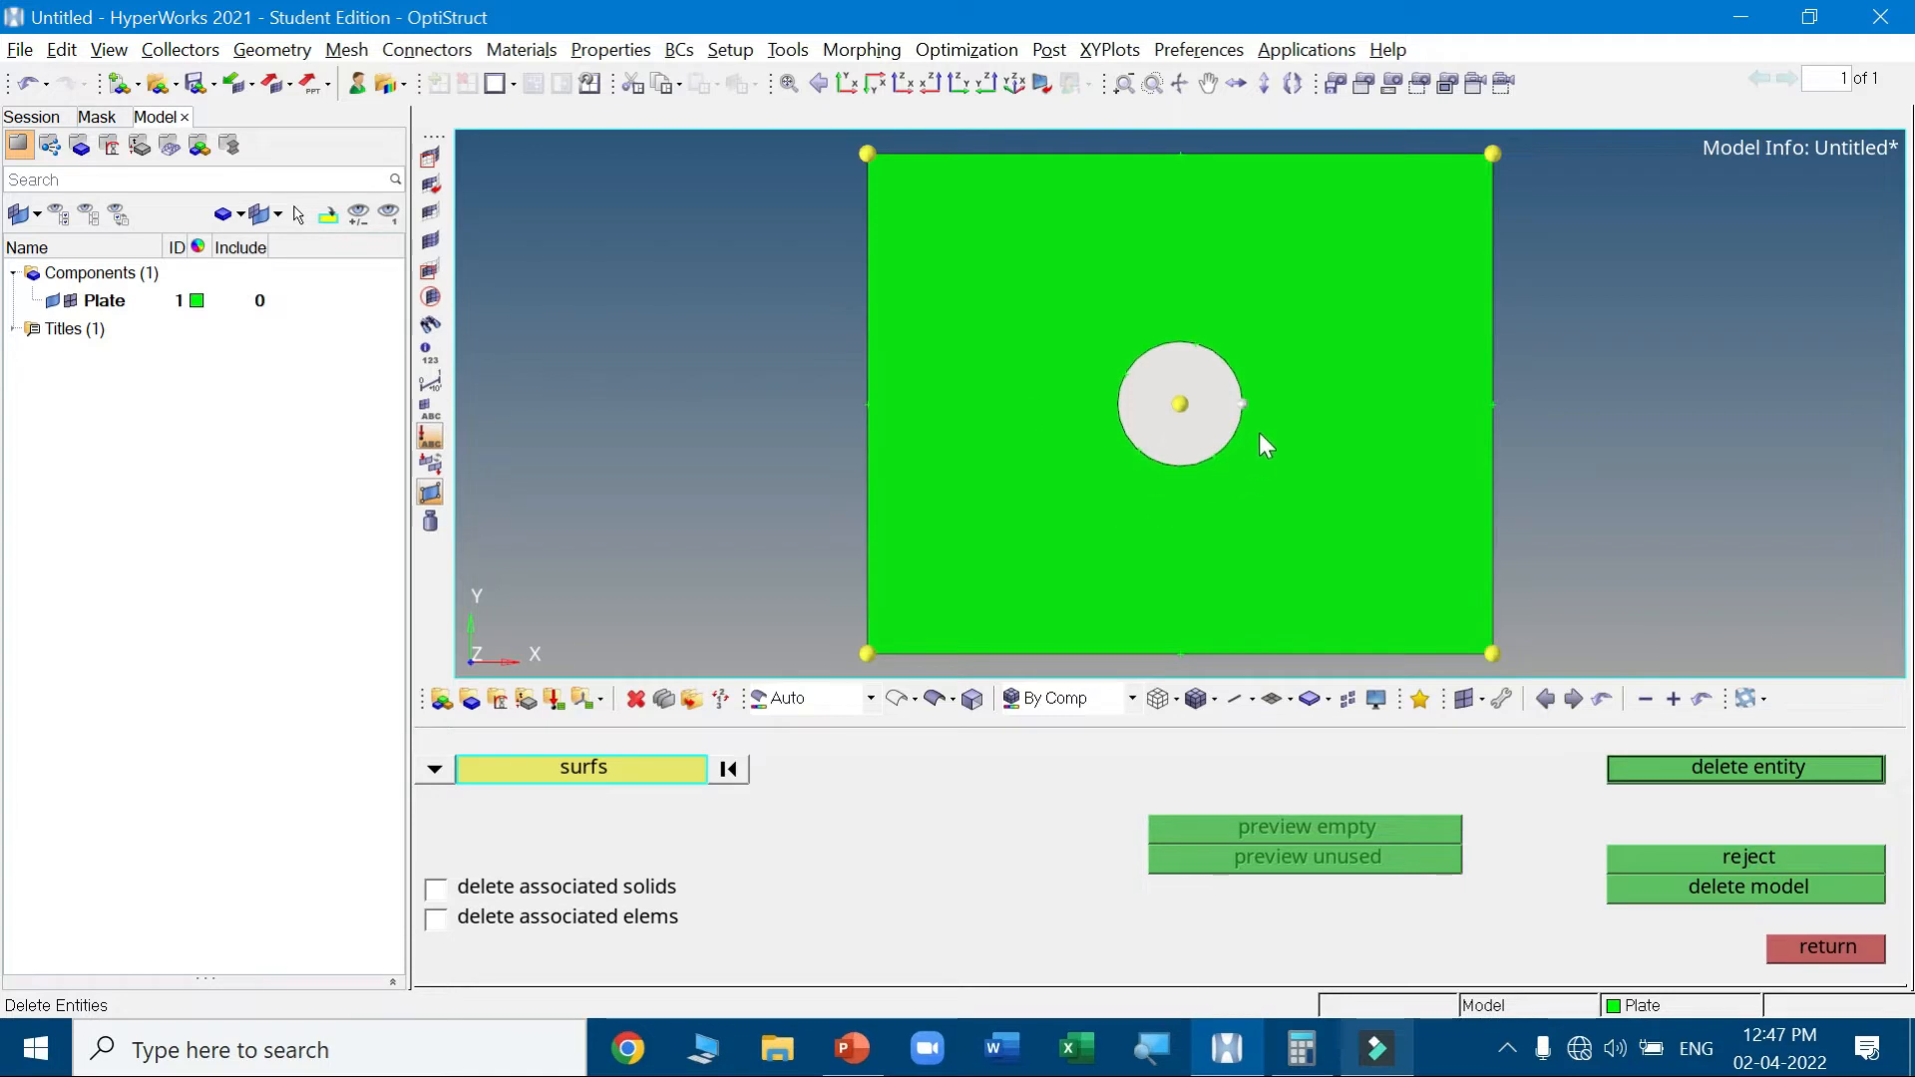
left_click(1772, 776)
left_click(1822, 949)
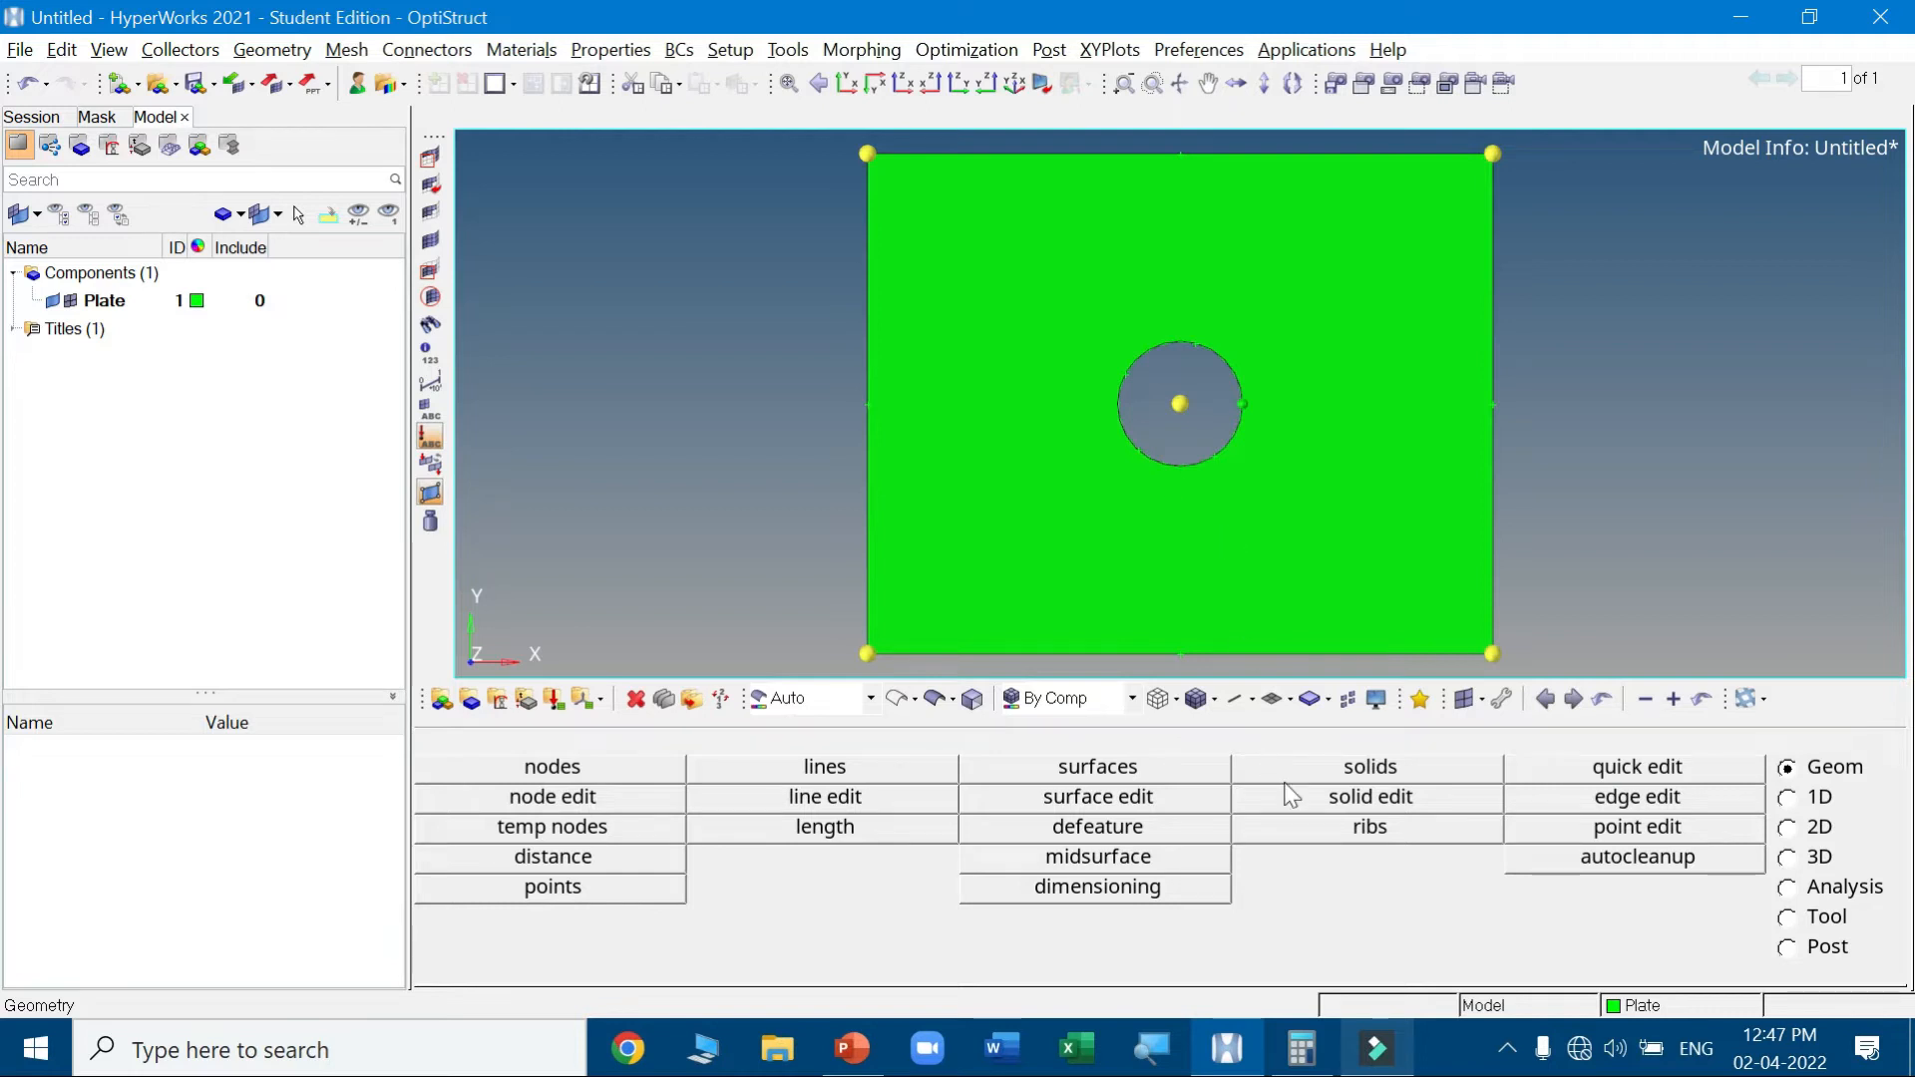
Review the plate's dimensions and loading on the PowerPoint problem slide and return to the model
left_click(851, 1047)
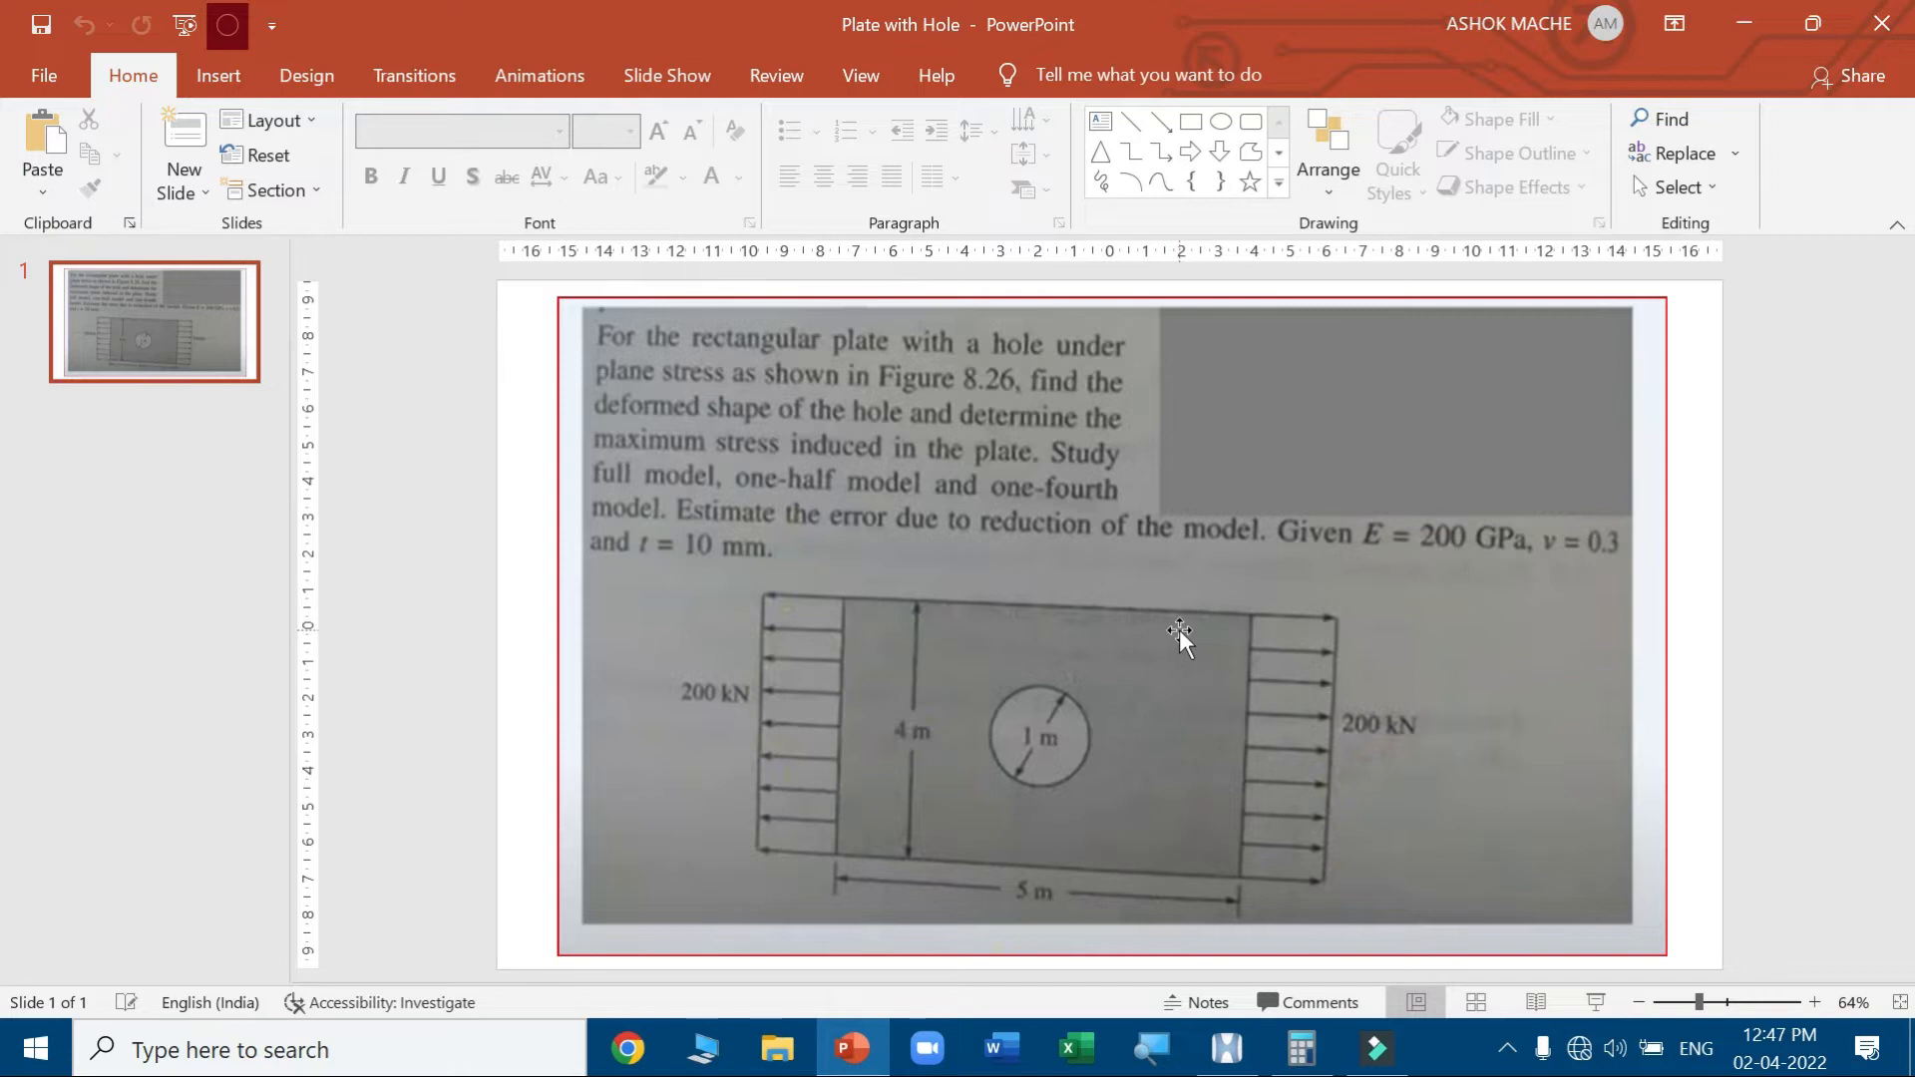
key("alt+Tab")
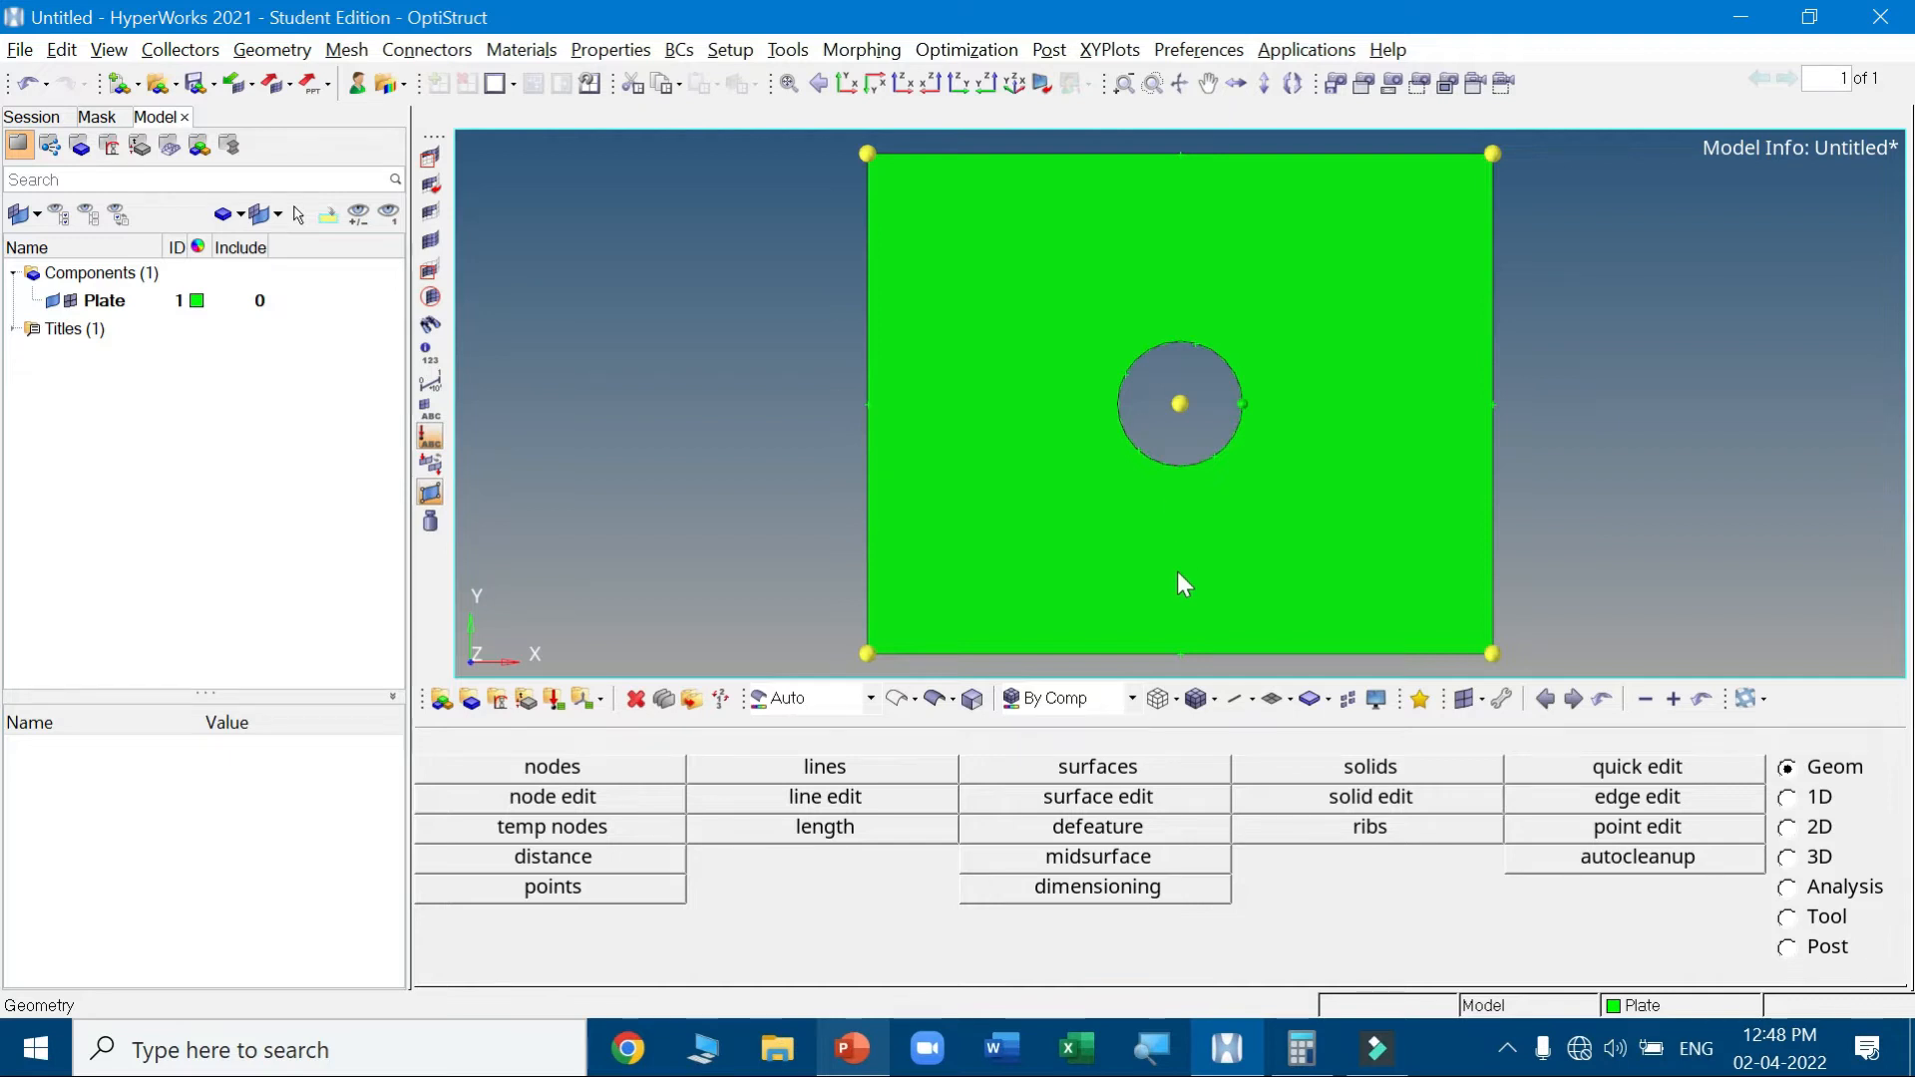
left_click(1614, 766)
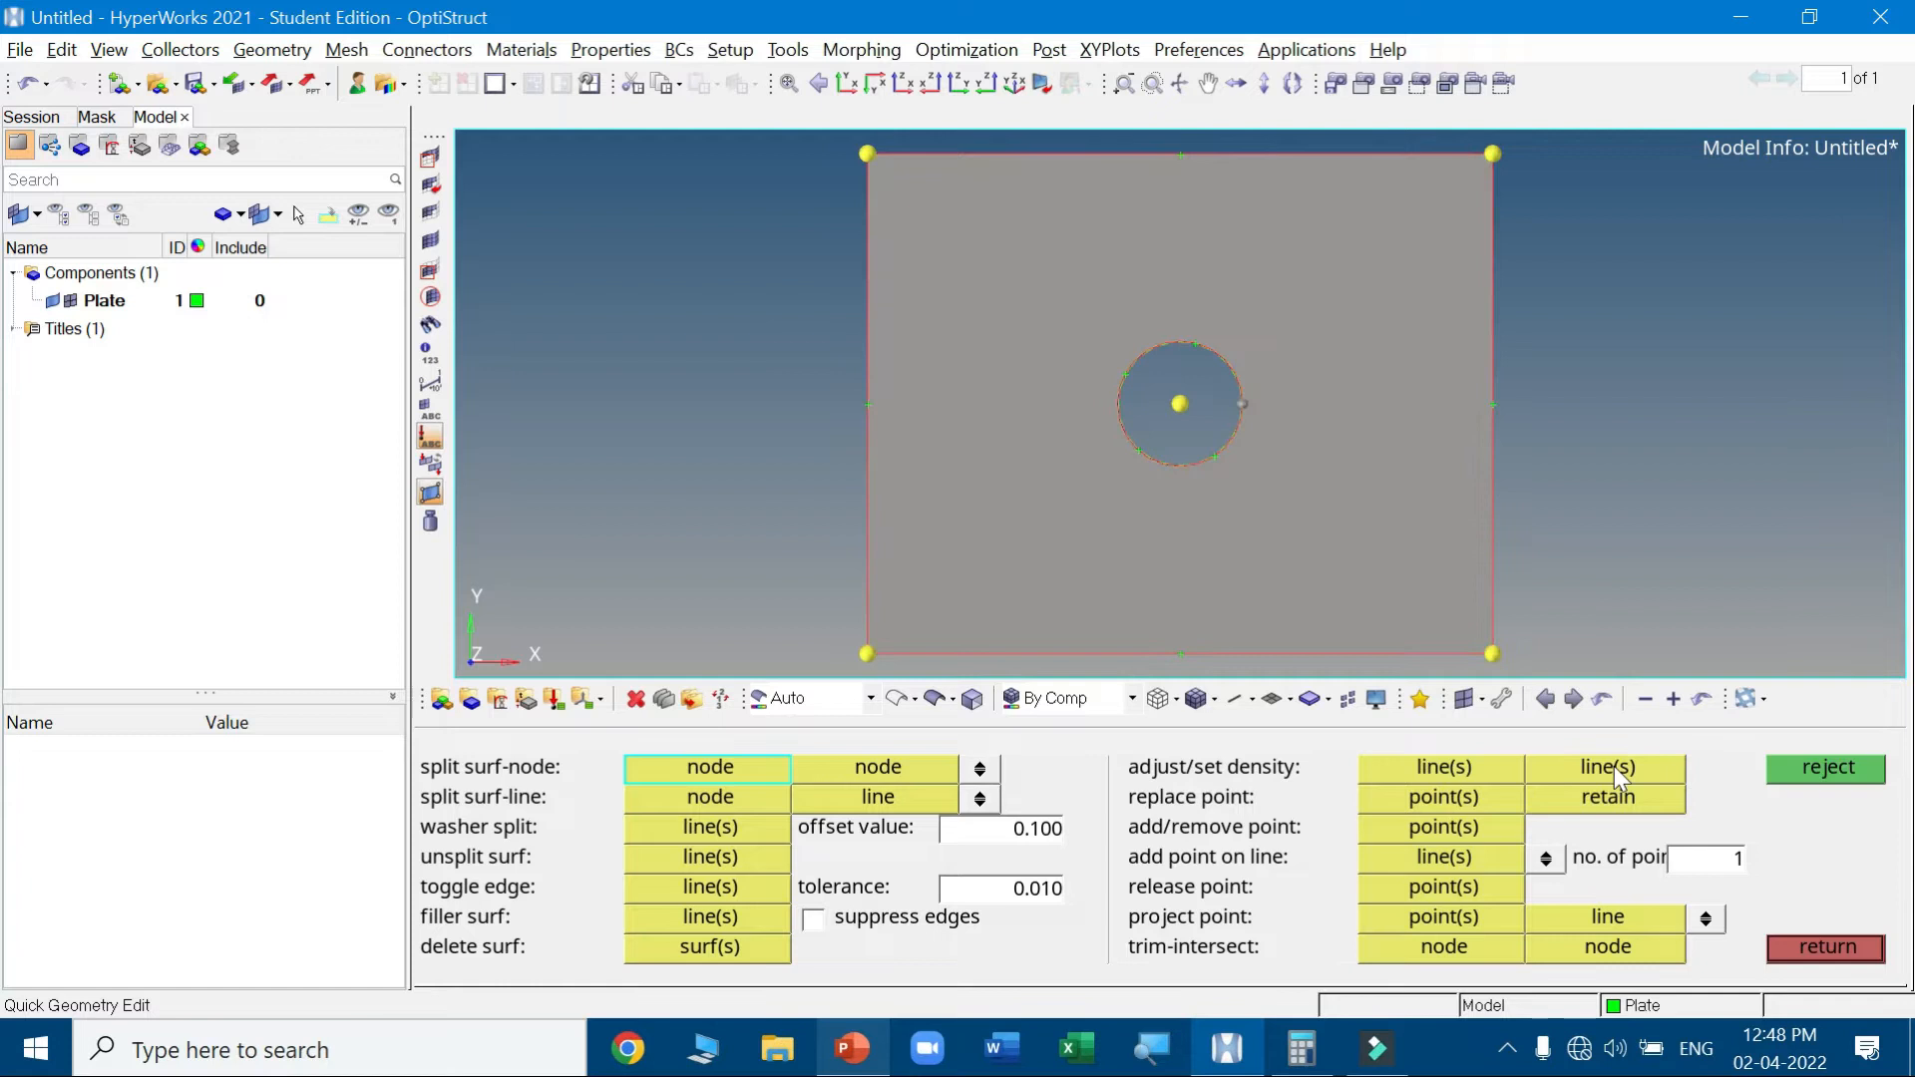
left_click(1808, 944)
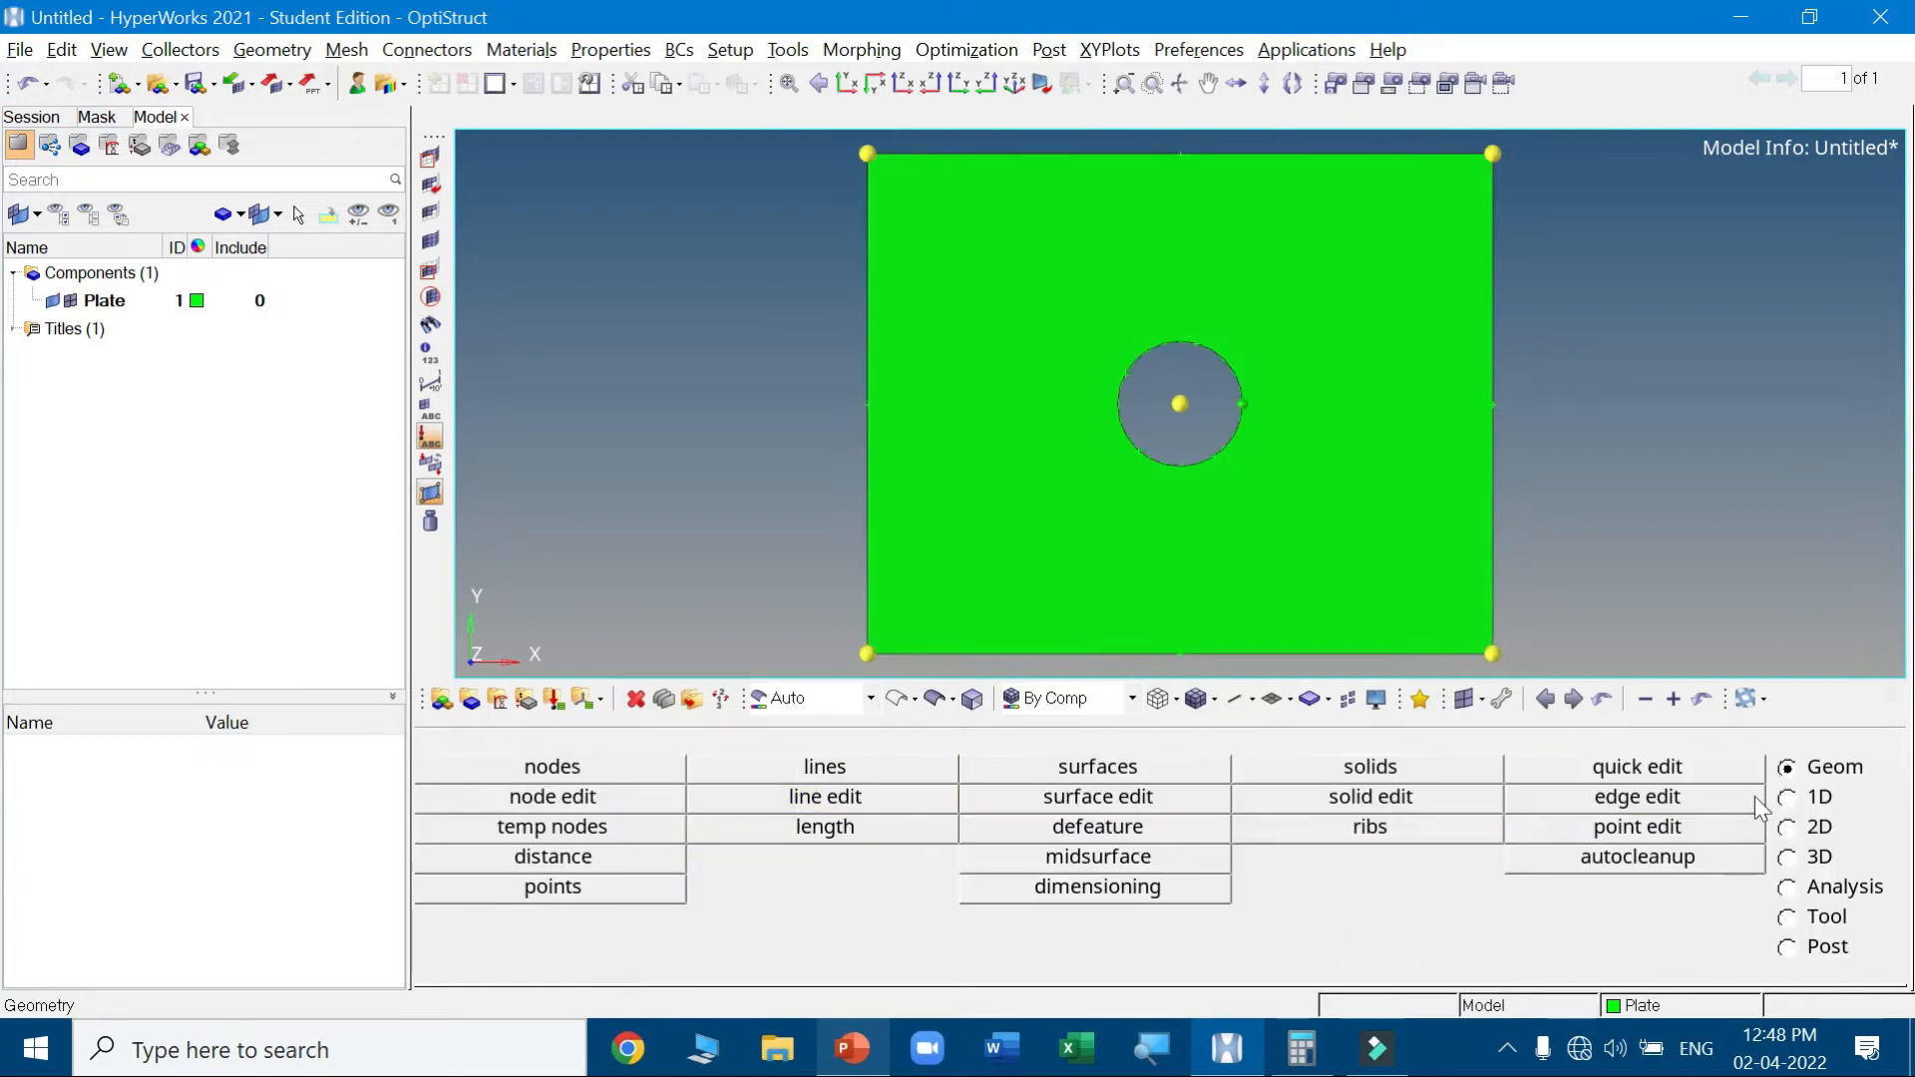
left_click(1638, 768)
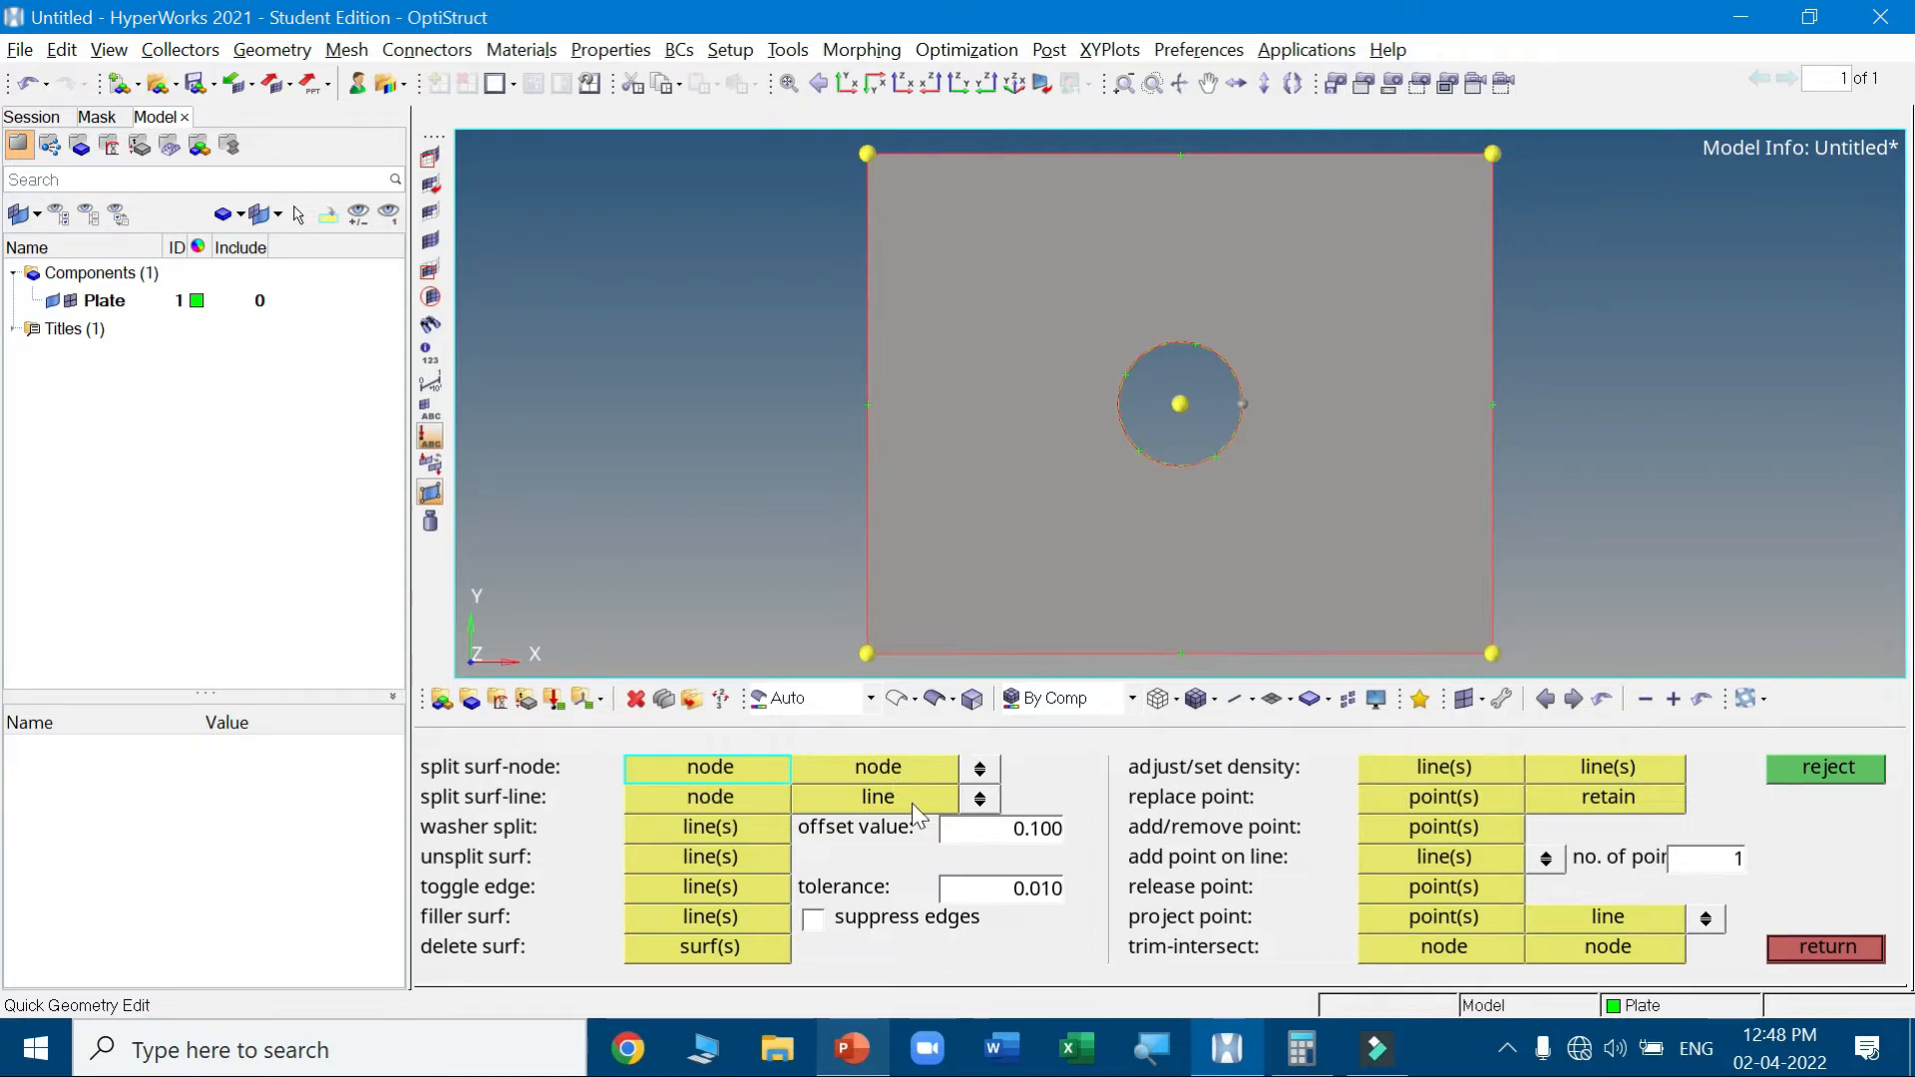
left_click(1811, 945)
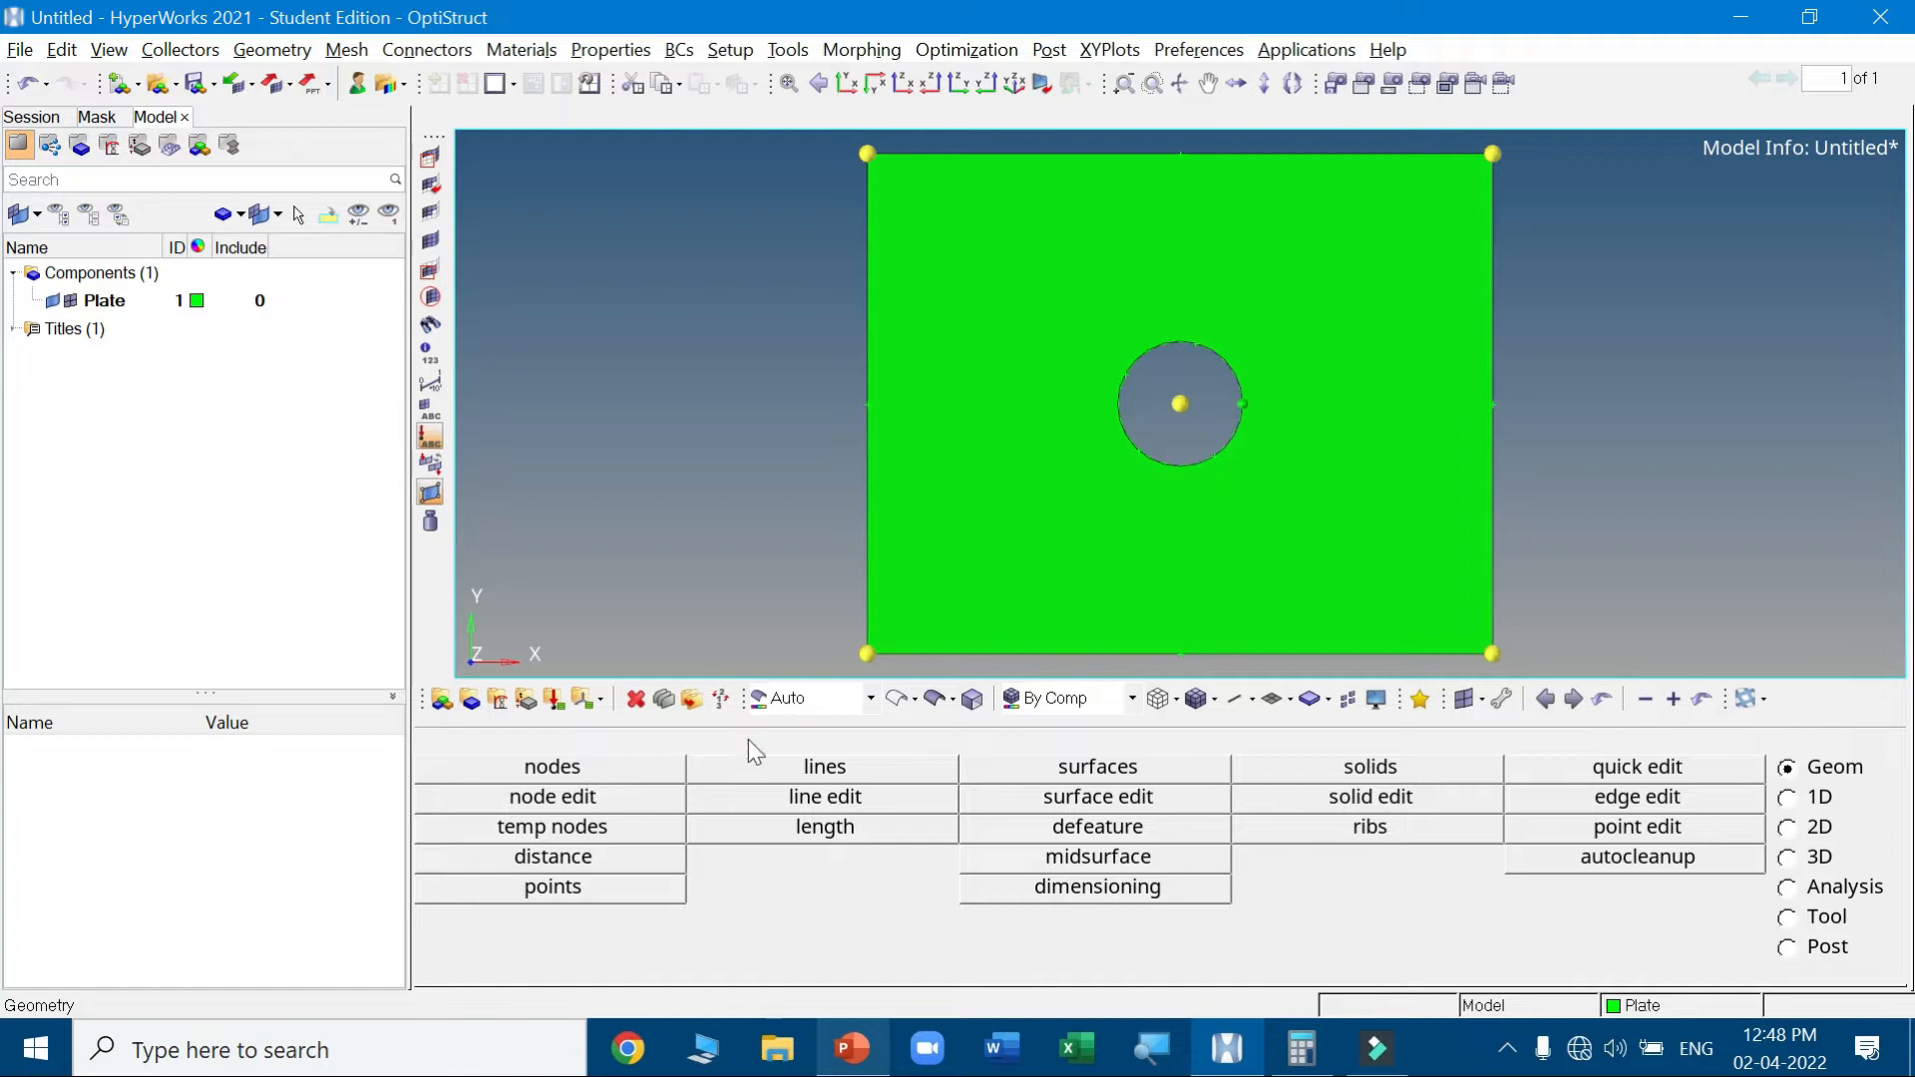
Interpolate one node midway along the plate's left edge and one midway along its bottom edge
left_click(621, 764)
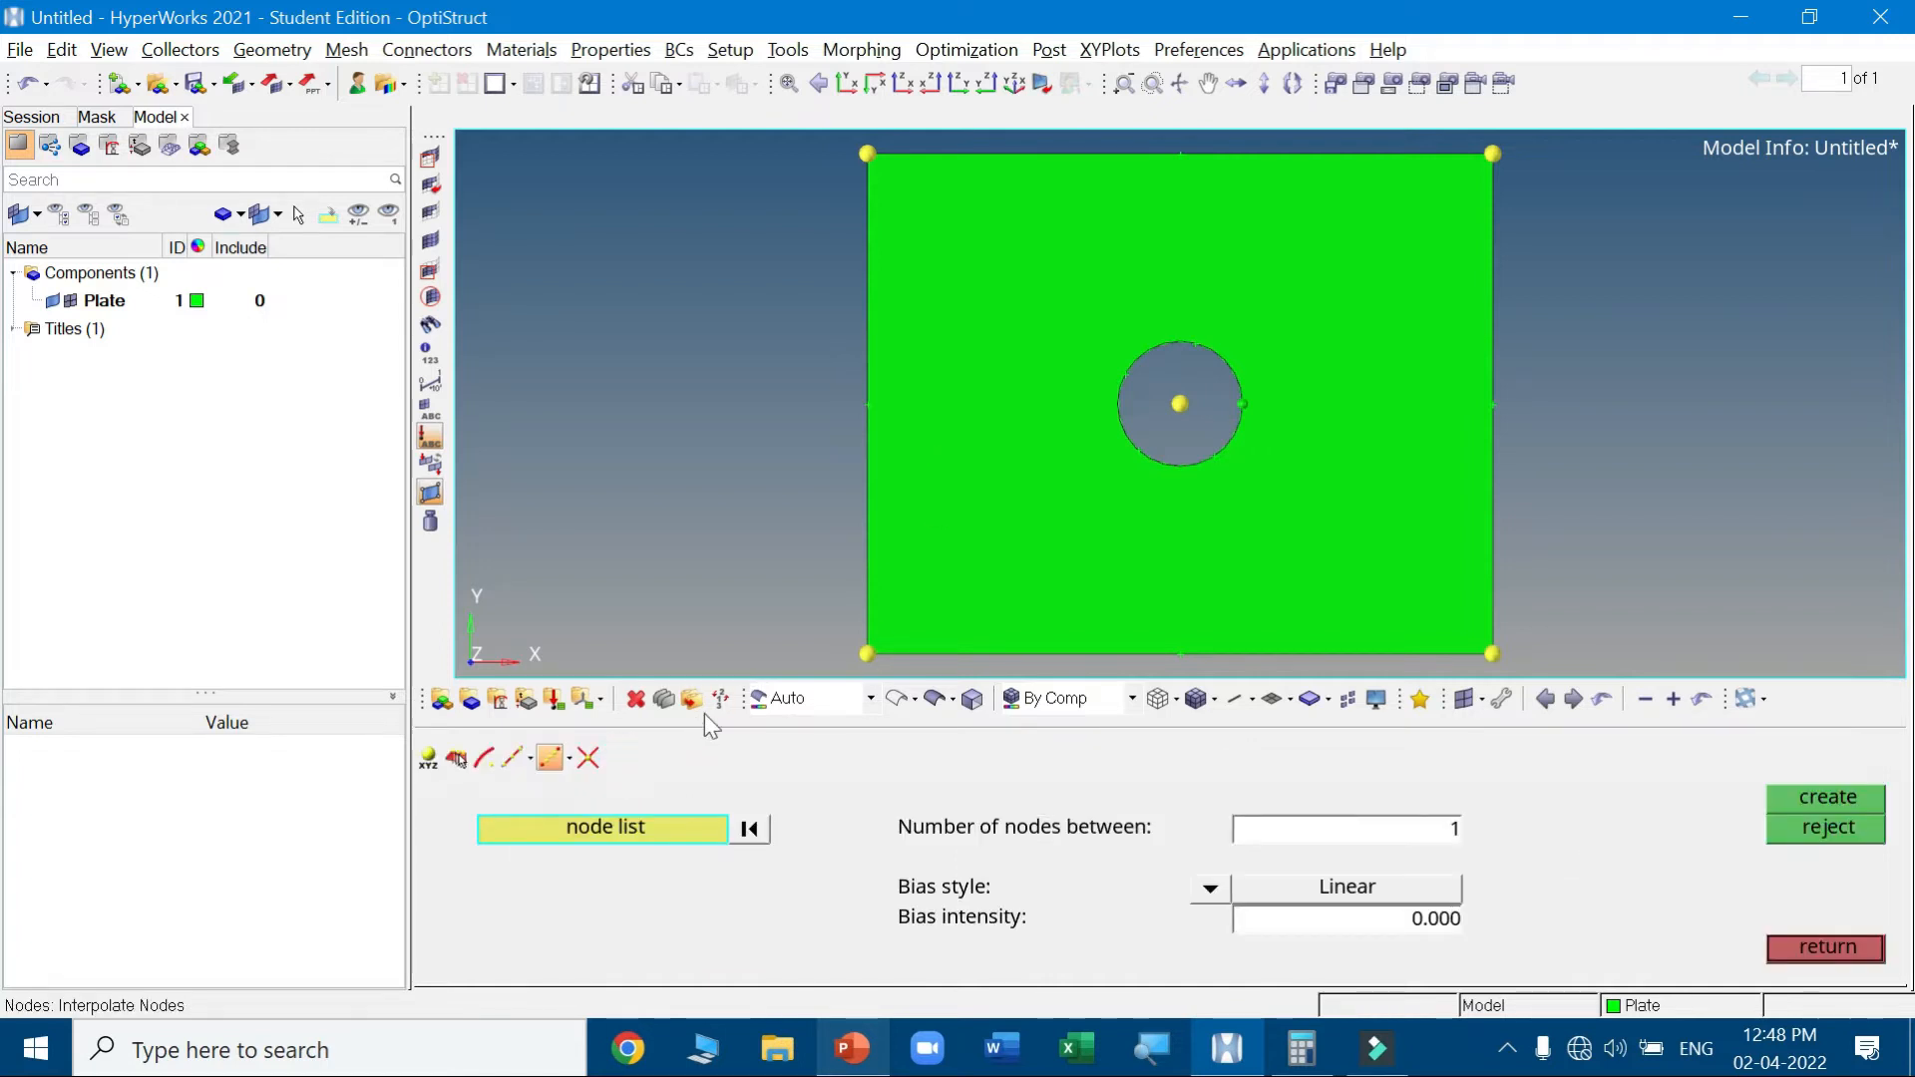
left_click(569, 760)
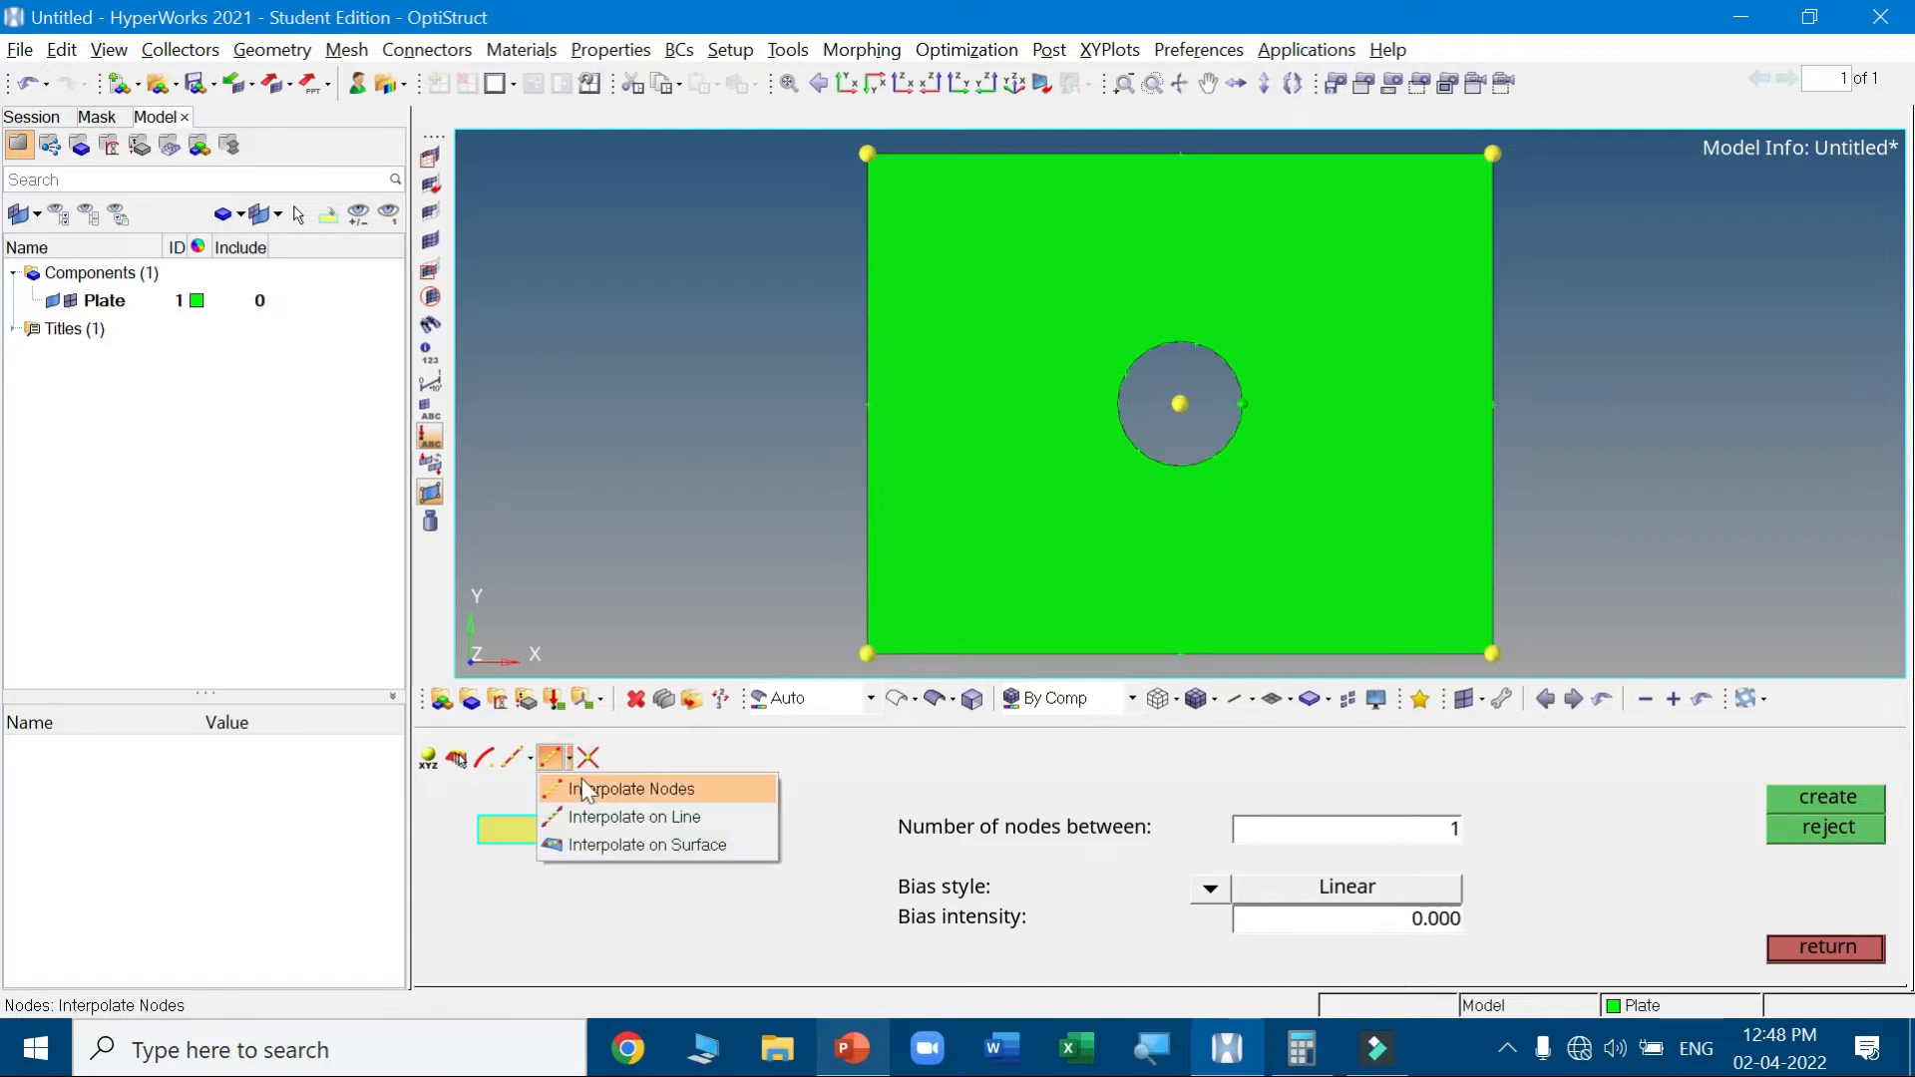
left_click(596, 786)
left_click(867, 655)
left_click(867, 153)
middle_click(778, 421)
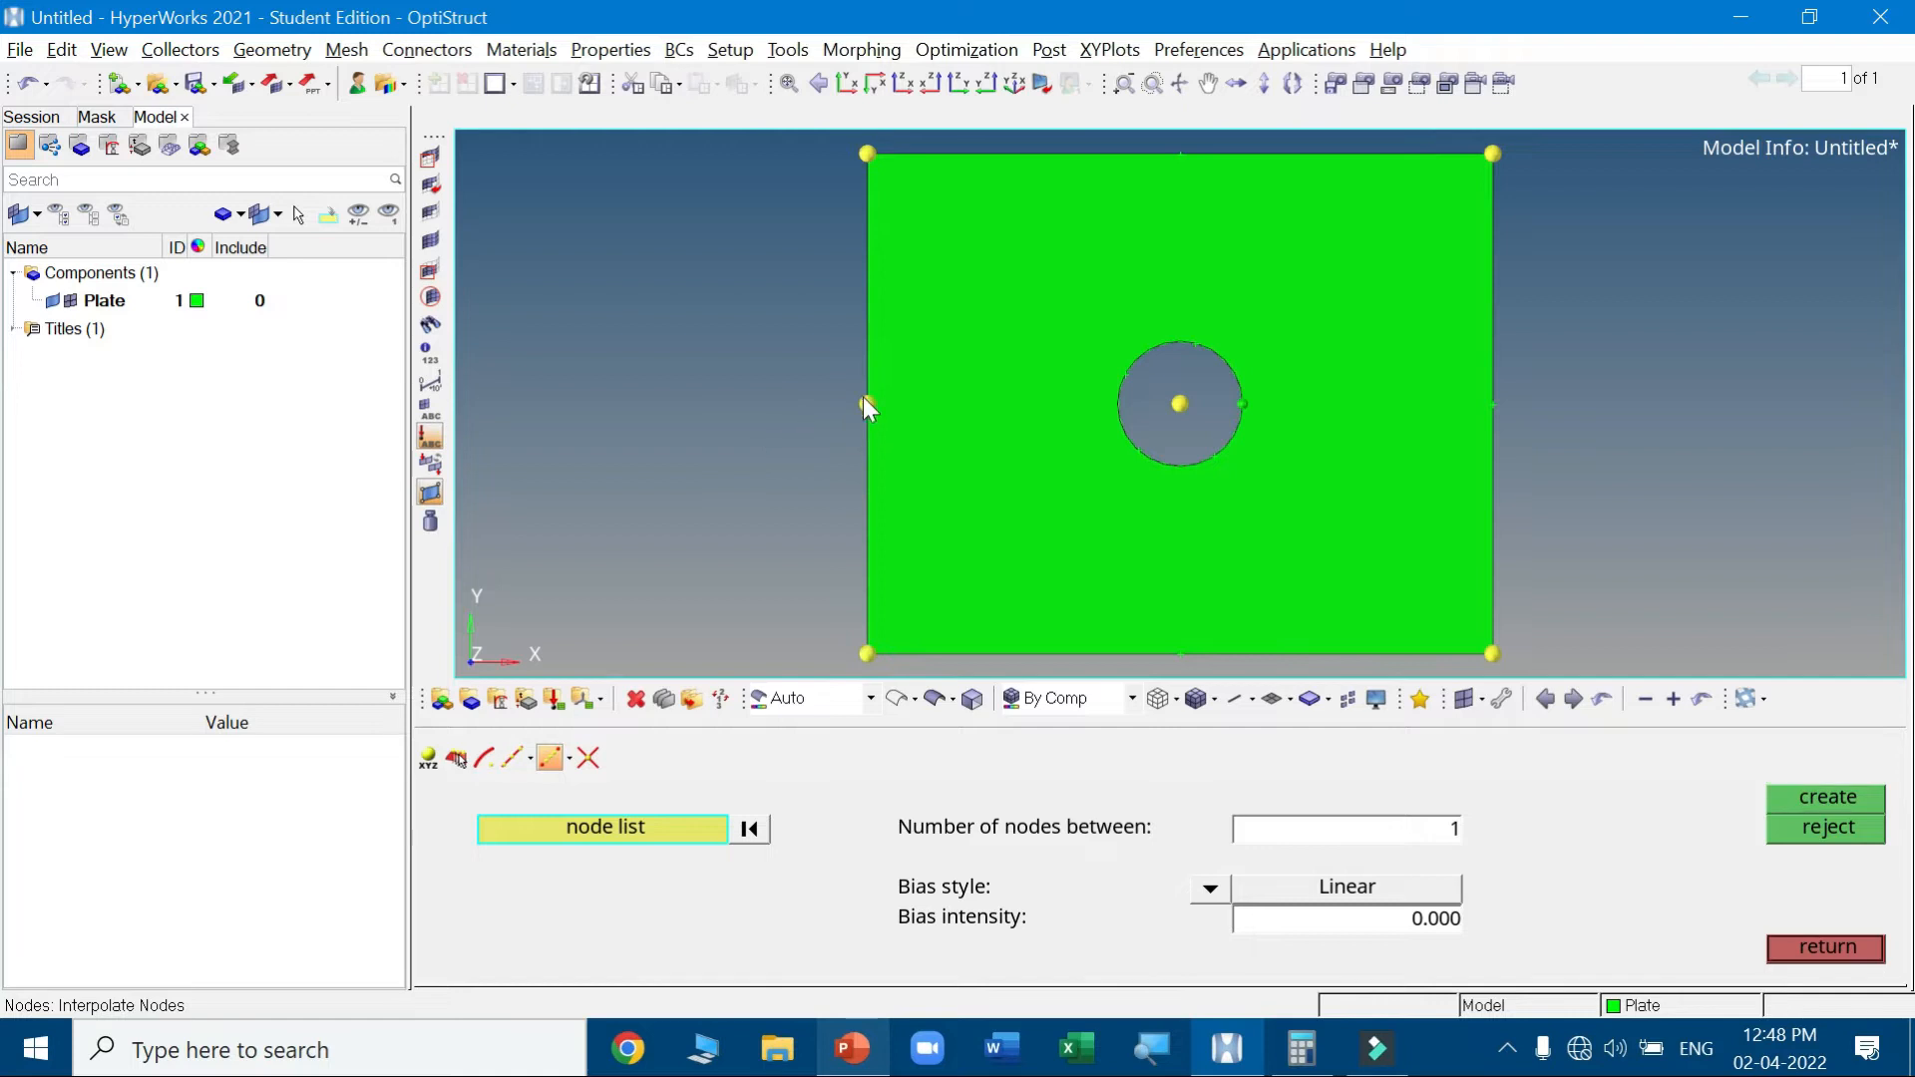
left_click(1493, 654)
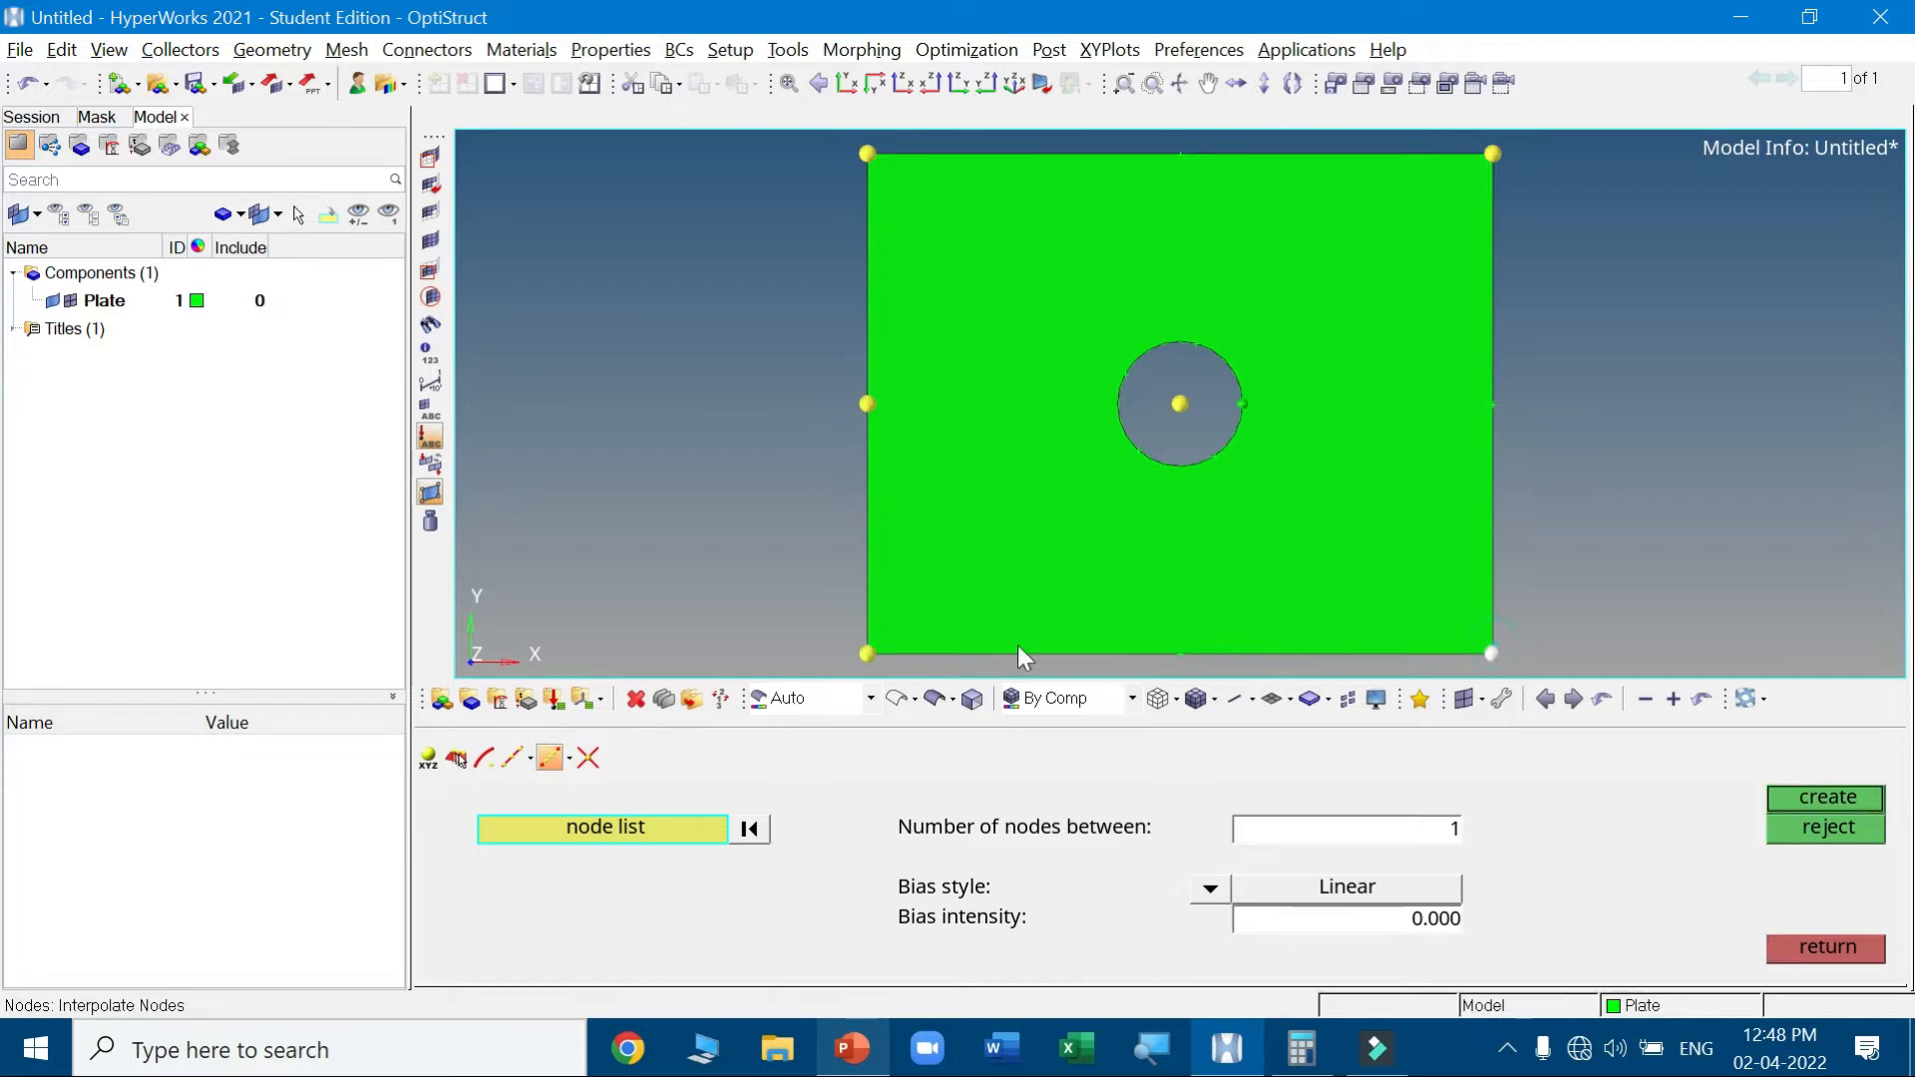
middle_click(794, 566)
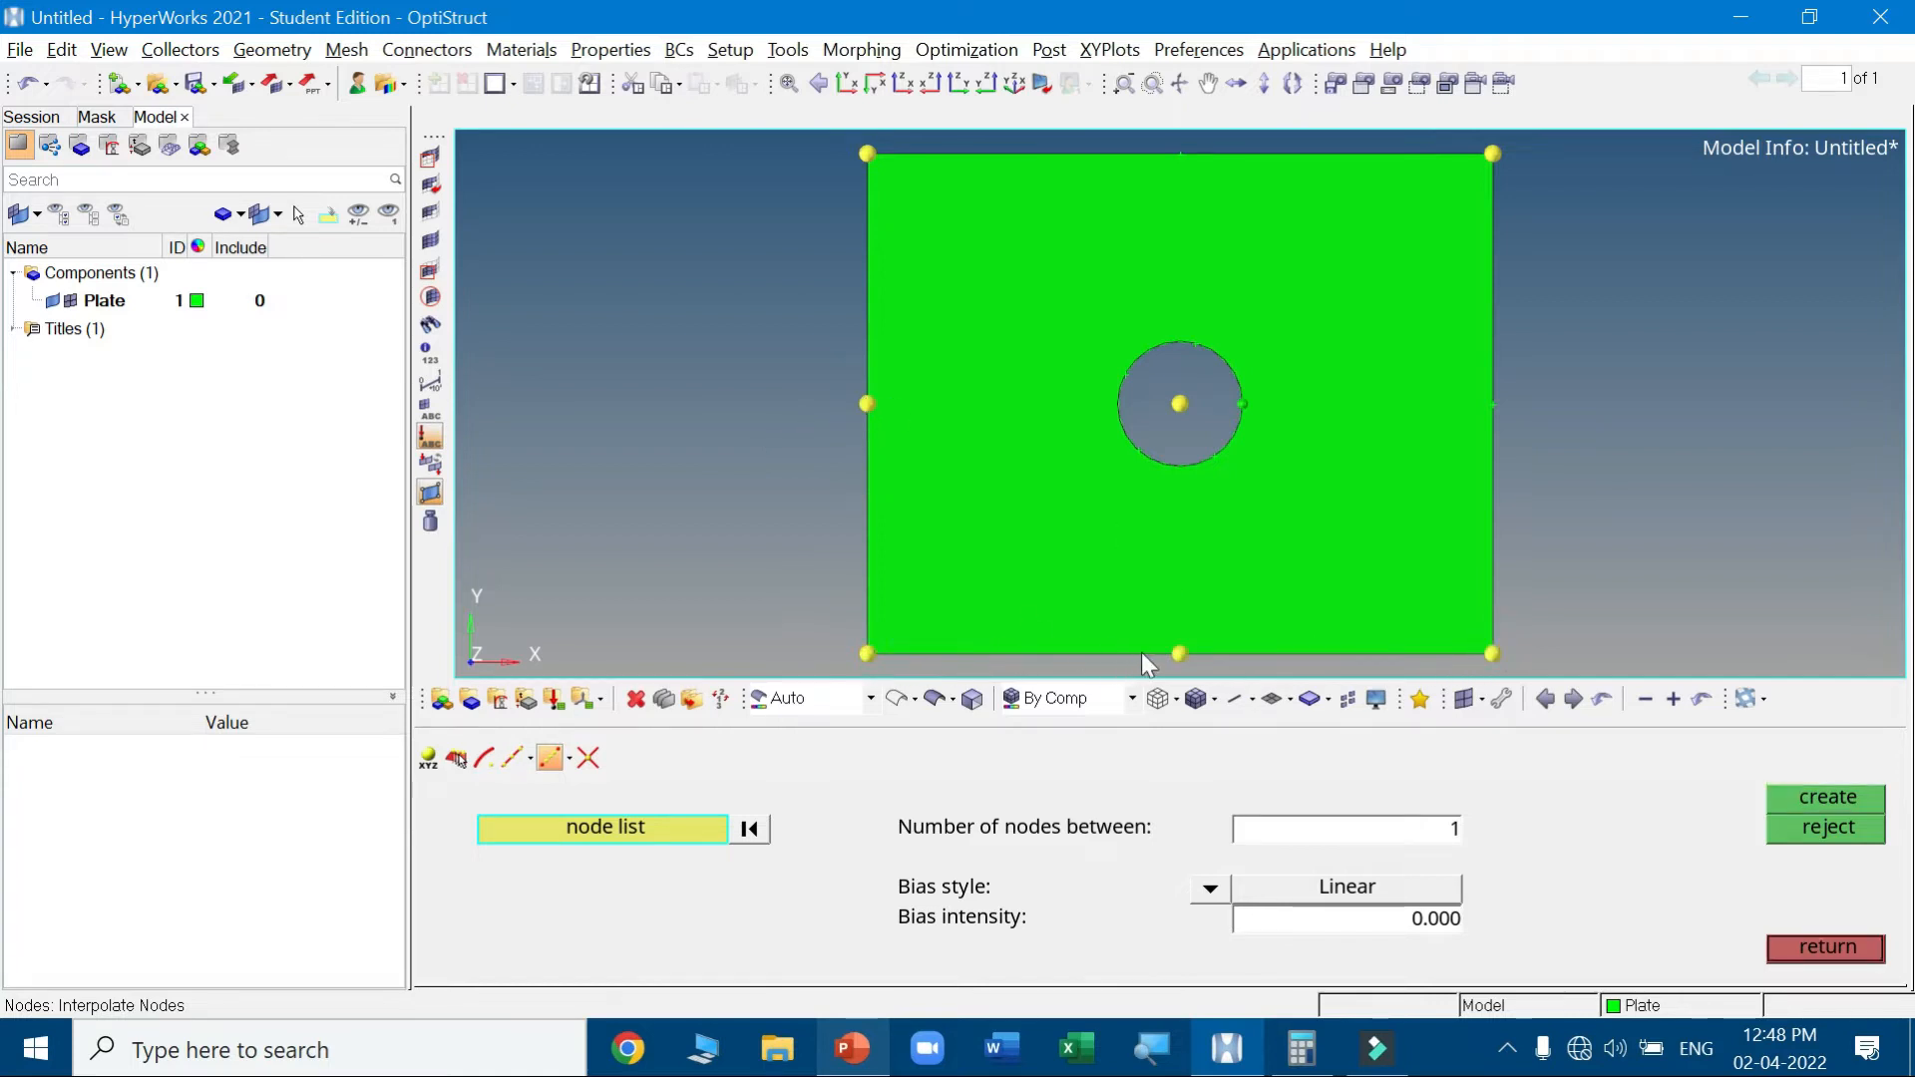
Interpolate one node midway between the hole's centre node and the left-edge midpoint, and one midway between the centre node and the bottom-edge midpoint
left_click(1181, 403)
left_click(868, 403)
middle_click(752, 465)
left_click(1179, 403)
left_click(1180, 653)
middle_click(1251, 604)
Interpolate nodes midway along the lower-left quadrant's bottom and left sides and at its centre, and leave the nodes tool
left_click(1178, 655)
middle_click(921, 636)
left_click(864, 650)
left_click(870, 403)
middle_click(917, 479)
left_click(1023, 655)
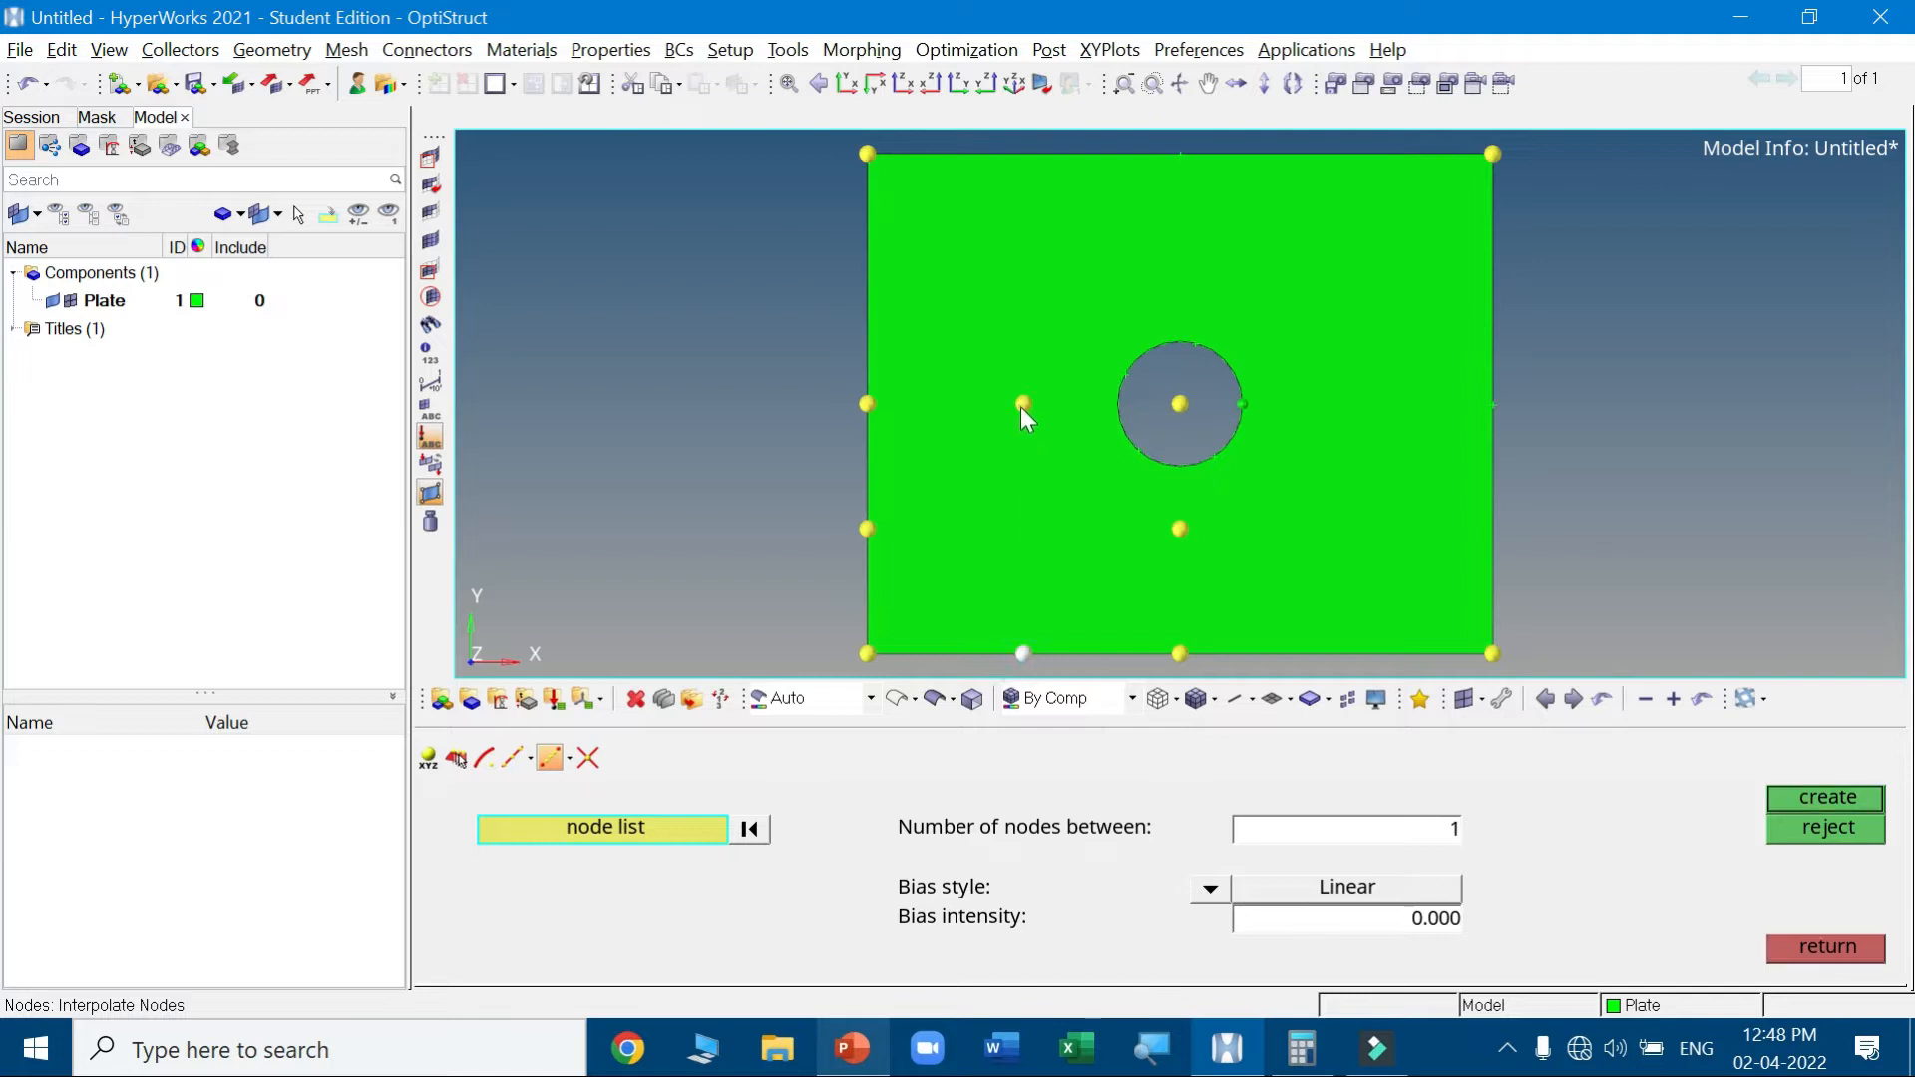
middle_click(1047, 475)
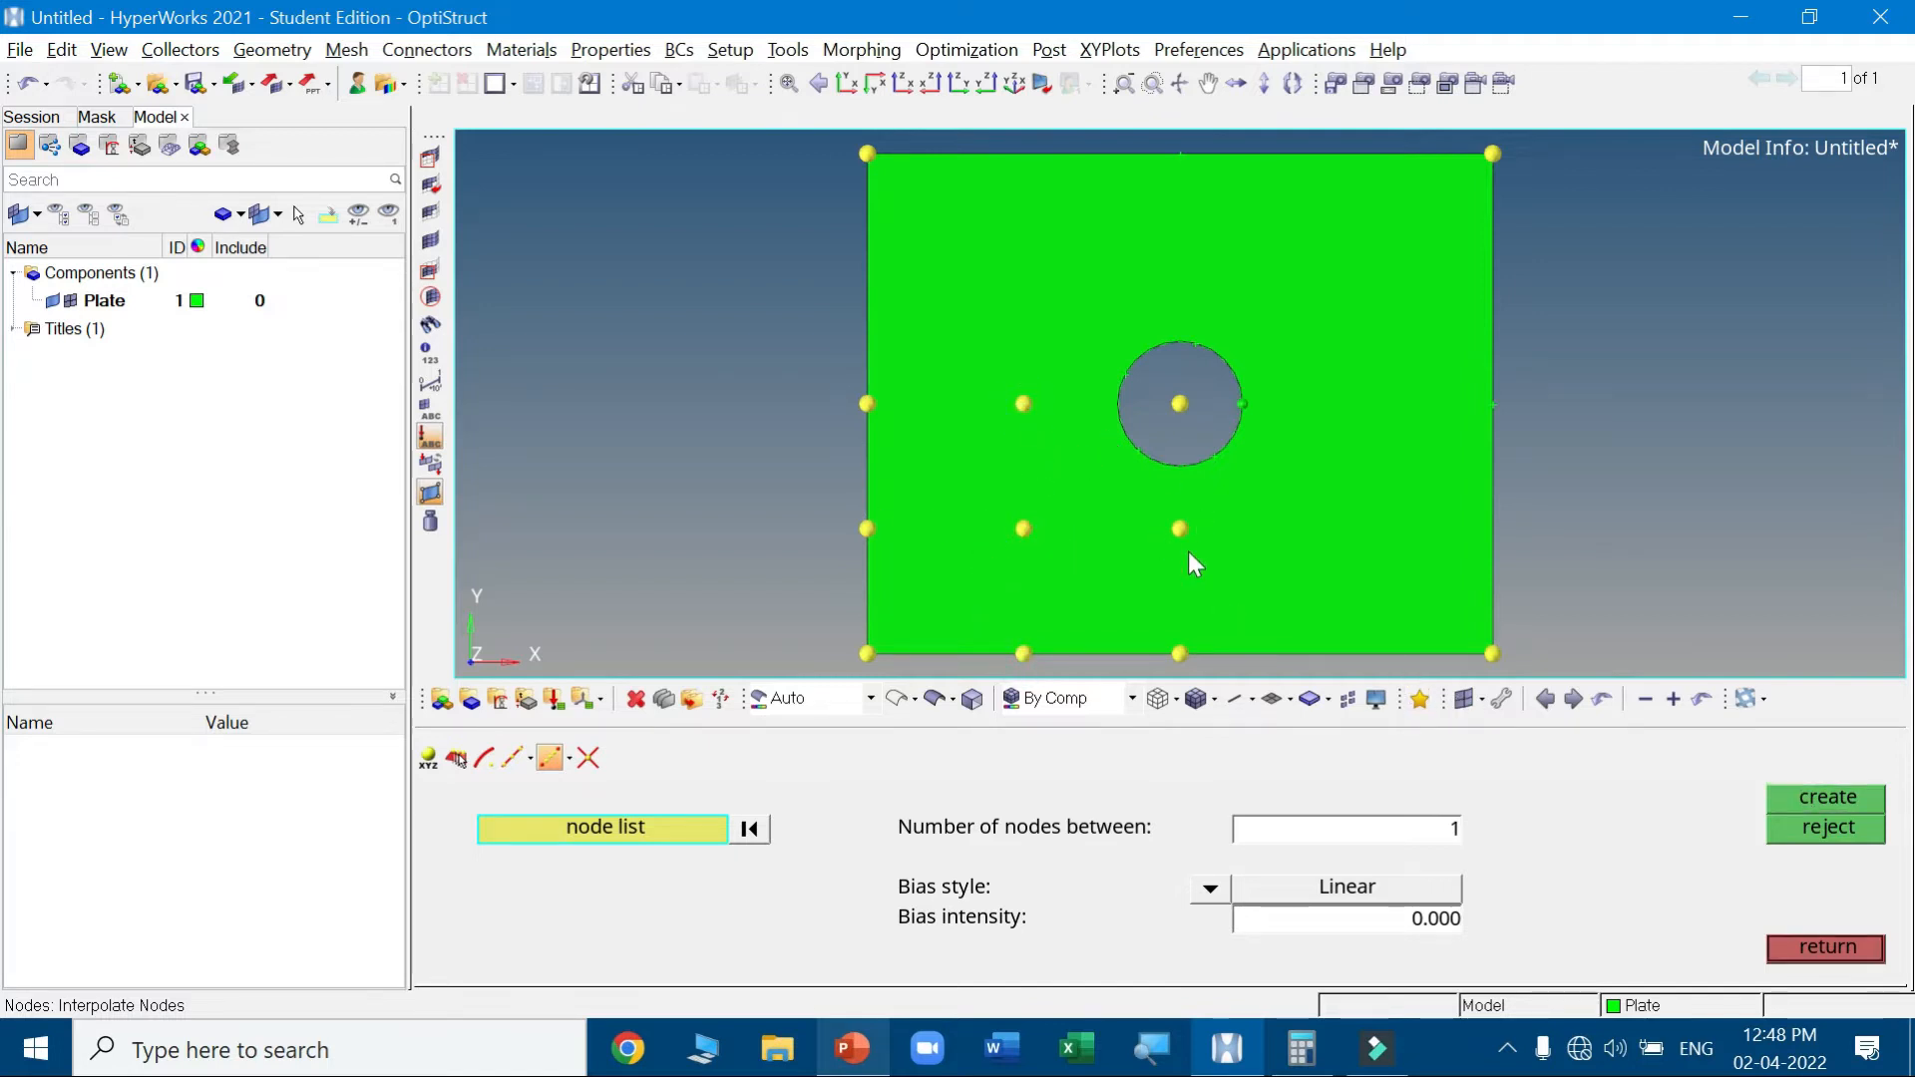
left_click(1828, 948)
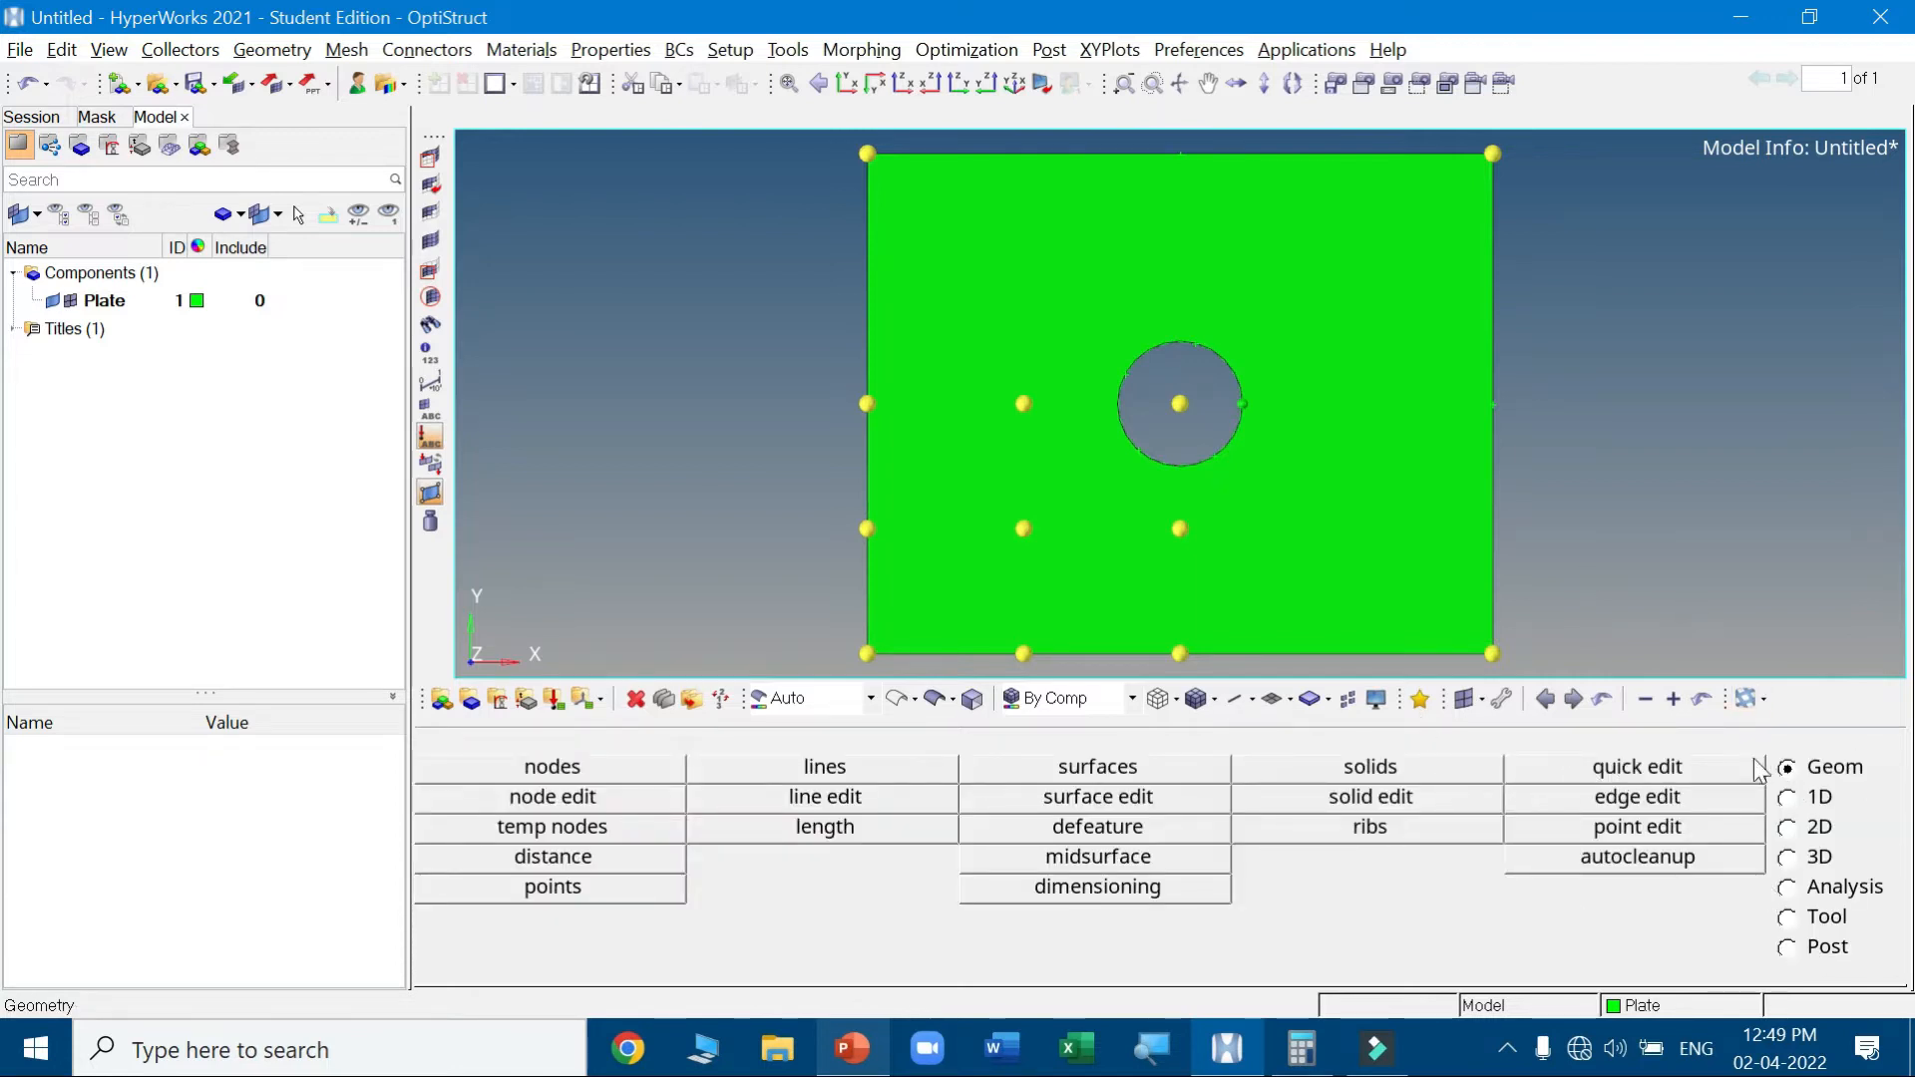
Split the surface between nodes along the left half of the quadrant's upper side, and from its centre node to the left and bottom edges
left_click(1681, 770)
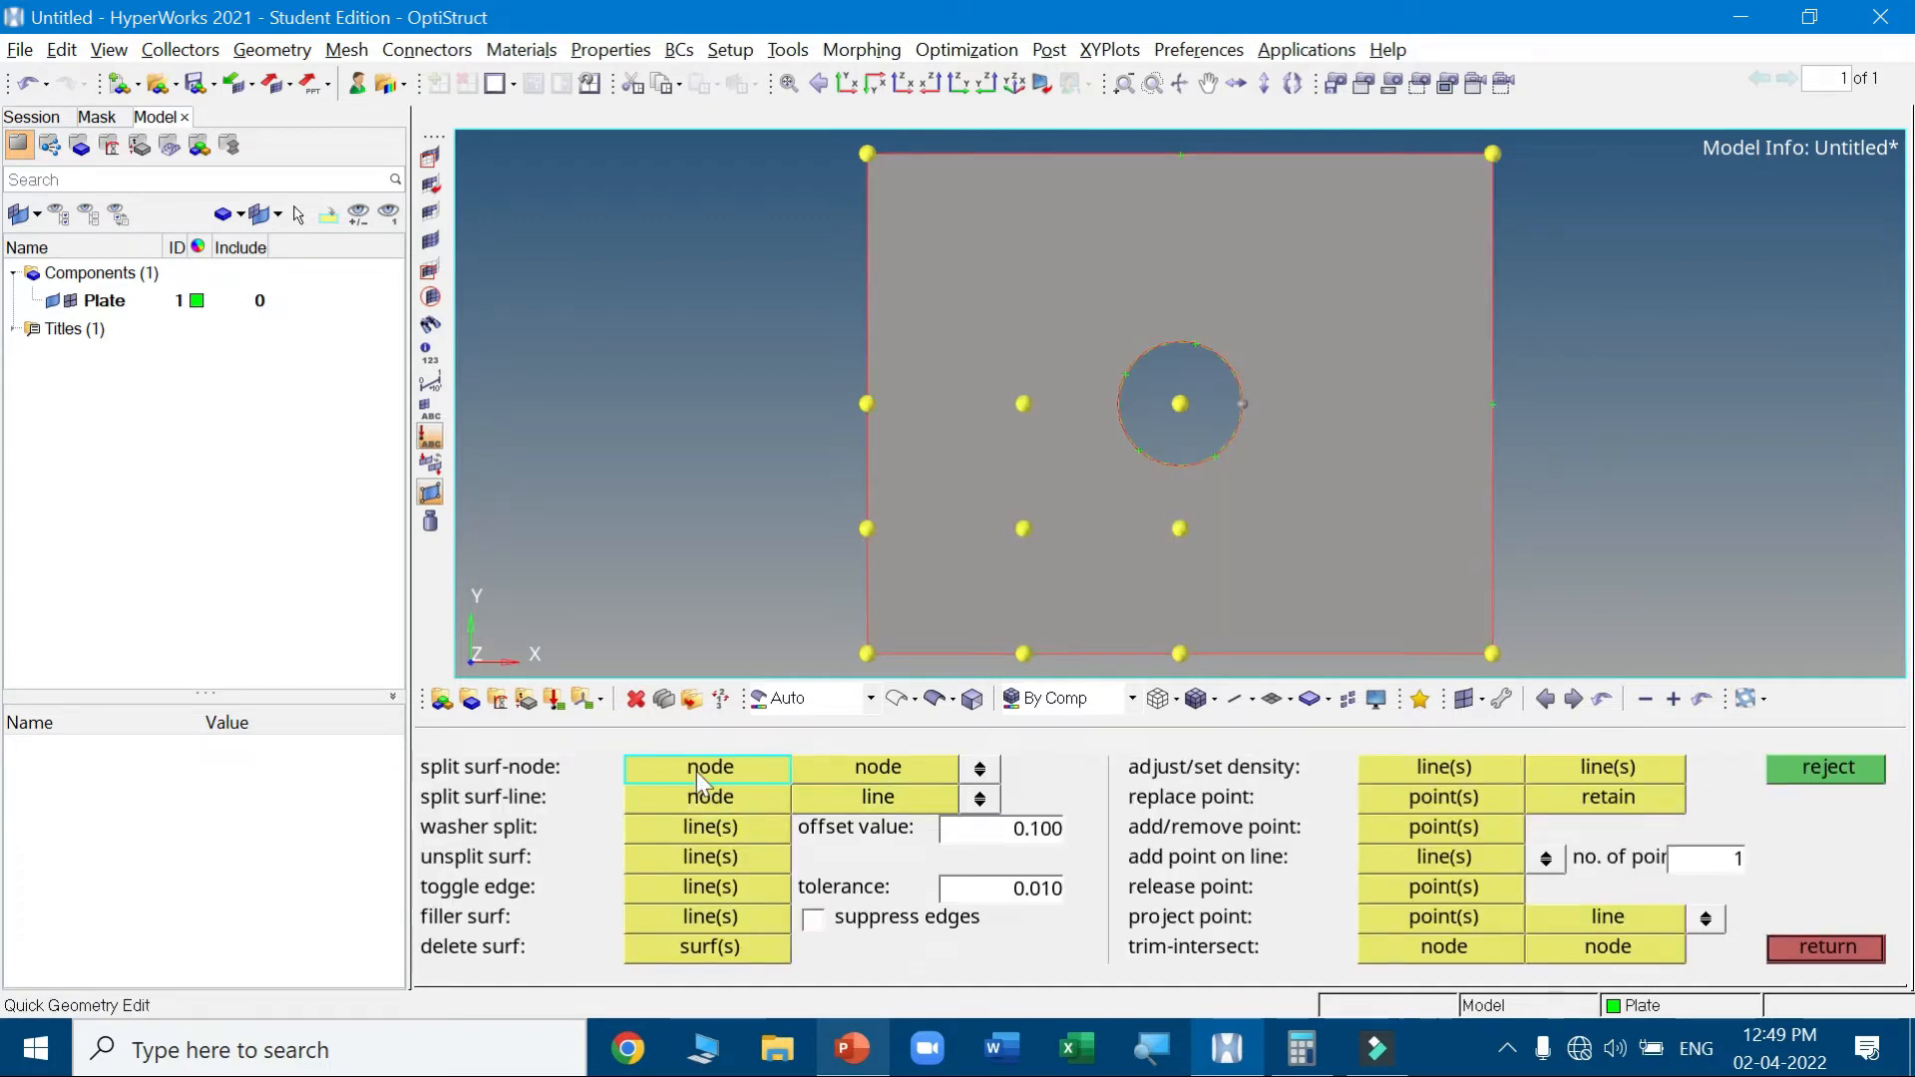
left_click(877, 411)
left_click(1021, 407)
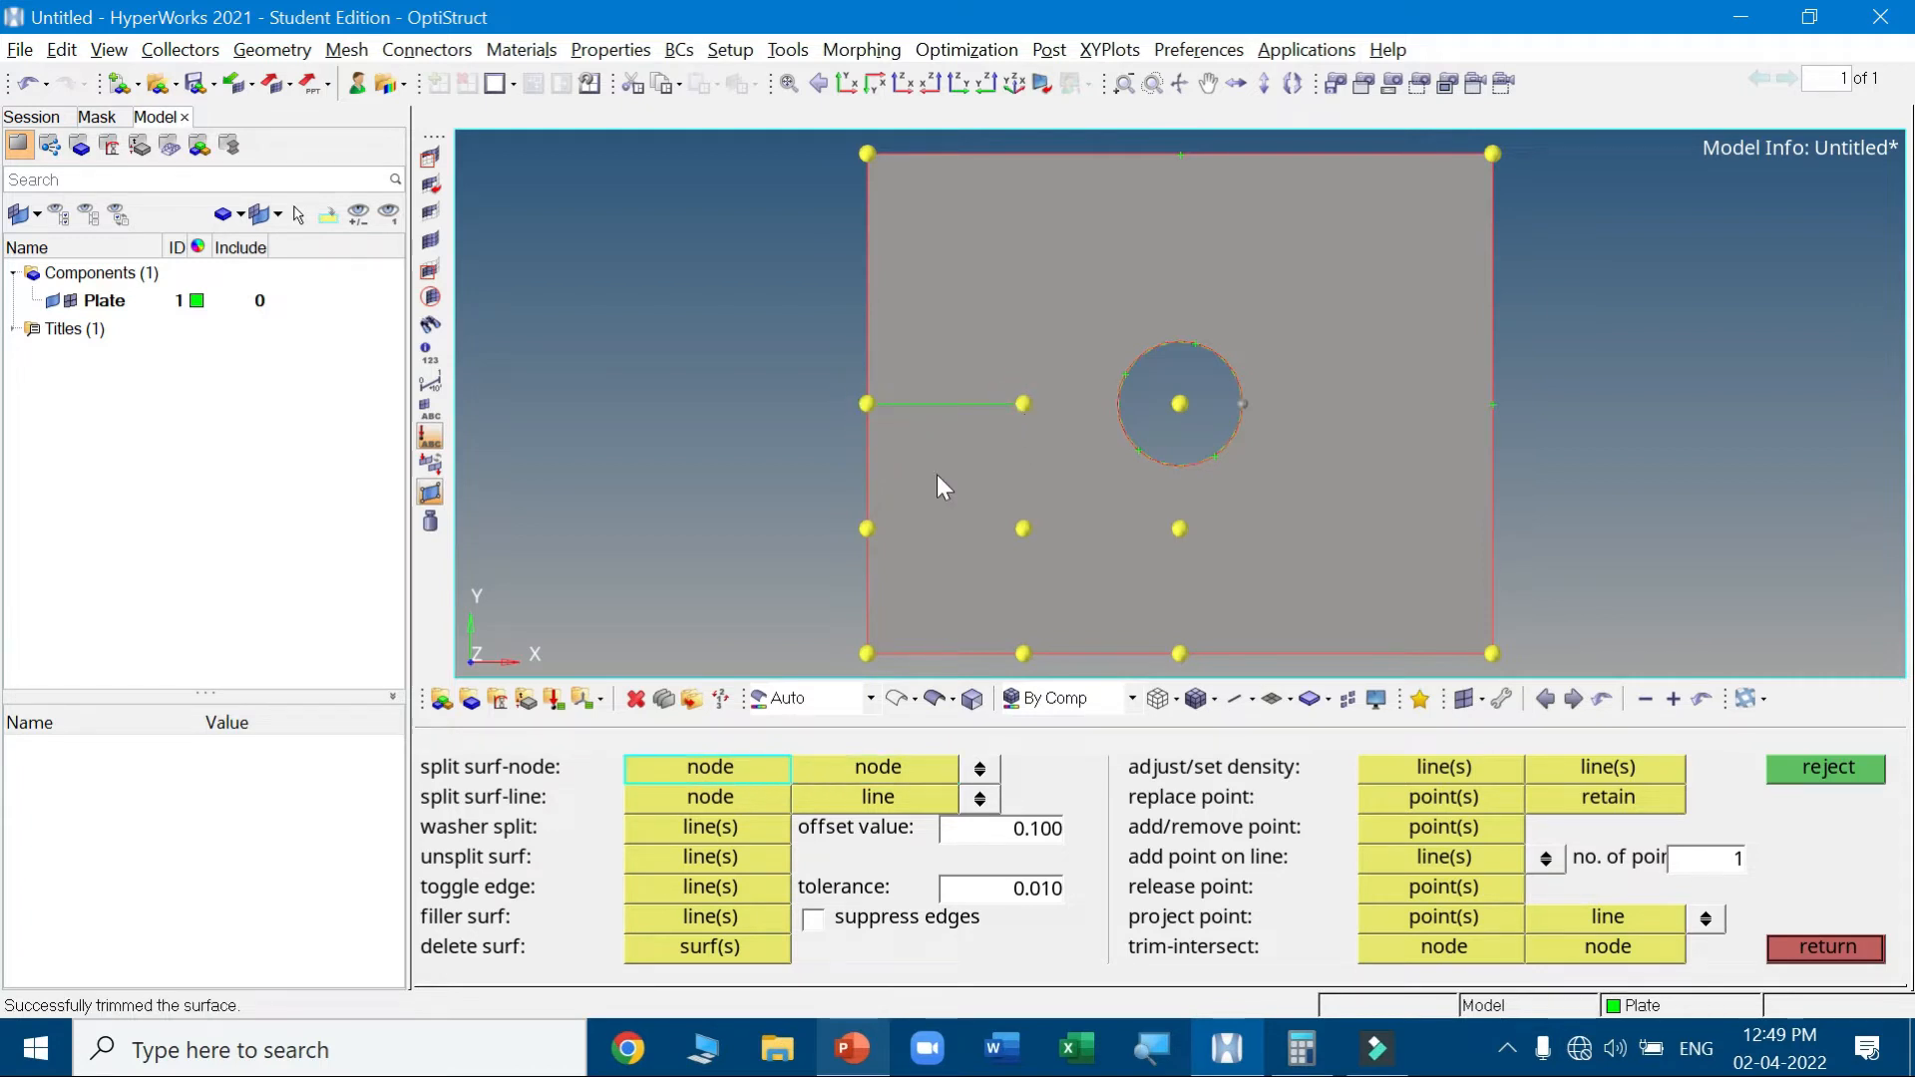
left_click(870, 533)
left_click(1019, 528)
left_click(1019, 531)
left_click(1023, 655)
Undo the misaligned split and split between nodes from the quadrant's centre to its right and upper sides, and down the lower right side
left_click(1181, 525)
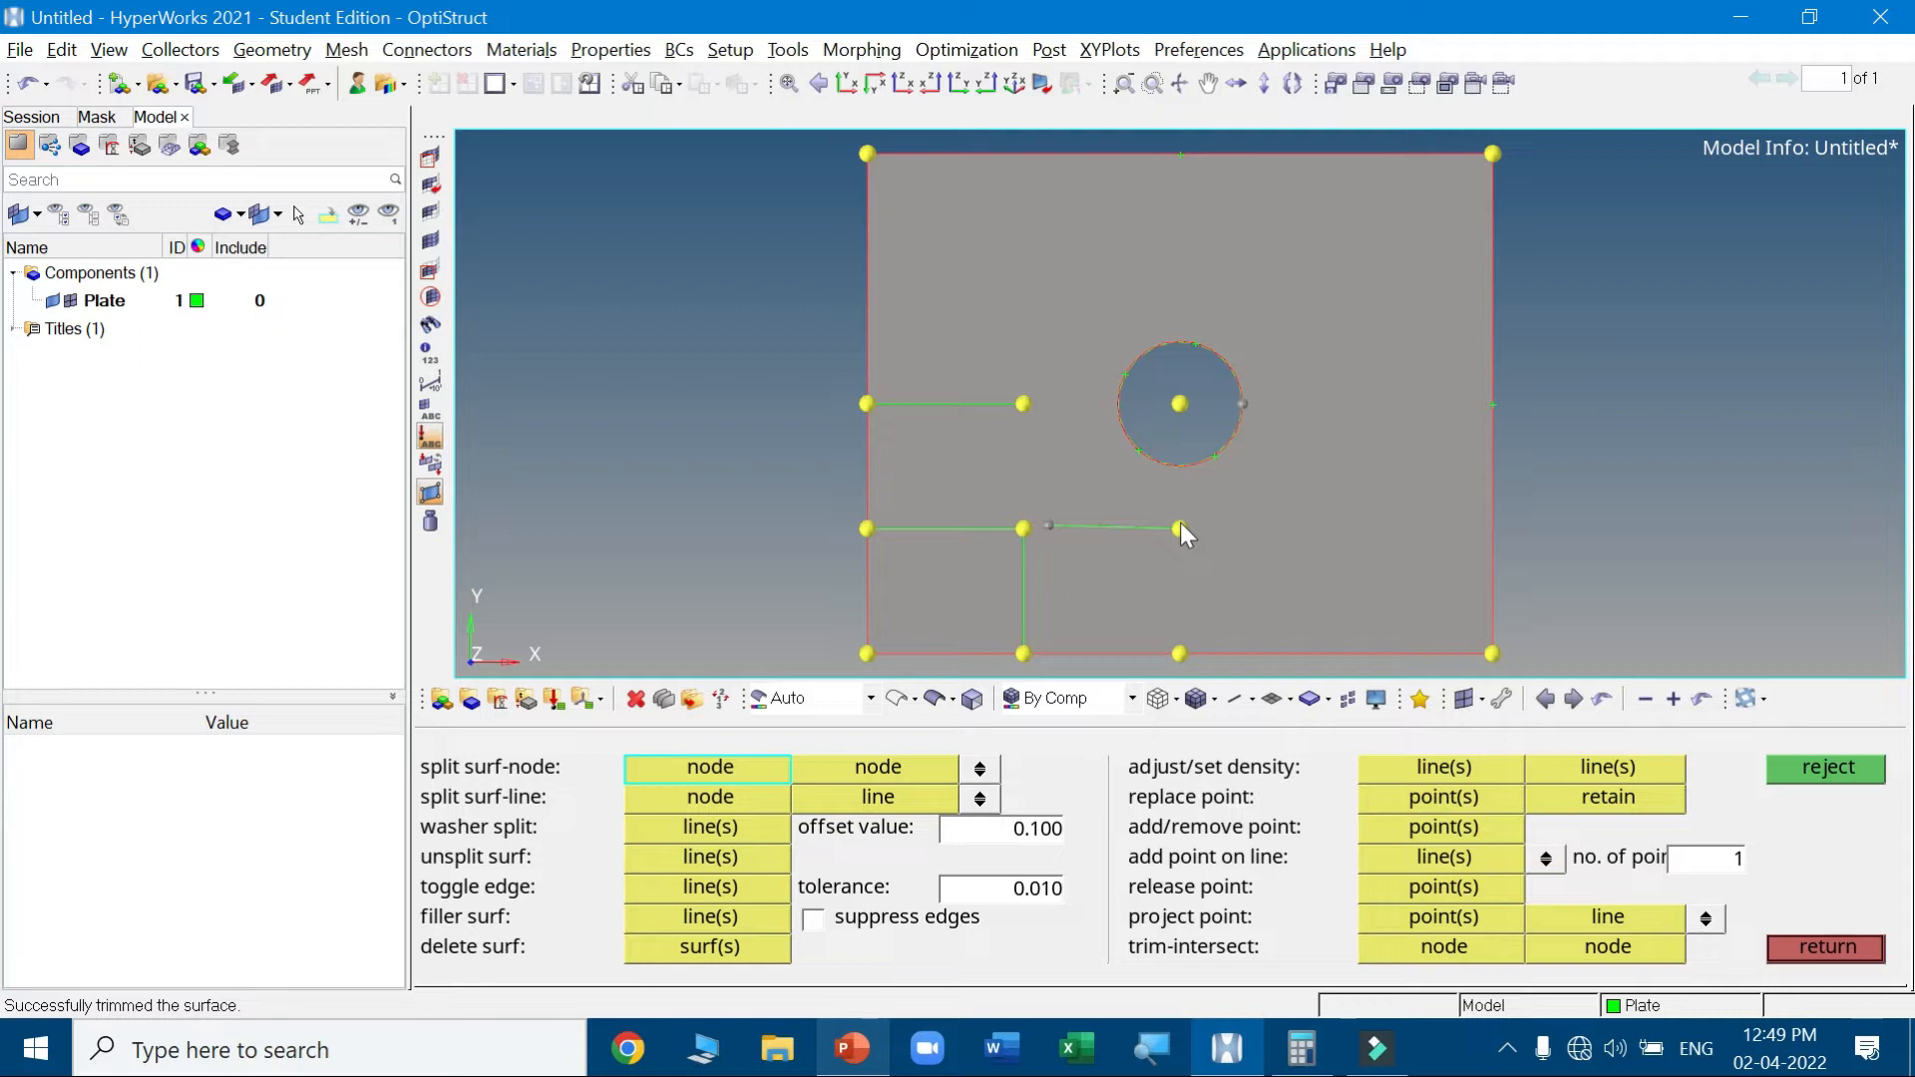
key("ctrl+z")
left_click(1023, 529)
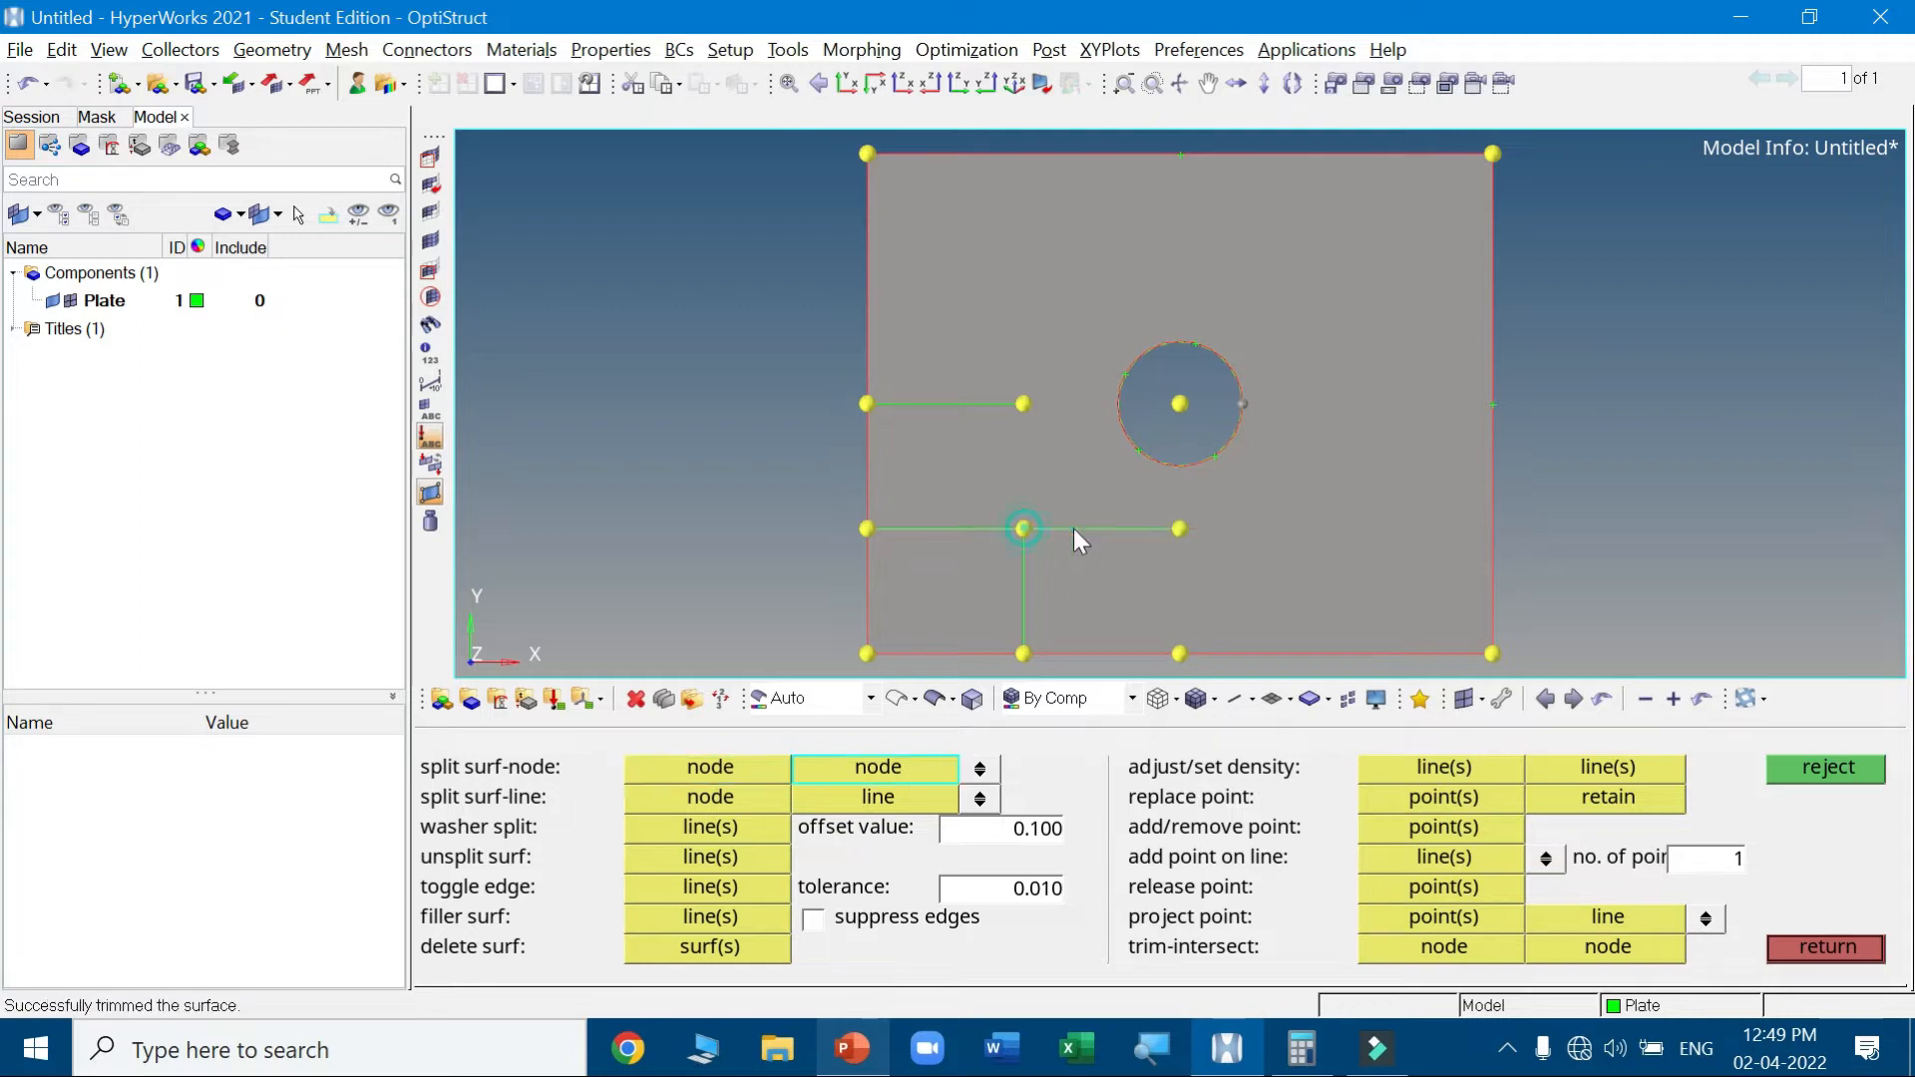
left_click(1178, 530)
left_click(1180, 654)
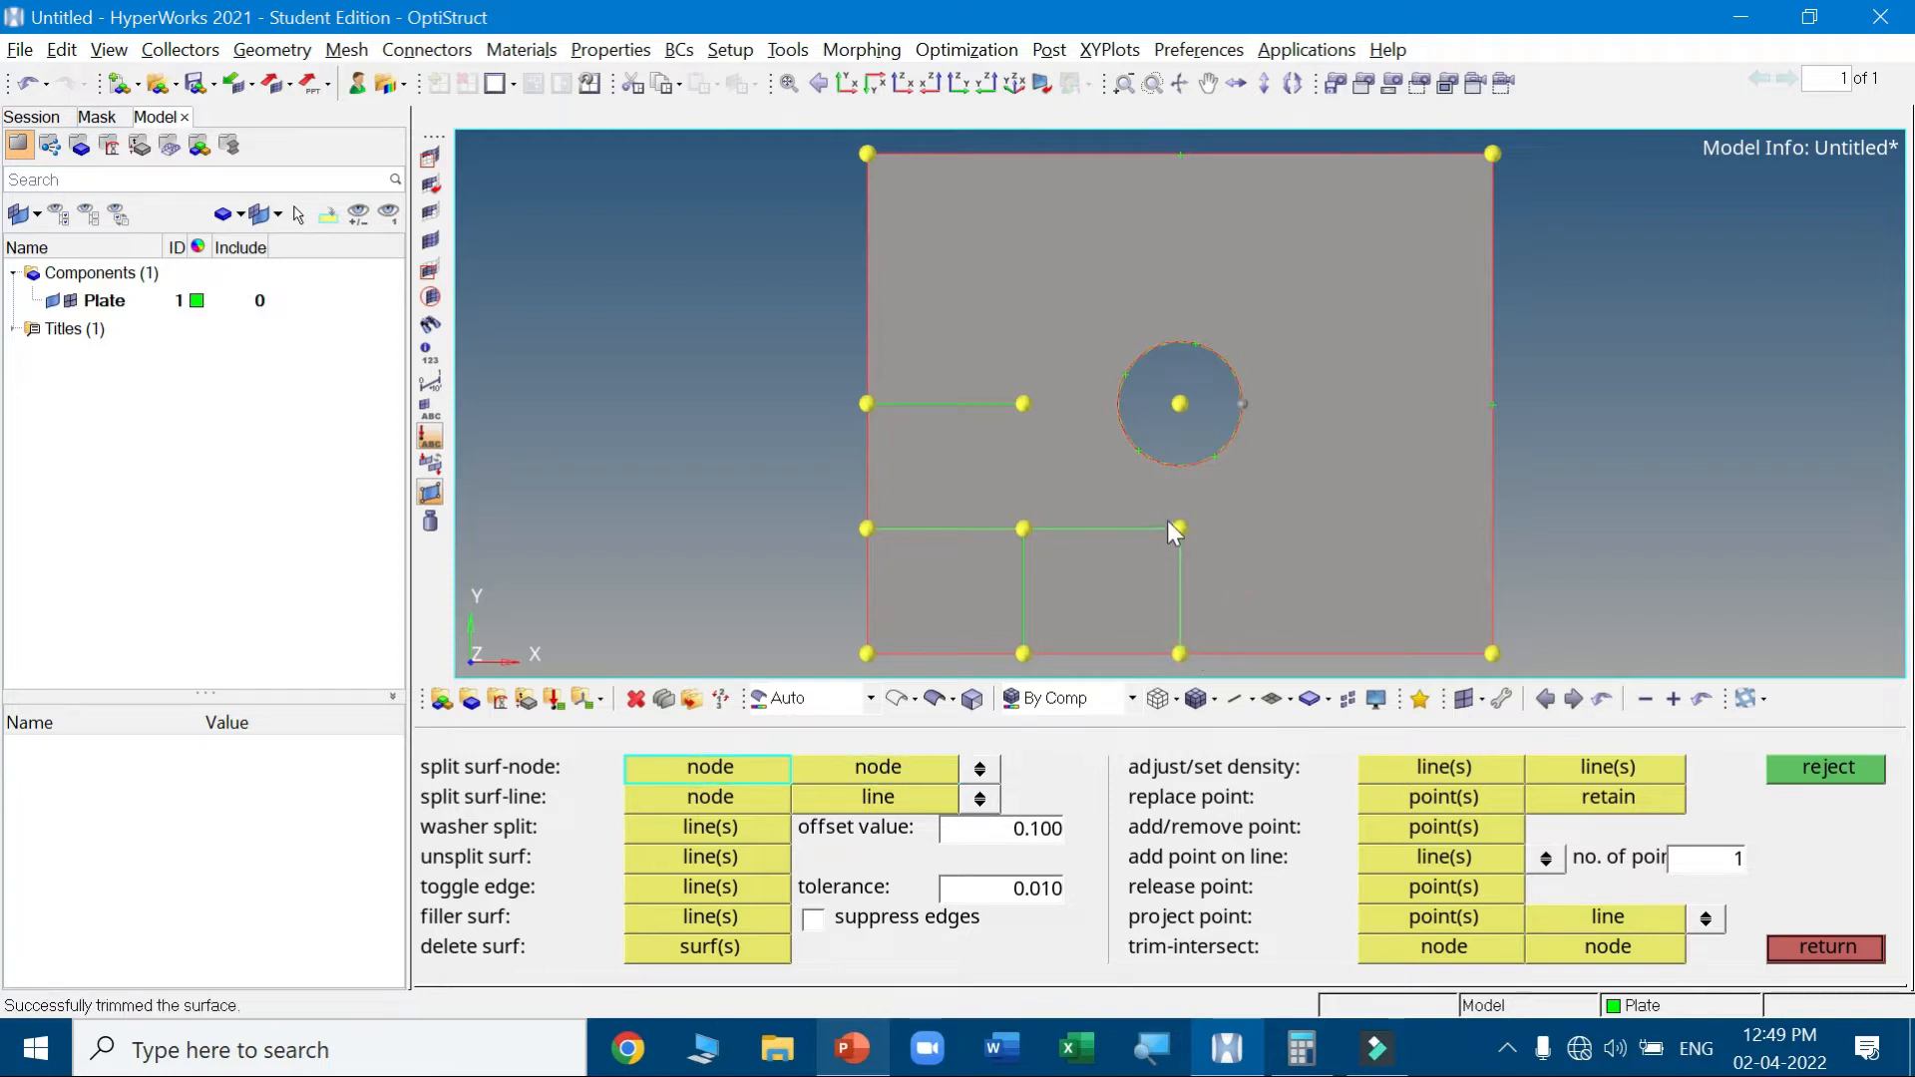
left_click(1027, 405)
left_click(1028, 522)
Split the surface to the hole edge from the quadrant's upper-side, right-side and centre nodes, and leave quick edit
left_click(721, 799)
left_click(1031, 402)
left_click(1116, 409)
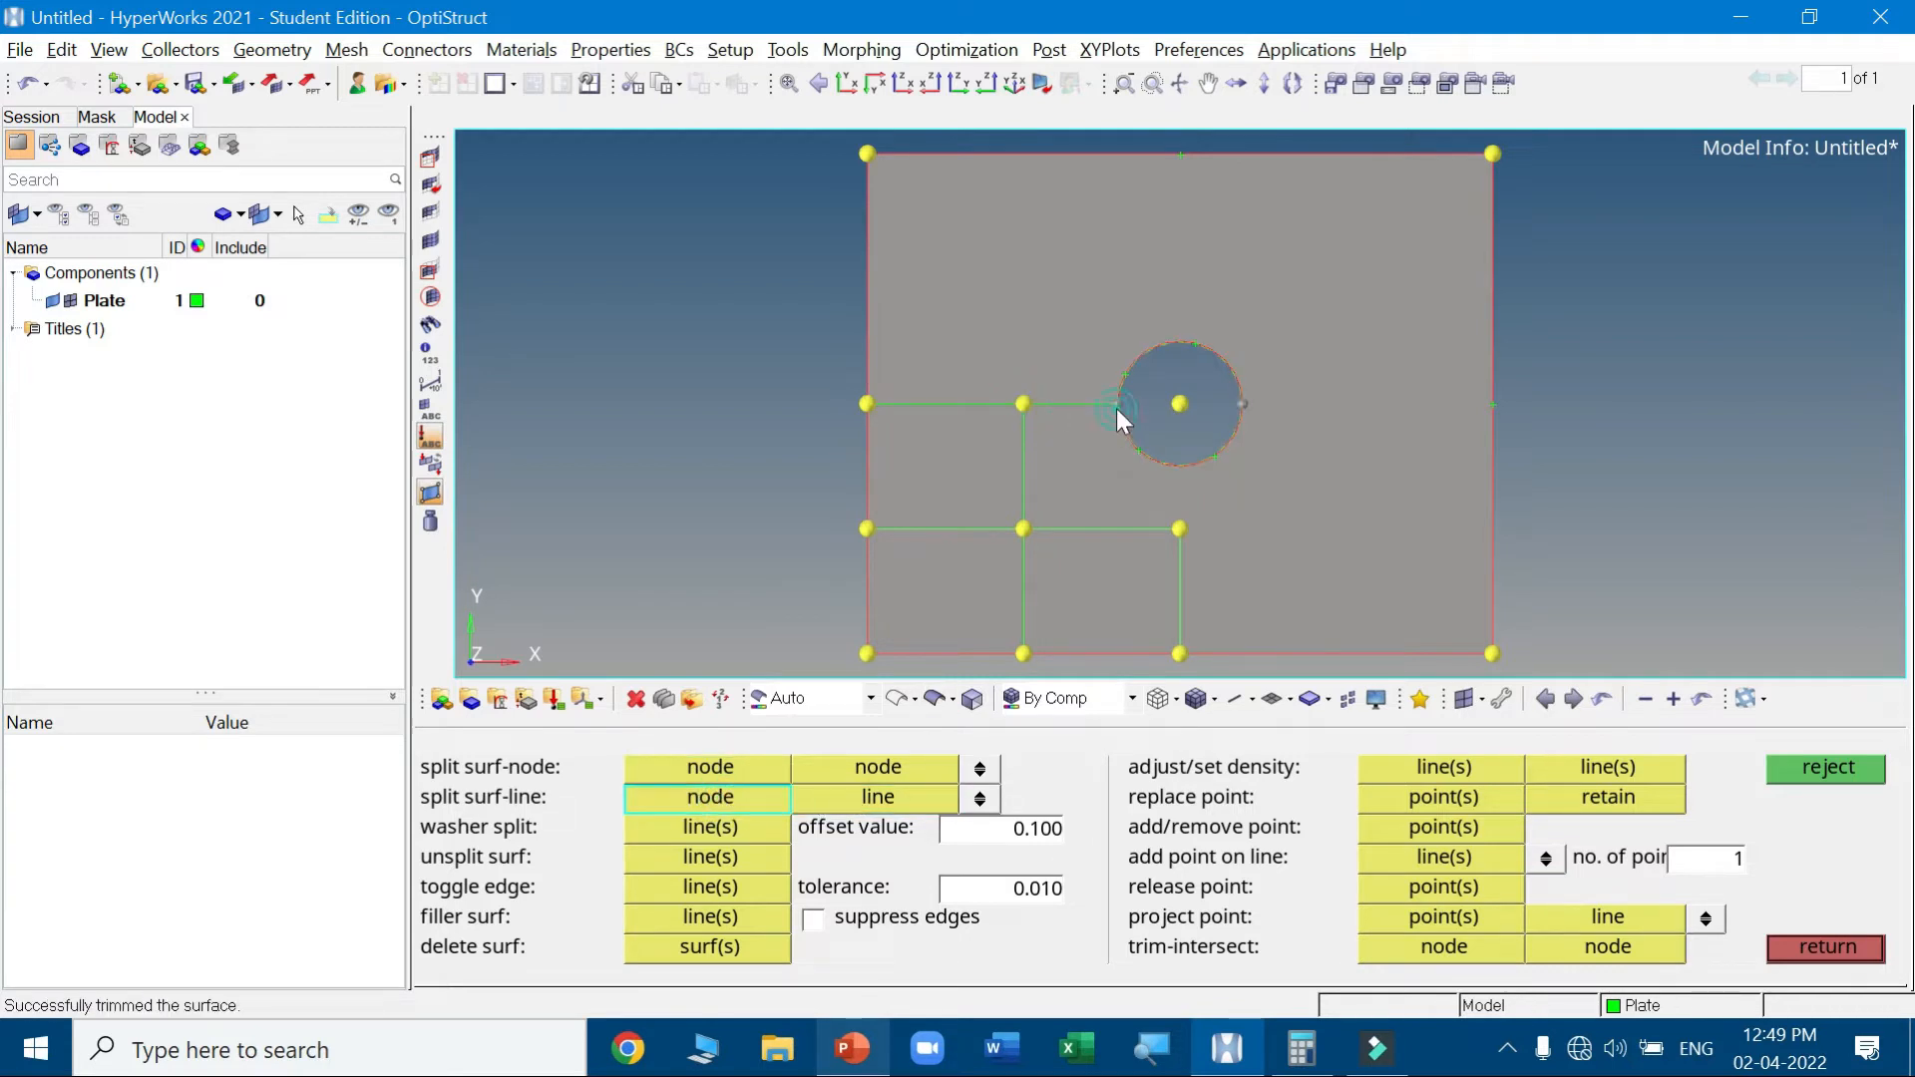
left_click(1178, 528)
left_click(1171, 468)
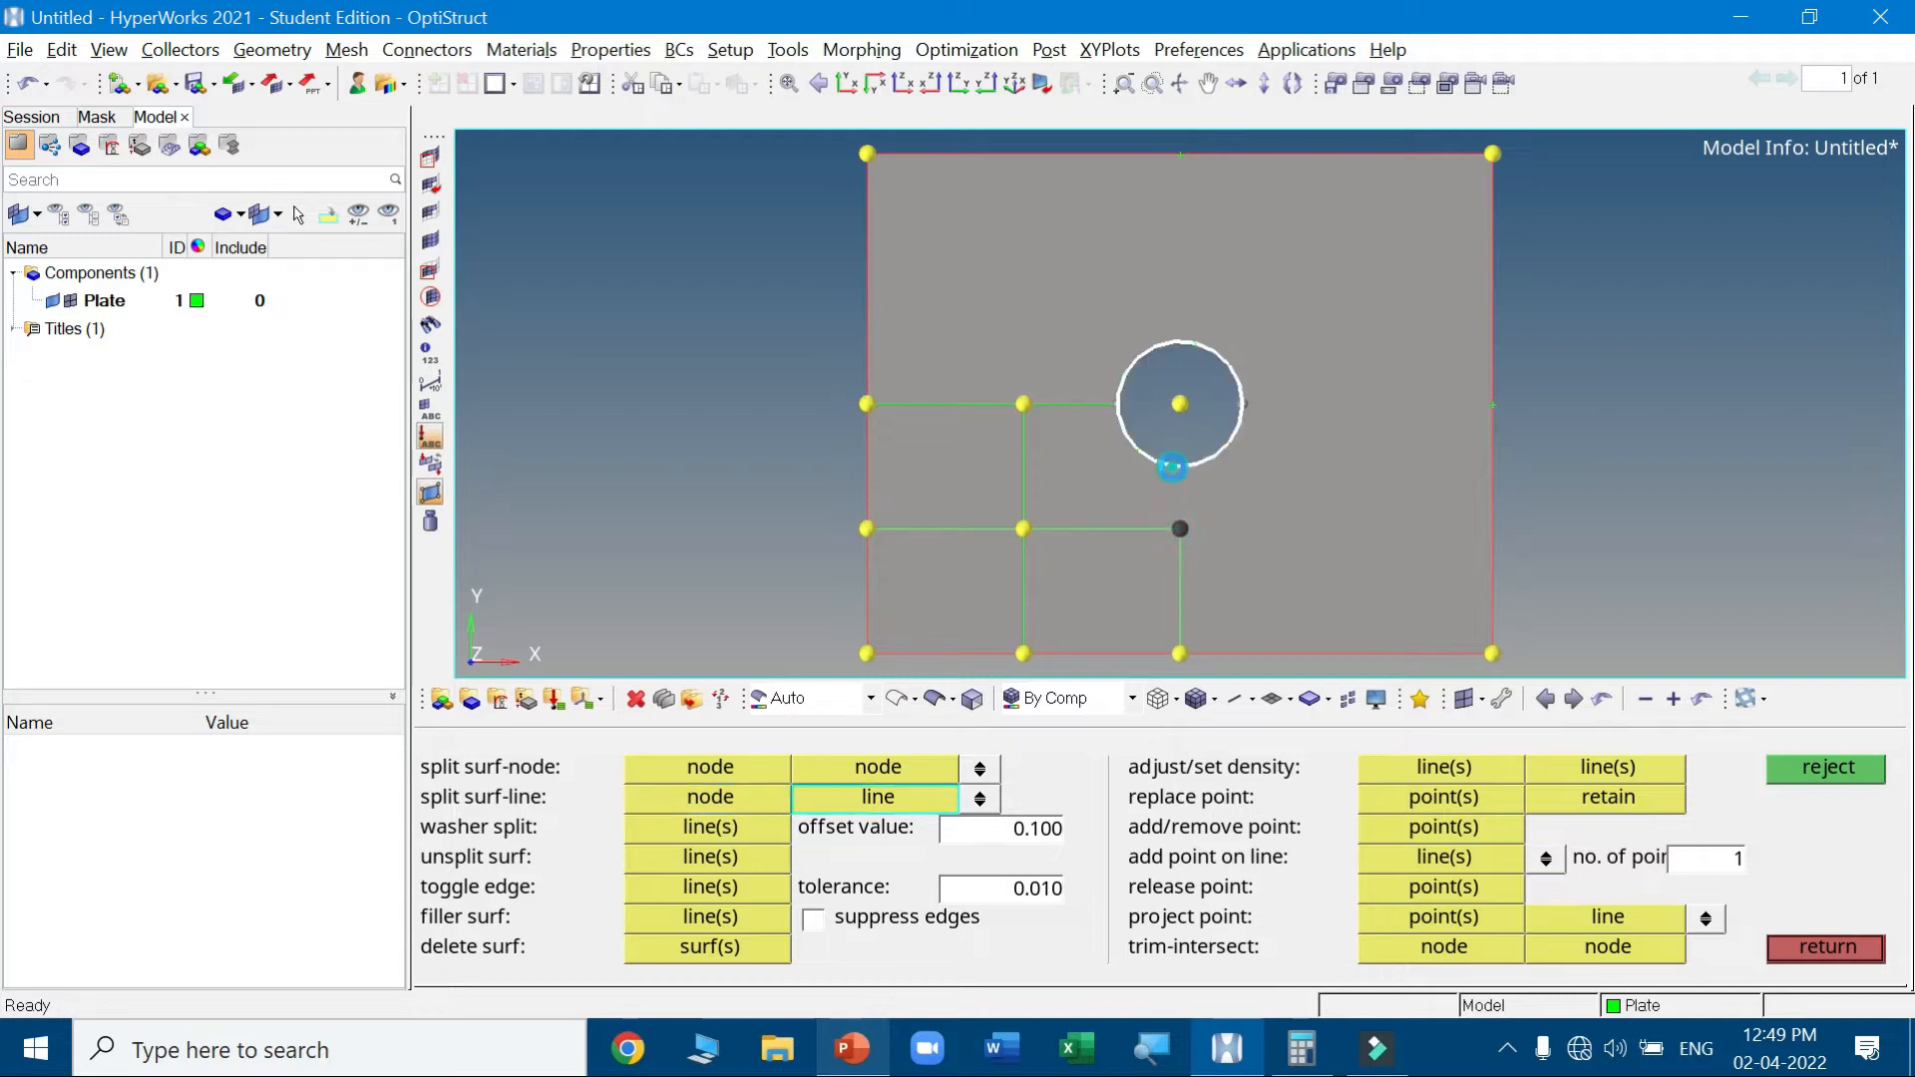
left_click(1026, 530)
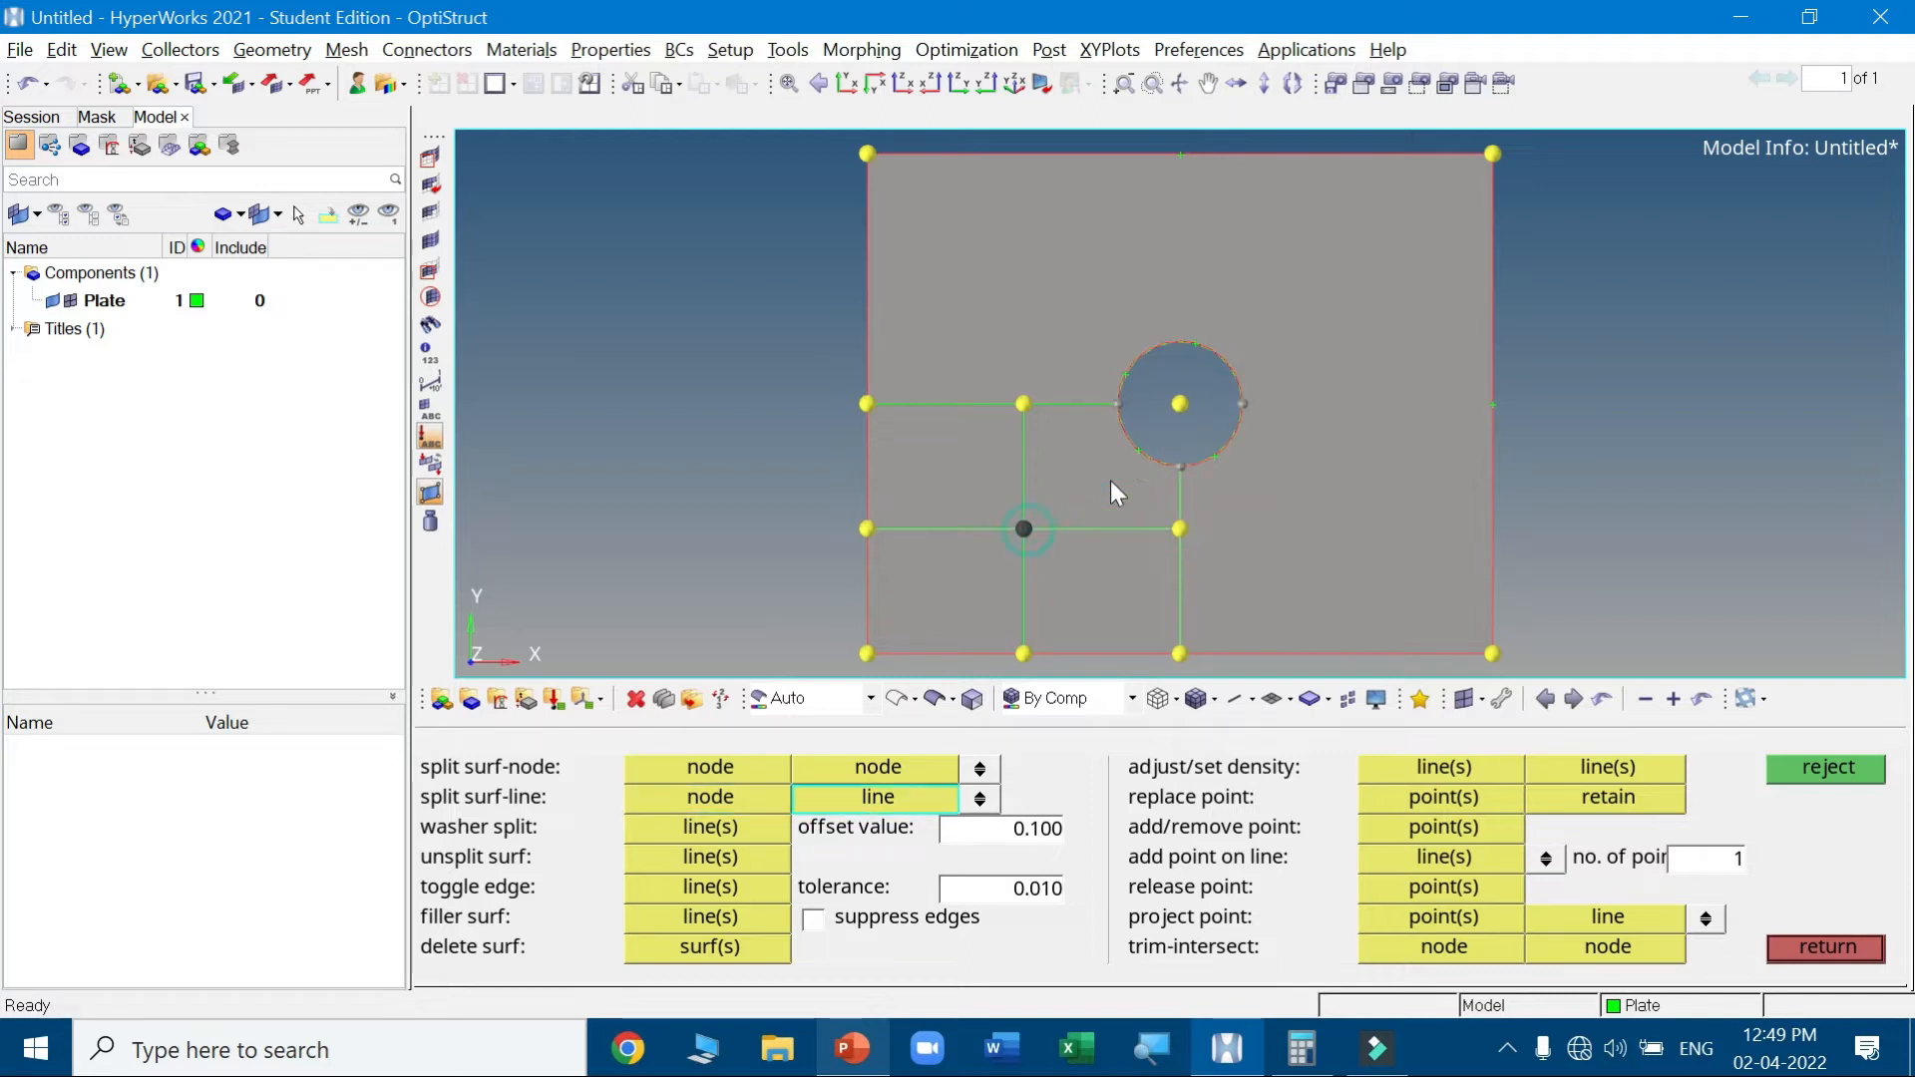
left_click(1143, 456)
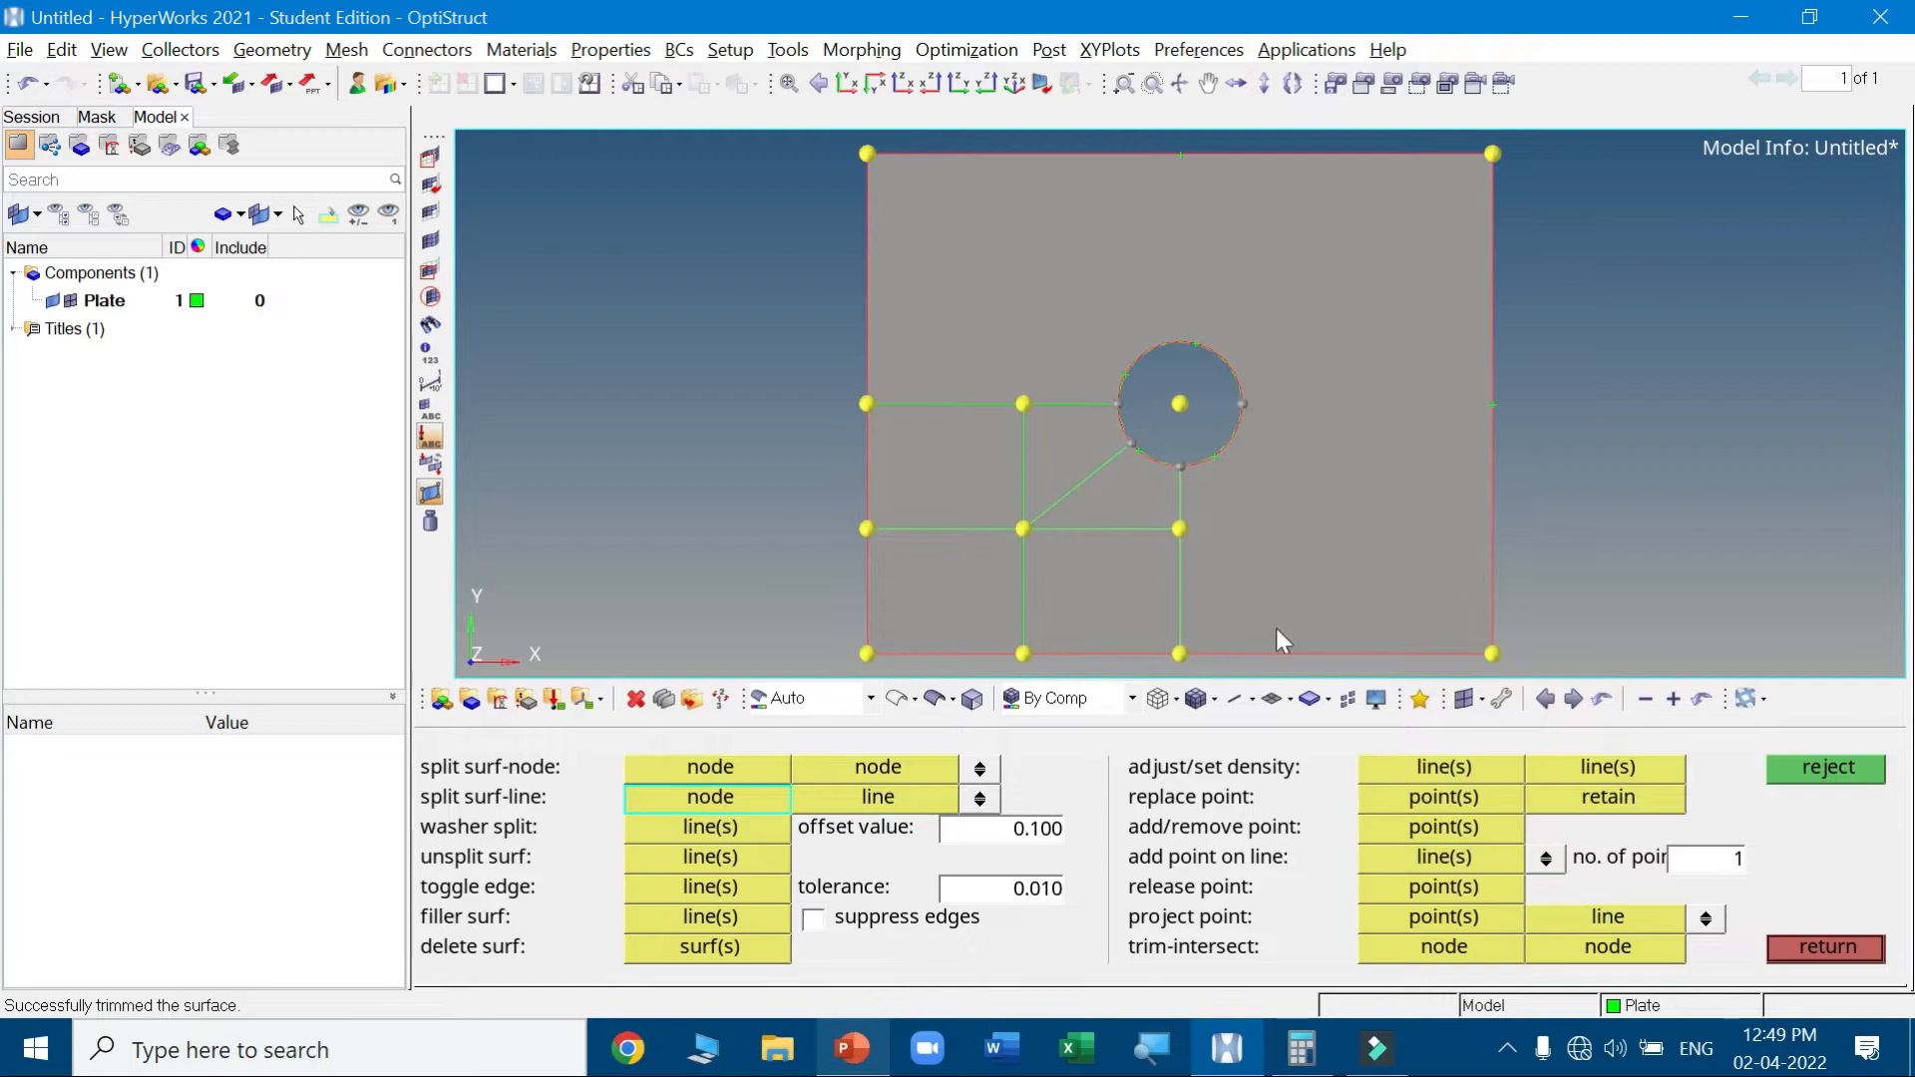
left_click(1811, 945)
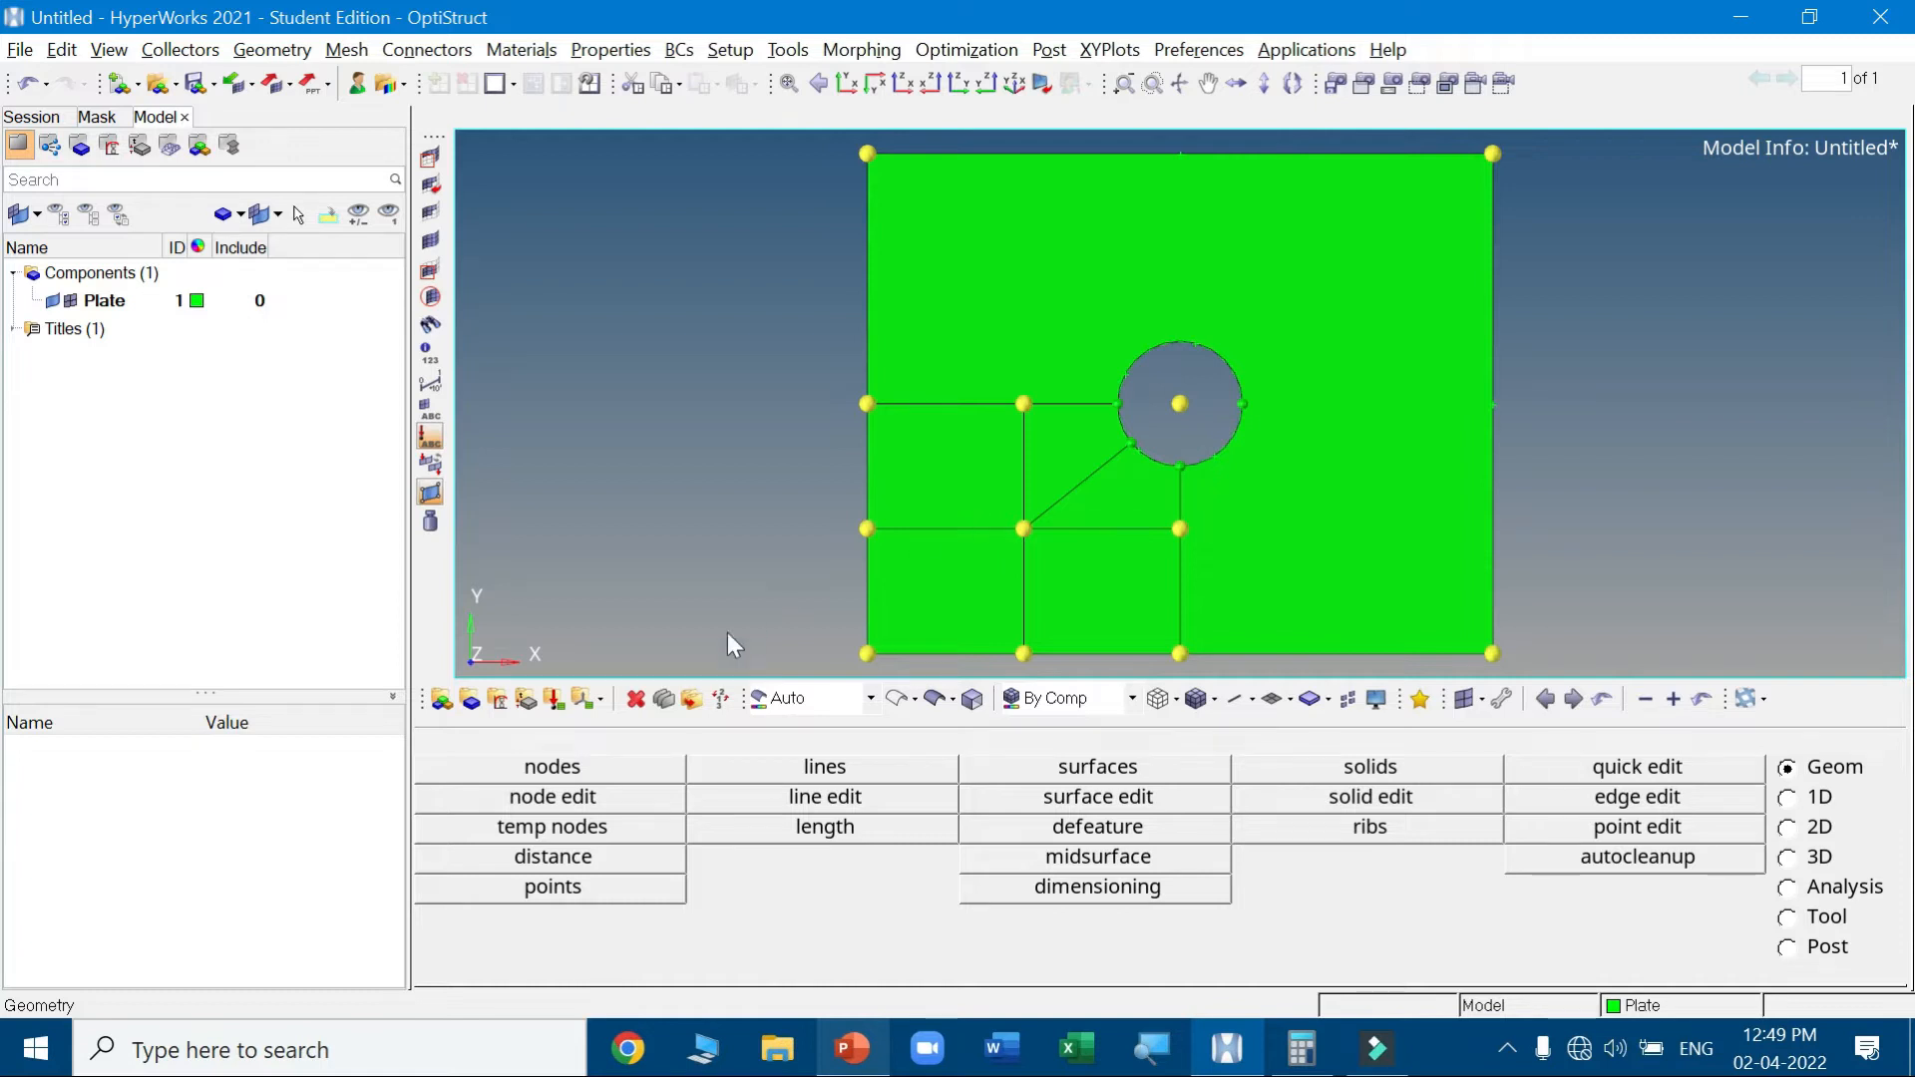
Check the lower-left quadrant's five split surfaces by selecting each in the delete tool, and leave without deleting them
left_click(635, 700)
left_click(938, 554)
left_click(955, 475)
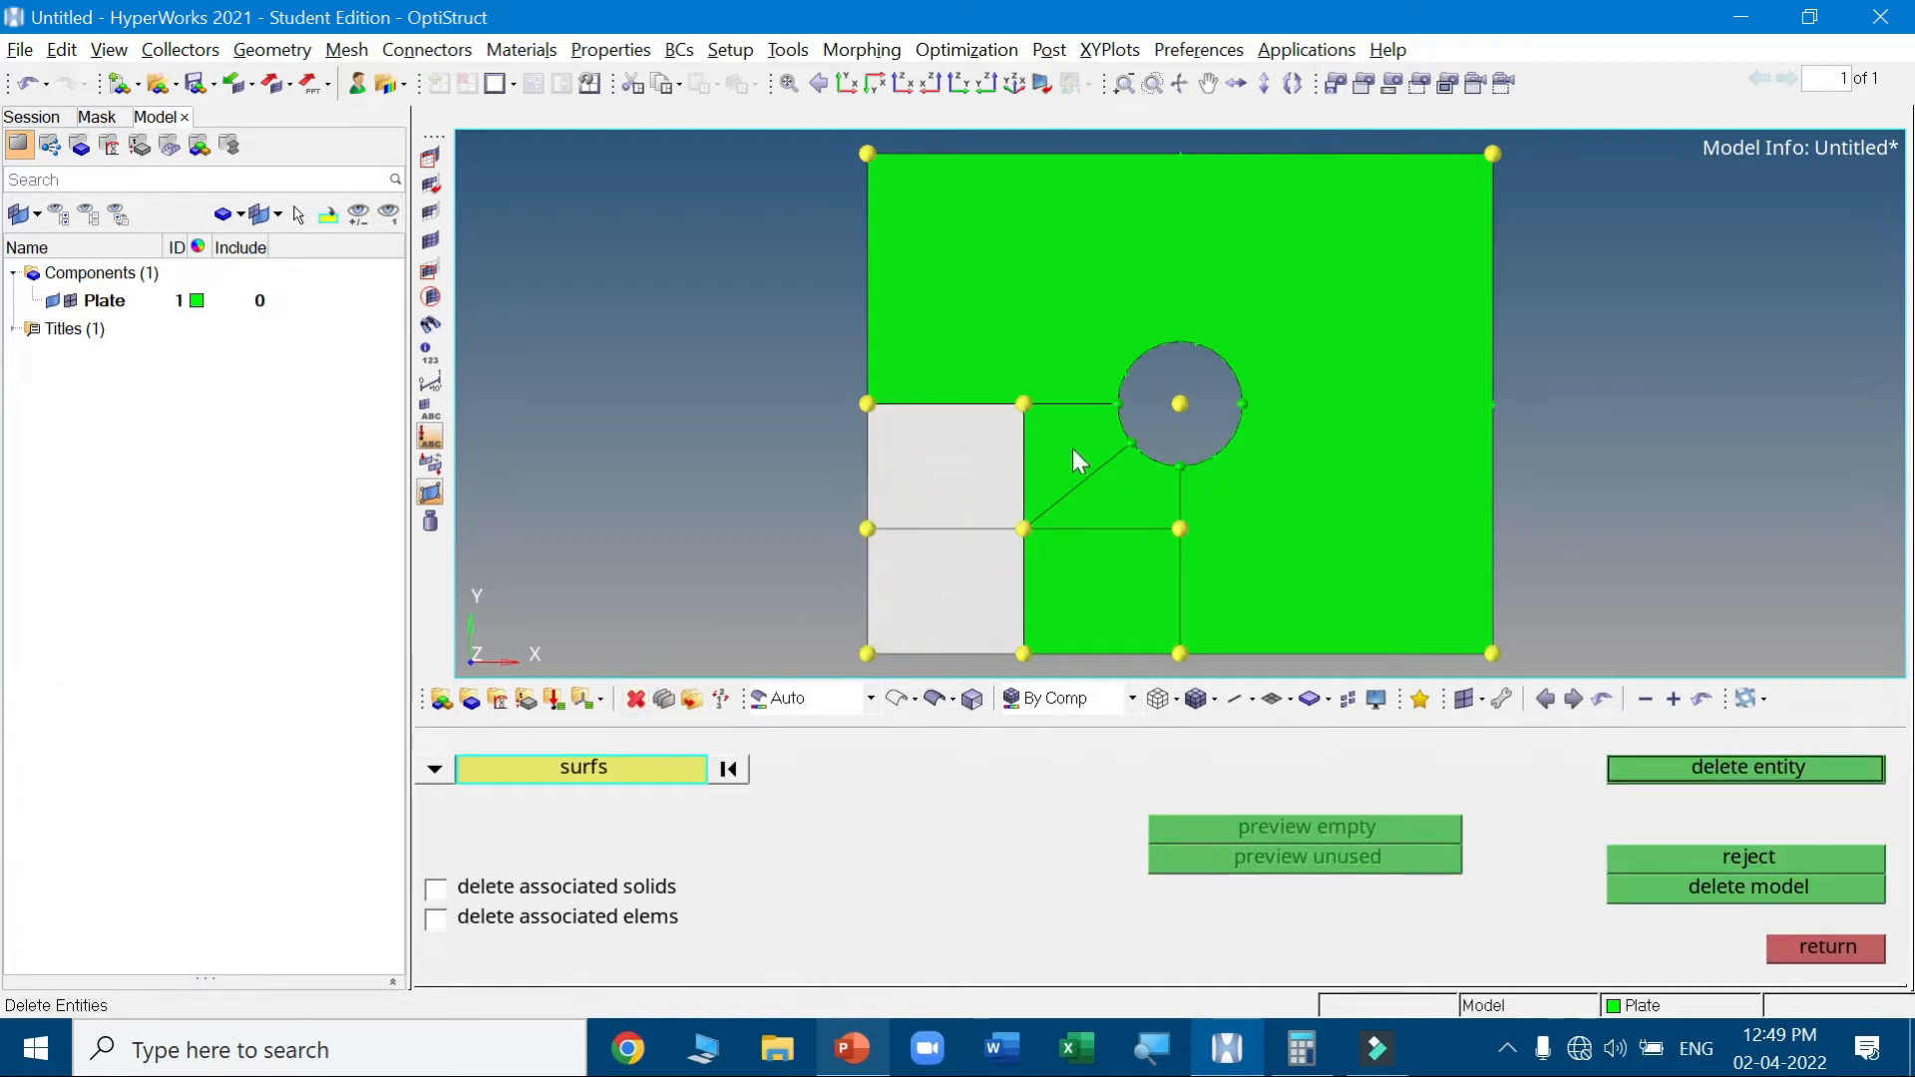
left_click(1073, 449)
left_click(1134, 496)
left_click(1111, 588)
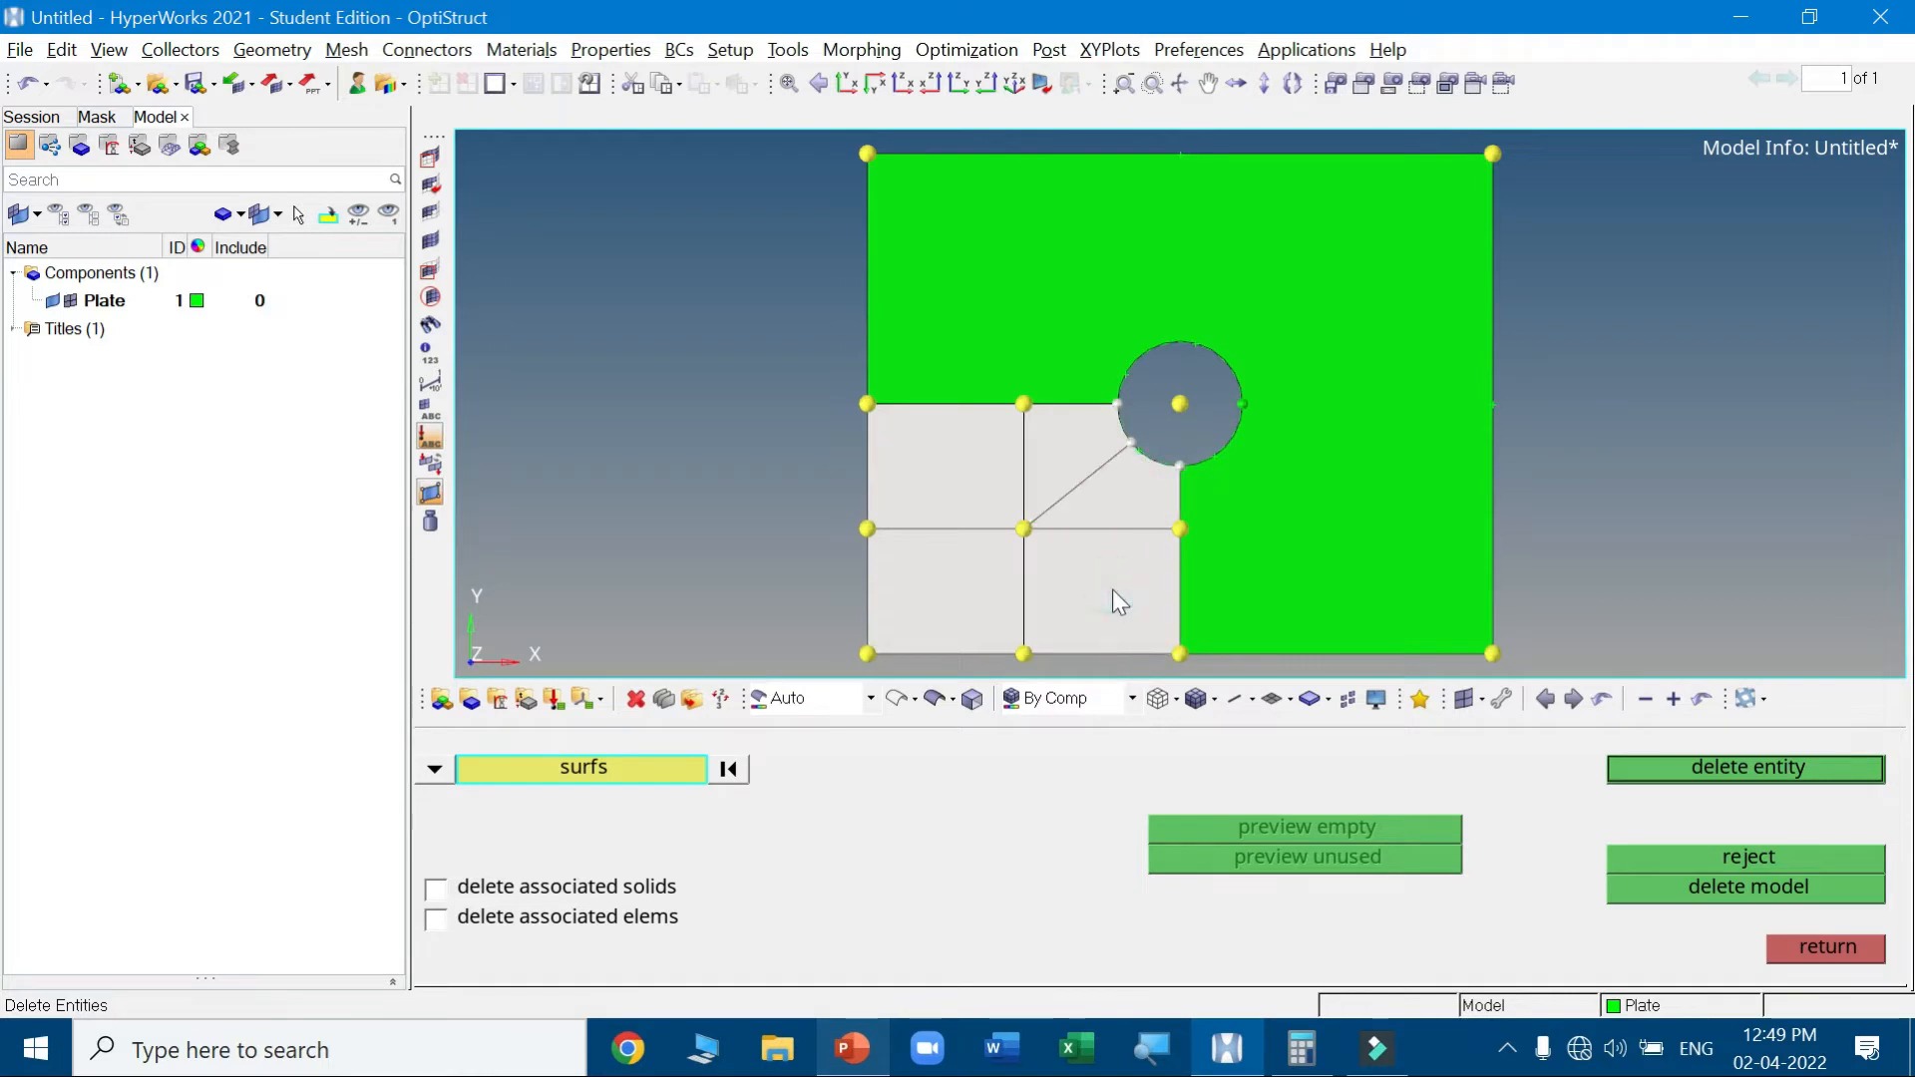
left_click(1829, 949)
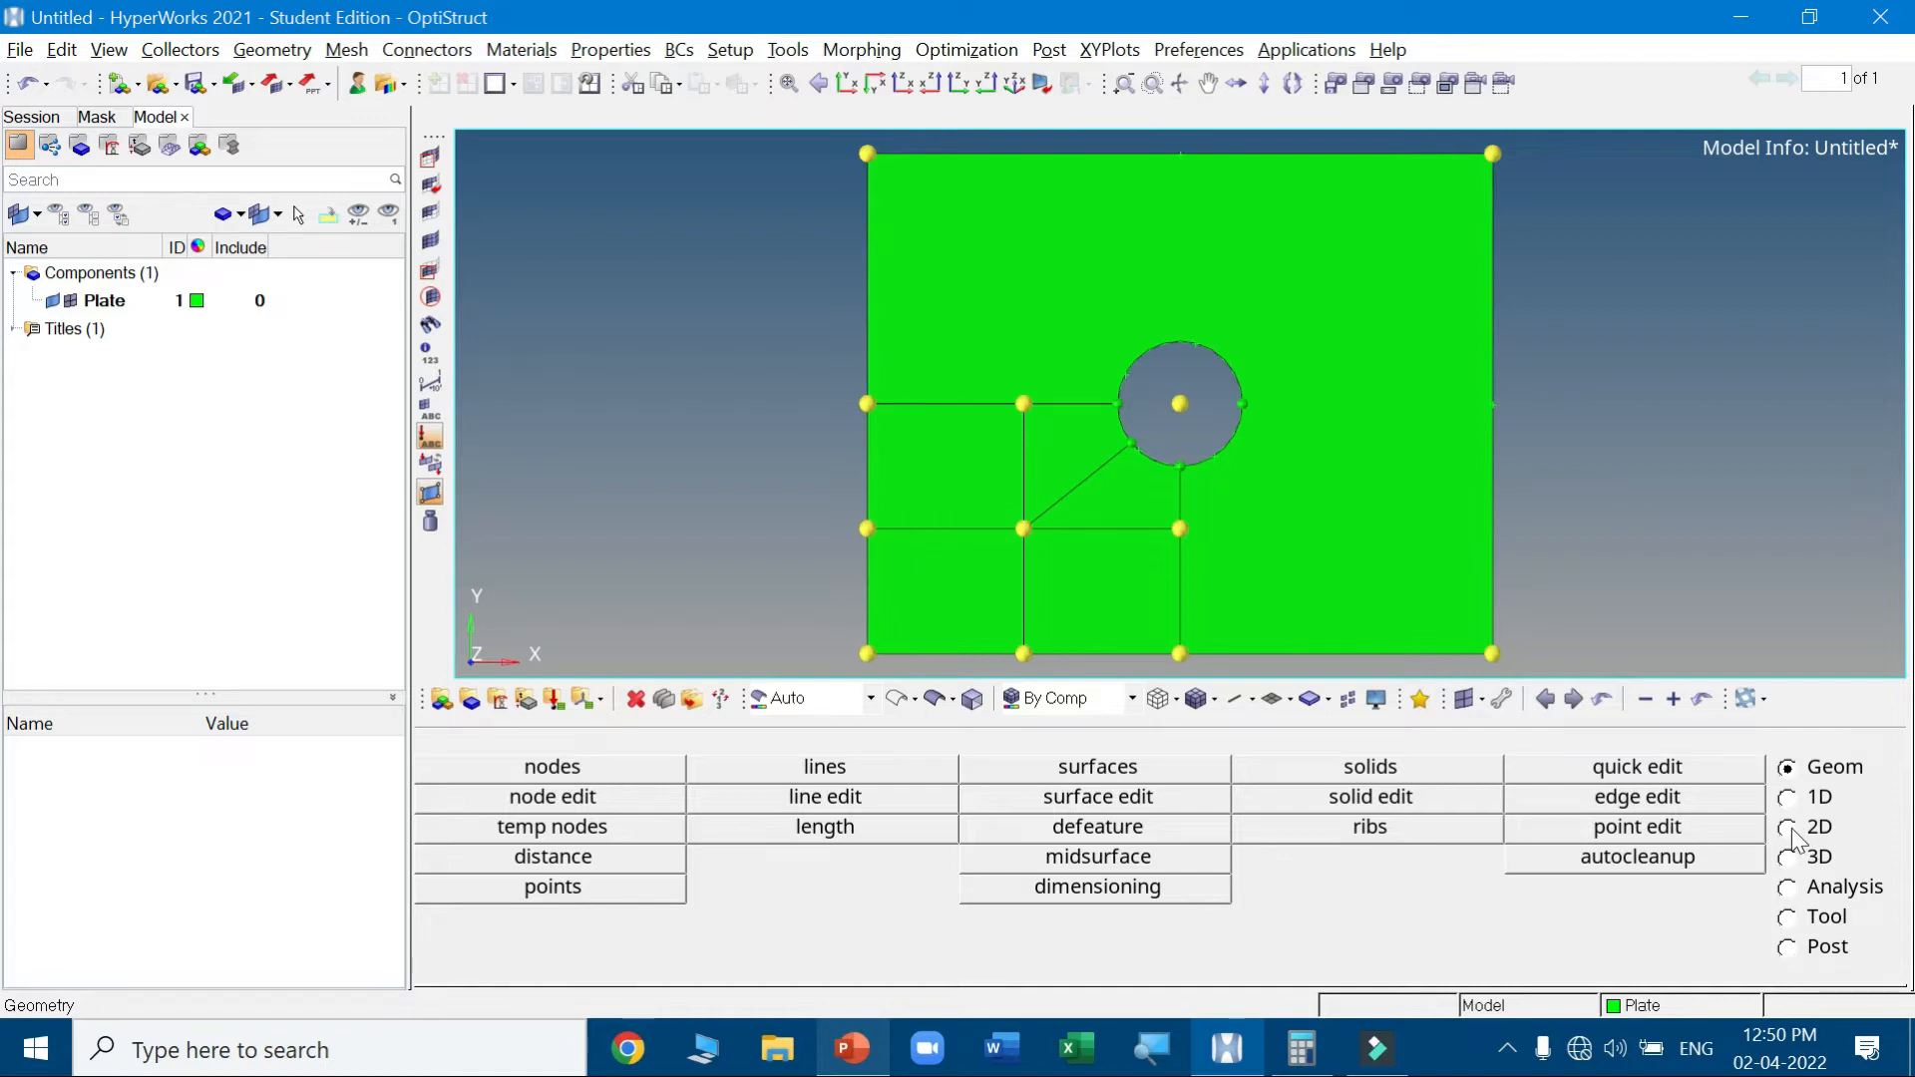
Start automesh from the 2D tools and set the mesh type to quads
left_click(1792, 830)
left_click(1452, 779)
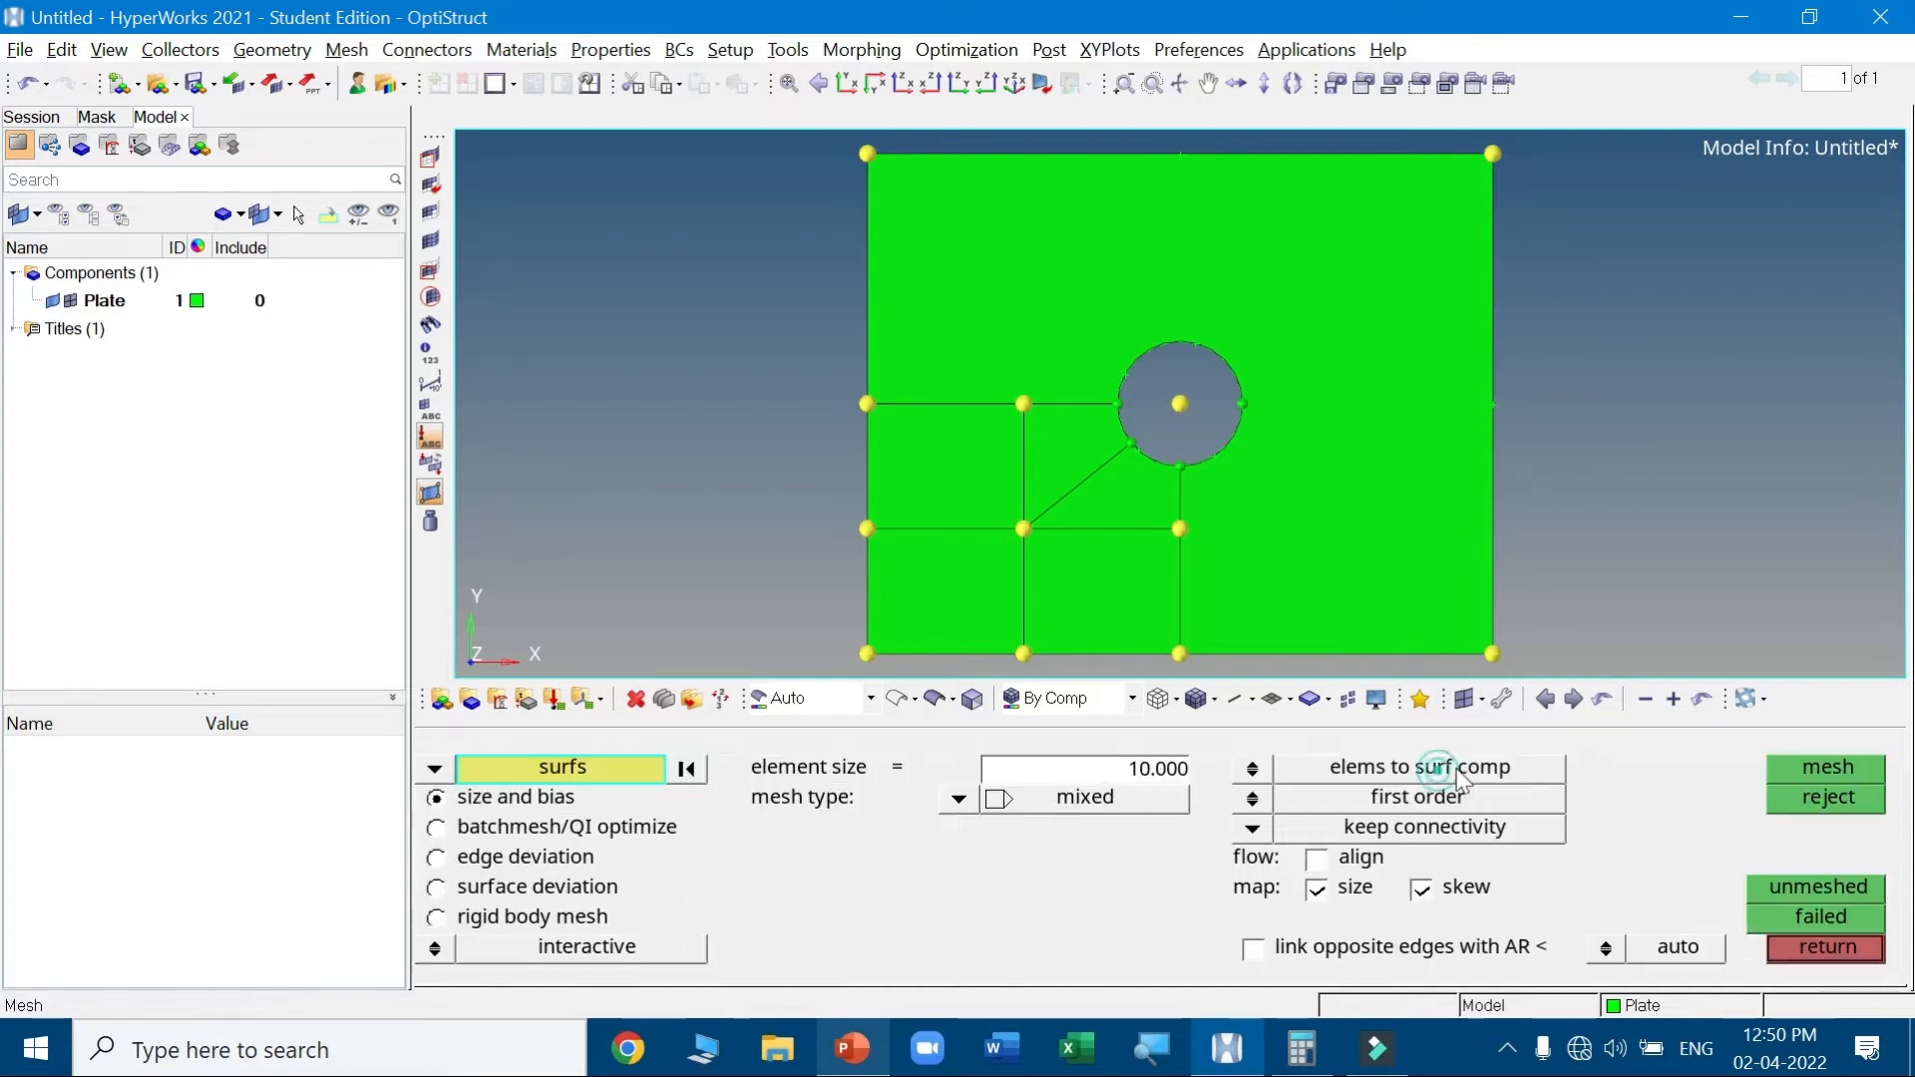
left_click(983, 798)
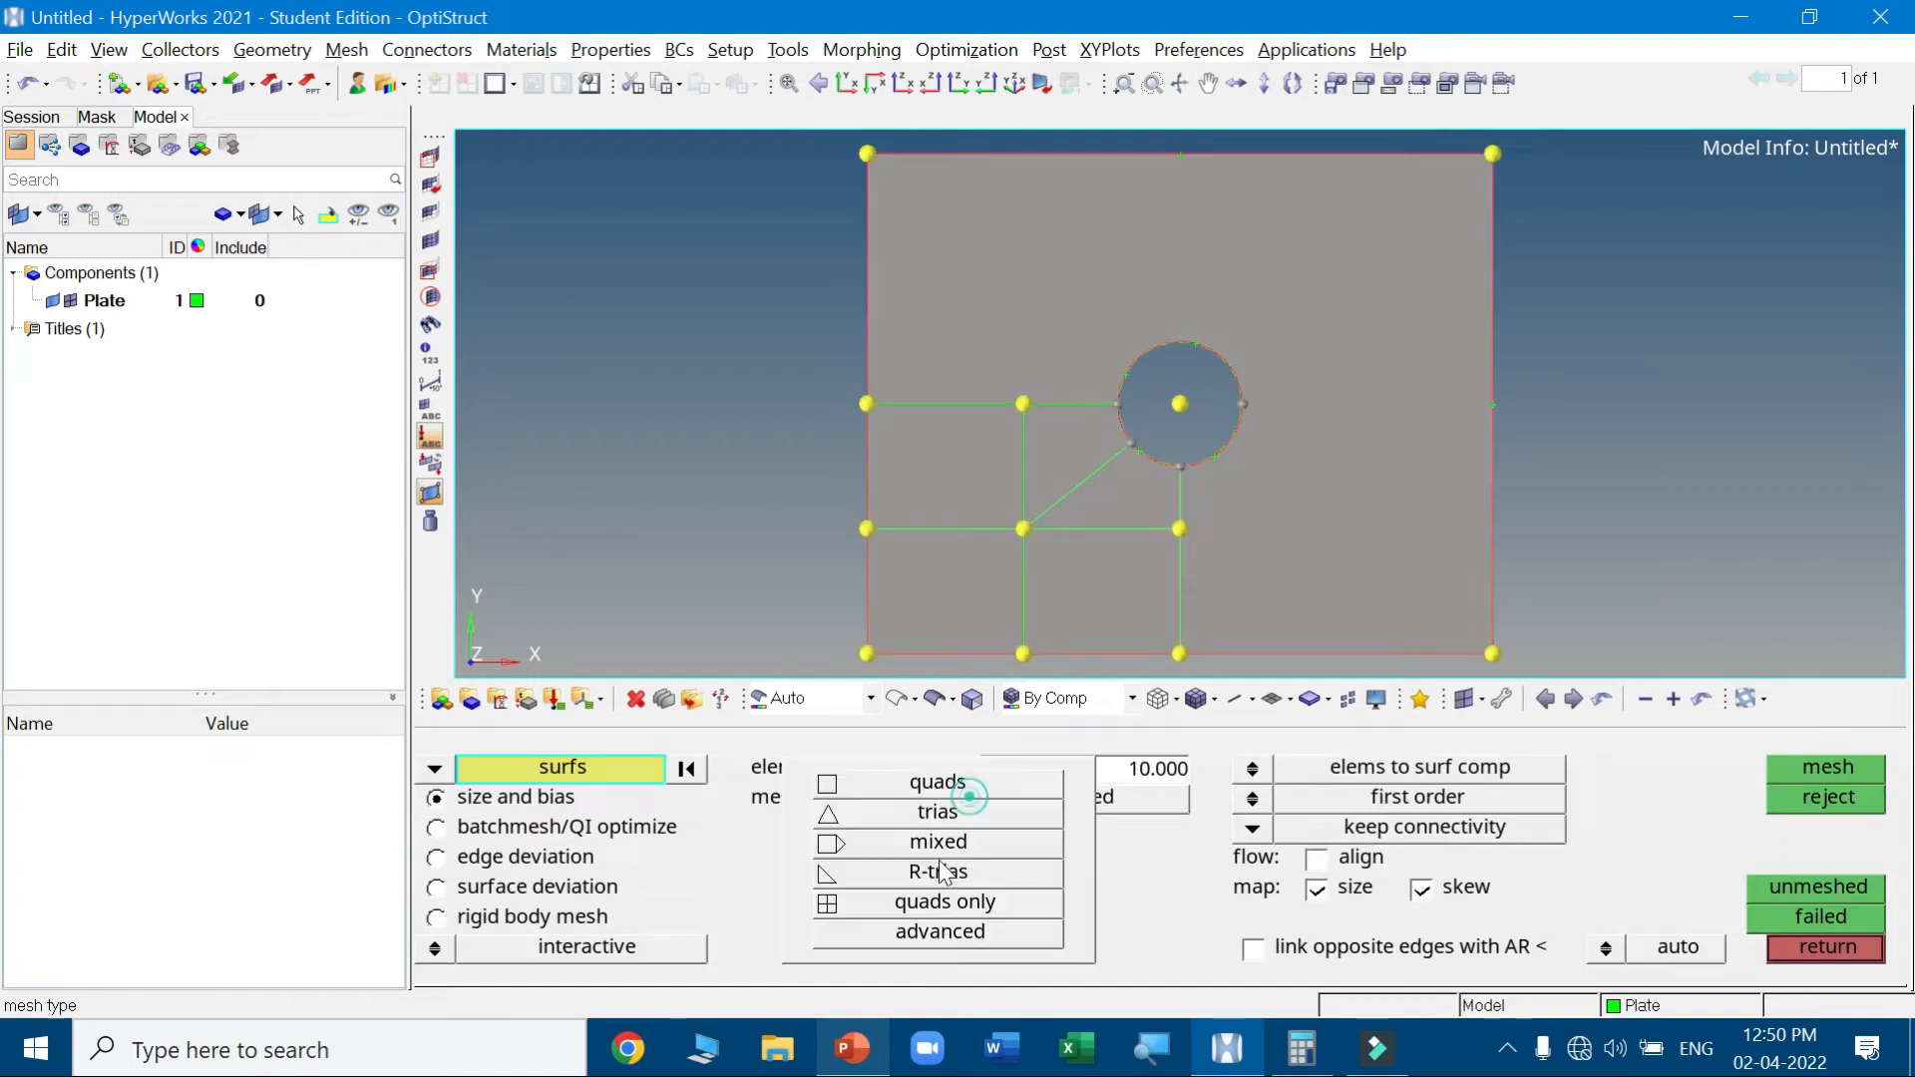
left_click(902, 783)
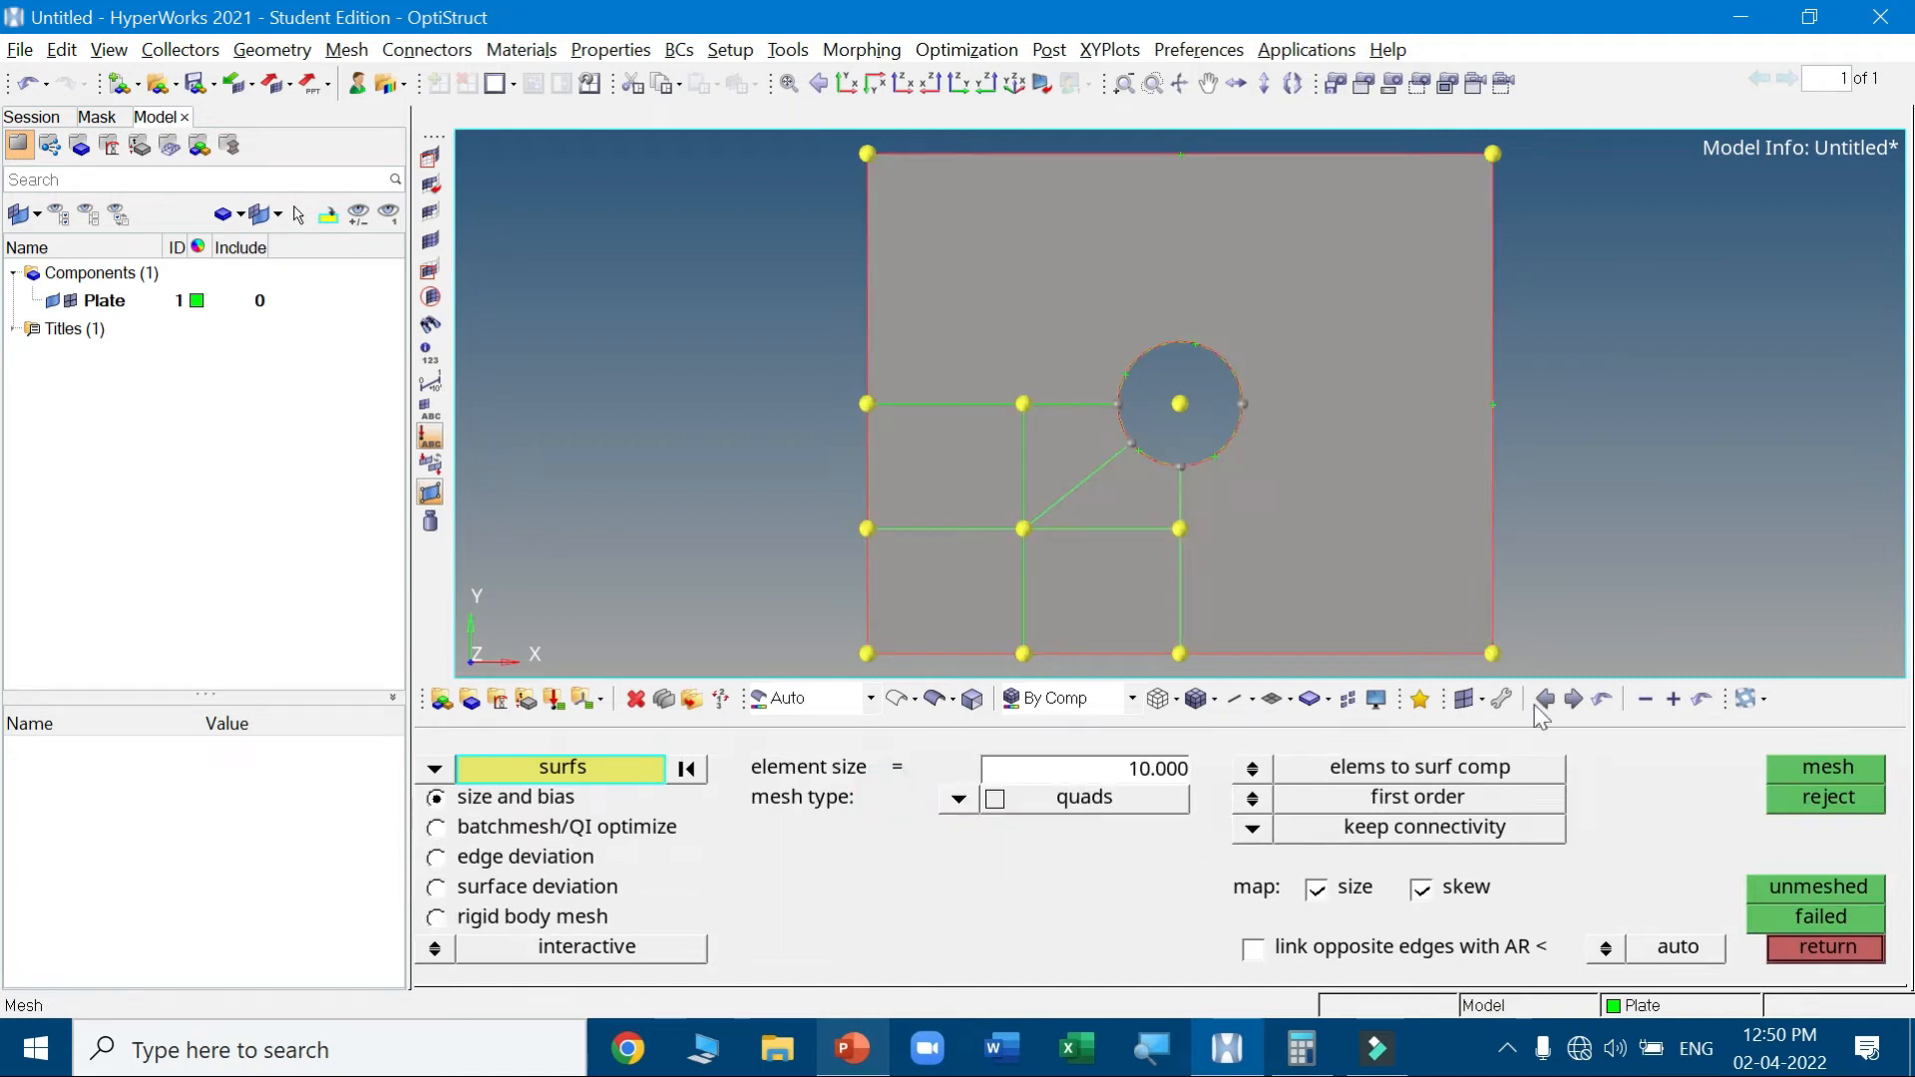
Try meshing the lower-left quadrant's five surfaces at element size 10, reject the mesh and leave automesh
left_click(1123, 489)
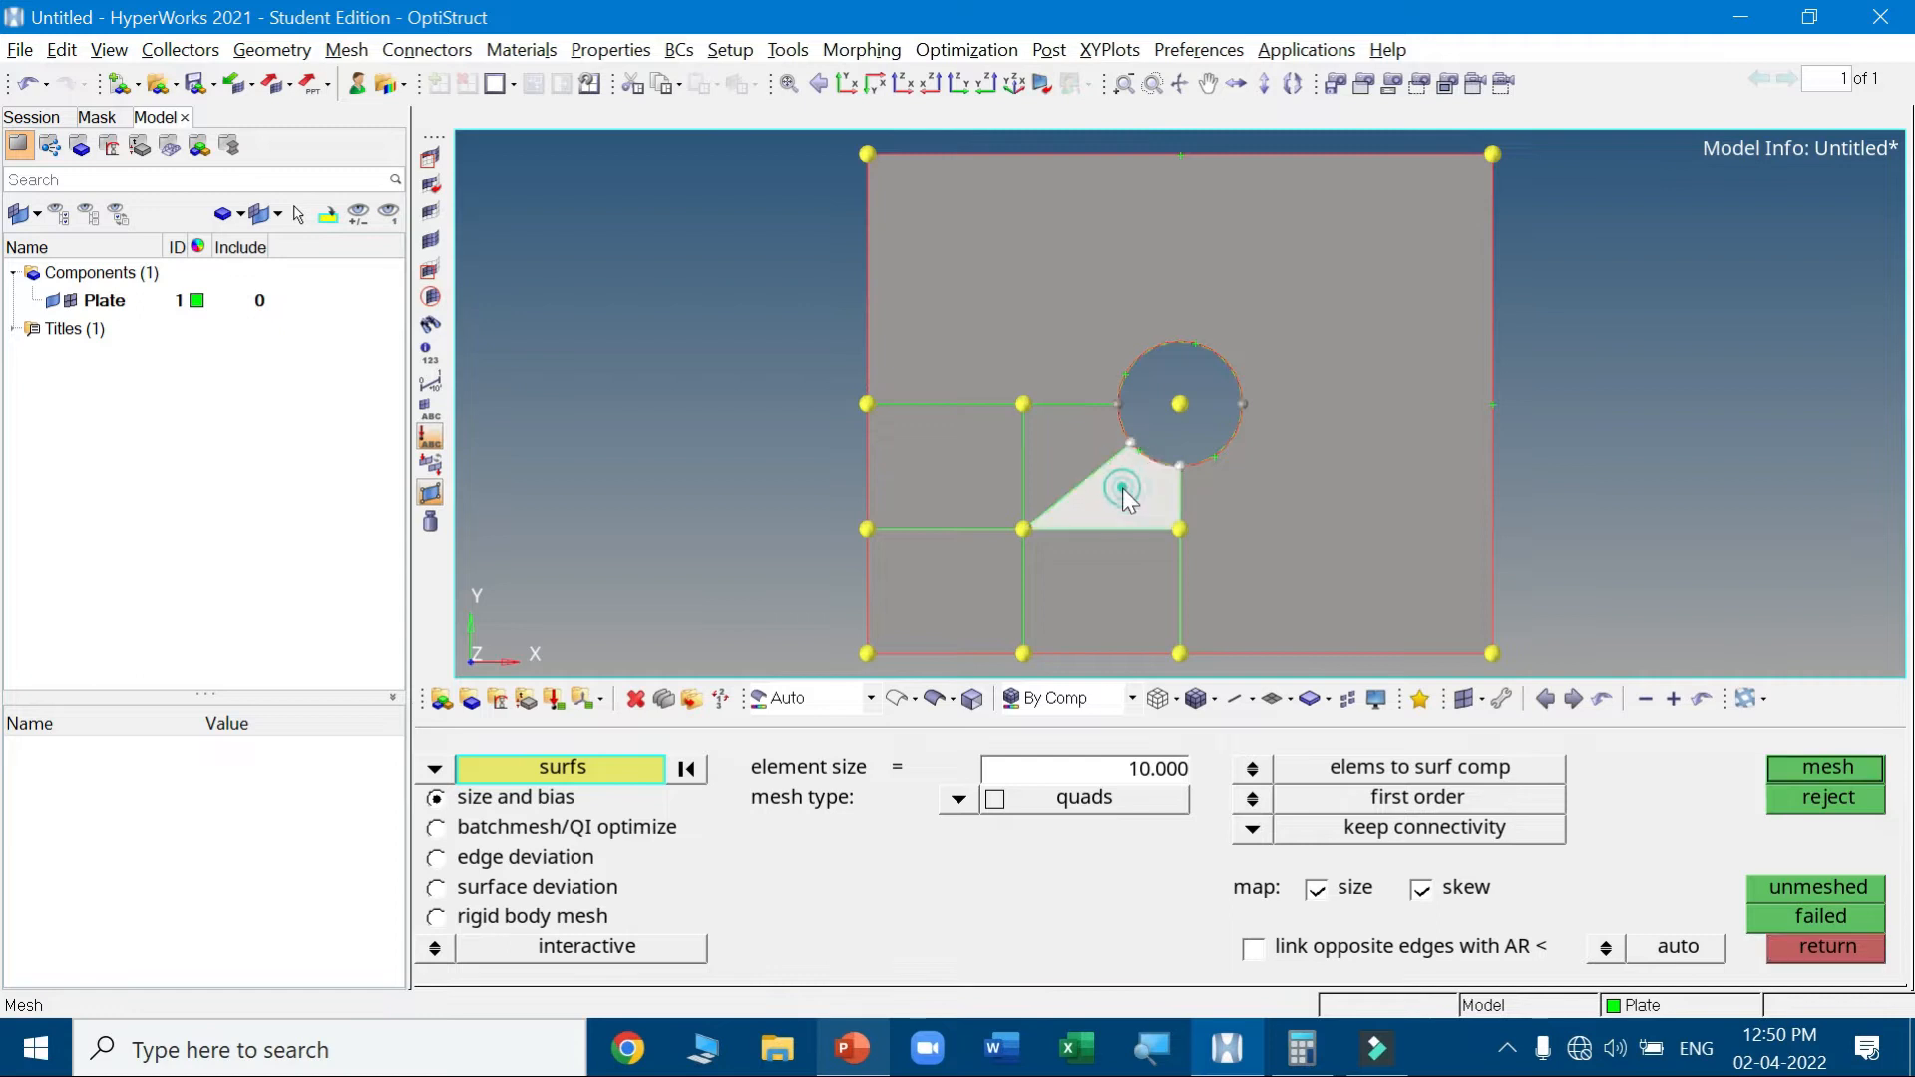
left_click(1065, 443)
left_click(946, 459)
left_click(940, 578)
left_click(1102, 575)
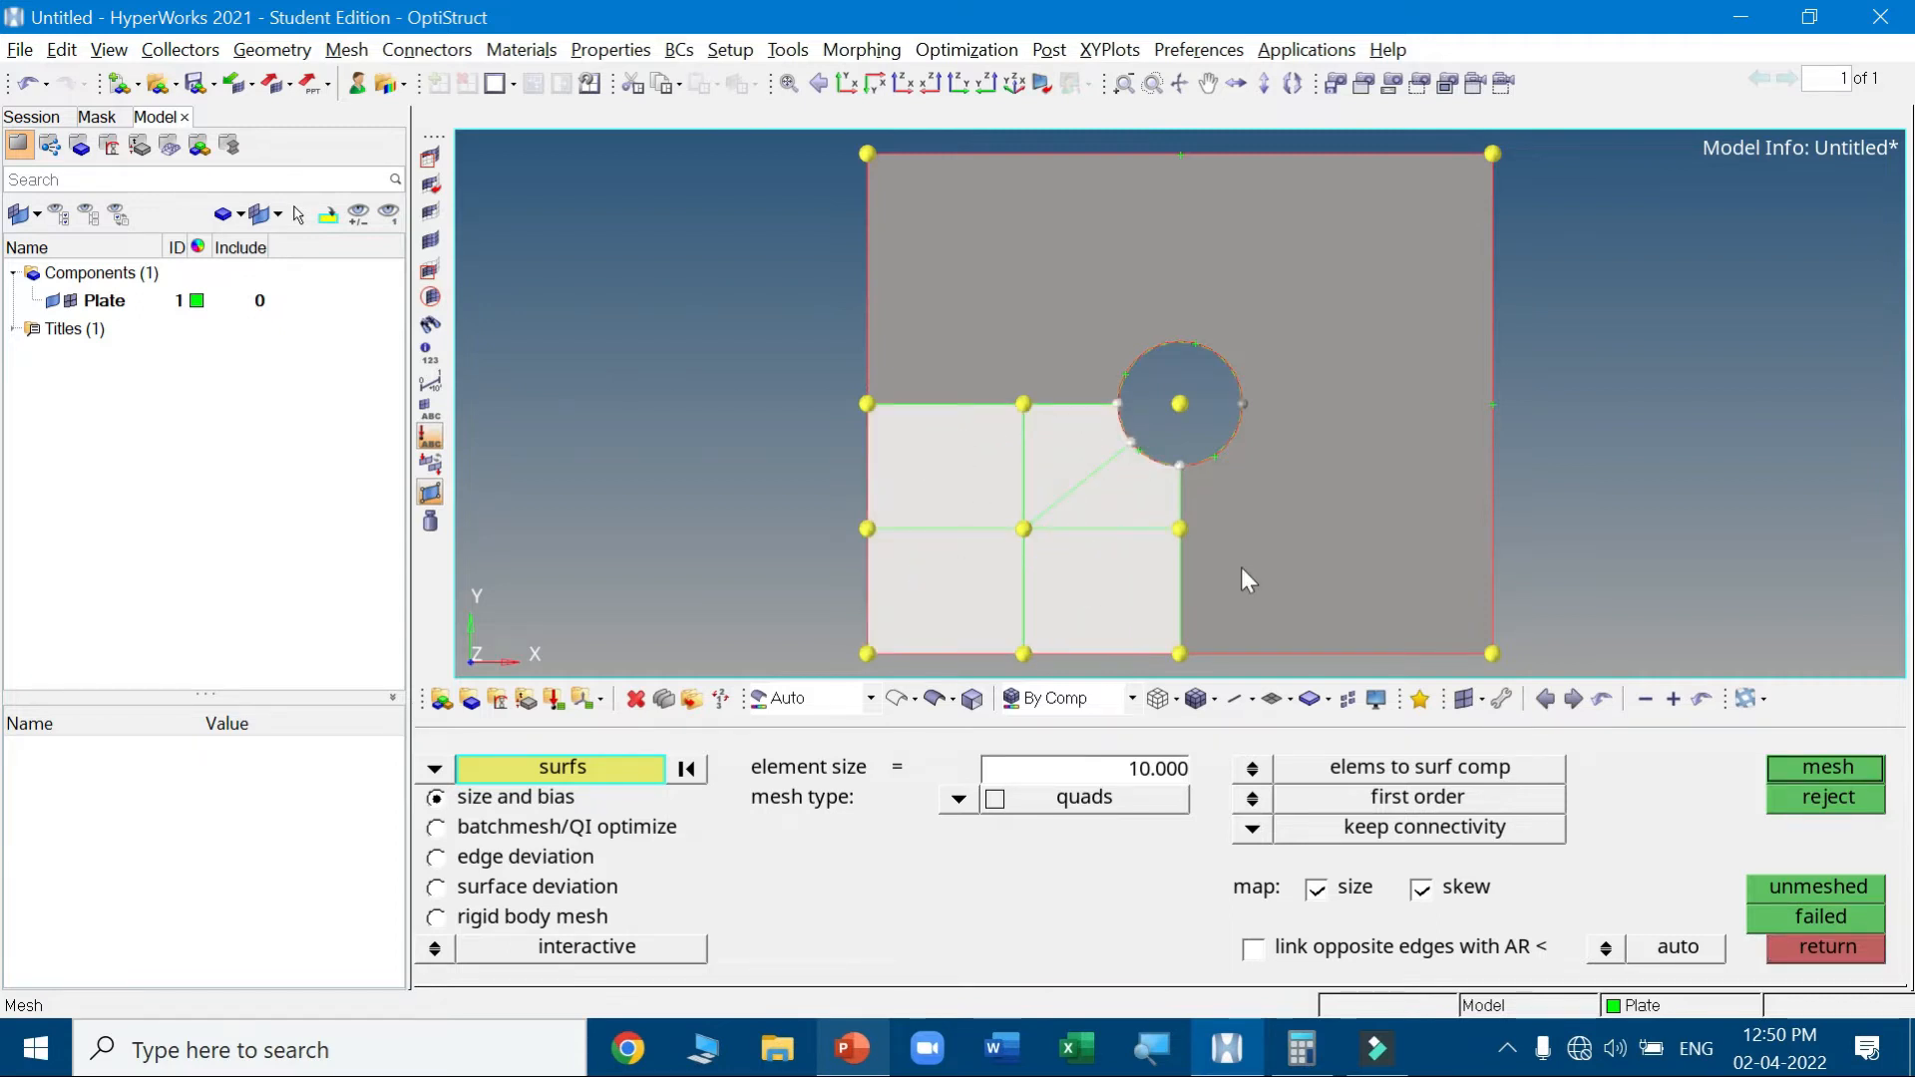
left_click(1837, 770)
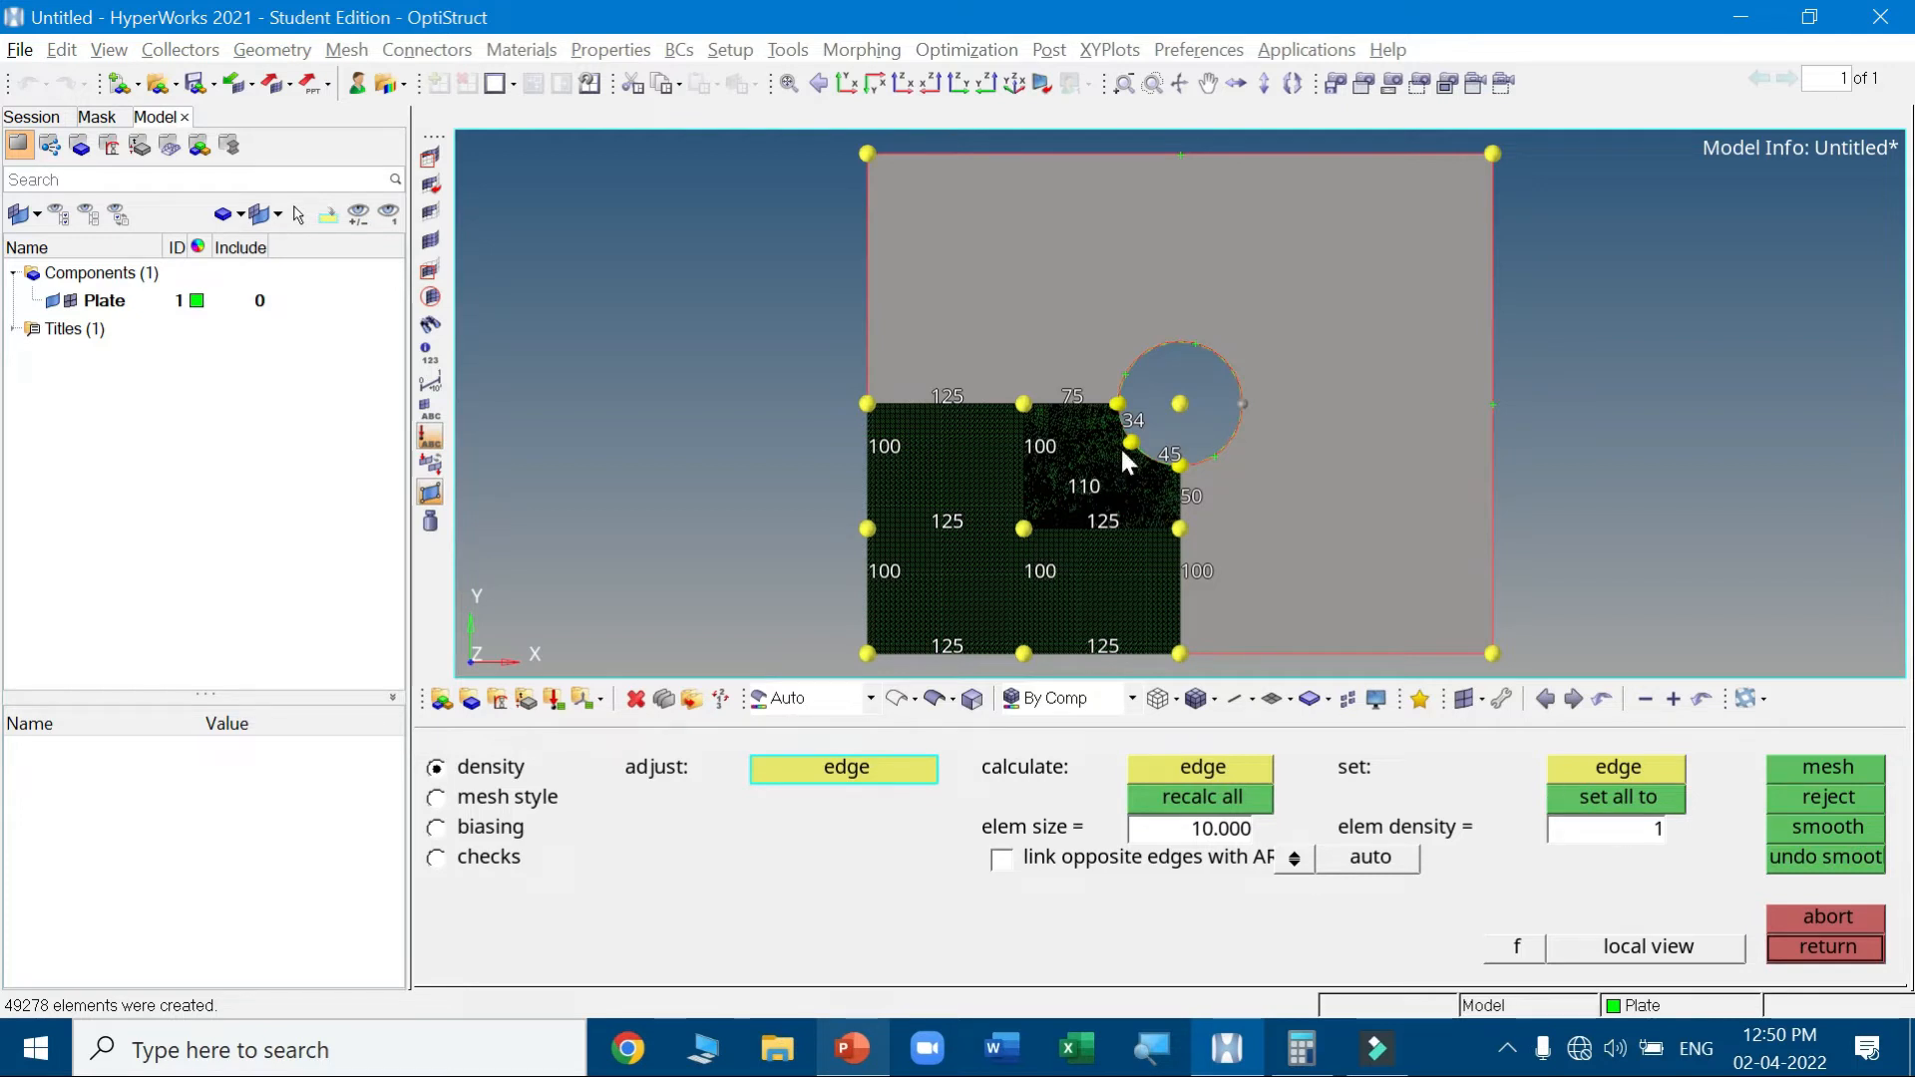
left_click(1822, 946)
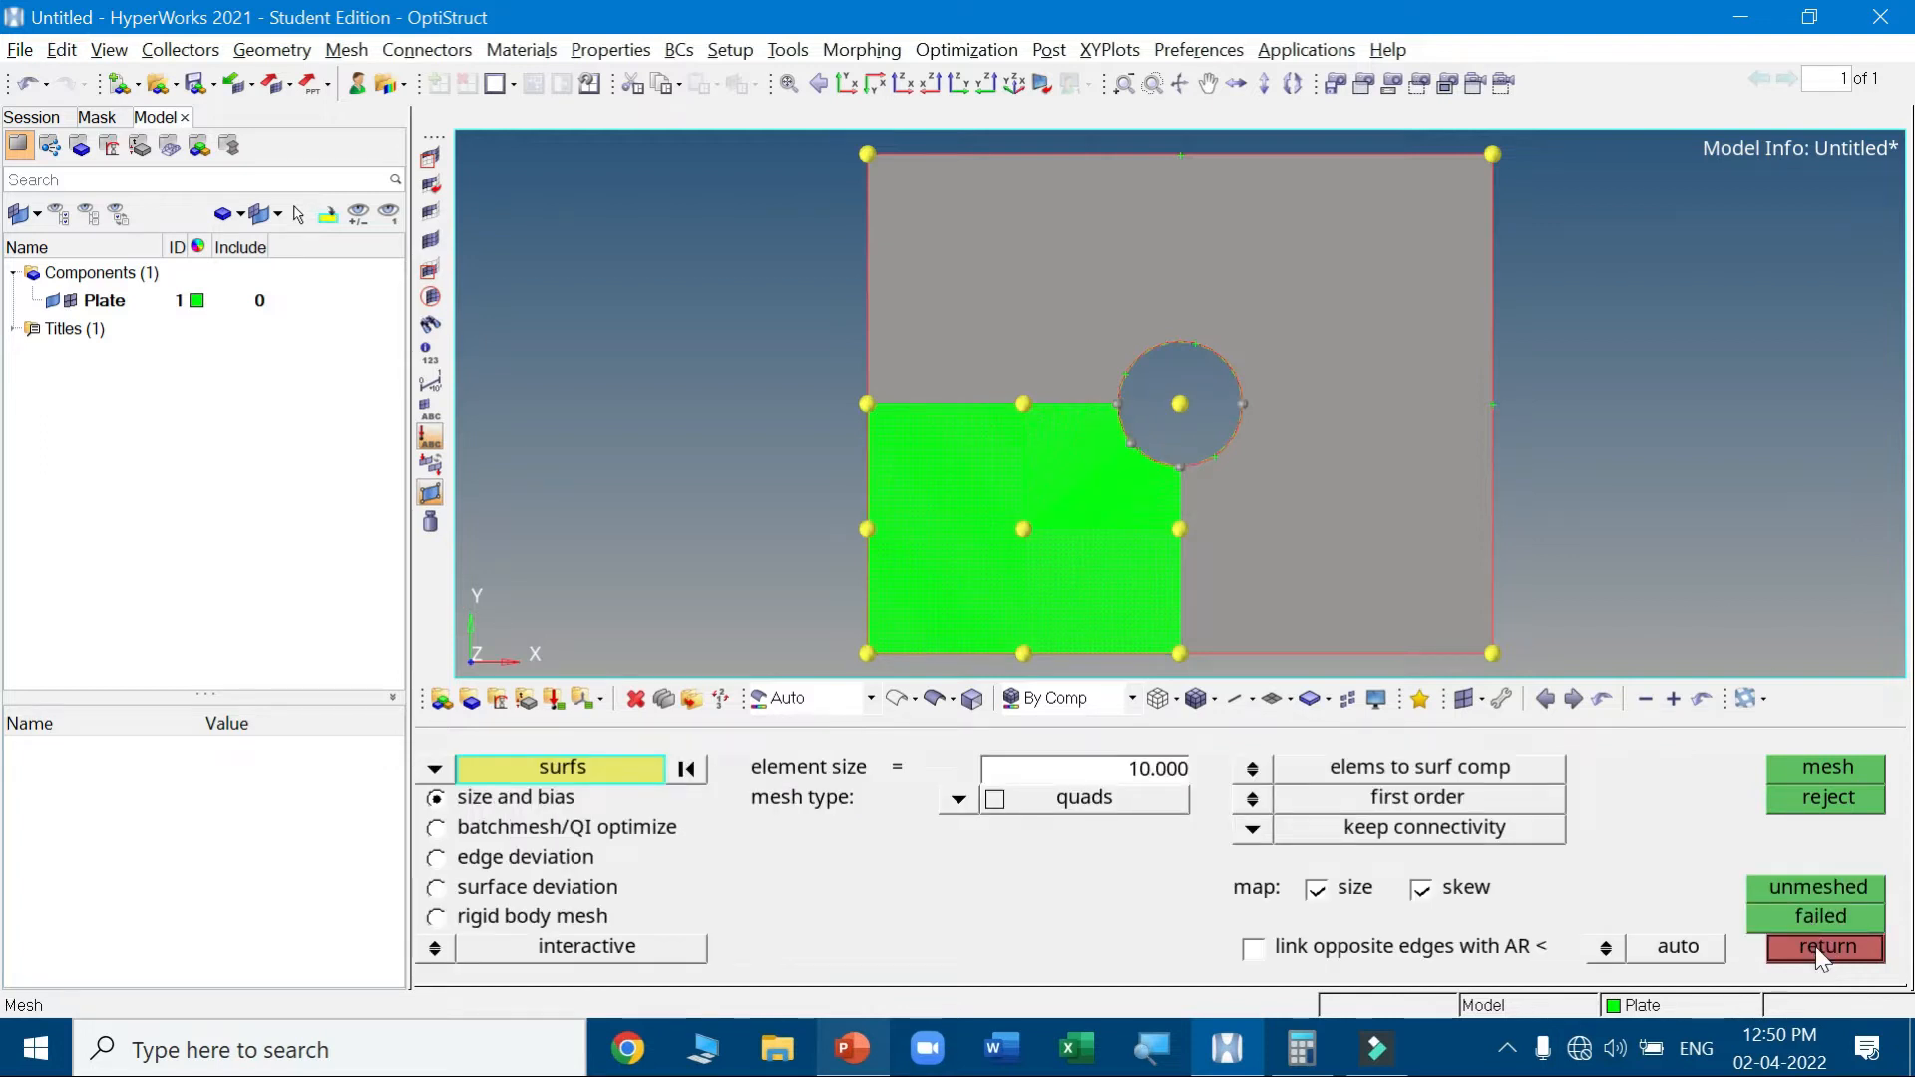
left_click(1825, 799)
left_click(1819, 946)
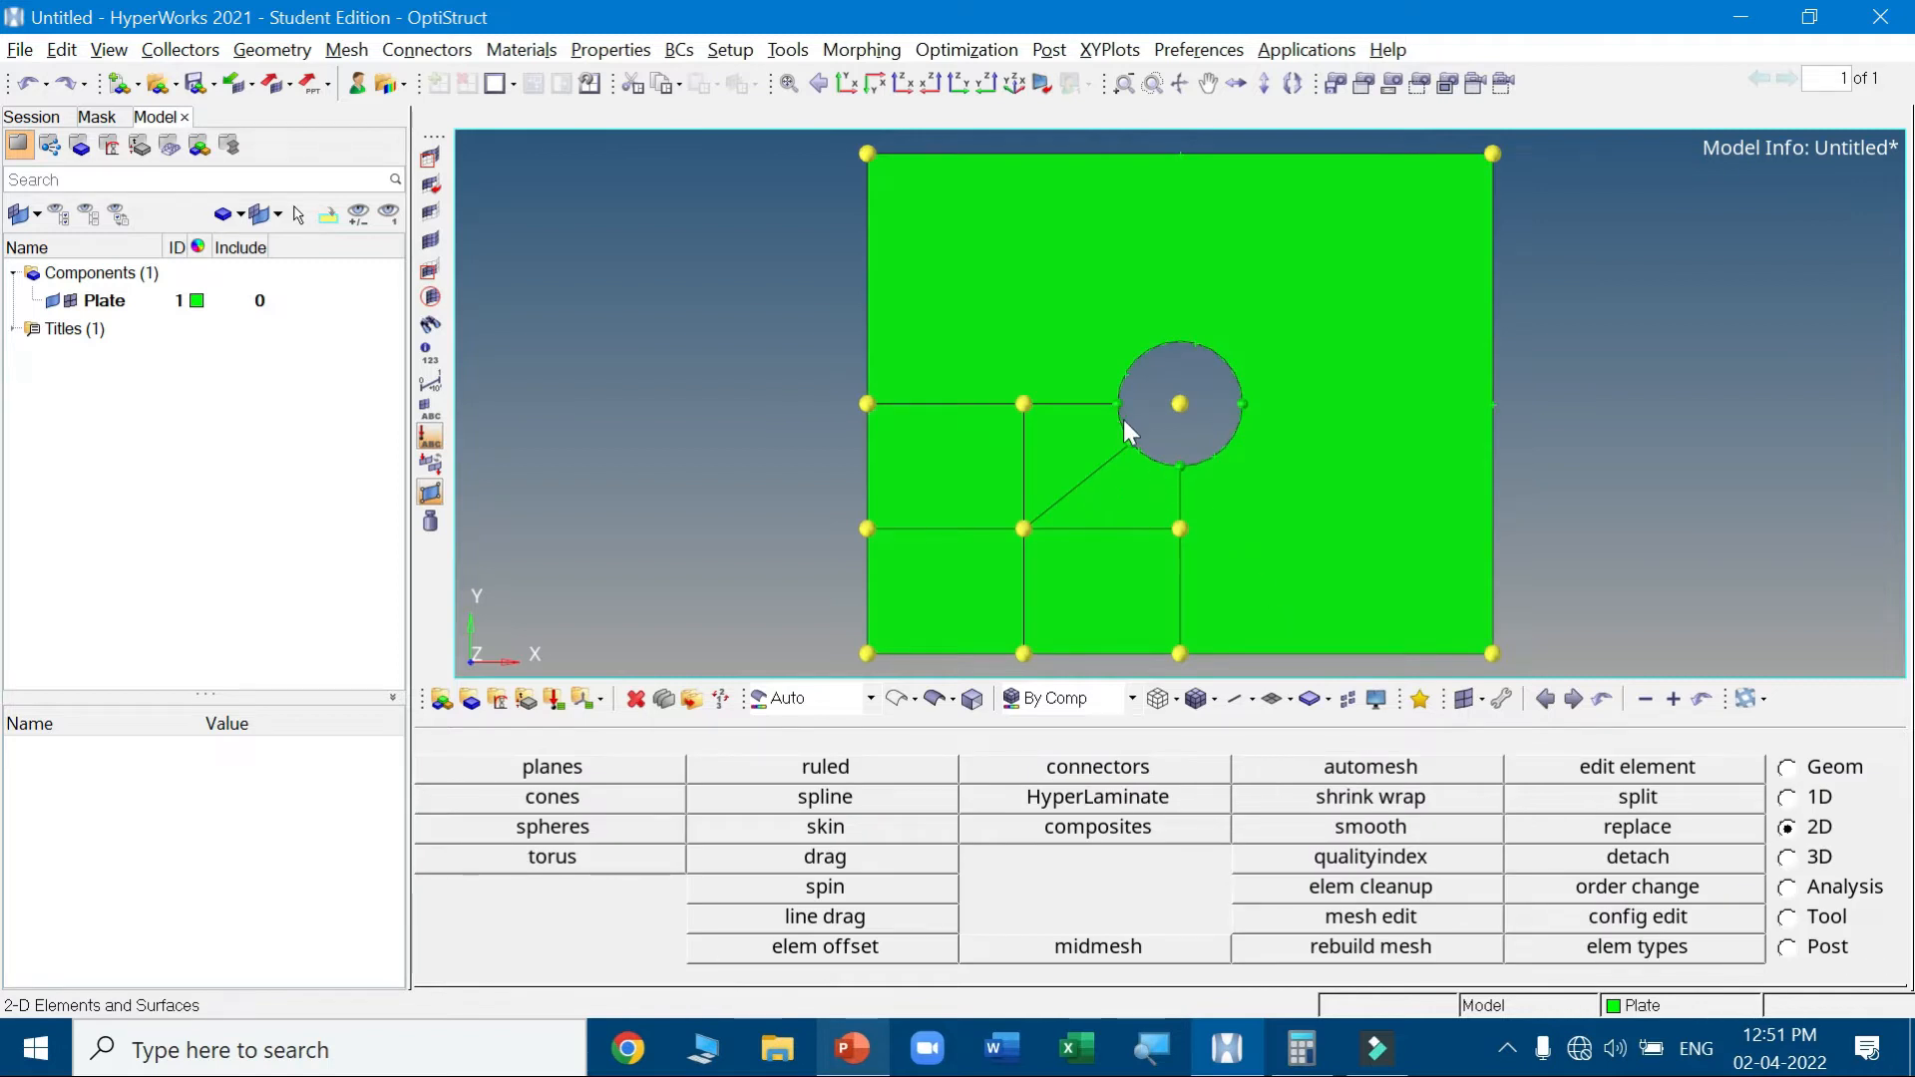
scroll(1246, 479, "down", 2)
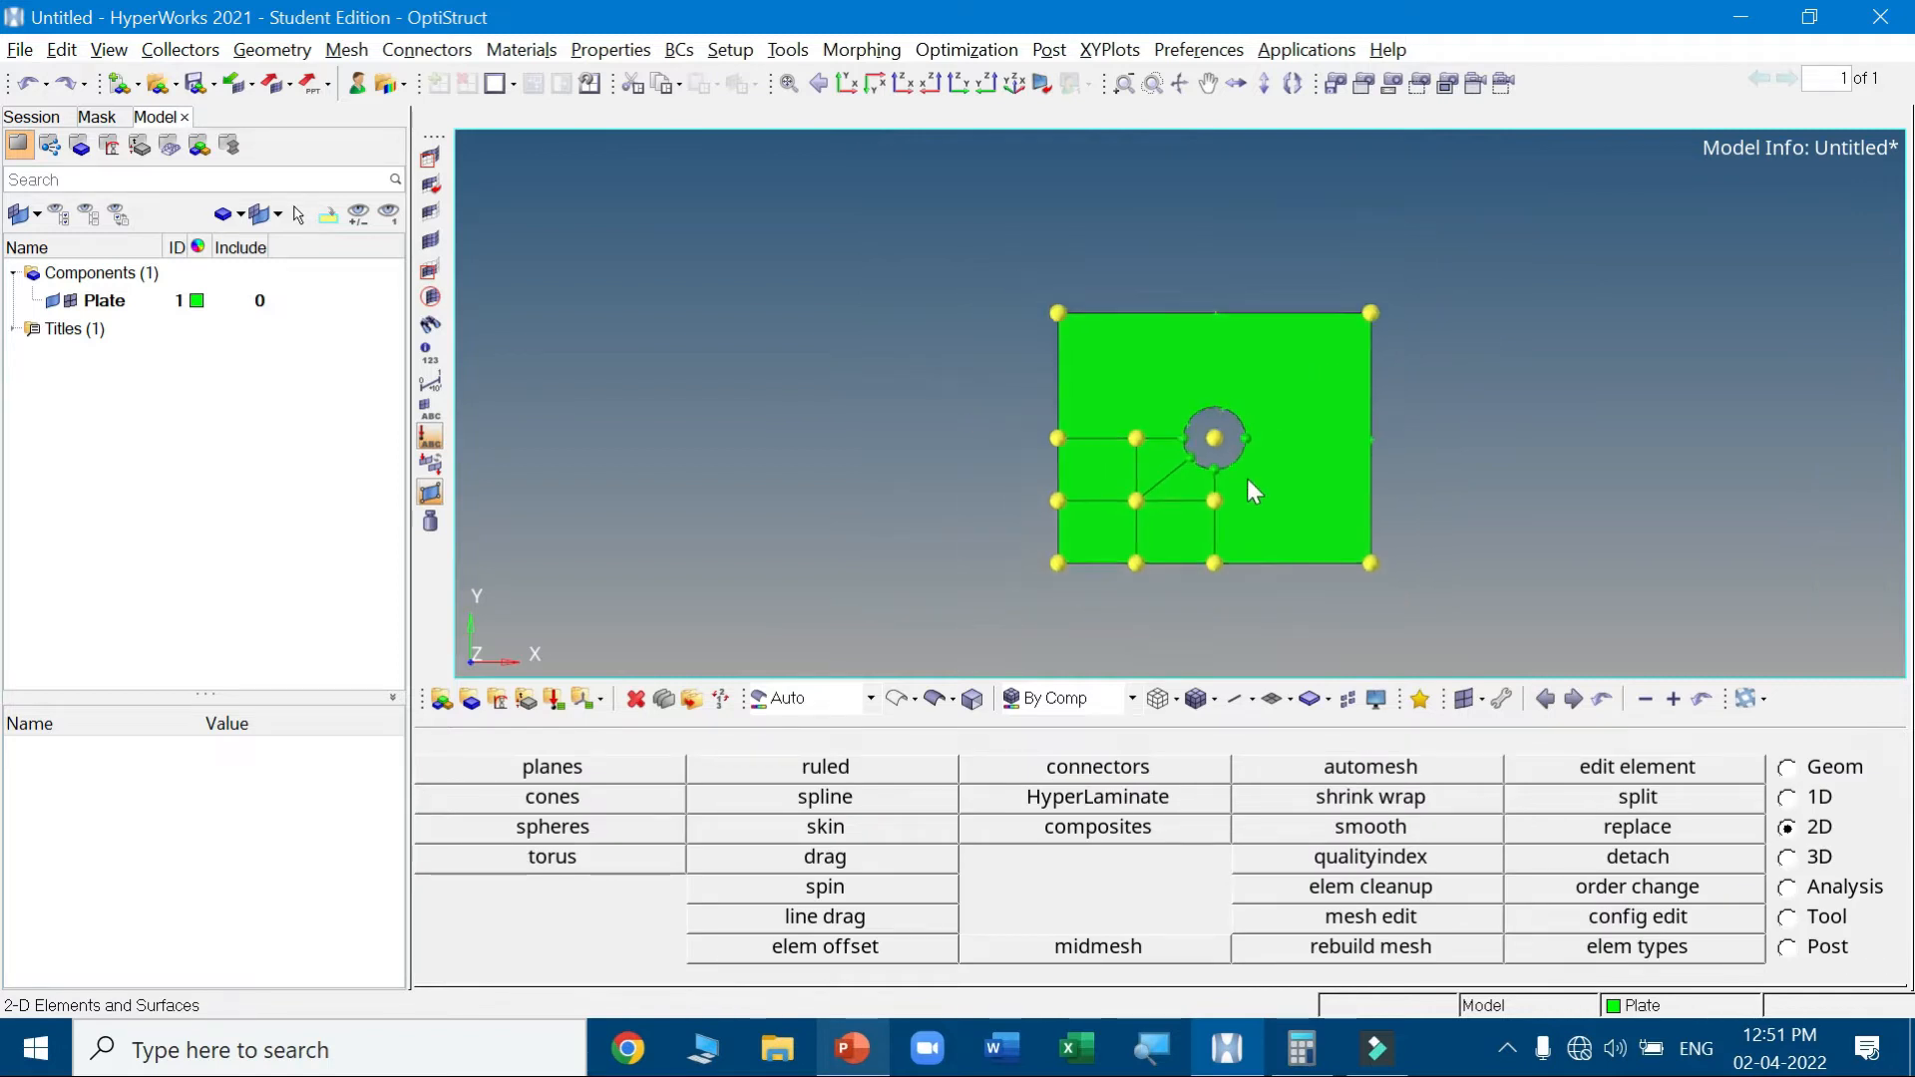
scroll(1247, 479, "up", 4)
scroll(1167, 451, "up", 2)
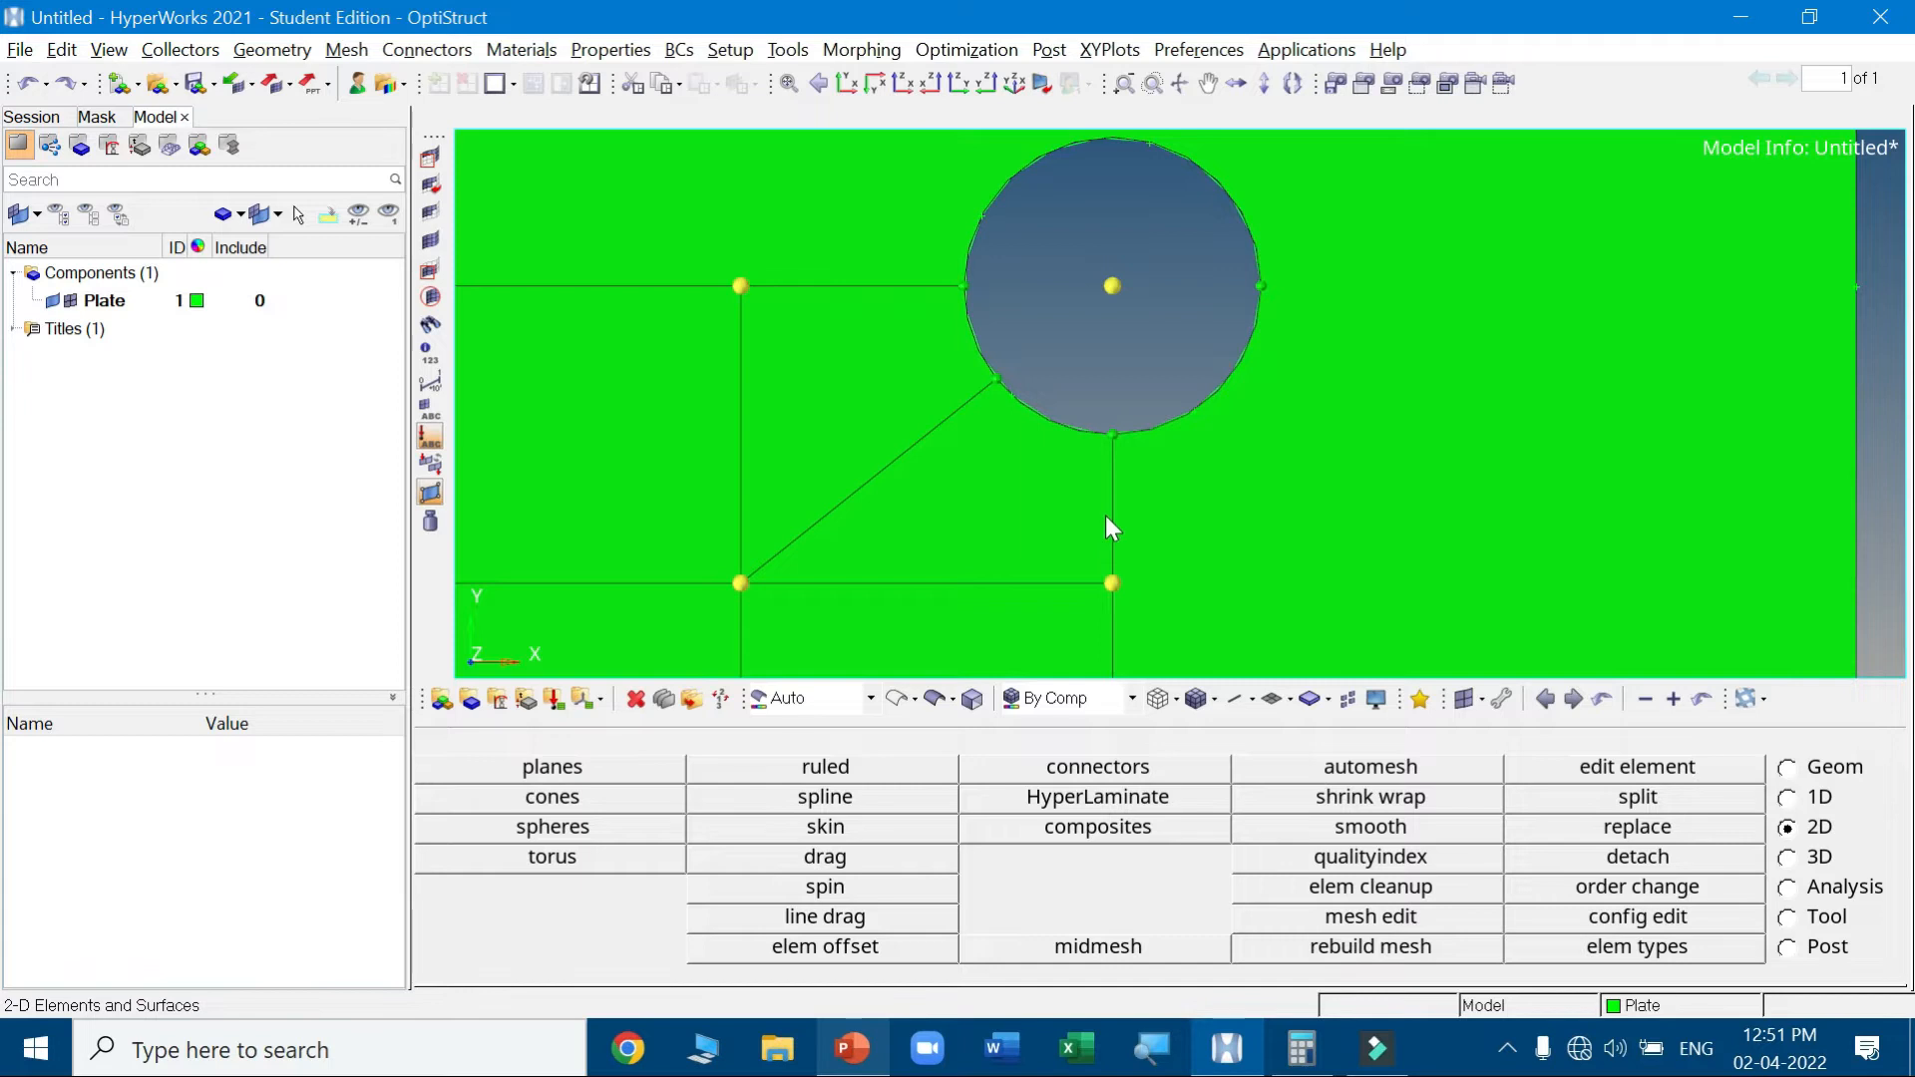
scroll(1105, 517, "up", 2)
left_click(786, 88)
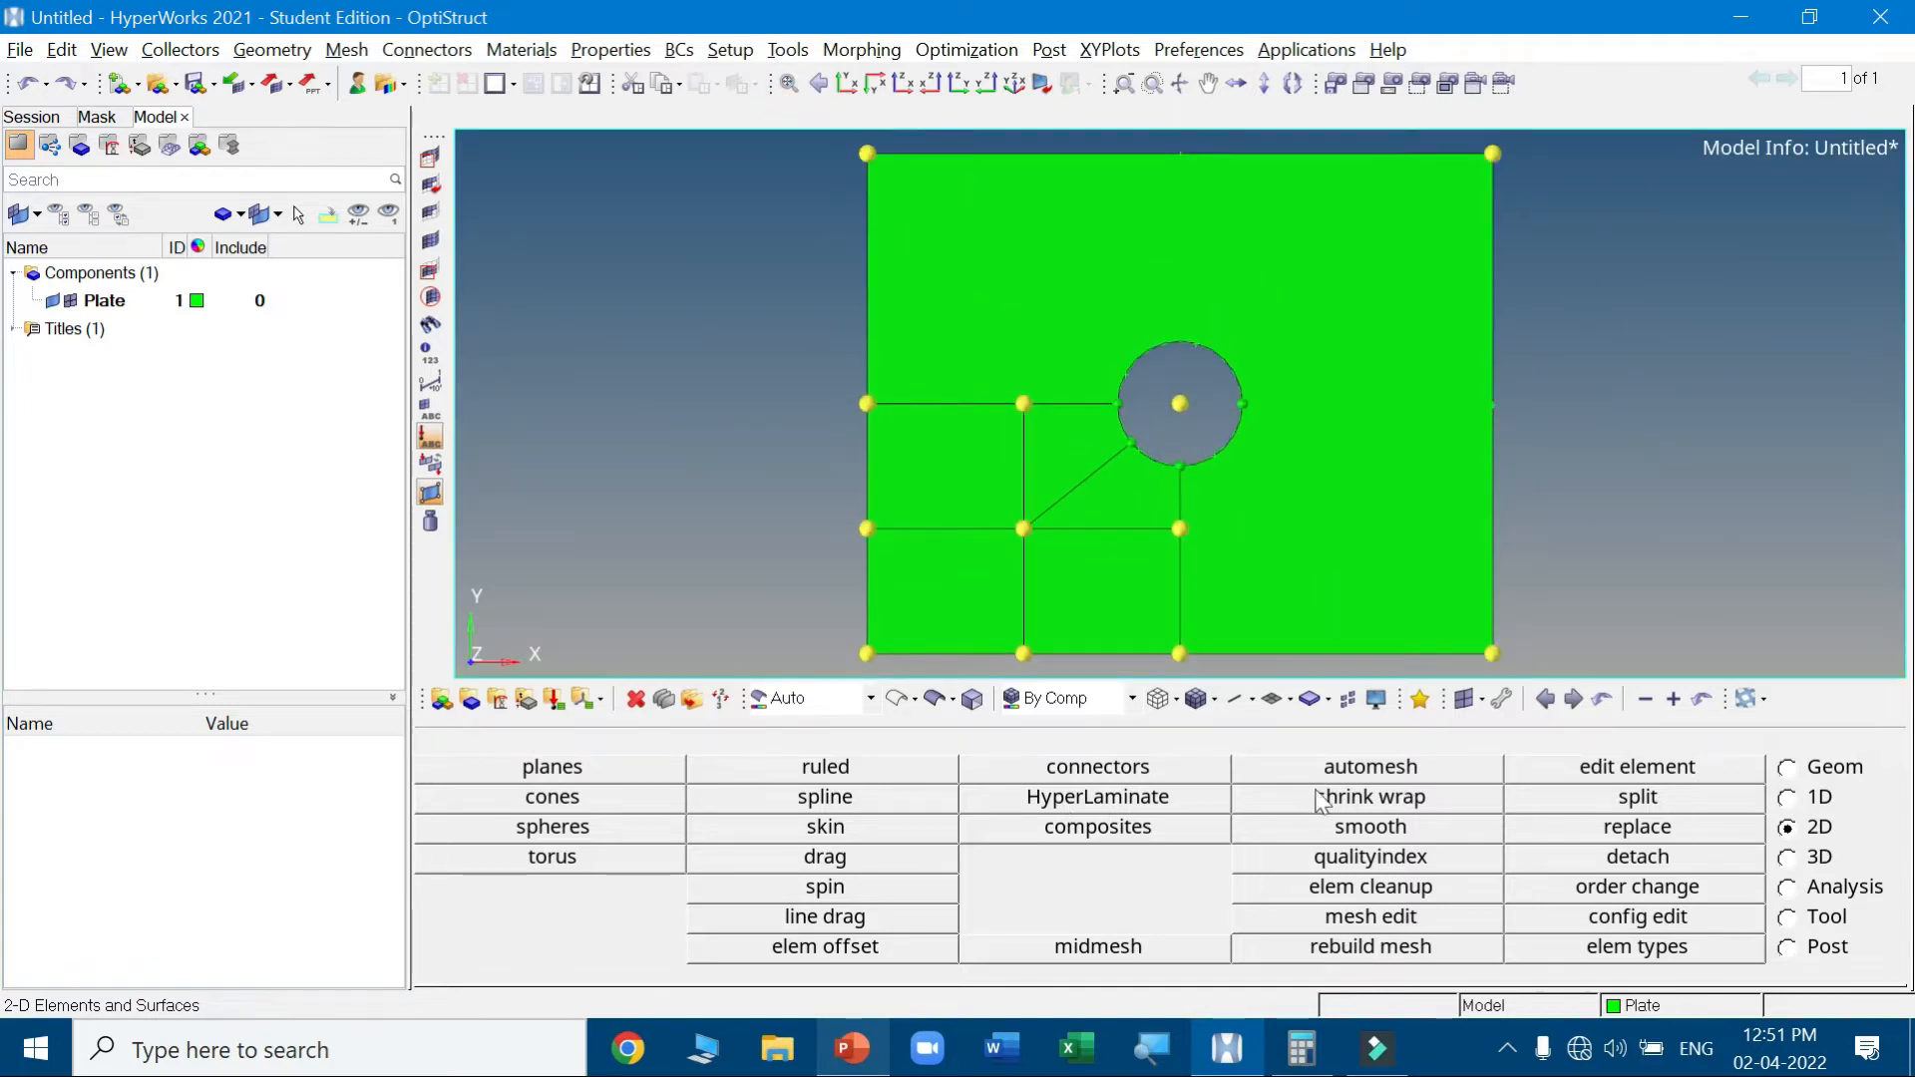
Automesh only the surface below the diagonal beside the hole with quads at element size 10
left_click(1342, 775)
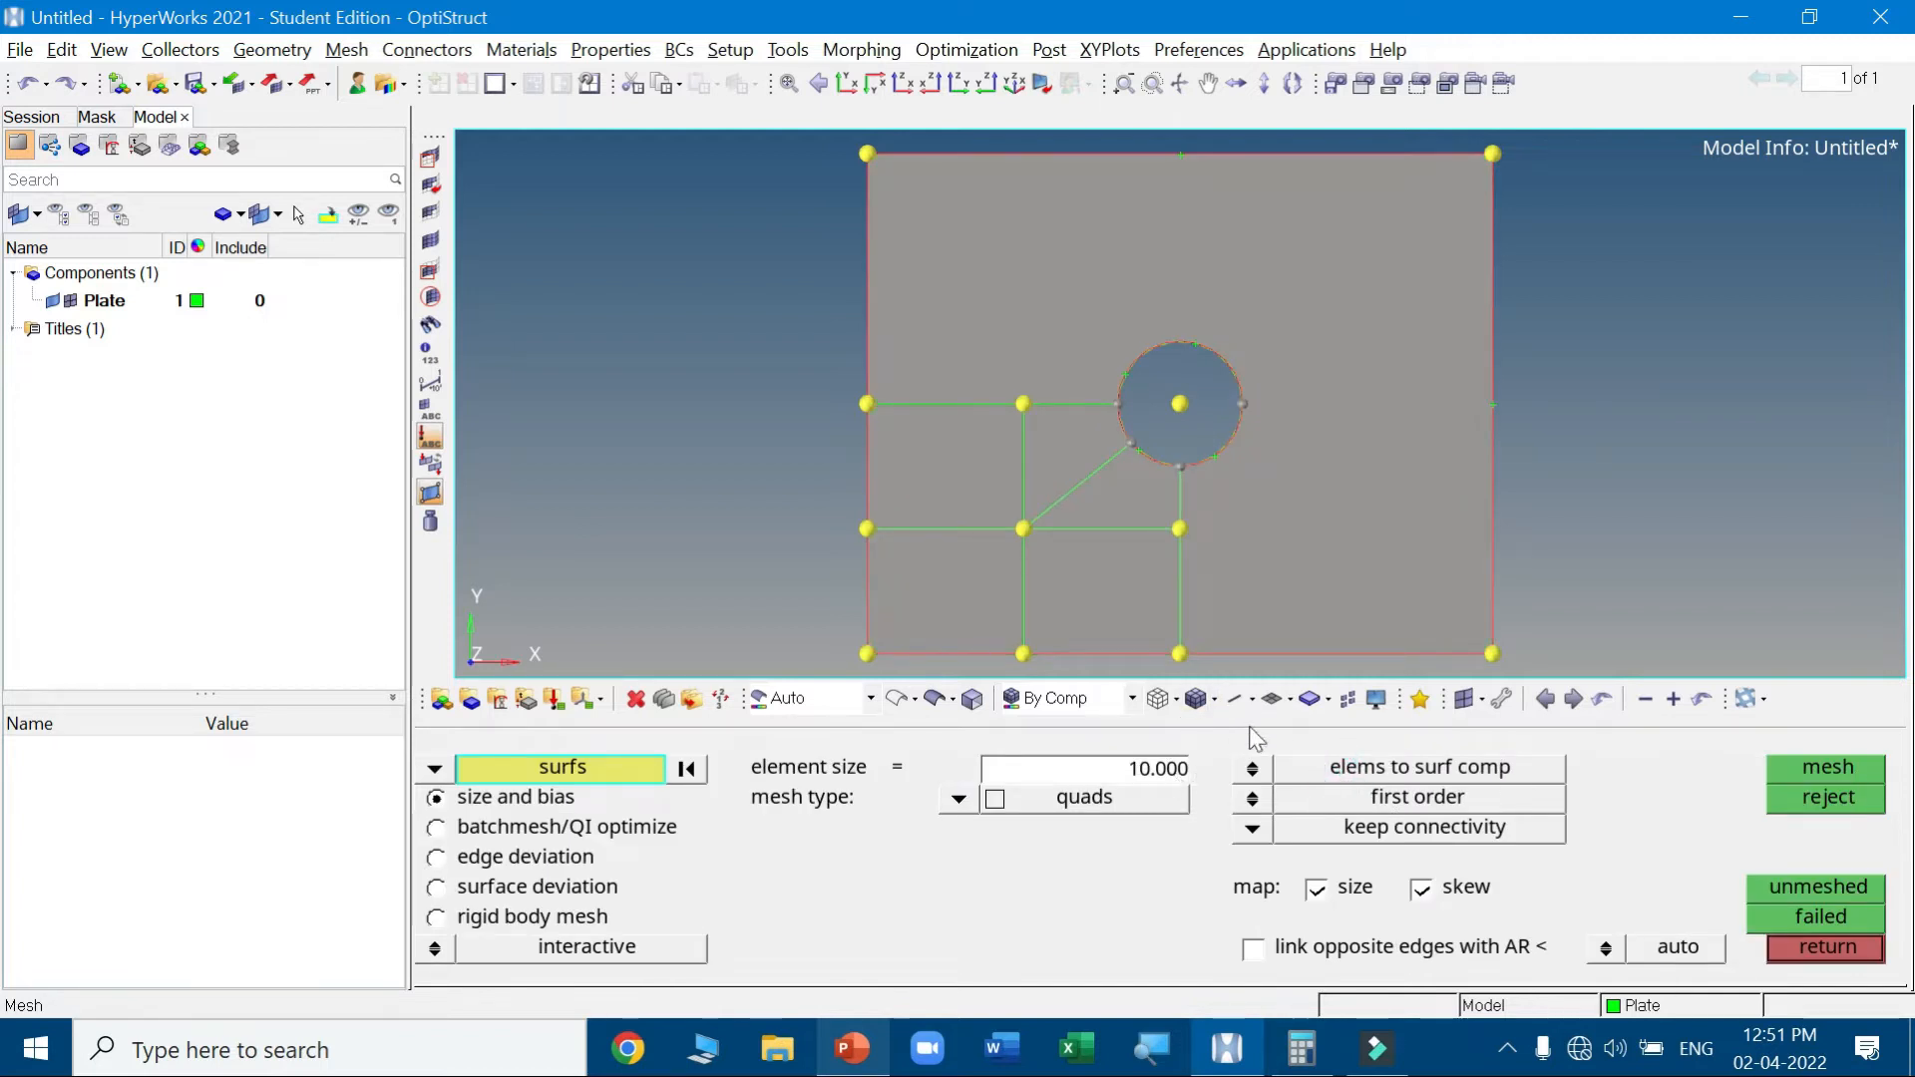
left_click(596, 768)
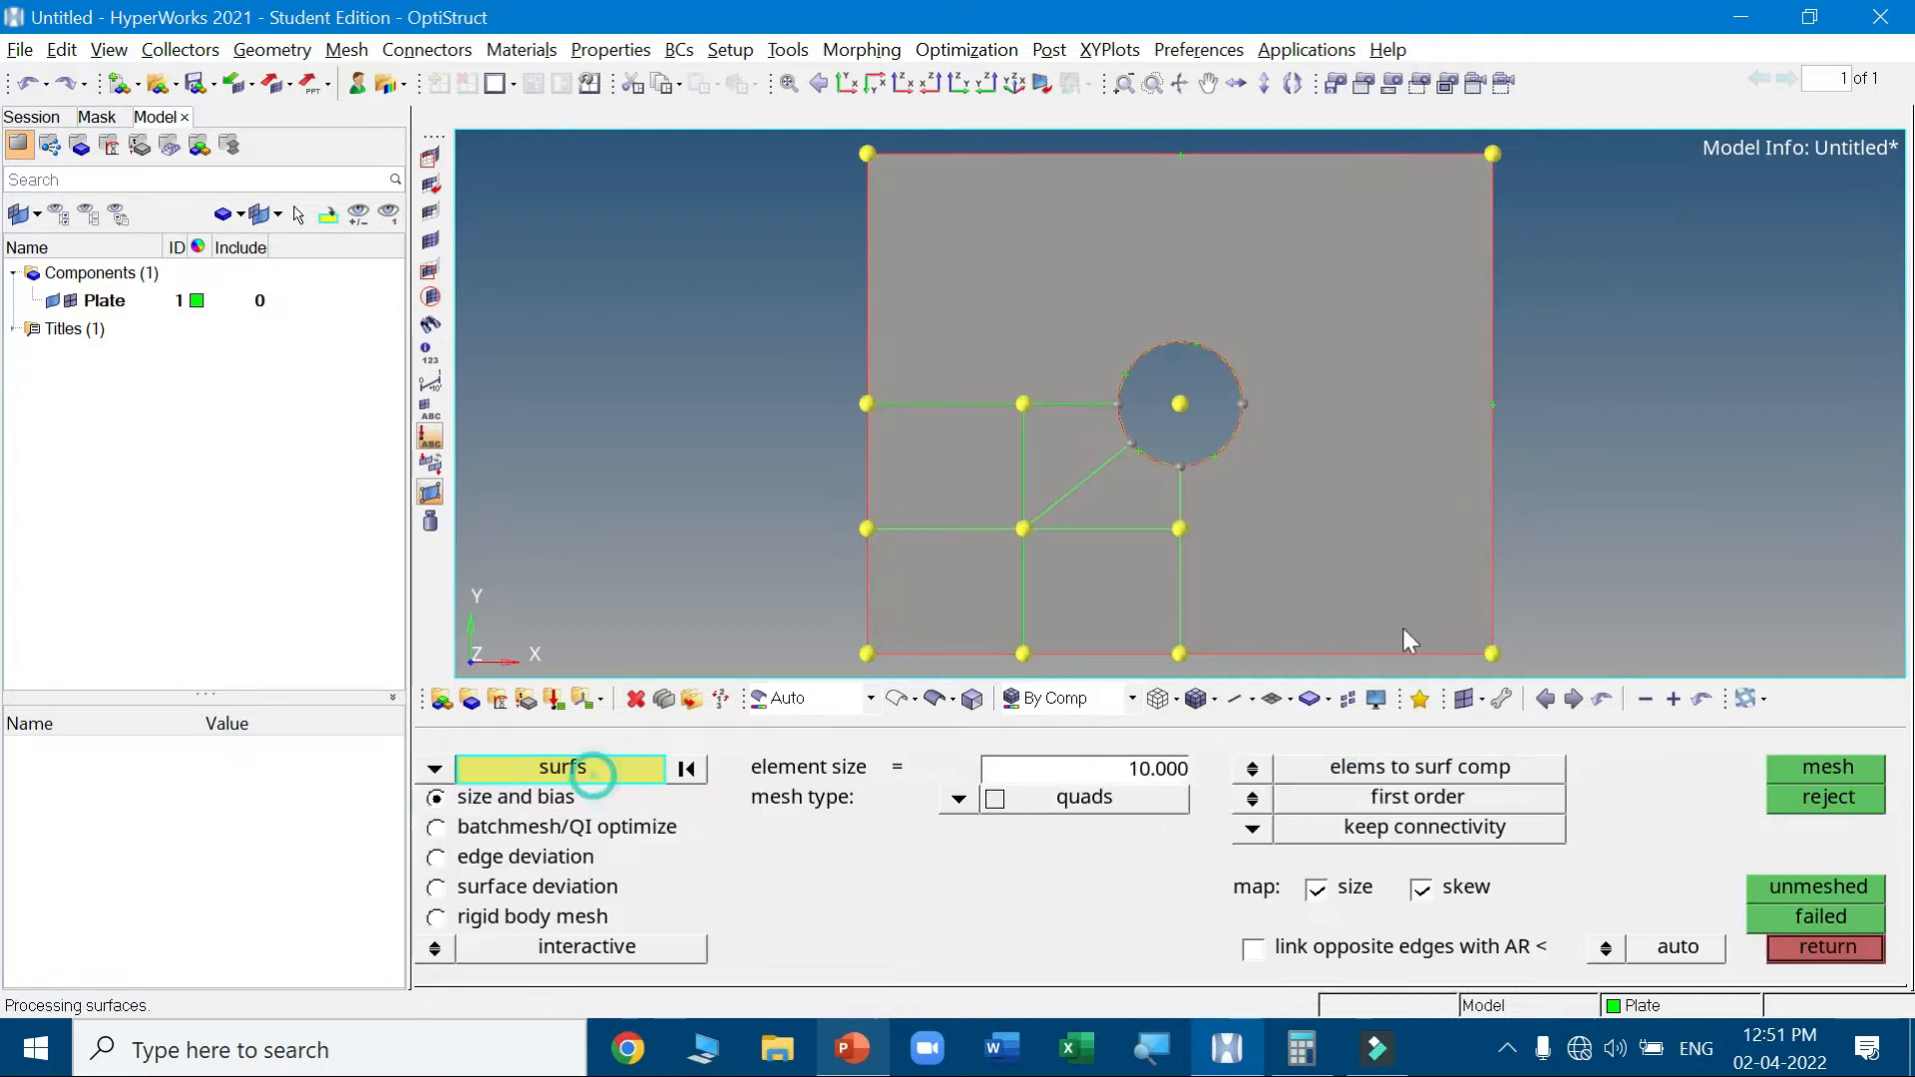
left_click(1137, 497)
left_click(1081, 446)
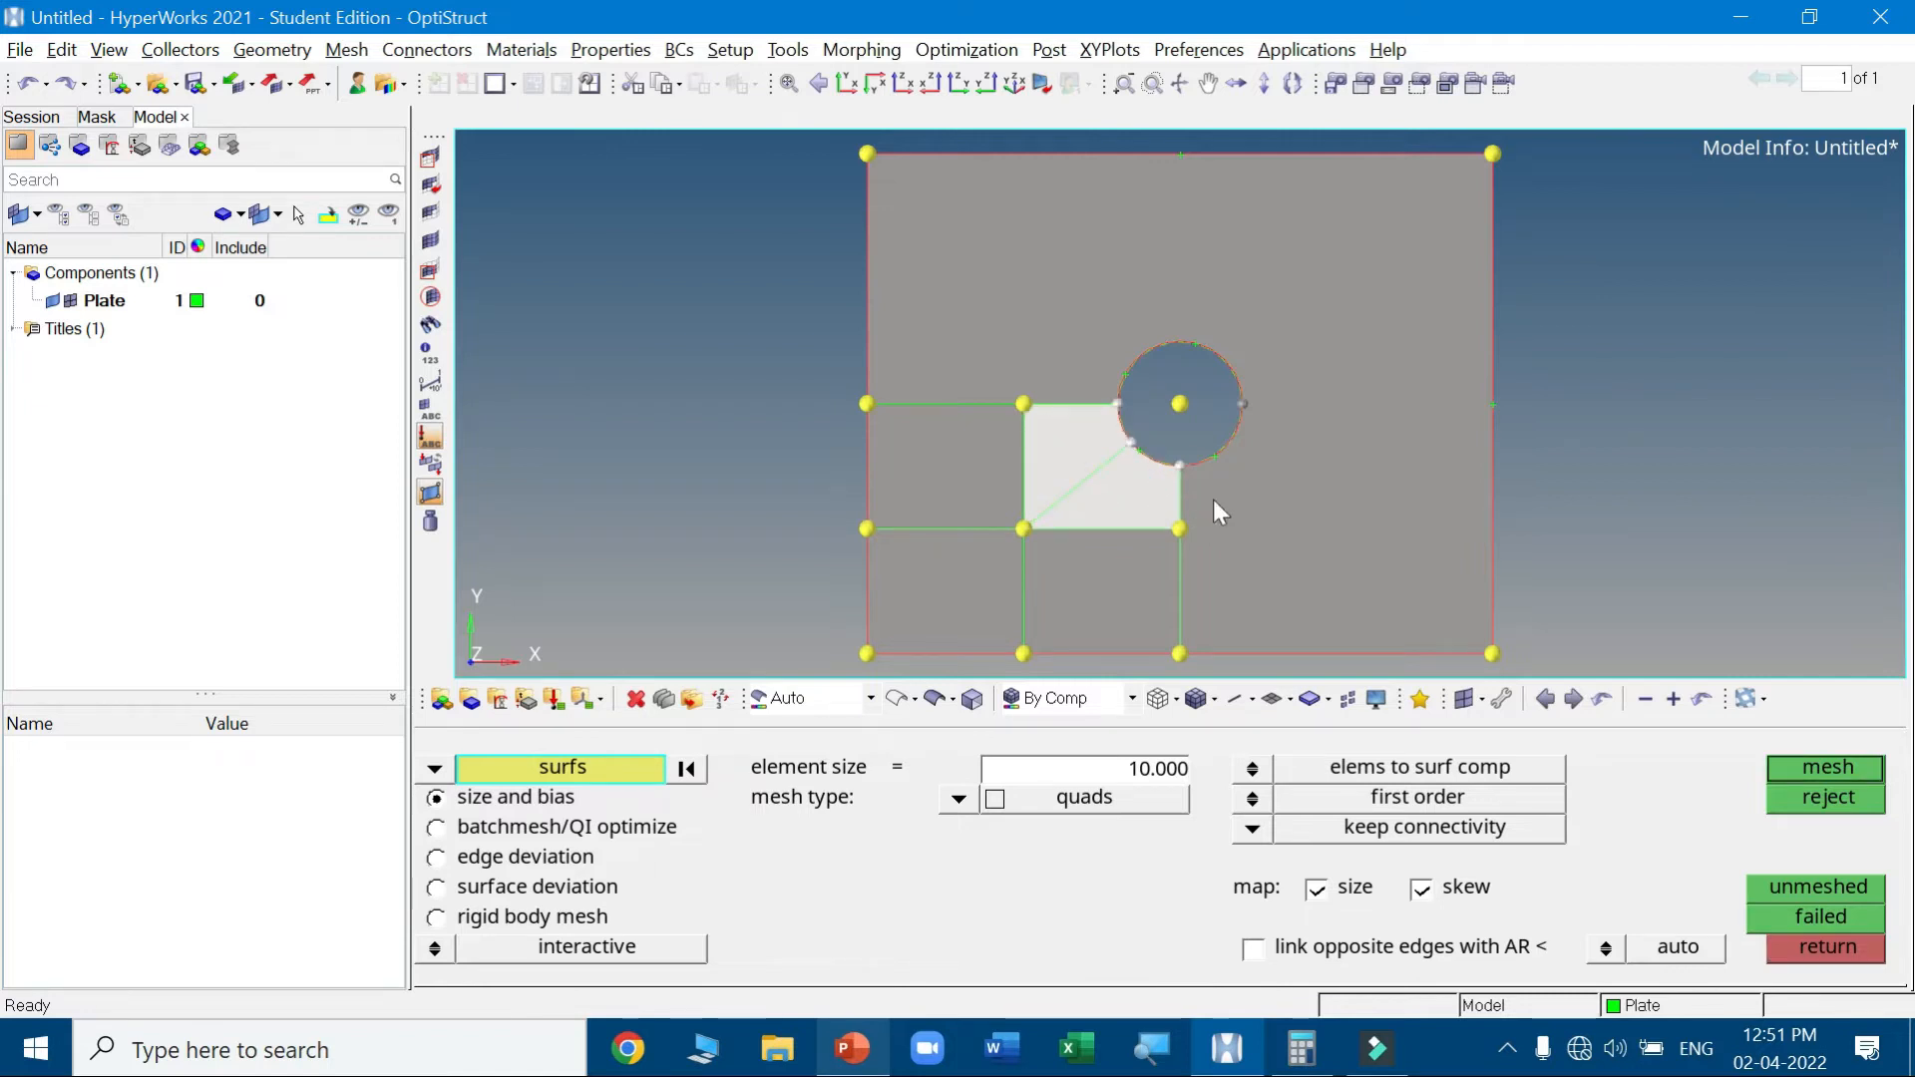
right_click(1069, 439)
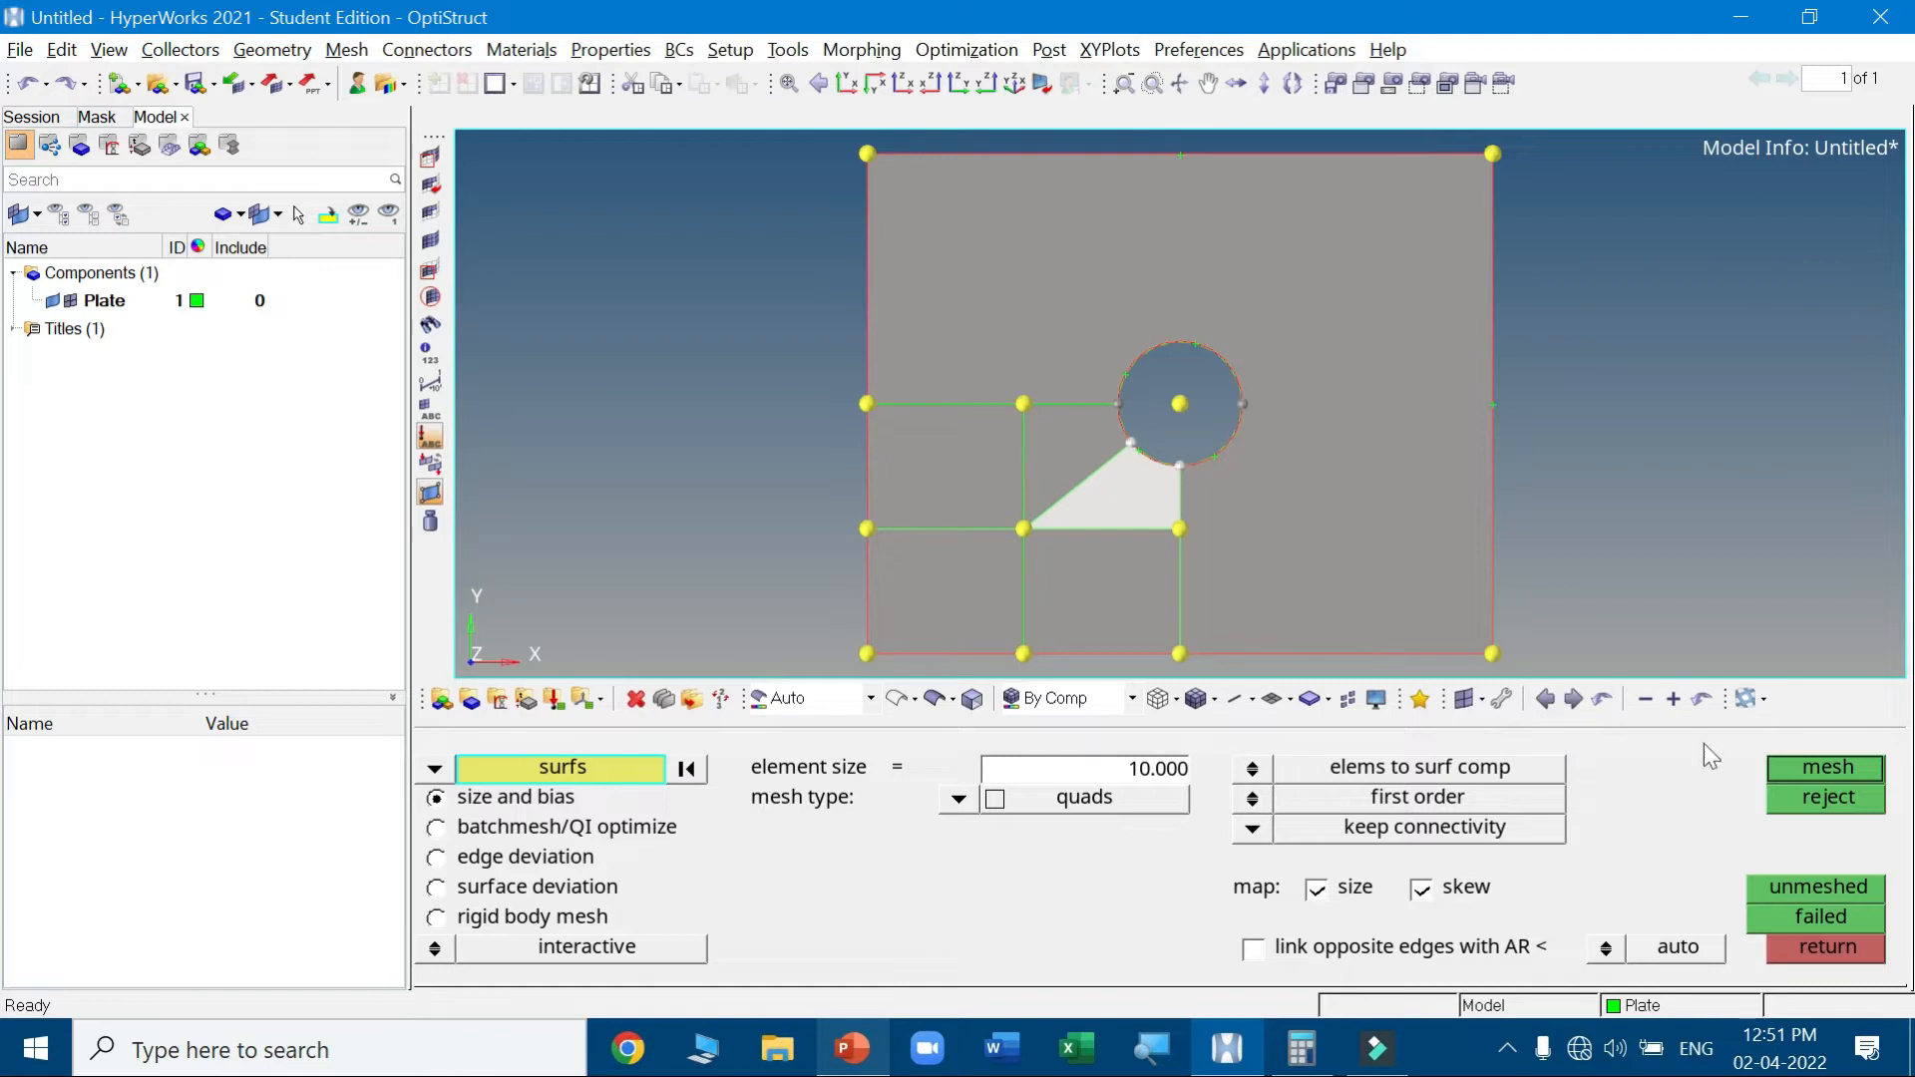
left_click(1833, 770)
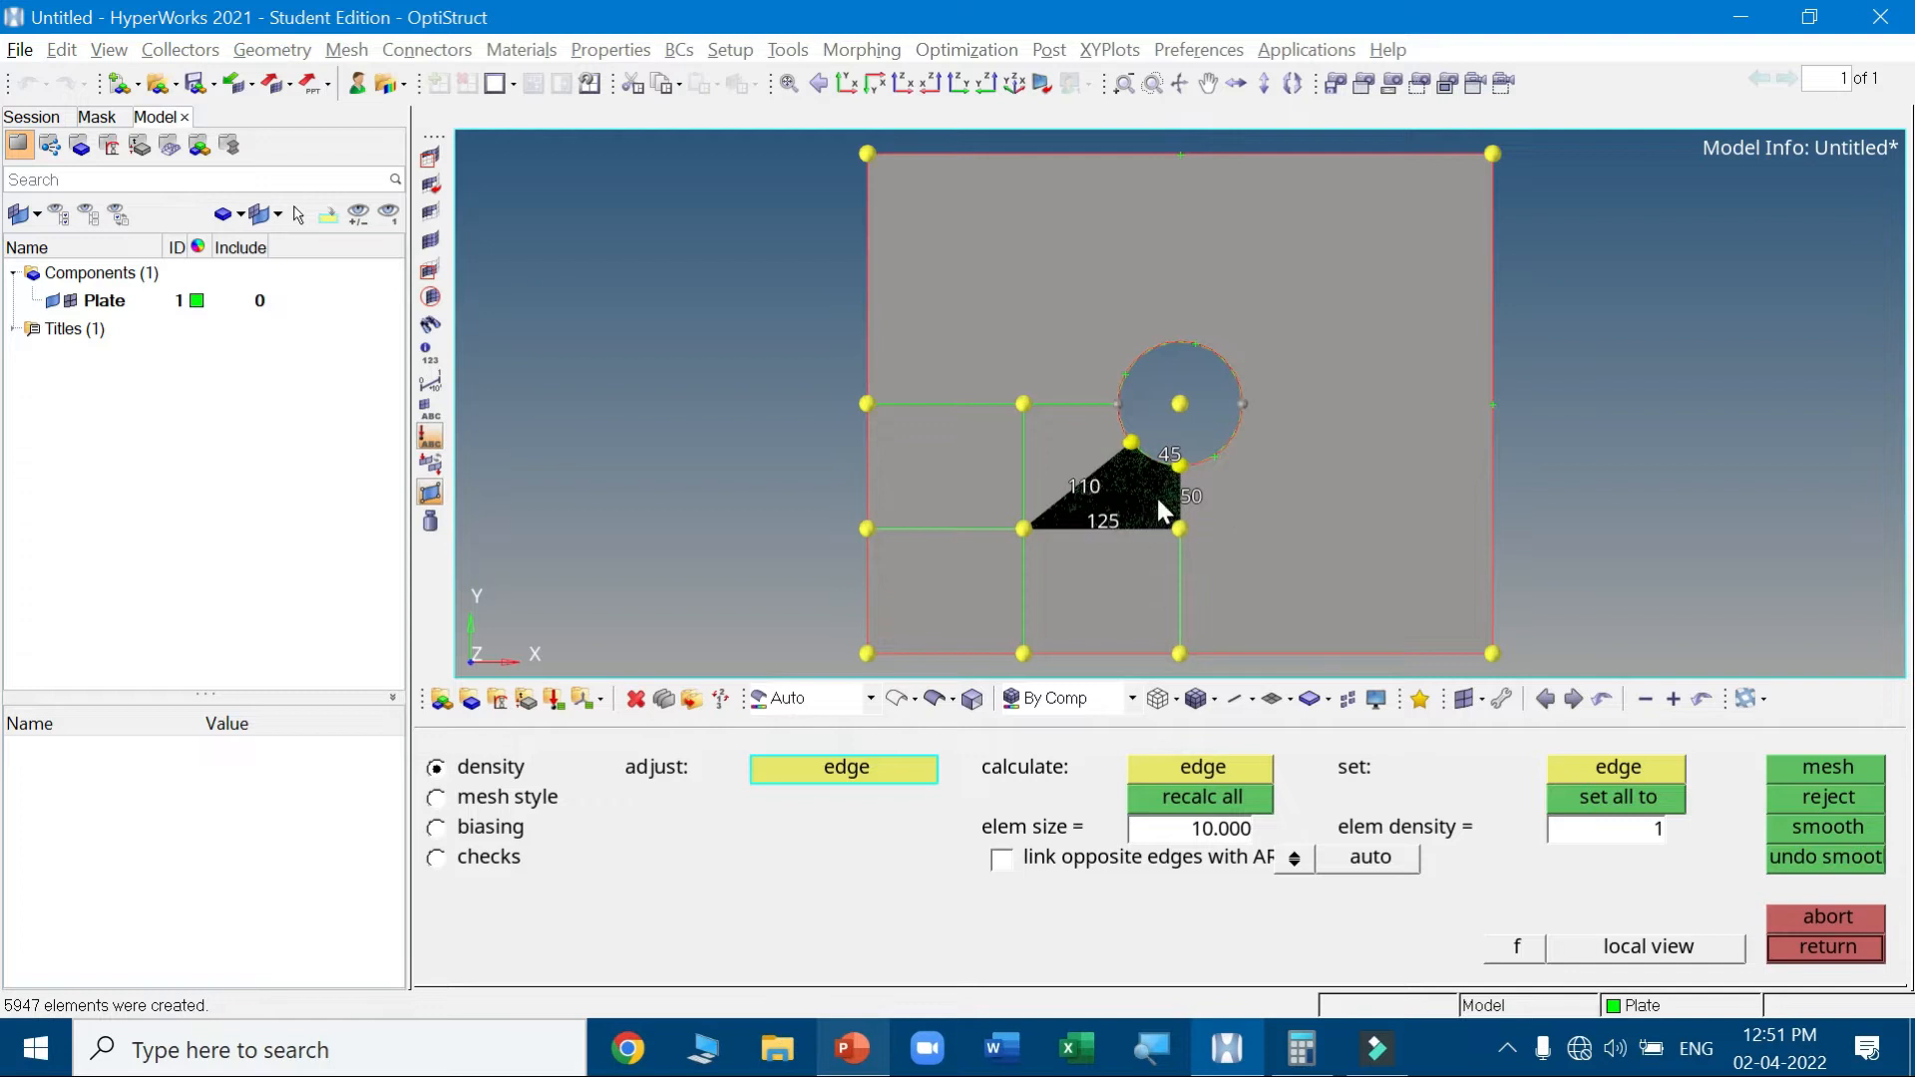
Set the element density to 5 on all edges of the surface below the diagonal and remesh it
scroll(1182, 533, "up", 4)
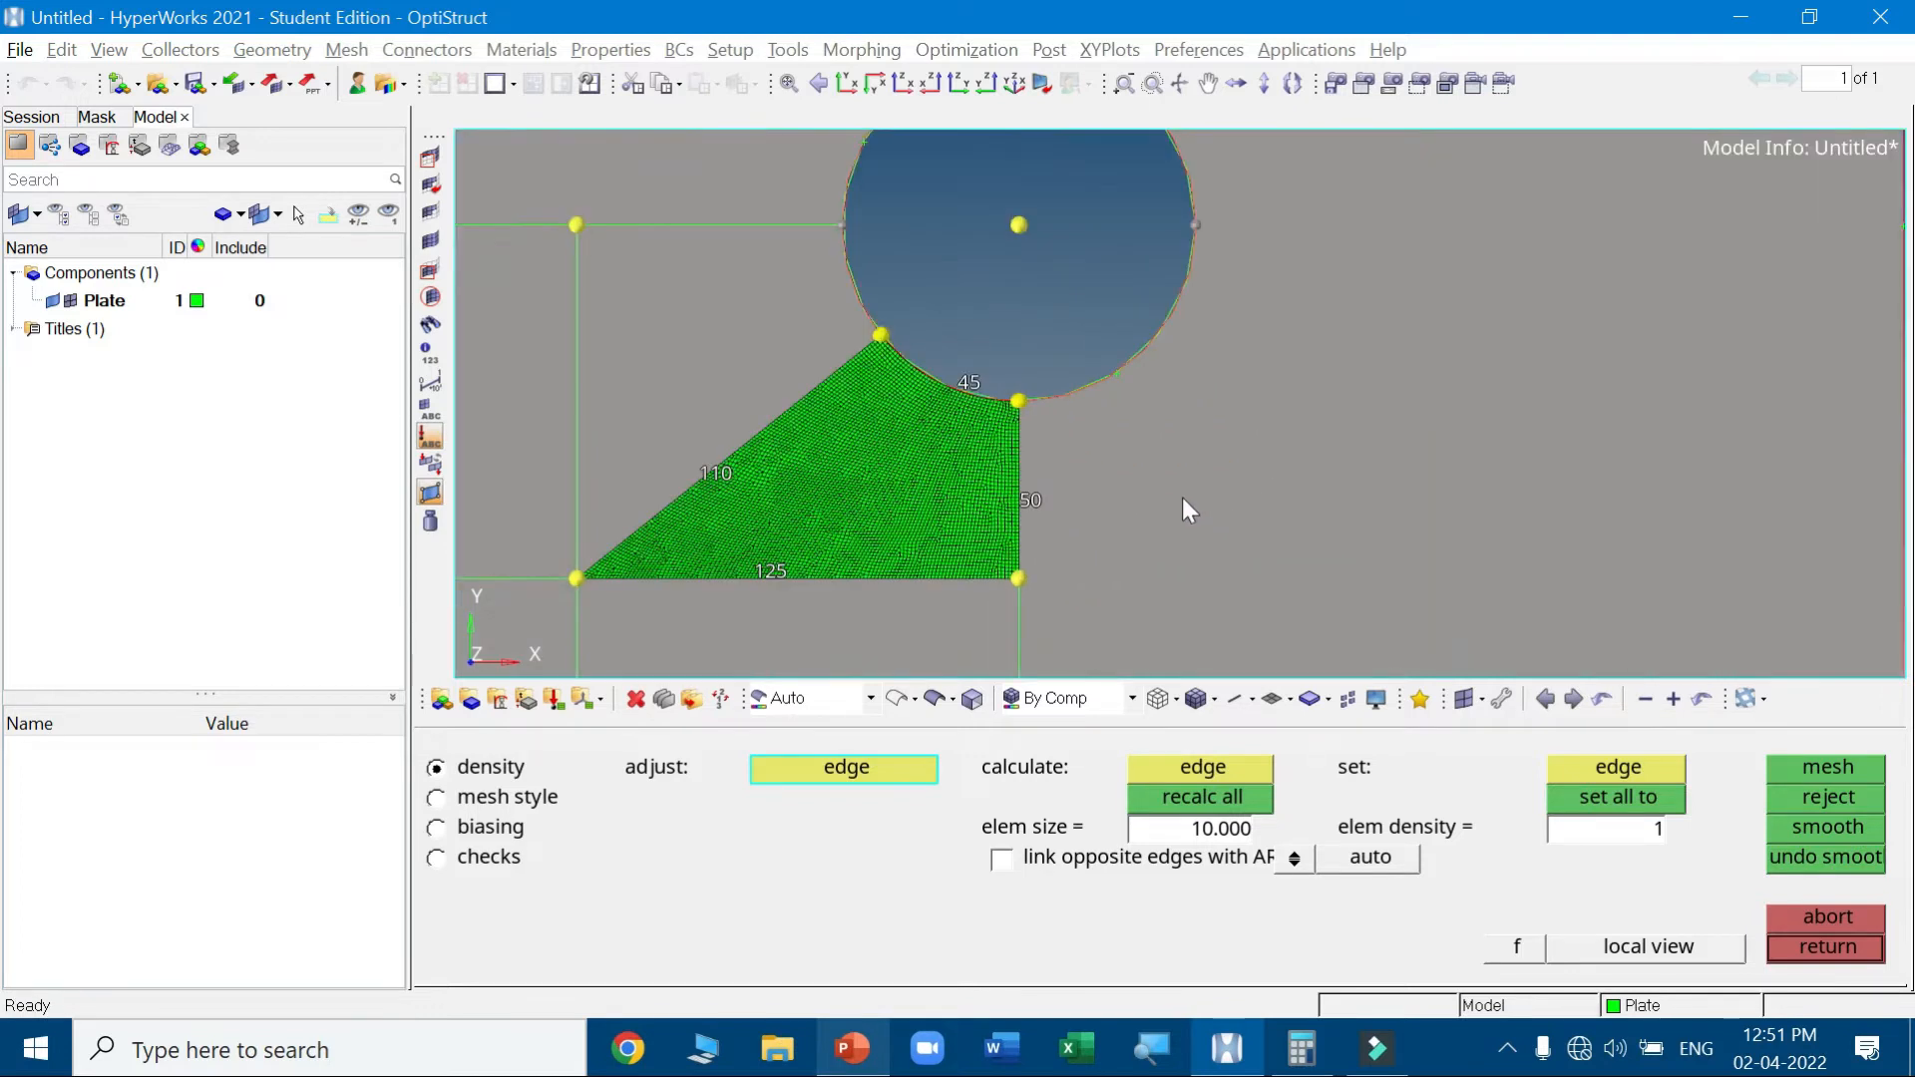
scroll(985, 439, "up", 3)
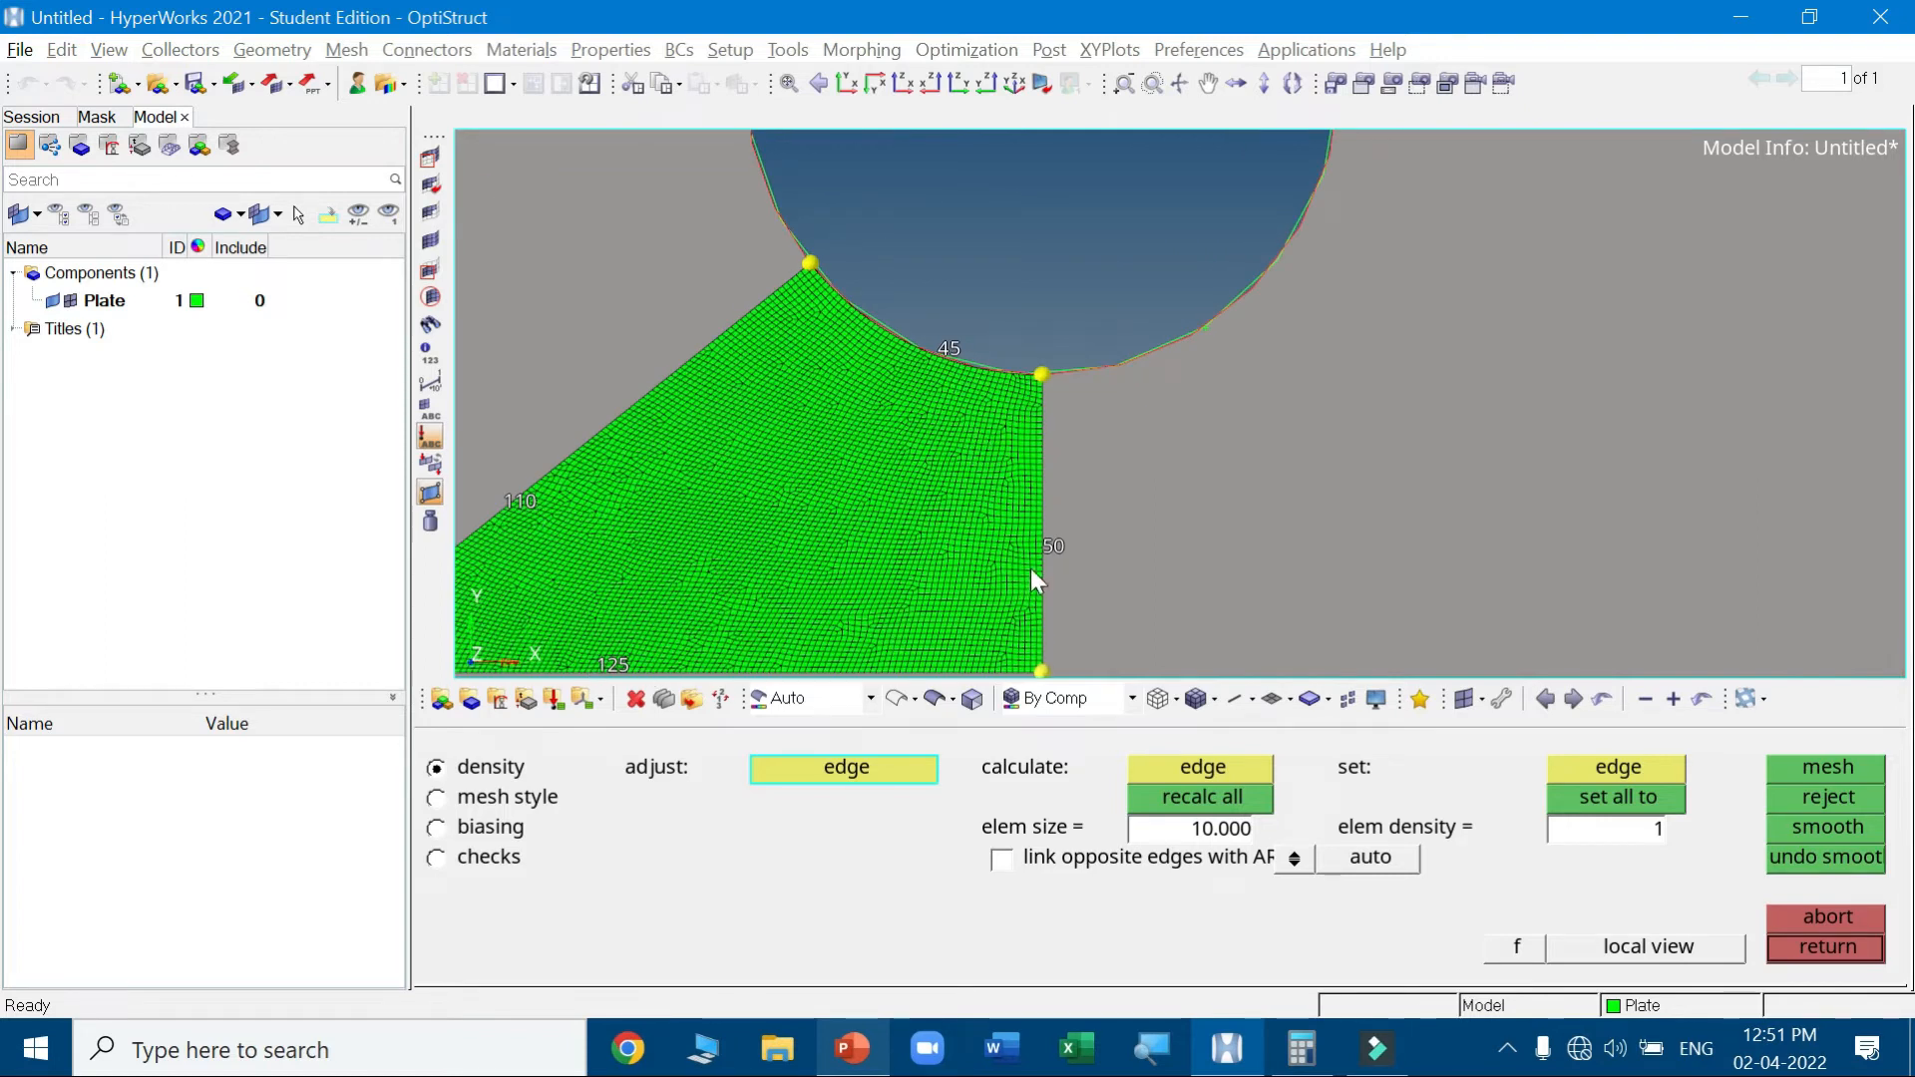
scroll(993, 480, "down", 2)
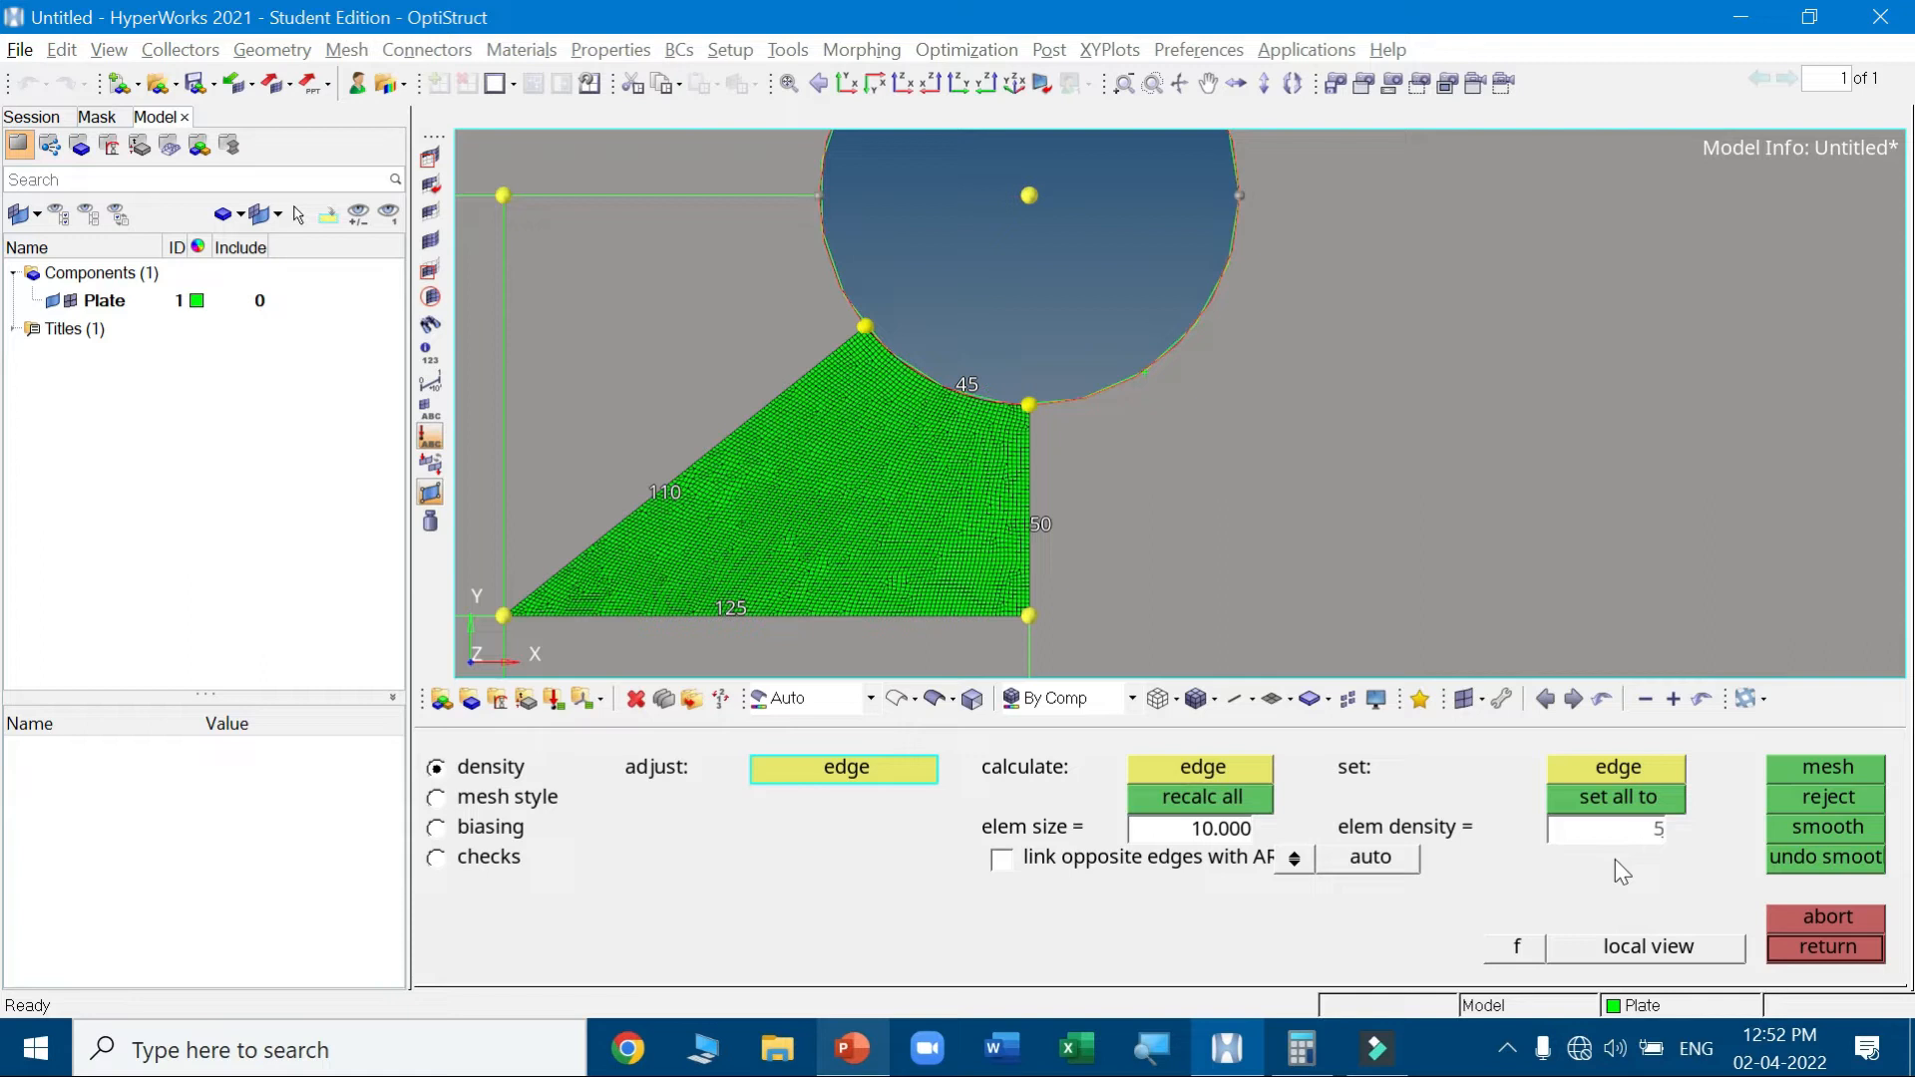
key("Return")
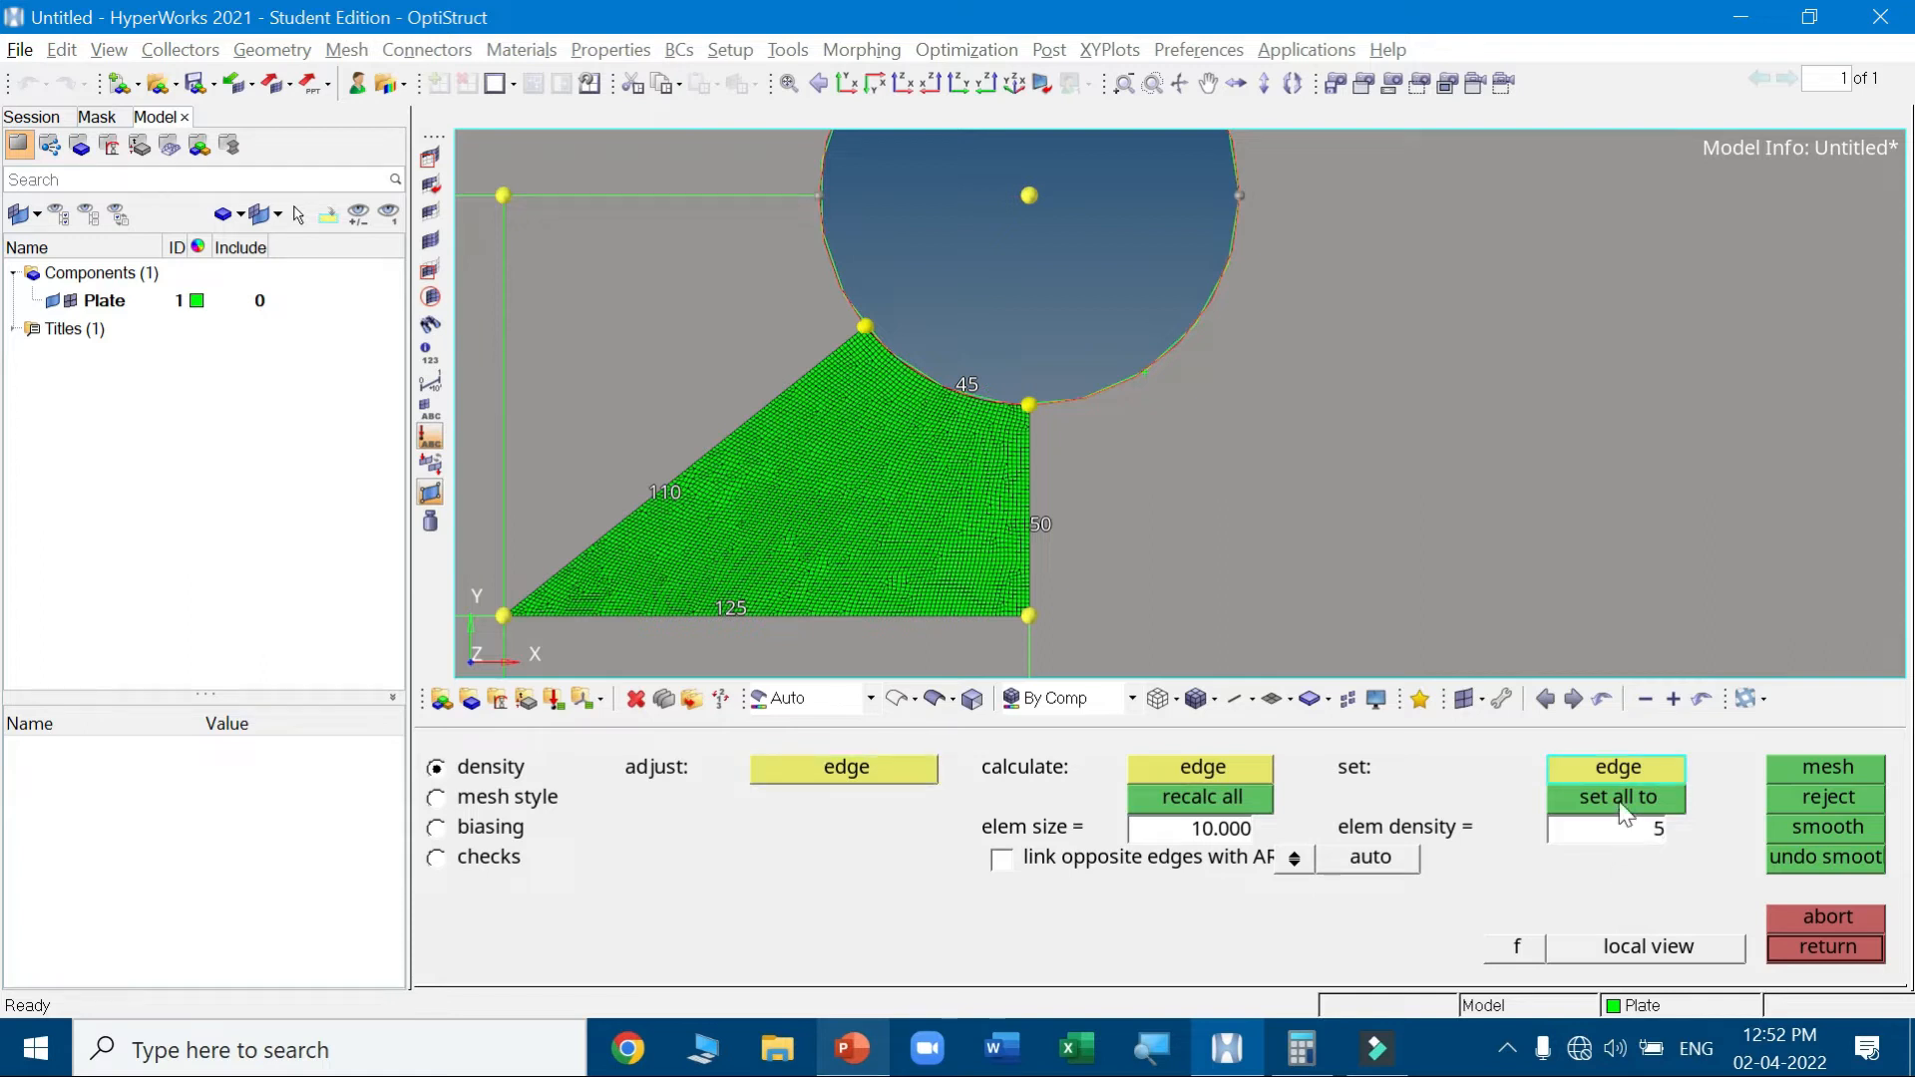
left_click(1620, 806)
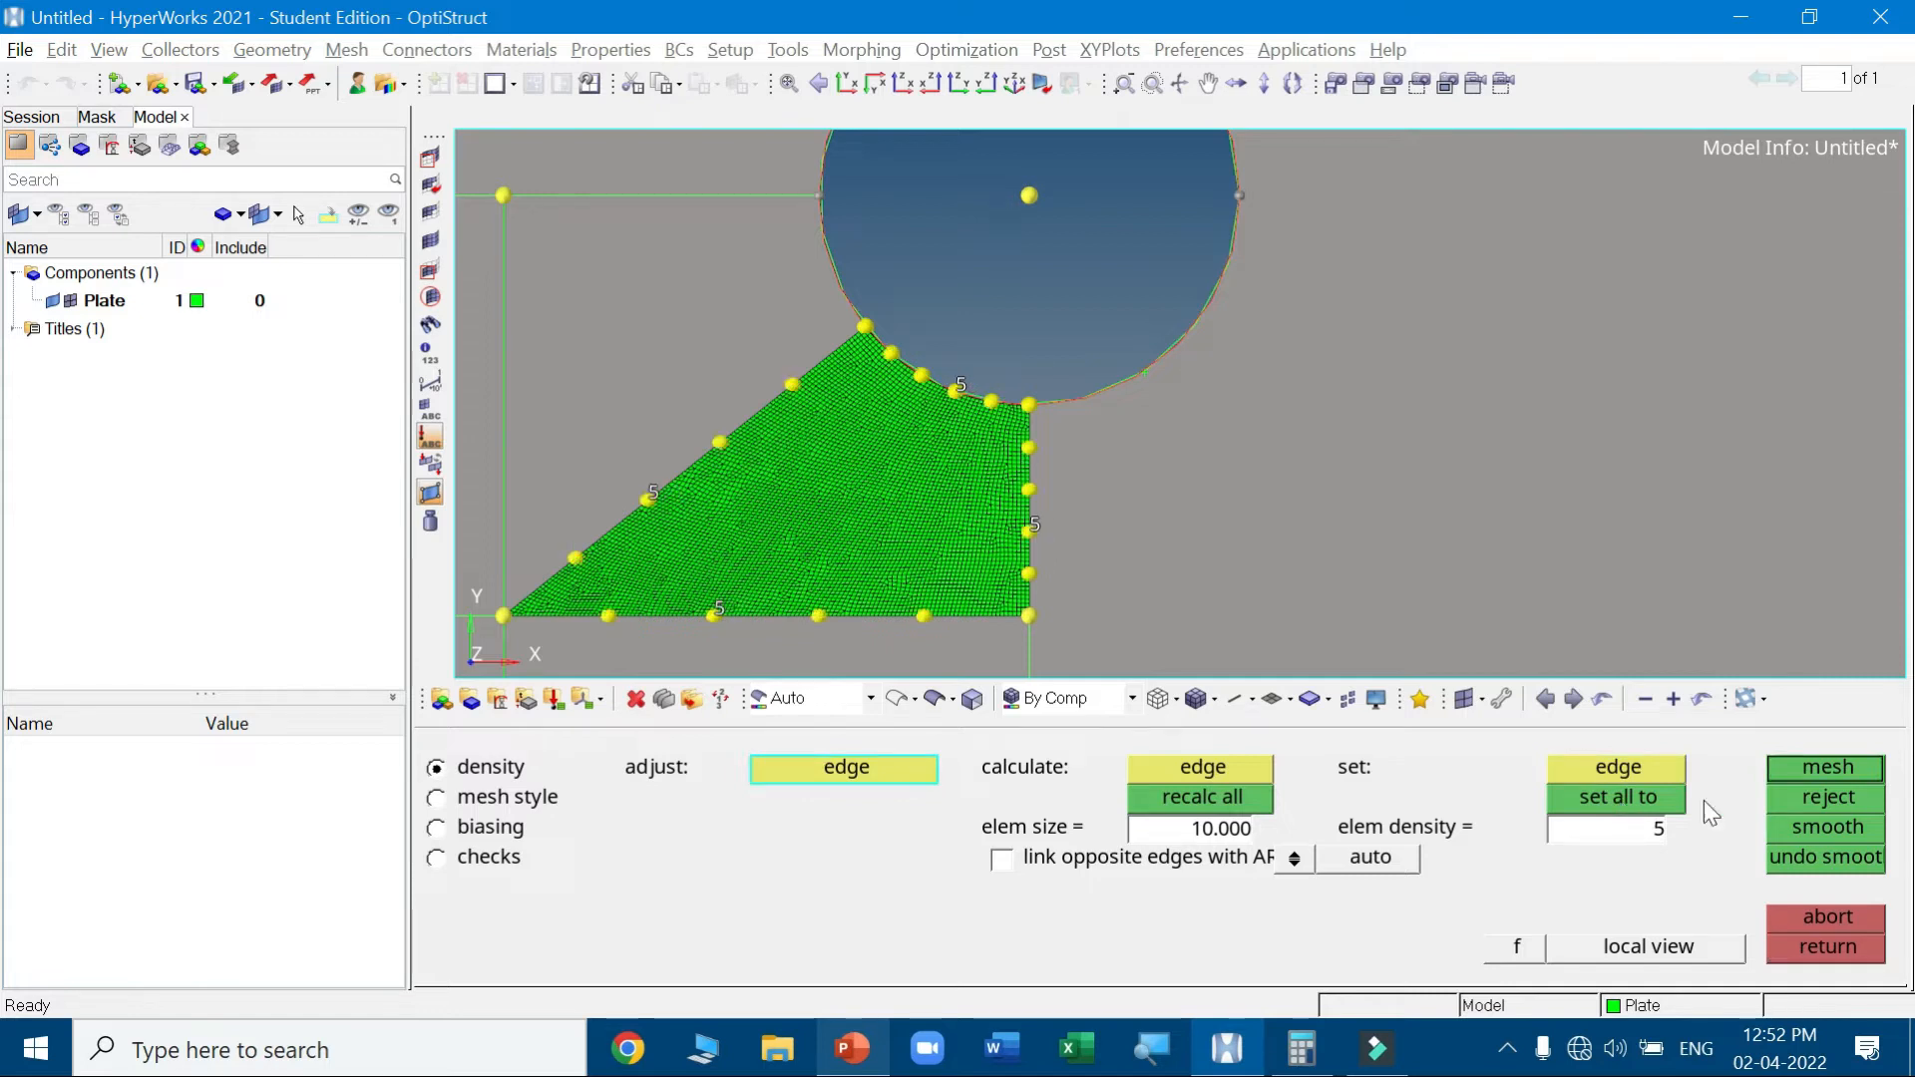
left_click(1801, 768)
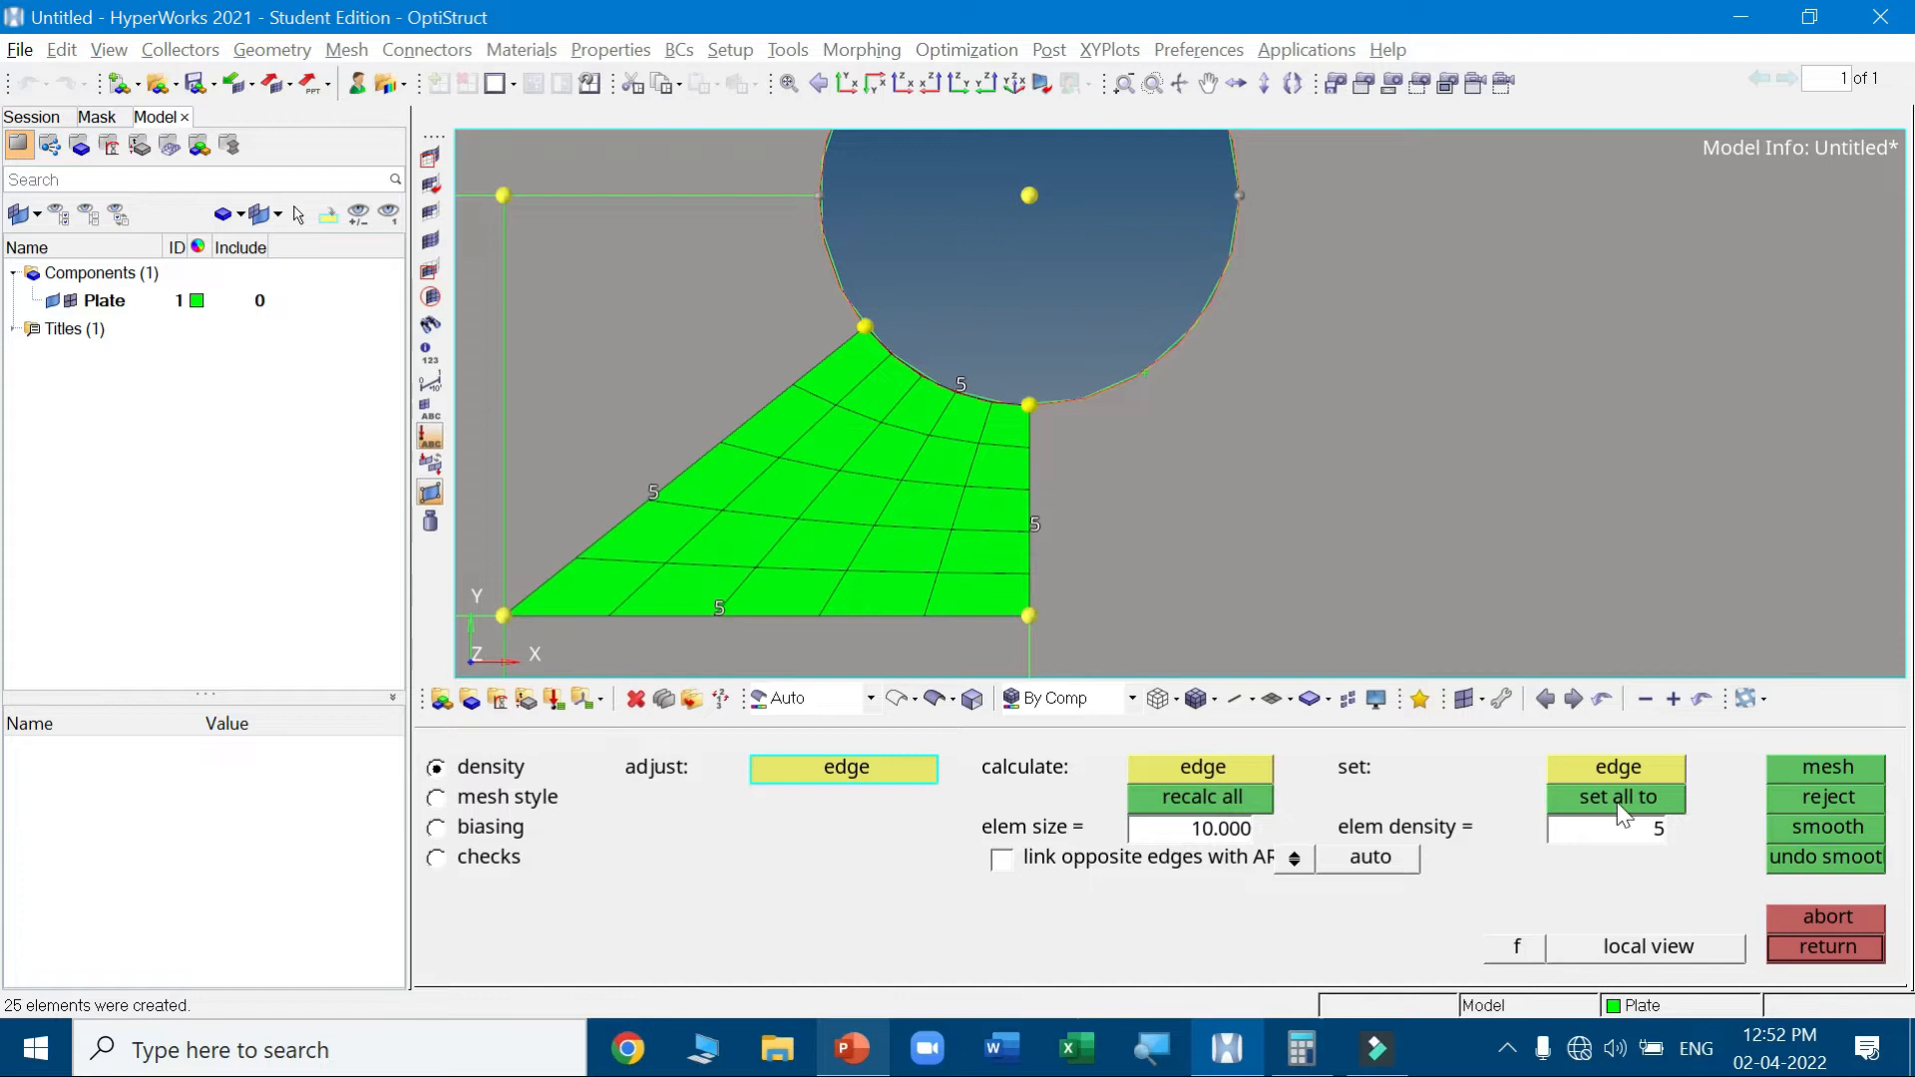
Try remeshing the surface below the diagonal with an element density of 6 on all edges
left_click(1628, 836)
type("6")
left_click(1617, 798)
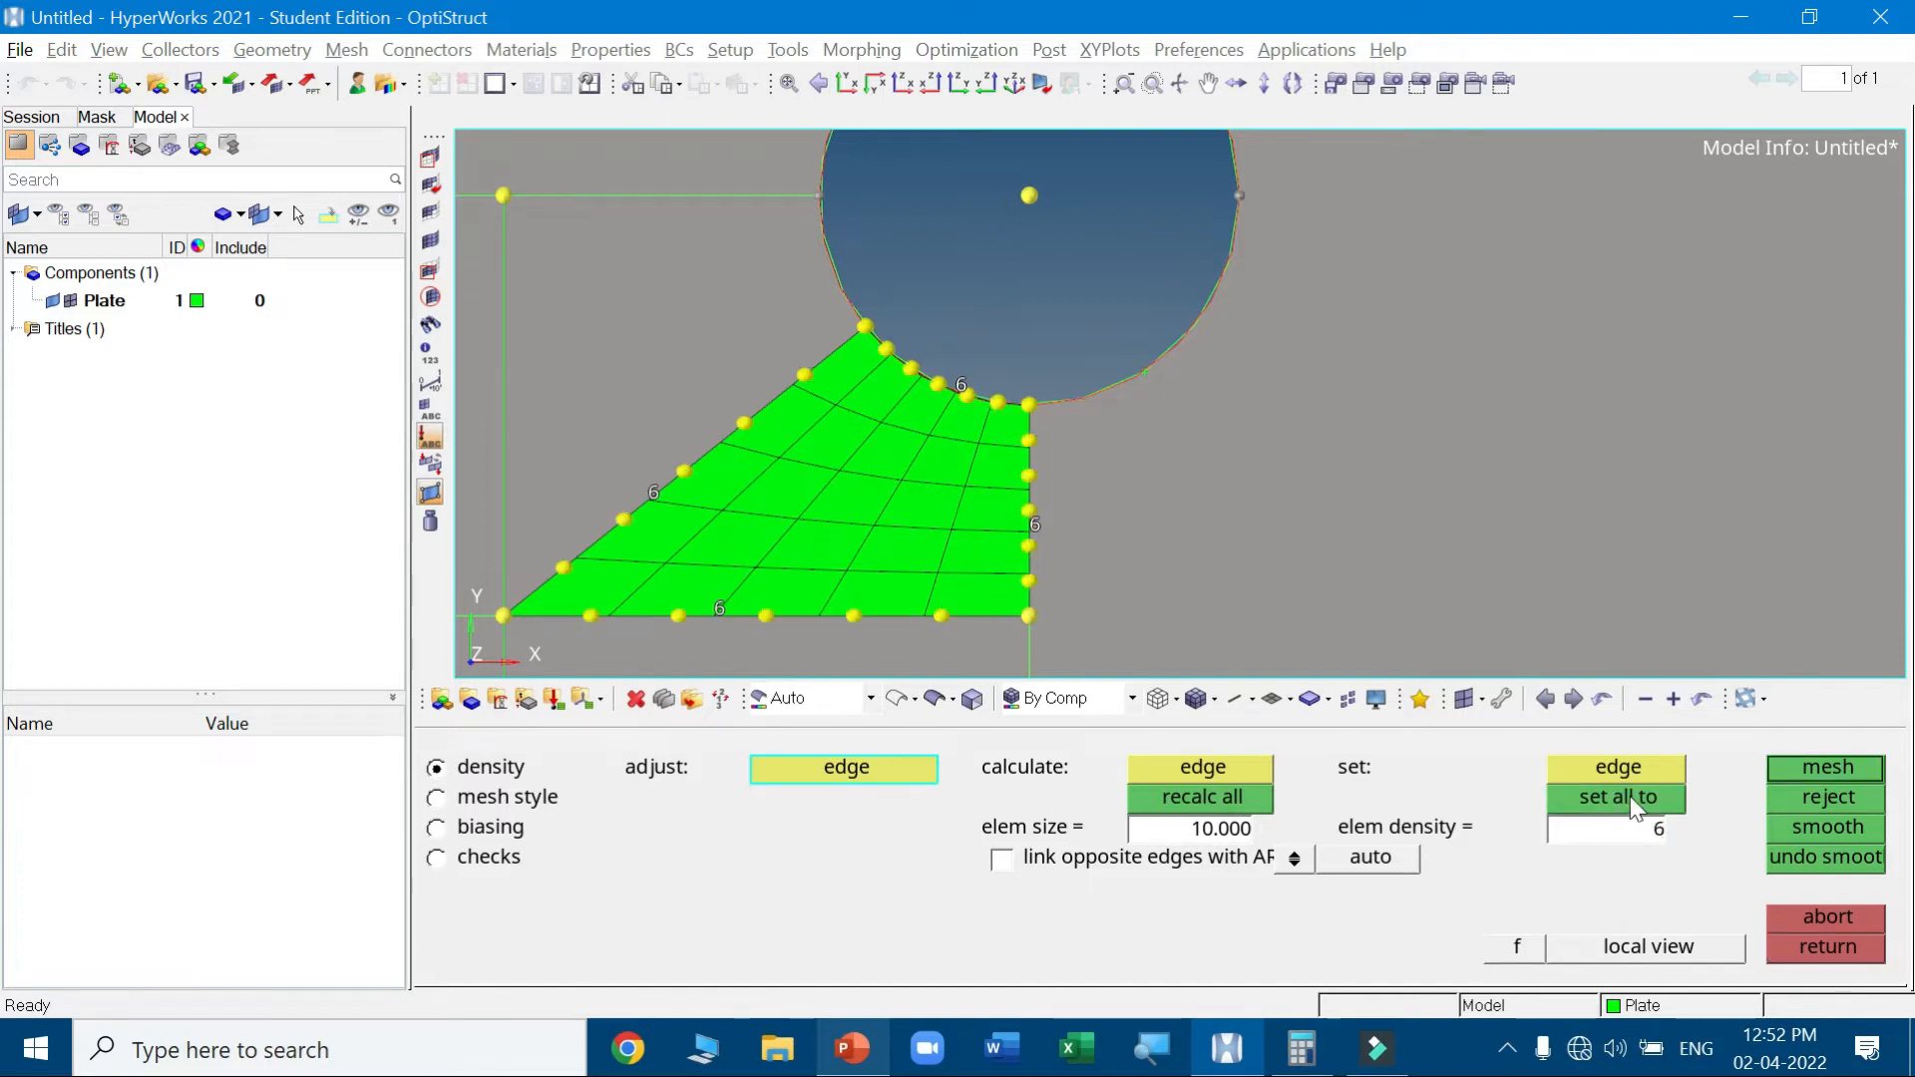
left_click(1818, 766)
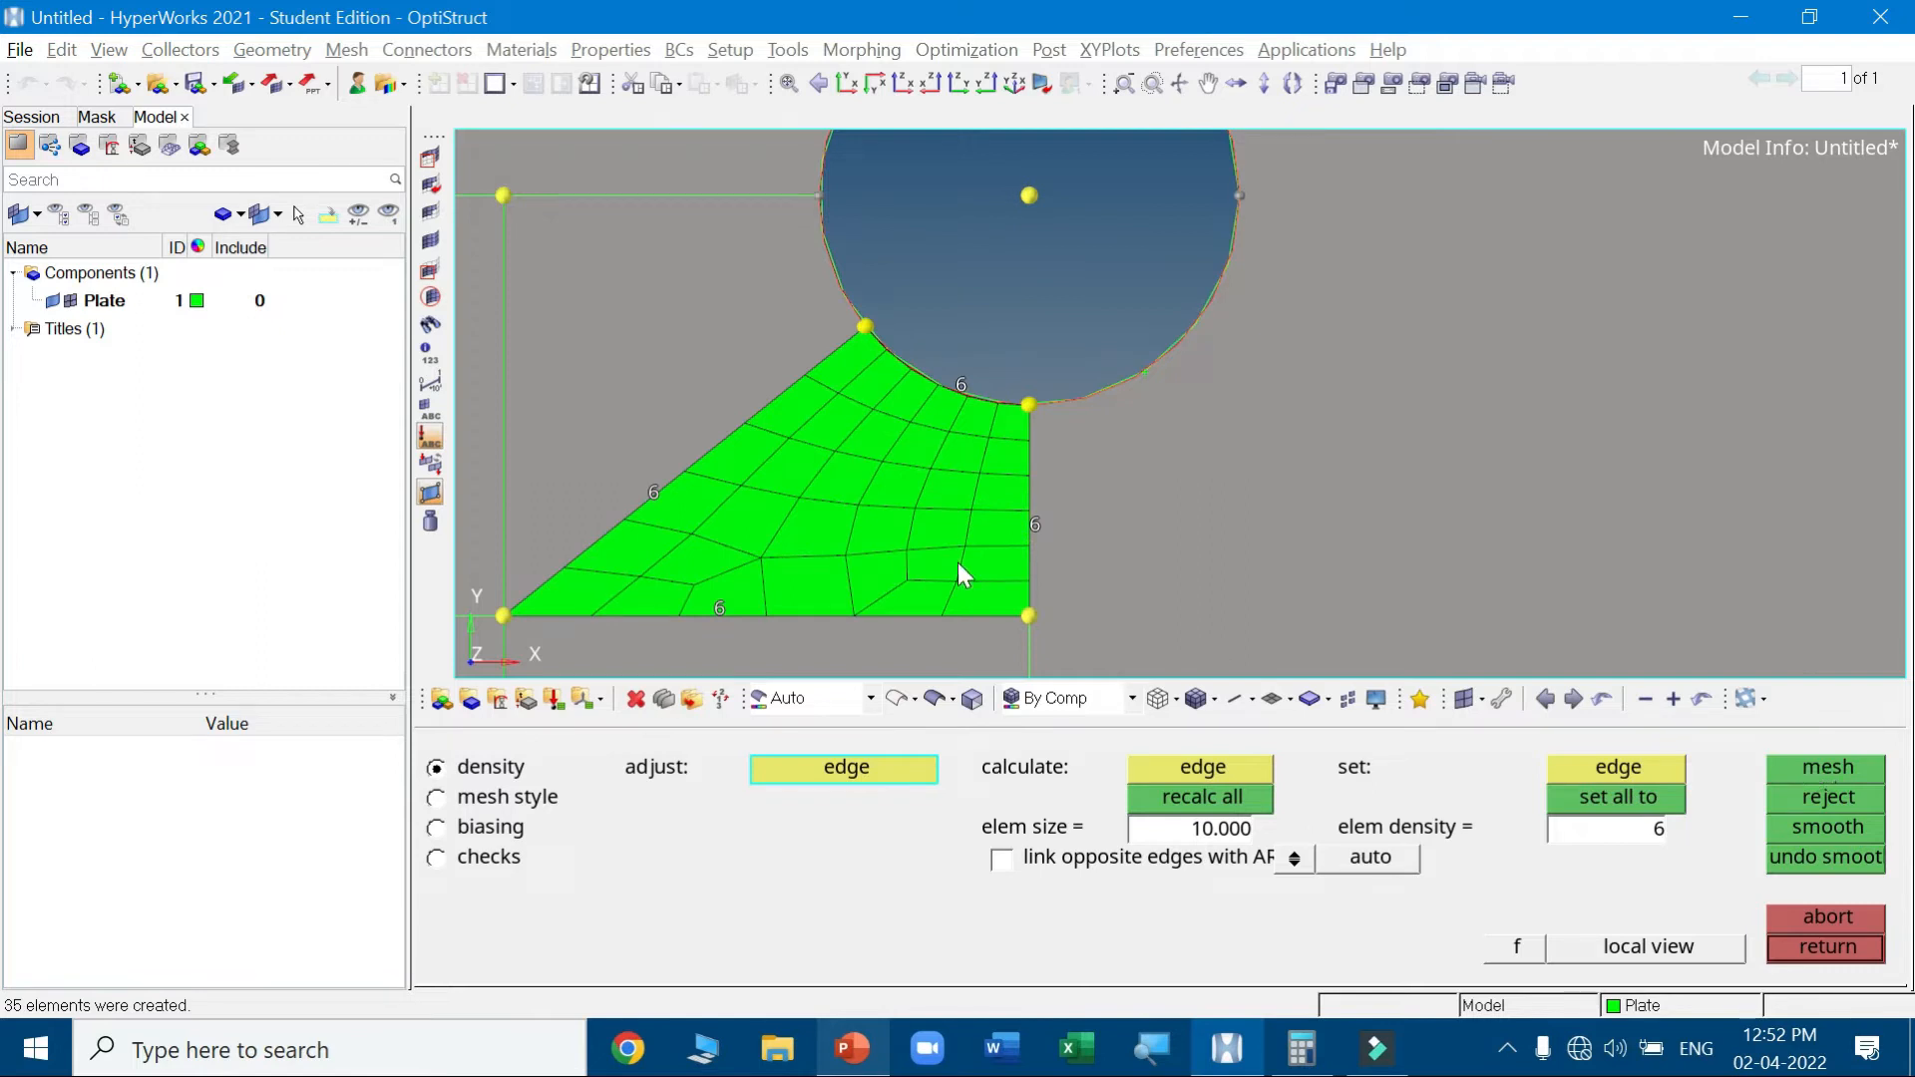
Try an element density of 7 on all edges of the same surface and remesh
left_click(1614, 833)
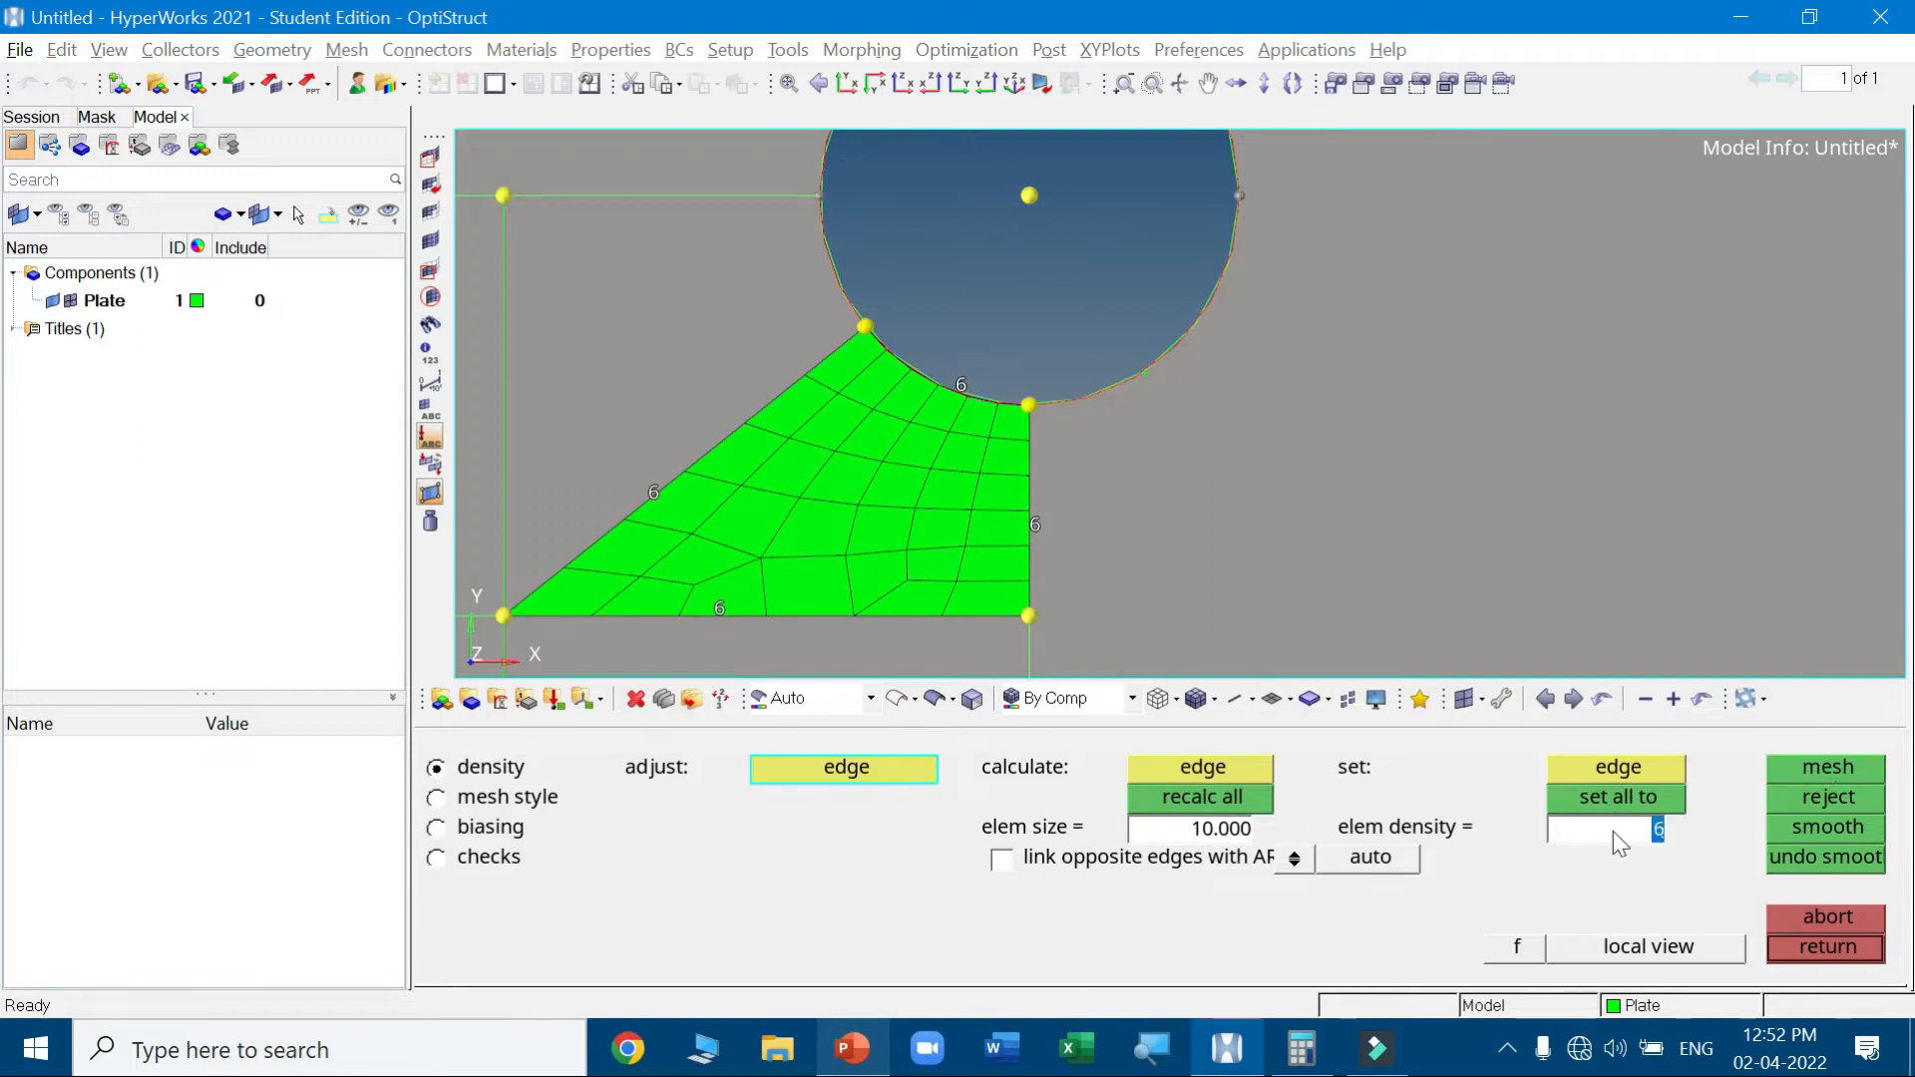
type("7")
left_click(1618, 798)
left_click(1798, 764)
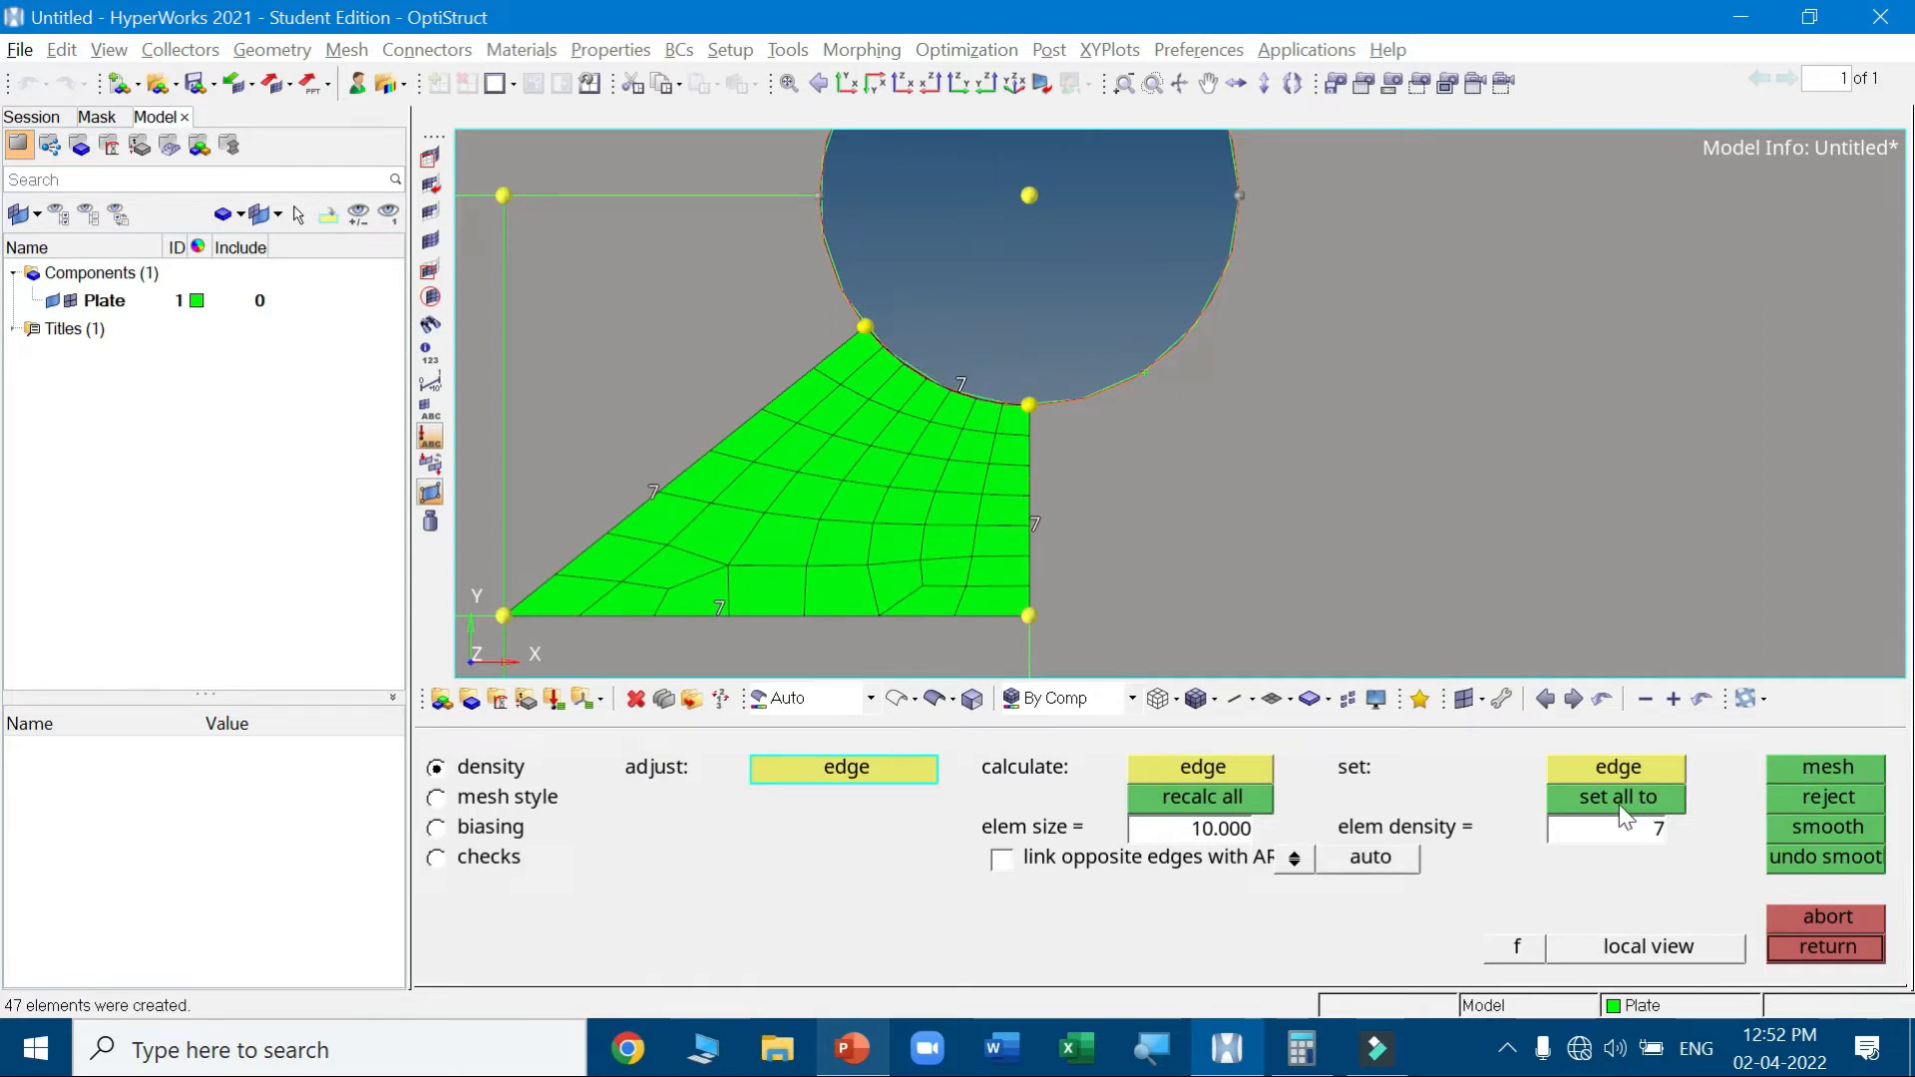
Try an element density of 8 on all edges of the same surface and remesh
left_click(1628, 828)
type("8")
left_click(1636, 798)
left_click(1774, 764)
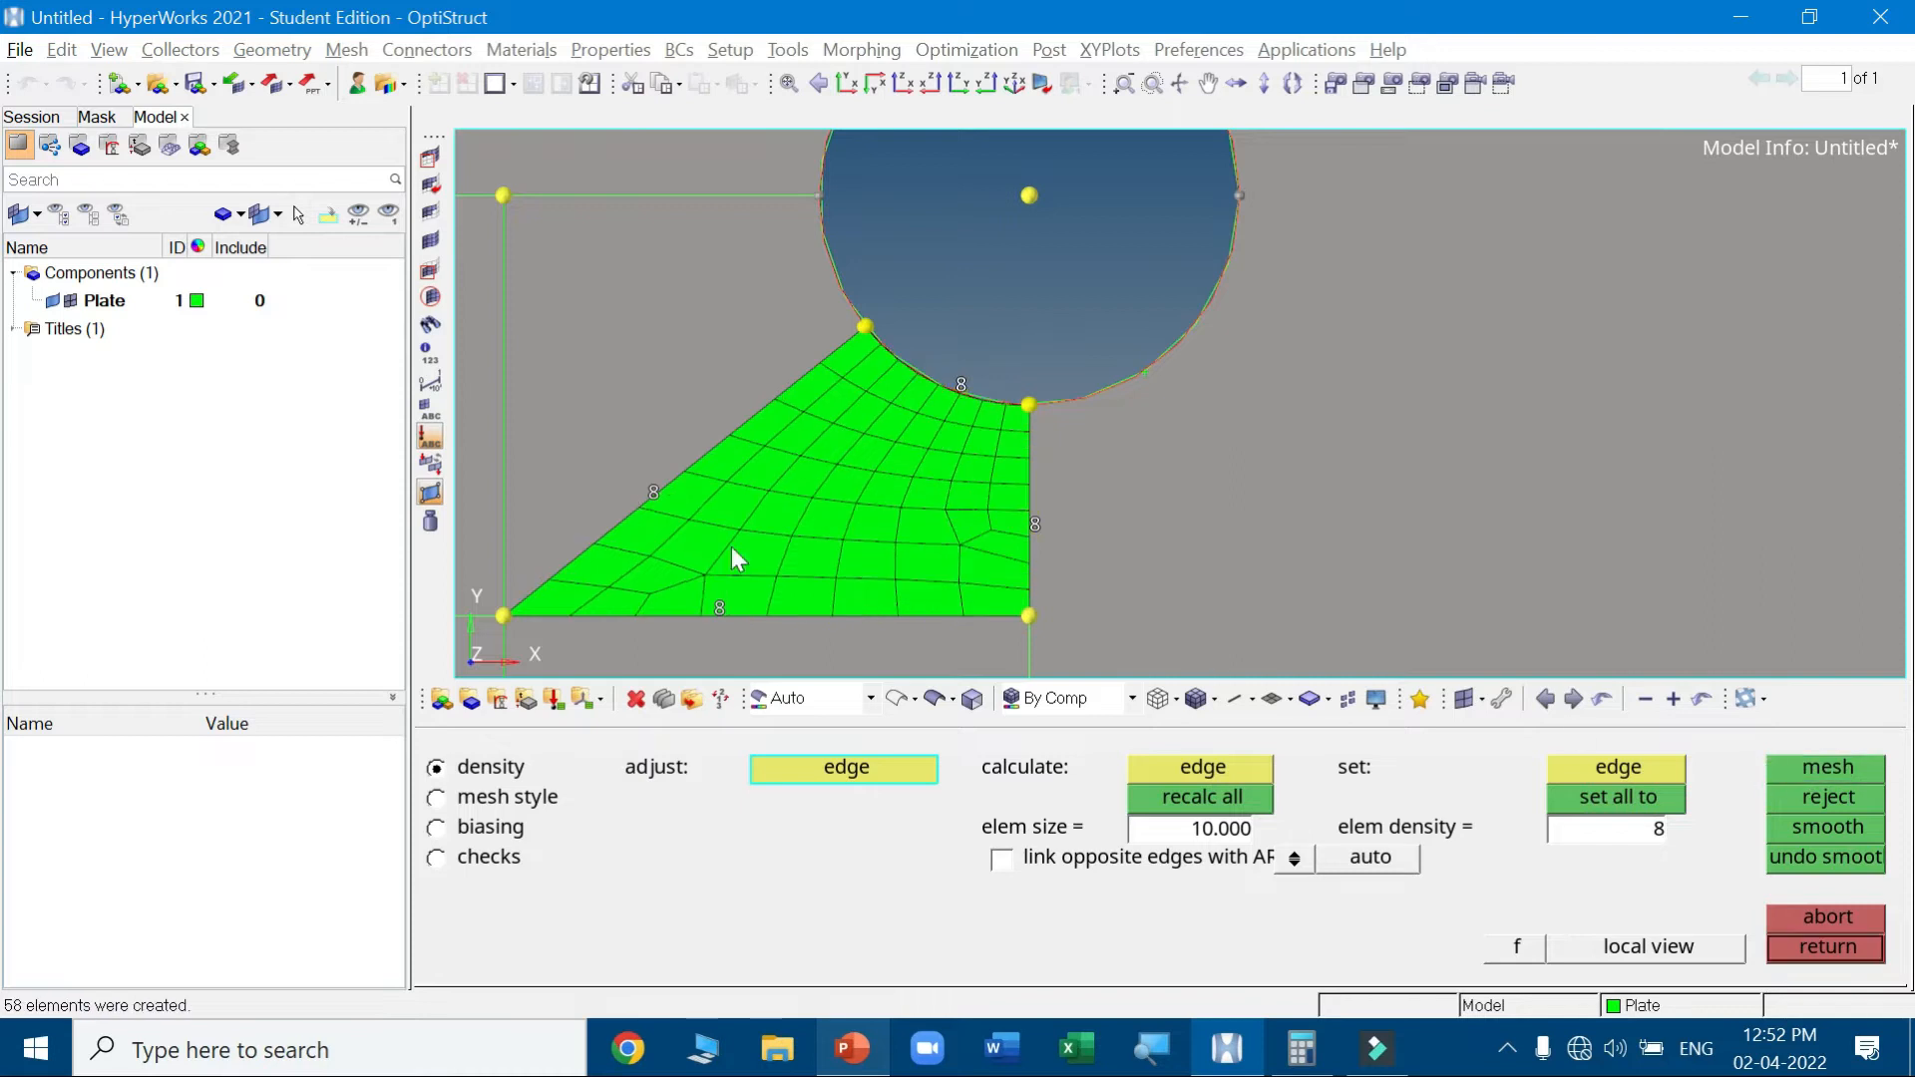
Remesh the surface with an element density of 5 on all edges, accept the mesh and leave automesh
left_click(1618, 826)
type("5")
left_click(1614, 794)
left_click(1799, 774)
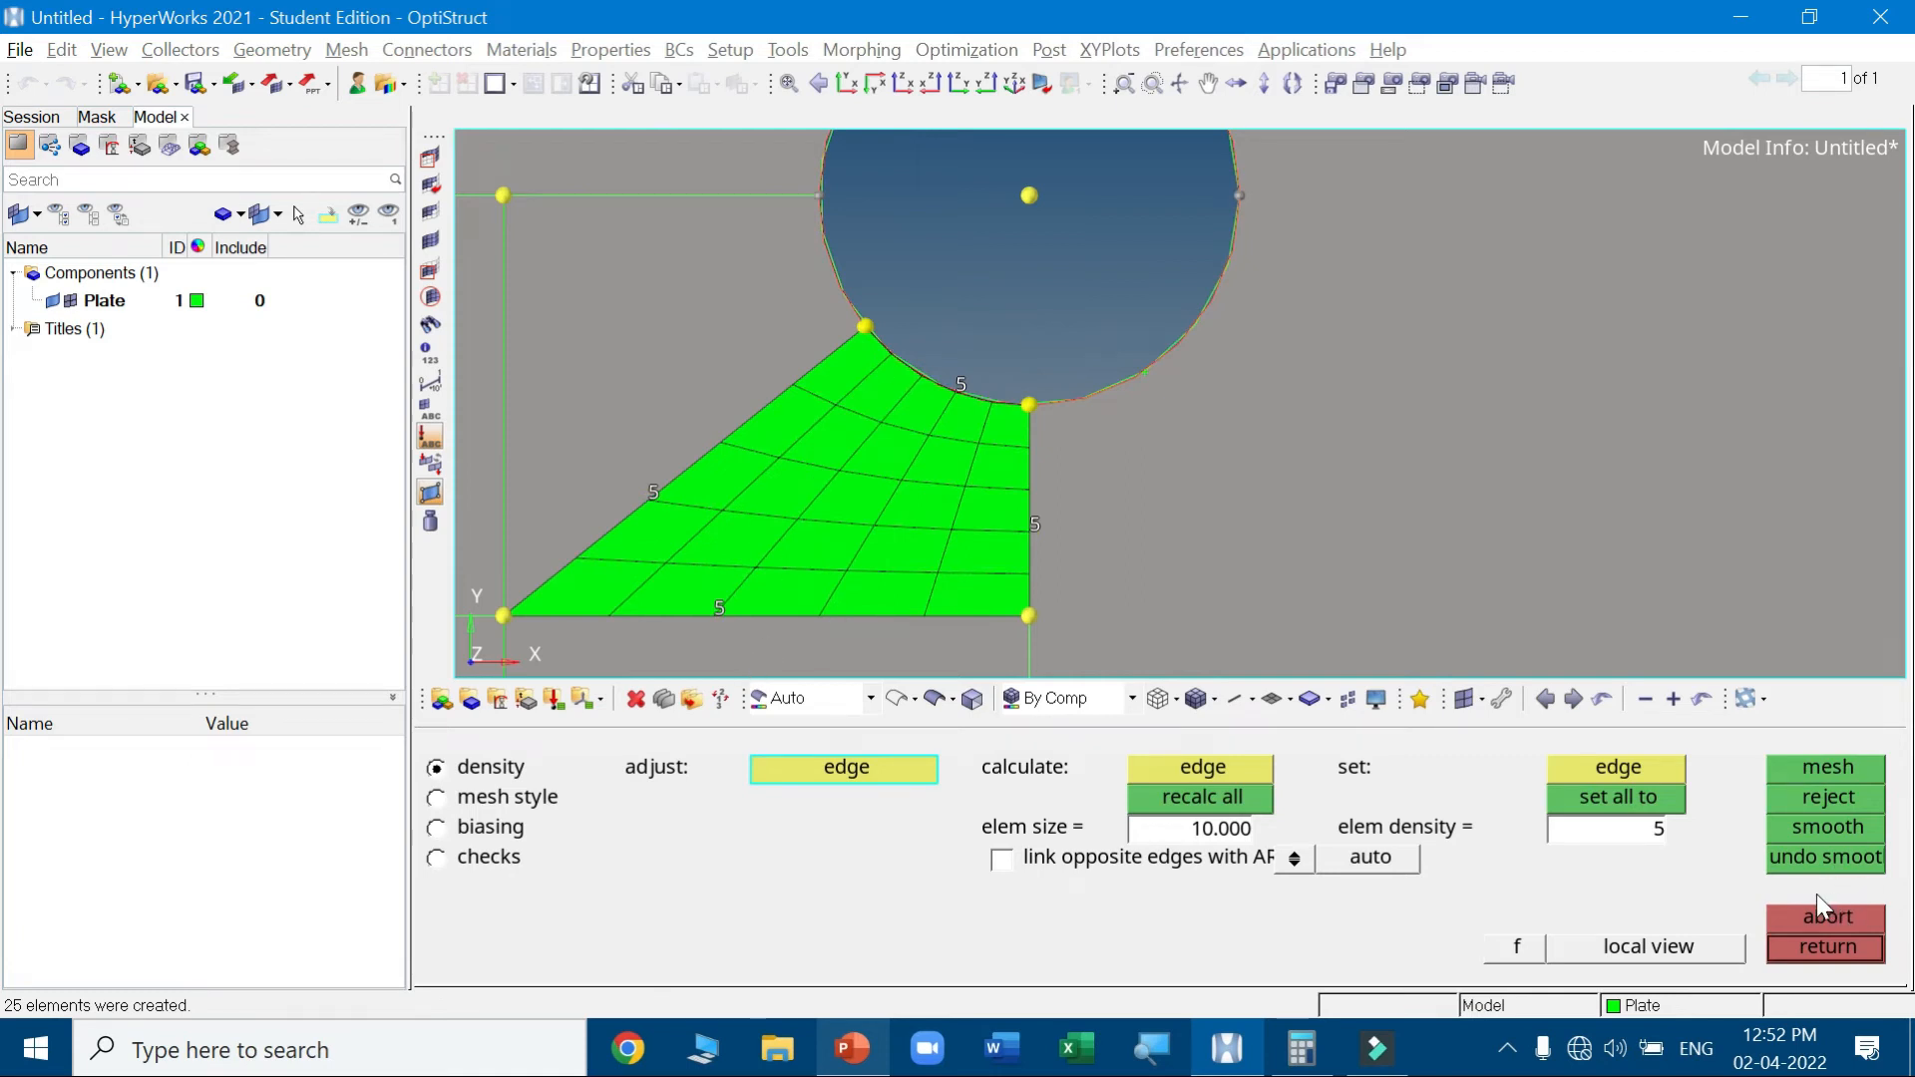
left_click(1813, 952)
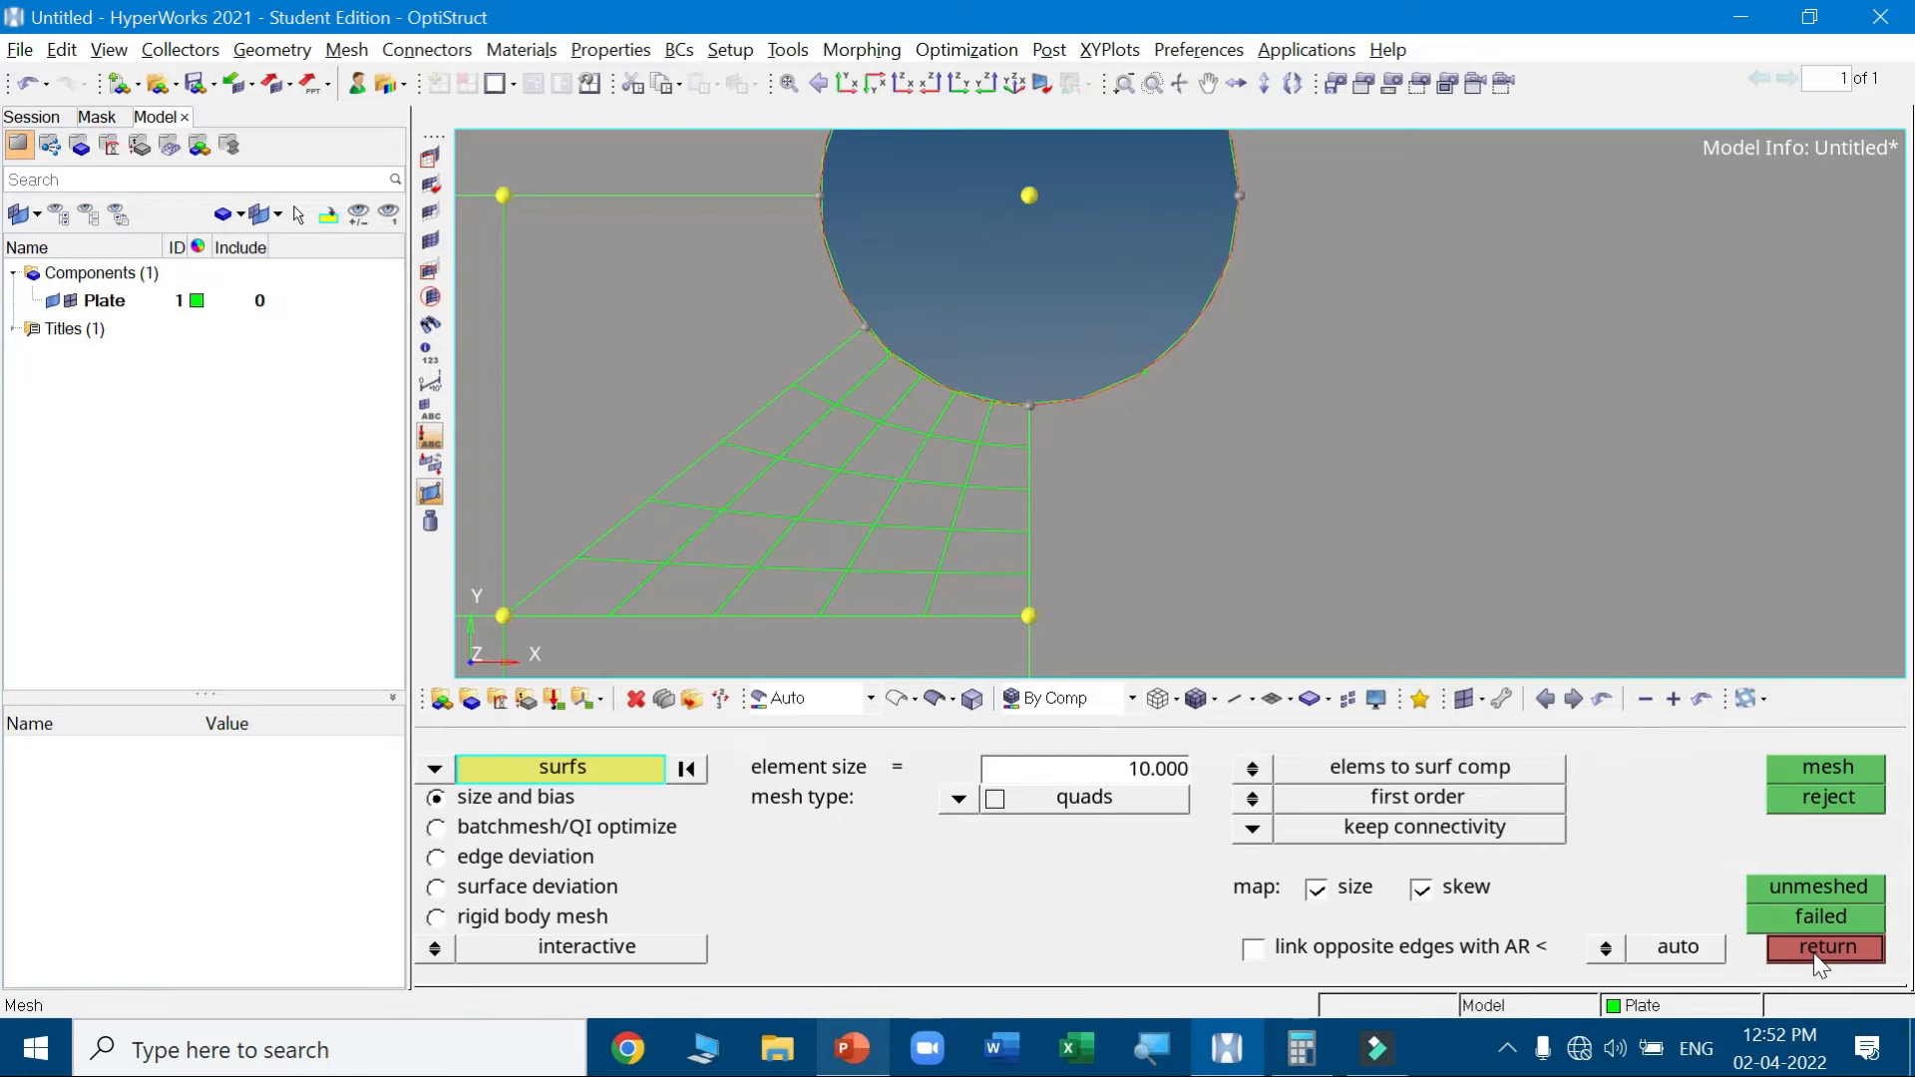
left_click(1815, 953)
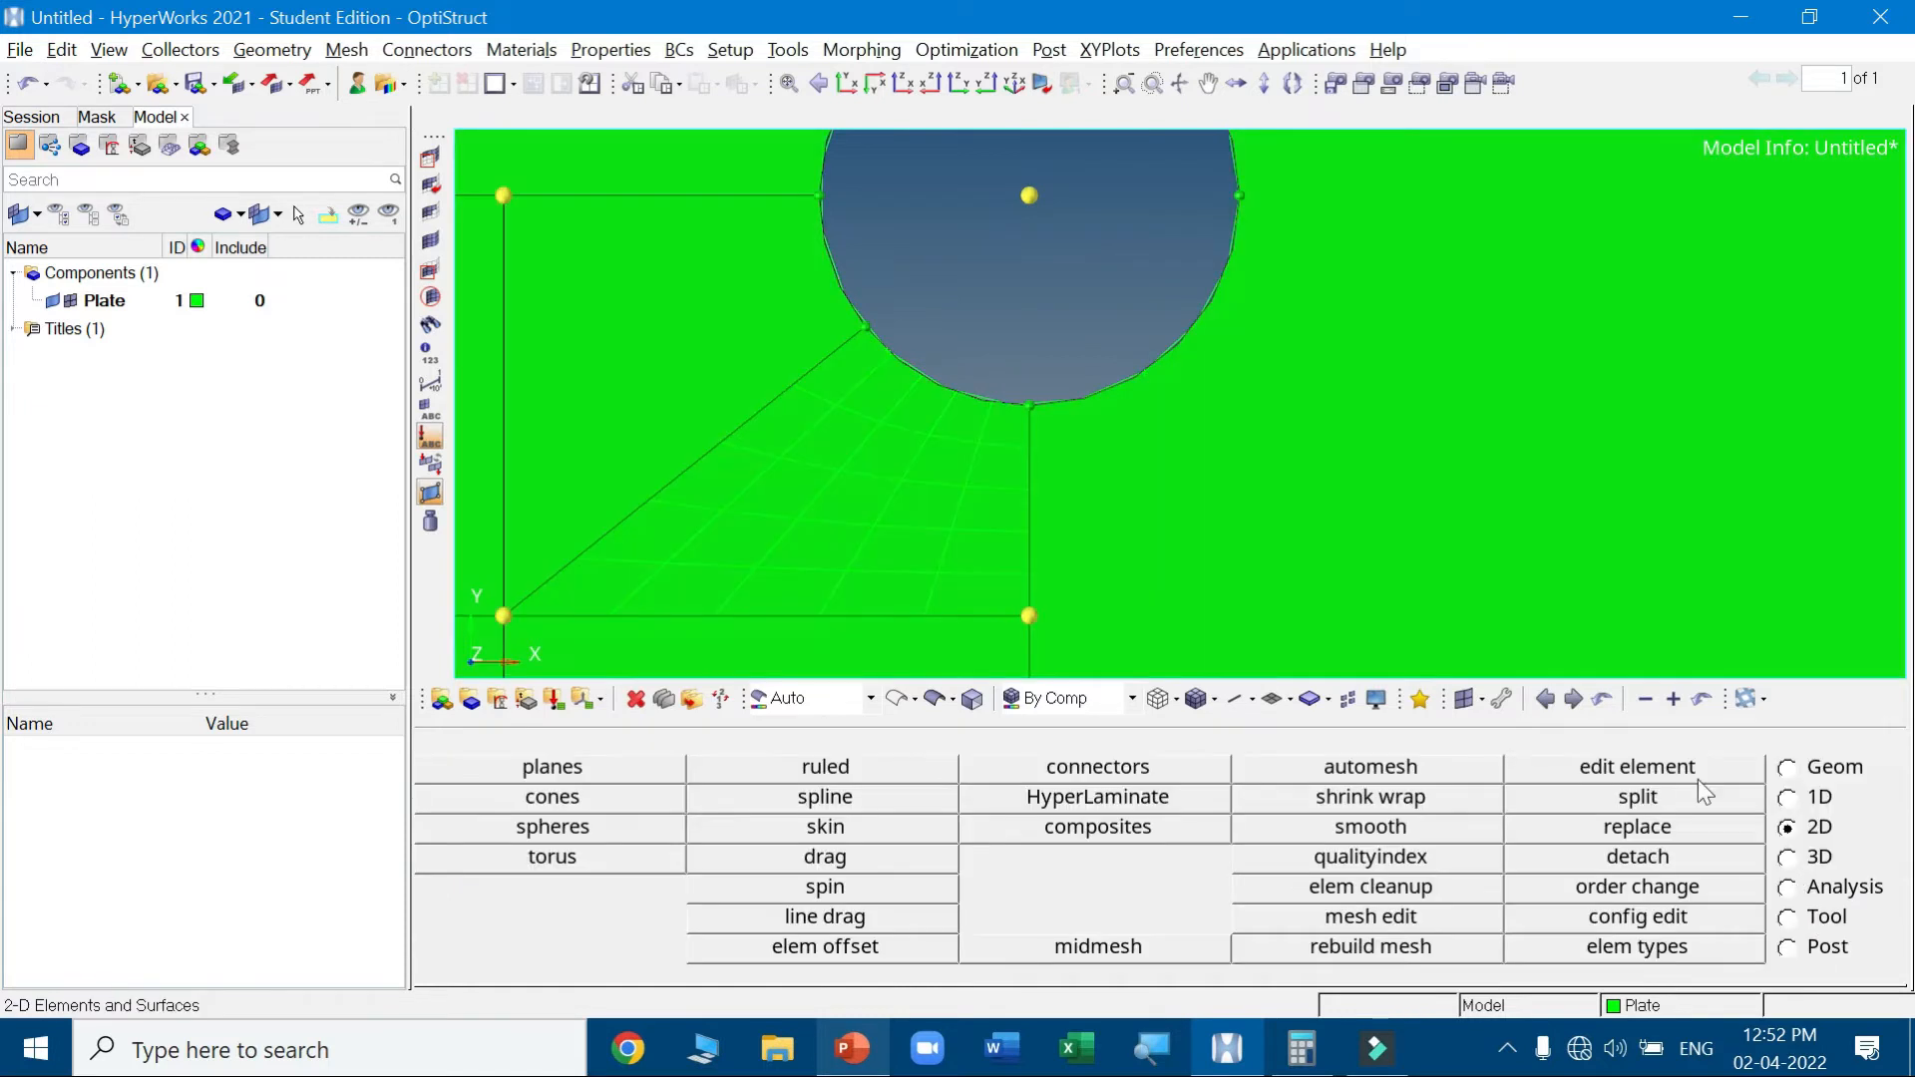
Display the elements shaded with mesh lines and inspect them with the Plate component's geometry temporarily hidden
left_click(790, 84)
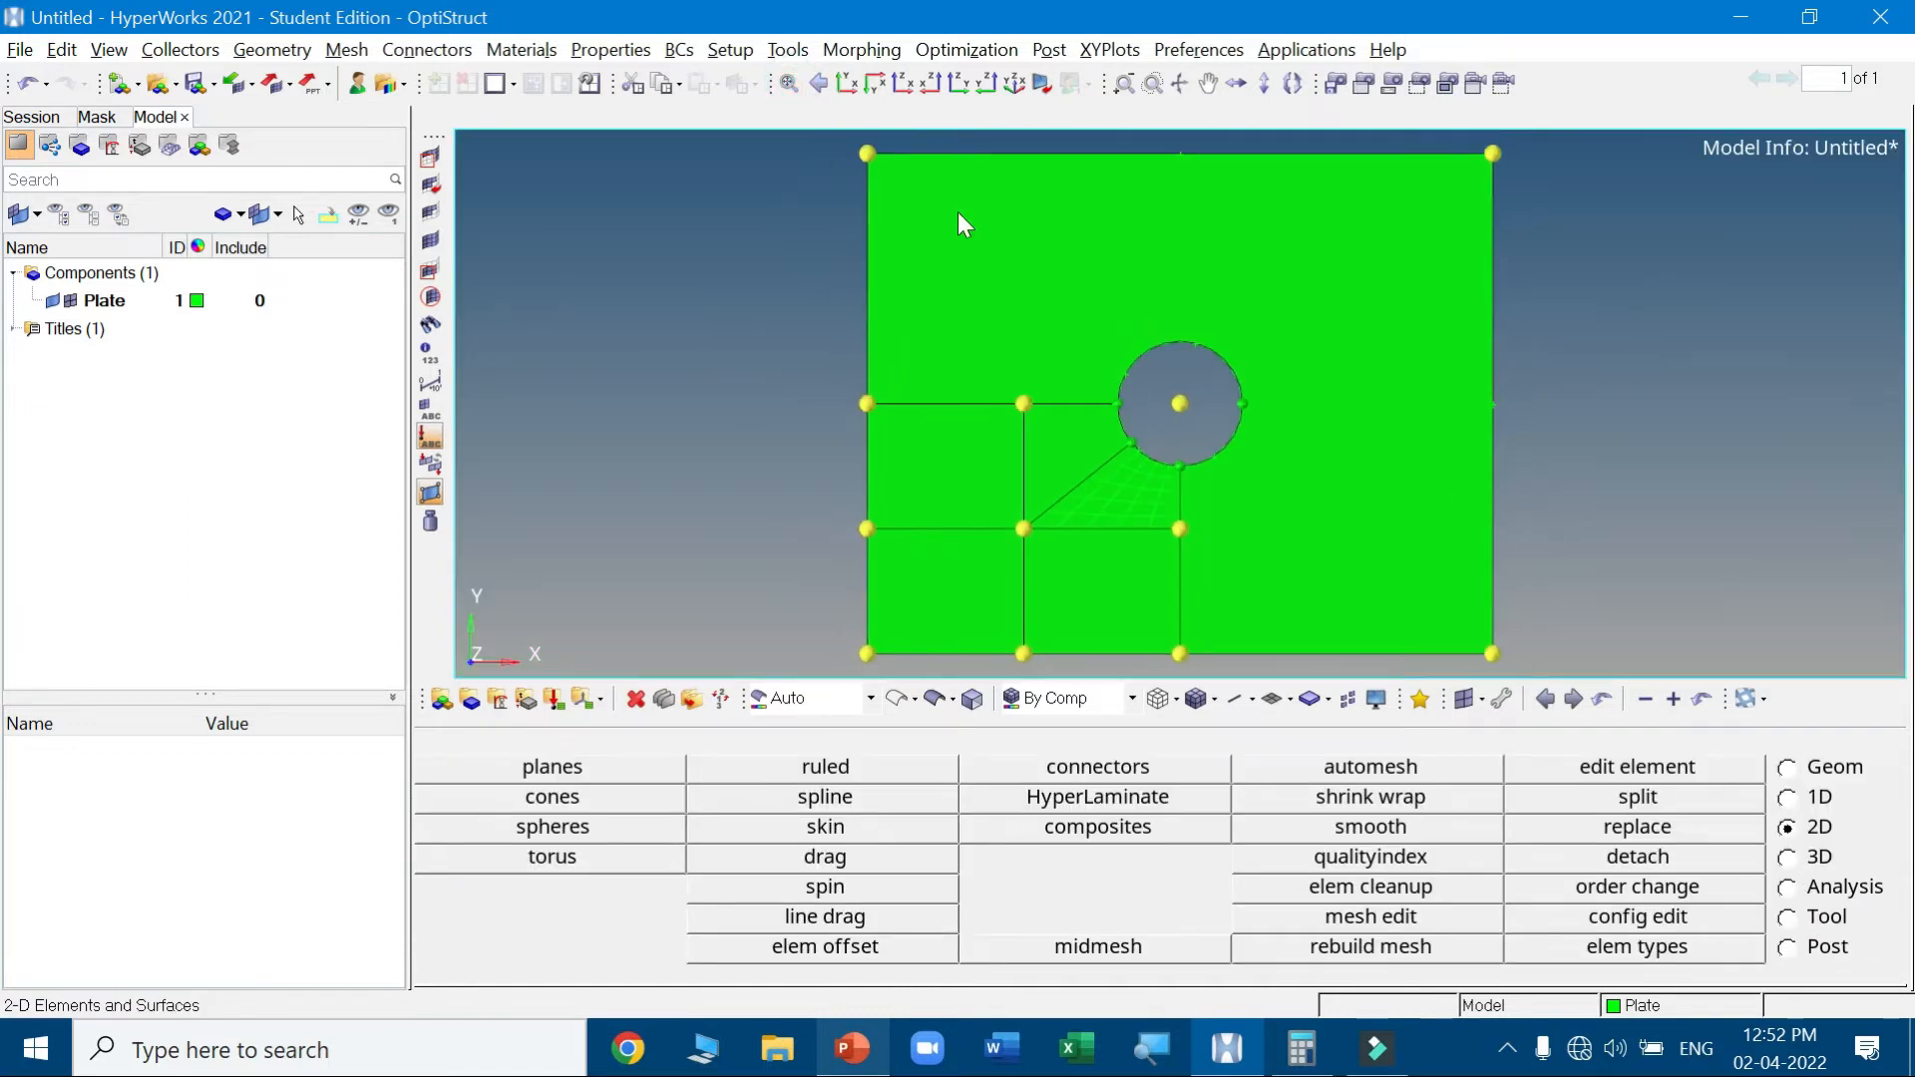
left_click(1196, 699)
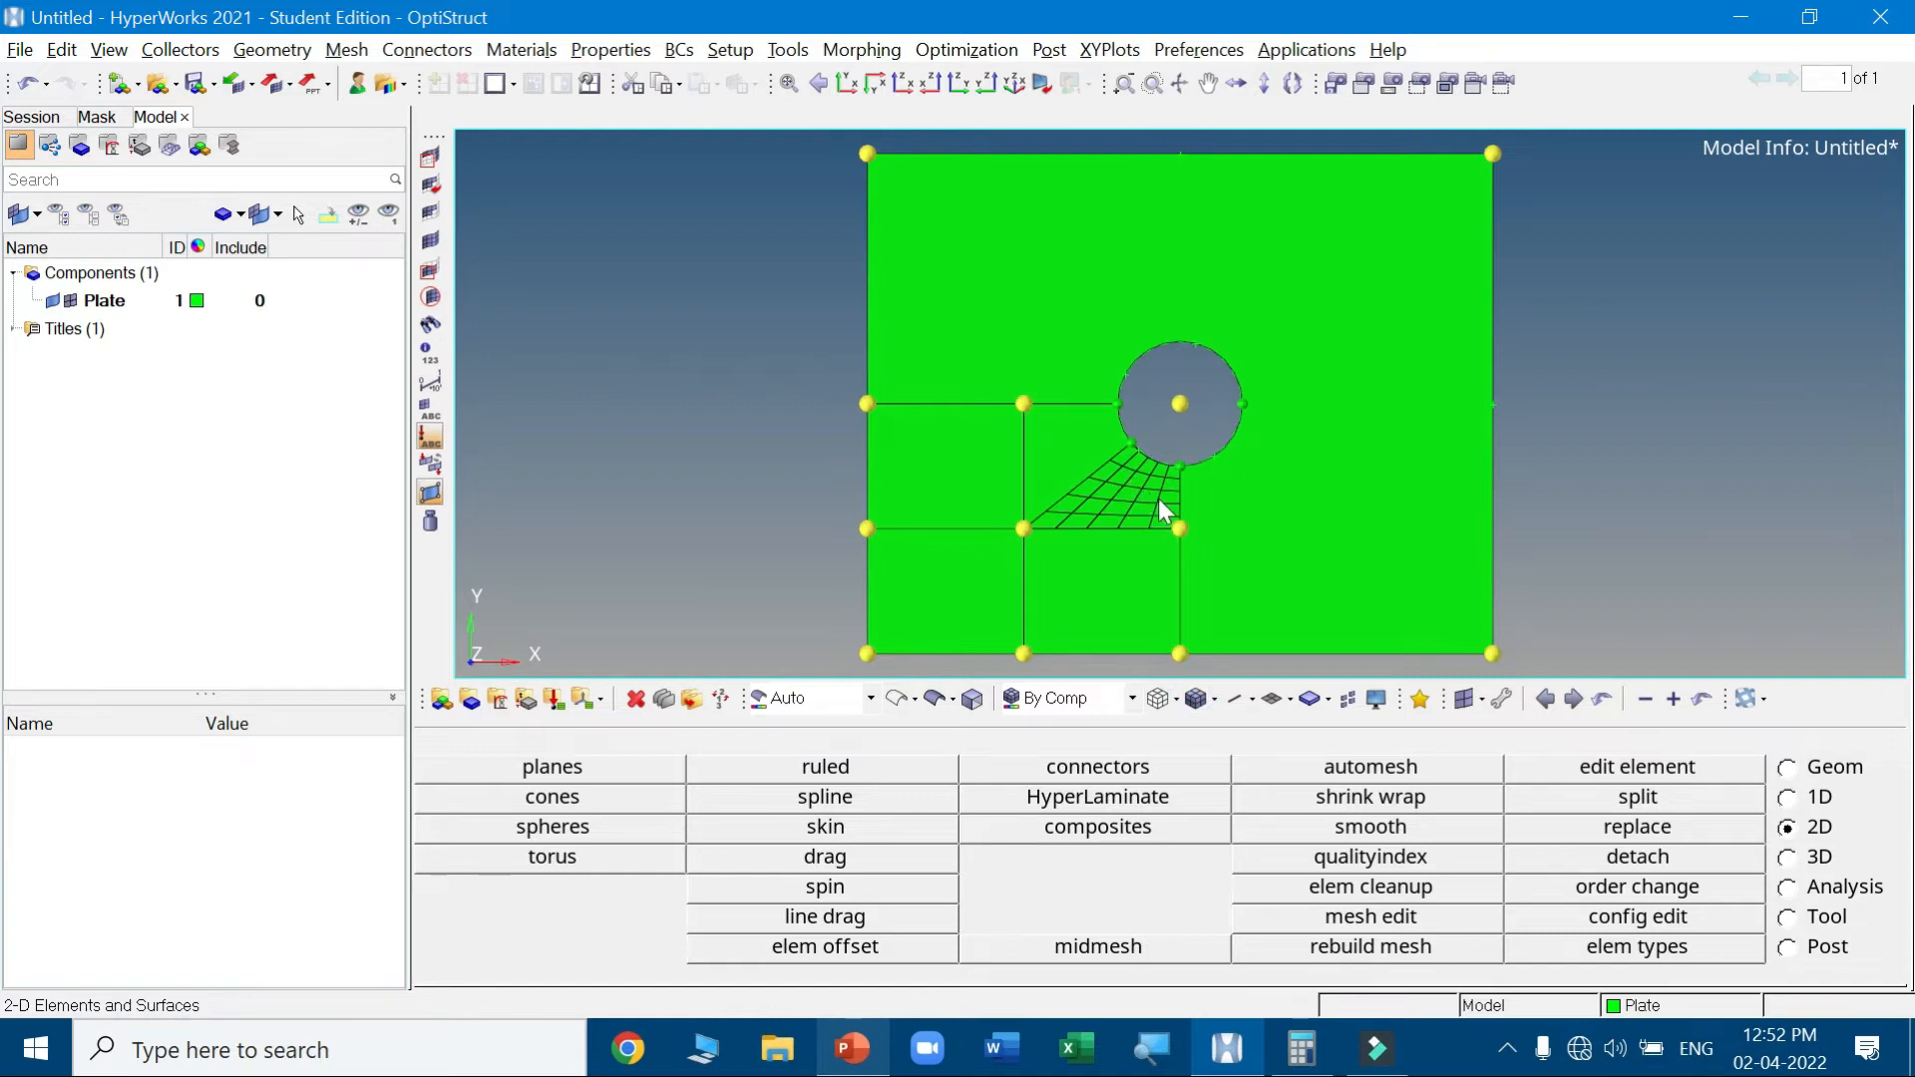
left_click(54, 300)
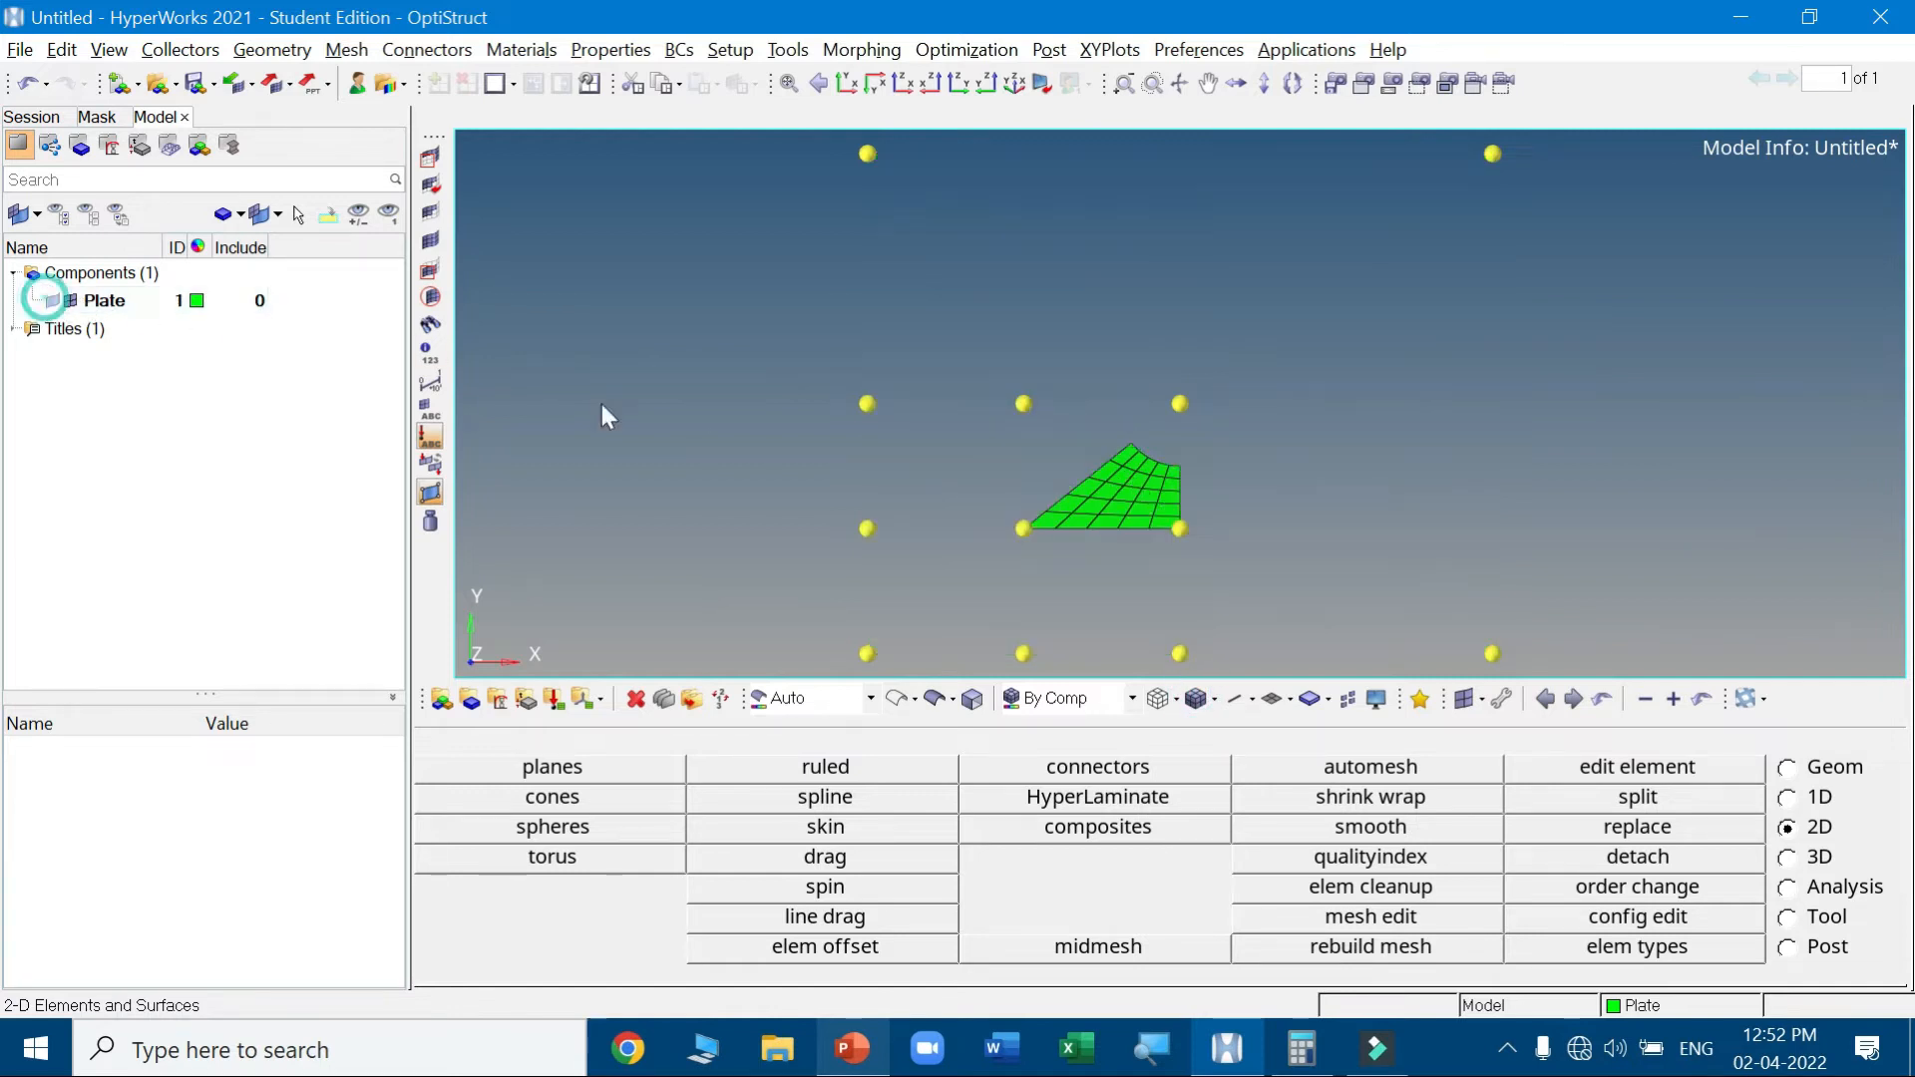
scroll(1160, 475, "up", 3)
scroll(1160, 476, "down", 3)
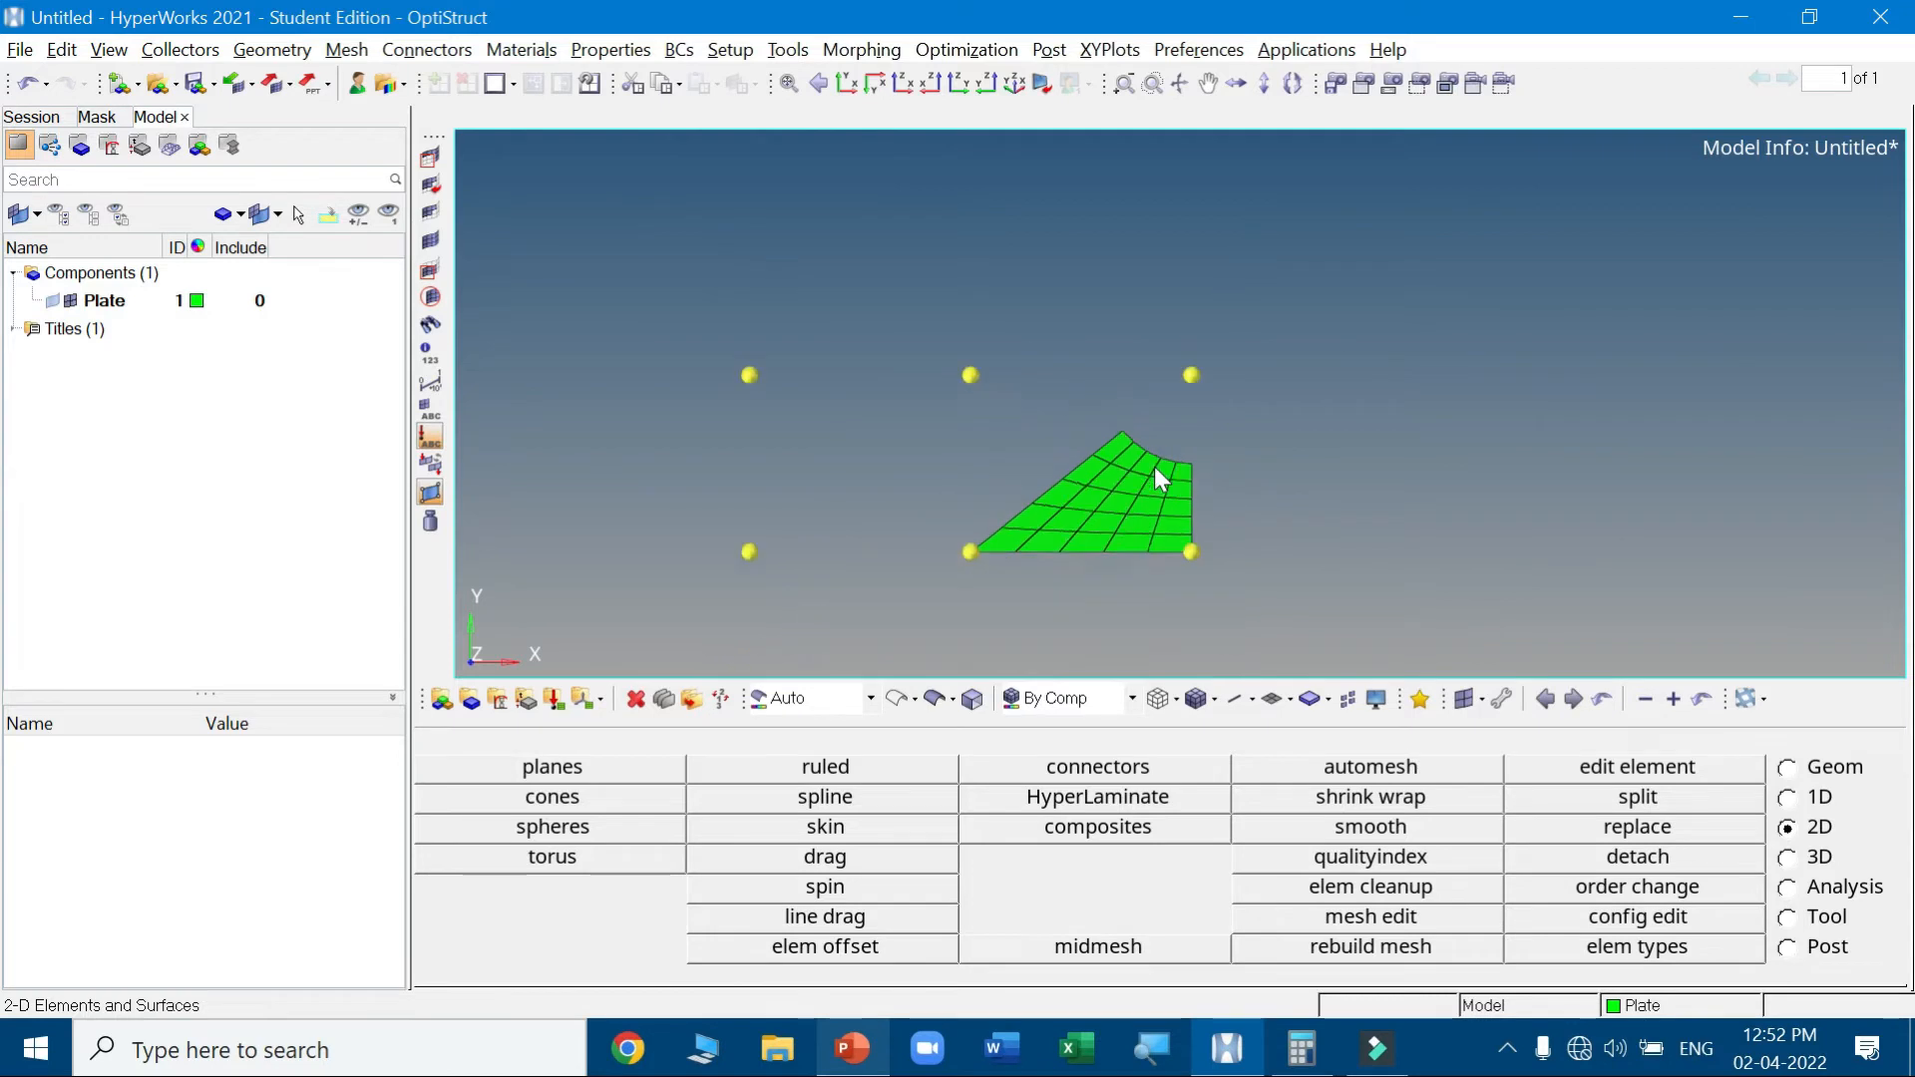
left_click(54, 300)
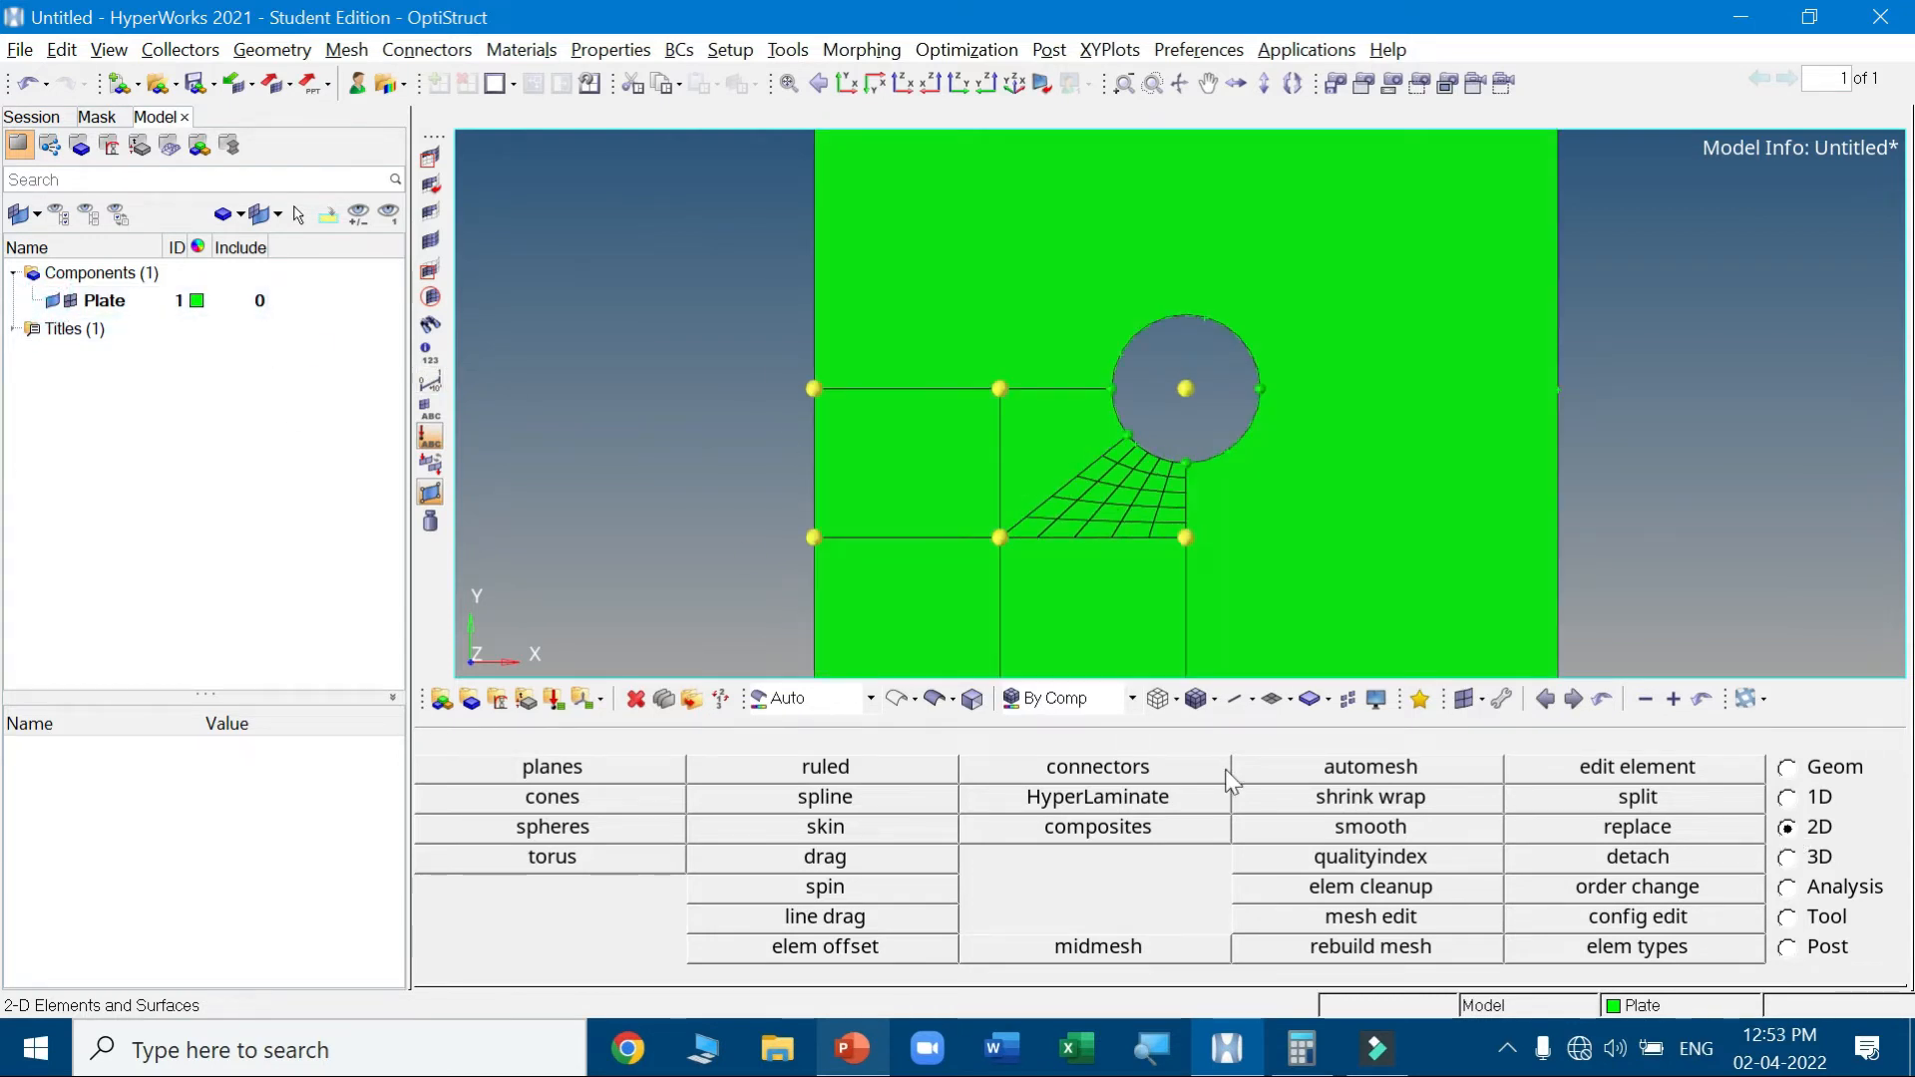
Automesh the surface above the diagonal with quads at an element density of 5 on all edges, and leave automesh
left_click(1428, 774)
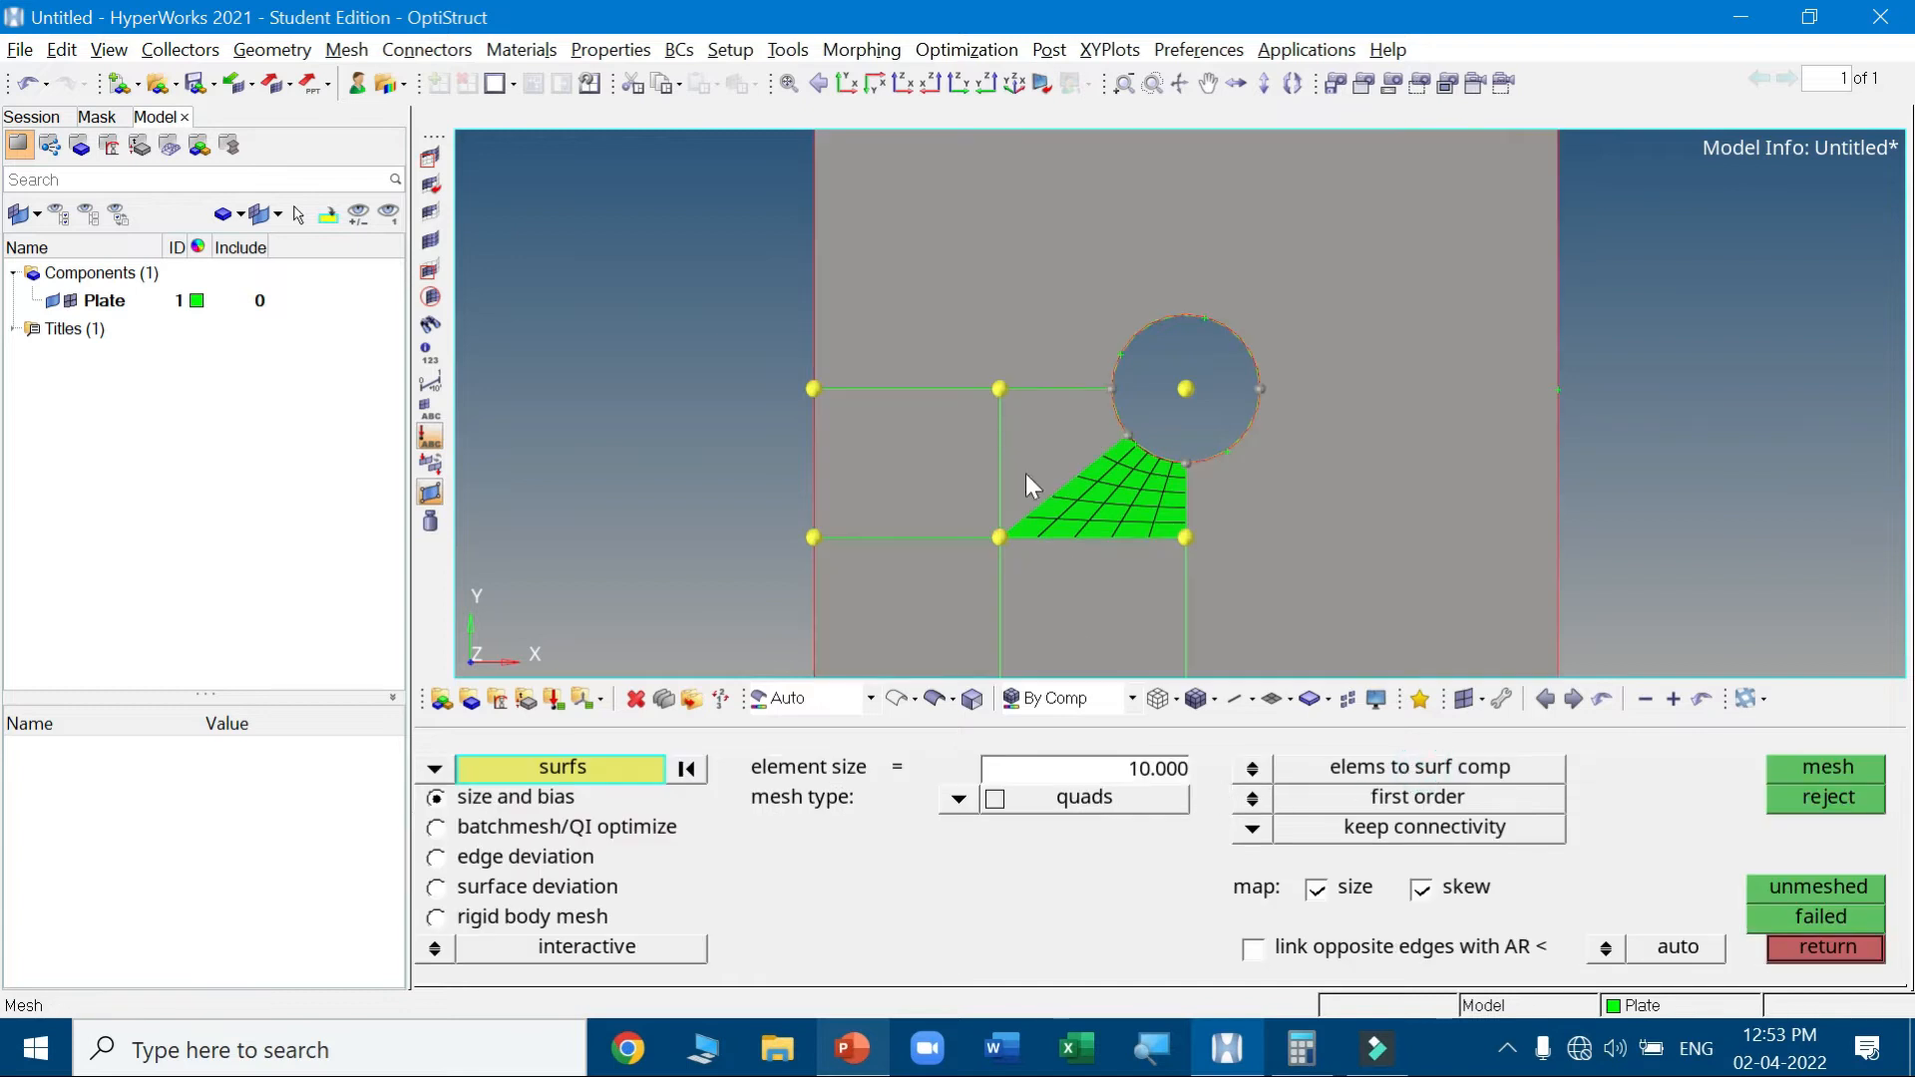
left_click(1061, 447)
left_click(1835, 768)
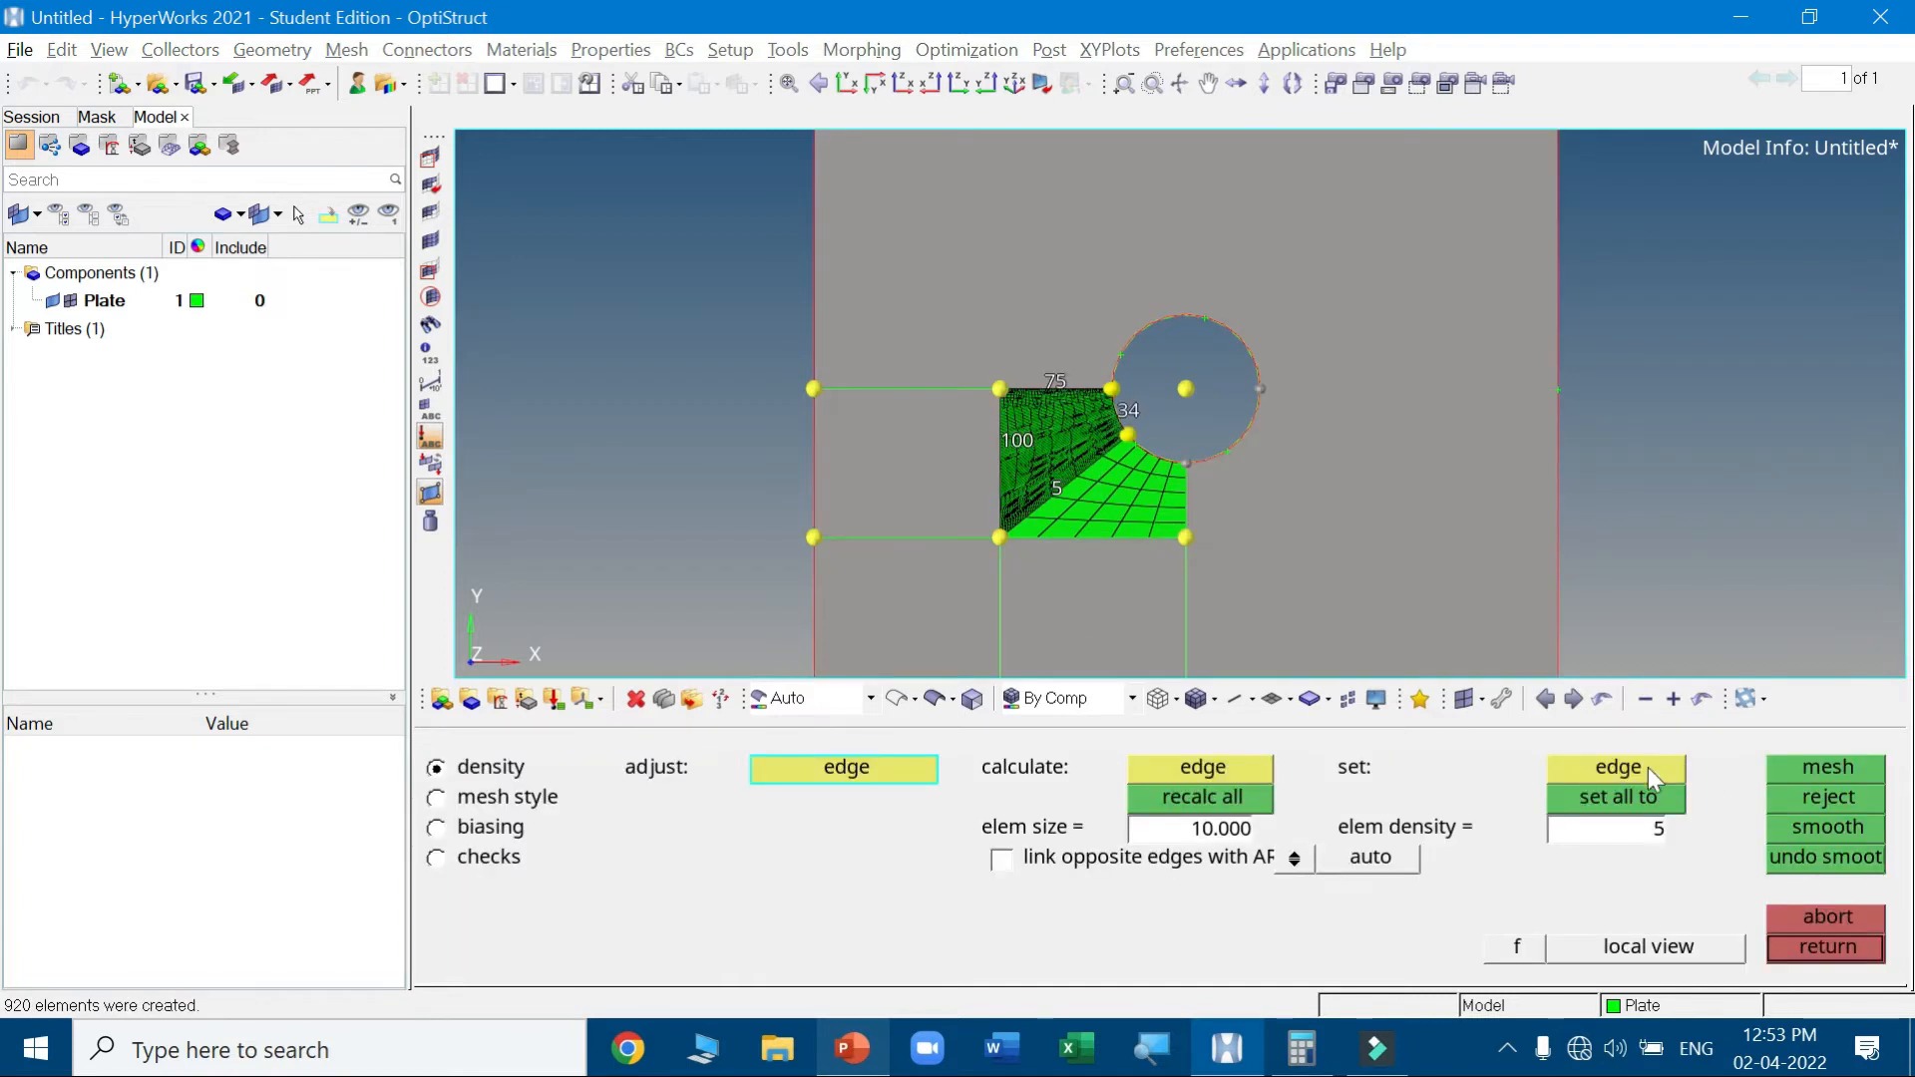
left_click(1628, 798)
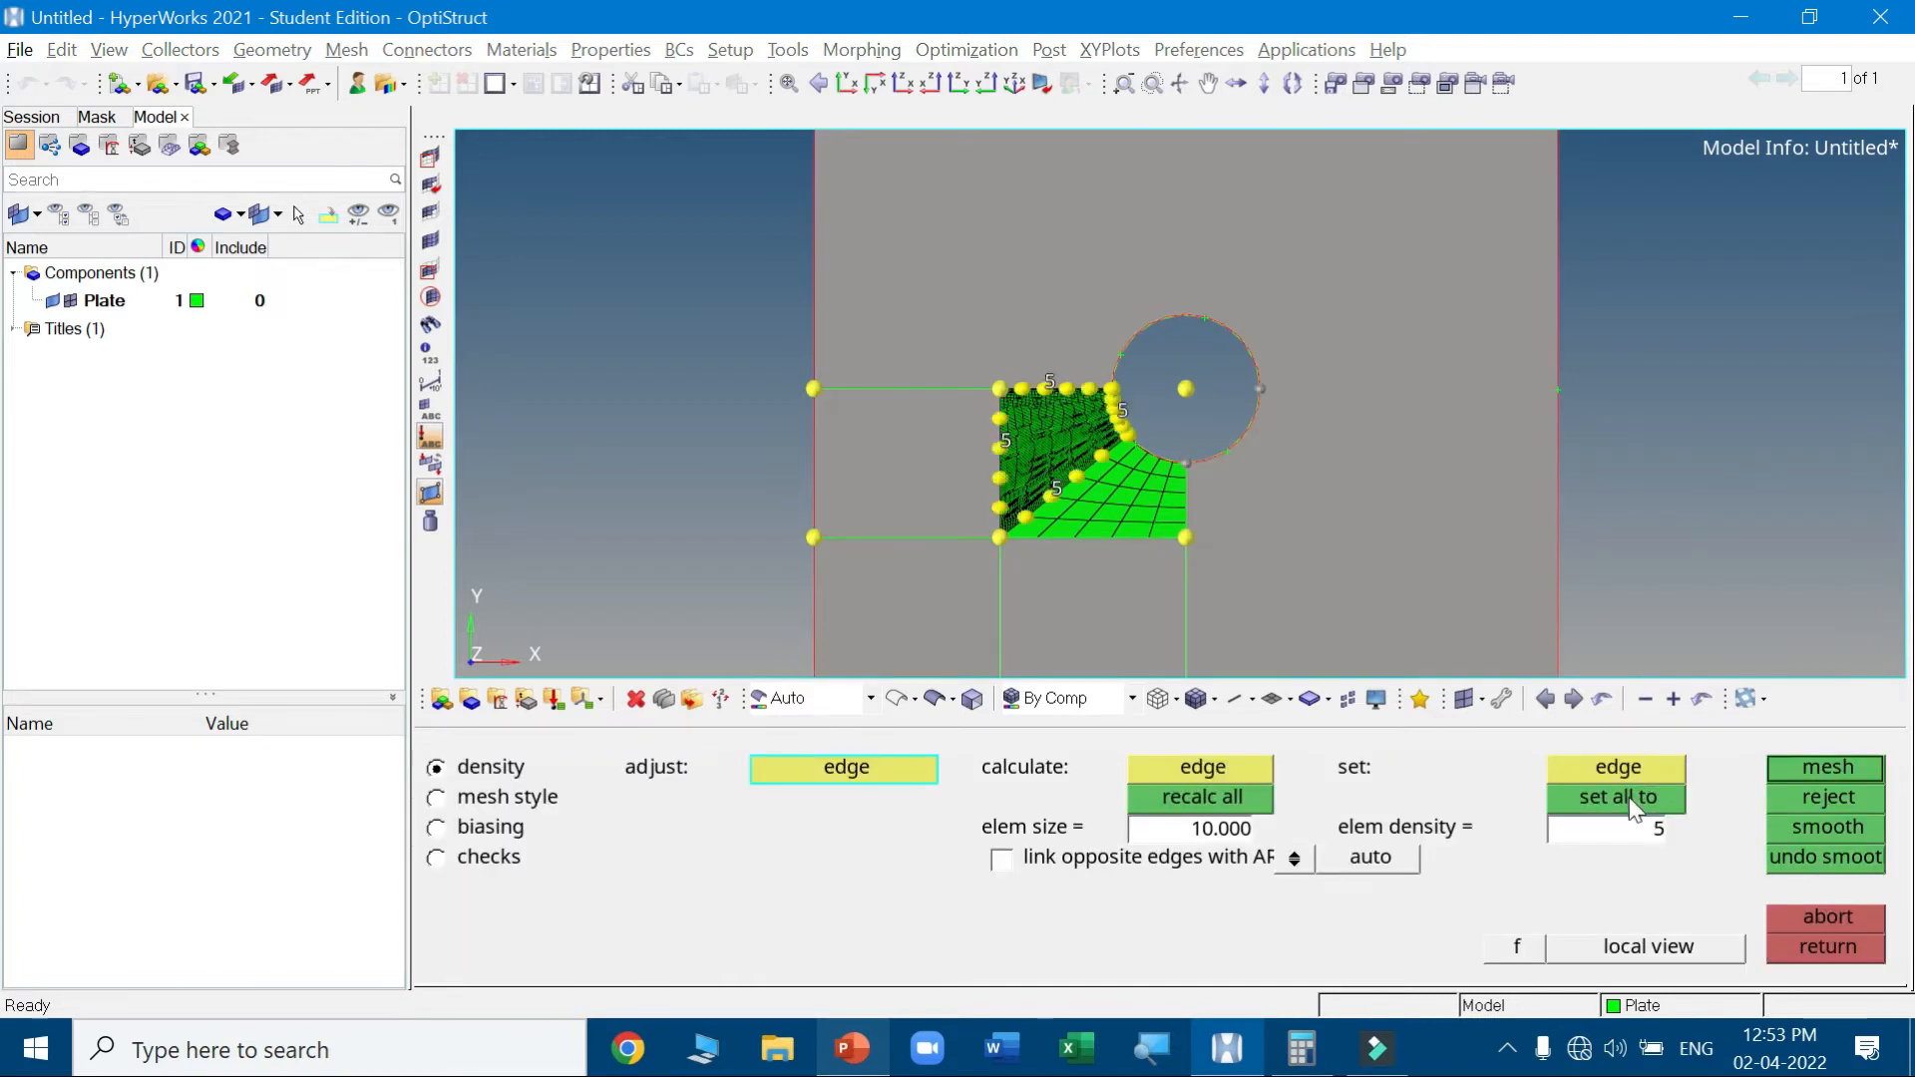
left_click(1817, 768)
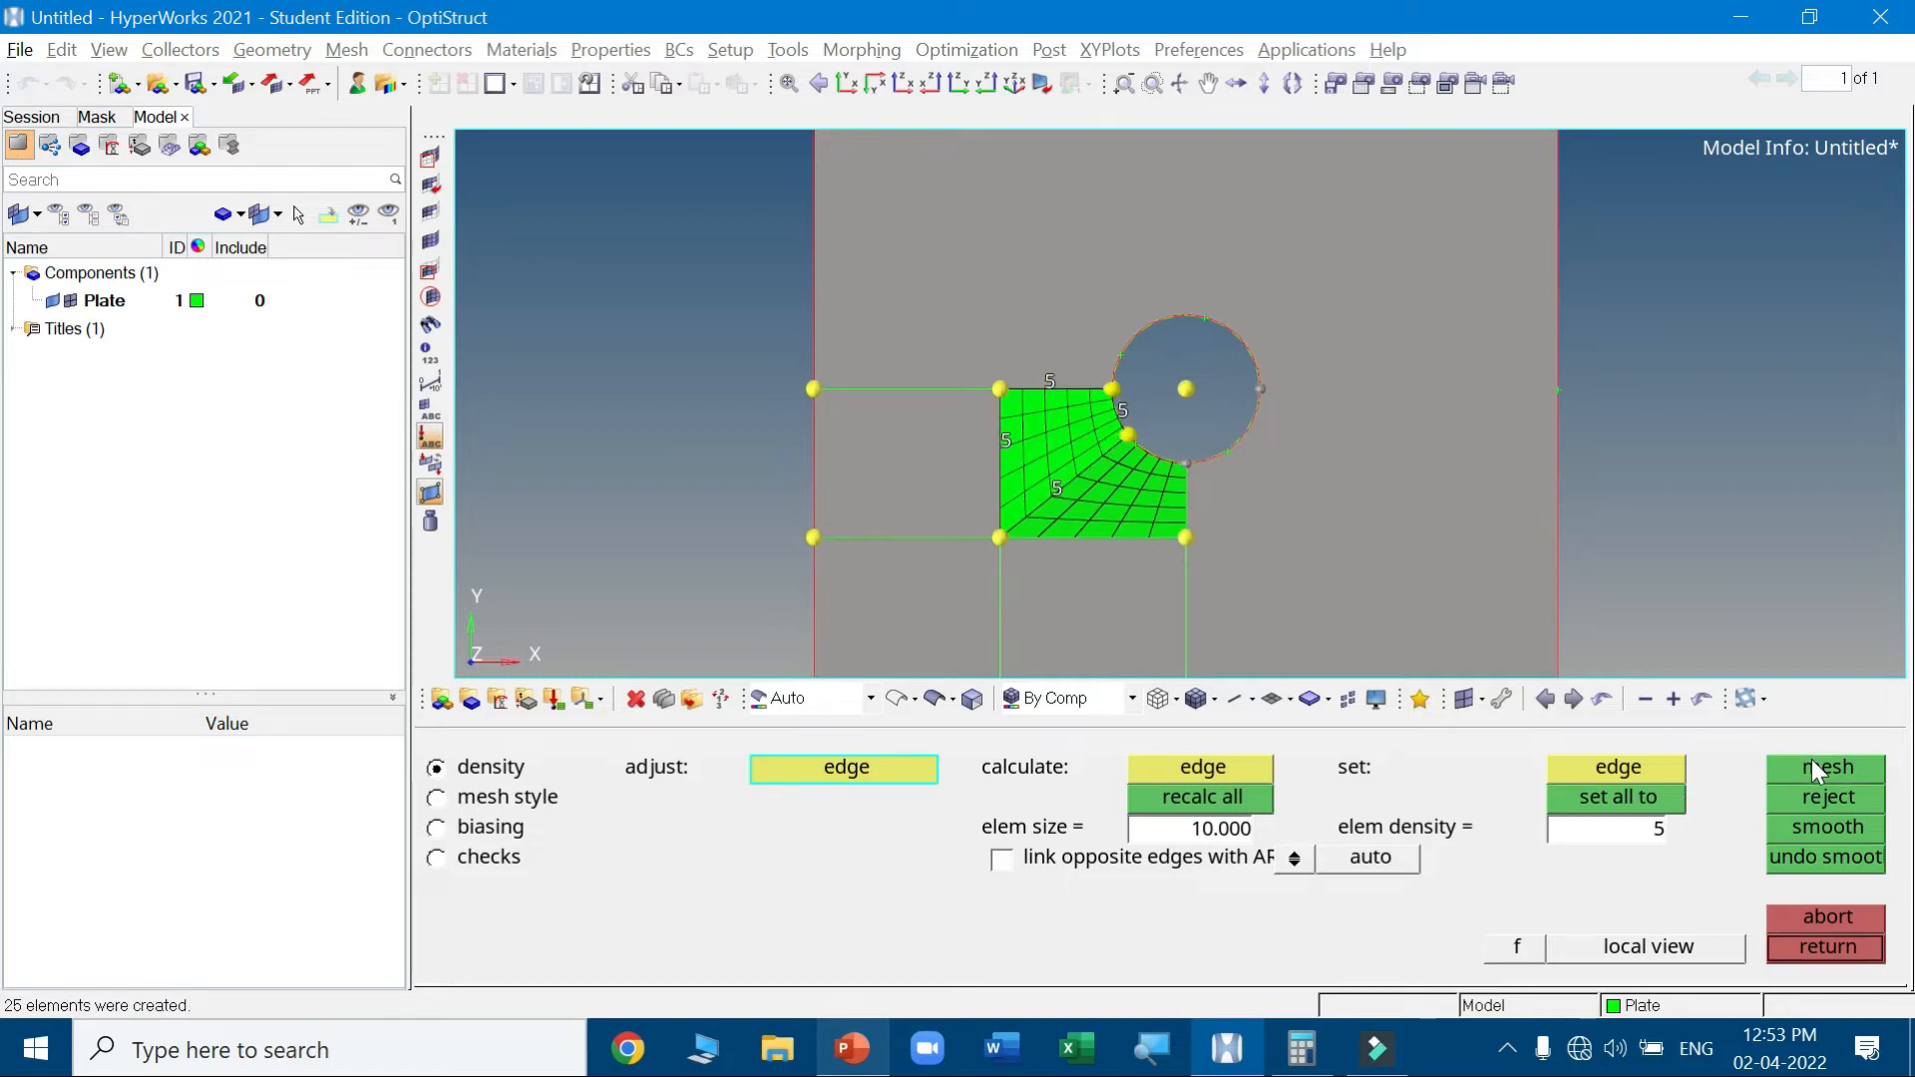
left_click(1833, 945)
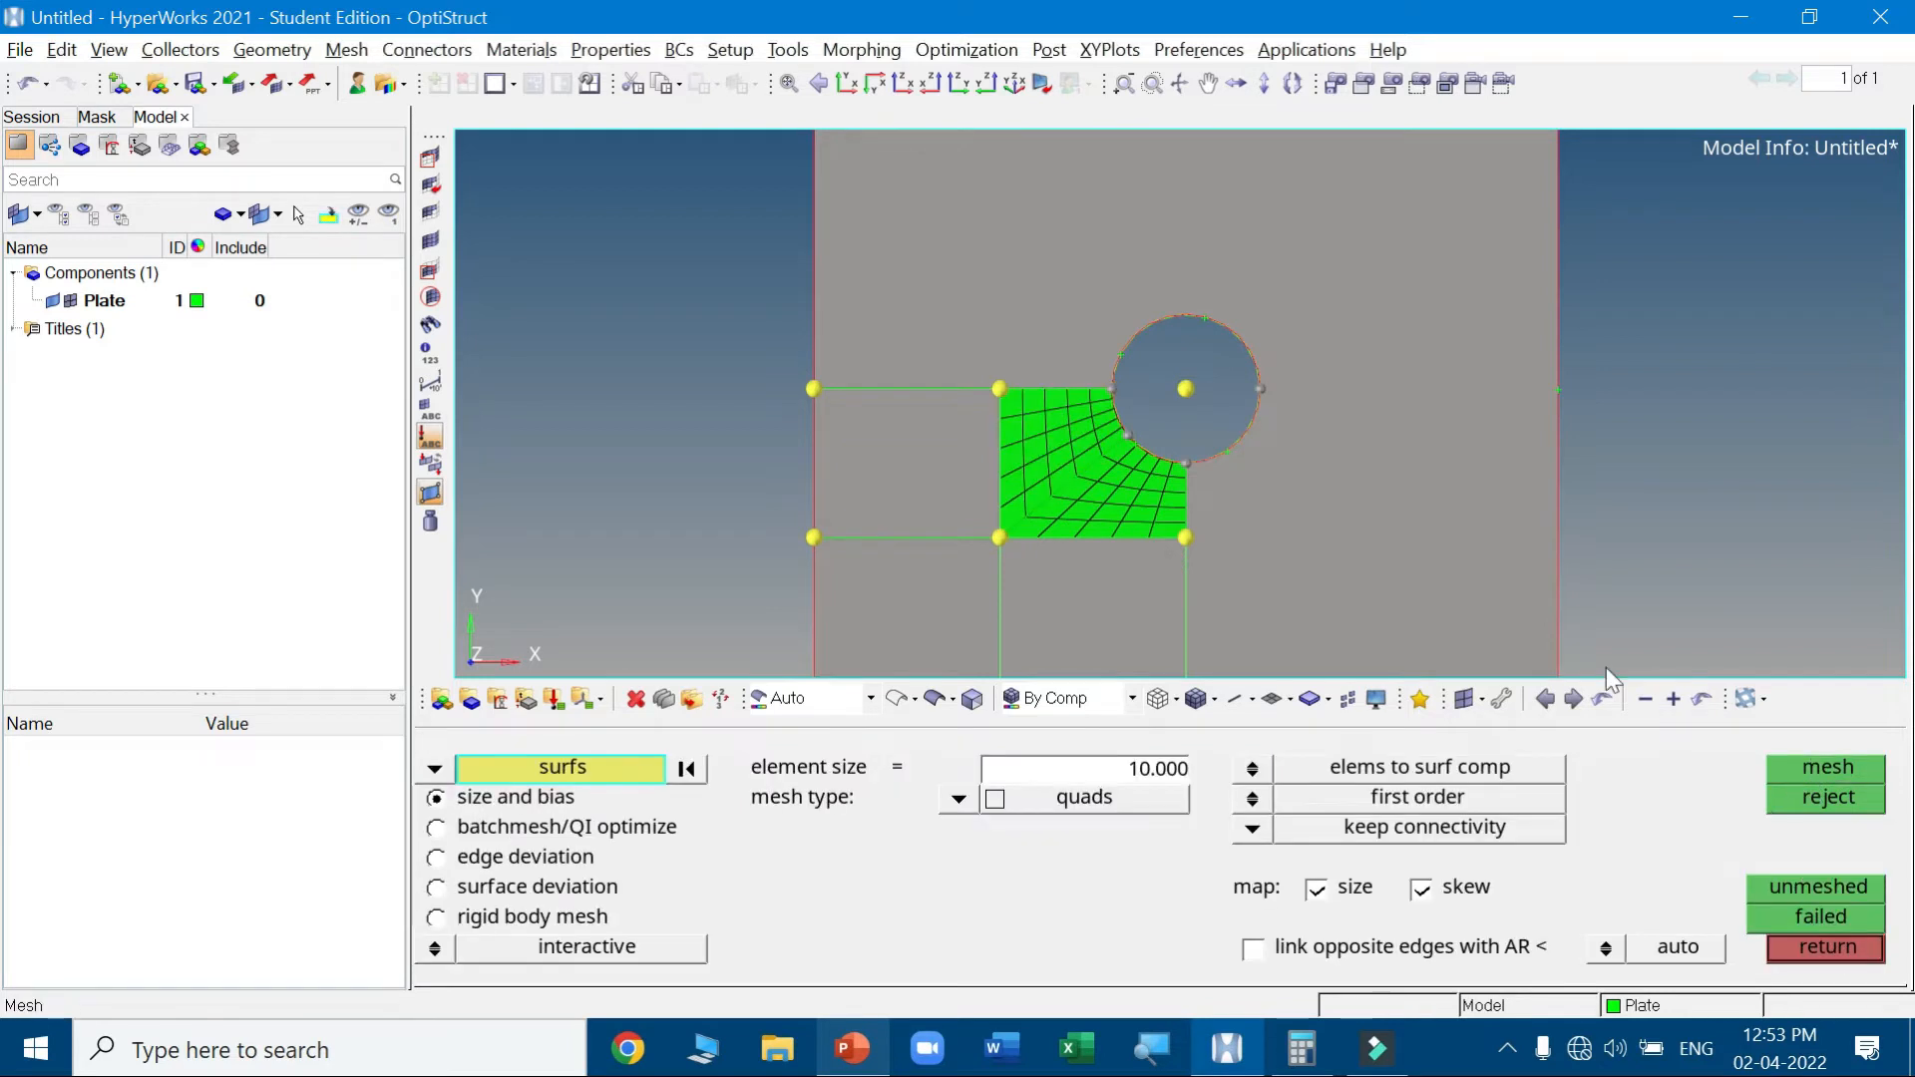
left_click(1829, 944)
Automesh the three unmeshed rectangular surfaces of the partitioned quadrant with quads at an element density of 5 on all edges
left_click(790, 84)
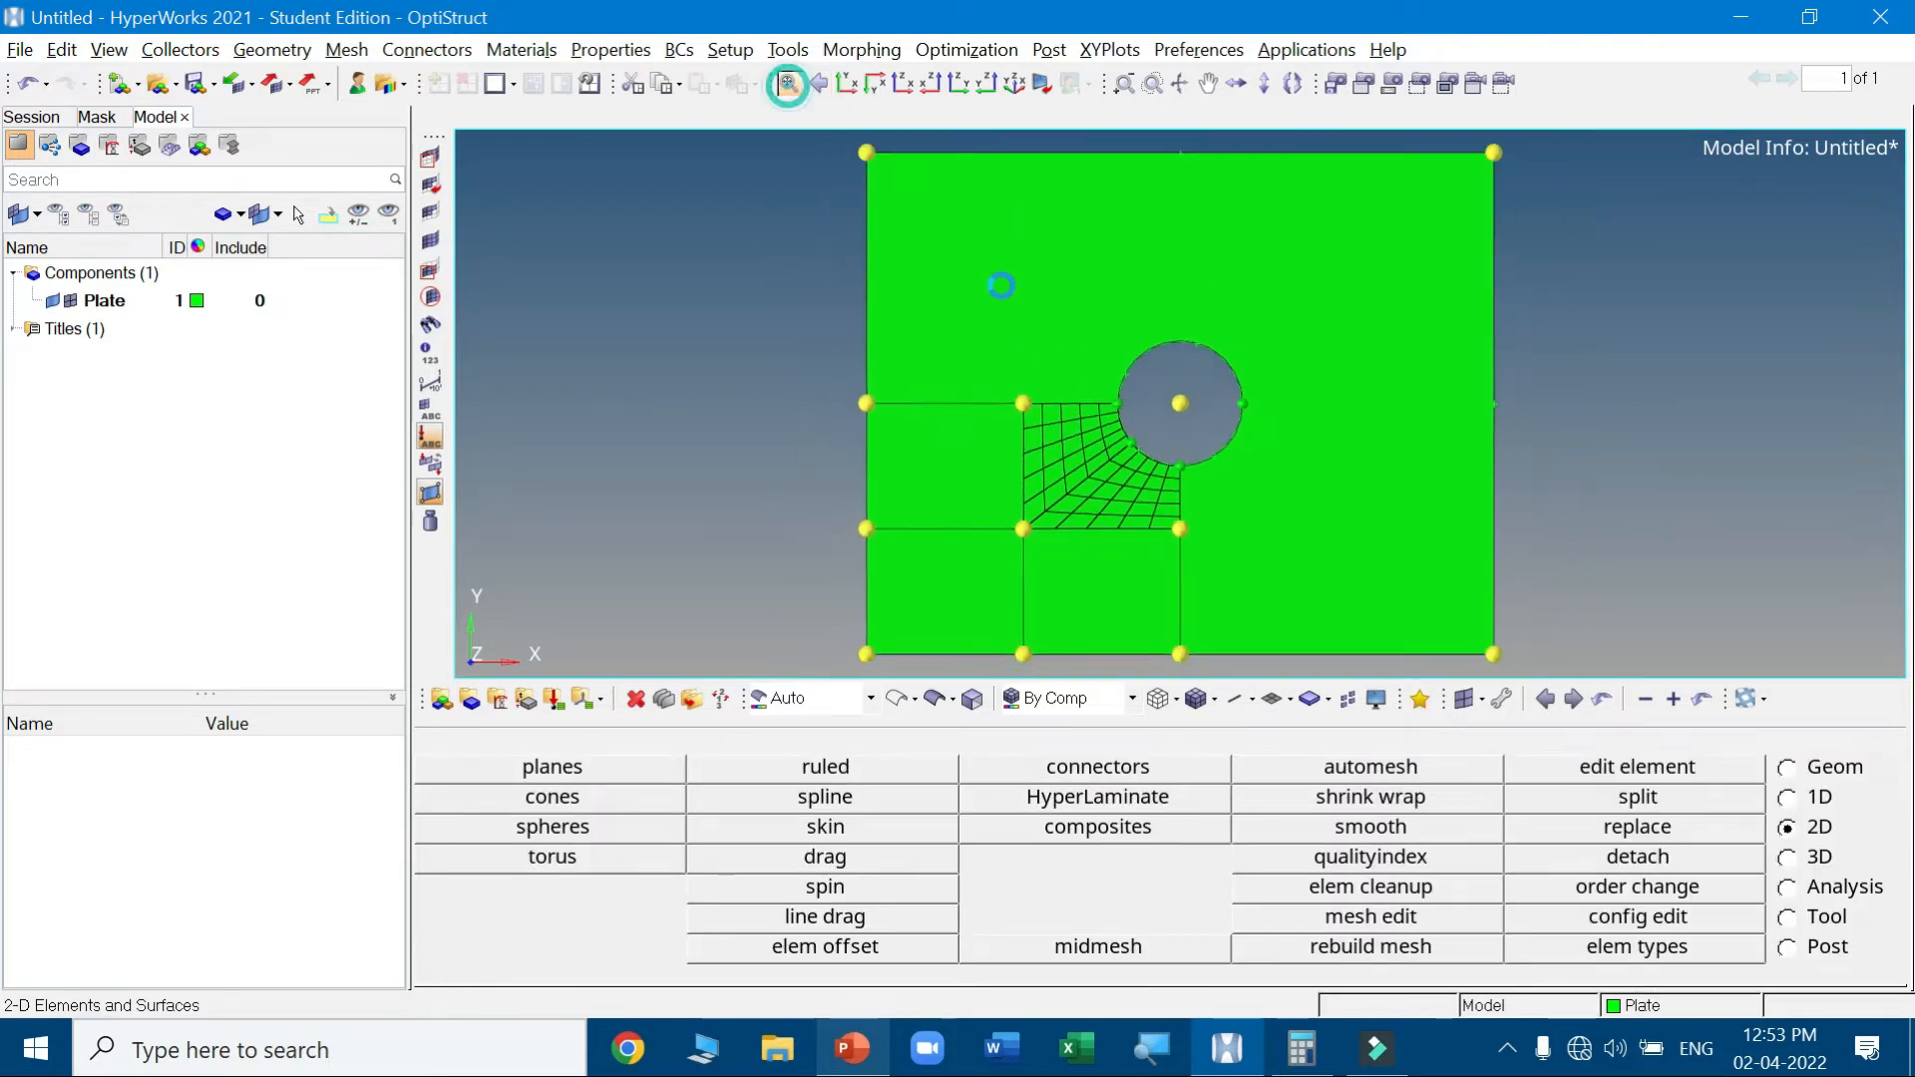
left_click(1412, 768)
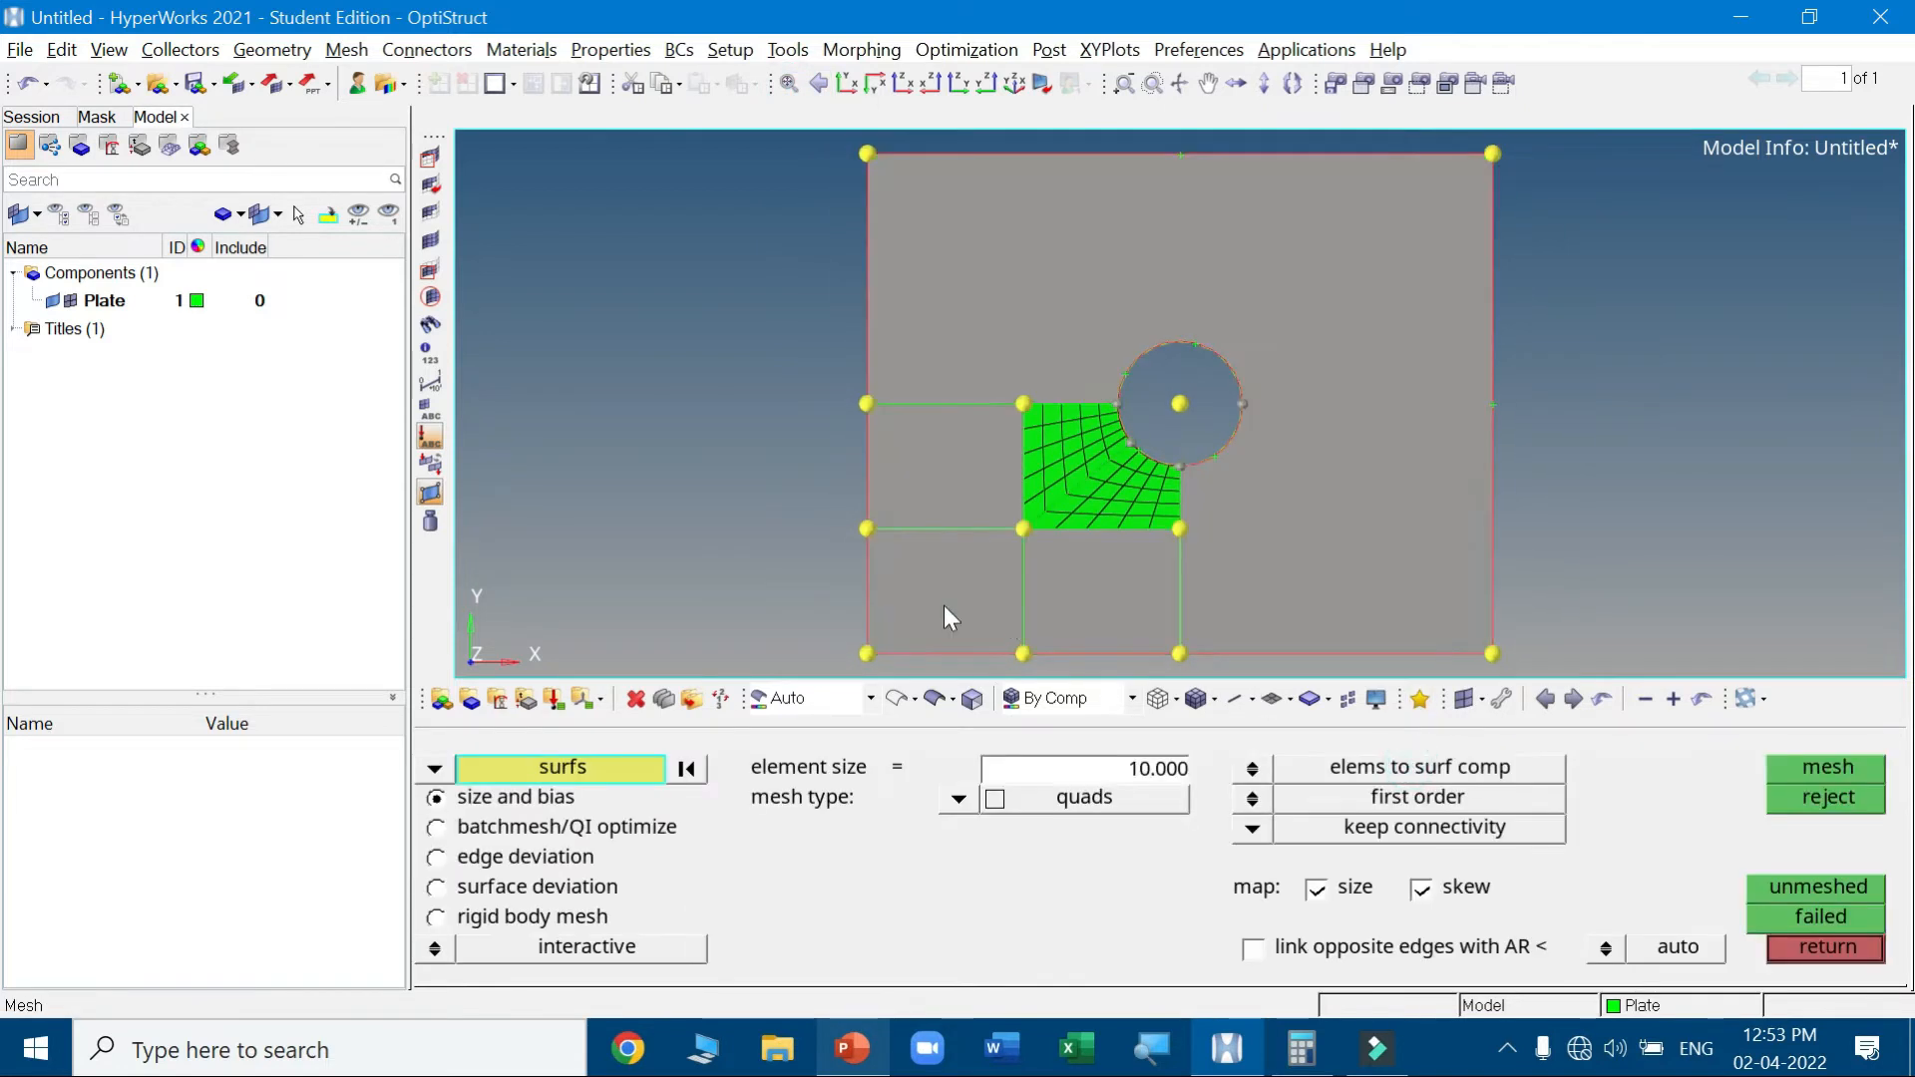
left_click(944, 607)
left_click(961, 464)
left_click(1113, 569)
left_click(1792, 763)
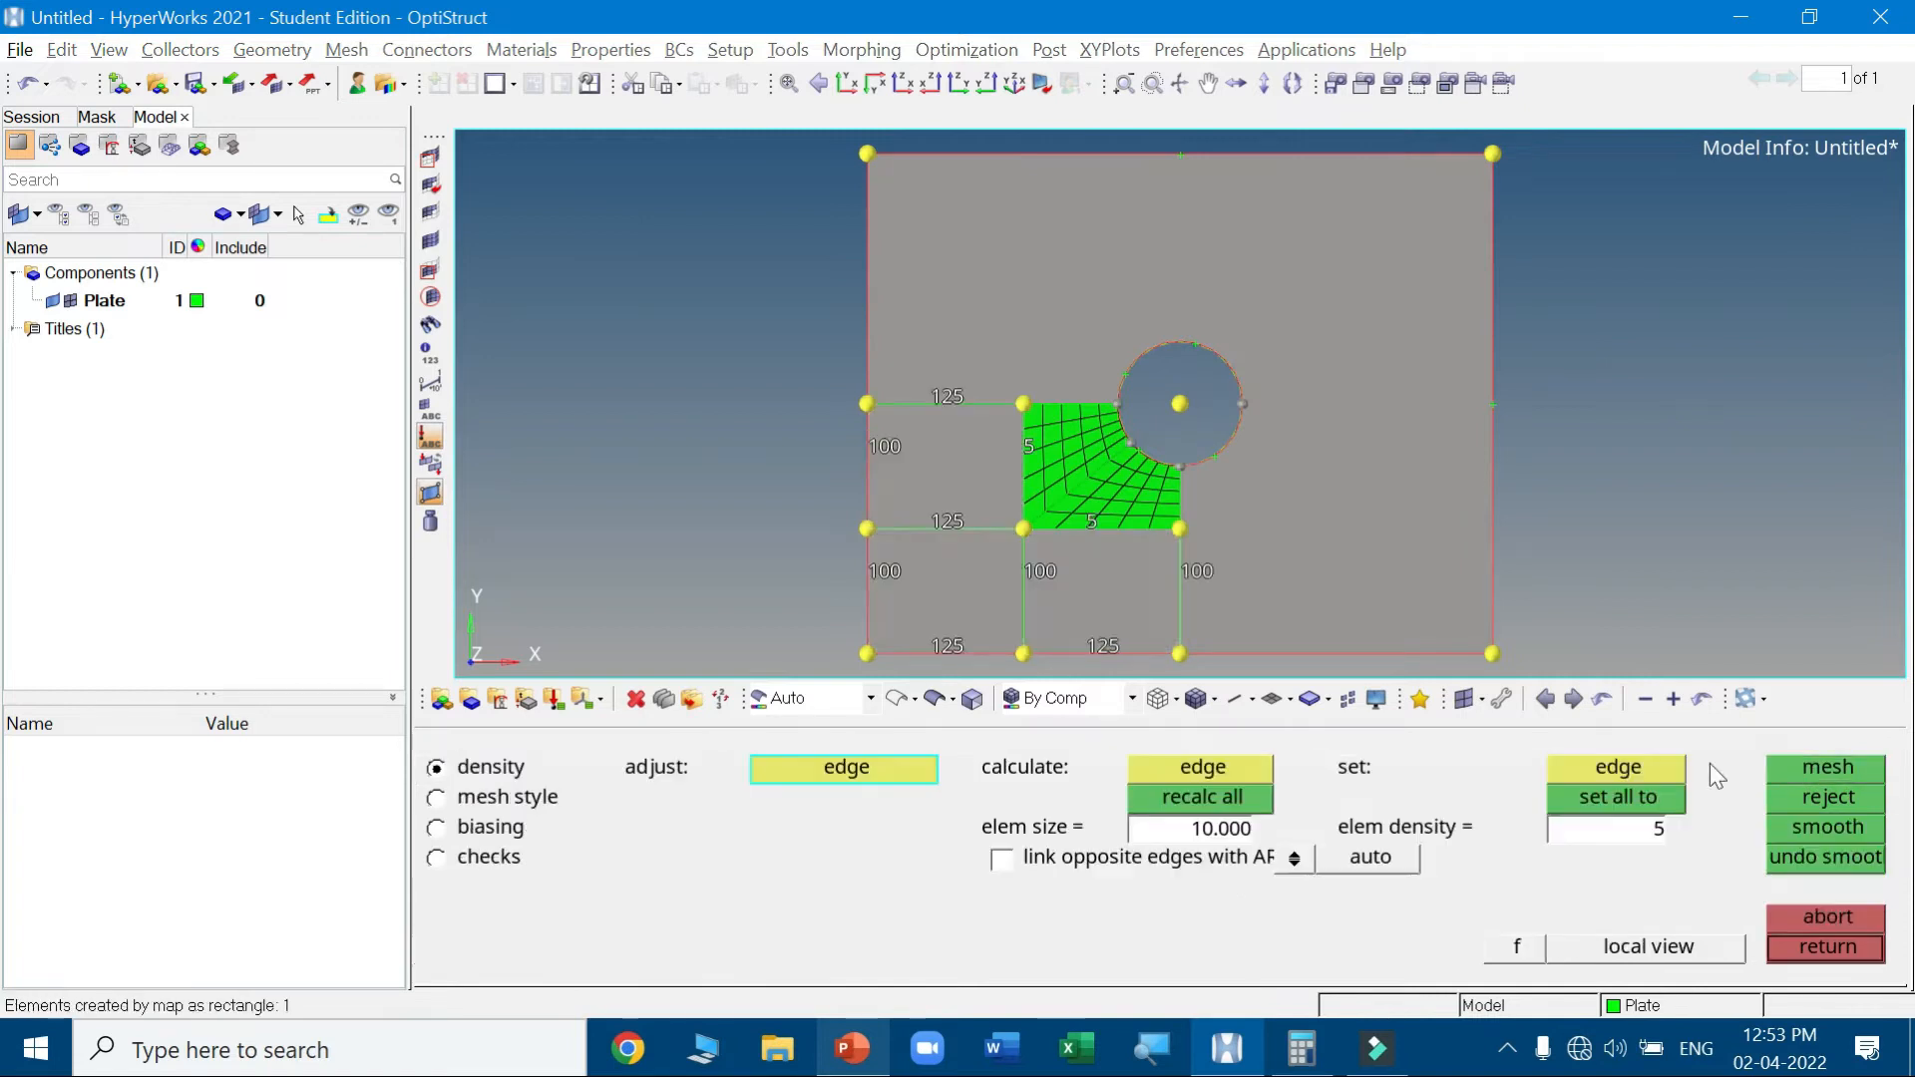
left_click(1612, 806)
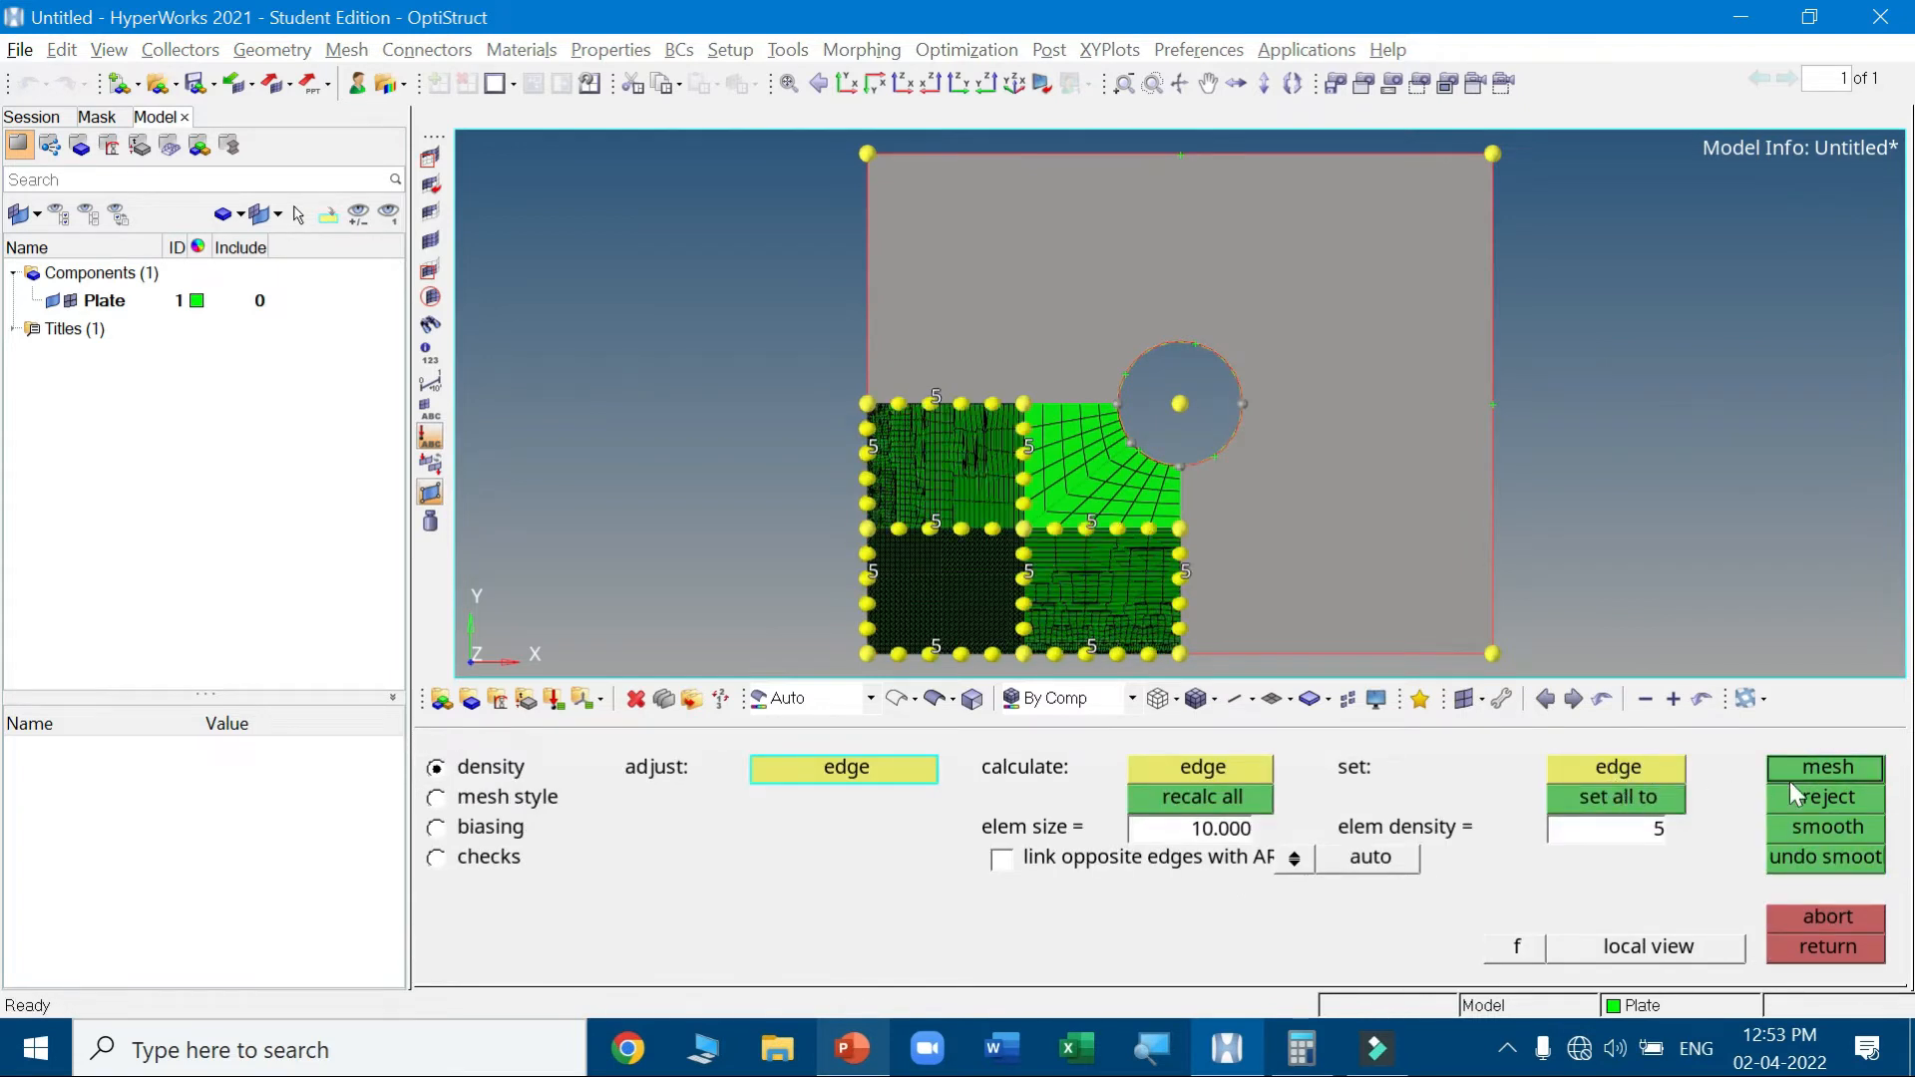
left_click(1809, 770)
Check the mesh continuity between the rectangular patches and the patch around the hole, and accept the mesh
scroll(1022, 524, "up", 3)
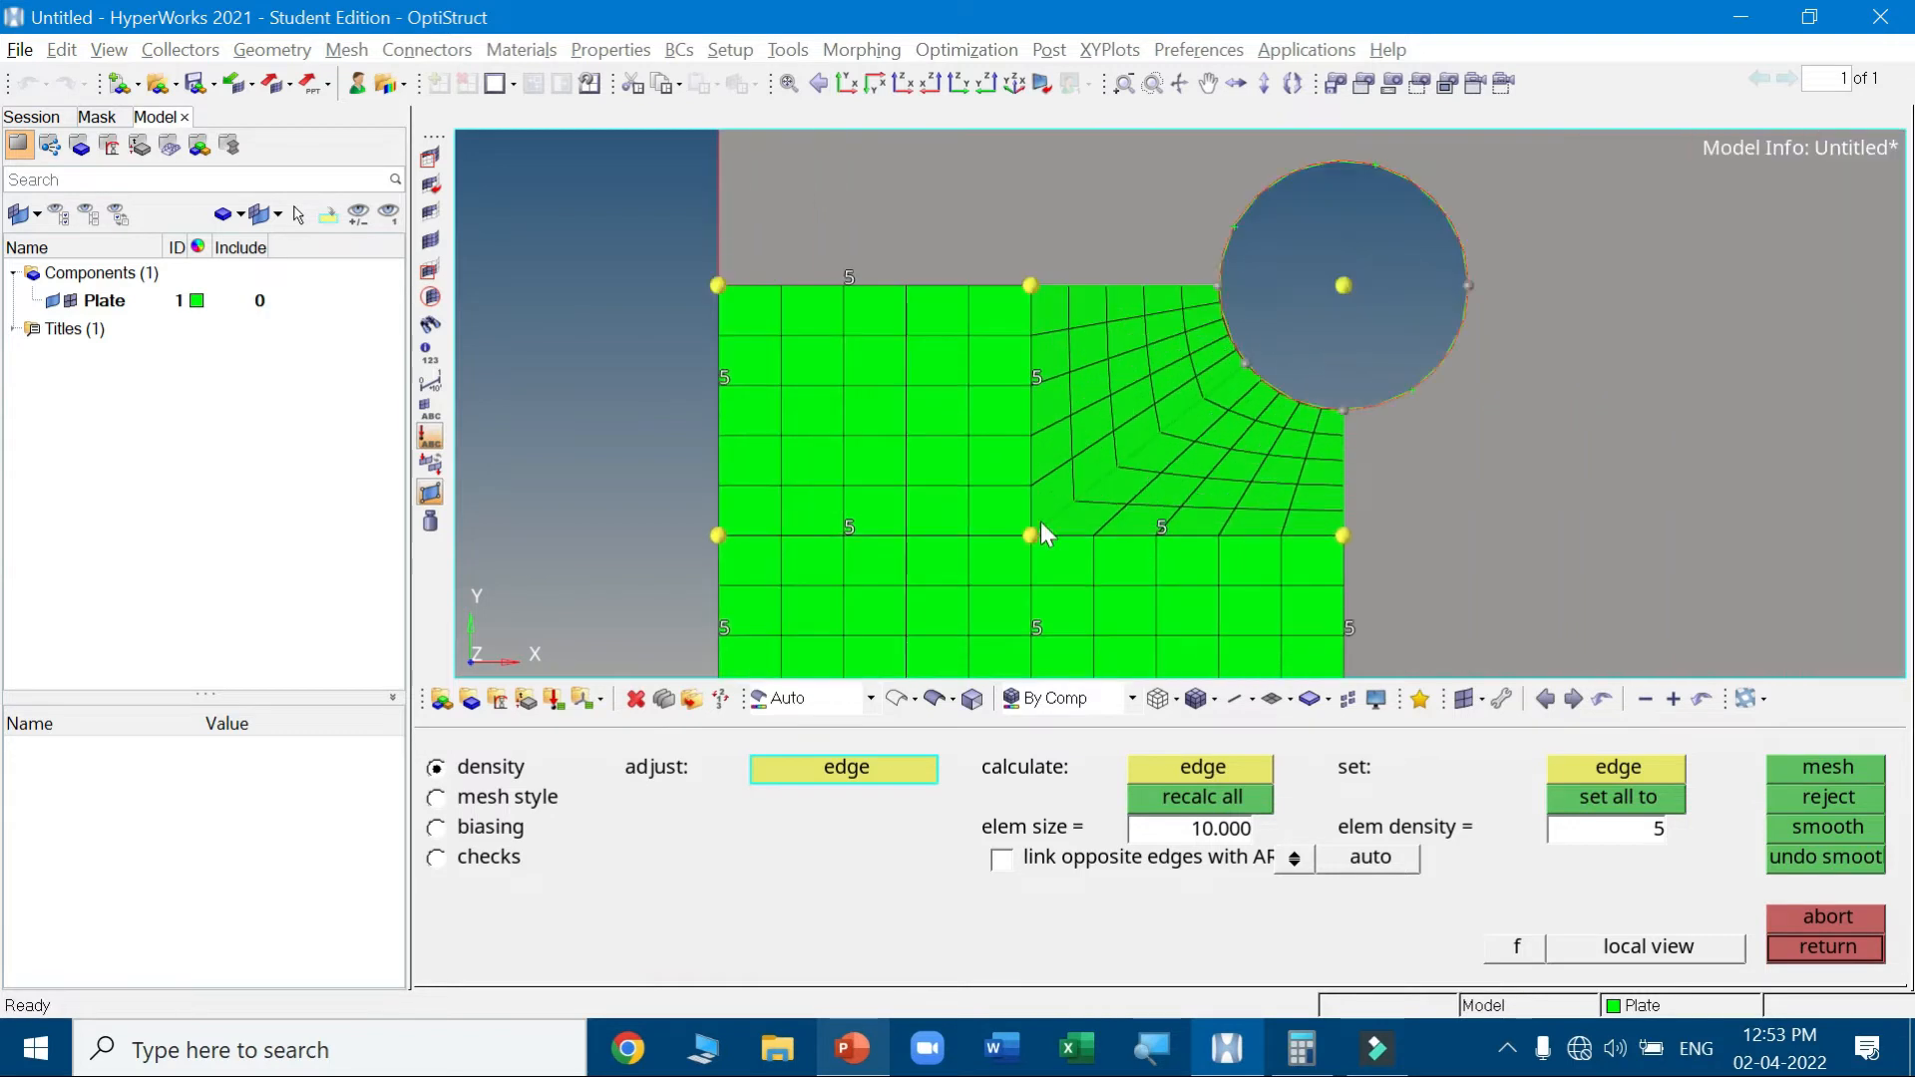
scroll(1169, 485, "up", 2)
scroll(1175, 457, "down", 5)
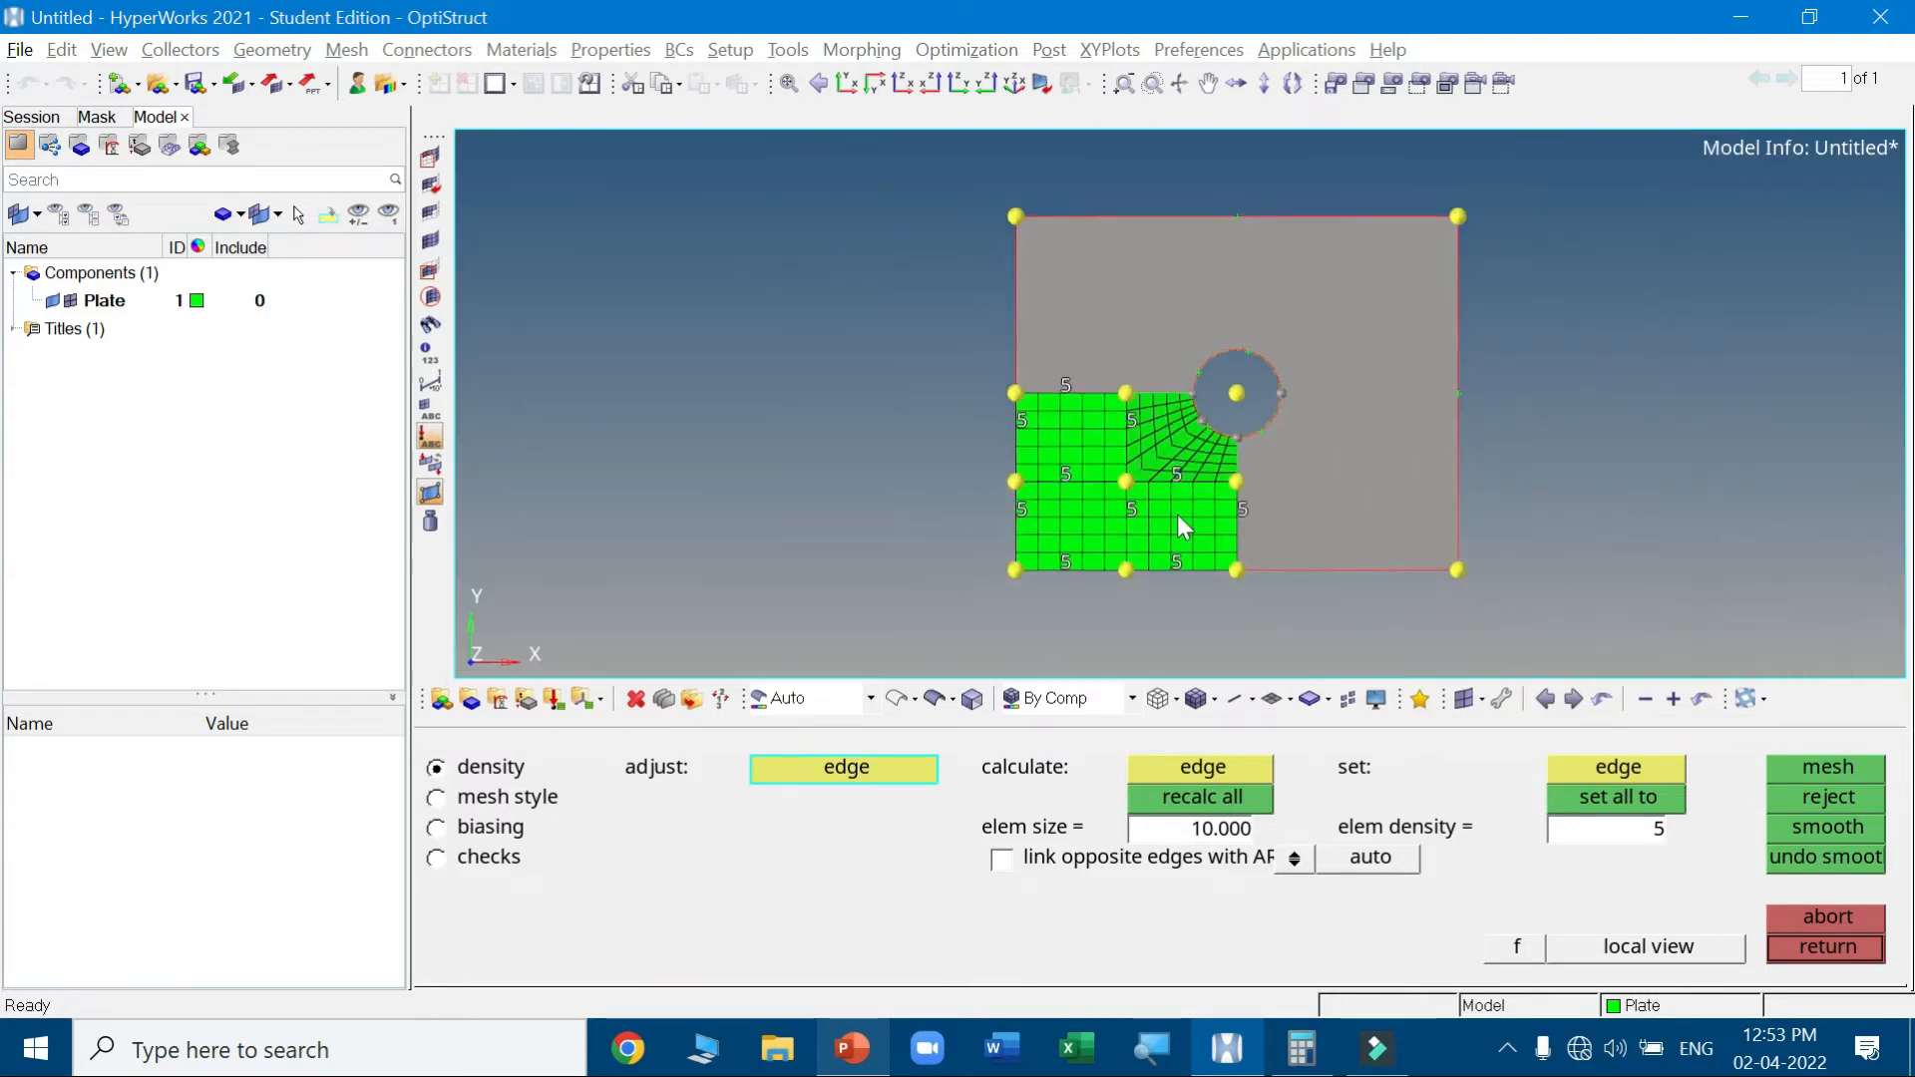
scroll(1177, 515, "up", 3)
scroll(1191, 498, "down", 4)
scroll(1253, 331, "up", 4)
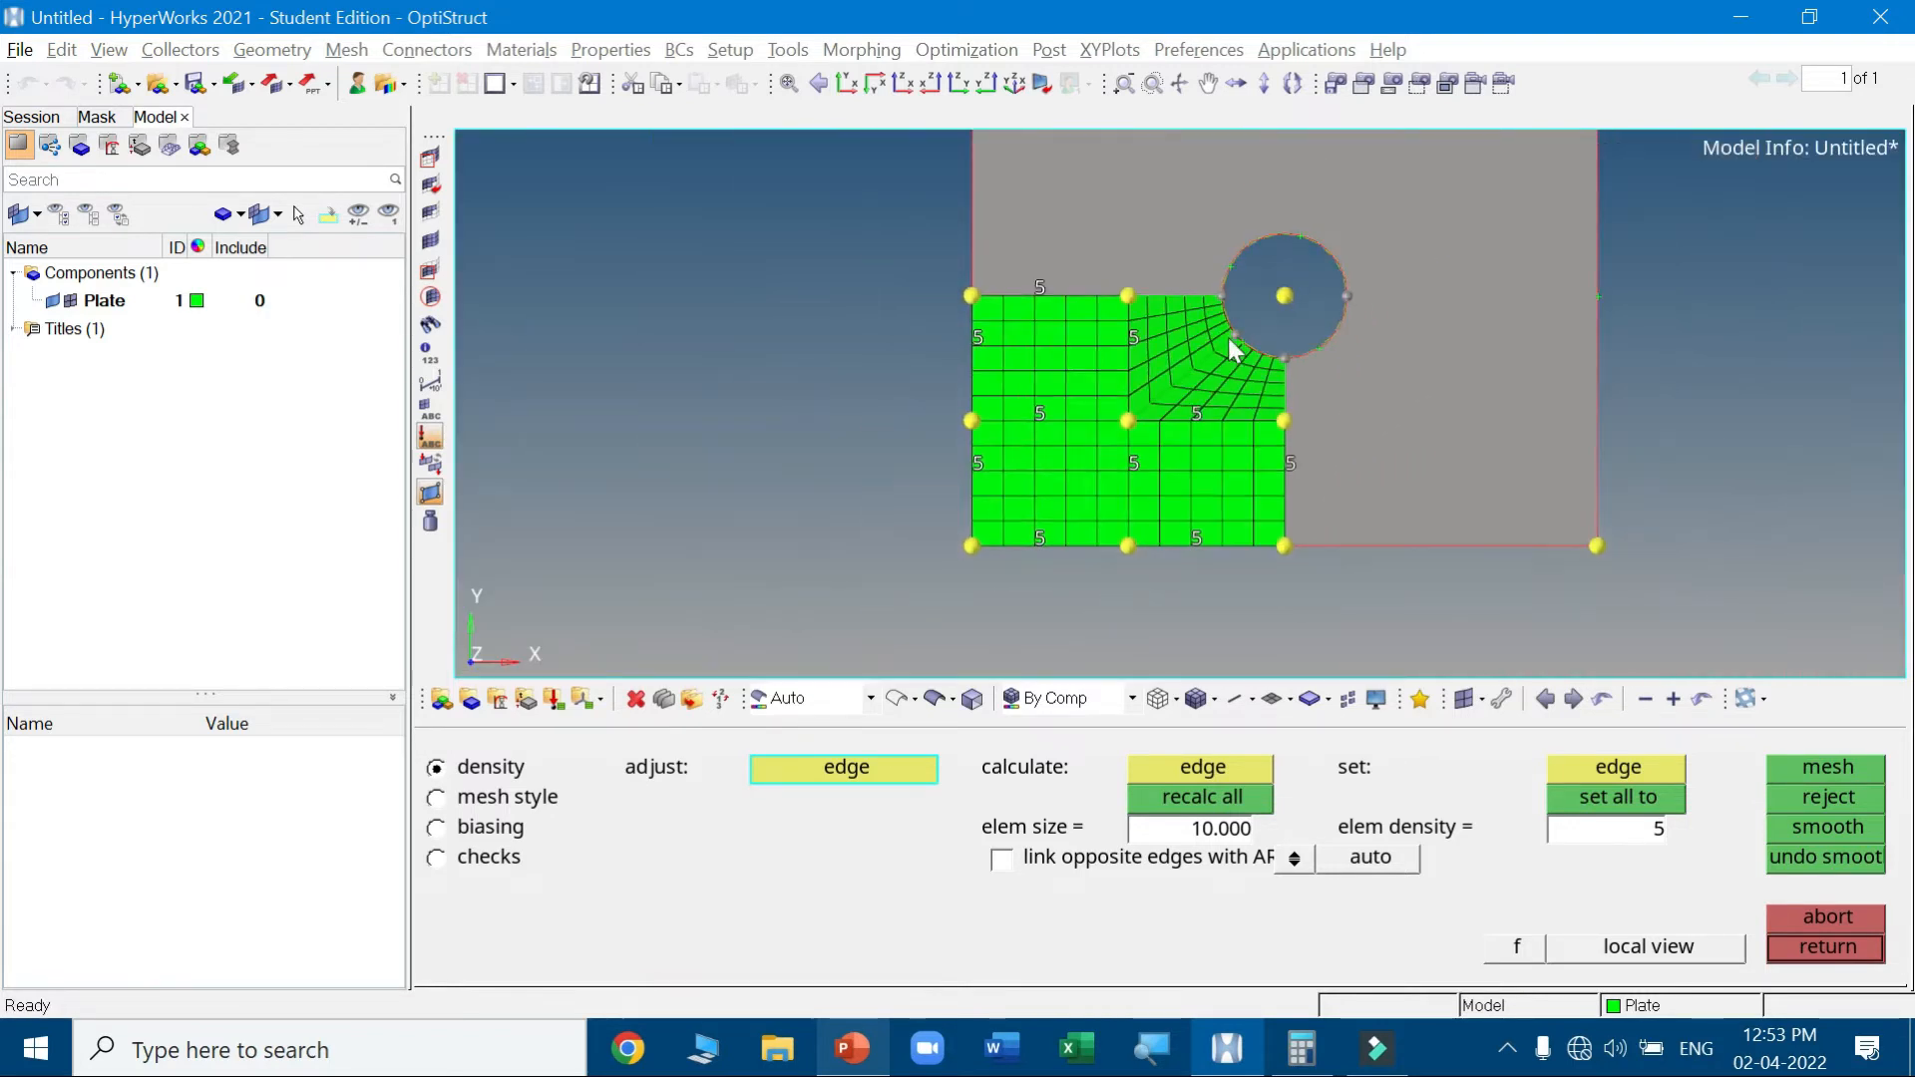
scroll(1229, 339, "up", 2)
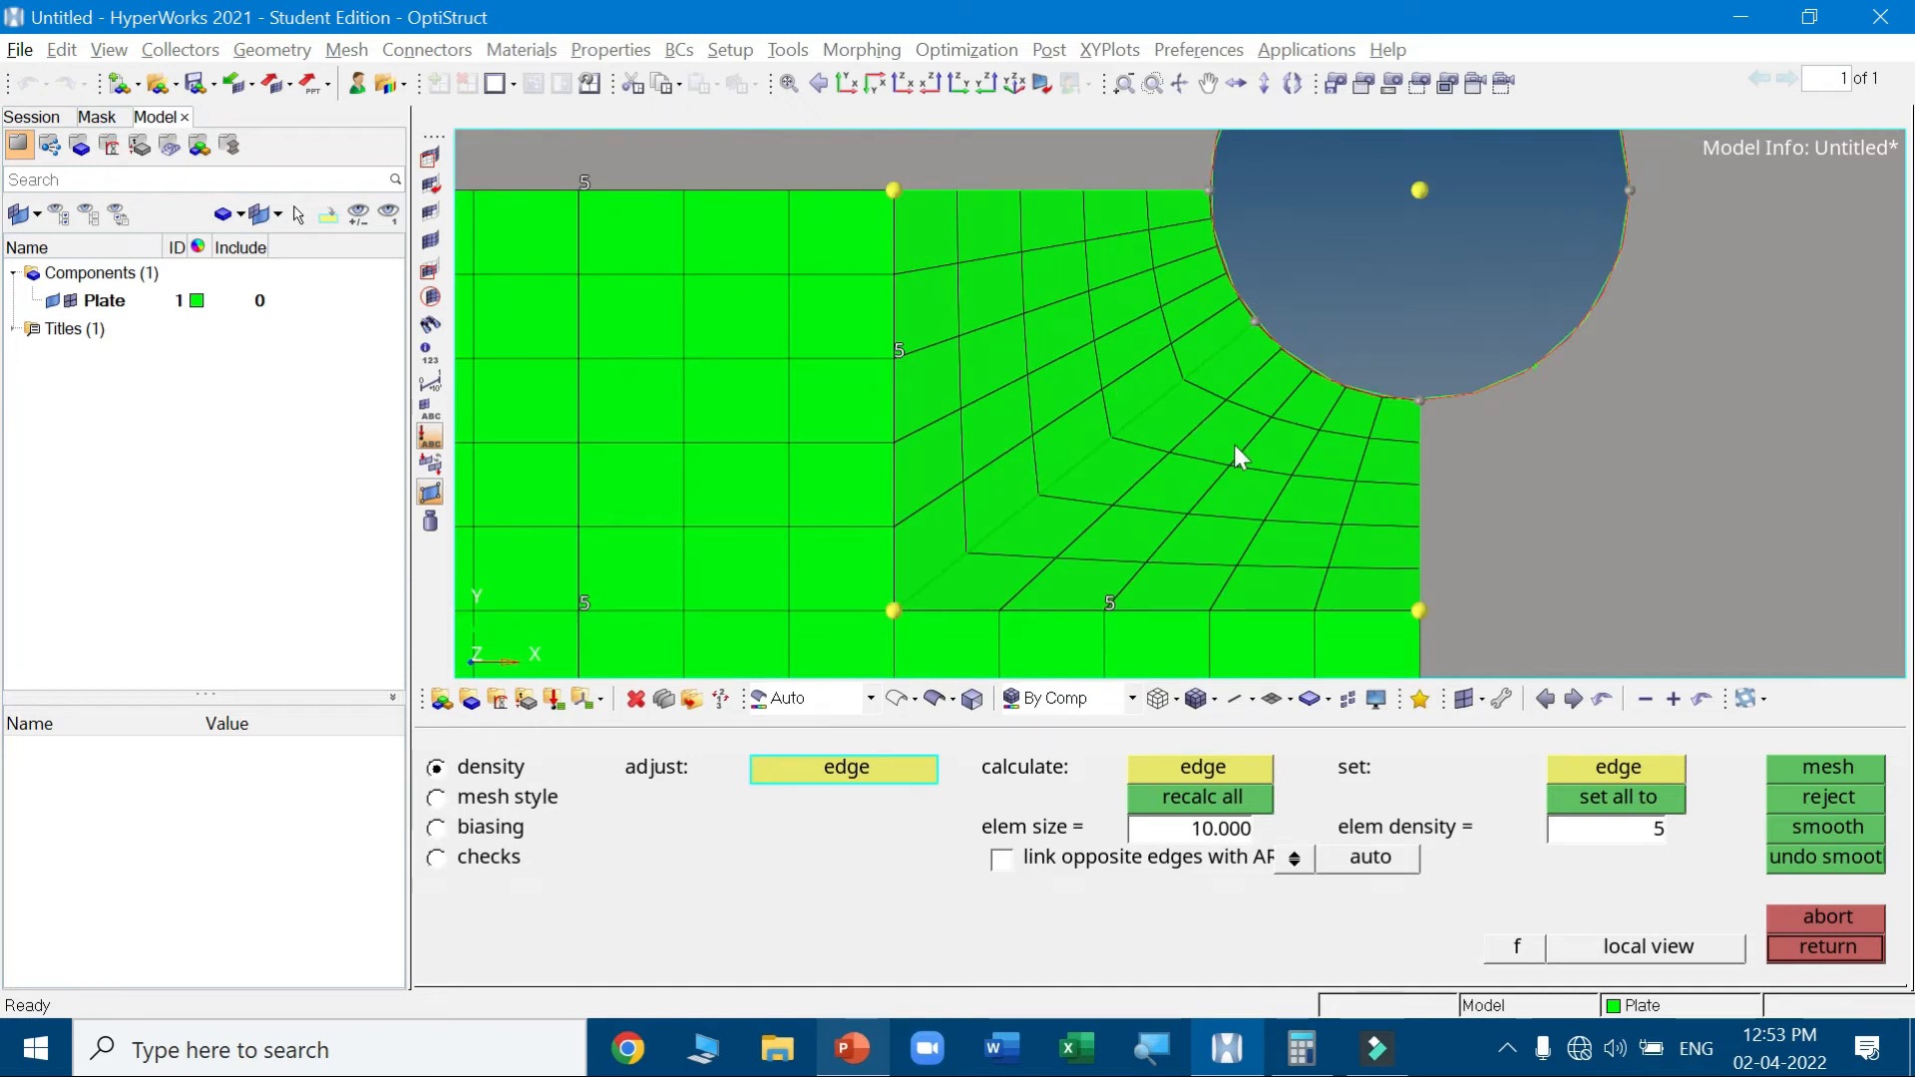
scroll(1235, 445, "down", 4)
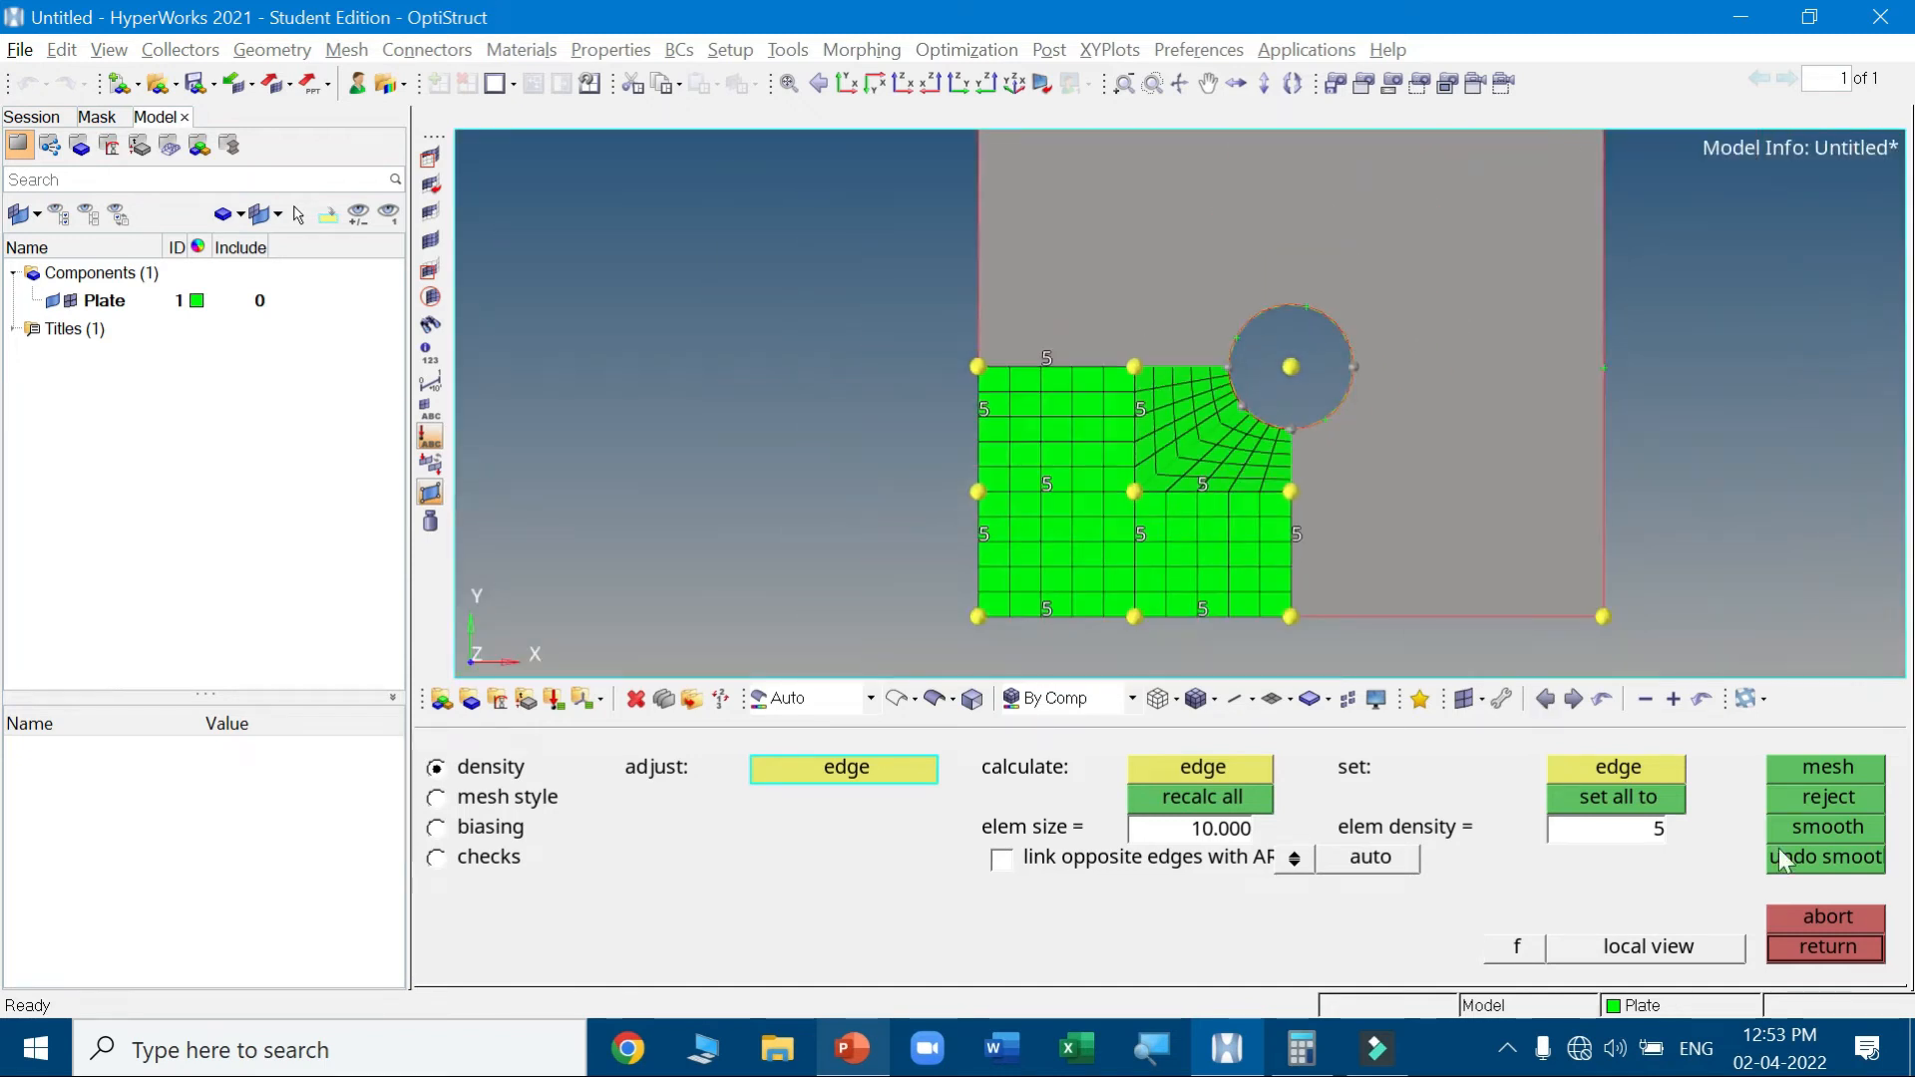
left_click(1845, 947)
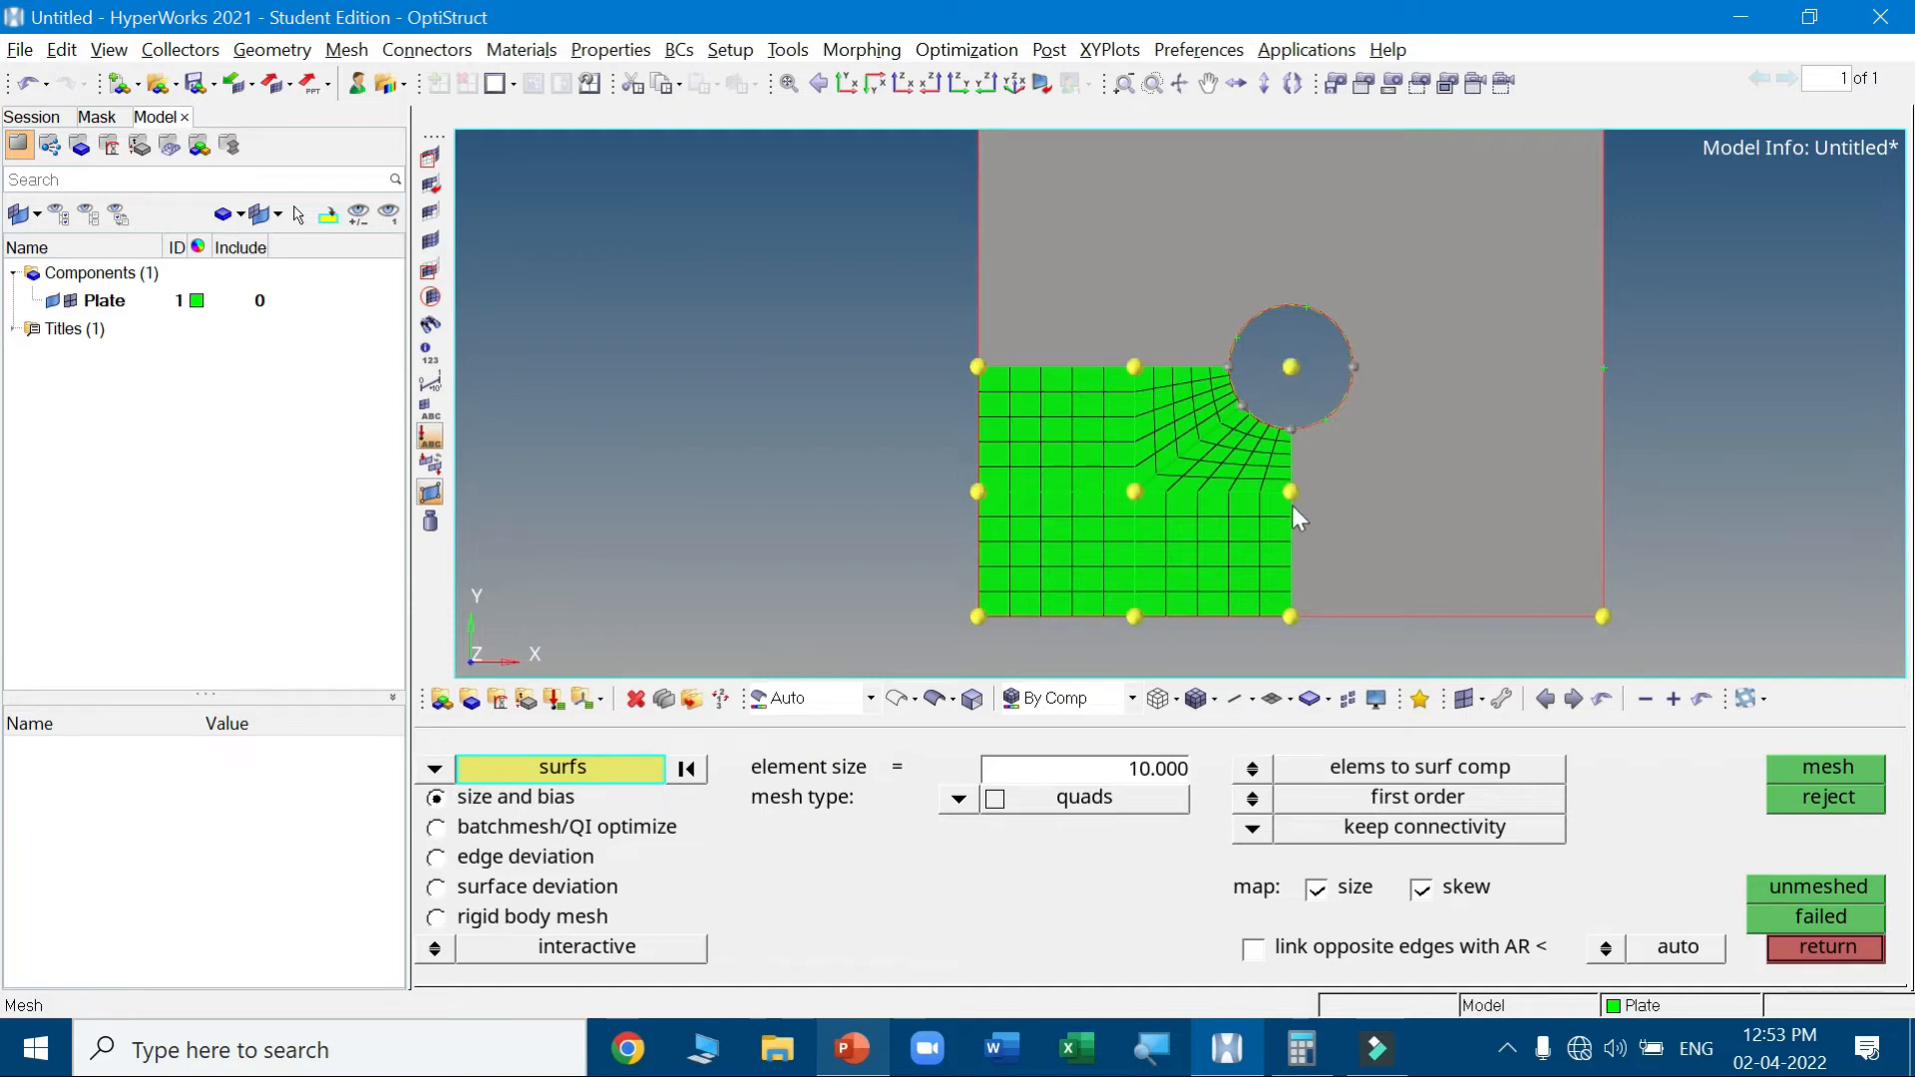
Examine the complete quadrant mesh around the hole against the unmeshed rest of the plate, and leave automesh
scroll(1290, 505, "down", 2)
scroll(1367, 476, "up", 5)
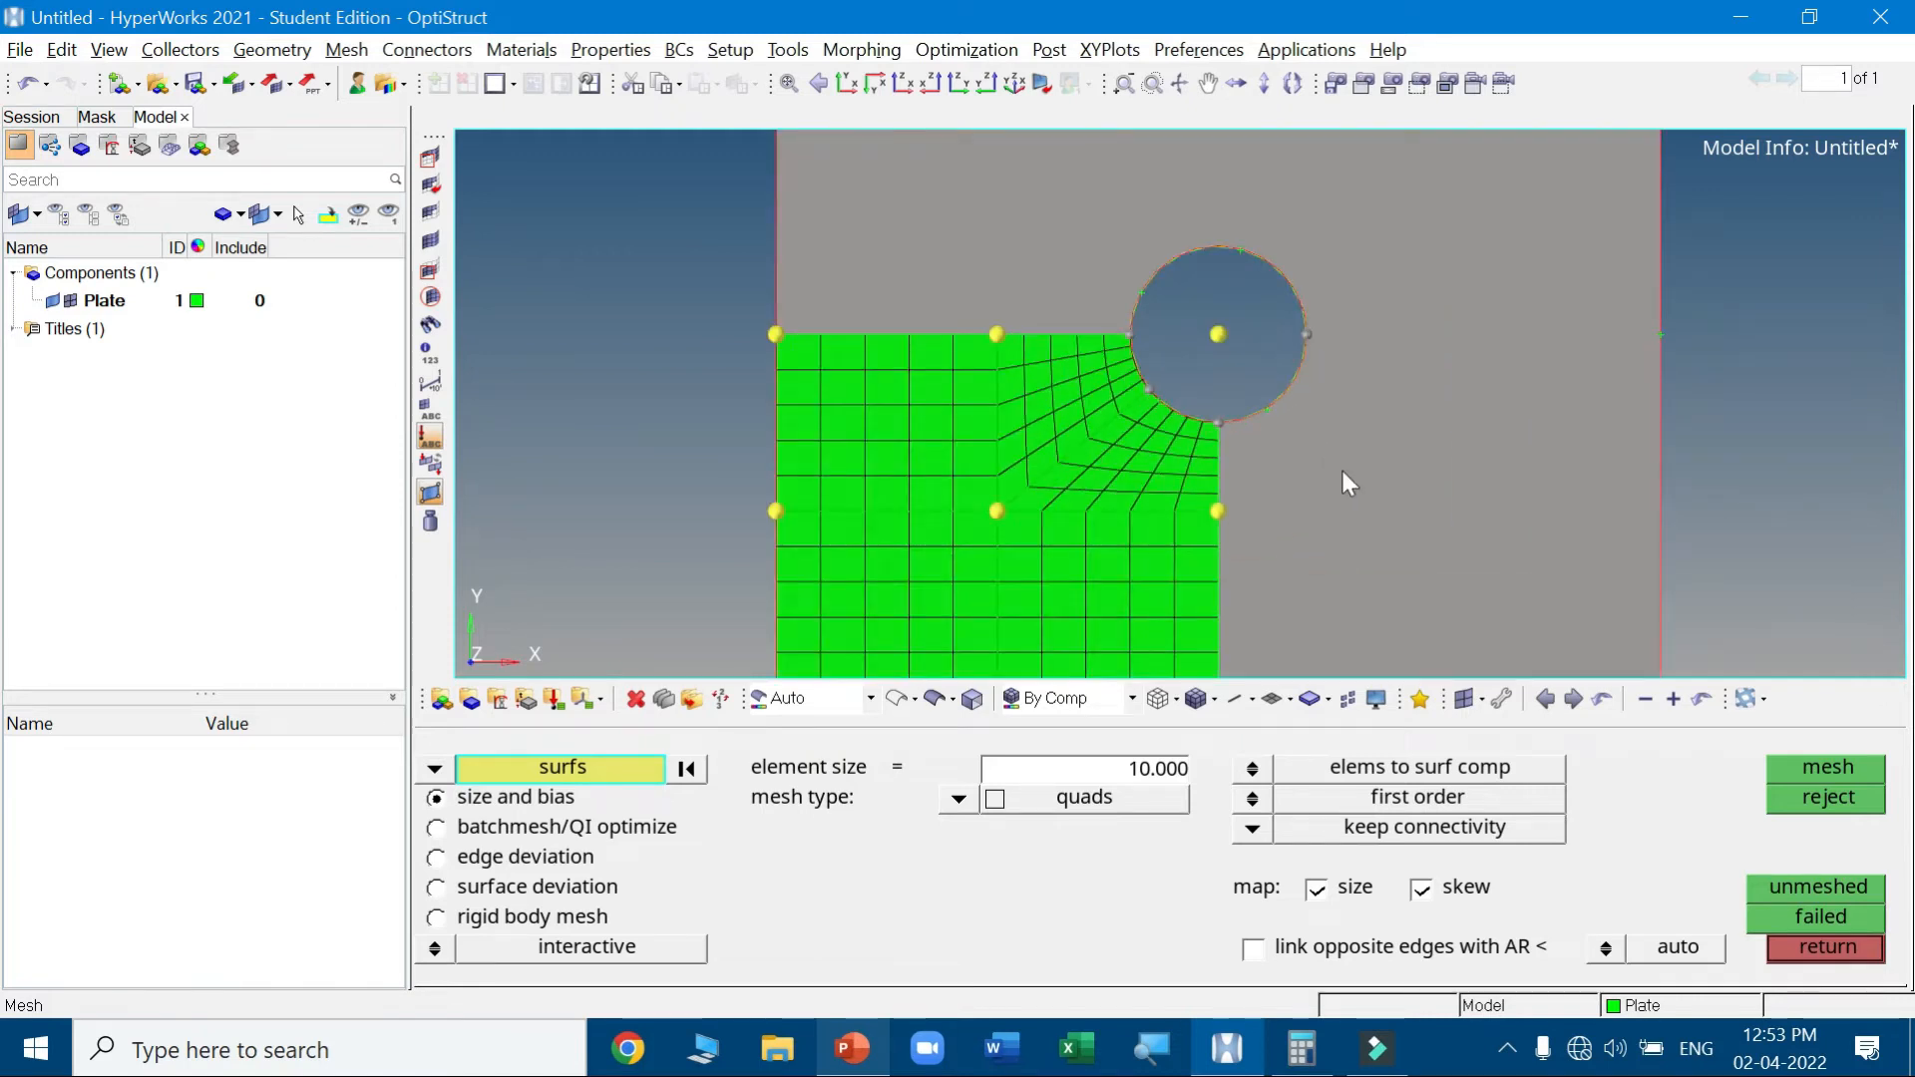
scroll(1339, 475, "down", 3)
scroll(1339, 475, "down", 1)
scroll(1338, 475, "up", 2)
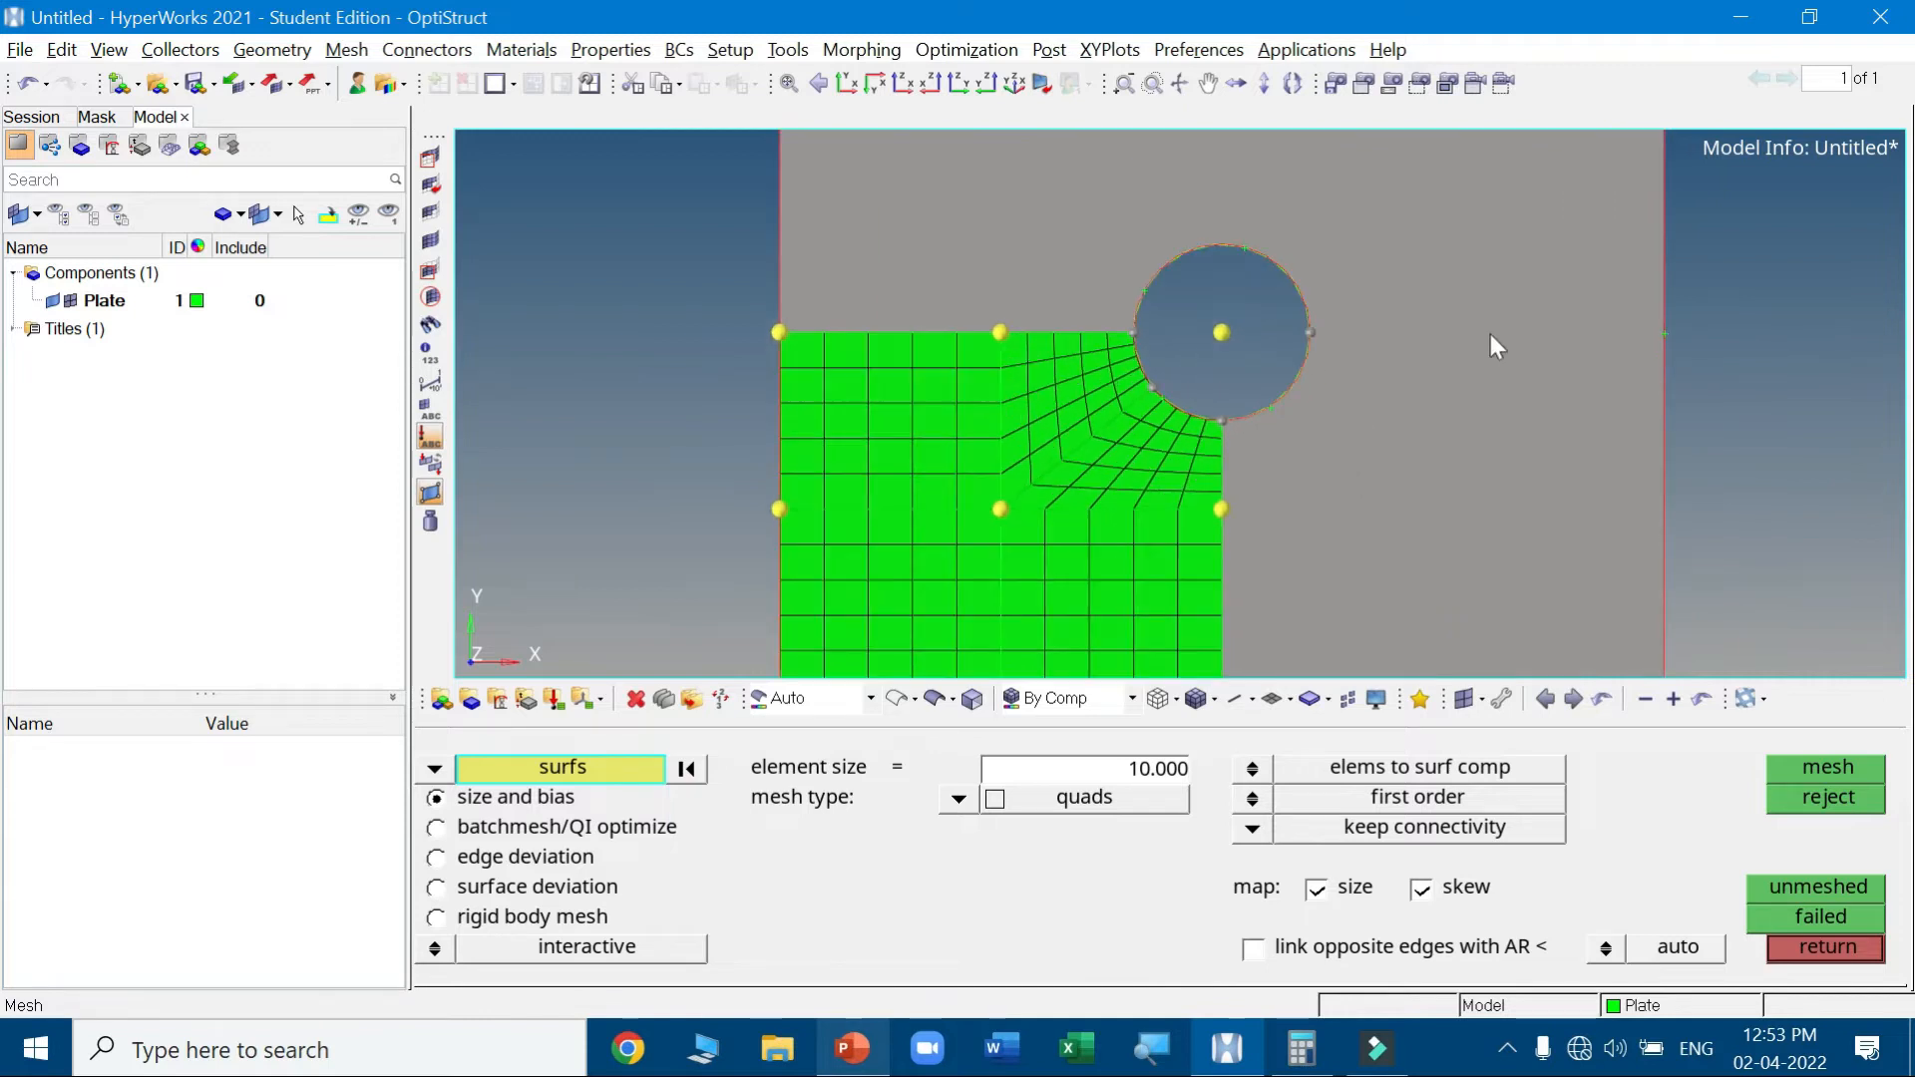
scroll(1375, 398, "down", 2)
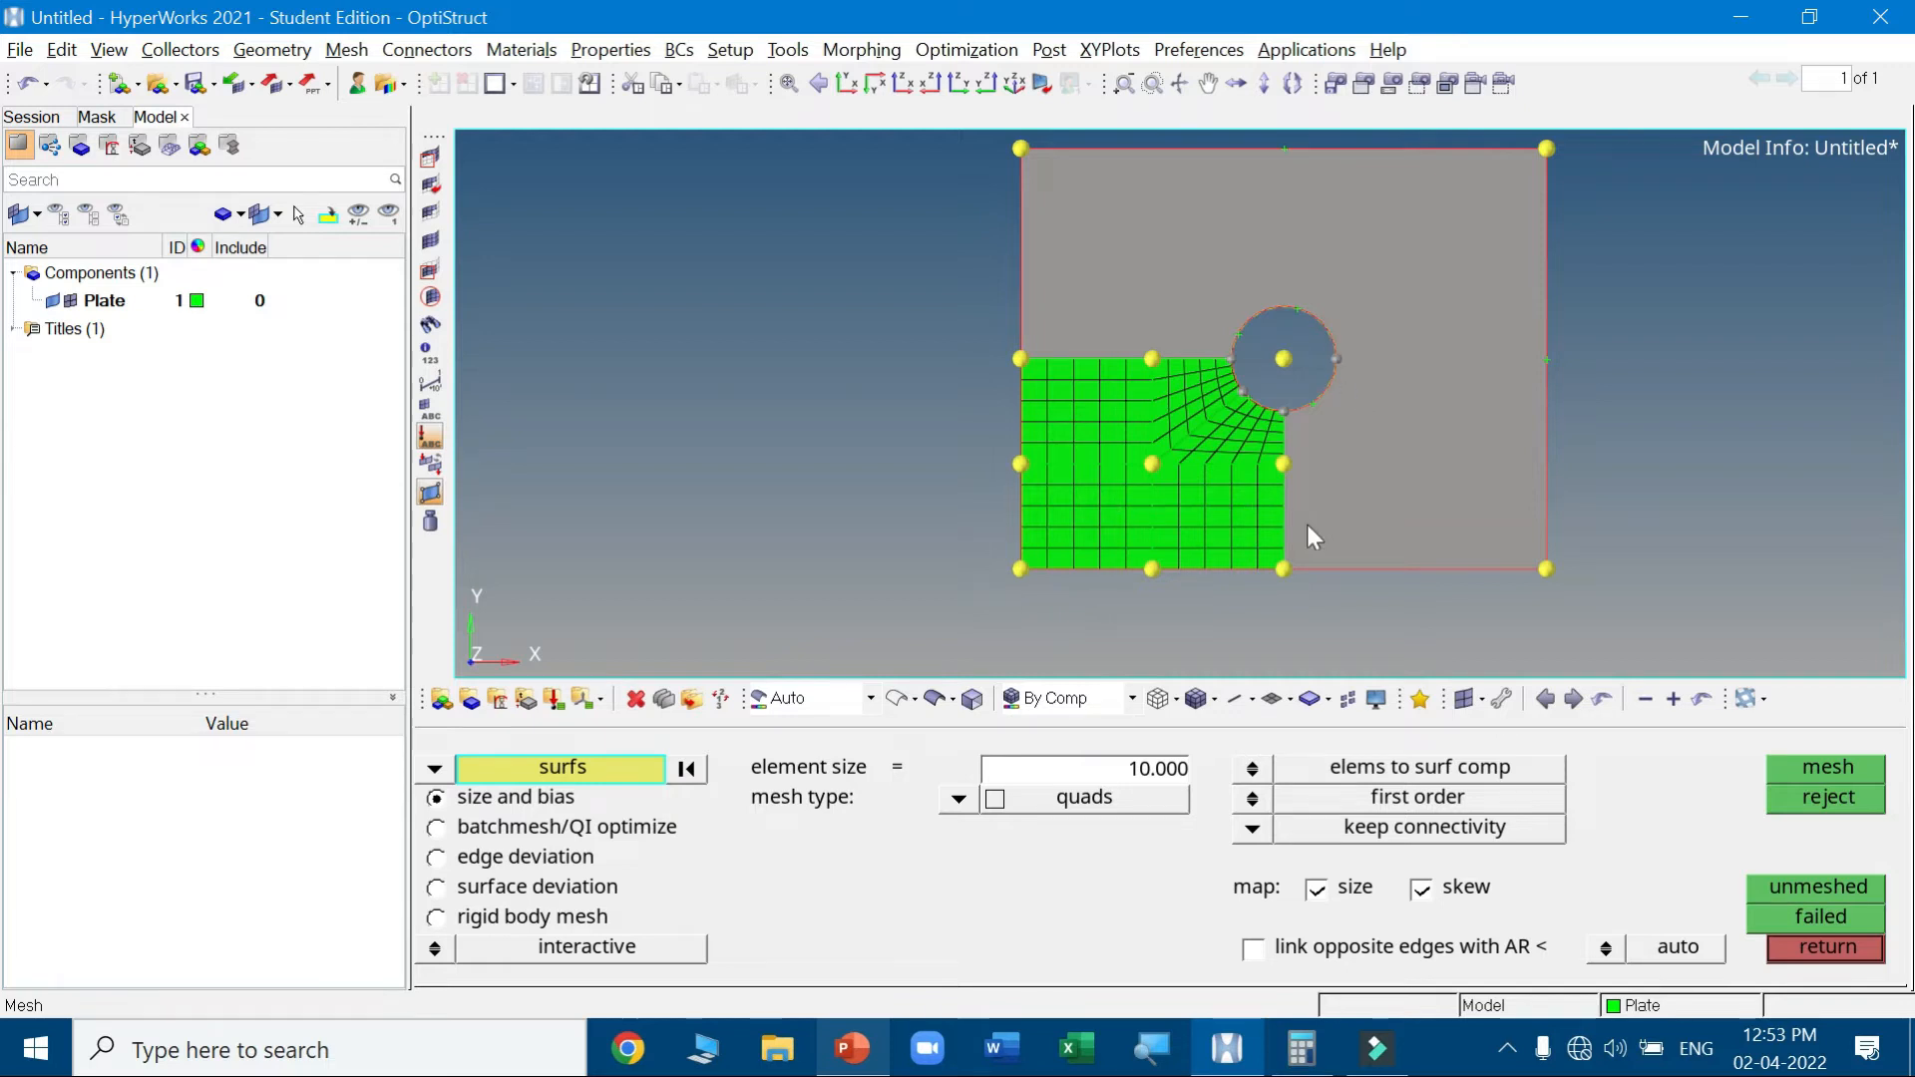
scroll(1200, 445, "up", 2)
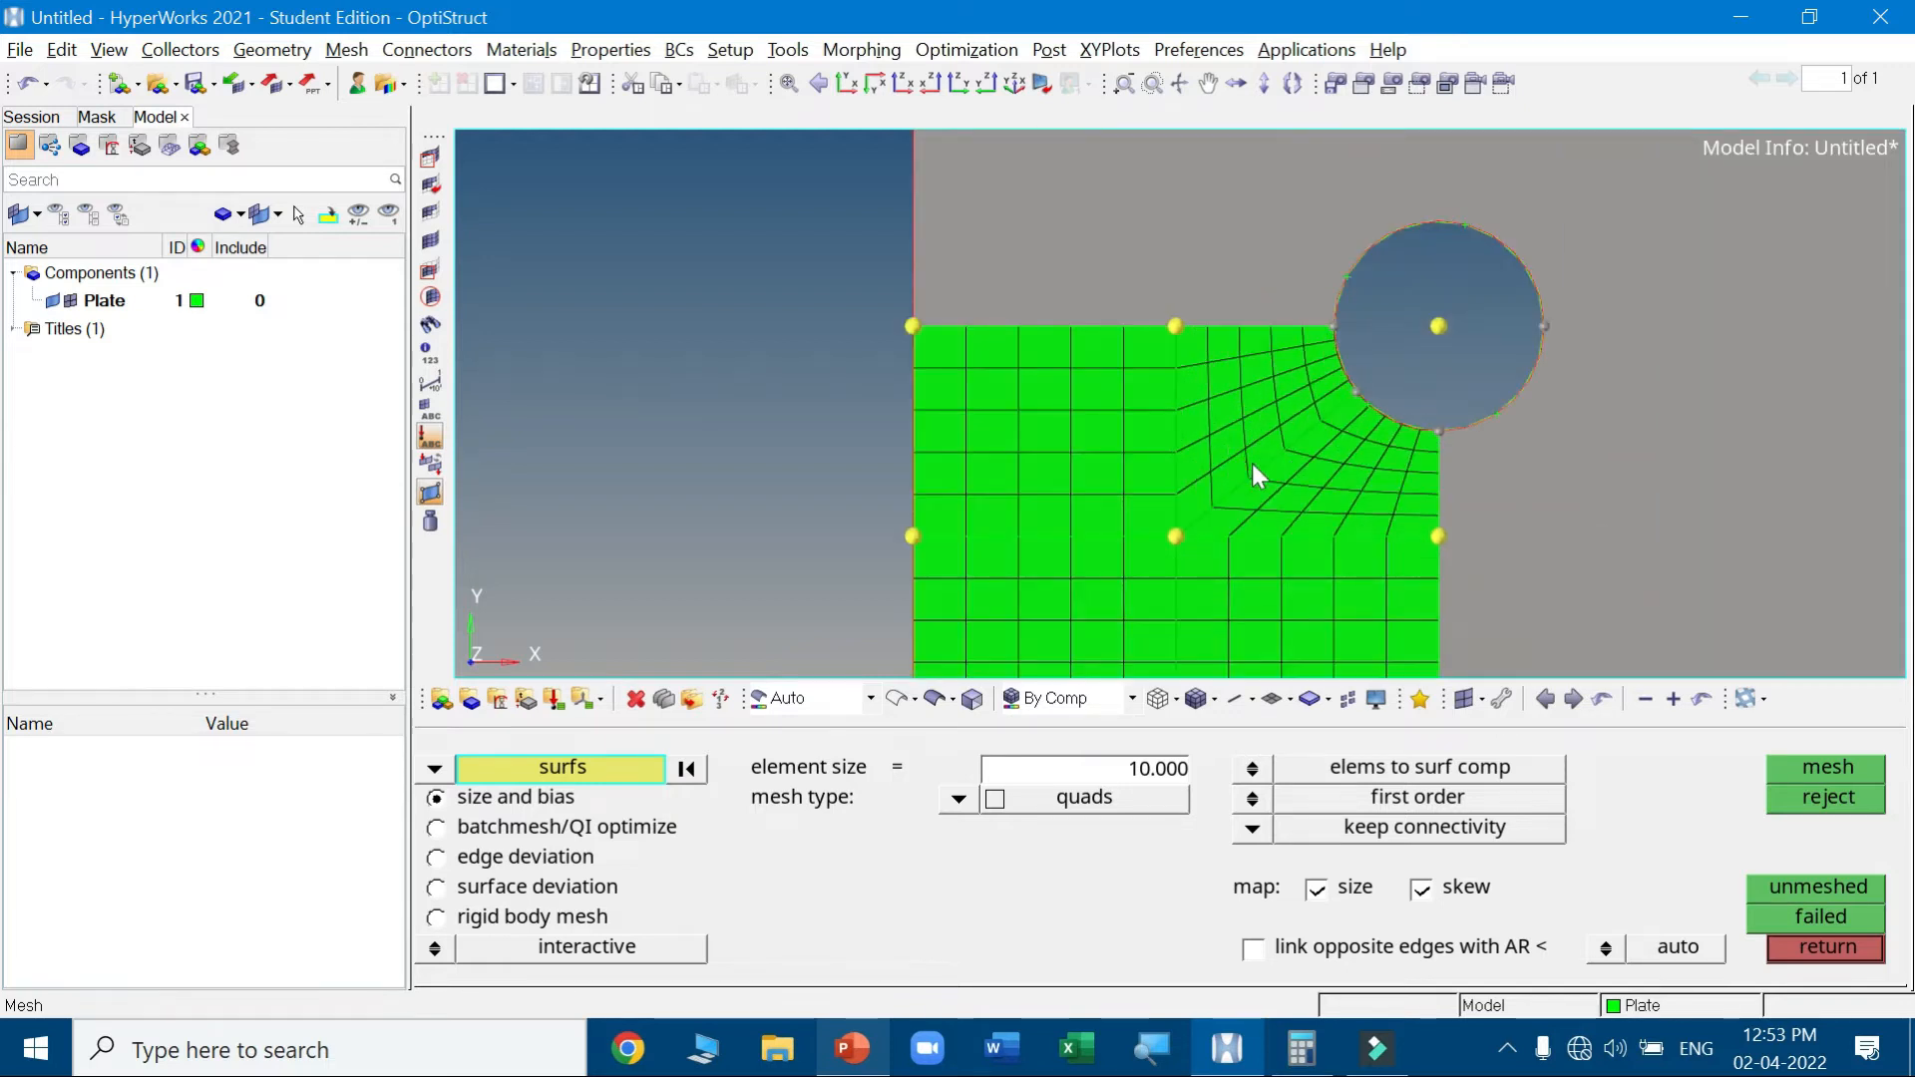
scroll(1385, 540, "down", 2)
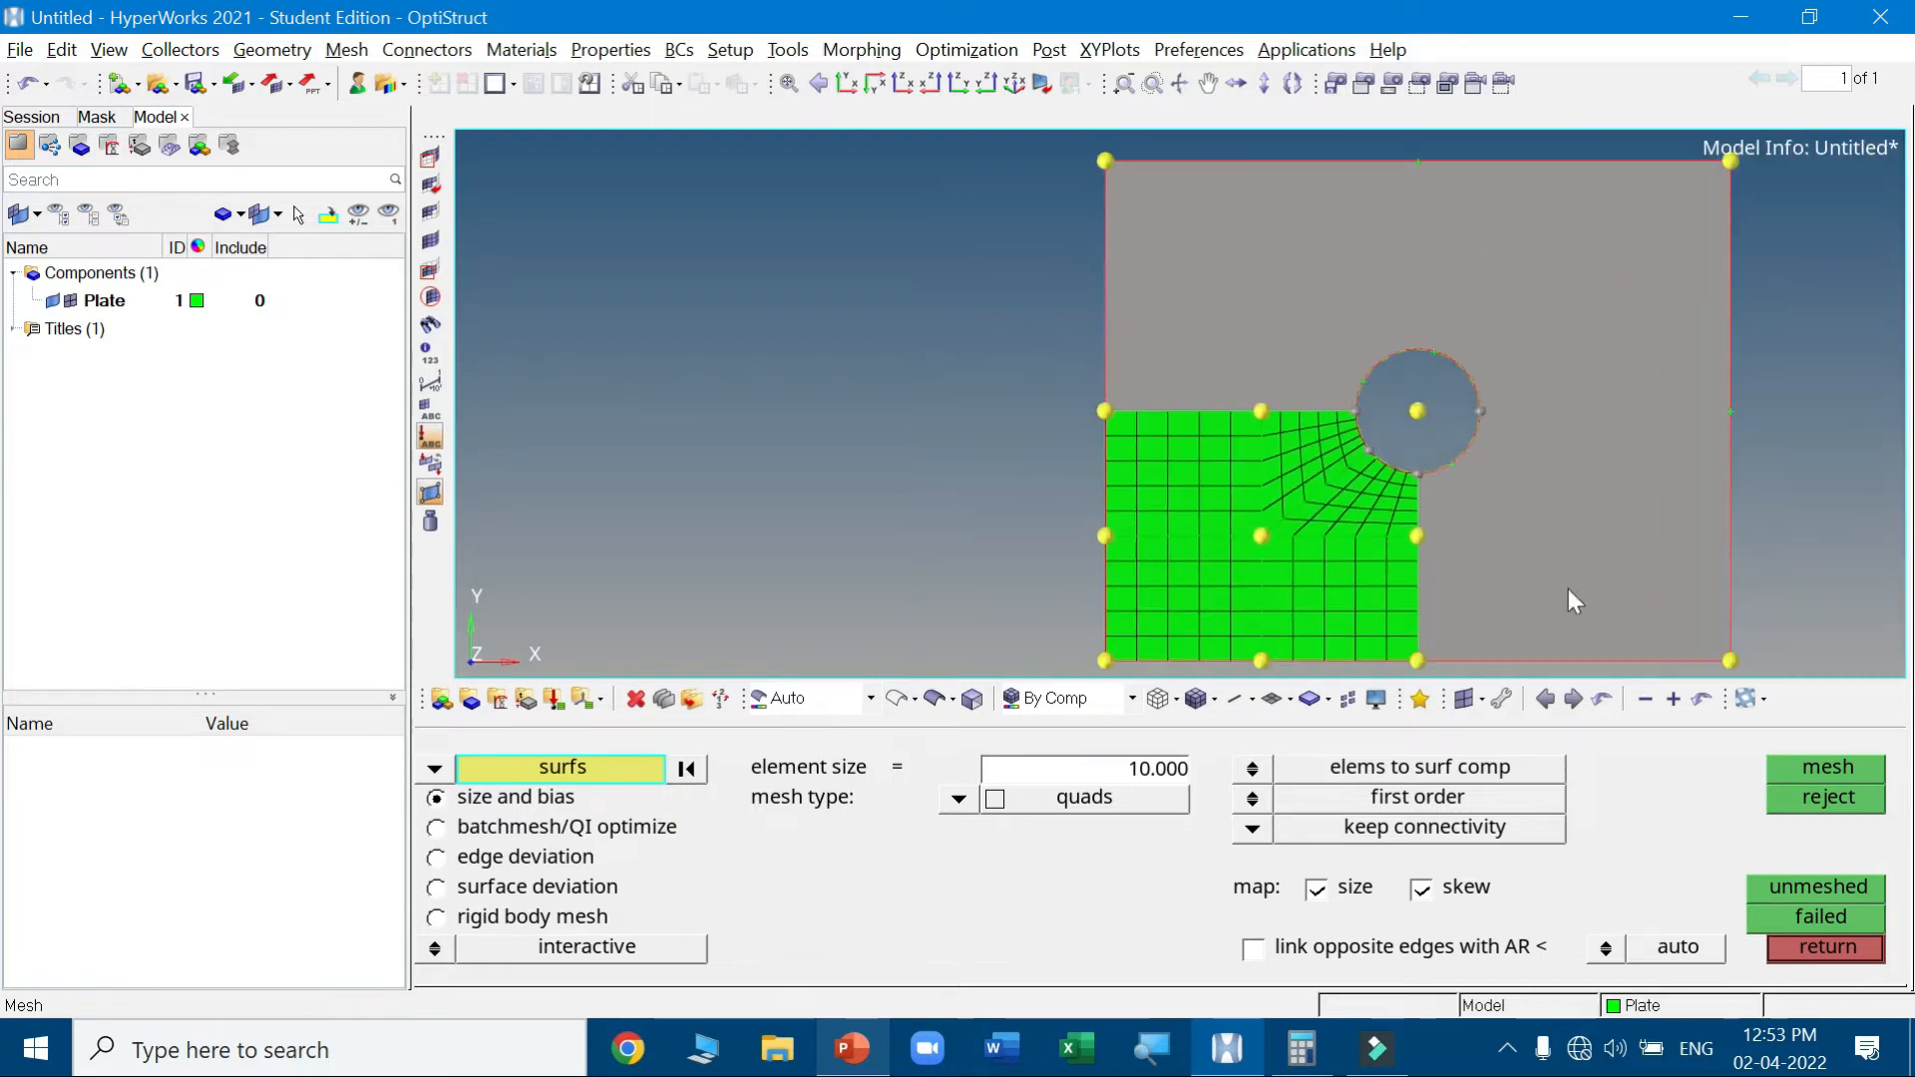
left_click(788, 83)
left_click(1417, 411)
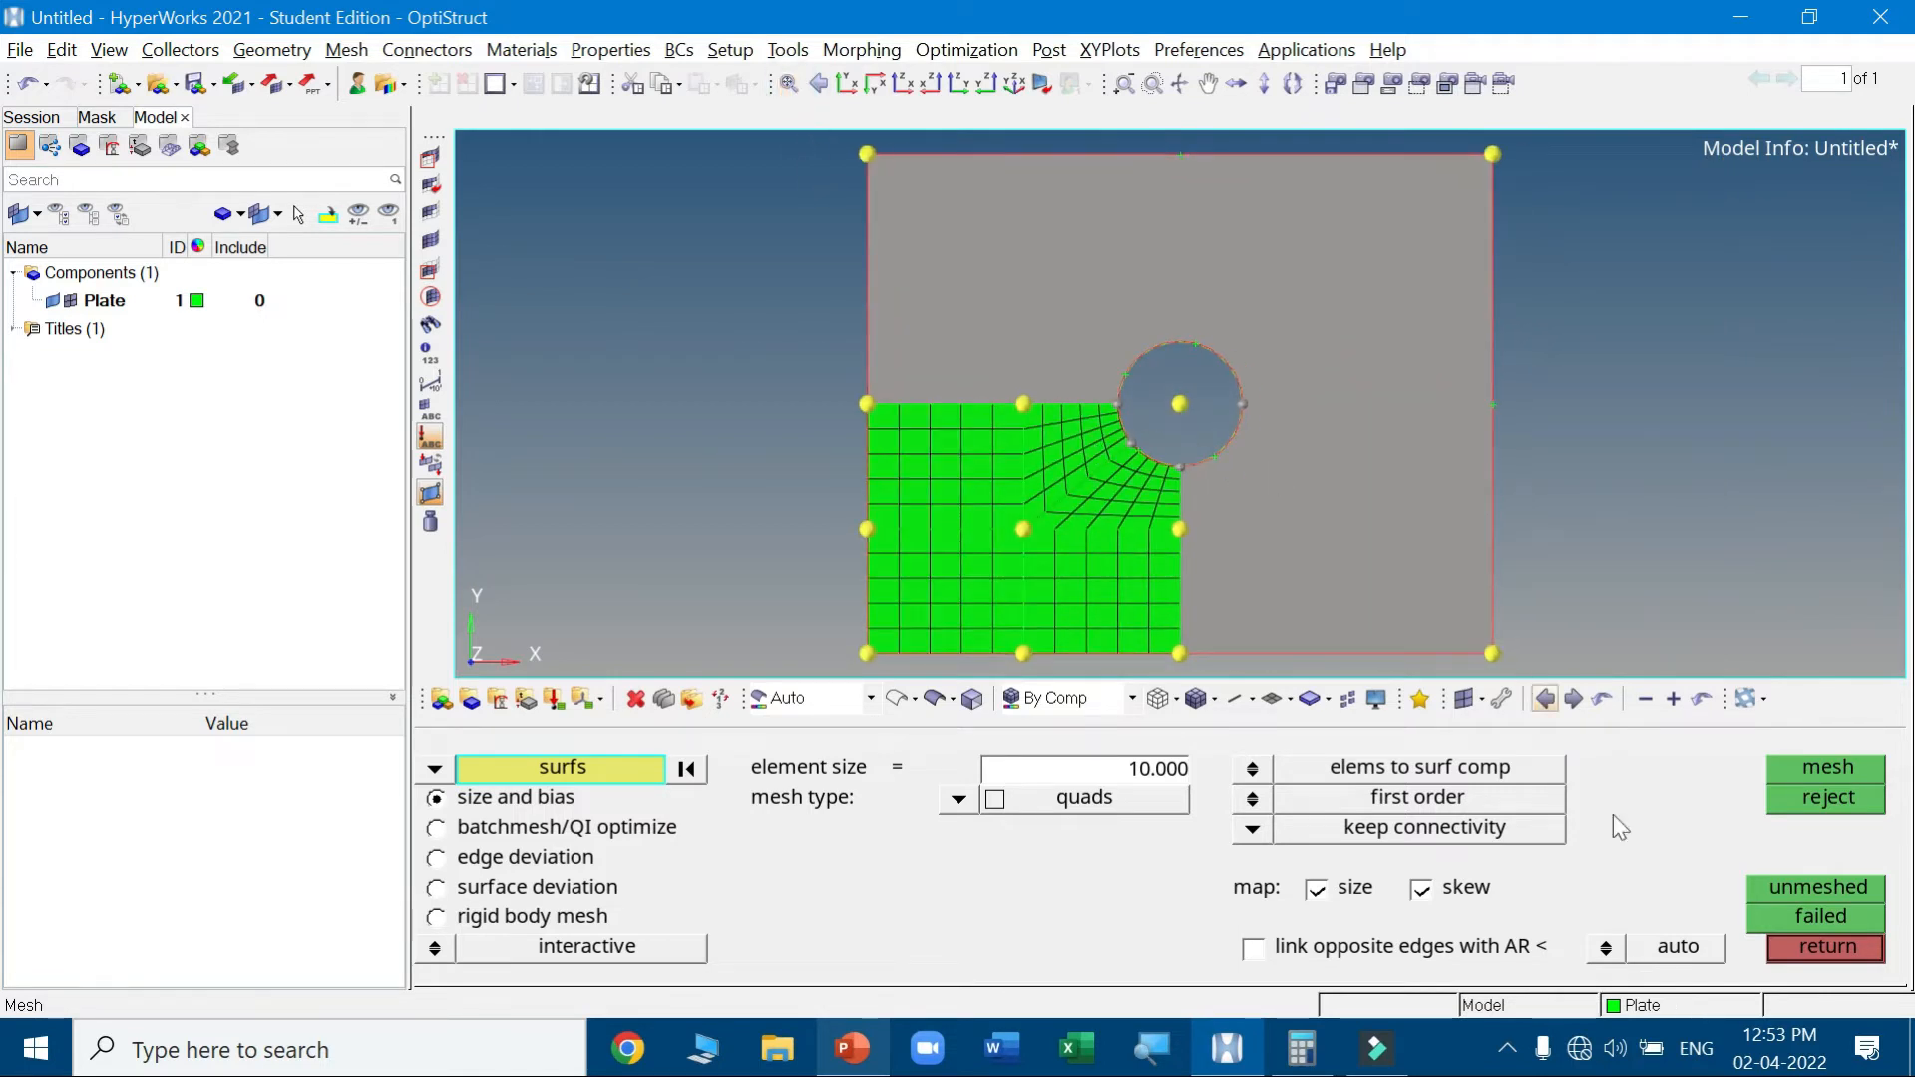
left_click(1799, 945)
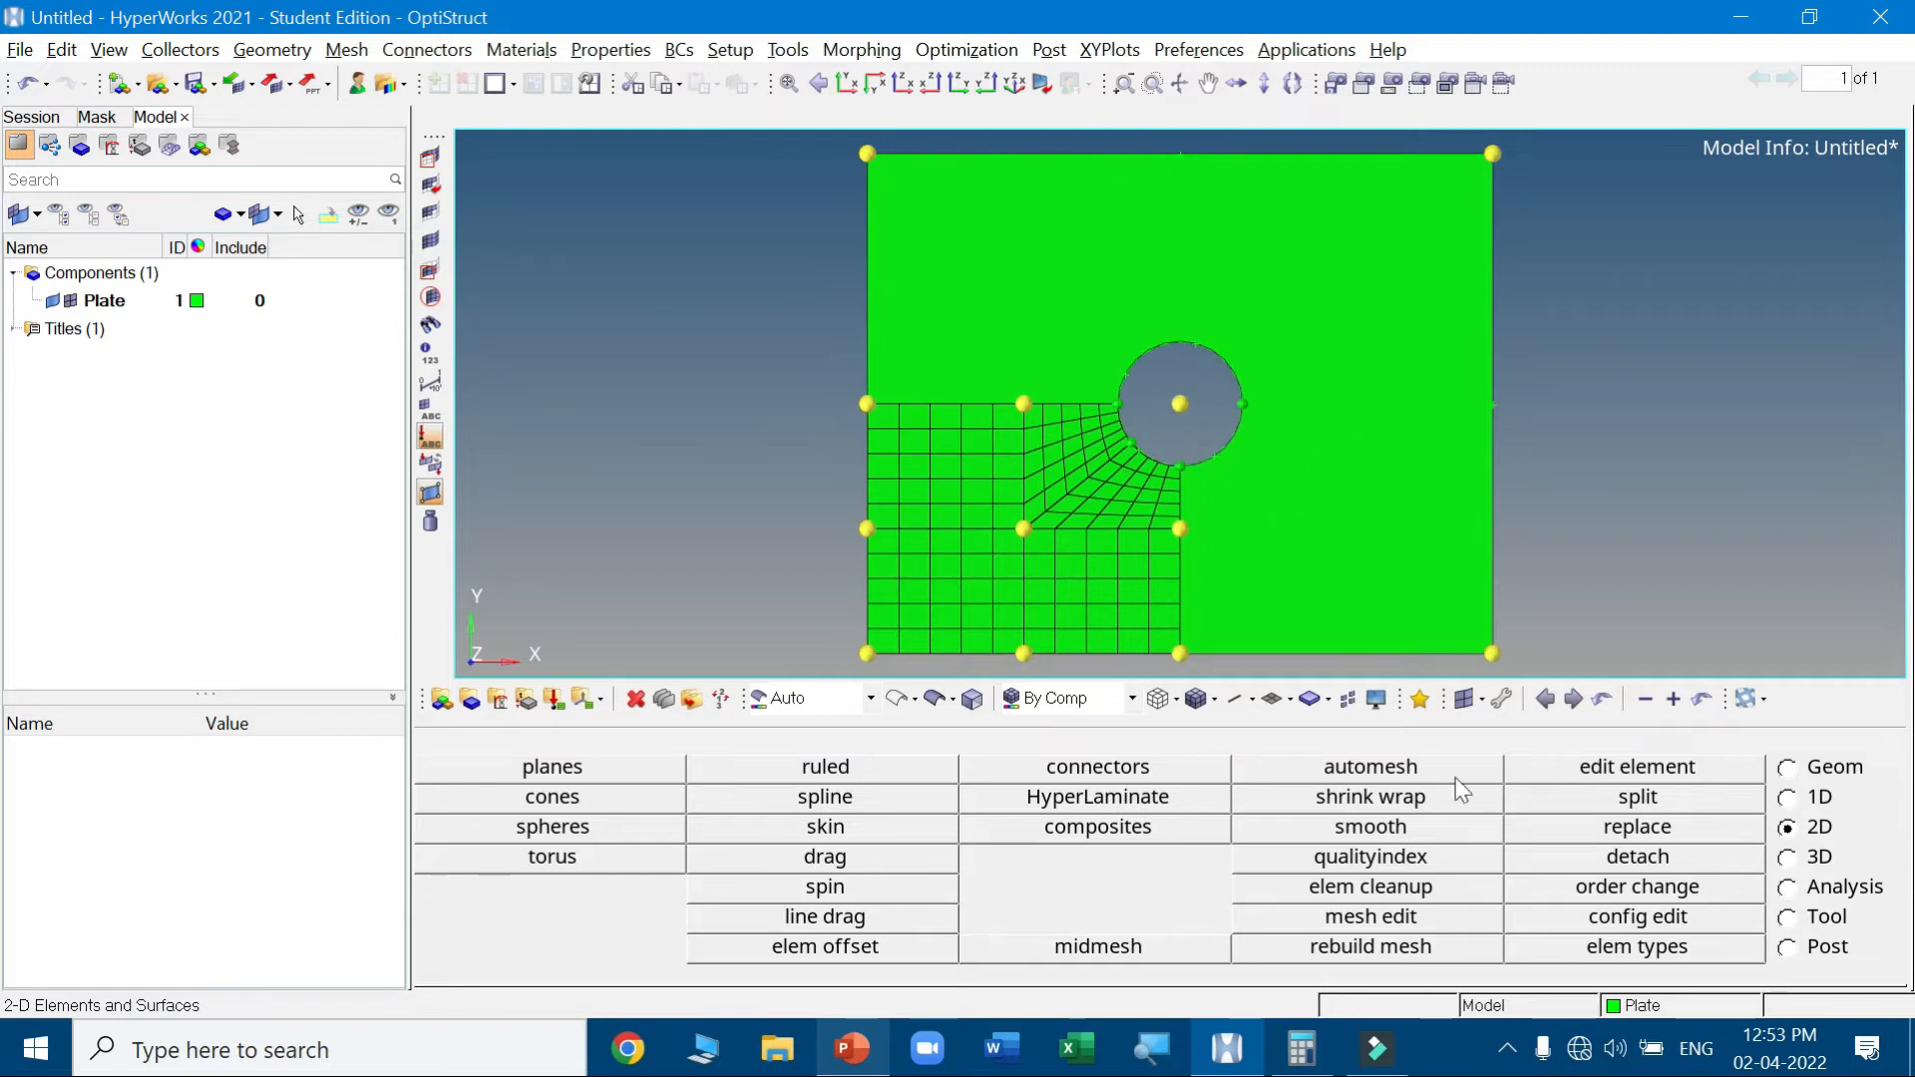
Set up the Reflect tool to mirror elements along the x-axis
left_click(1809, 891)
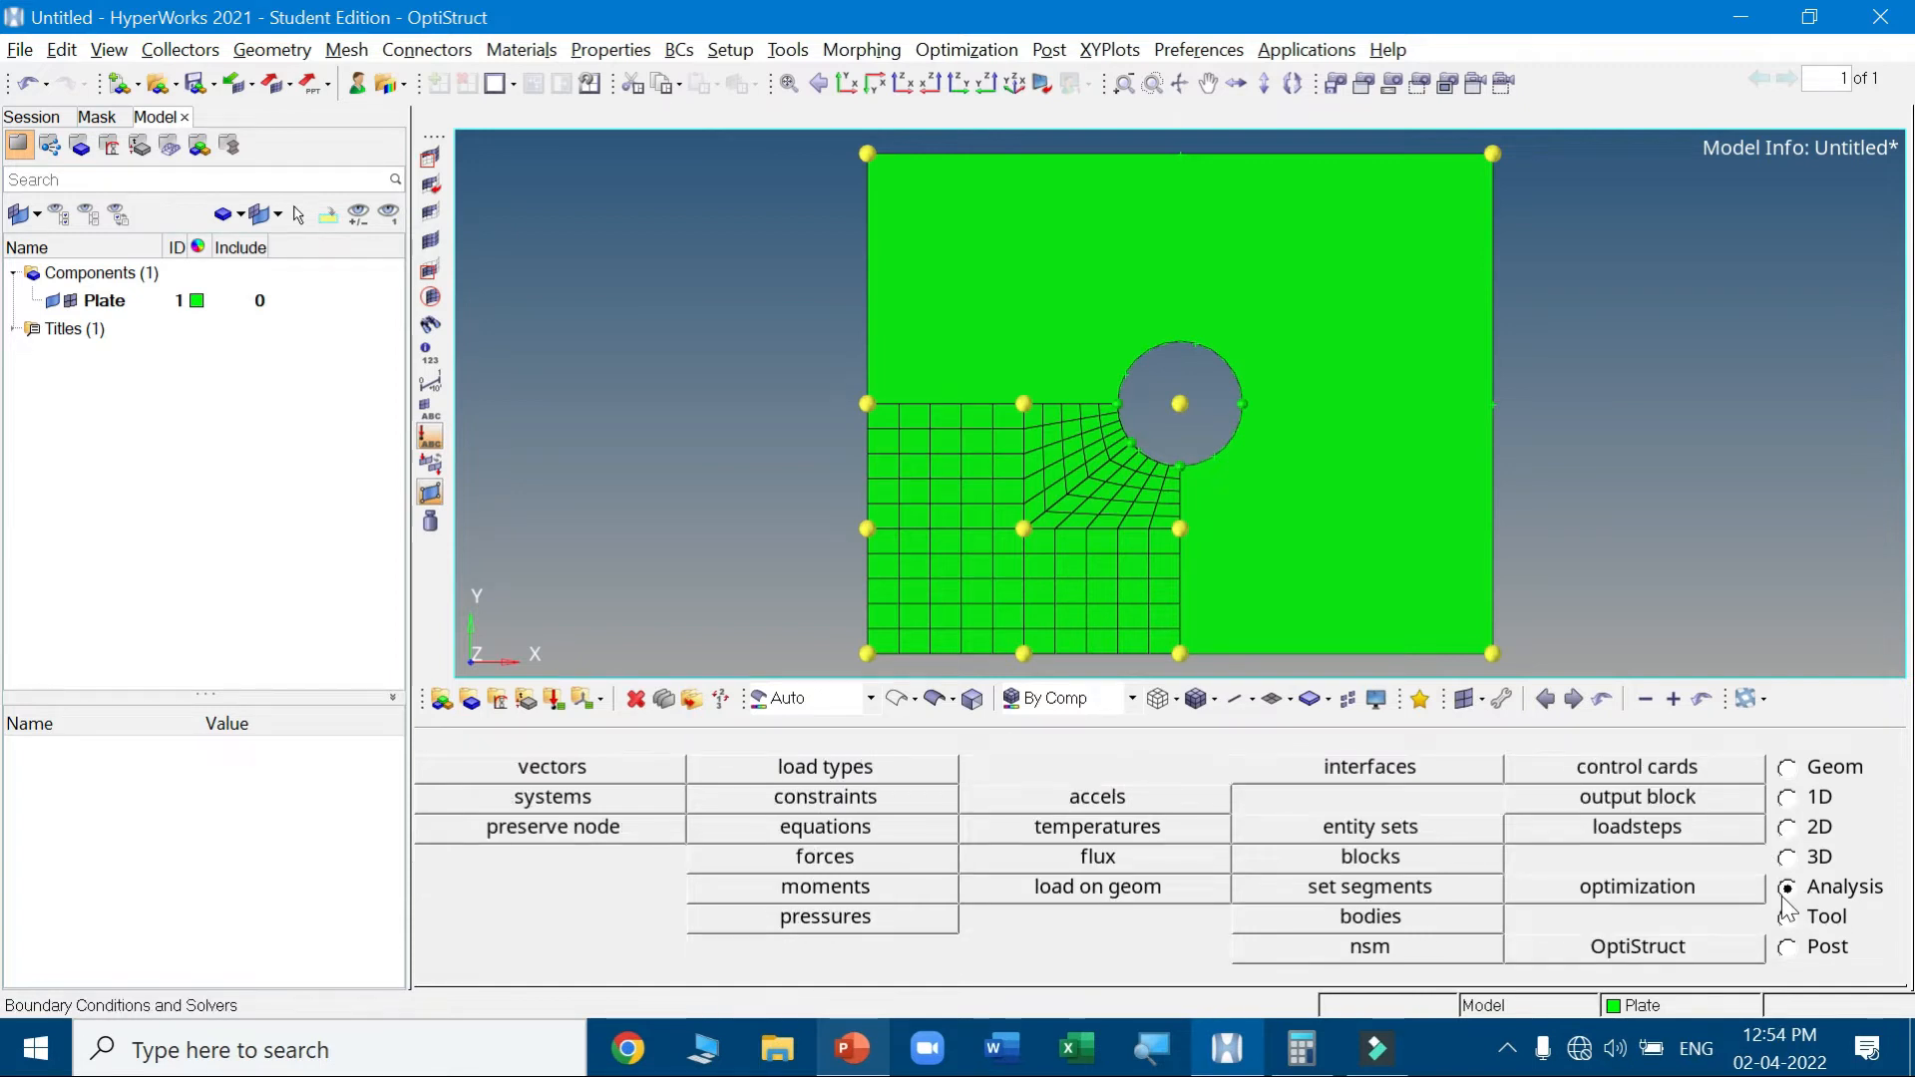
left_click(1802, 922)
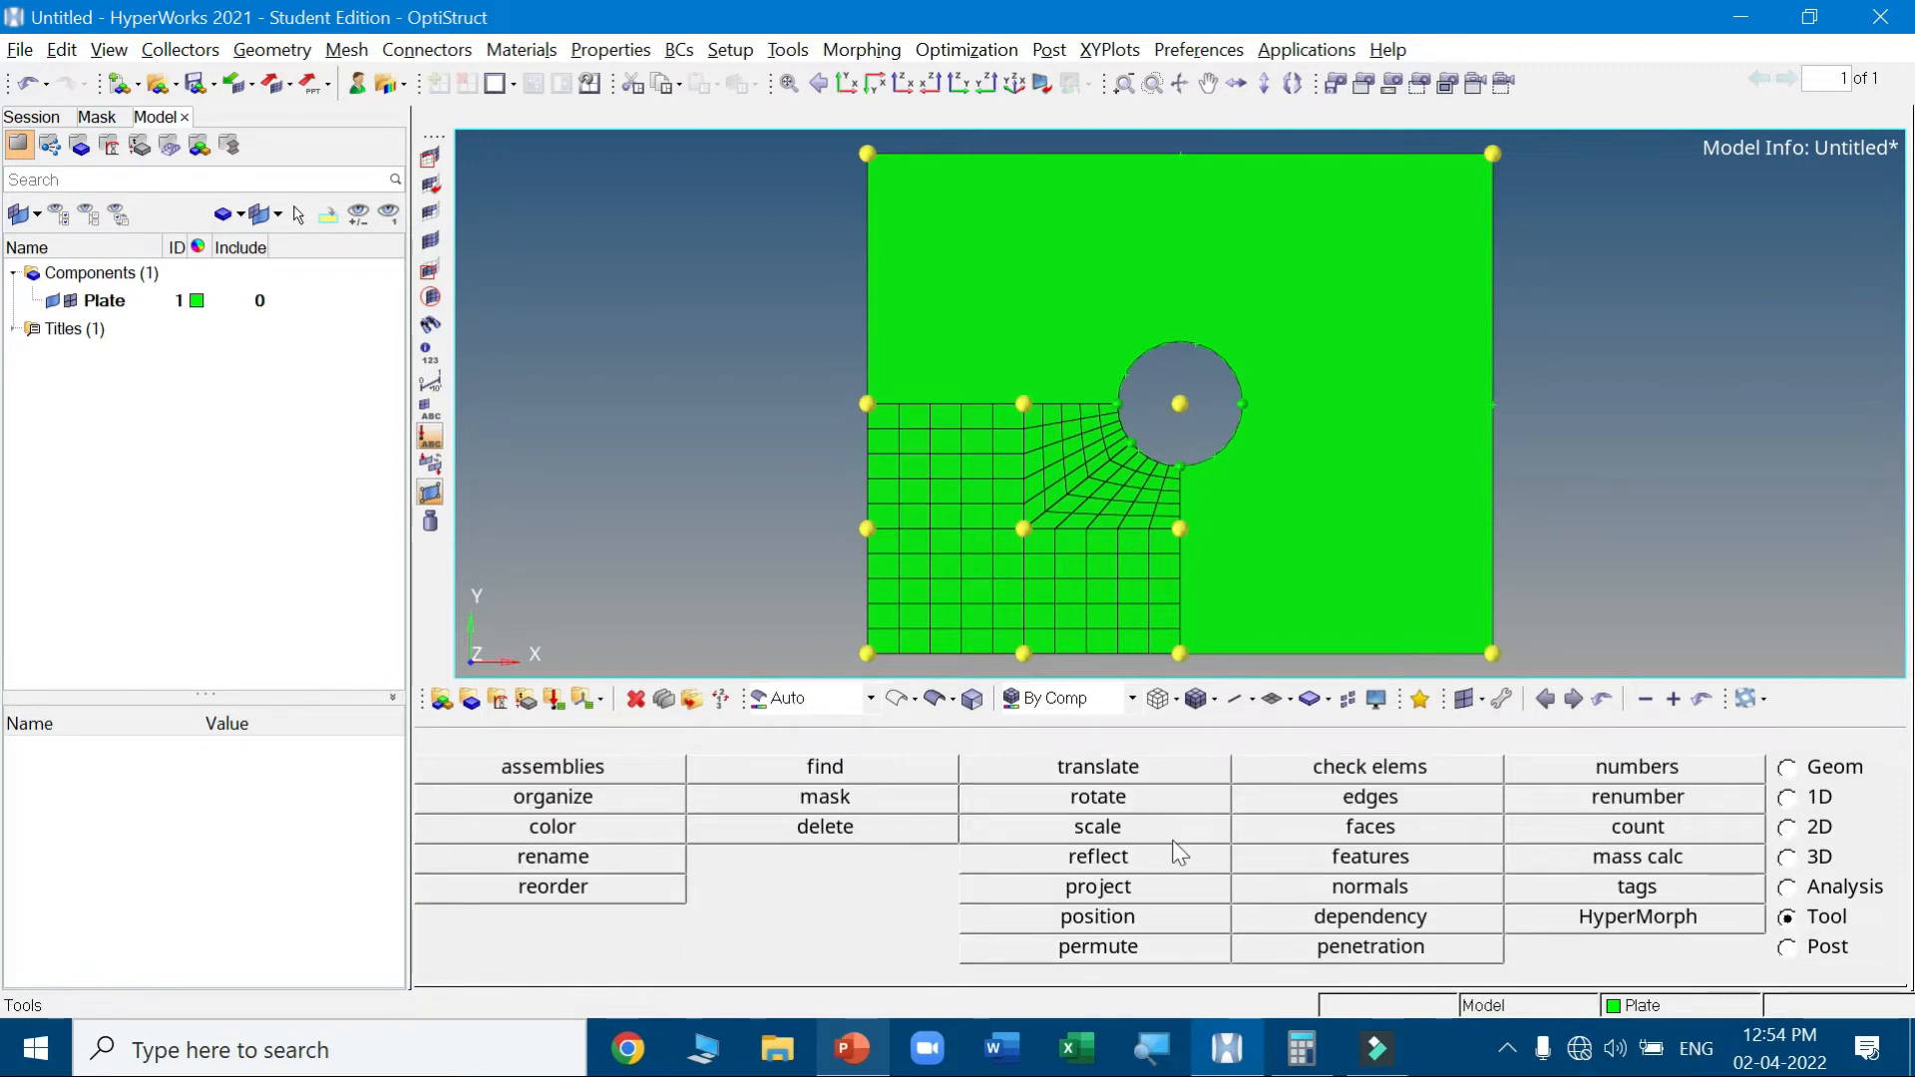
left_click(1096, 858)
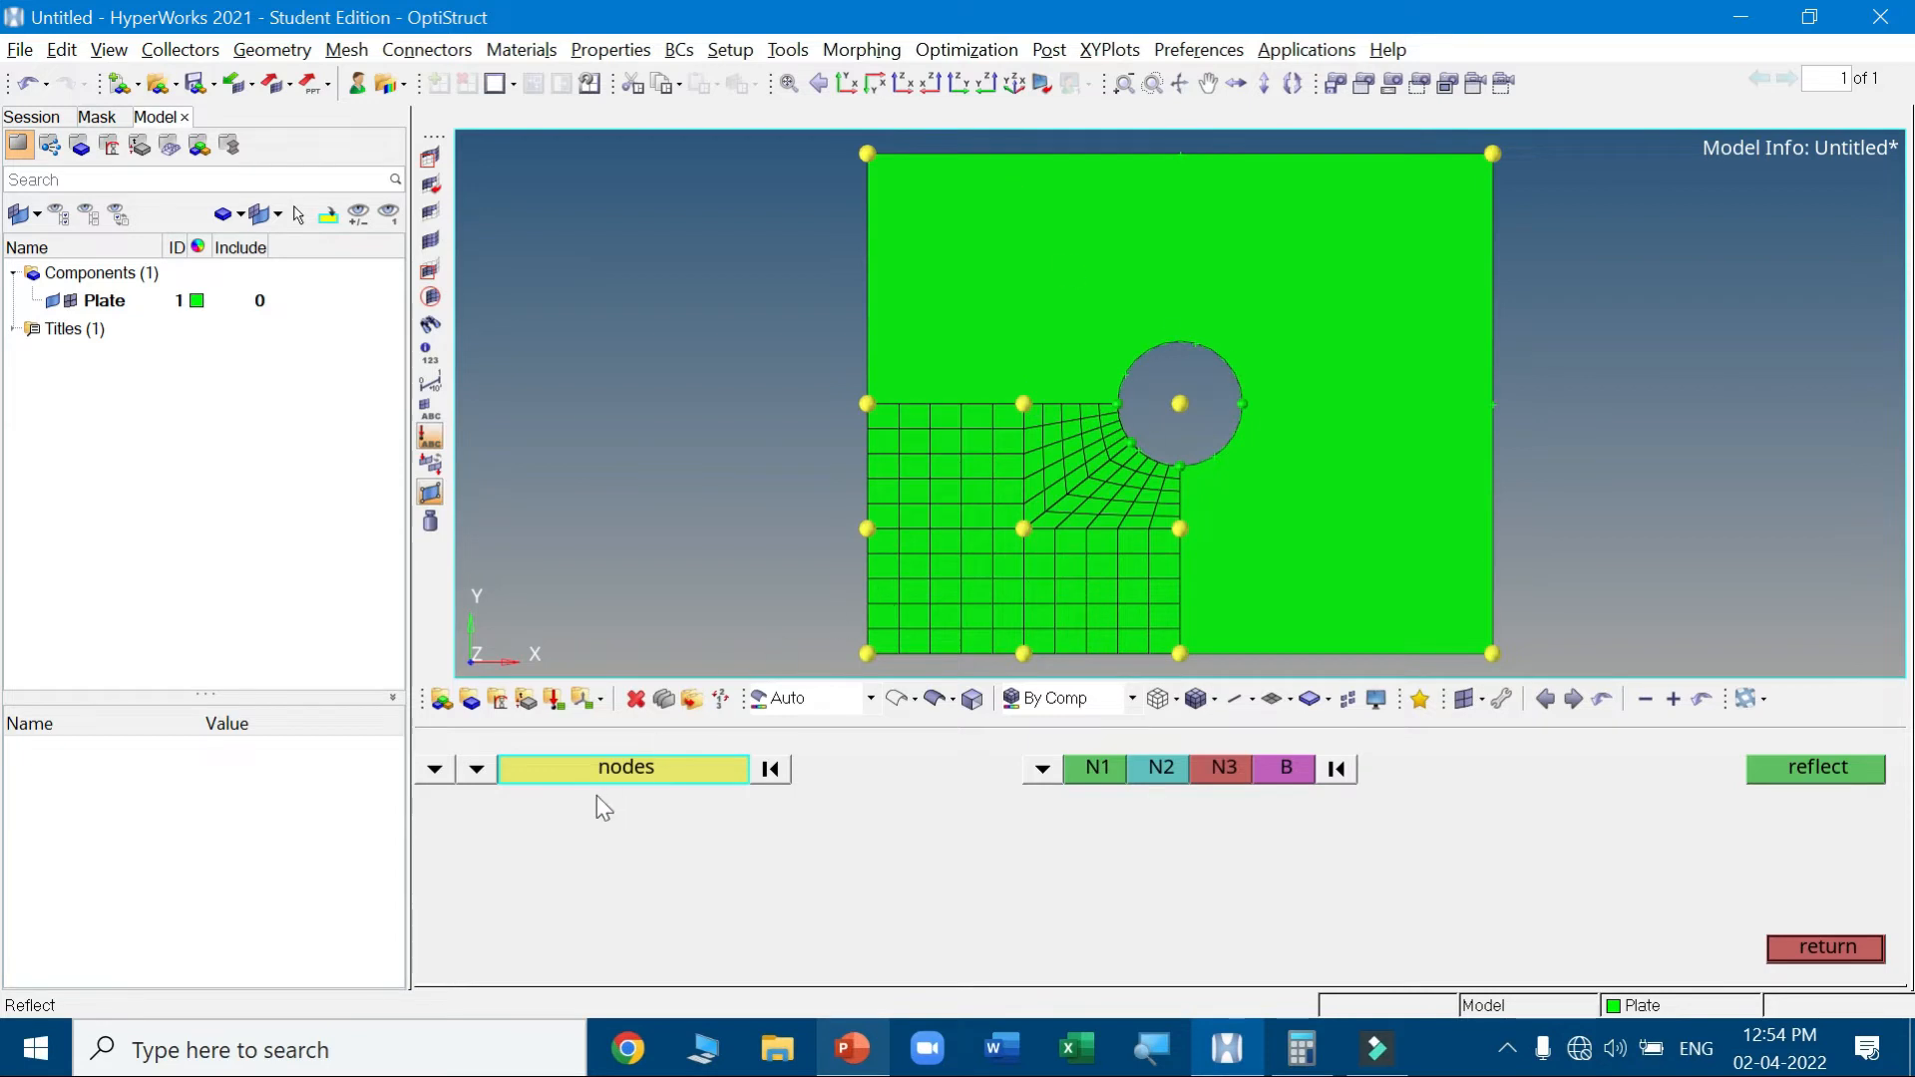
left_click(476, 768)
left_click(434, 768)
left_click(604, 828)
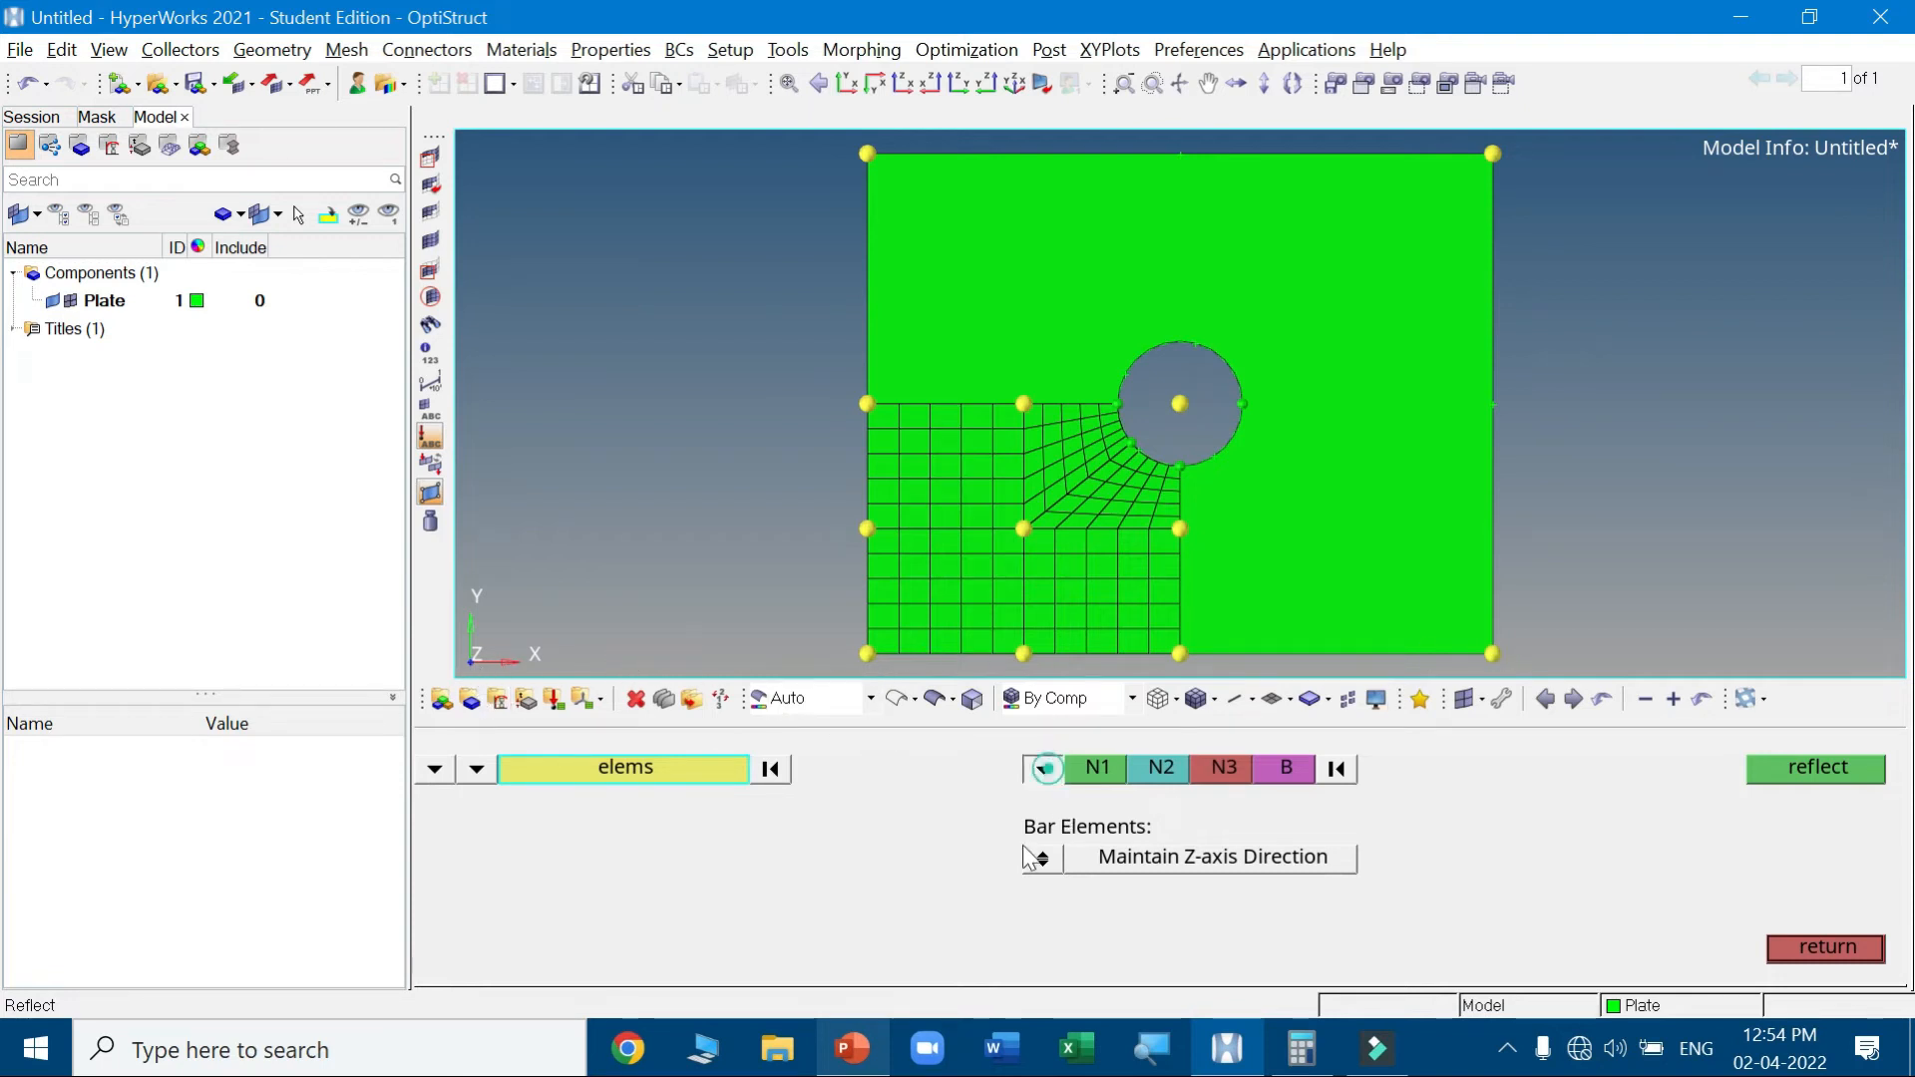
left_click(1042, 768)
left_click(963, 797)
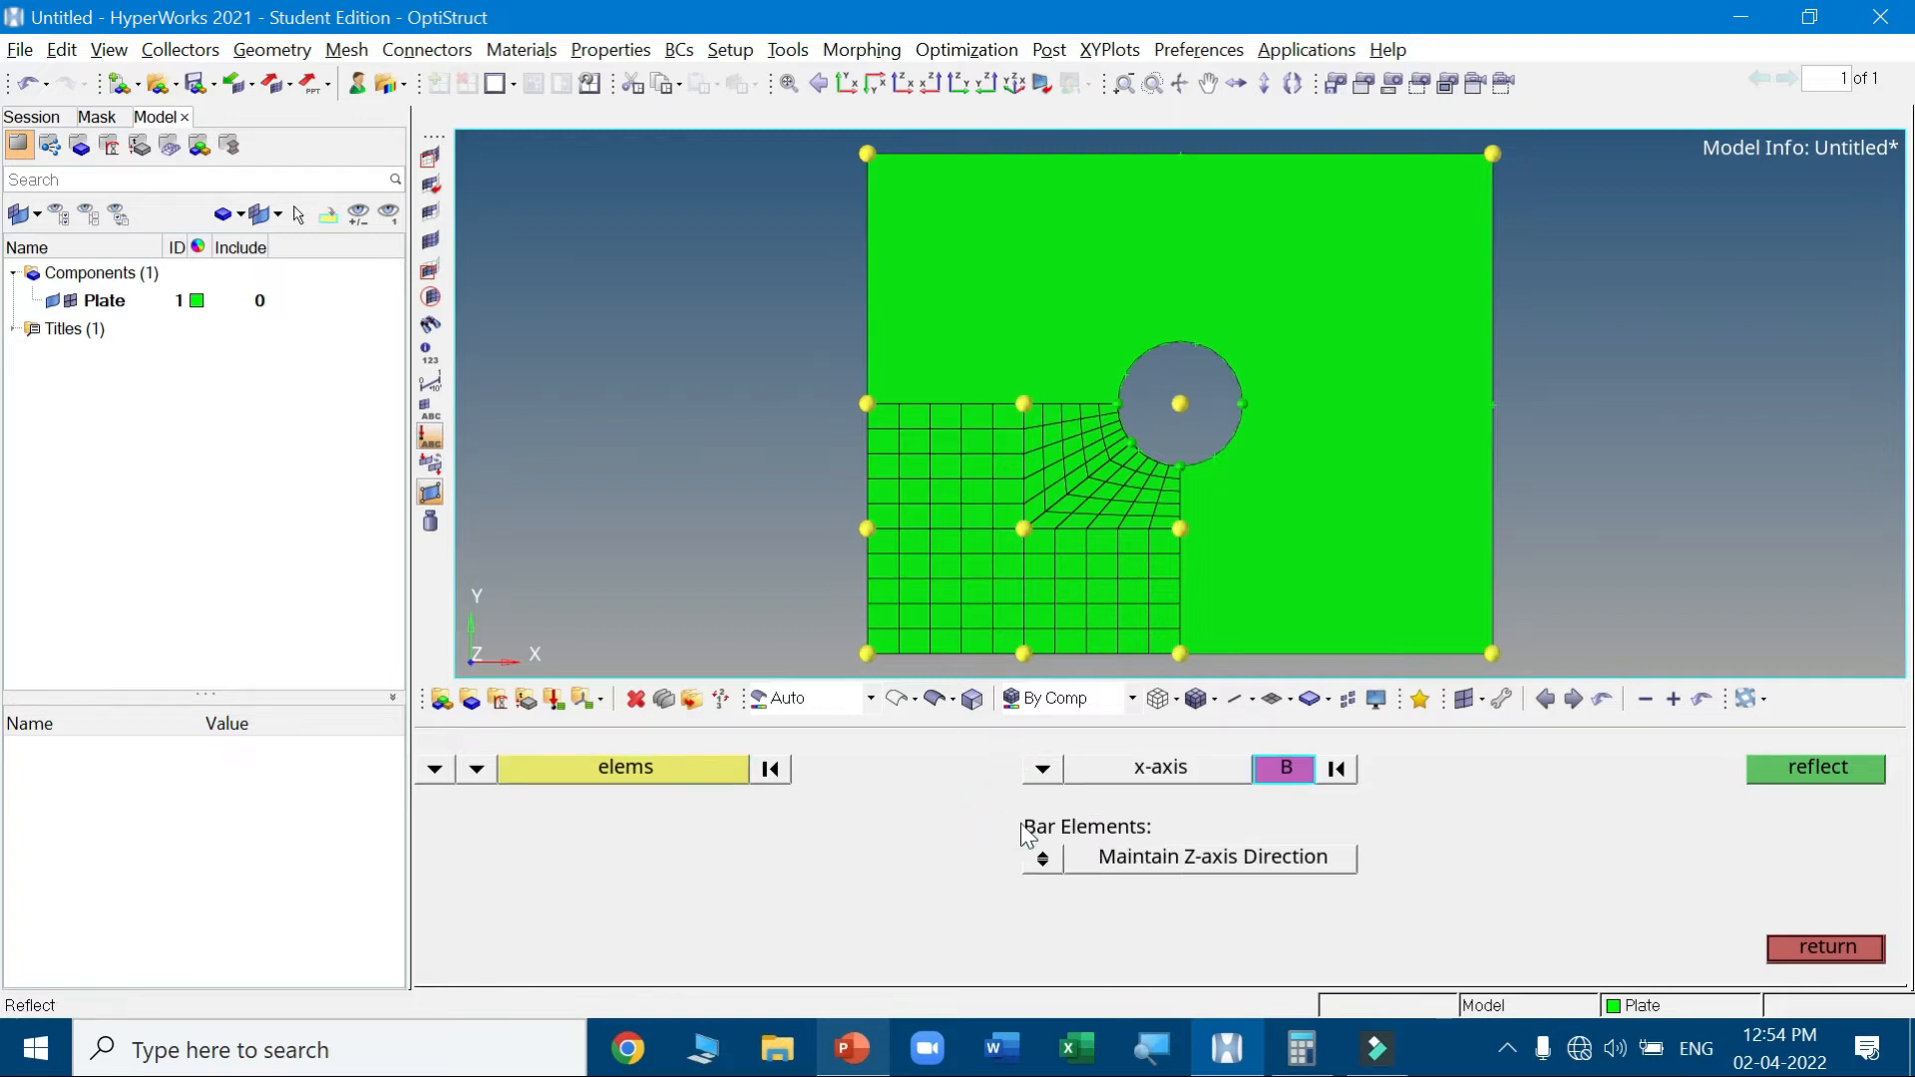
Try to reflect the displayed elements along the x-axis about the quadrant's inner-edge midpoint without duplicating them, and reflect them back
left_click(577, 778)
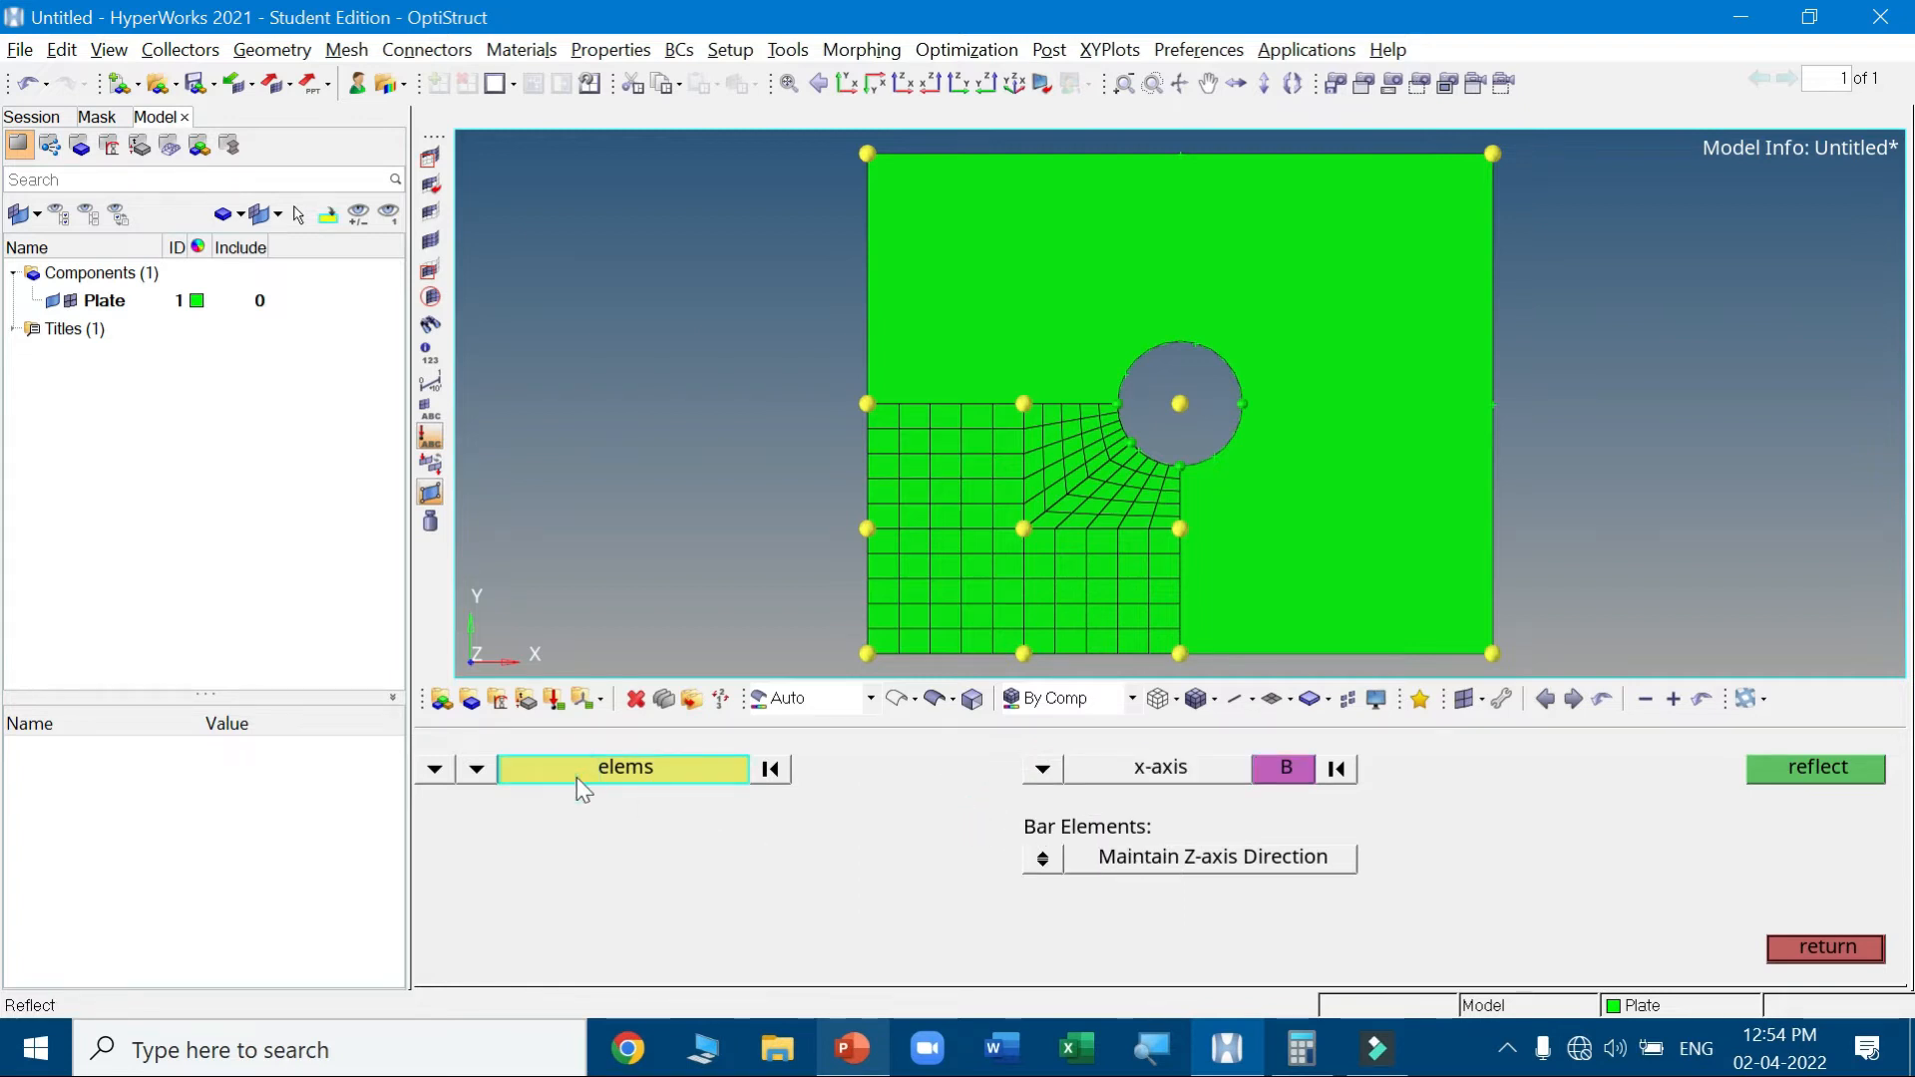
left_click(630, 834)
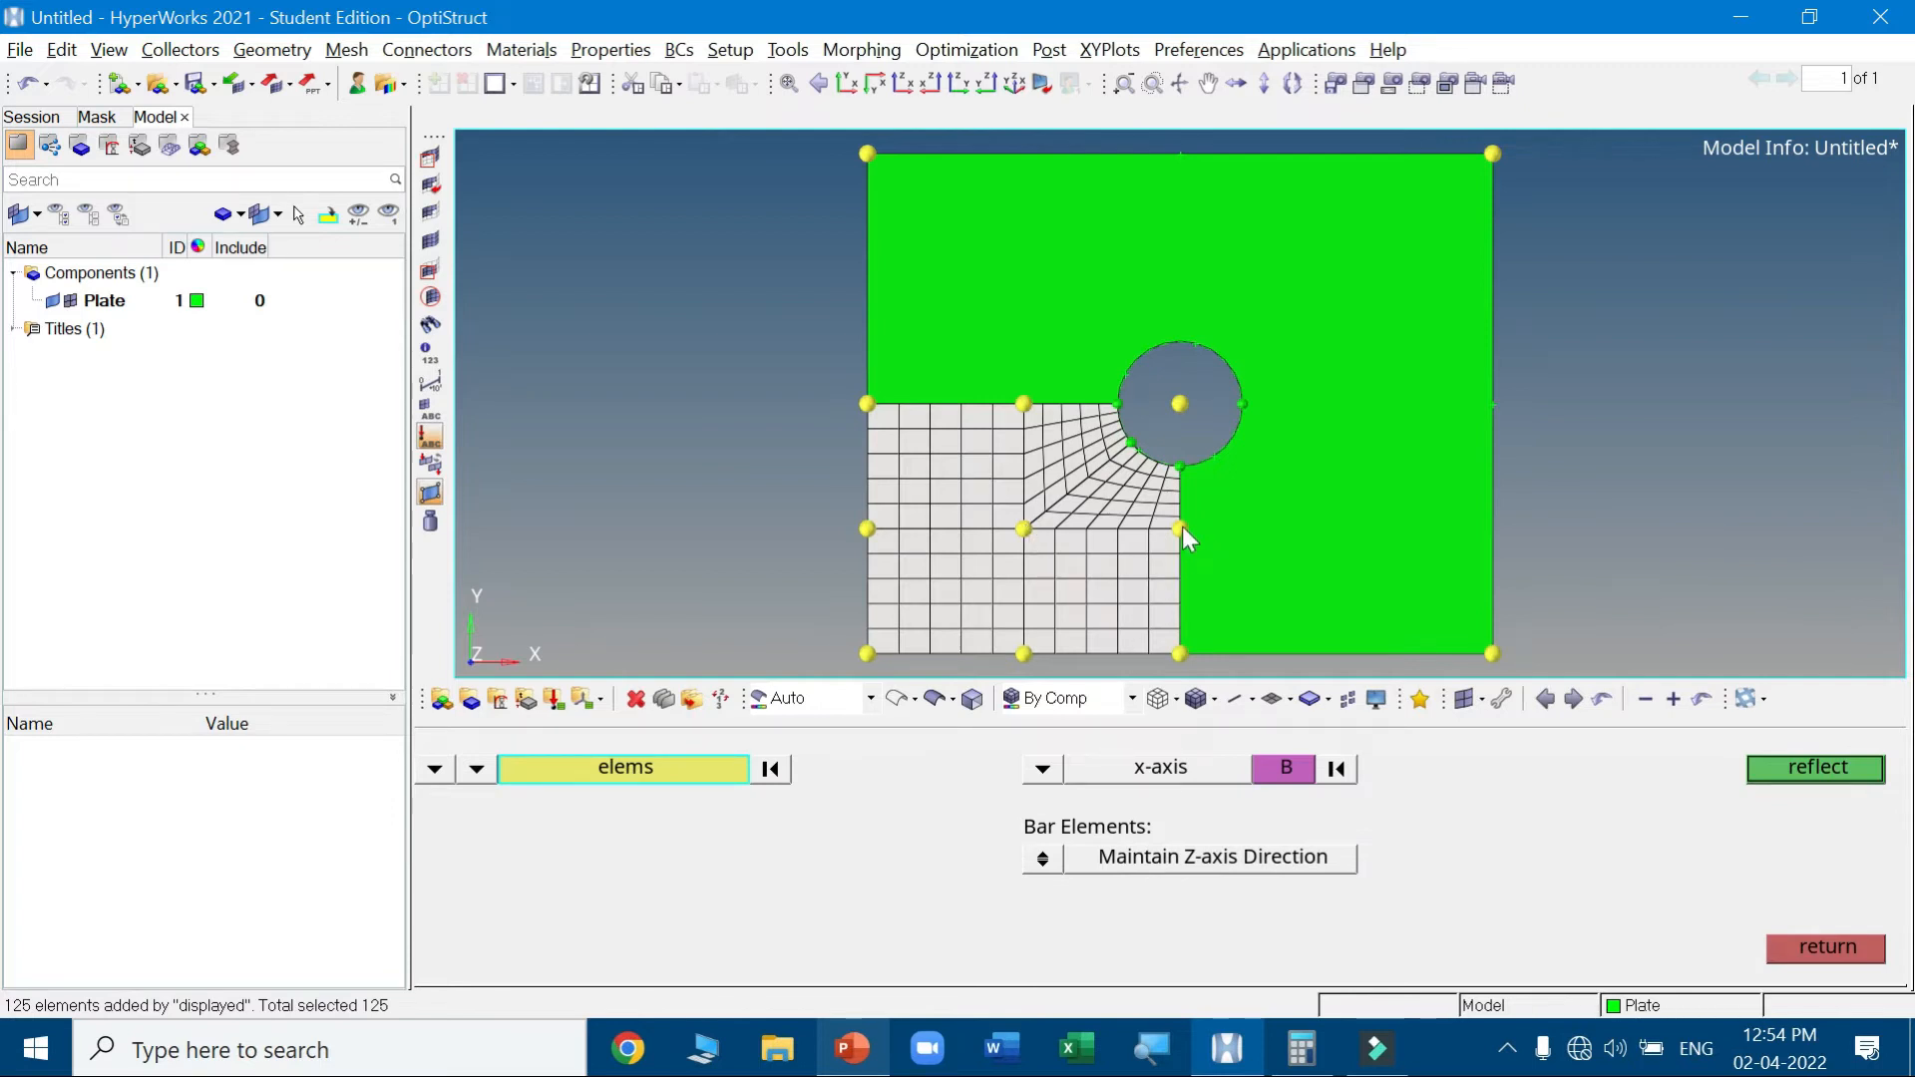
left_click(1287, 768)
left_click(1179, 529)
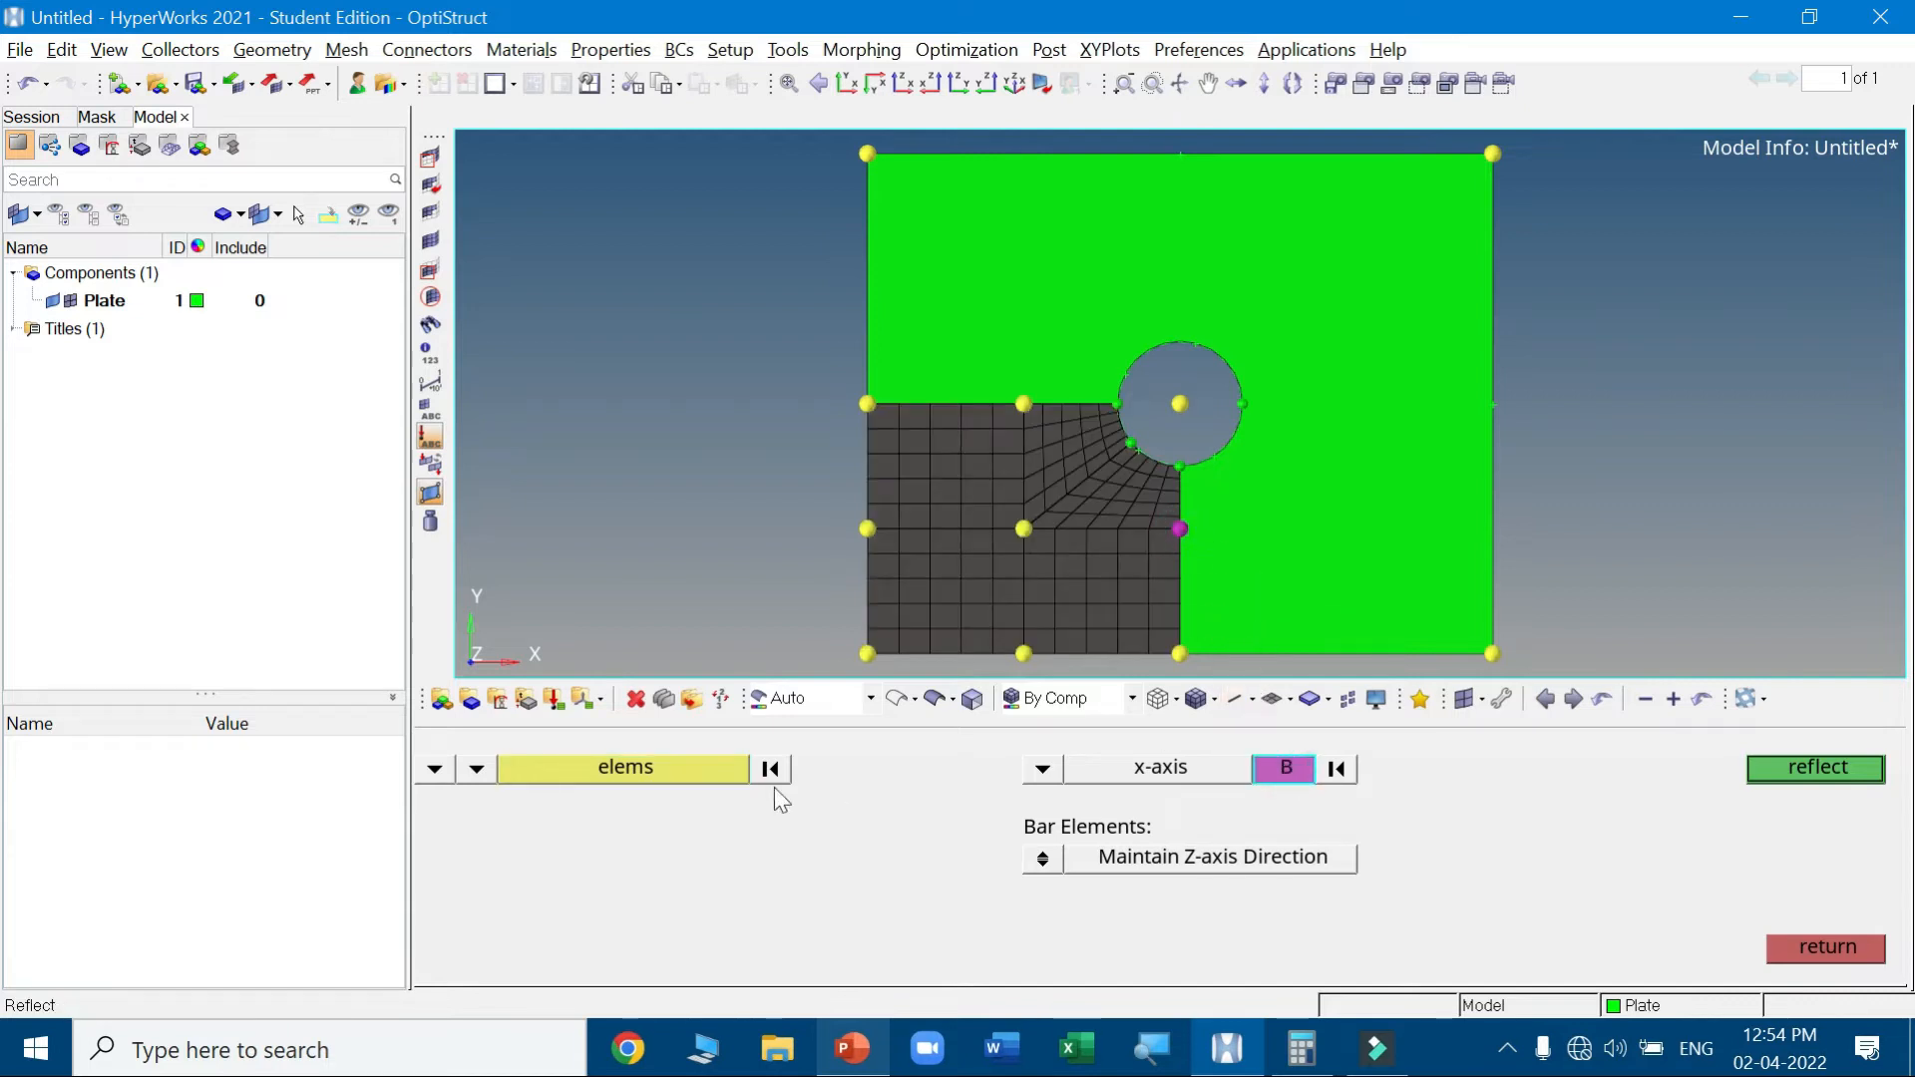
left_click(1798, 772)
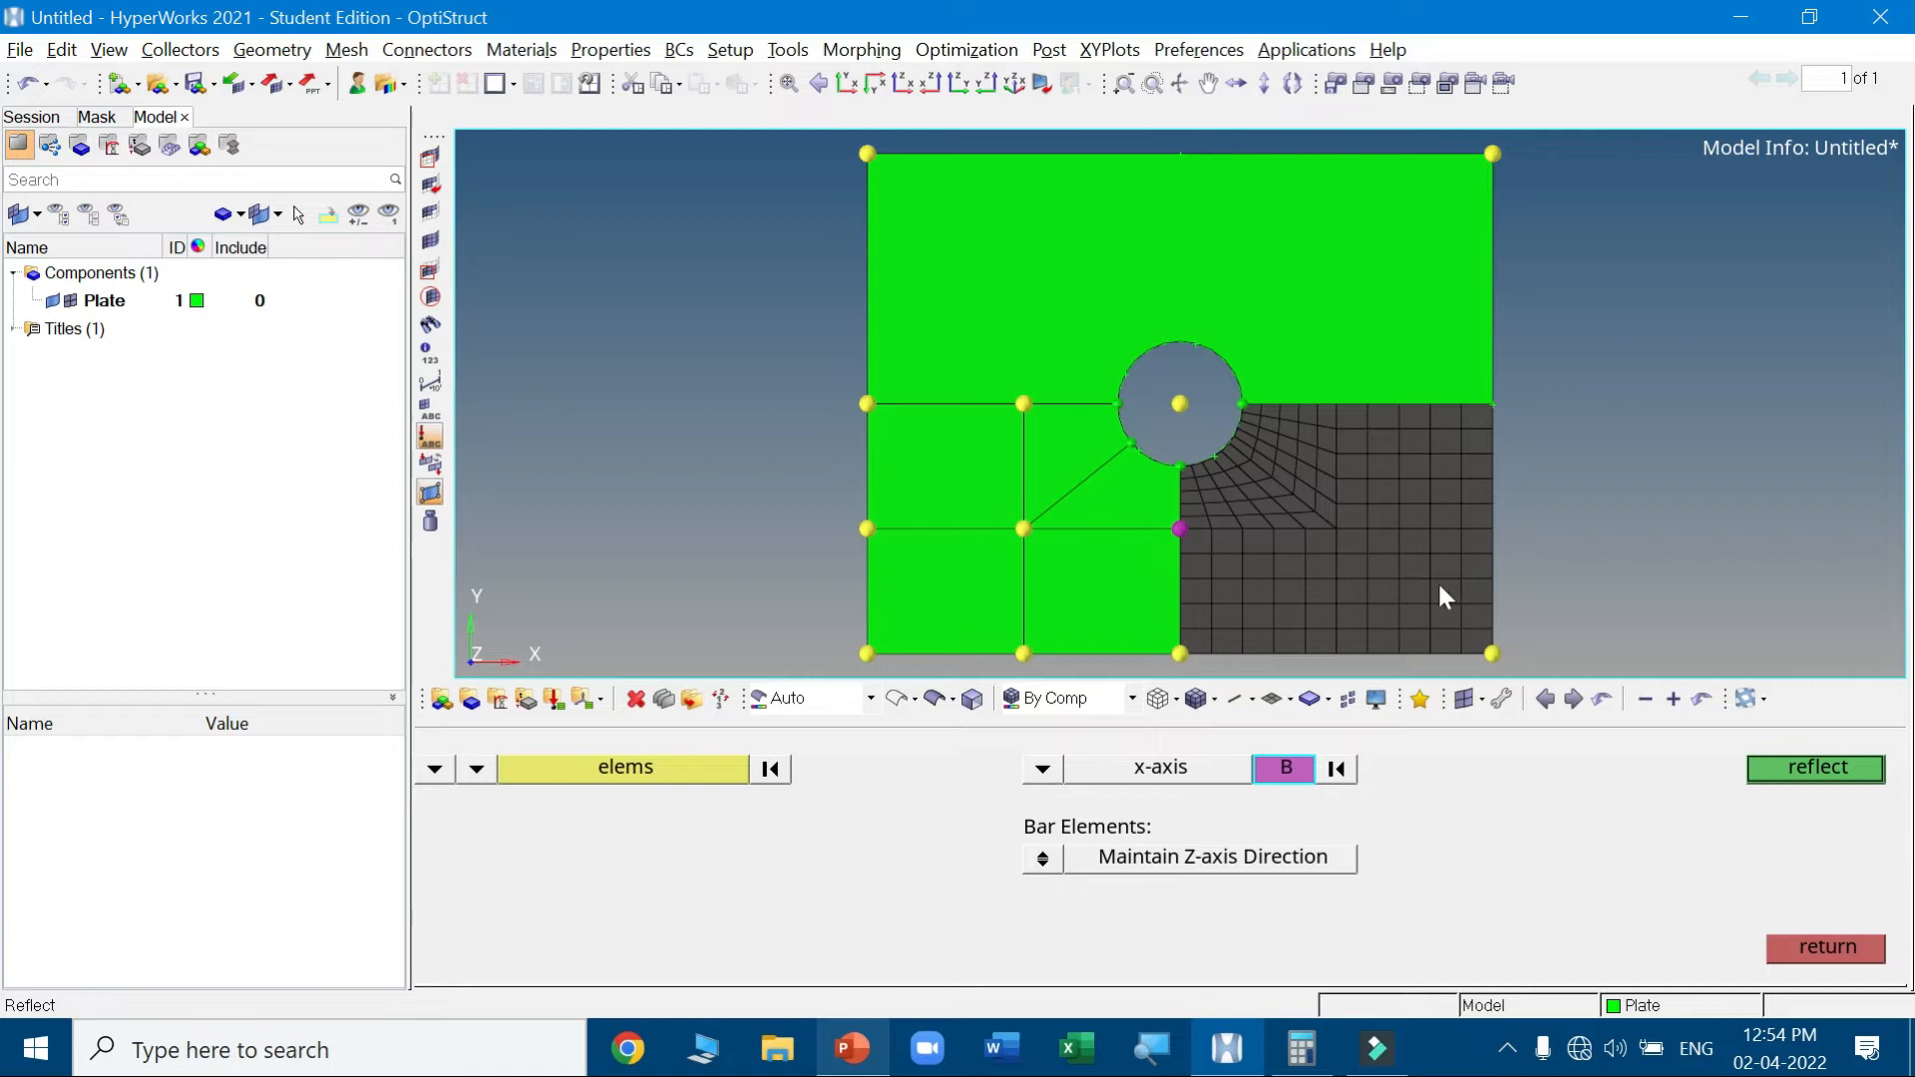
left_click(1792, 768)
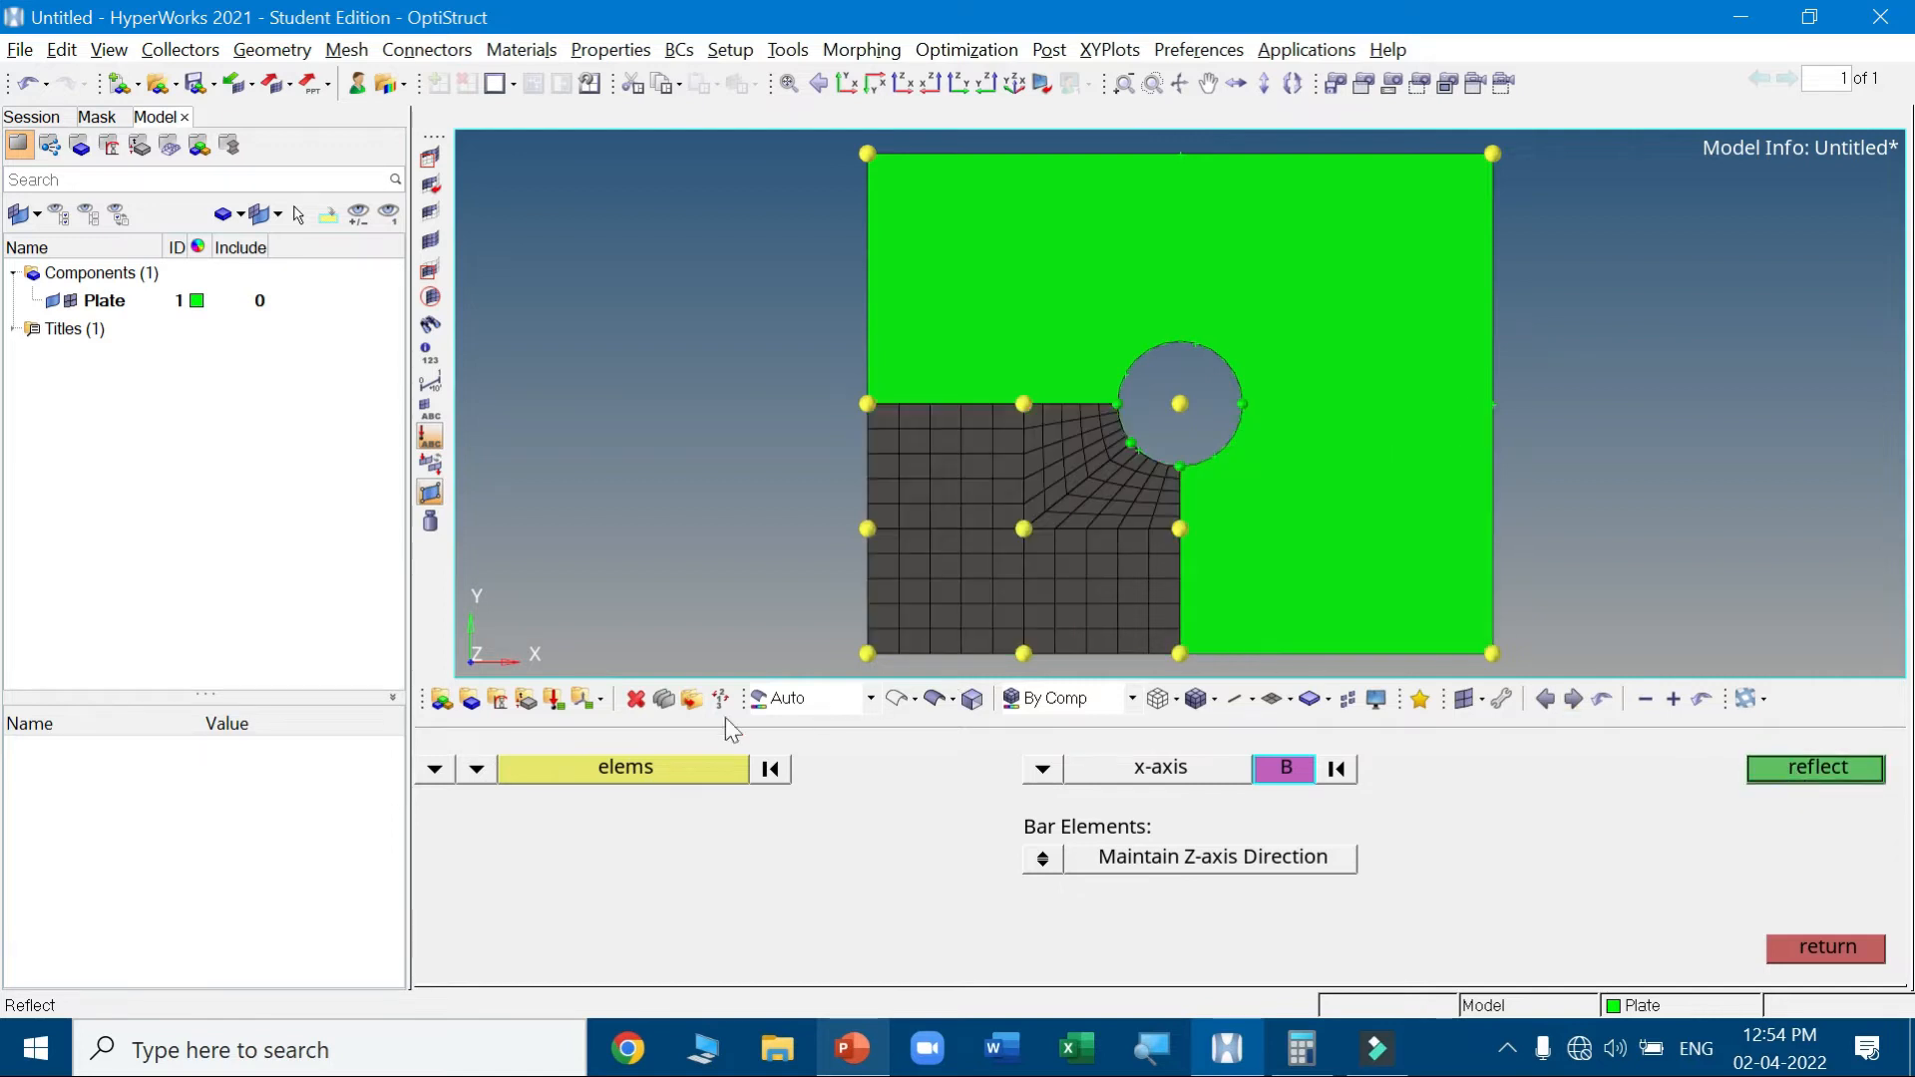
Duplicate the quadrant's elements in the original component, reflect the copies along the x-axis about the quadrant's inner-edge midpoint, and leave Reflect
left_click(672, 776)
left_click(1017, 891)
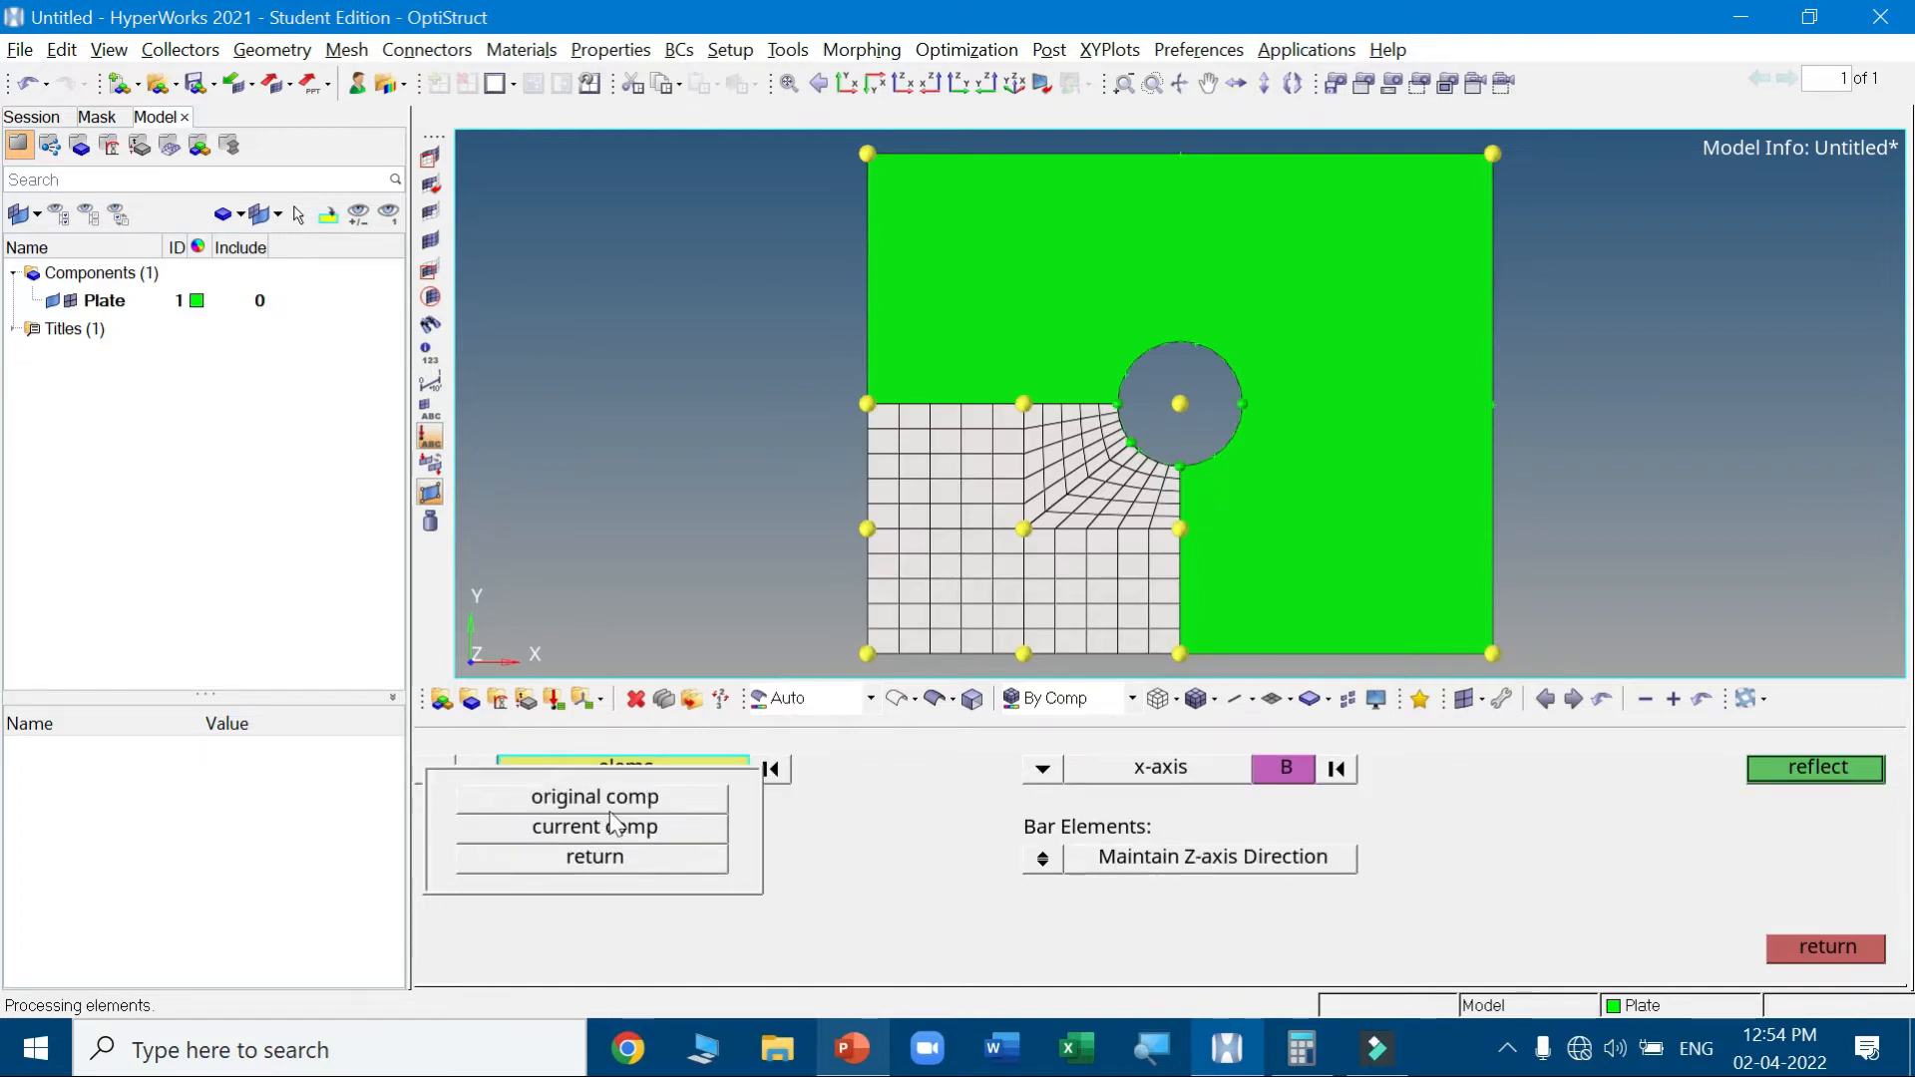
left_click(621, 802)
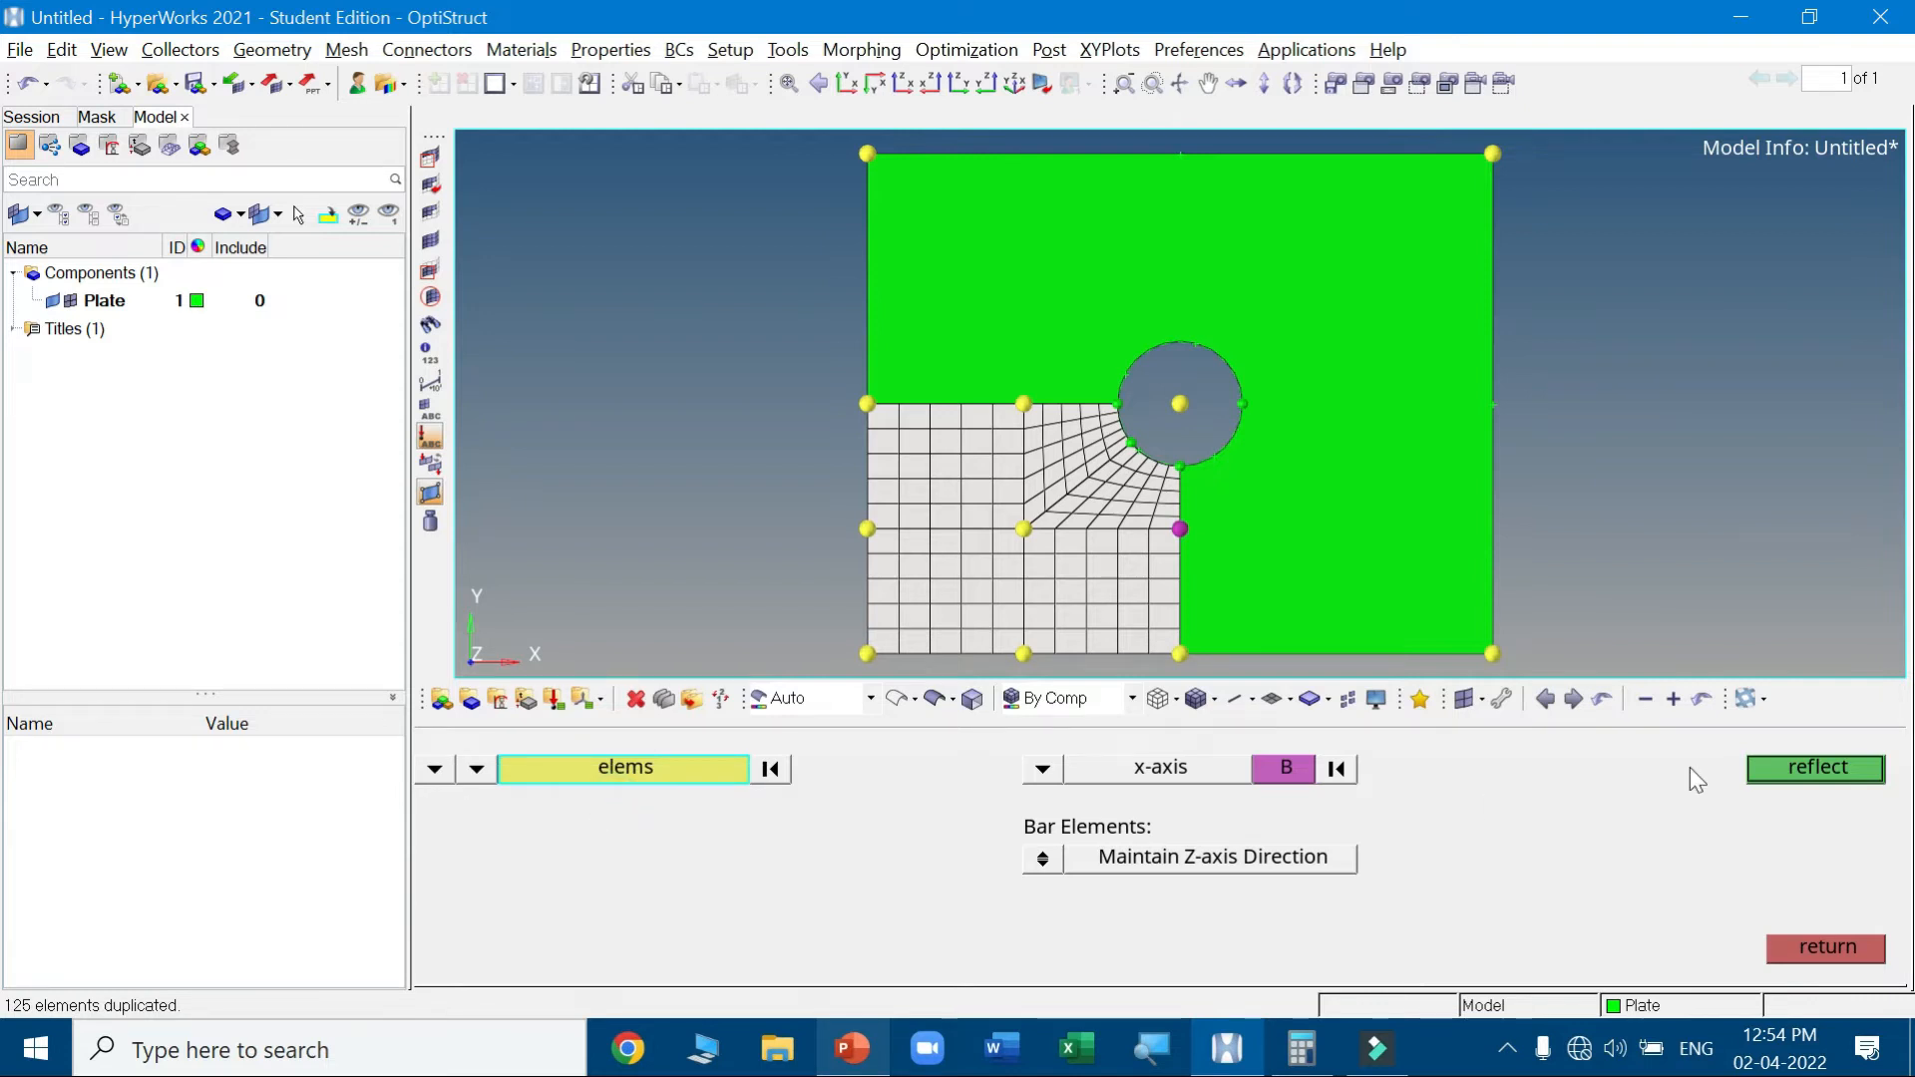
left_click(1795, 768)
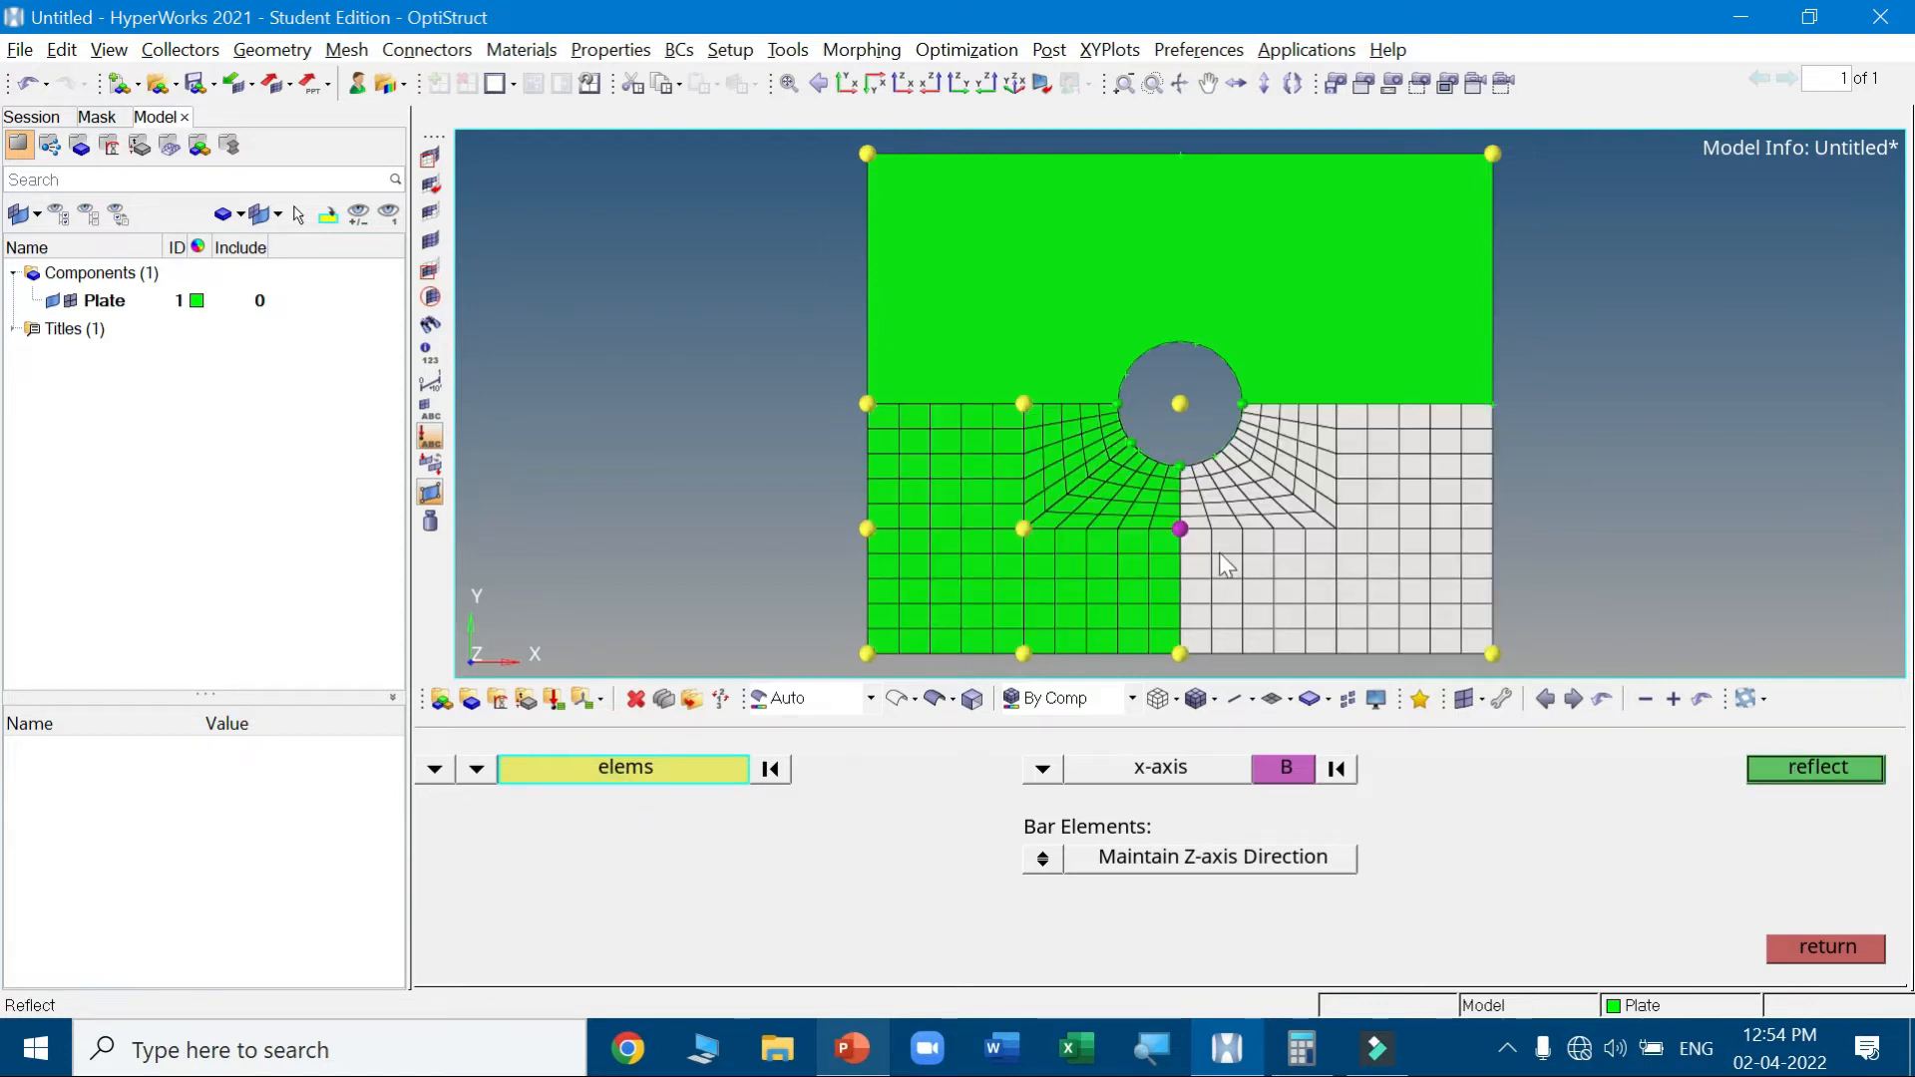
left_click(1823, 944)
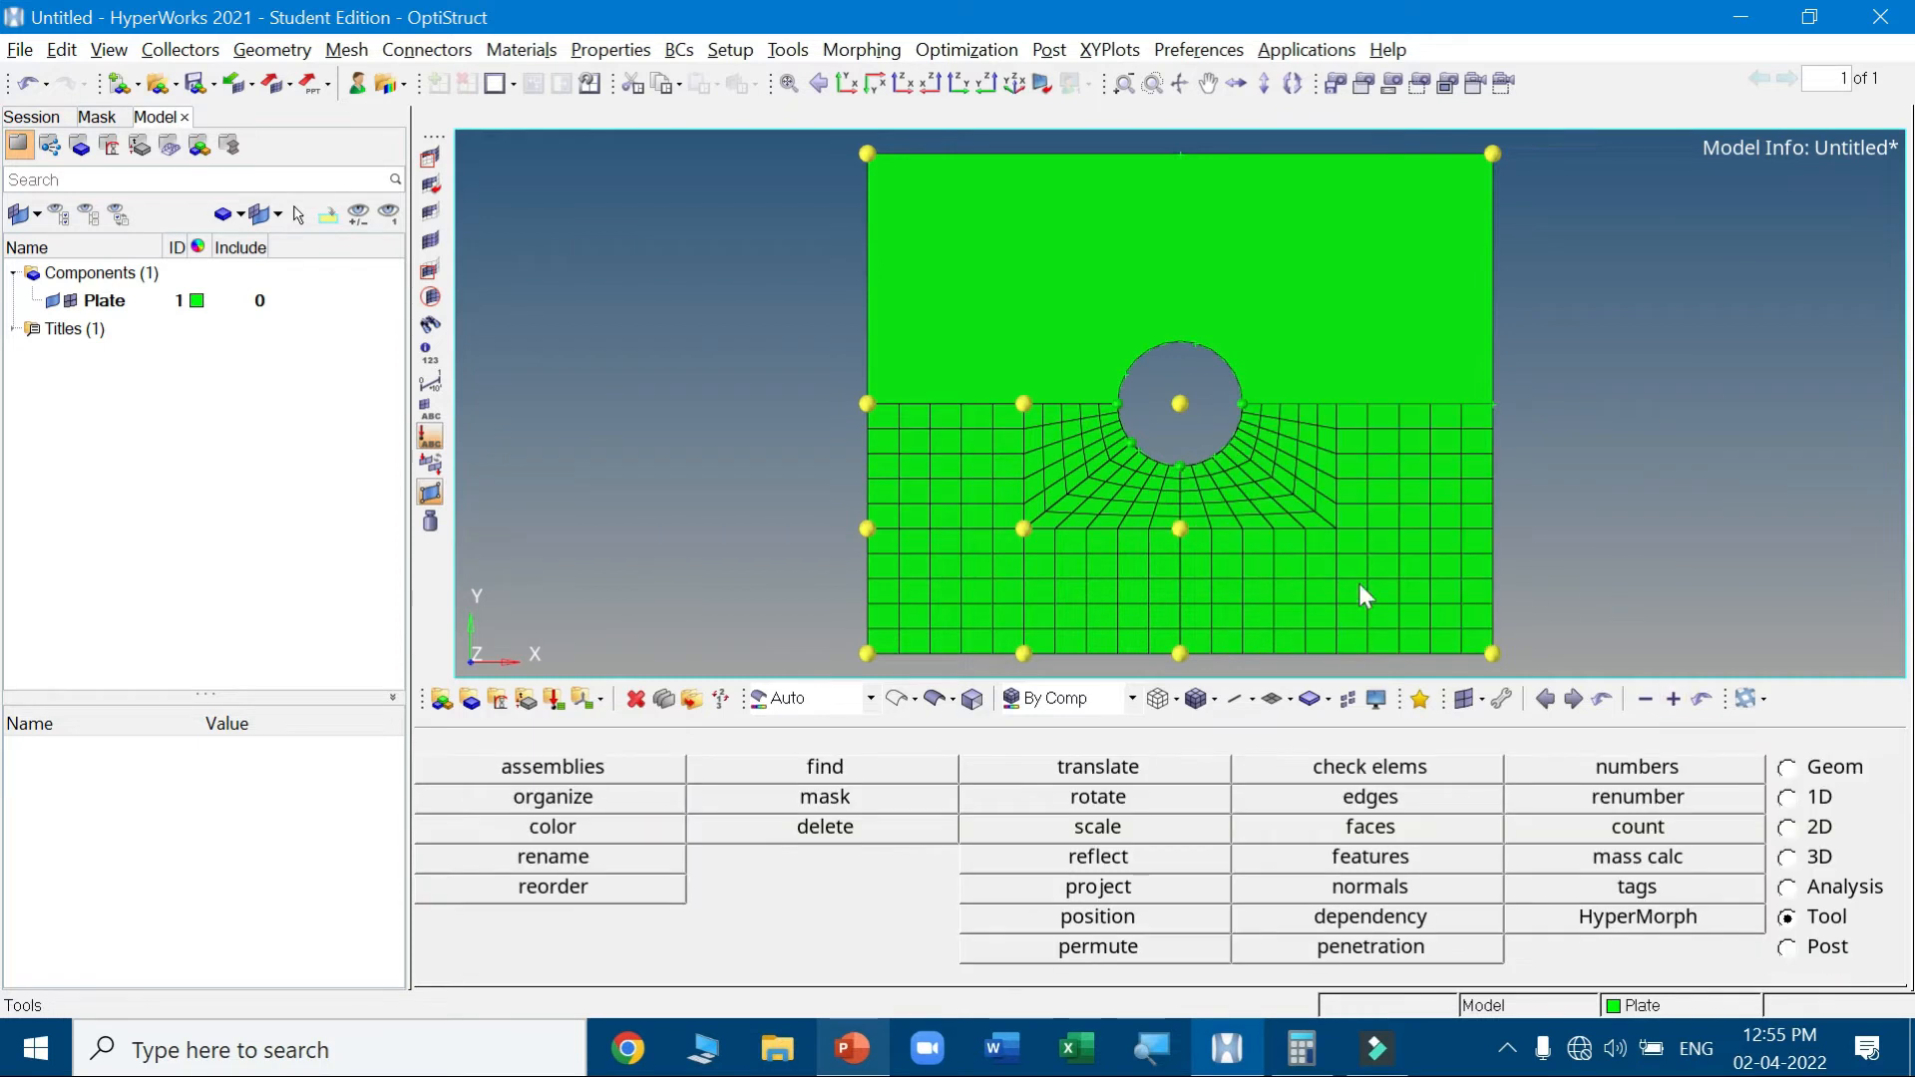
scroll(1313, 565, "down", 1)
scroll(1277, 543, "up", 4)
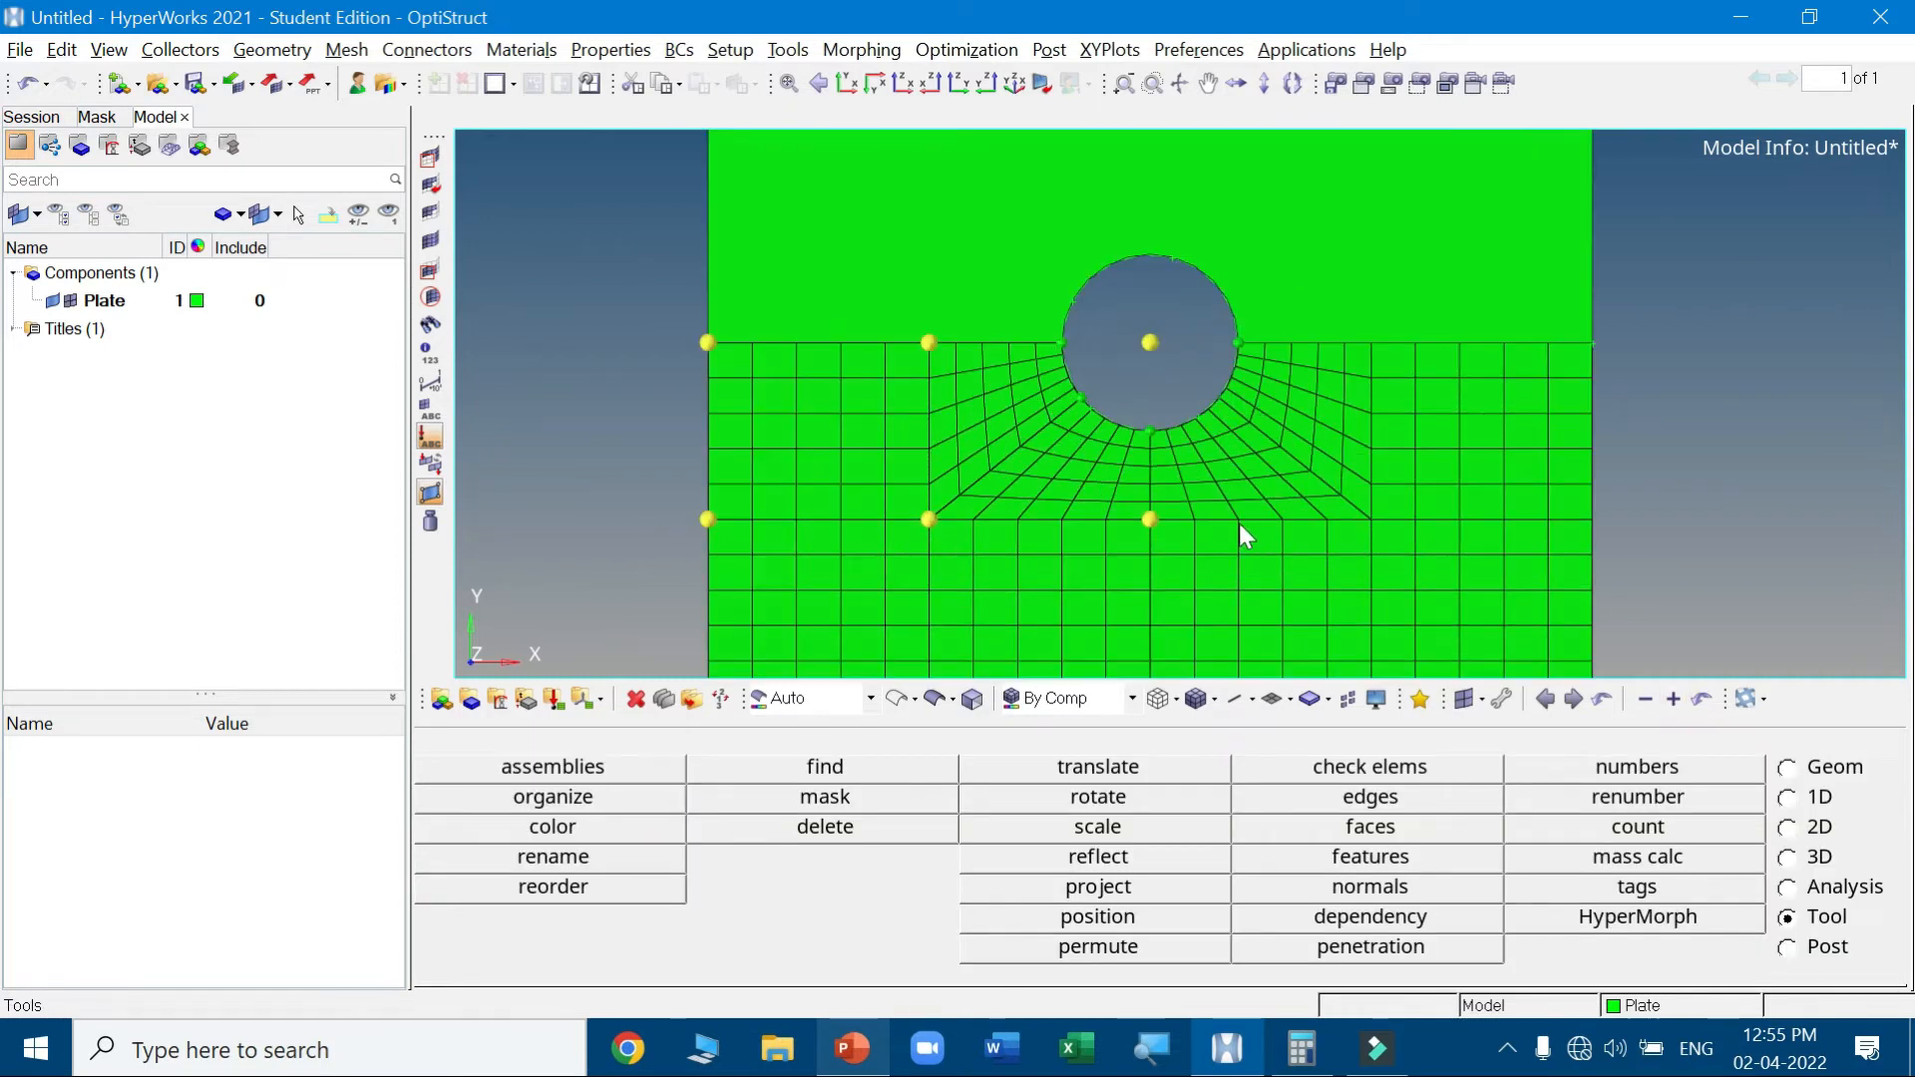
scroll(1236, 522, "down", 4)
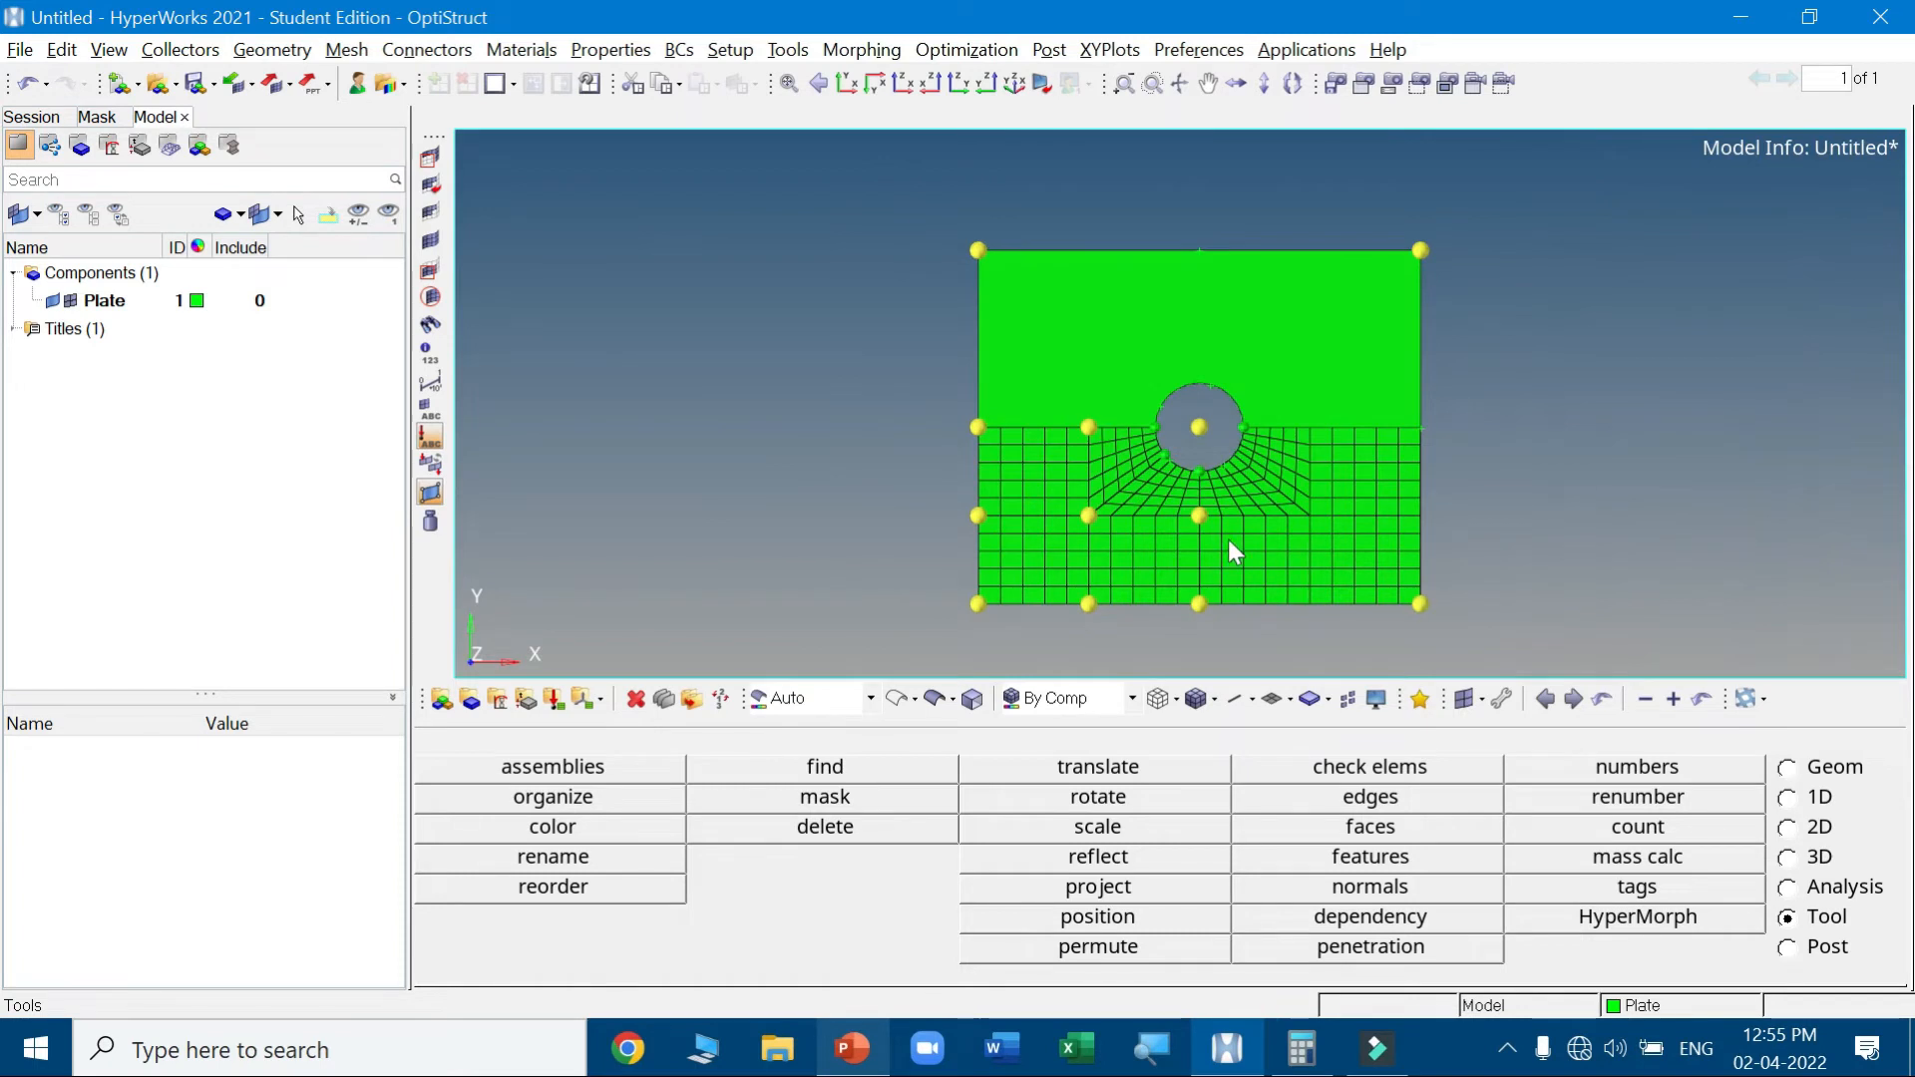
scroll(1229, 541, "up", 2)
scroll(1296, 498, "down", 2)
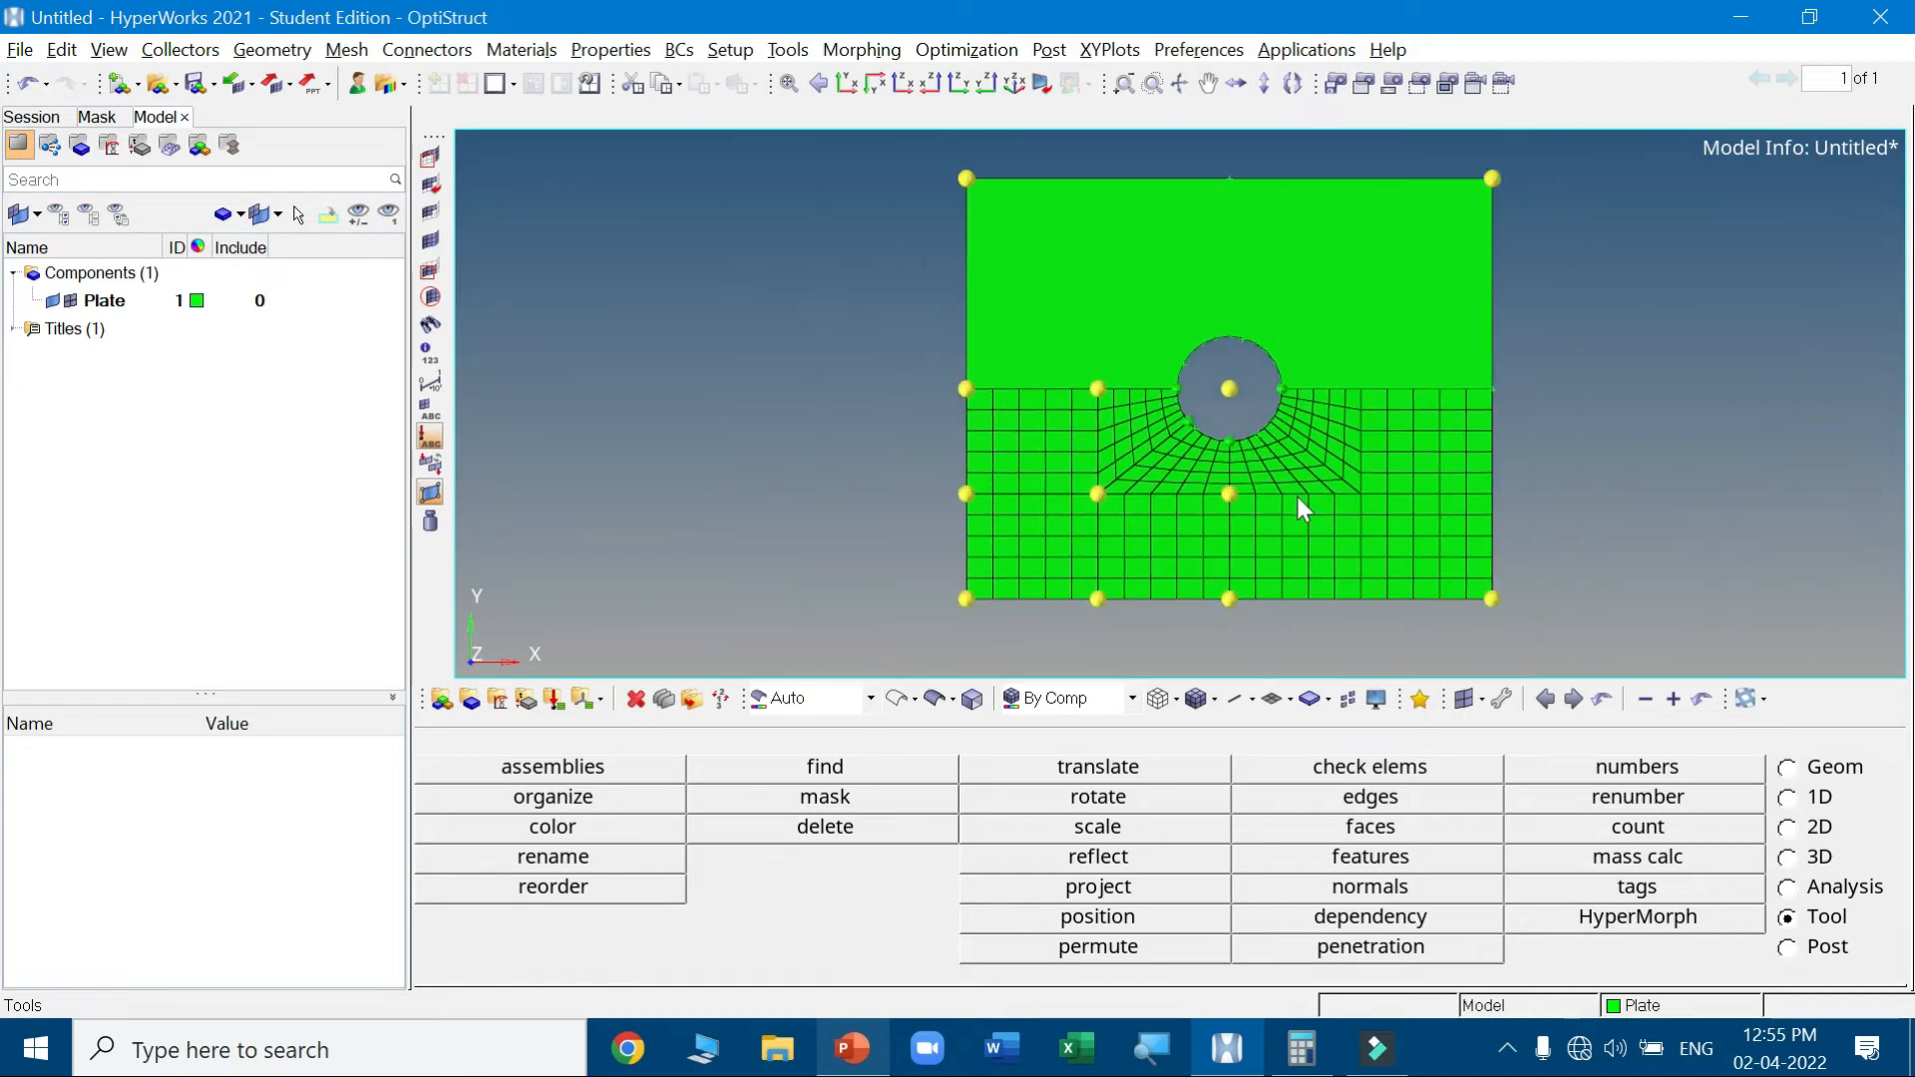
scroll(1376, 501, "up", 2)
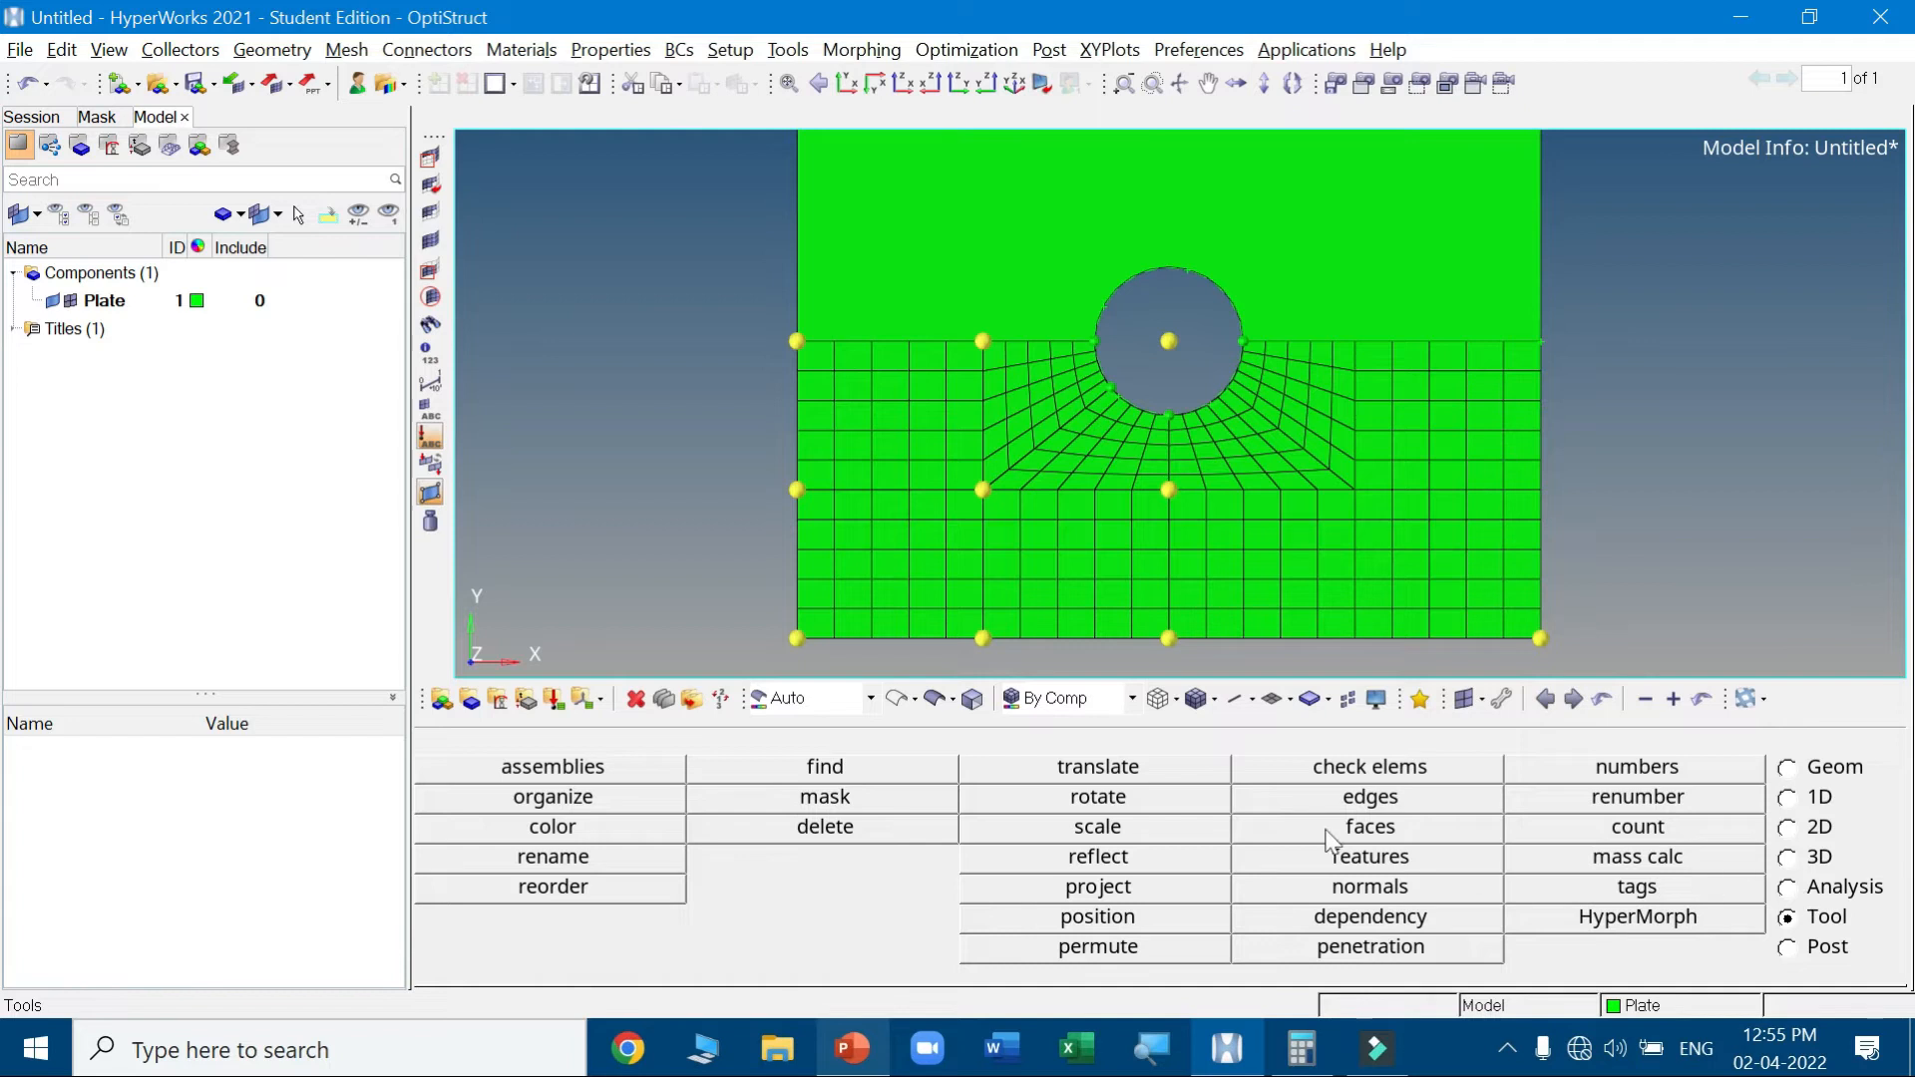
Set up Reflect for the displayed elements along the y-axis, with the base point on the horizontal centreline between the plate's left edge and the hole
left_click(1127, 855)
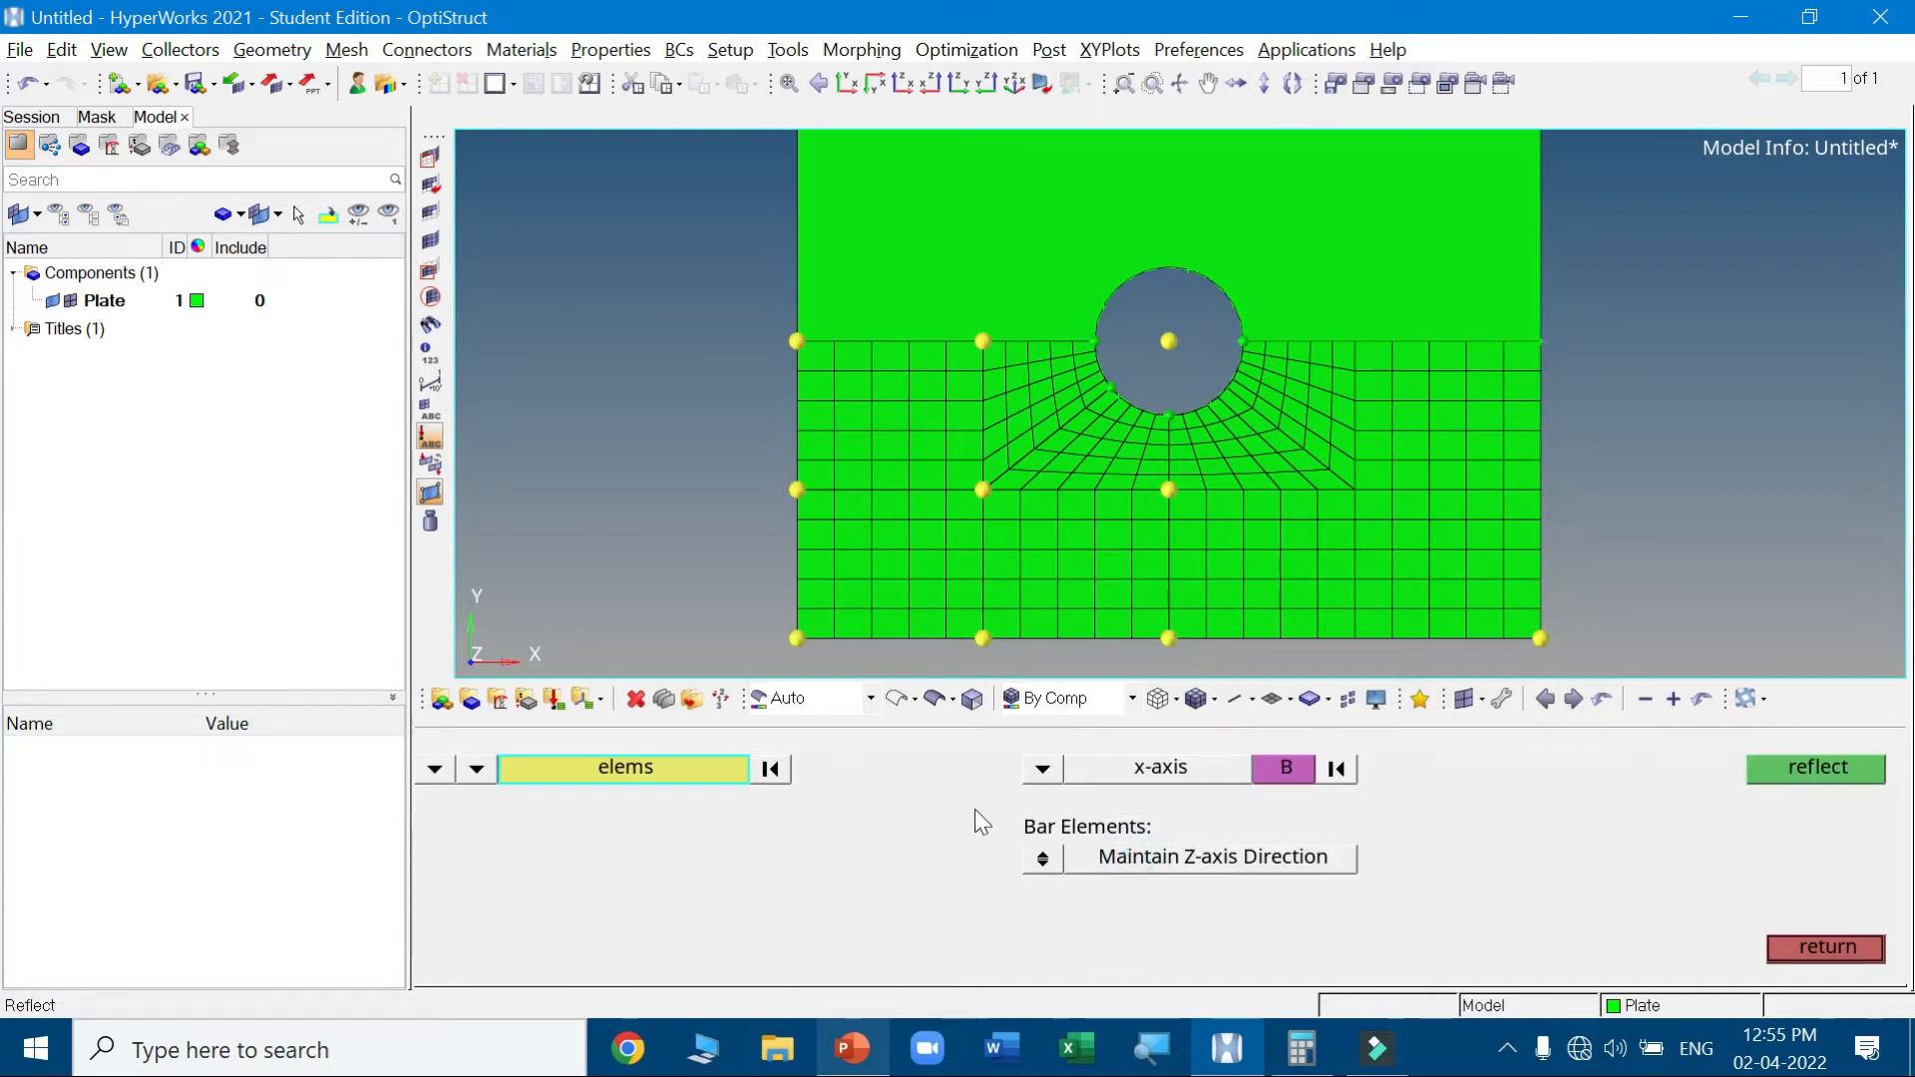
left_click(642, 763)
left_click(644, 833)
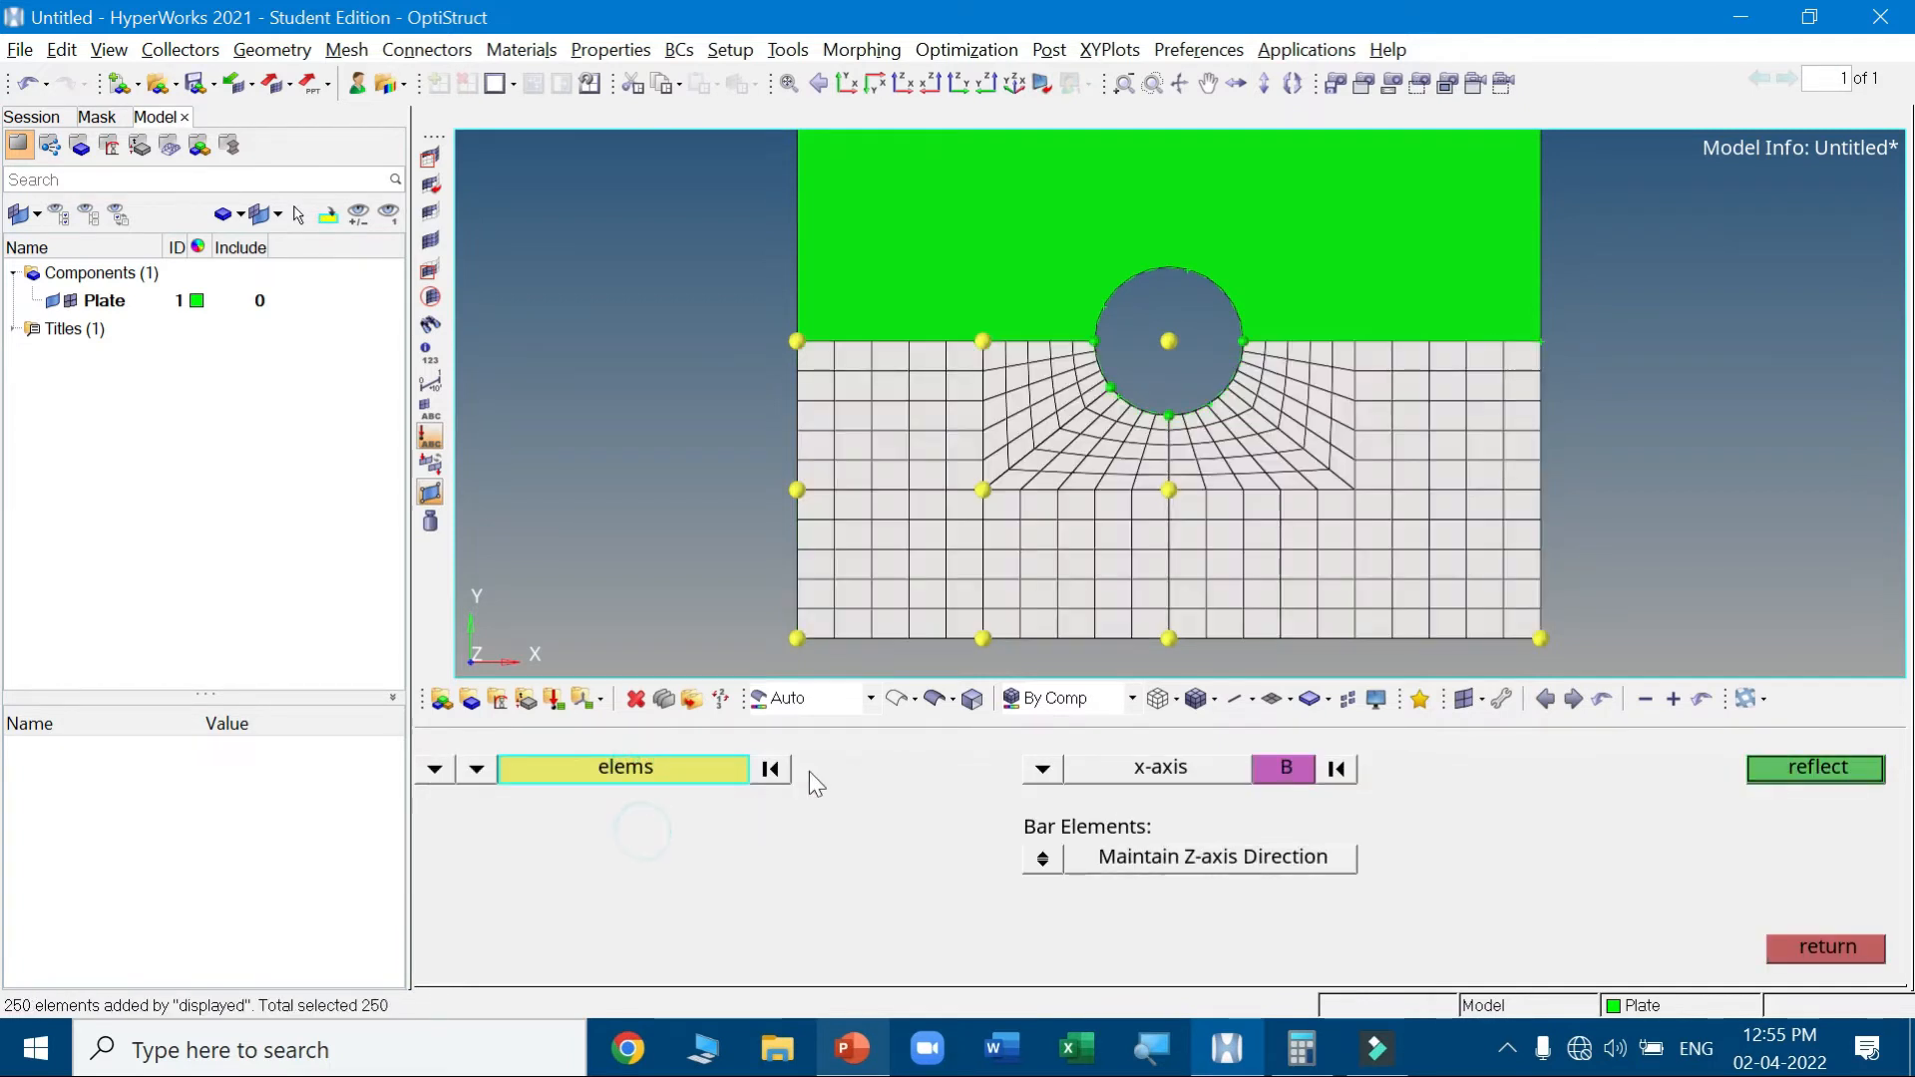
left_click(1048, 769)
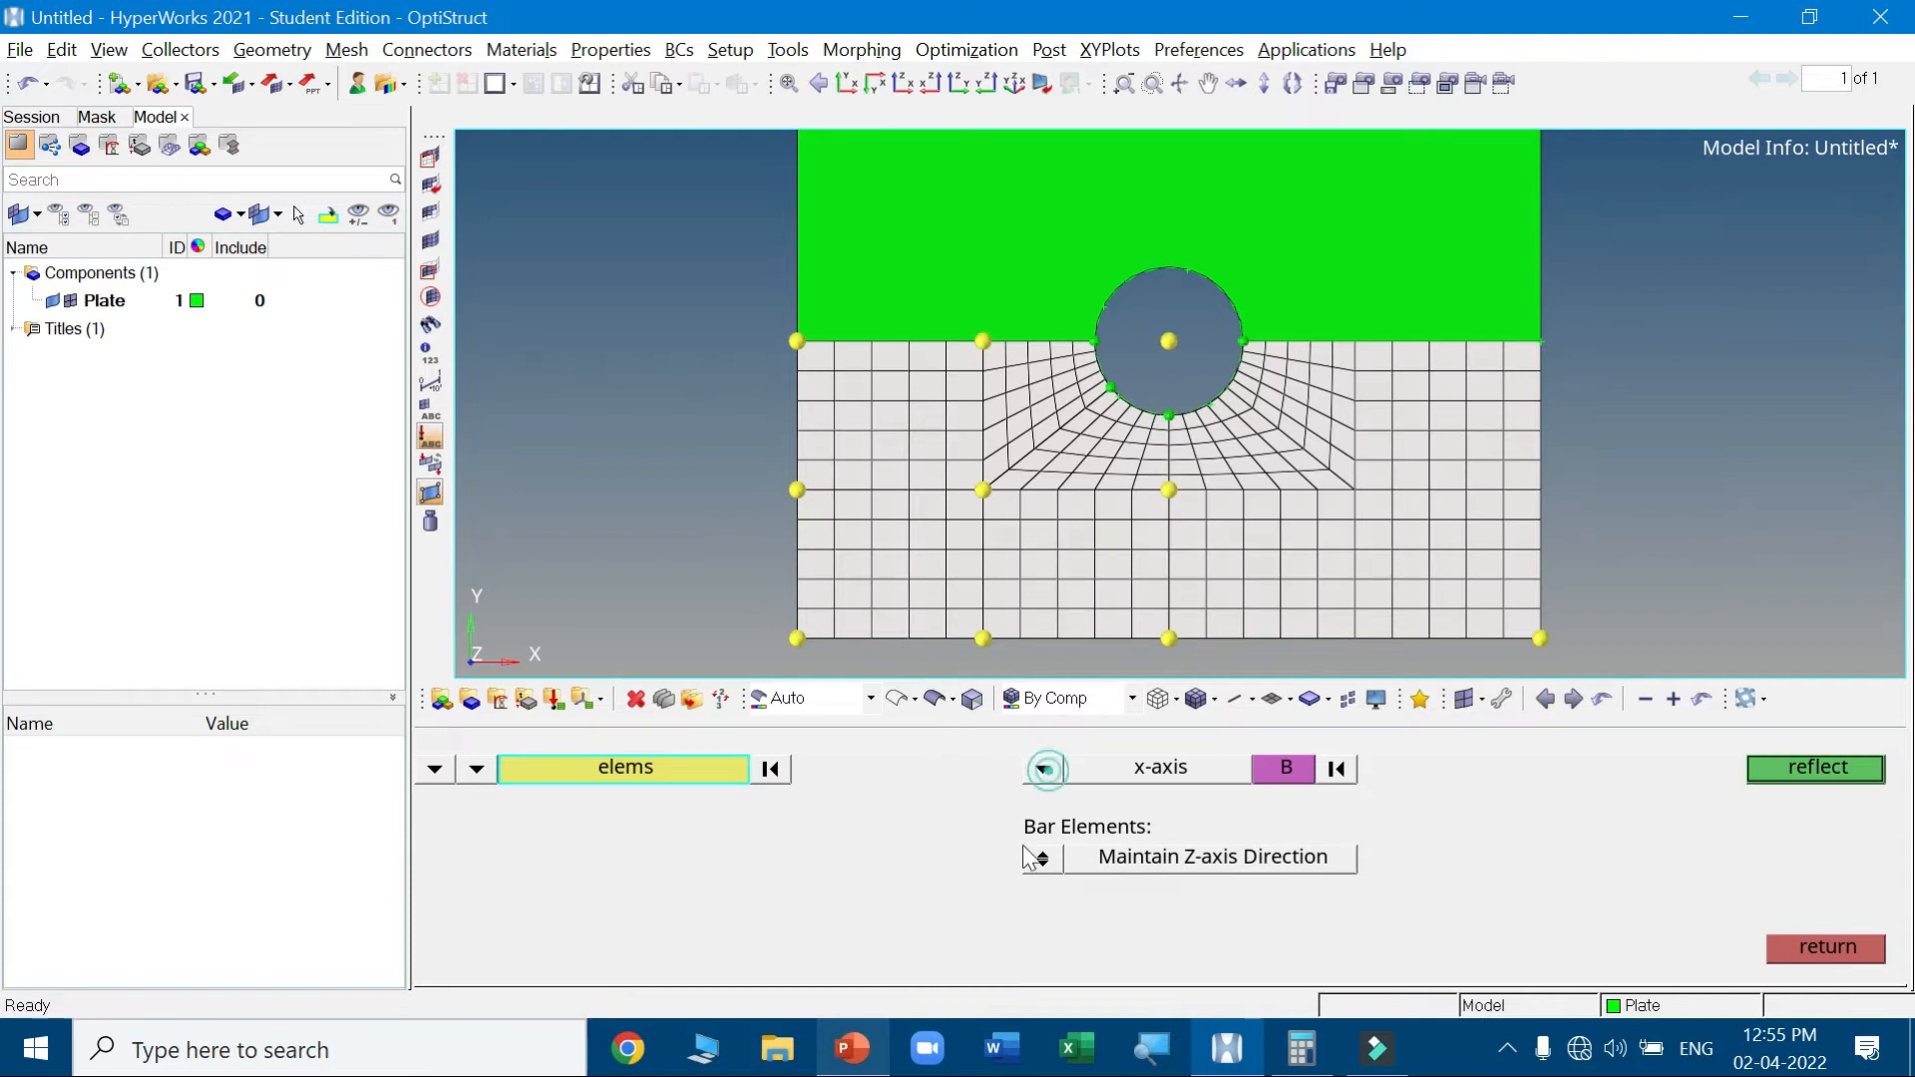
left_click(991, 829)
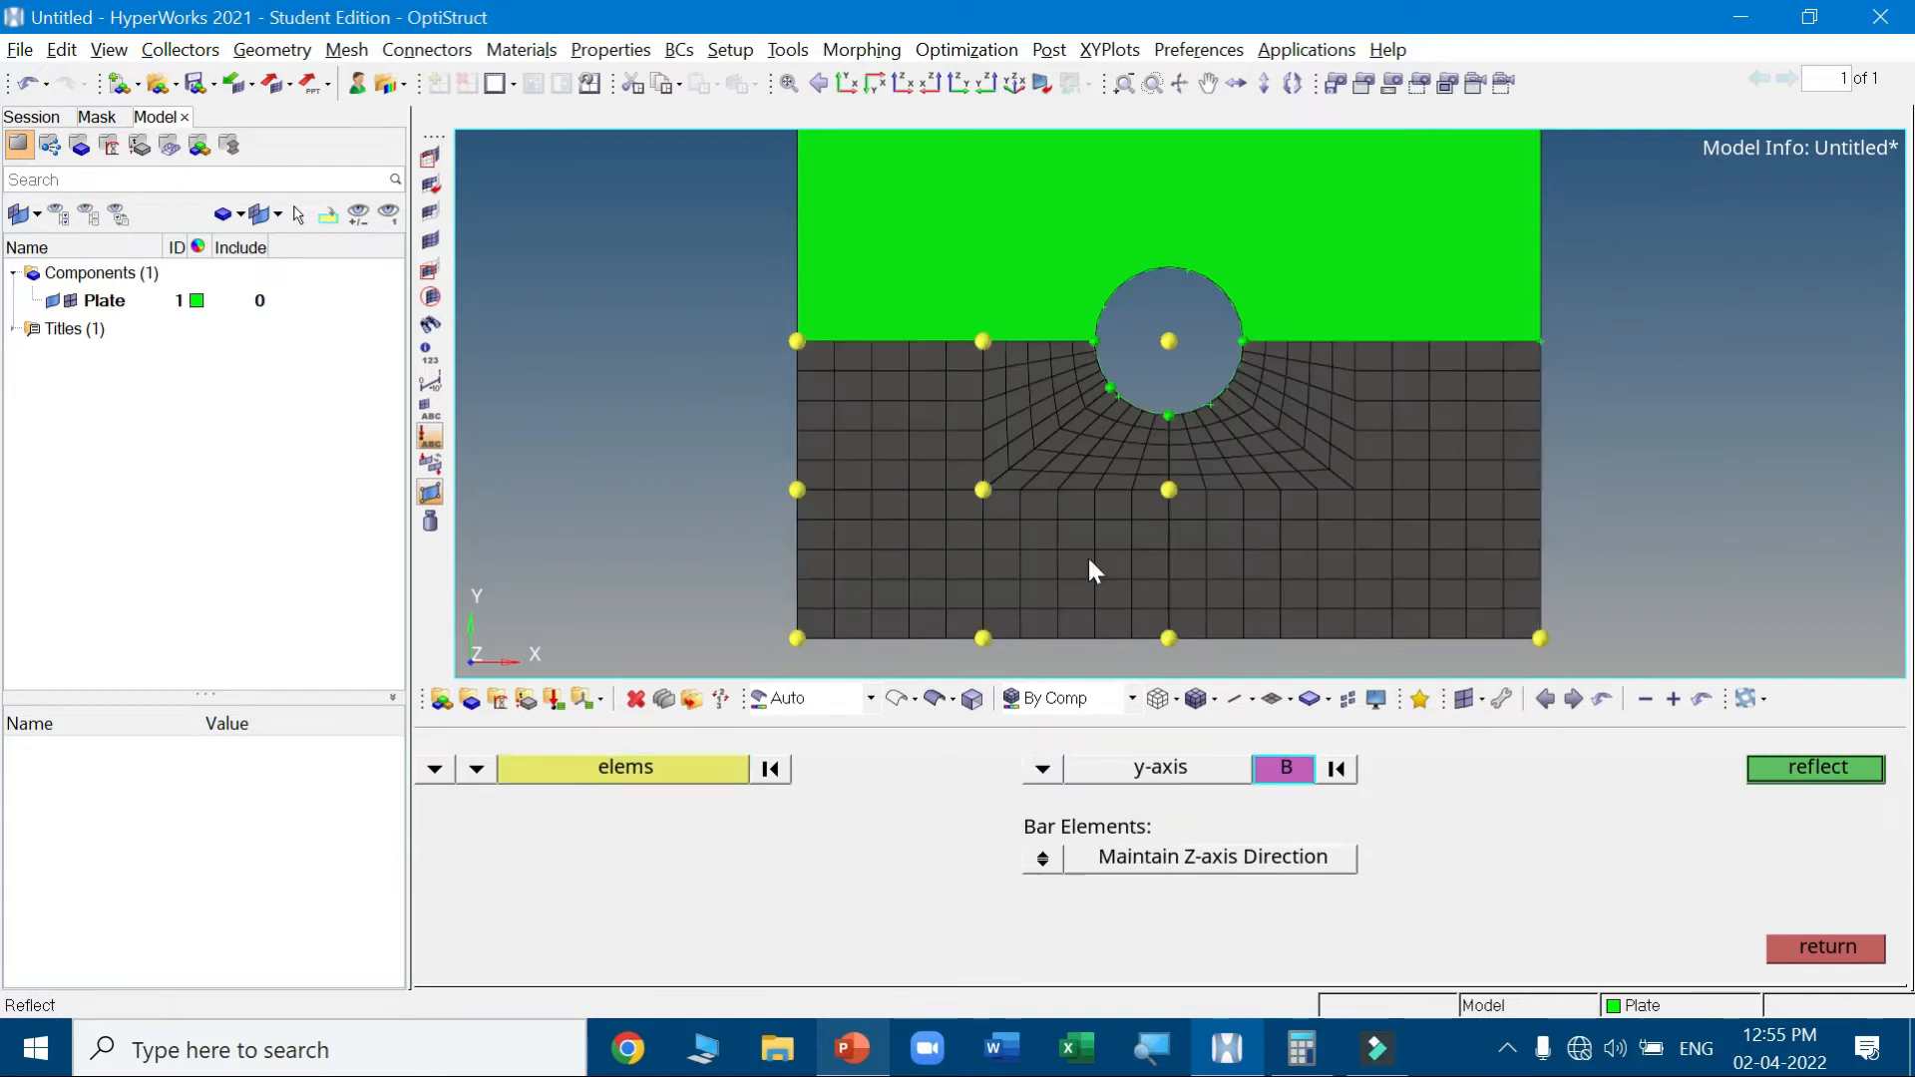
scroll(1102, 444, "down", 3)
scroll(1146, 477, "up", 4)
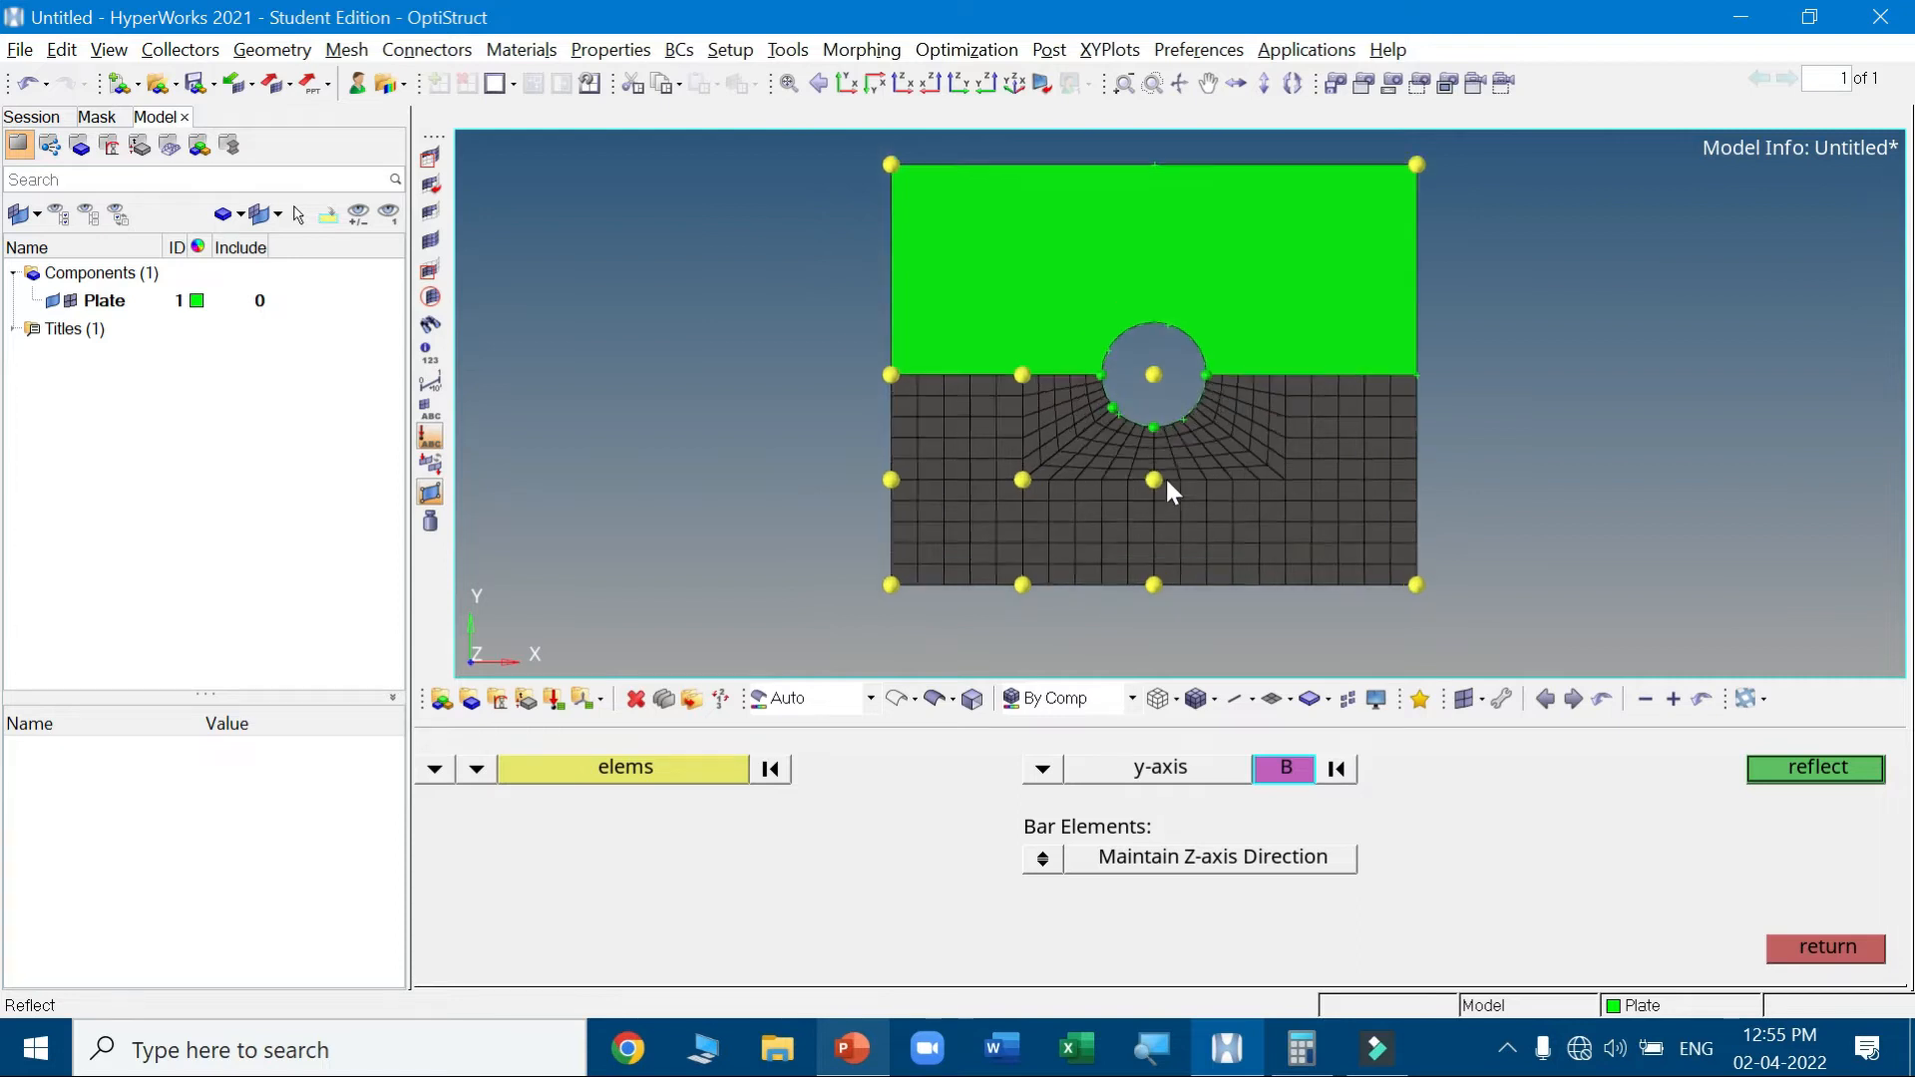
left_click(995, 354)
scroll(1251, 516, "down", 2)
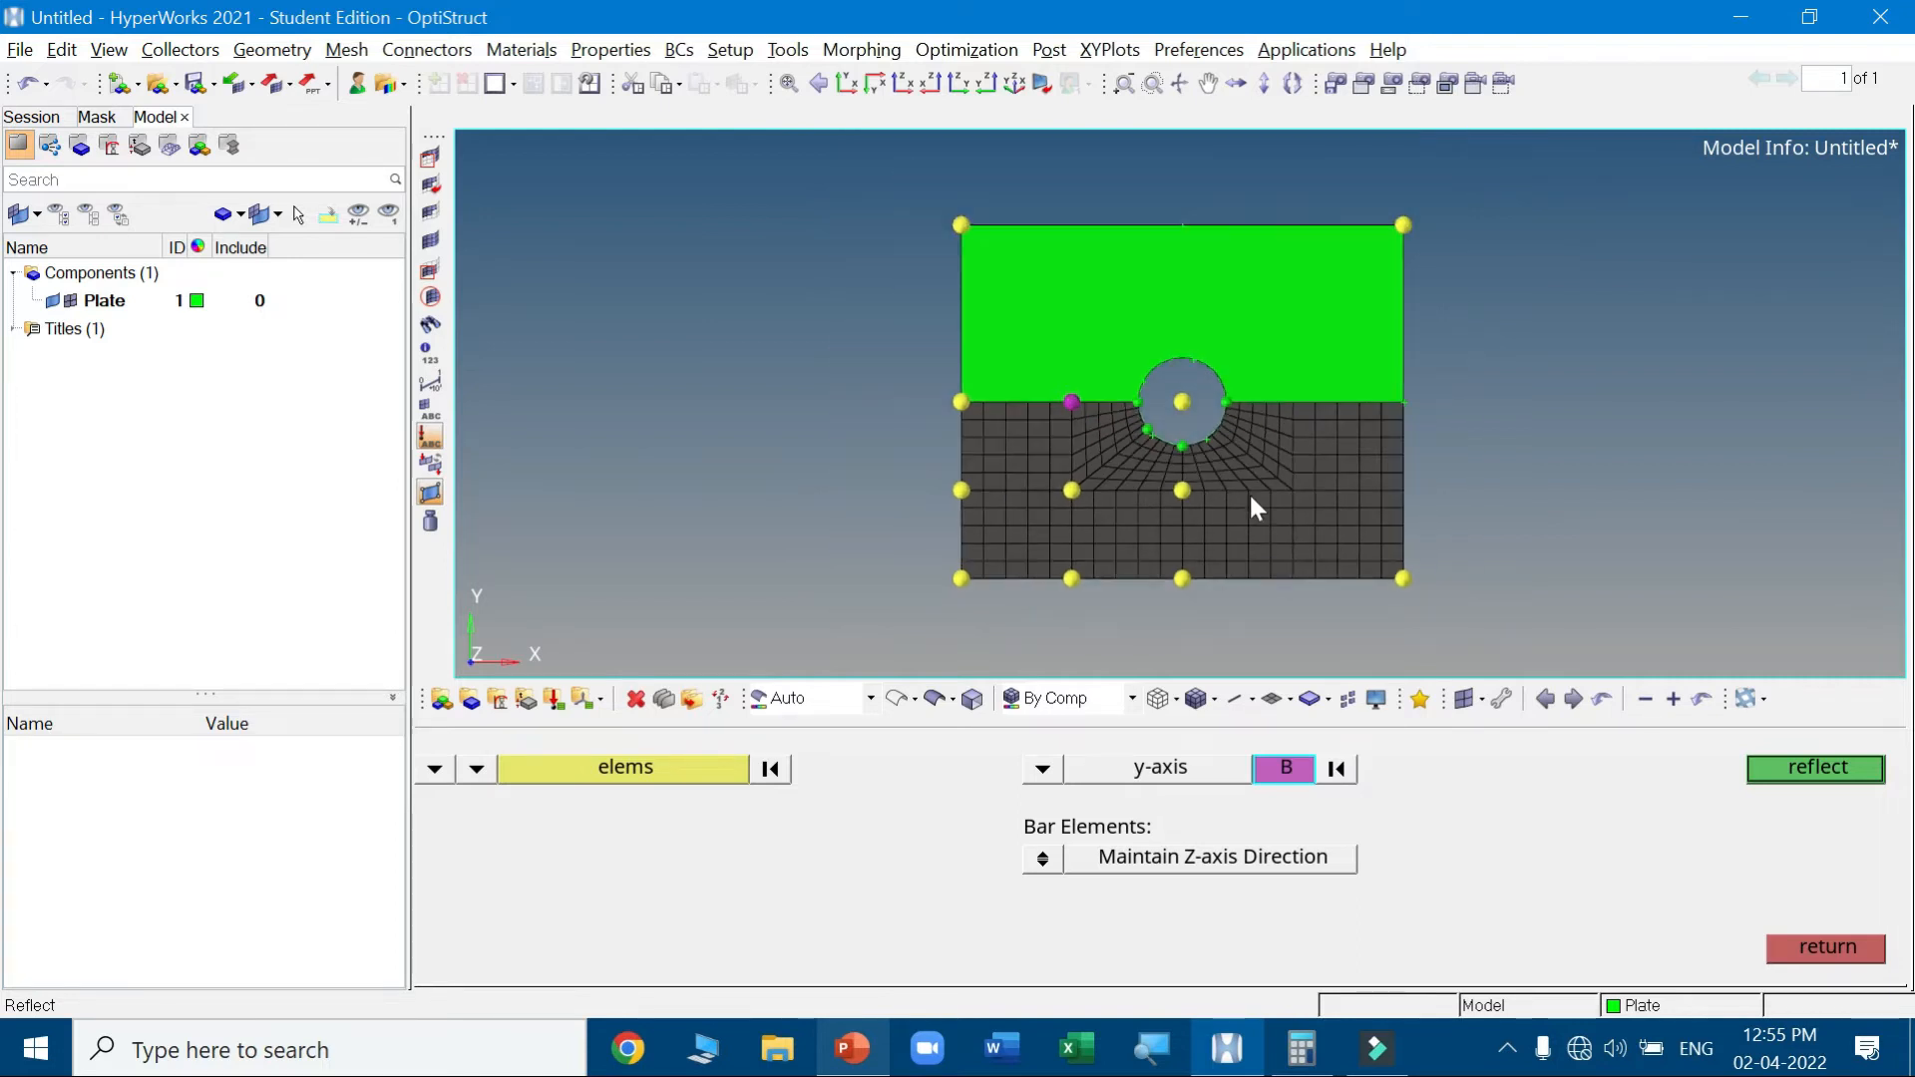
Duplicate the selected lower-half elements in the original component, reflect the copies along the y-axis to mesh the upper half, and leave Reflect
left_click(620, 776)
left_click(620, 776)
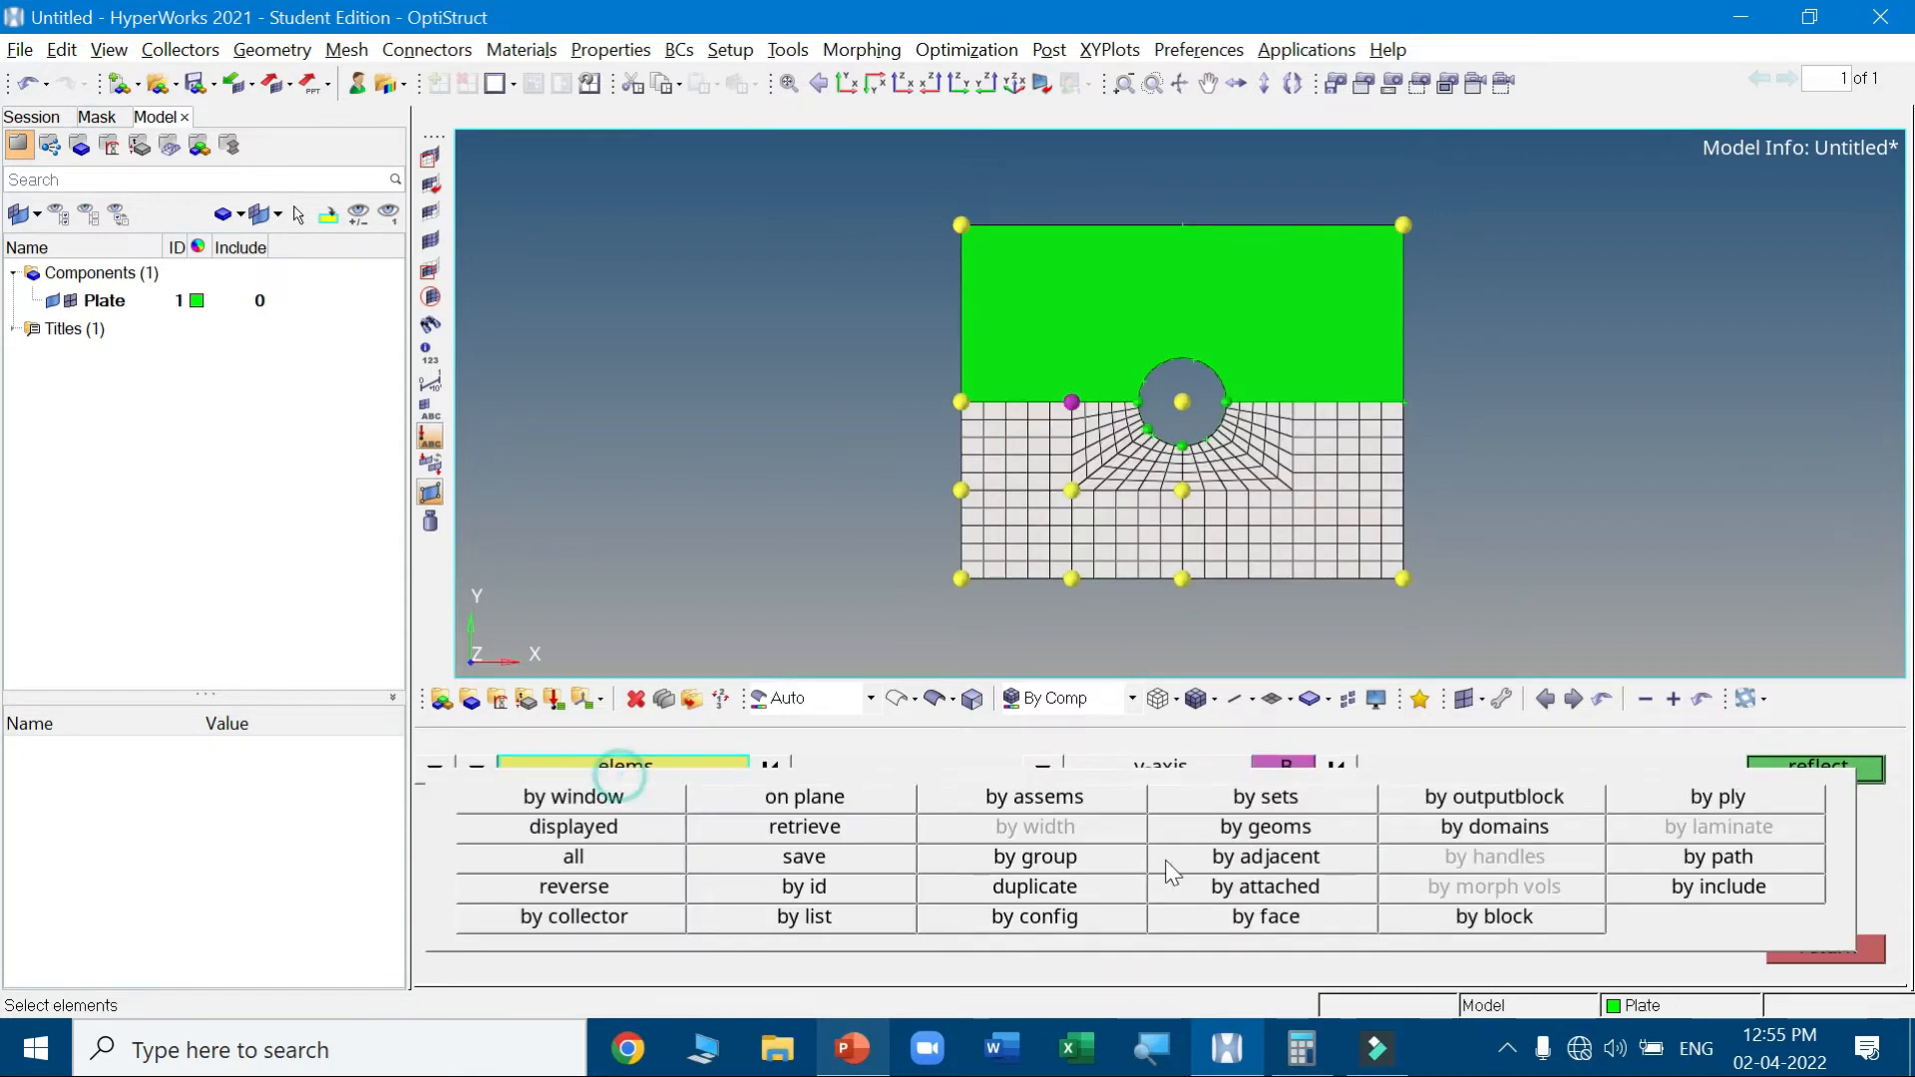
left_click(1068, 882)
left_click(607, 799)
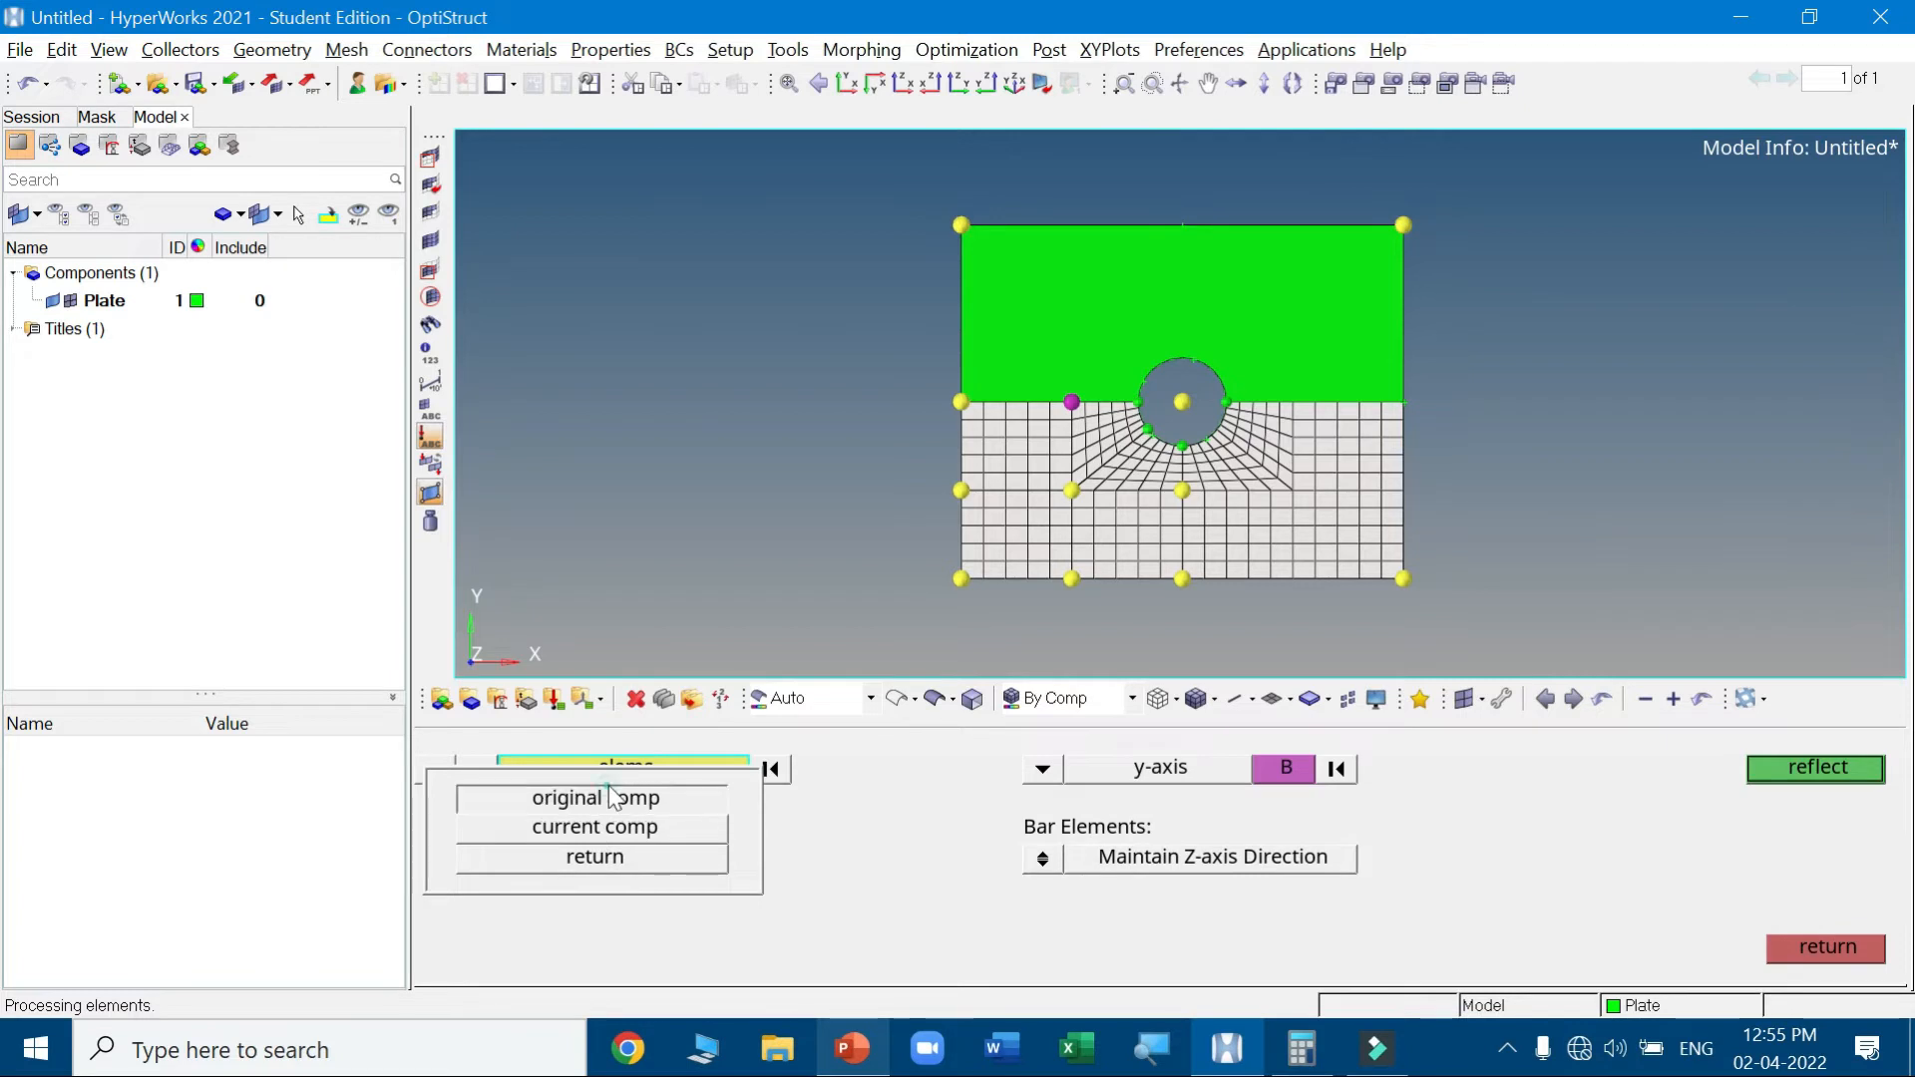
left_click(1785, 766)
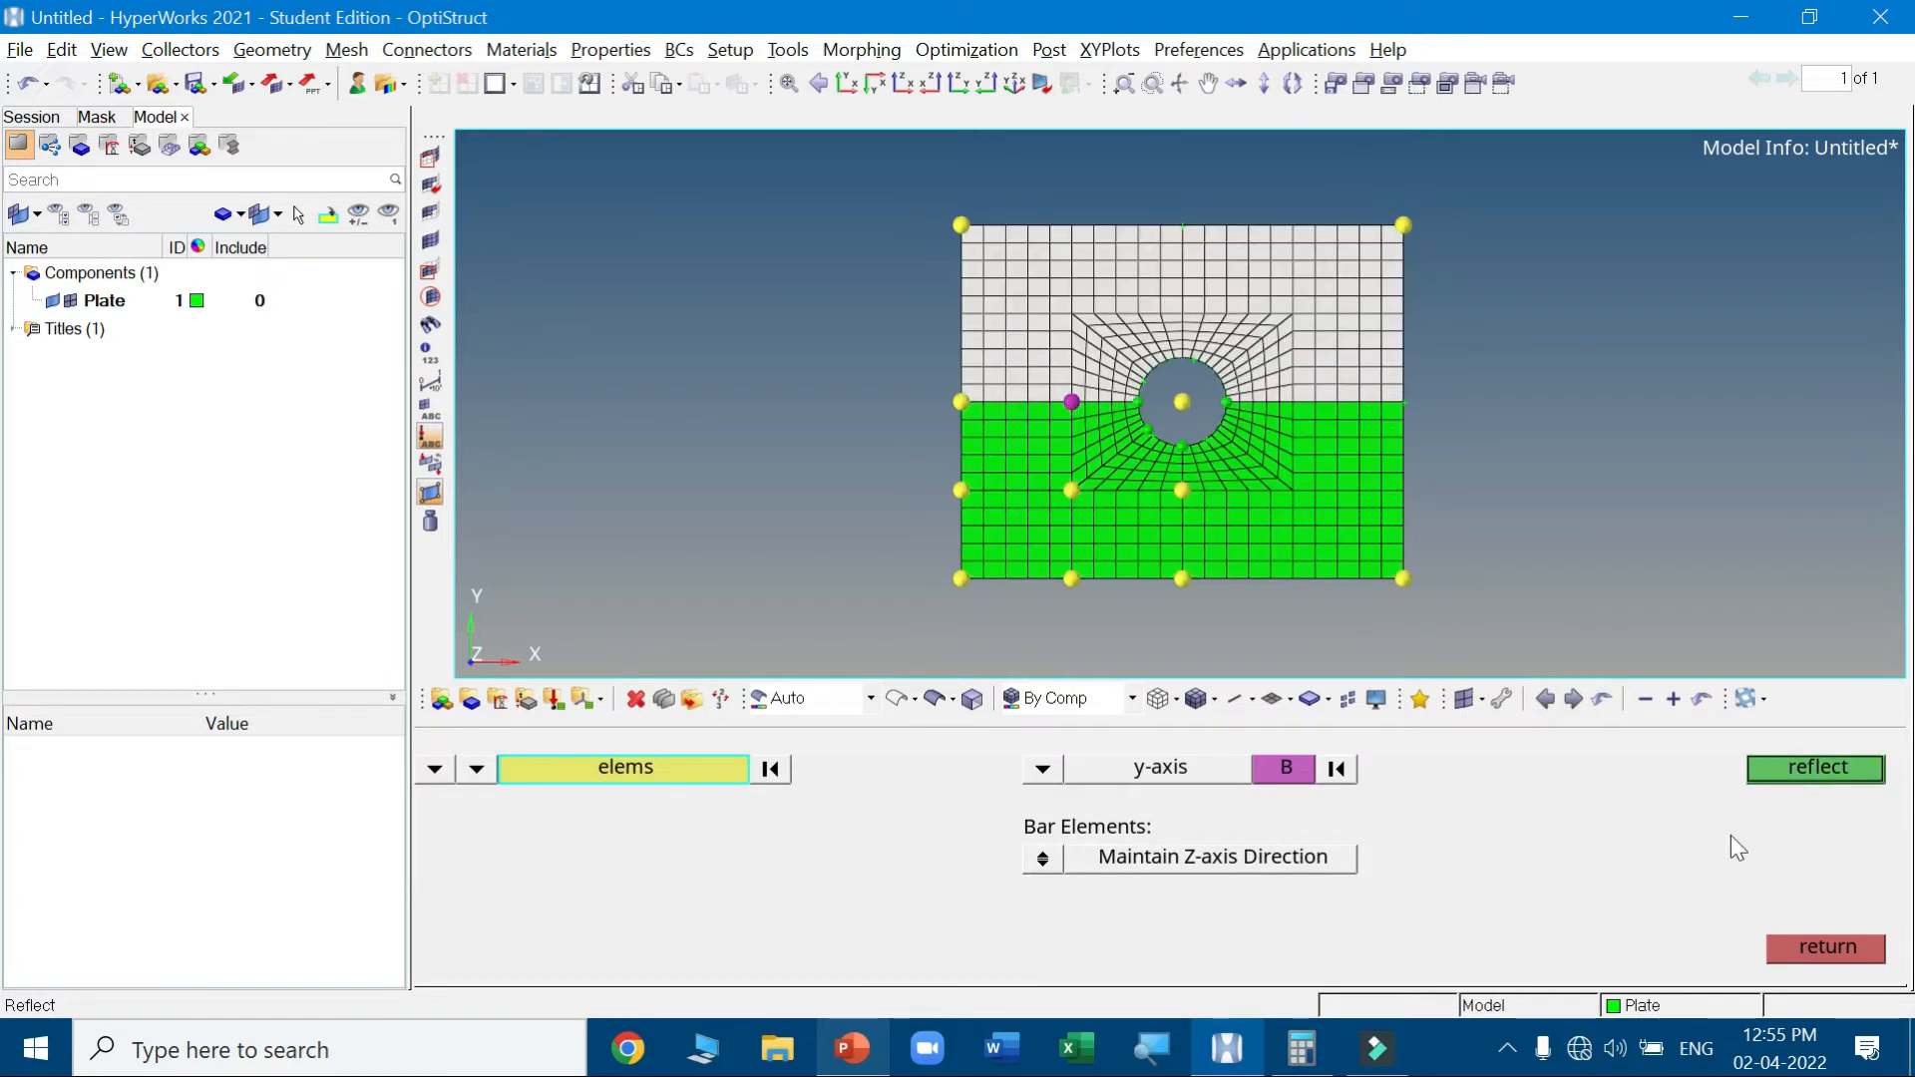
left_click(1814, 948)
Examine the full plate mesh up close along the seams between the mirrored quadrants and around the hole, and fit the model in view
scroll(1405, 425, "up", 3)
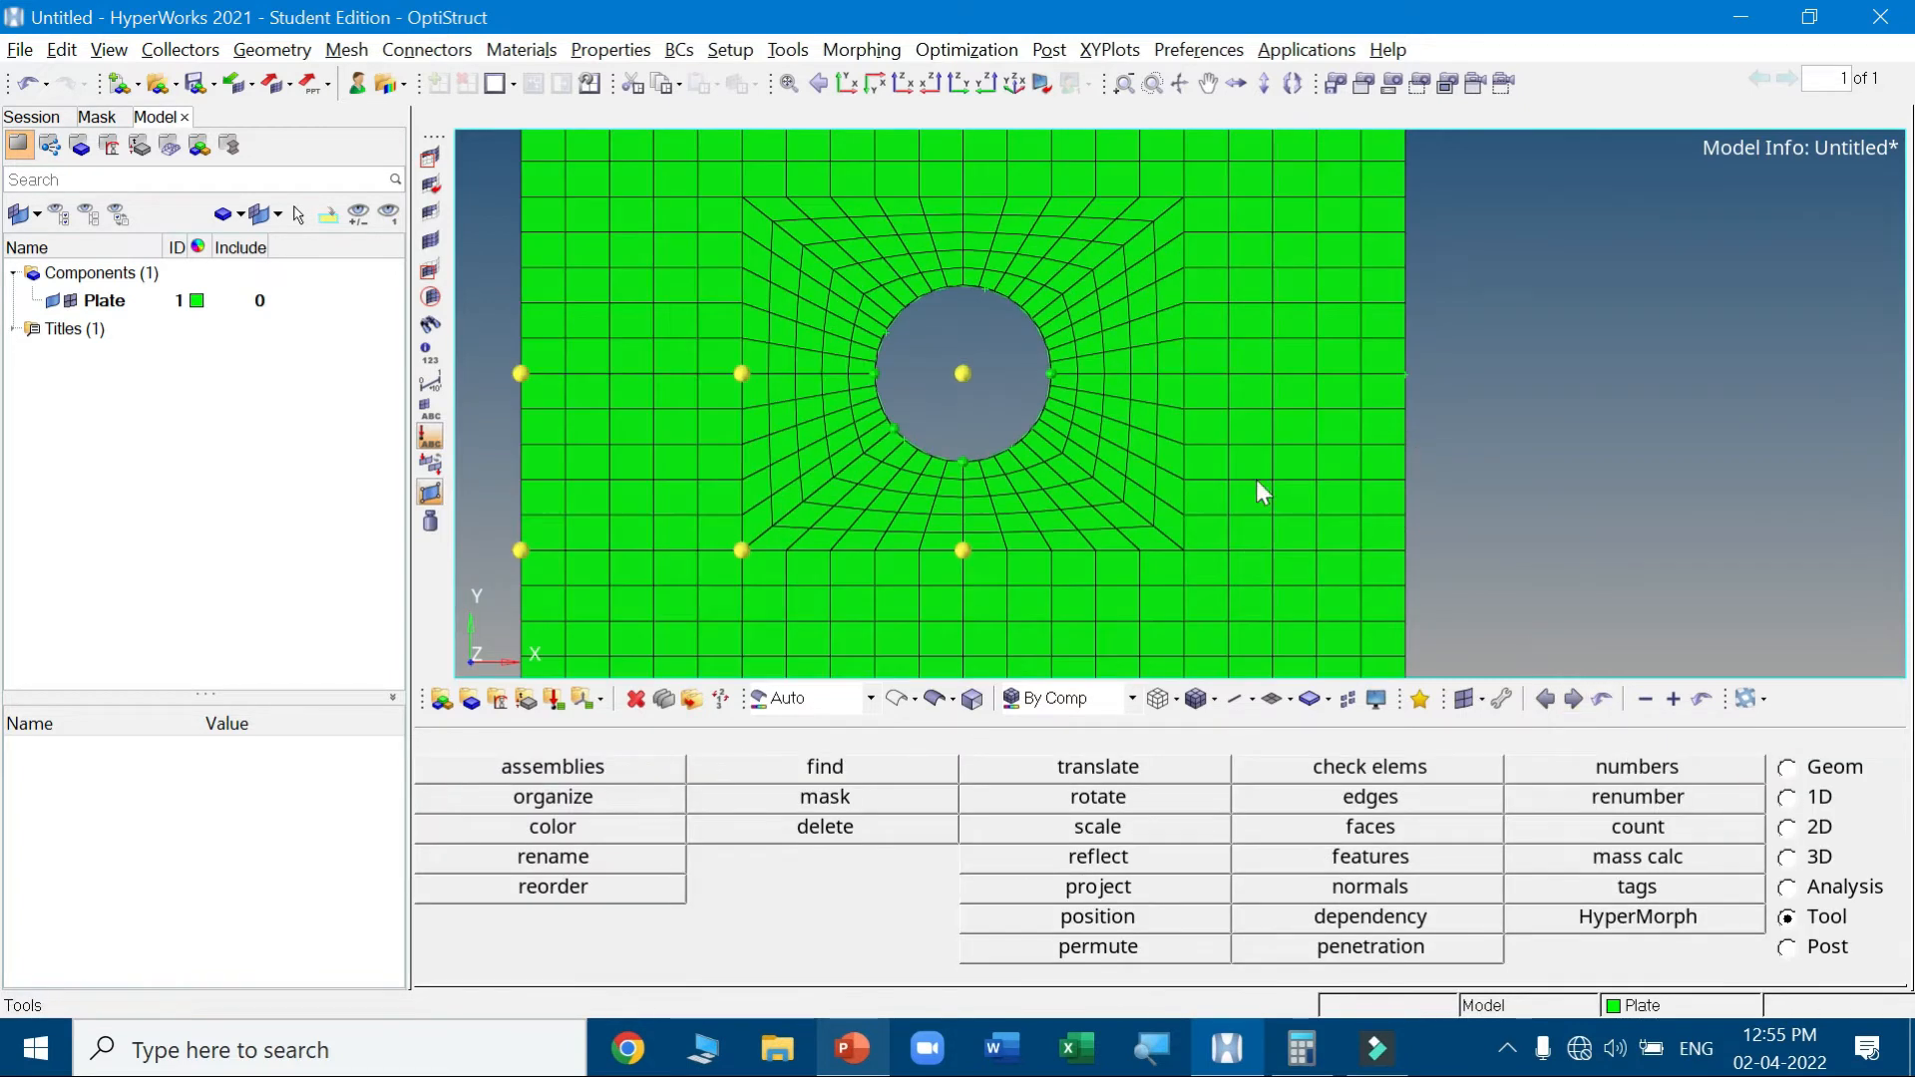
scroll(1255, 479, "down", 2)
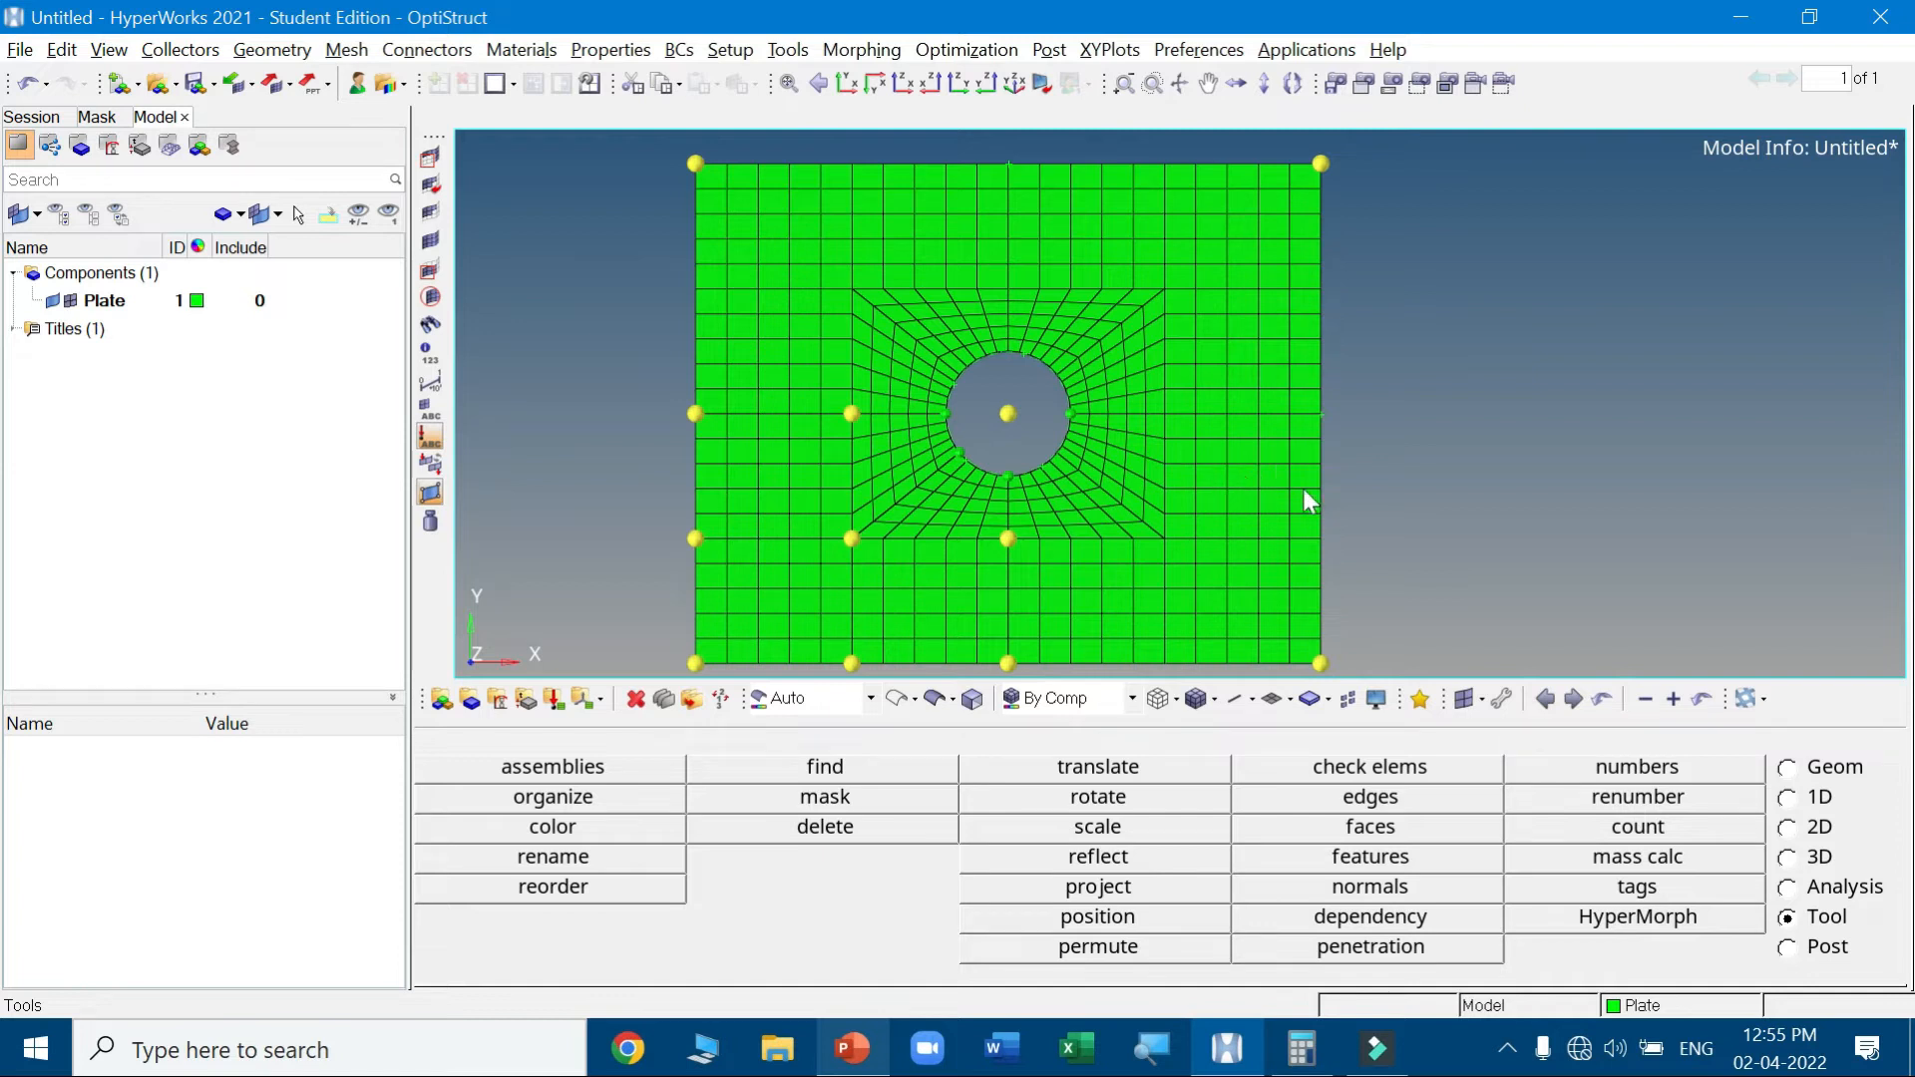
scroll(810, 505, "up", 8)
scroll(856, 465, "up", 4)
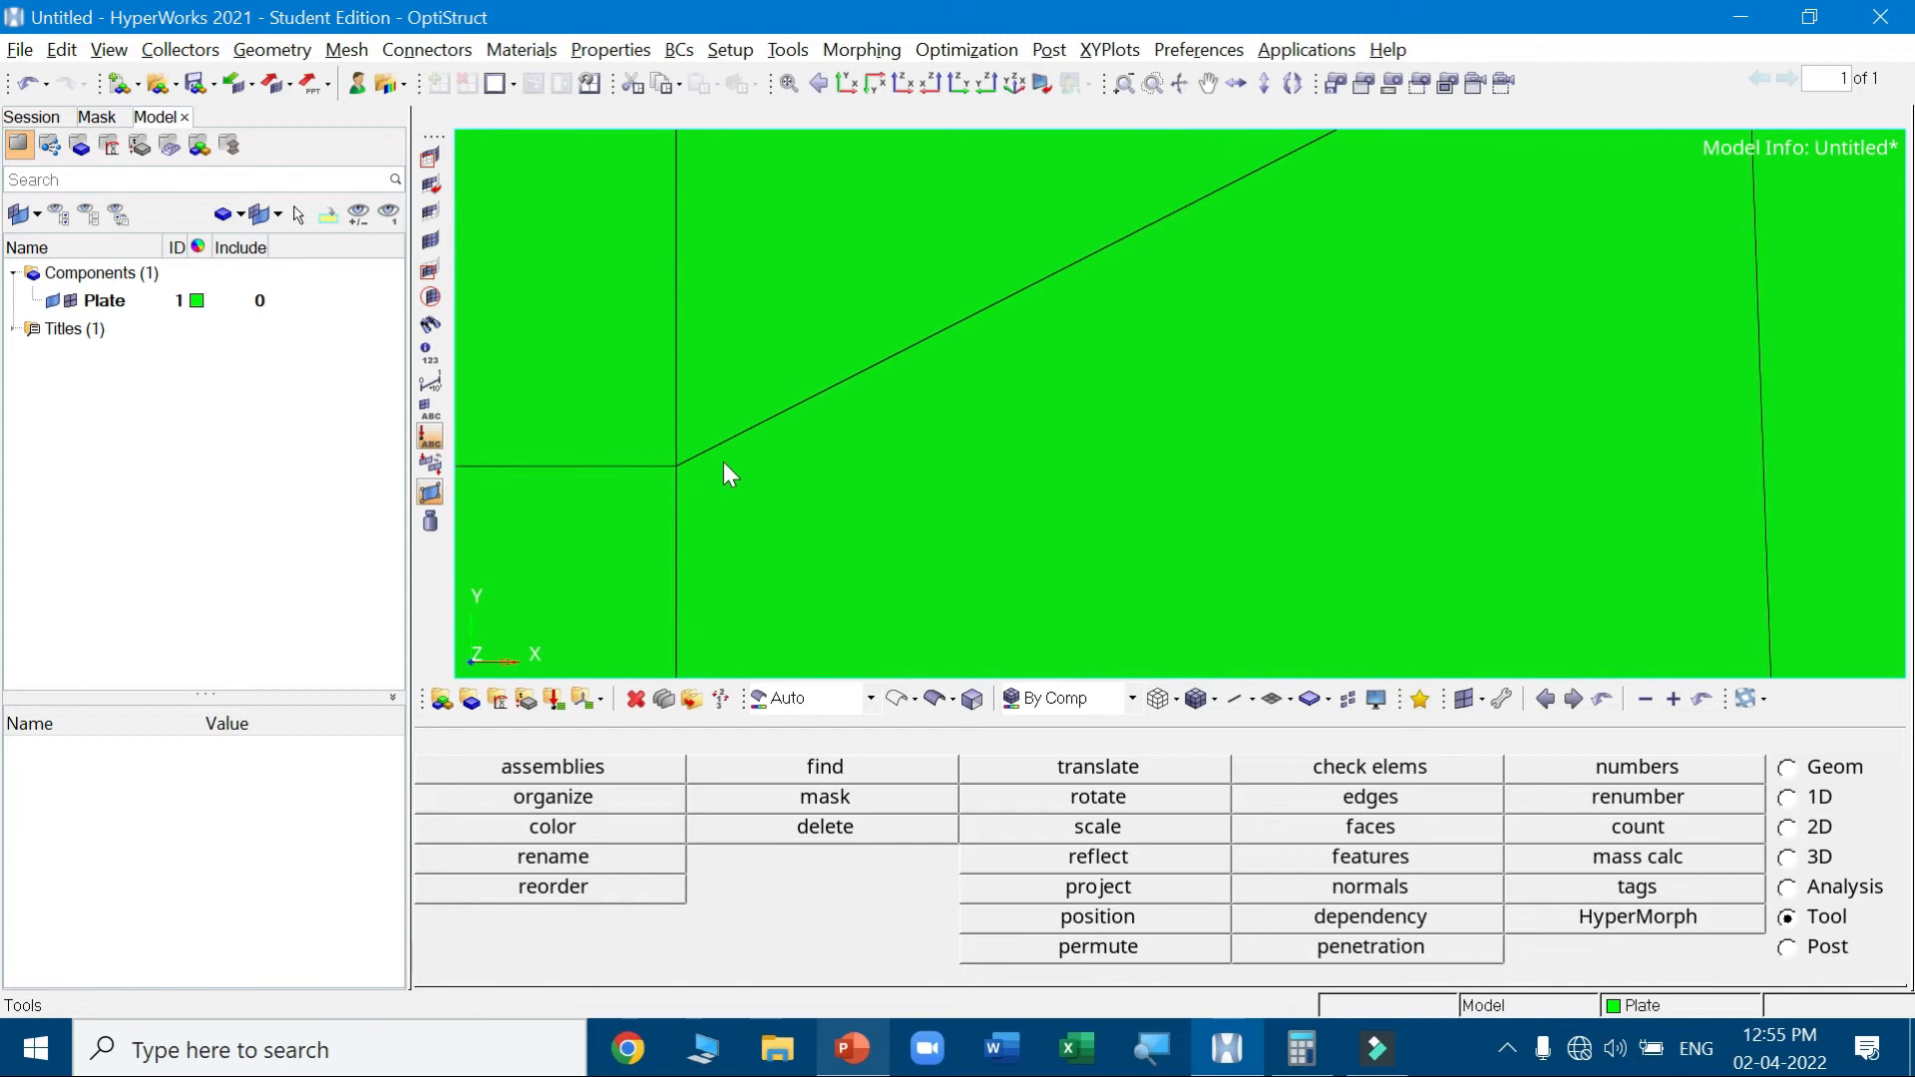
scroll(1155, 517, "down", 6)
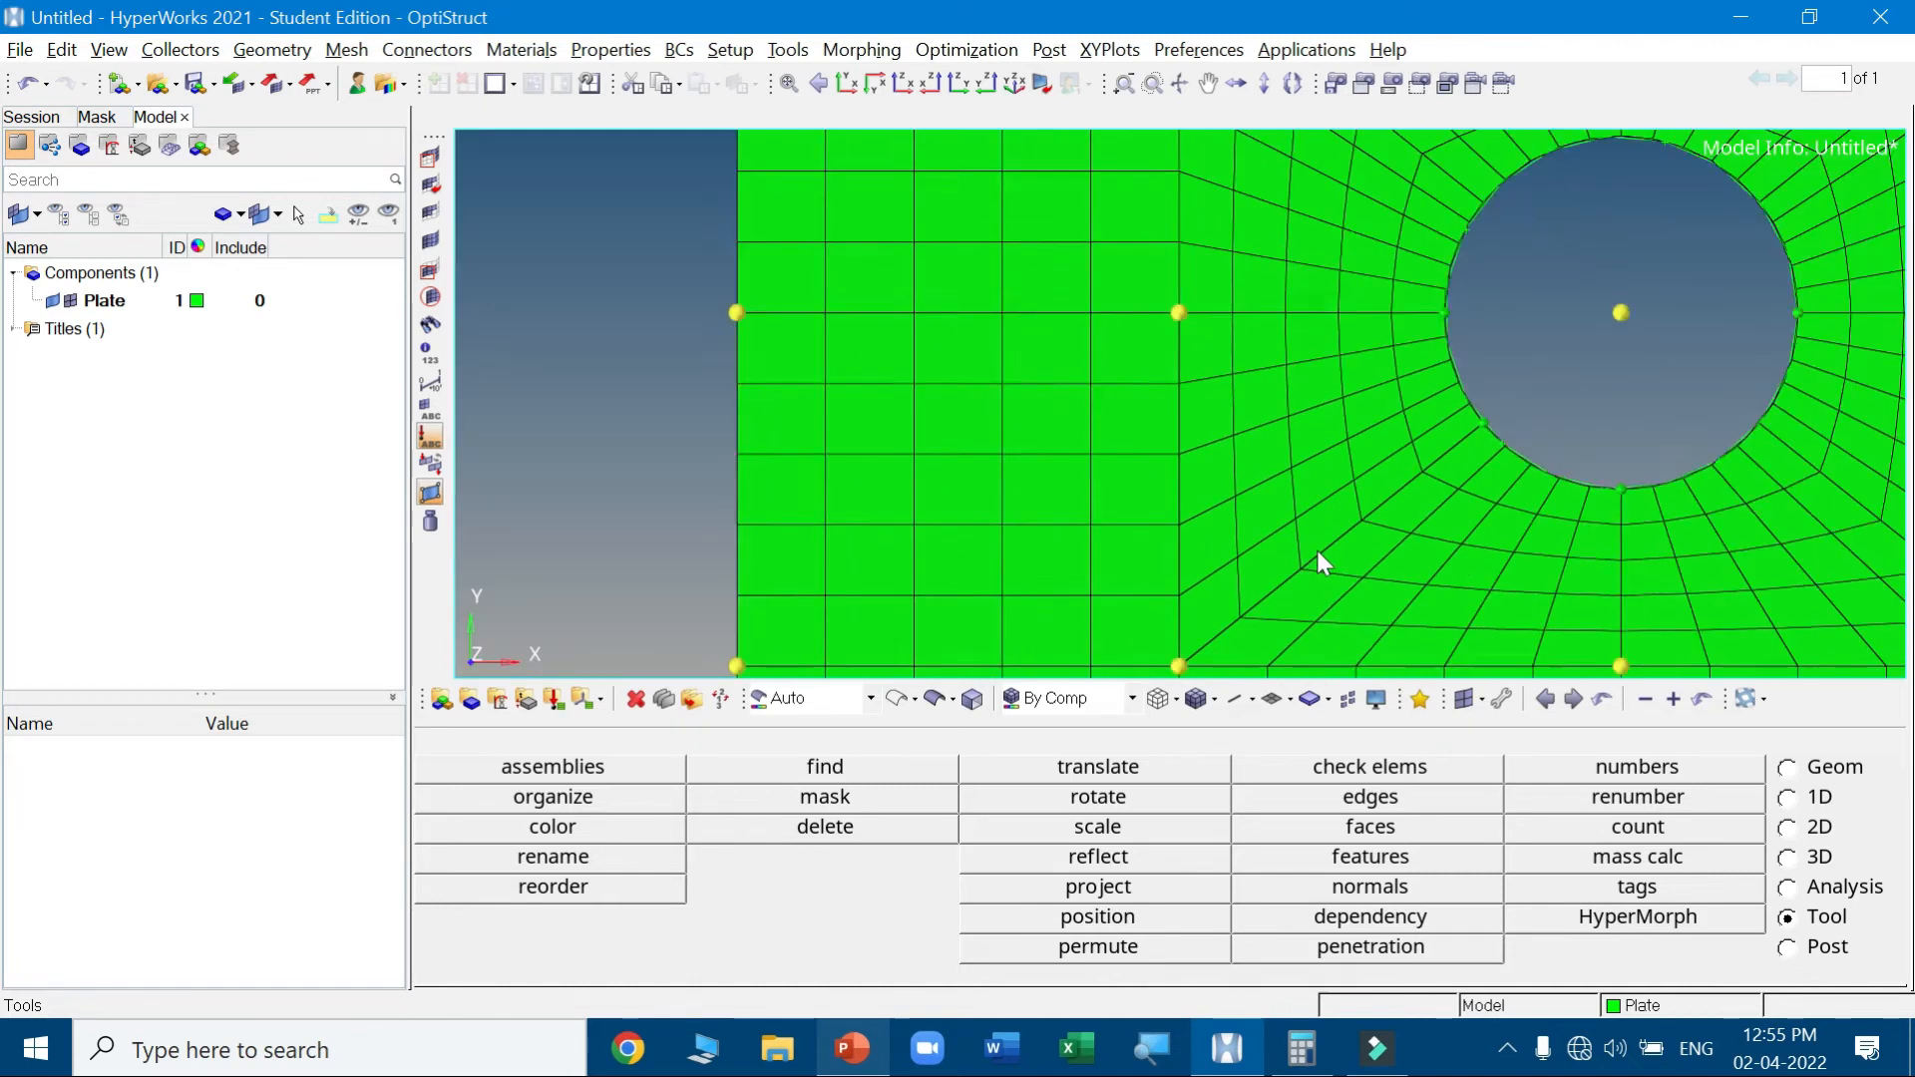
scroll(1145, 619, "up", 5)
scroll(1145, 619, "up", 4)
scroll(1184, 560, "down", 6)
scroll(1282, 551, "down", 6)
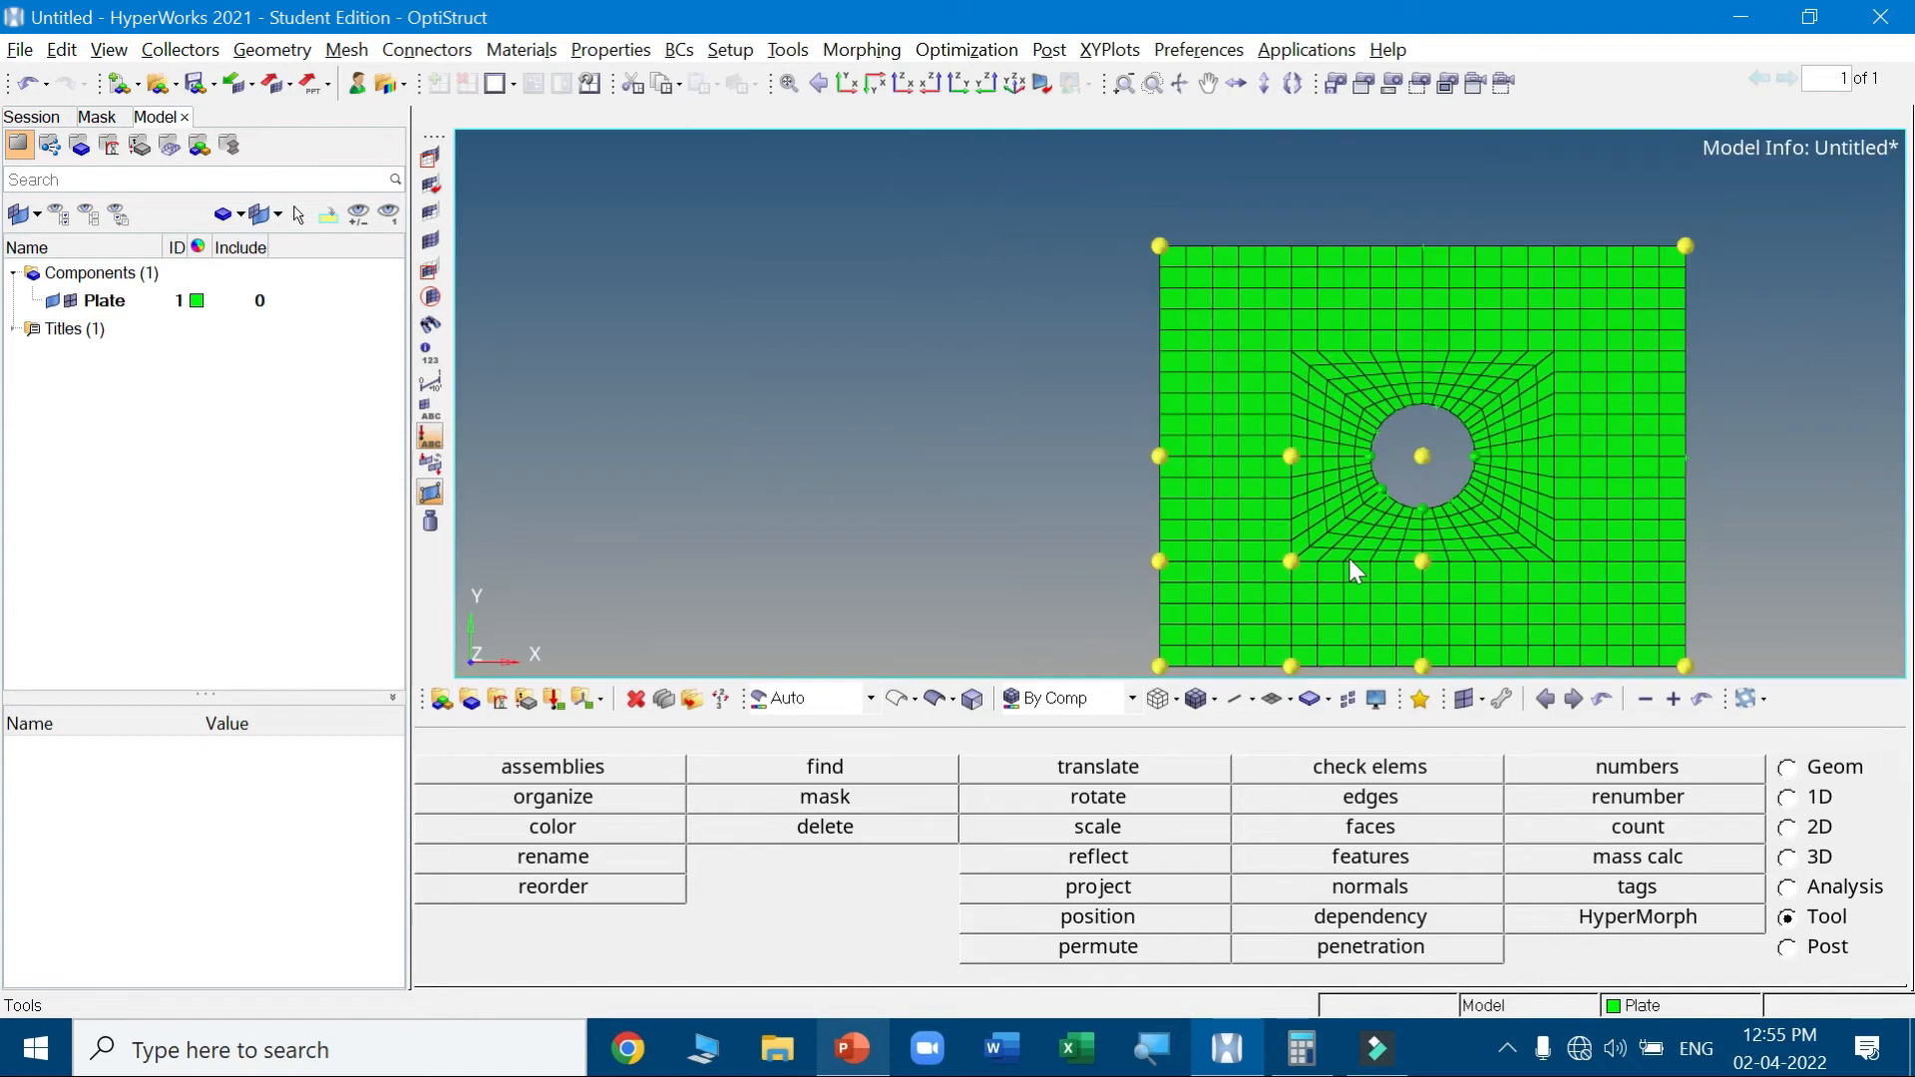
left_click(788, 84)
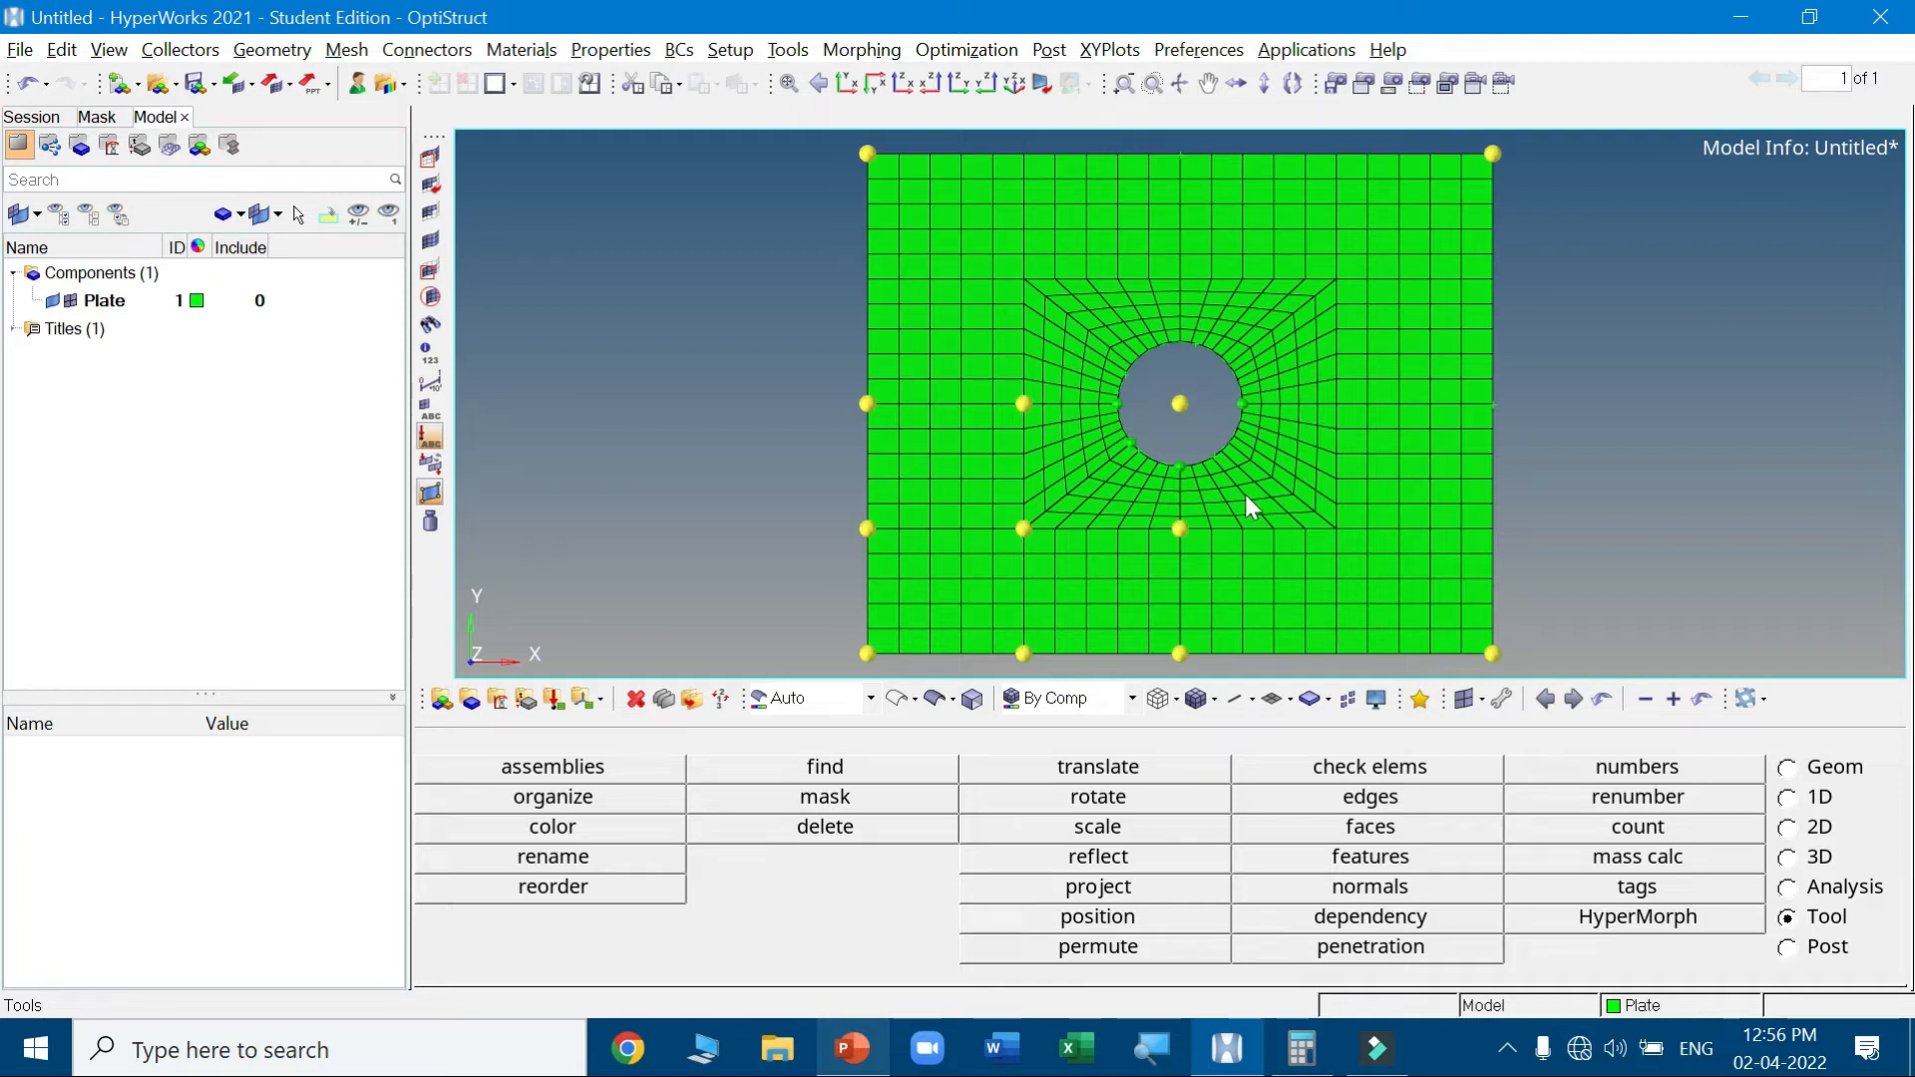
Preview the coincident nodes of all displayed elements at the 0.010 tolerance, equivalence them, and leave Edges
key("shift+F3")
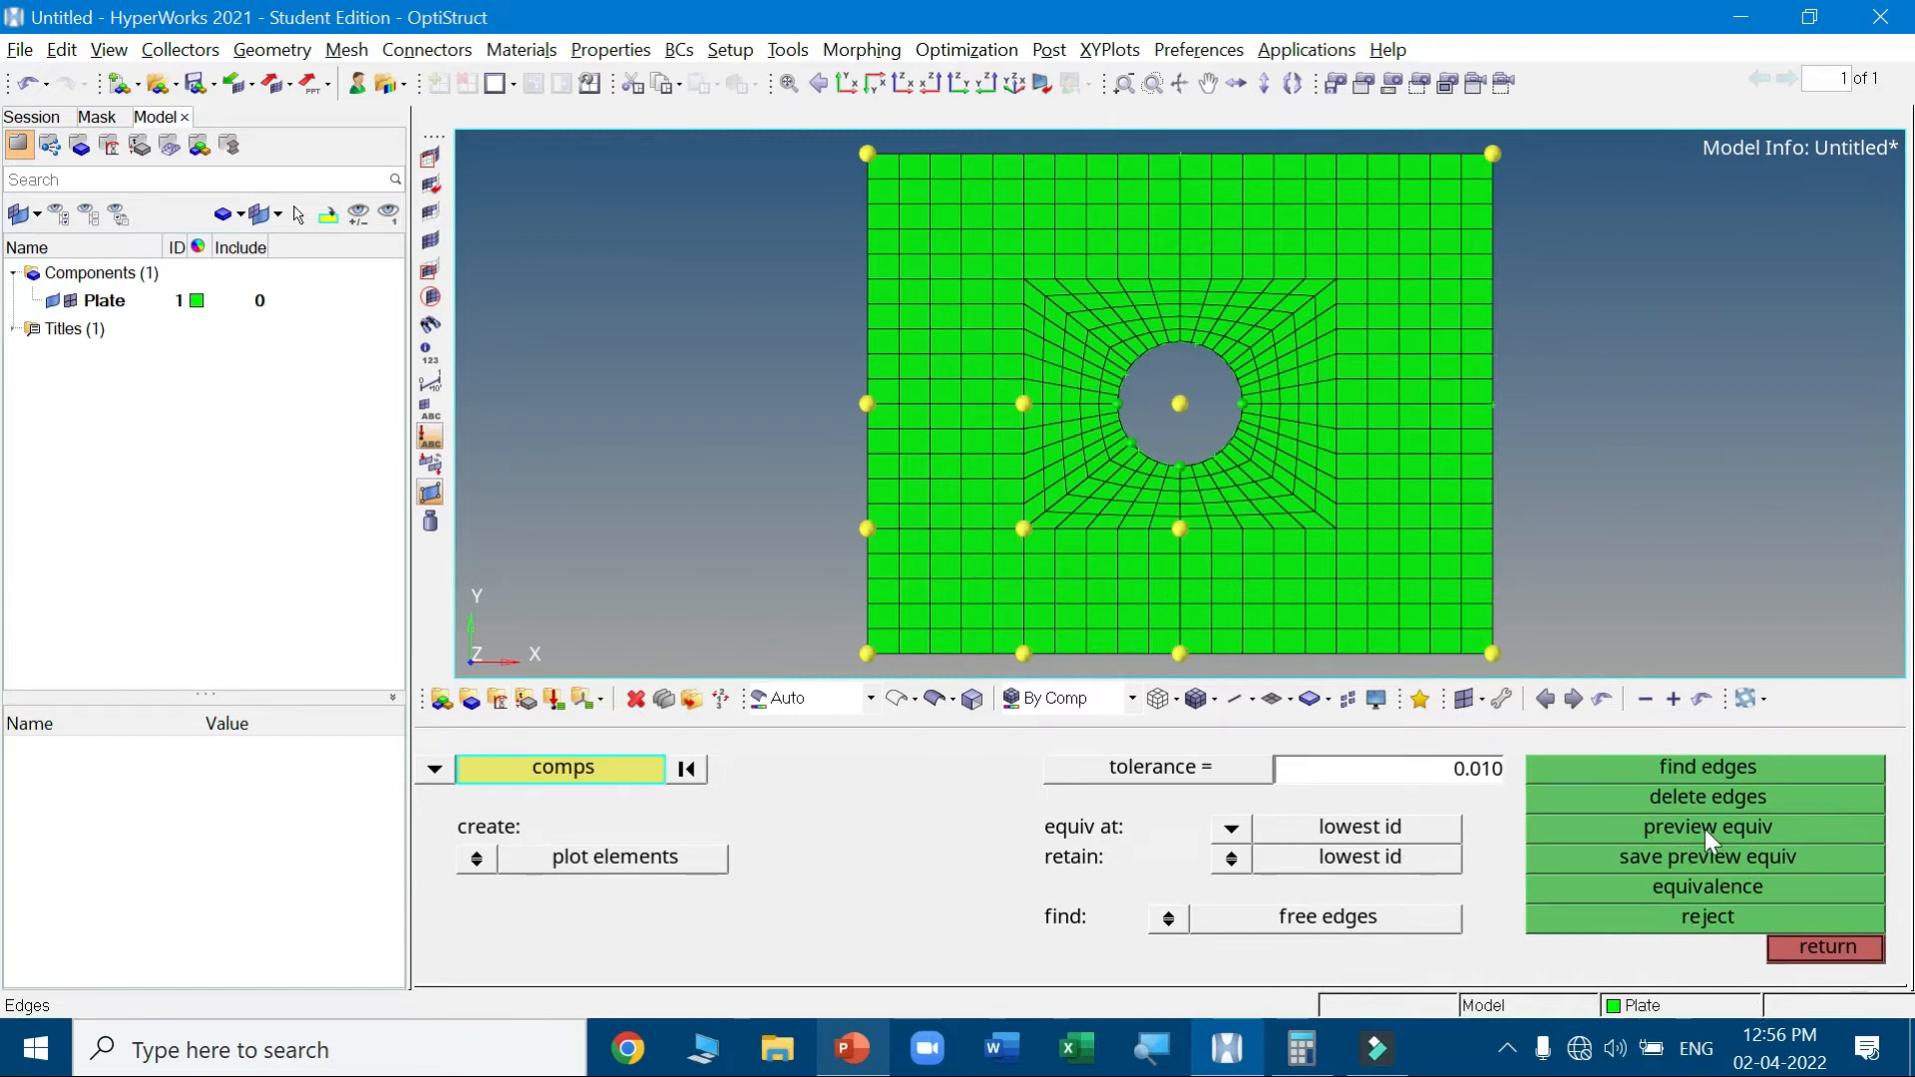
left_click(434, 768)
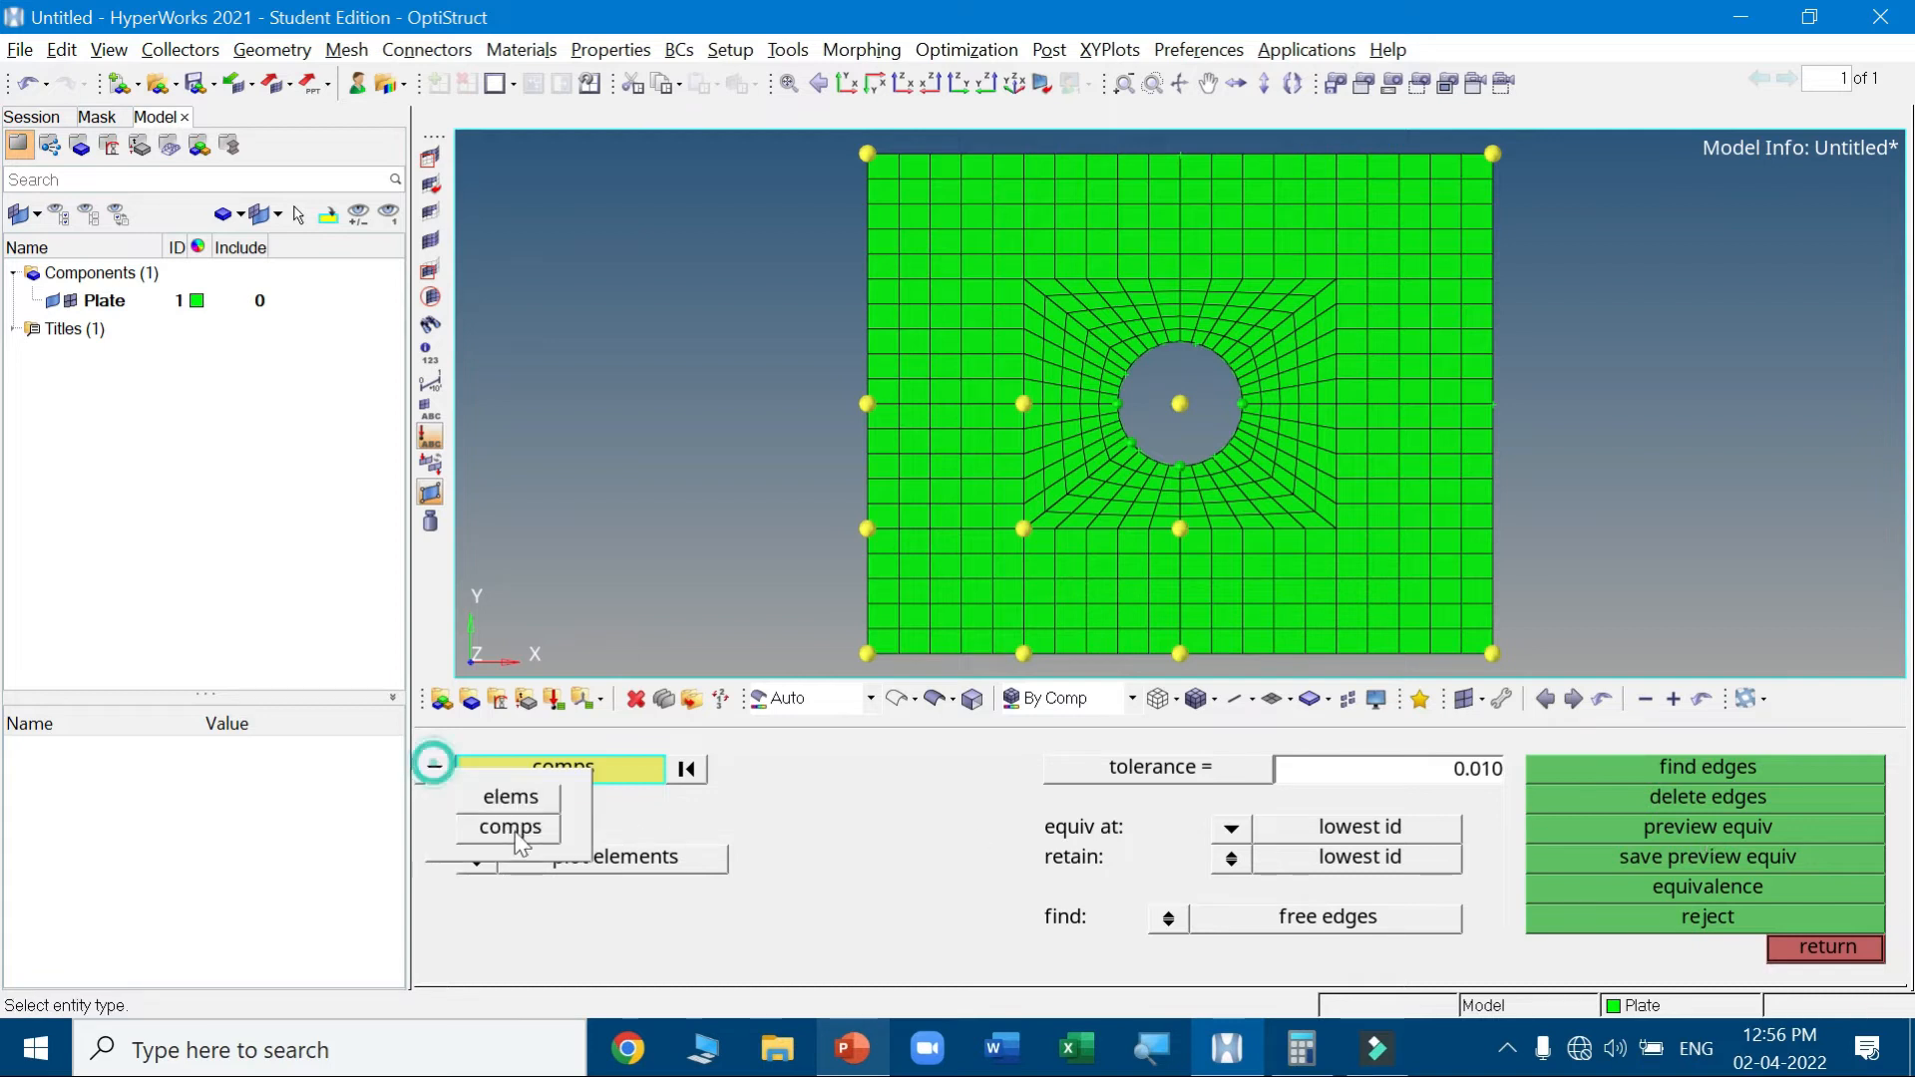
left_click(511, 796)
left_click(561, 774)
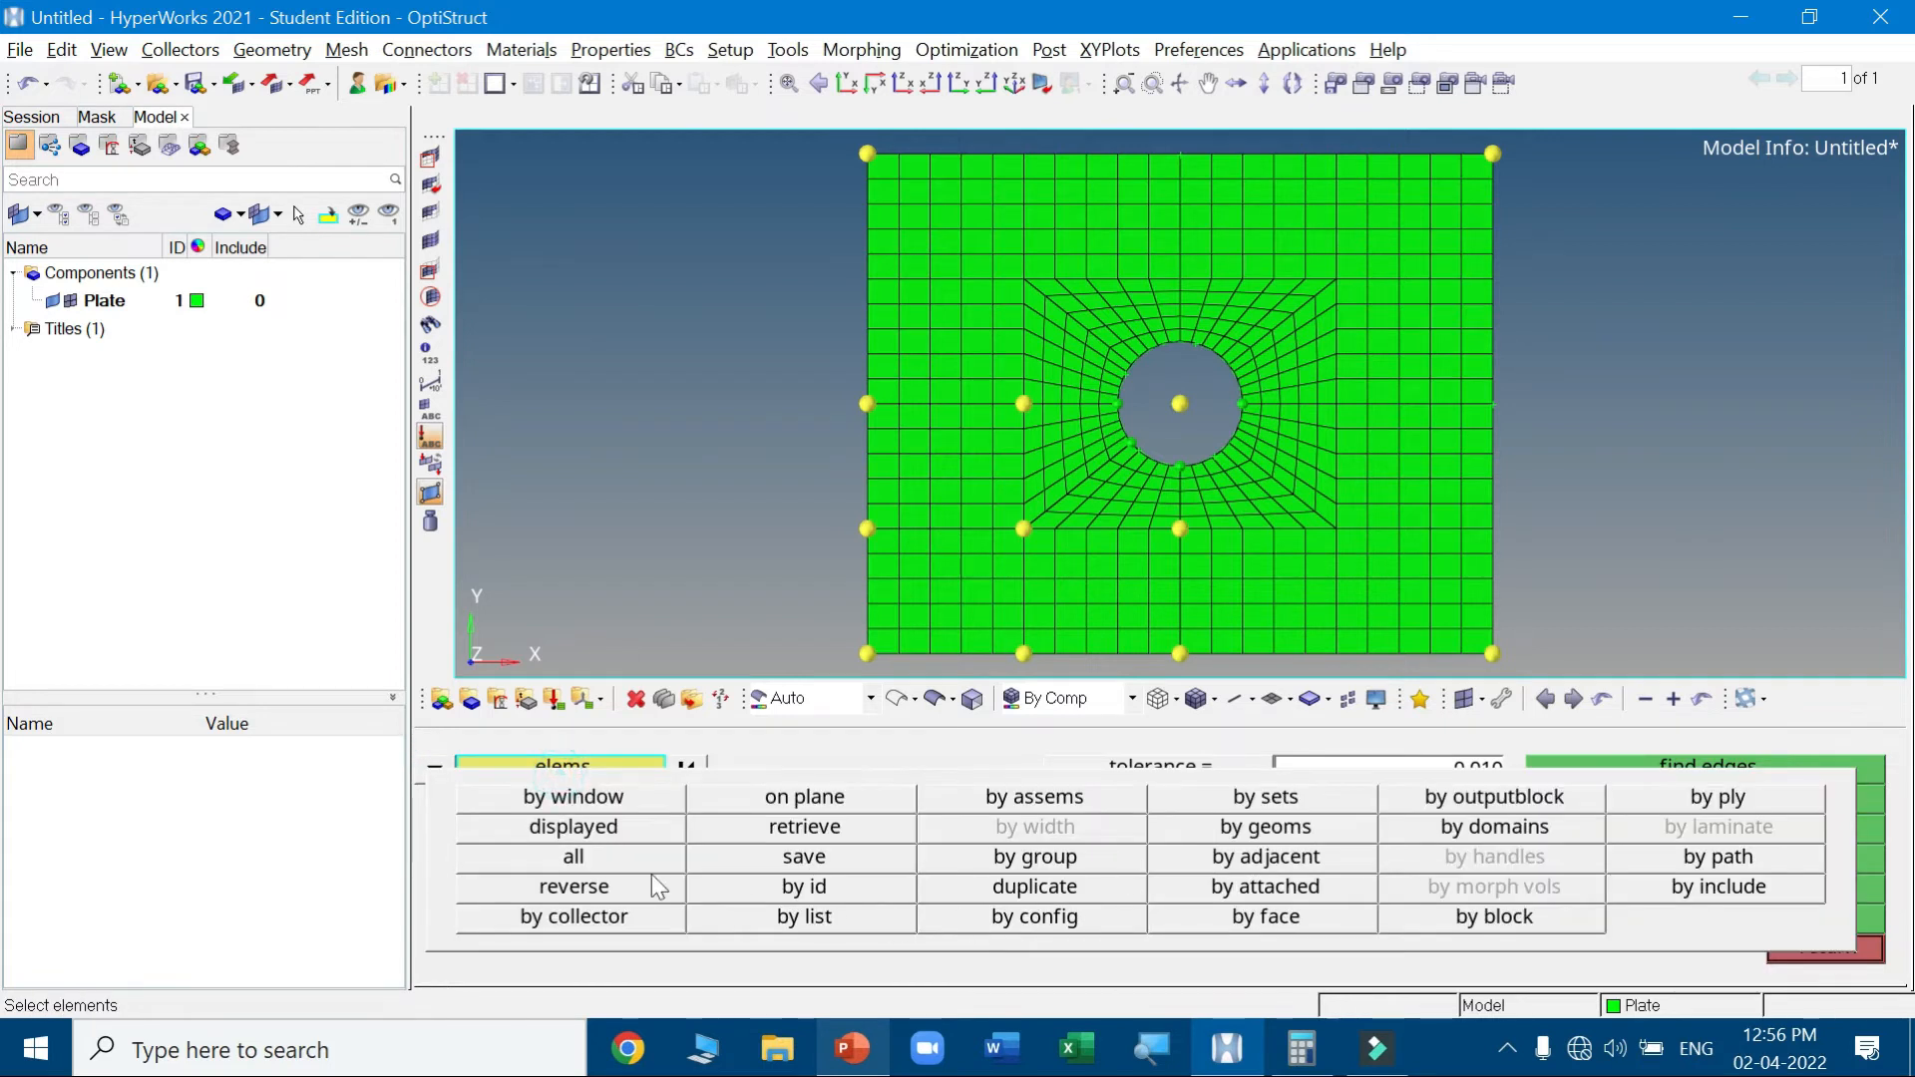
left_click(606, 833)
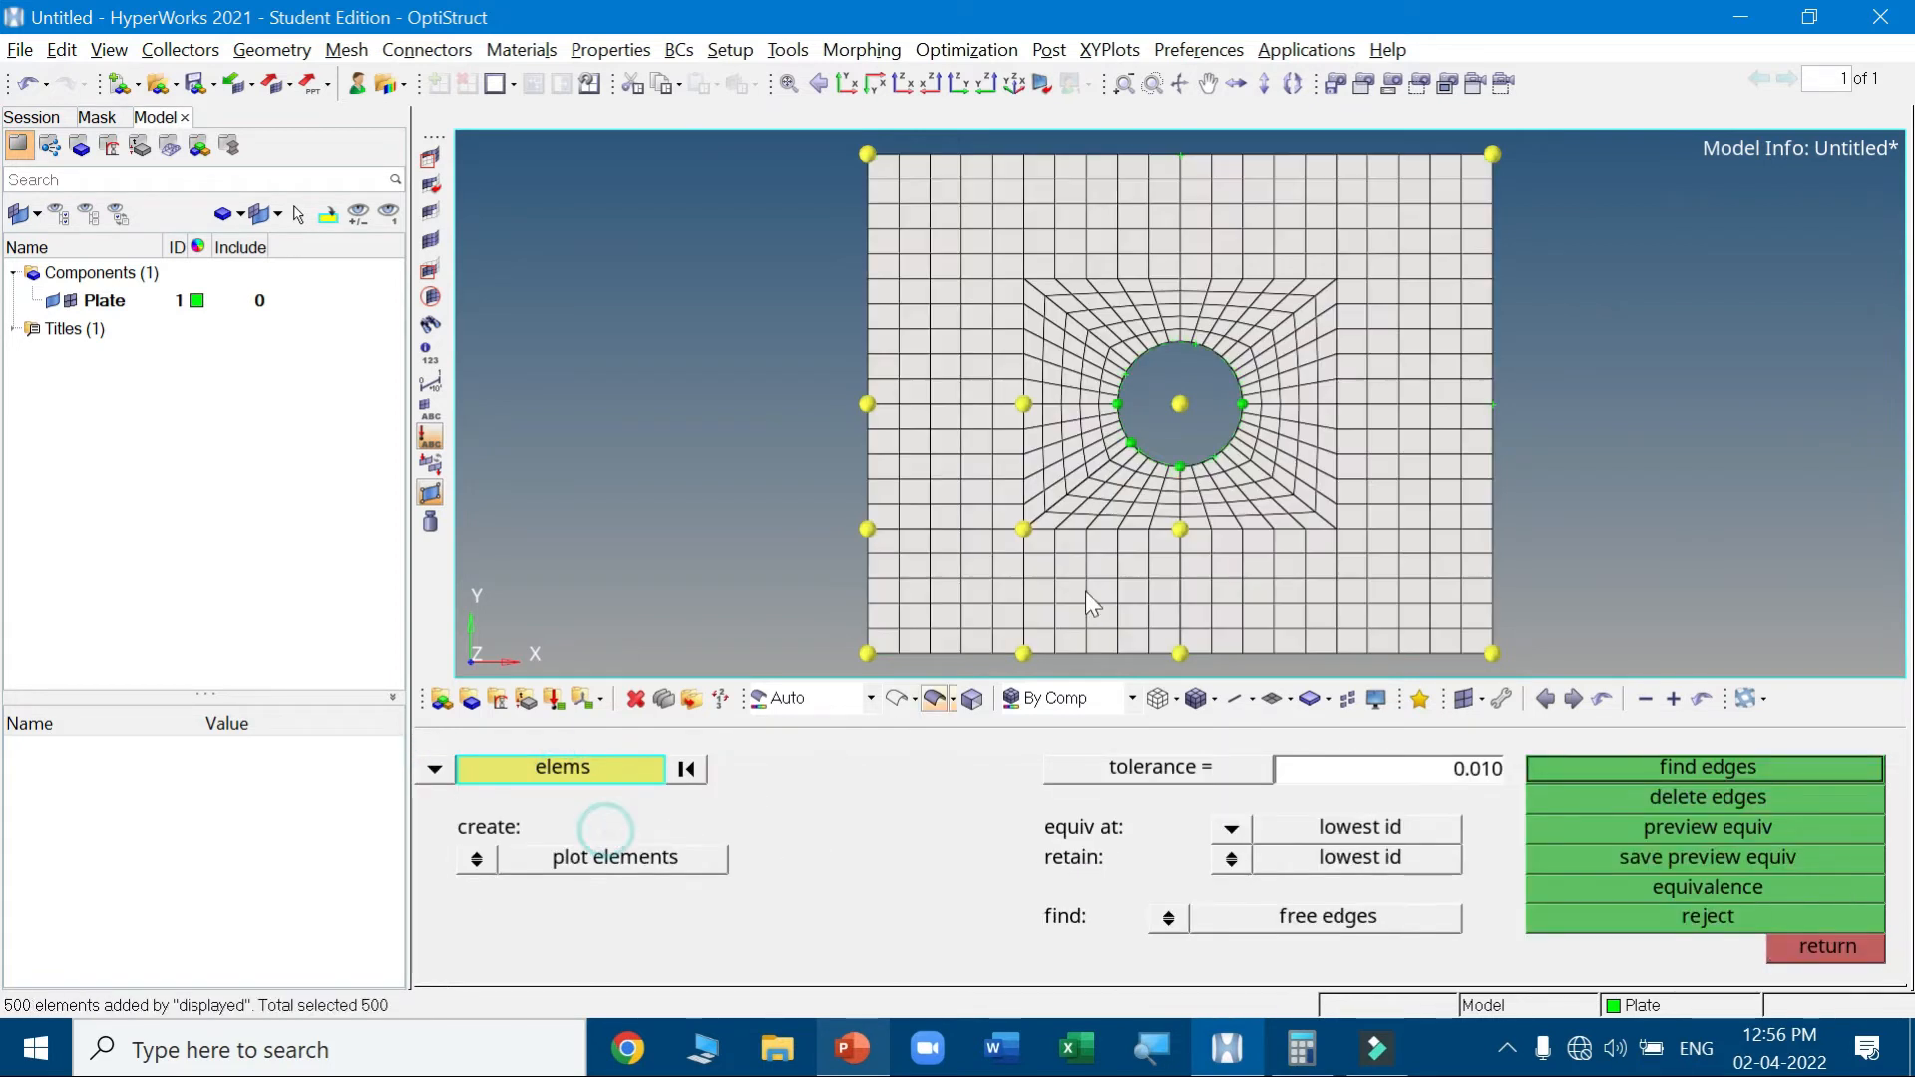
left_click(1678, 826)
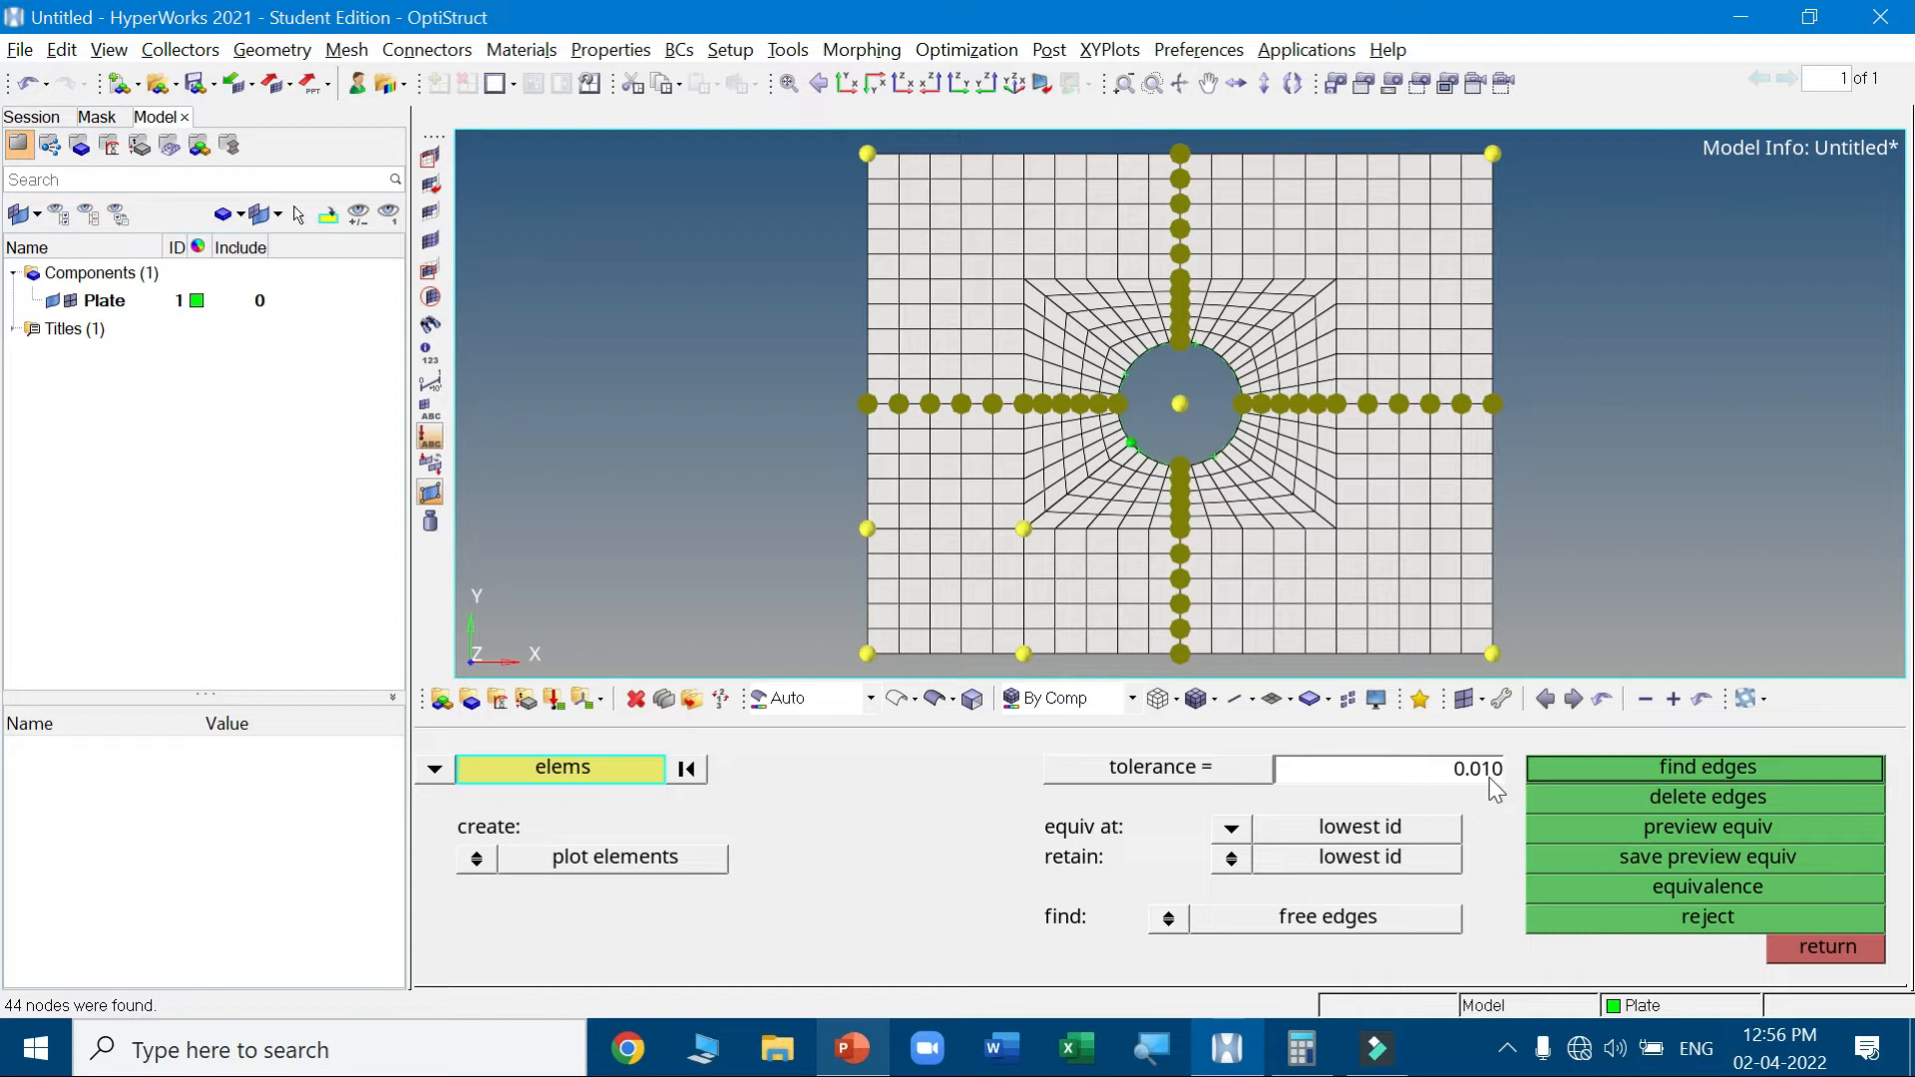
left_click(1653, 884)
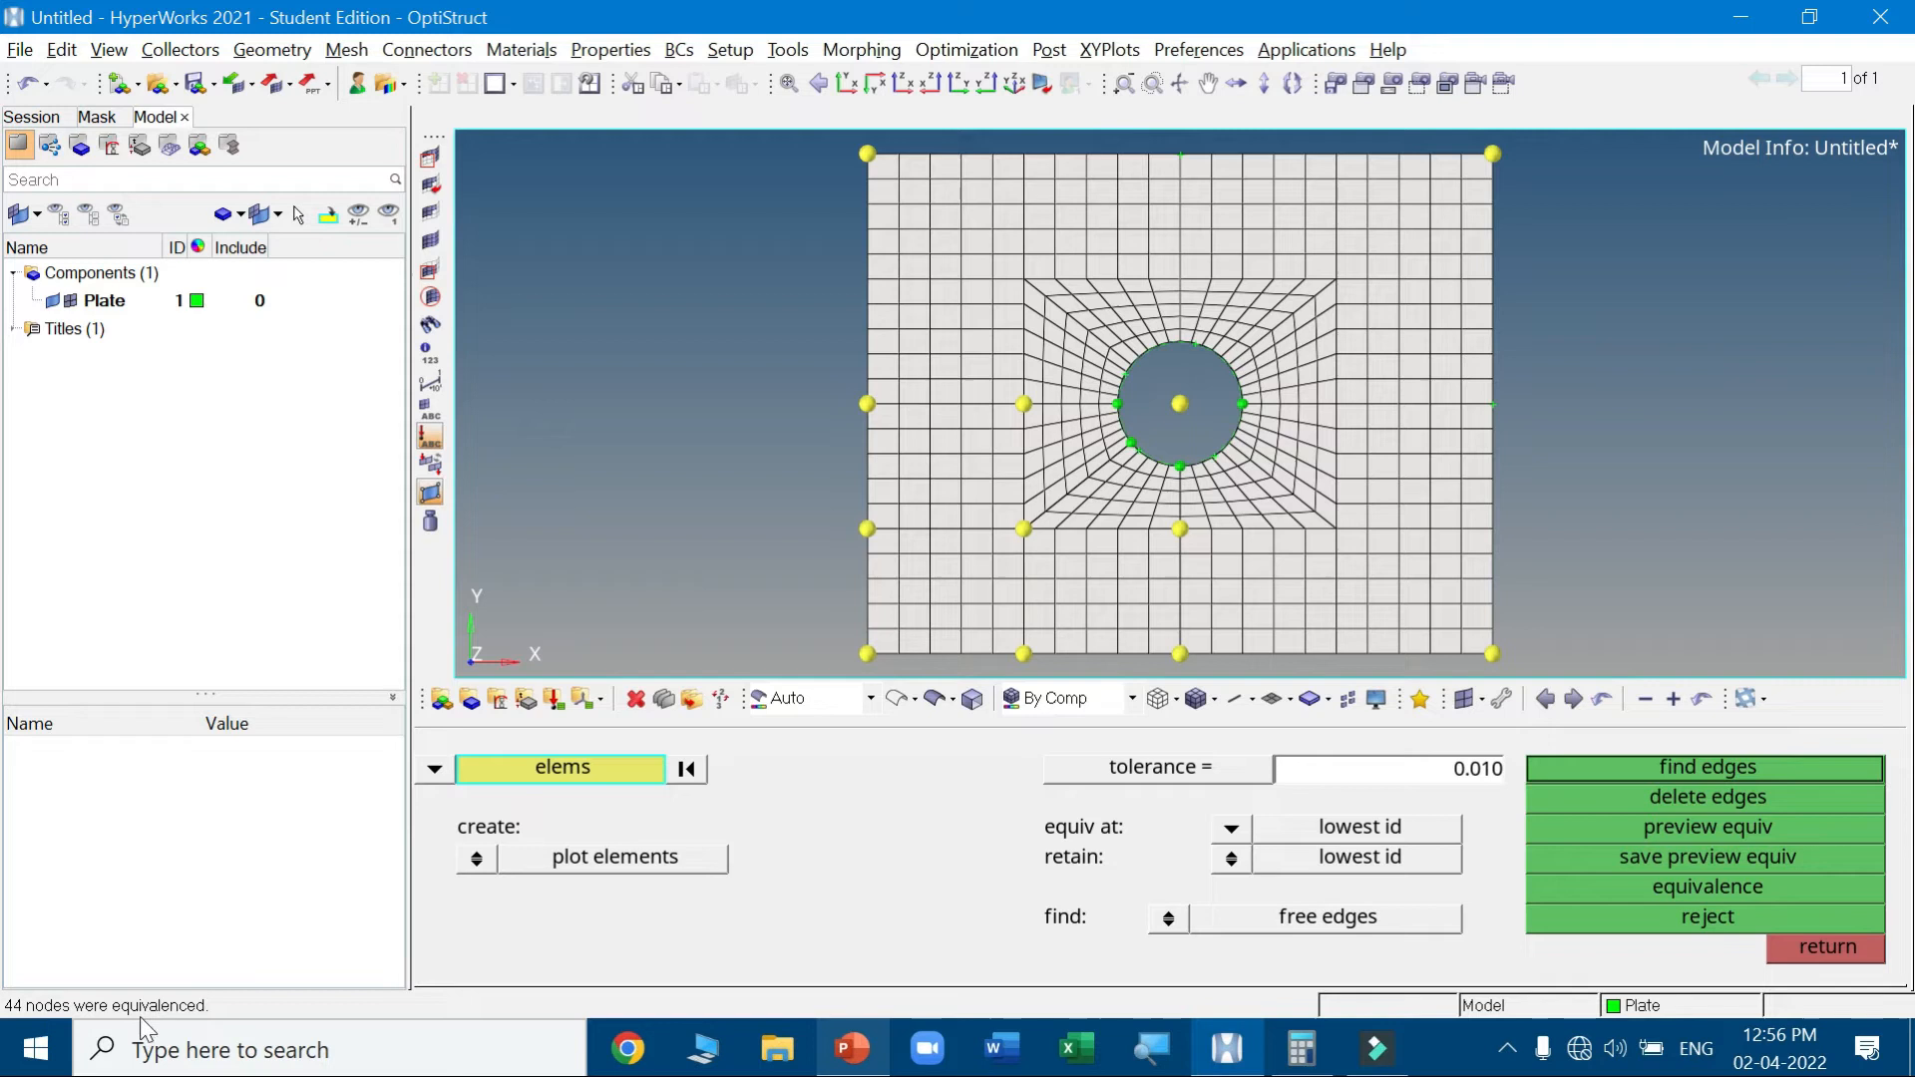
left_click(1798, 953)
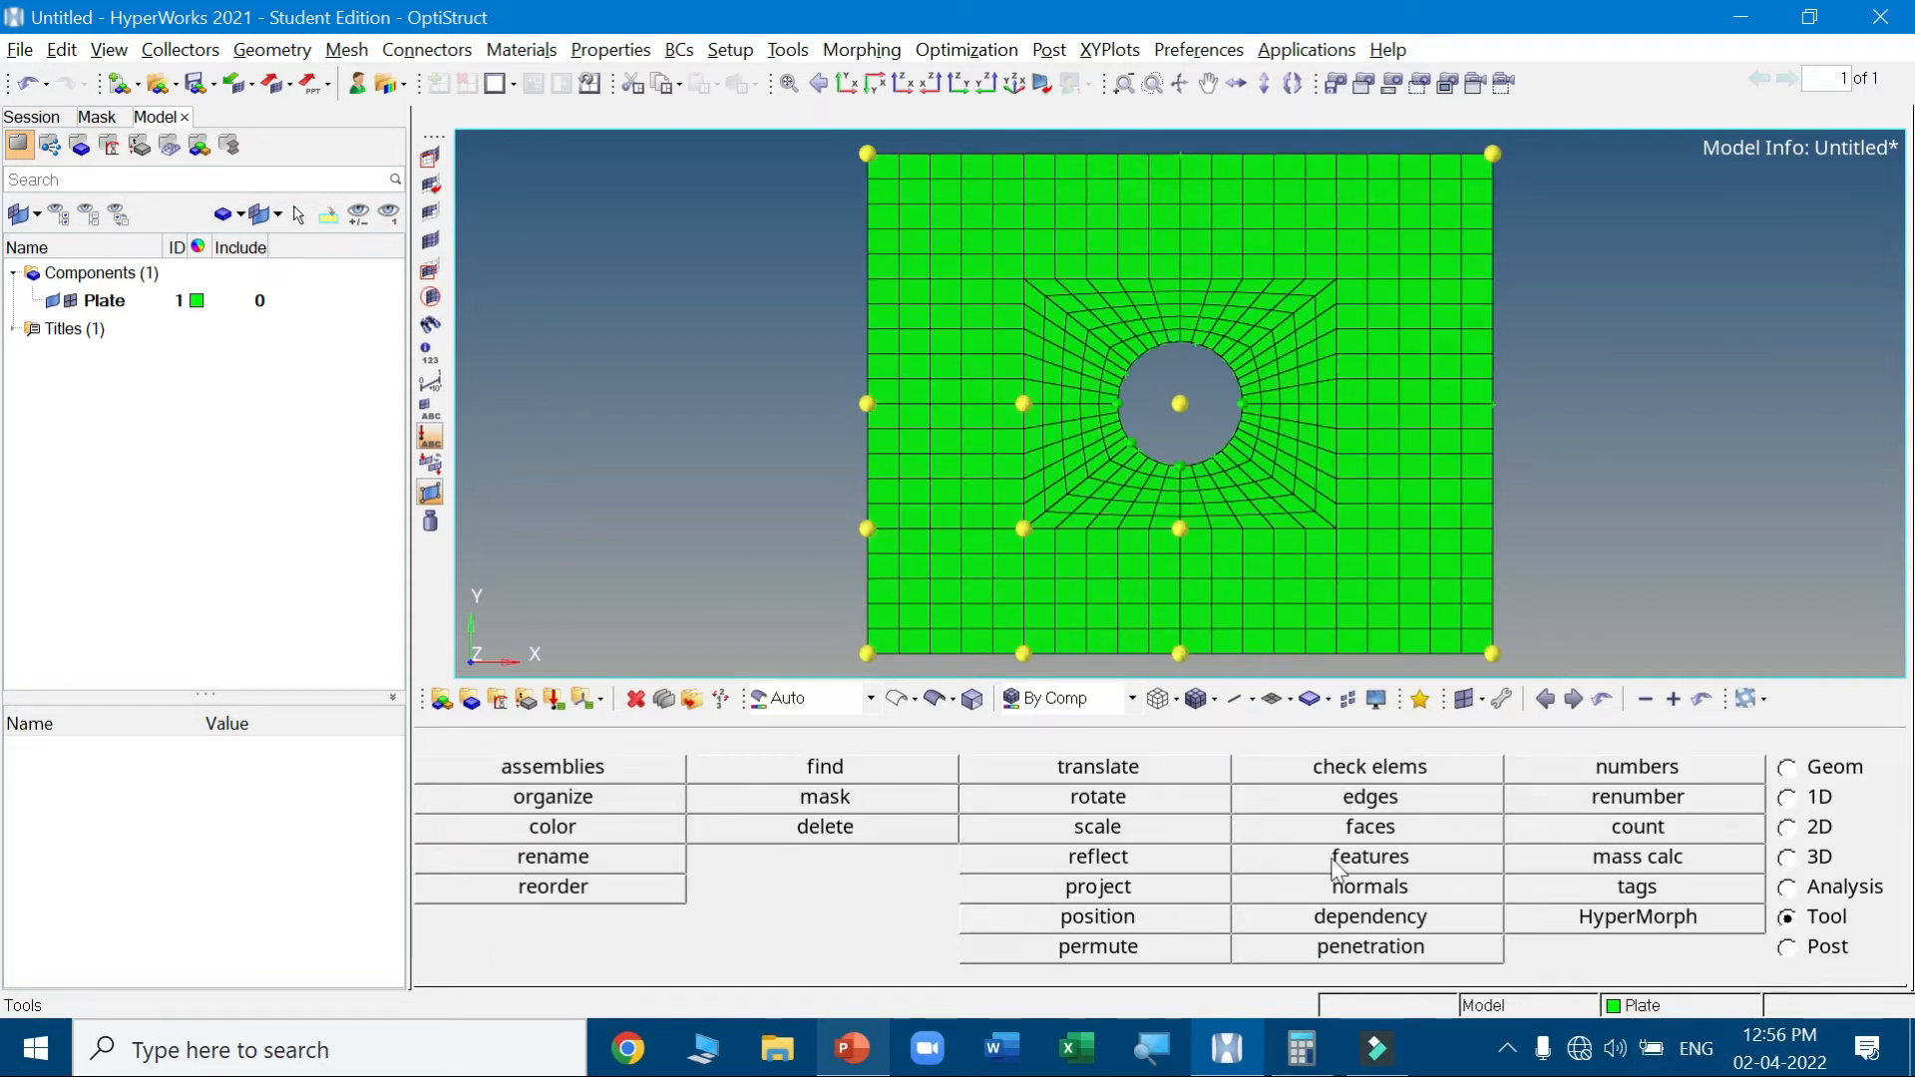
Check the displayed elements again for remaining duplicate nodes with an equivalence preview, and leave Edges
key("XF86MonBrightnessUp")
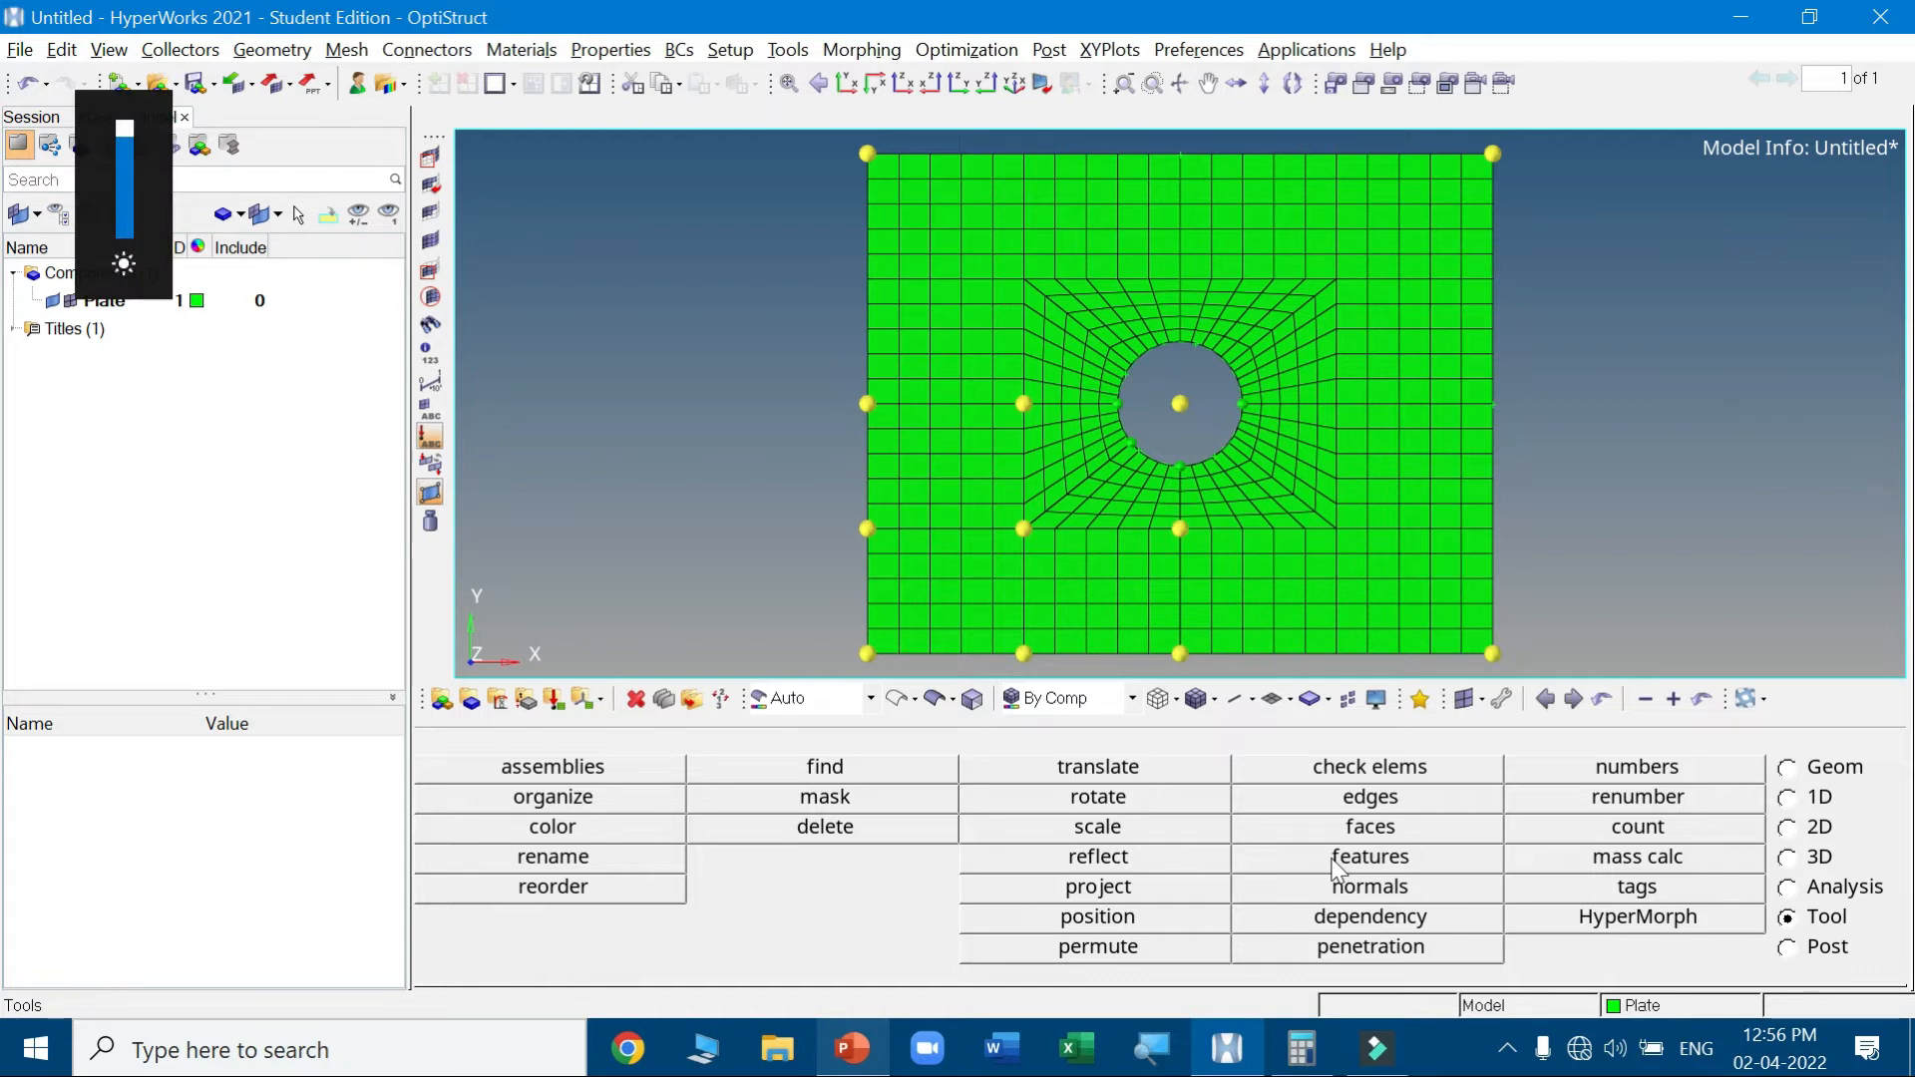
key("shift+F3")
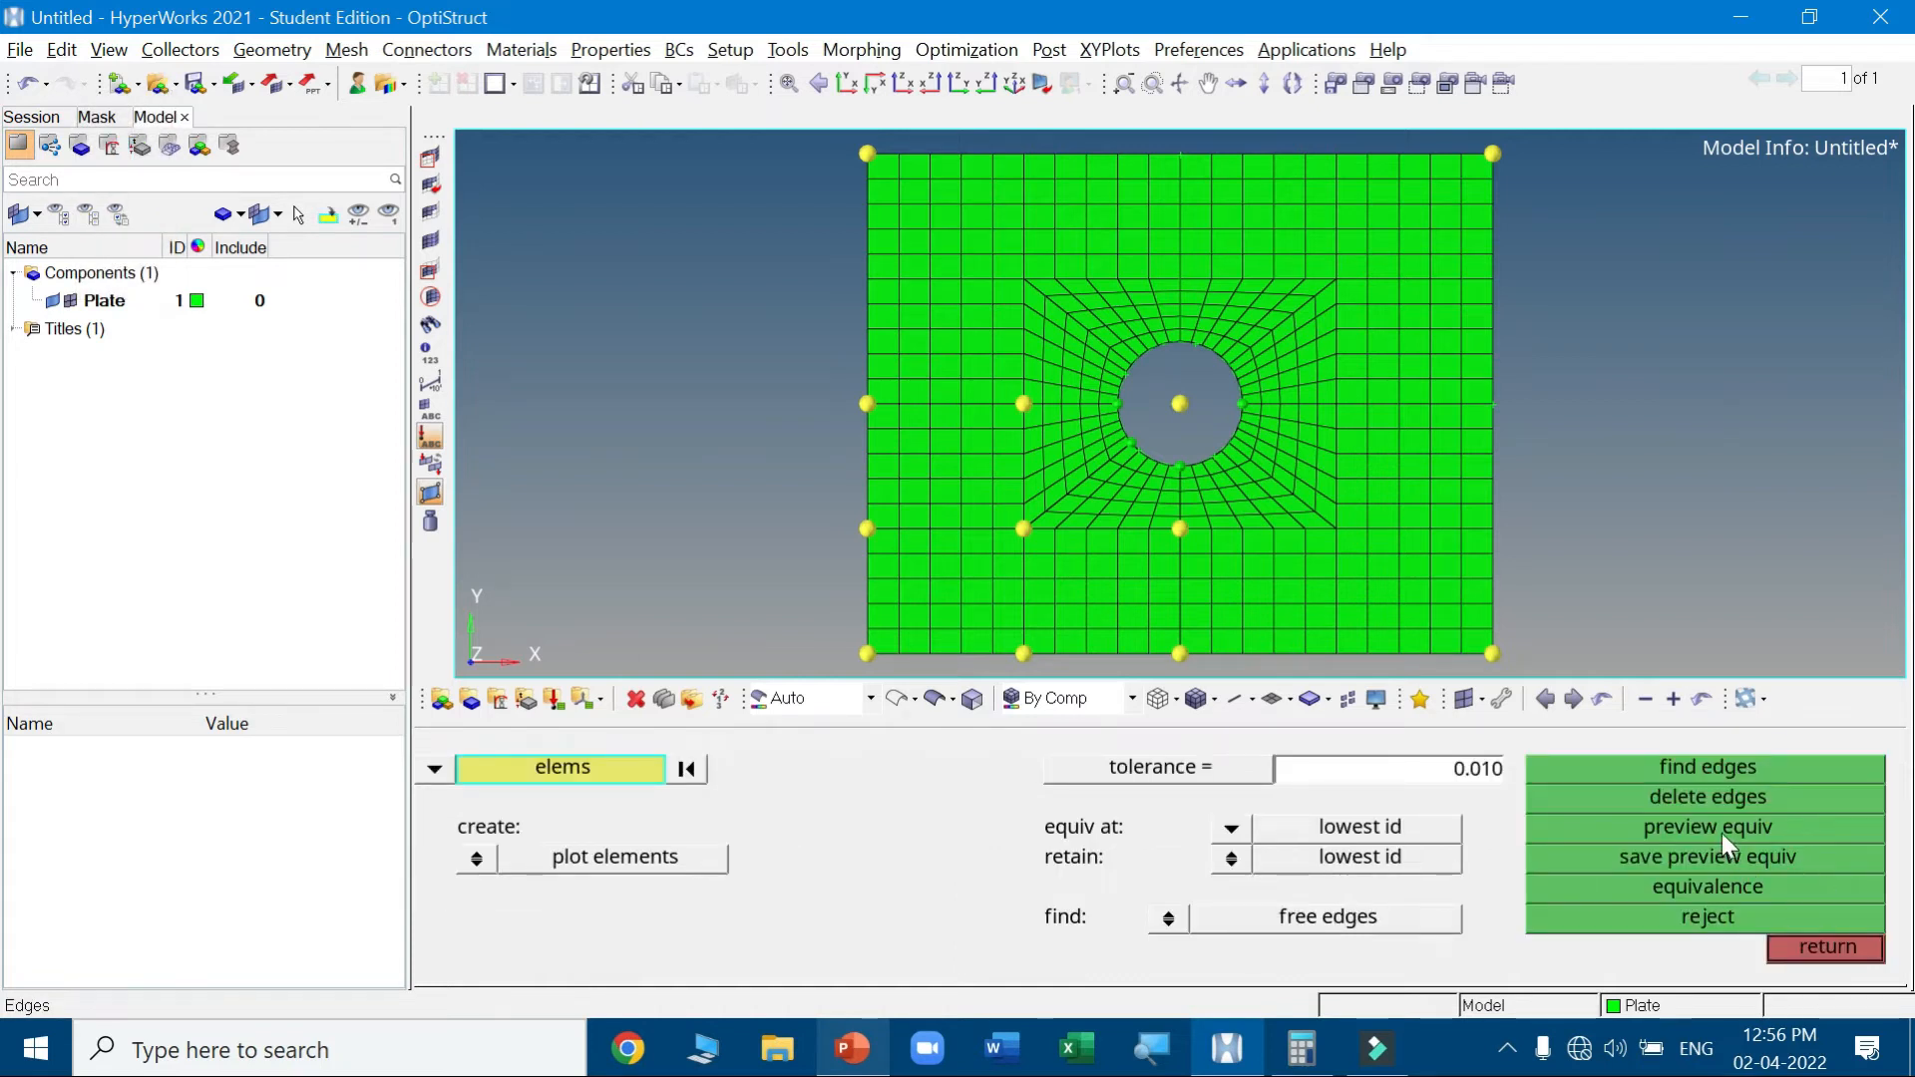
left_click(576, 768)
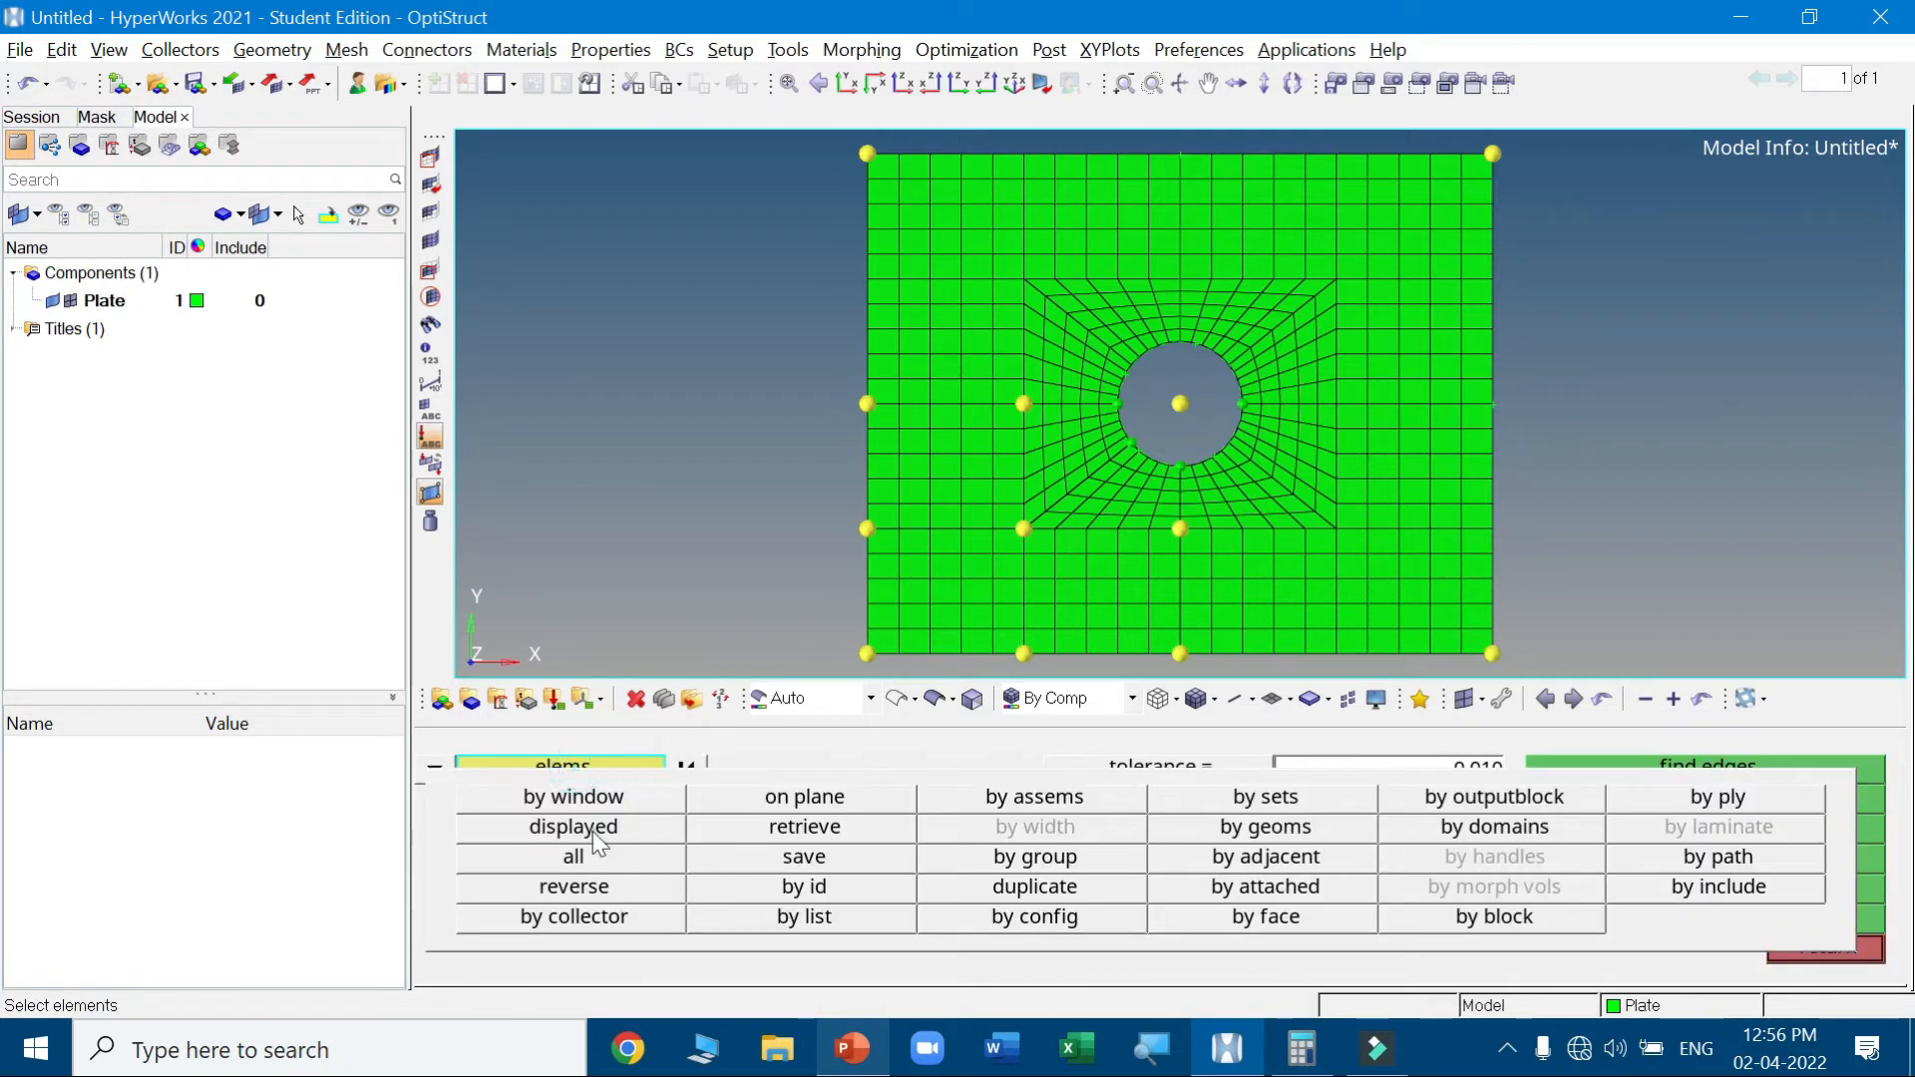
left_click(595, 834)
left_click(1626, 824)
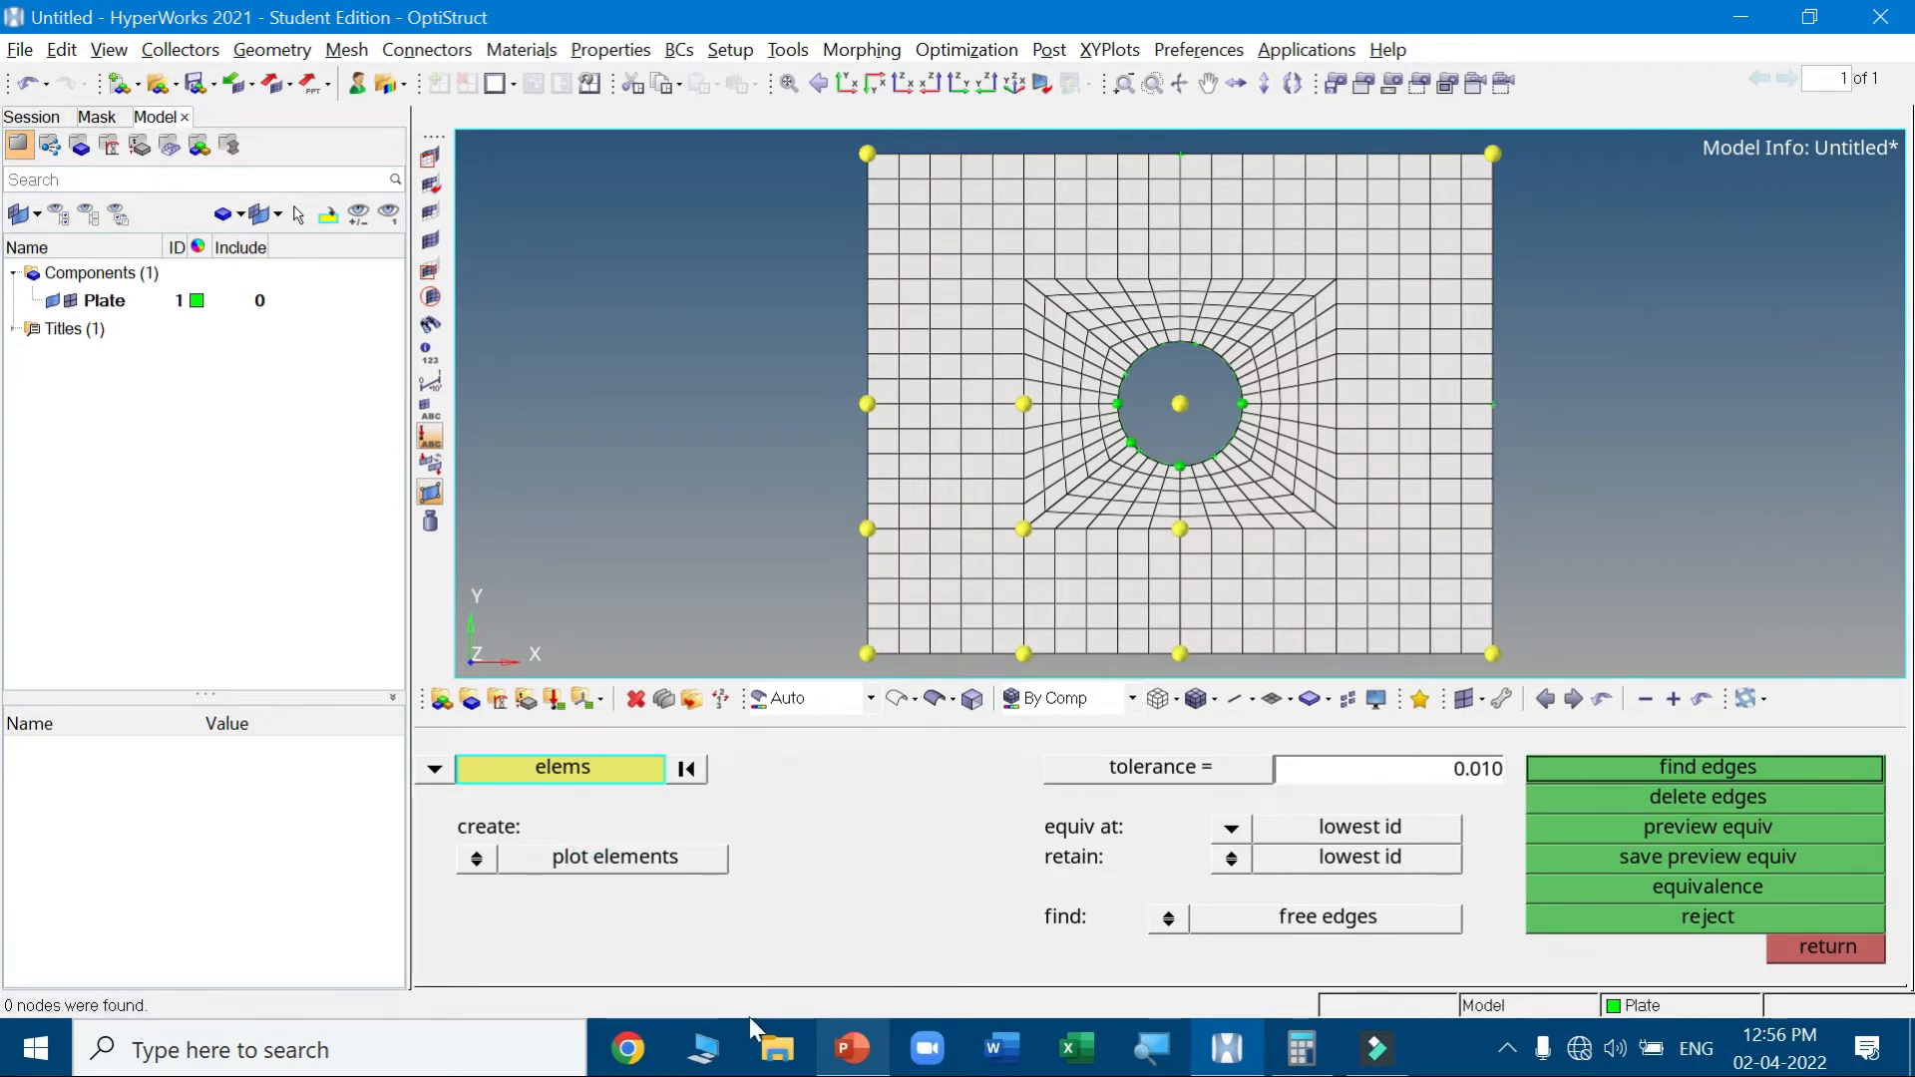
left_click(1847, 950)
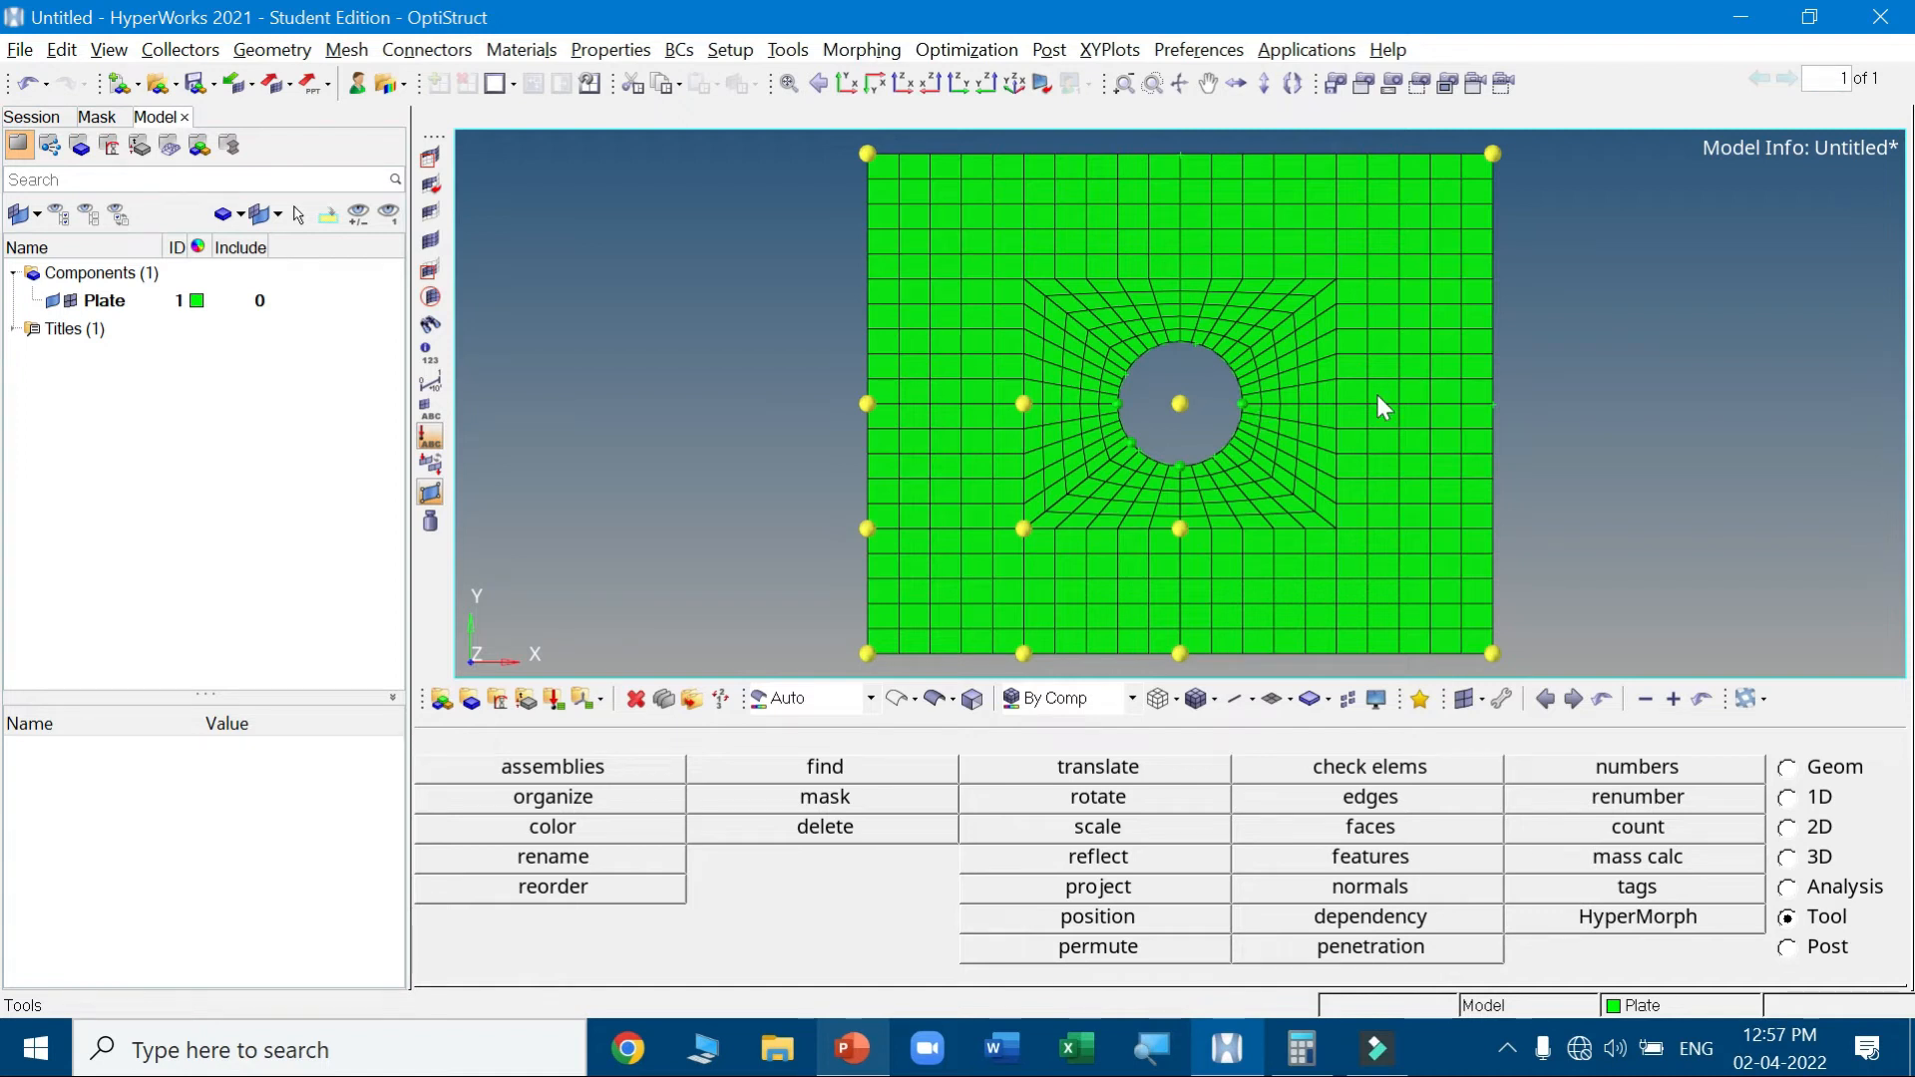
Switch to PowerPoint to review the problem statement for the plate's material data, thickness and loading
key("alt+Tab")
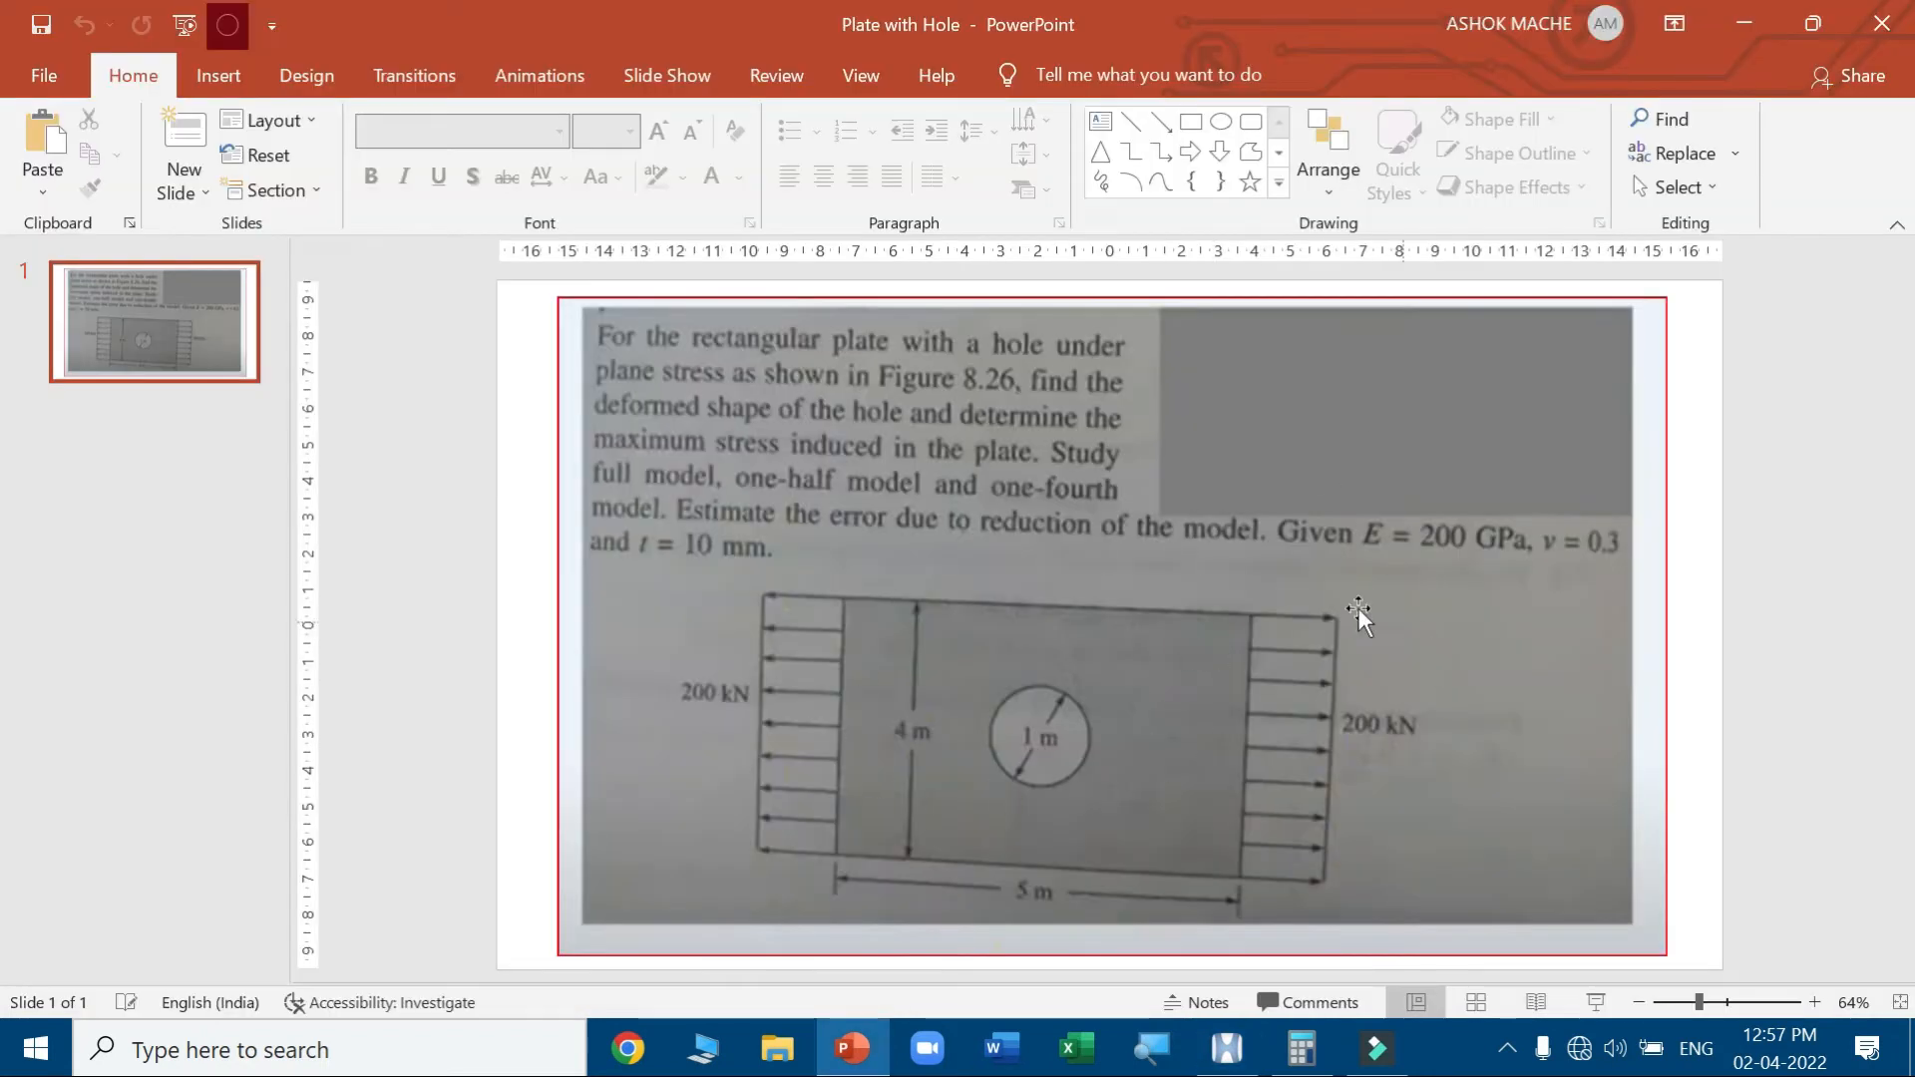
Switch to HyperWorks and start Magnifier, enlarging the plate model to 200% and returning to 100%
key("alt+Tab")
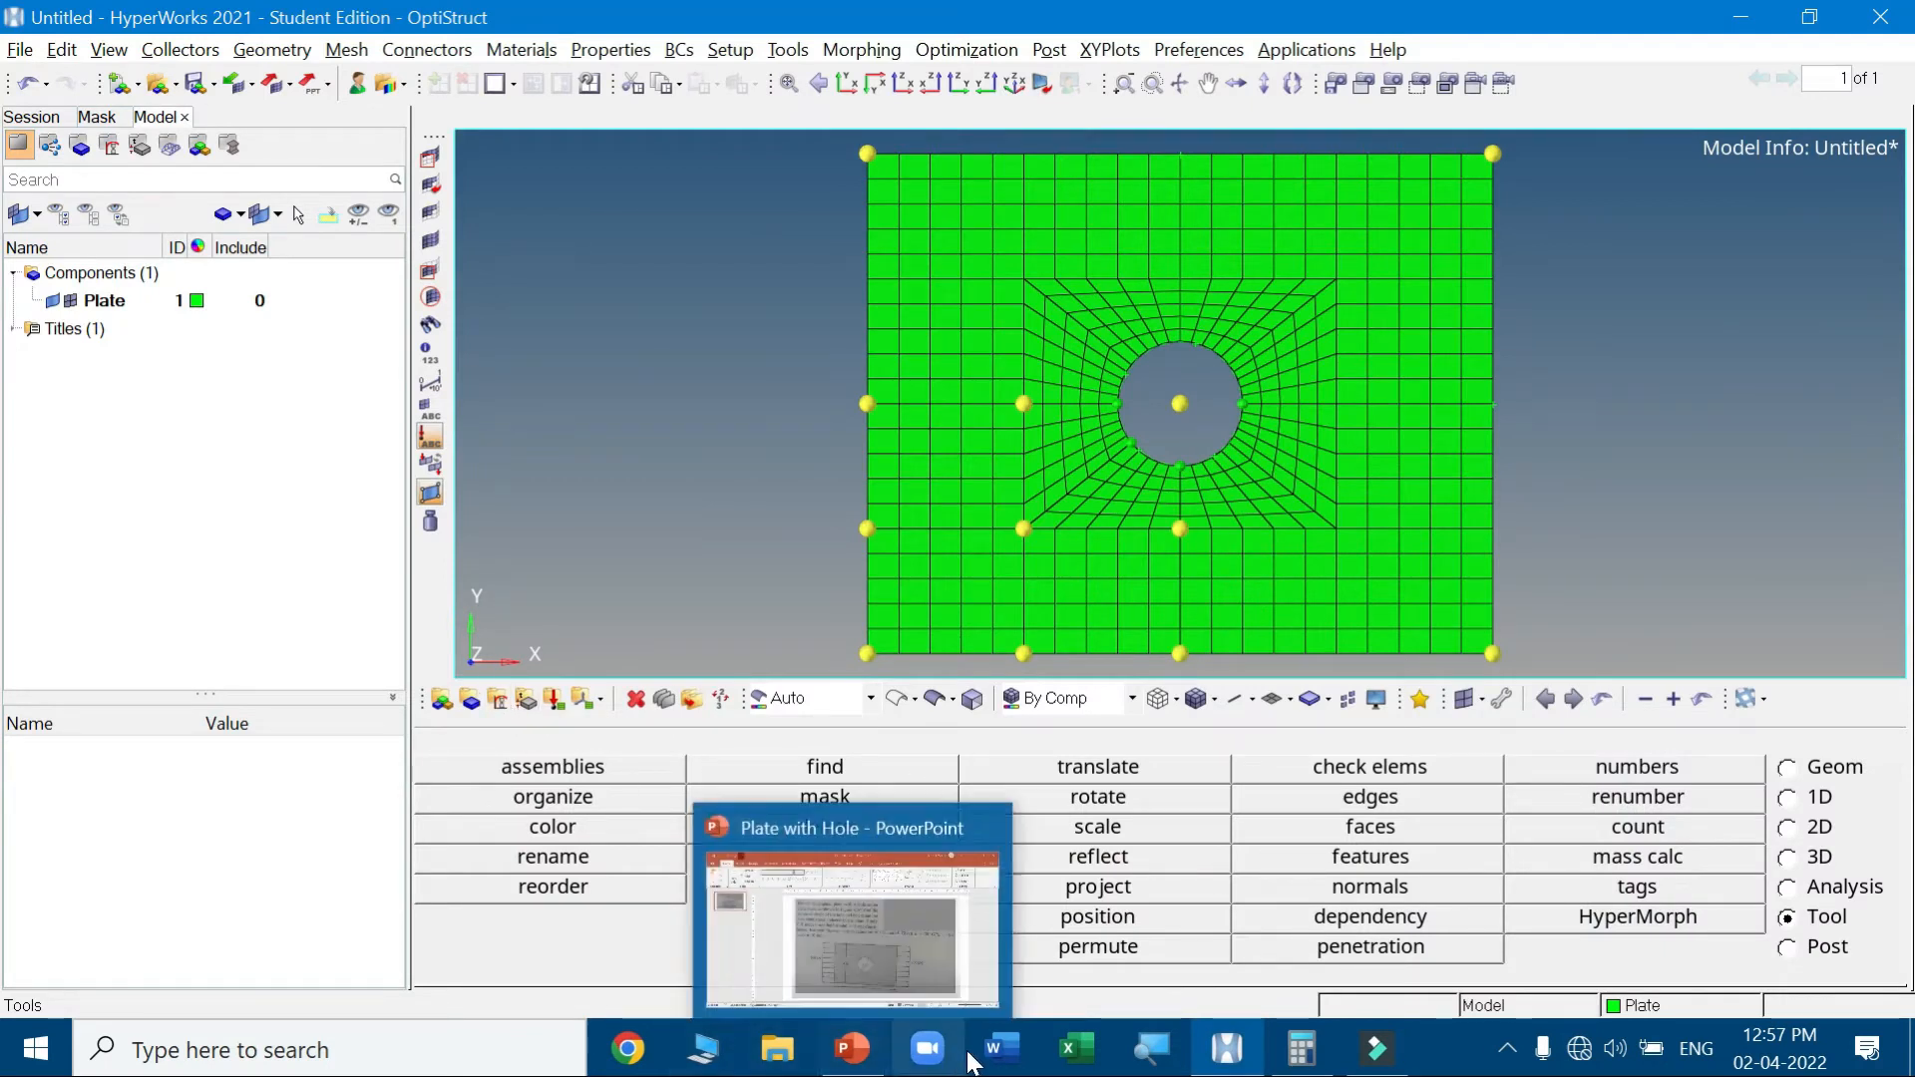
key("super+plus")
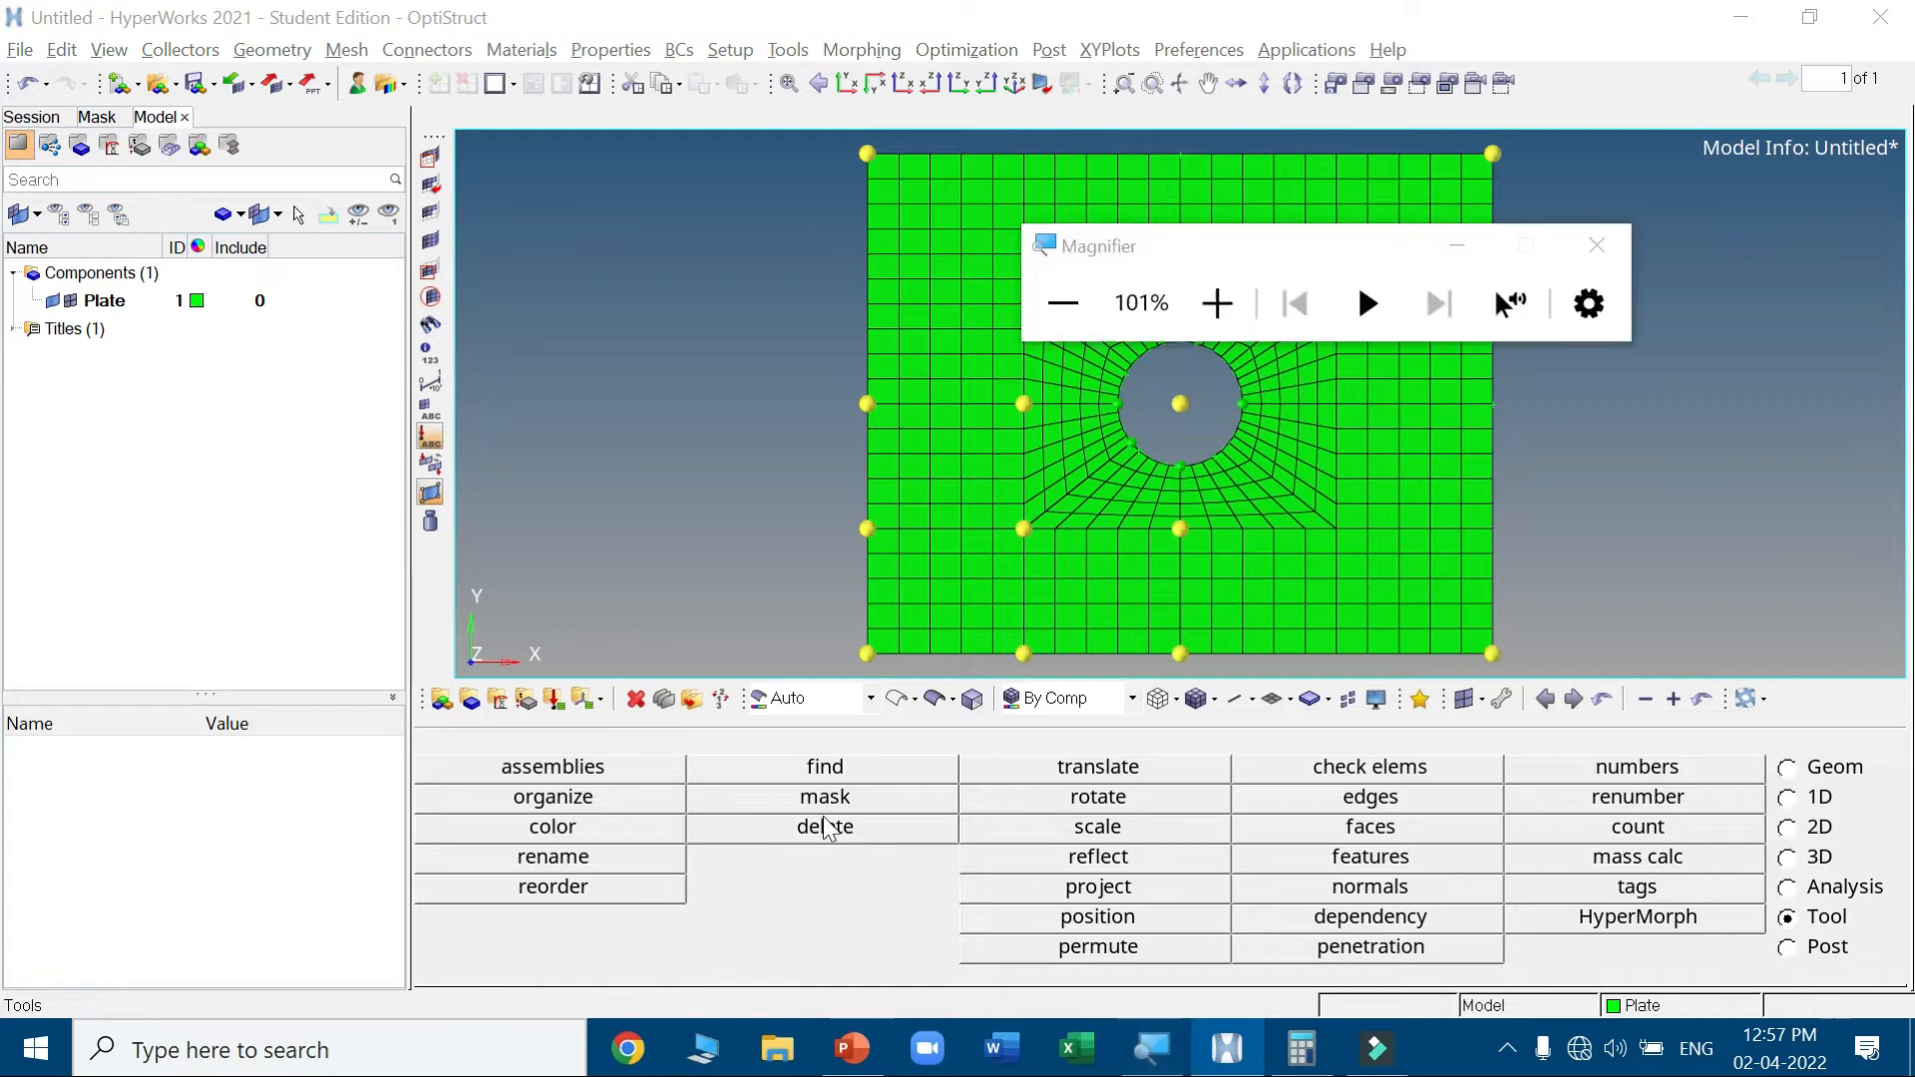
left_click_drag(1291, 236, 557, 433)
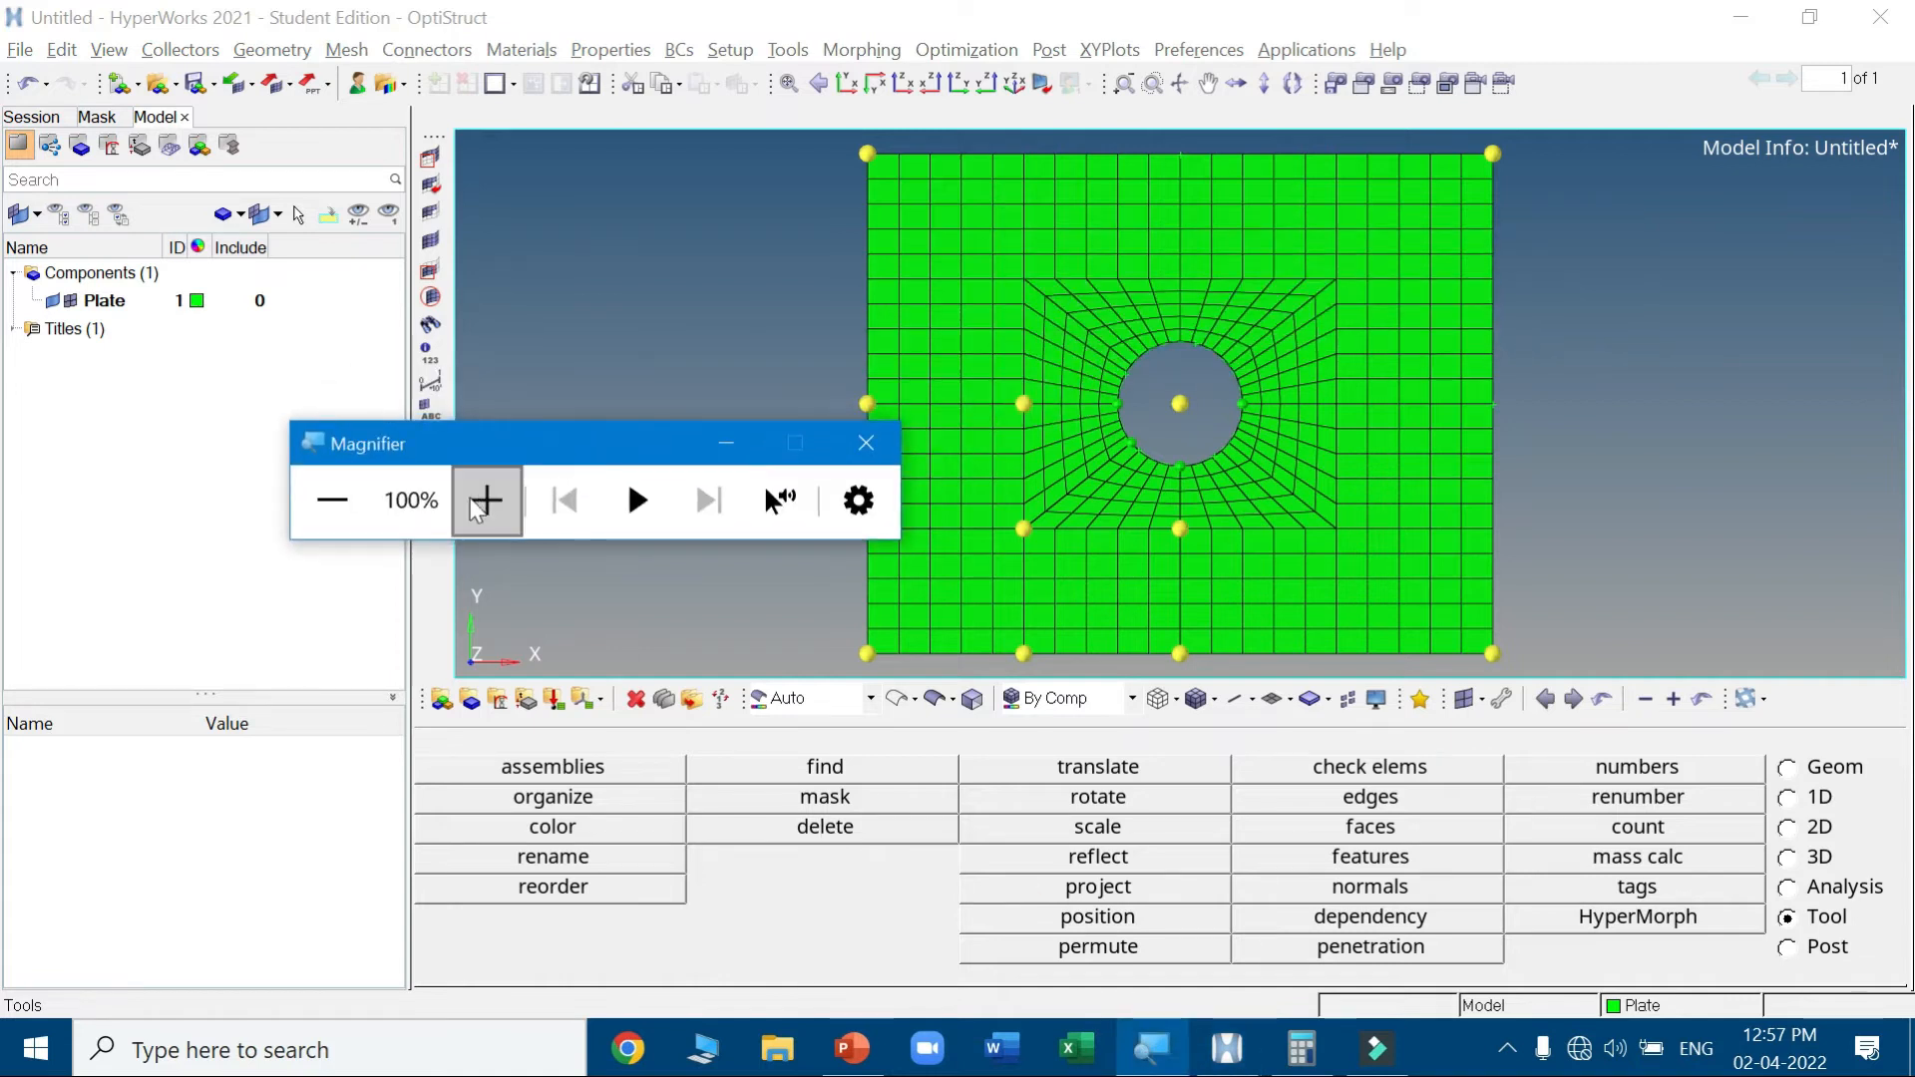
left_click(483, 500)
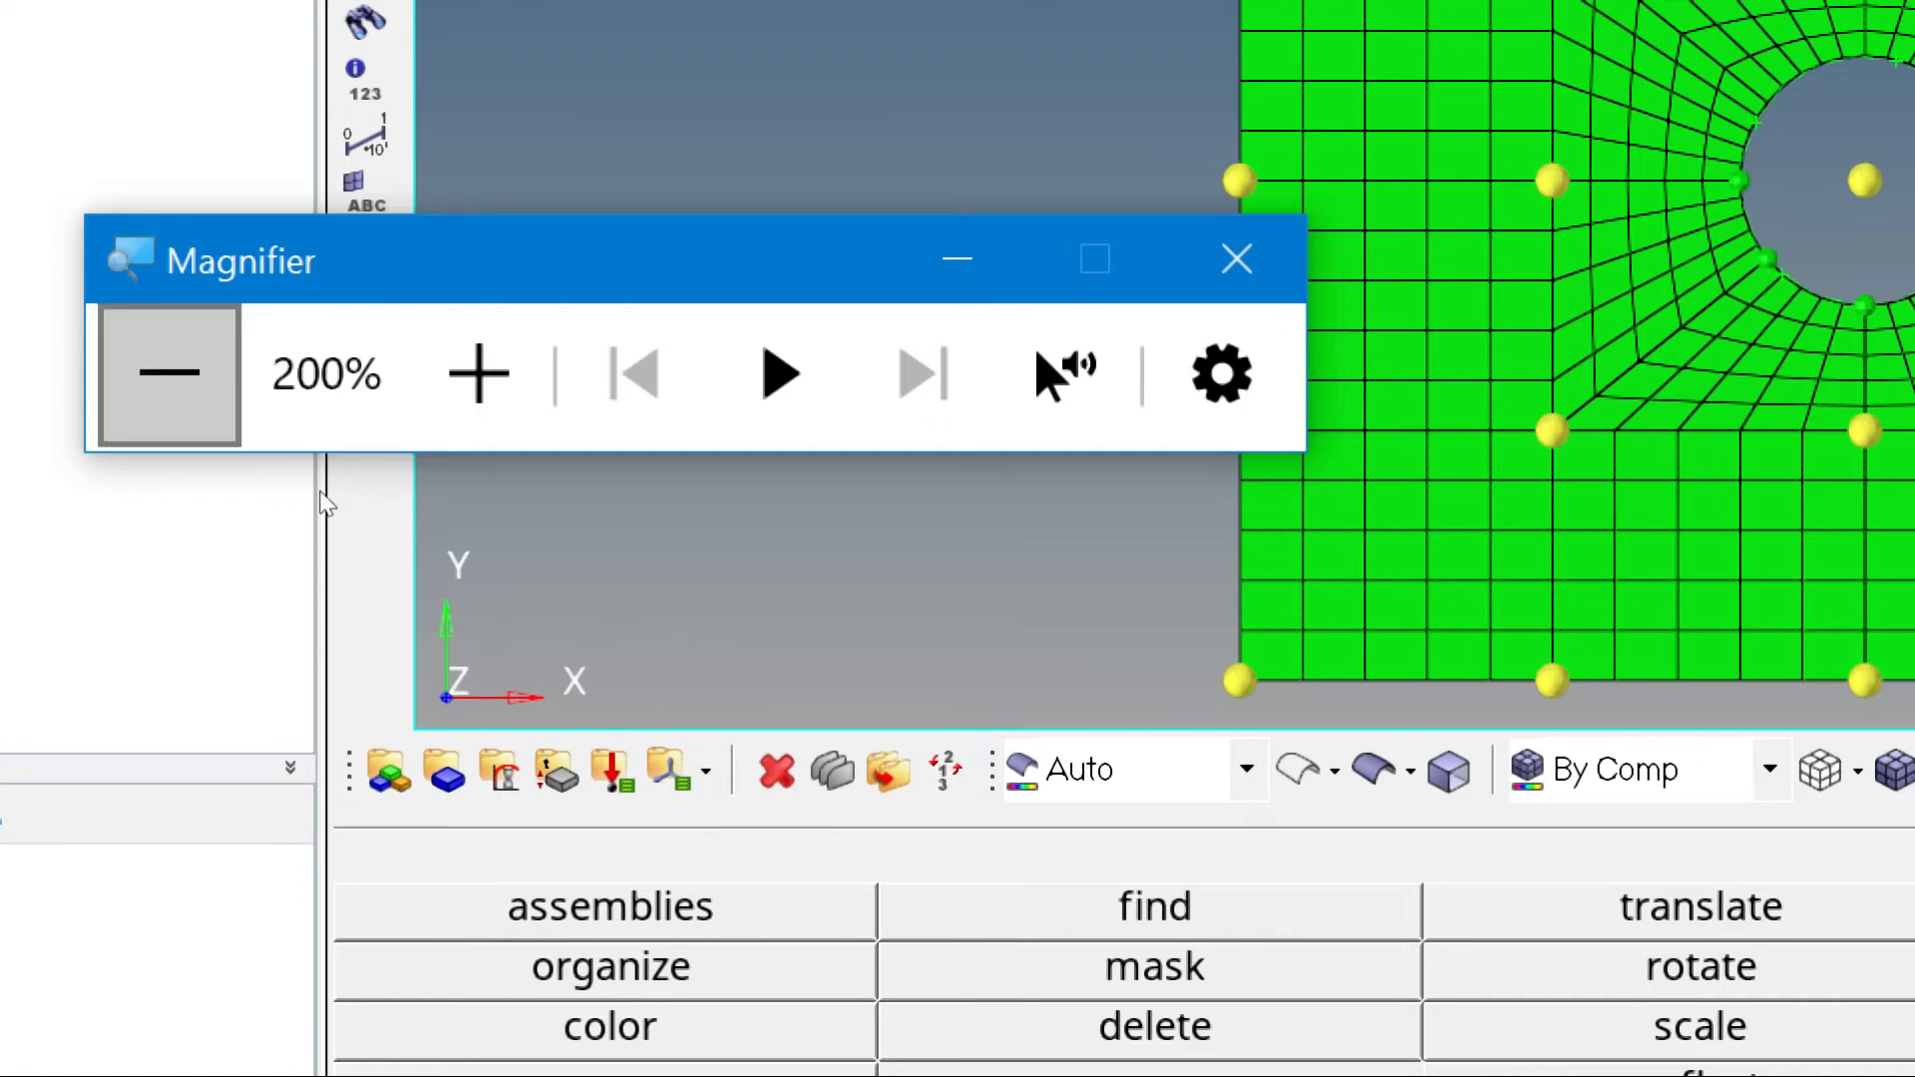
left_click(170, 374)
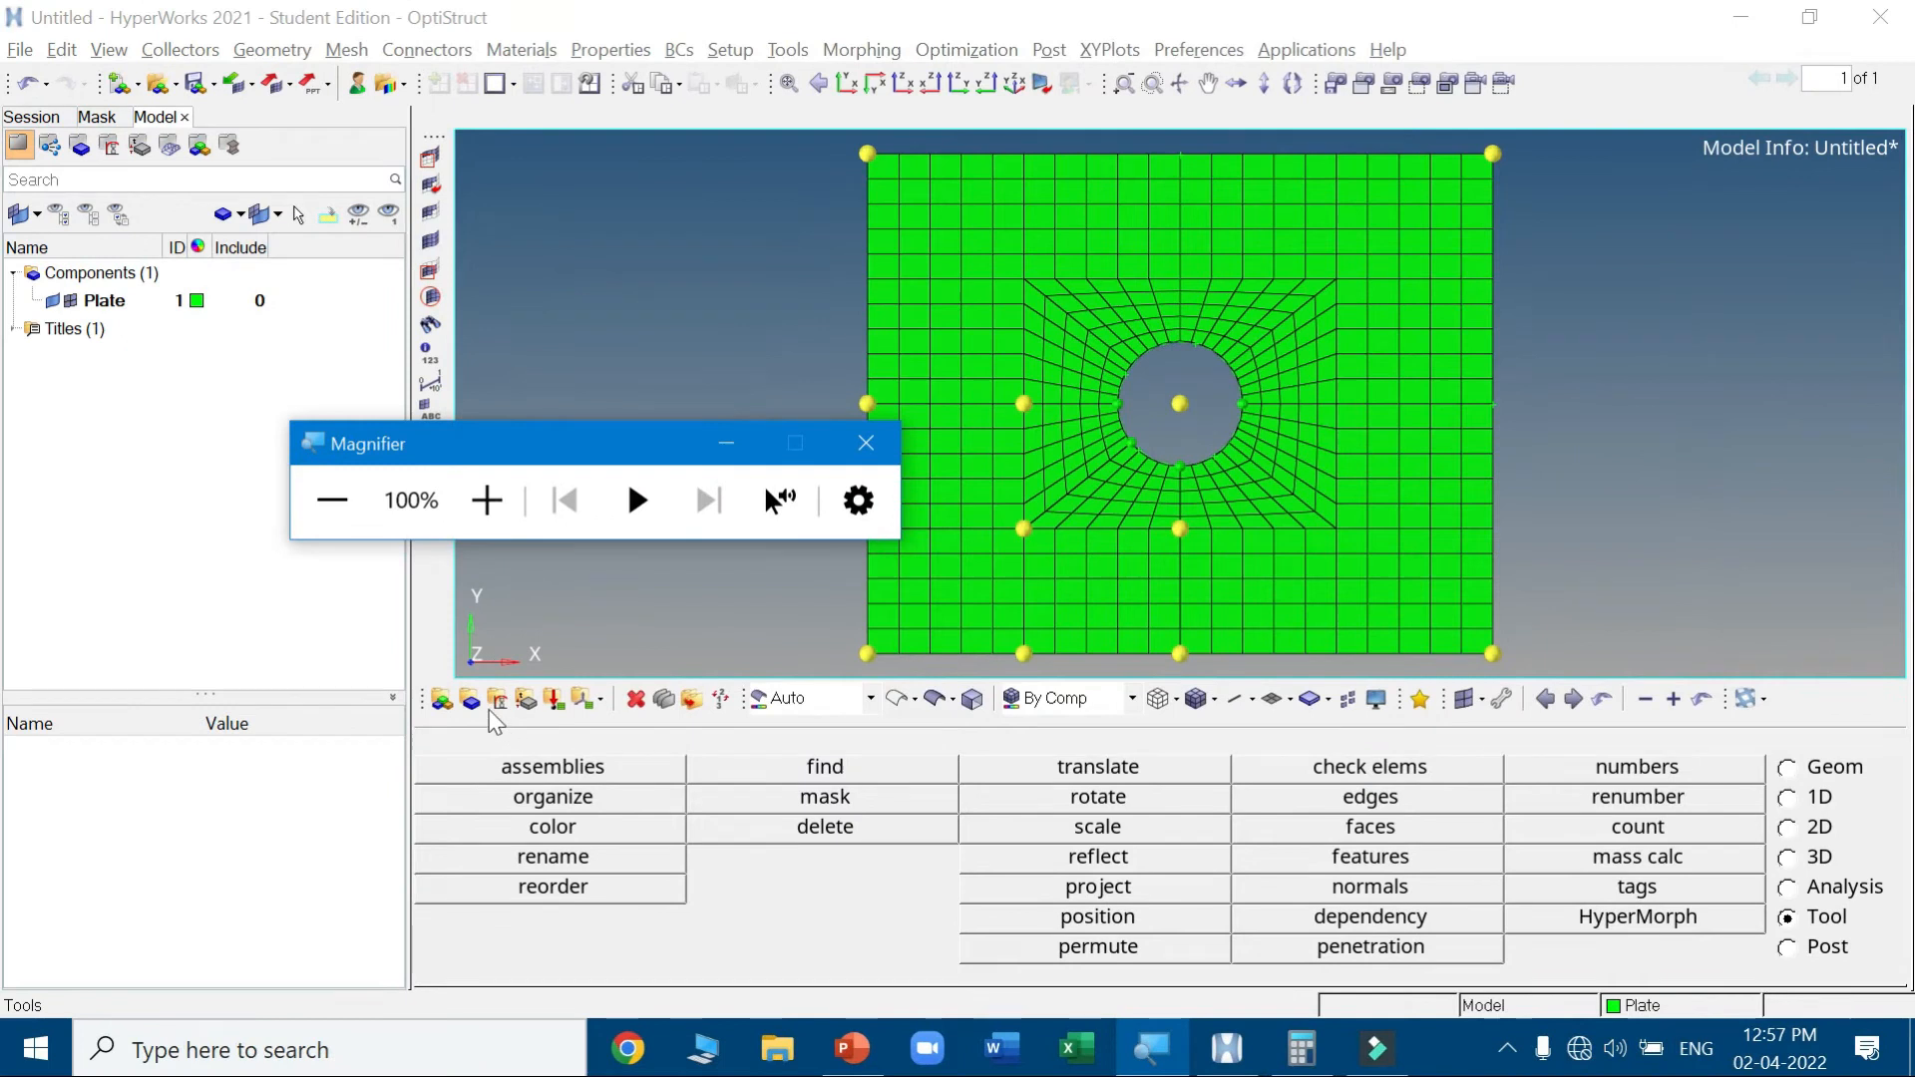
Set up a new material named Steel with type ISOTROPIC and card image MAT1
left_click(496, 702)
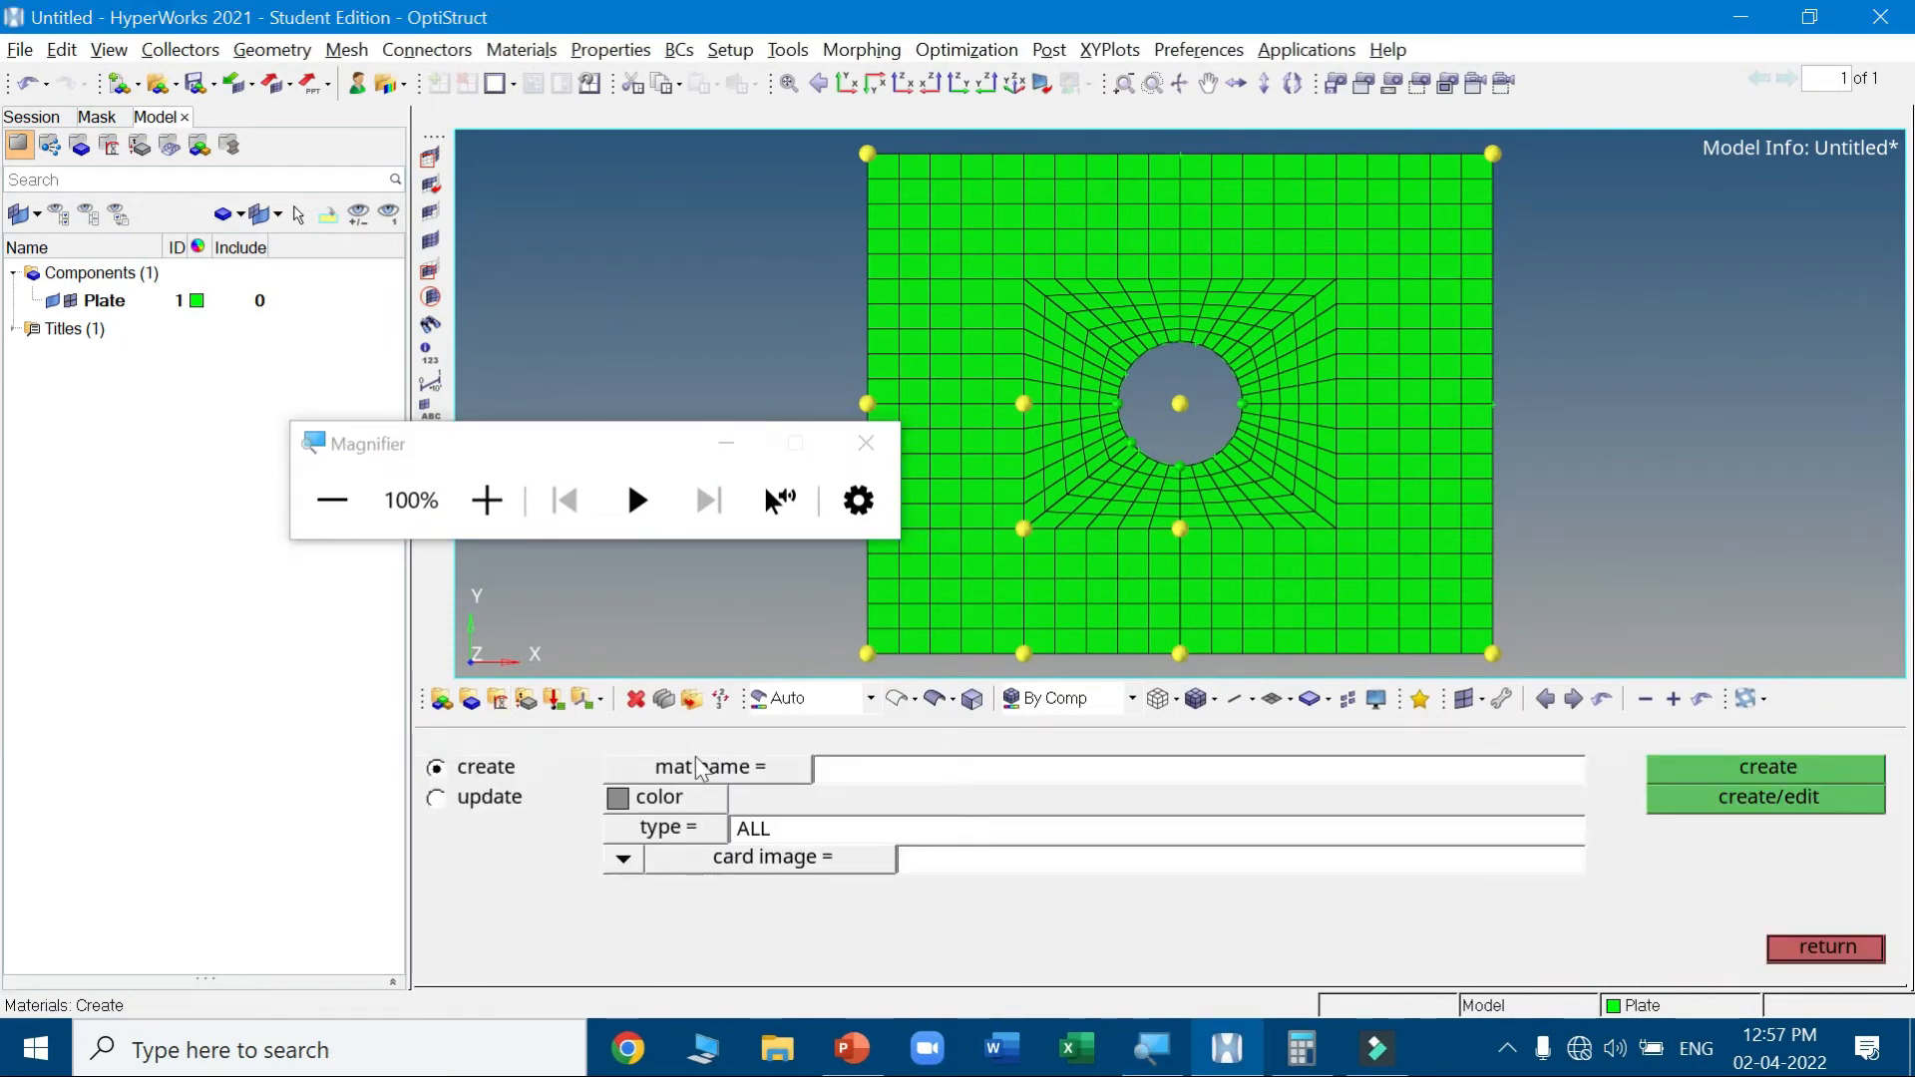
left_click(856, 771)
type("Steel")
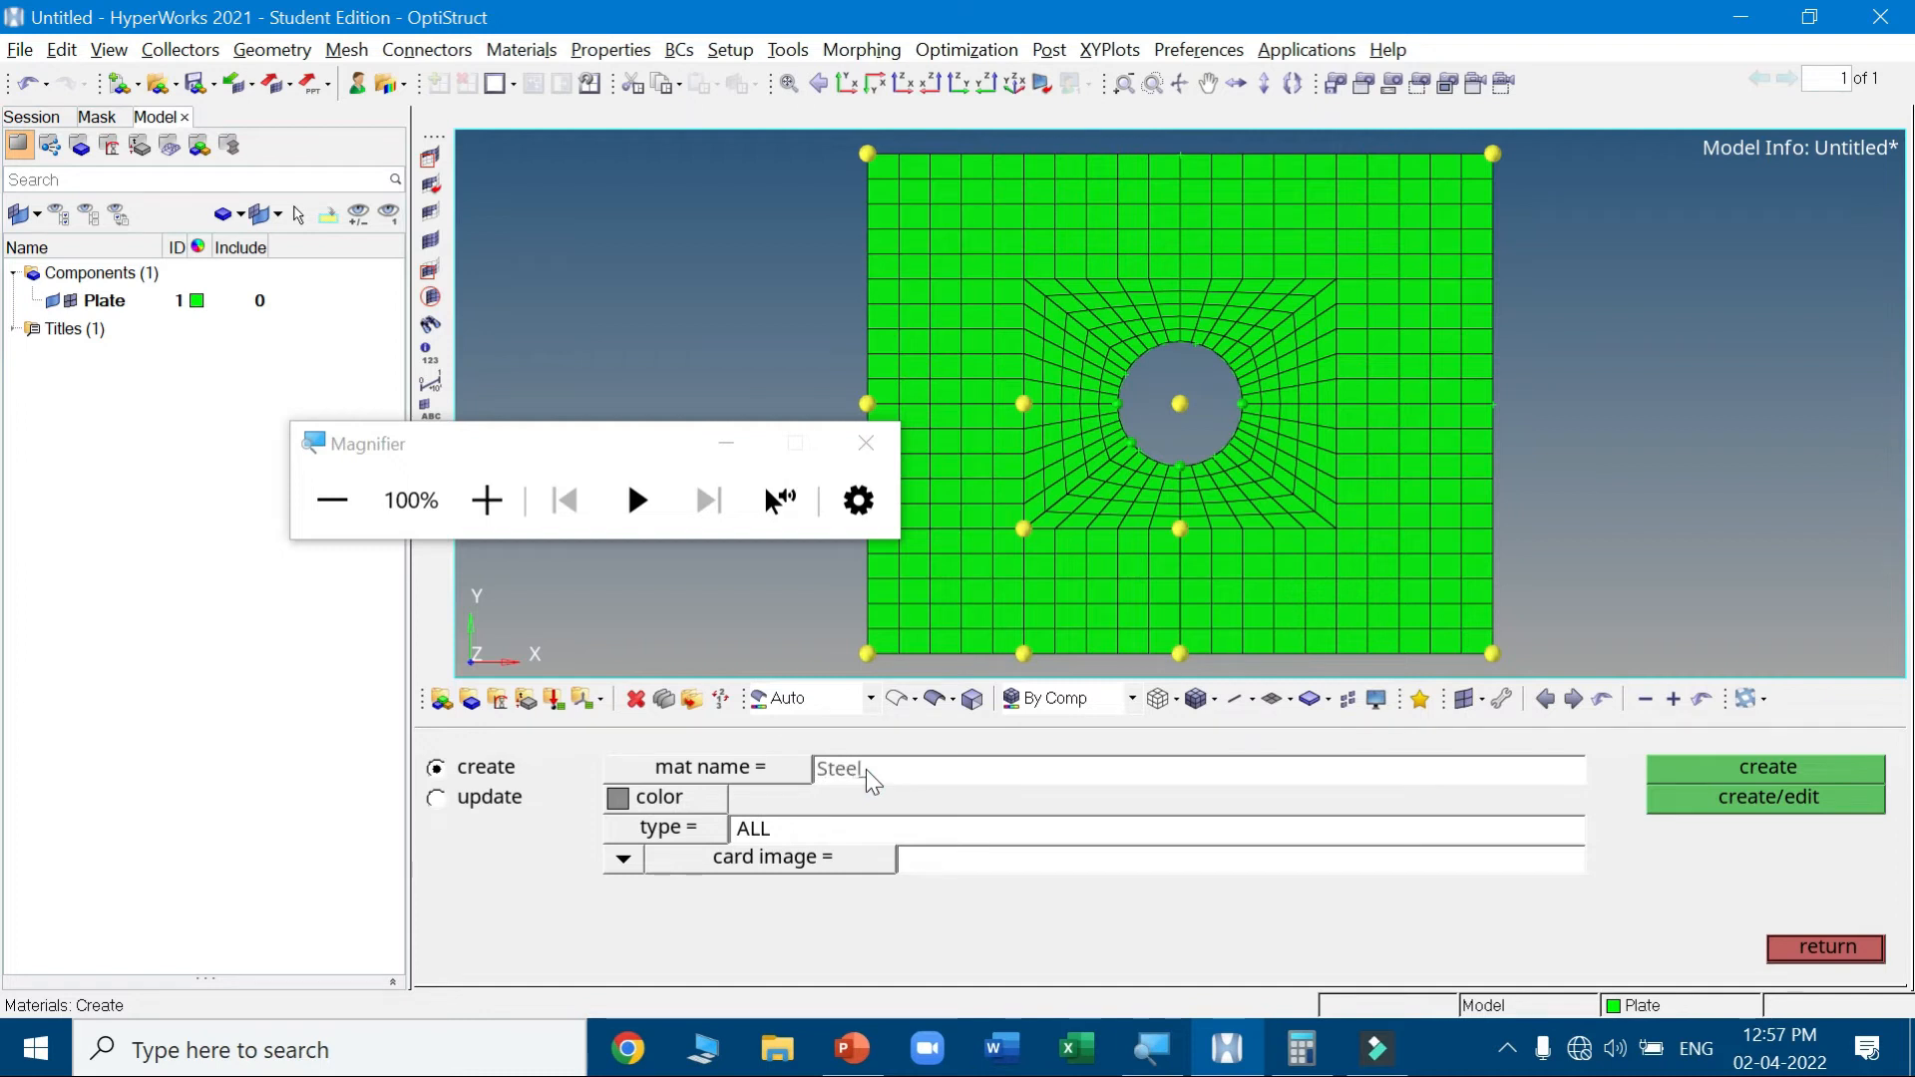
left_click(670, 828)
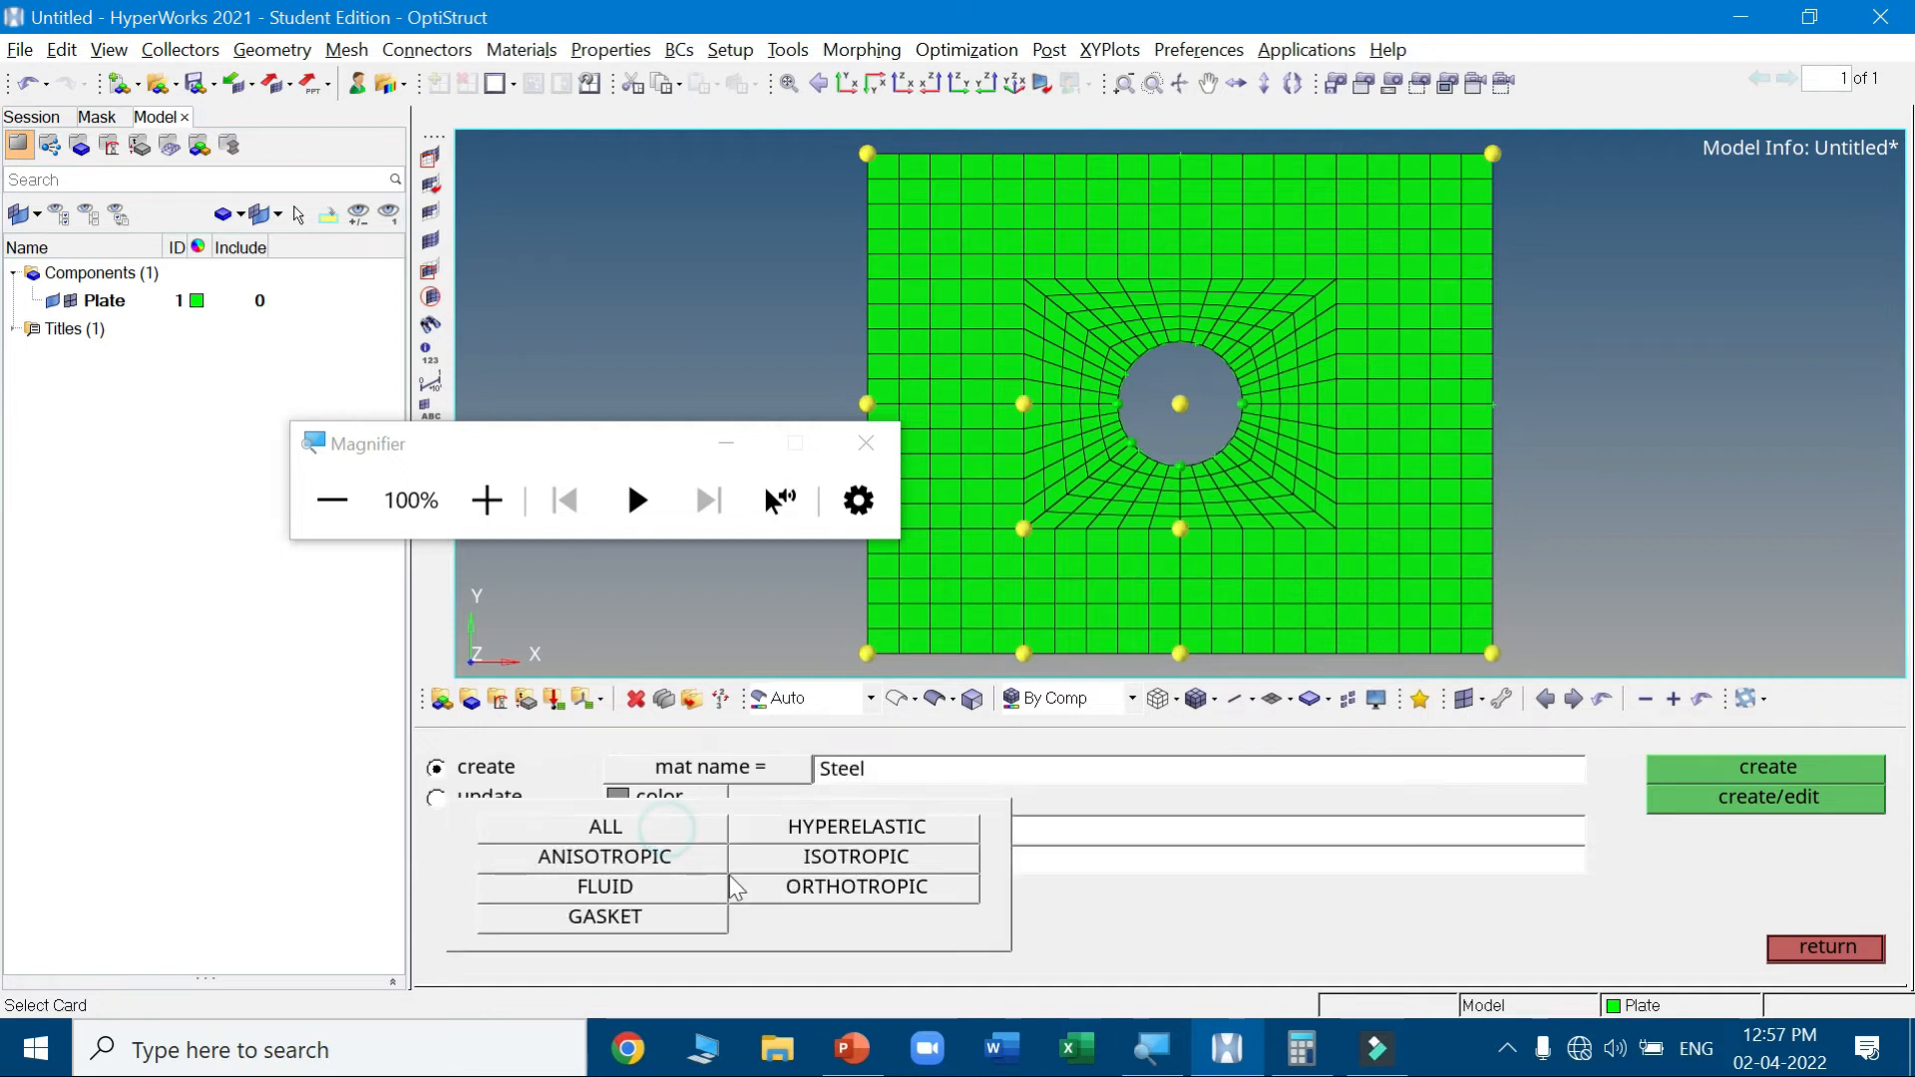
left_click(810, 860)
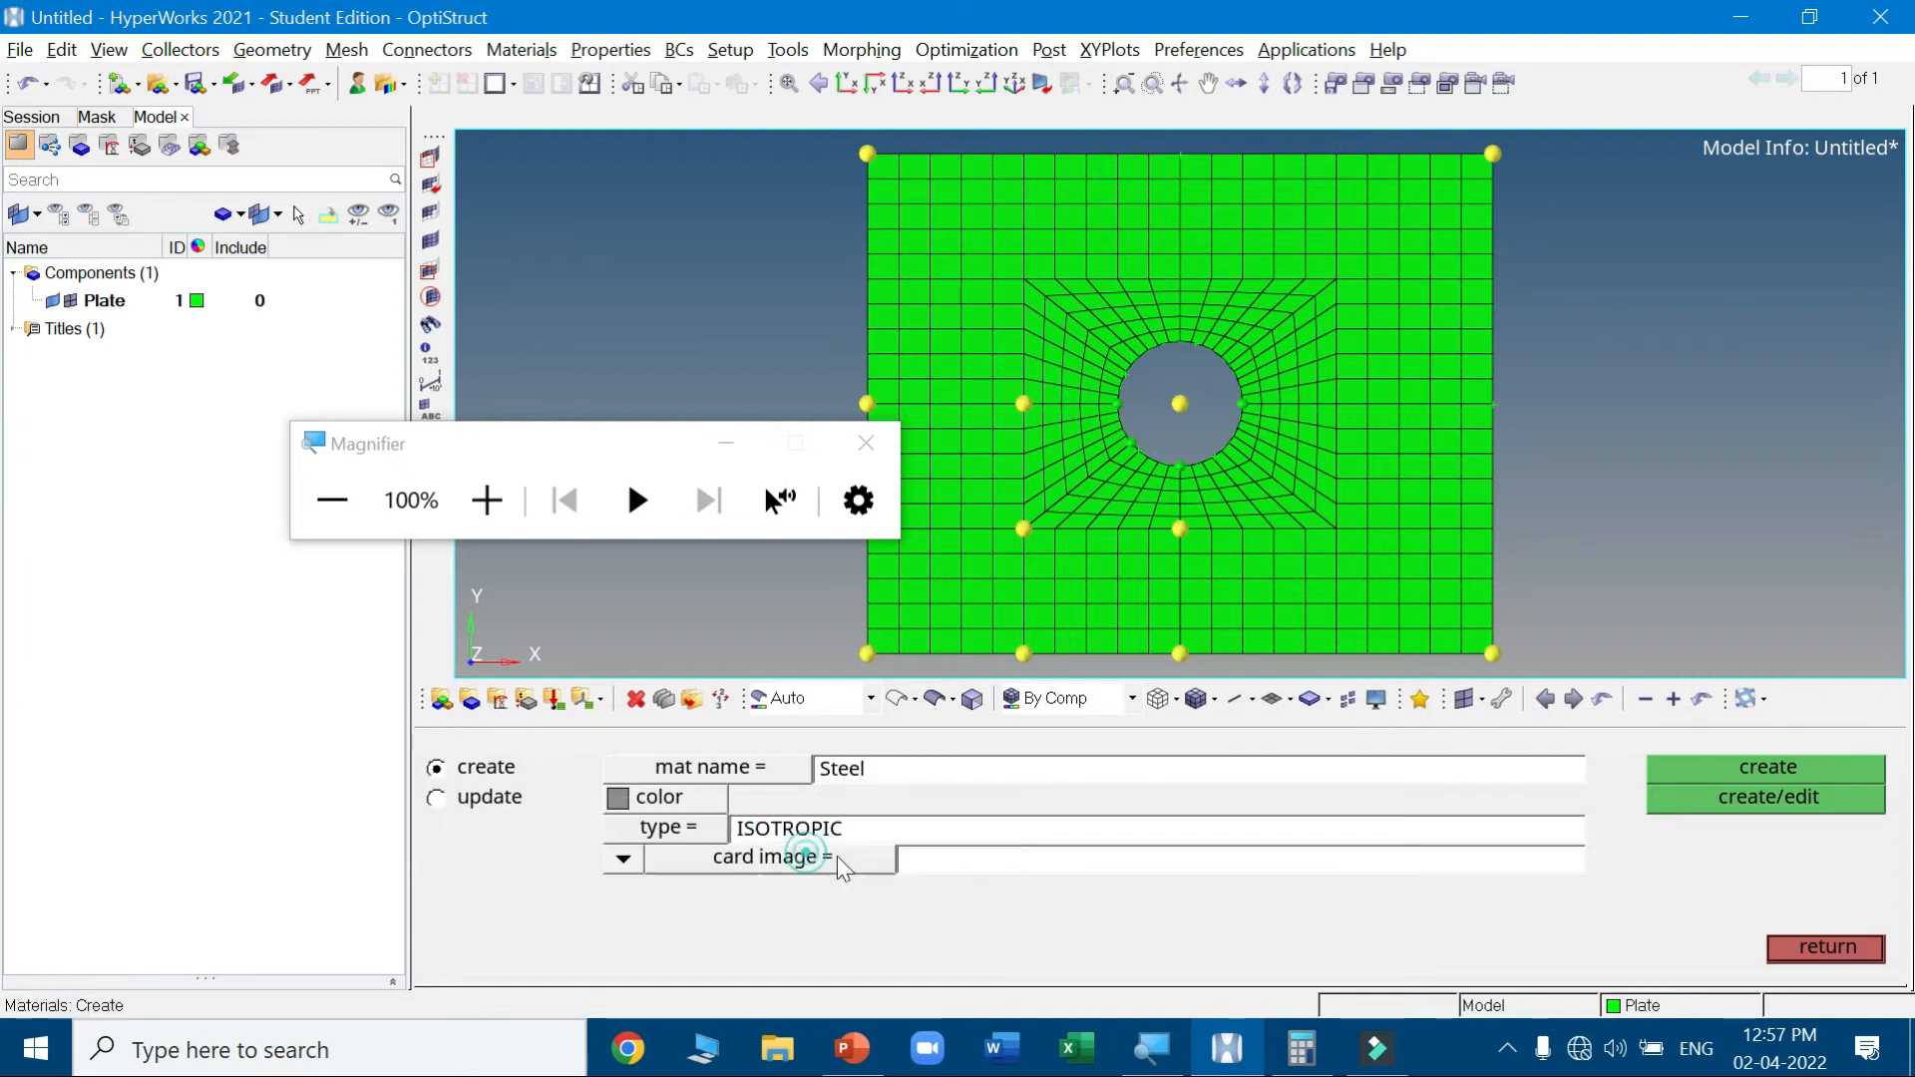
left_click(750, 861)
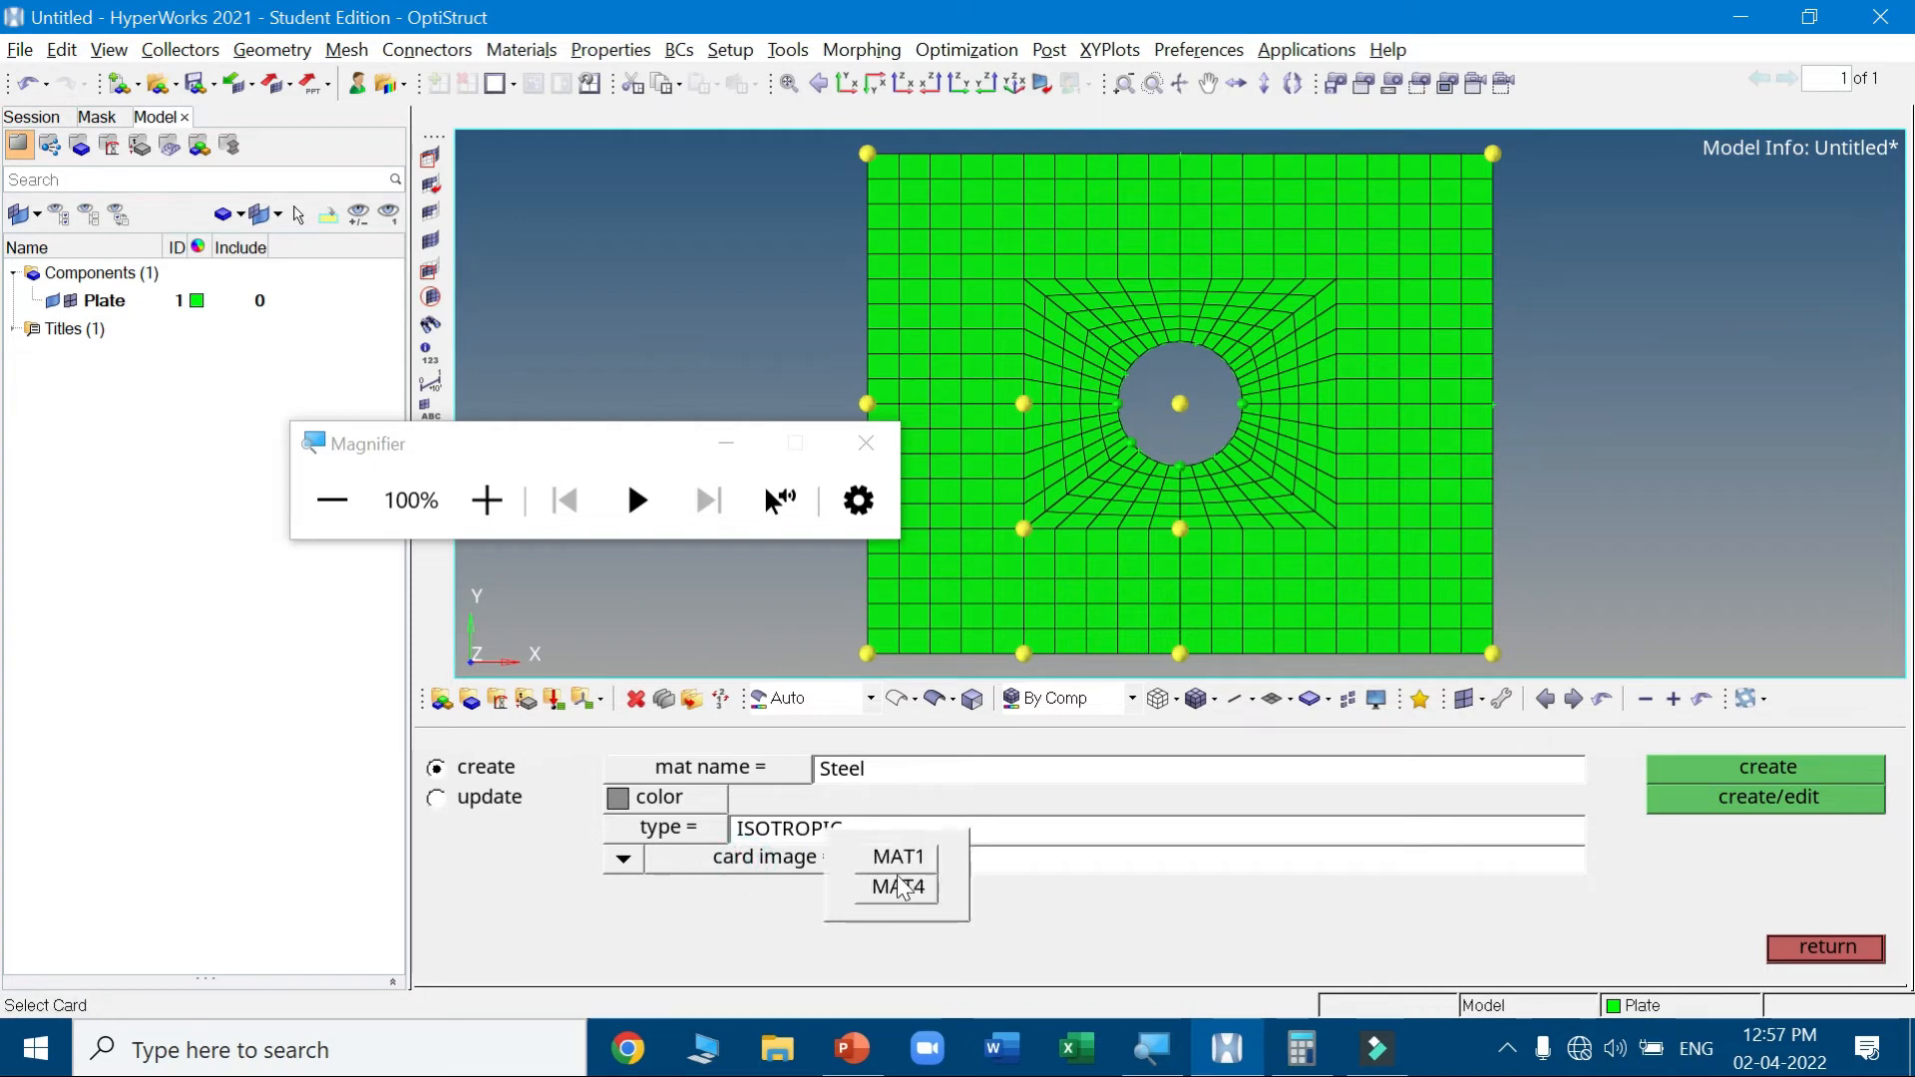
left_click(898, 857)
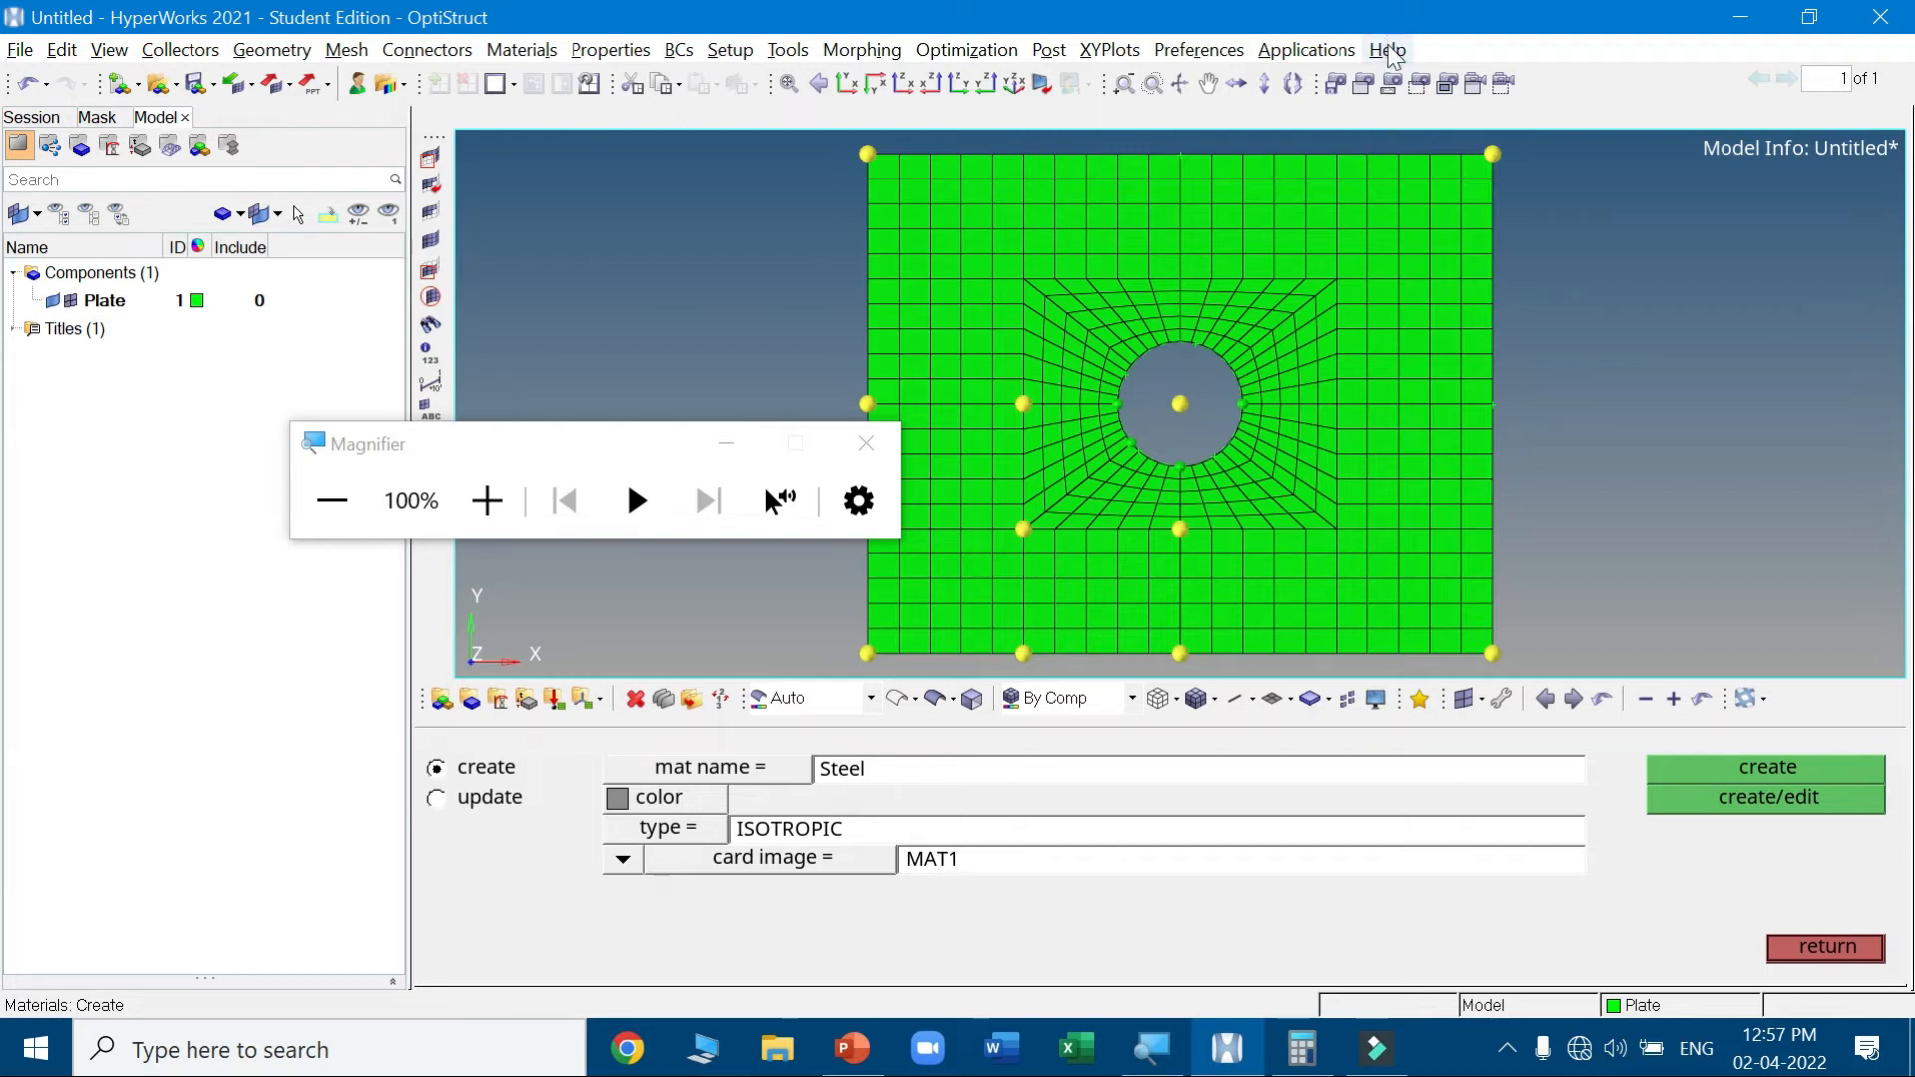
left_click(1389, 50)
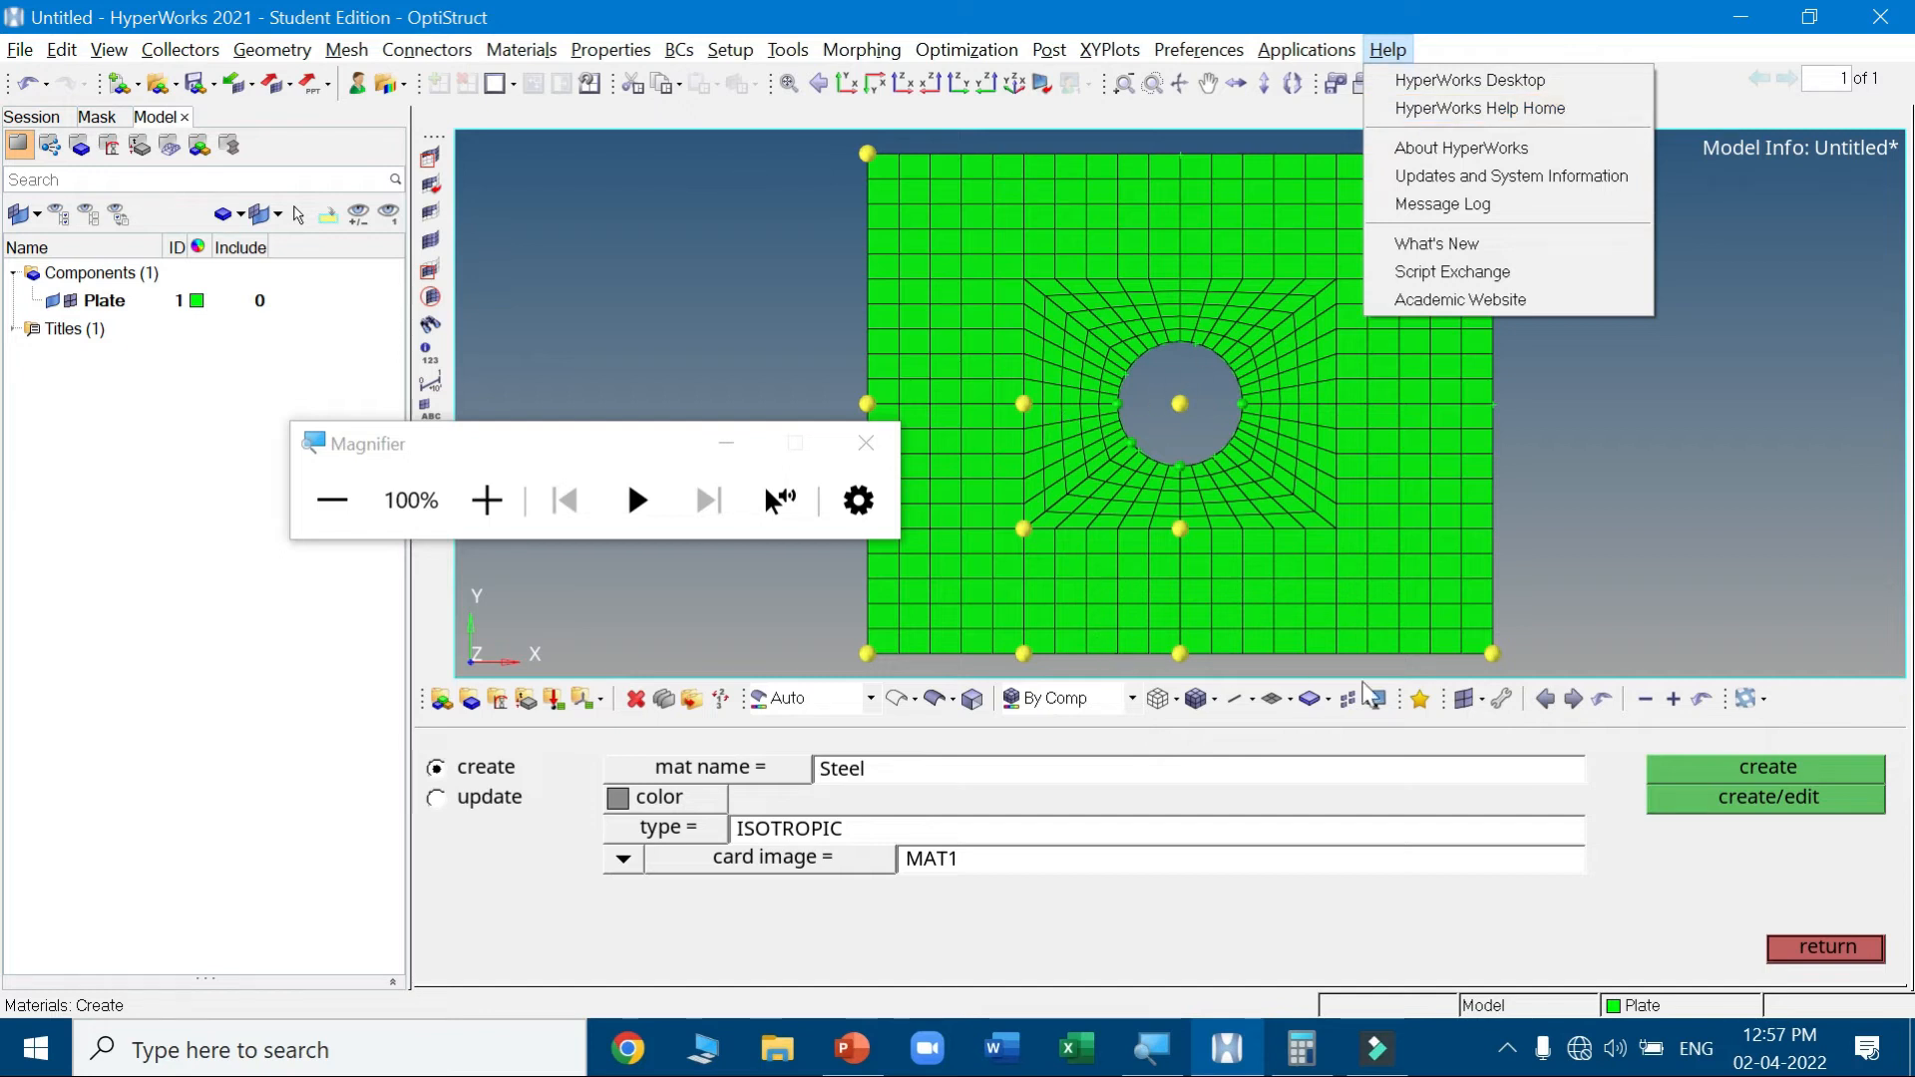
left_click(1641, 856)
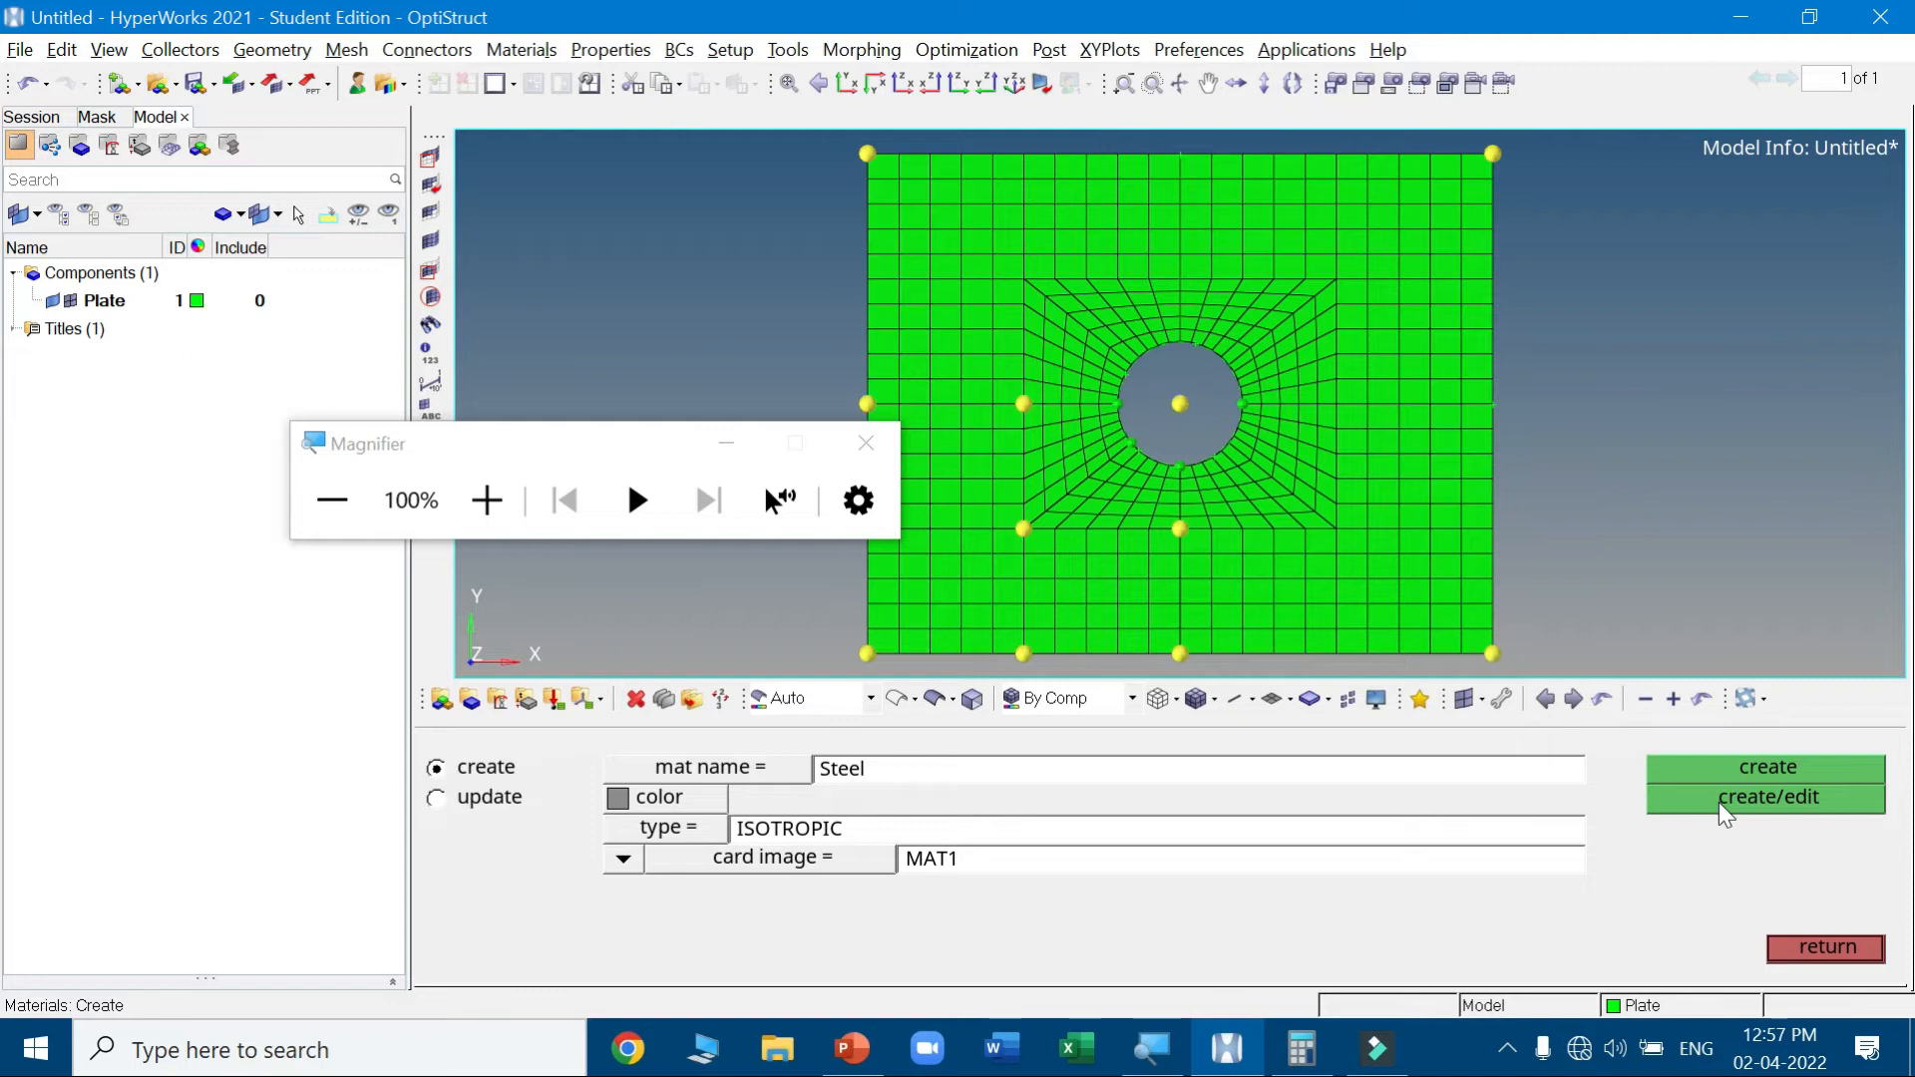
Create the Steel material with card values E 2.1e+05, NU 0.300 and RHO 7.9e-09, and leave material creation
left_click(1721, 810)
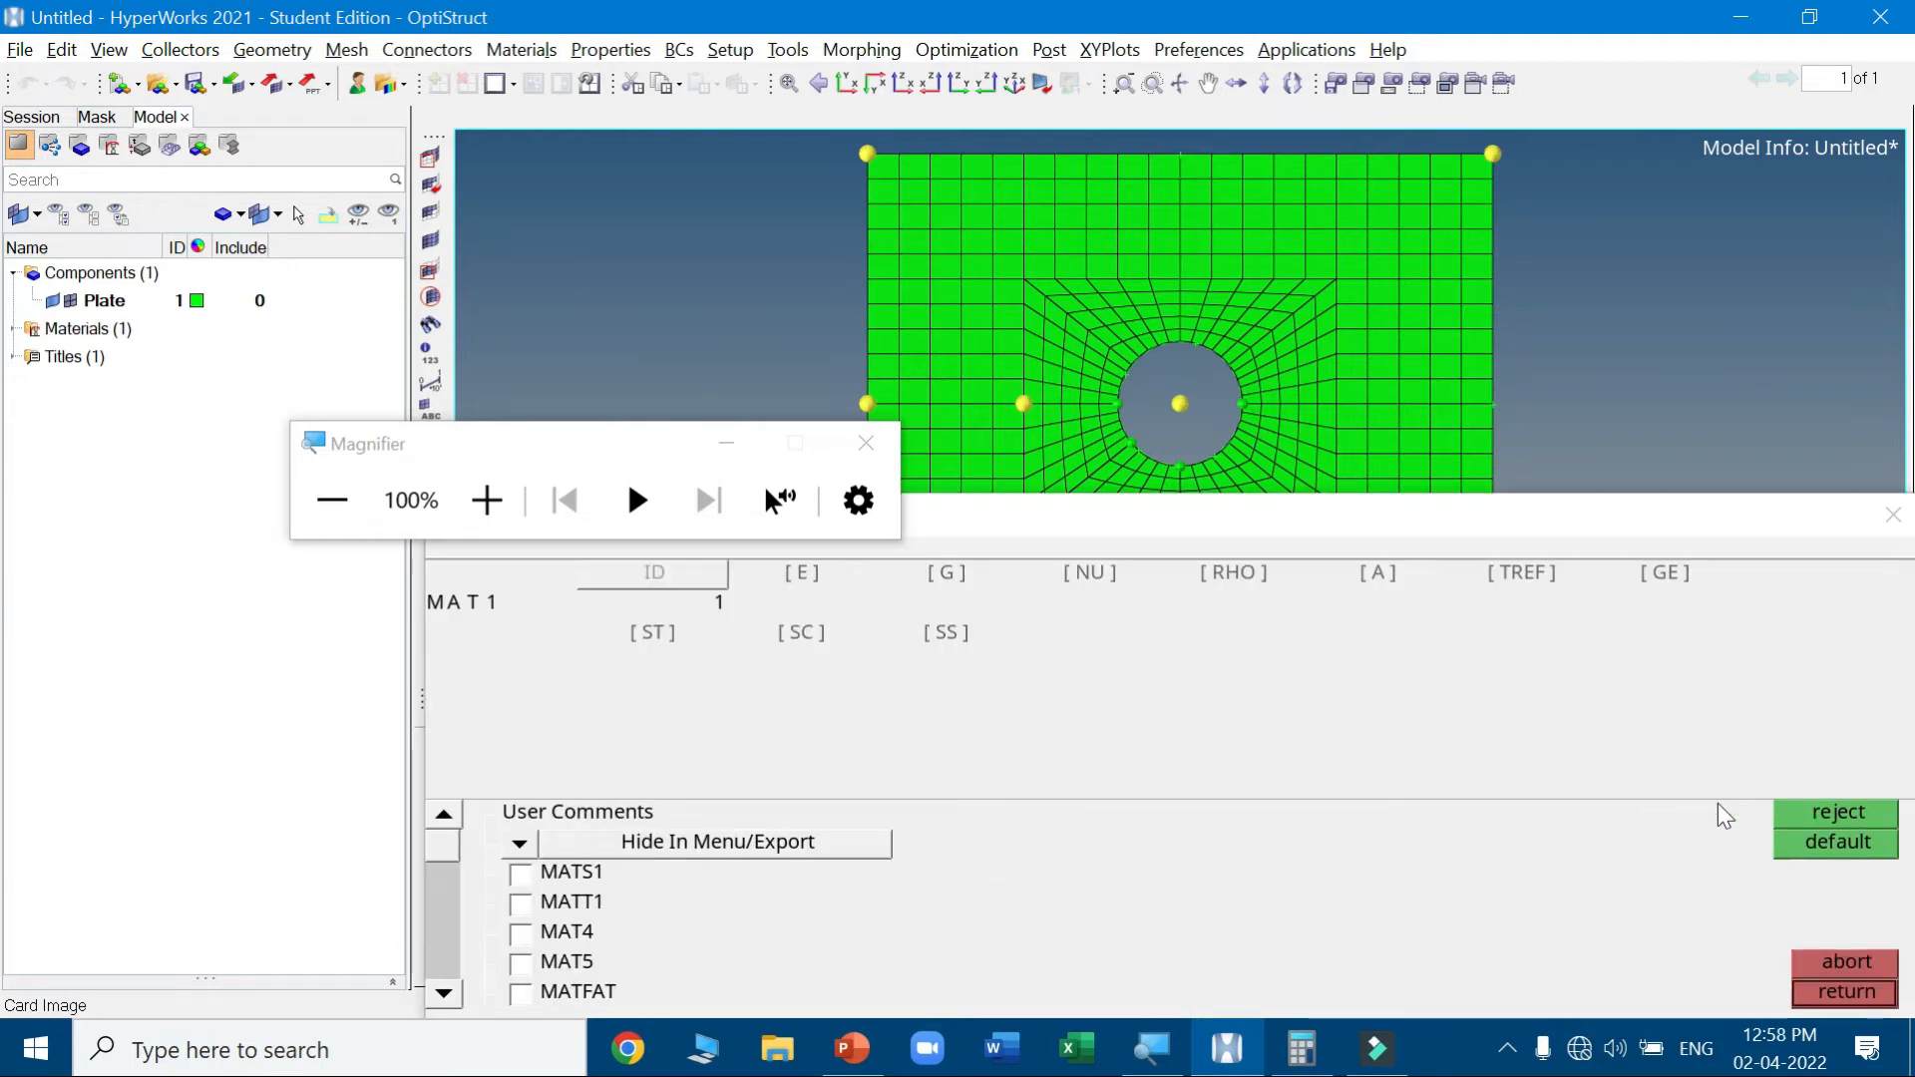
left_click_drag(581, 452, 787, 288)
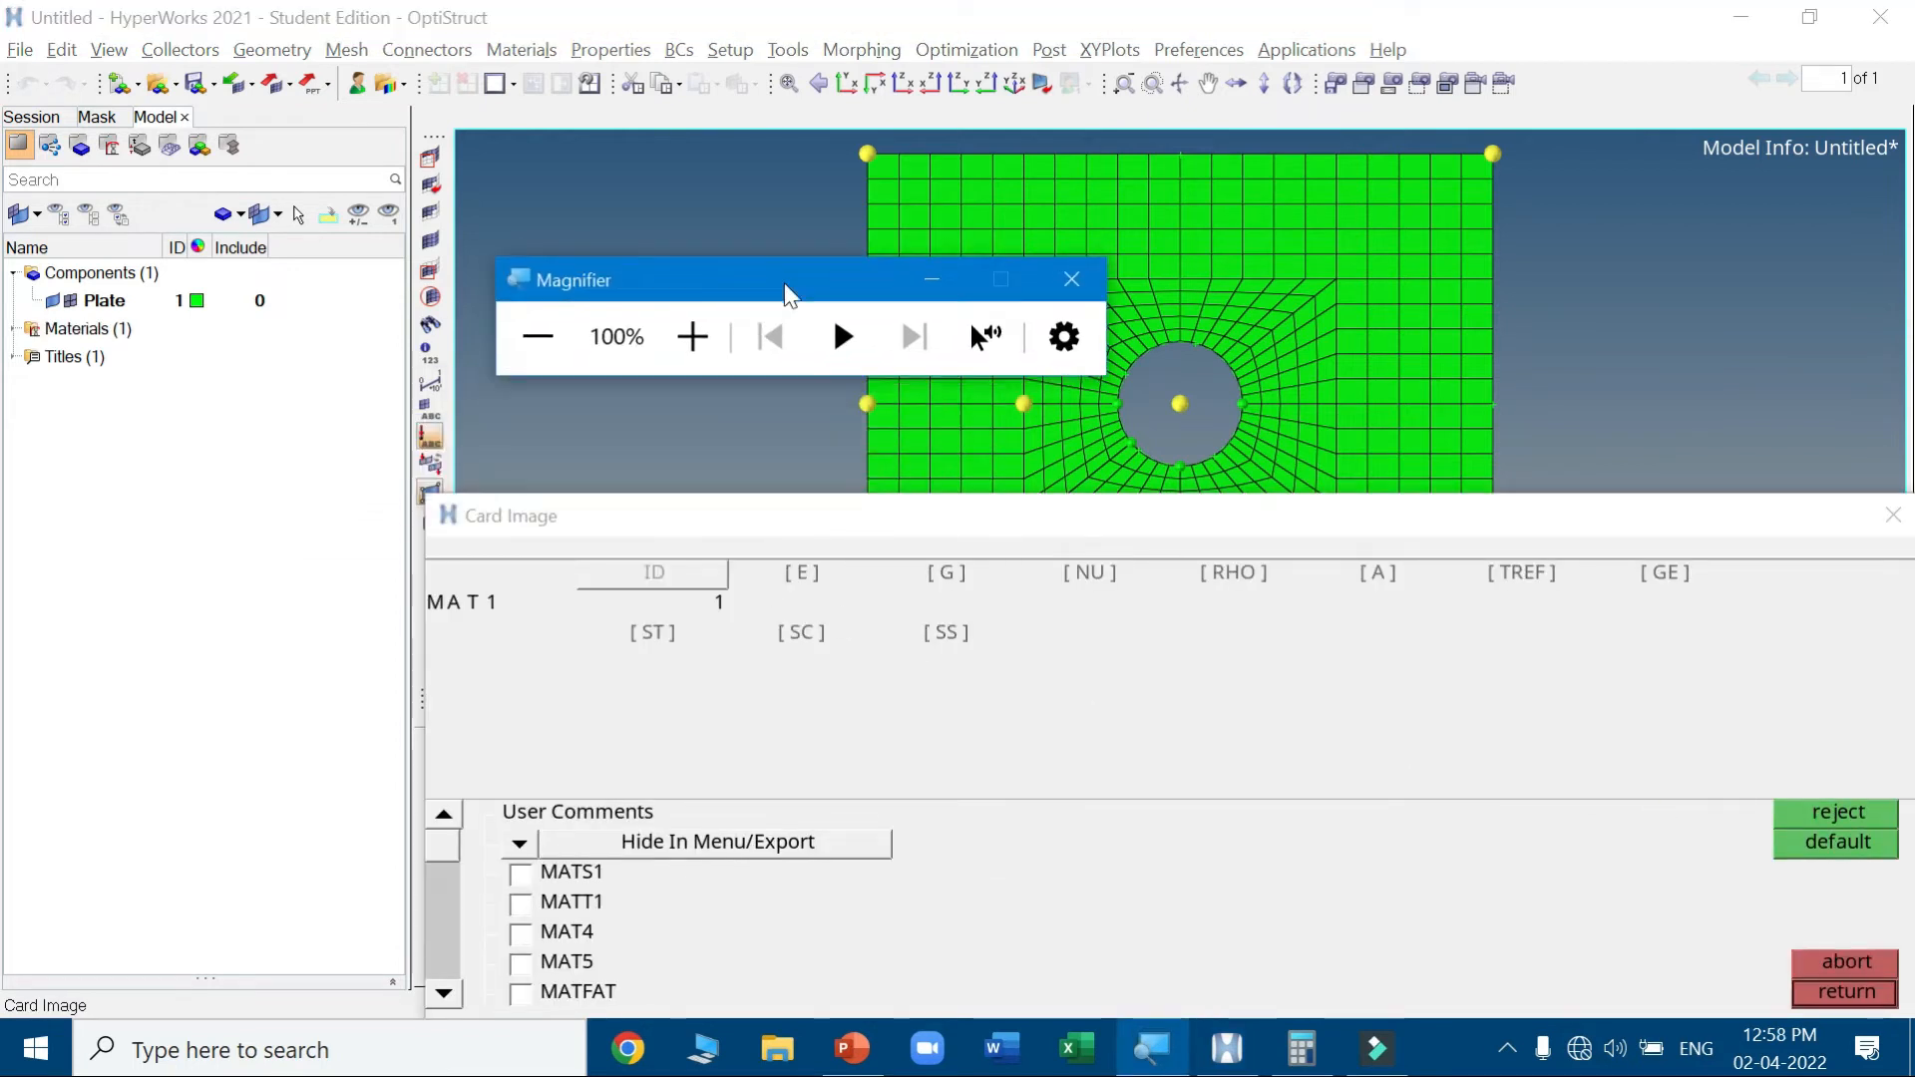
left_click(811, 580)
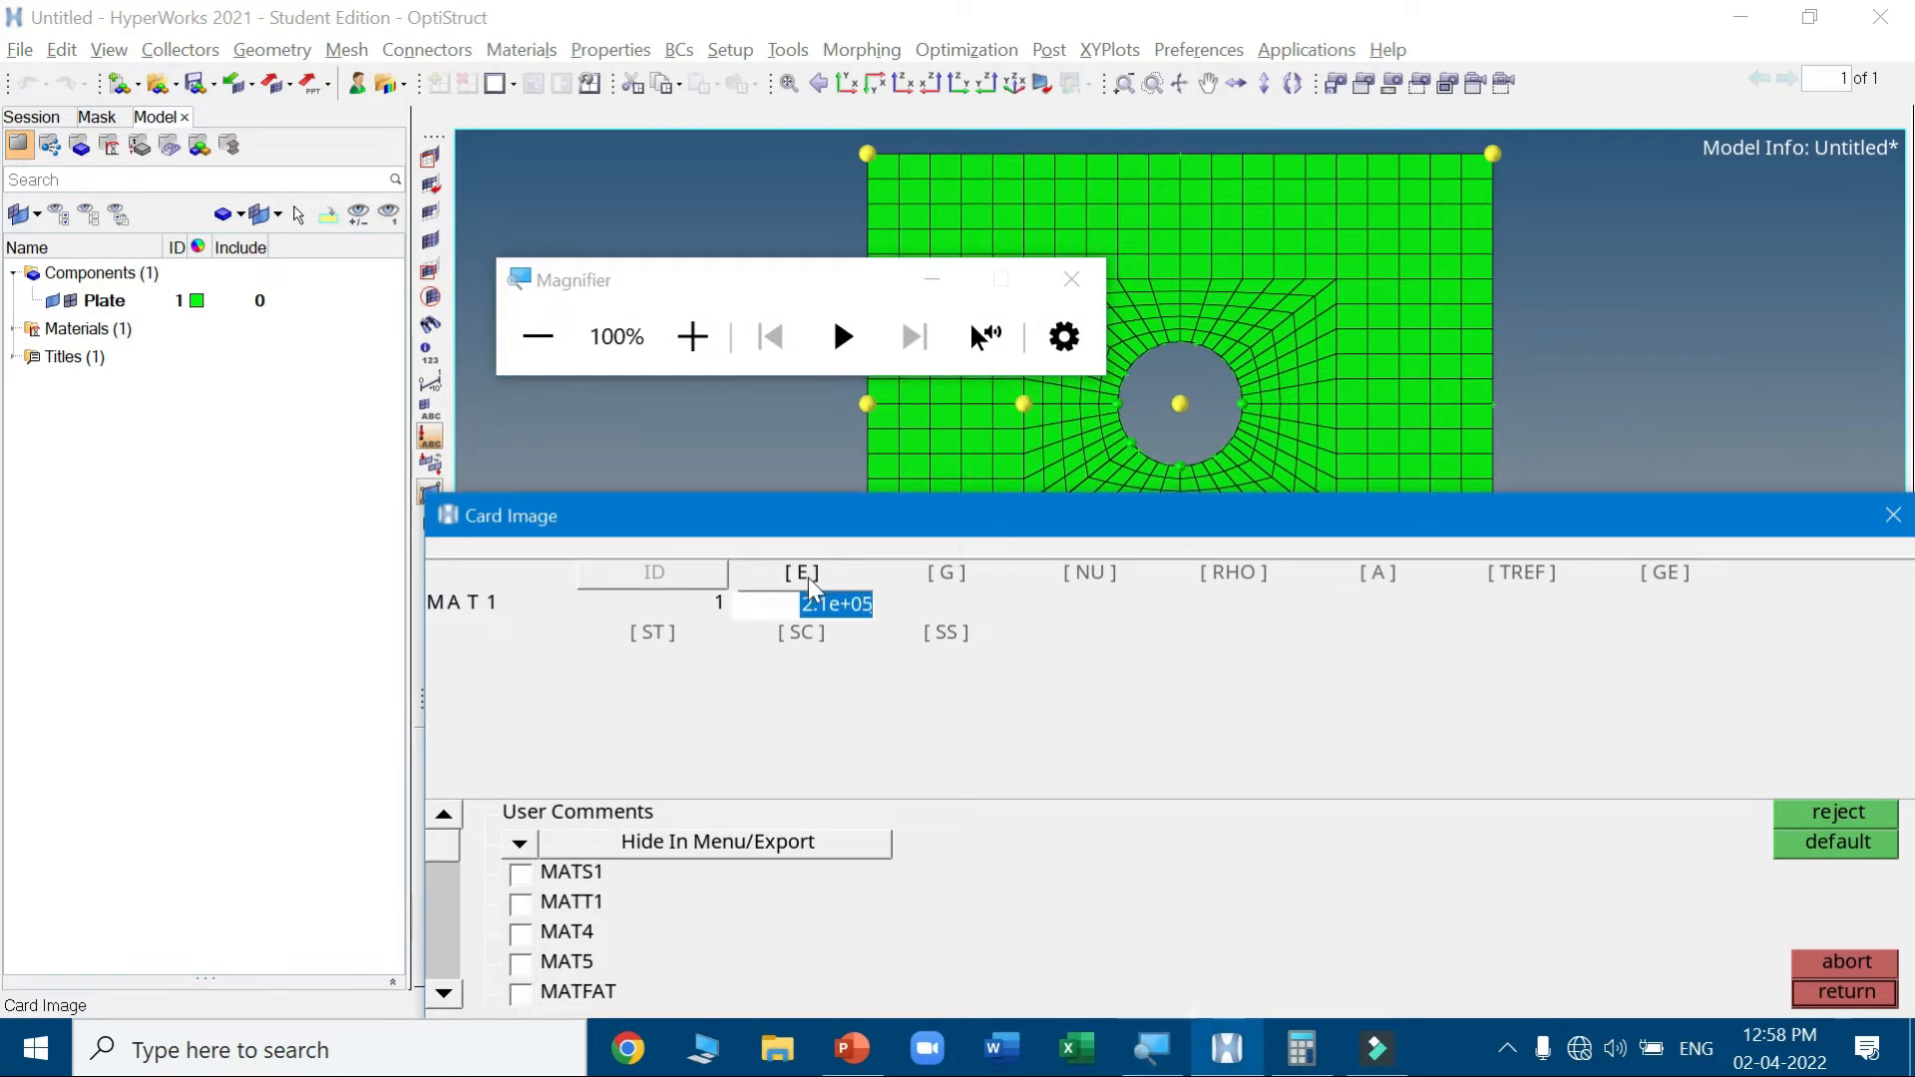
left_click(856, 612)
left_click(1087, 573)
left_click(1128, 639)
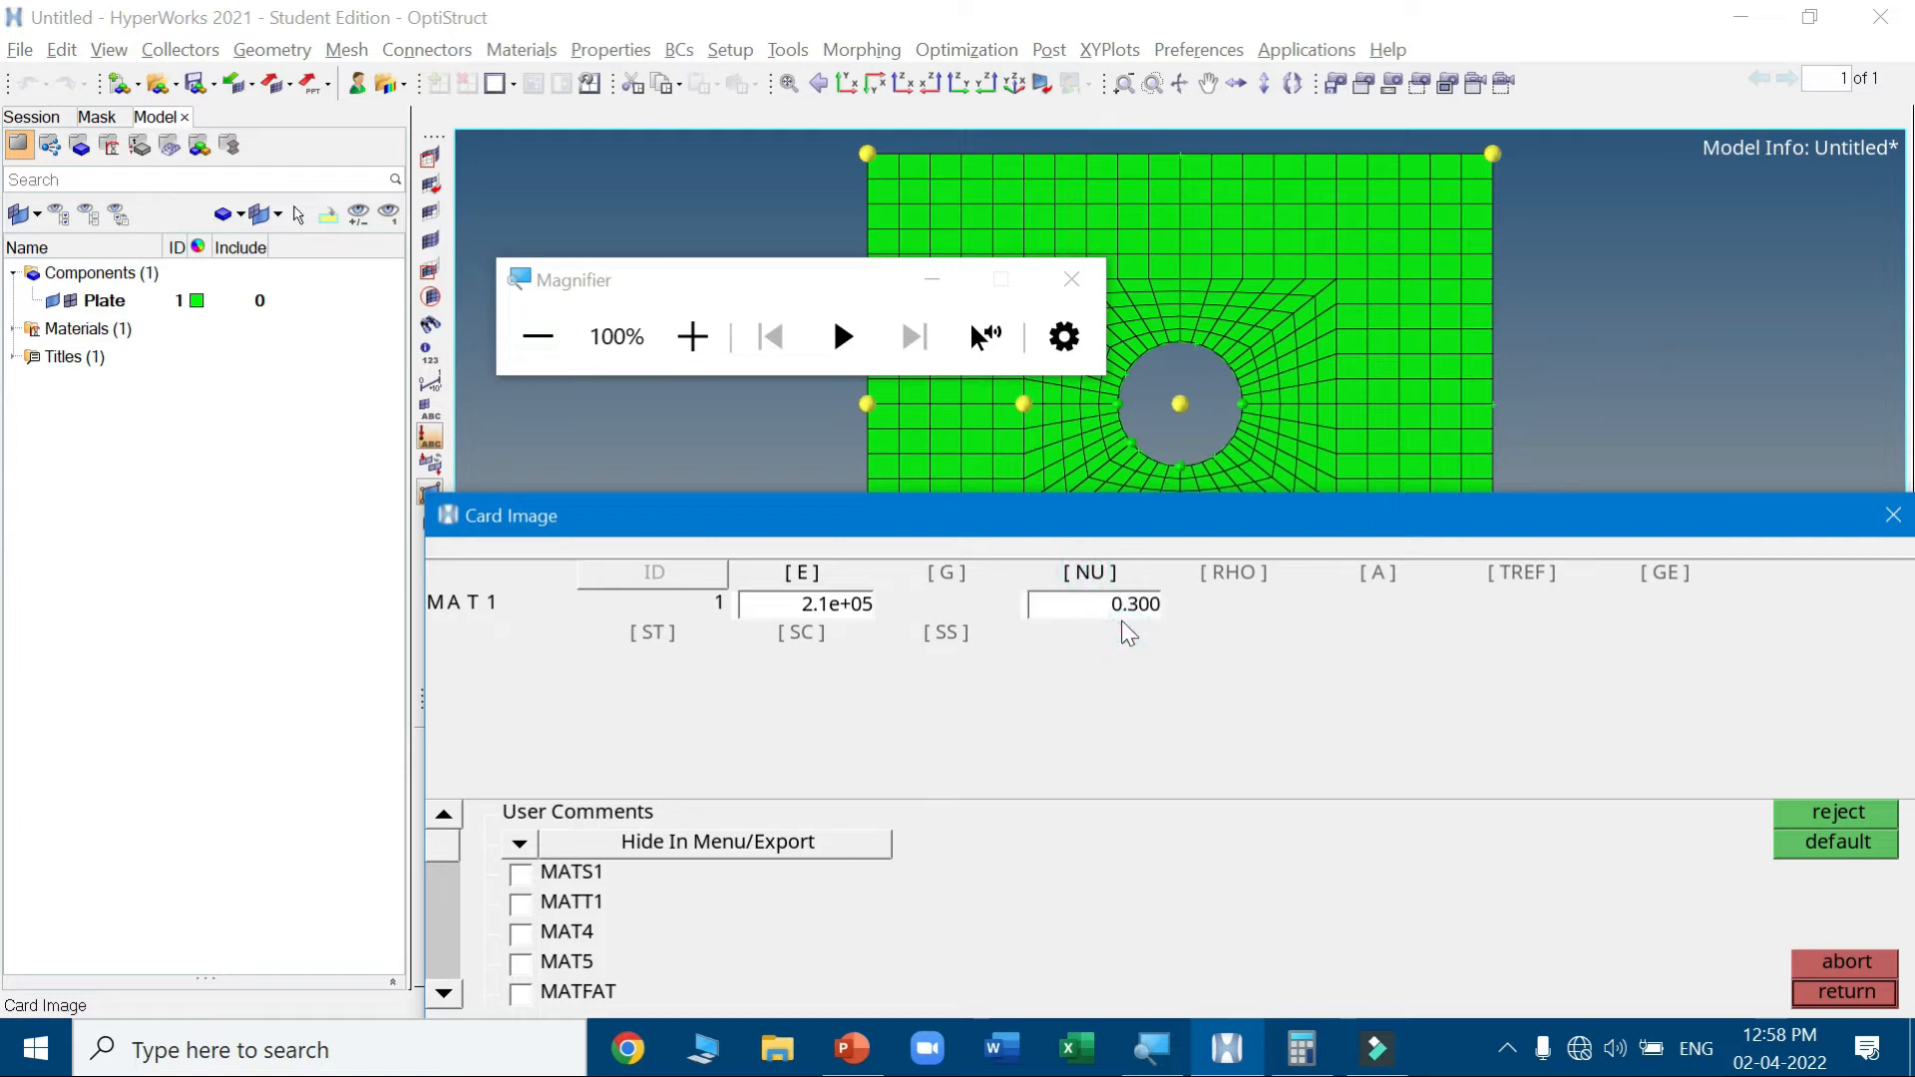
left_click(1259, 576)
left_click(1249, 646)
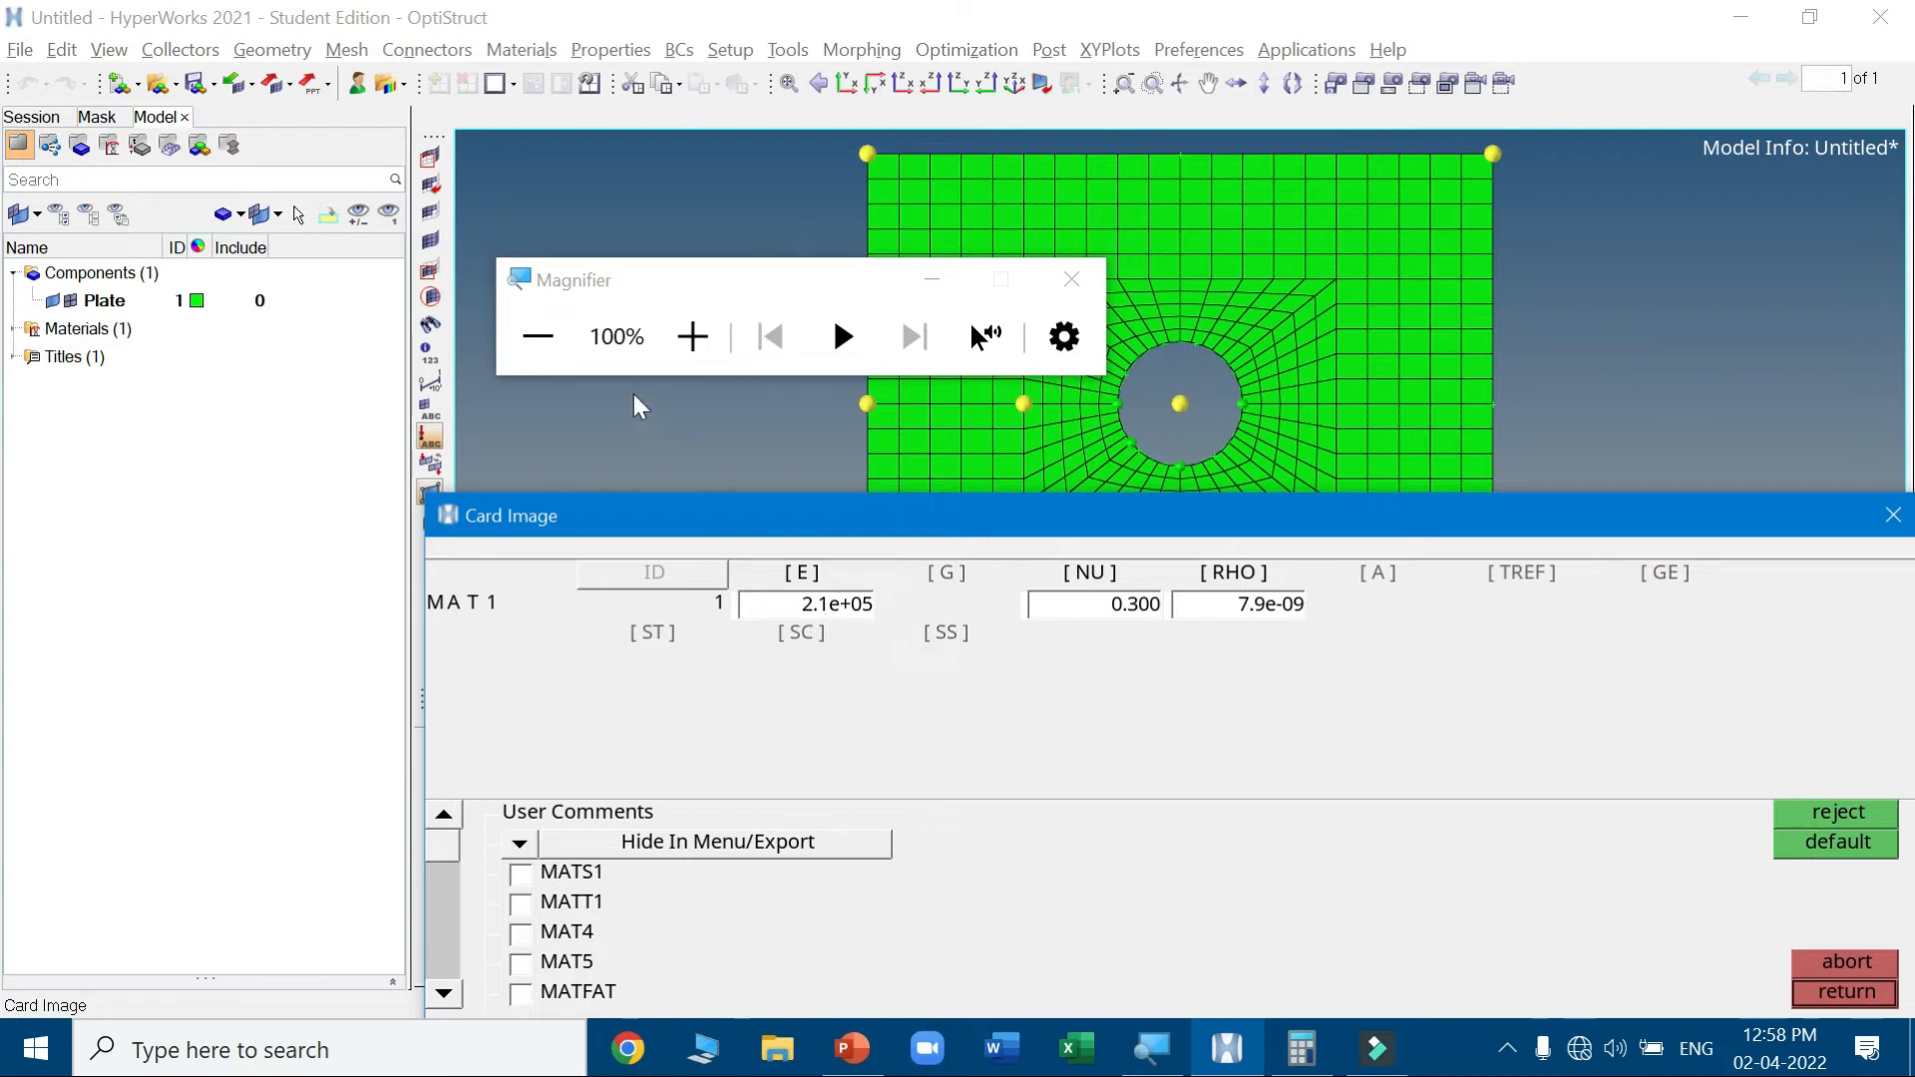
left_click(1854, 991)
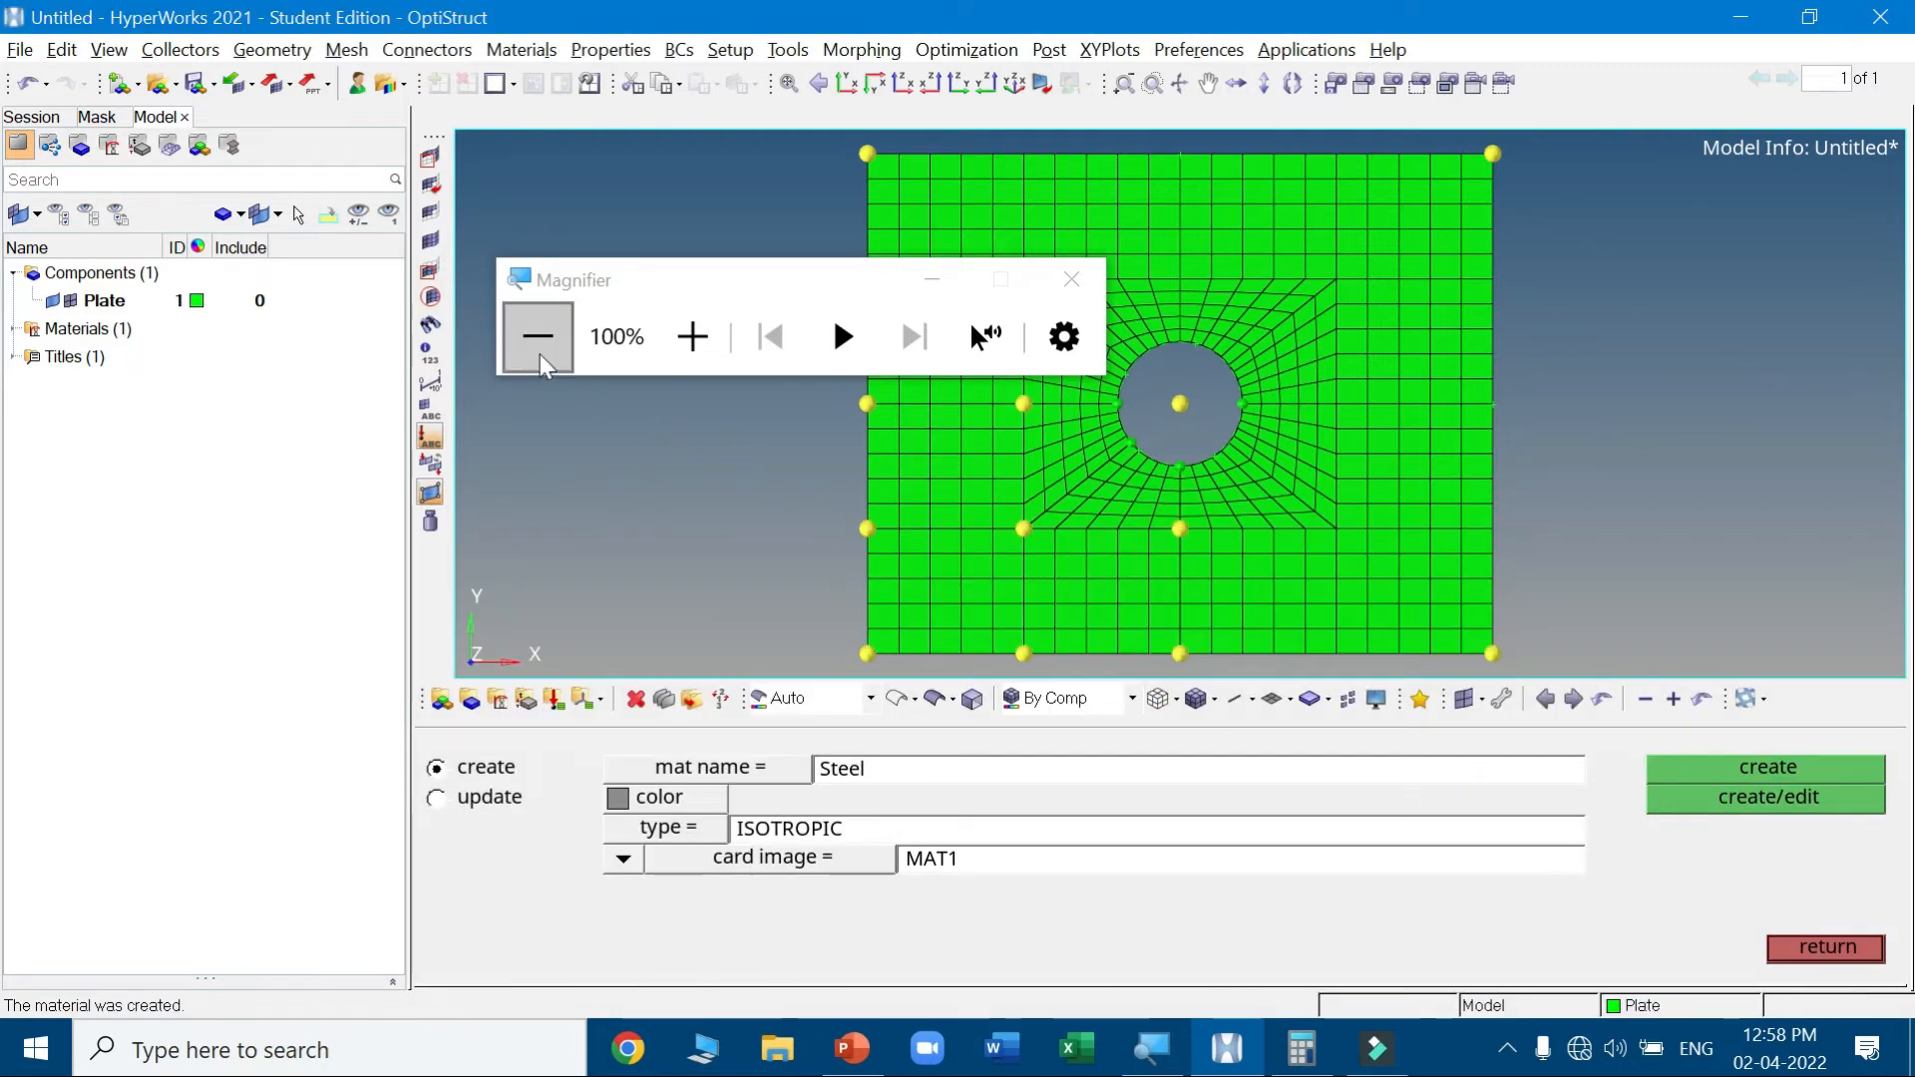
left_click(1826, 946)
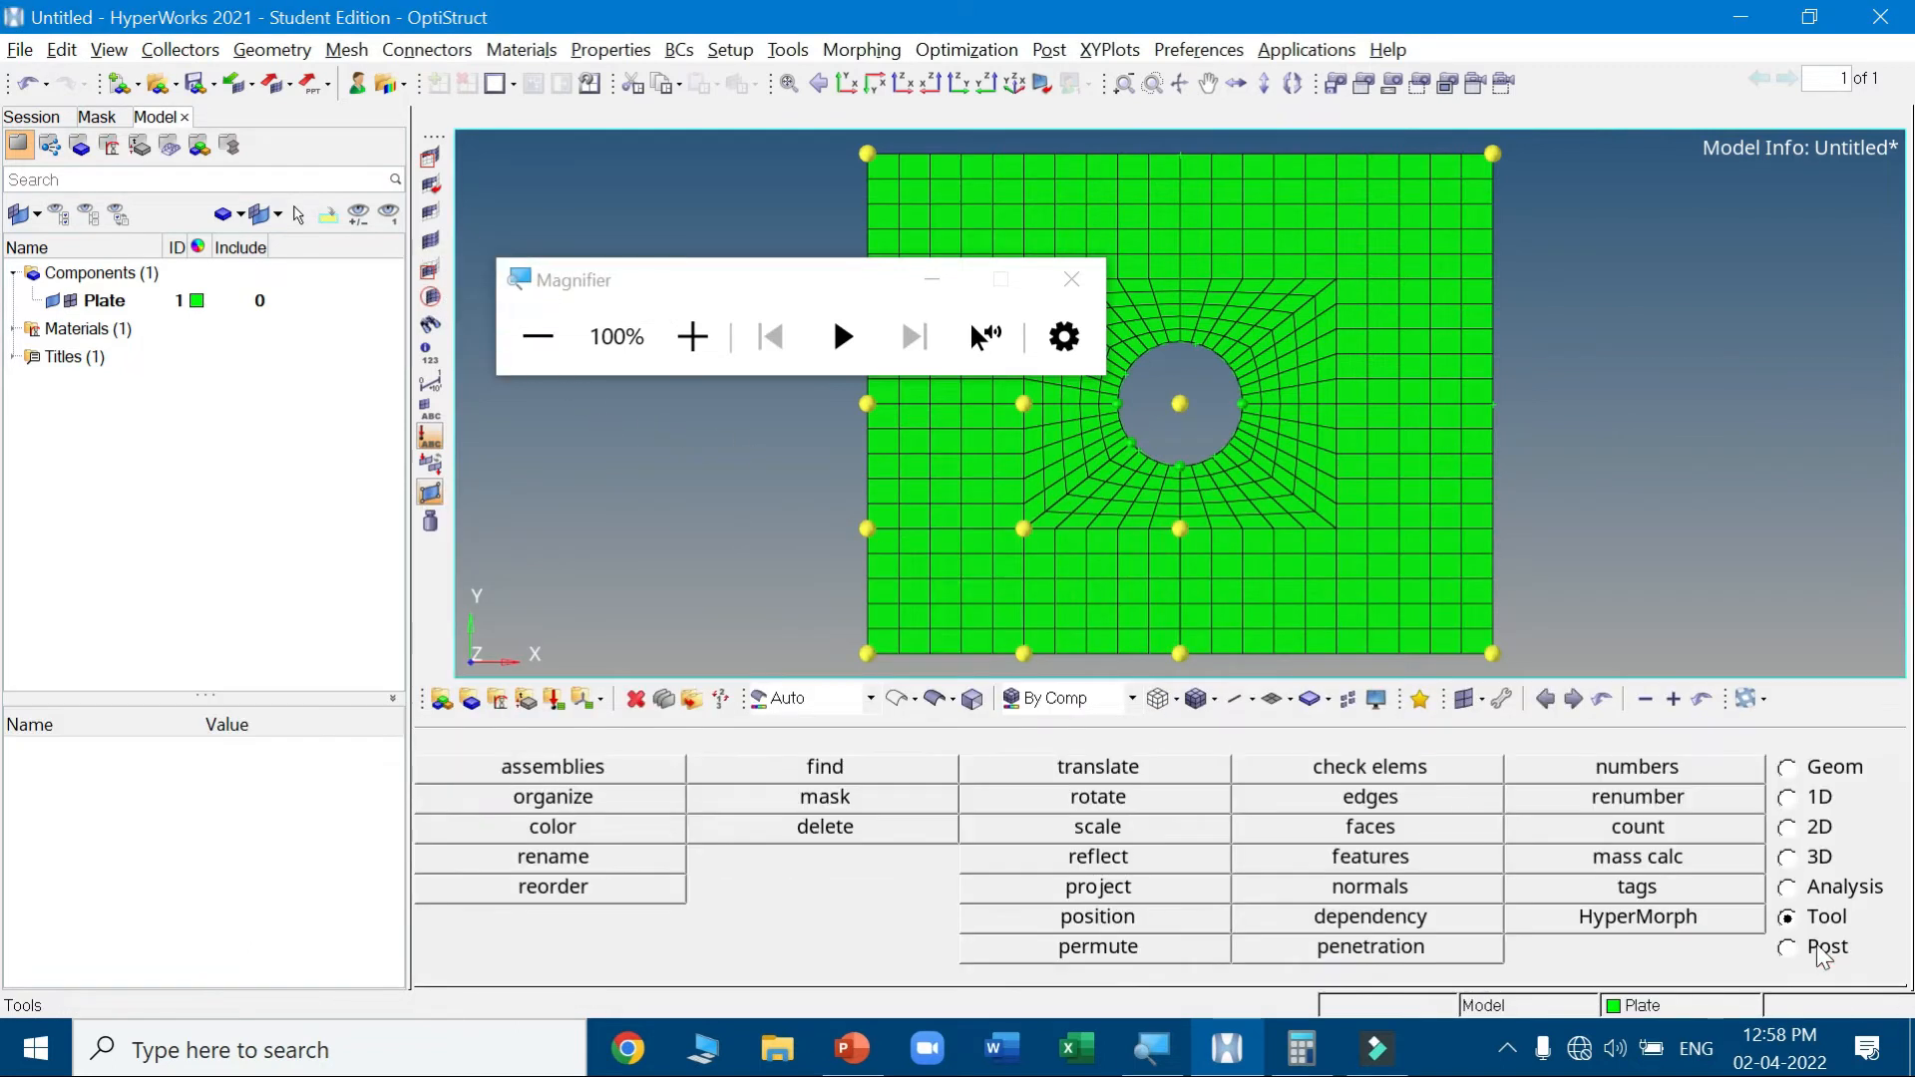
Examine the Steel material in the model tree and check its E, NU and RHO values under magnification
left_click(13, 328)
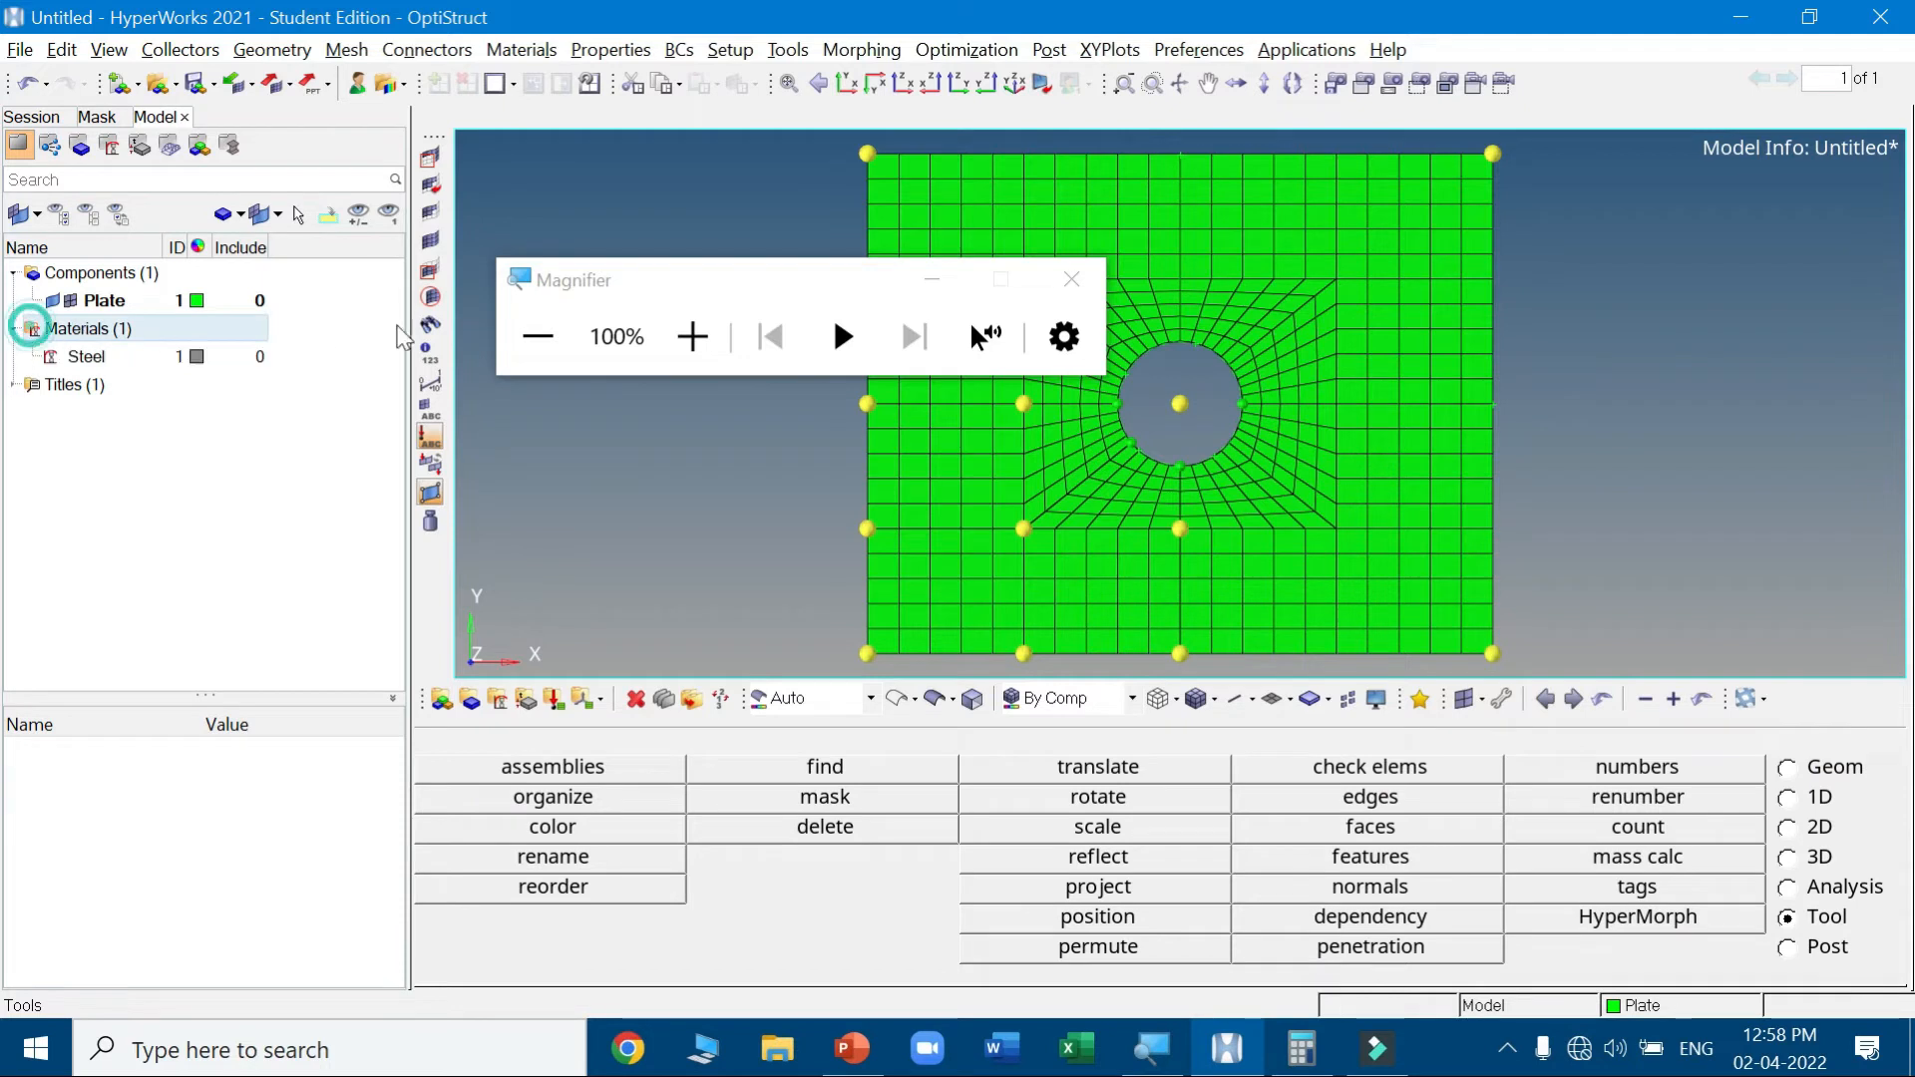
left_click(690, 339)
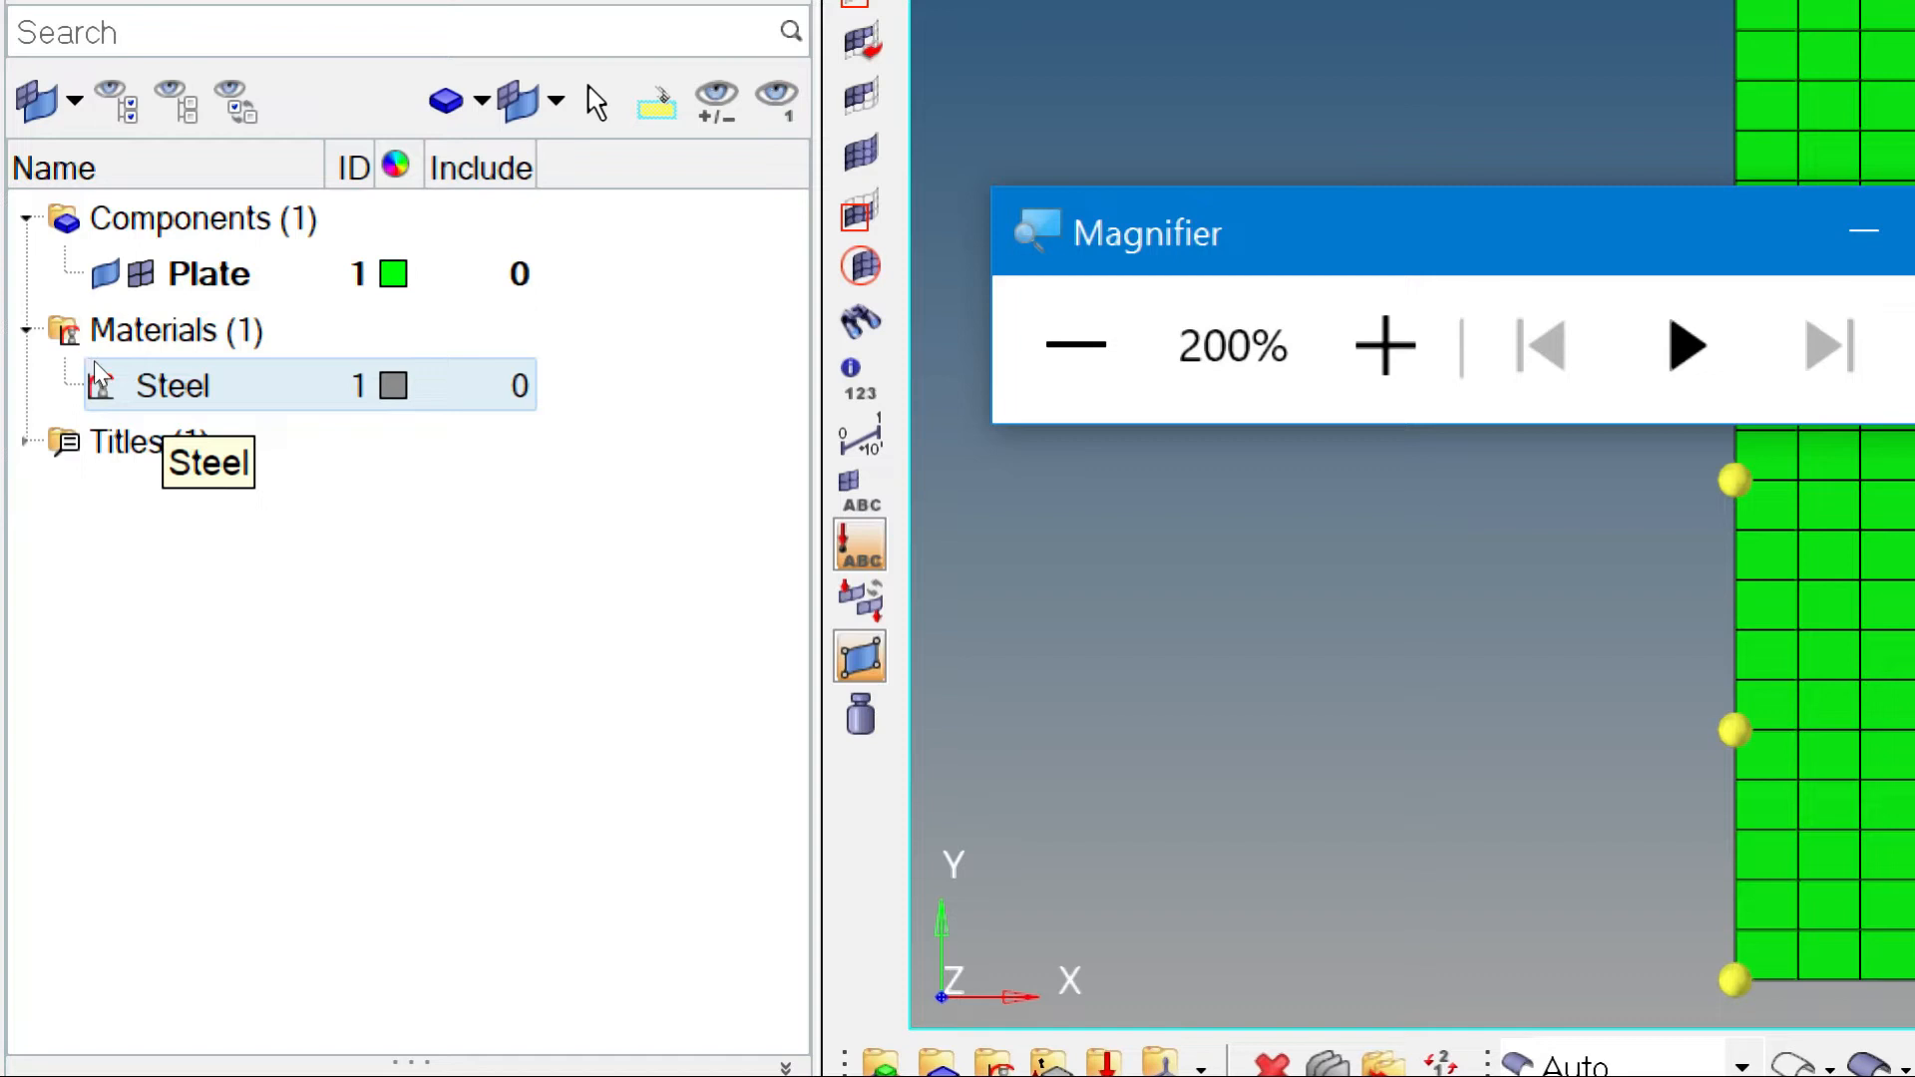
left_click(99, 379)
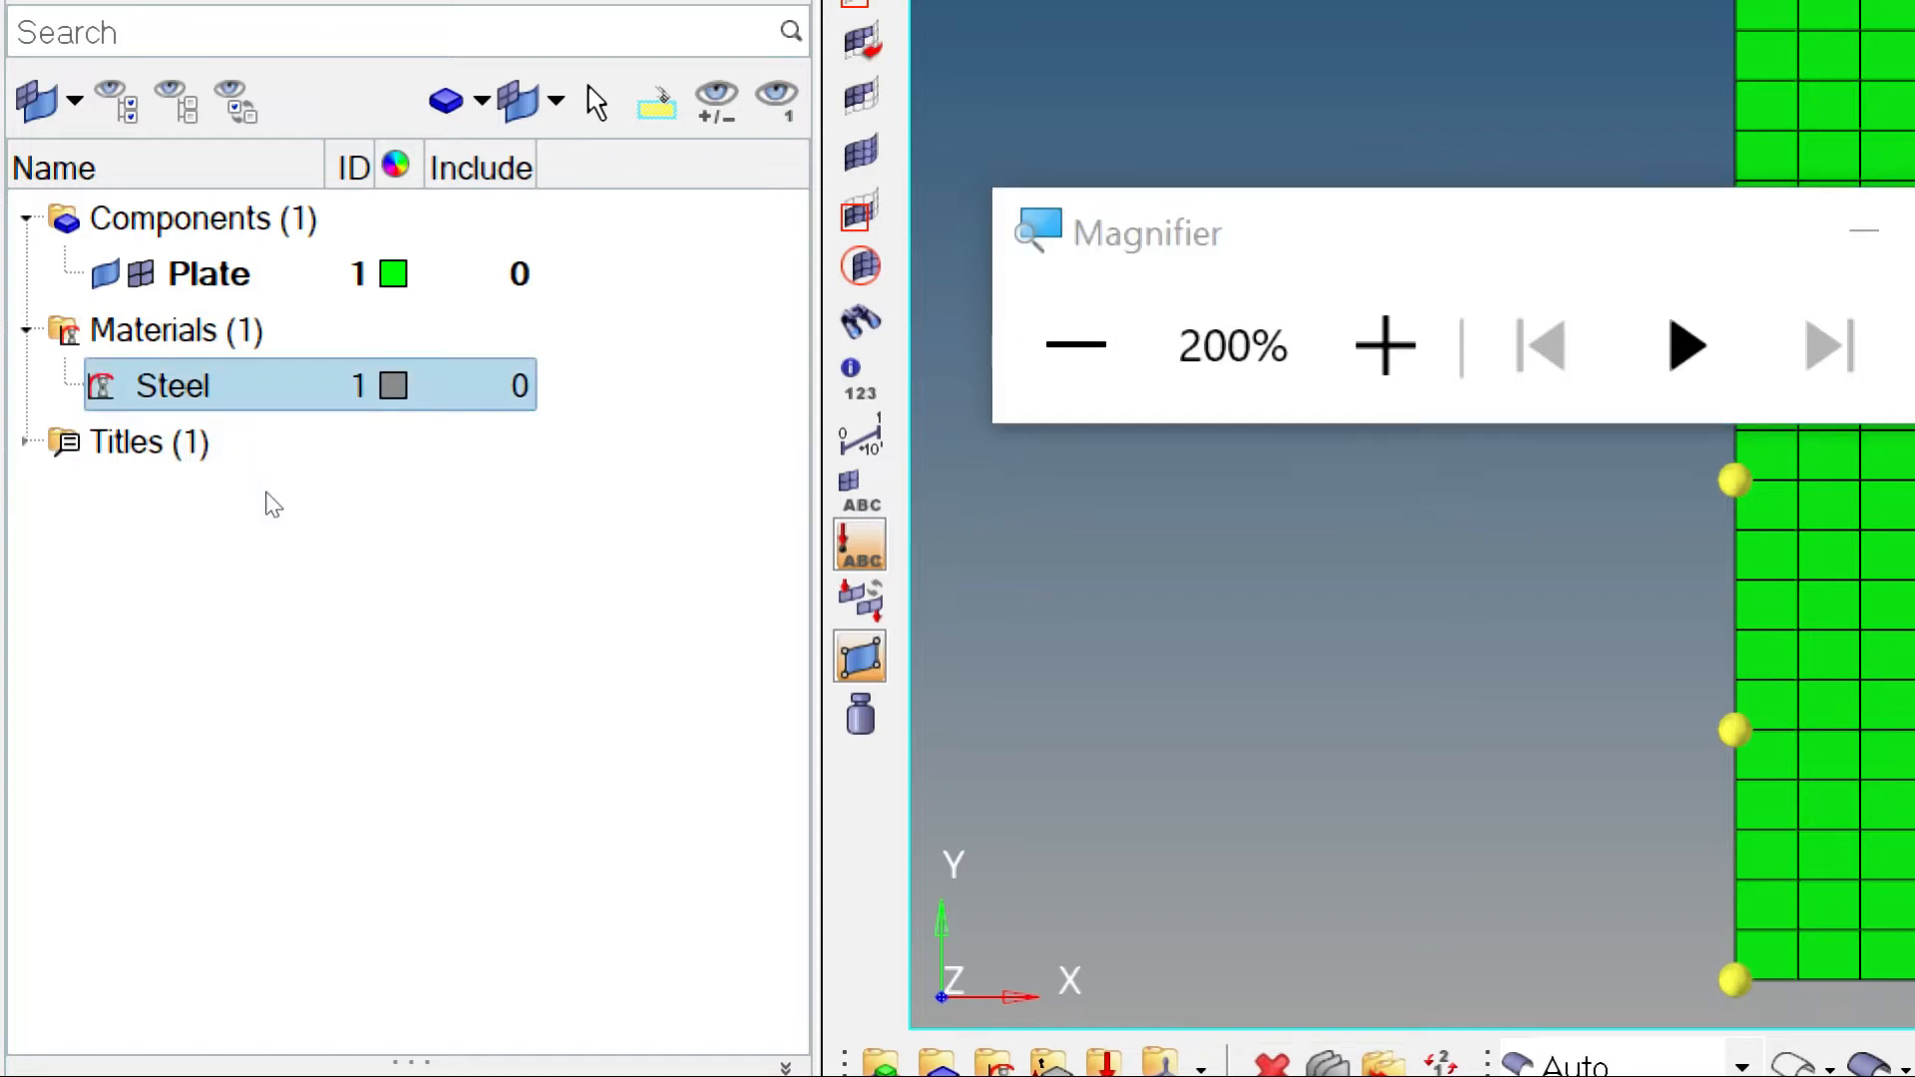
left_click(1075, 345)
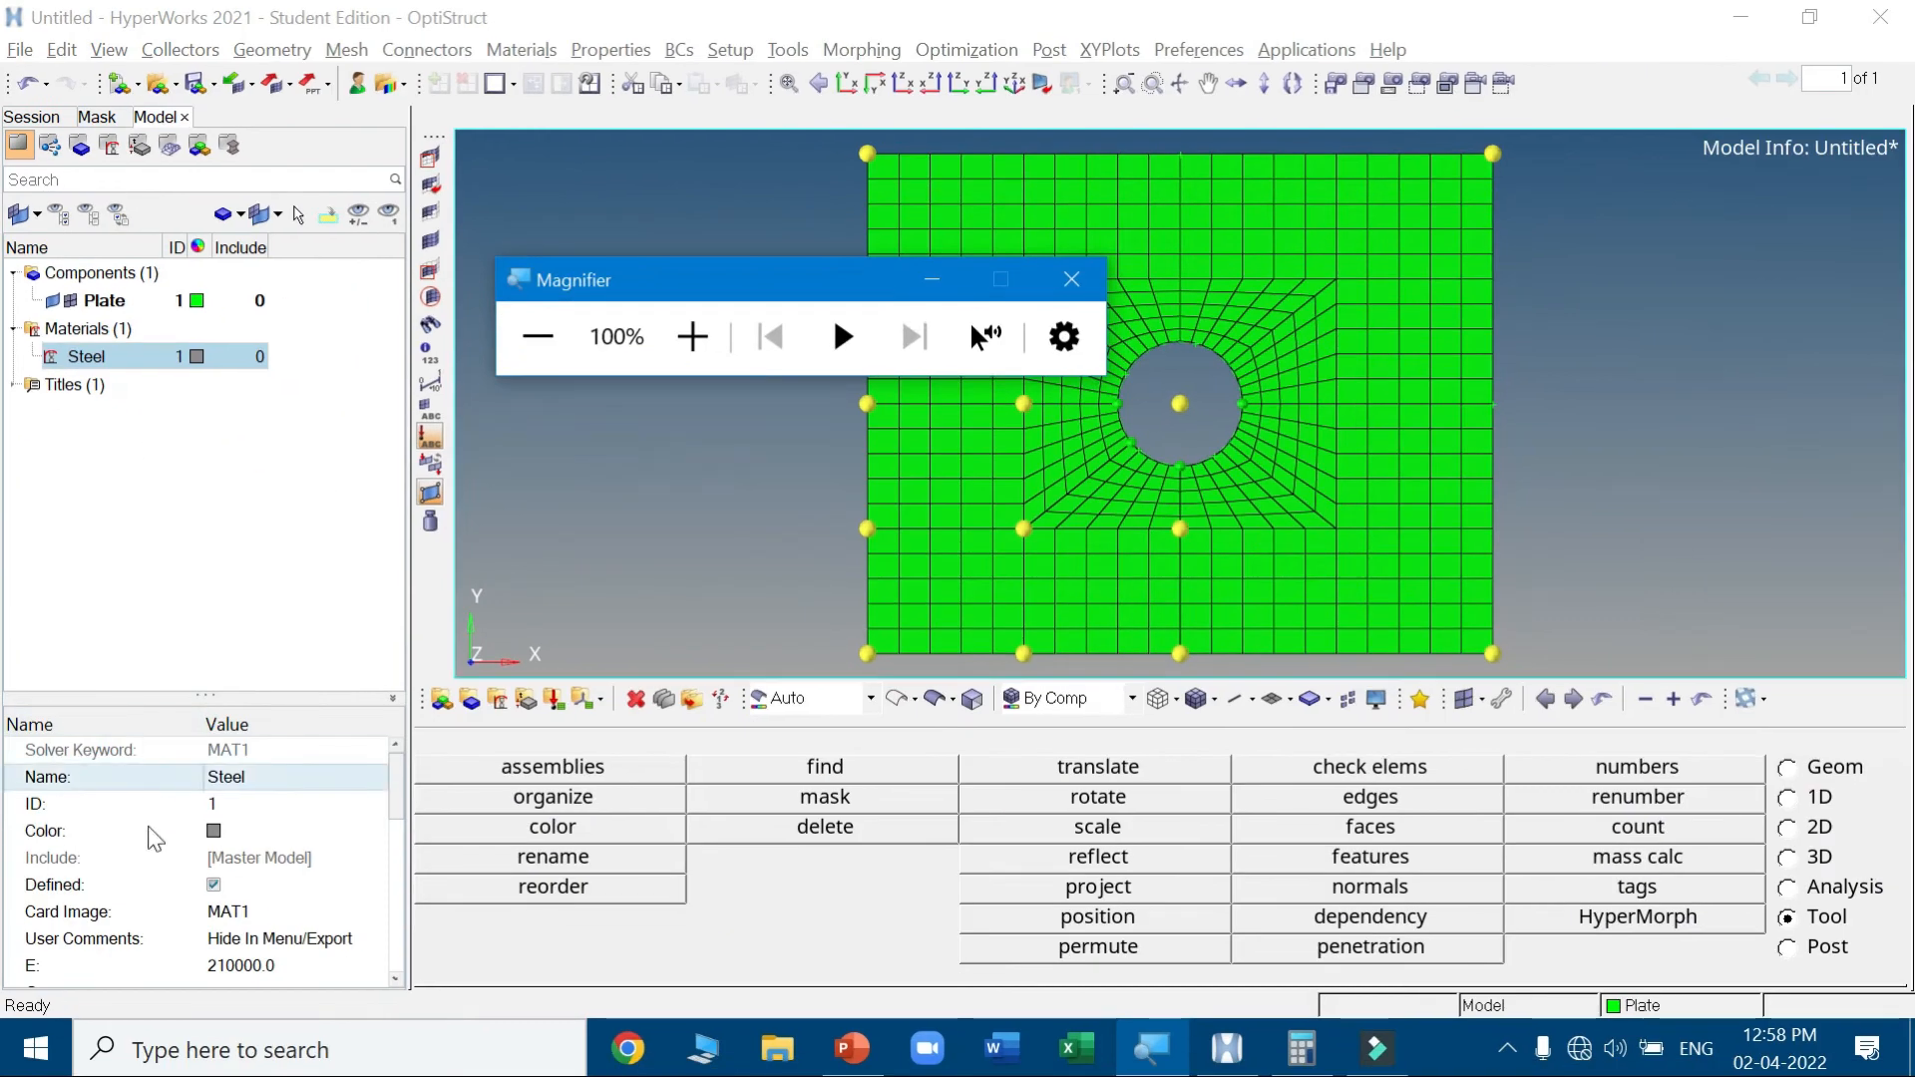
left_click_drag(396, 802, 404, 848)
left_click_drag(700, 271, 218, 564)
left_click(211, 624)
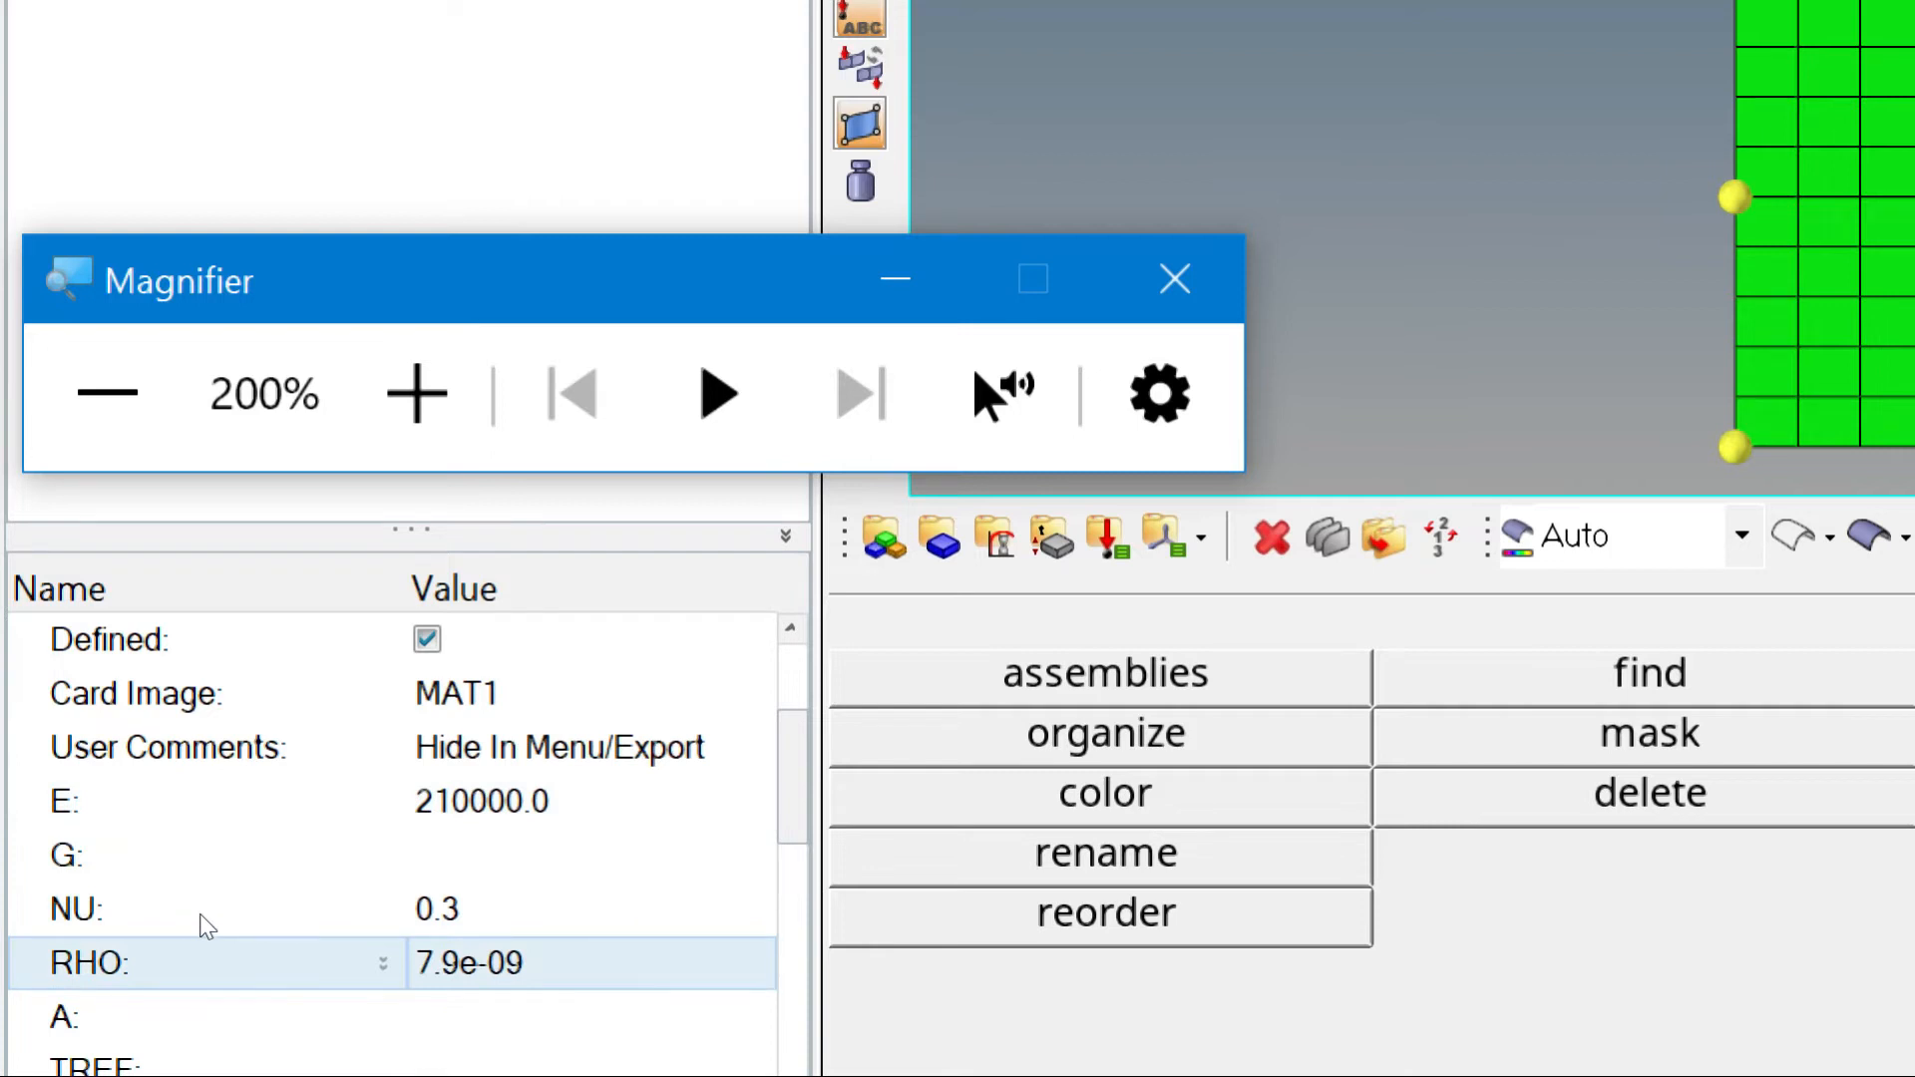
left_click(249, 826)
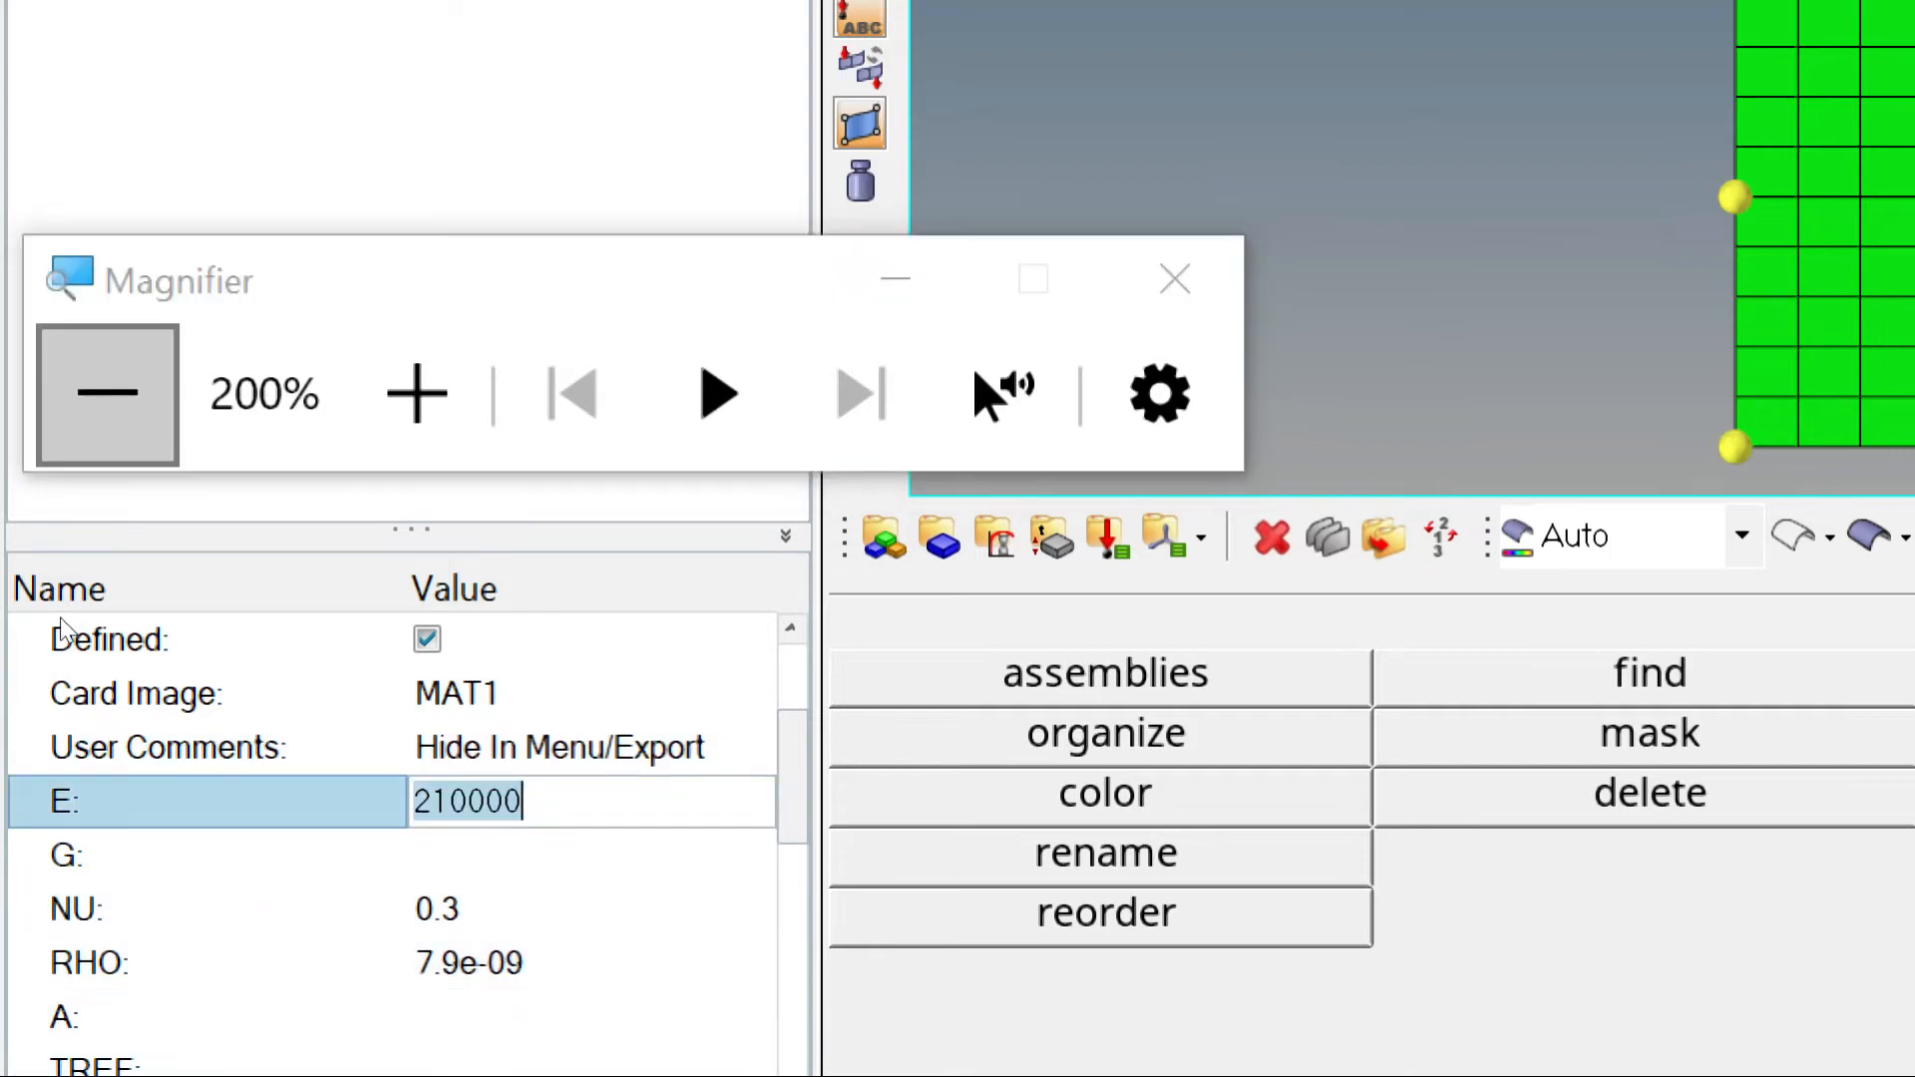
left_click(107, 392)
left_click_drag(266, 558, 361, 462)
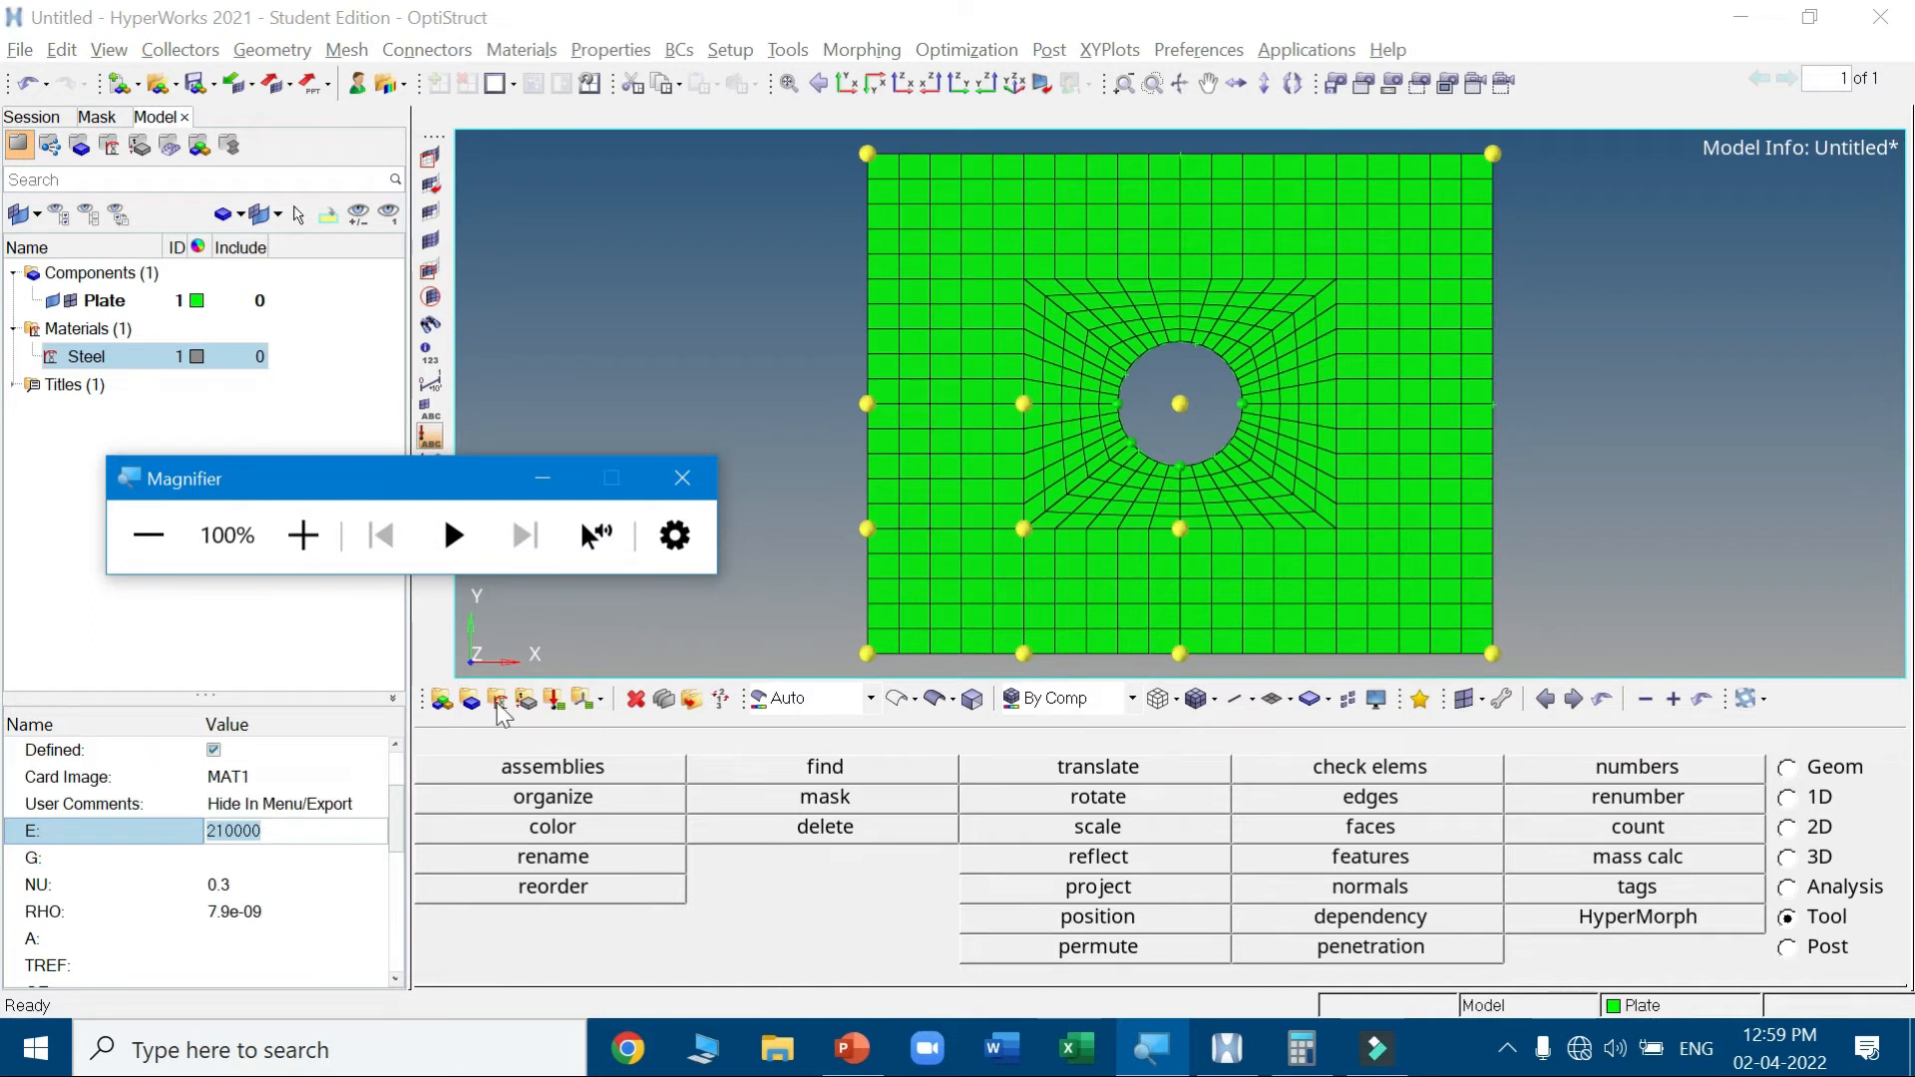
Magnify the area with the collector creation tools to 200% and return the view to 100%
left_click_drag(404, 494, 803, 491)
left_click(697, 530)
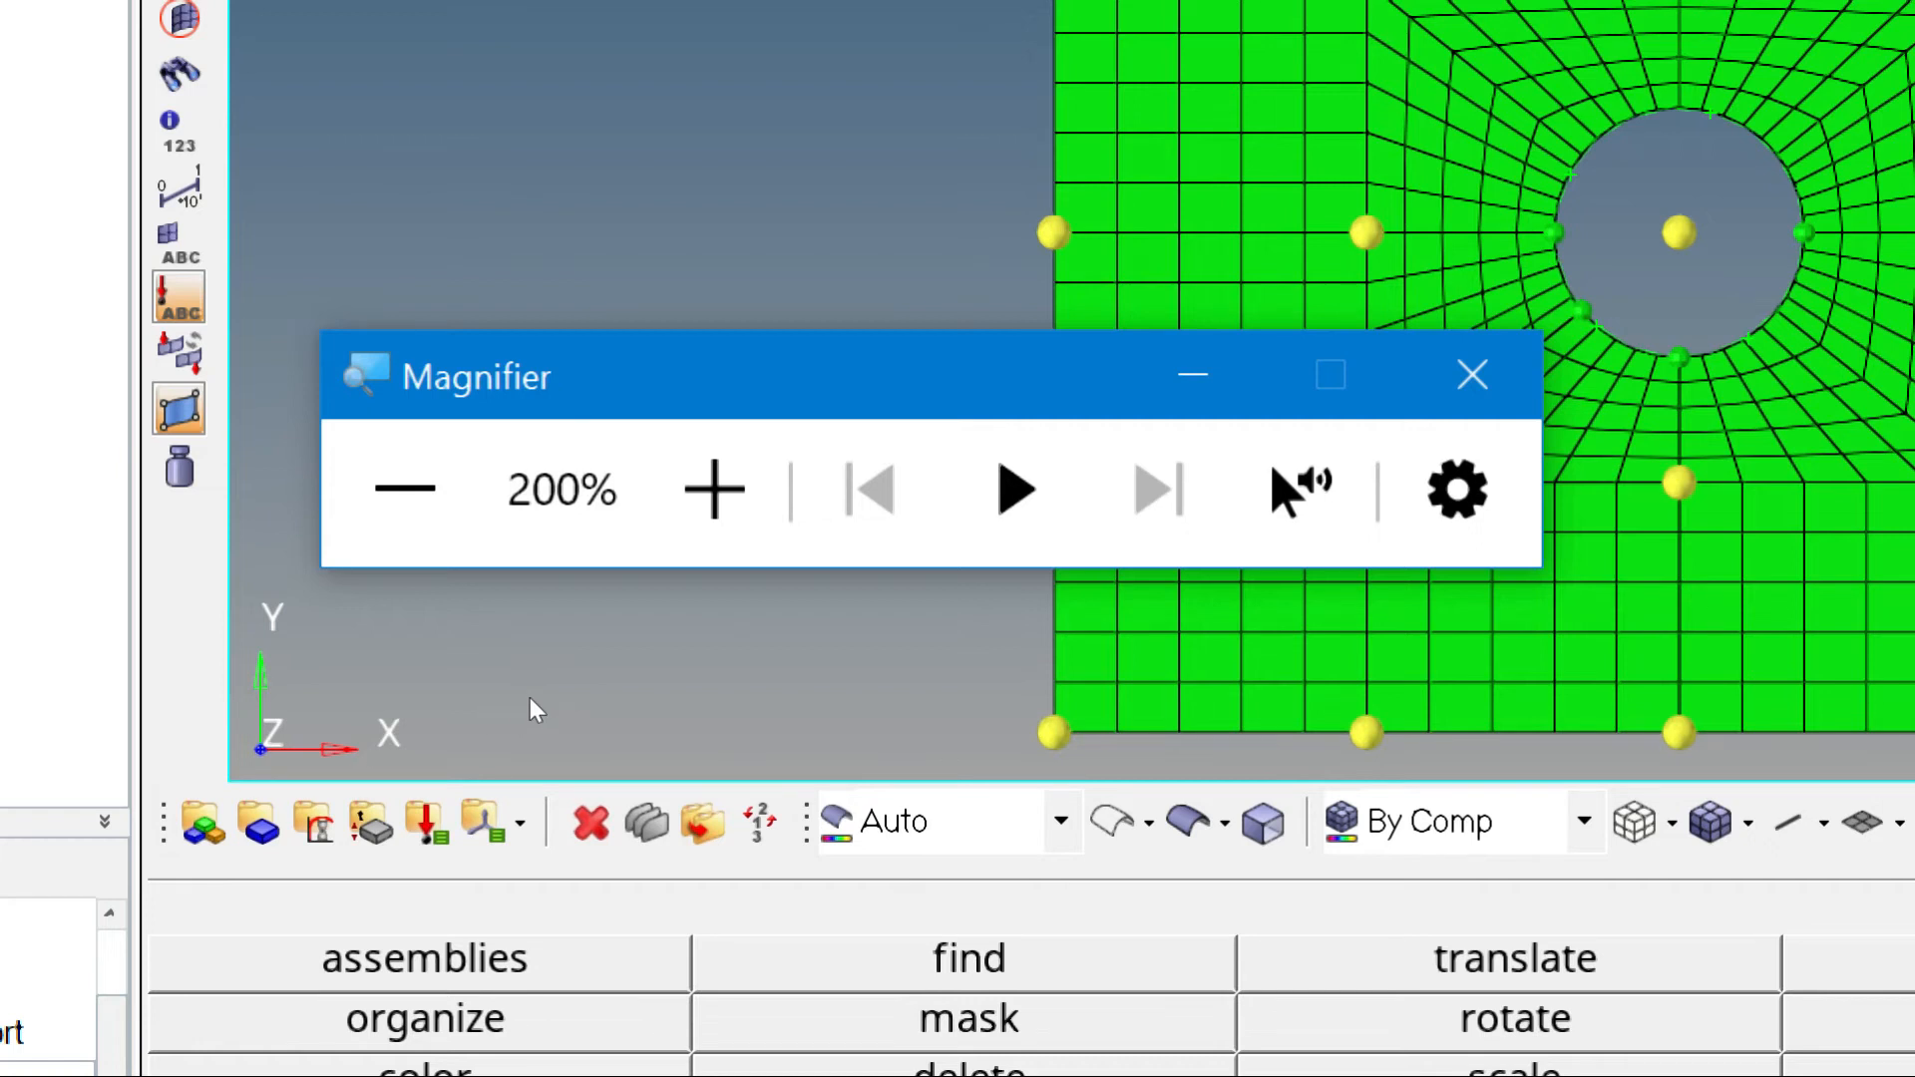
left_click(404, 489)
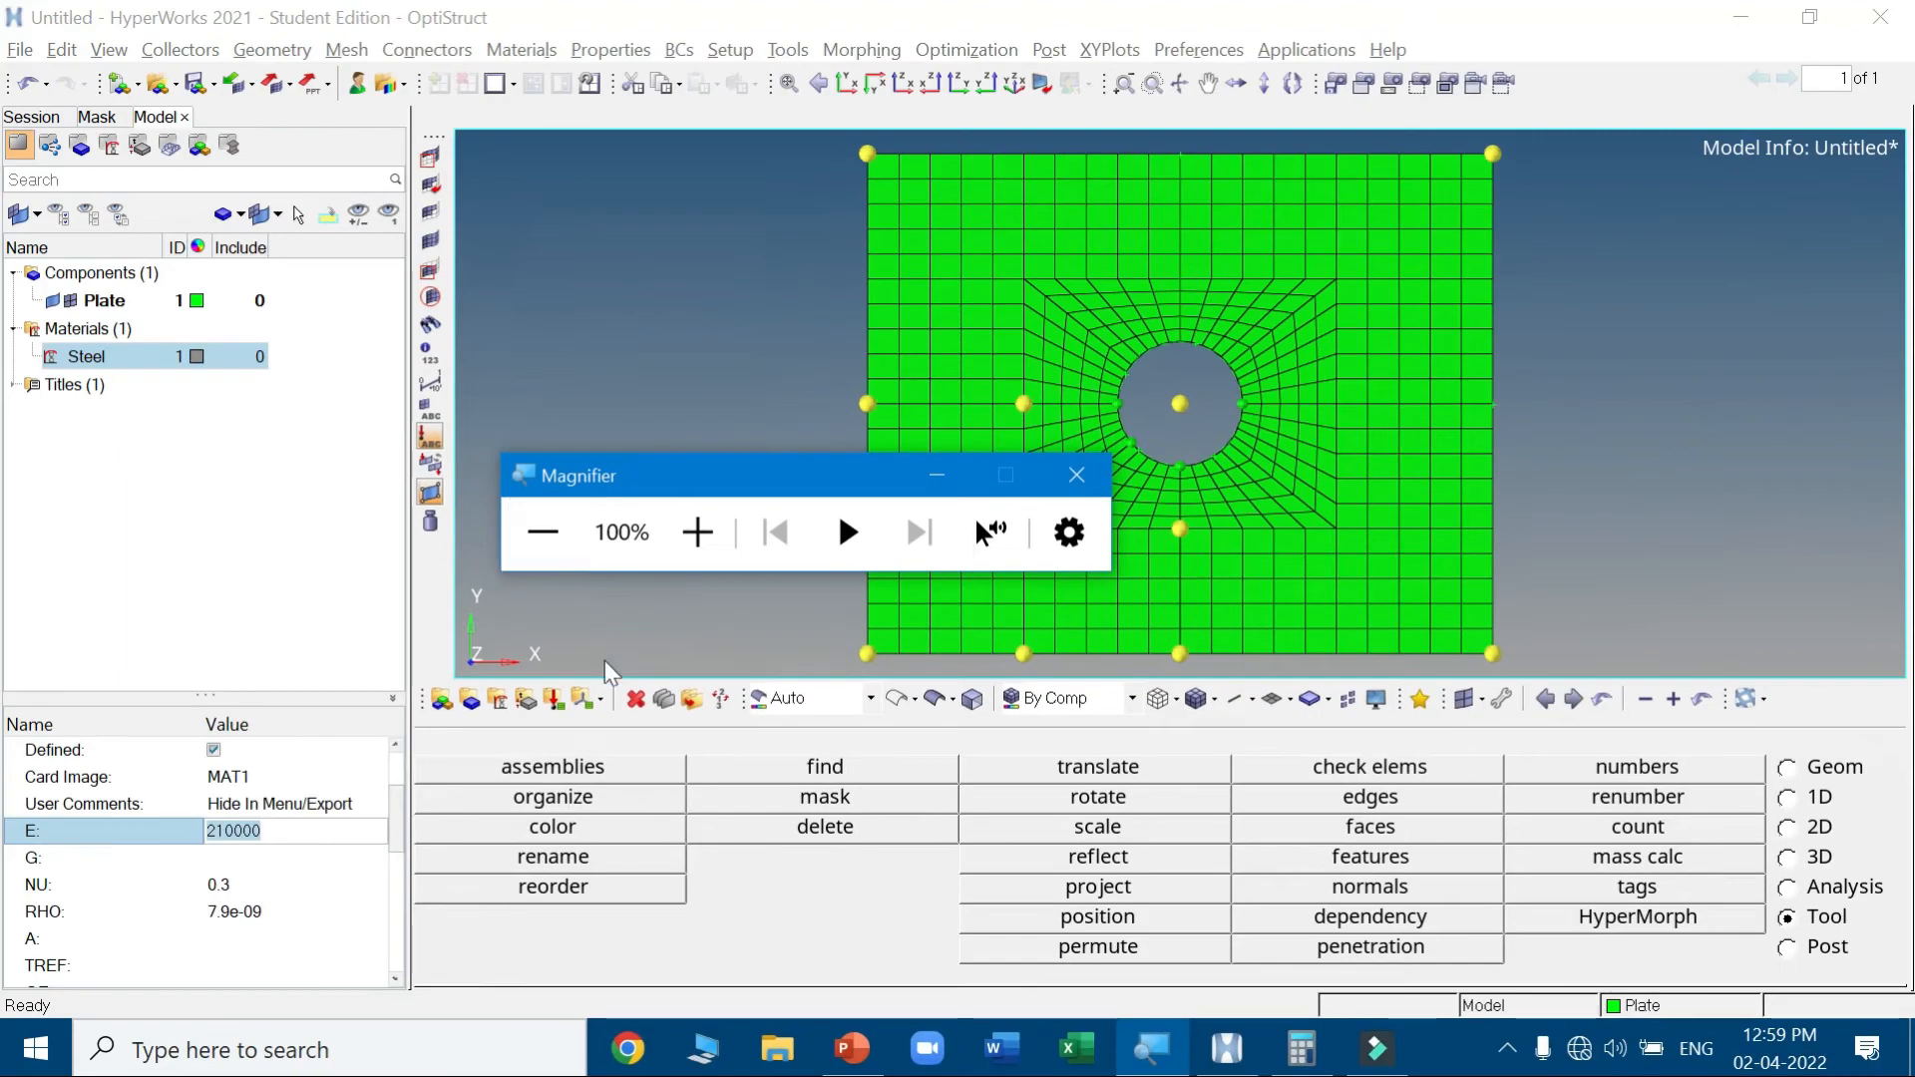
Set up a new property named Plate_Shell with type 2D
left_click(527, 699)
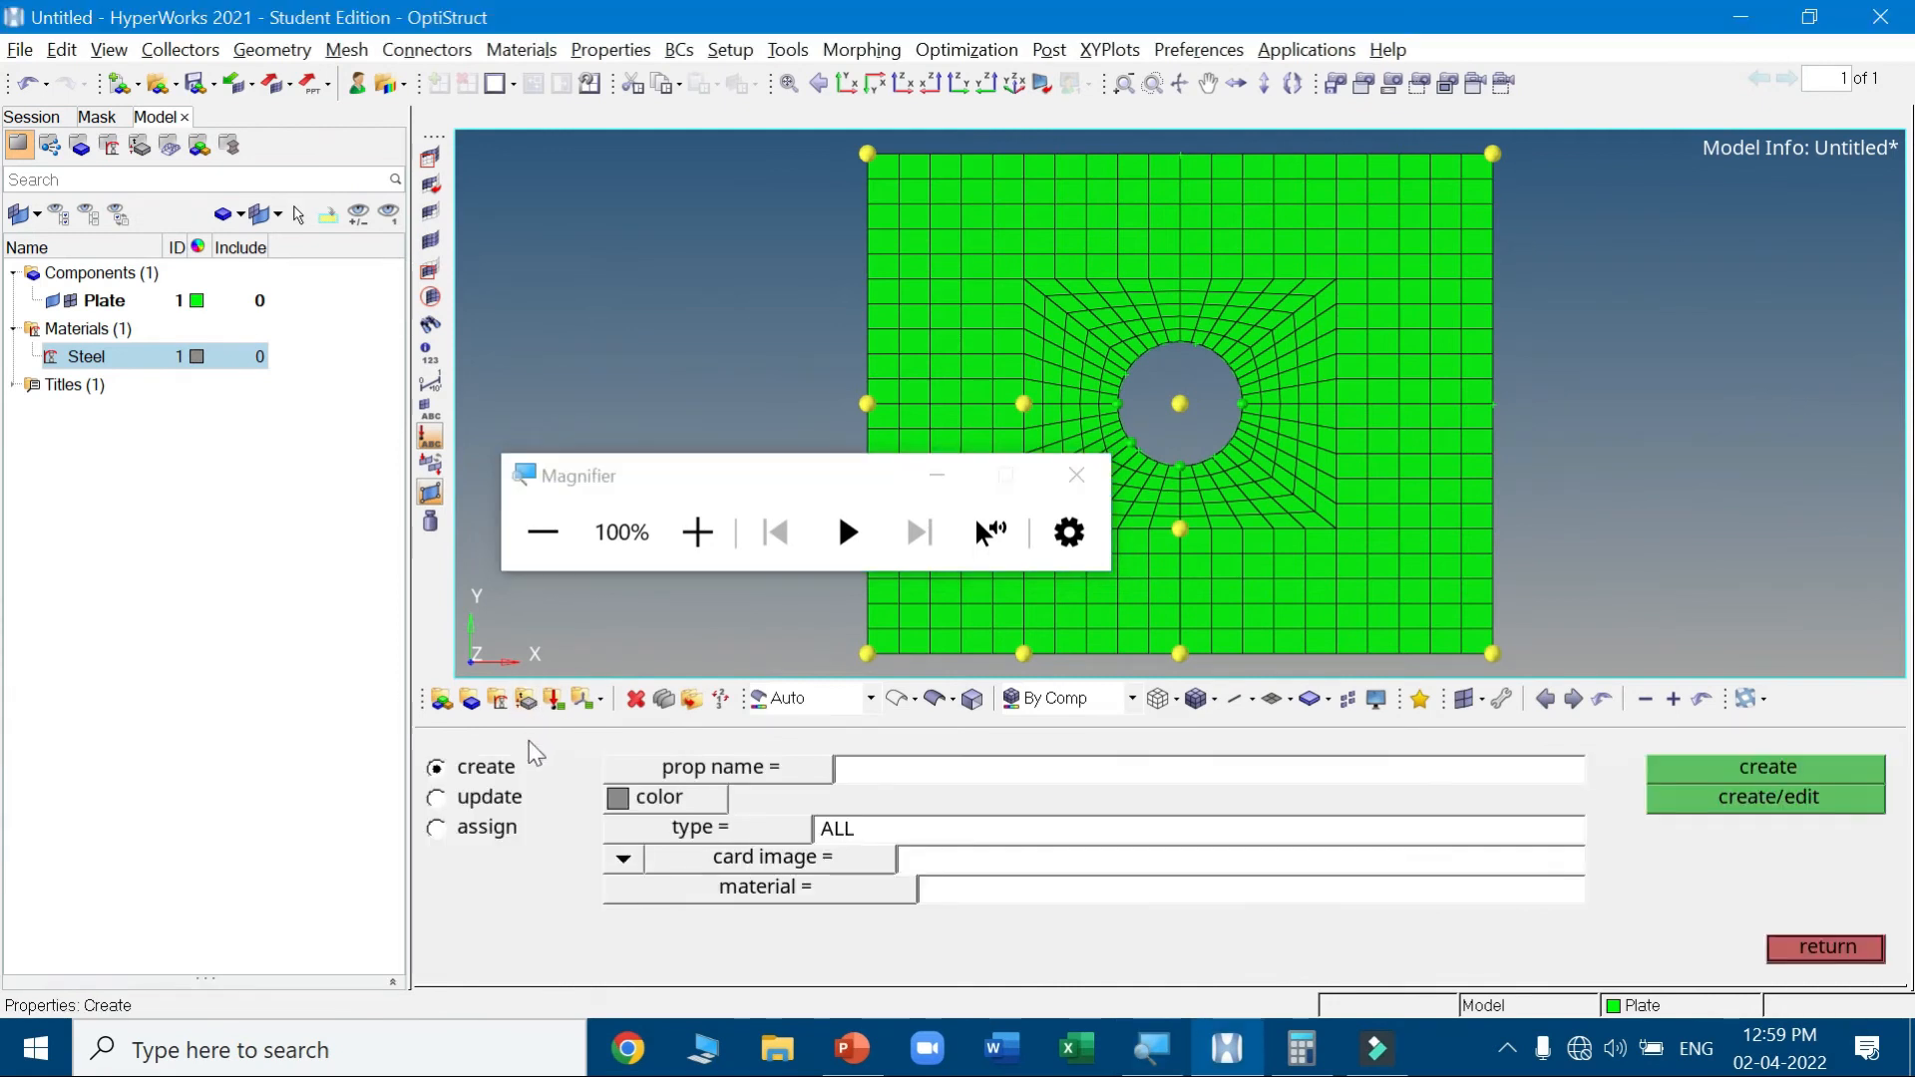
left_click(917, 769)
type("Plate_Shell")
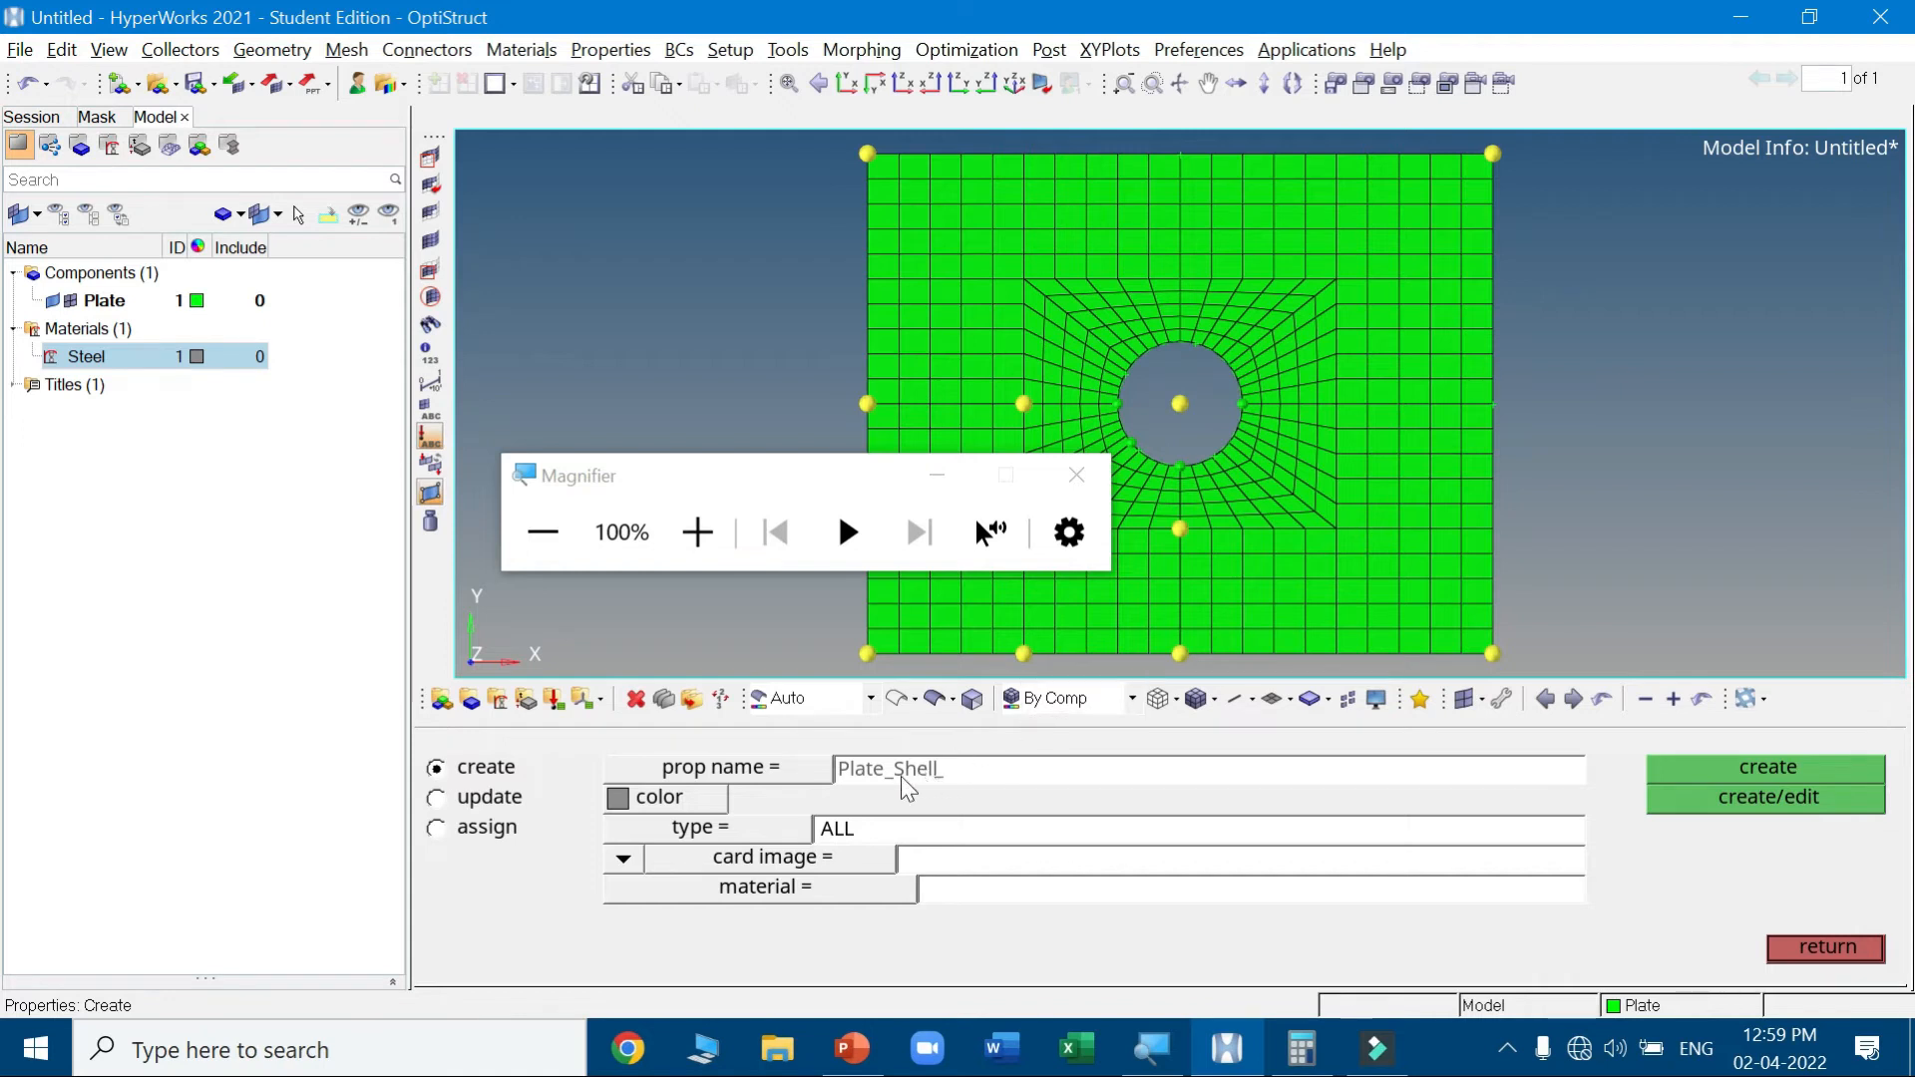
left_click(783, 828)
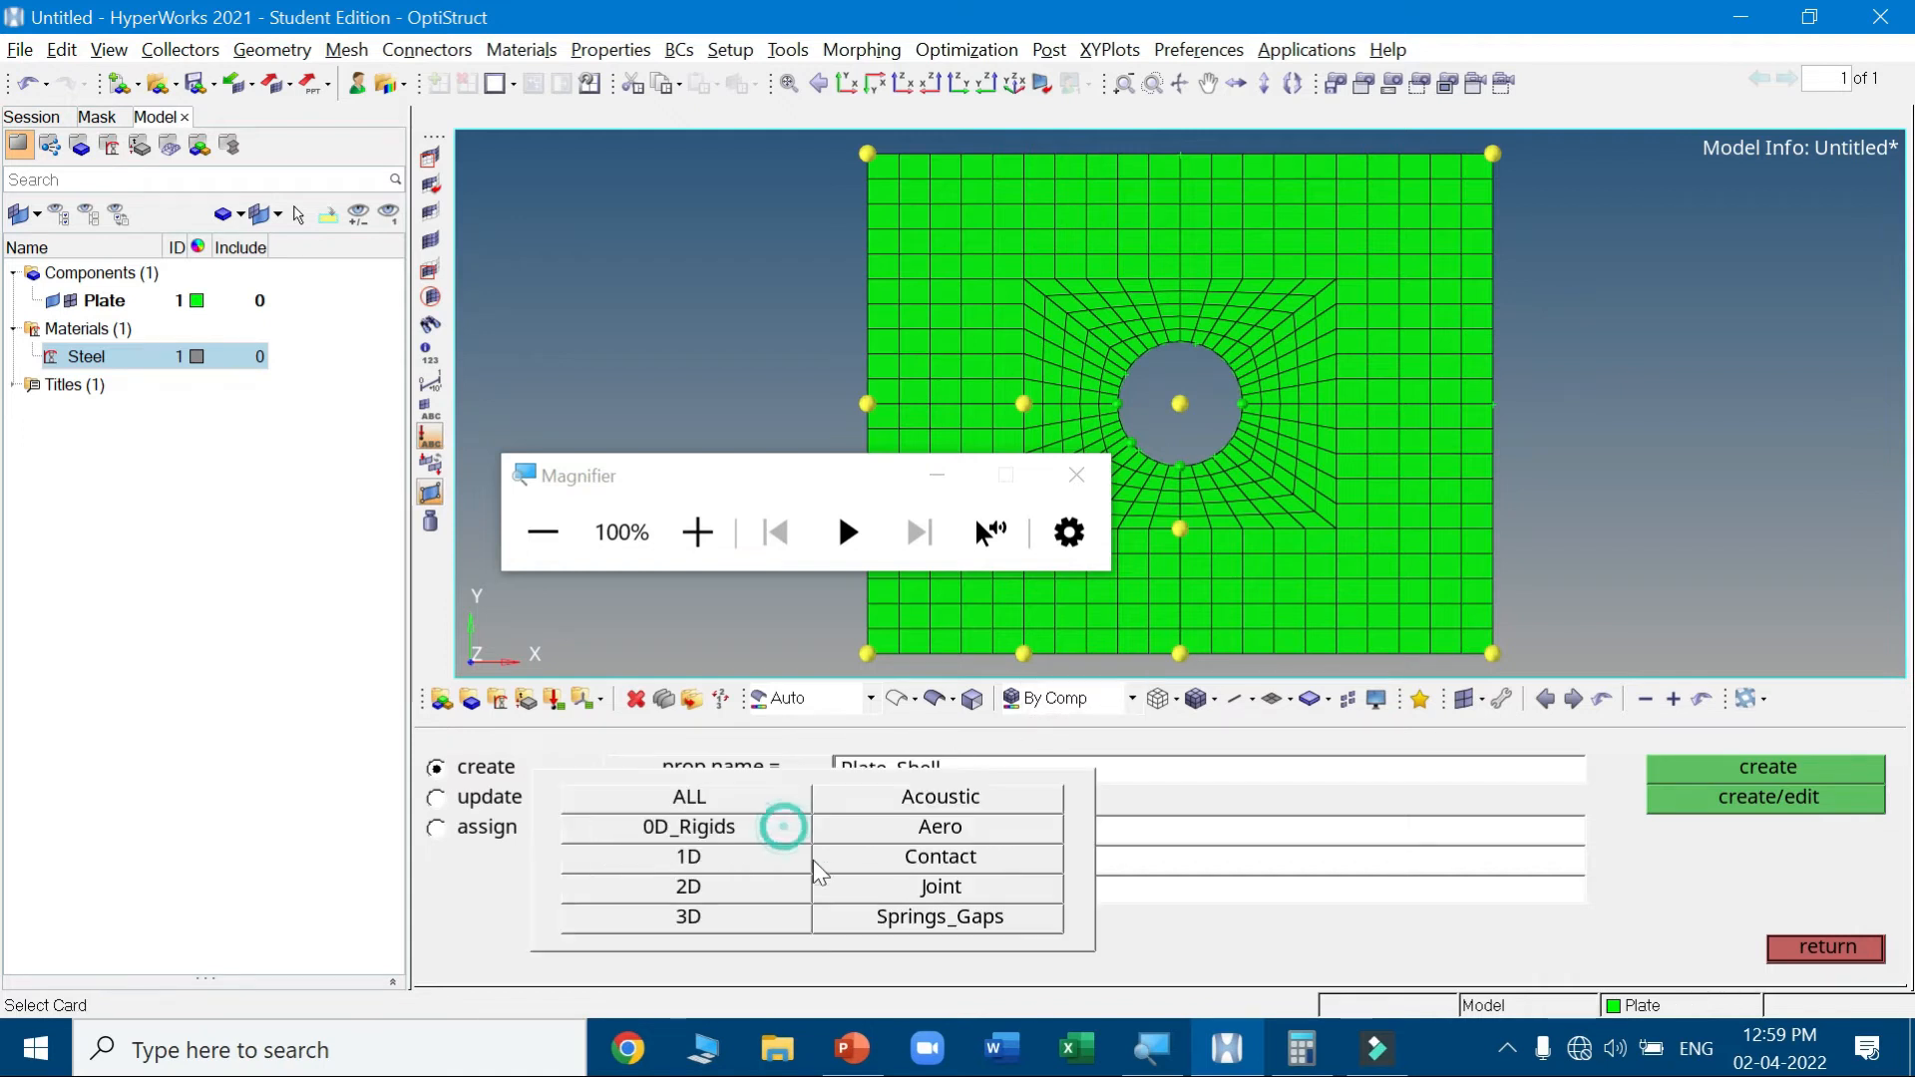
left_click(720, 891)
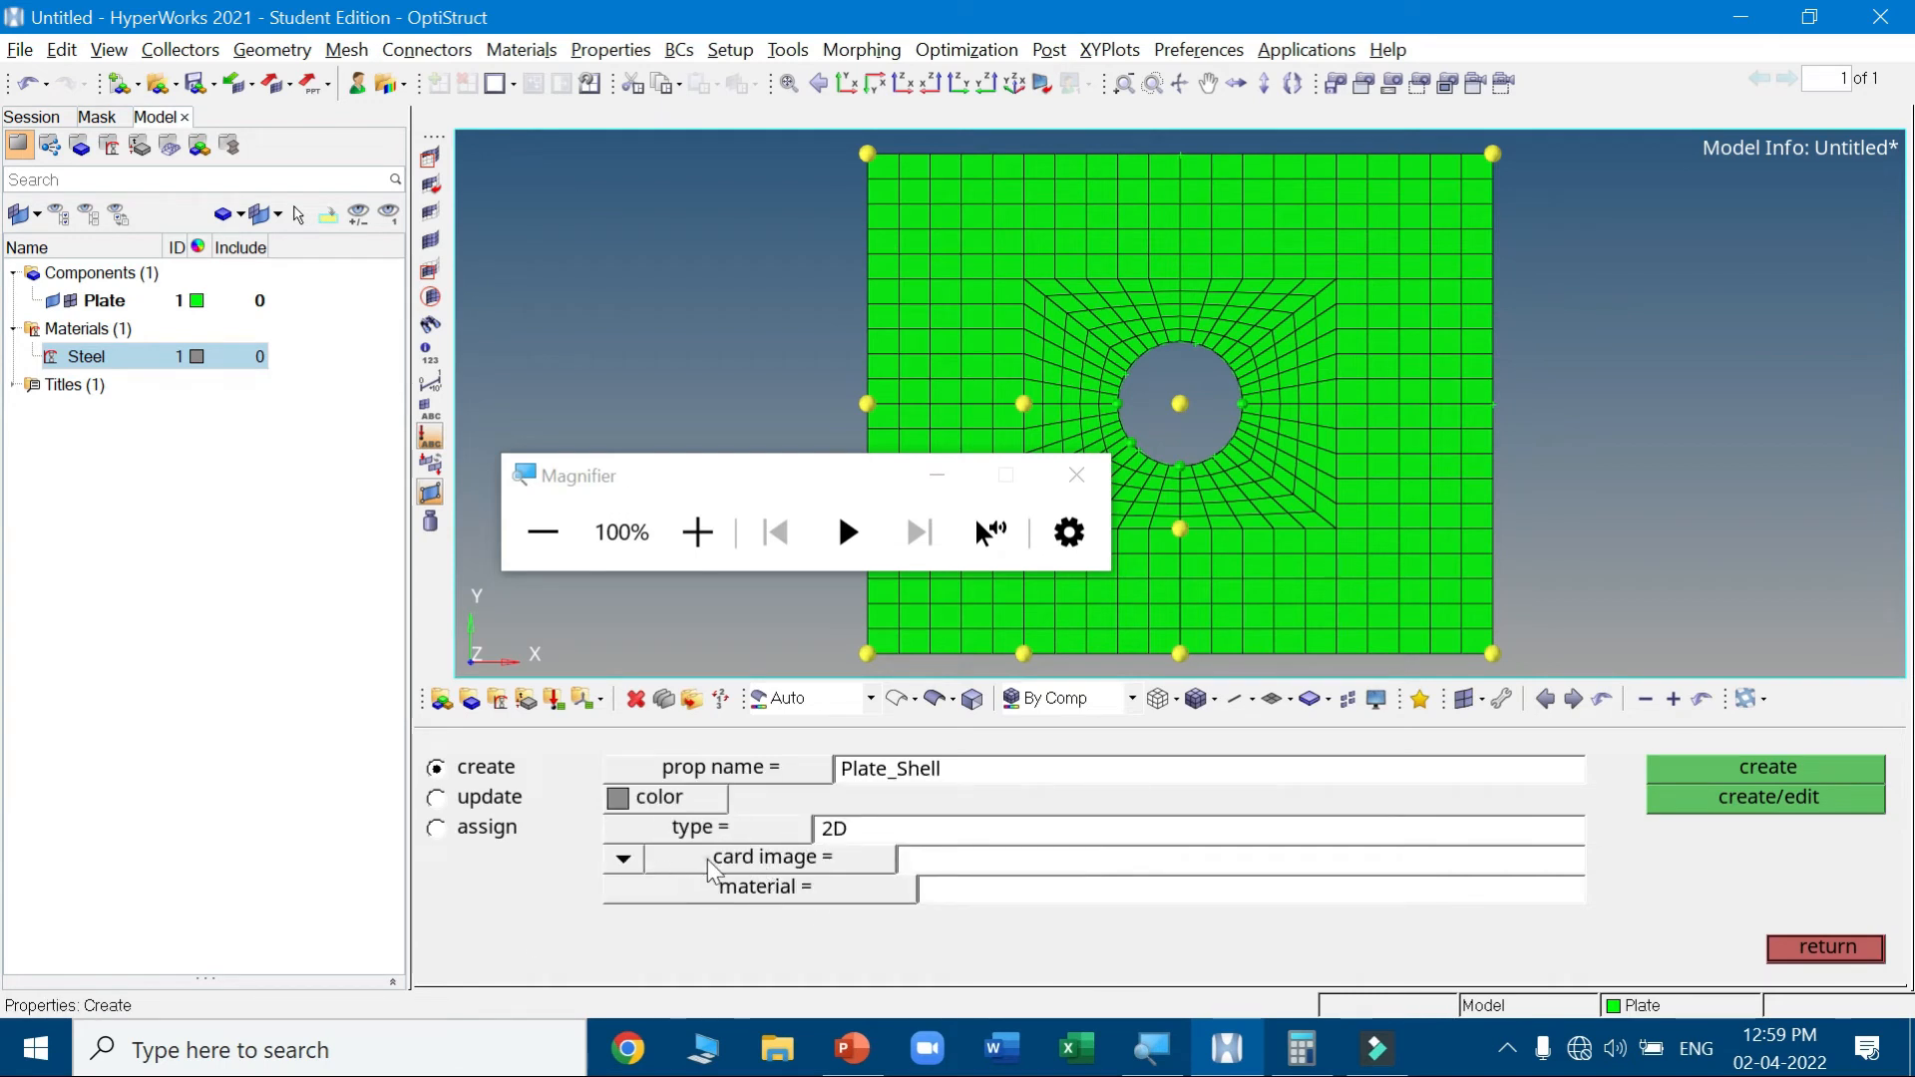
Give the property card image PSHELL and material Steel, create it, and leave property creation
left_click(626, 858)
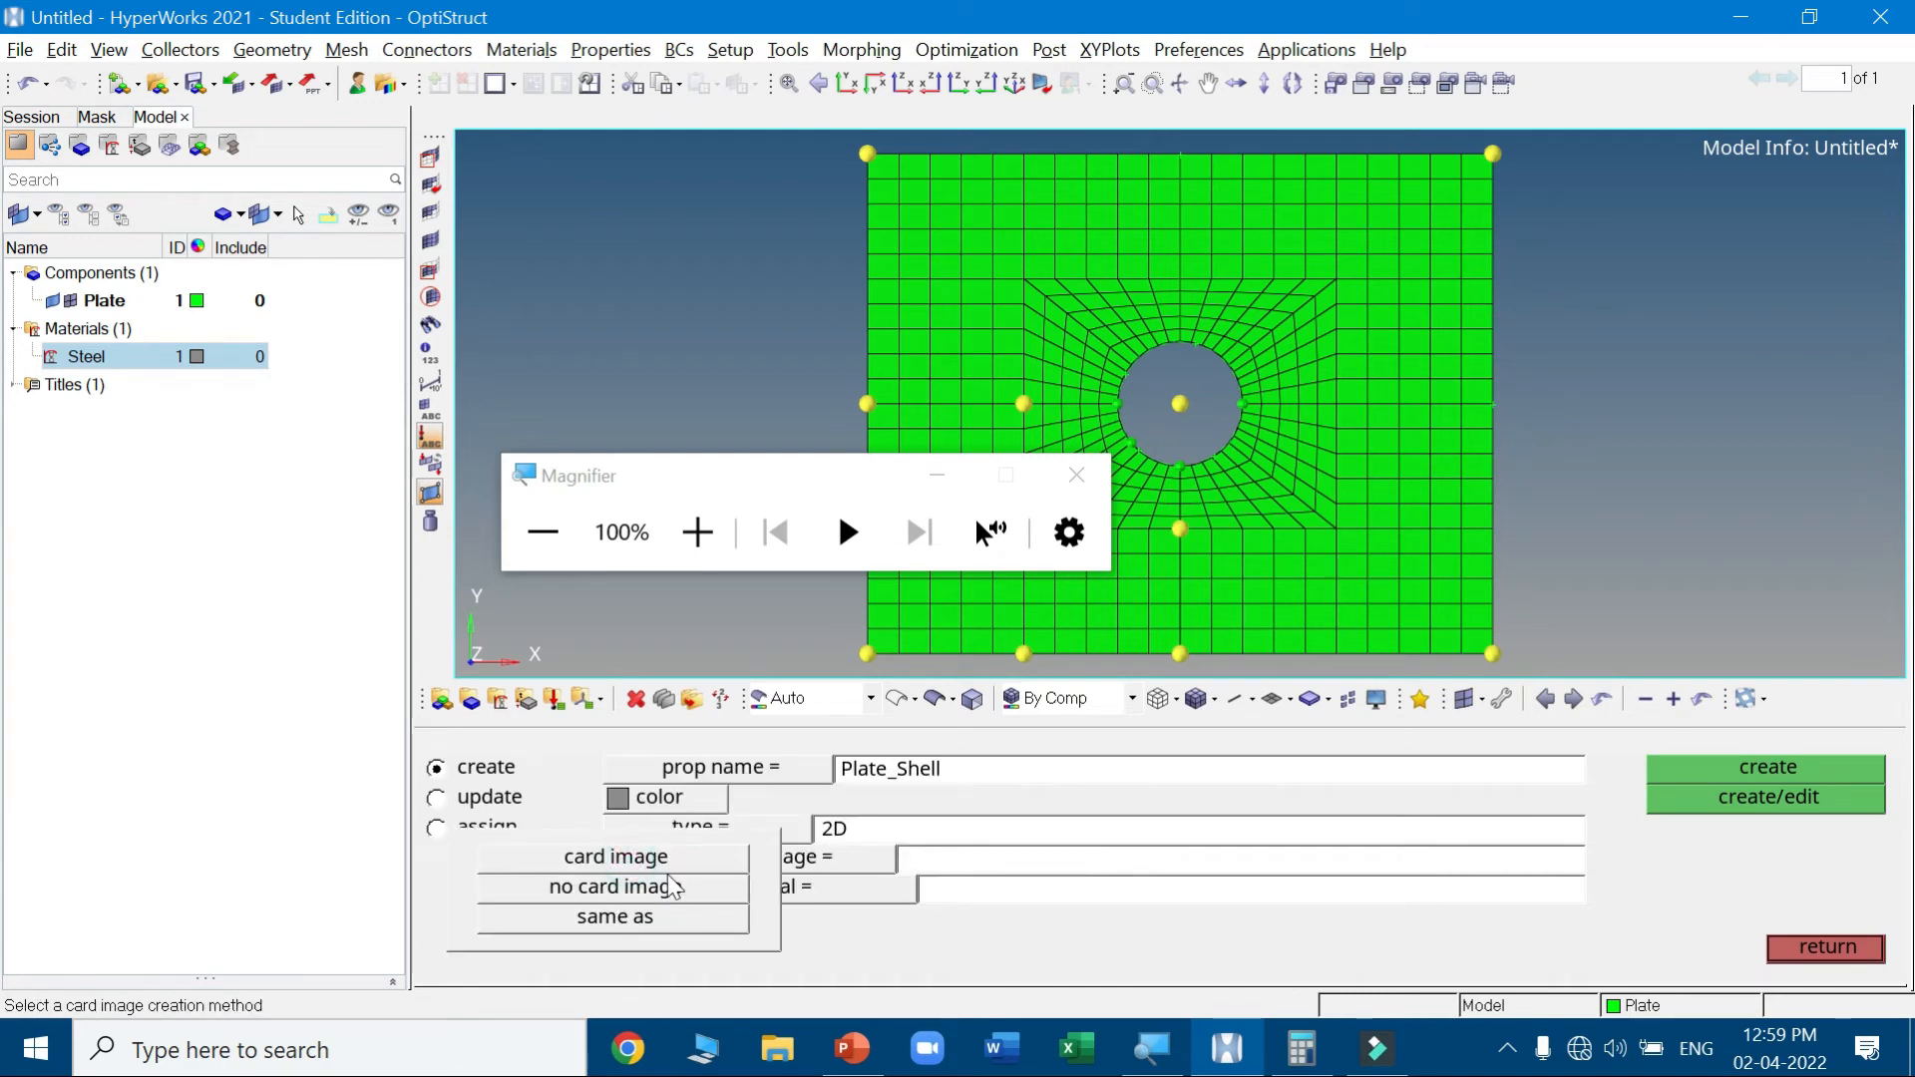
left_click(664, 858)
left_click(848, 856)
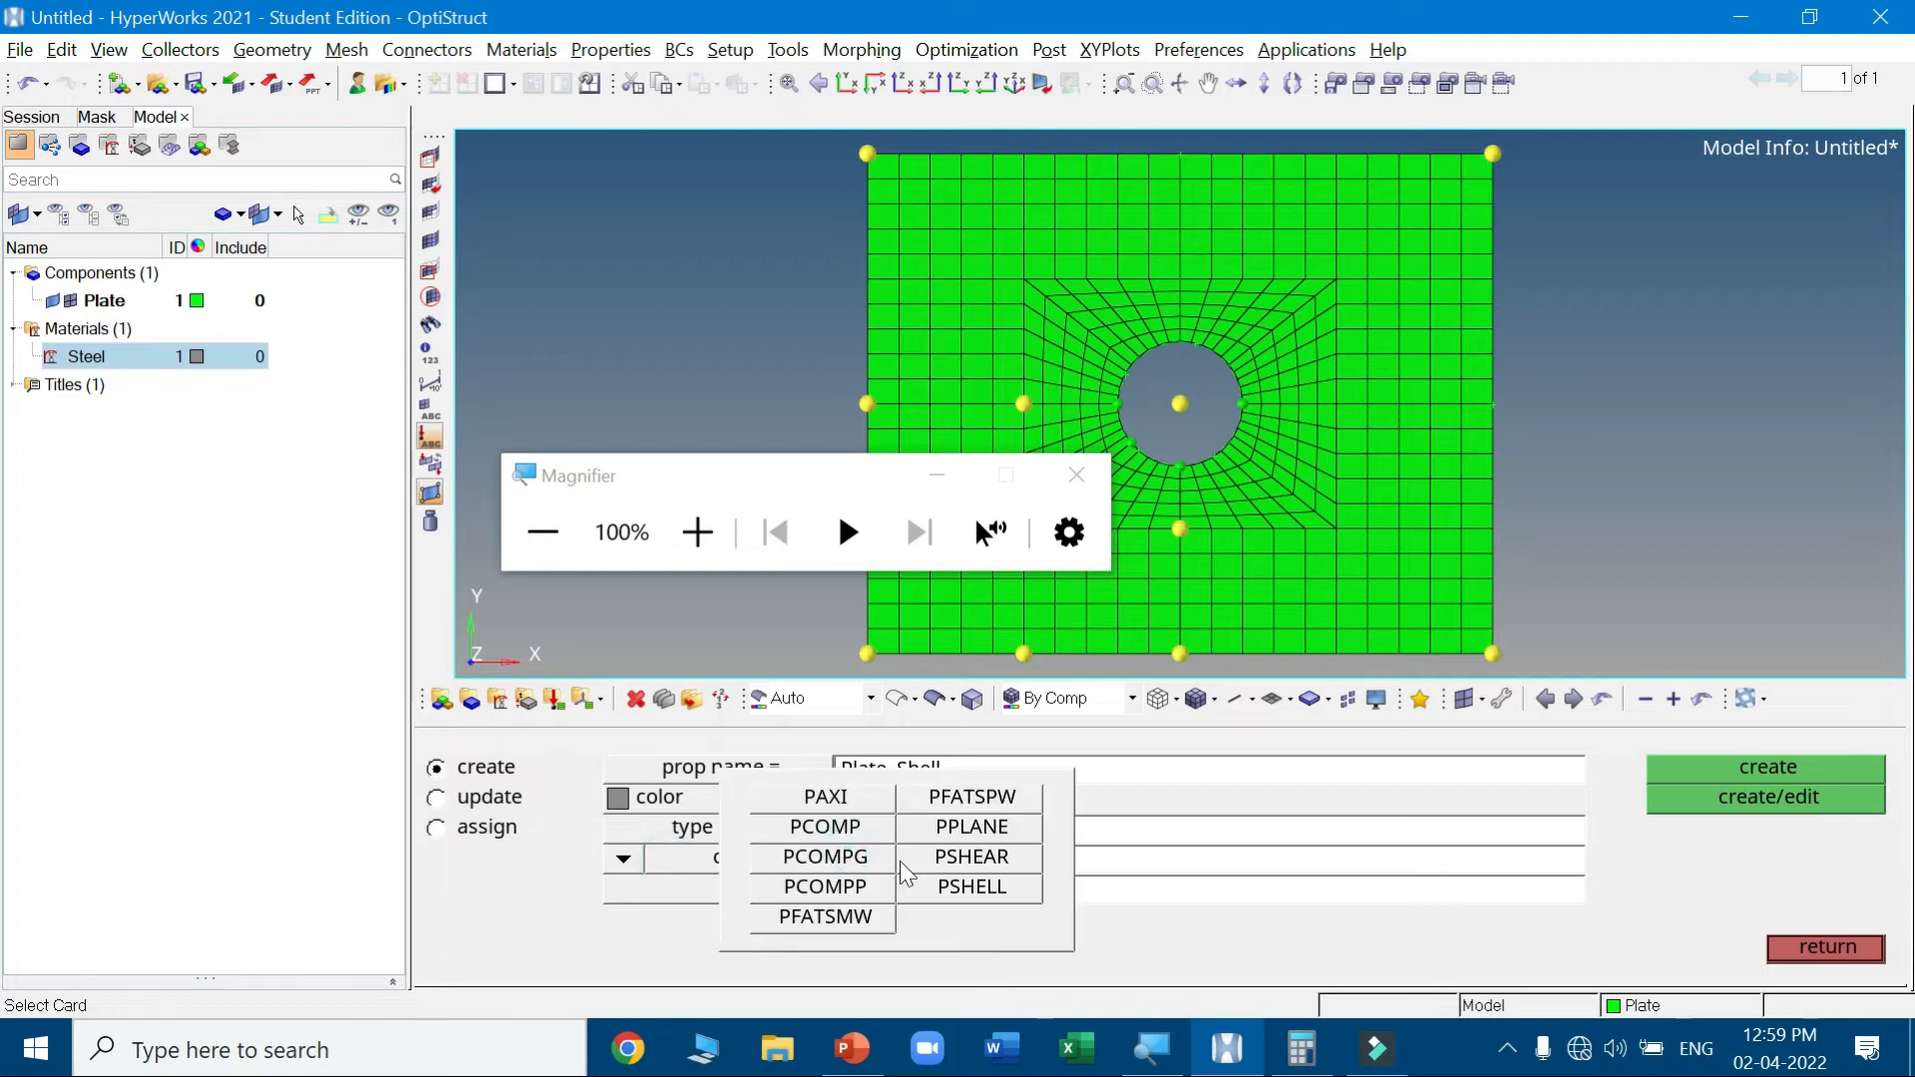
left_click(960, 892)
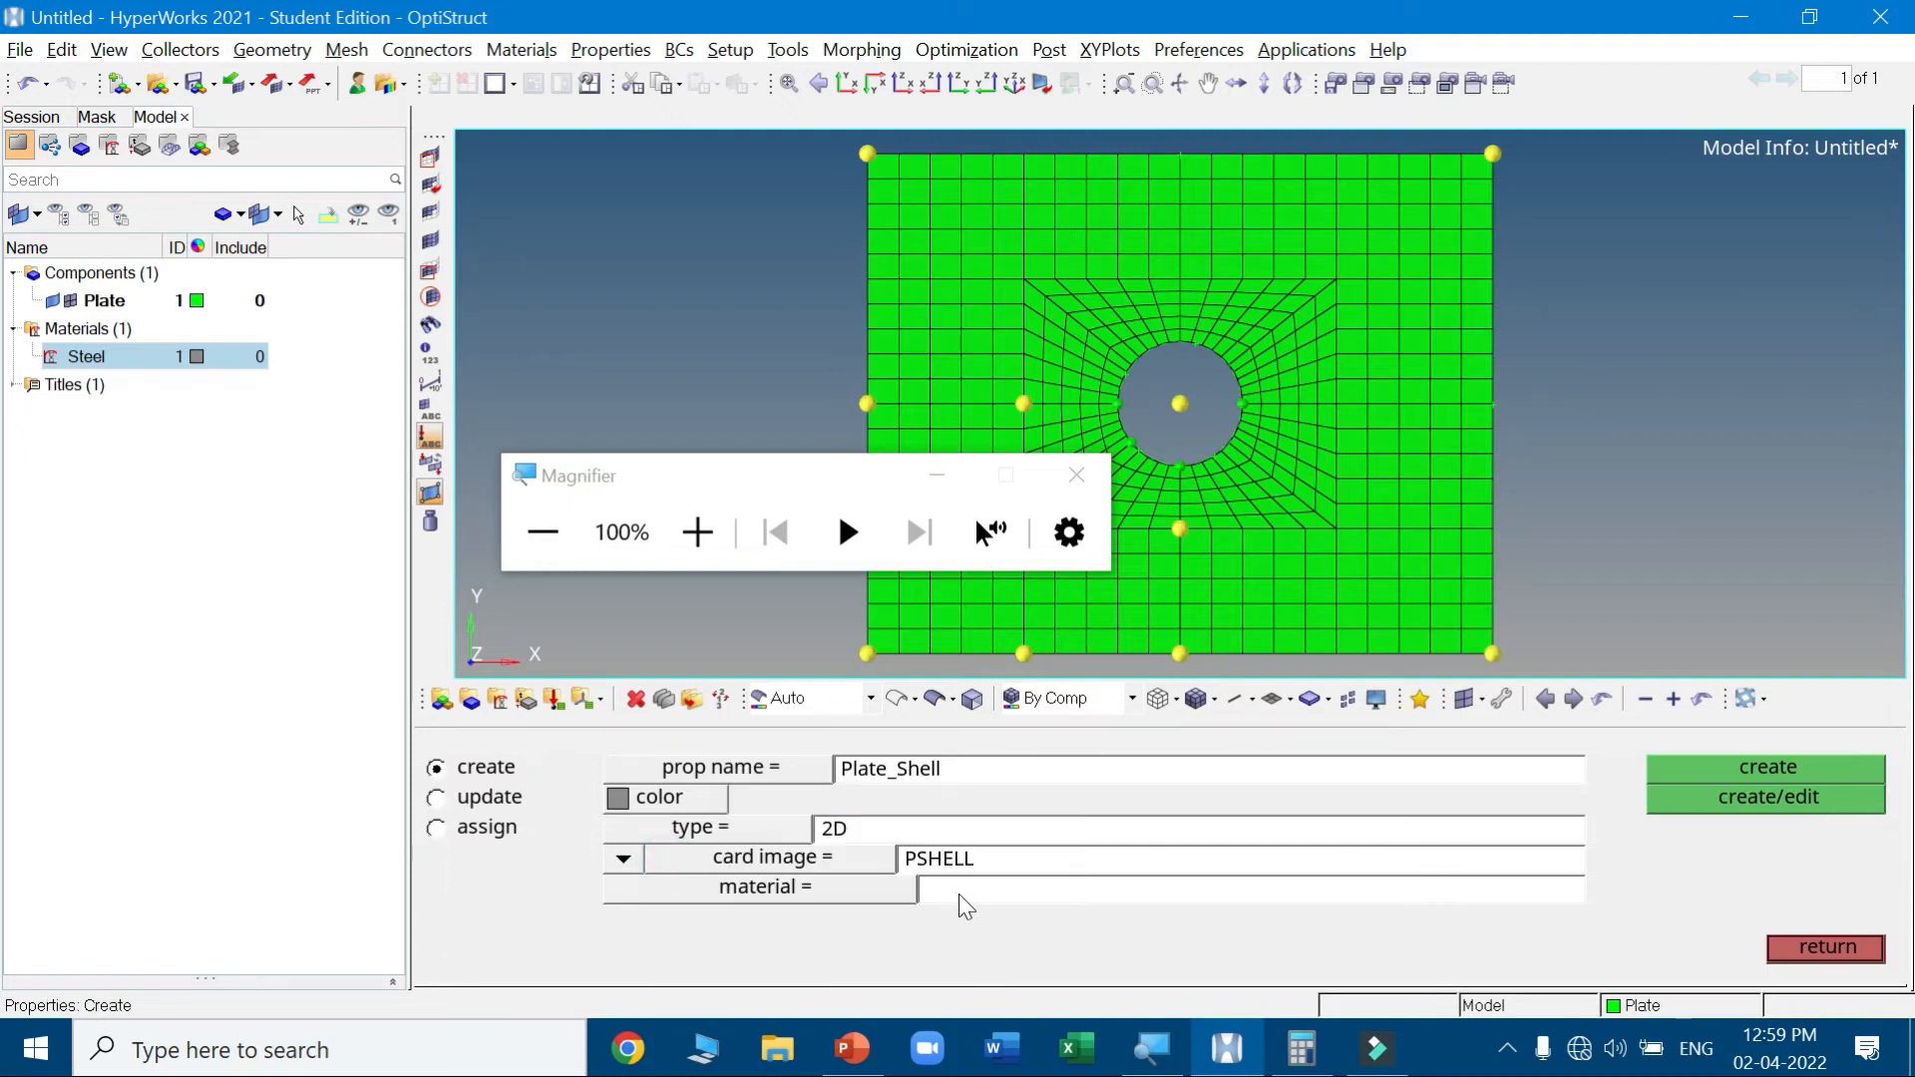
left_click(859, 894)
left_click(517, 773)
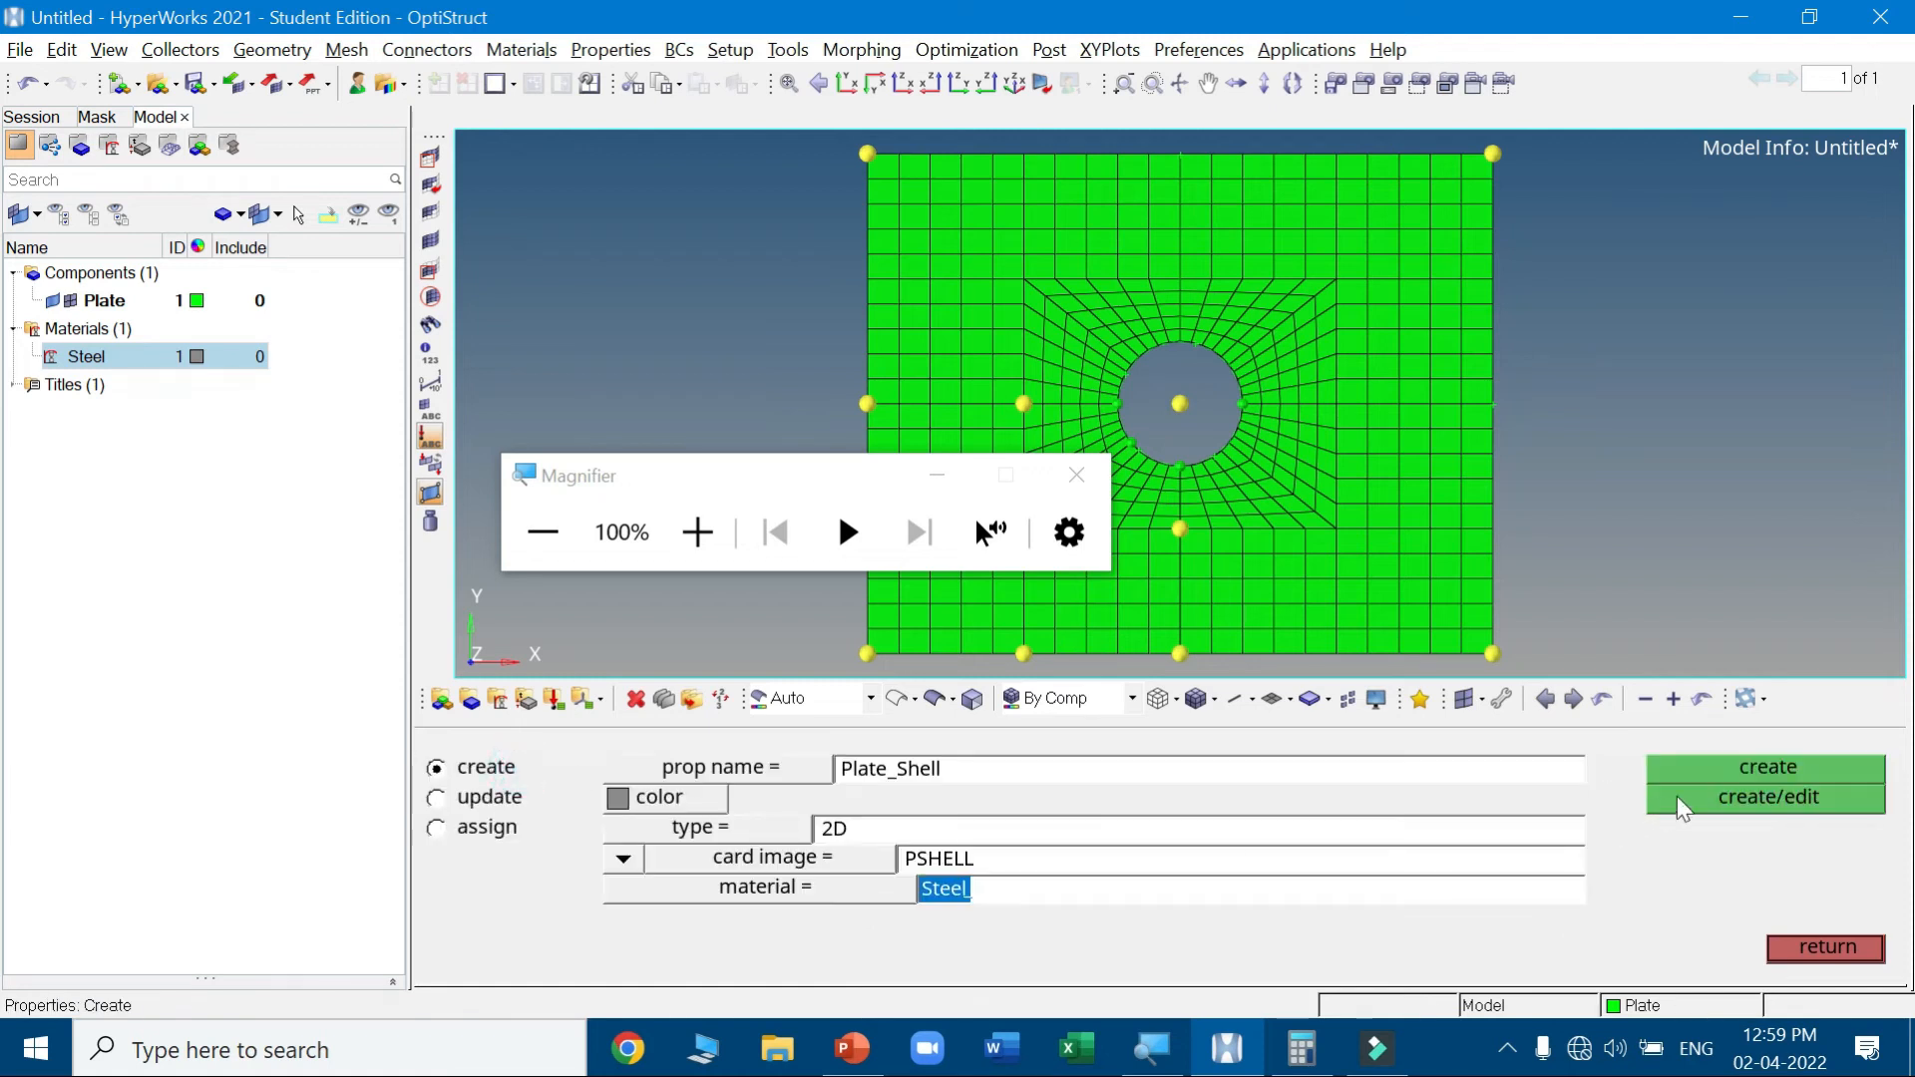
left_click(1712, 781)
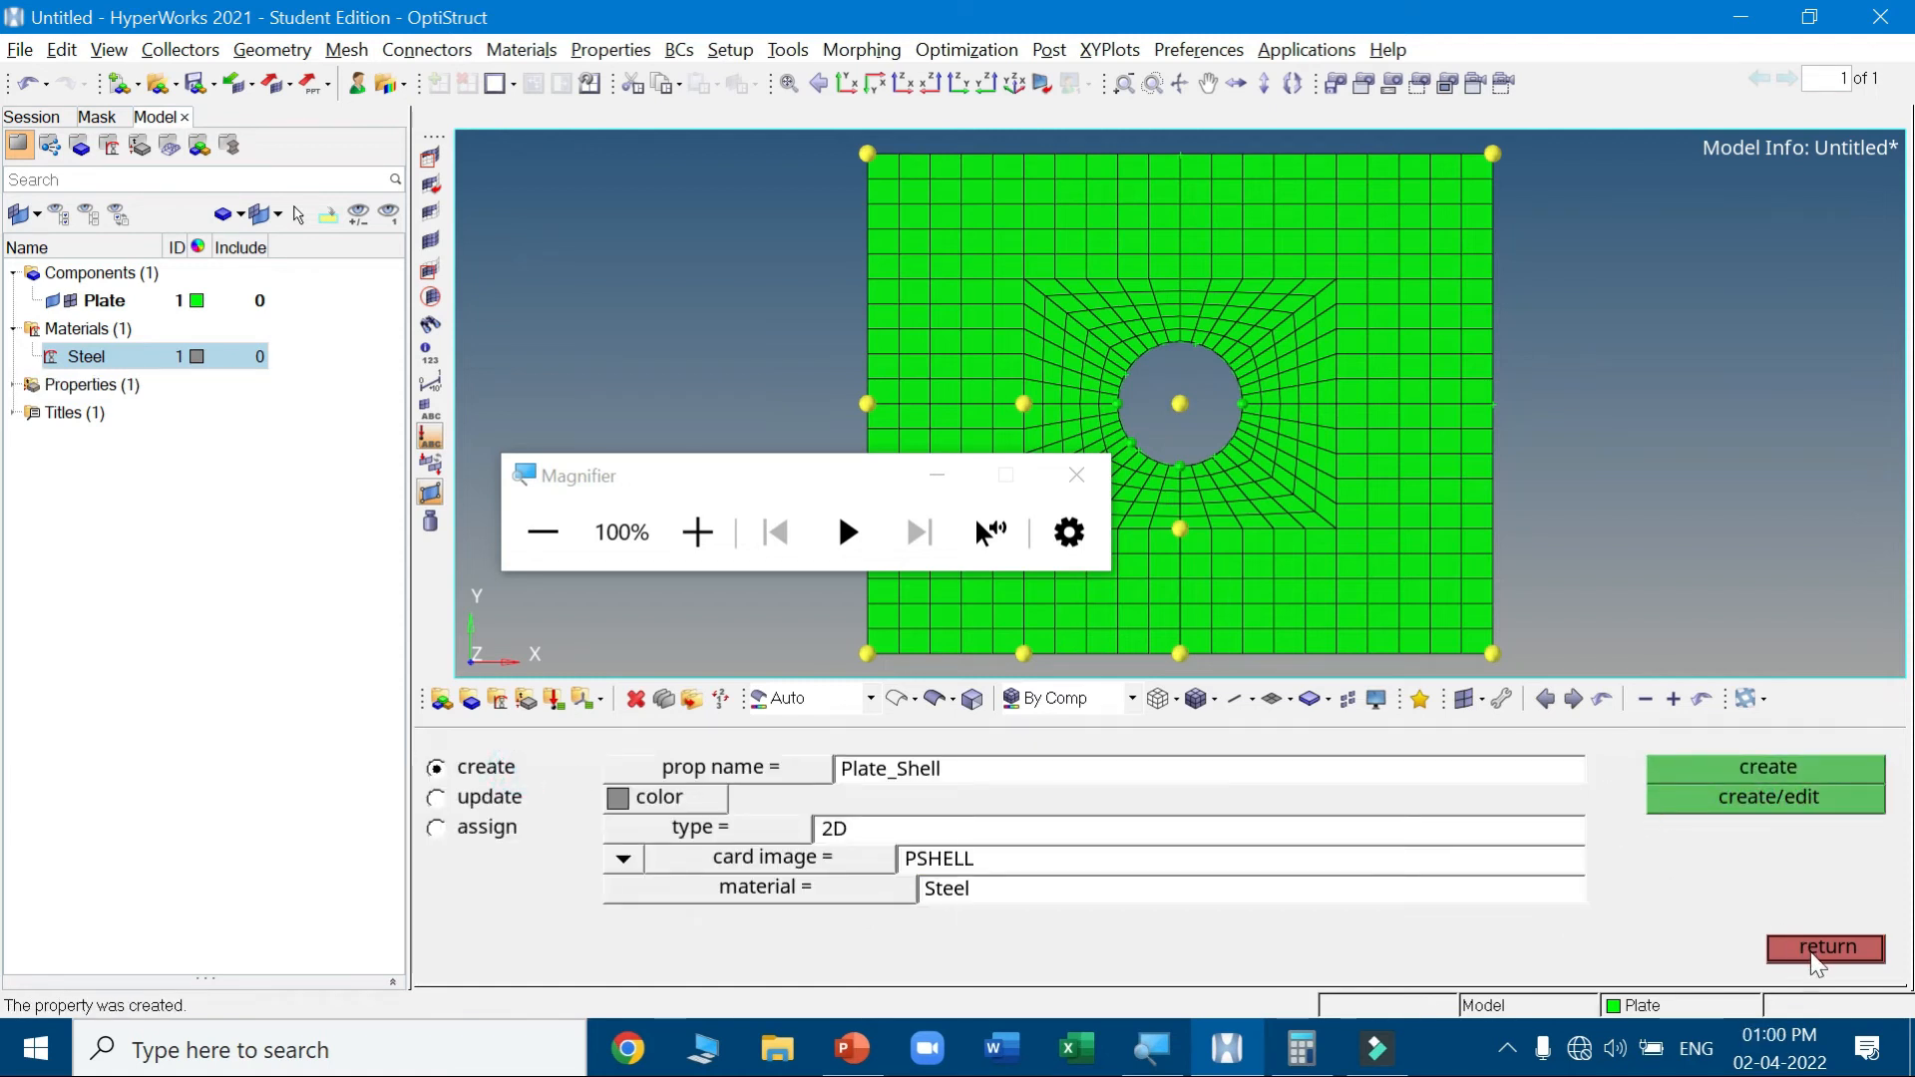
left_click(1820, 945)
Expand Properties in the model tree and select Plate_Shell, moving Magnifier out of the way
left_click_drag(698, 479, 254, 467)
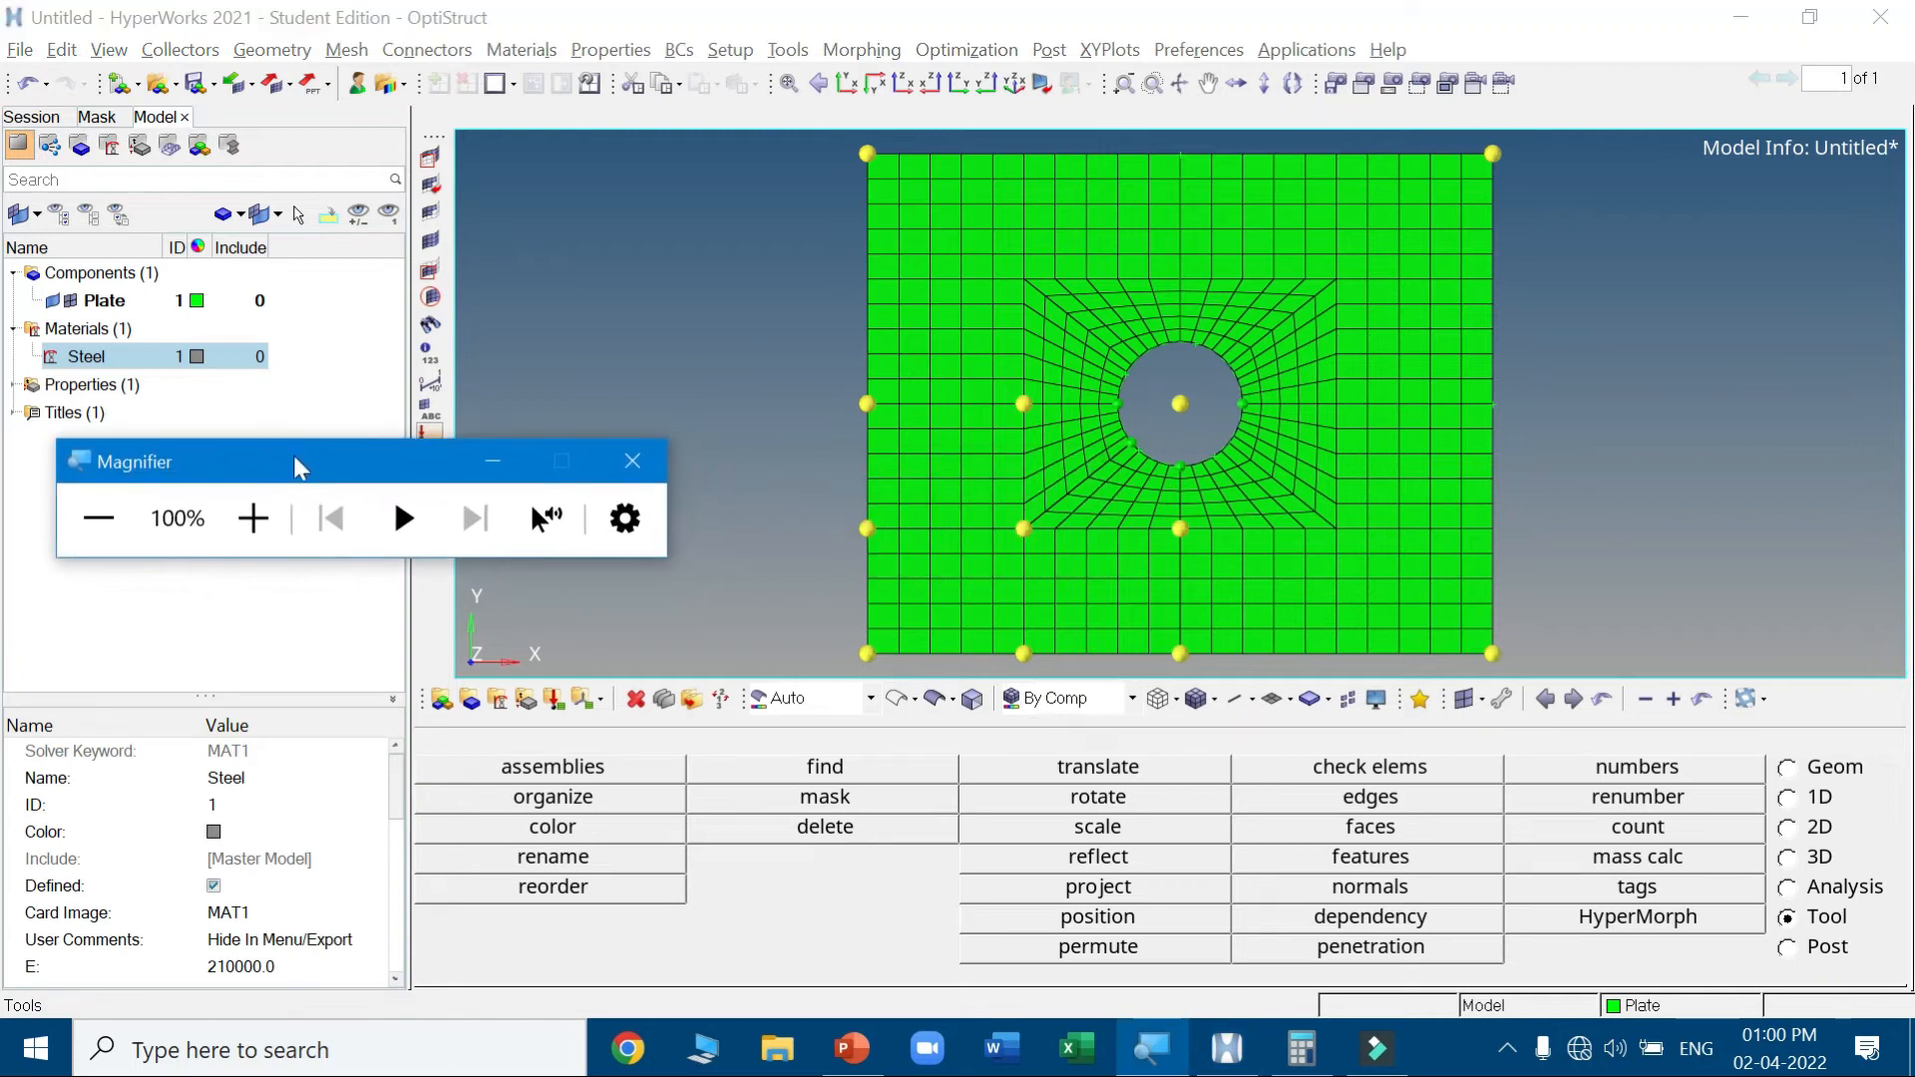
left_click(94, 362)
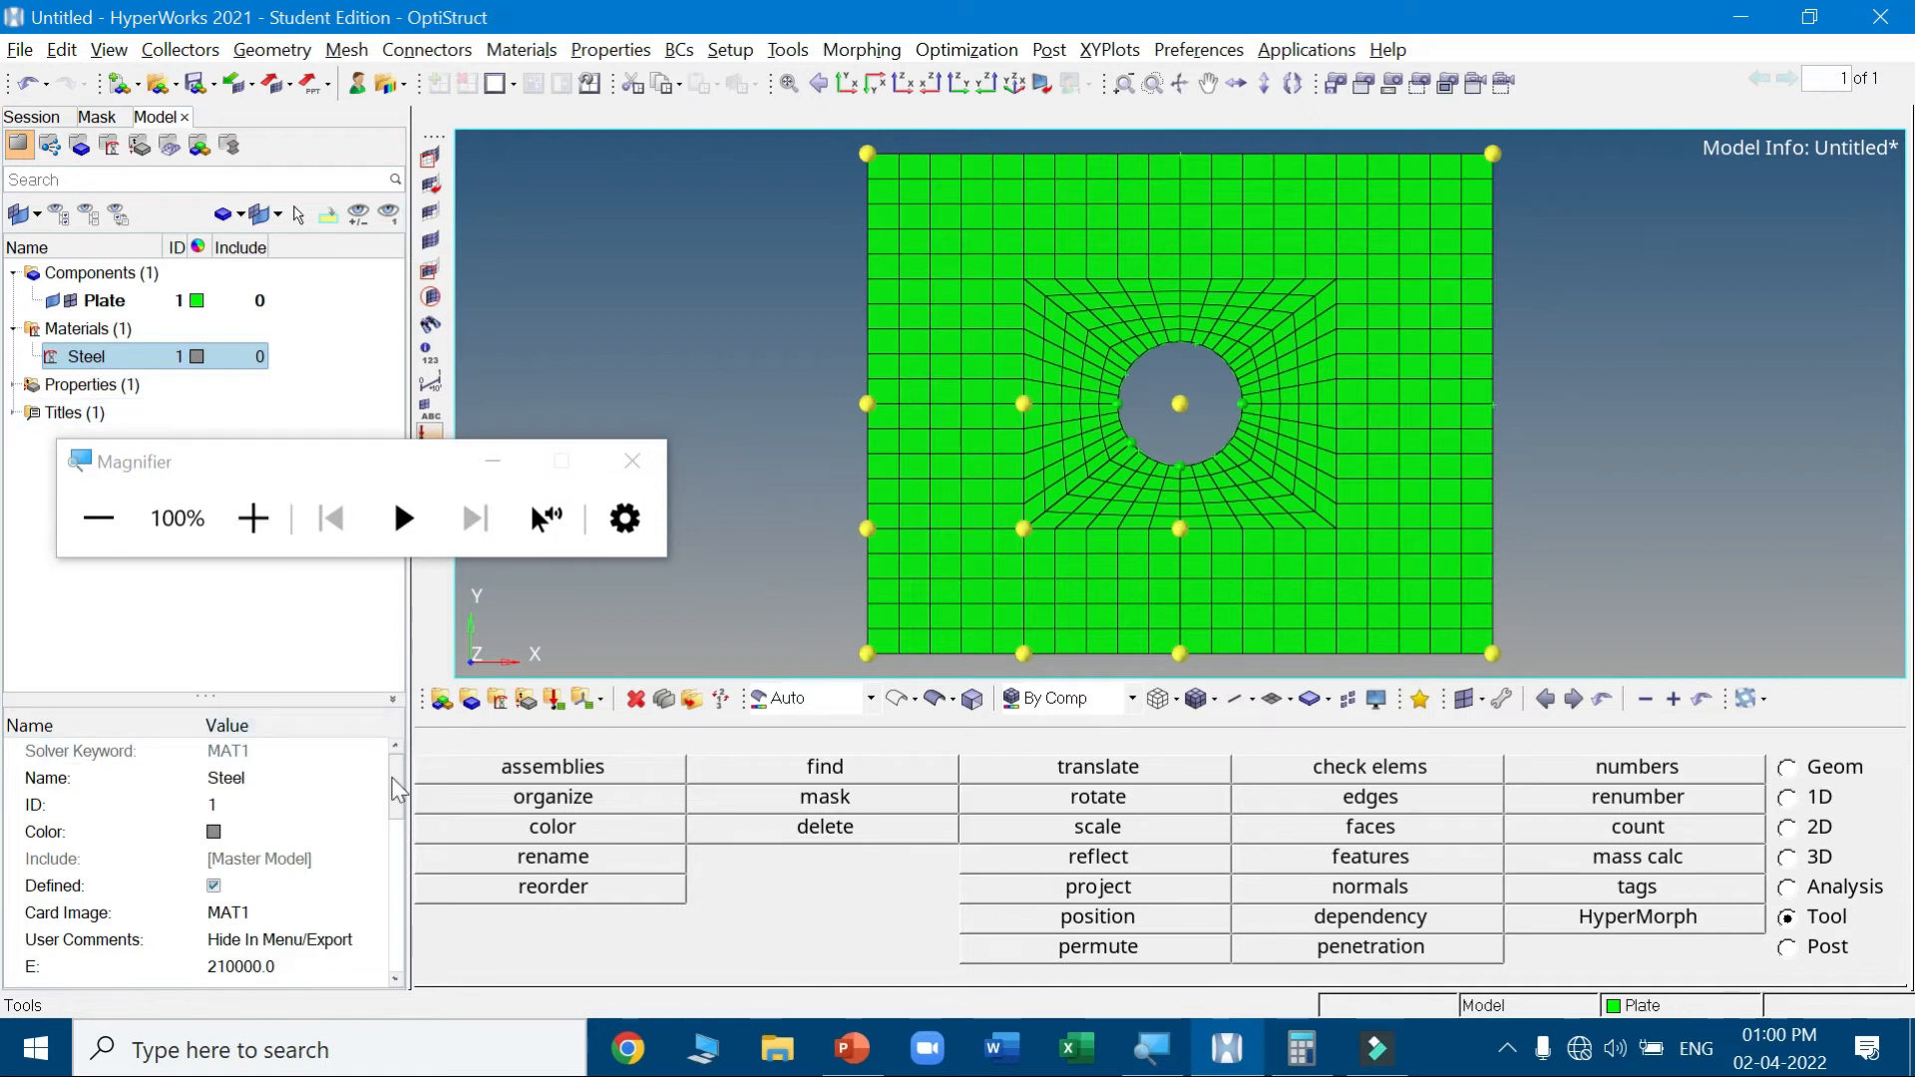
right_click(125, 370)
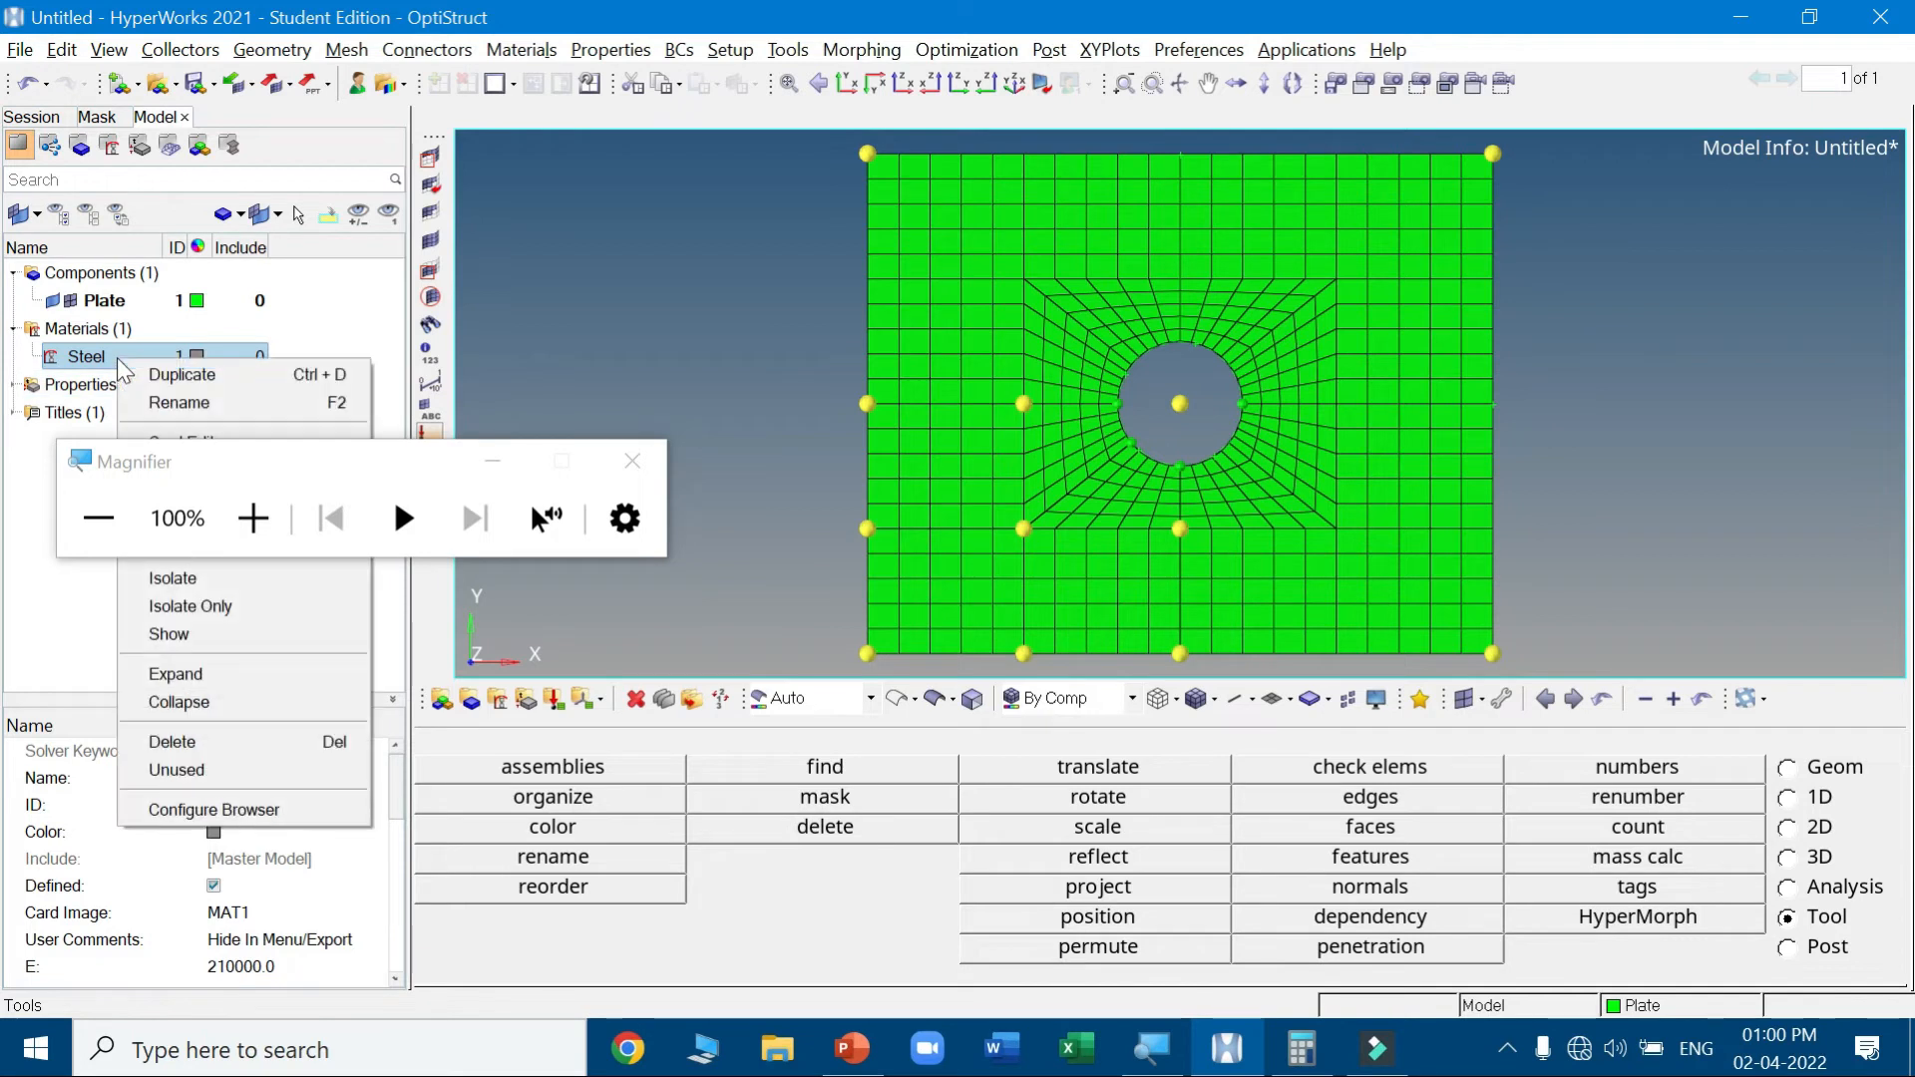
left_click(14, 385)
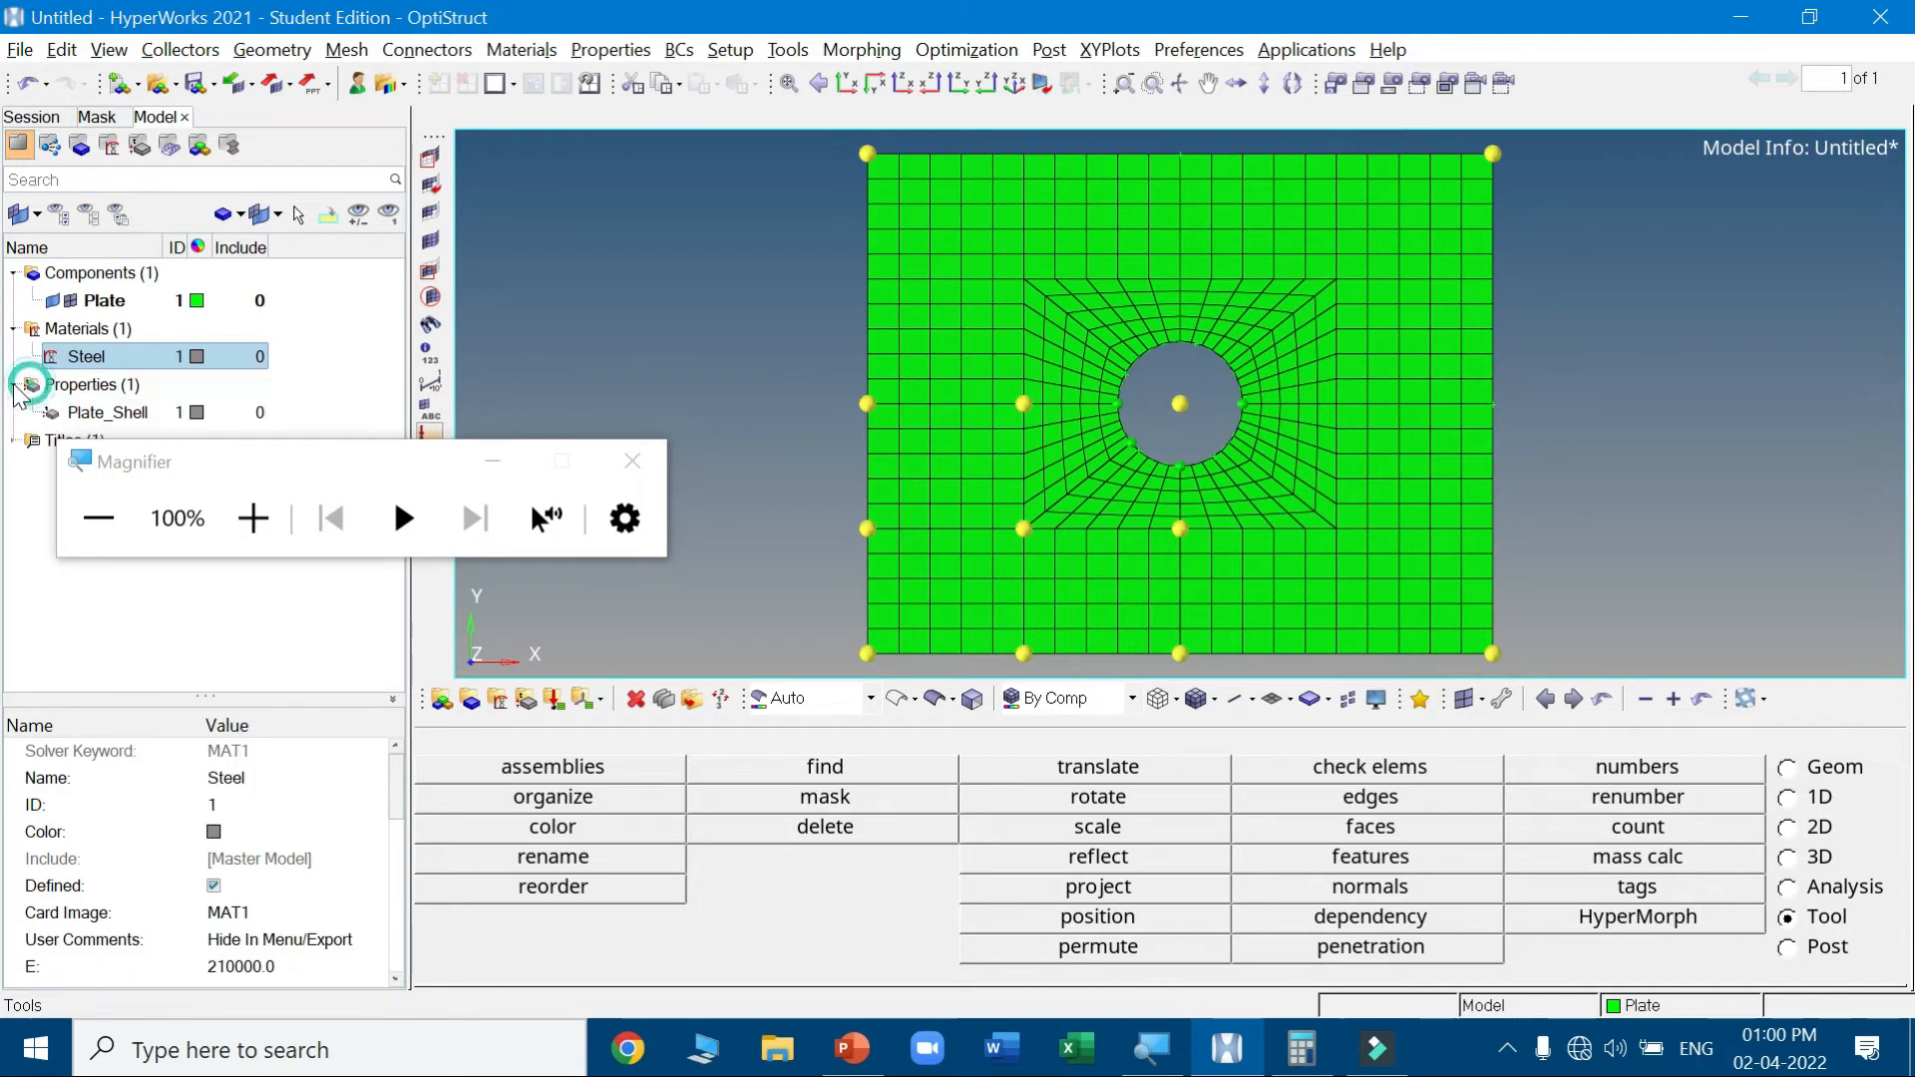
left_click(110, 412)
right_click(131, 414)
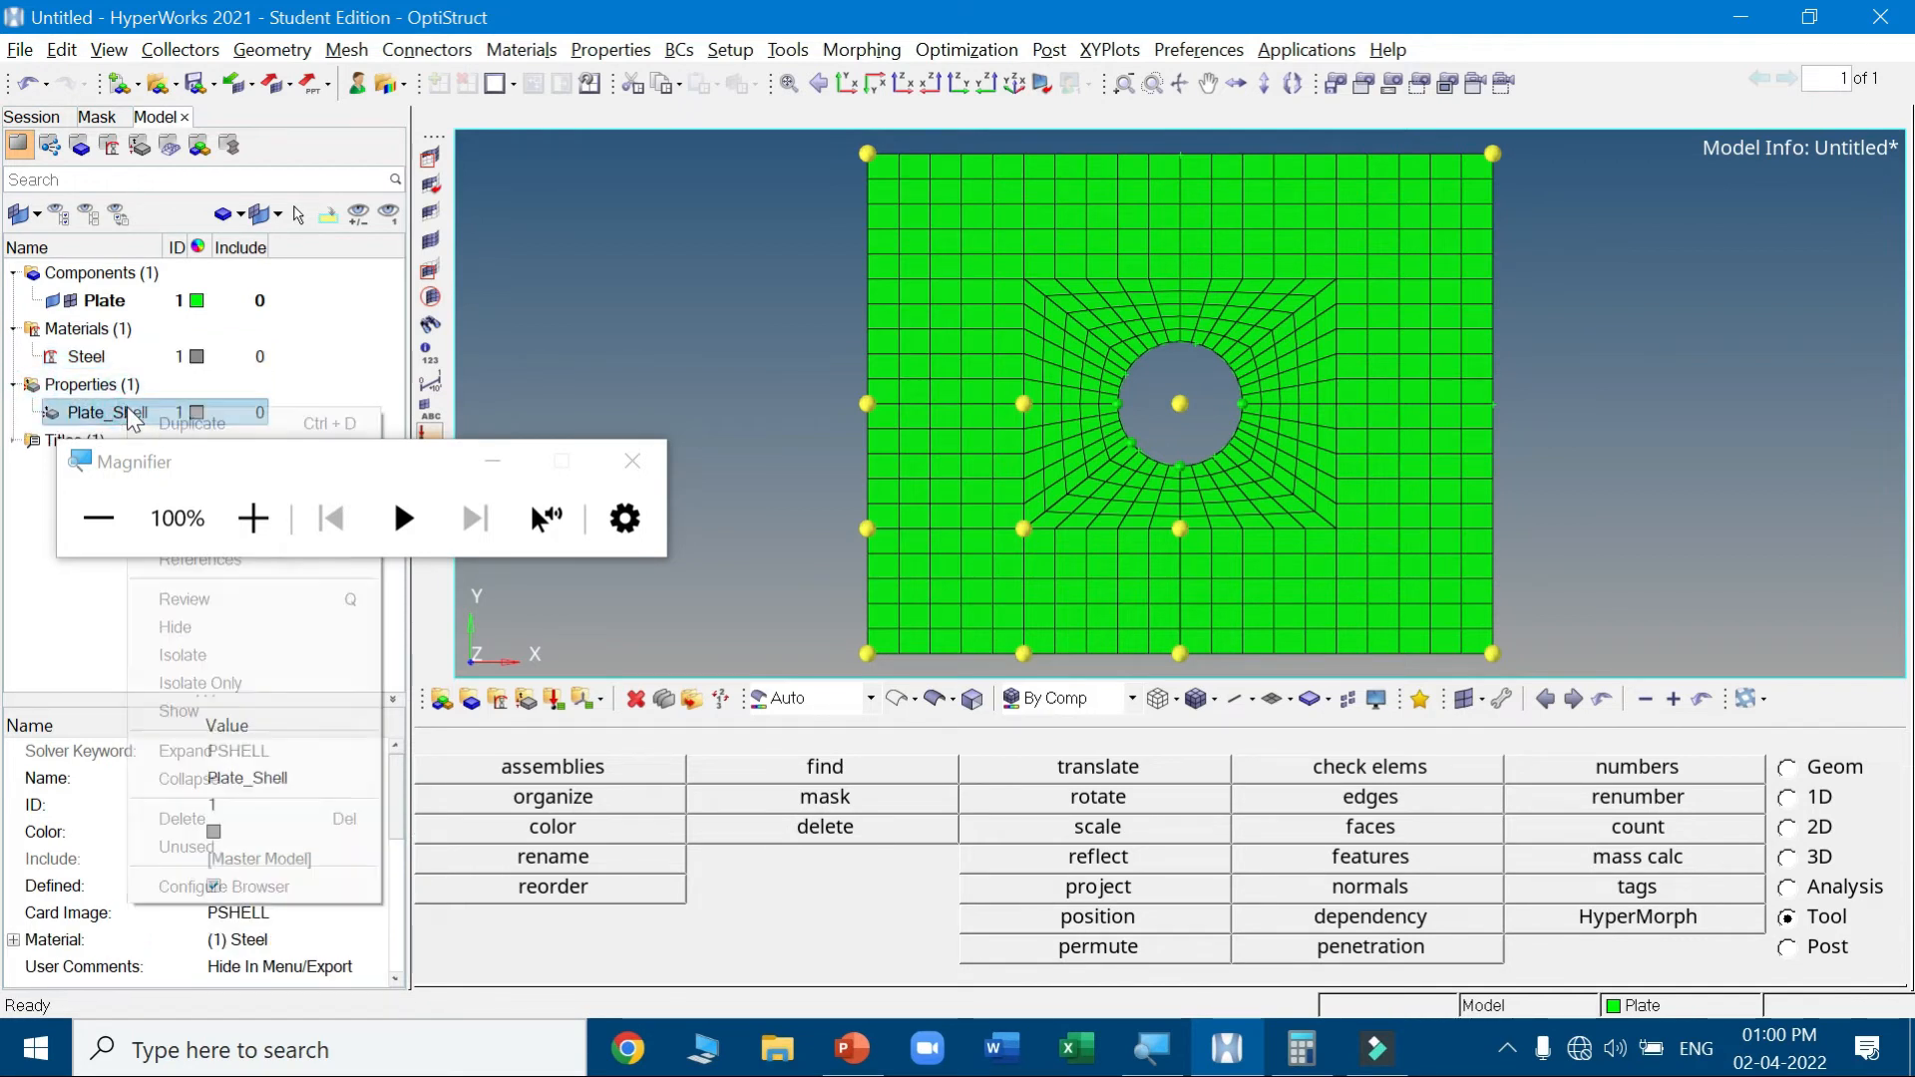
left_click_drag(211, 454, 548, 916)
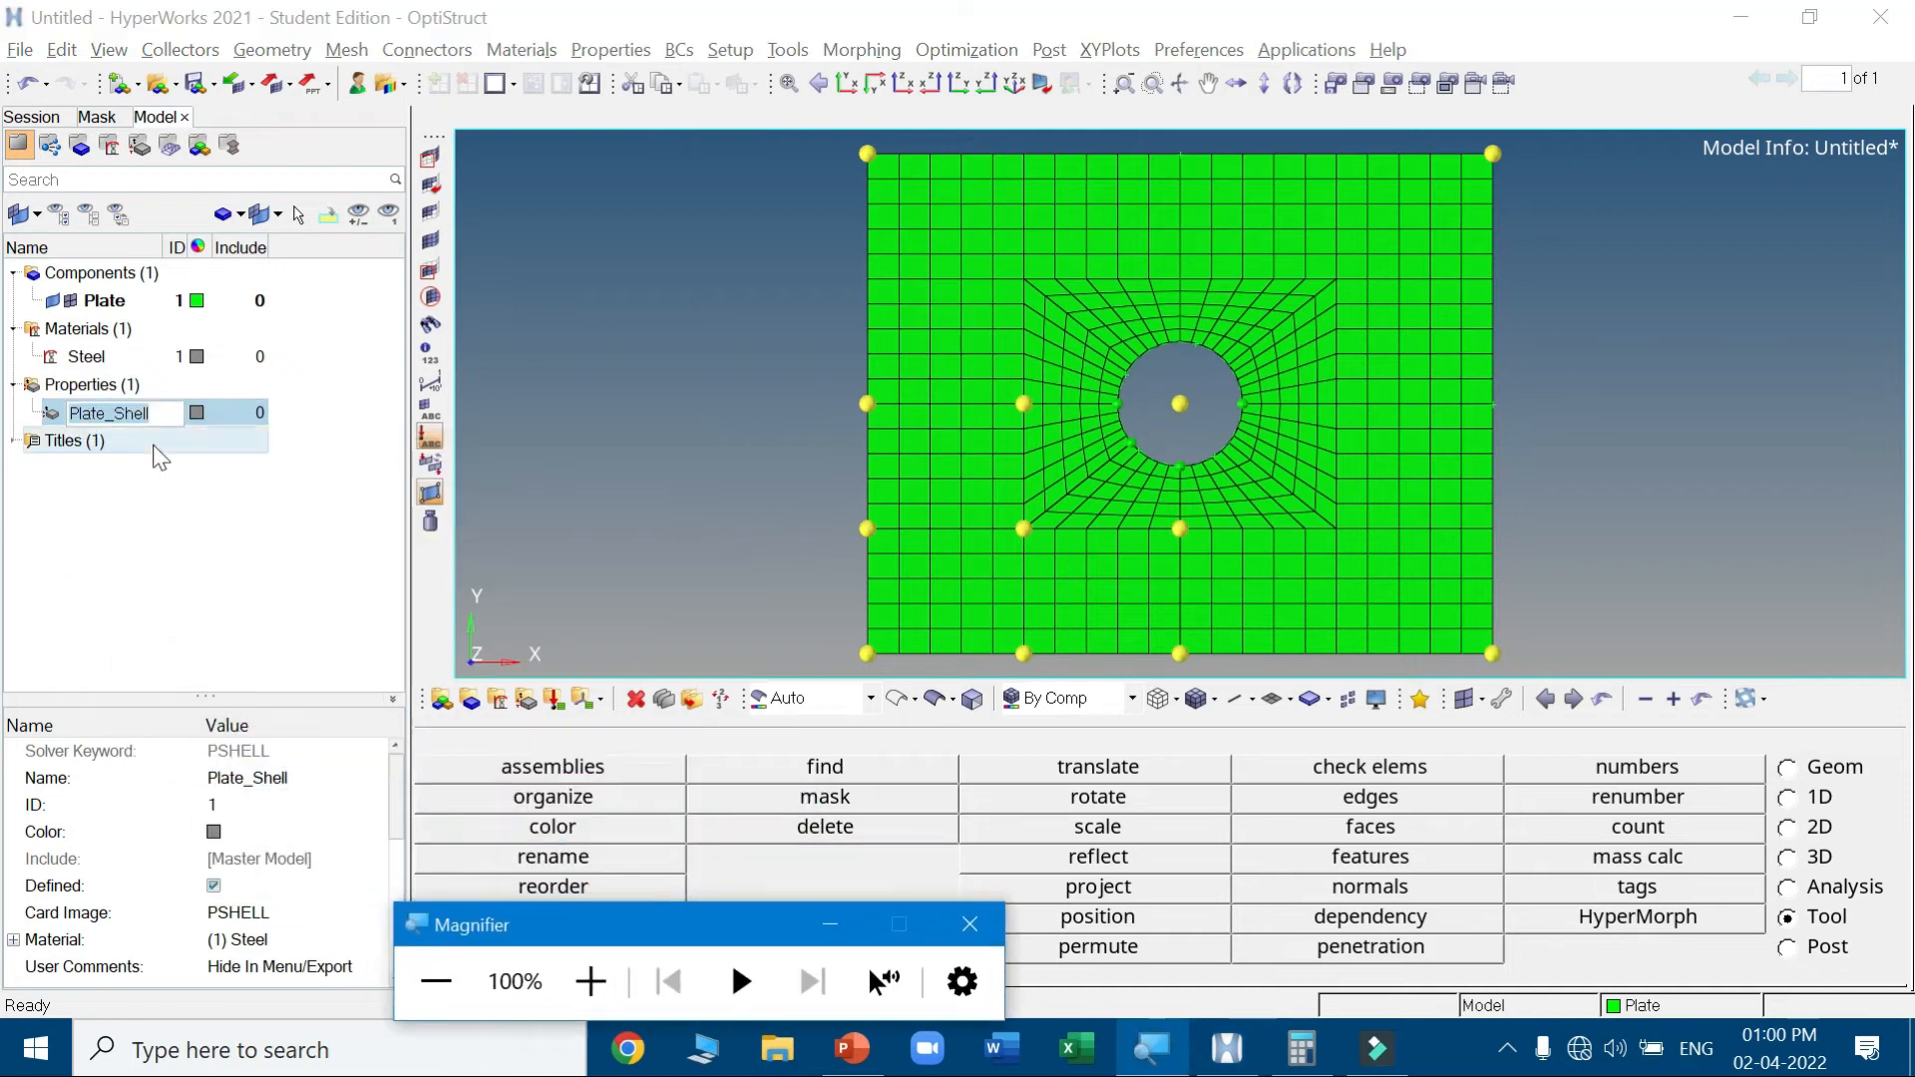
Edit the Plate_Shell card, checking the plate thickness in the PowerPoint problem statement, and set T to 10
left_click(96, 413)
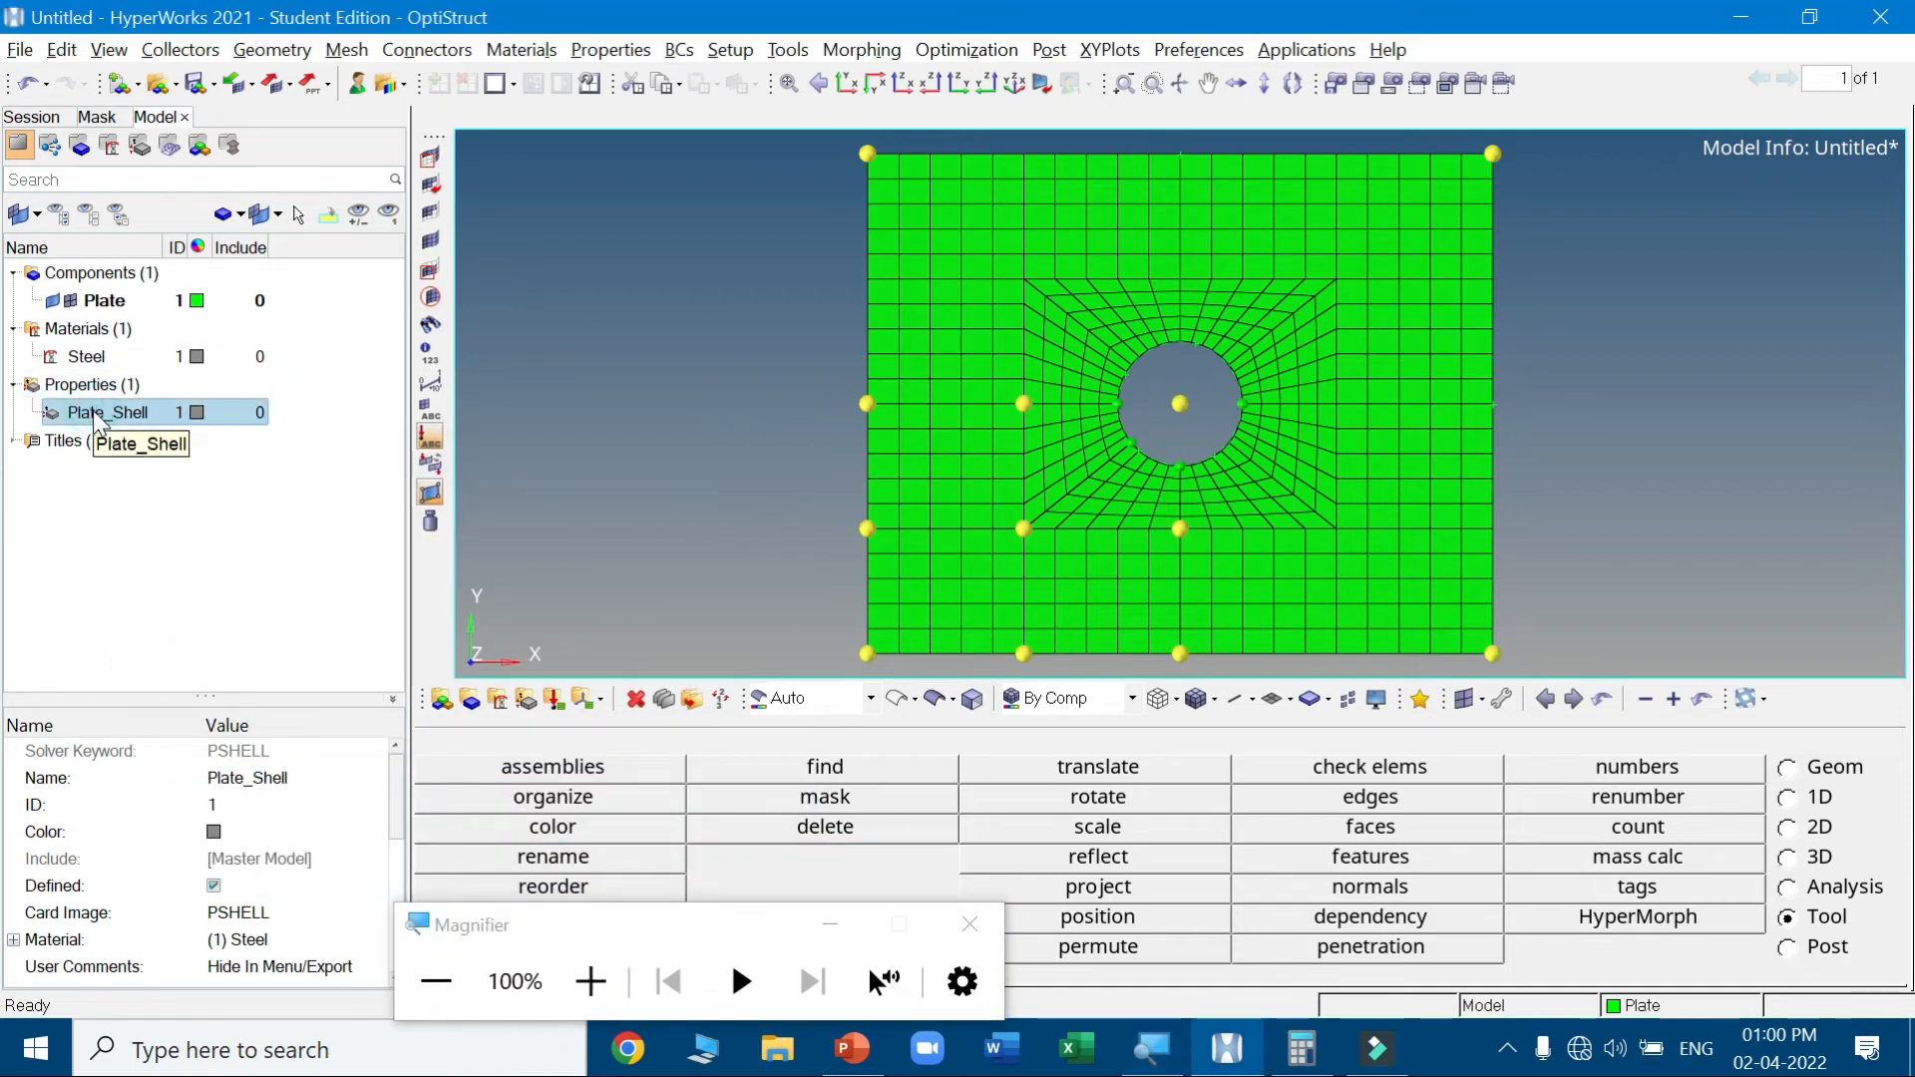
right_click(100, 421)
left_click(171, 522)
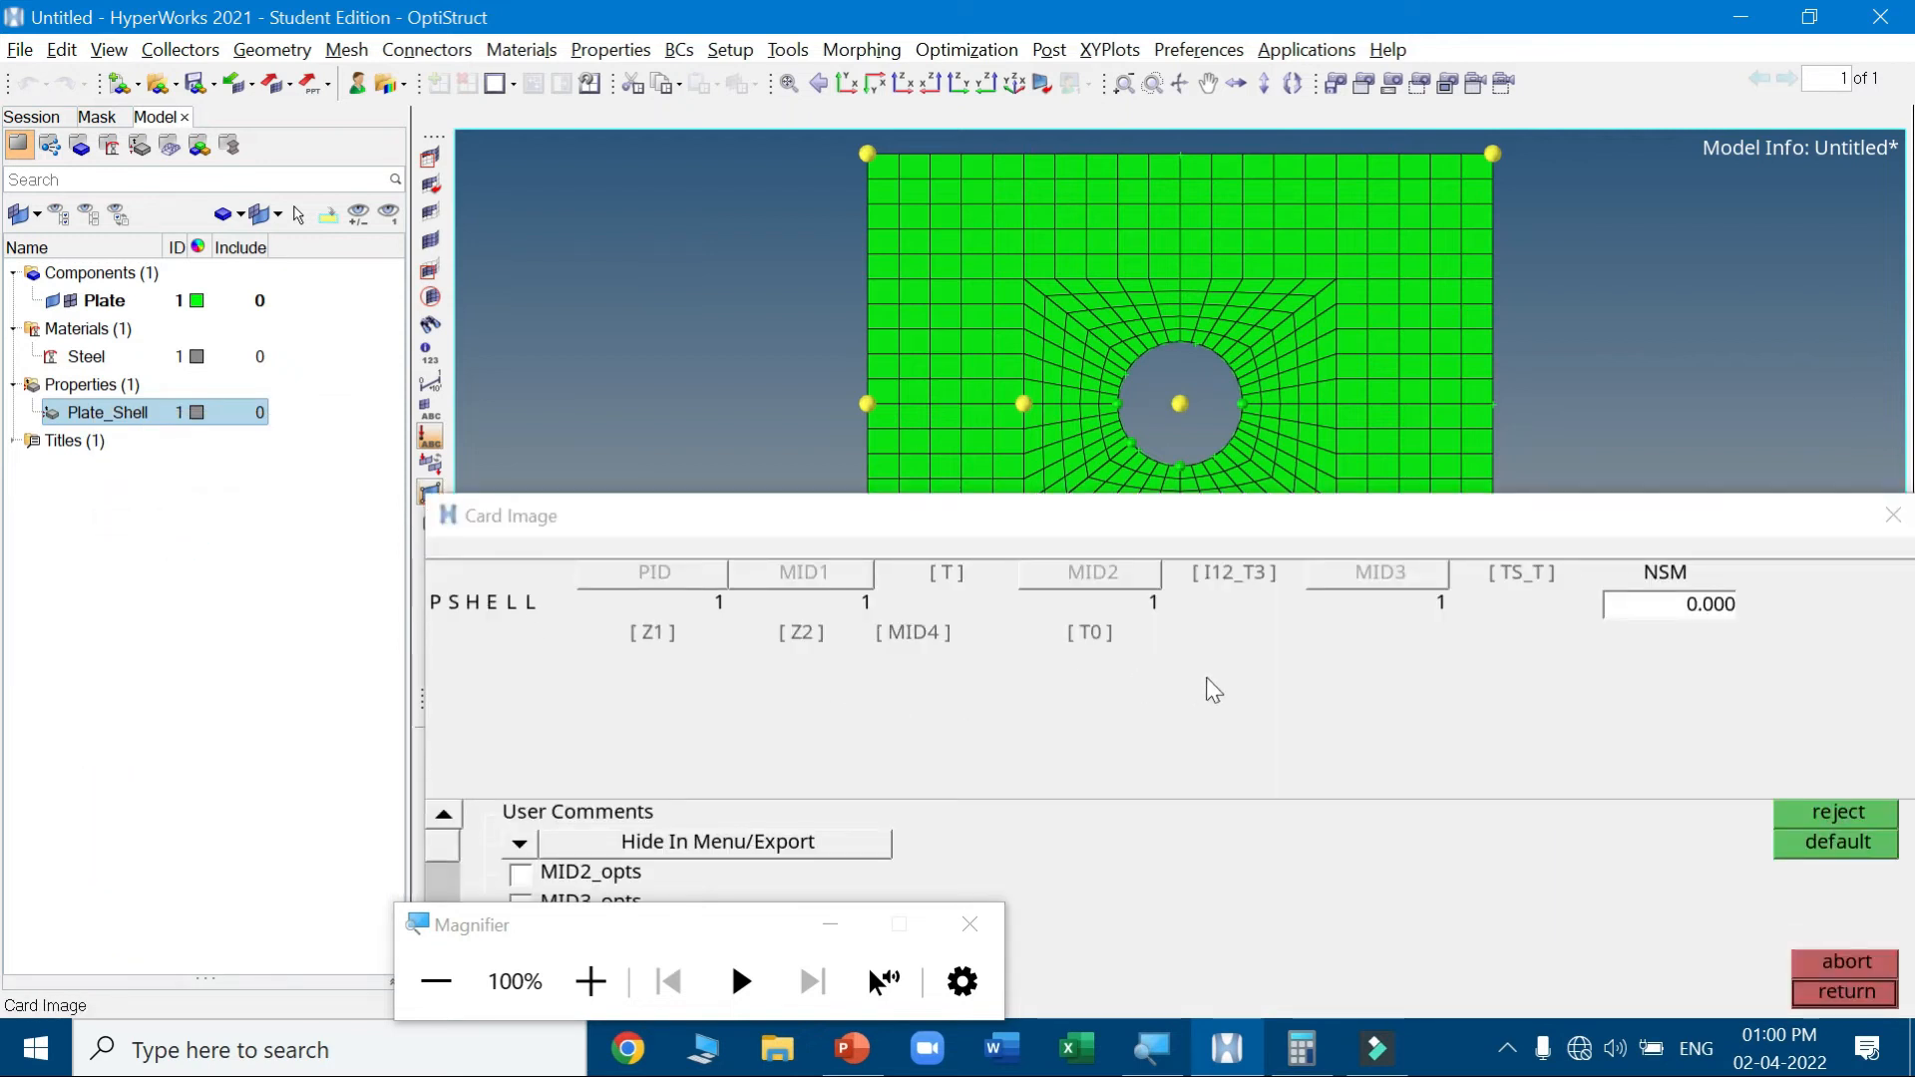
left_click_drag(720, 919, 1529, 883)
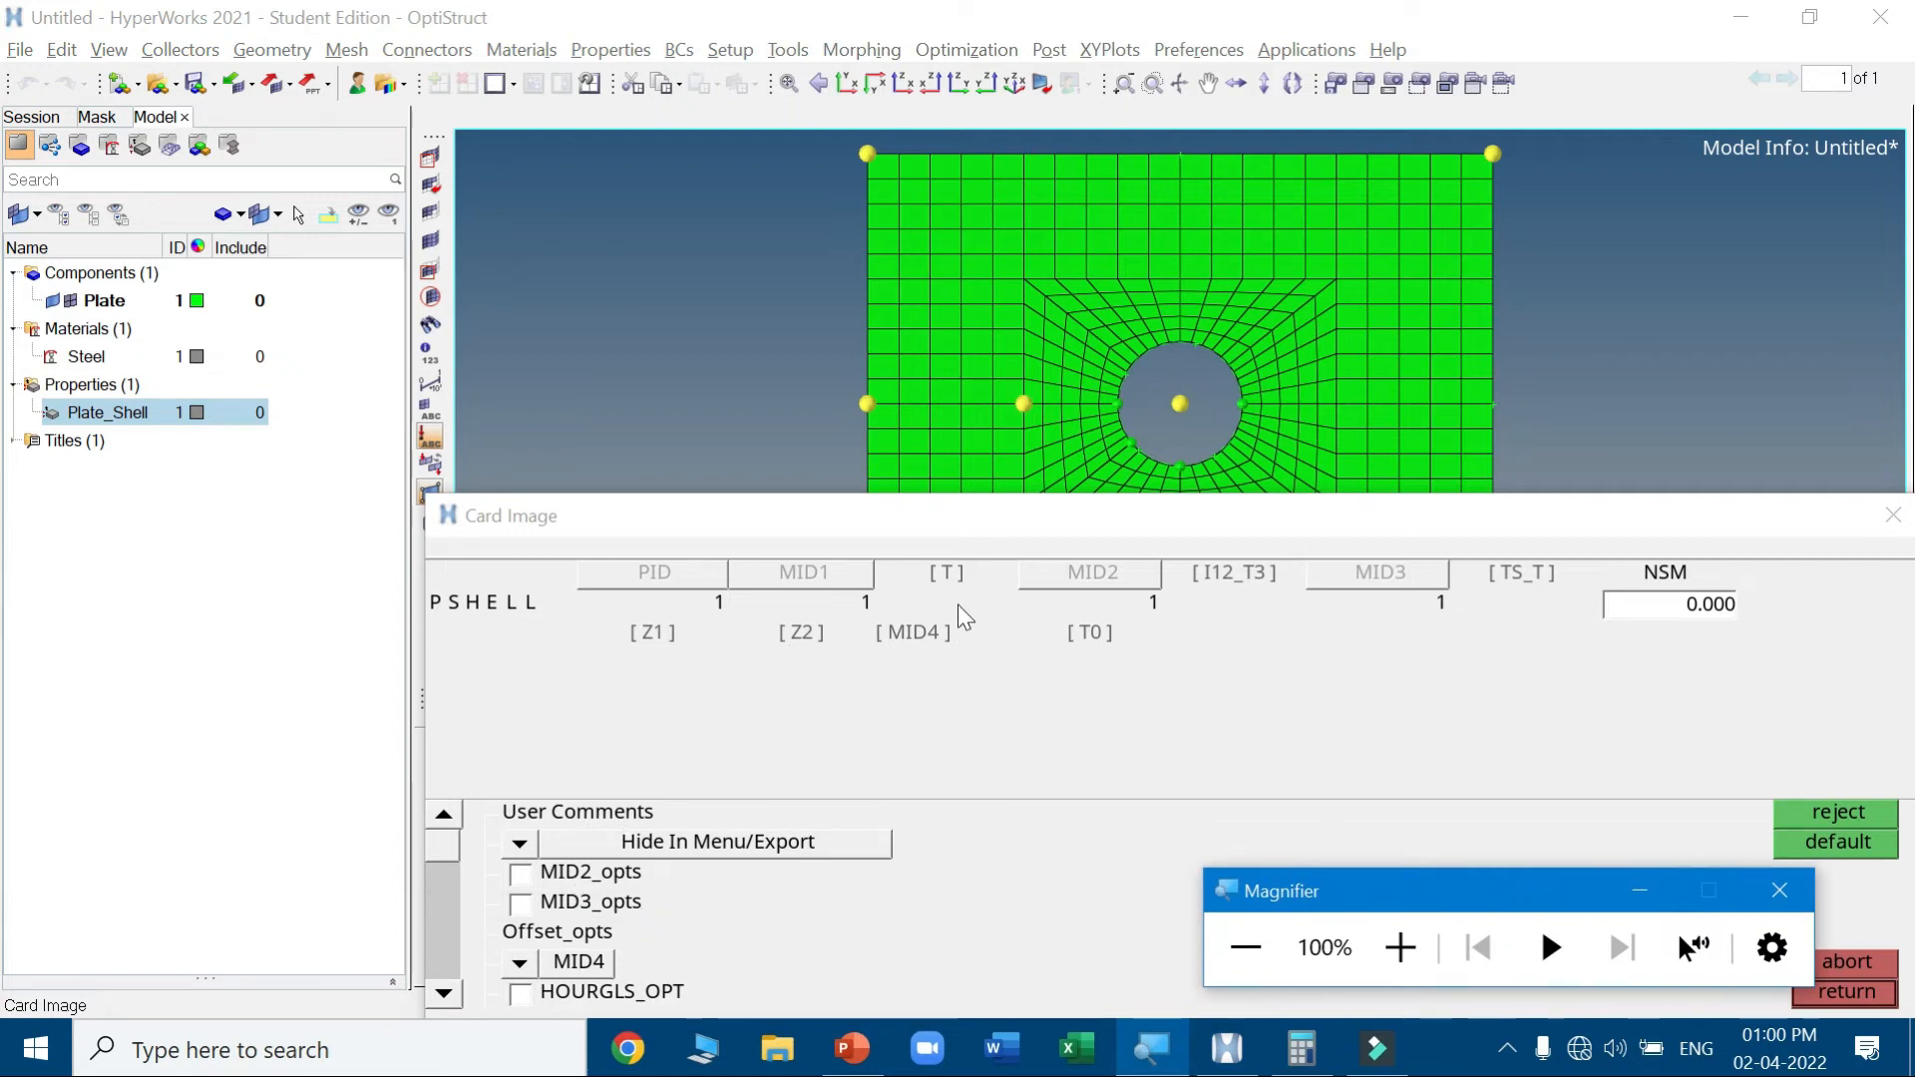
left_click(988, 608)
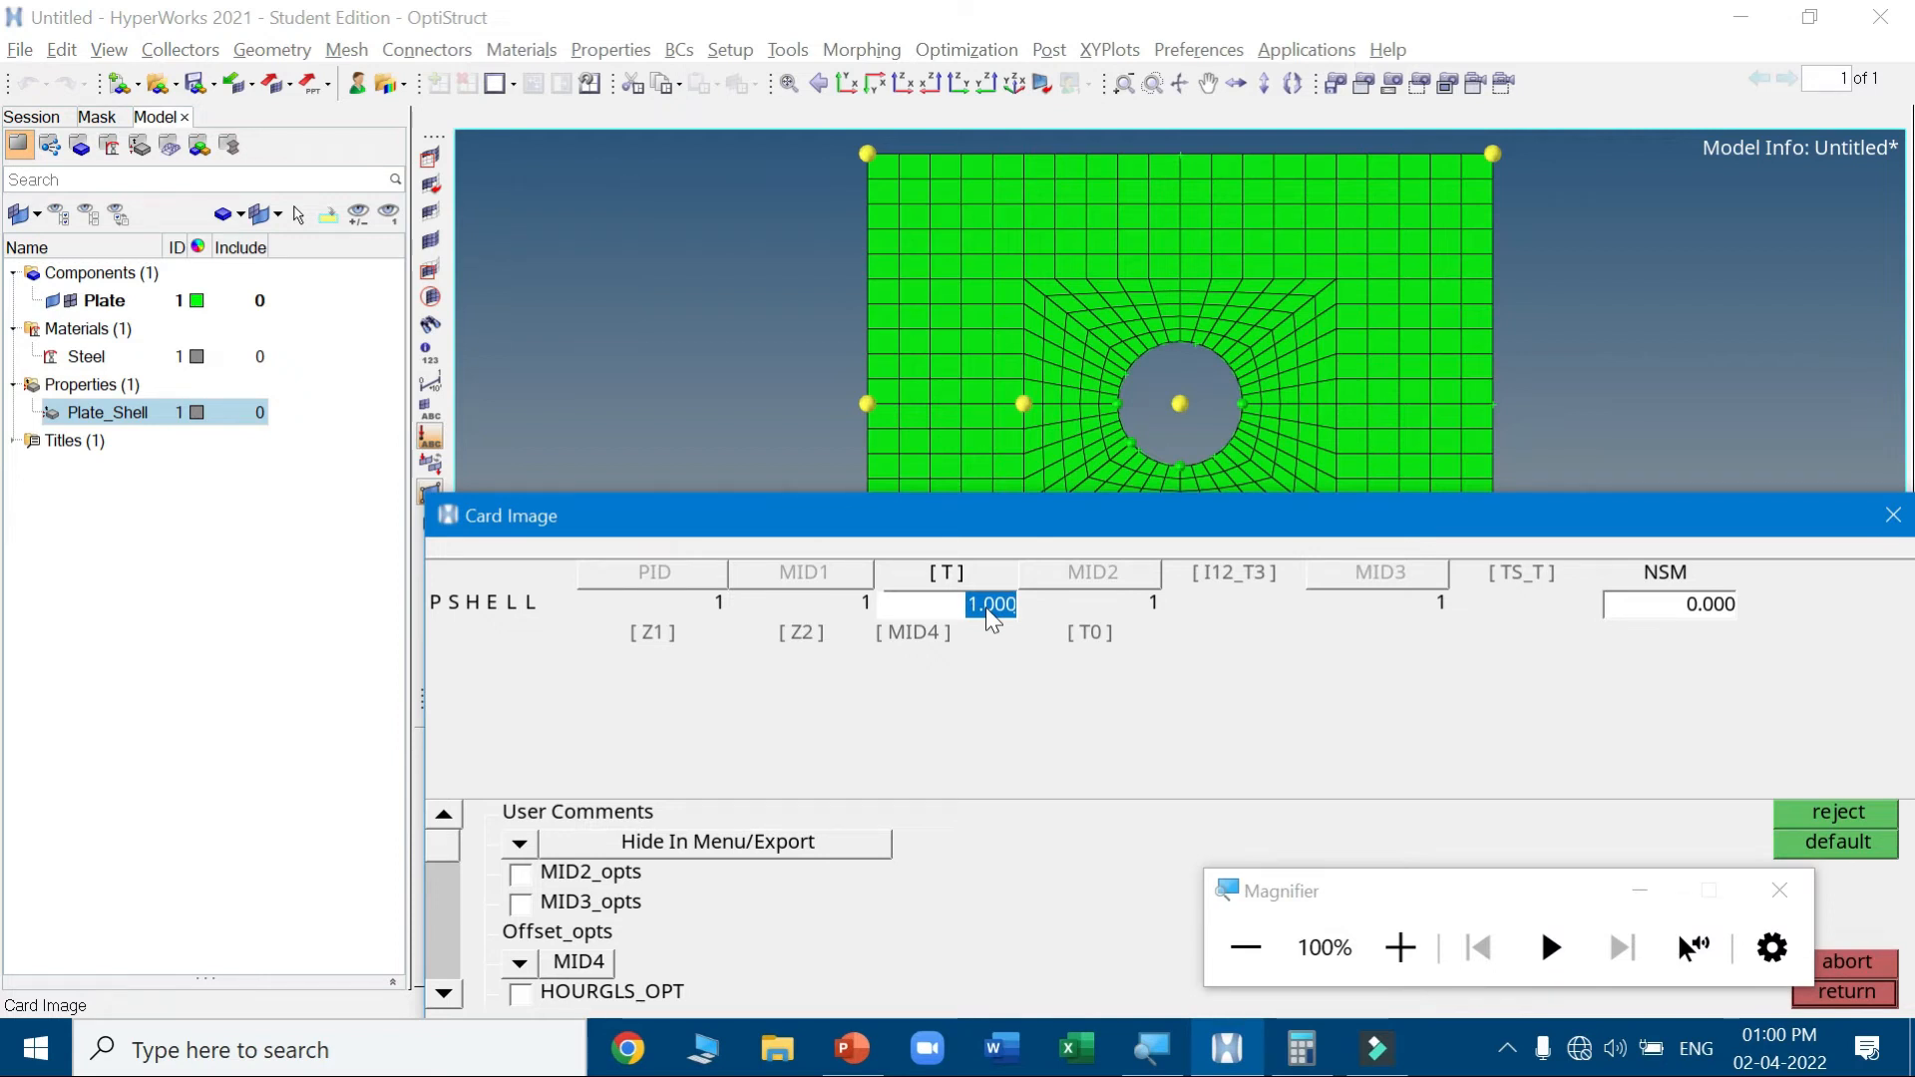
left_click(860, 1059)
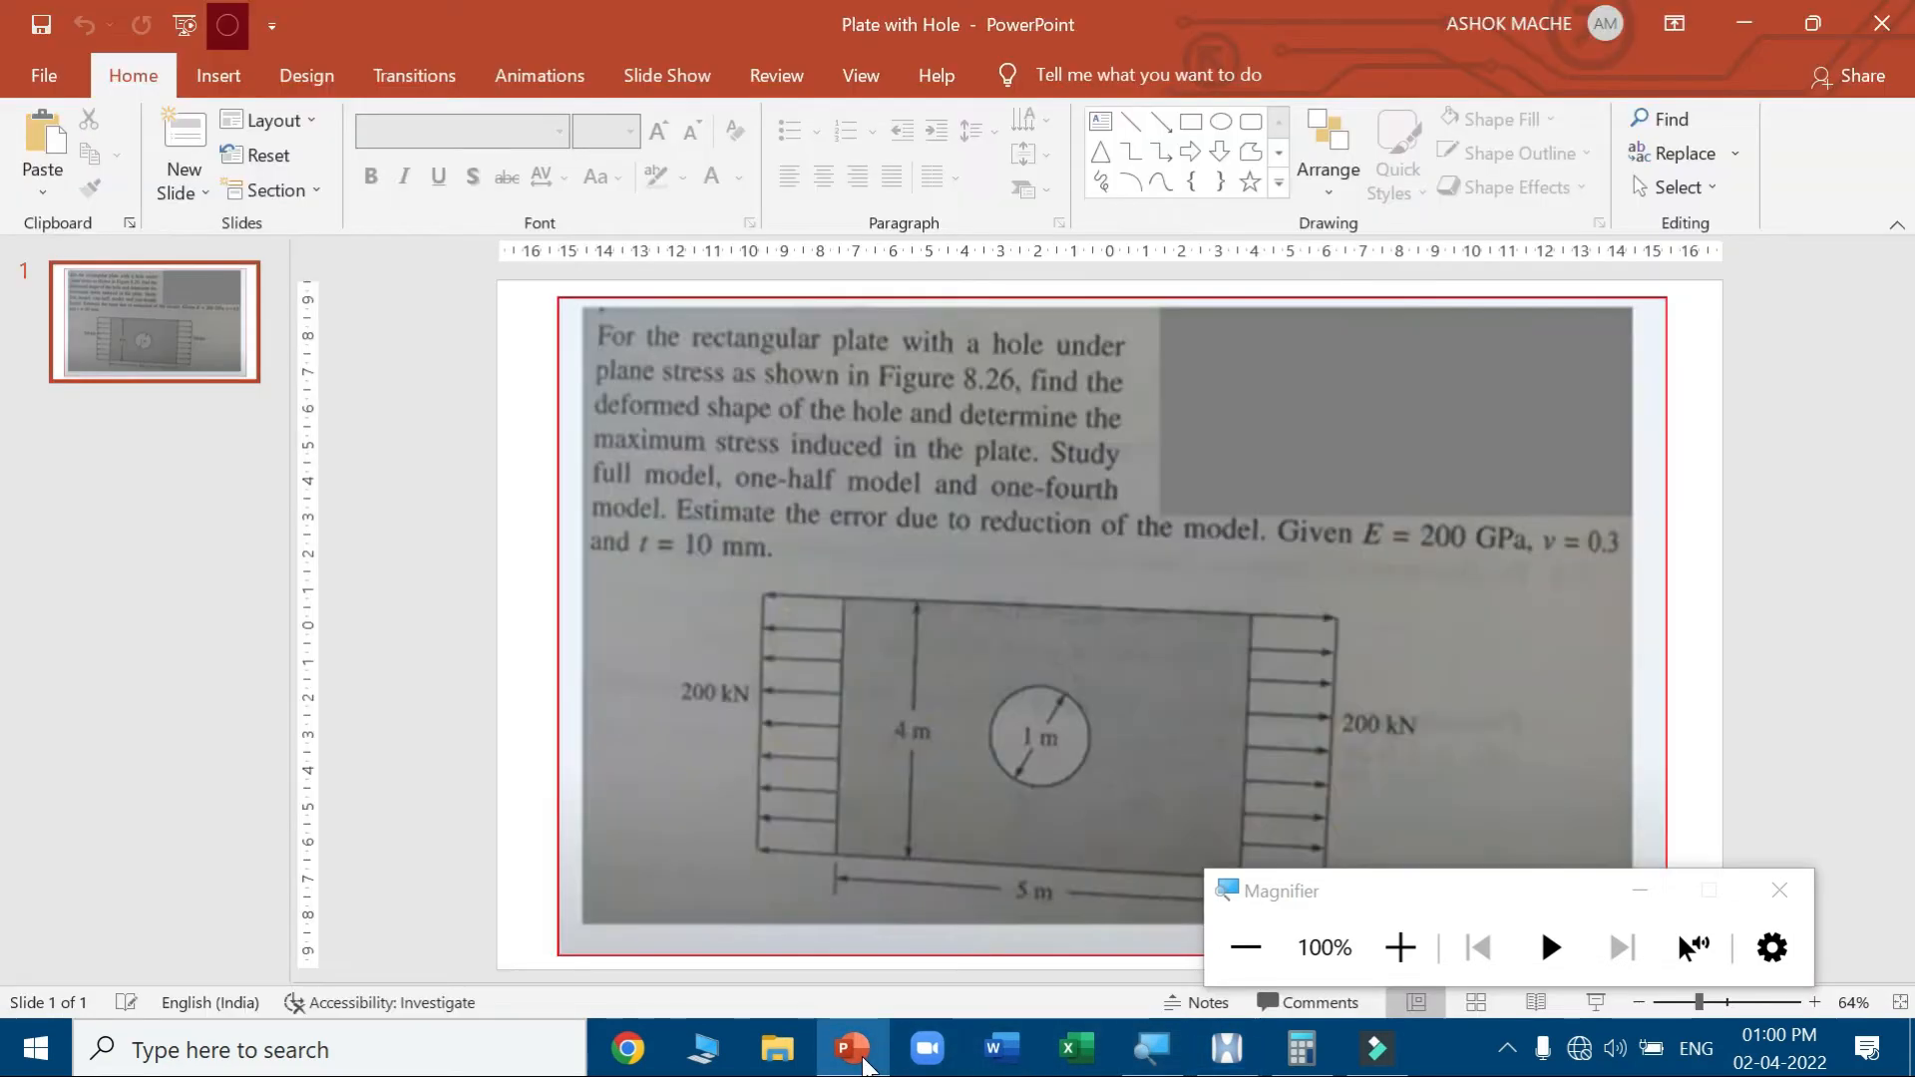
left_click(860, 1059)
type("10")
key("Return")
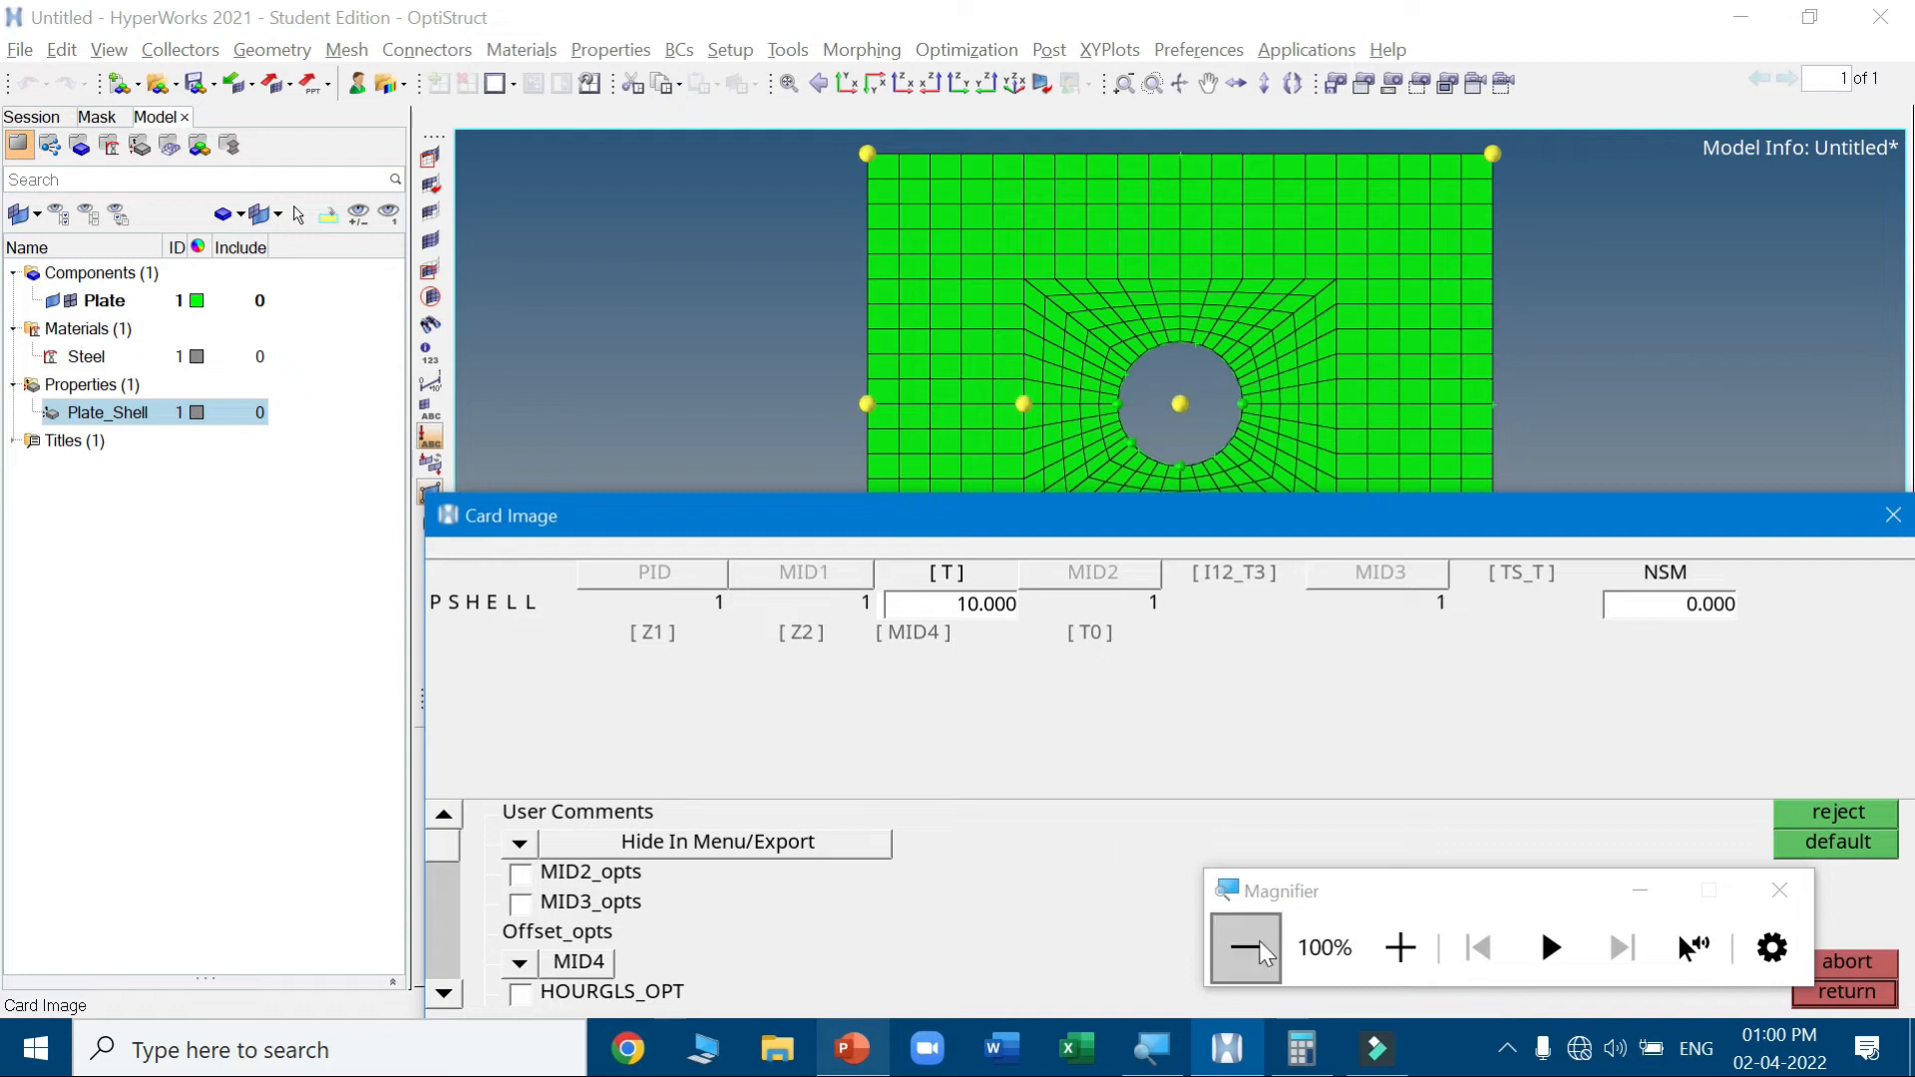
Check the T value in the PSHELL card at 200% magnification, return to 100%, and close the card
left_click_drag(1373, 898, 1037, 339)
left_click(1063, 379)
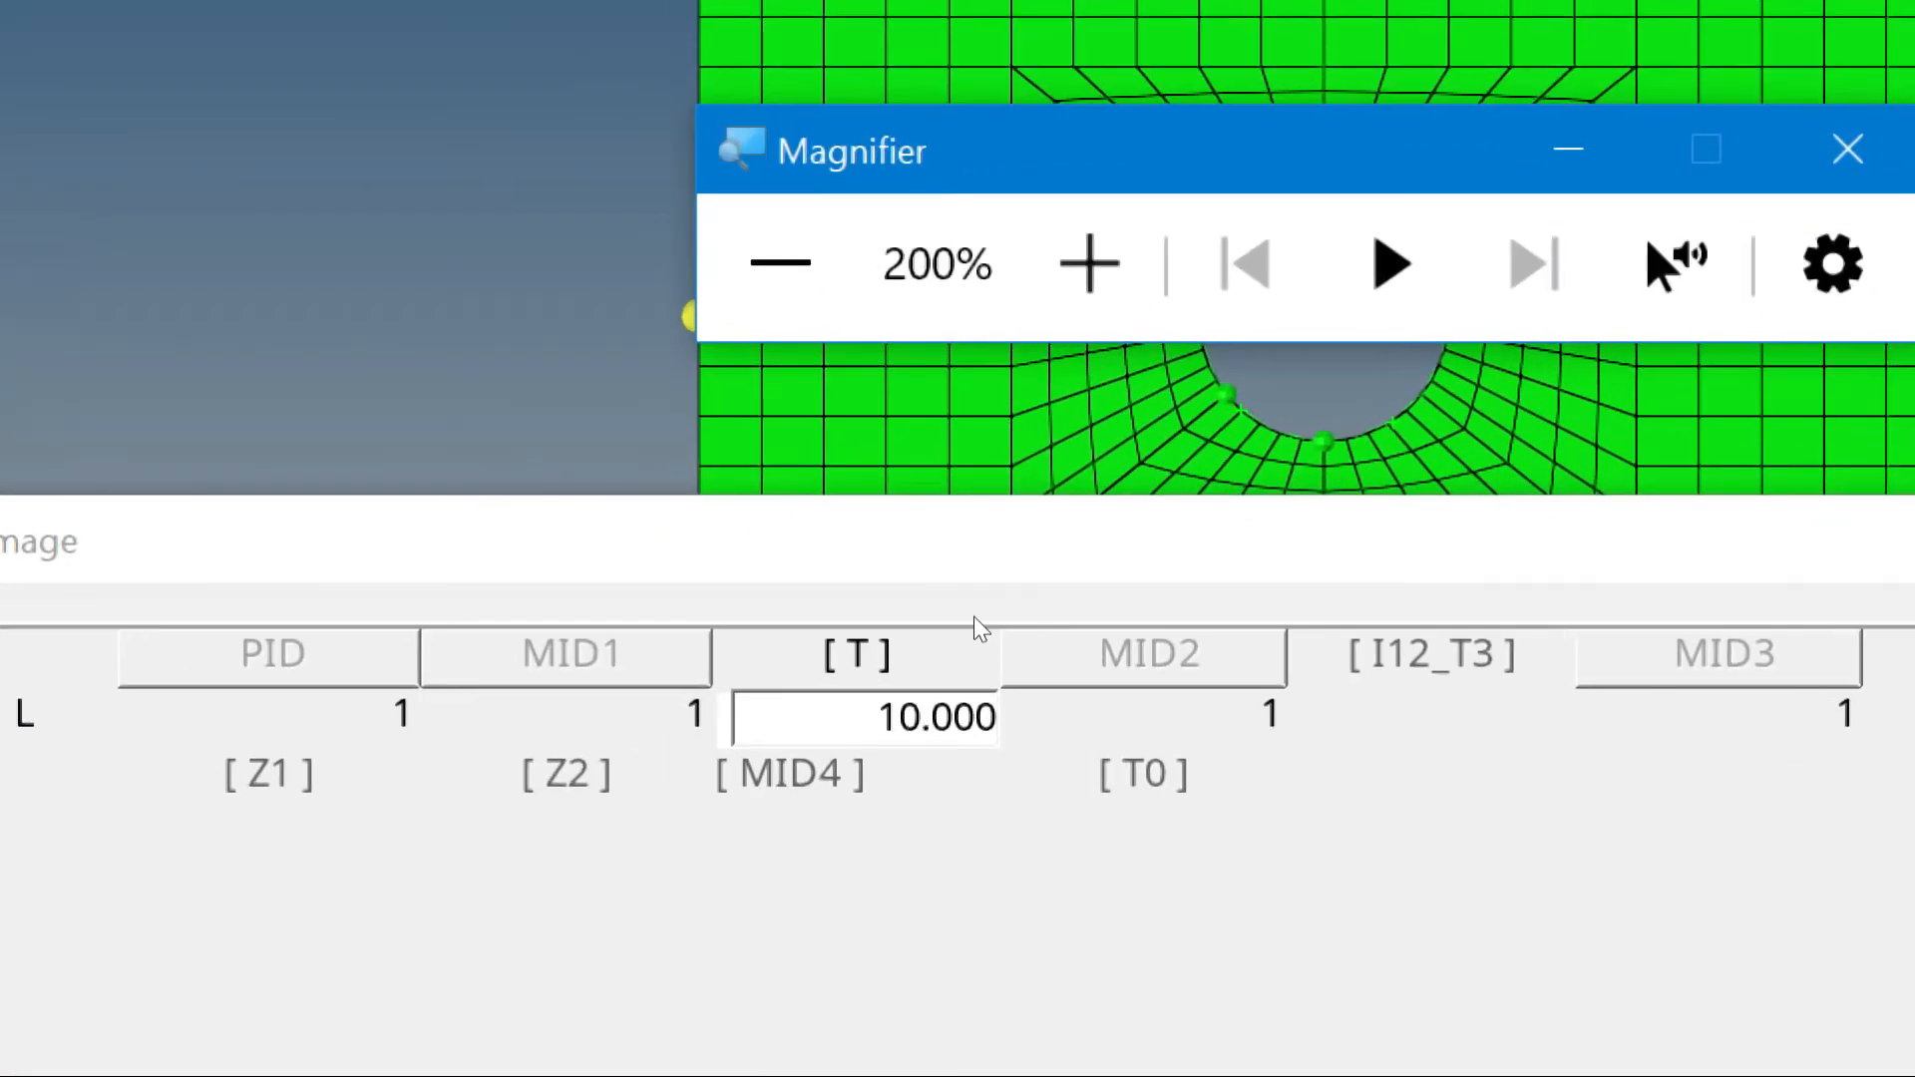
left_click(905, 380)
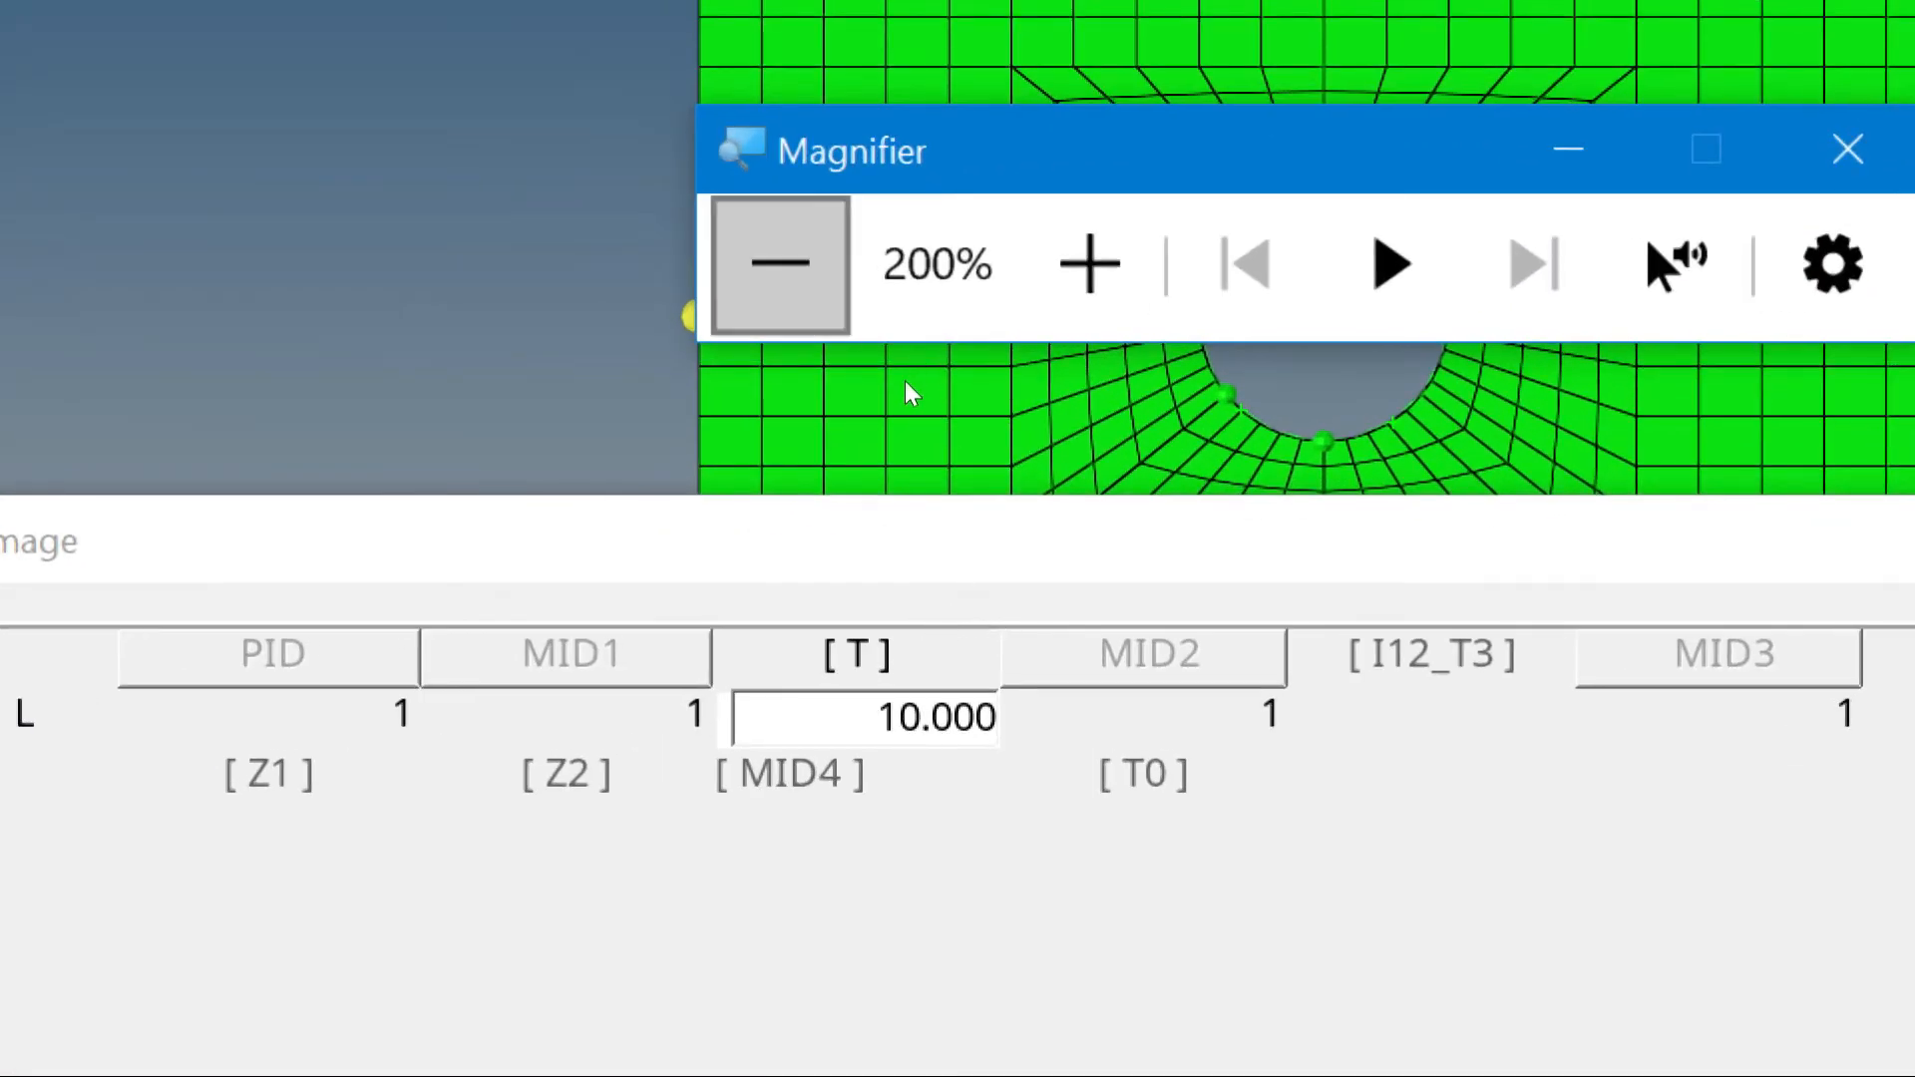
left_click(1843, 992)
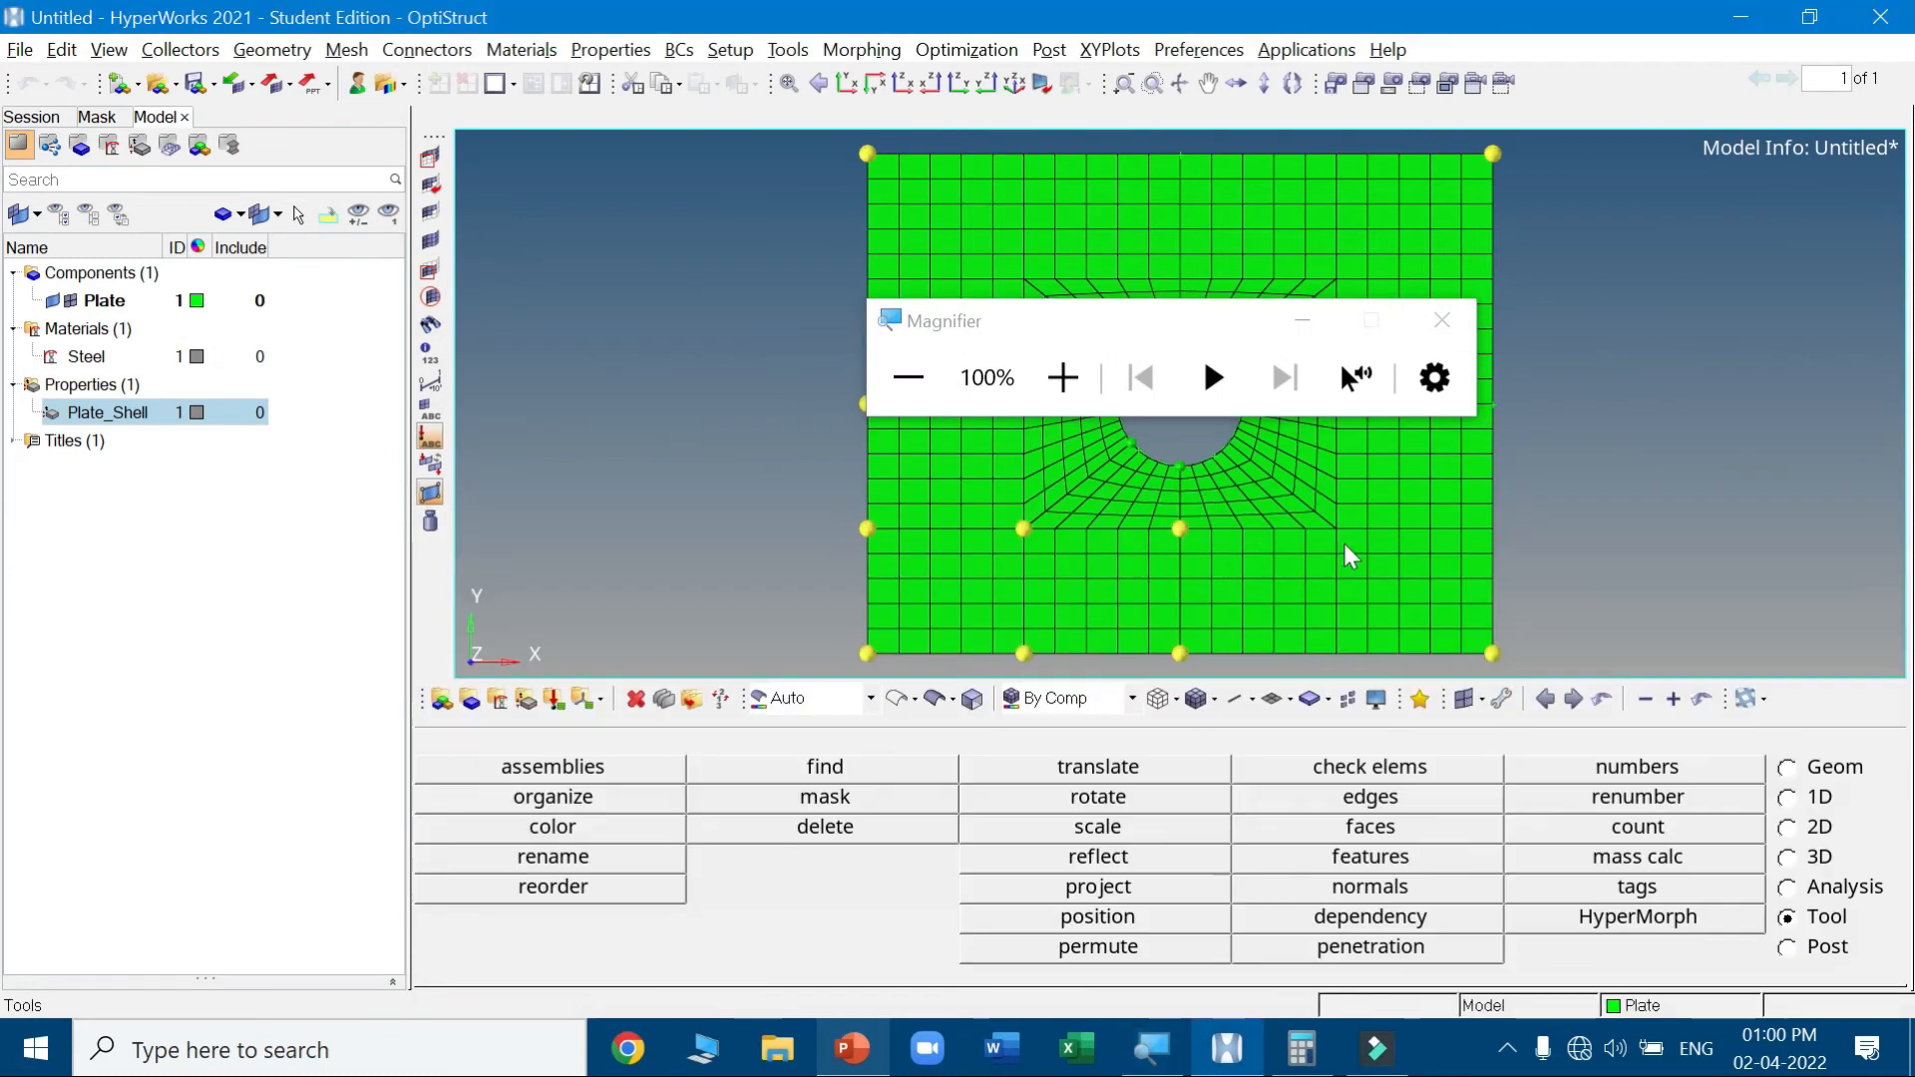
Review the Plate_Shell property's card image, material and T value at 200% magnification and return to 100%
left_click_drag(1097, 339, 341, 284)
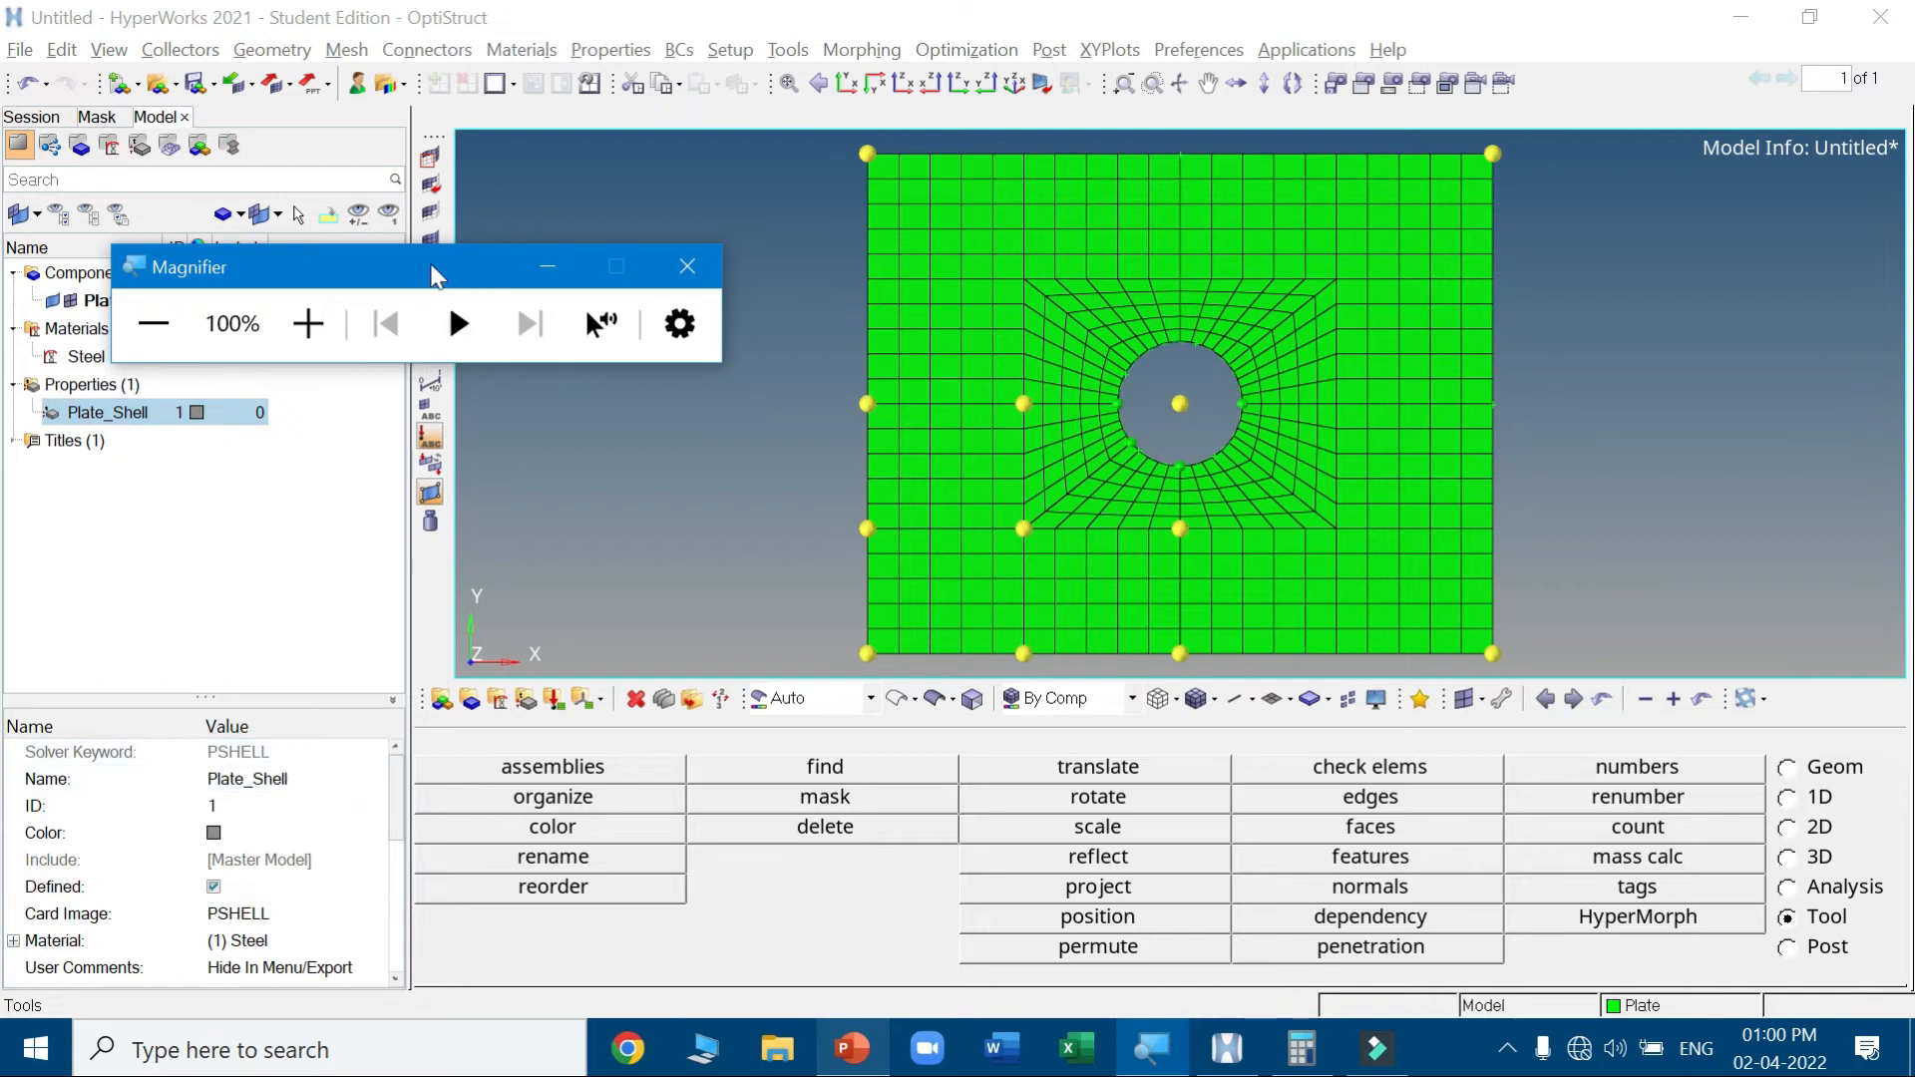
left_click_drag(399, 266, 465, 635)
left_click(376, 695)
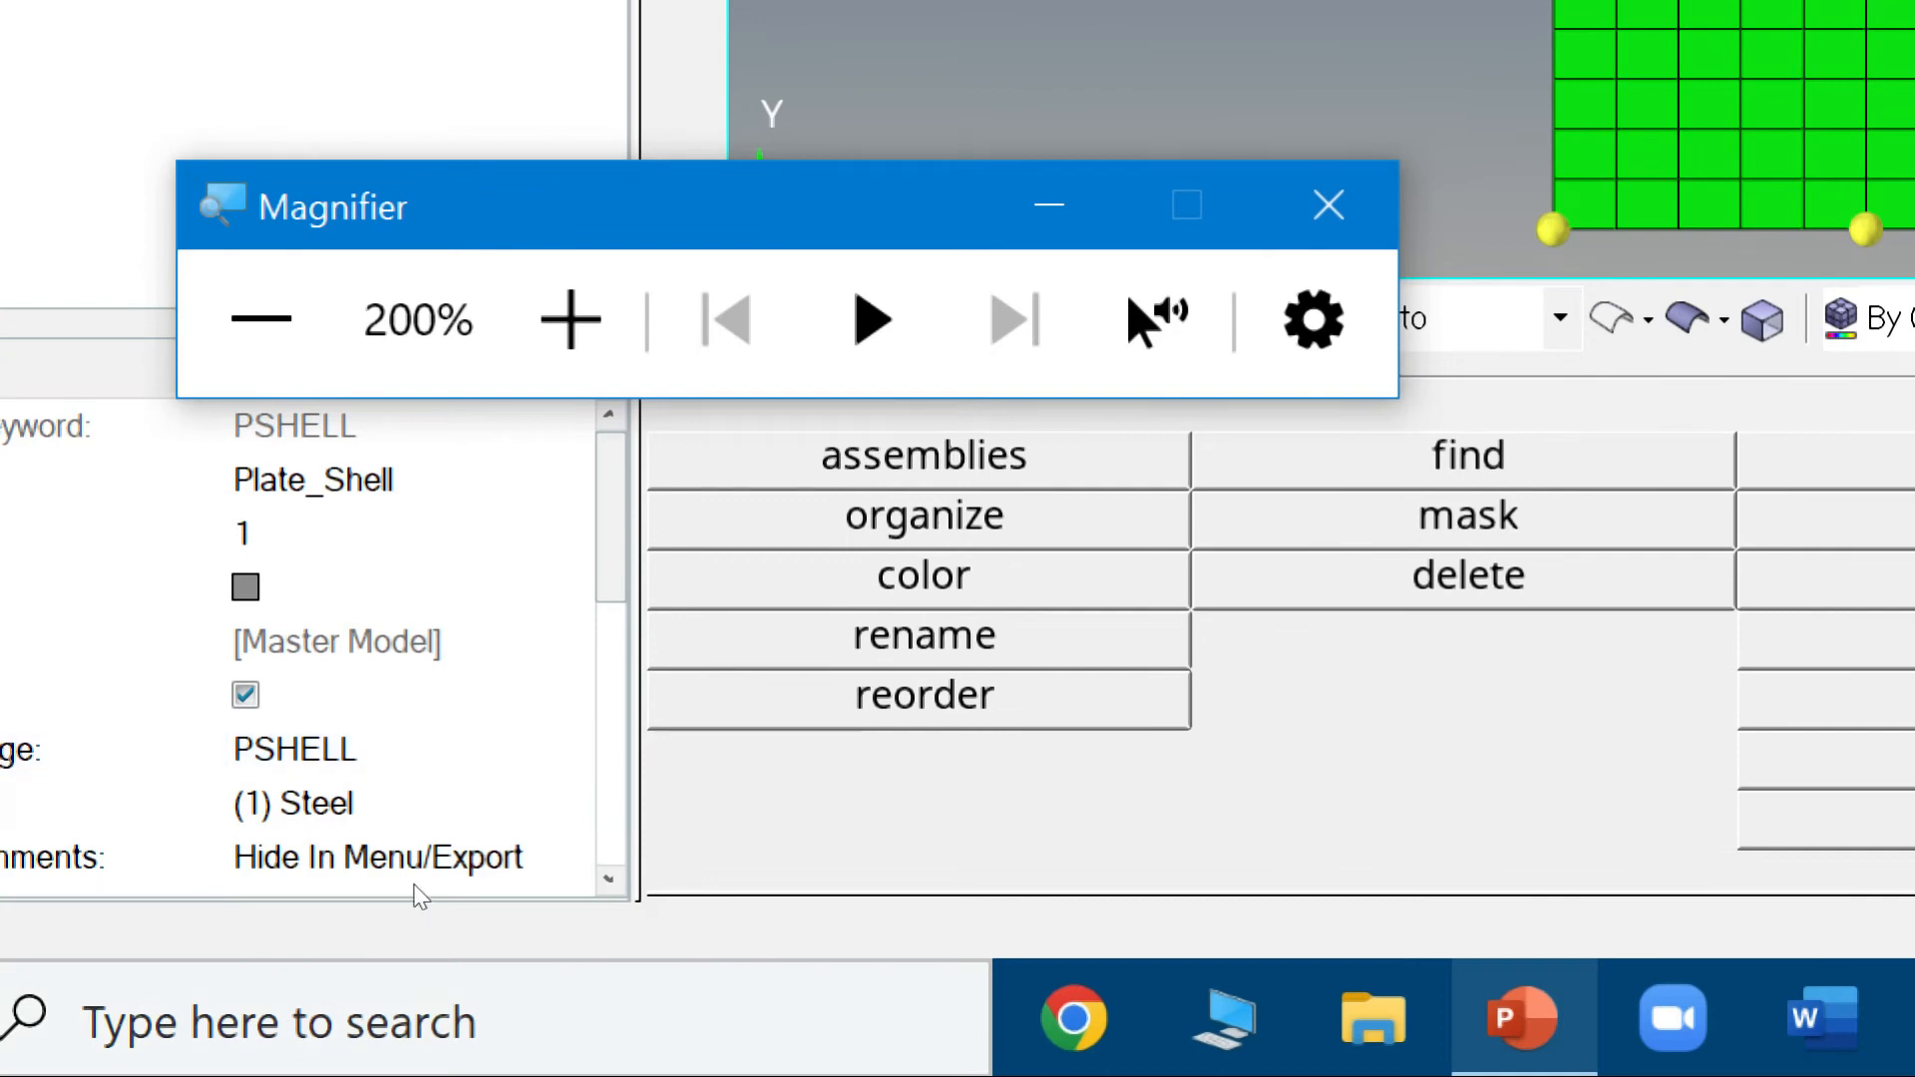
left_click_drag(397, 804, 397, 860)
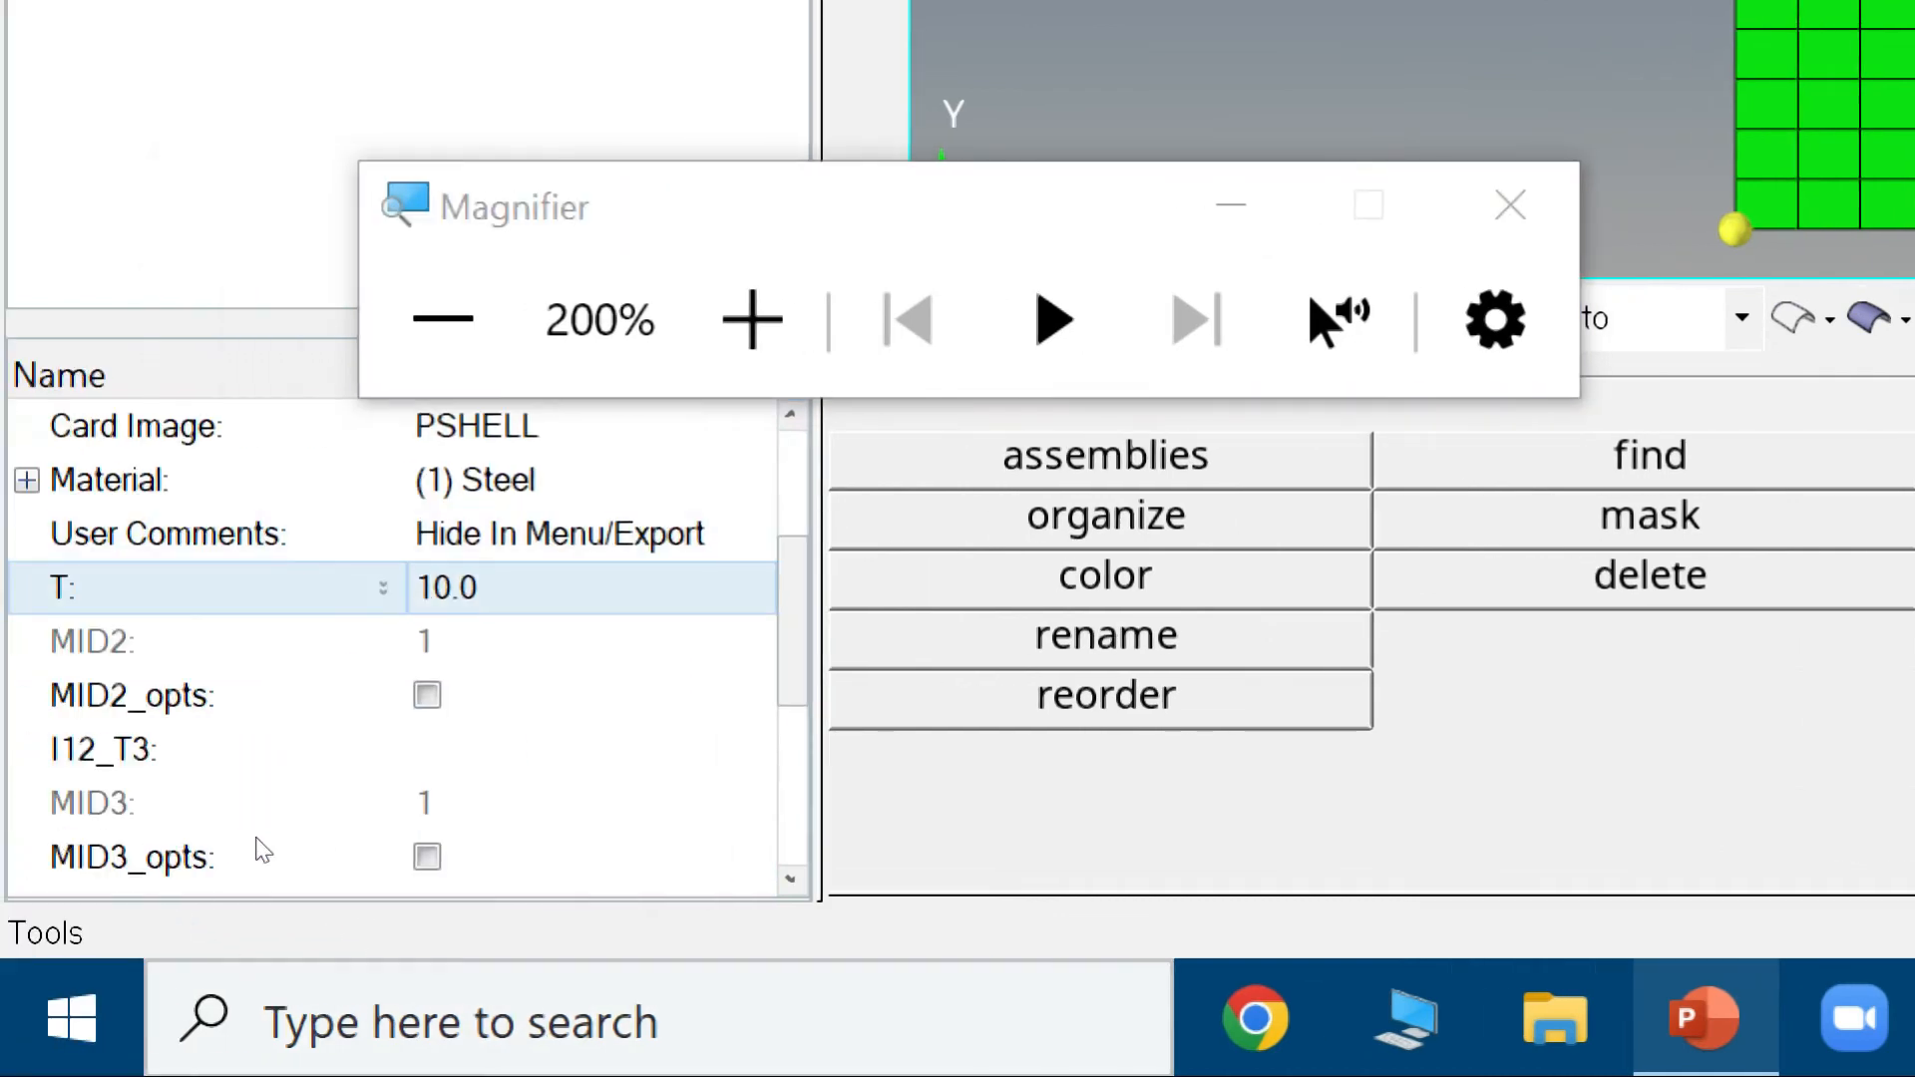
key("super+minus")
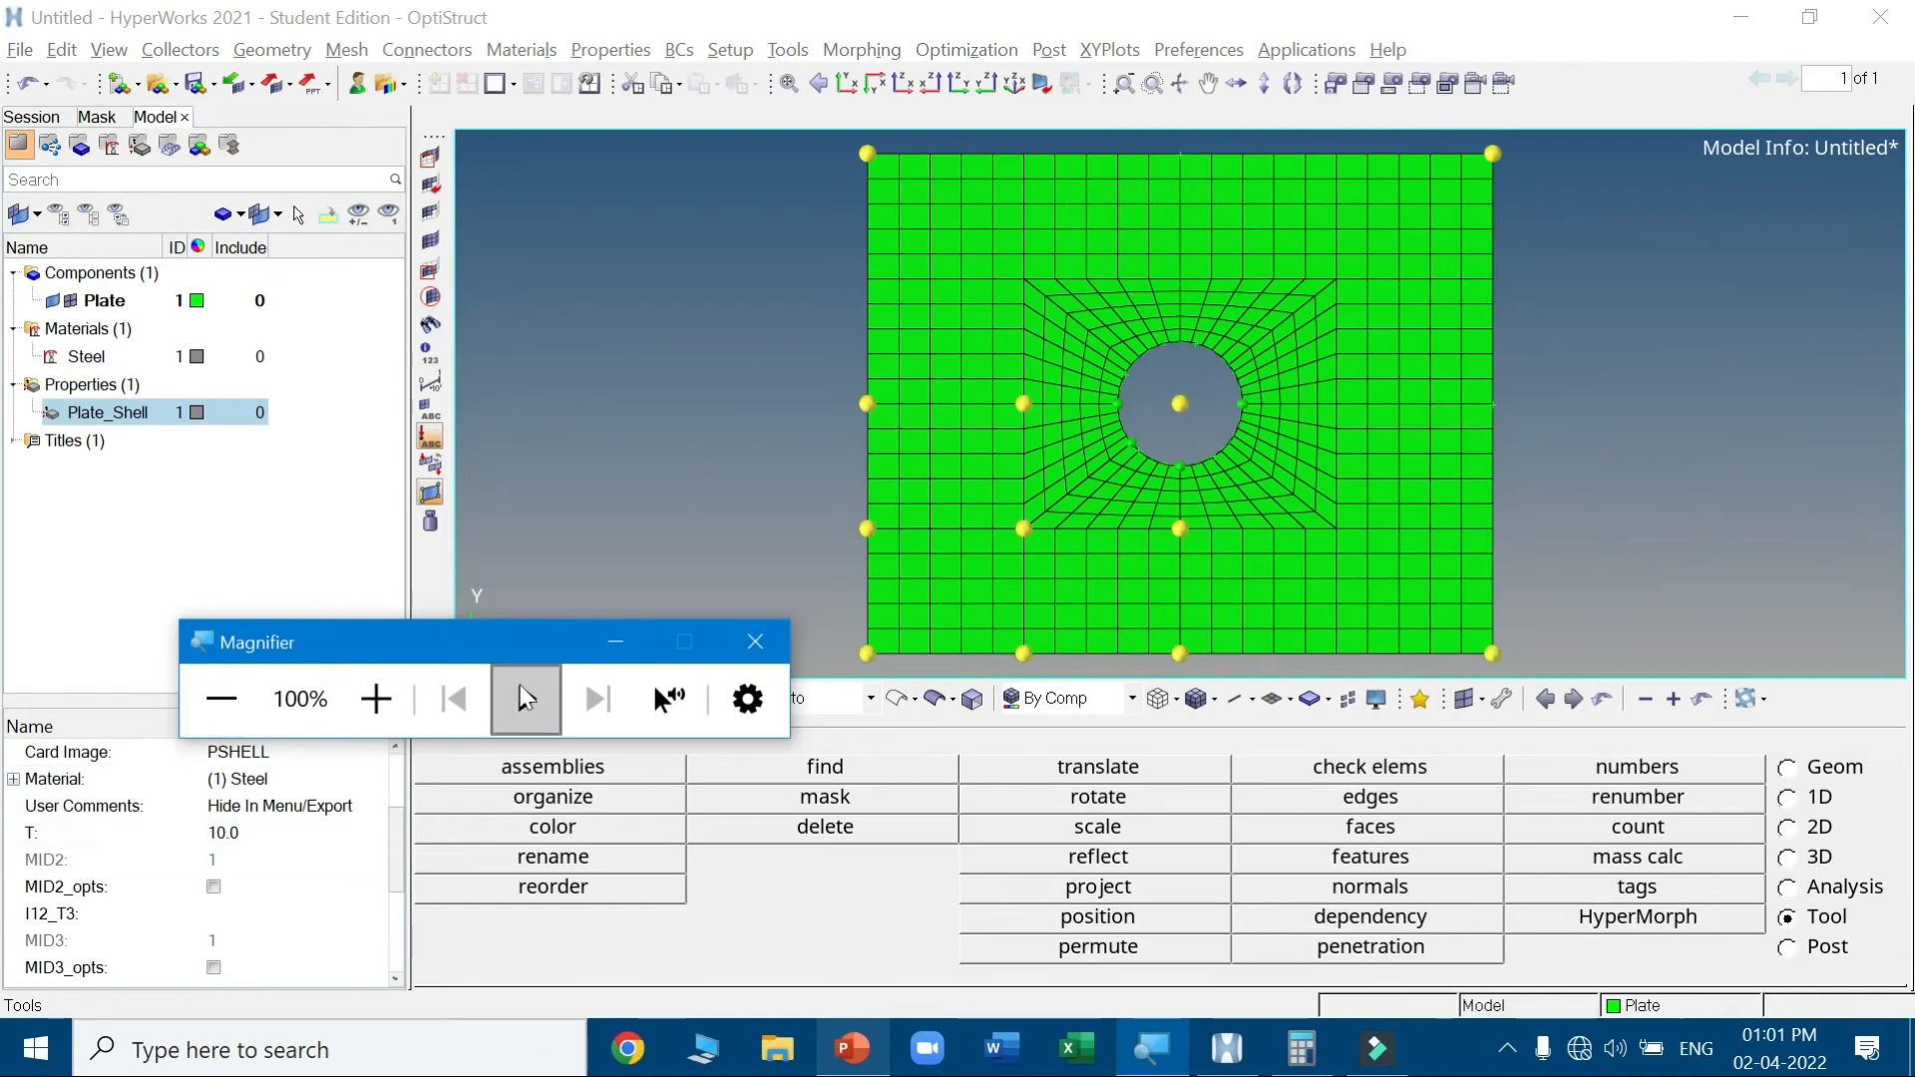
left_click_drag(465, 656, 617, 424)
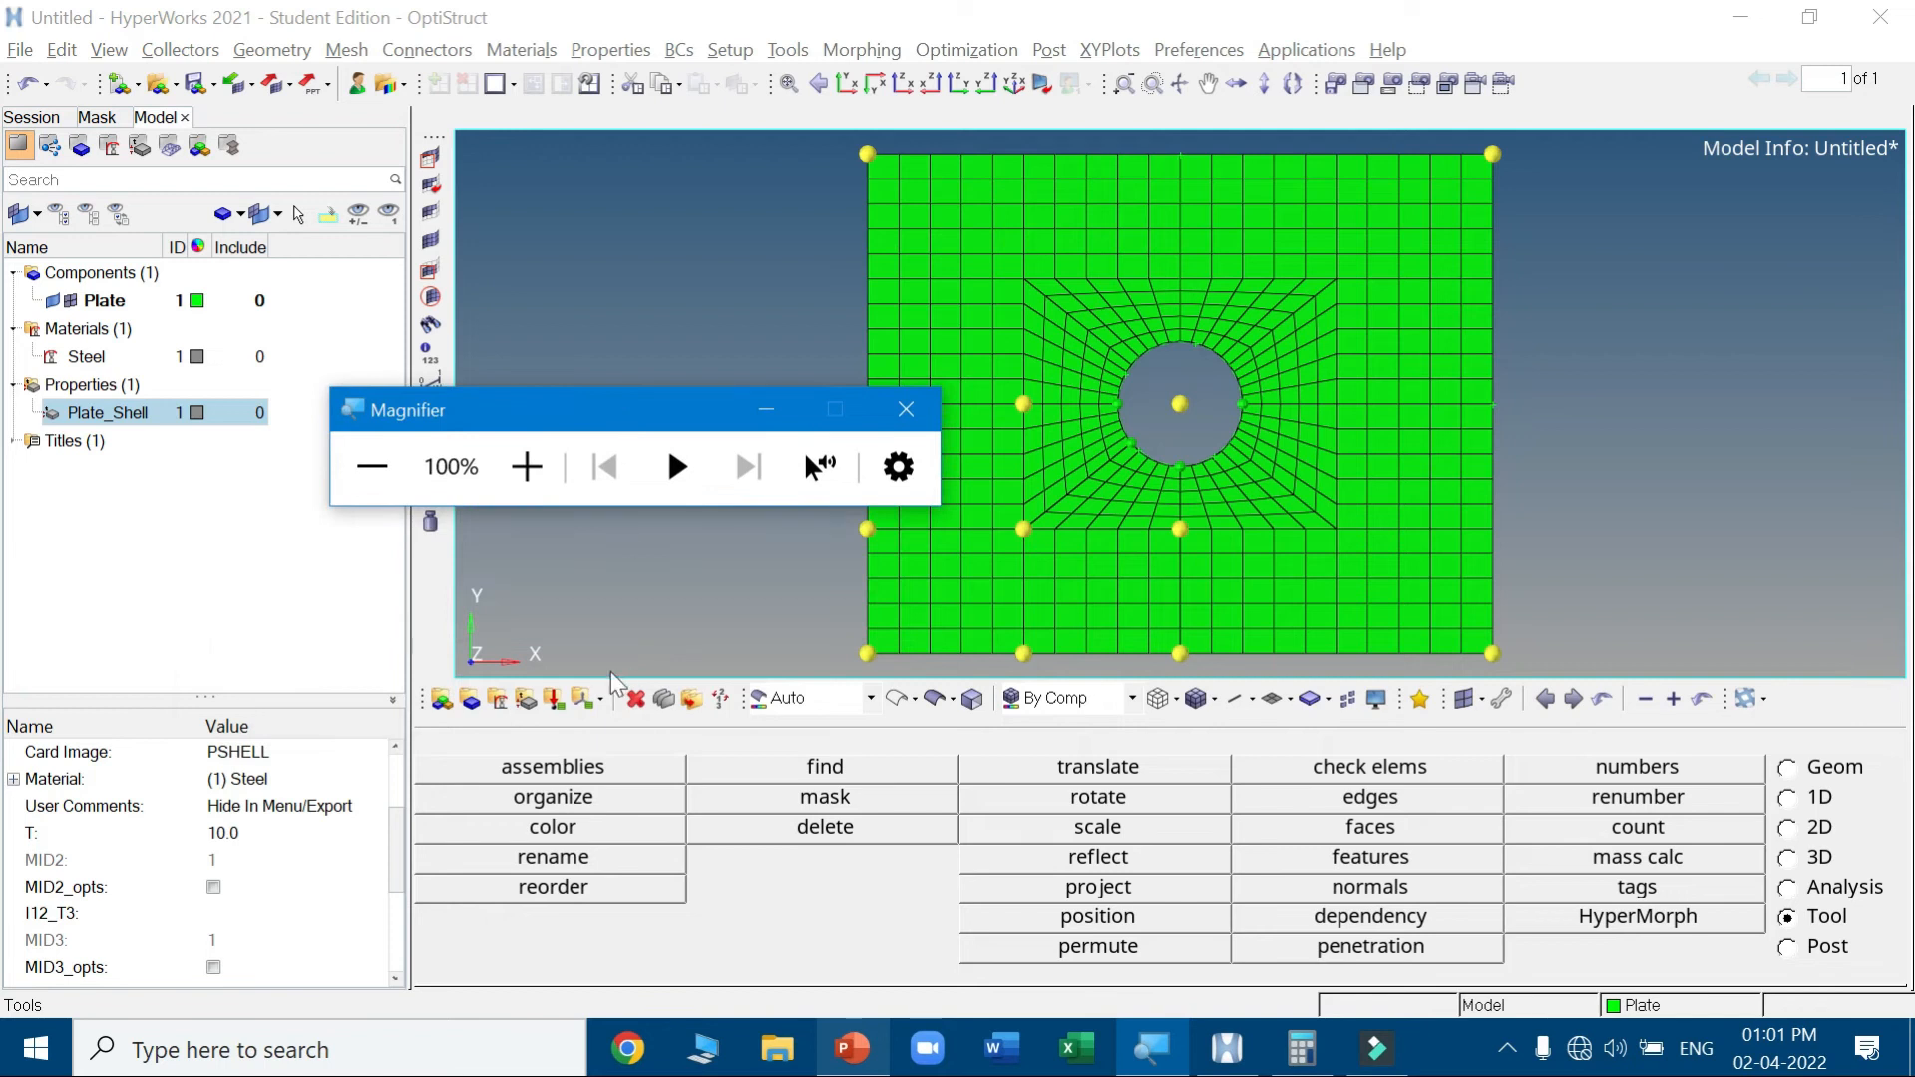
Update the Plate component with no card image and the Plate_Shell property assigned
left_click(97, 300)
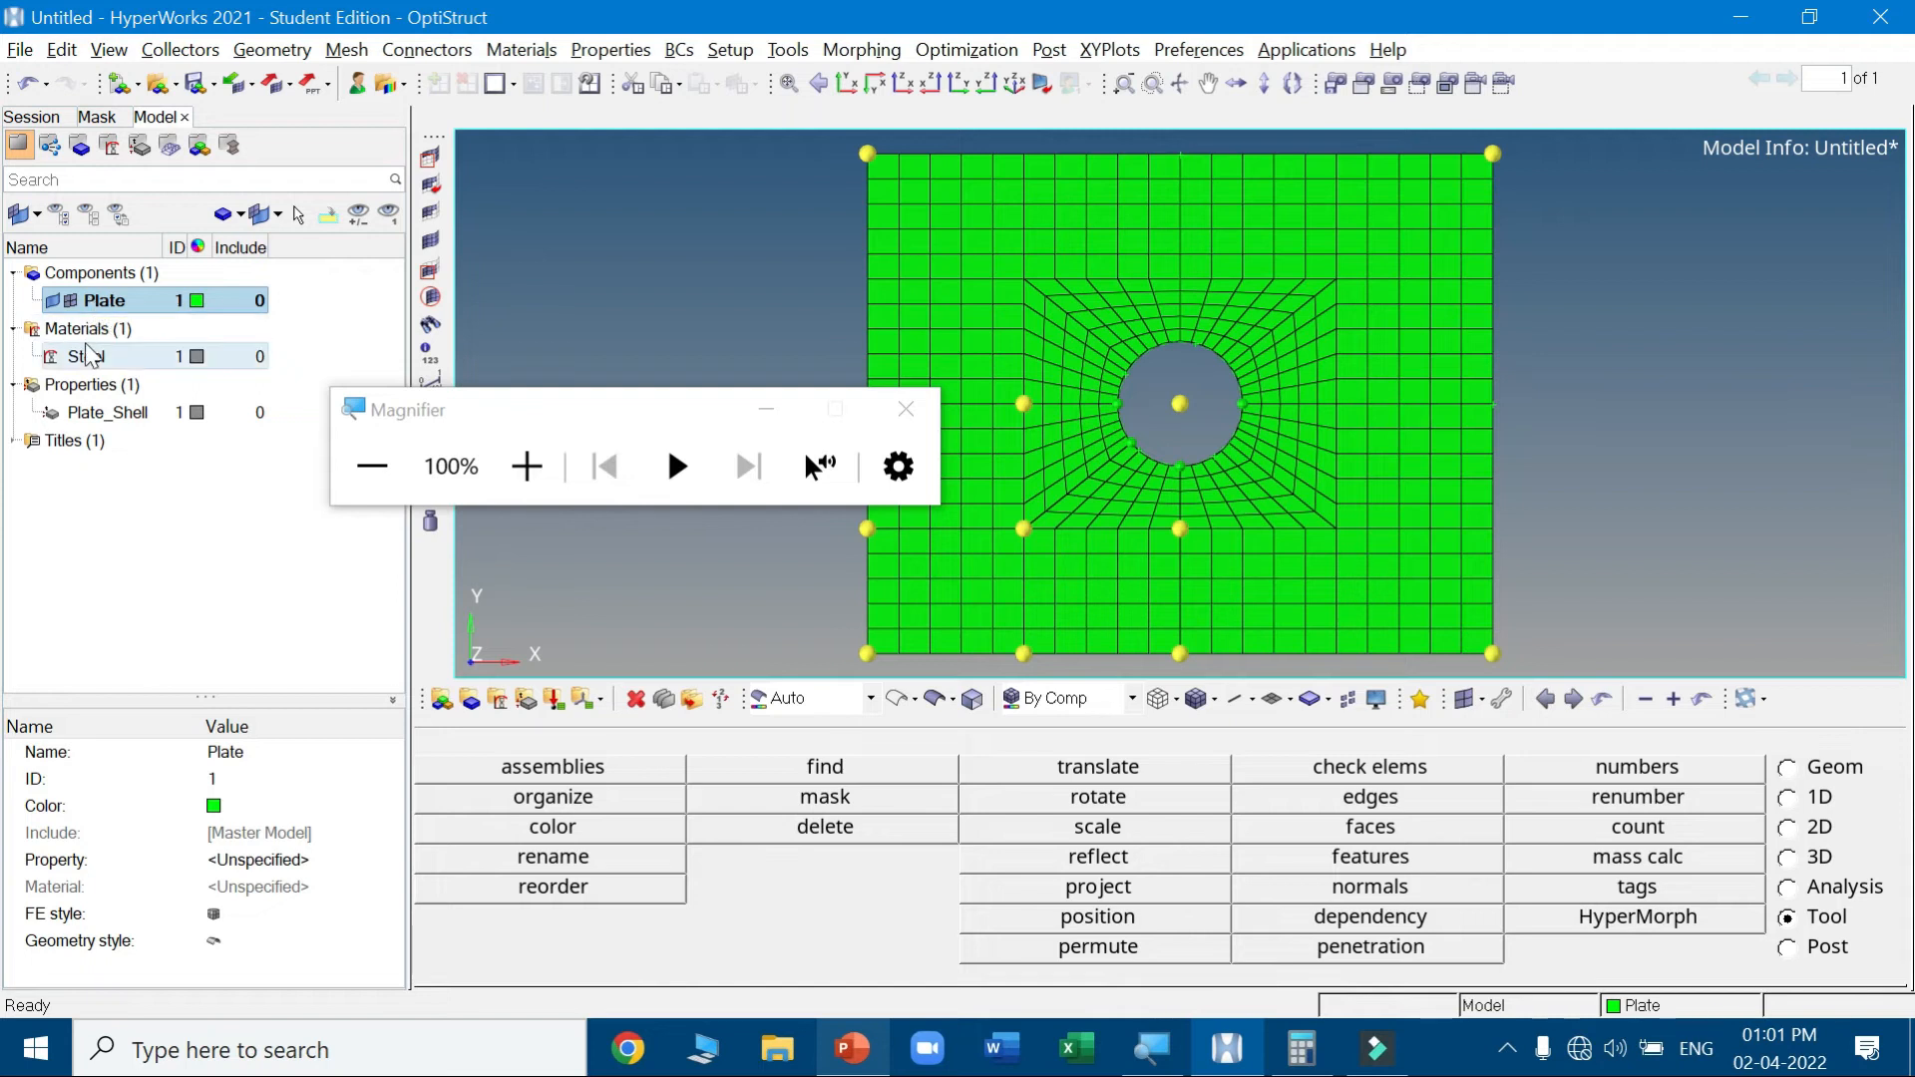
left_click(469, 700)
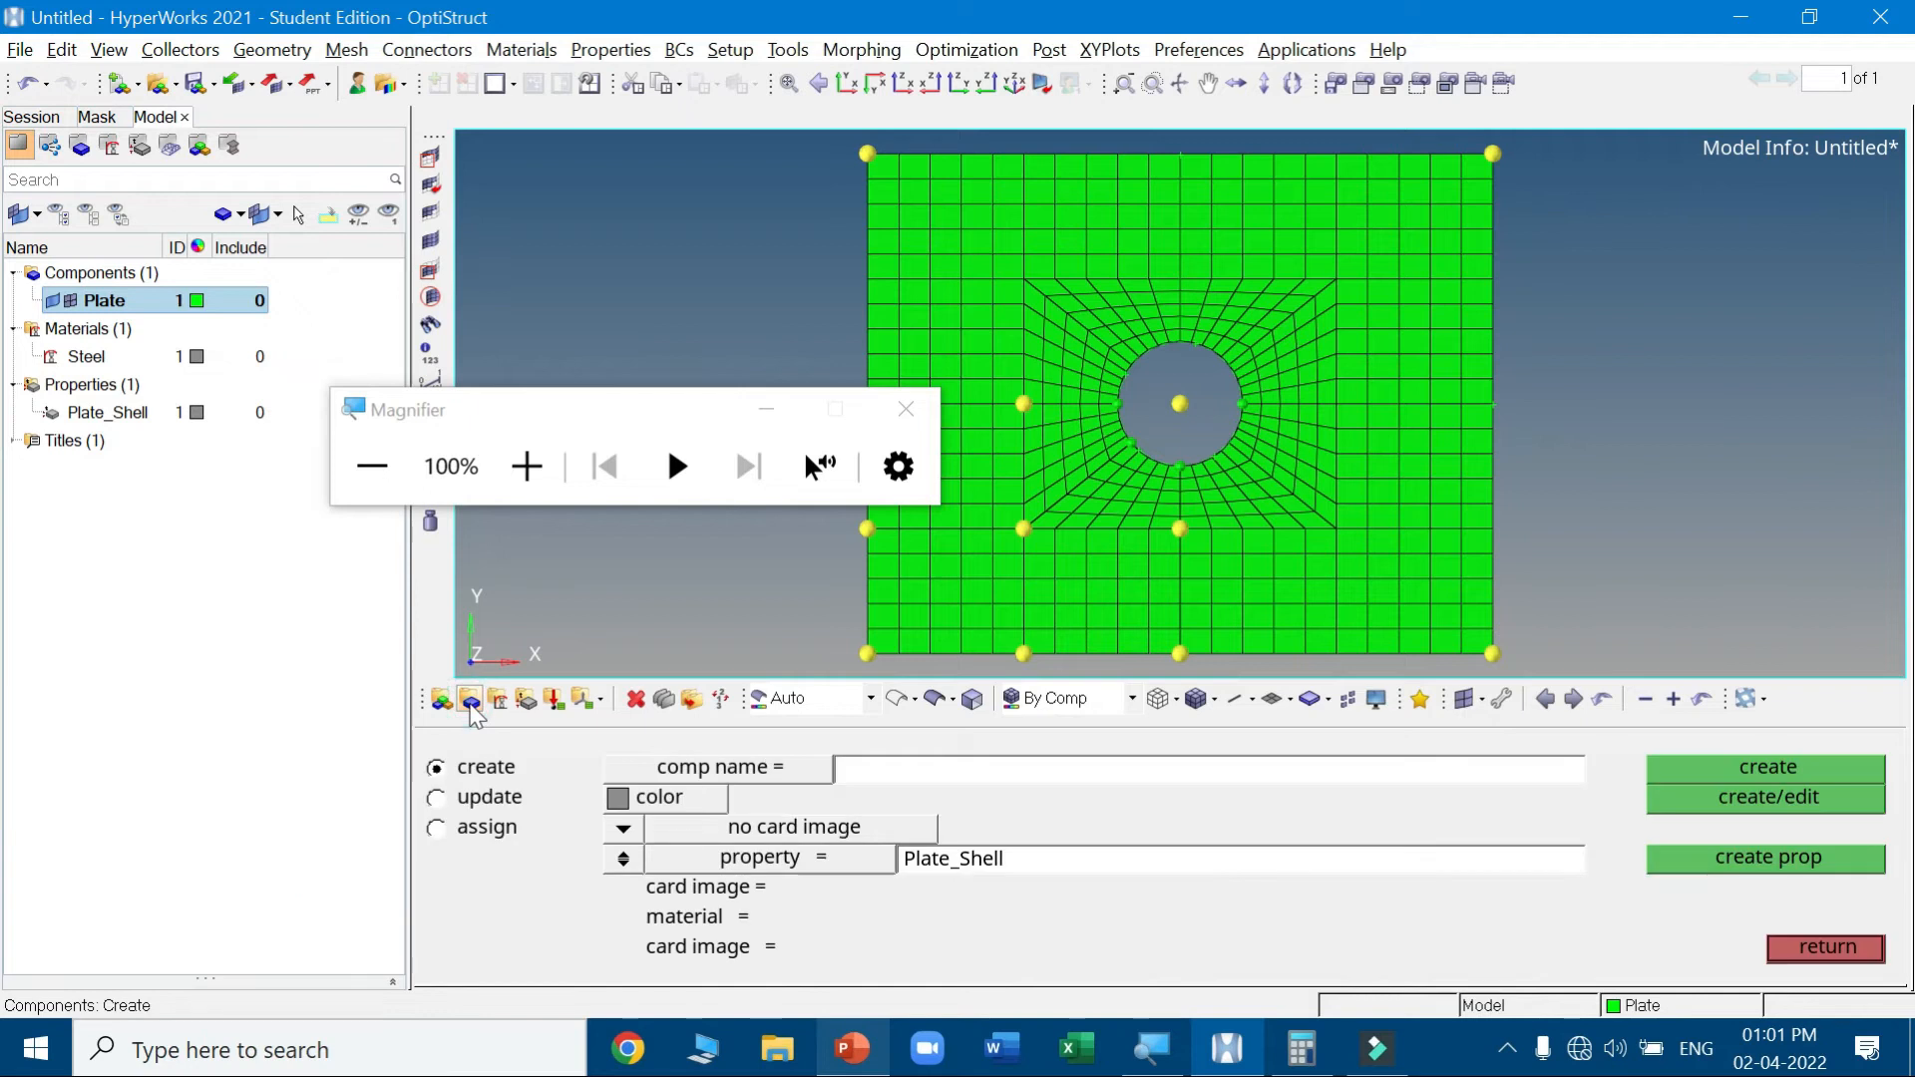
left_click(483, 804)
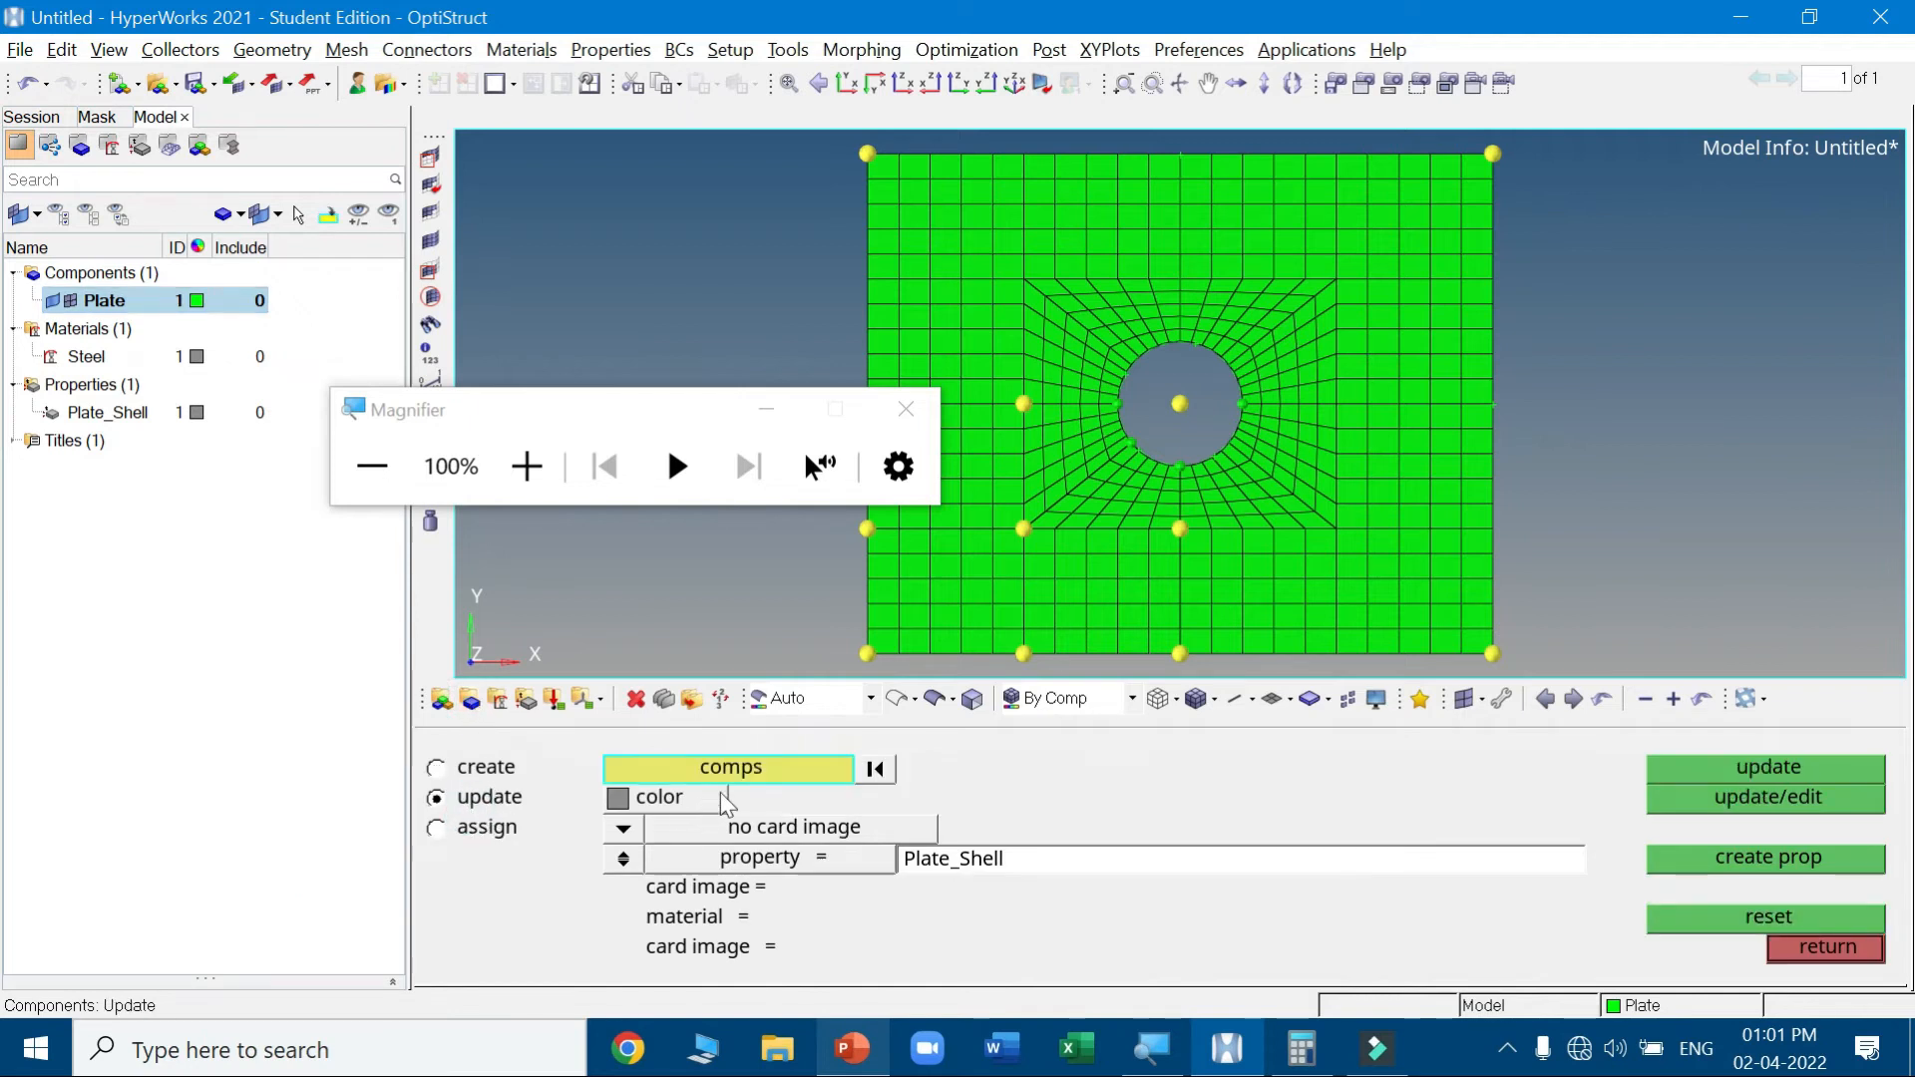
left_click(769, 770)
left_click(486, 768)
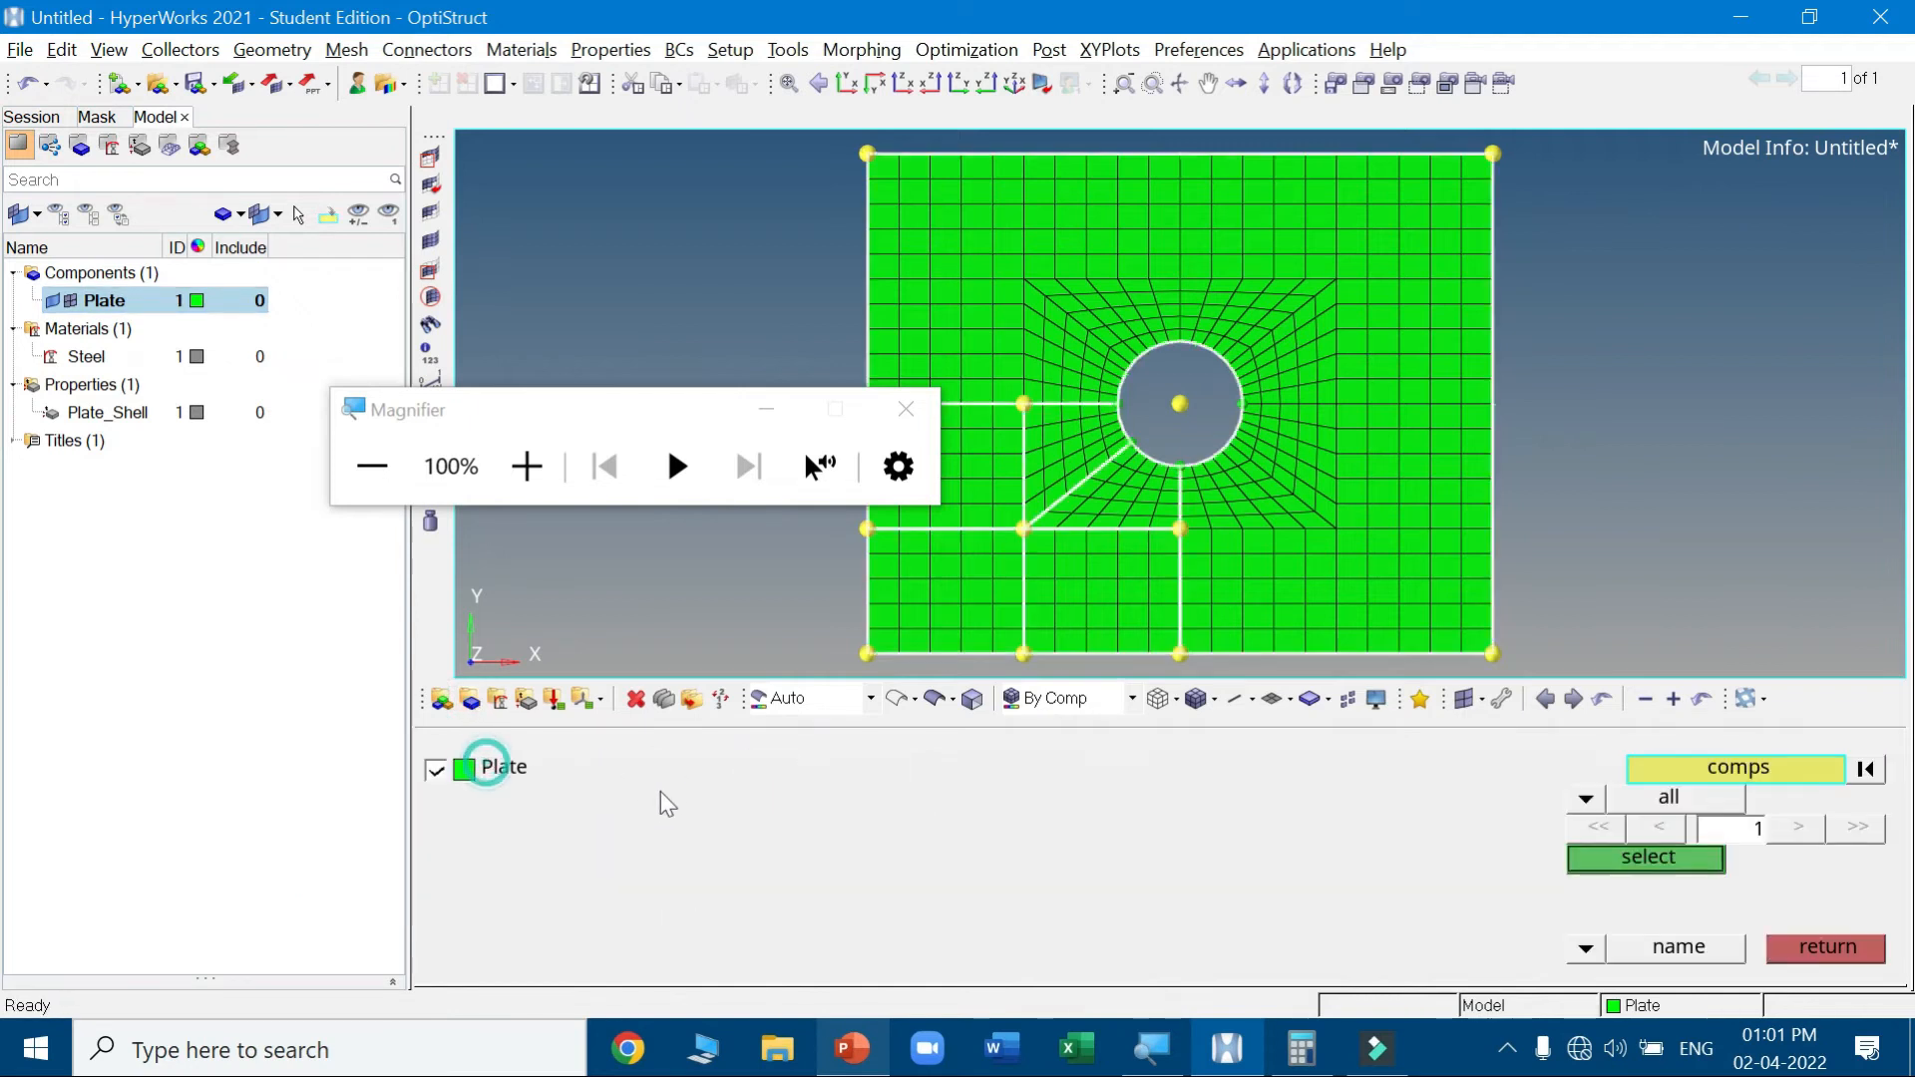
left_click(1654, 858)
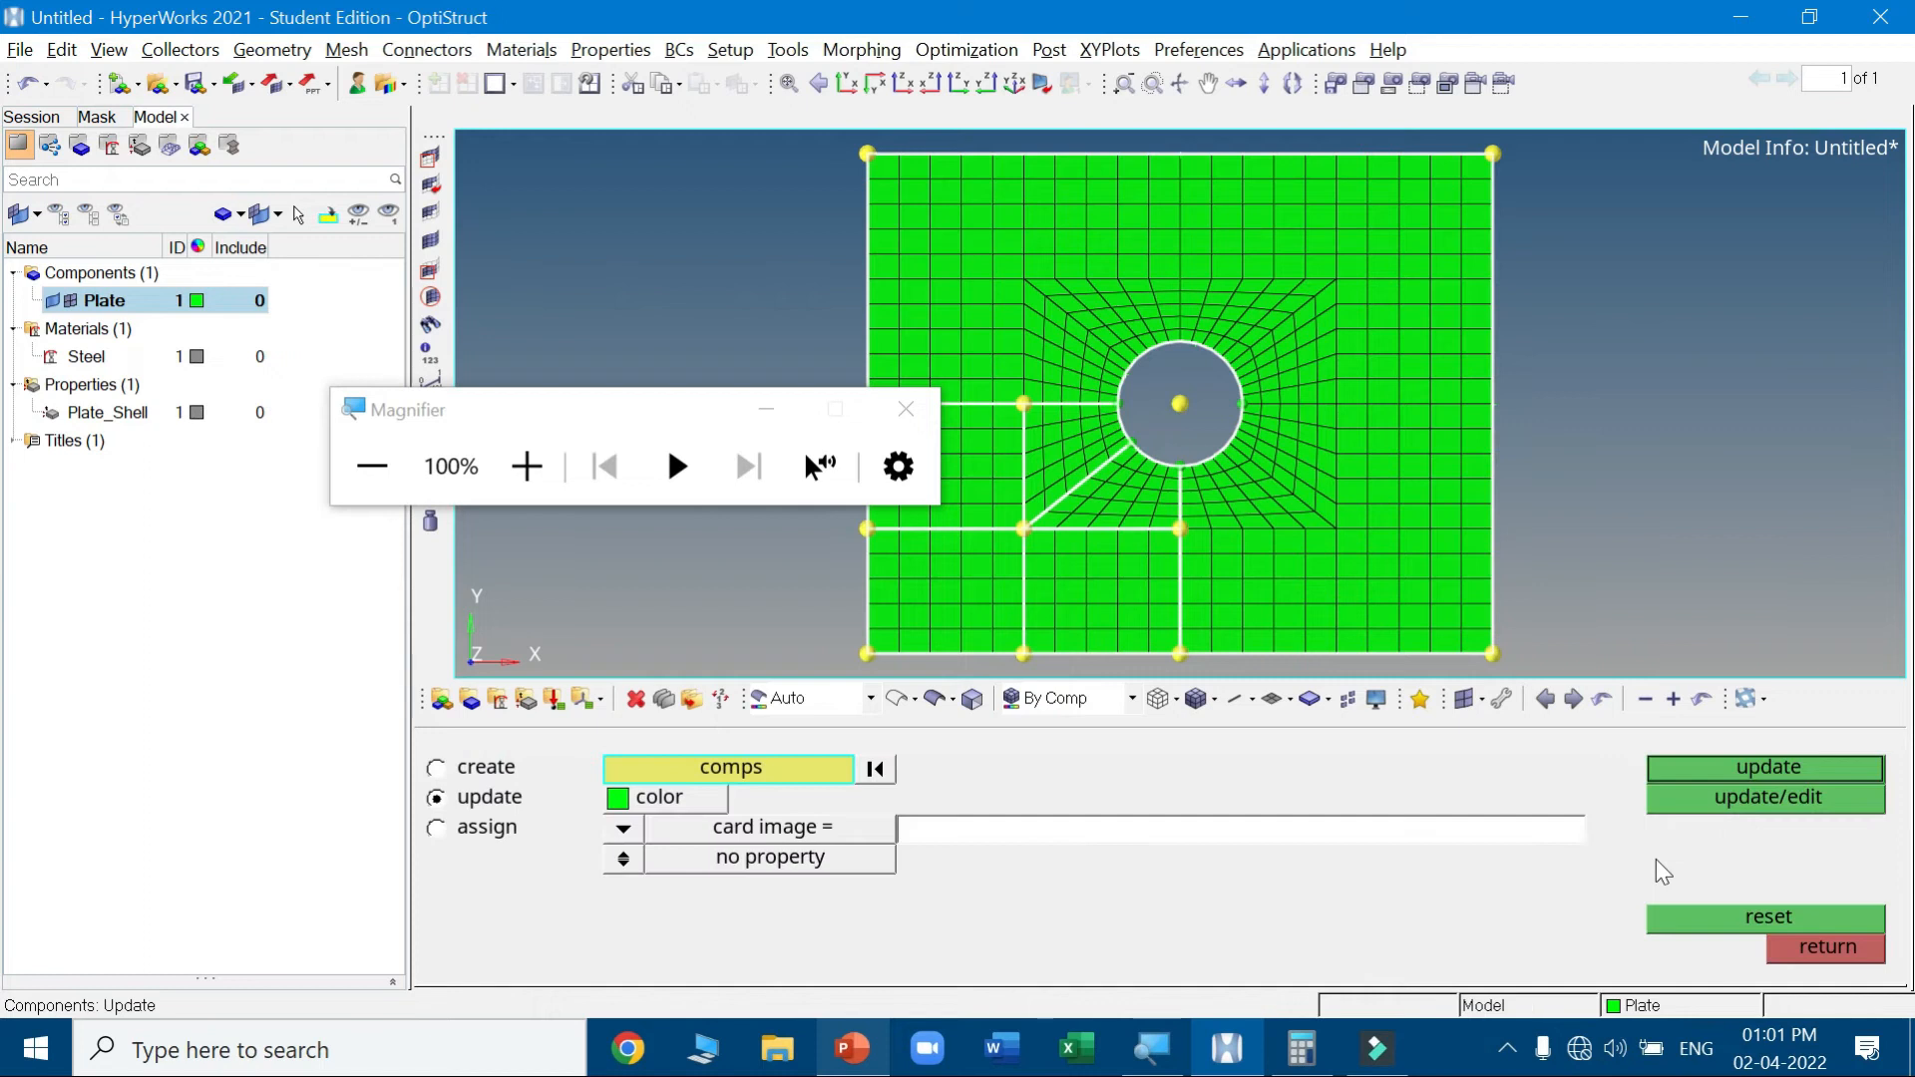
left_click(627, 828)
left_click(592, 859)
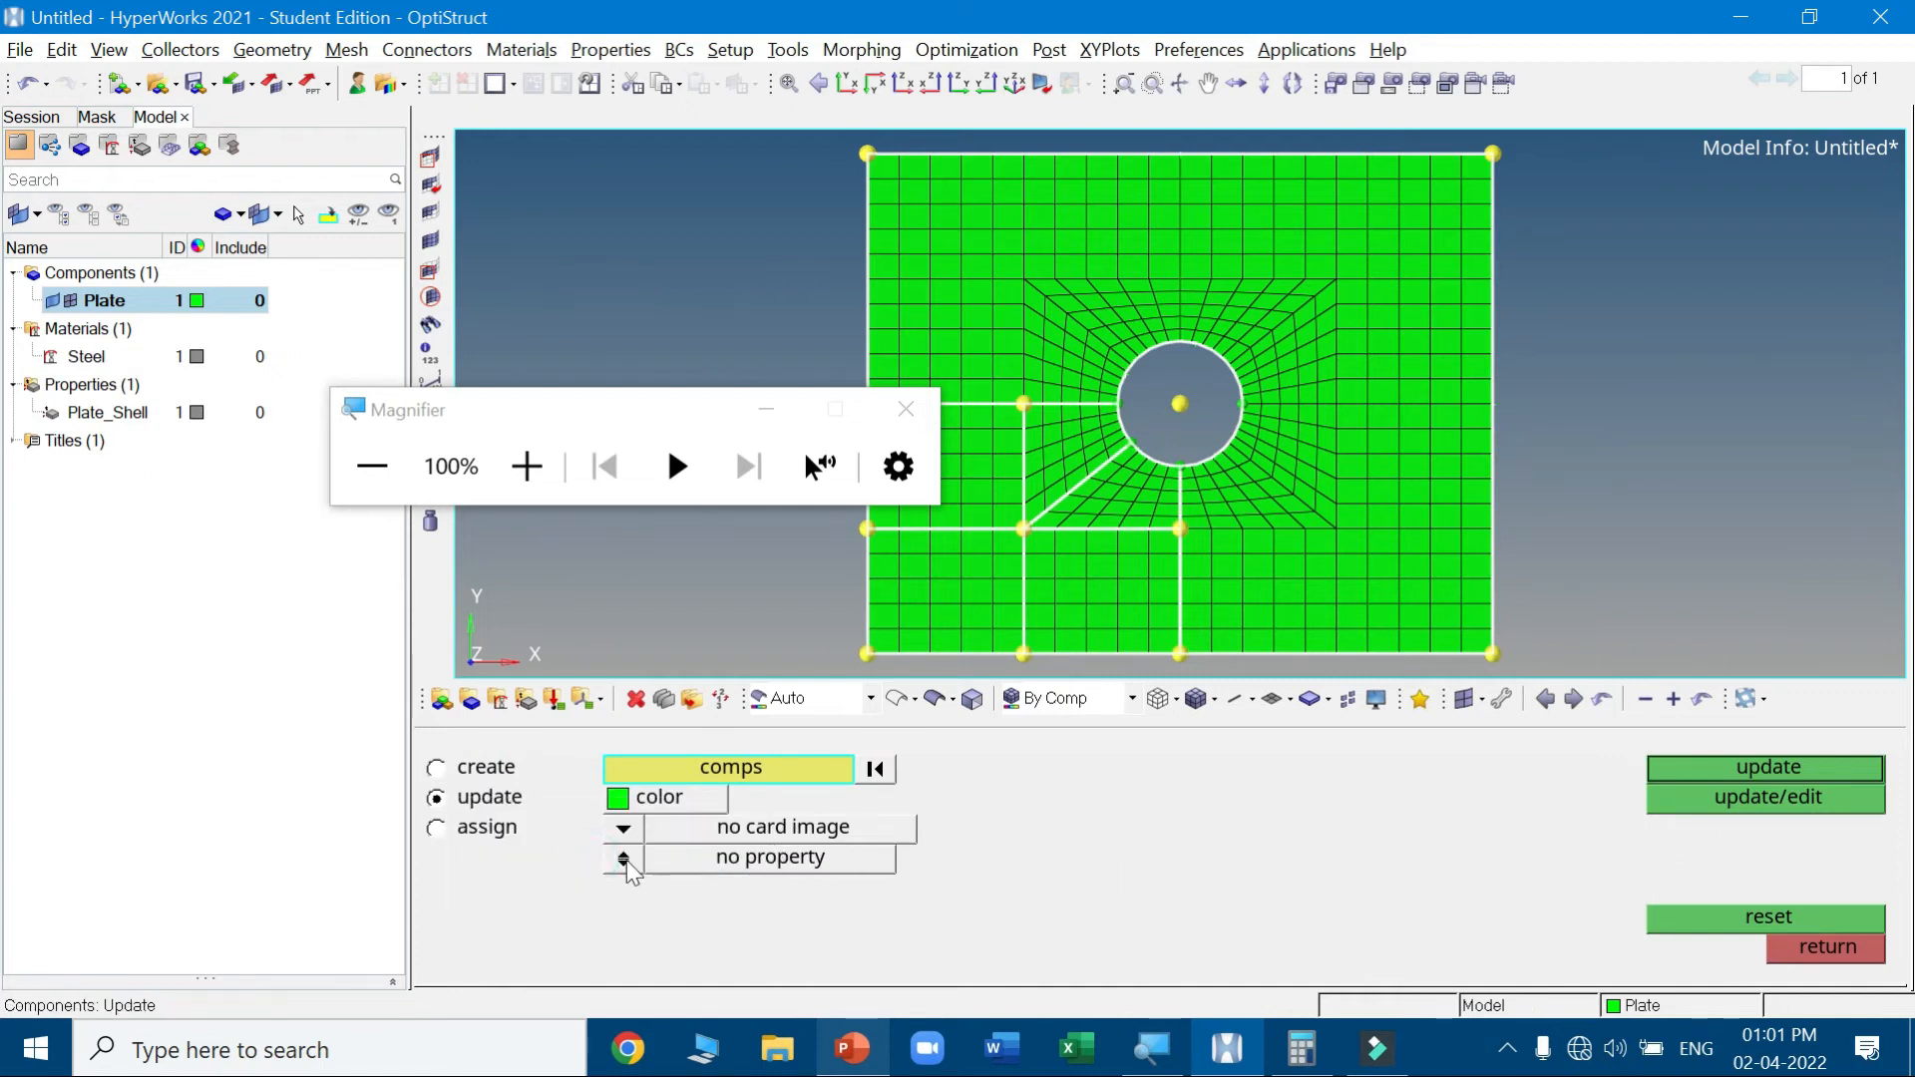
left_click(623, 859)
left_click(709, 857)
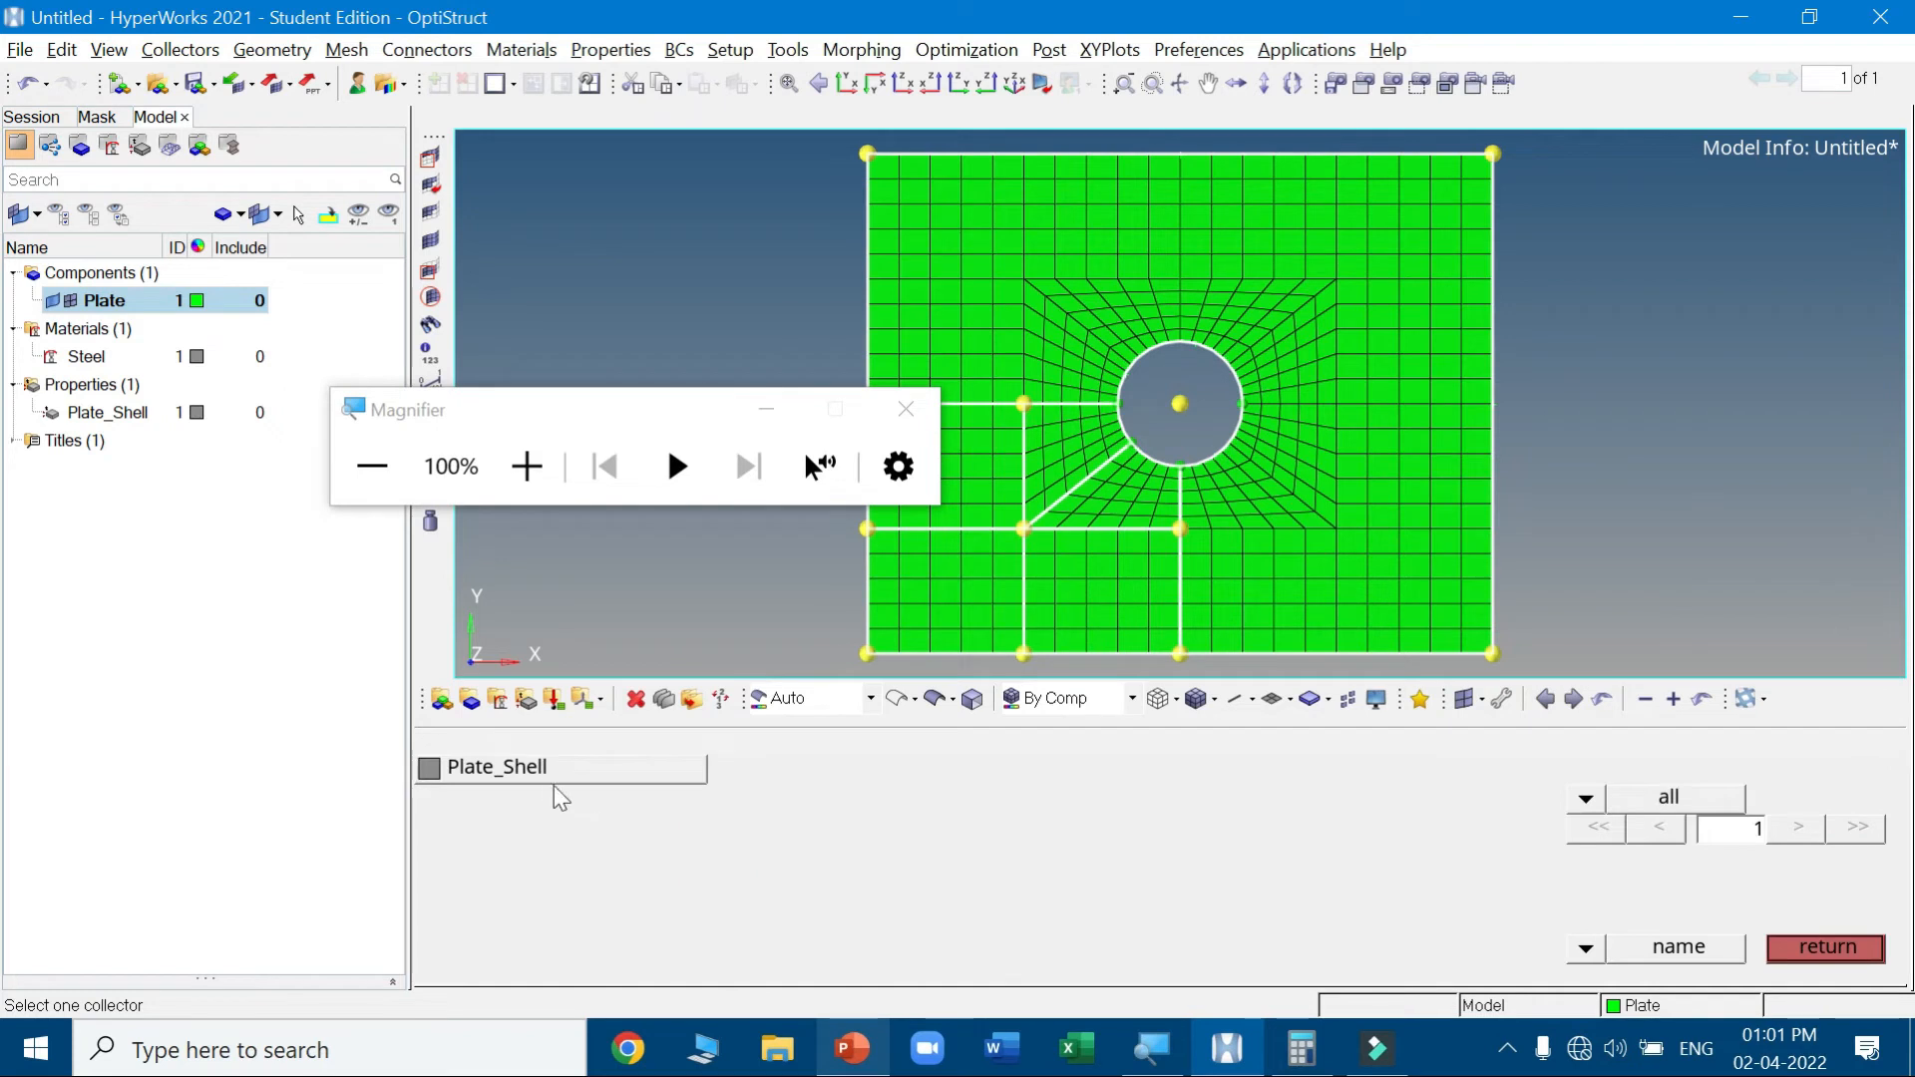
left_click(543, 772)
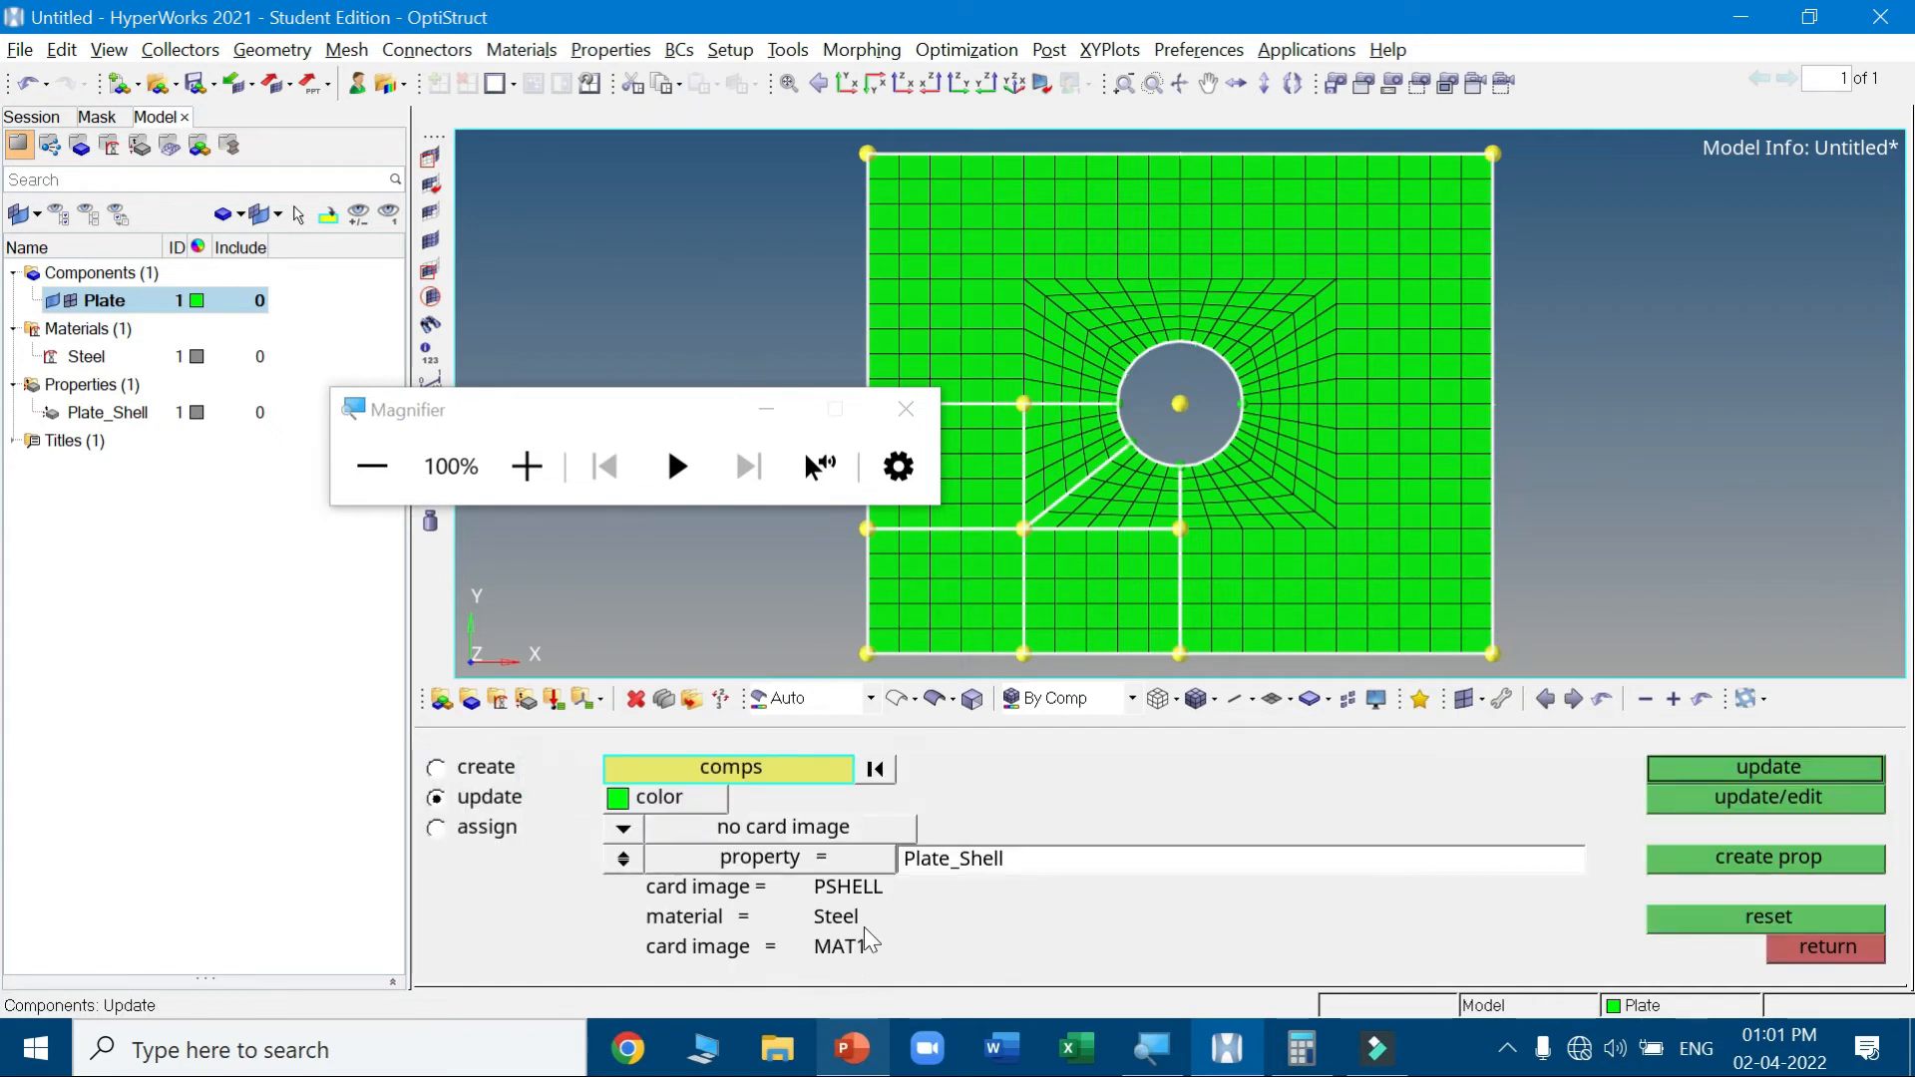
left_click(1737, 769)
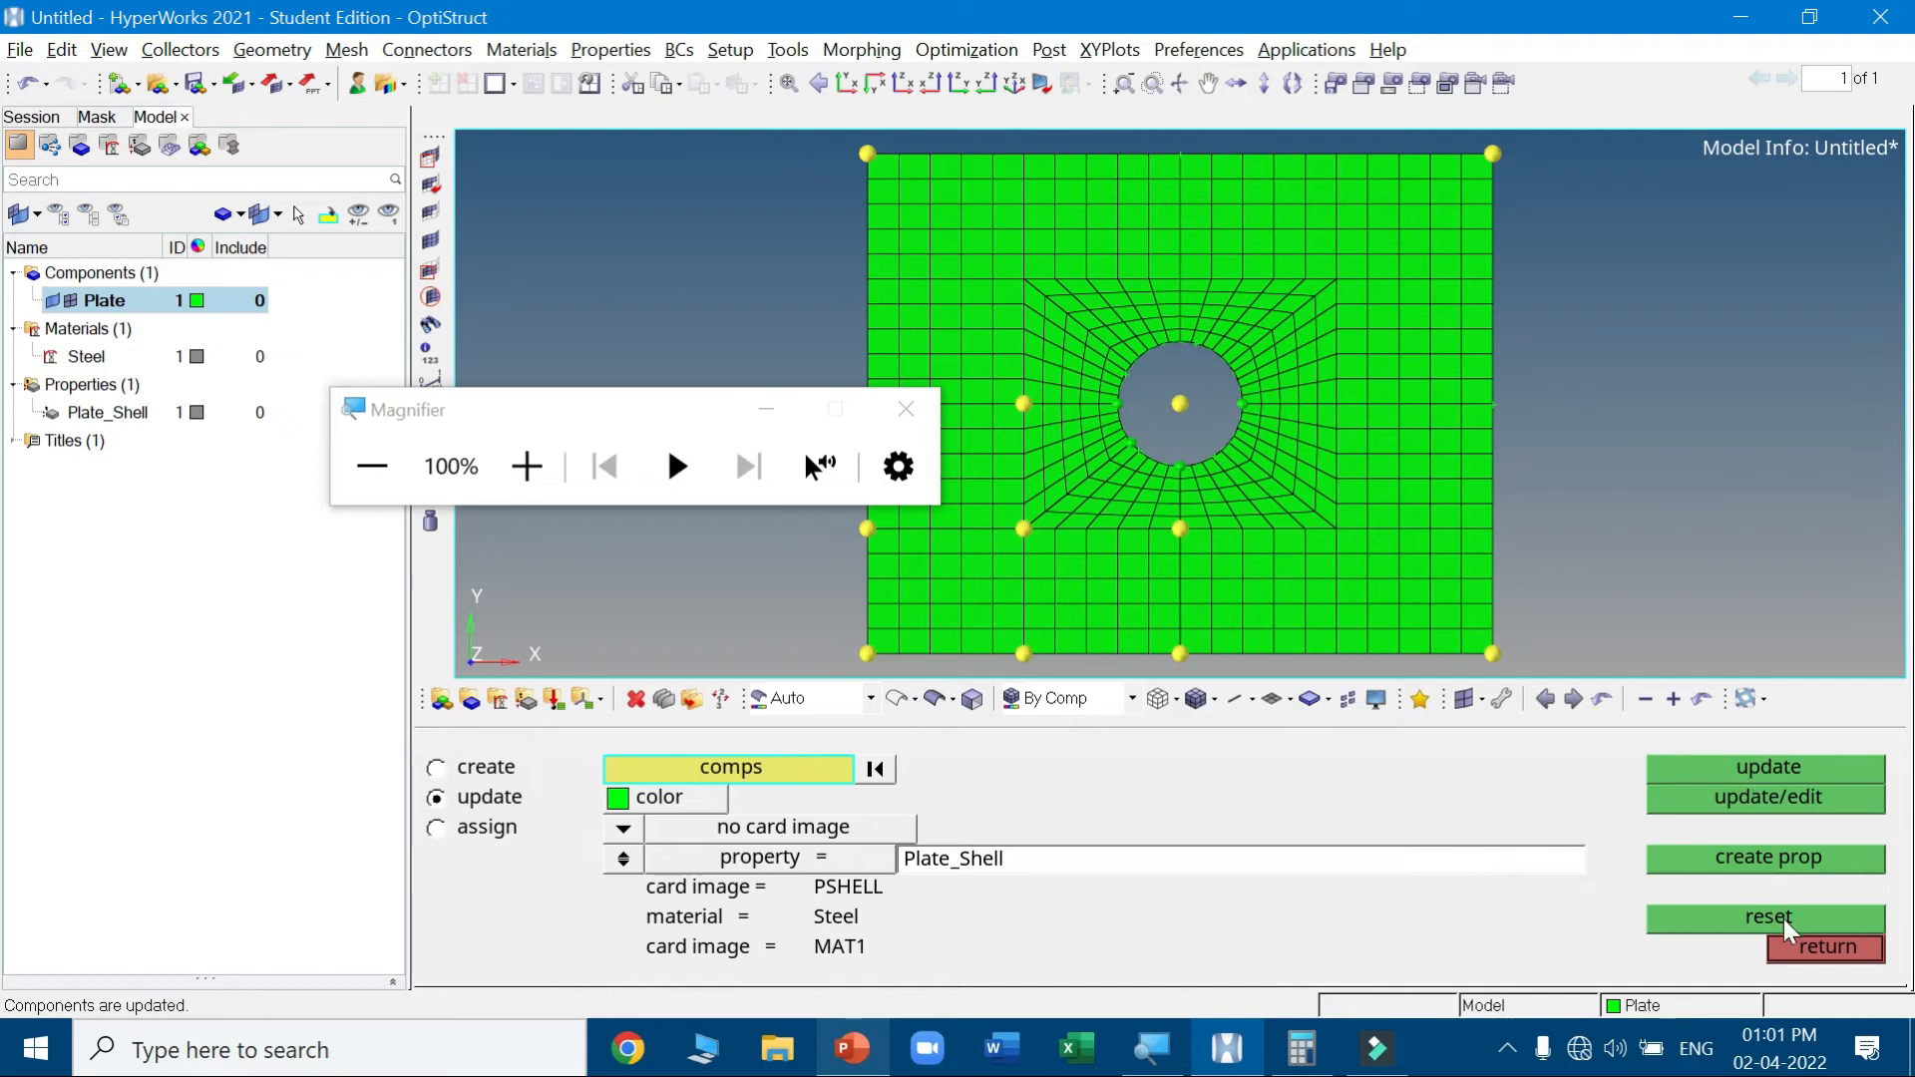
left_click(1793, 945)
Move Magnifier out of the way, review the plate loading in the PowerPoint problem statement, and return to HyperWorks
left_click_drag(559, 404, 1118, 256)
left_click_drag(1219, 224, 599, 1067)
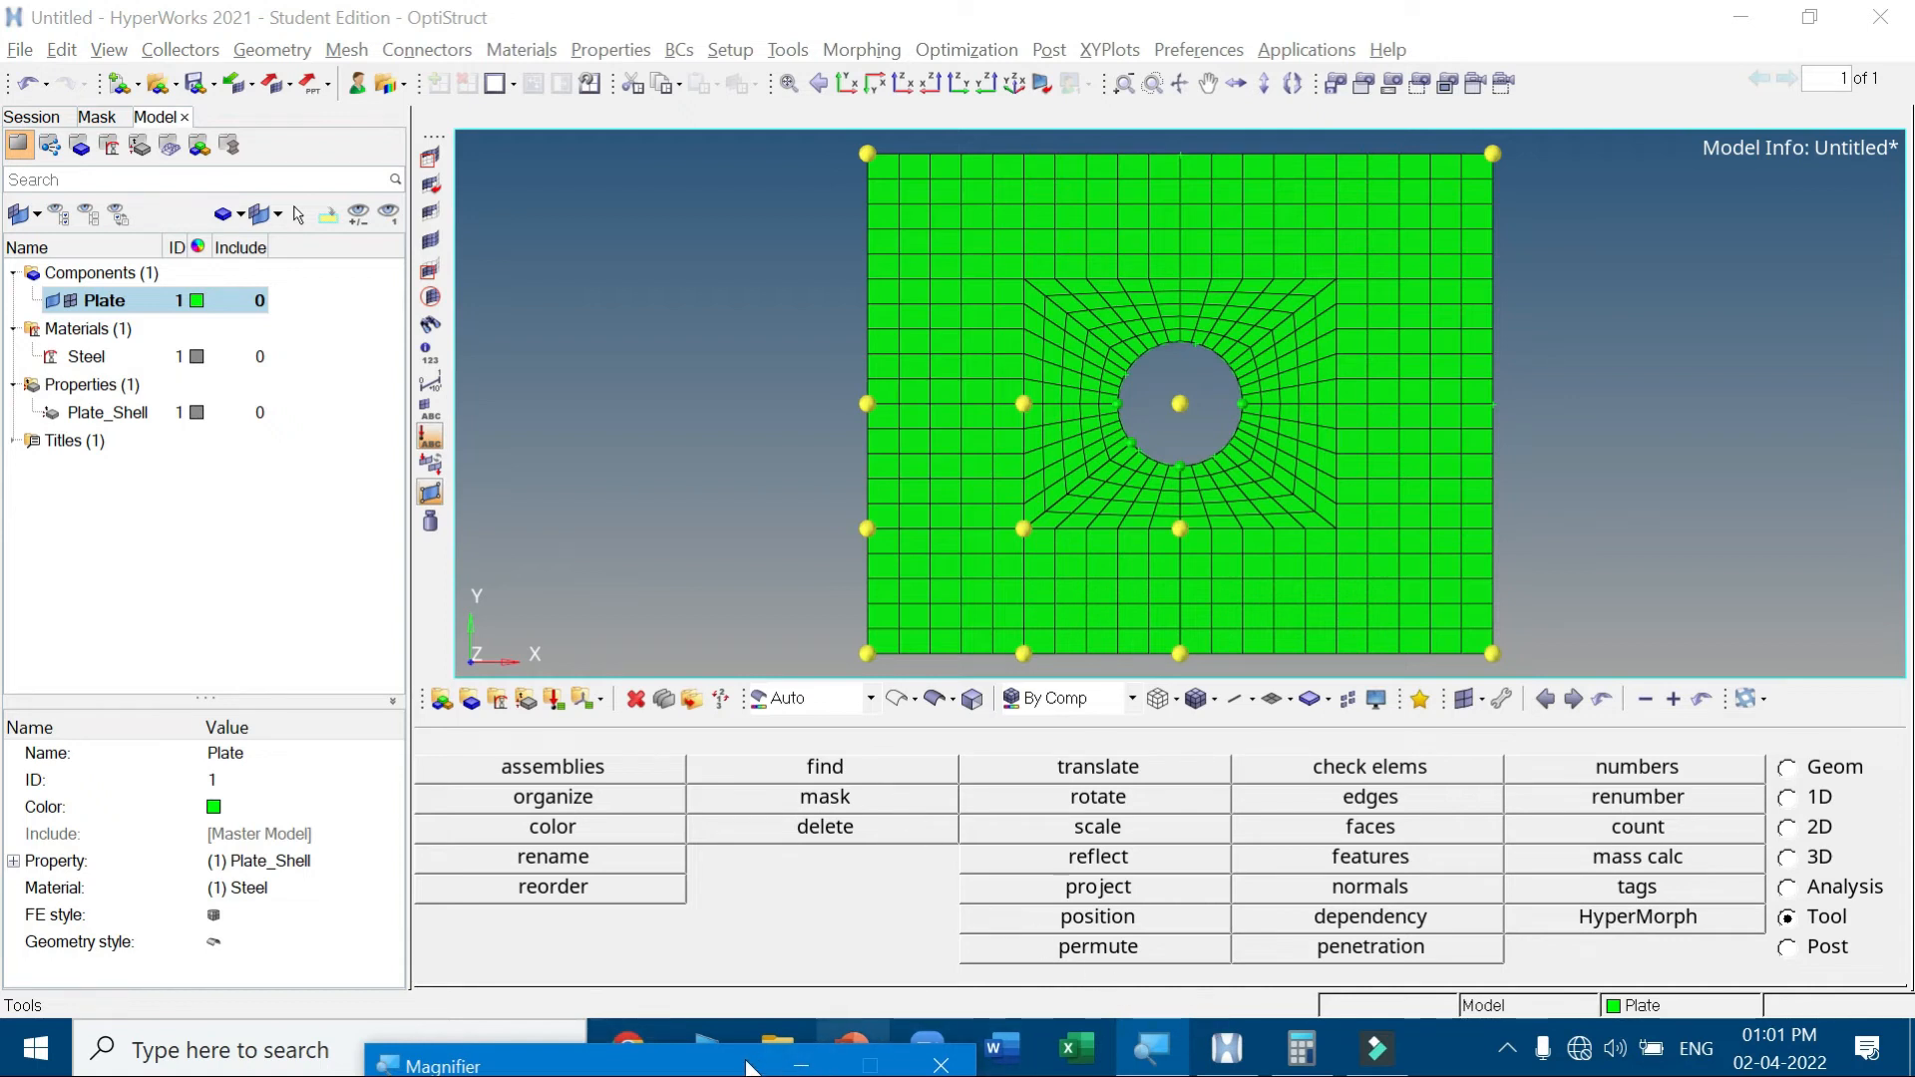
left_click(852, 1037)
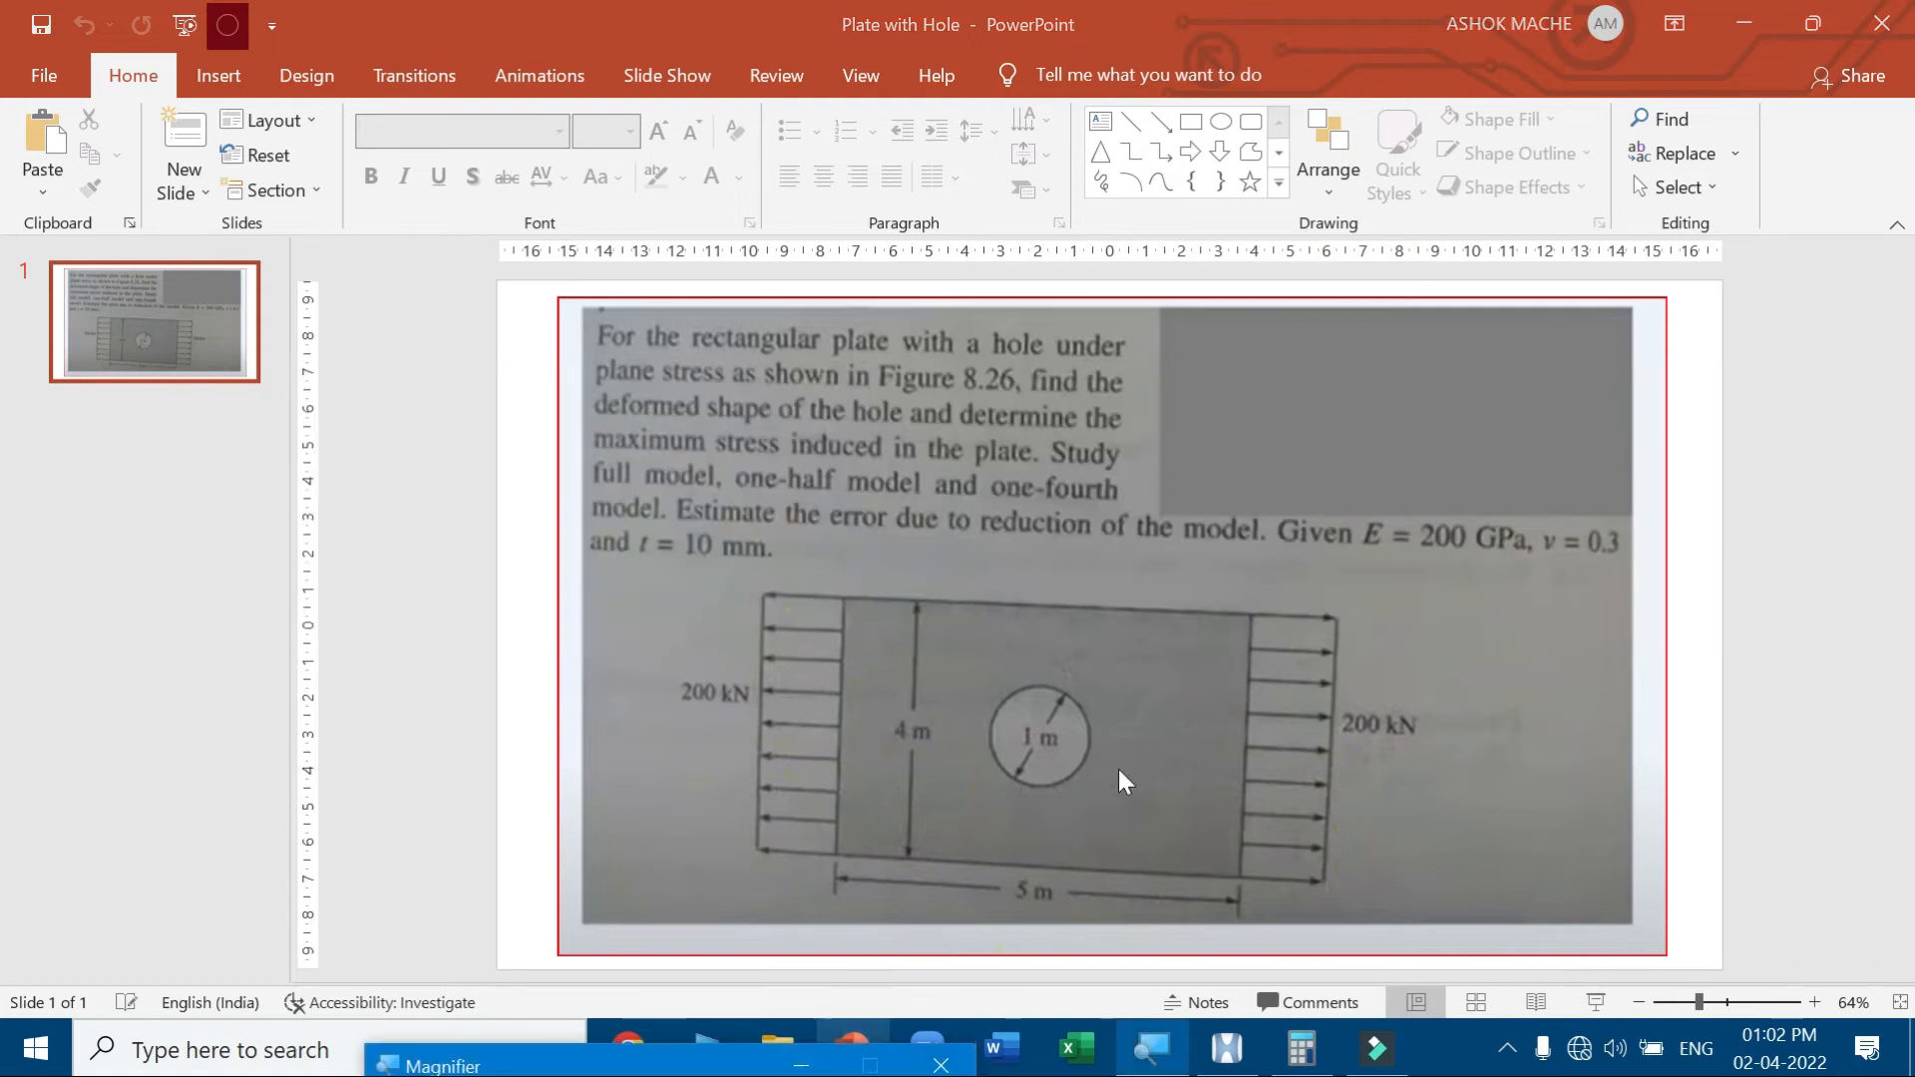
key("alt+Tab")
left_click(1163, 587)
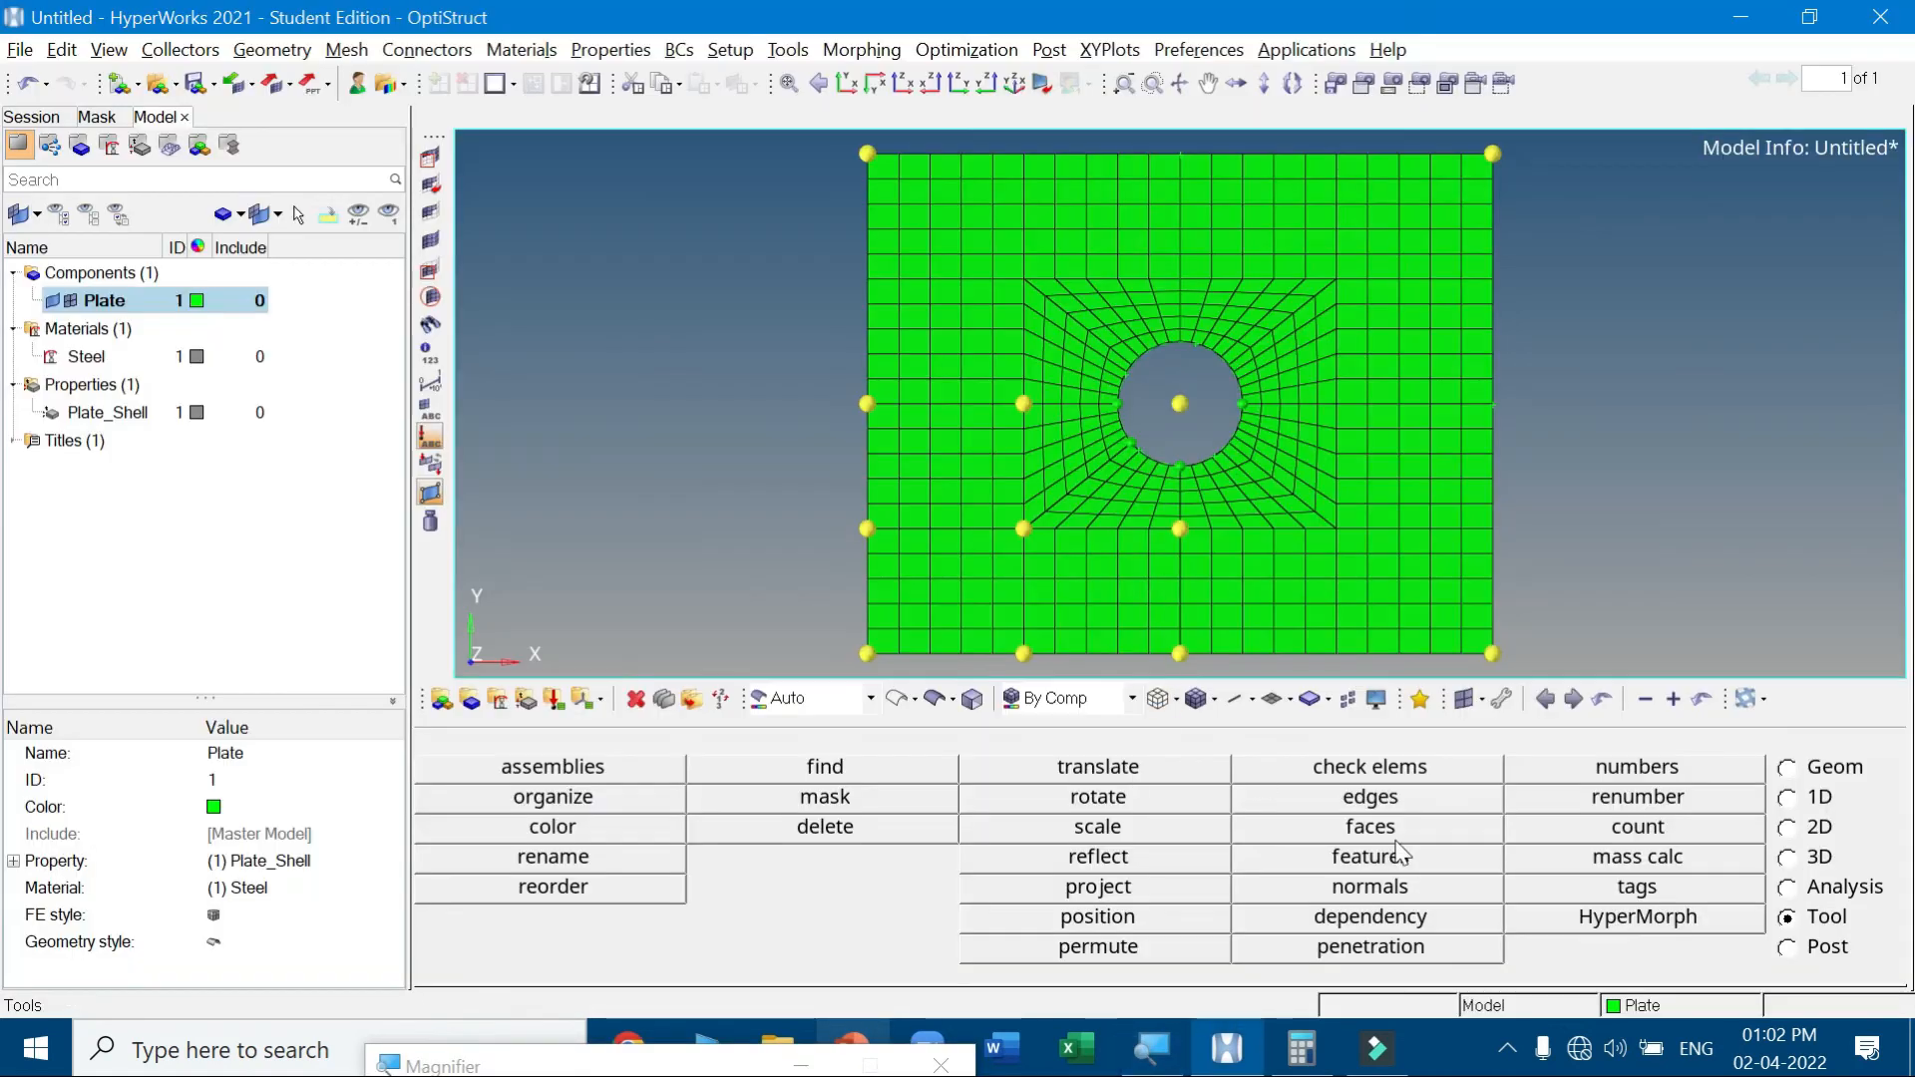
Bring Magnifier back into view, inspect the collector tools at 200% magnification, and return to 100%
left_click_drag(710, 1063, 782, 405)
left_click(620, 492)
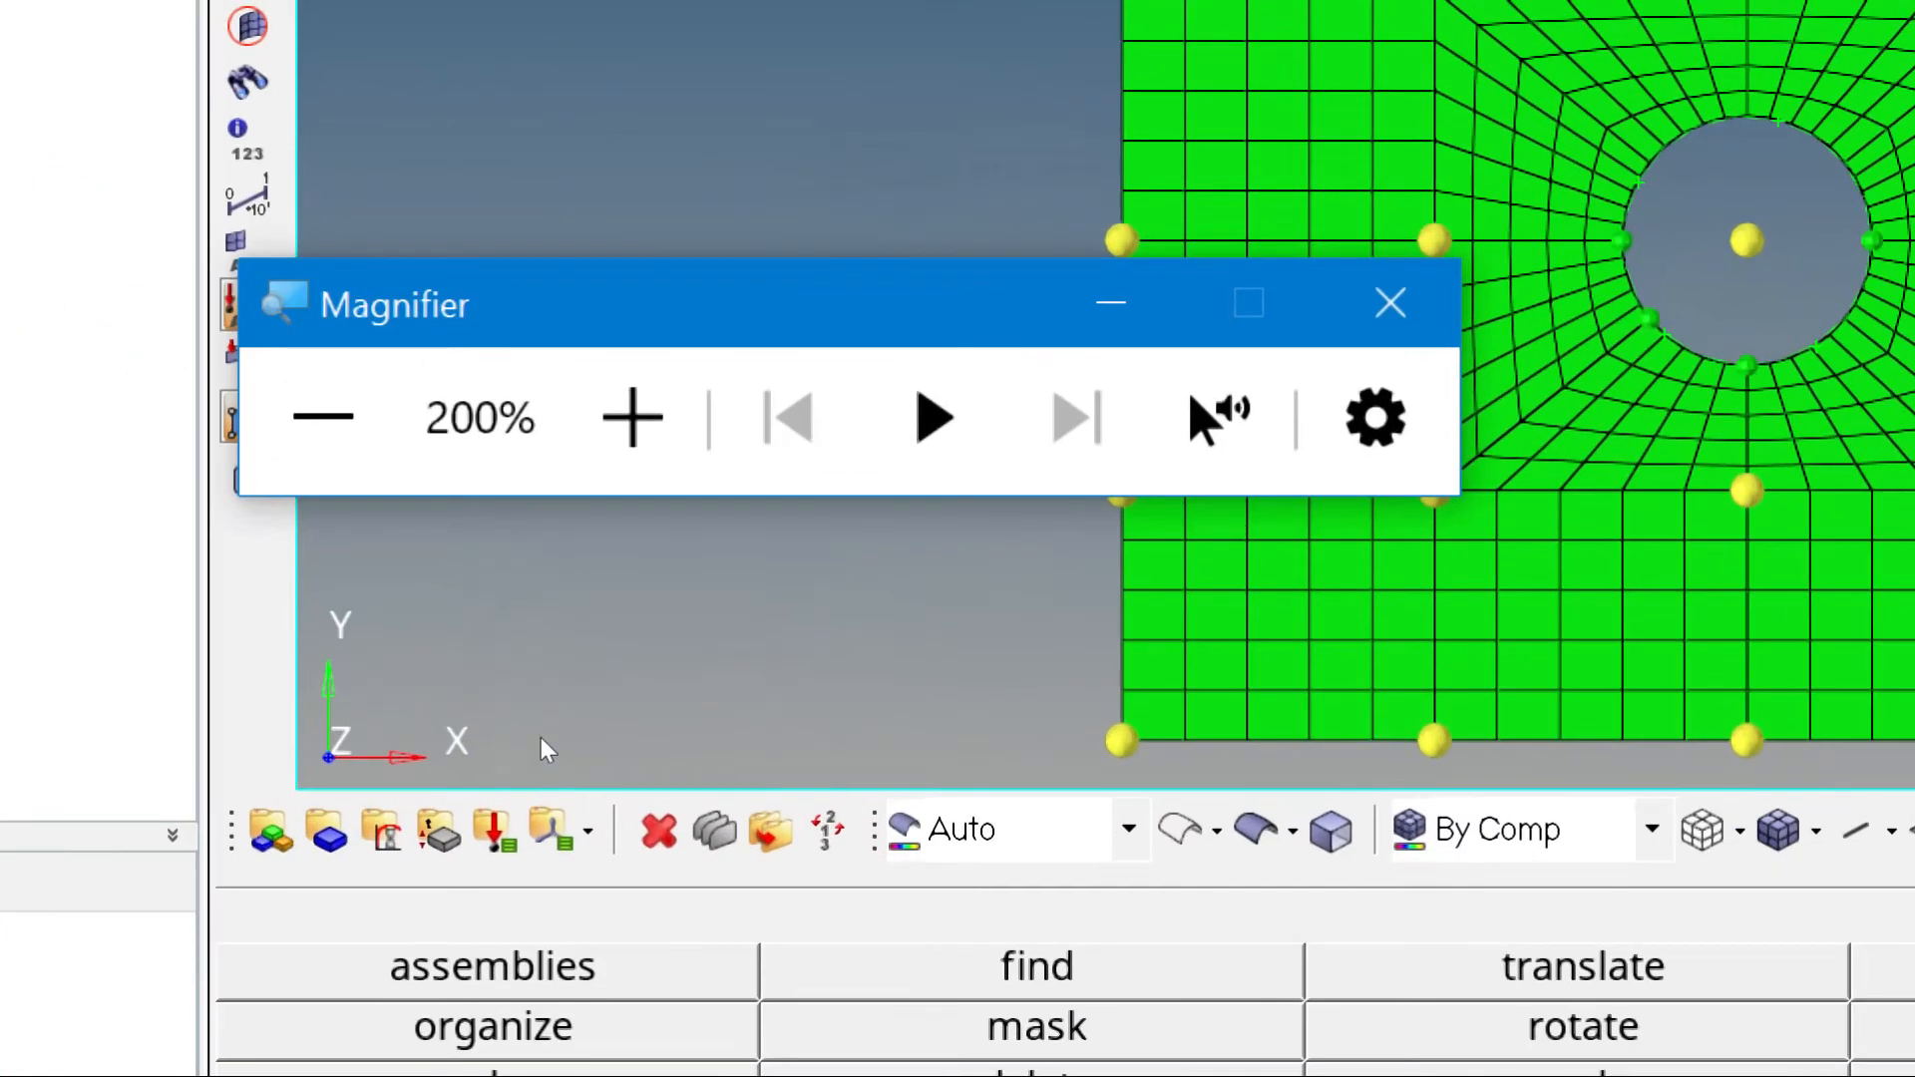
left_click(323, 417)
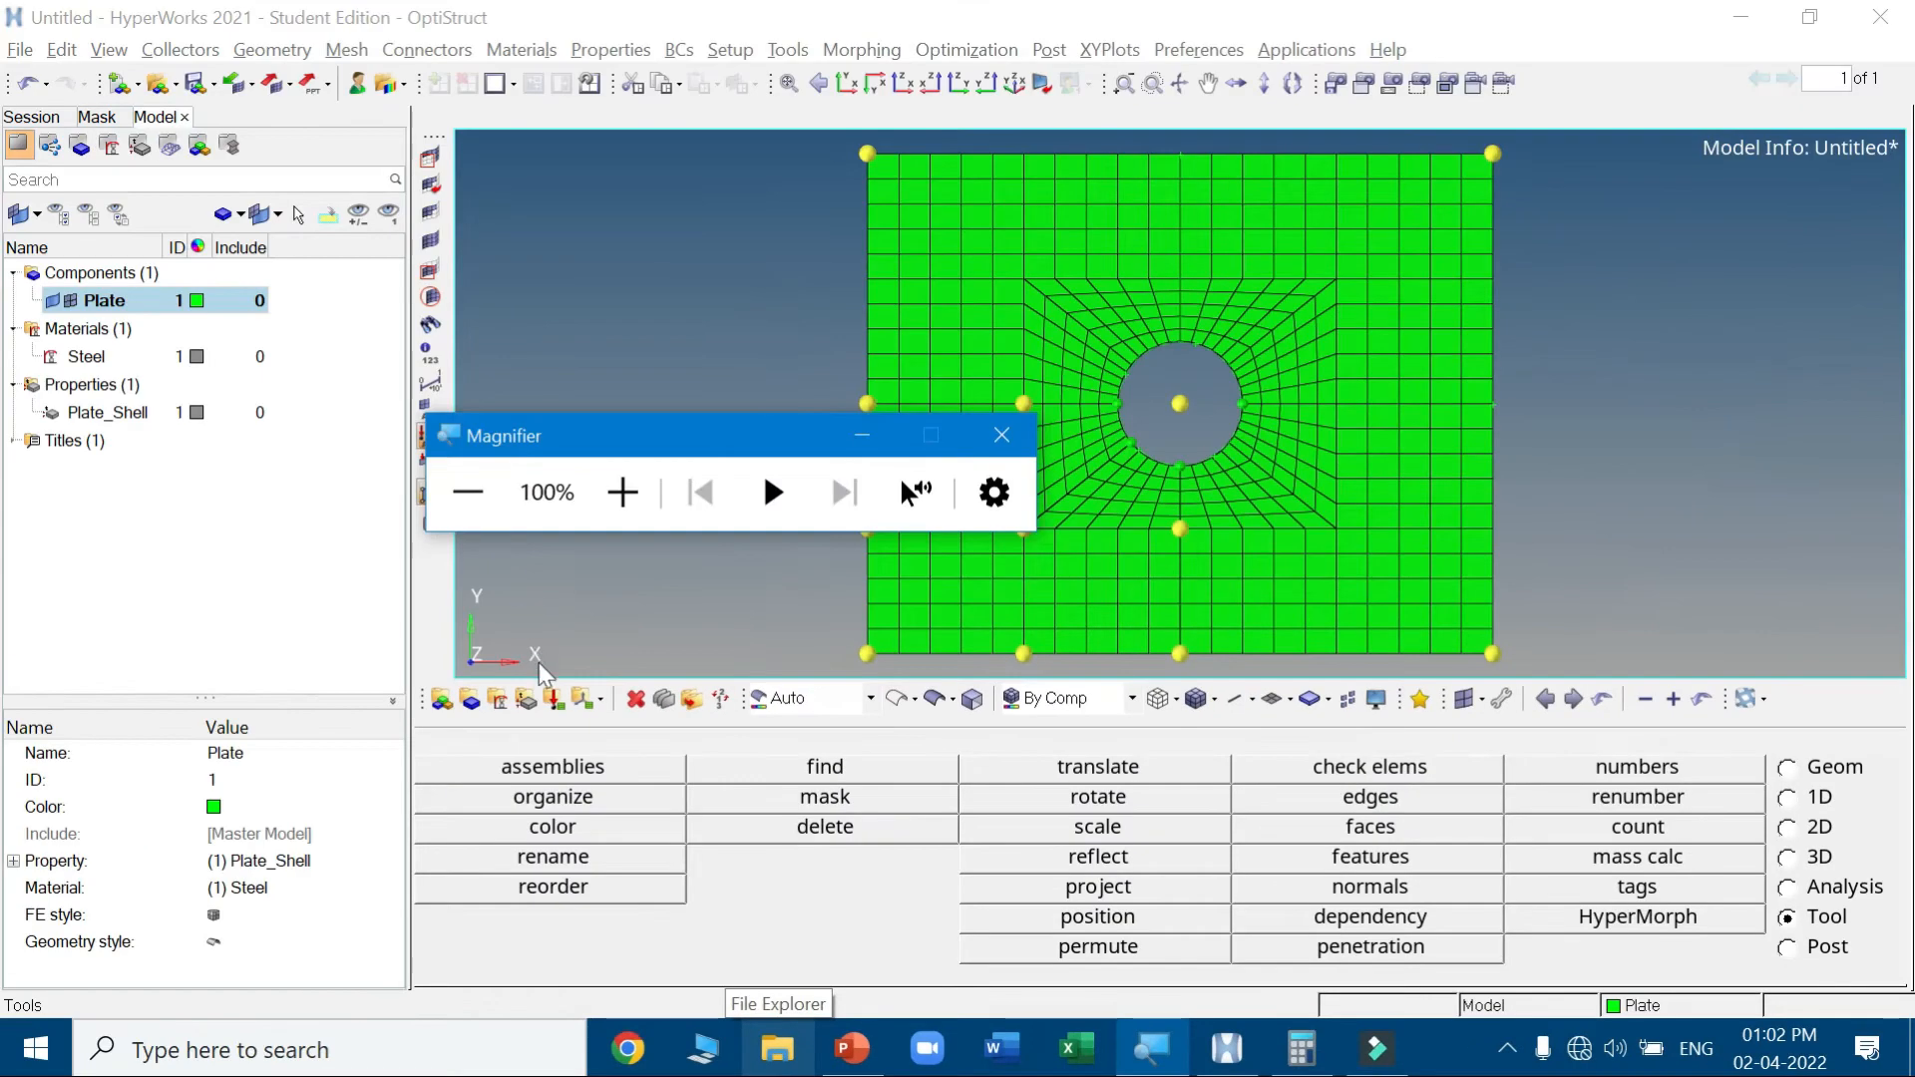
Create two load collectors named Force and SPC, both with no card image
left_click(555, 698)
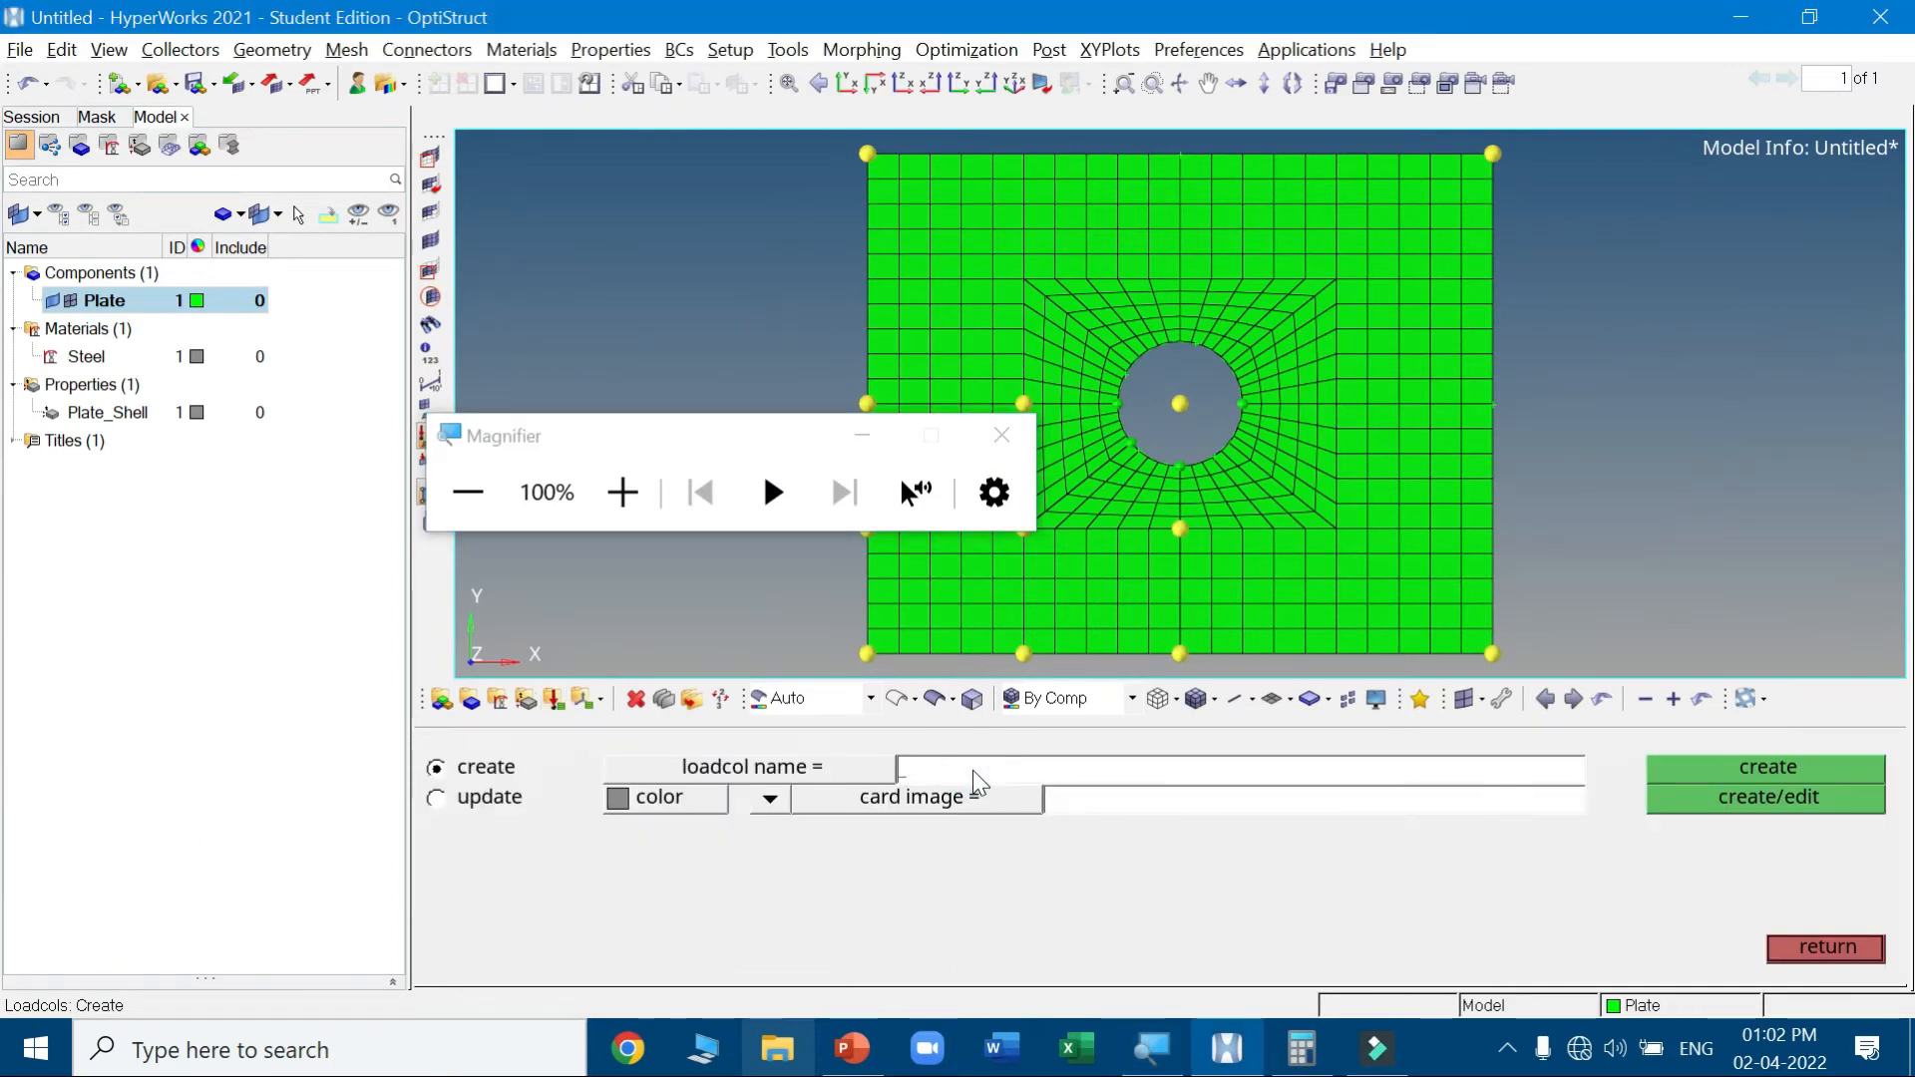
type("Force")
left_click(1733, 766)
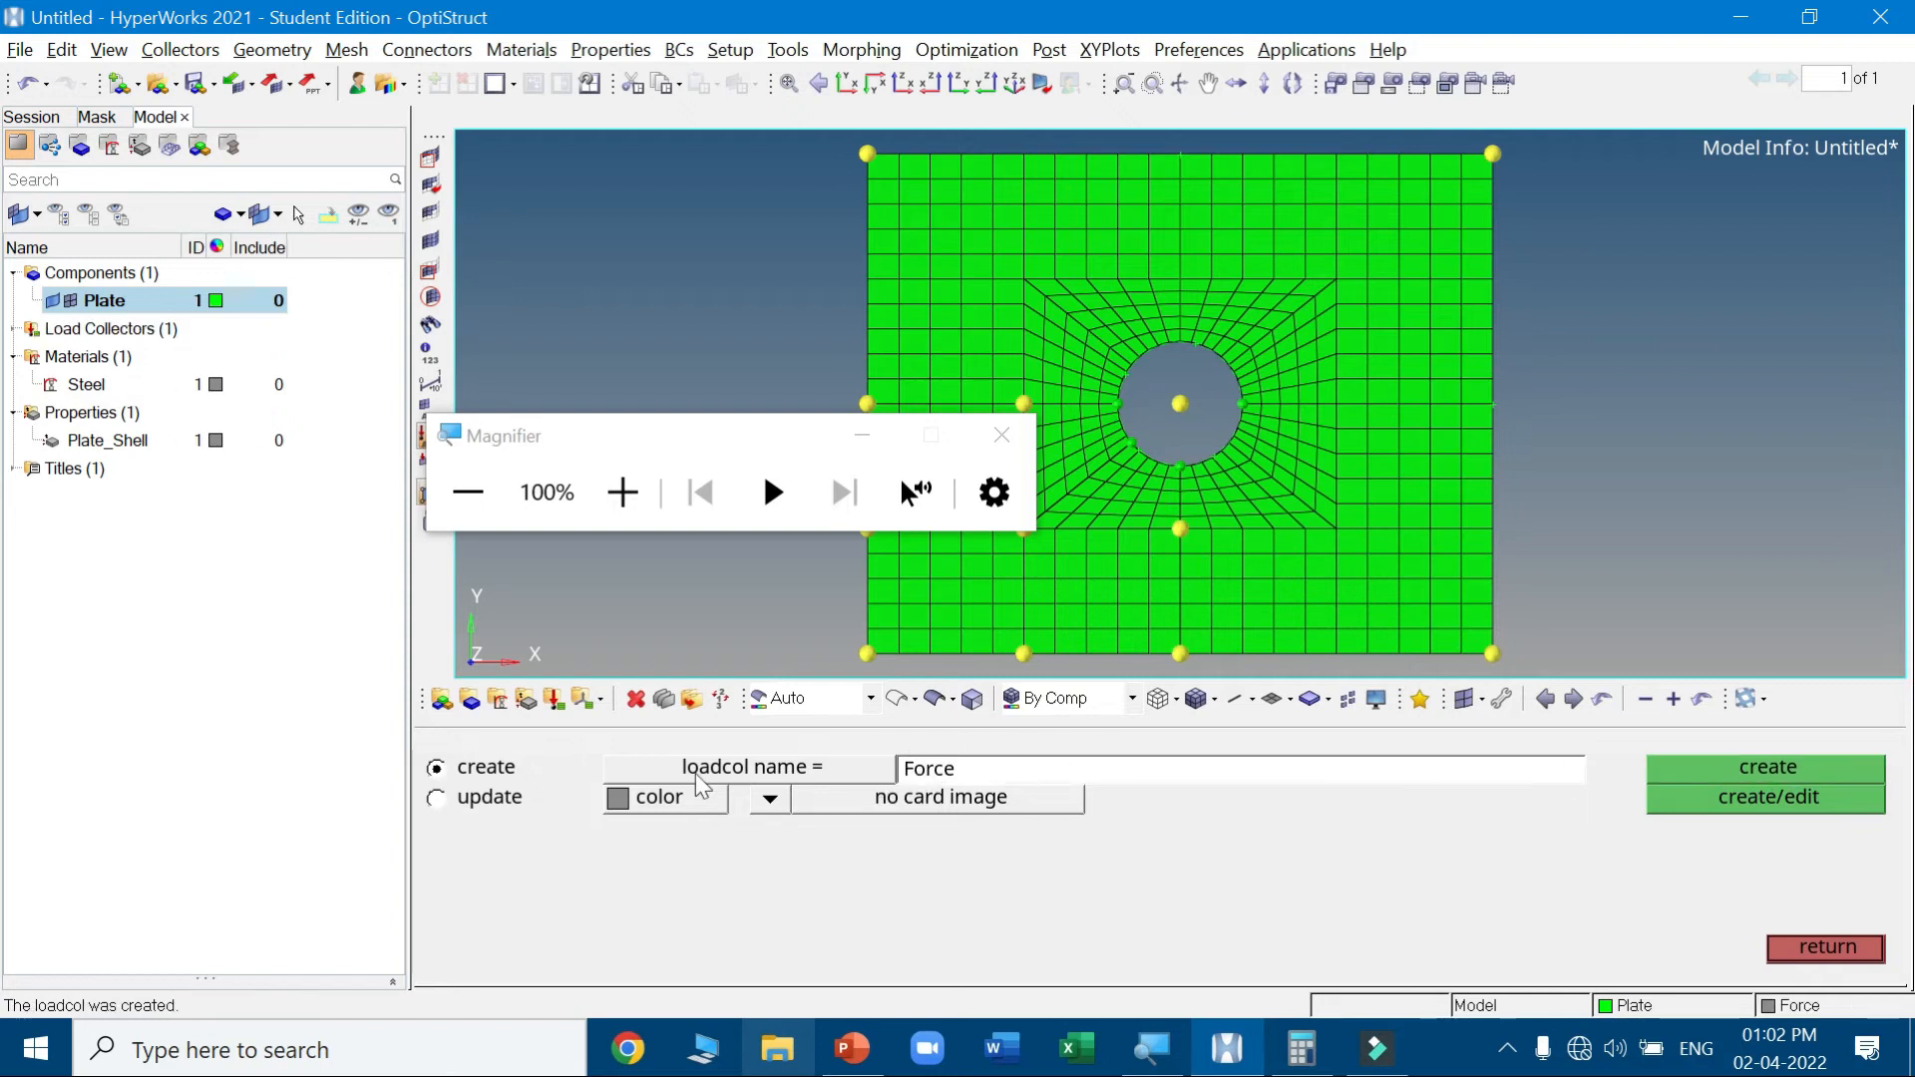
left_click(964, 774)
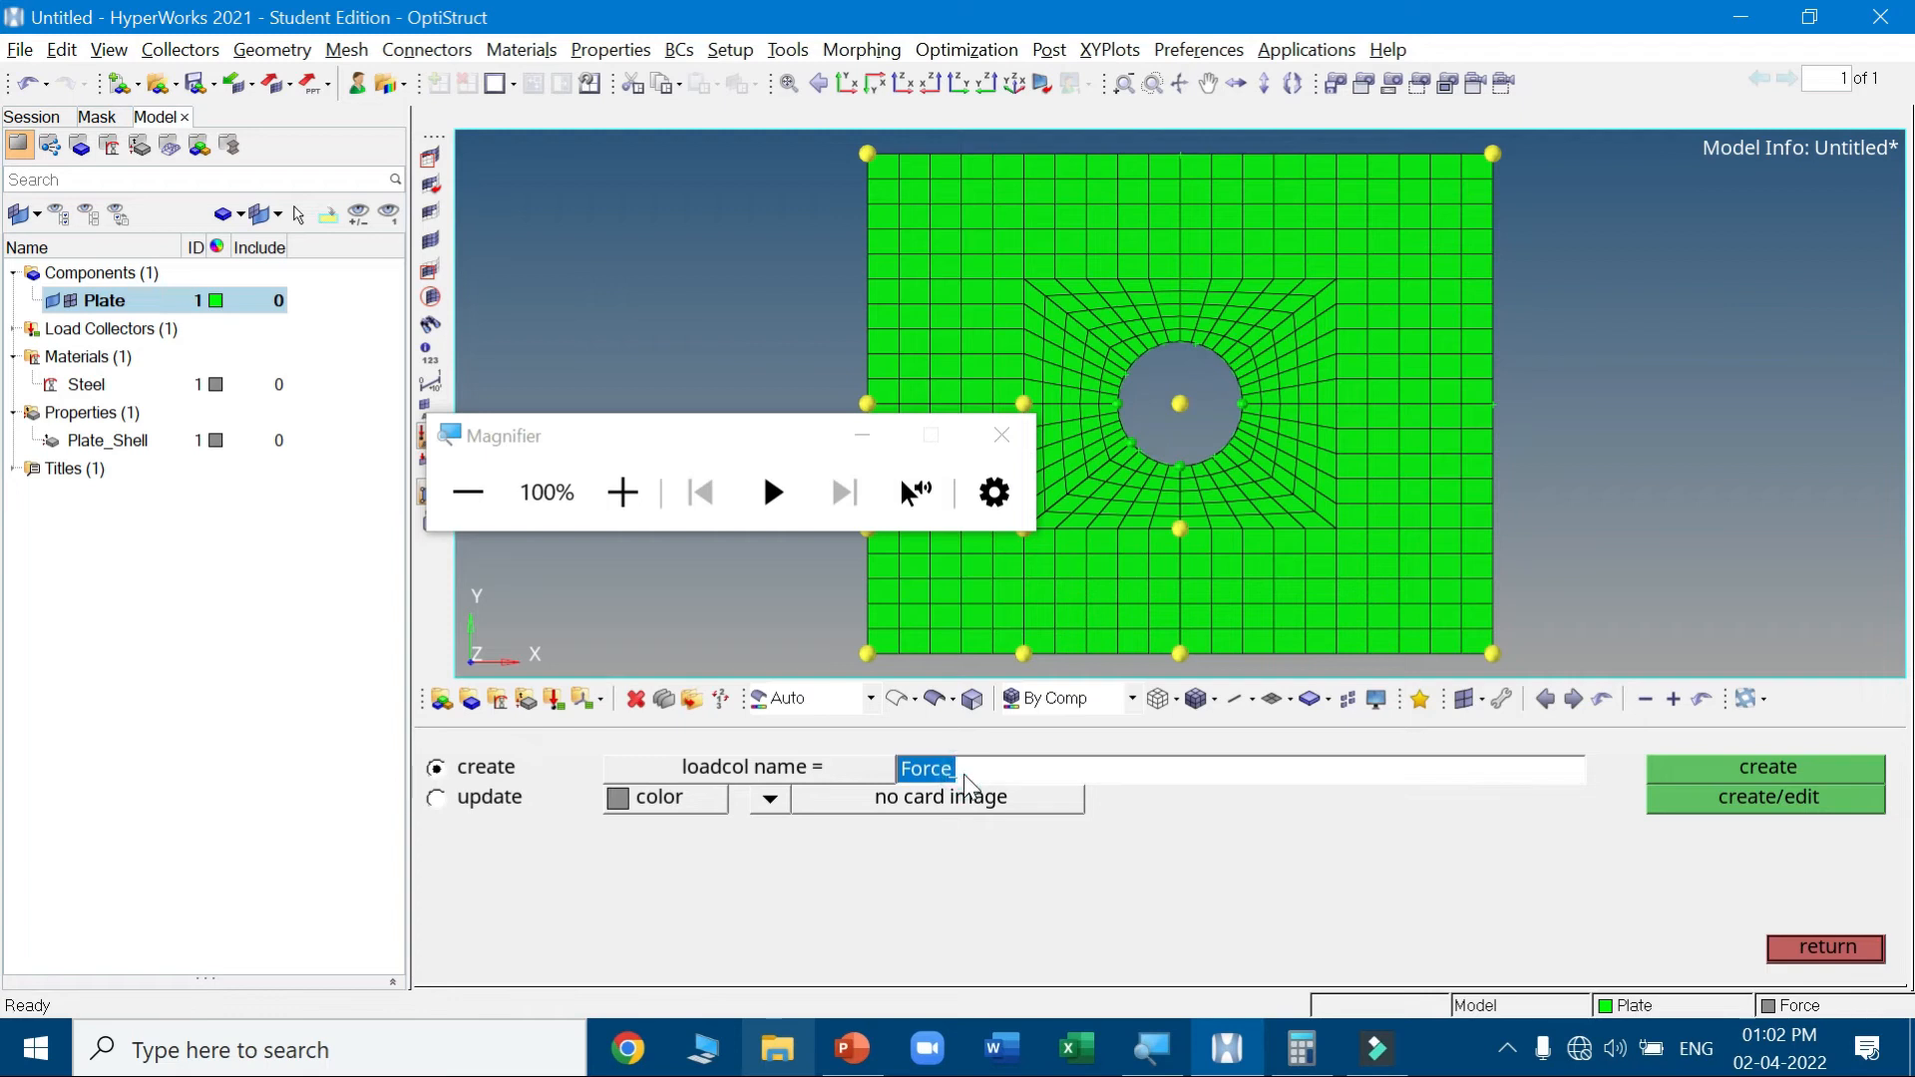
type("SPC")
left_click(1708, 774)
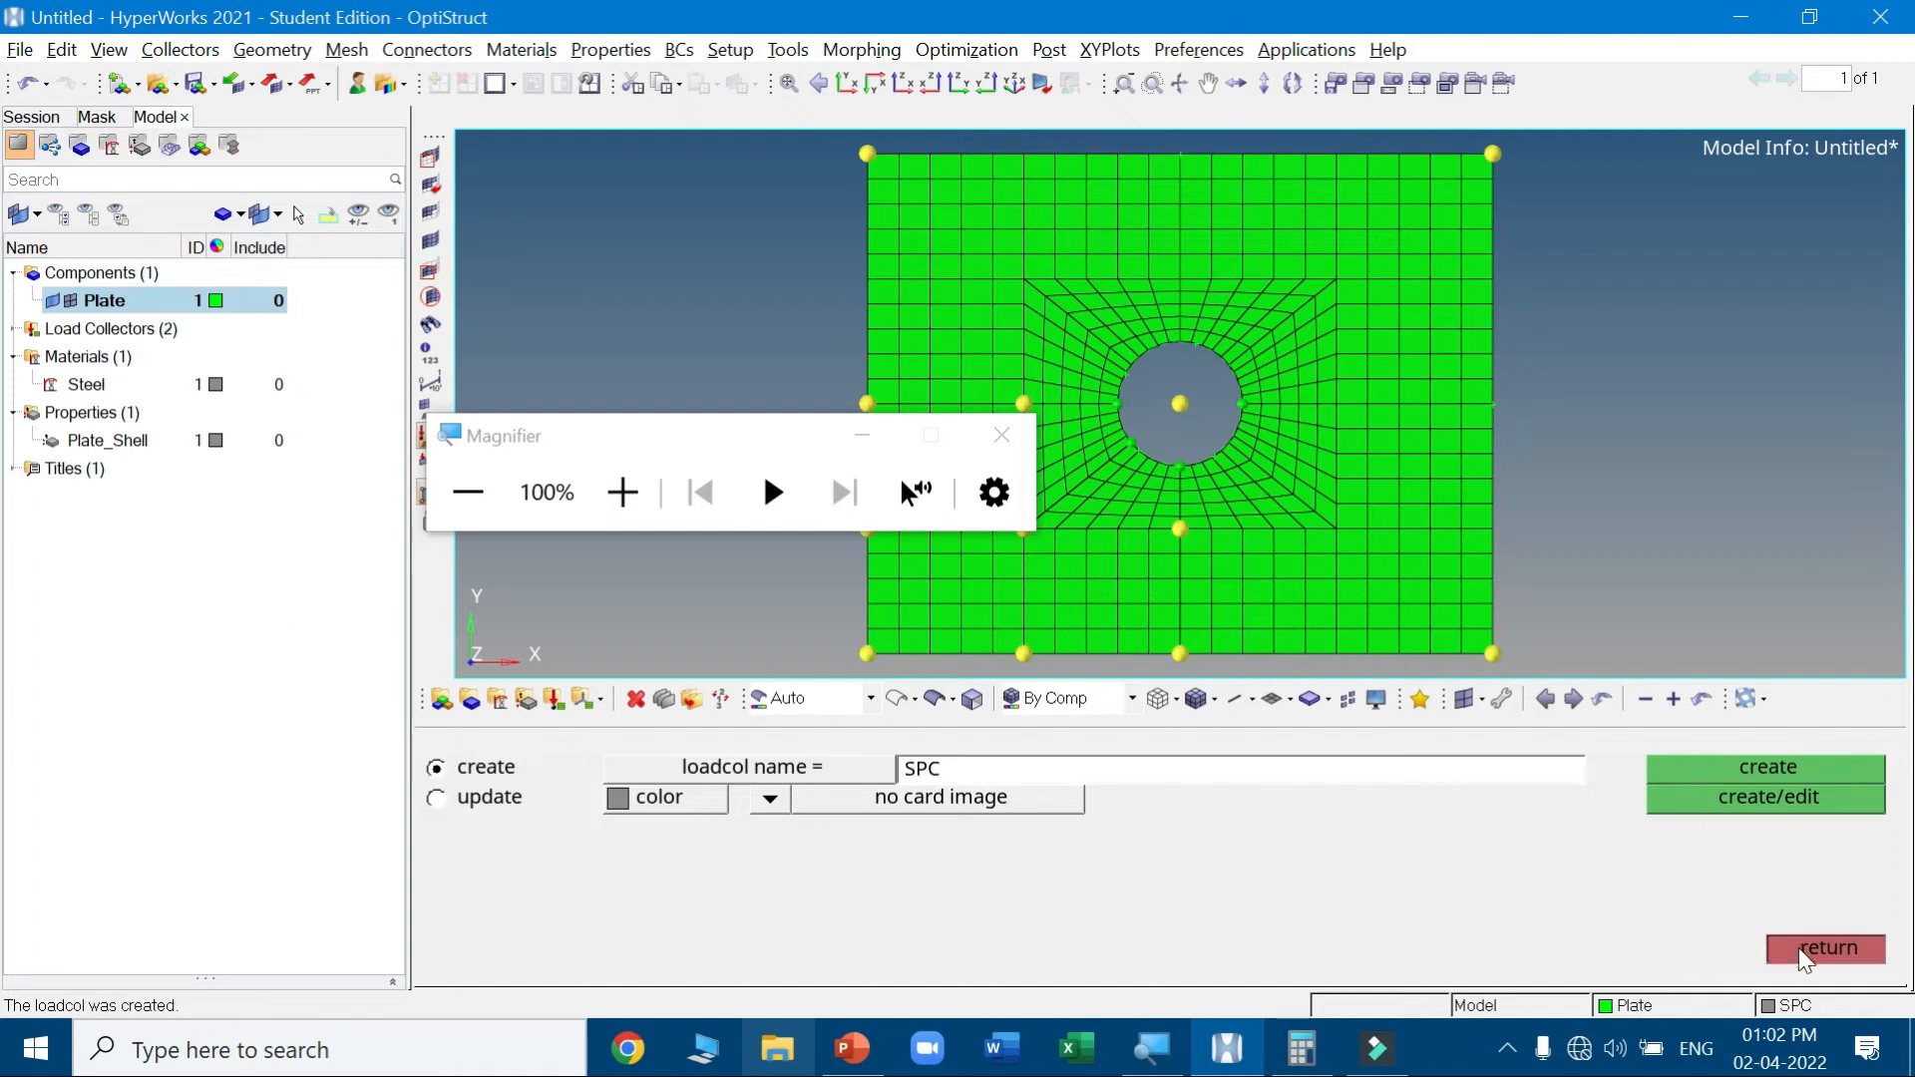
left_click(1826, 947)
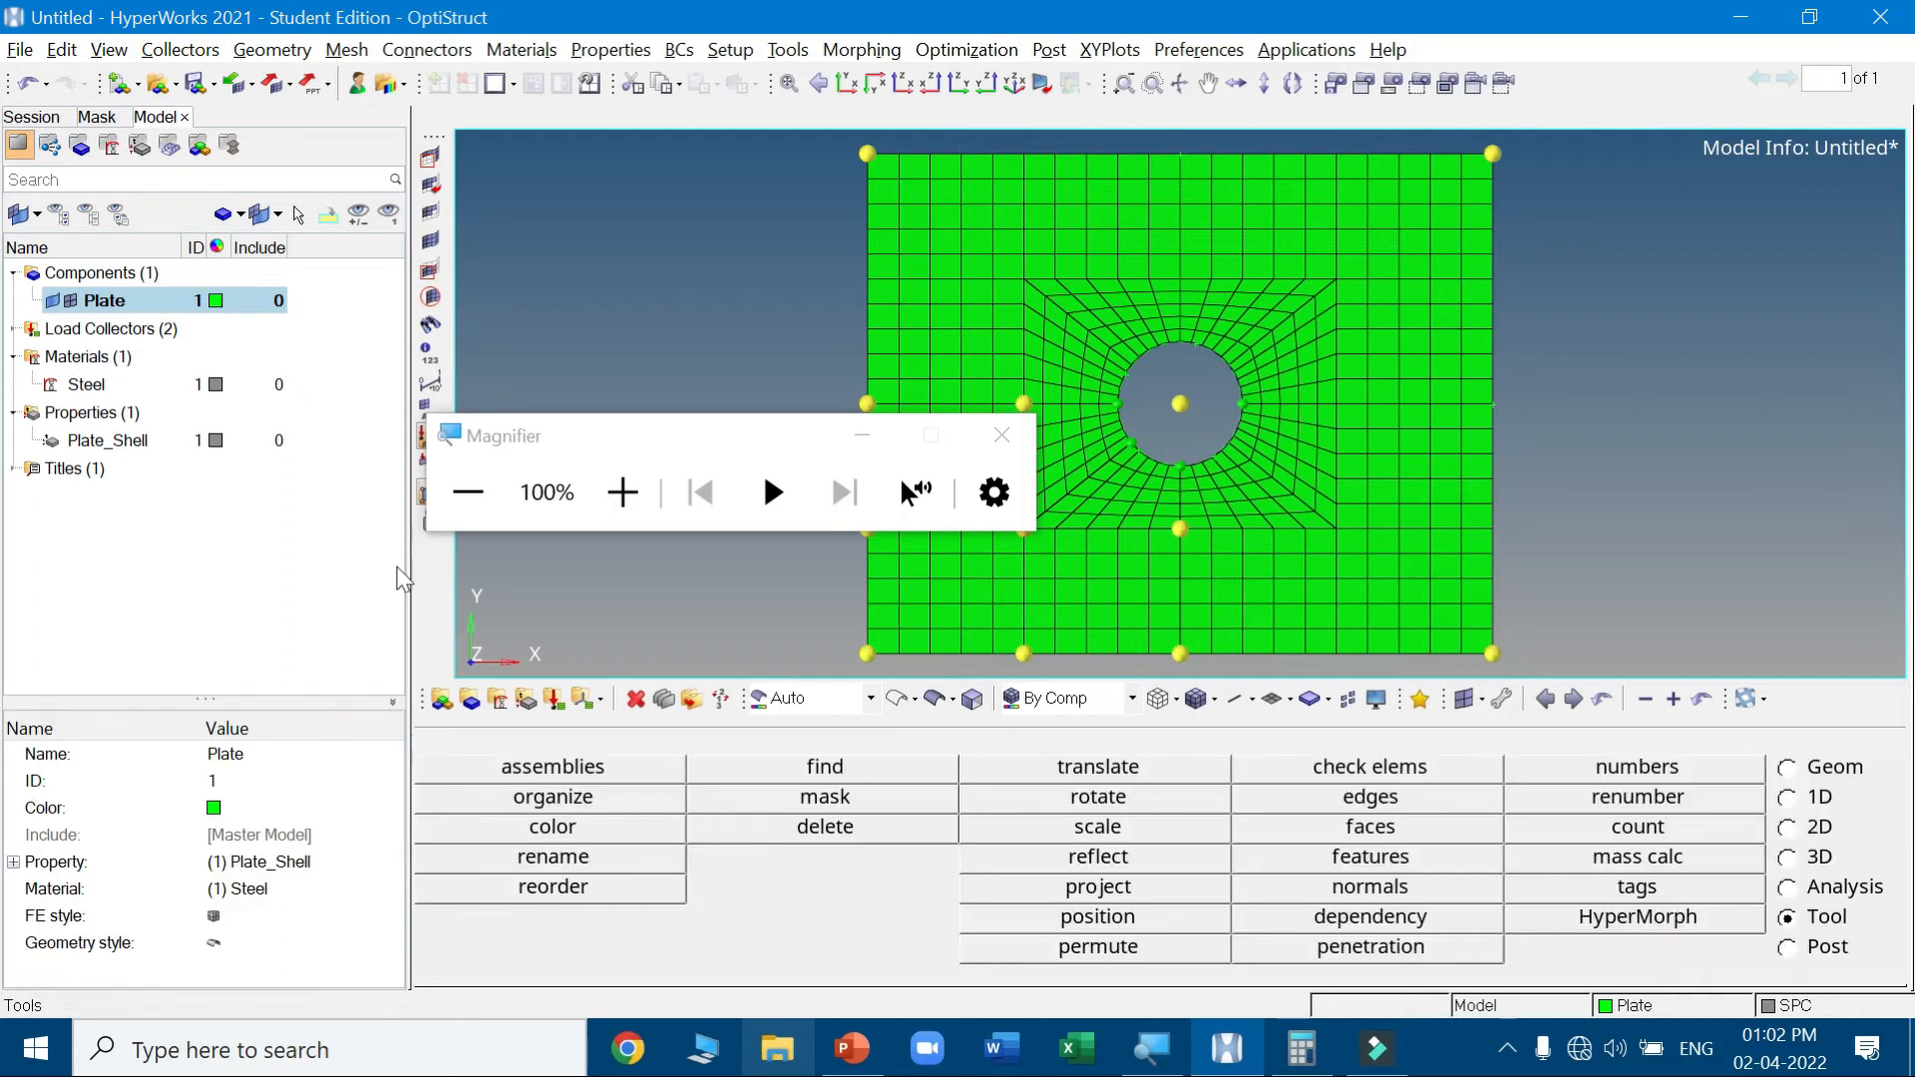
Expand Load Collectors in the model tree and set the colour of Force to red and SPC to green
double_click(24, 331)
left_click_drag(598, 429, 170, 206)
left_click(197, 265)
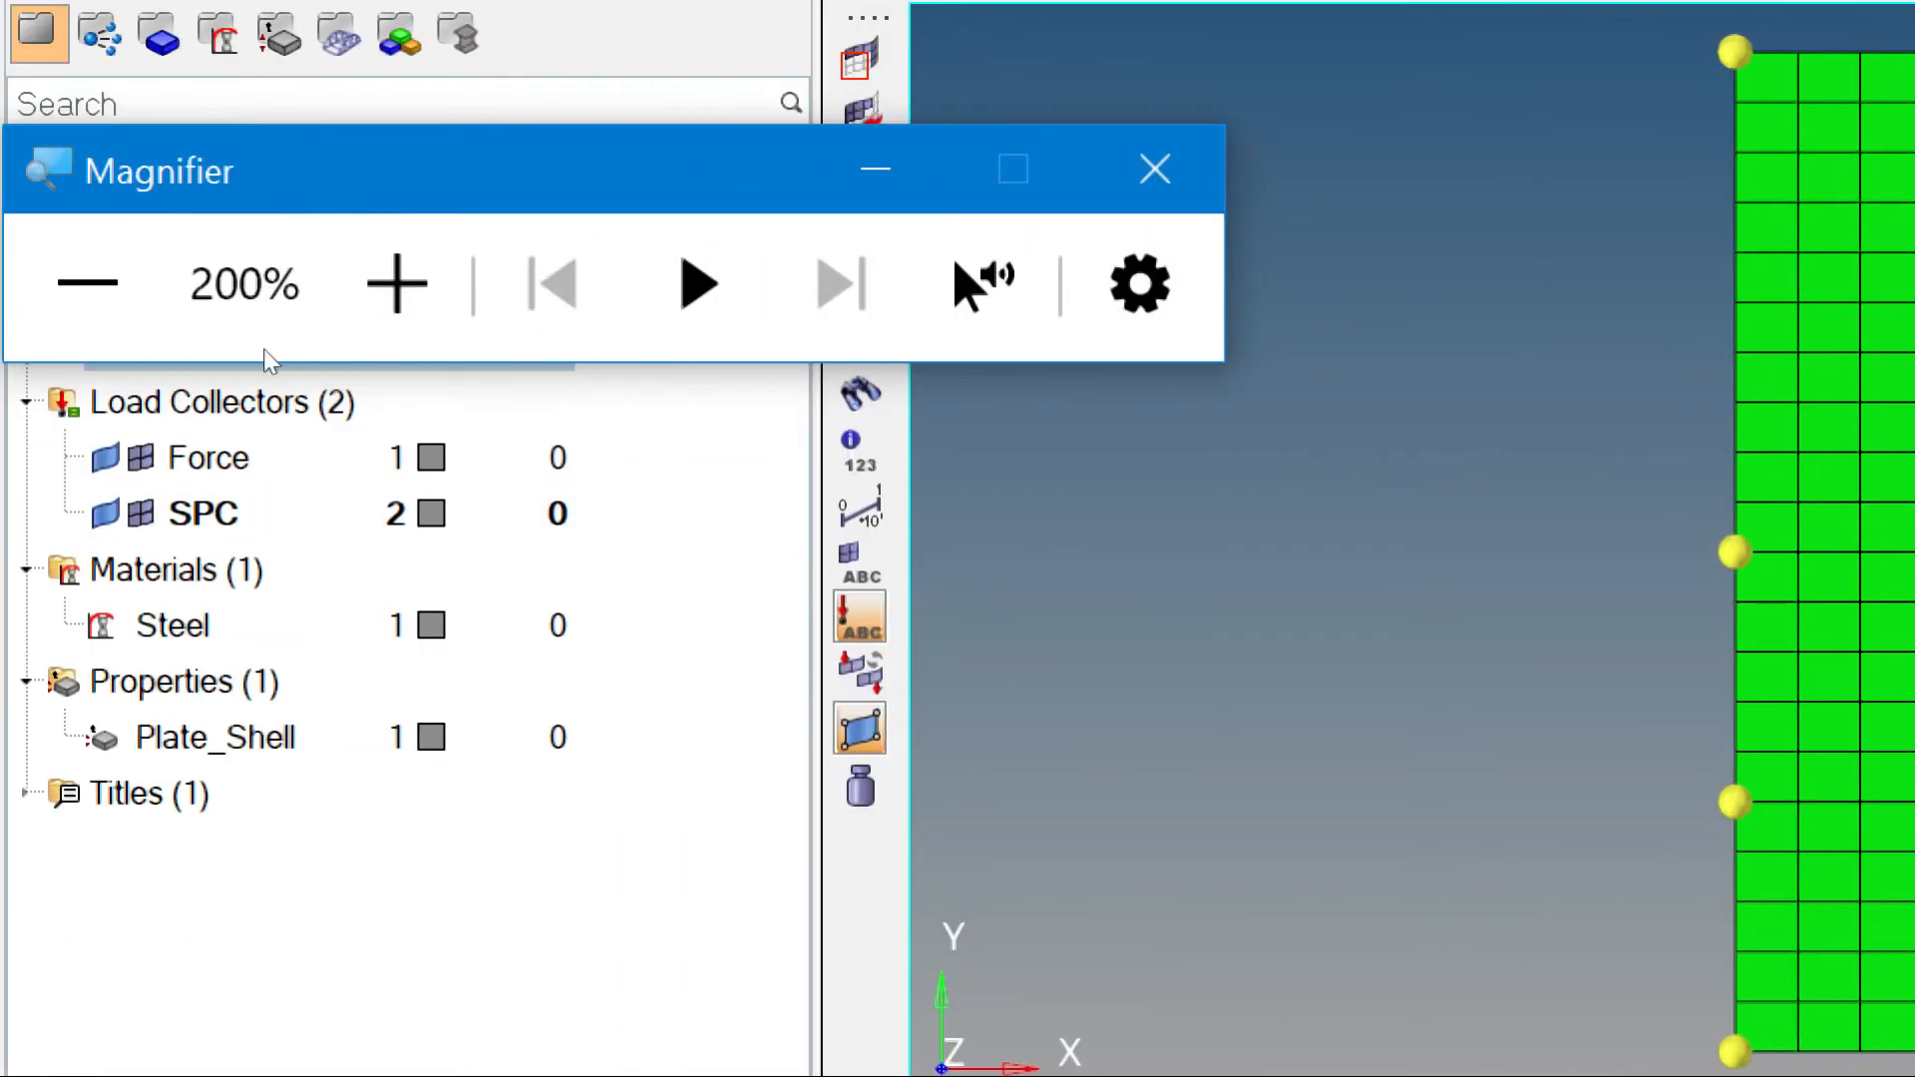
left_click(431, 458)
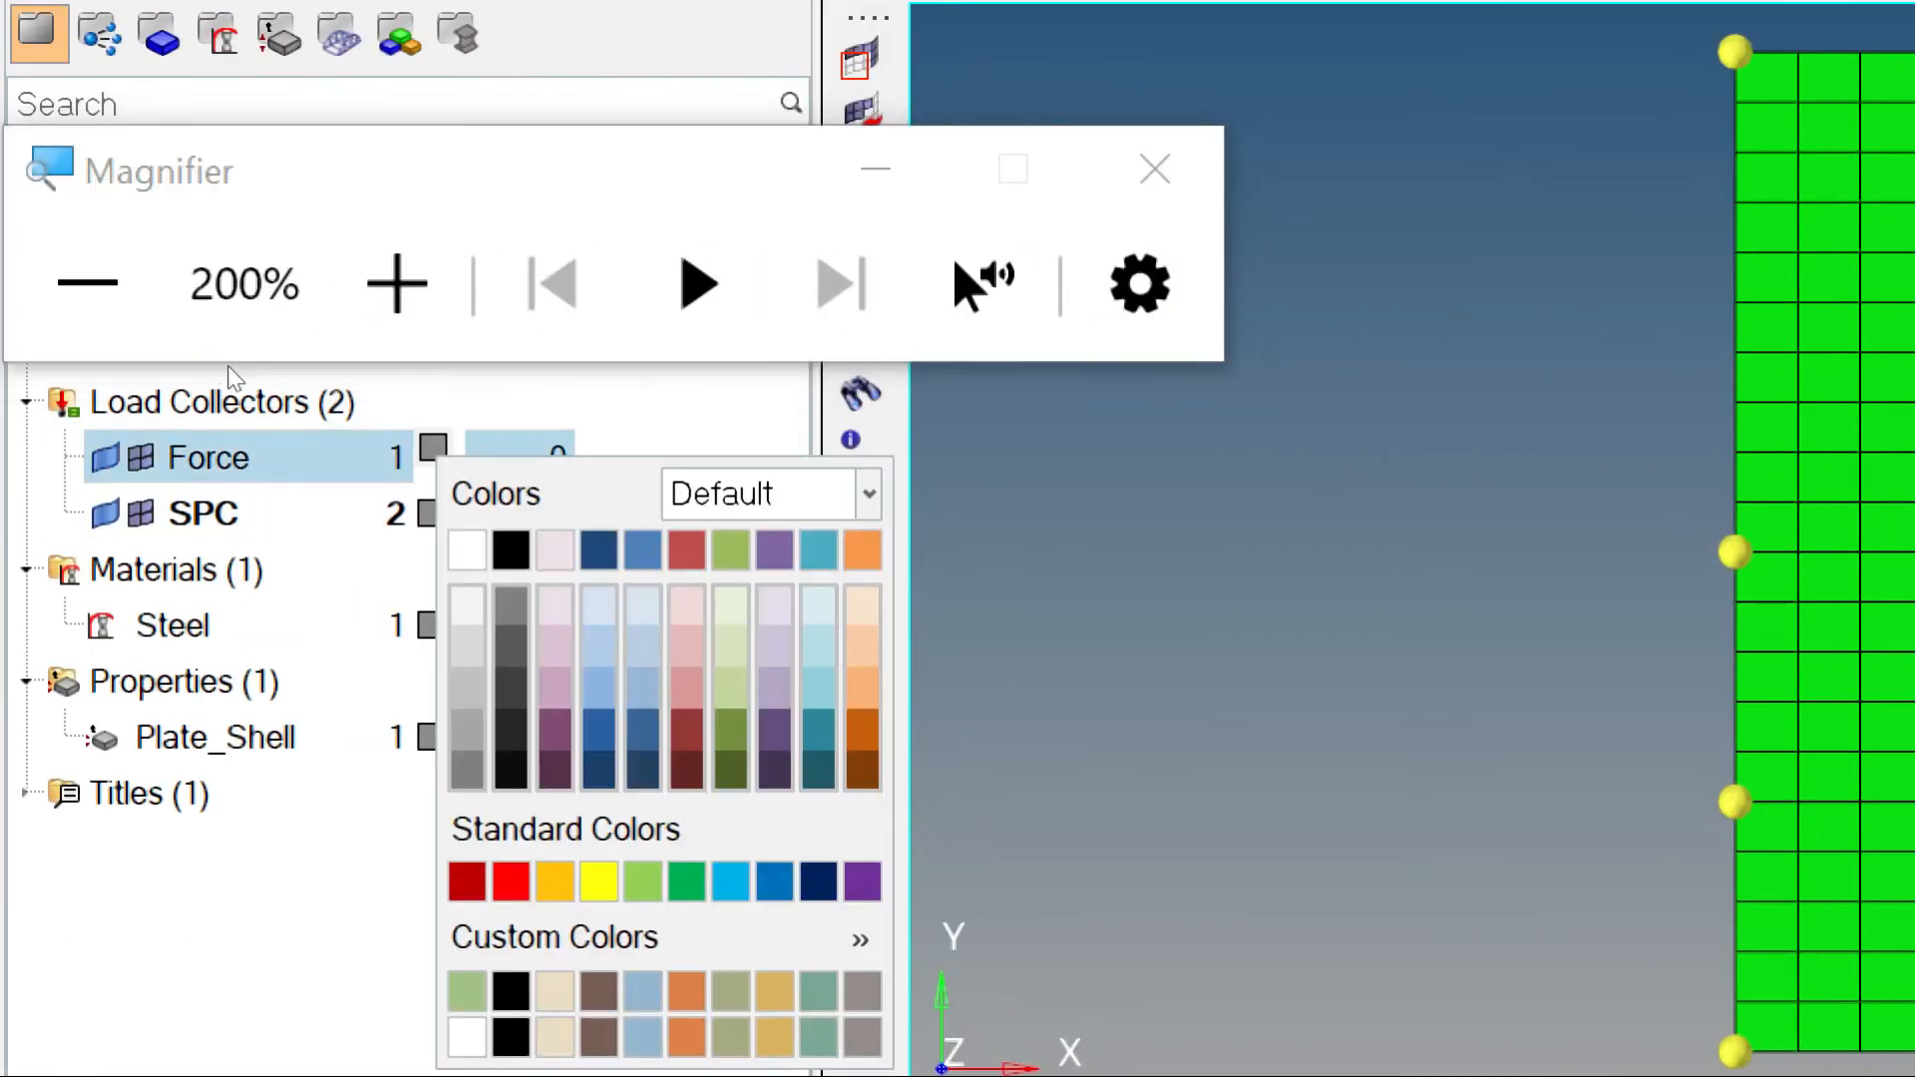
left_click(511, 881)
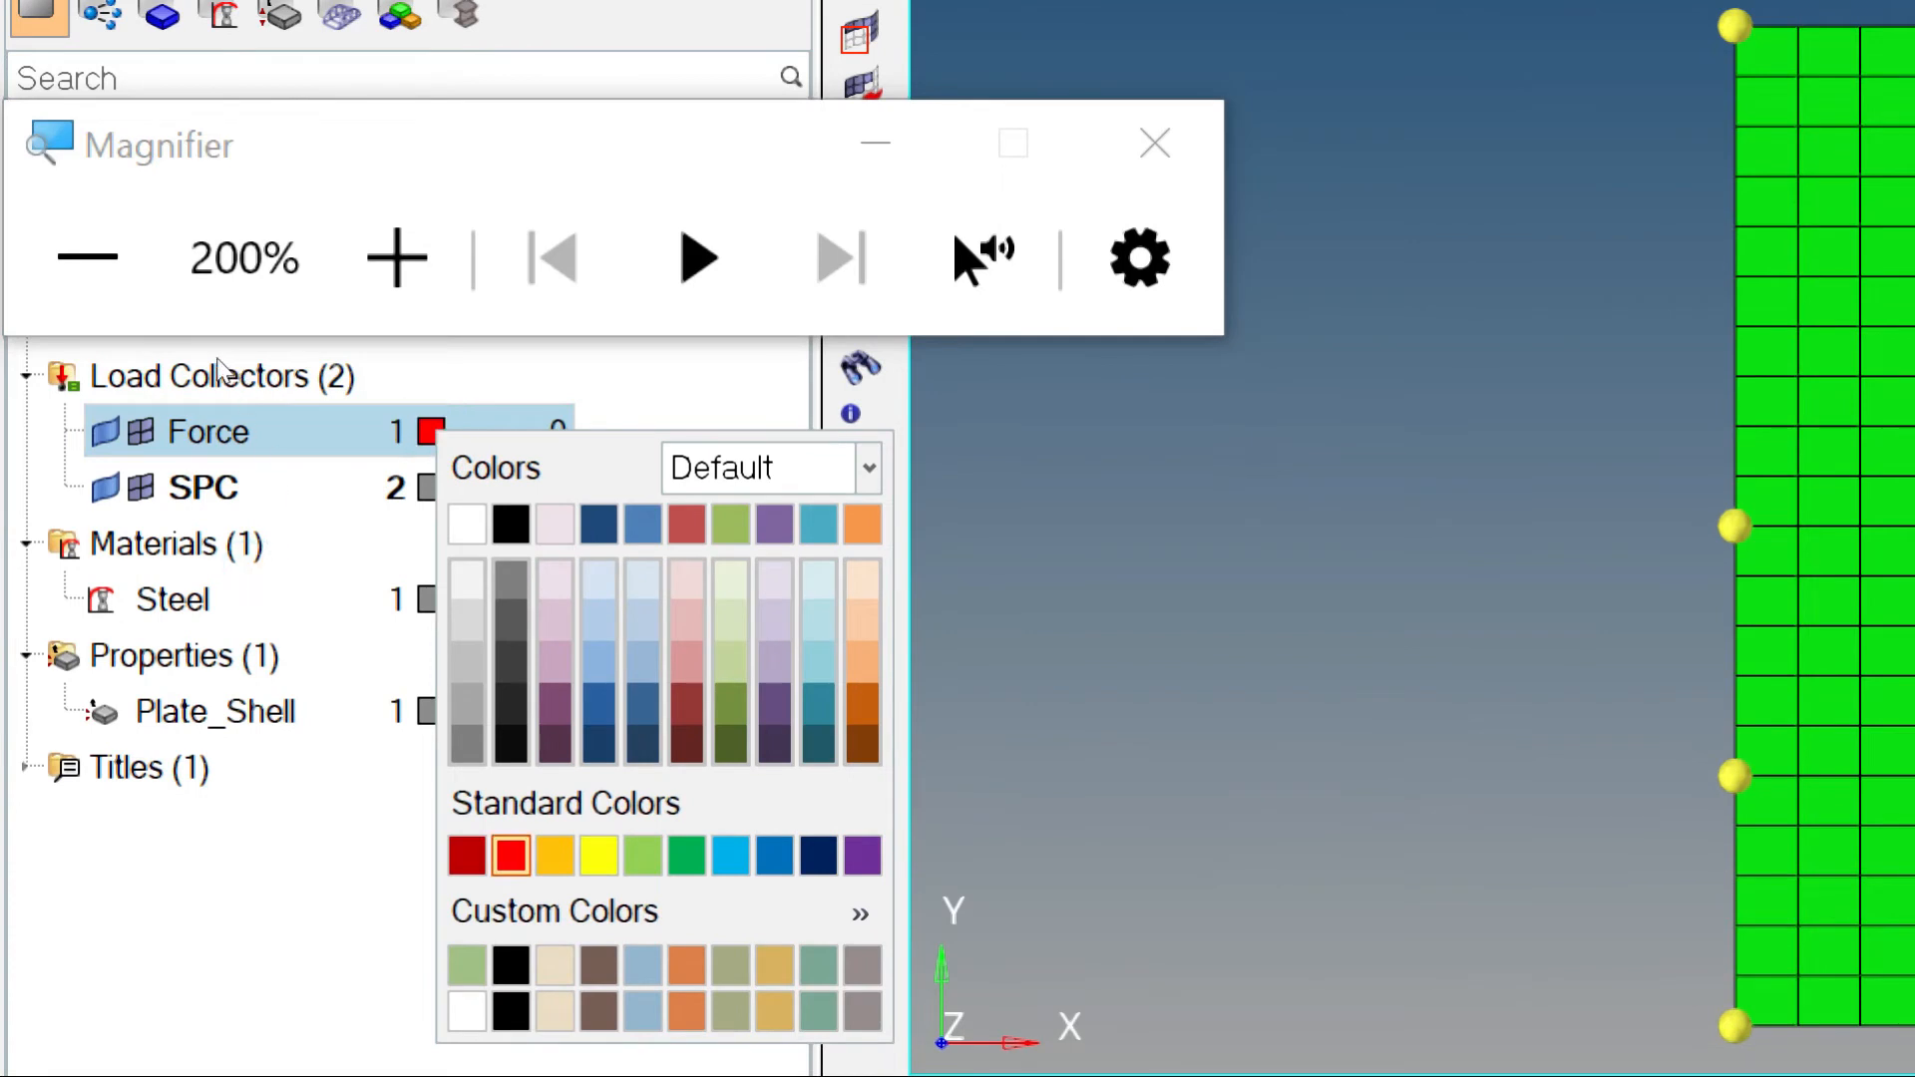
left_click(429, 487)
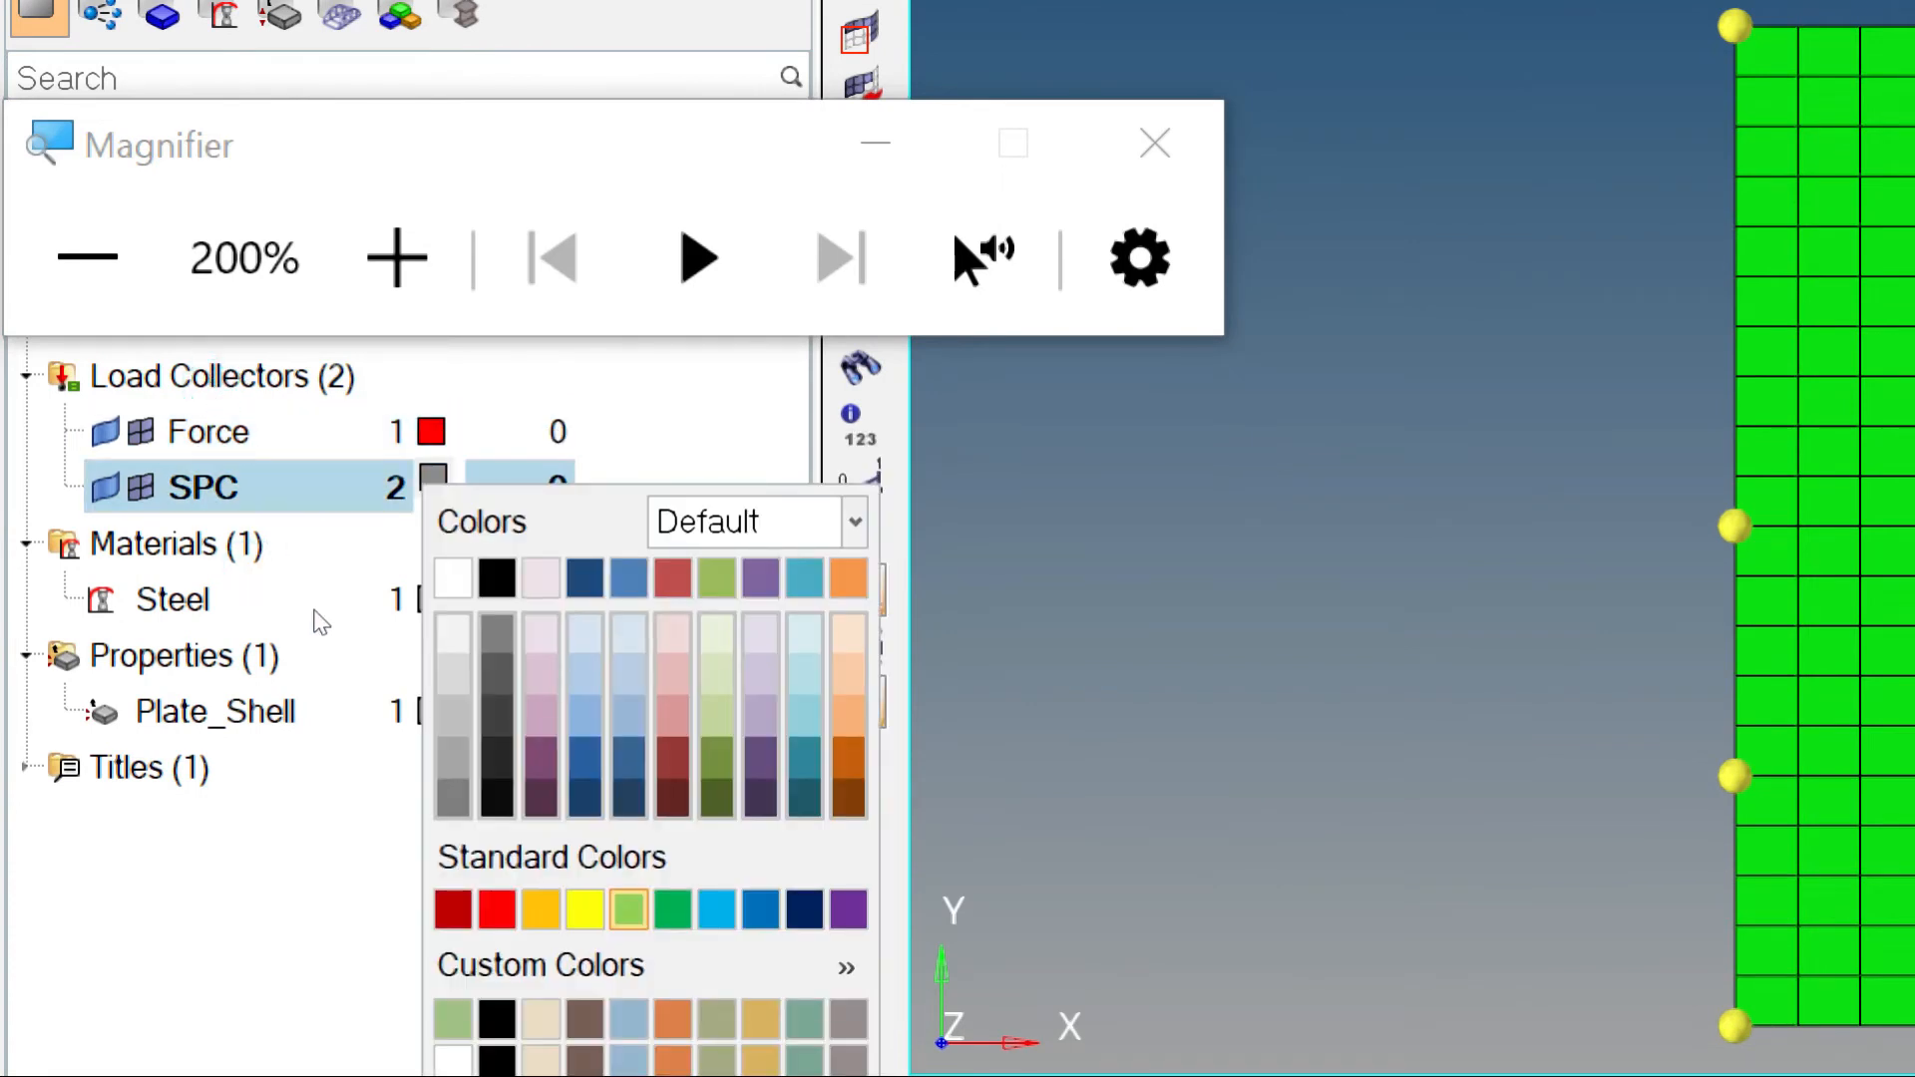
left_click(673, 909)
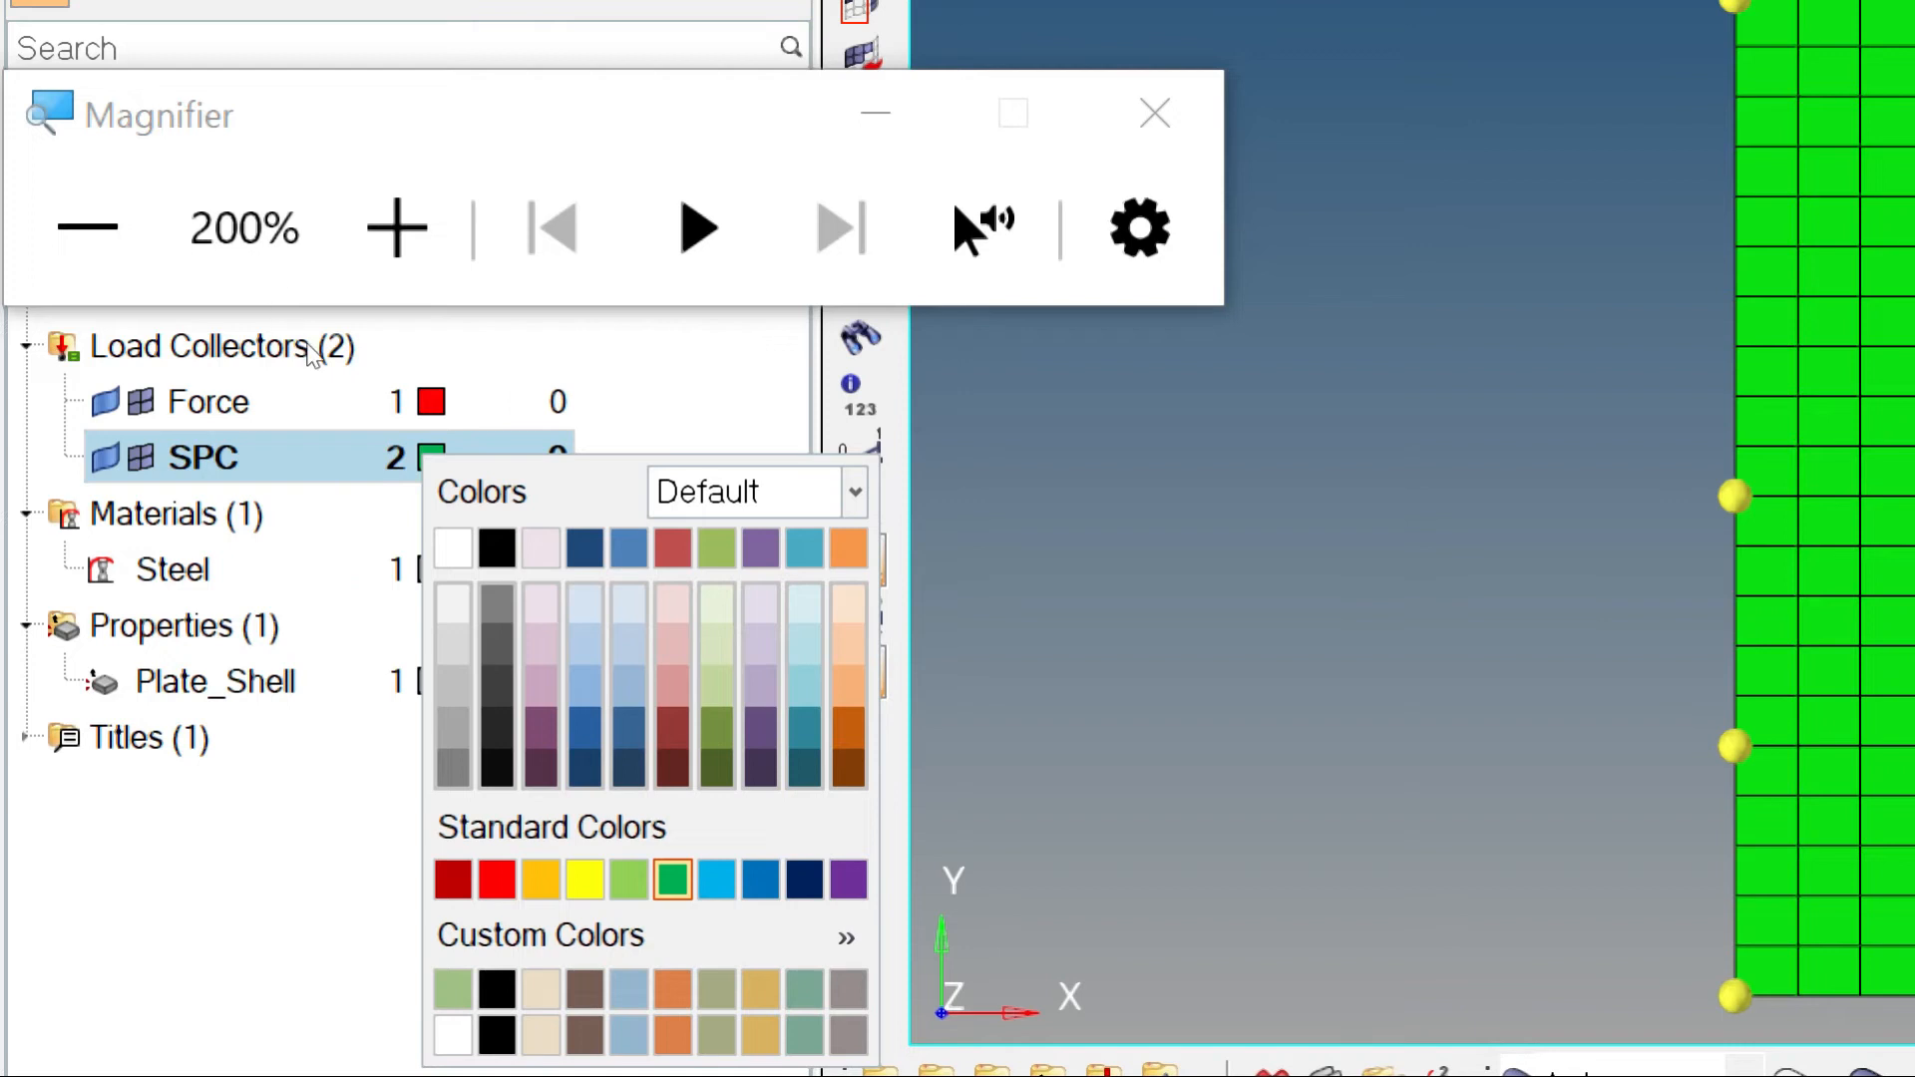
left_click(315, 377)
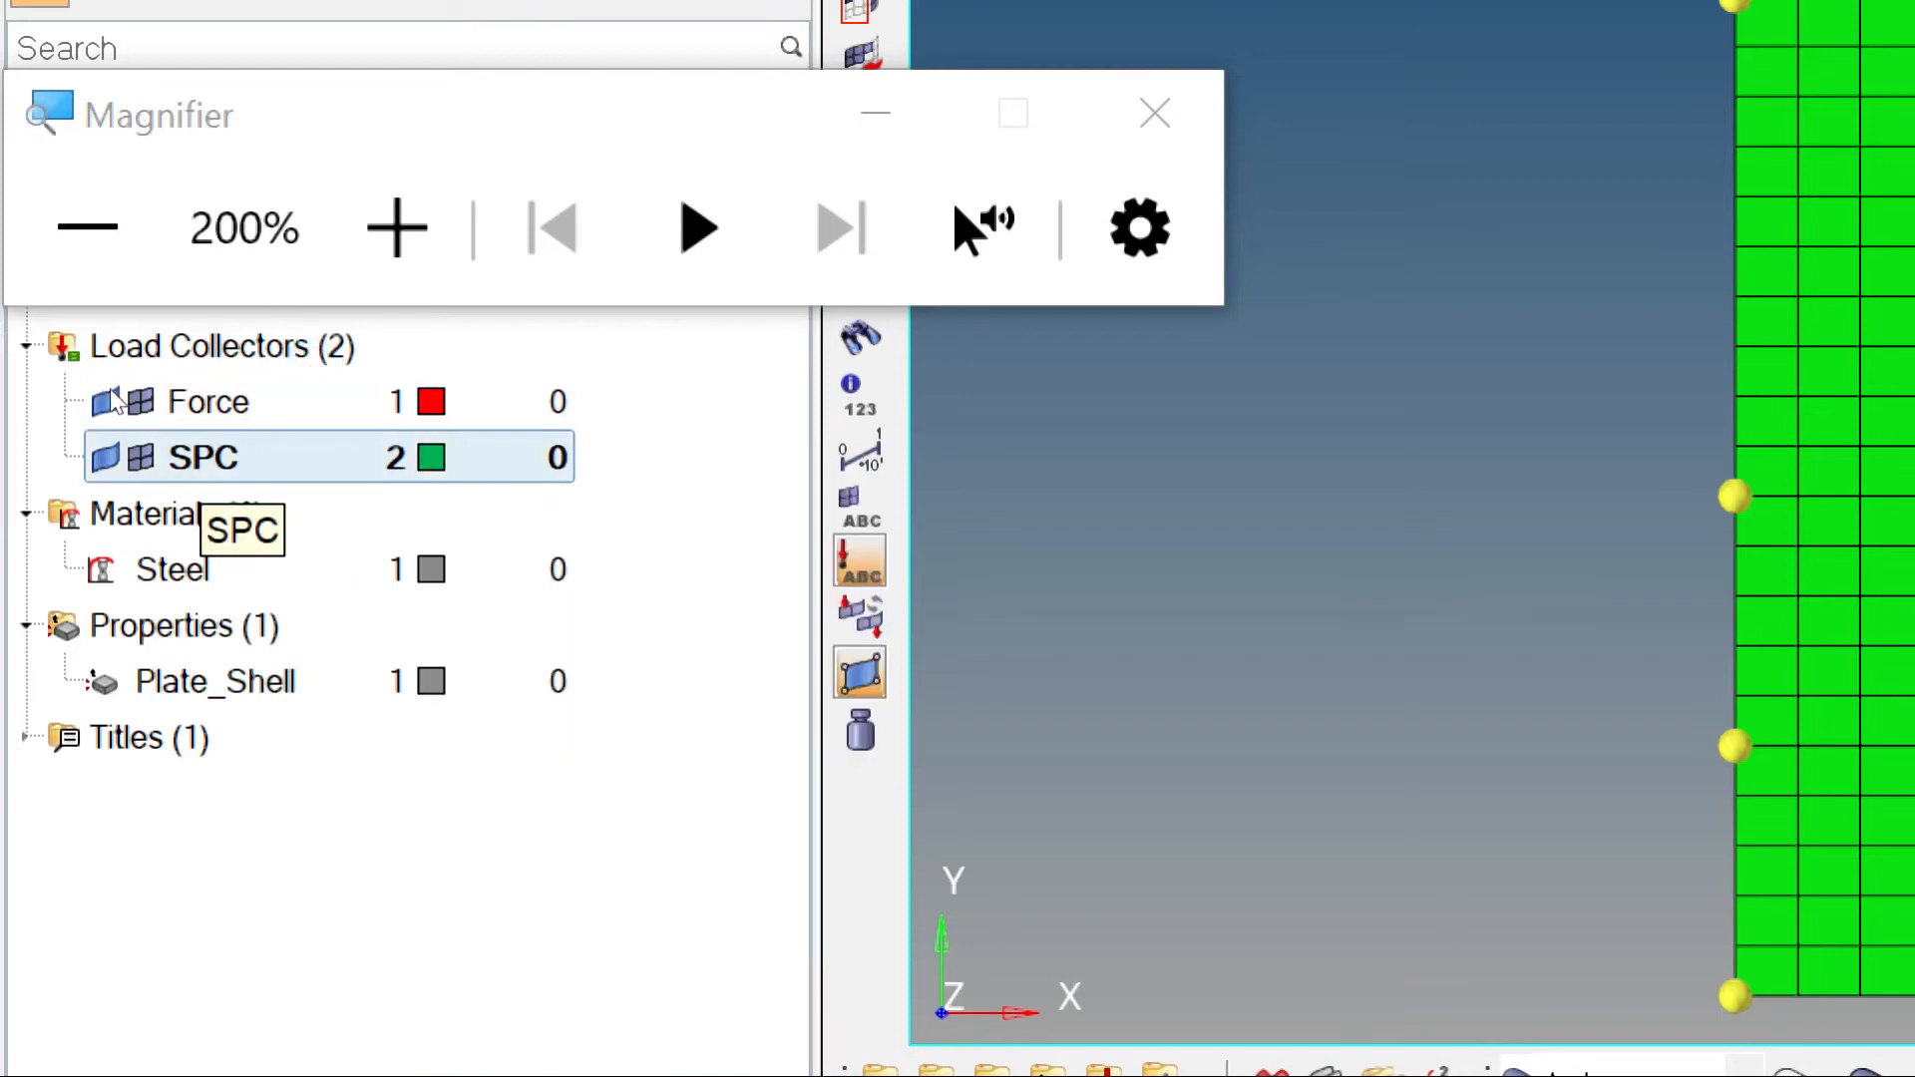
left_click(88, 227)
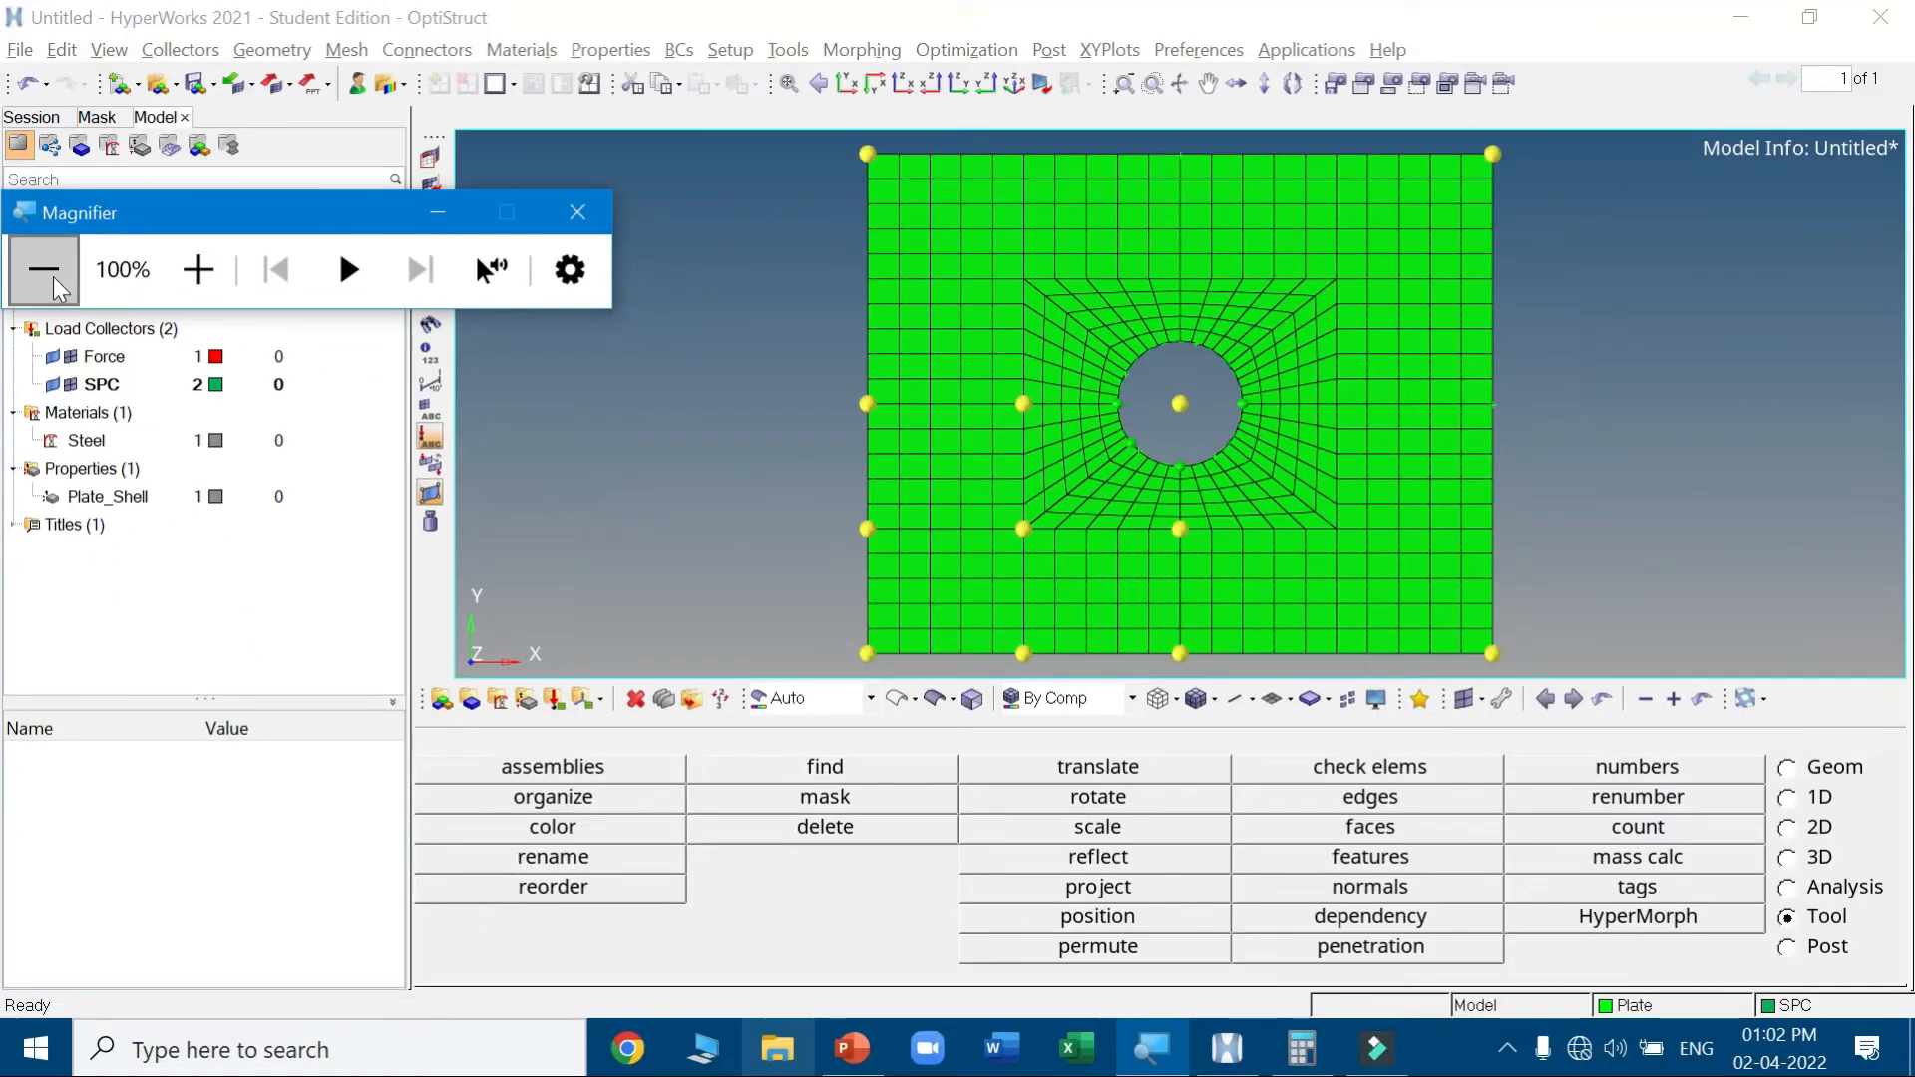
Make Force the current load collector, checking the setting at 200% magnification and returning to 100%
left_click_drag(279, 213, 670, 933)
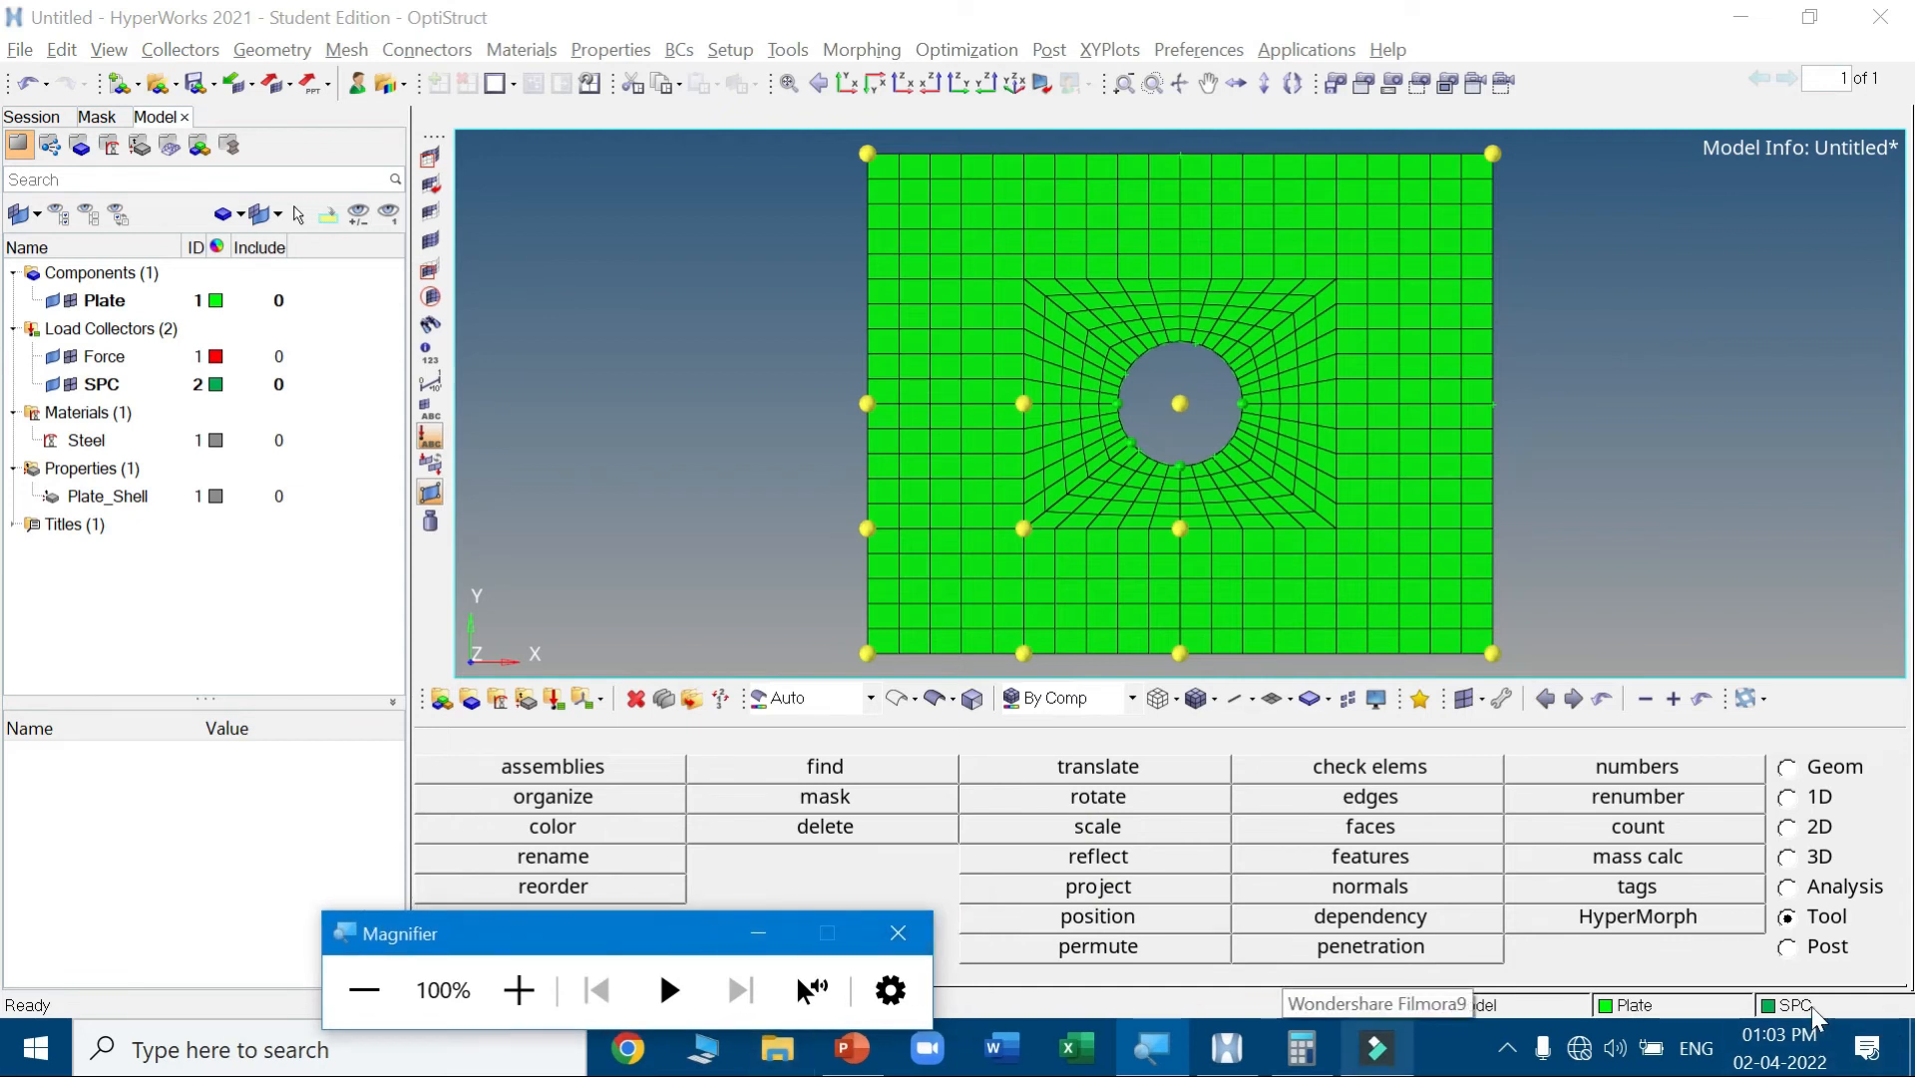
left_click_drag(768, 922, 1905, 741)
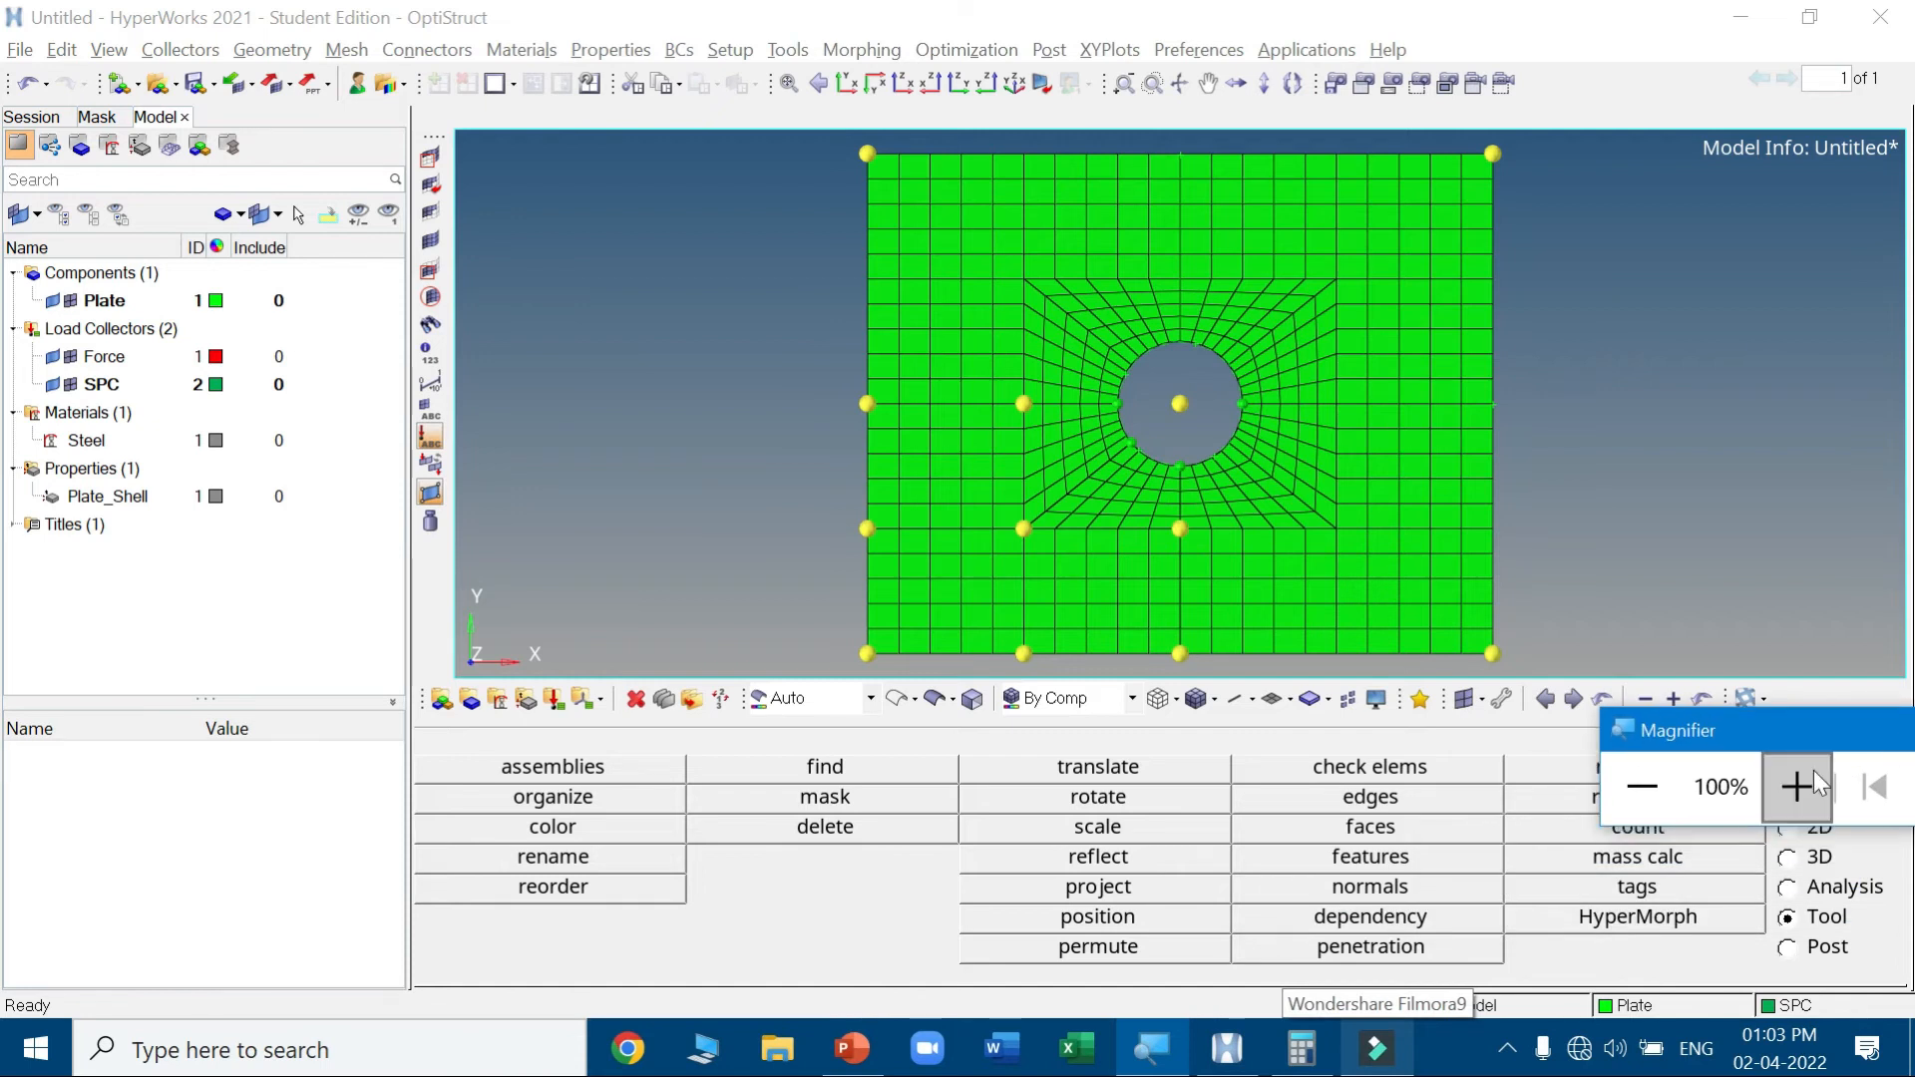
left_click(1811, 791)
left_click(1798, 1009)
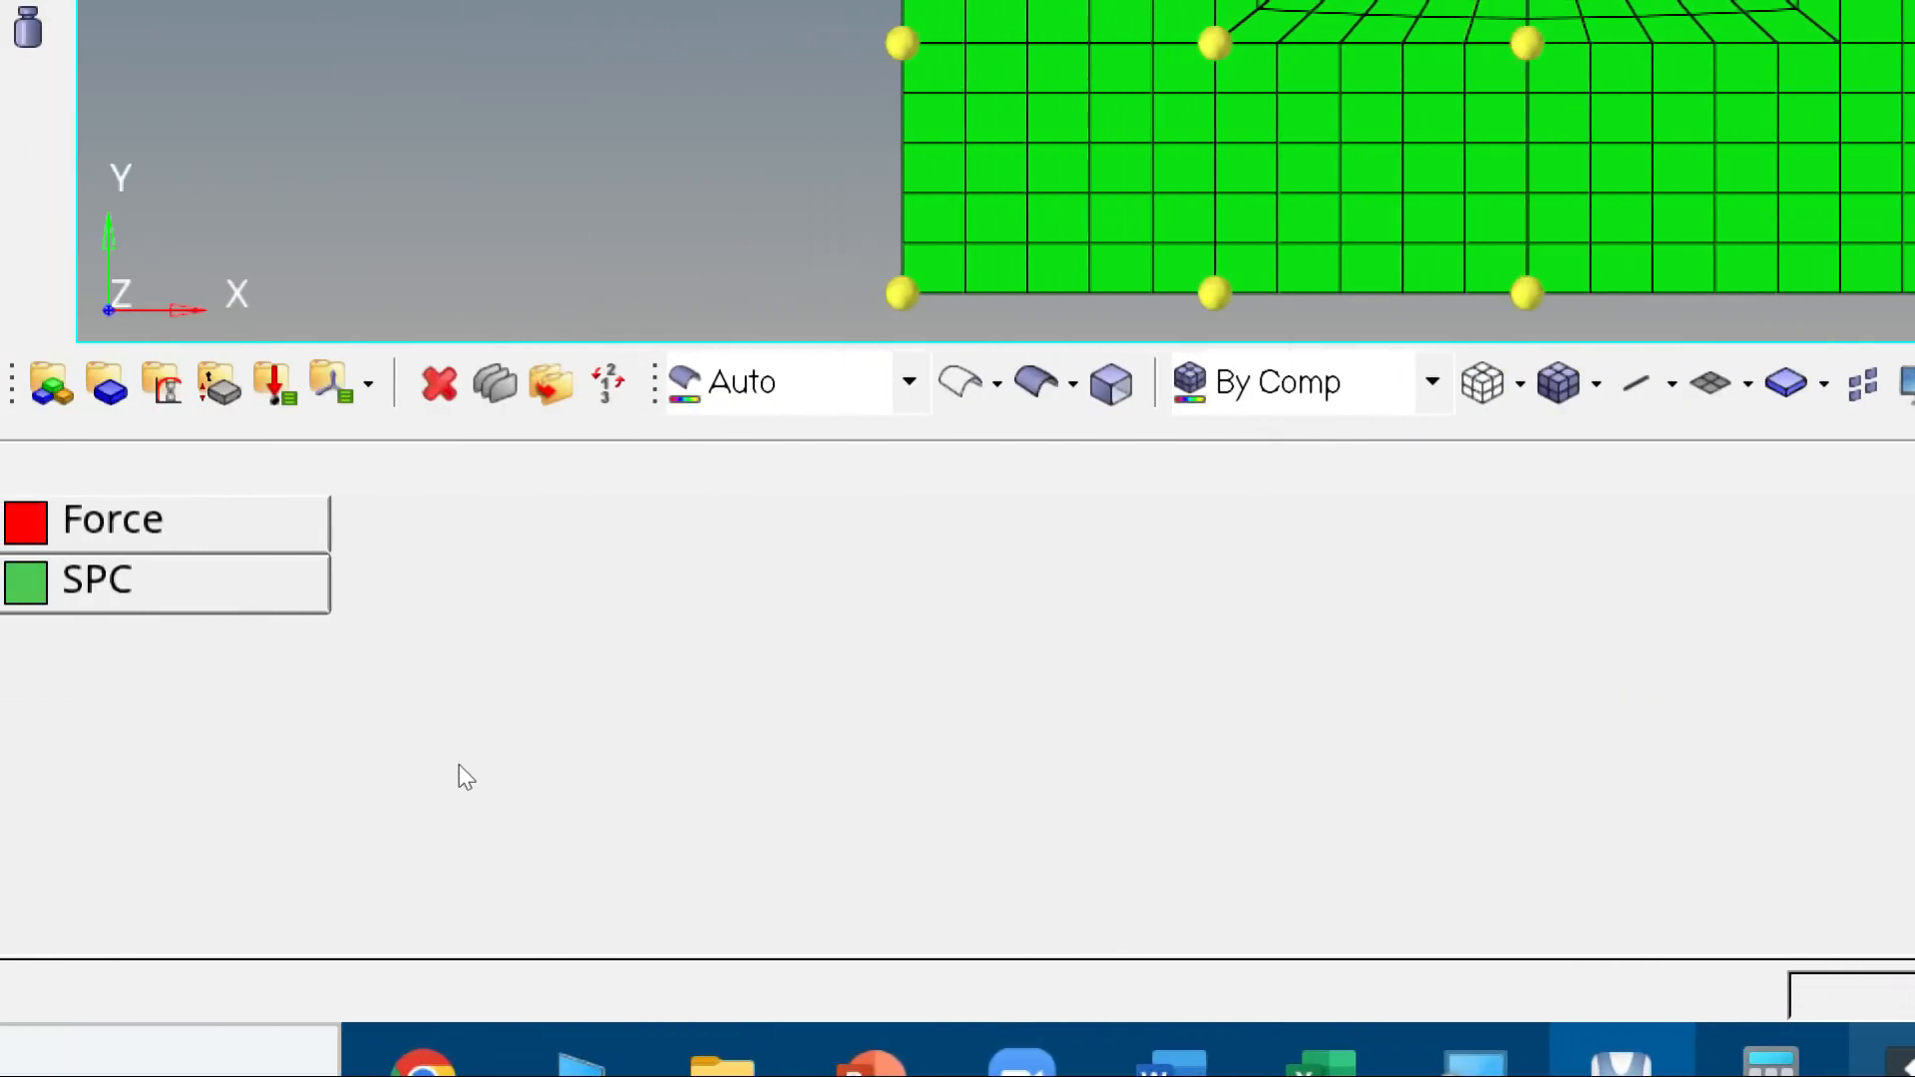
left_click(457, 764)
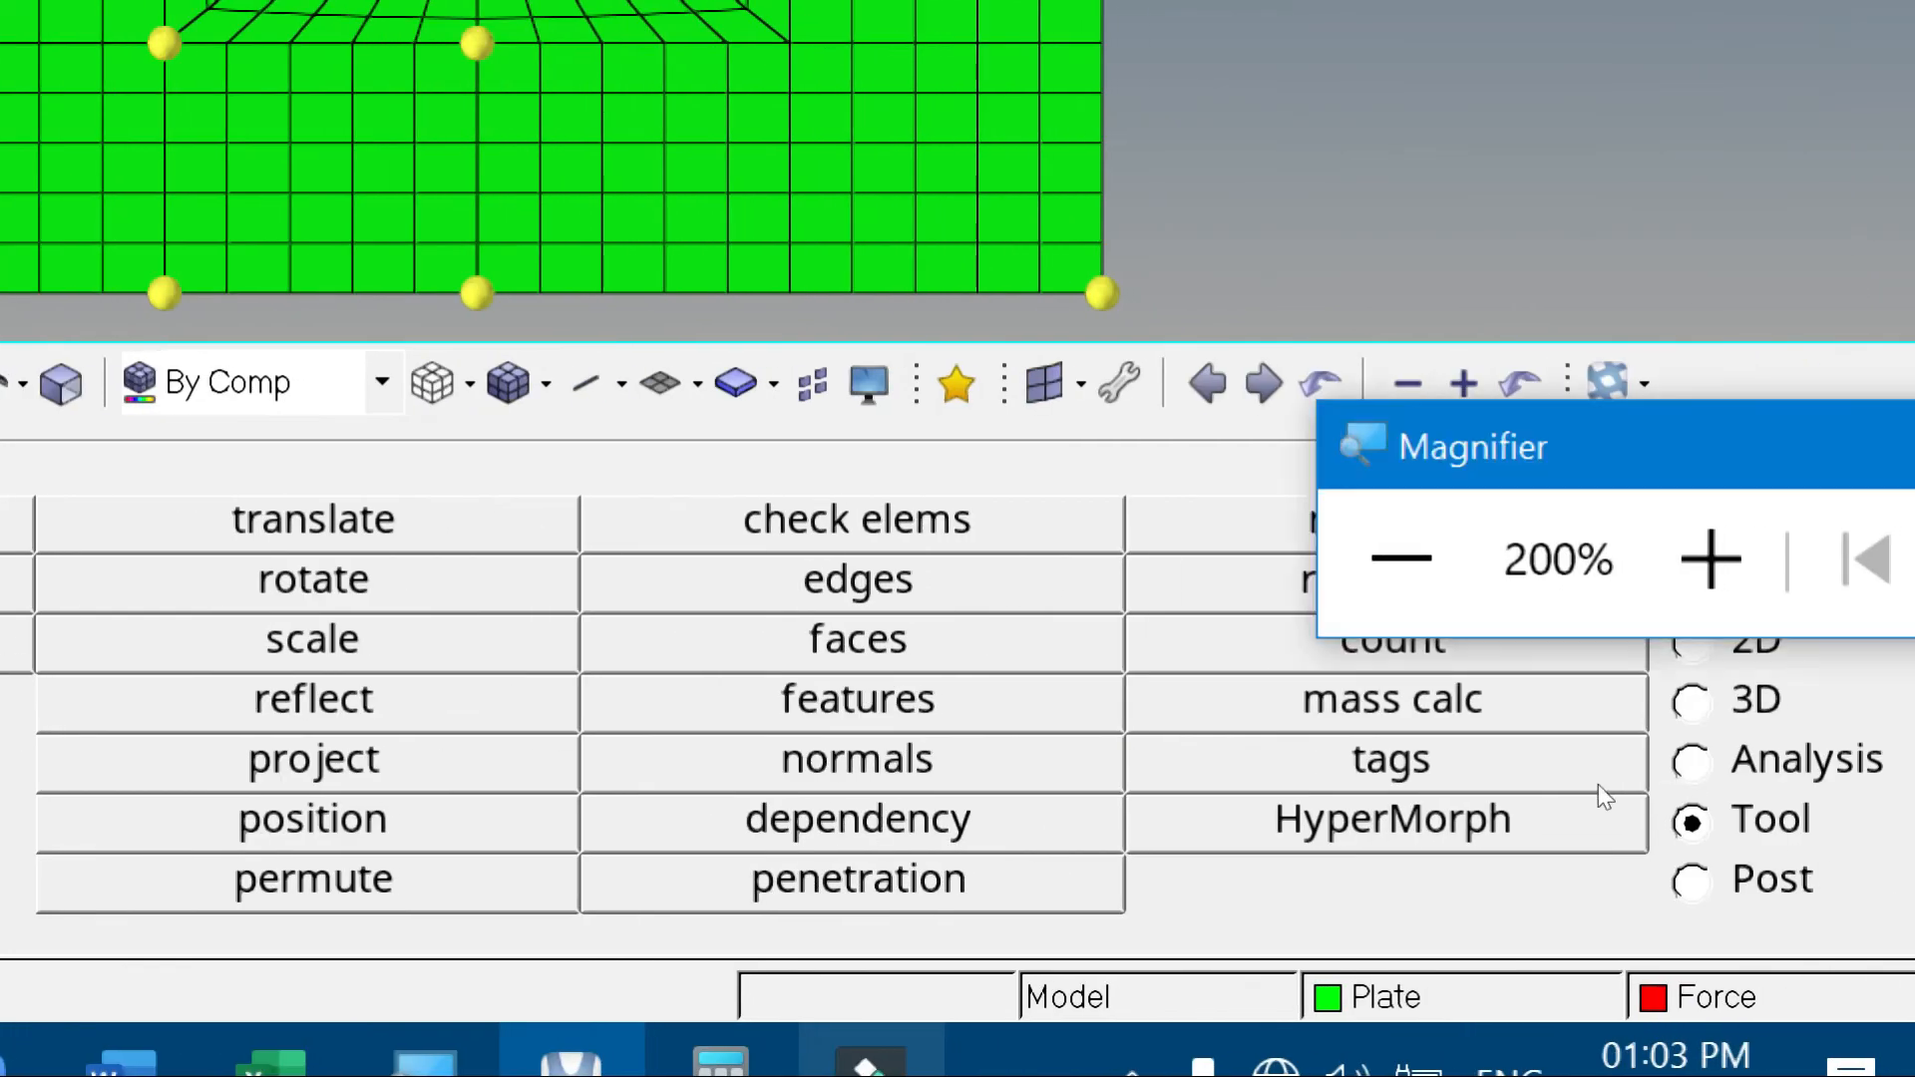
left_click(1400, 558)
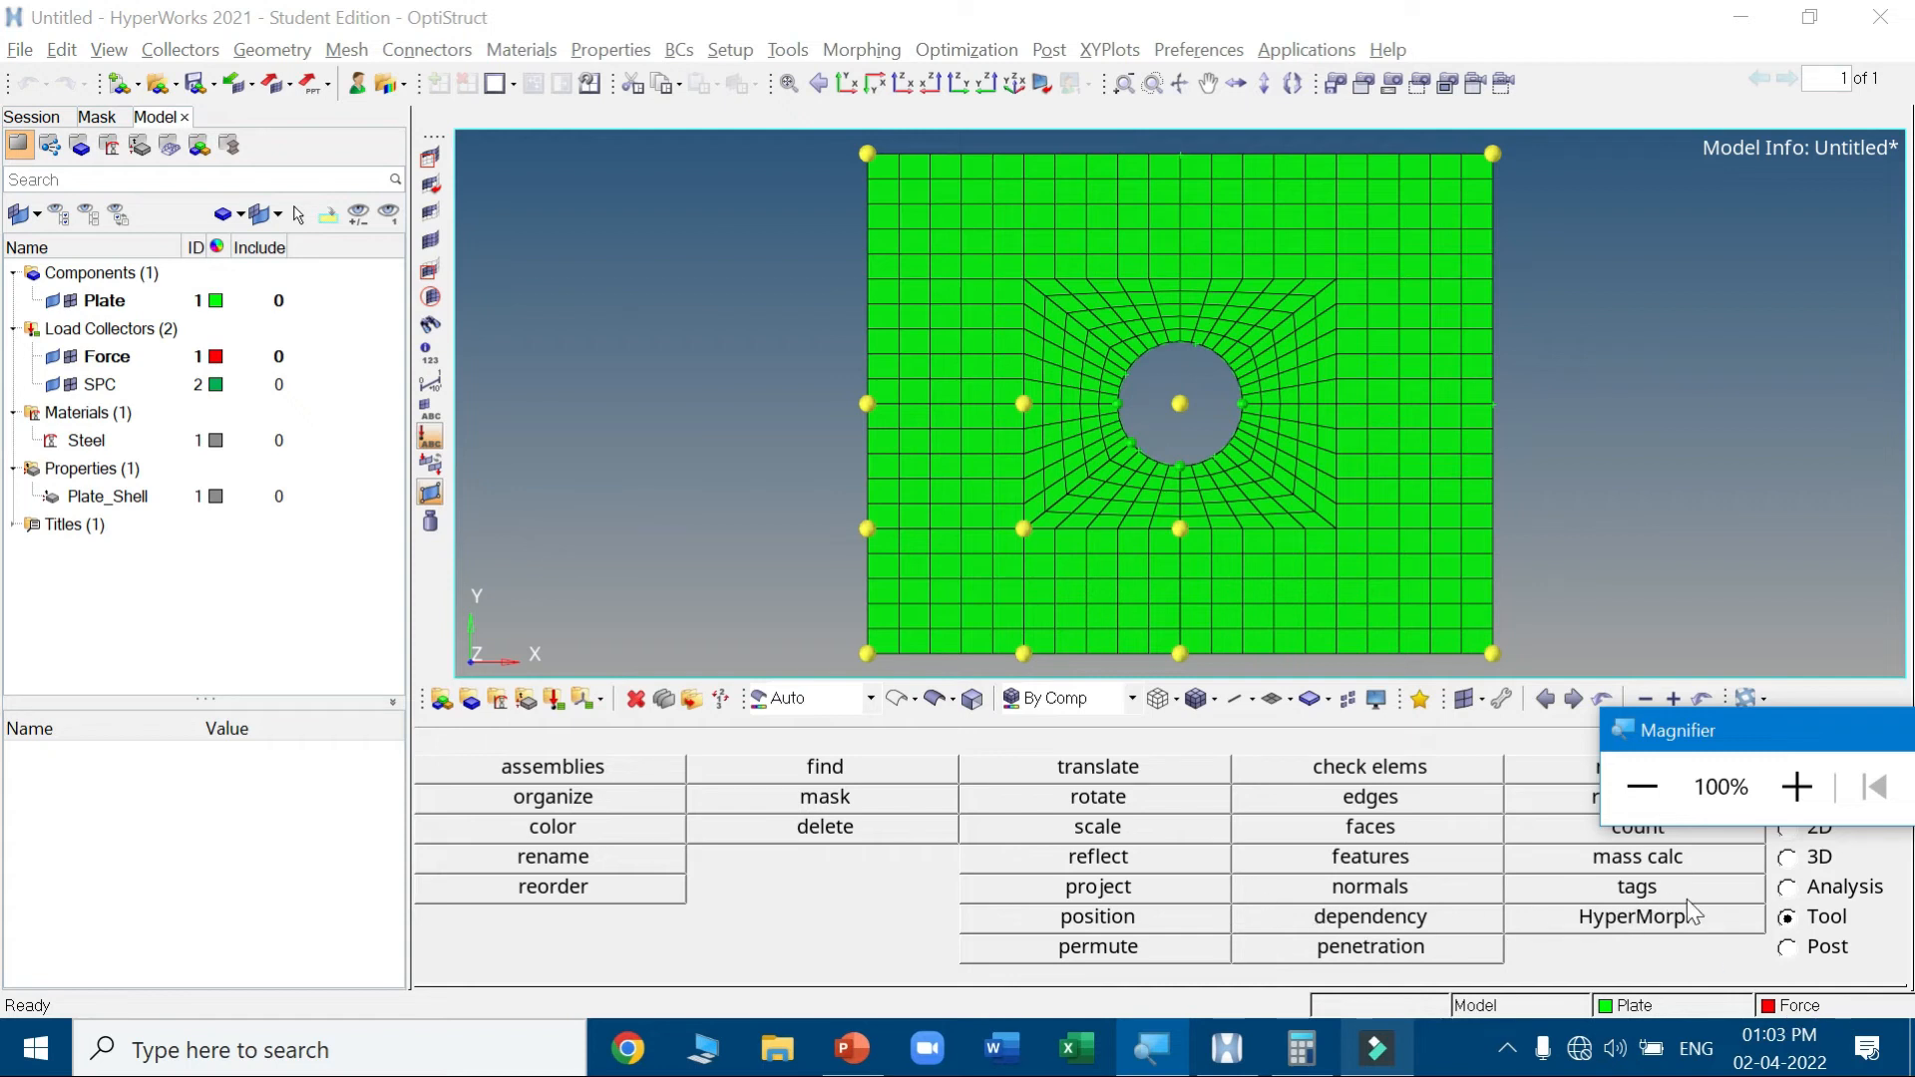
Open the analysis tool for creating forces on nodes and check the applied edge loads in the PowerPoint problem statement
left_click(1787, 887)
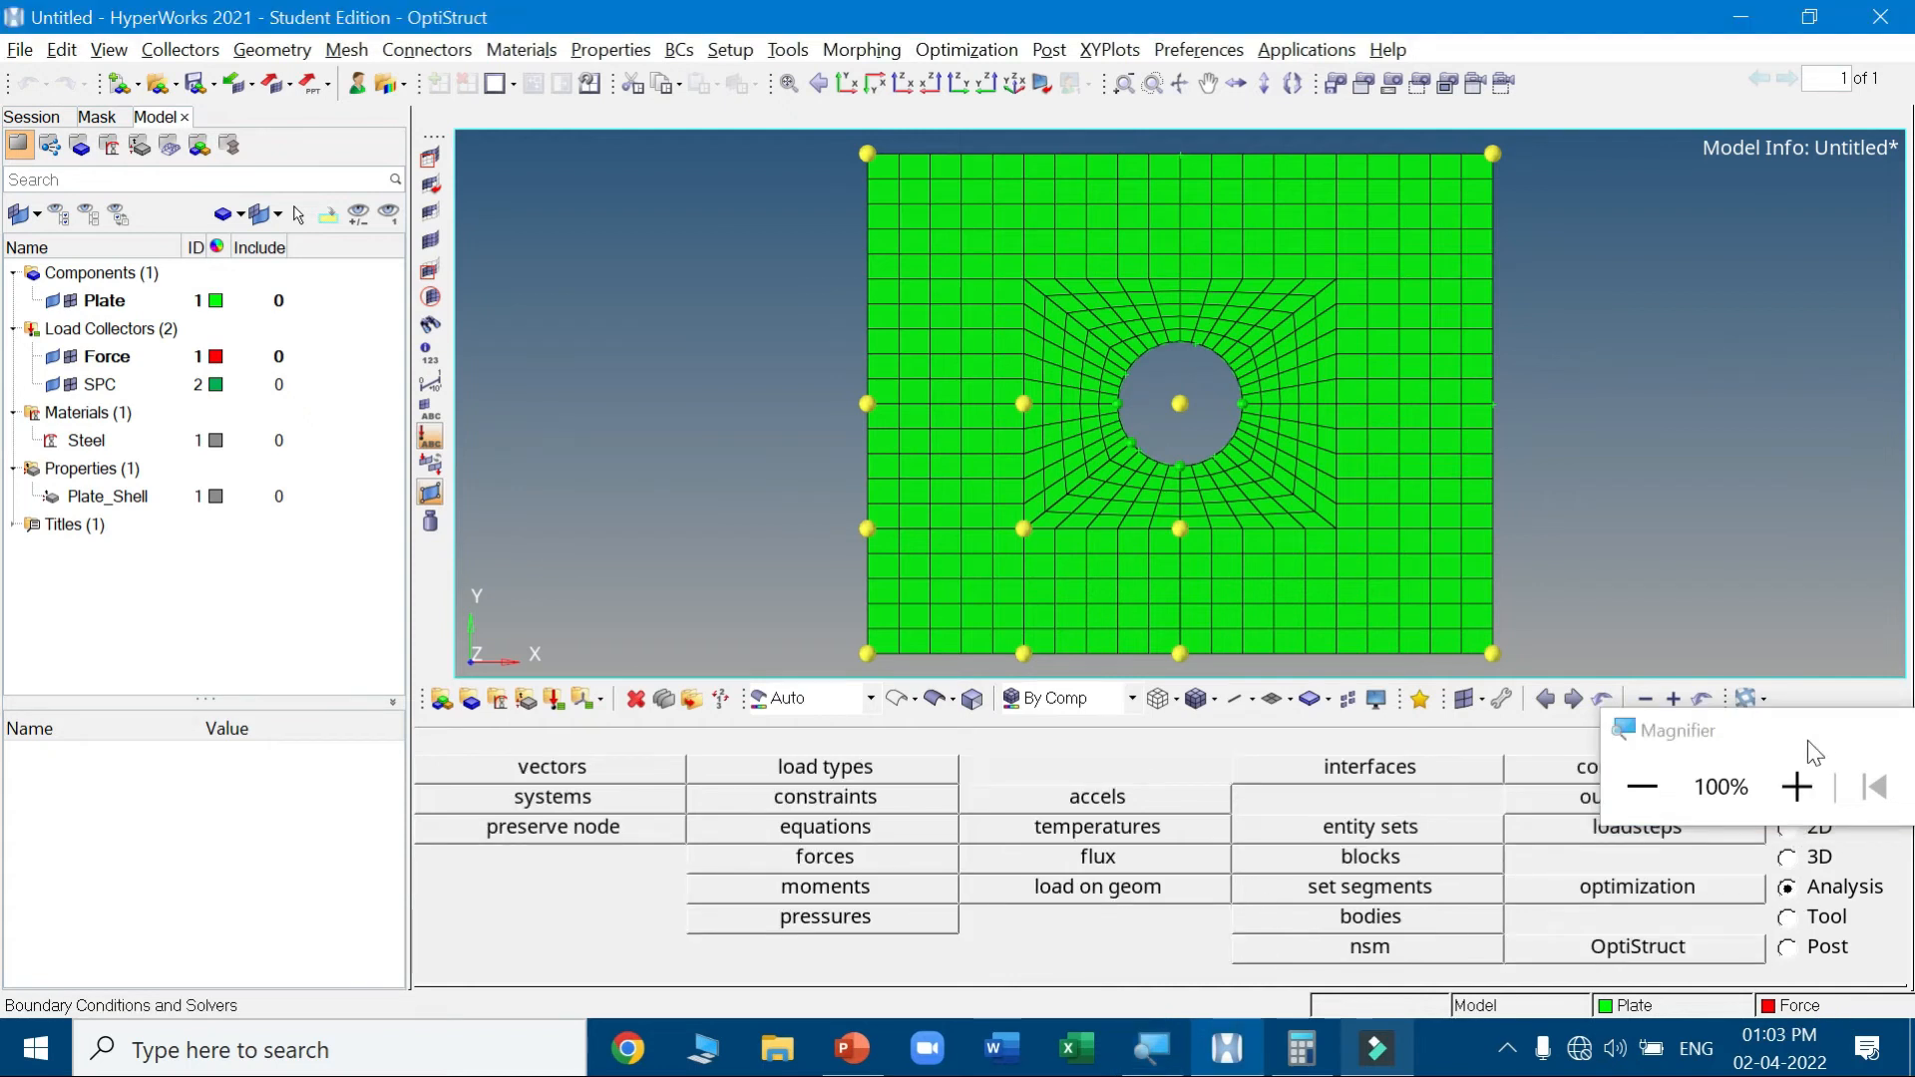
left_click_drag(1807, 724, 968, 1076)
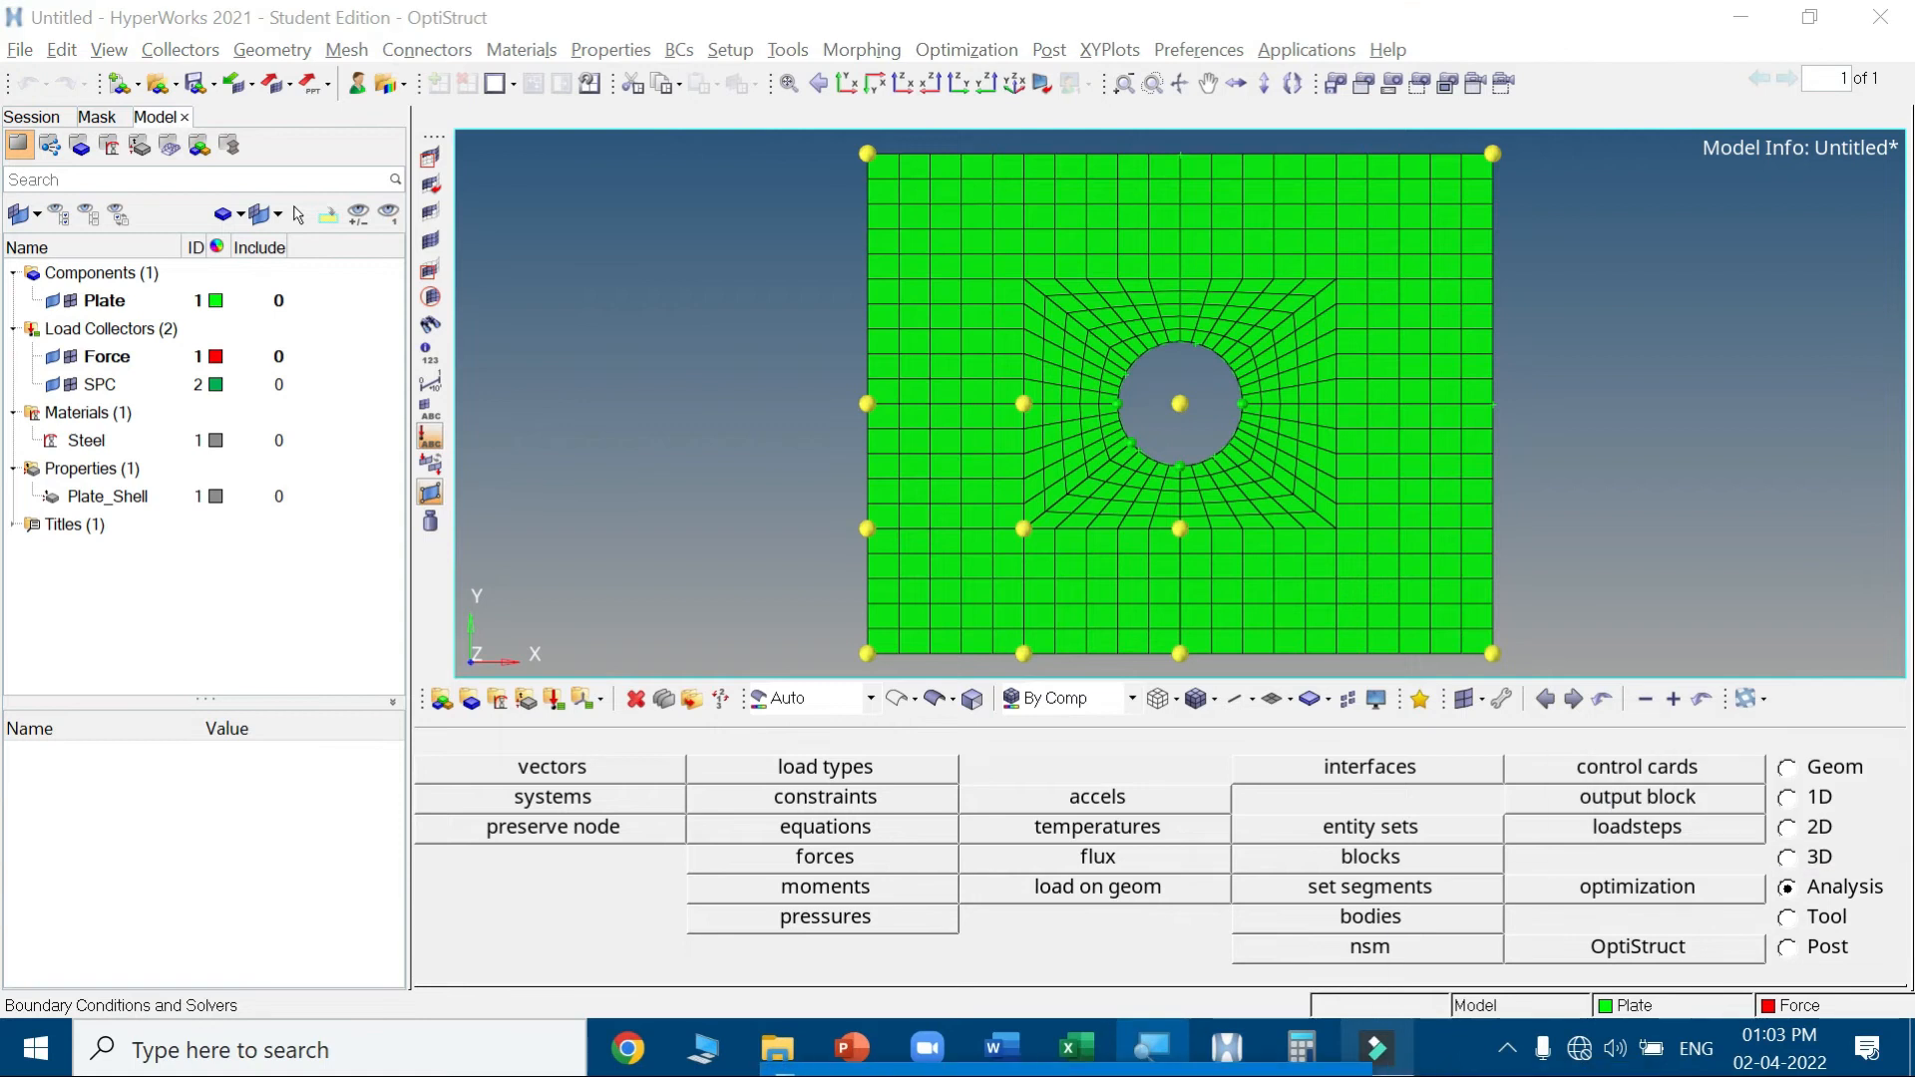
left_click(827, 860)
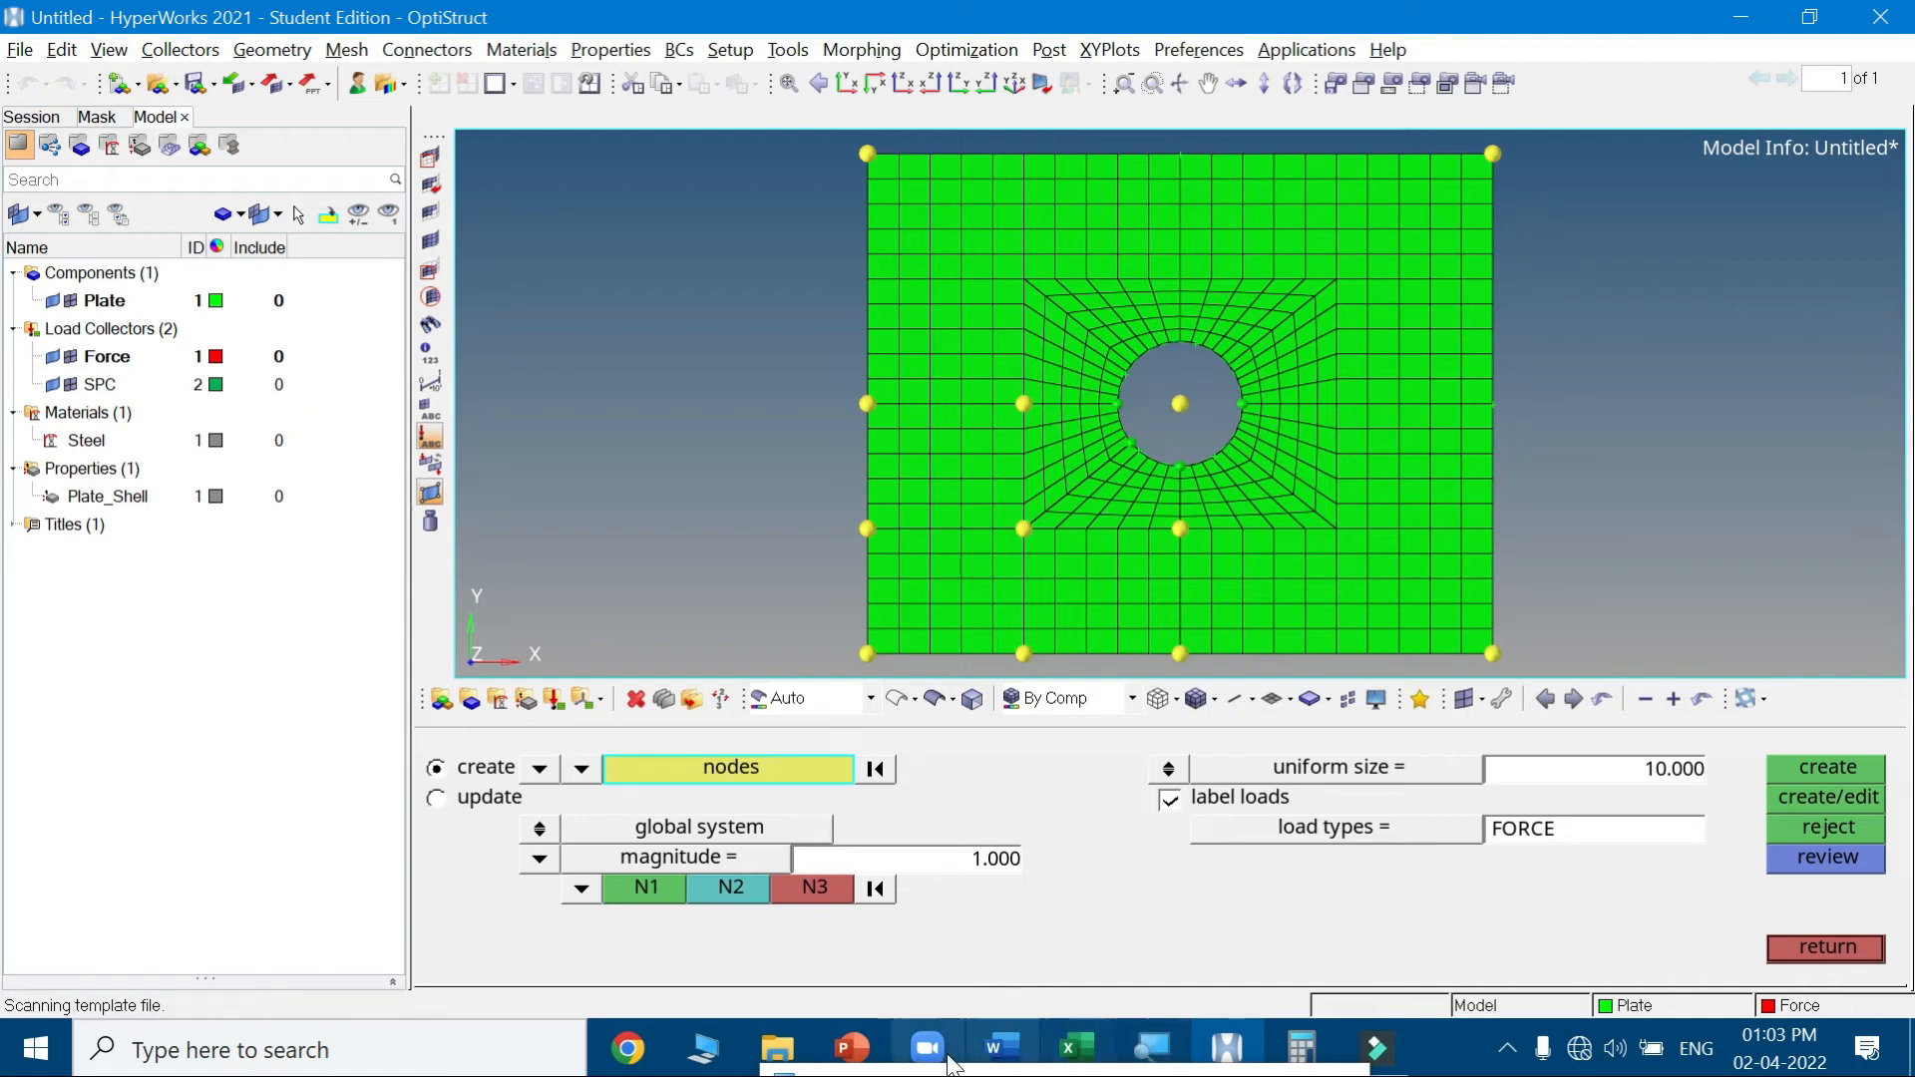
mouse_move(853, 1040)
left_click(878, 927)
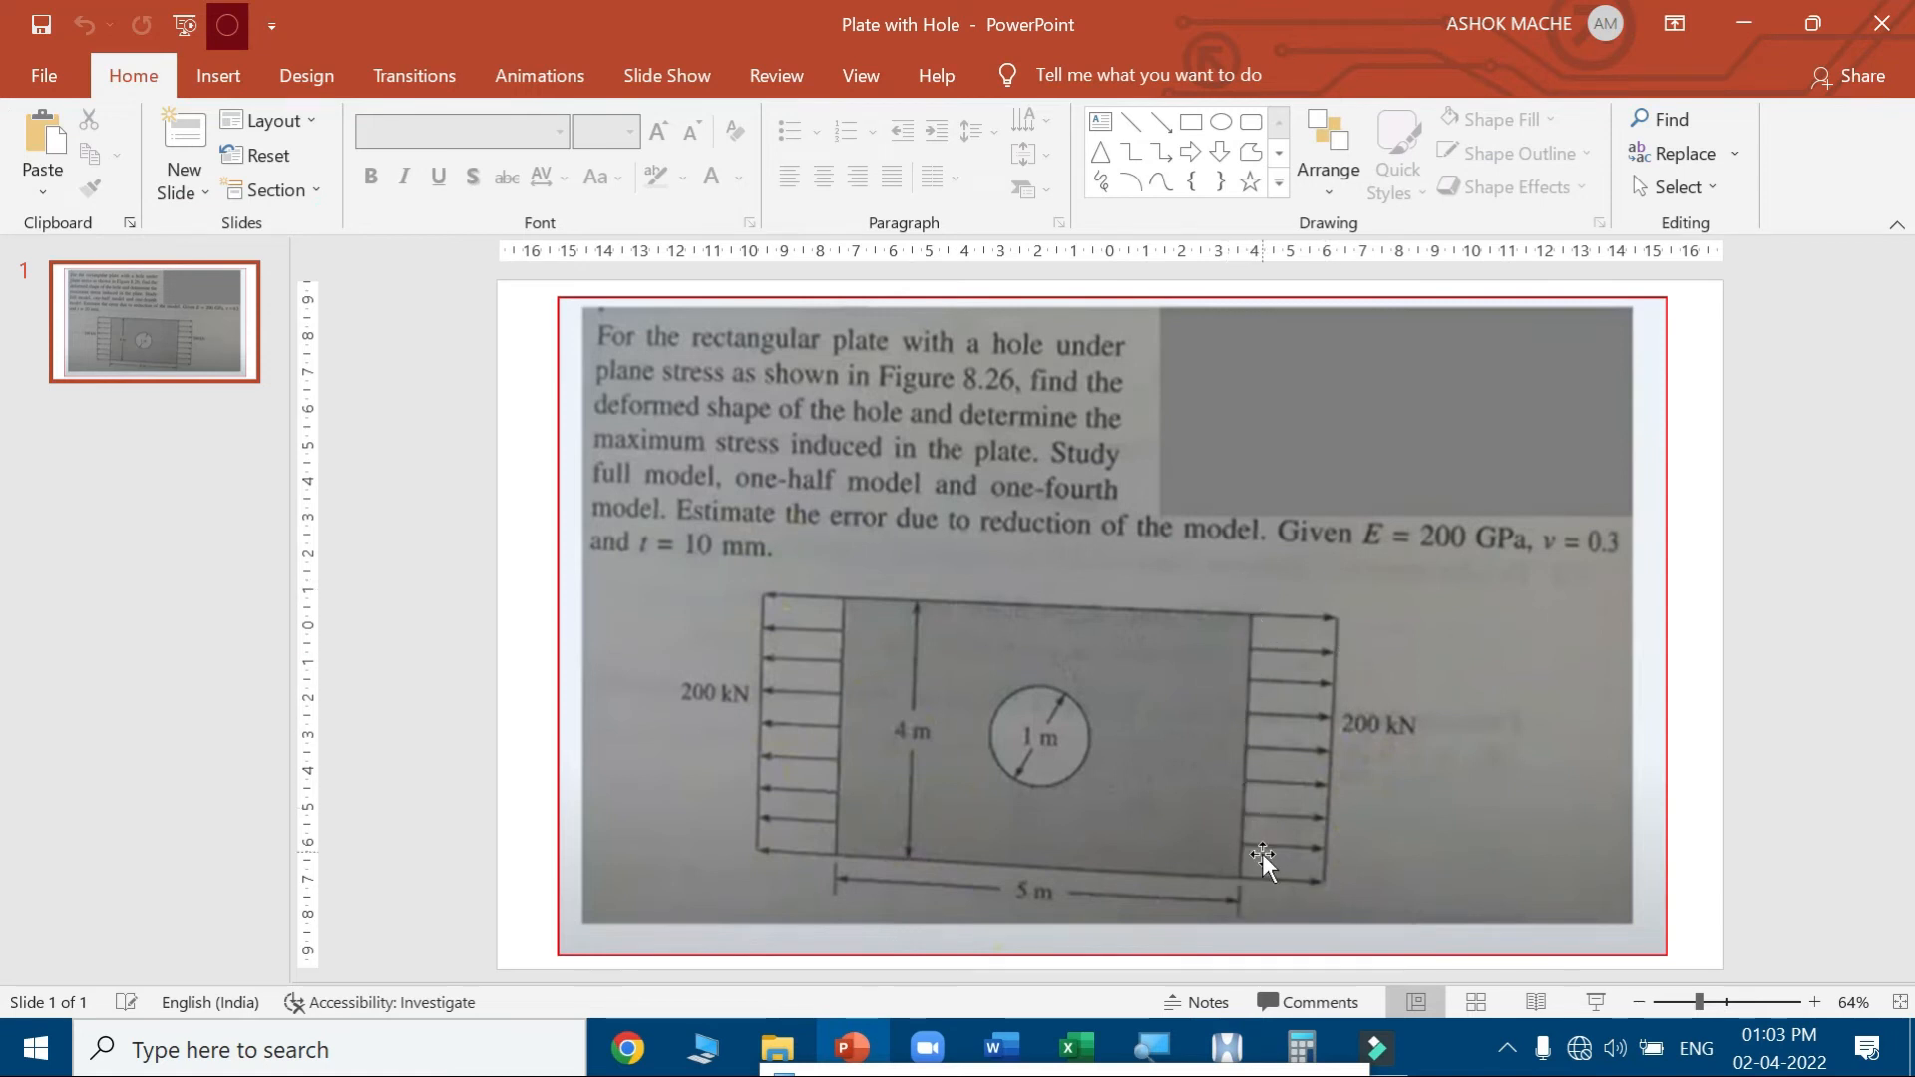
Check the edge load in the PowerPoint problem statement and count the nodes along the plate's right edge in HyperWorks
key("alt+Tab")
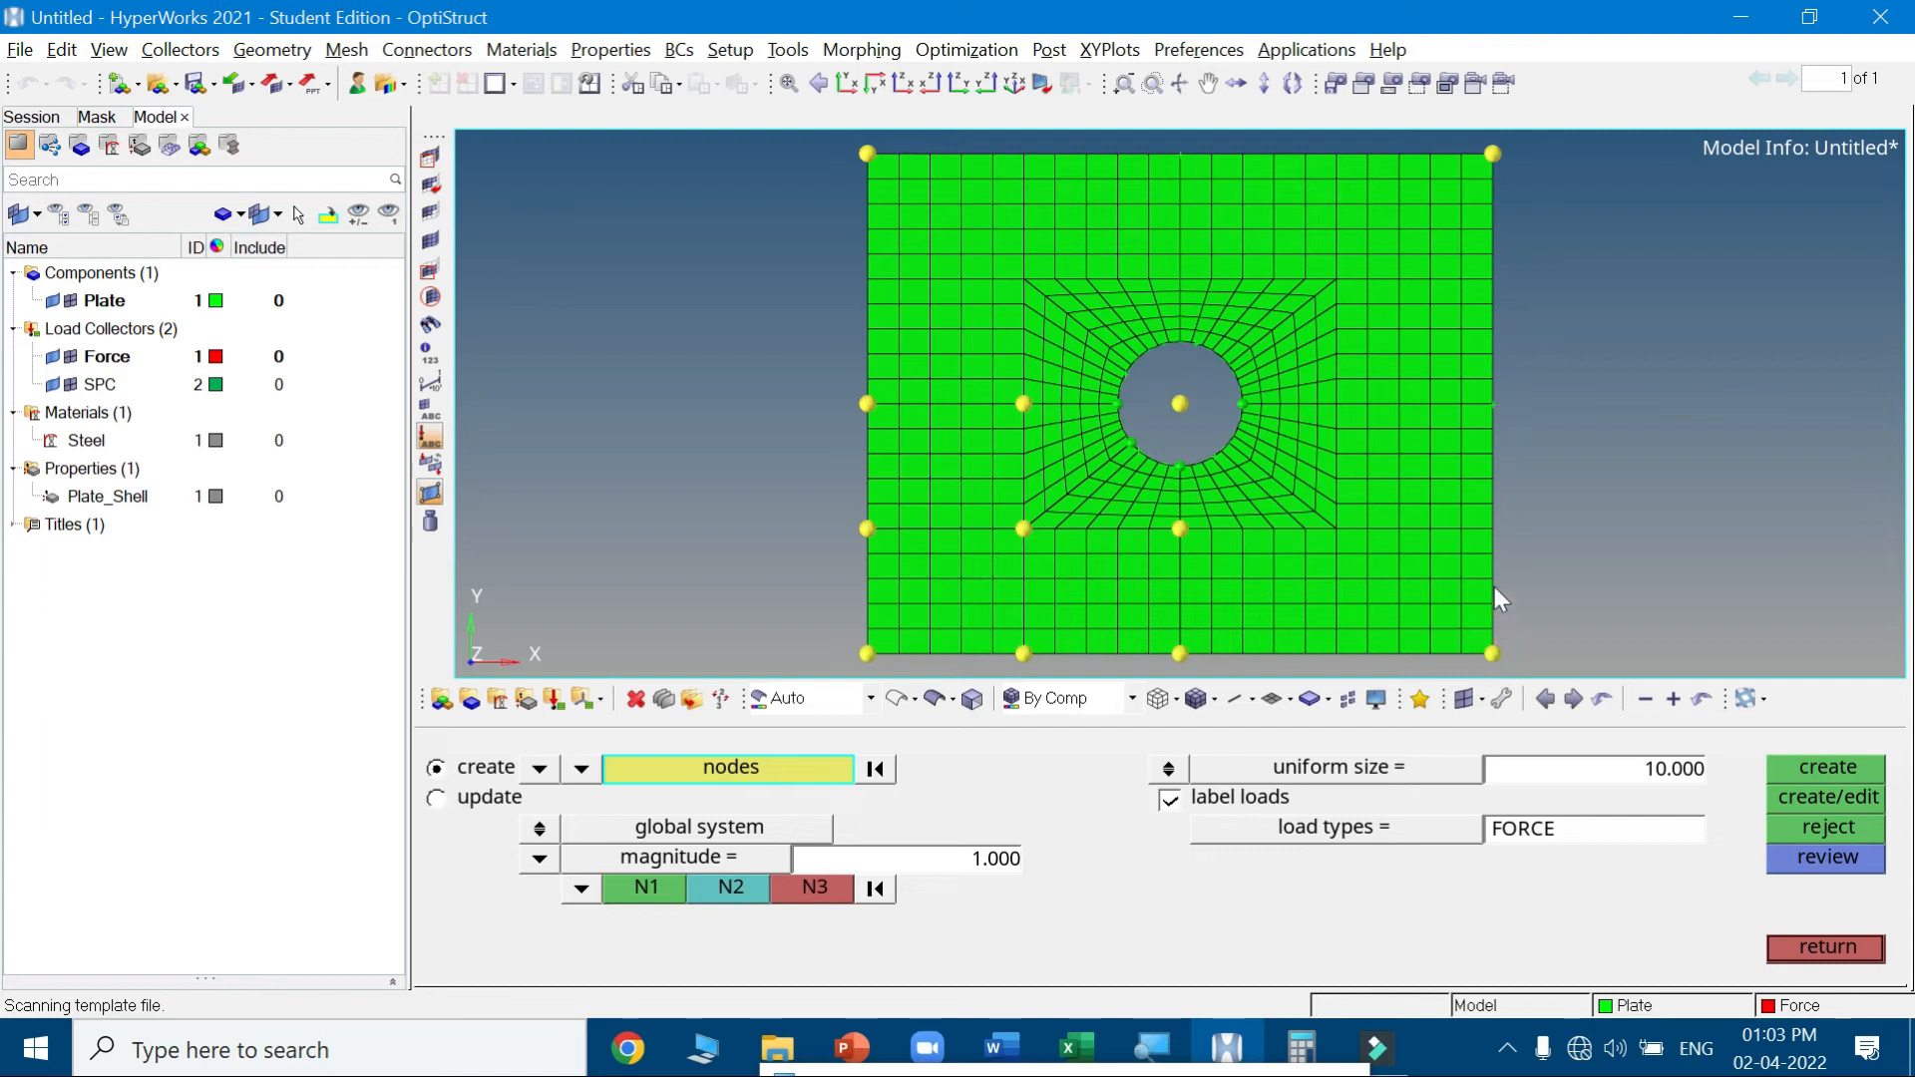
key("alt+Tab")
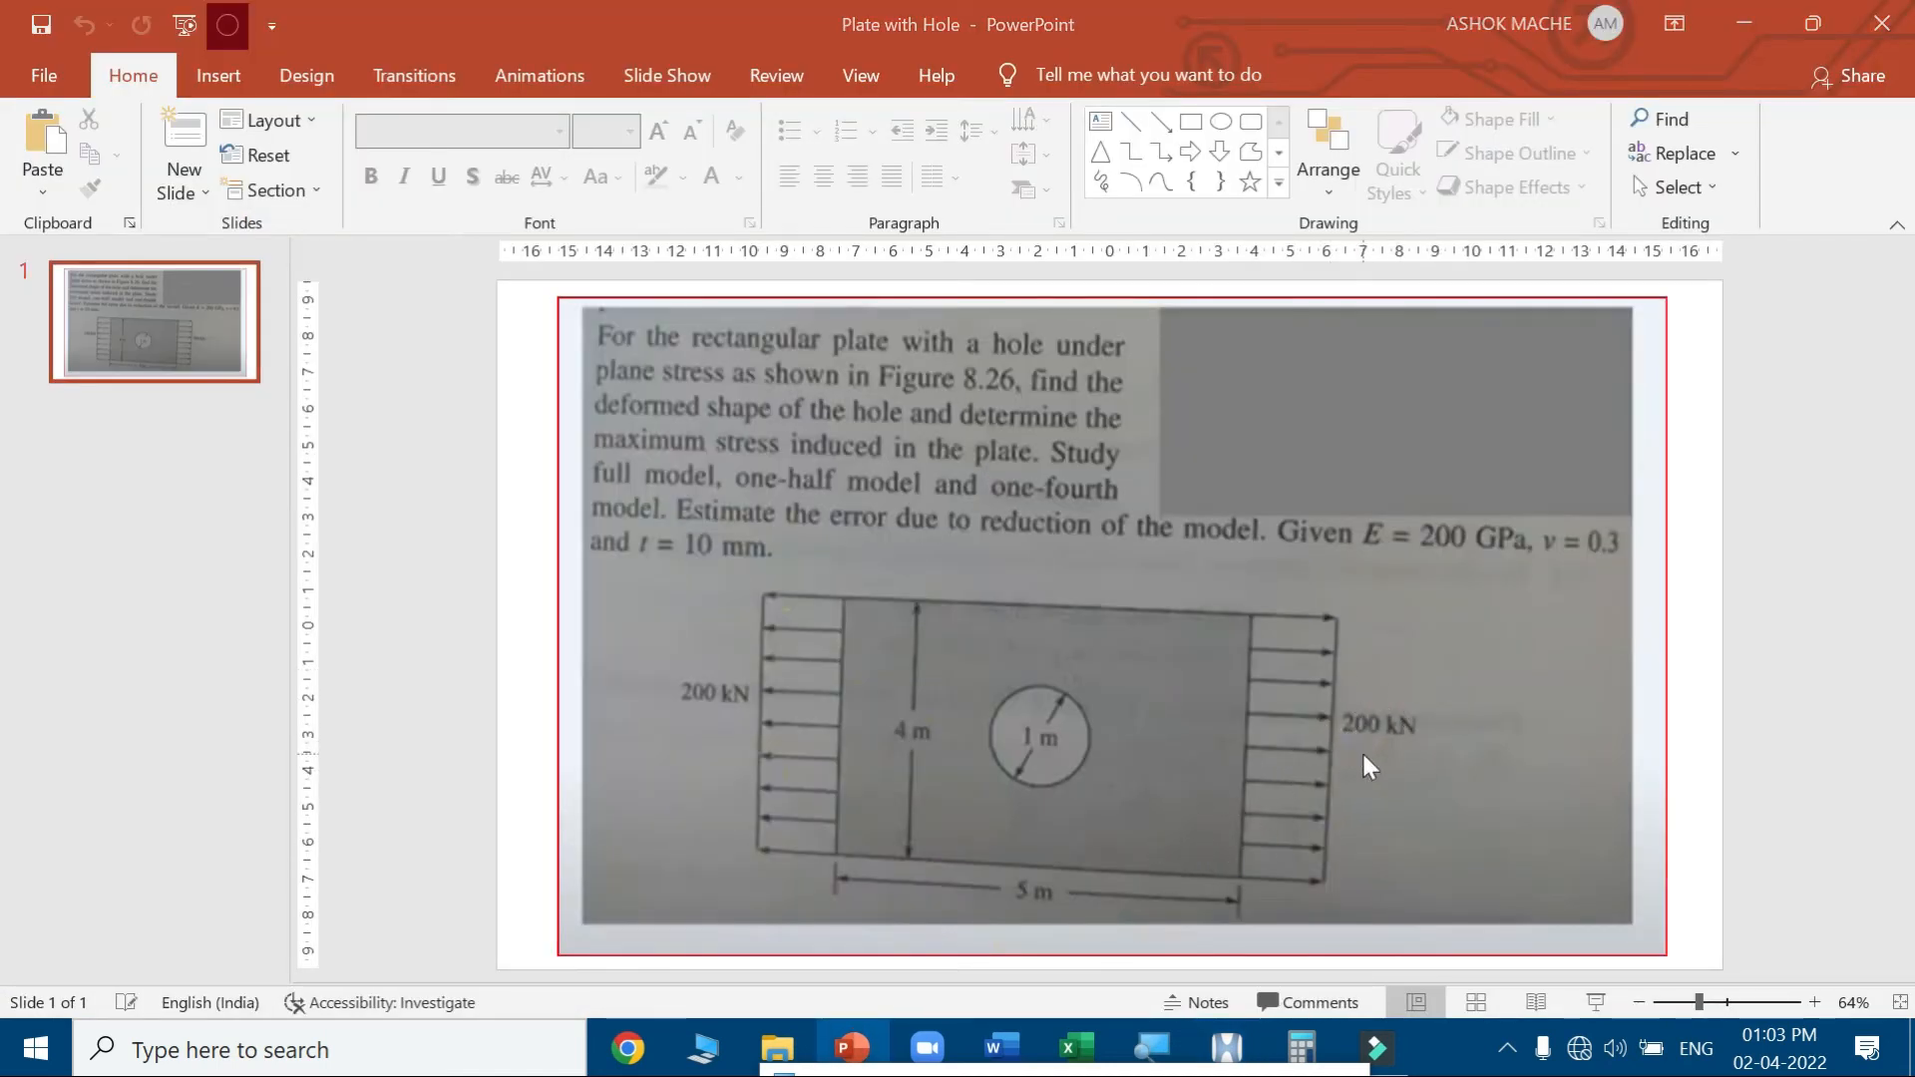
key("alt+Tab")
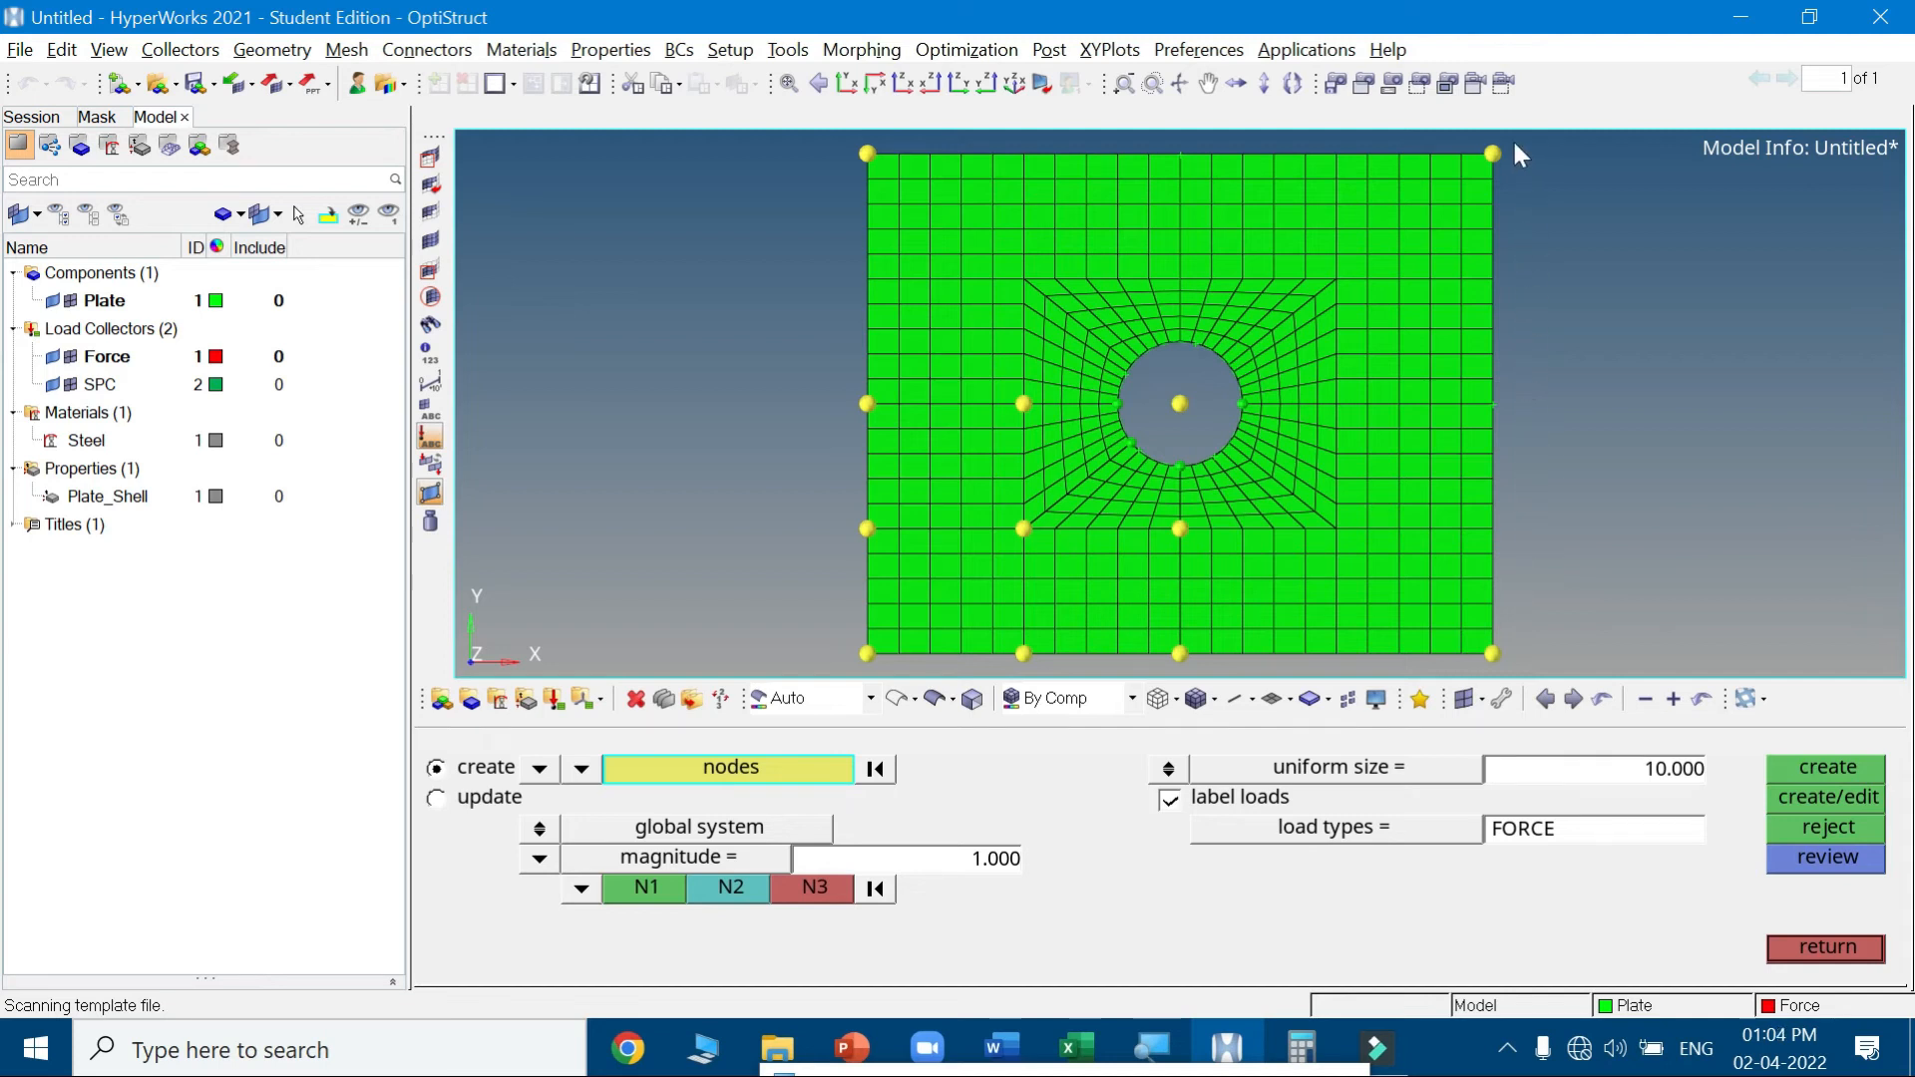
left_click(1847, 944)
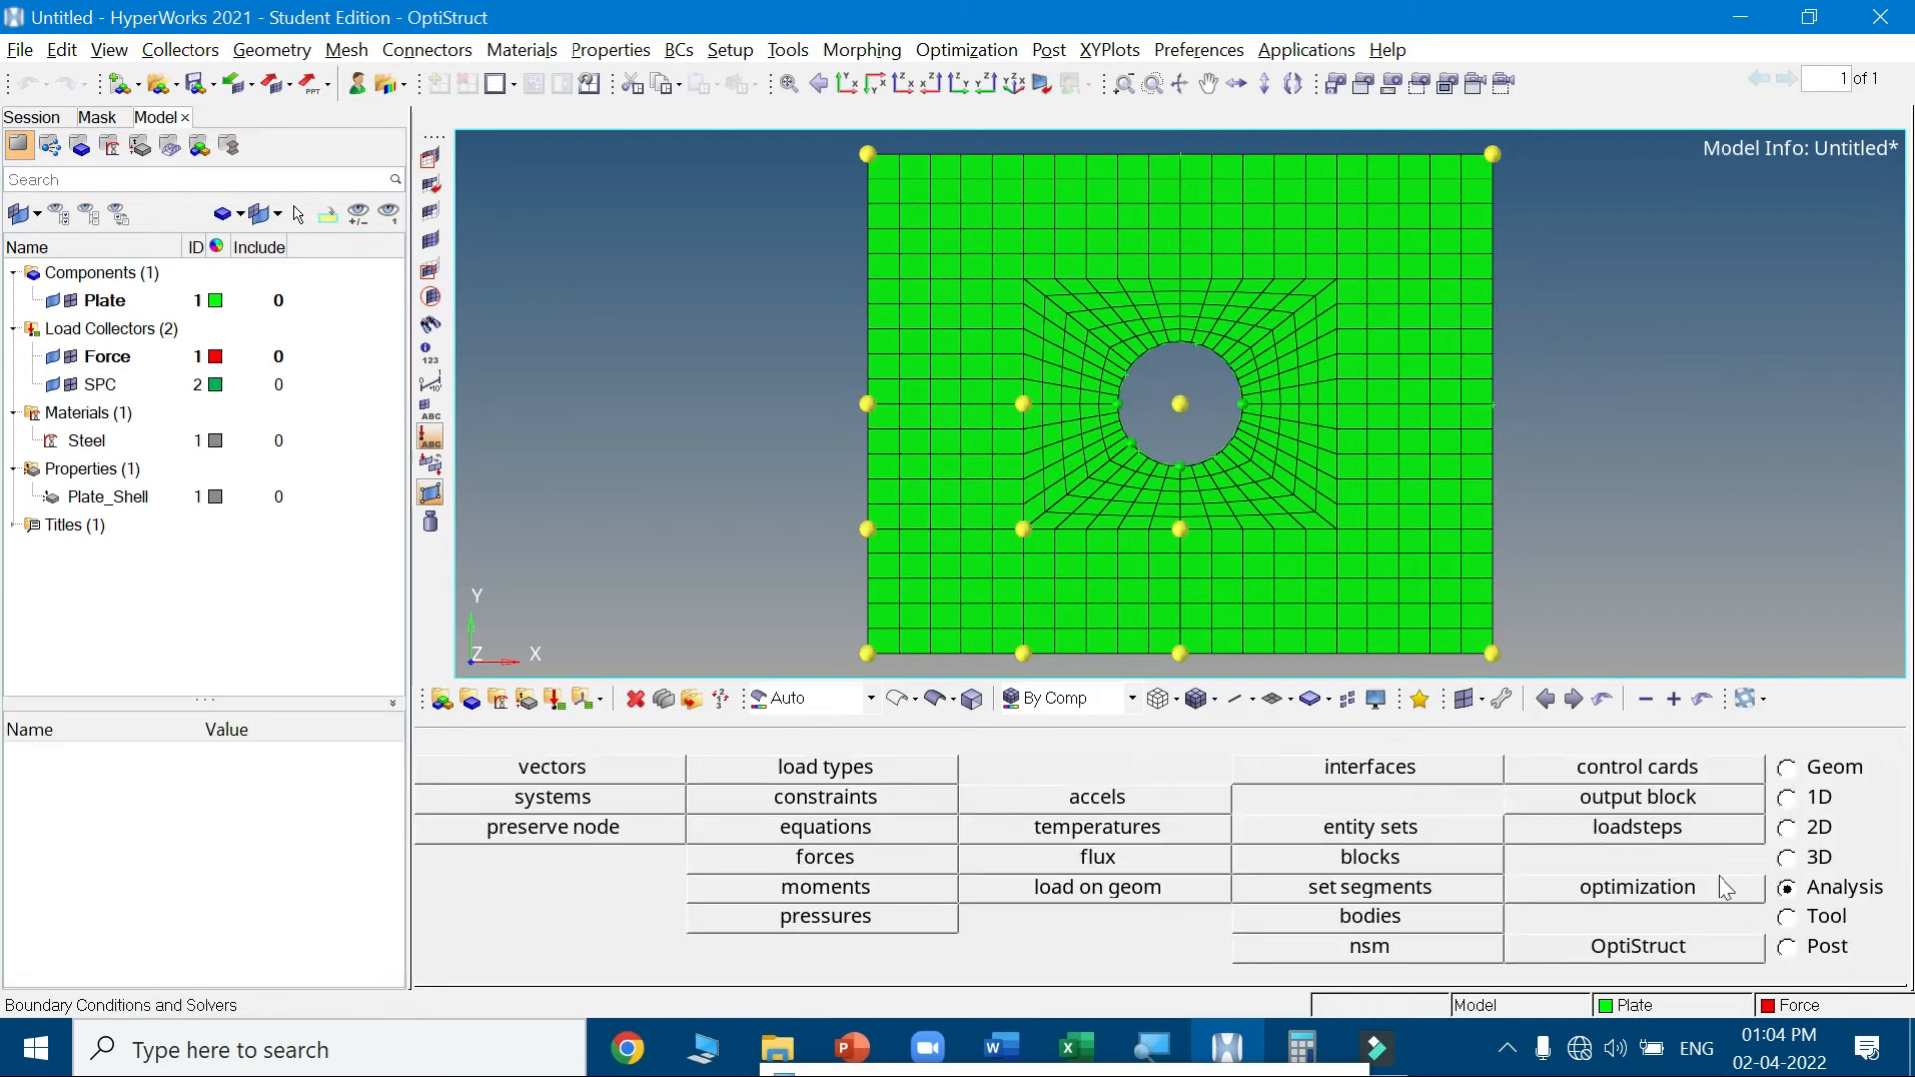
left_click(1810, 919)
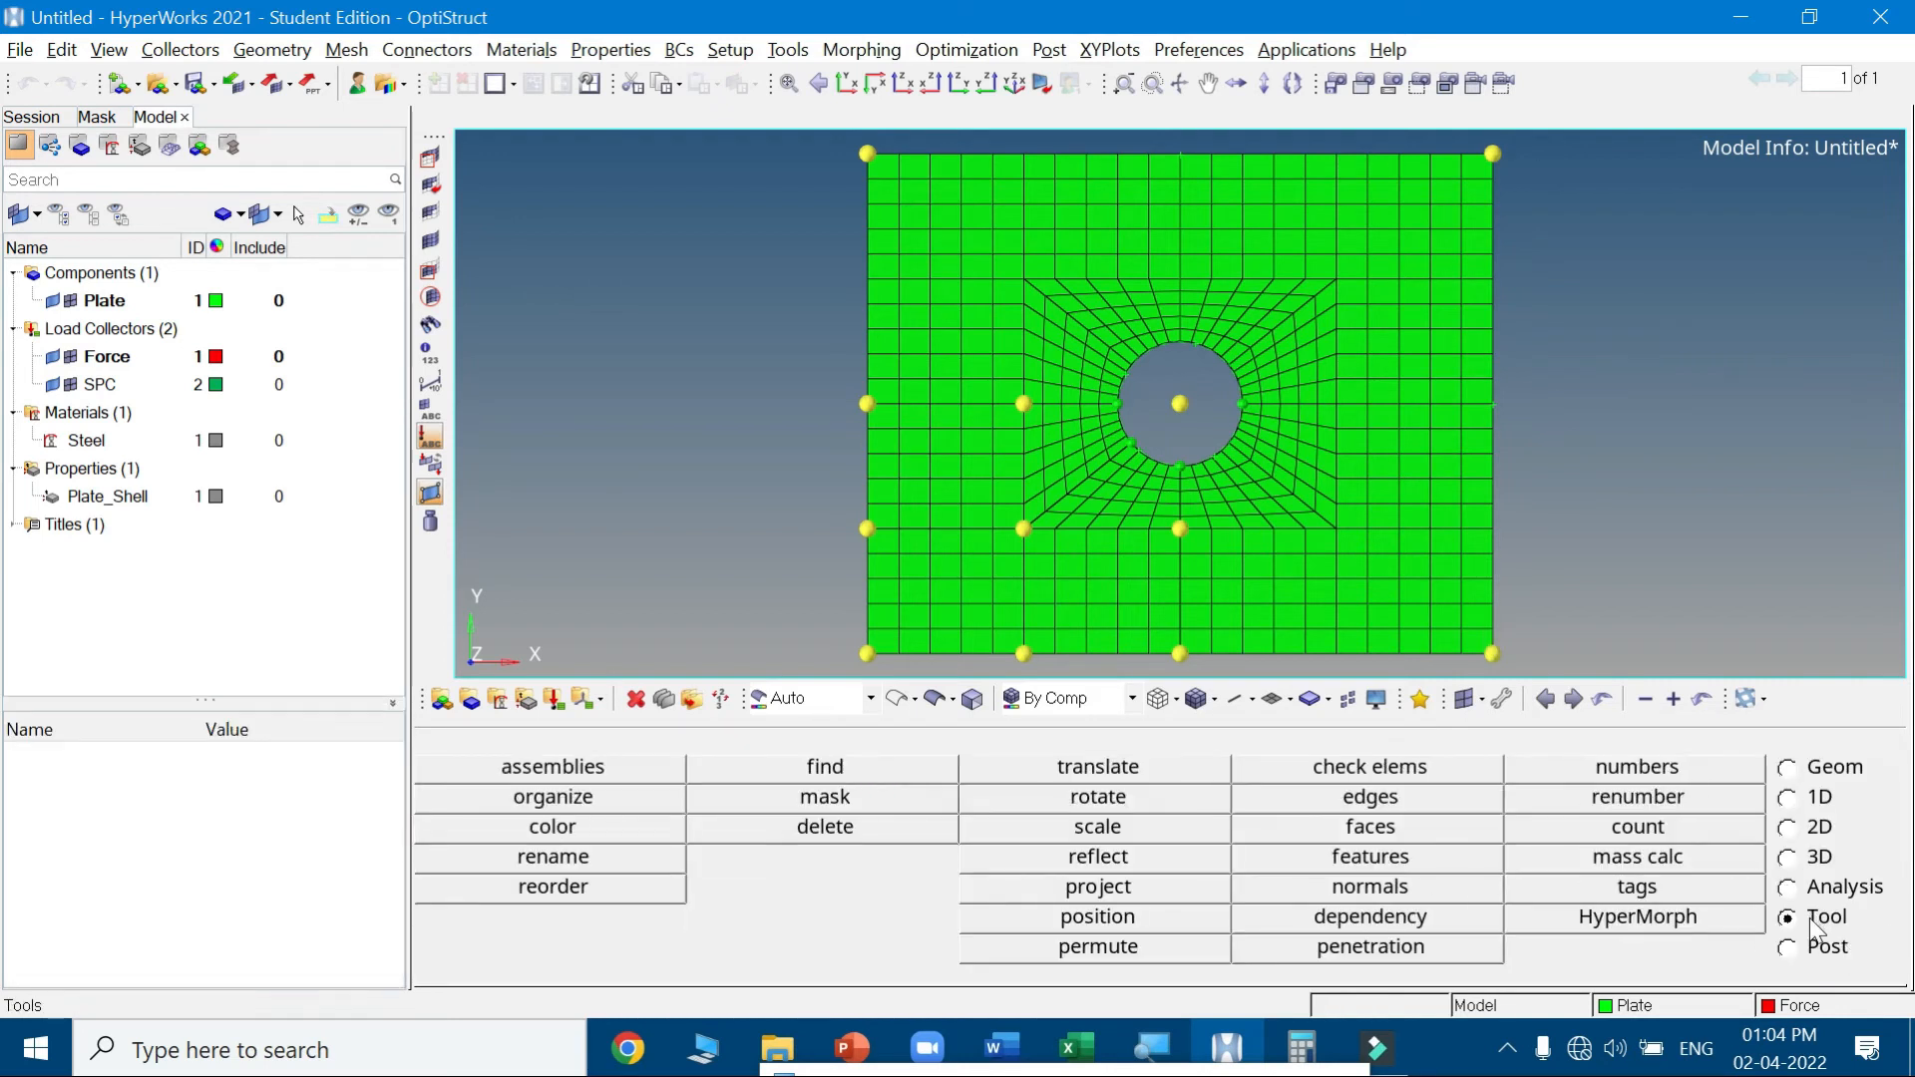
left_click(1639, 829)
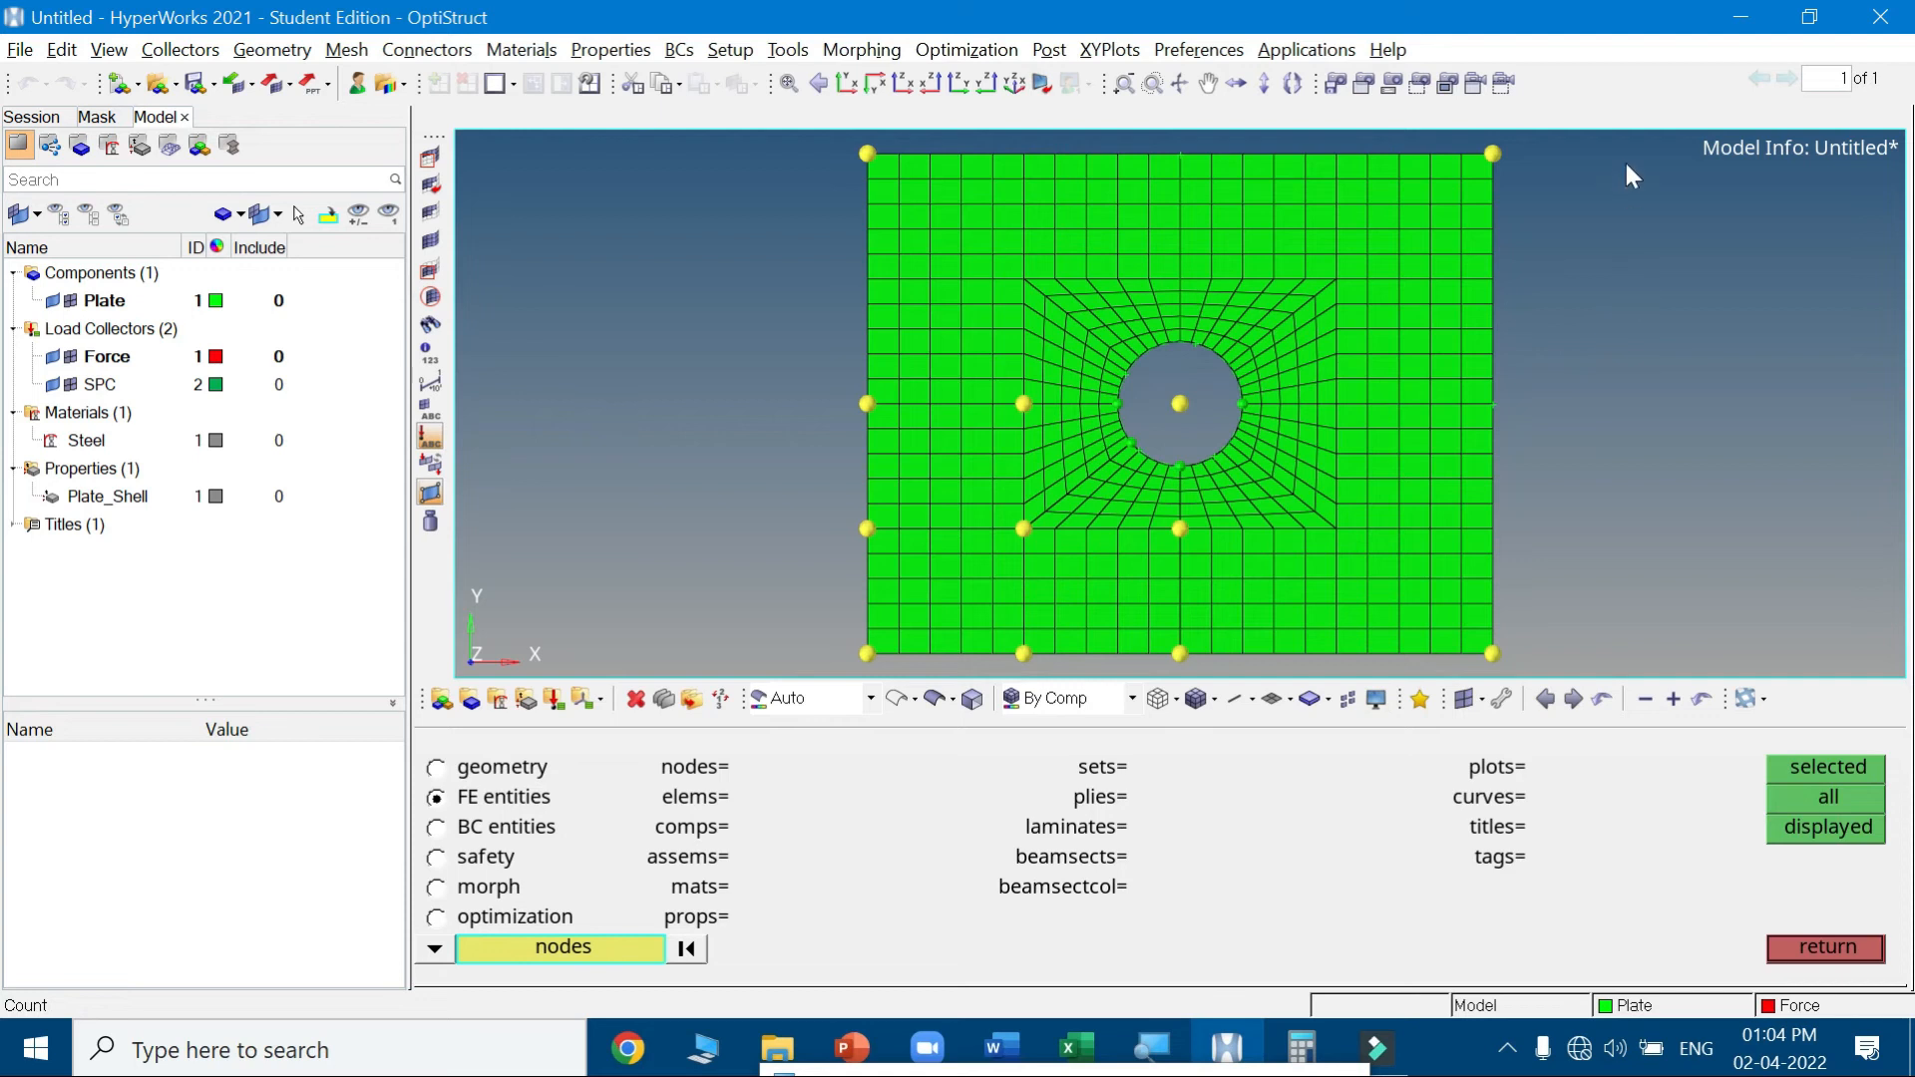
left_click_drag(1576, 137, 1480, 686, "shift")
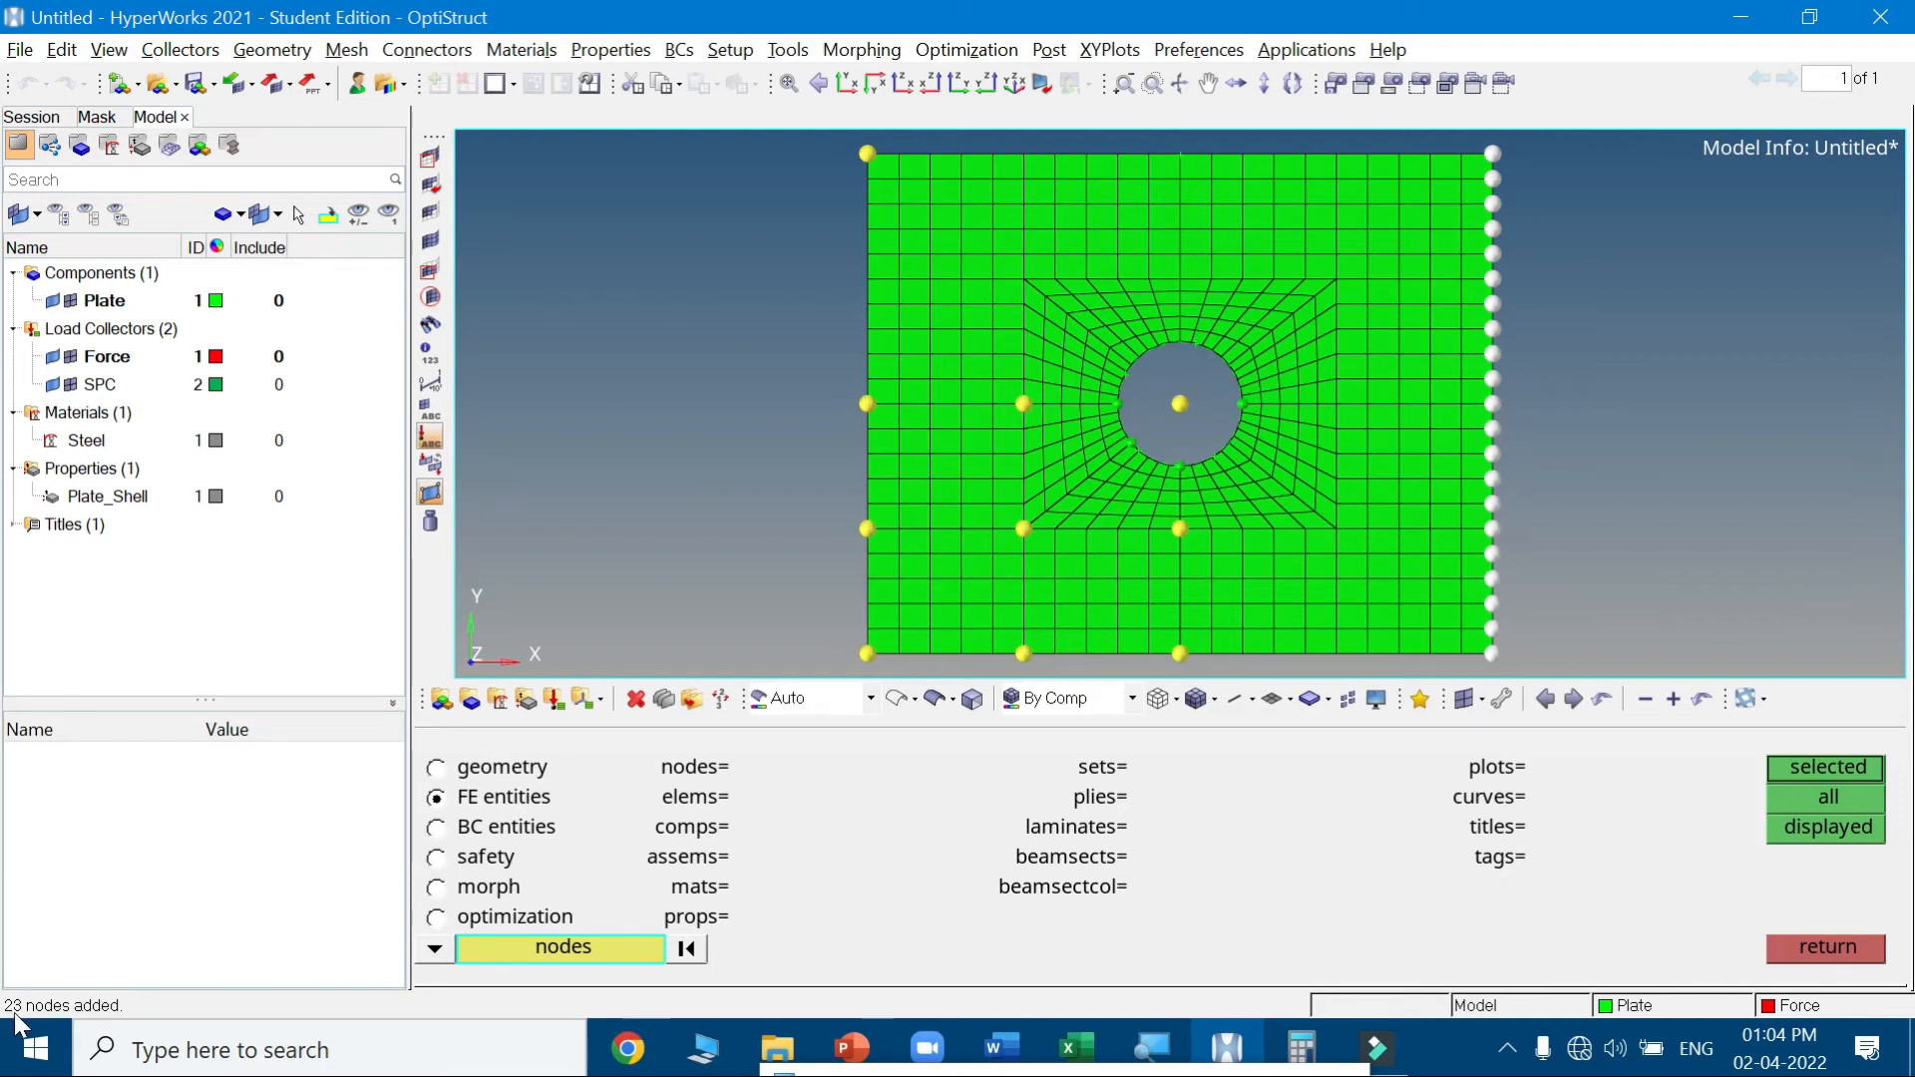
Divide 200 by 23 in Calculator to work out the force per edge node in kN
left_click(1302, 1047)
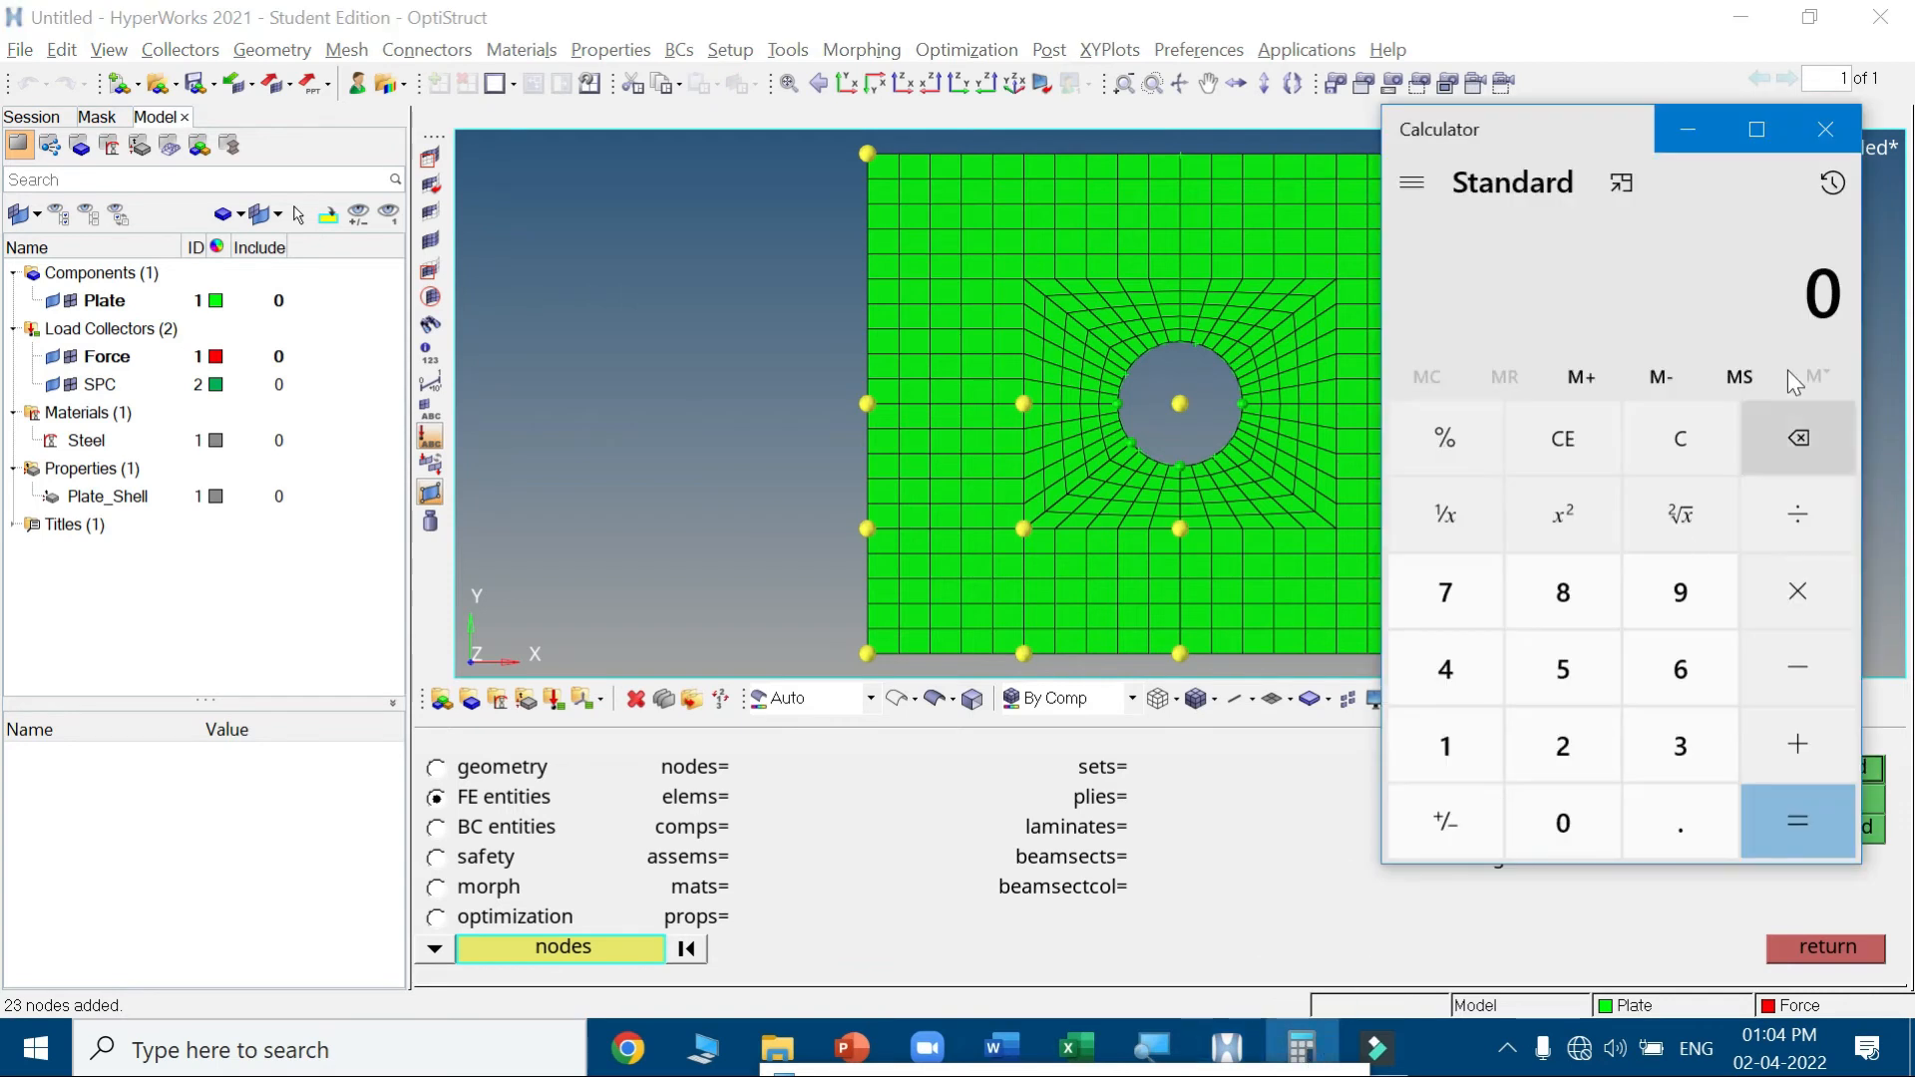
left_click(1578, 740)
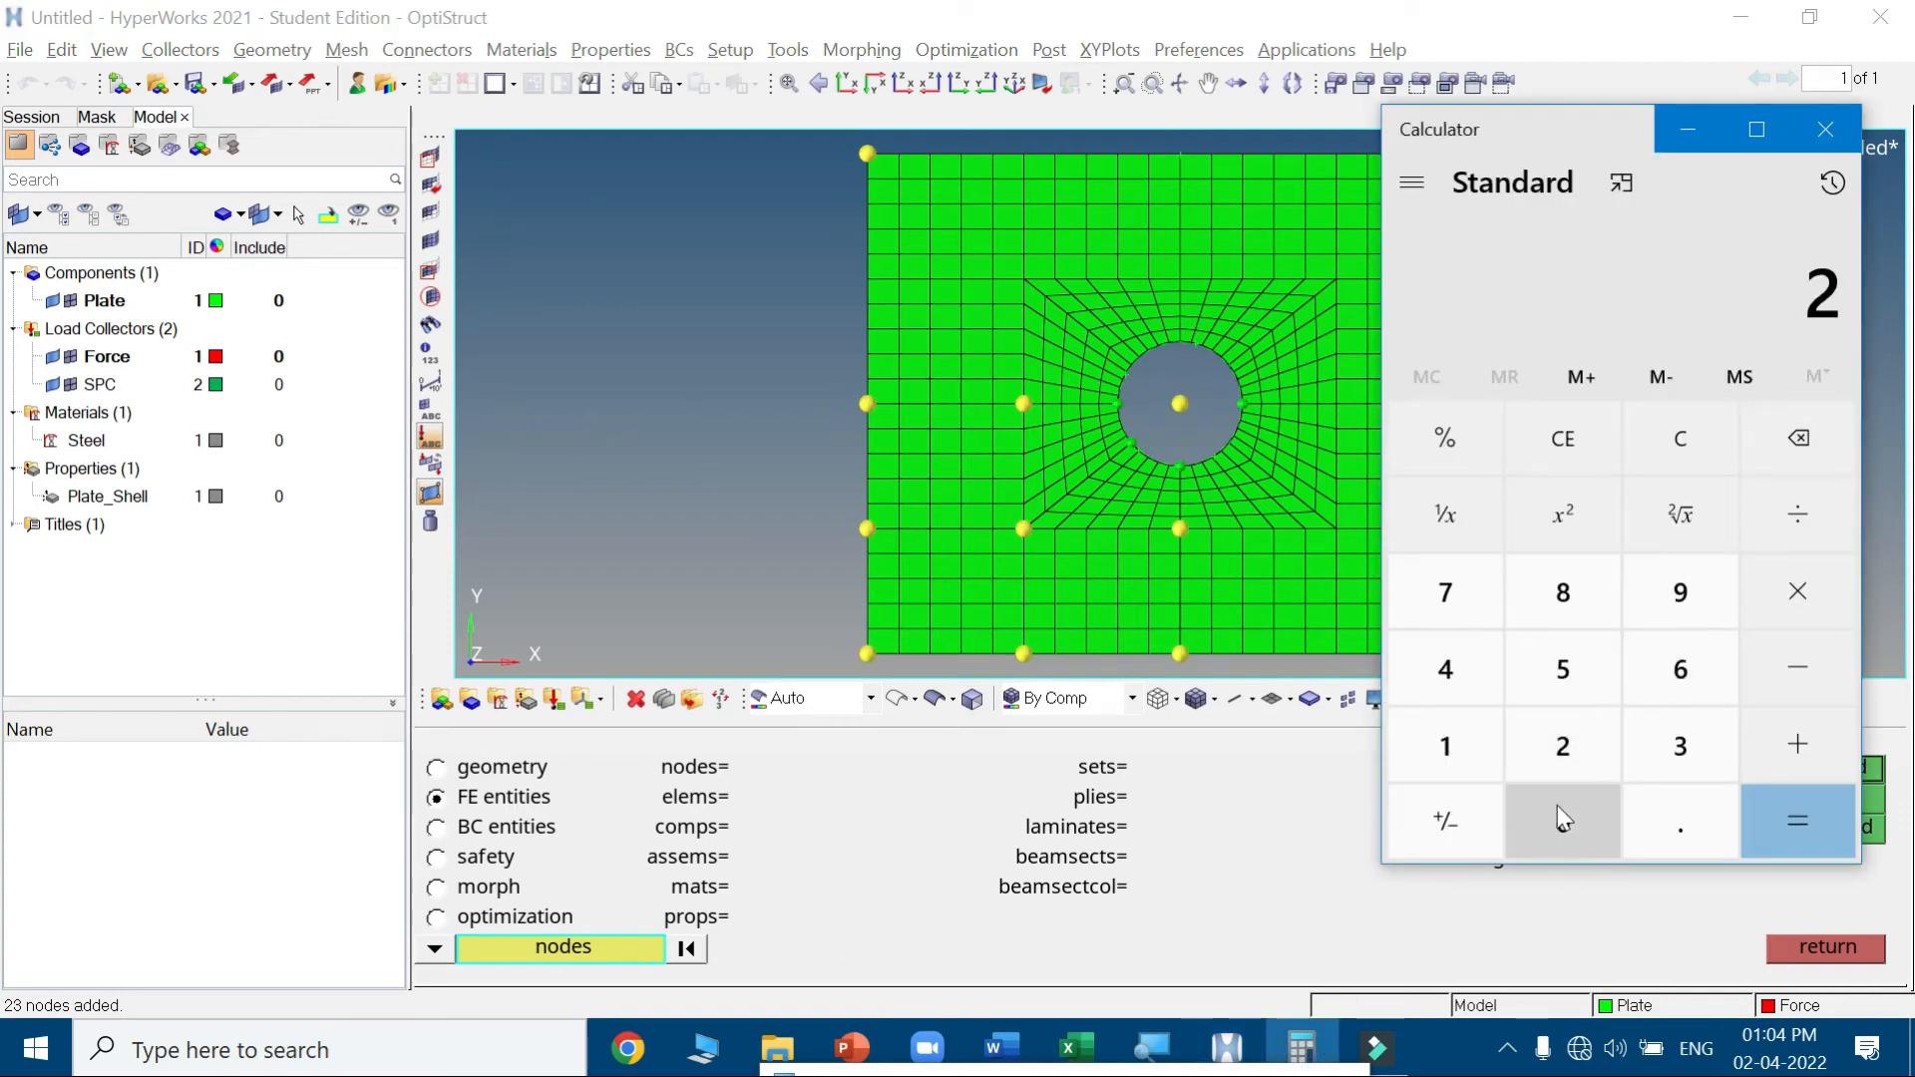
double_click(1557, 805)
left_click(1804, 521)
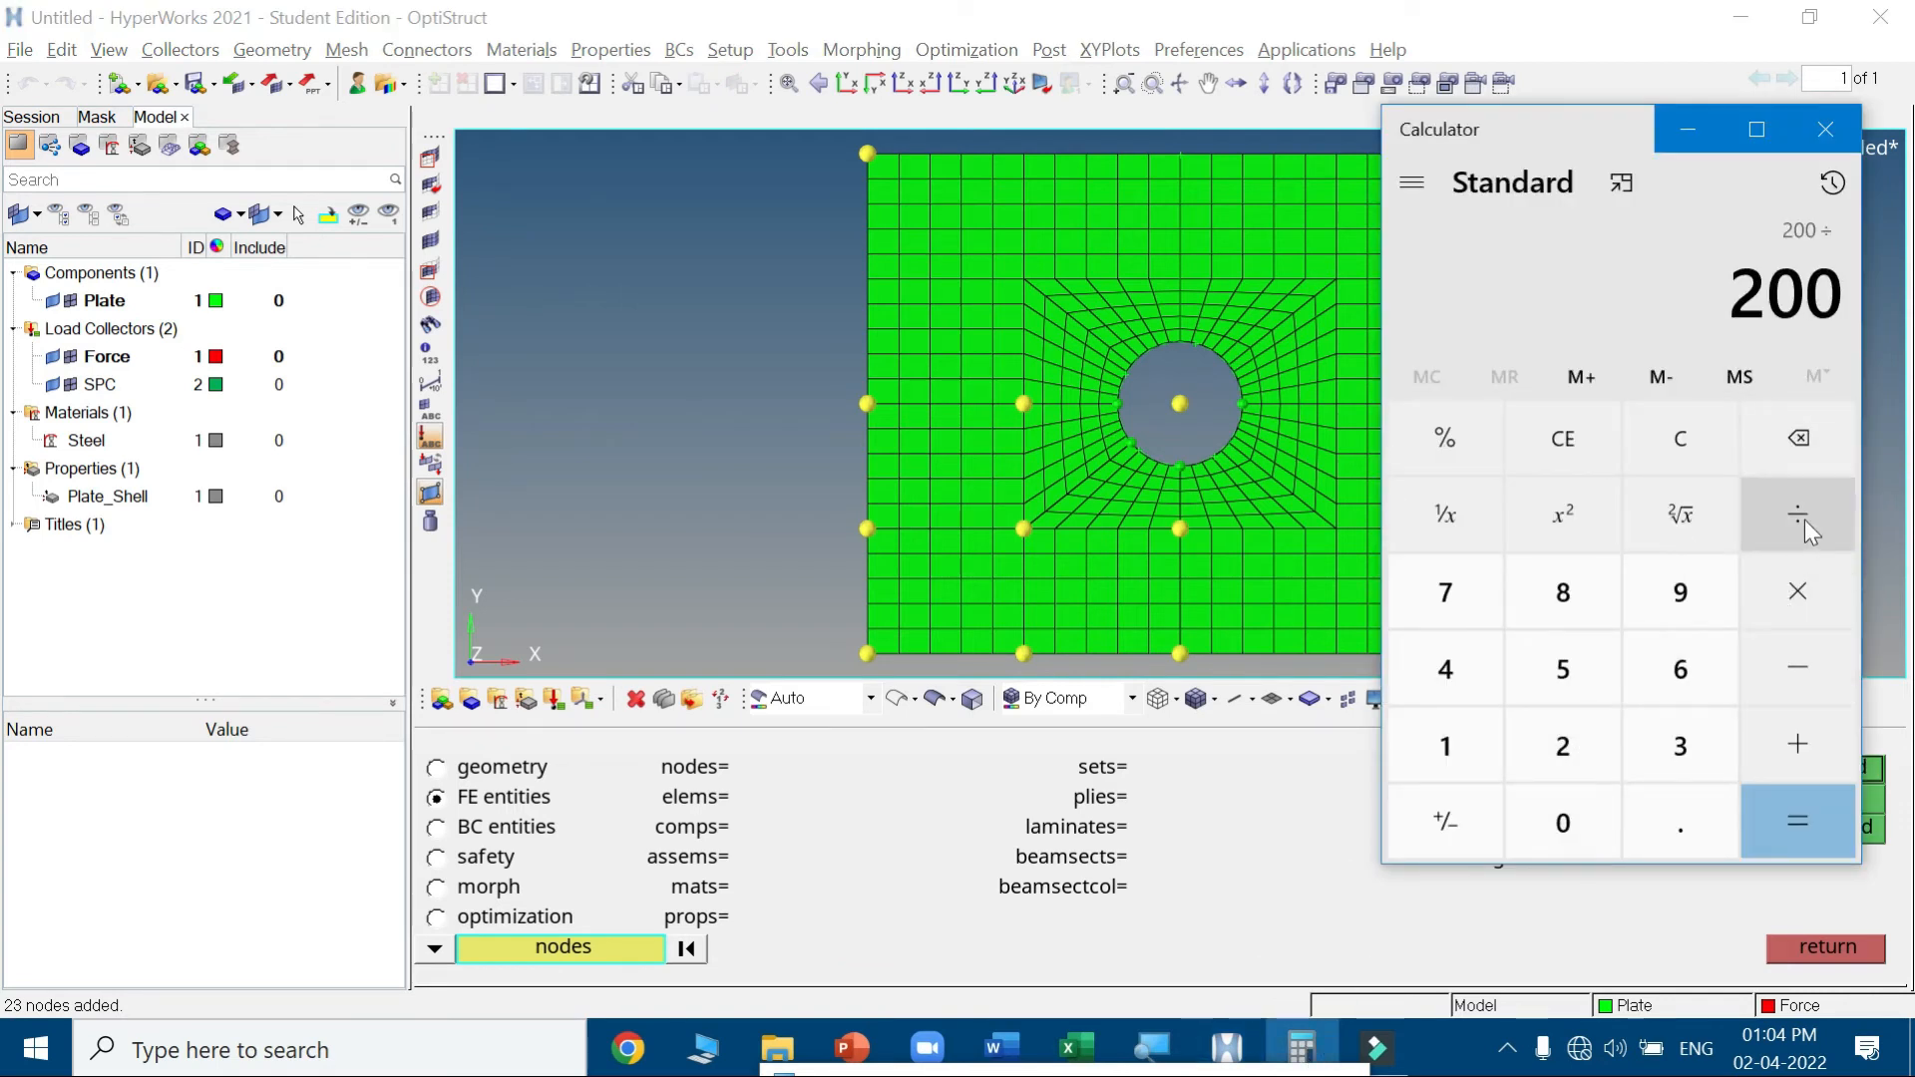
left_click(1566, 750)
left_click(1678, 745)
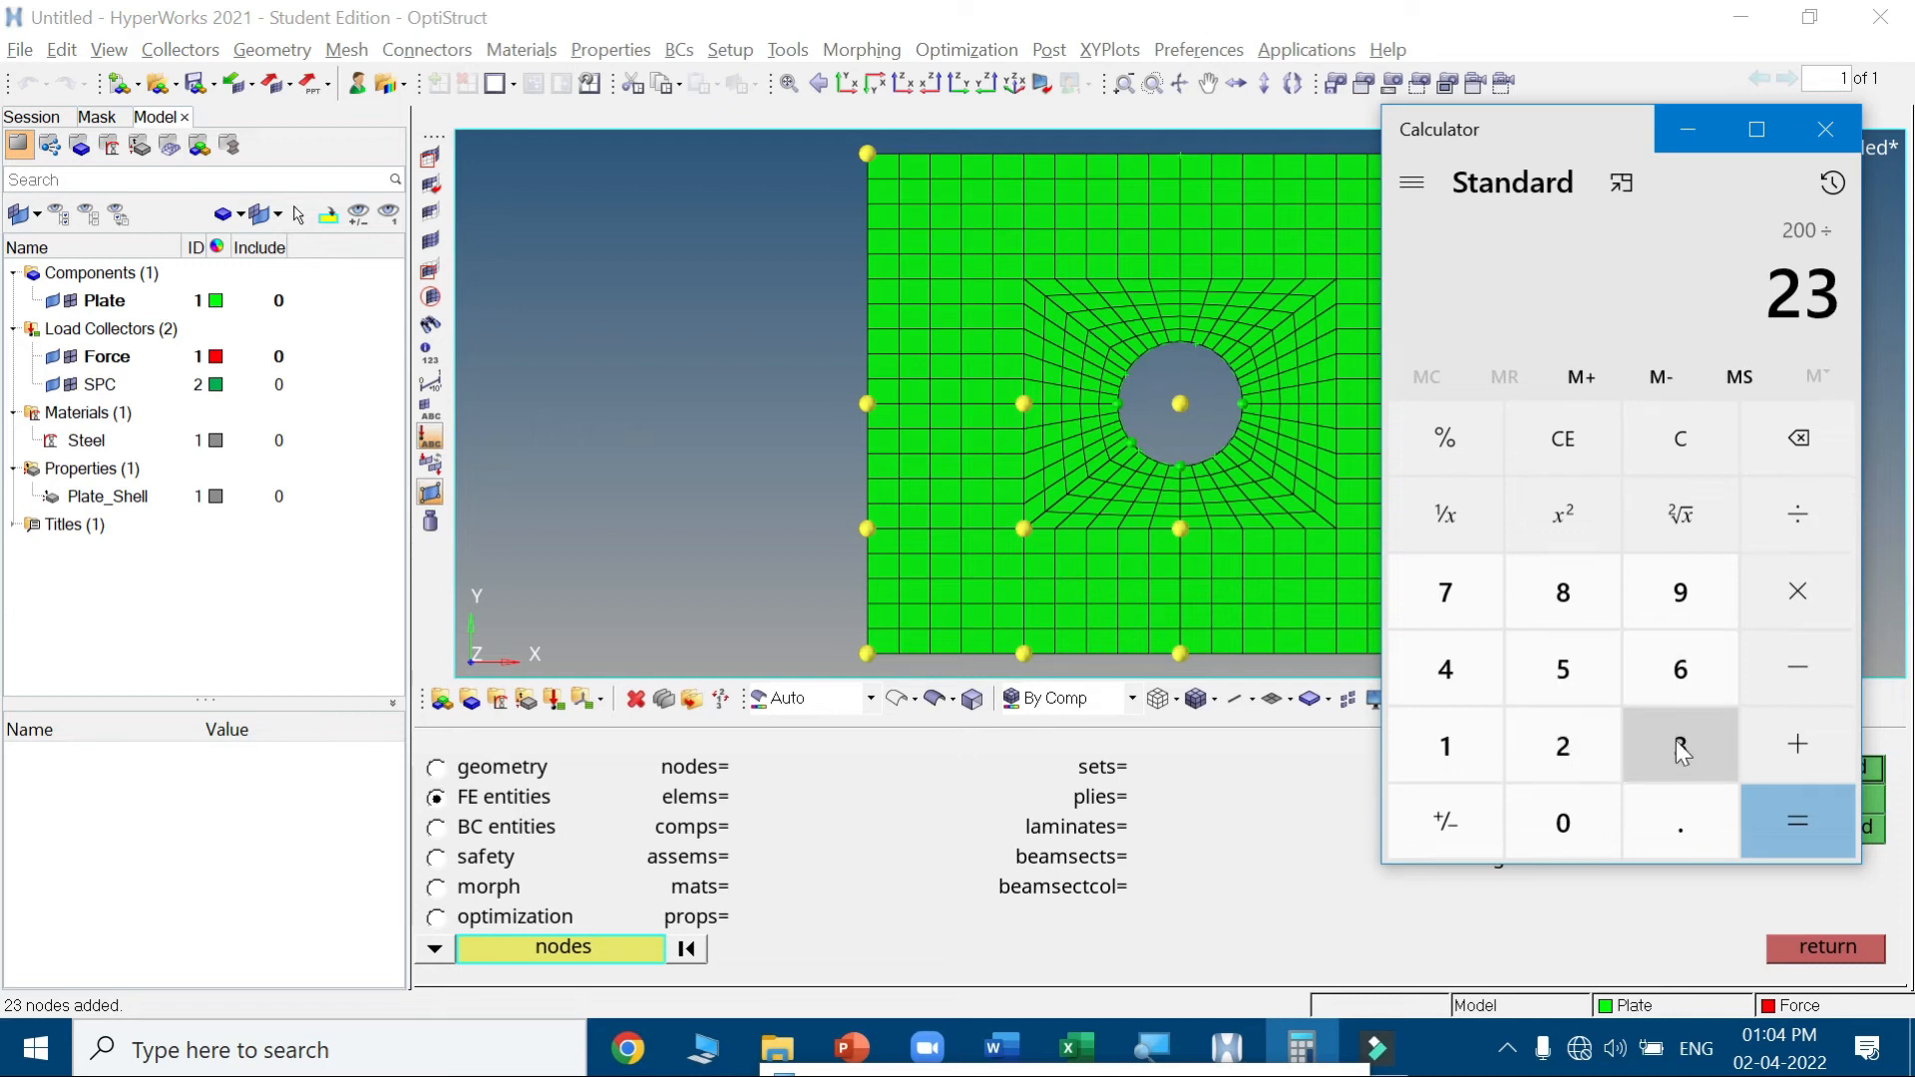
left_click(1796, 816)
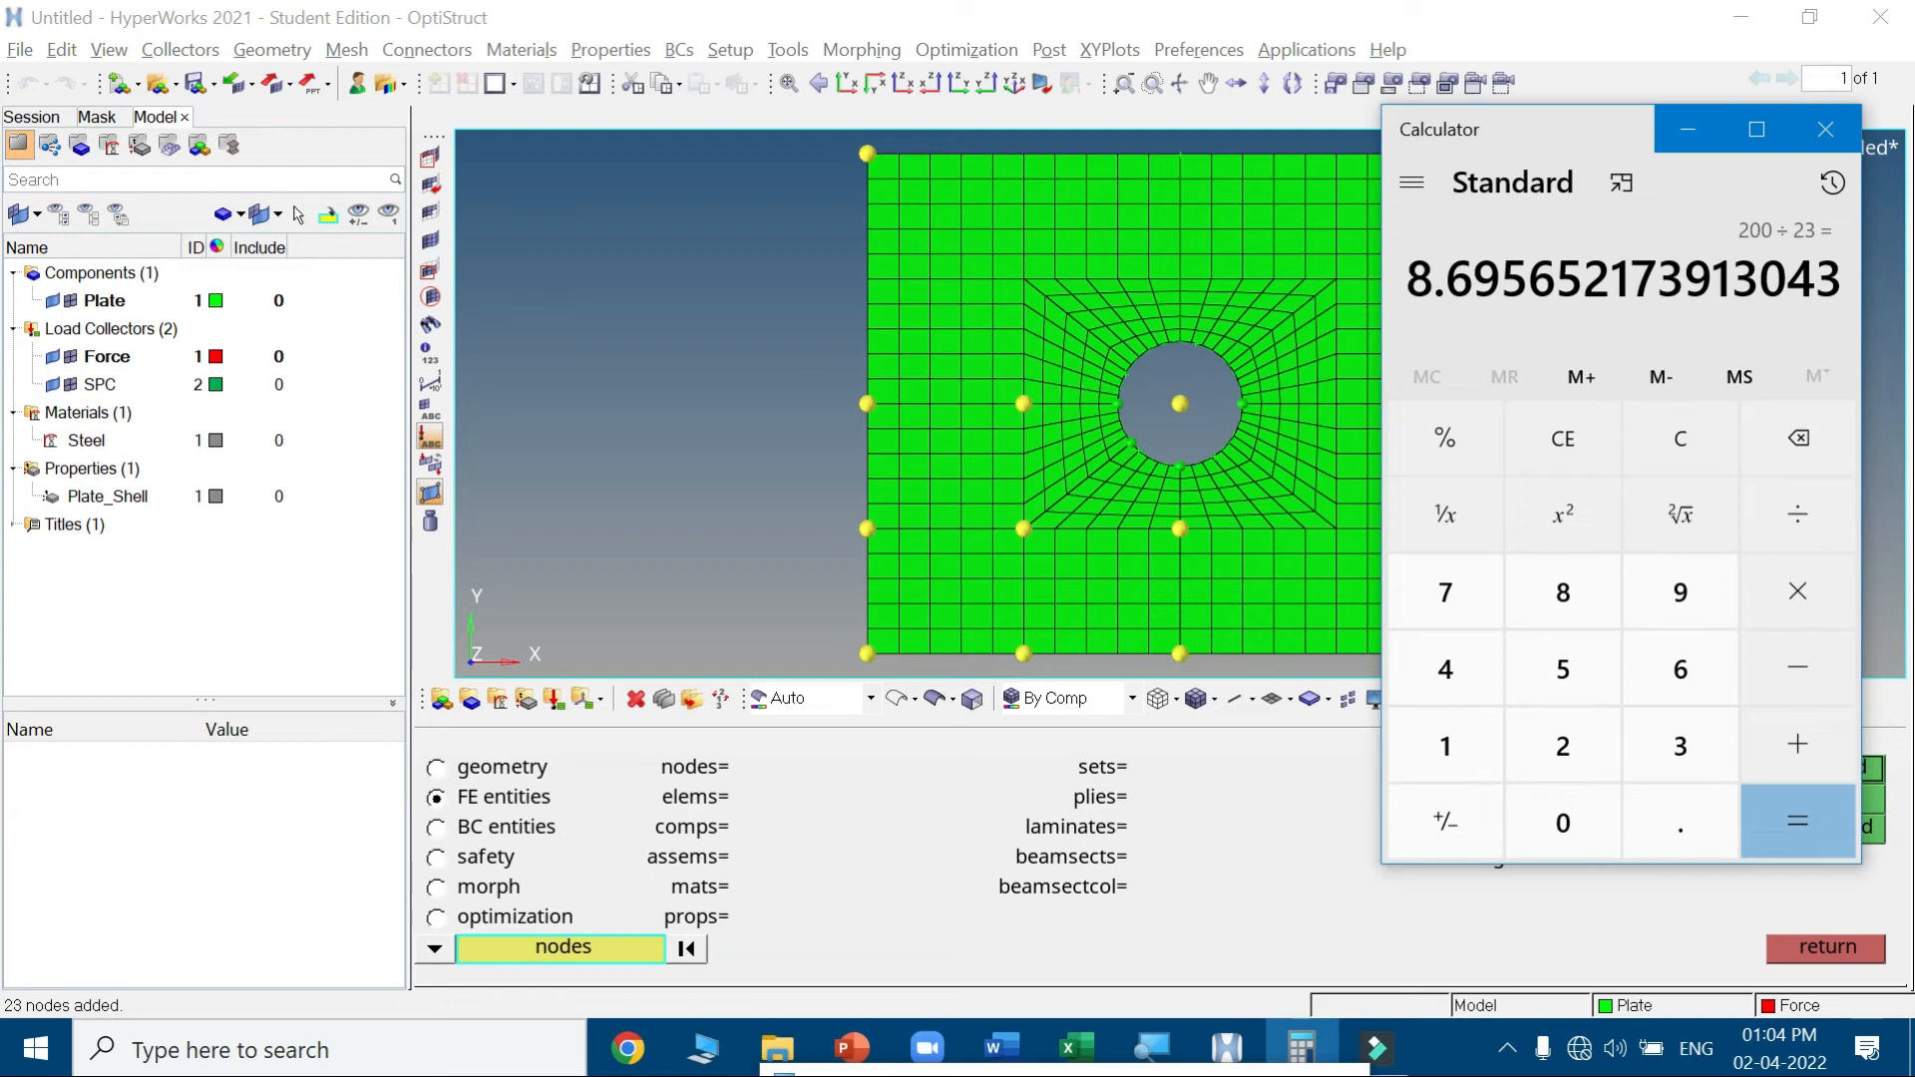
Leave the node count, reopen the forces tool, select all nodes along the plate's right edge and set the force direction to x-axis
left_click(1810, 947)
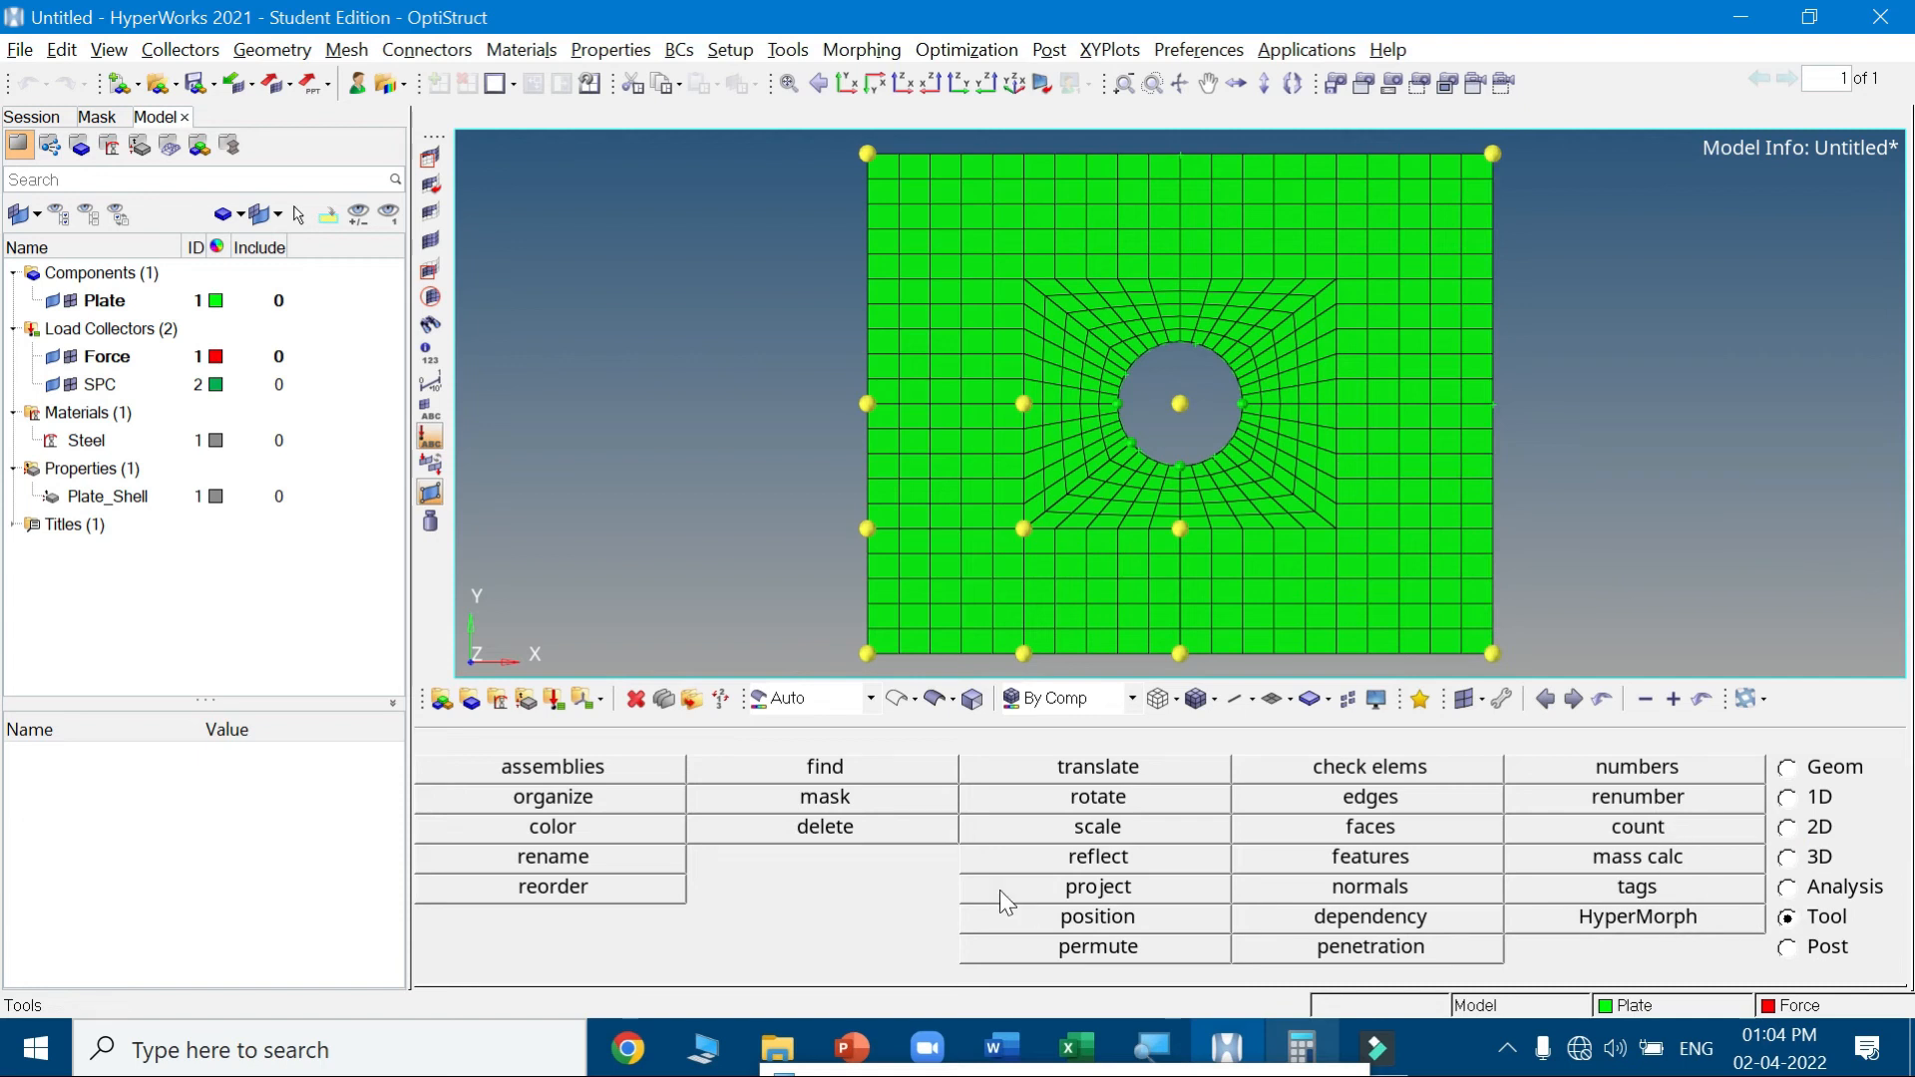
left_click(1853, 887)
left_click(833, 857)
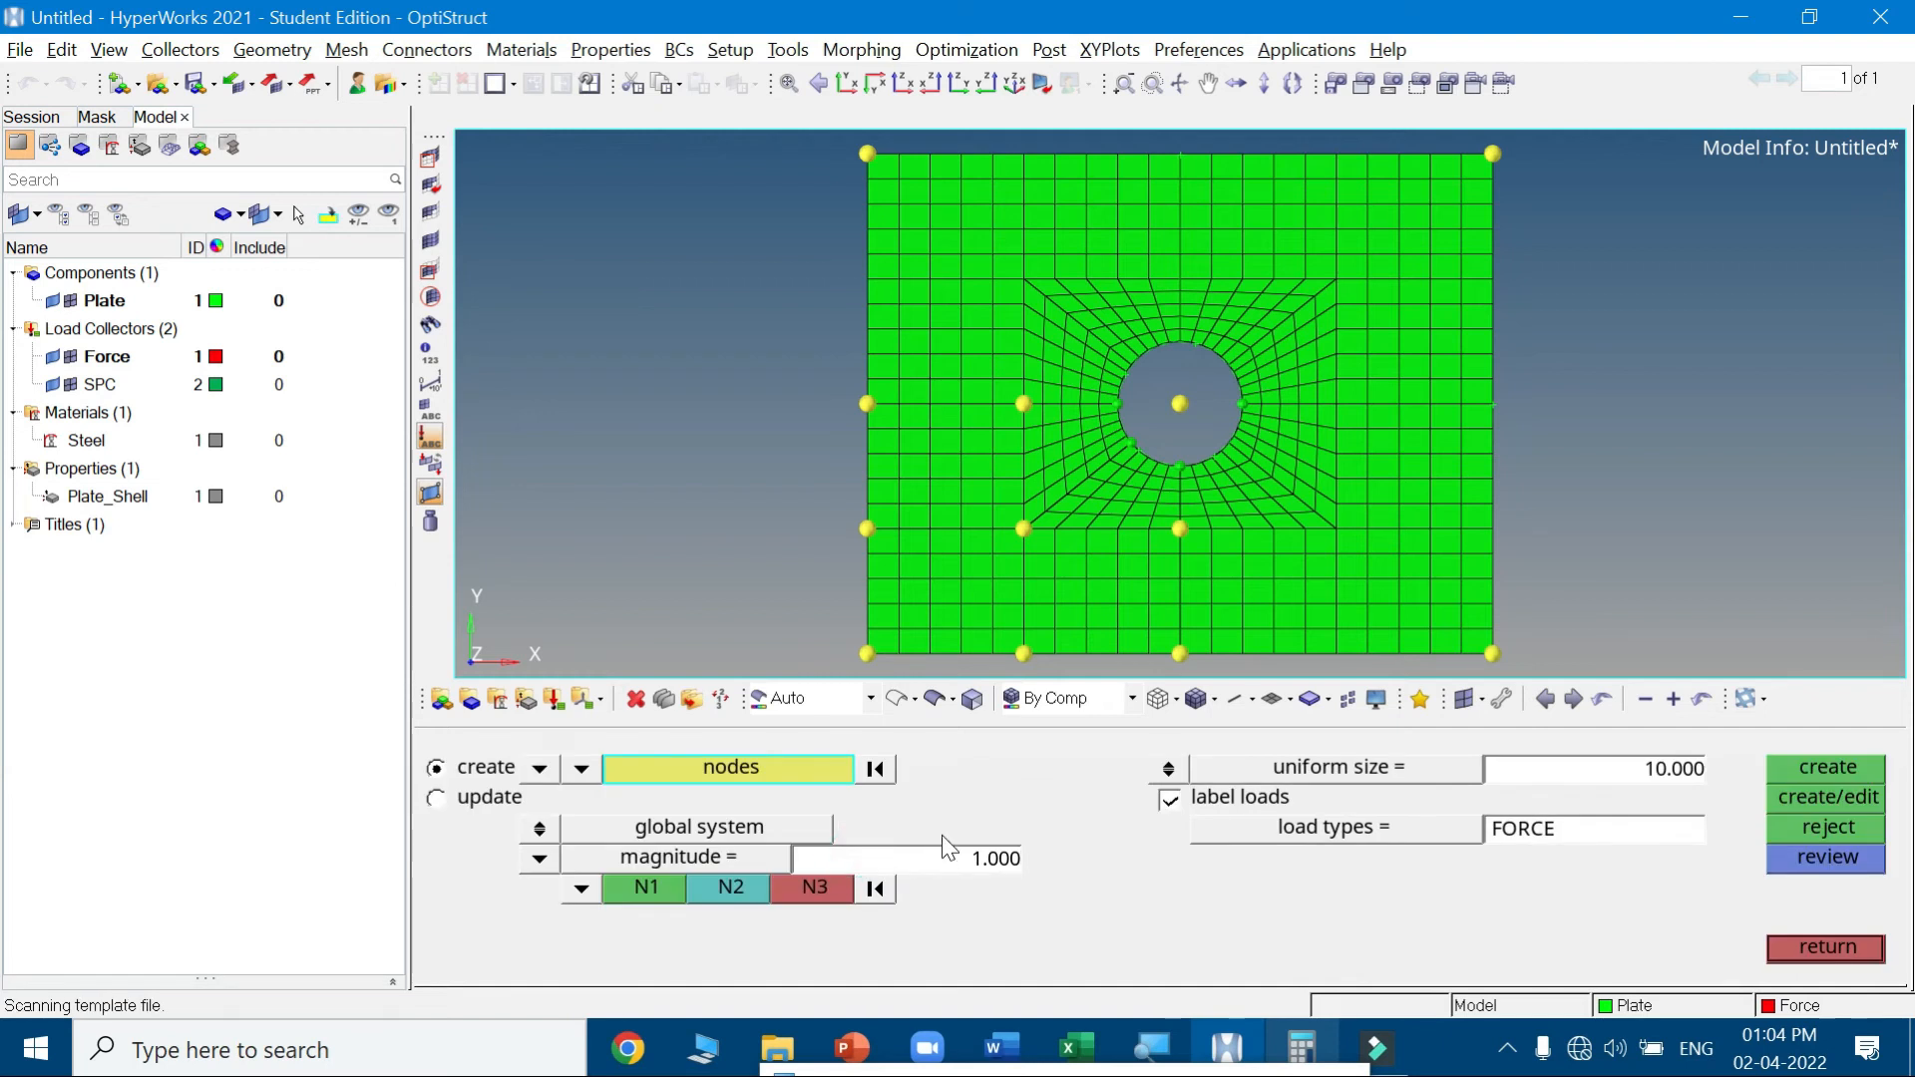
left_click(720, 768)
left_click_drag(1546, 134, 1482, 670, "shift")
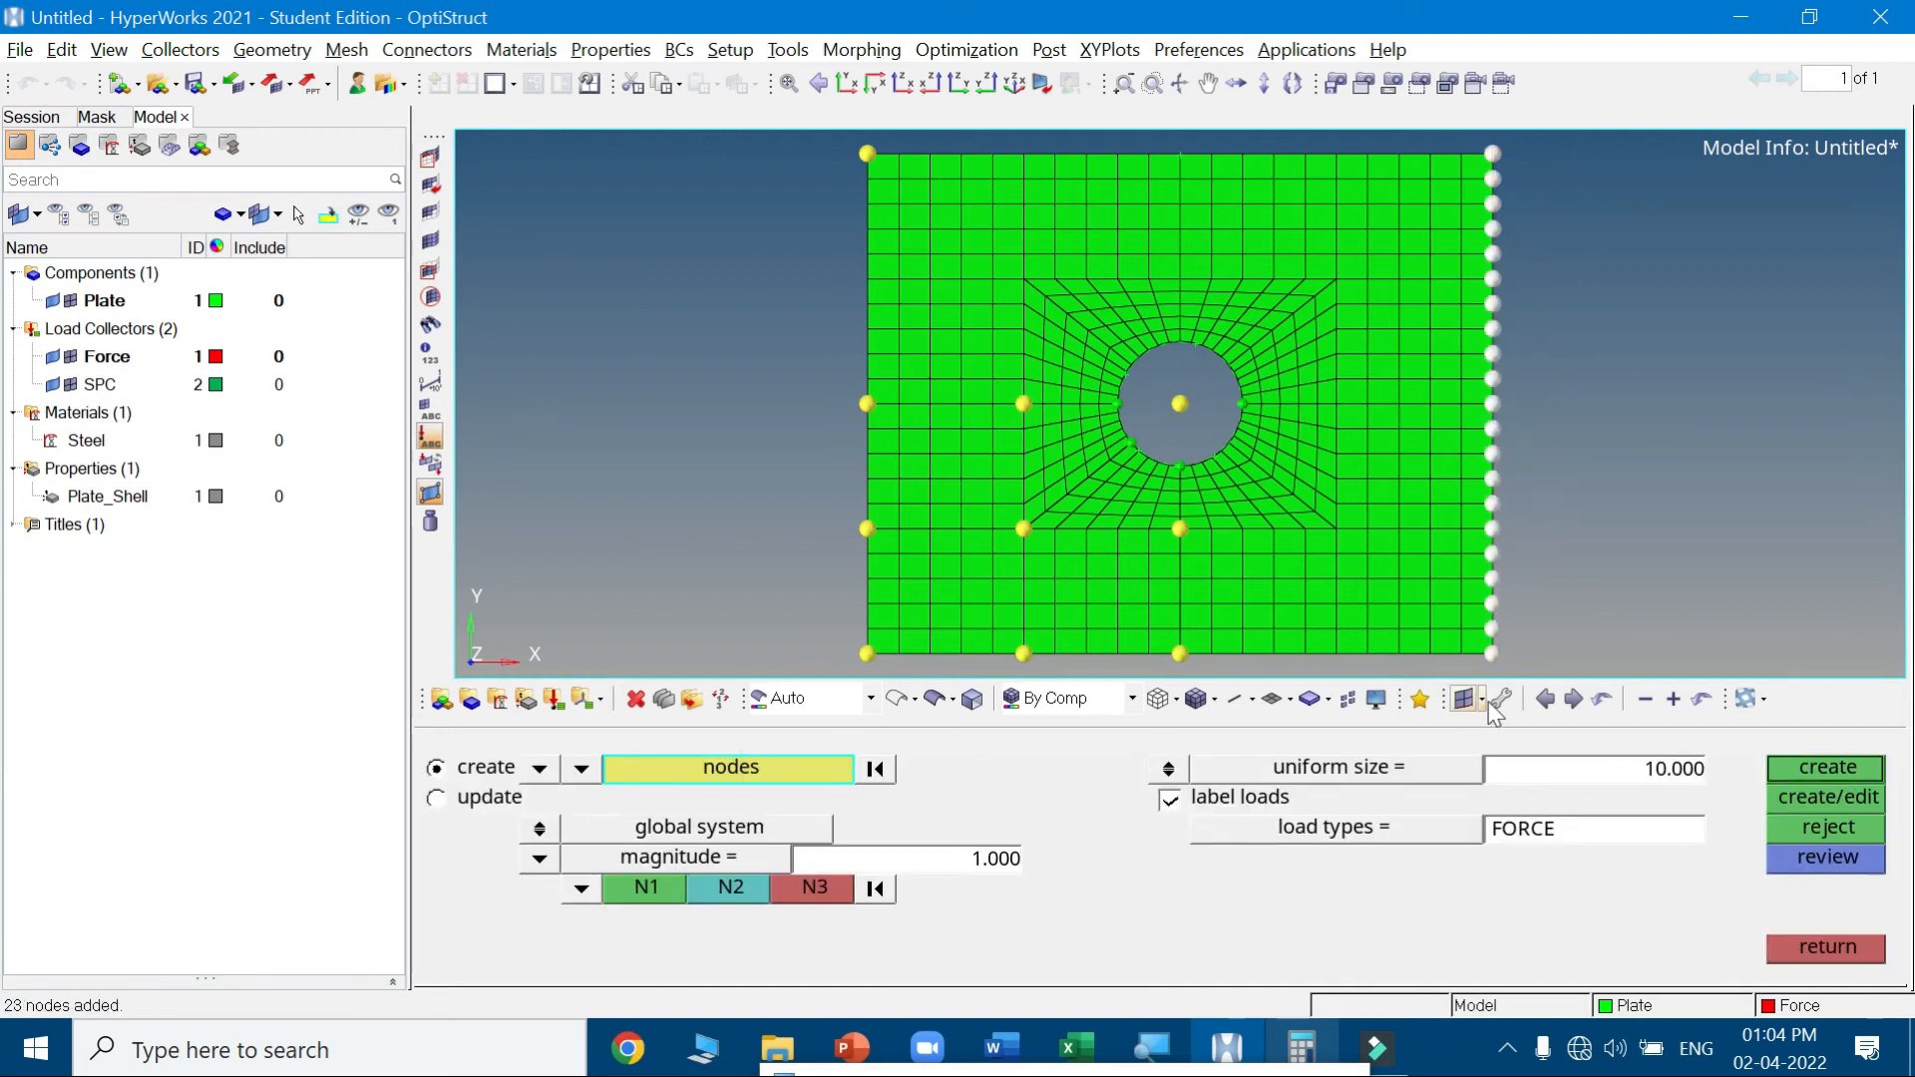
left_click(581, 889)
left_click(520, 828)
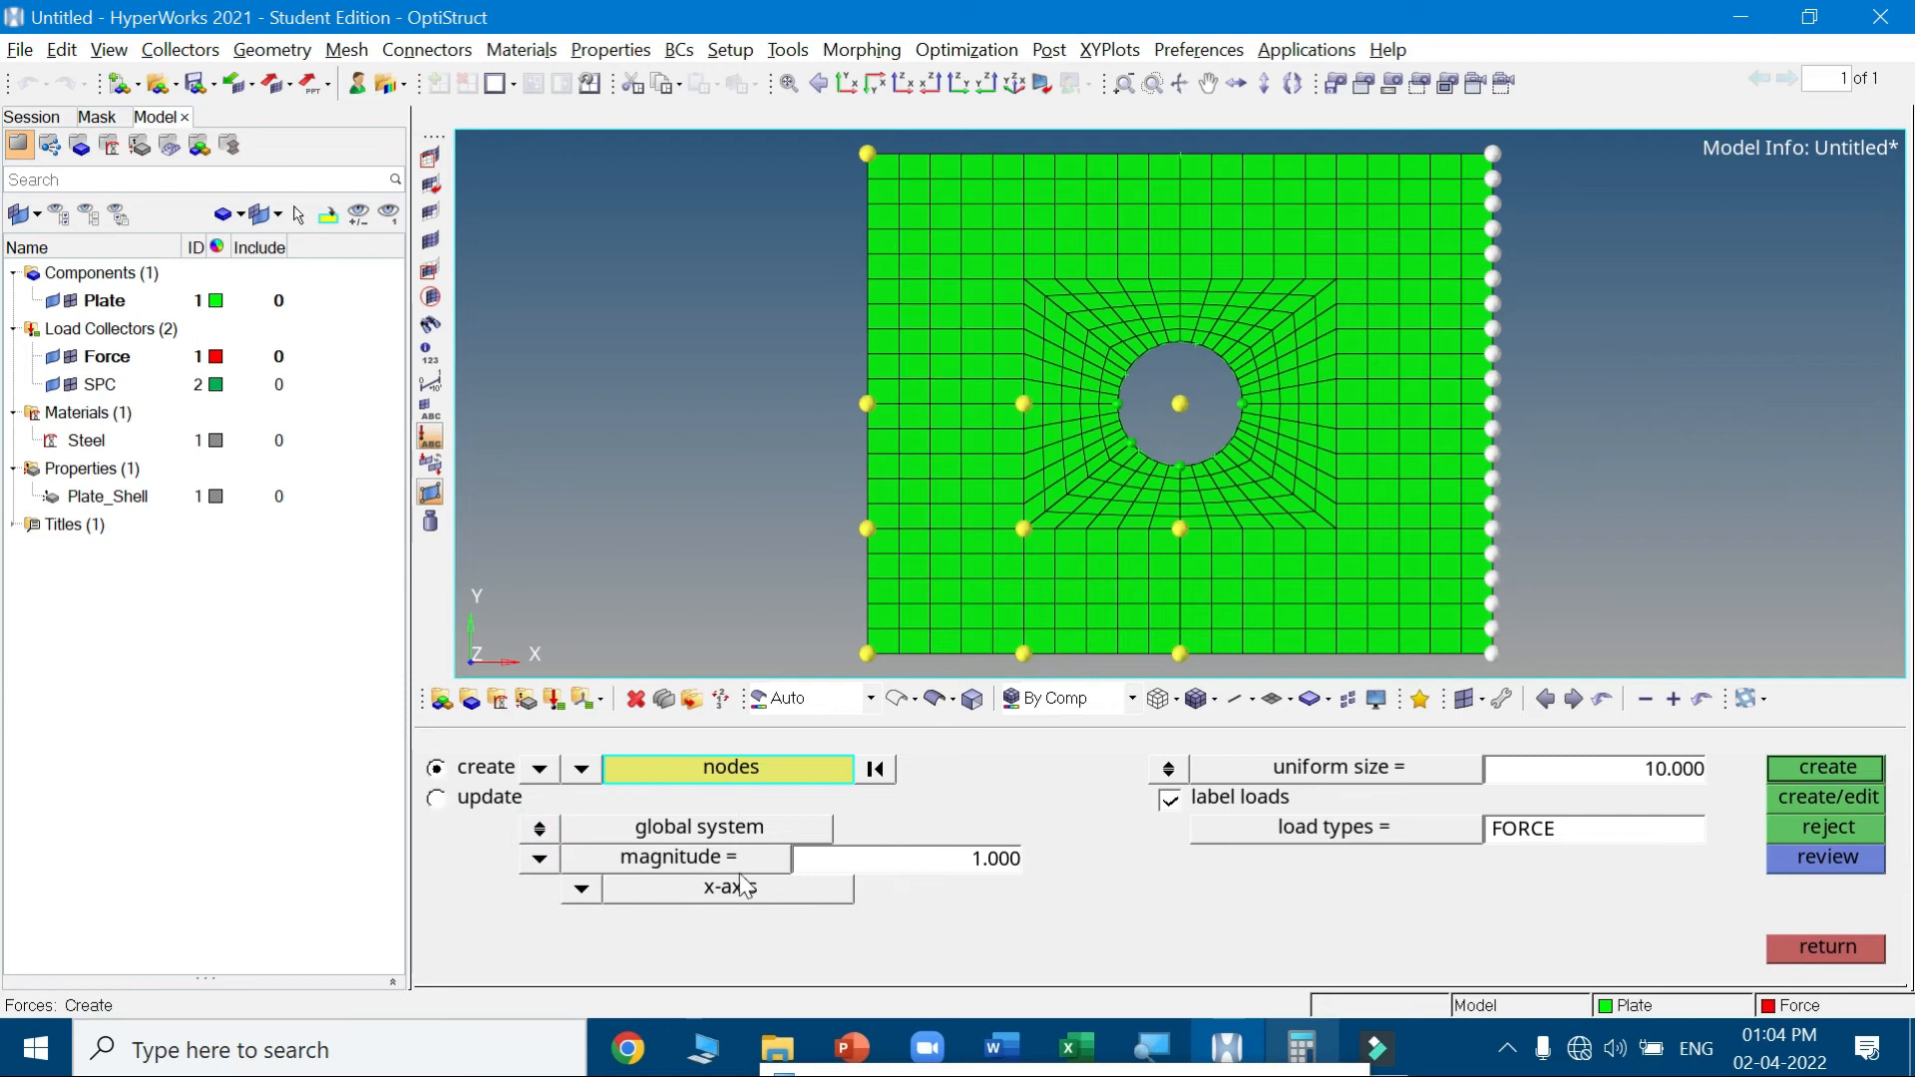
Set the force magnitude to 8690, based on the Calculator result
left_click(983, 860)
left_click(1301, 1047)
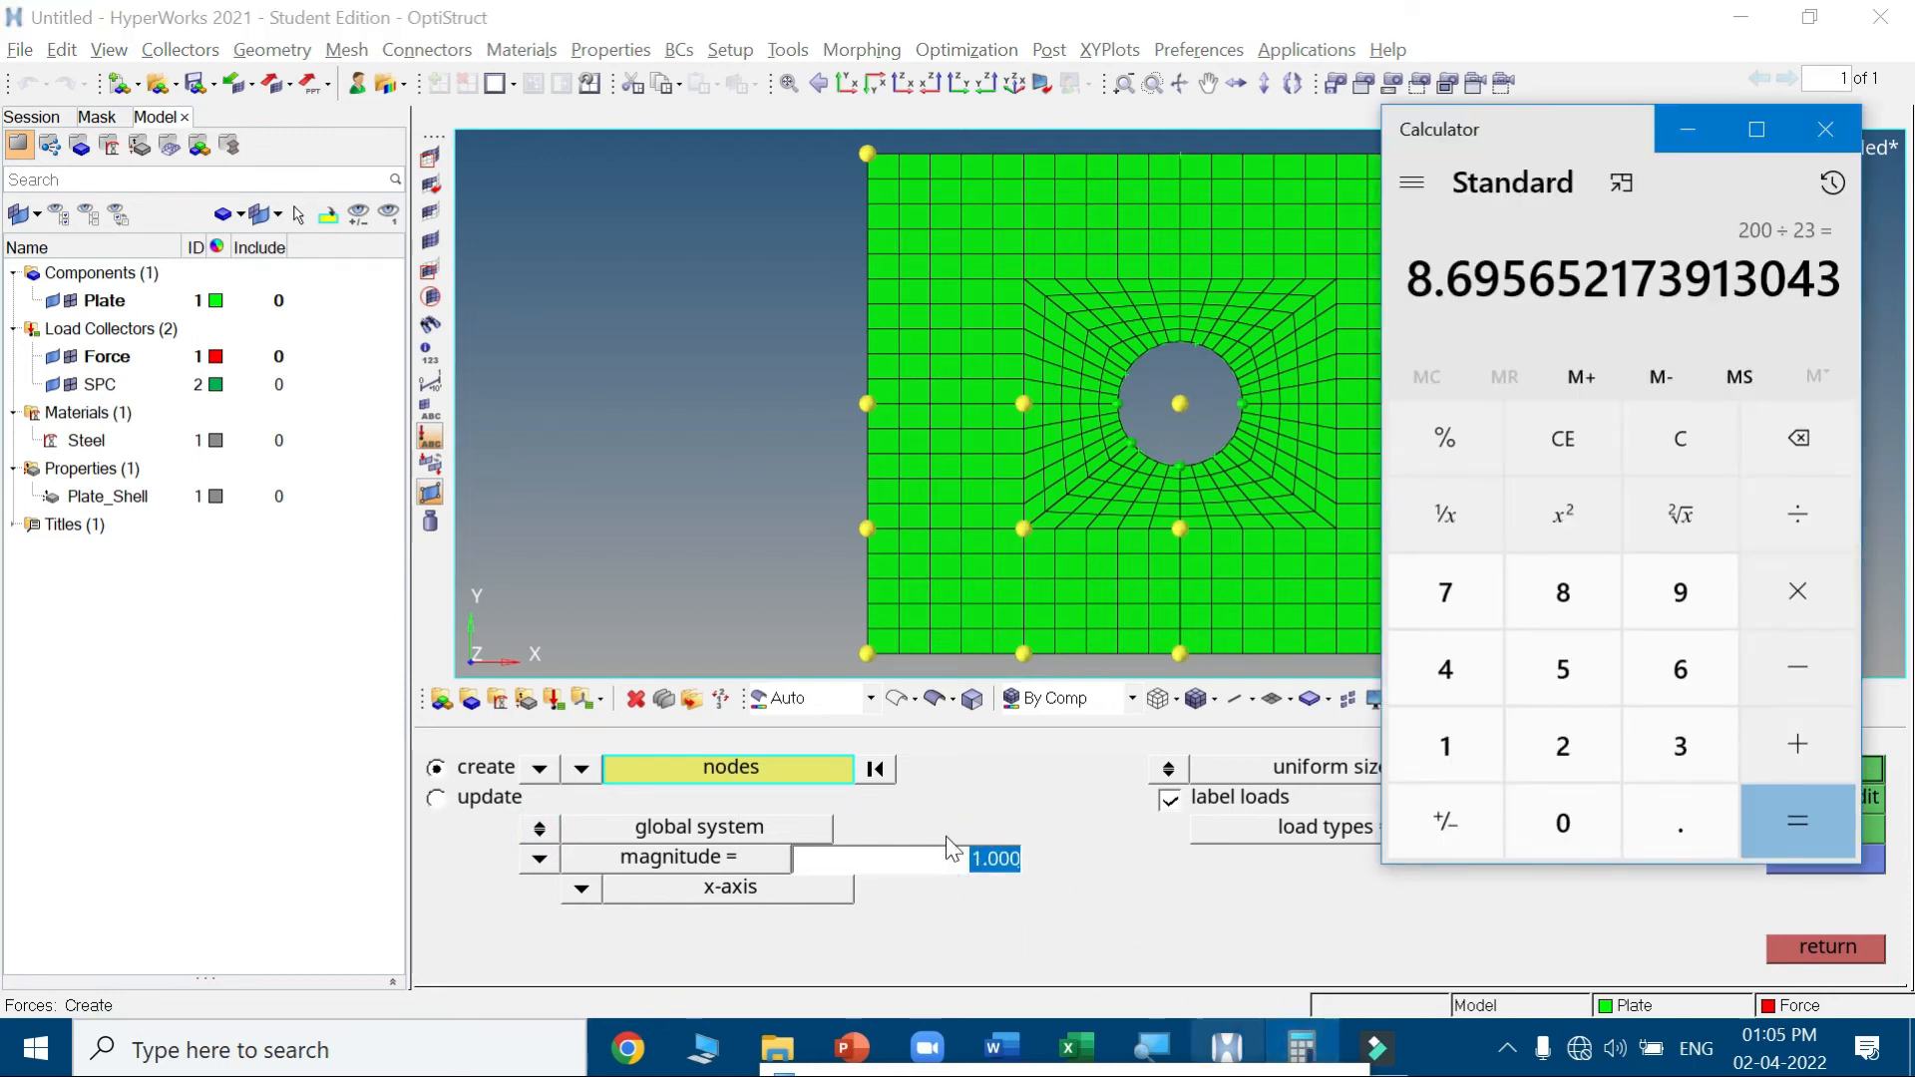
key("8")
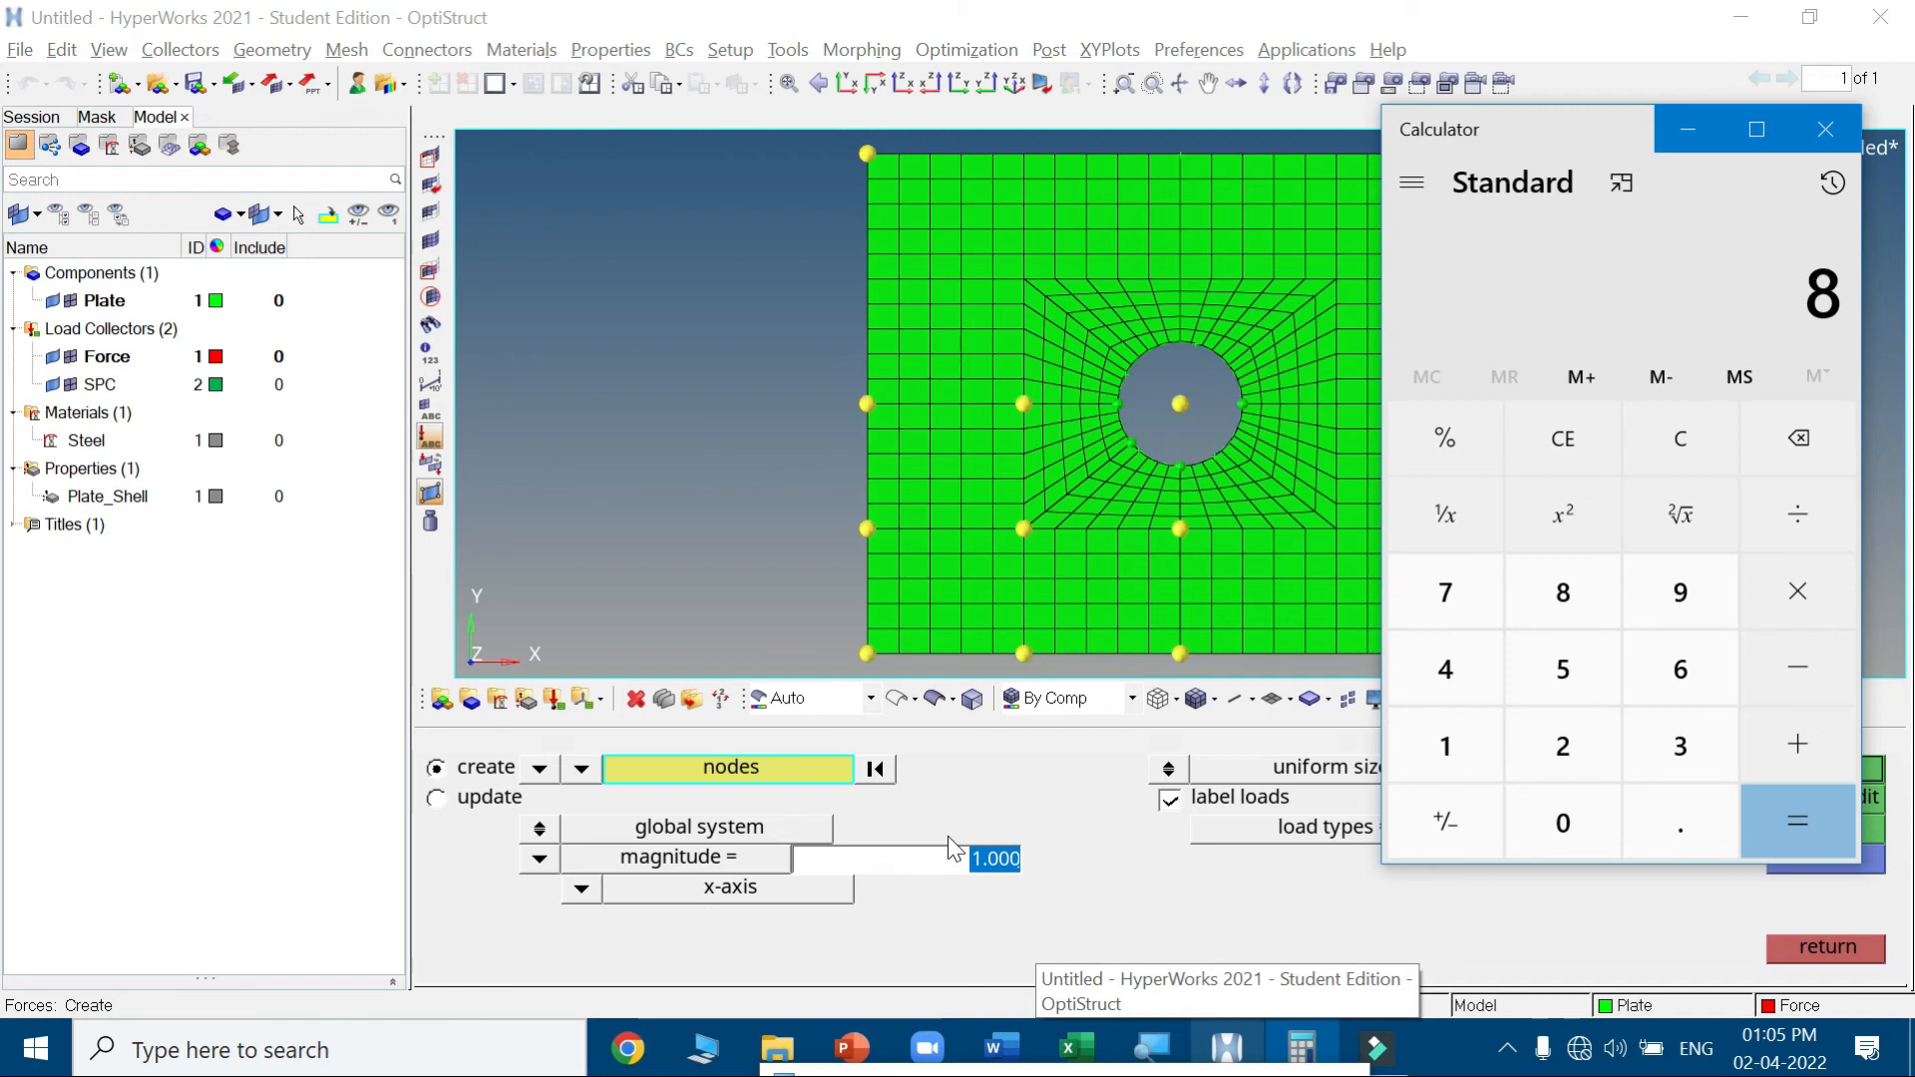
left_click(960, 868)
left_click(983, 860)
key("BackSpace")
key("BackSpace")
key("BackSpace")
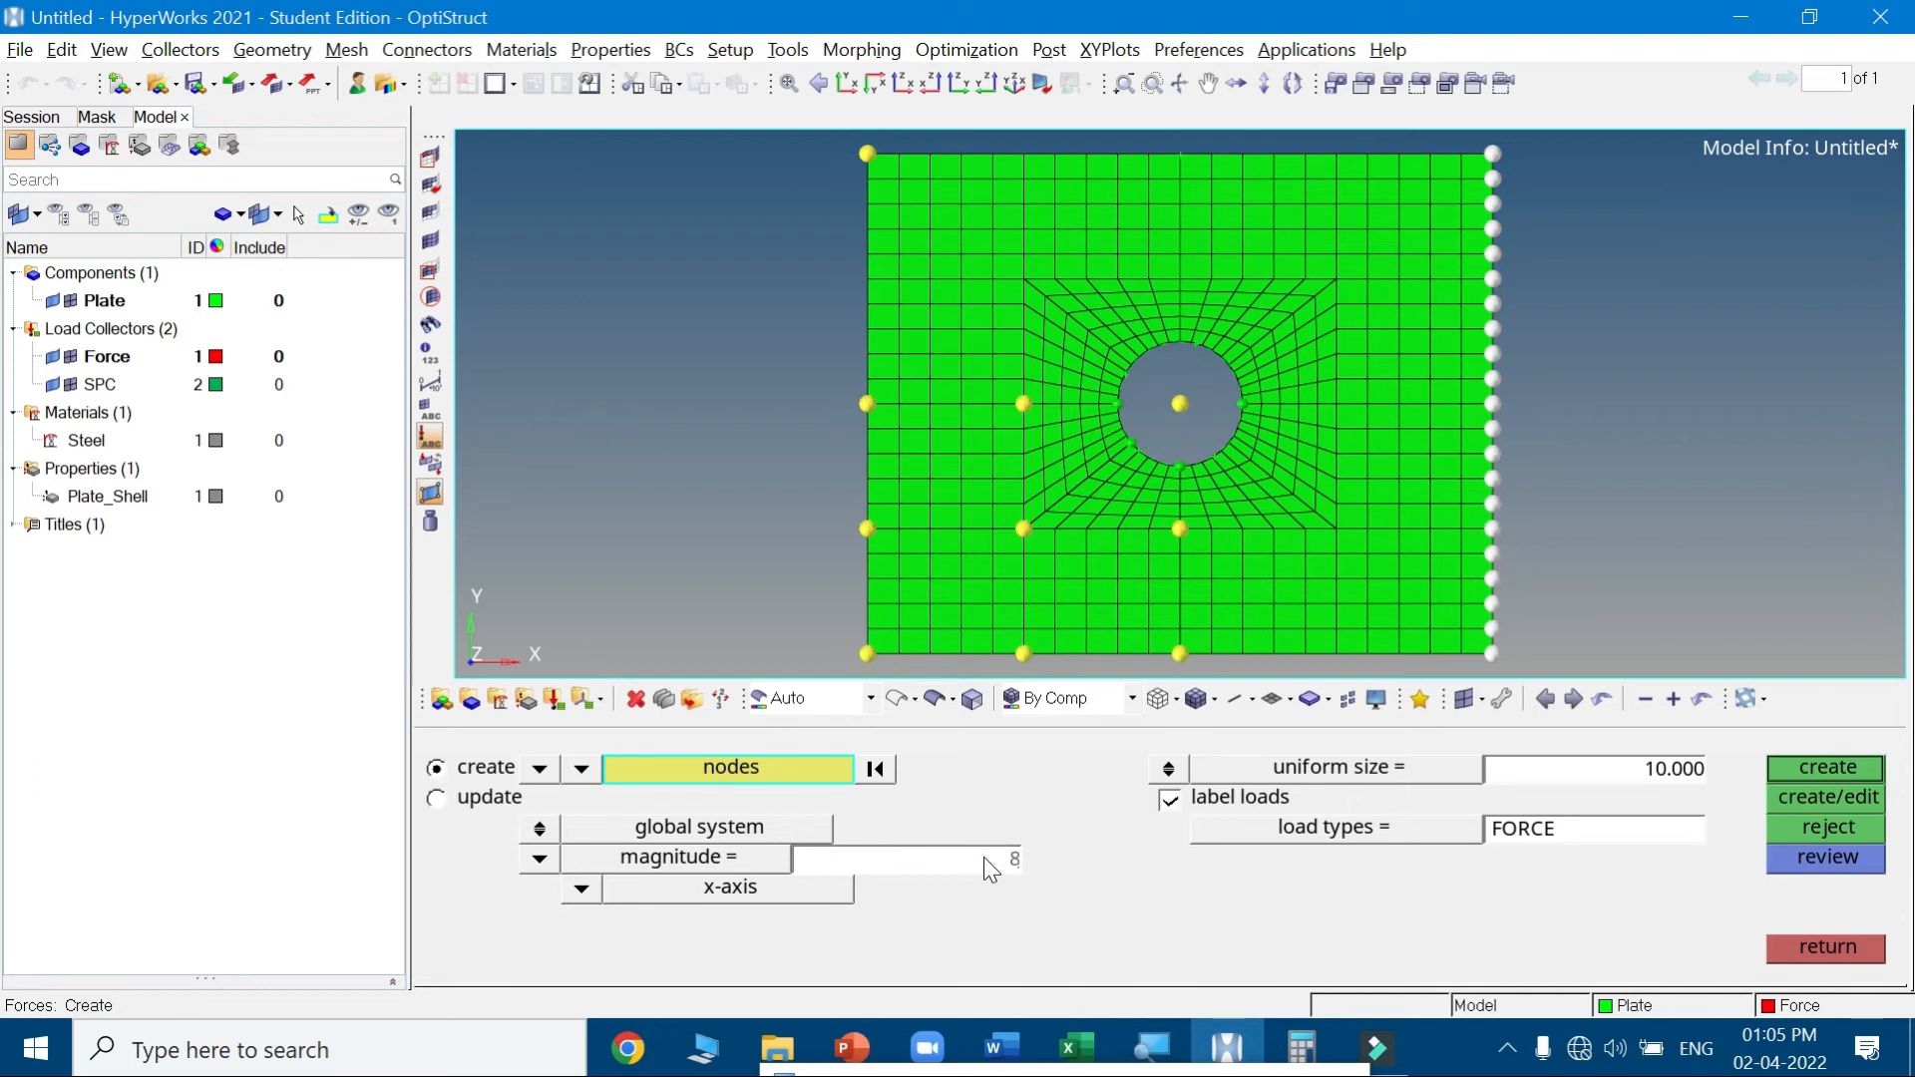
type("8690")
key("Return")
Verify the total edge load by multiplying 8690 by 23 in Calculator, and minimize Calculator
left_click(1300, 1047)
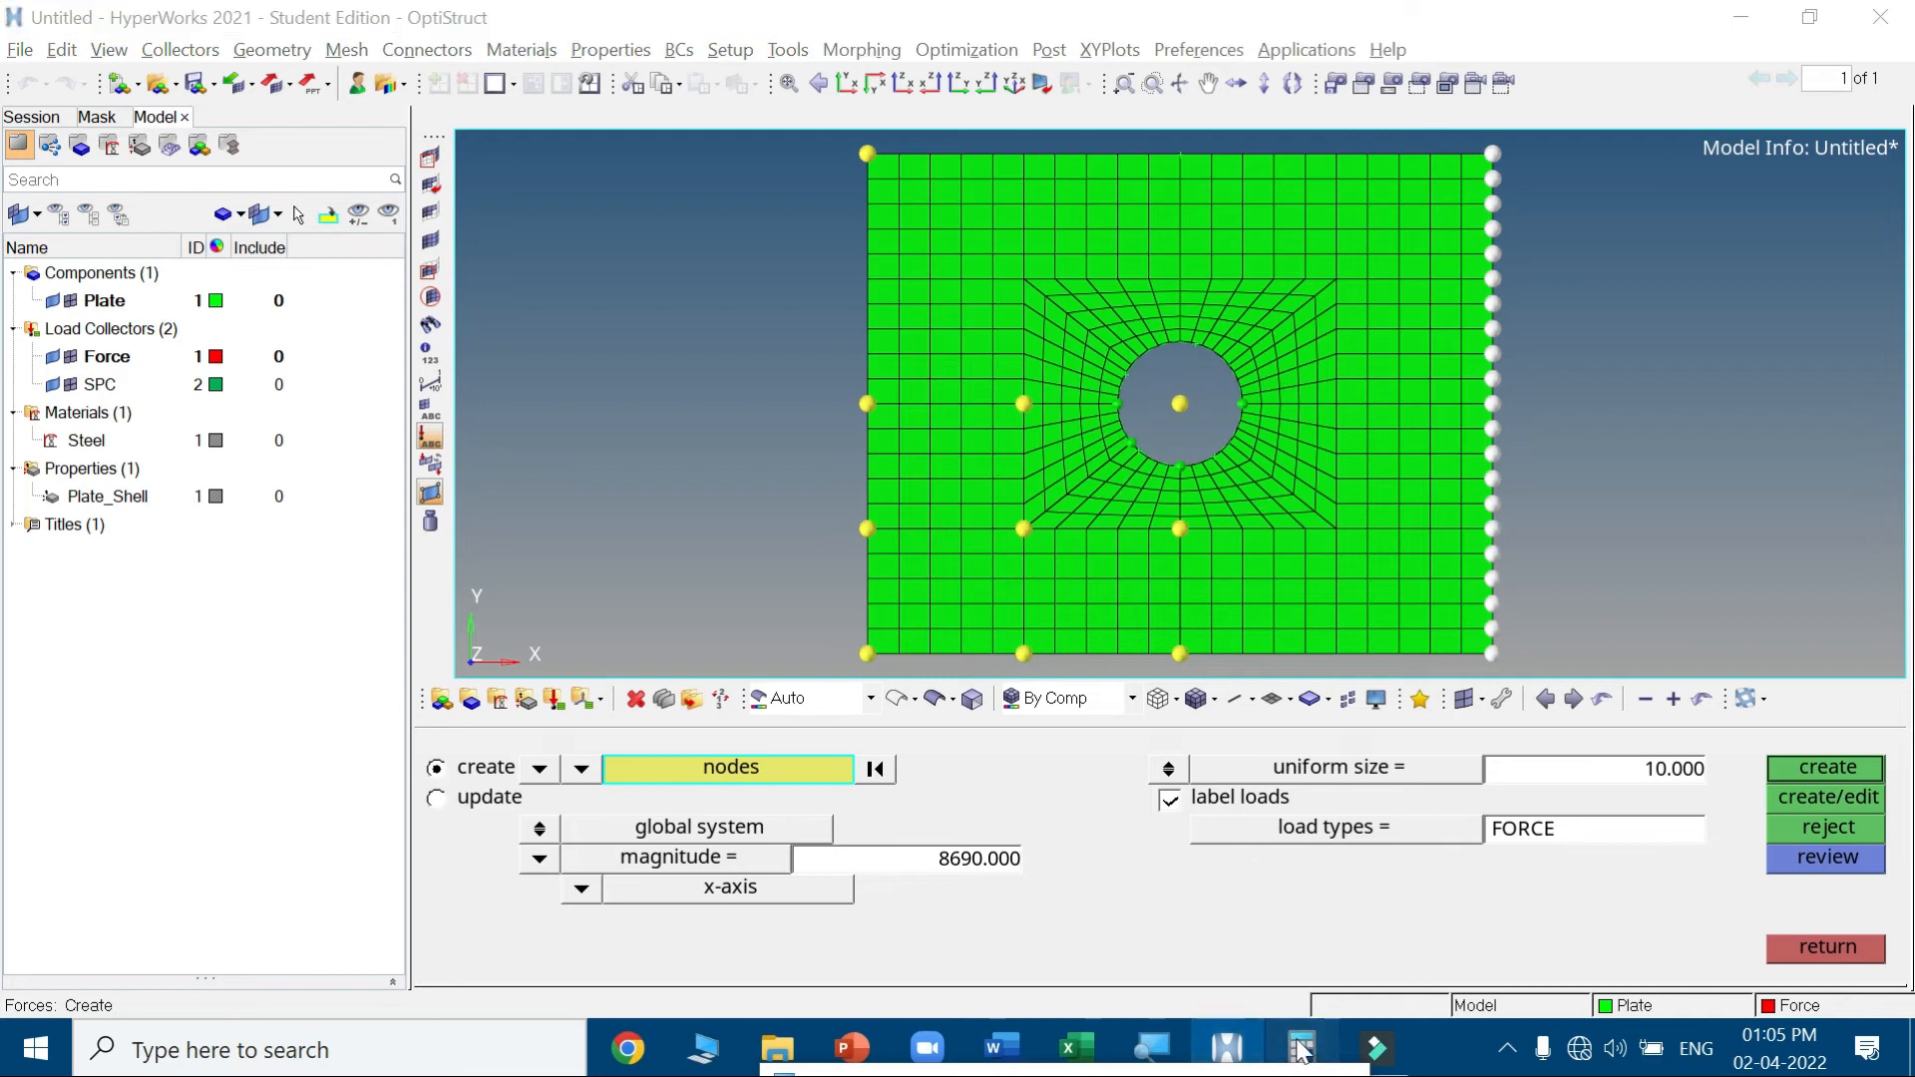
left_click(1676, 448)
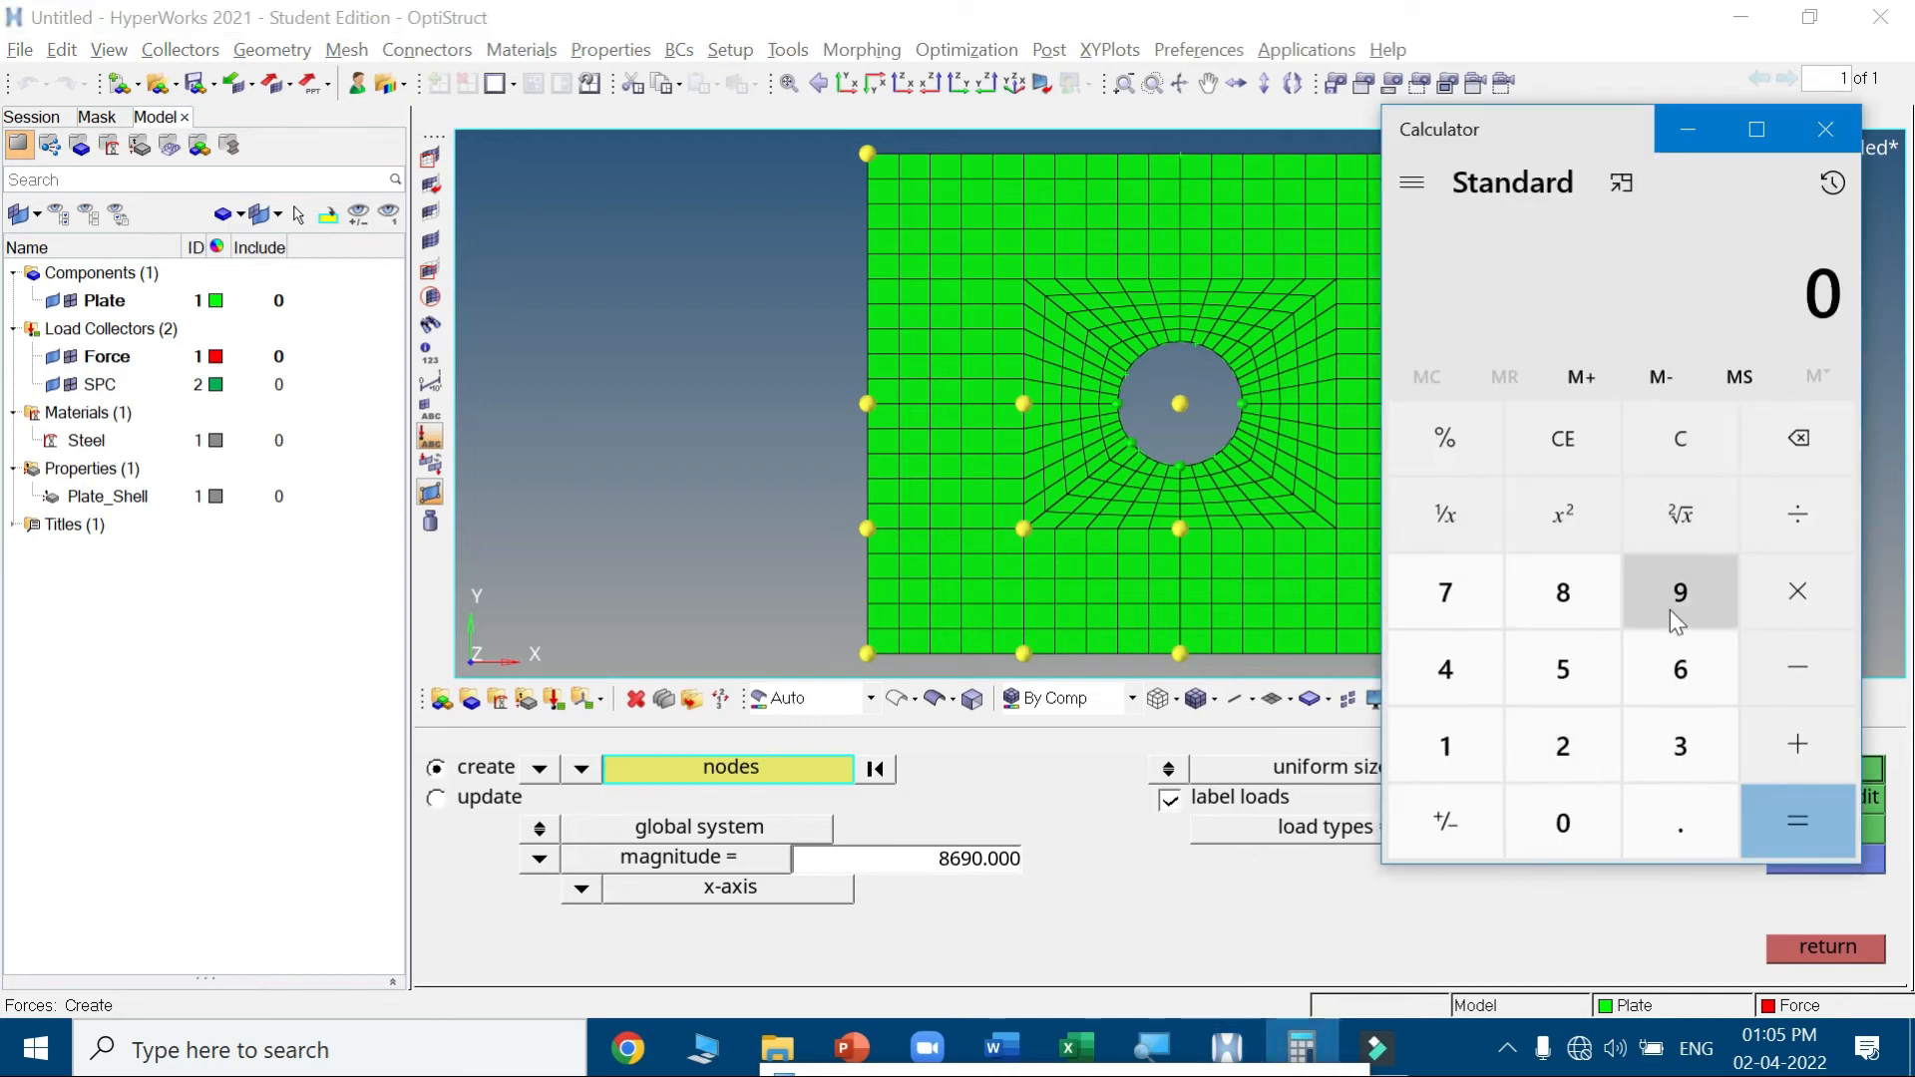
left_click(1581, 601)
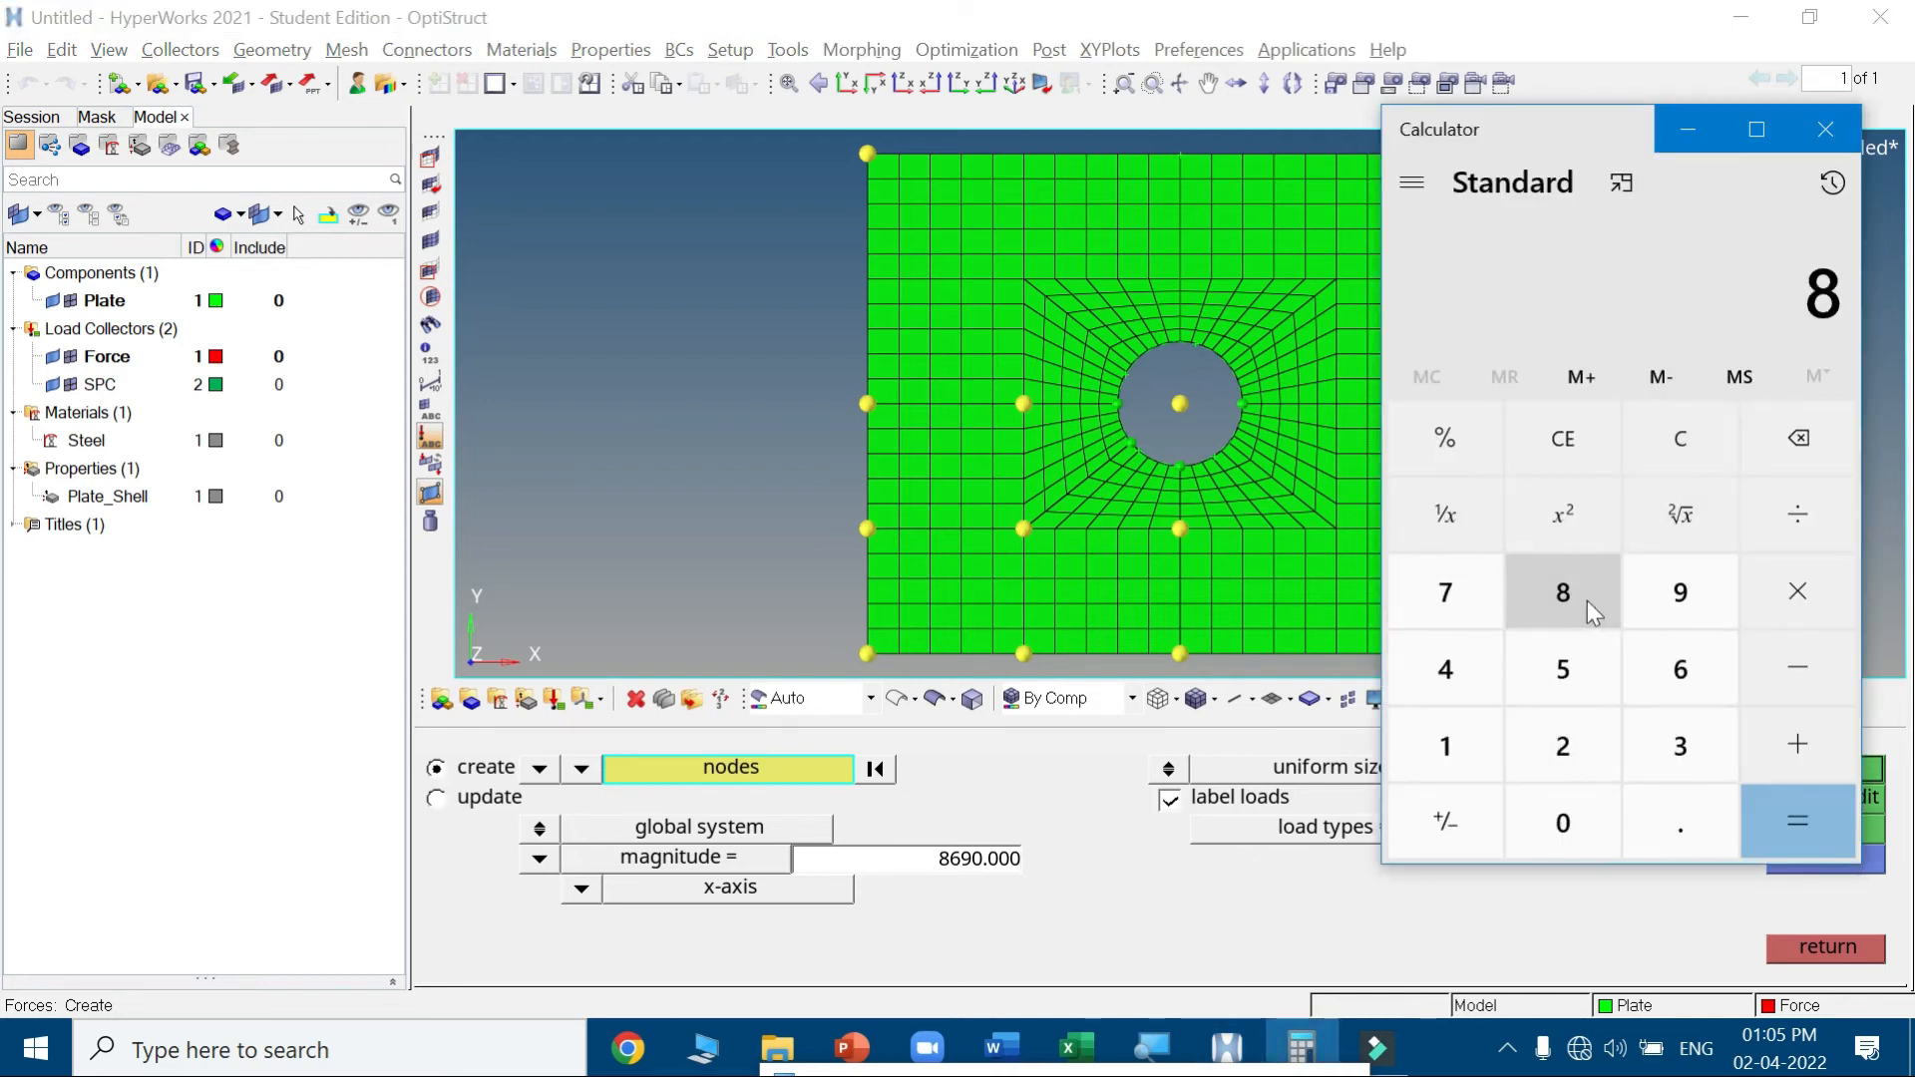
left_click(1682, 662)
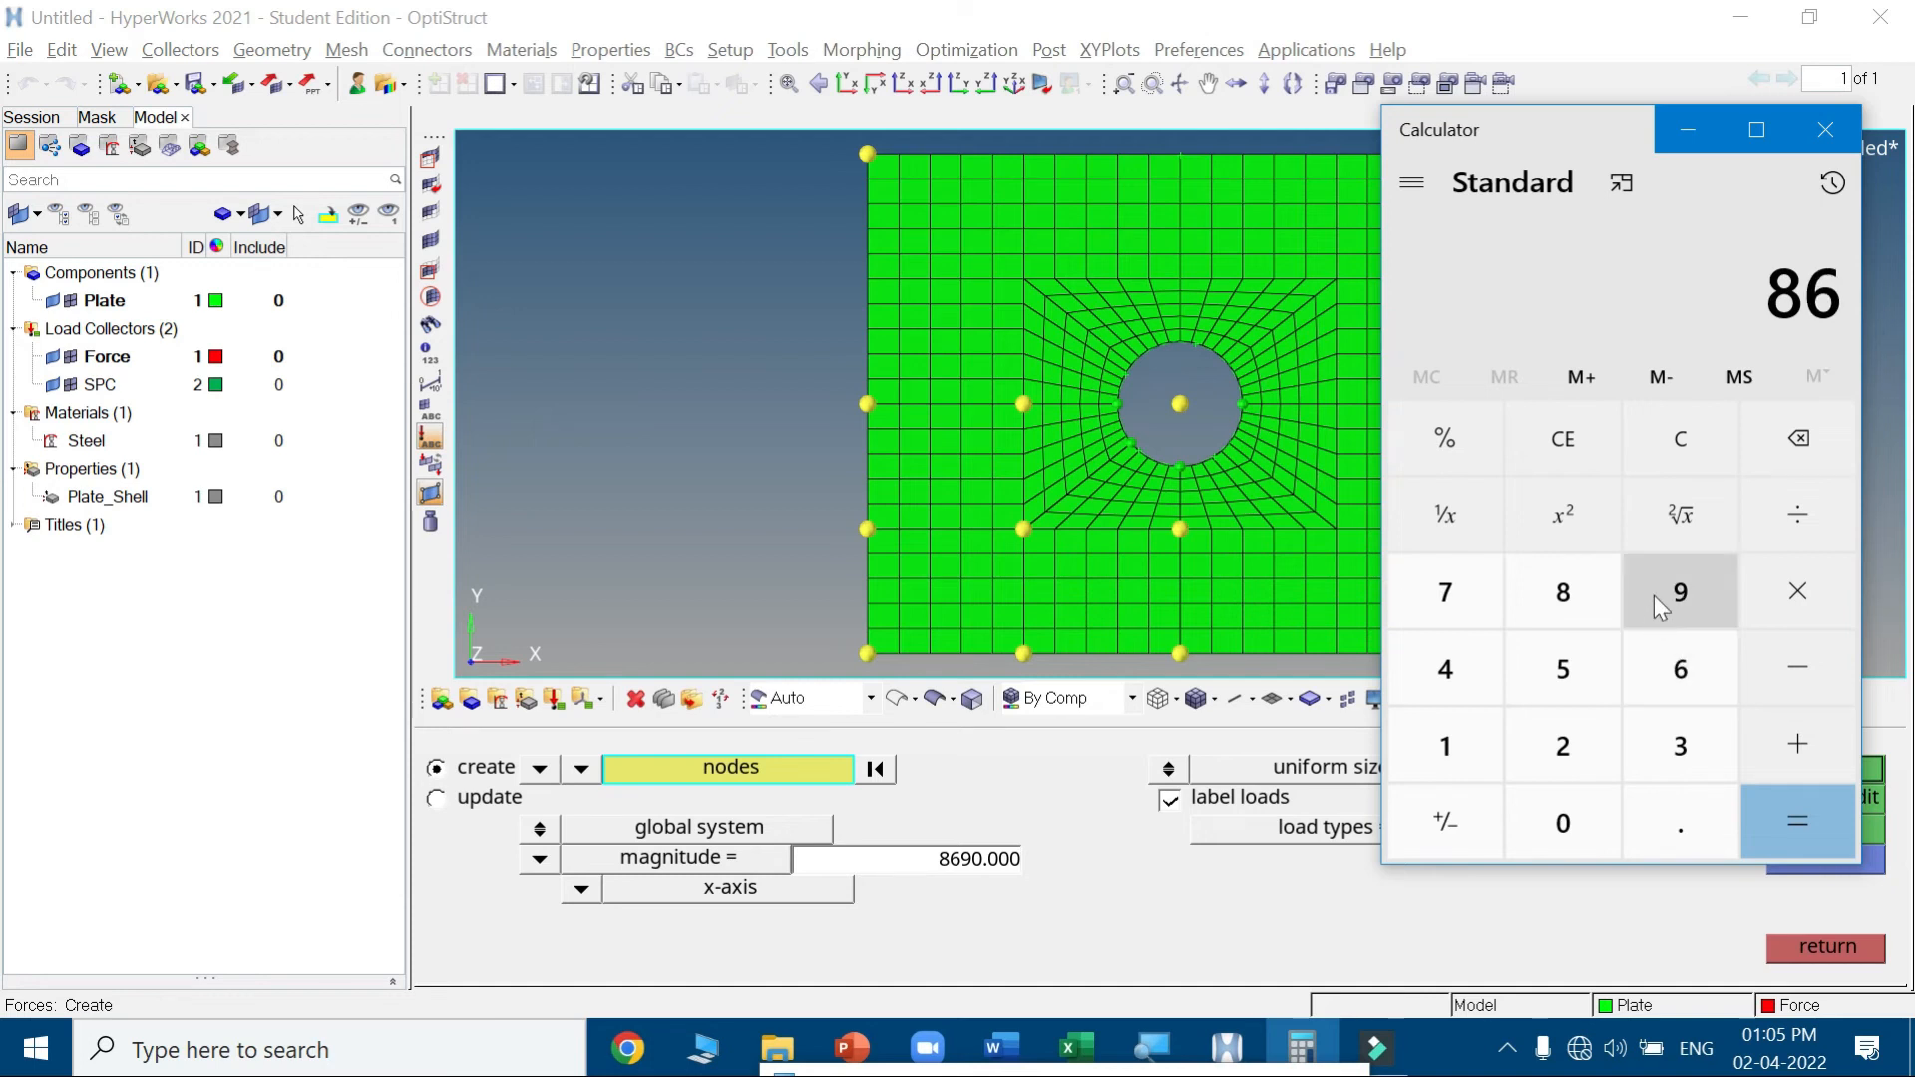
left_click(1665, 597)
left_click(1563, 819)
left_click(1780, 595)
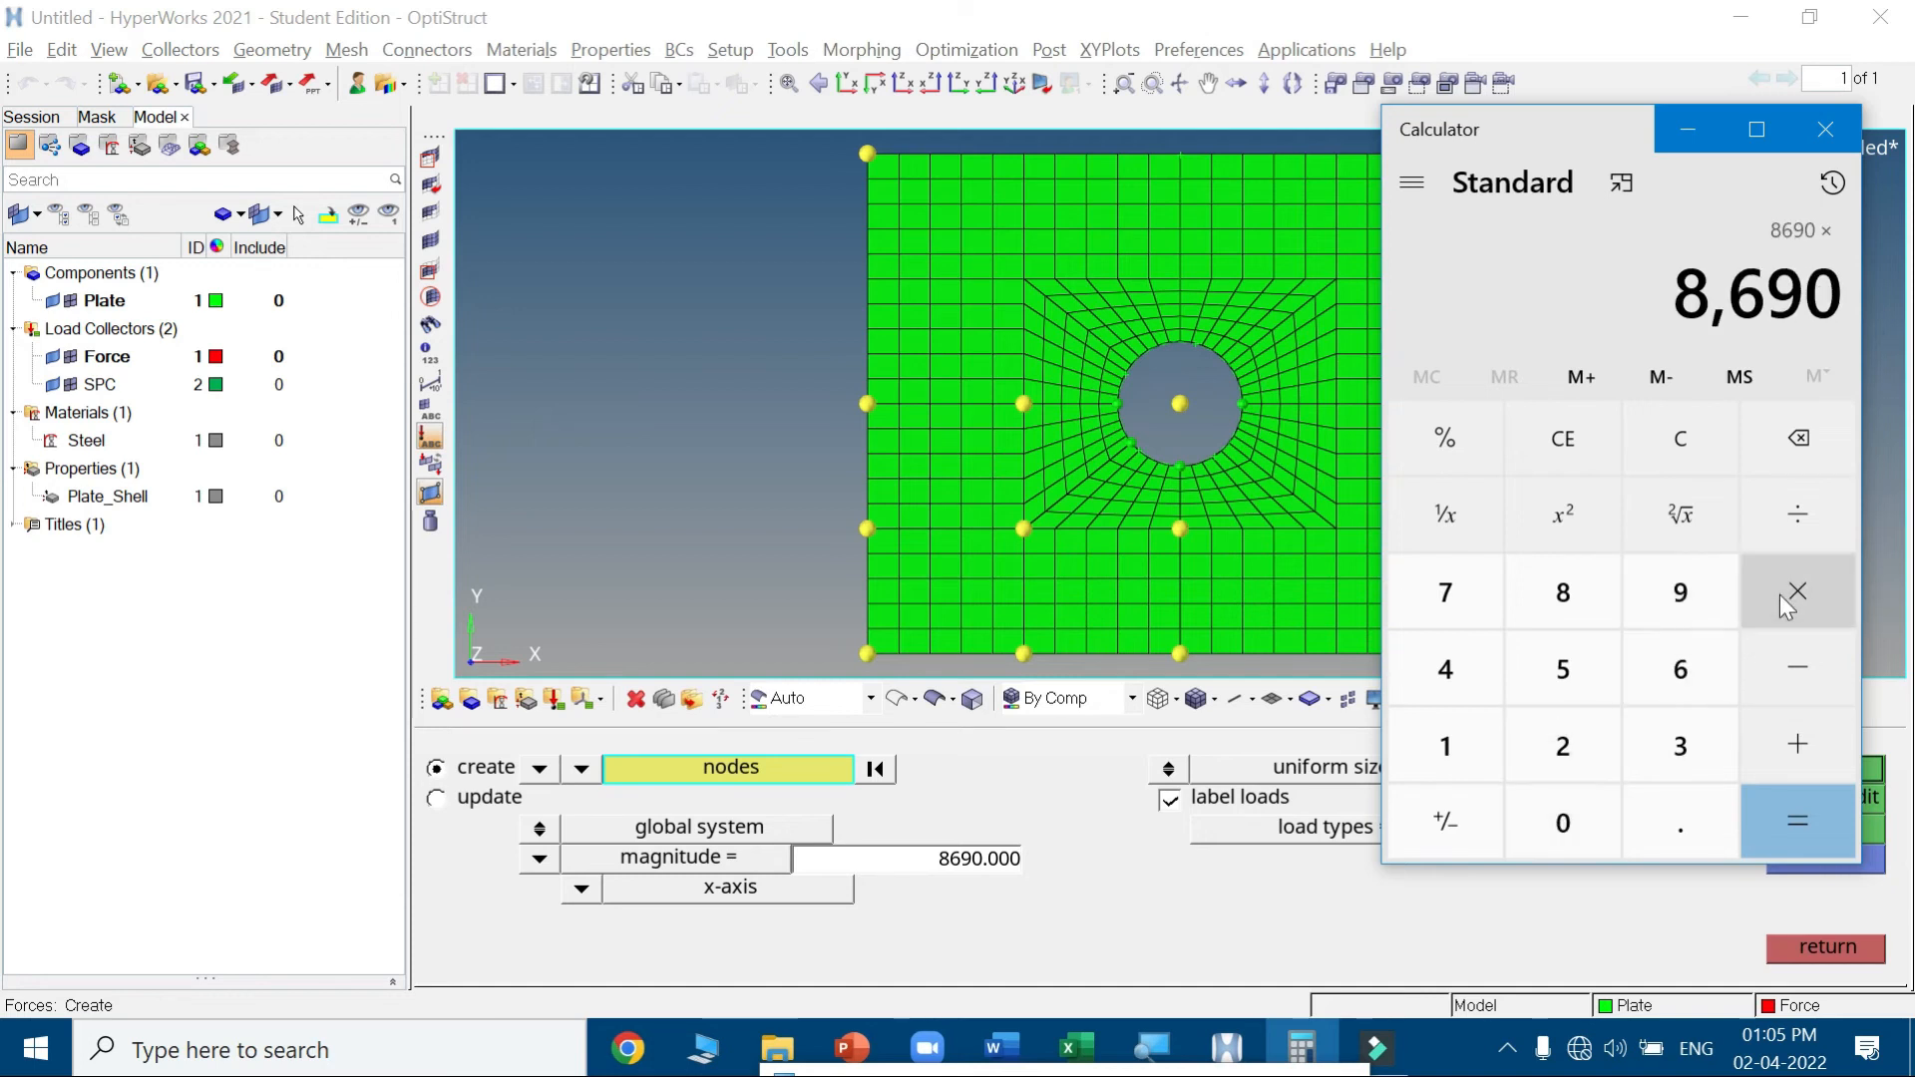
left_click(1565, 738)
left_click(1678, 738)
left_click(1798, 813)
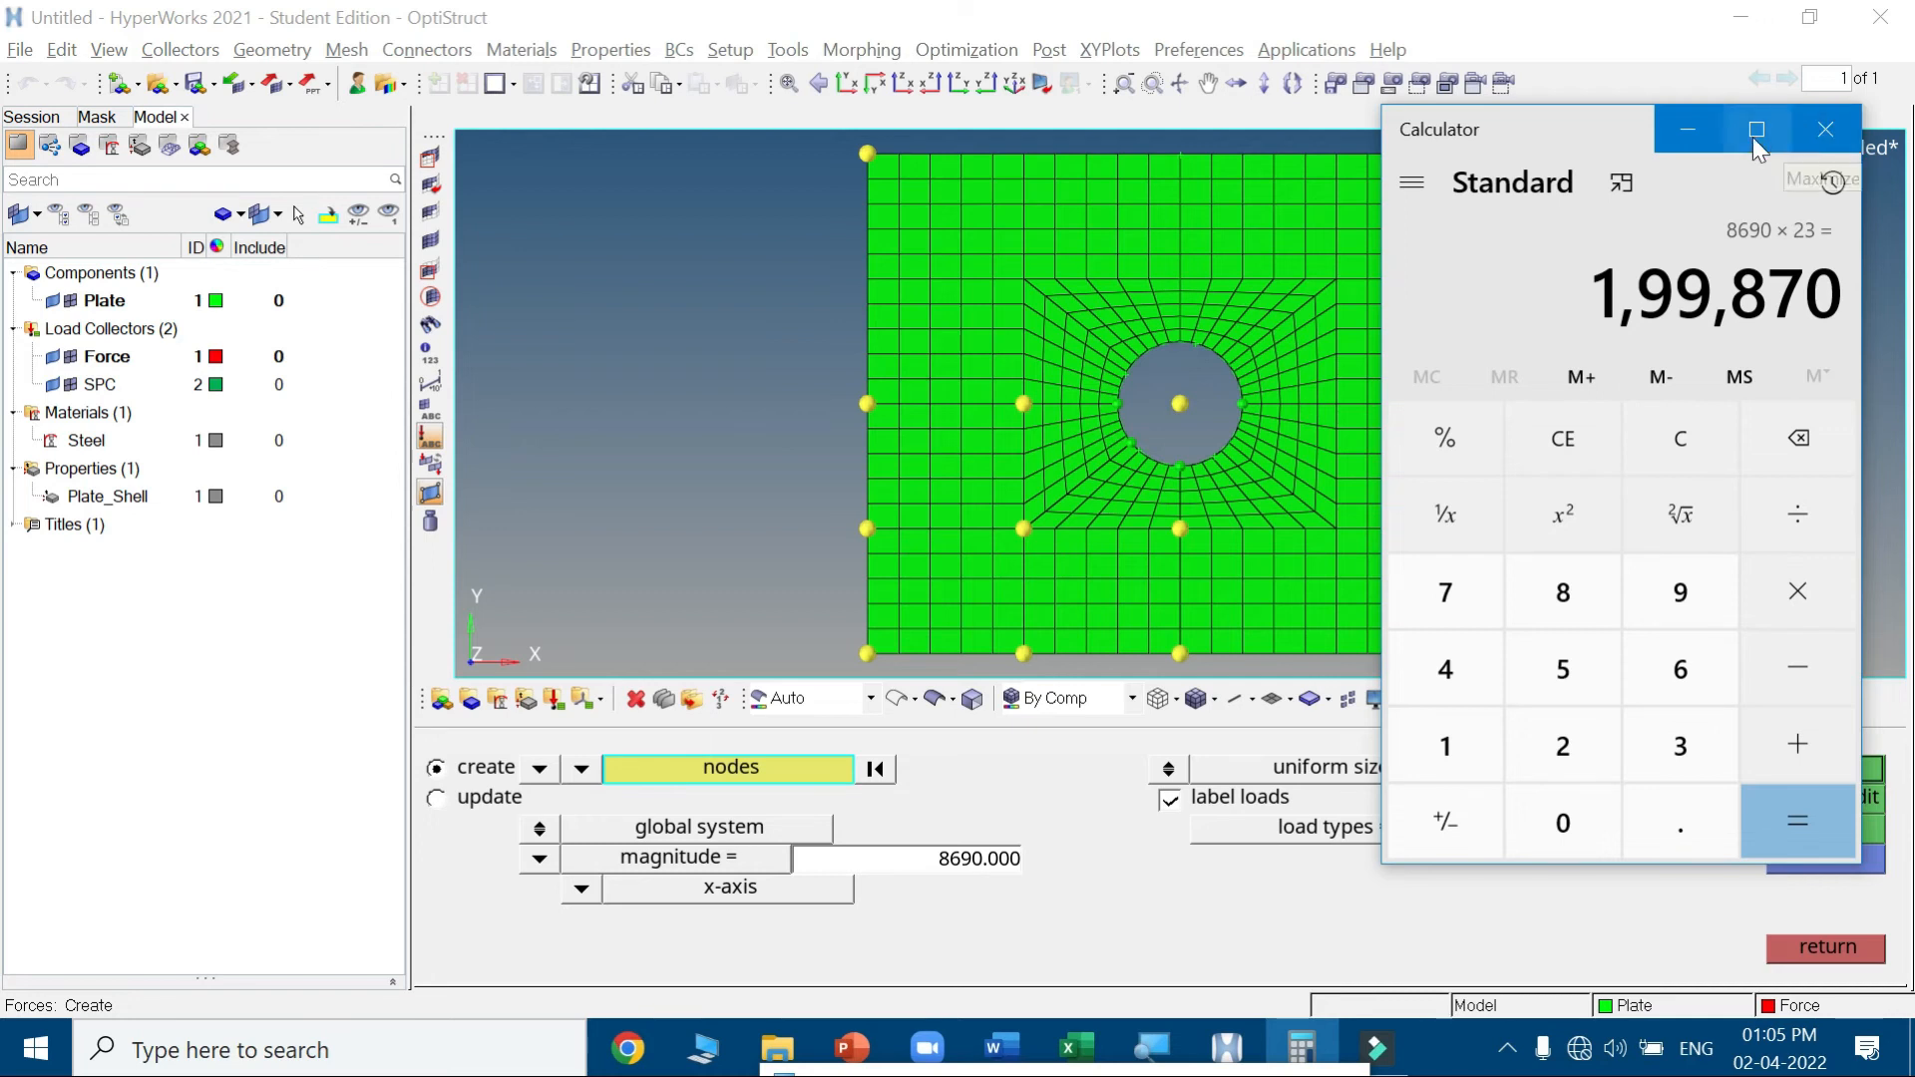
left_click(1696, 134)
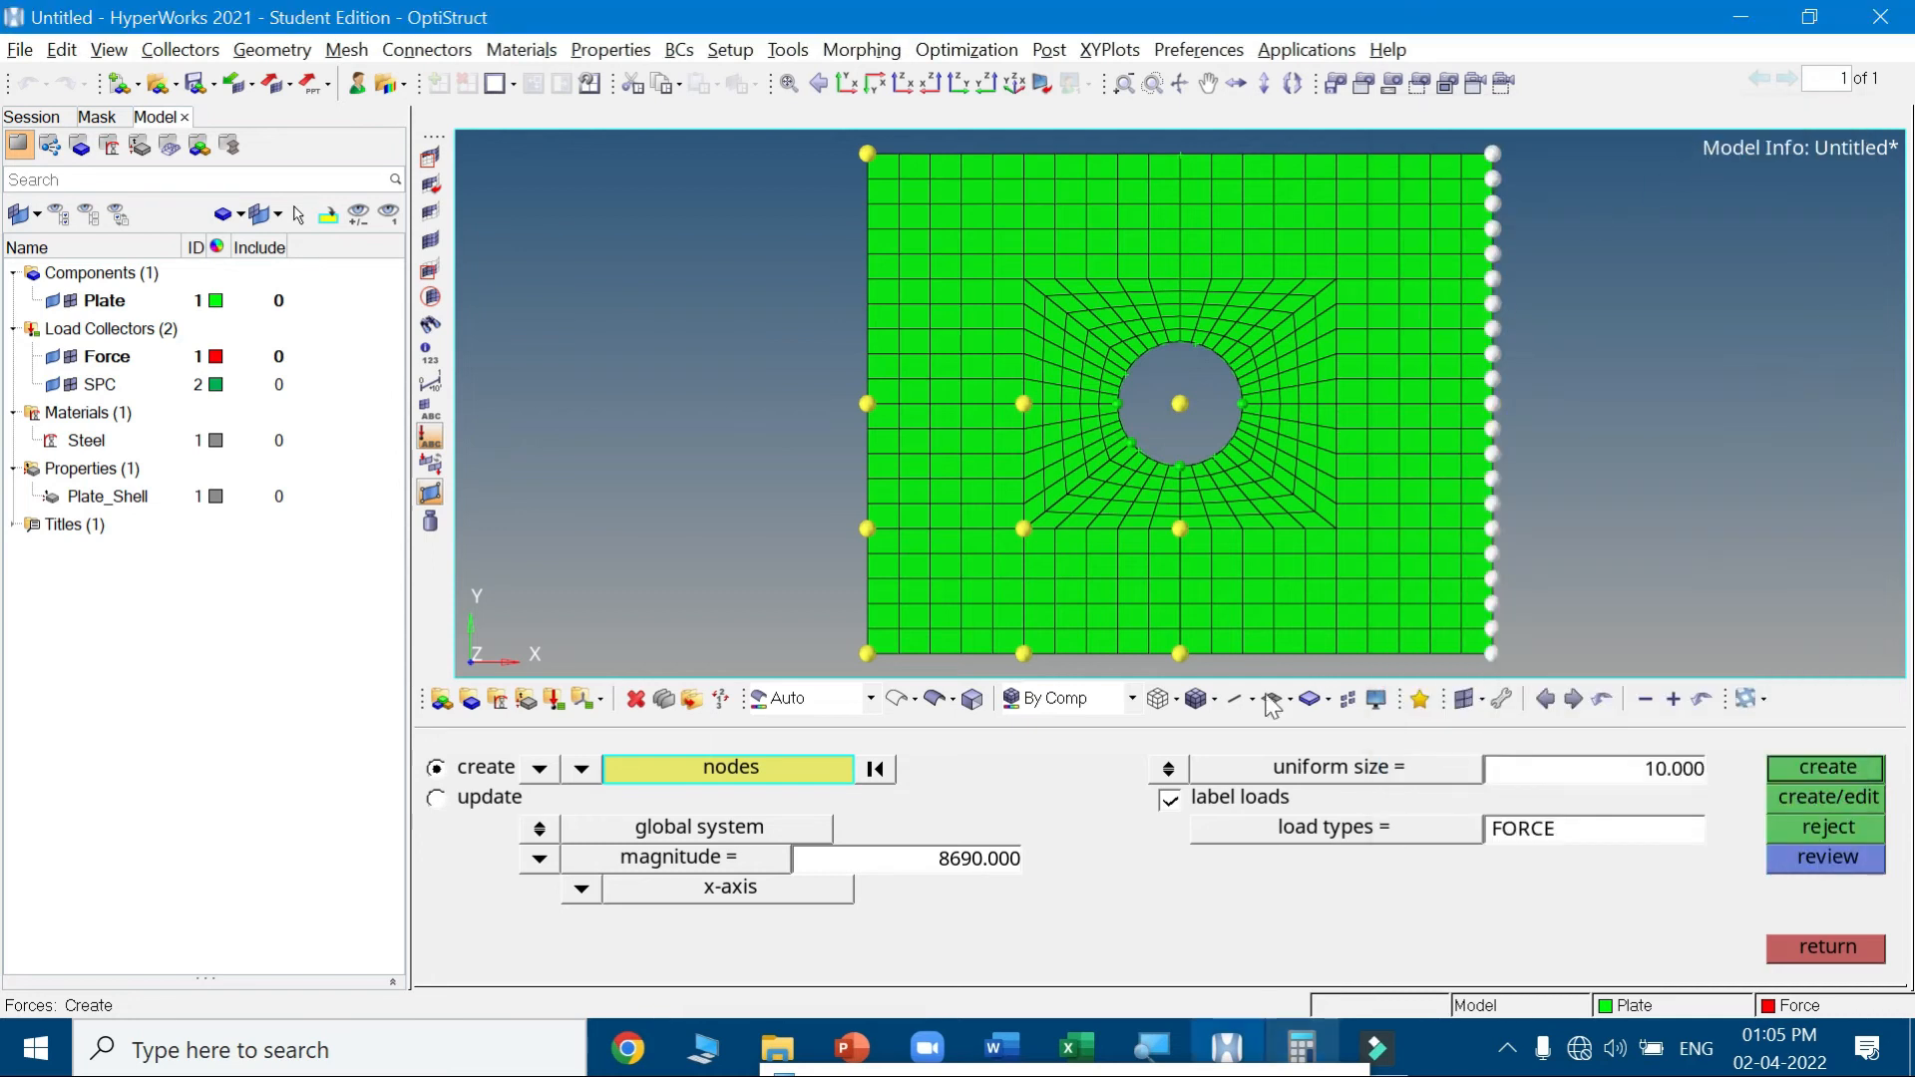
Create the 8690 x-axis forces on the right-edge nodes, compare them with the PowerPoint problem statement, and leave the forces tool
left_click(1834, 766)
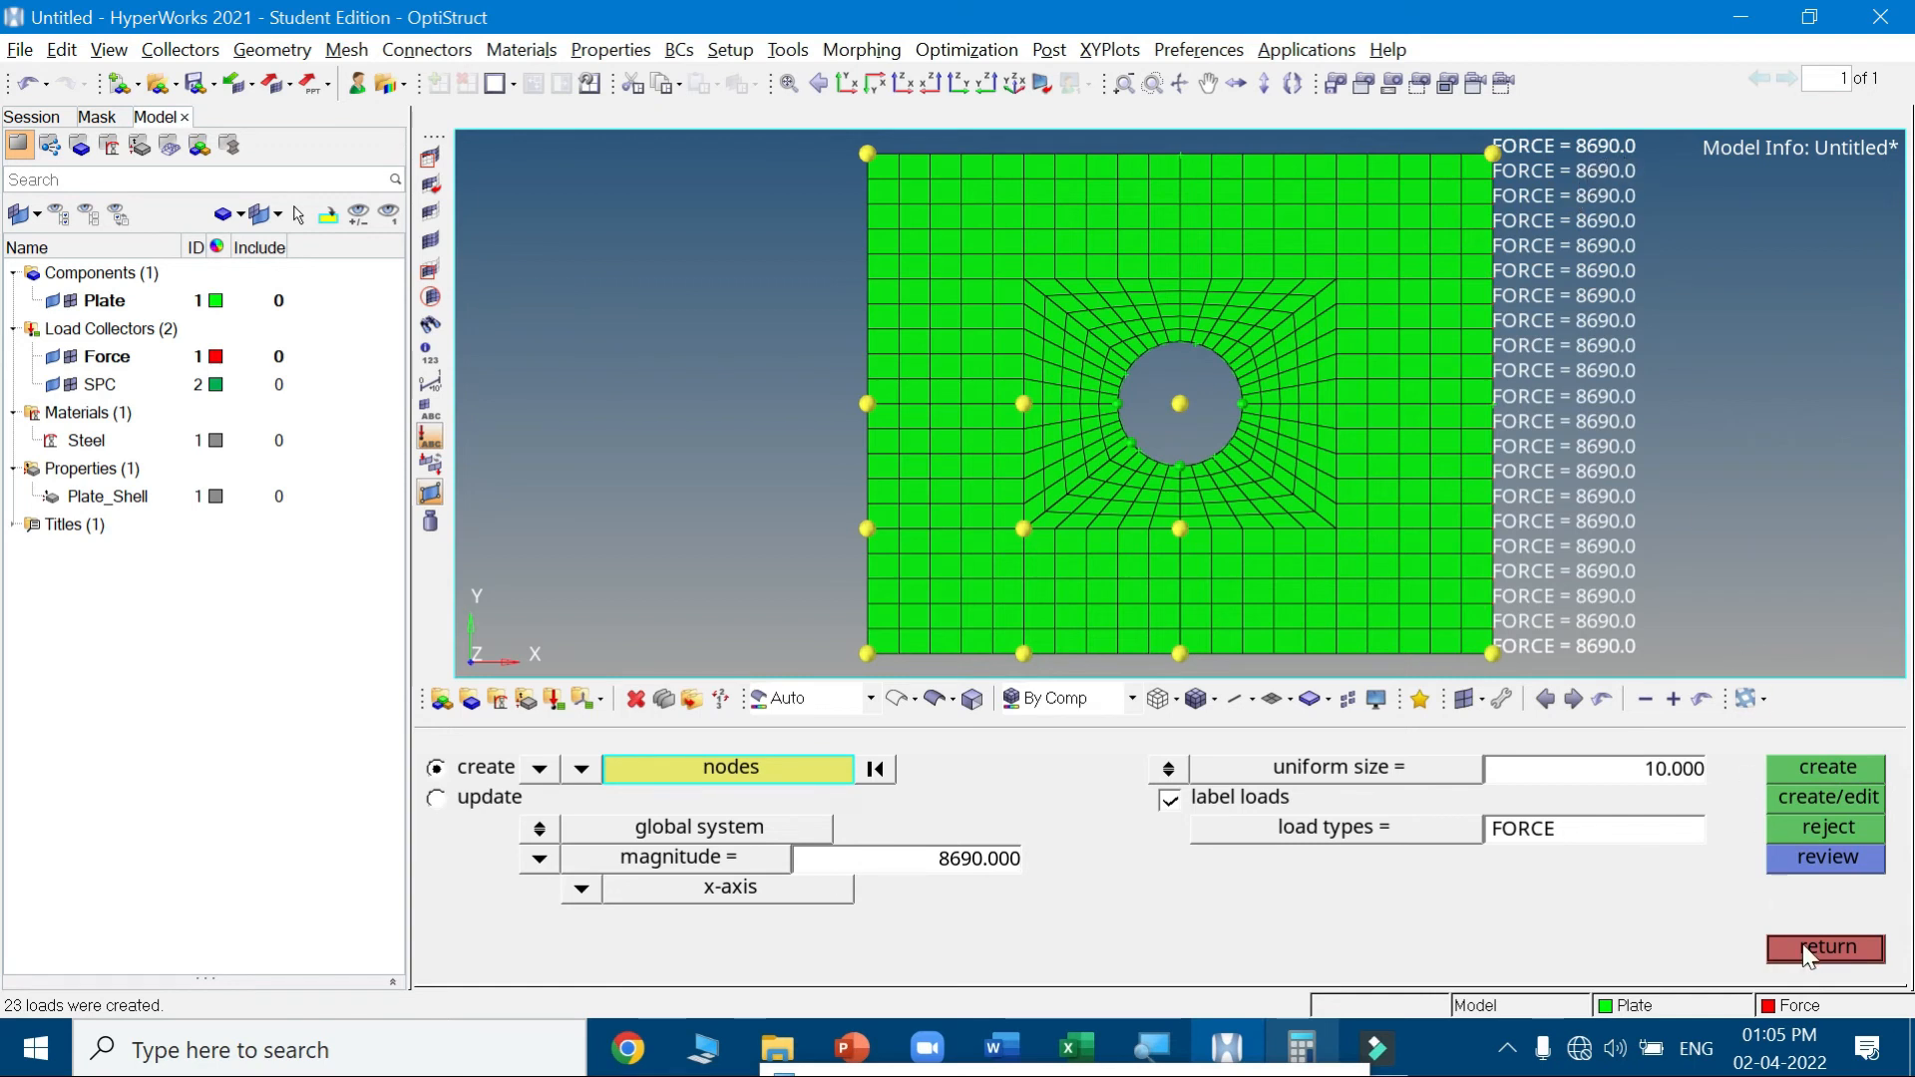
key("alt+Tab")
key("alt+Tab")
key("alt+Tab")
key("alt+Tab")
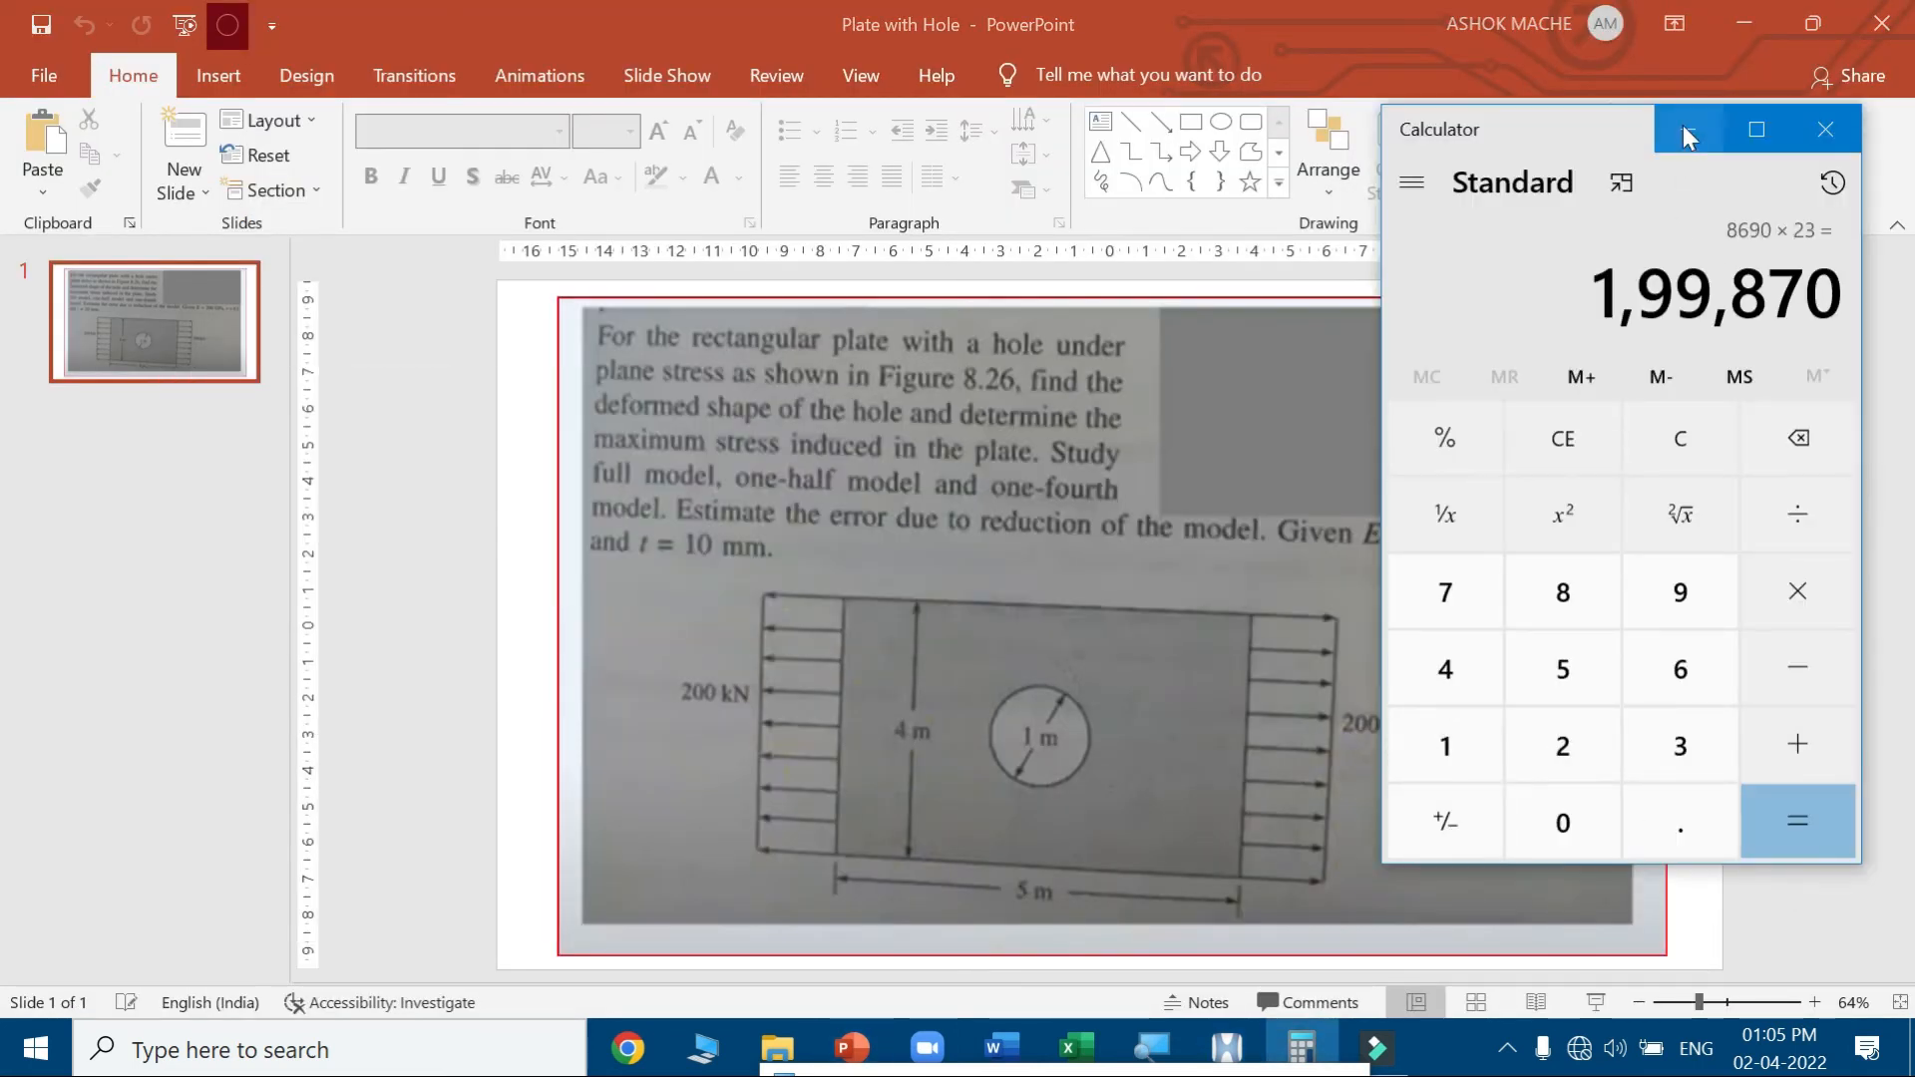
left_click(1690, 132)
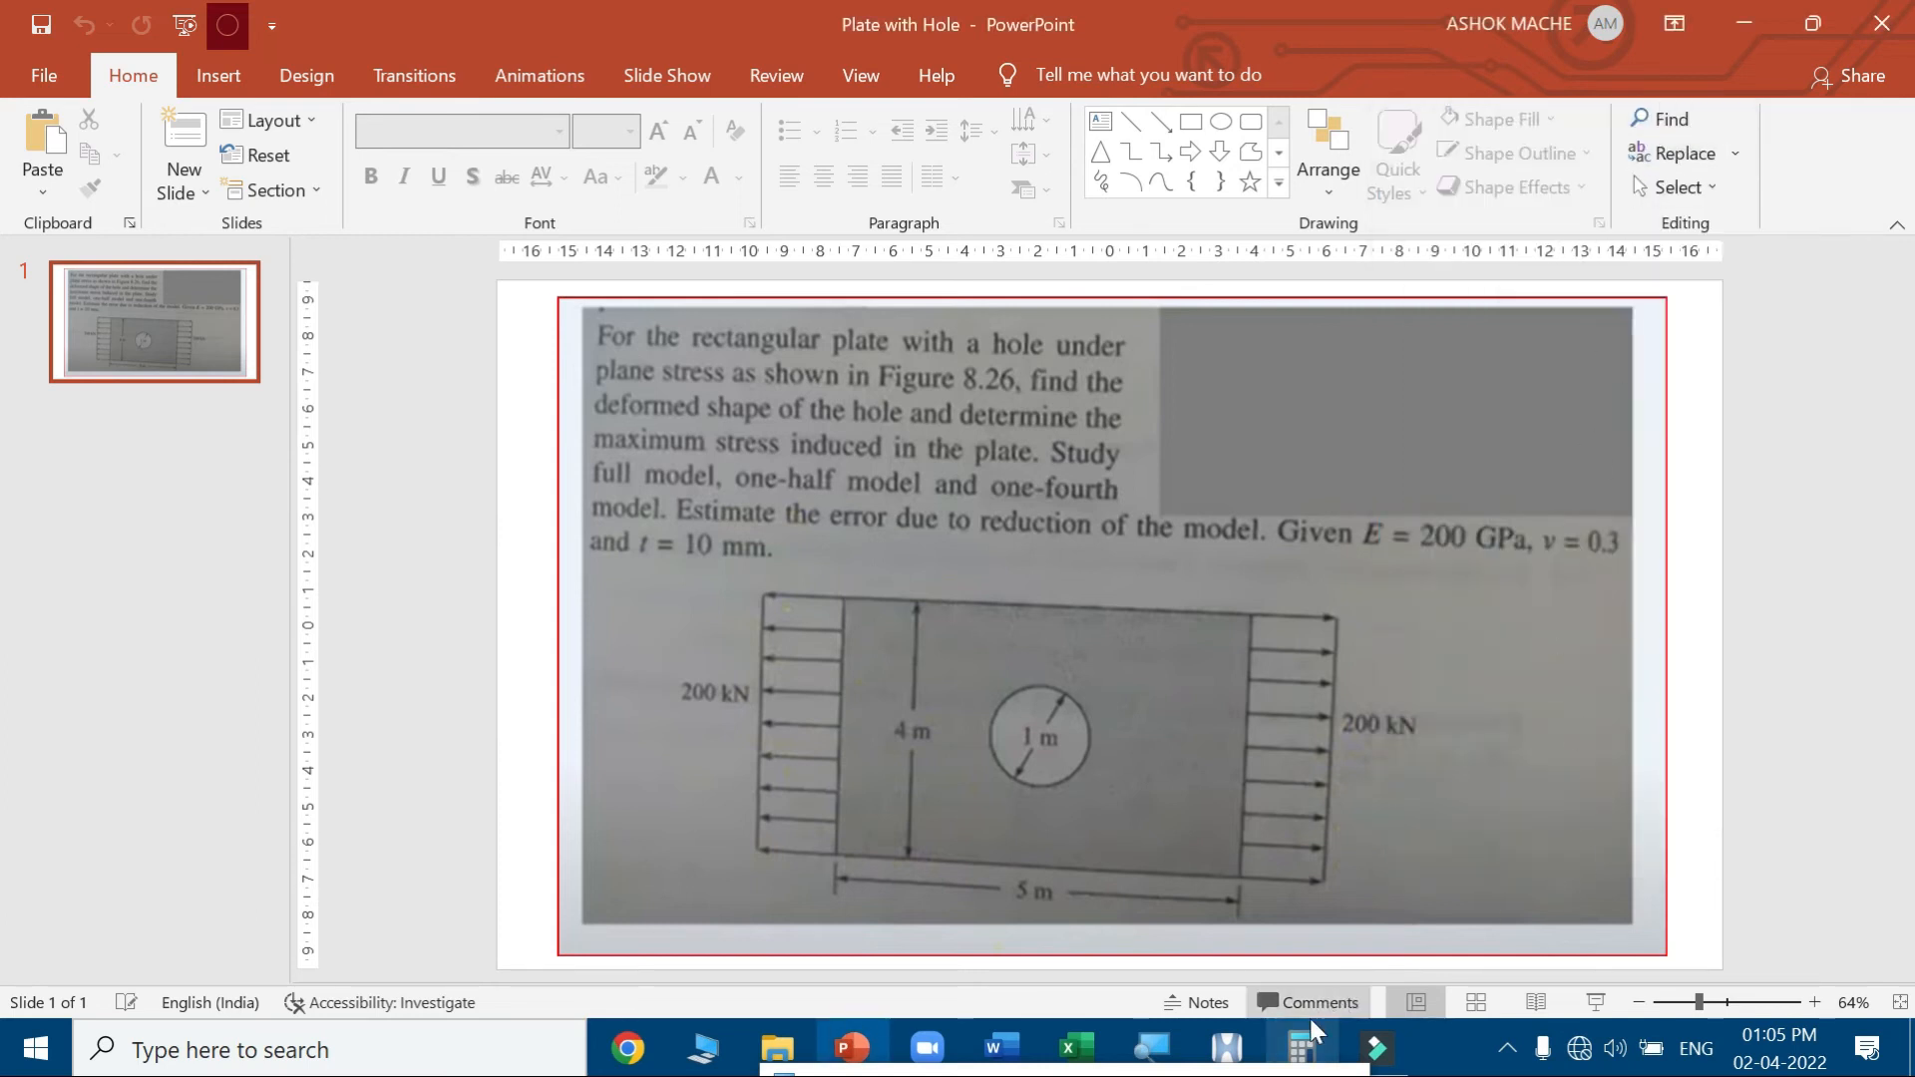
left_click(1225, 1050)
left_click(1795, 943)
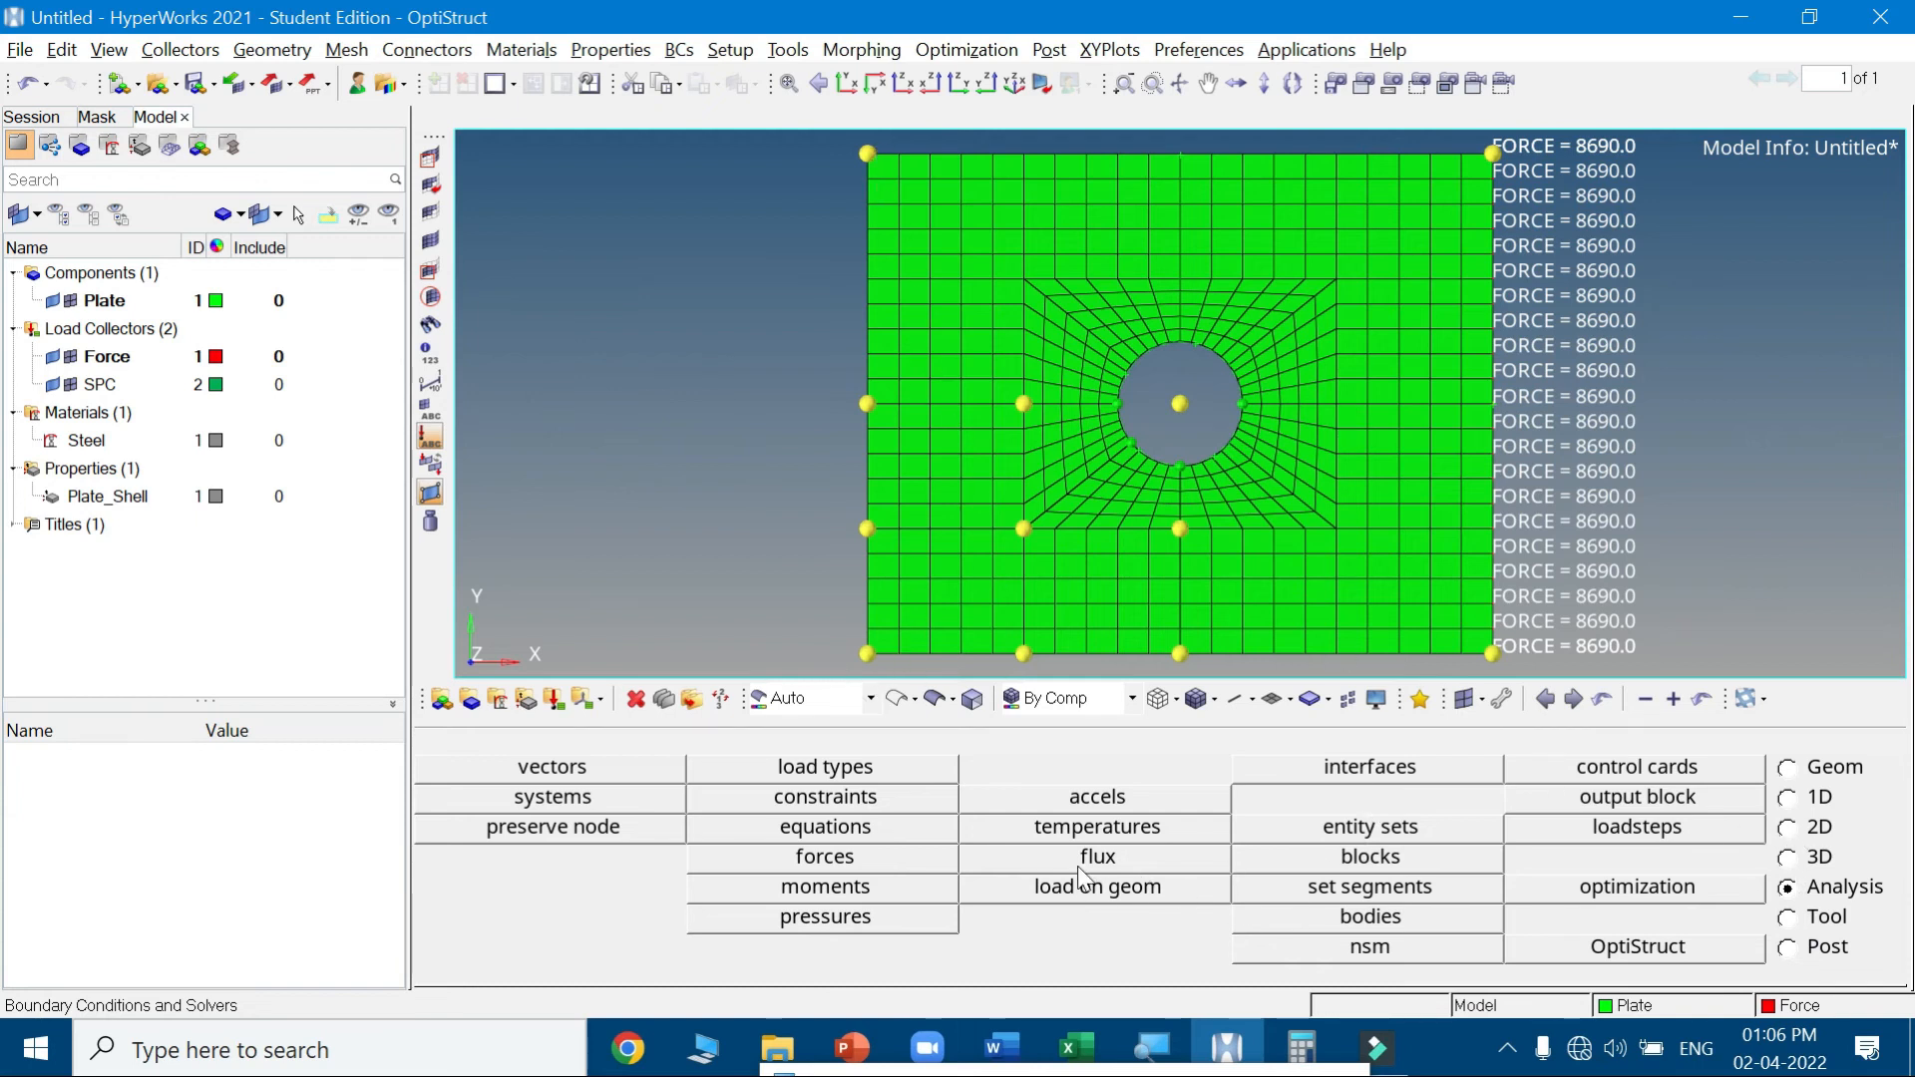
Make SPC the current load collector and constrain dof1 to dof6 at 0 on all nodes along the plate's left edge
left_click(1799, 1005)
left_click(504, 798)
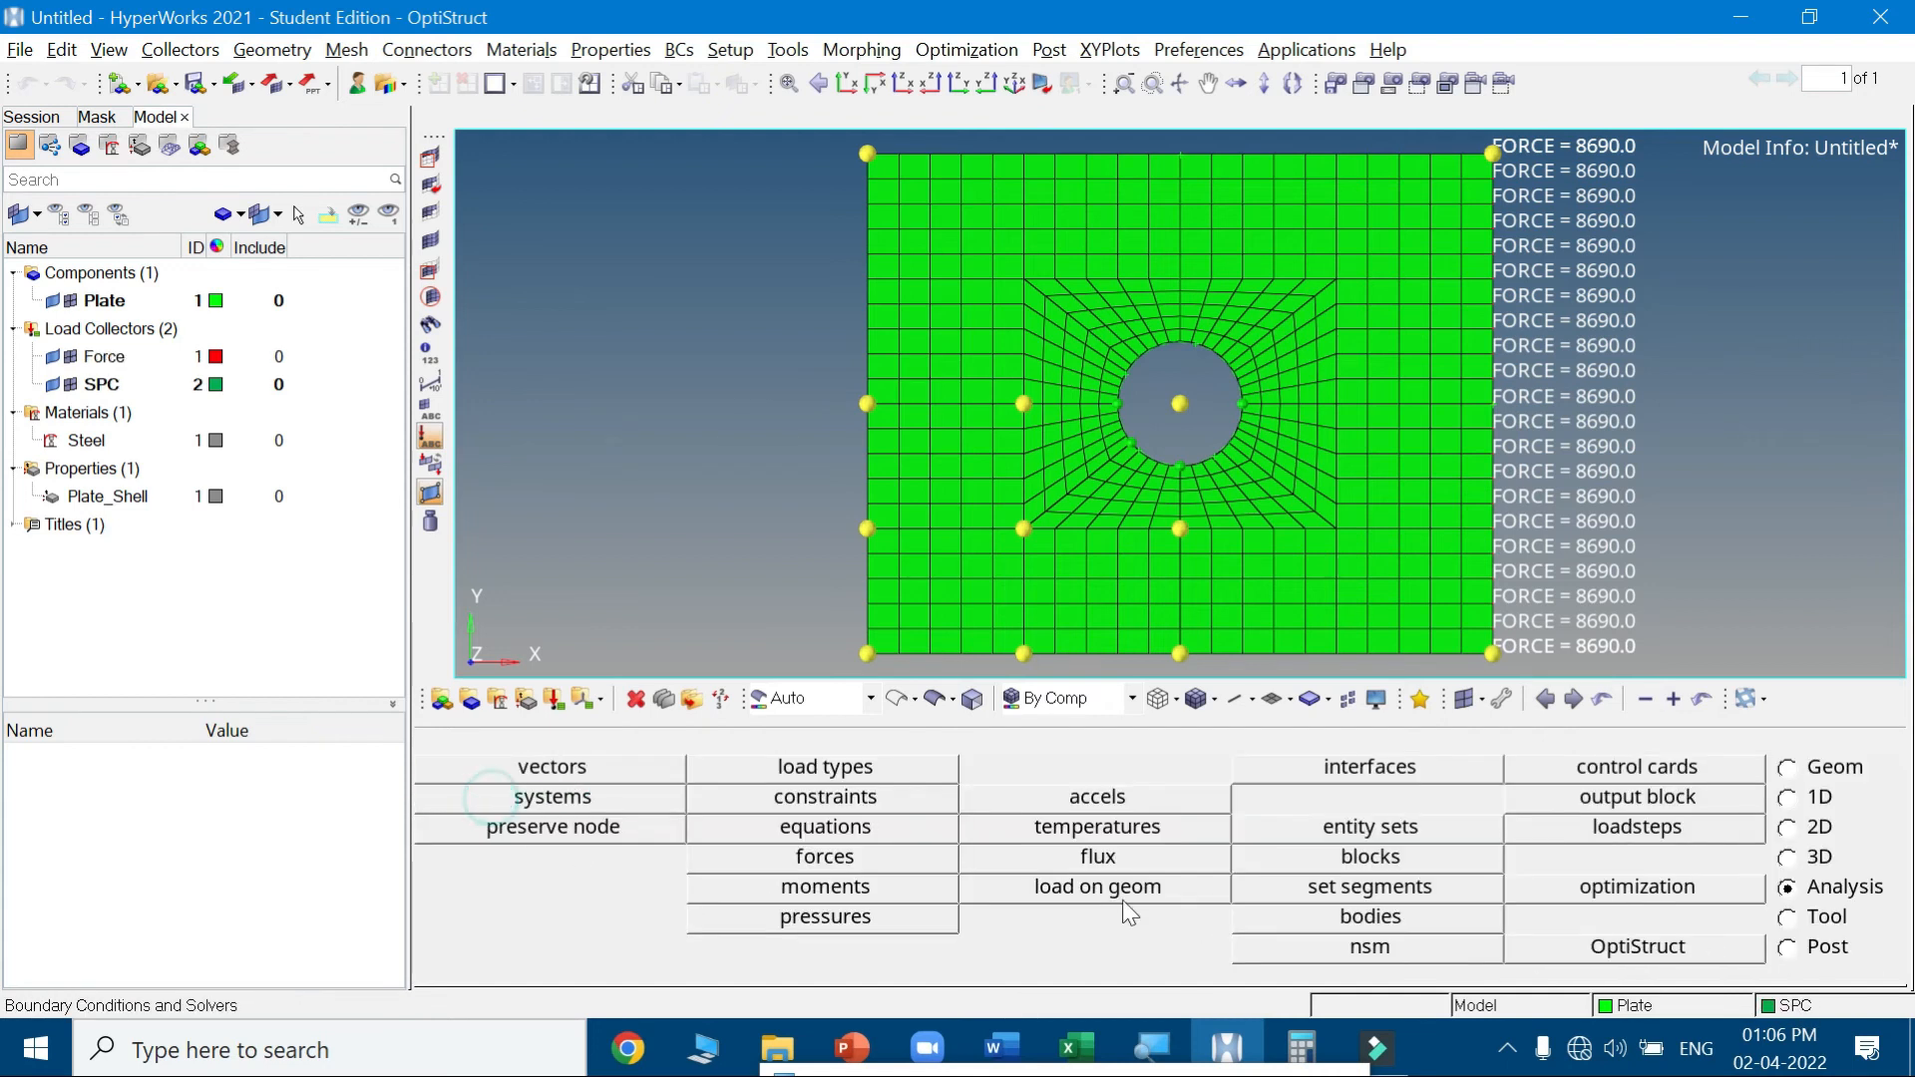
left_click(863, 804)
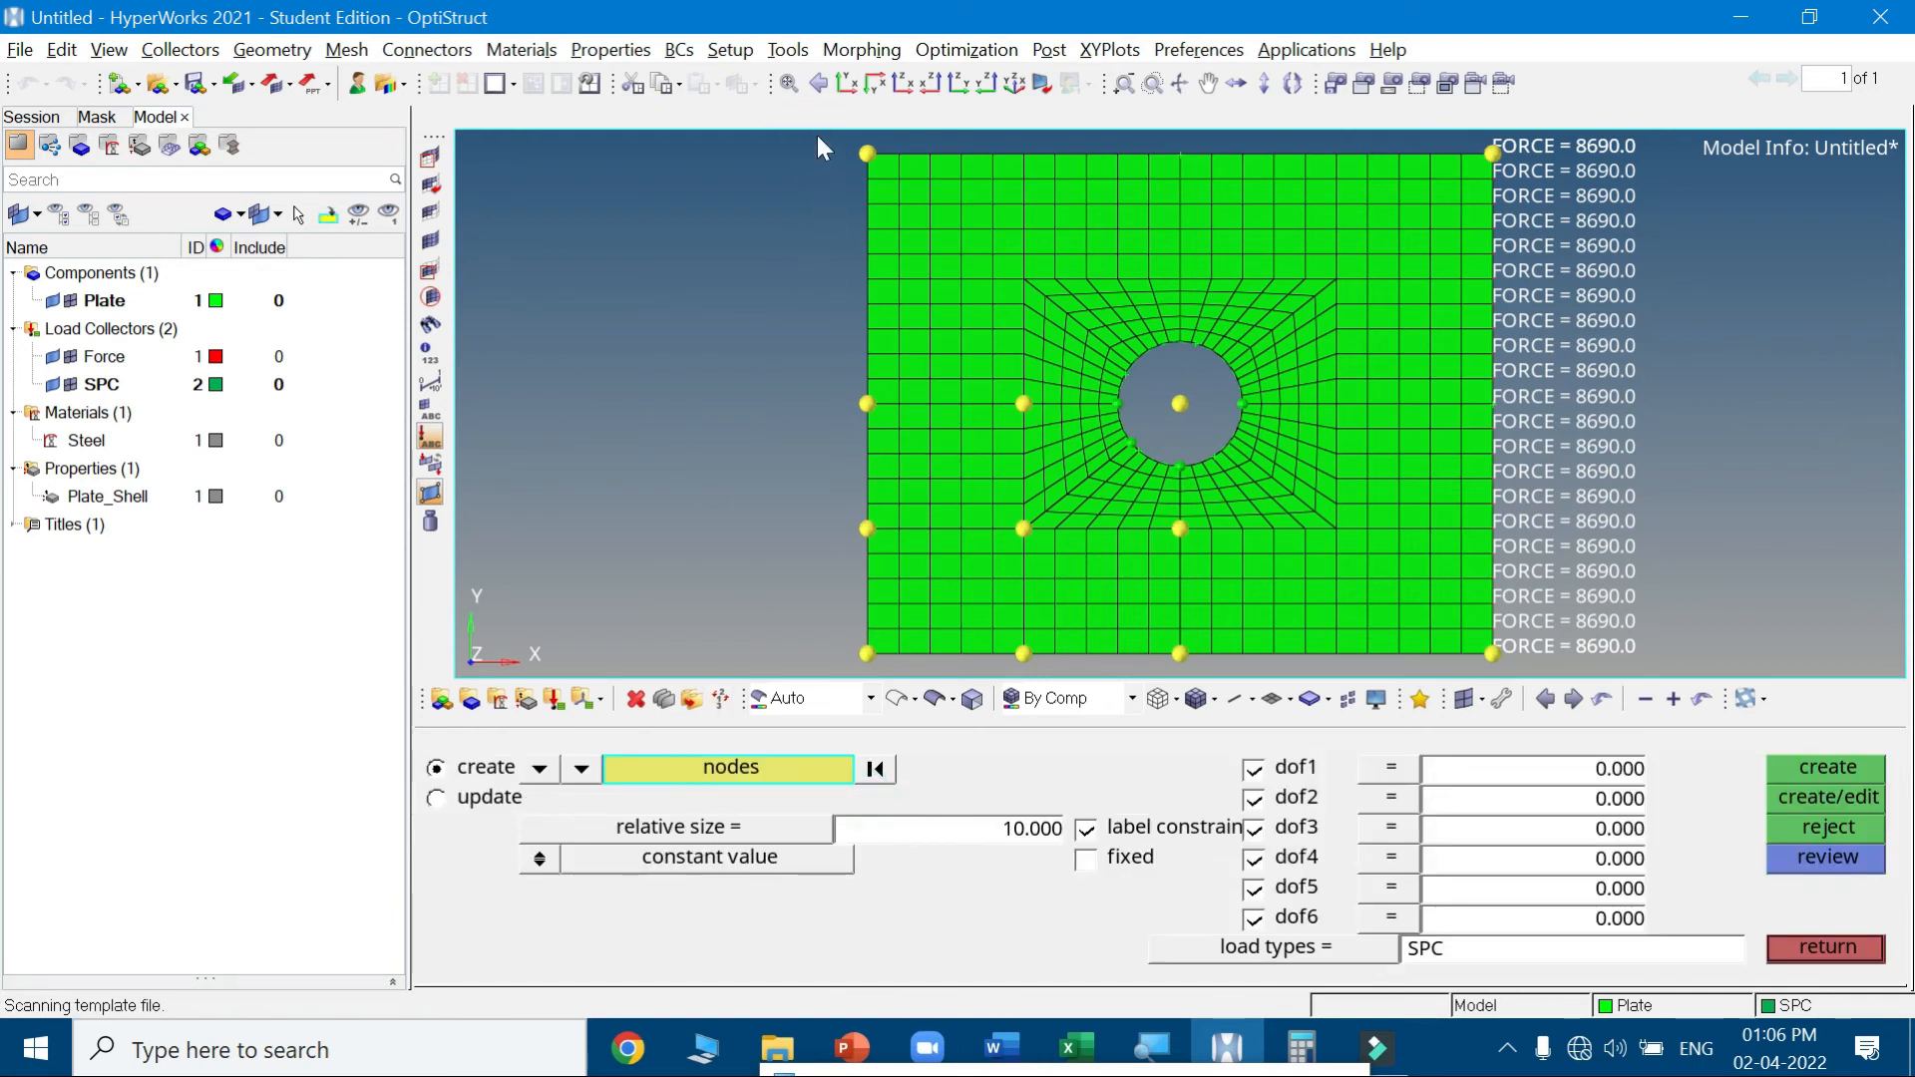
left_click_drag(812, 140, 834, 164, "shift")
left_click_drag(872, 237, 891, 675, "shift")
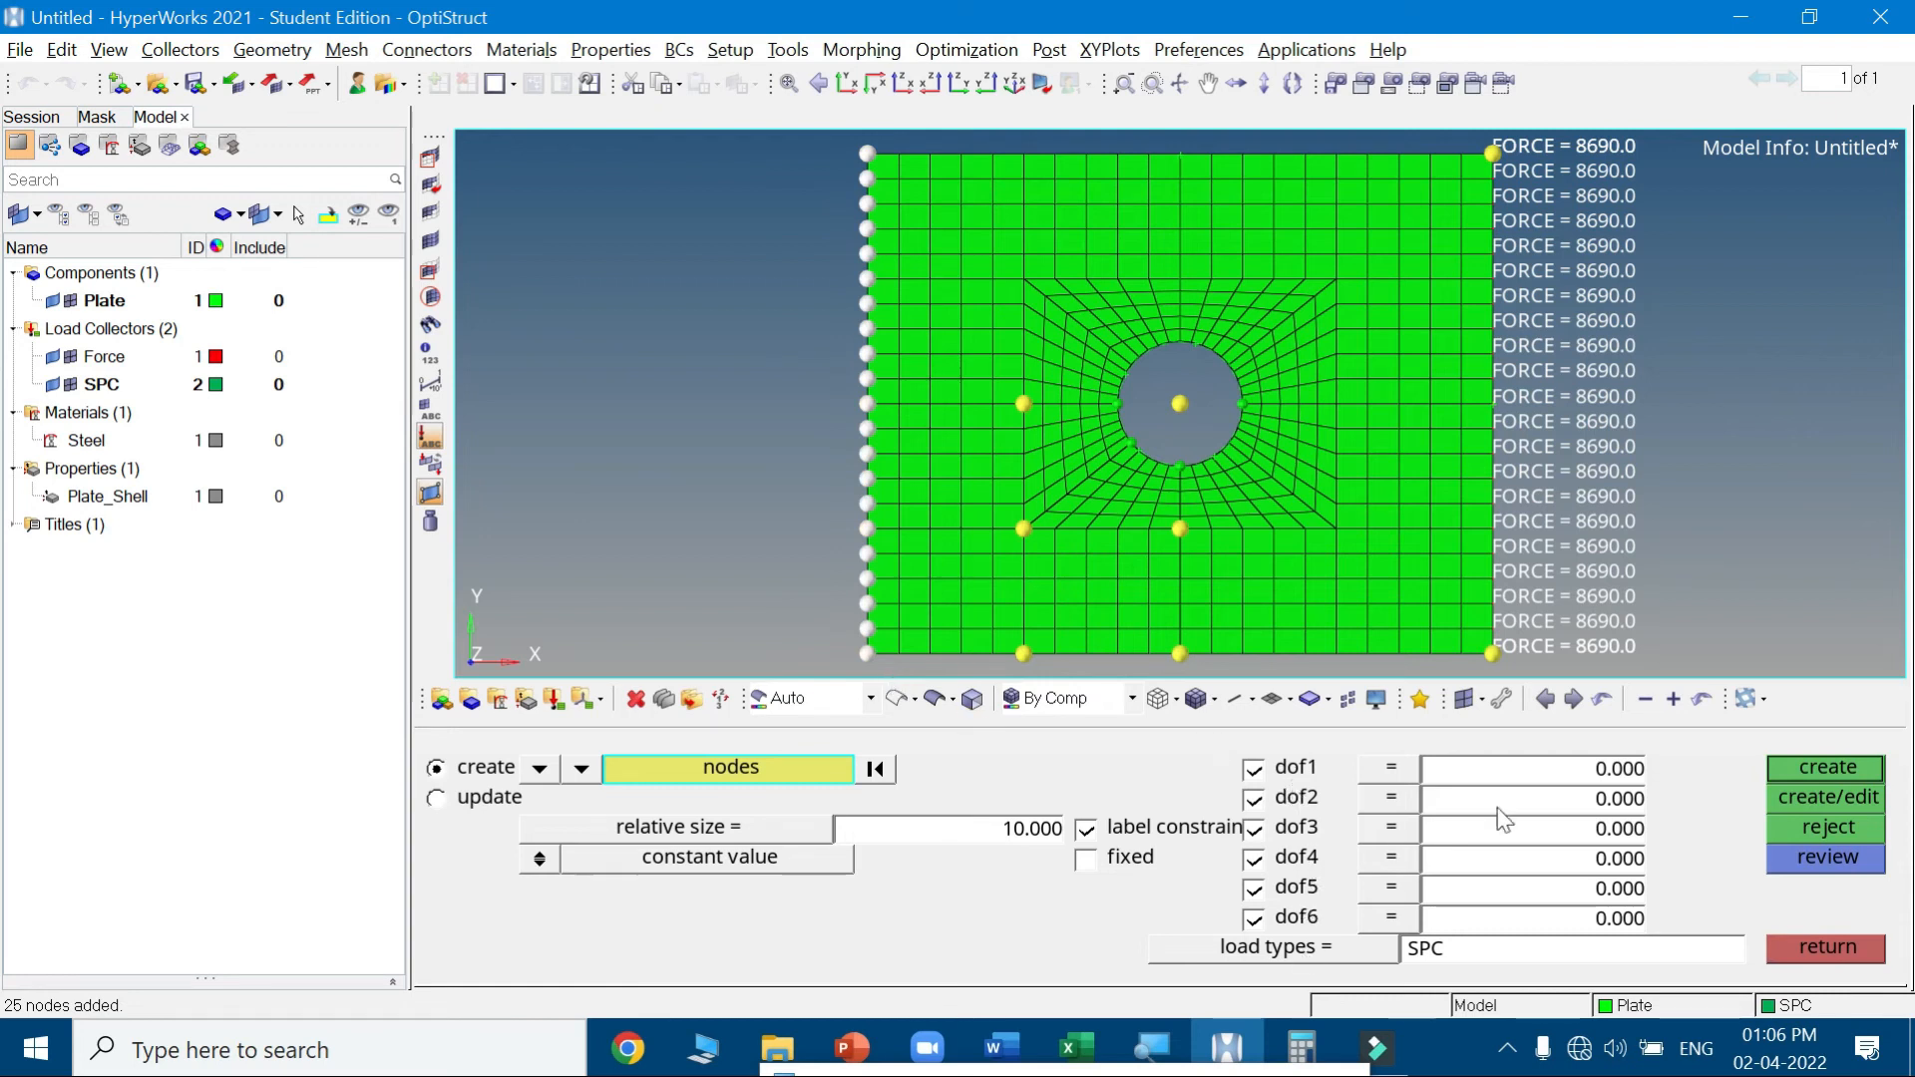
left_click(1777, 766)
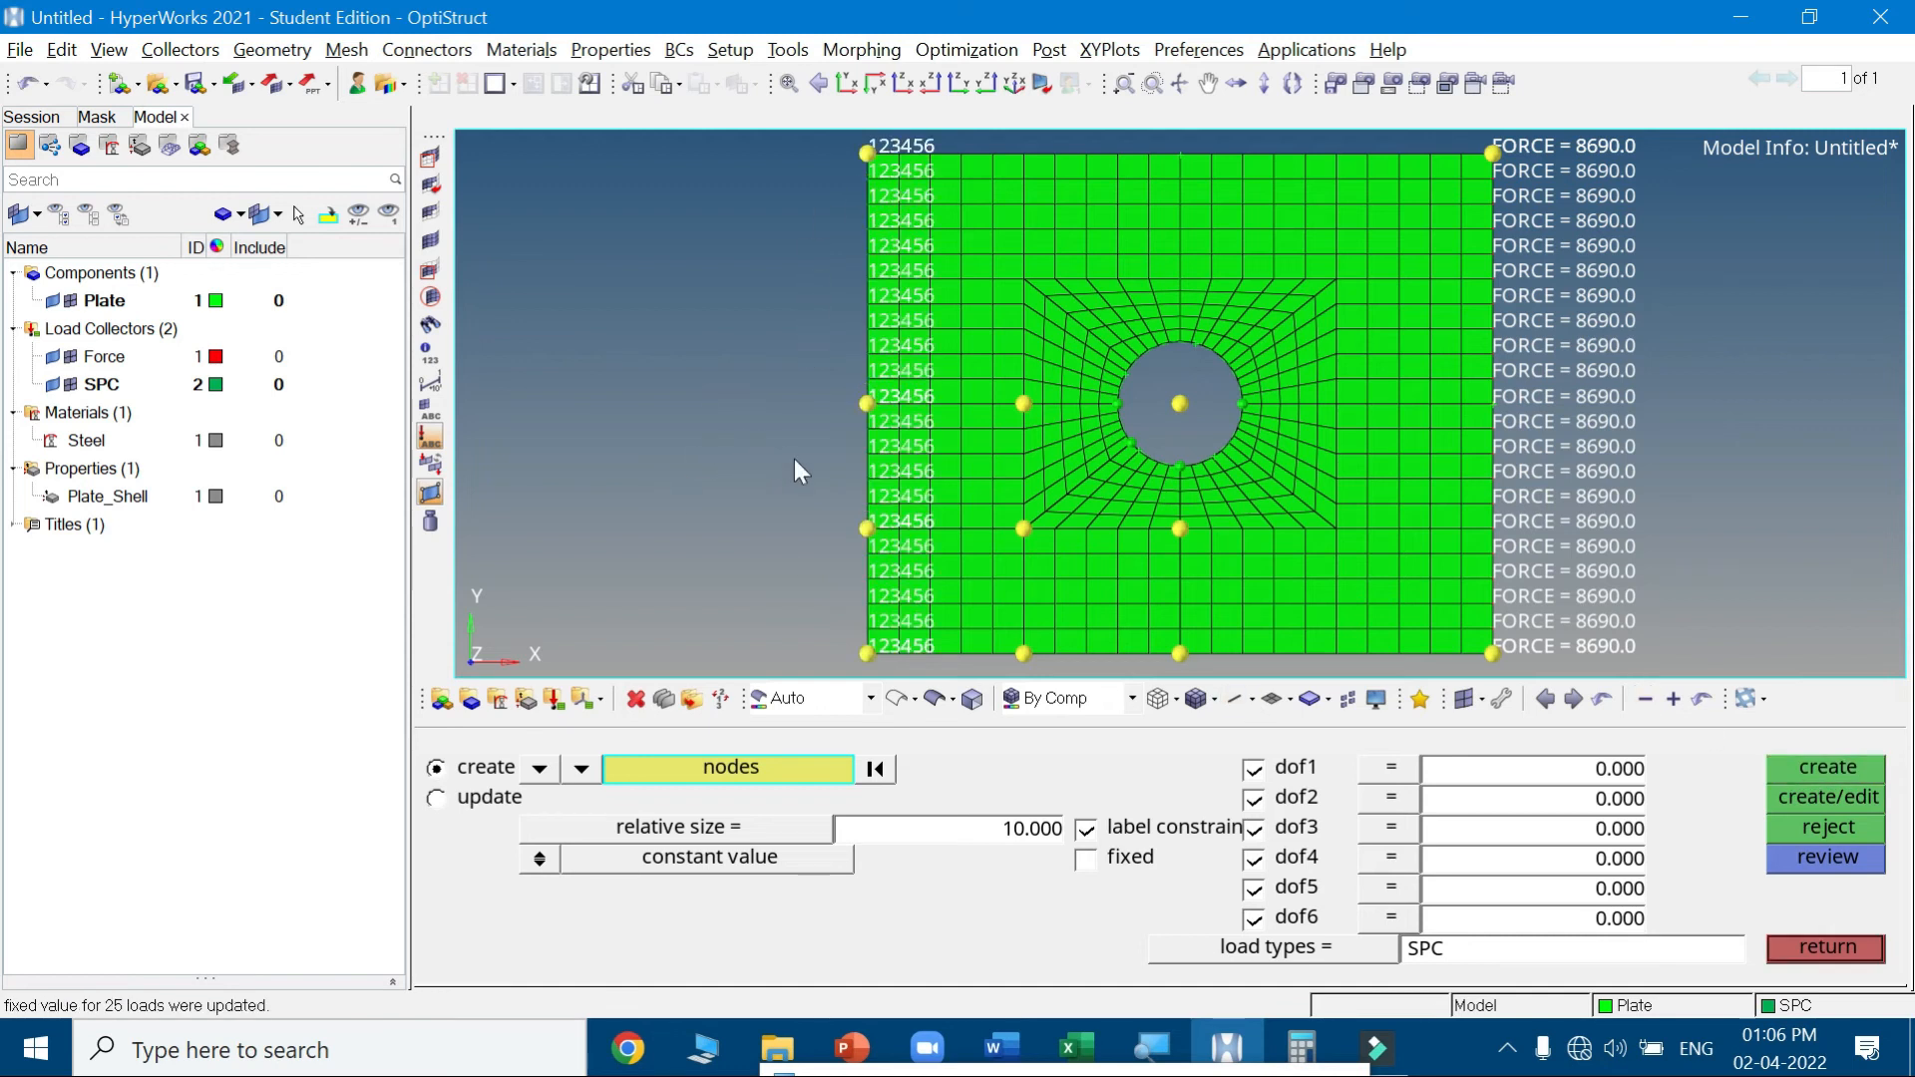
left_click(1789, 949)
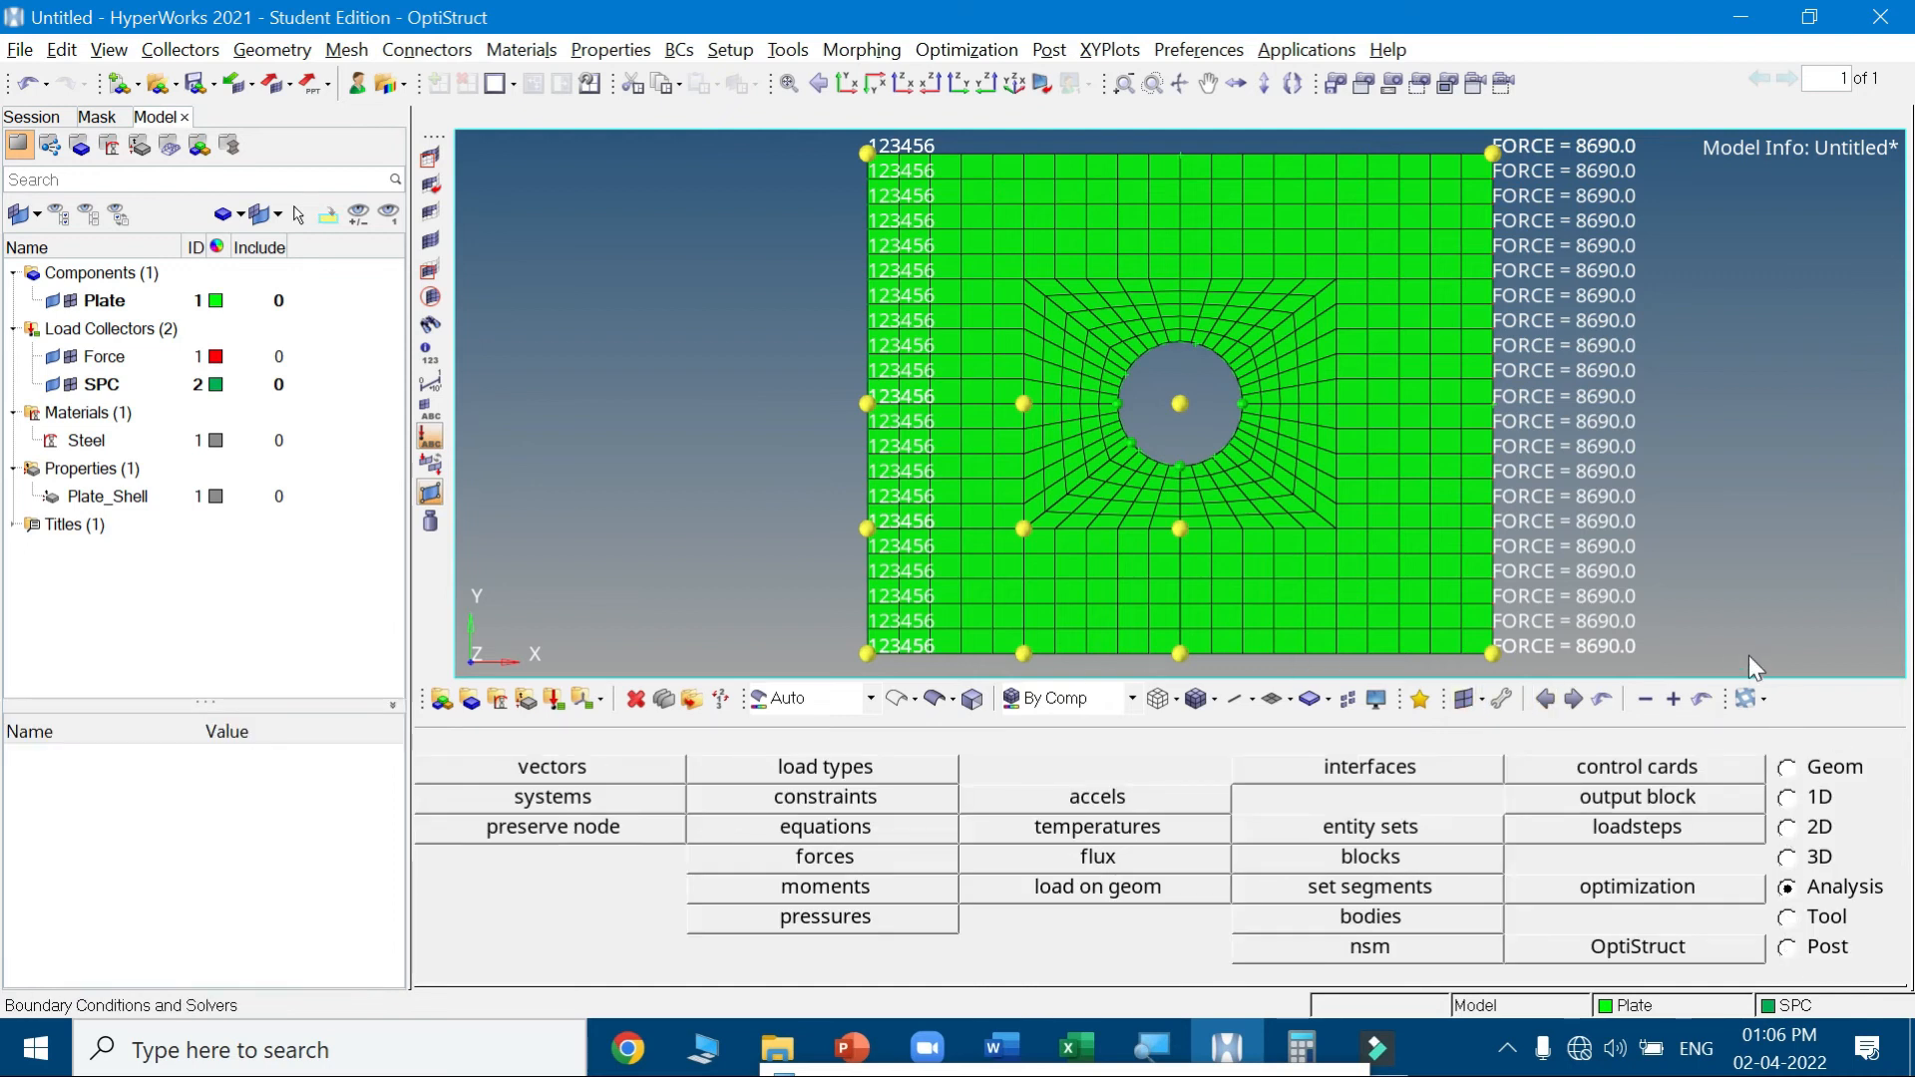
Clear all temporary nodes from the plate model and leave the temp nodes tool
left_click(1787, 767)
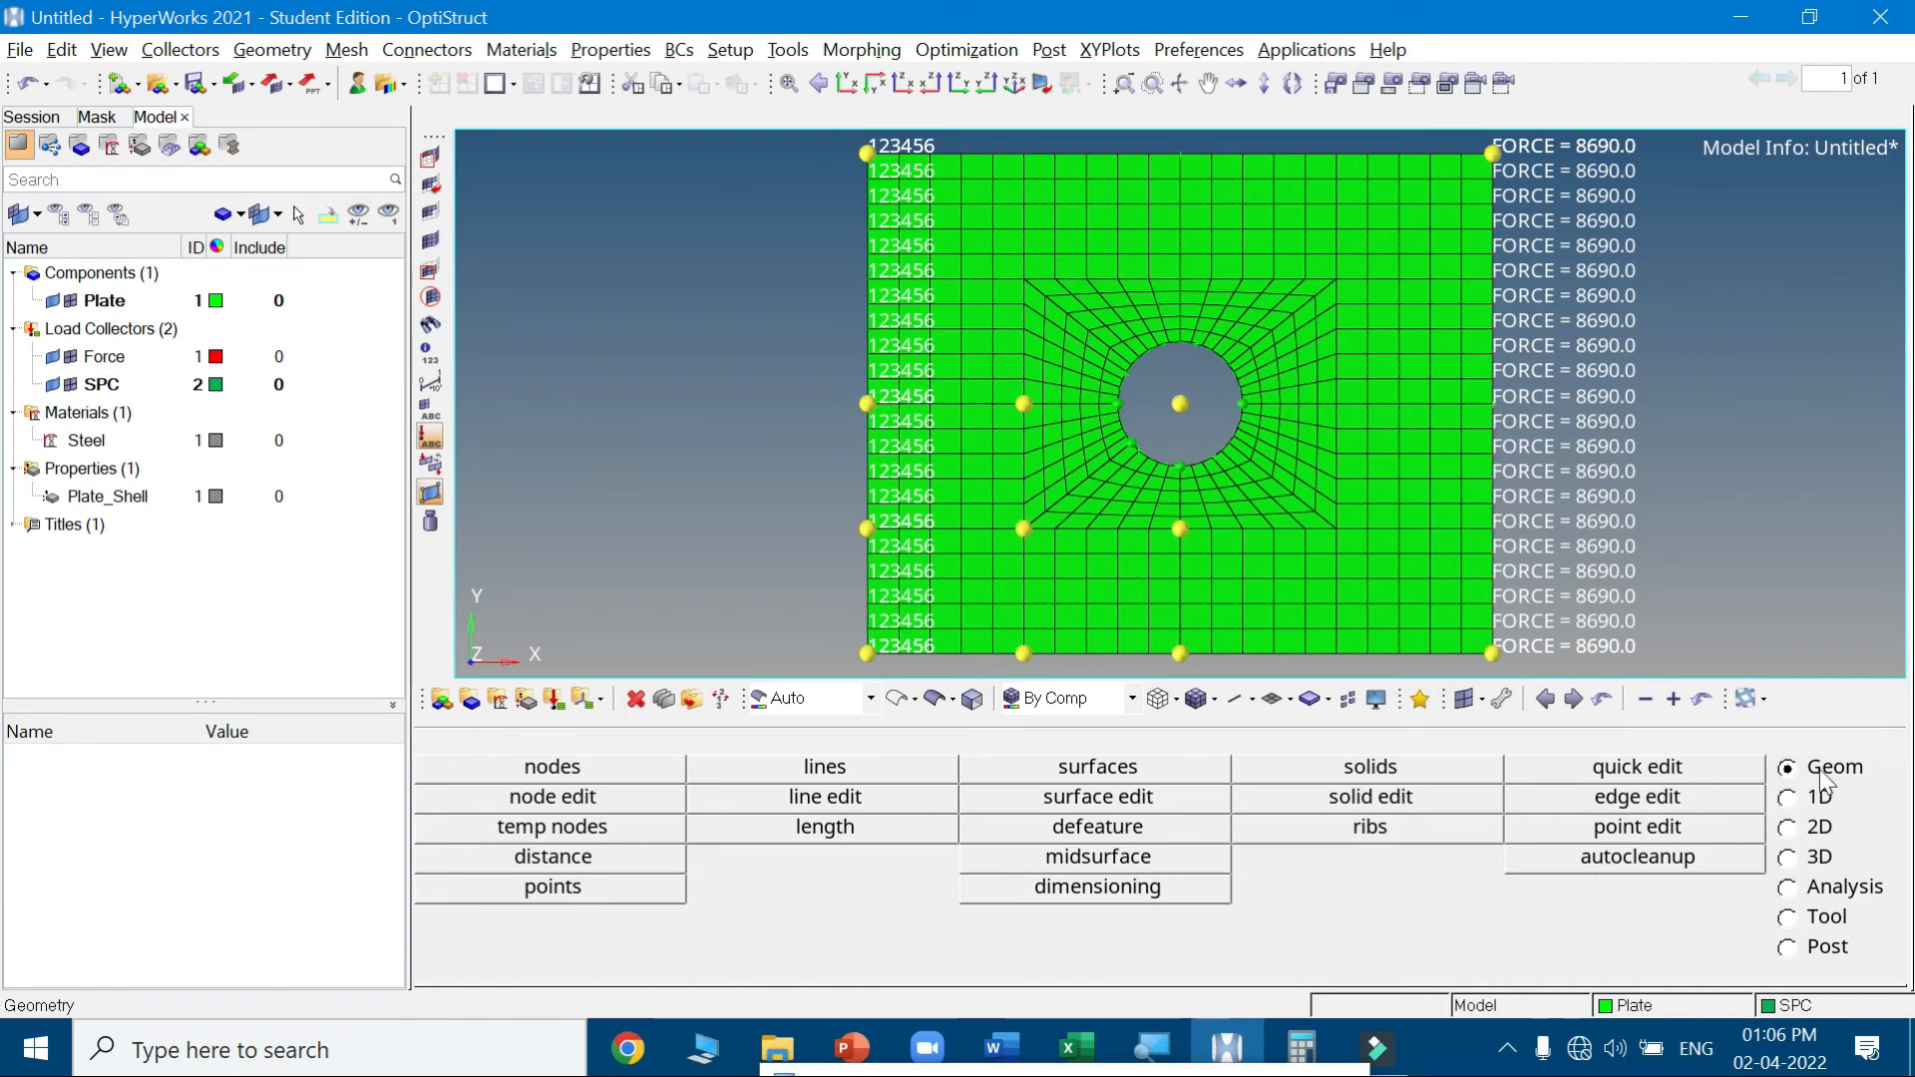
left_click(596, 828)
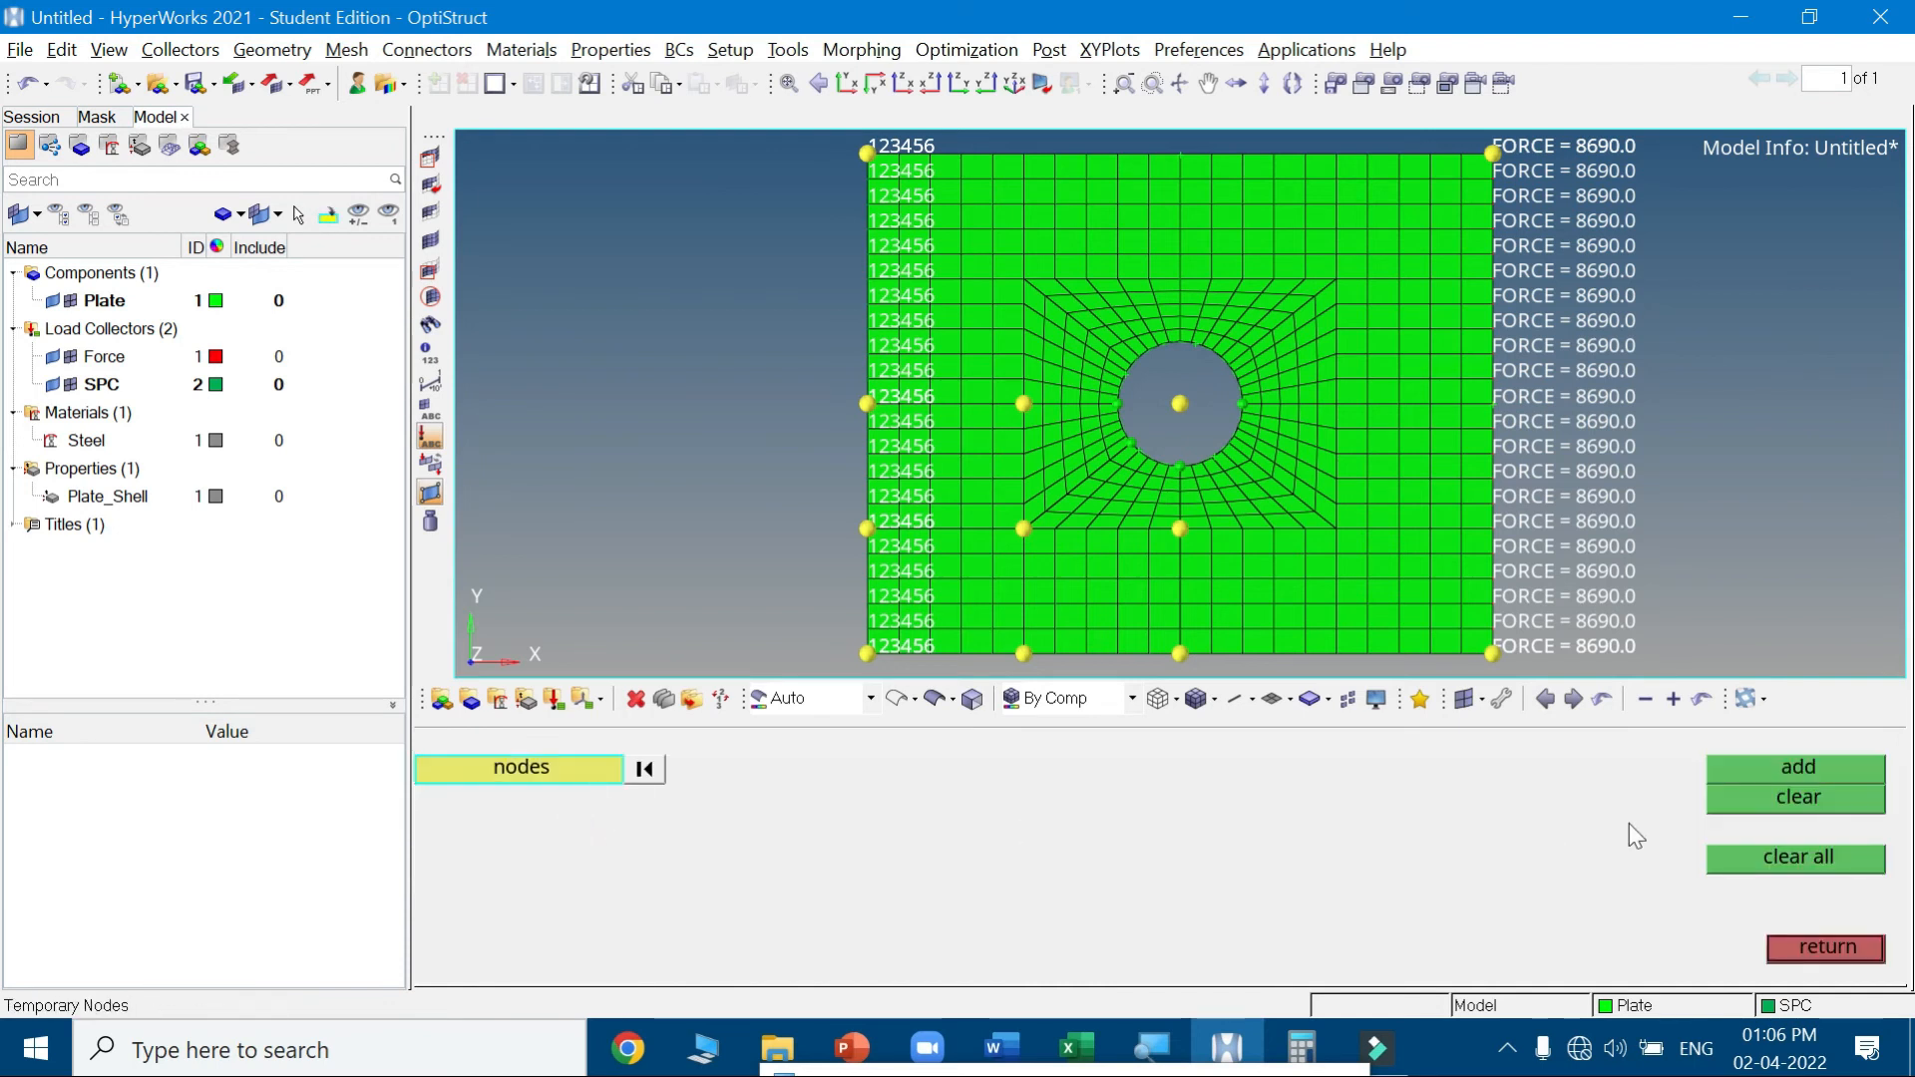
left_click(1762, 866)
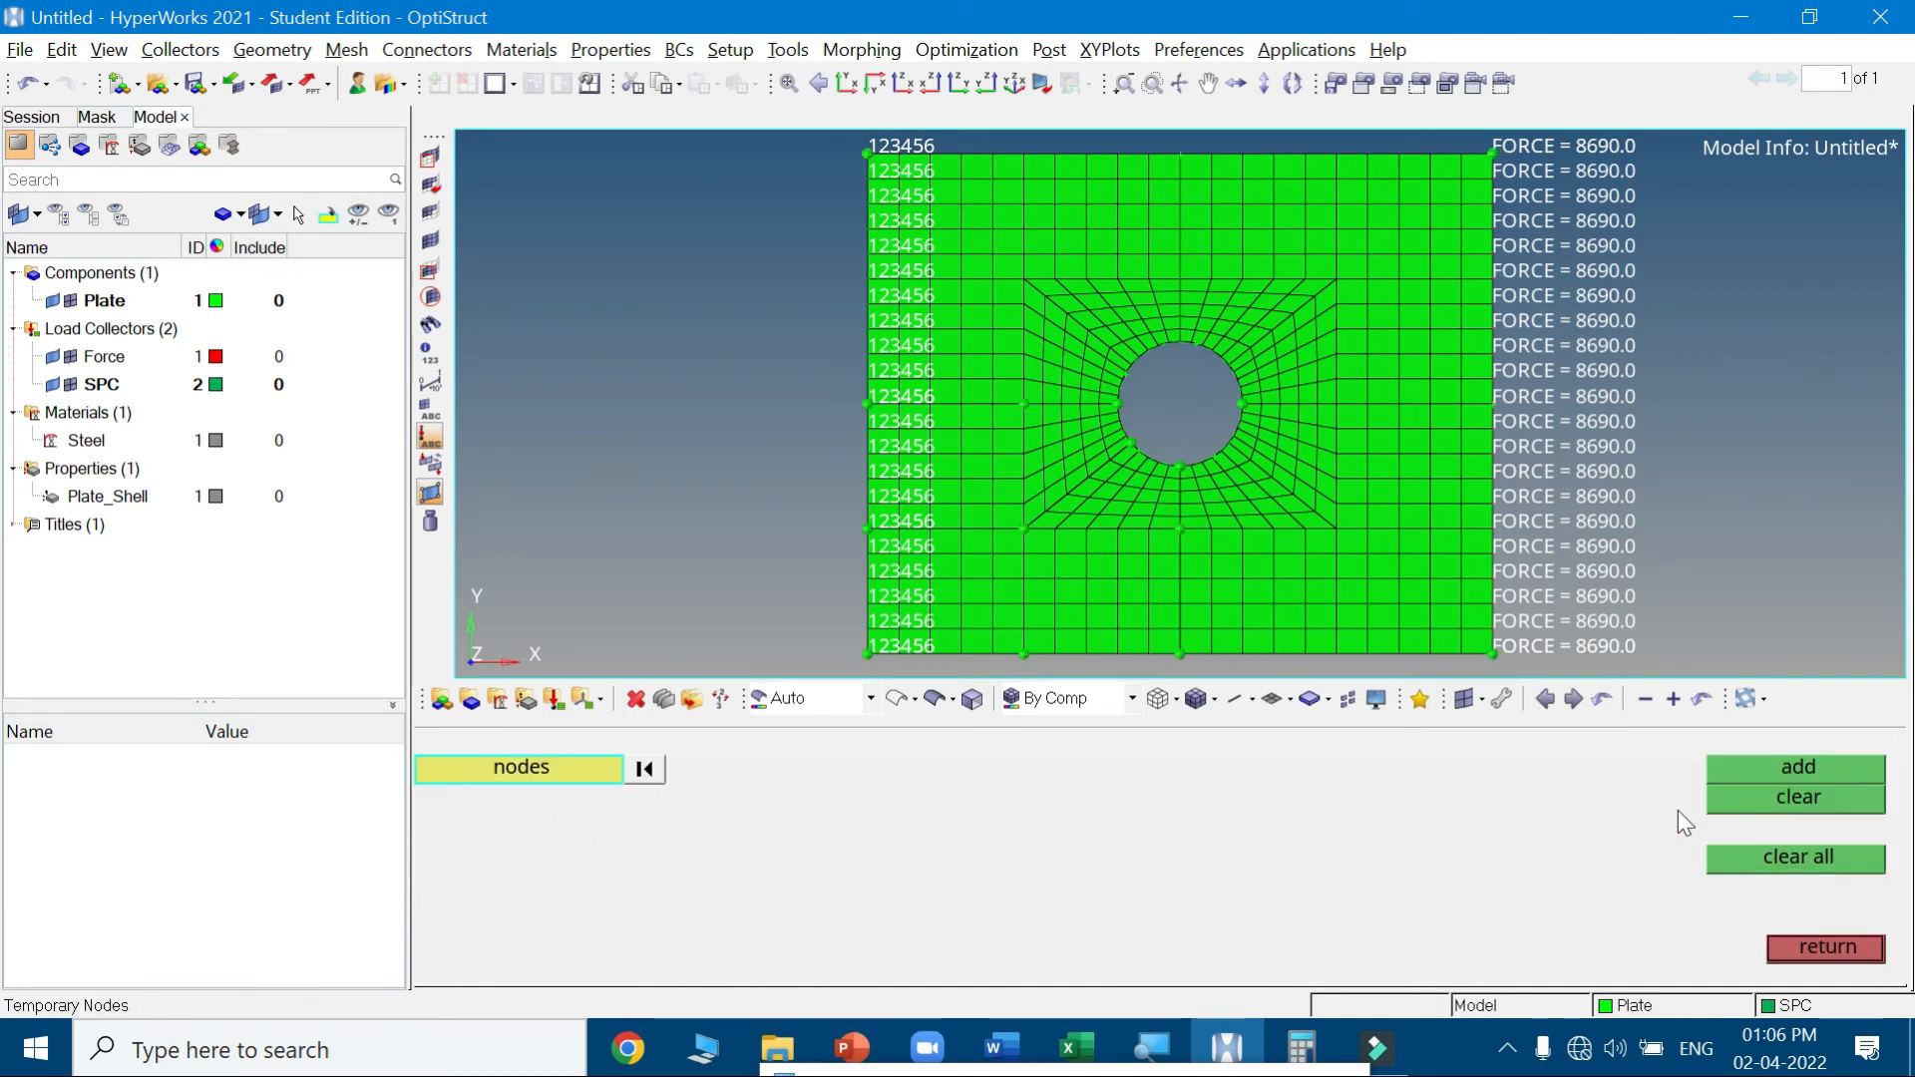
left_click(1831, 948)
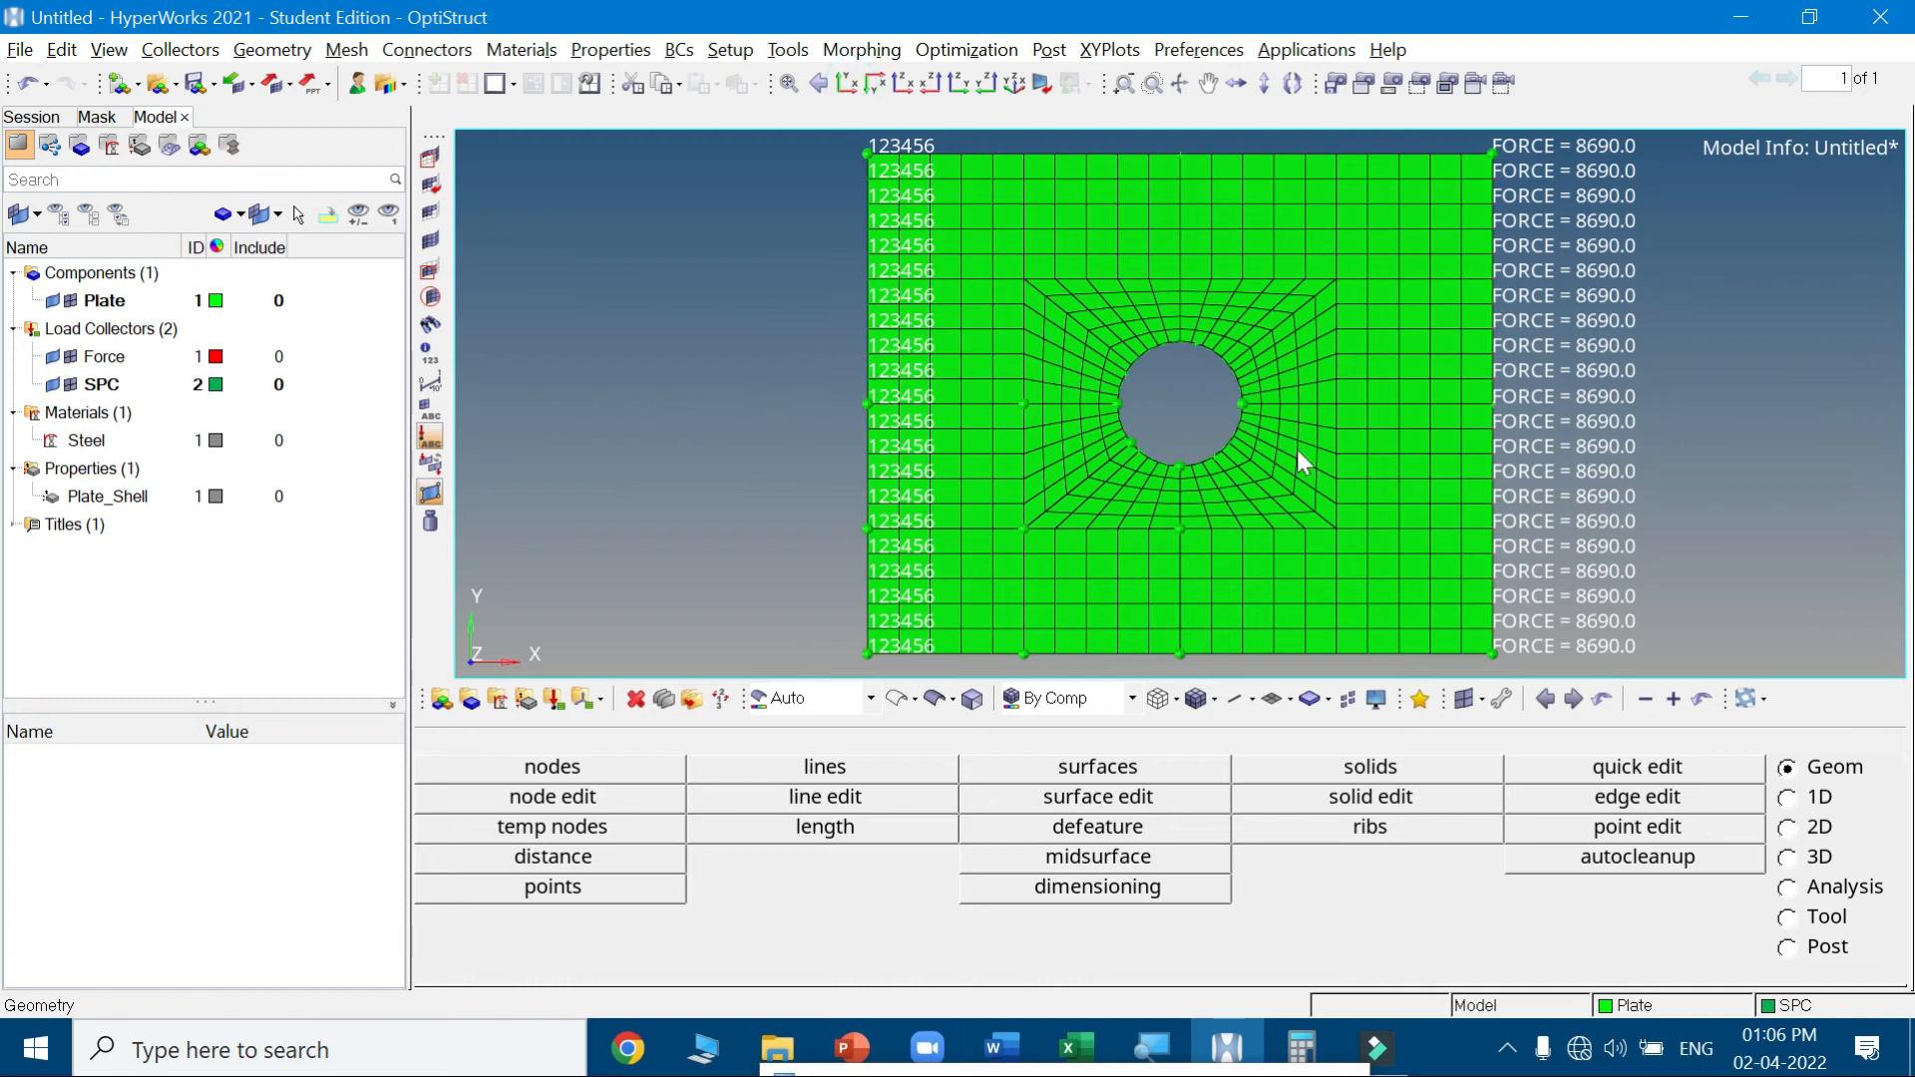
scroll(1341, 481, "down", 2)
scroll(1338, 465, "up", 3)
scroll(1309, 445, "down", 3)
scroll(1227, 463, "up", 2)
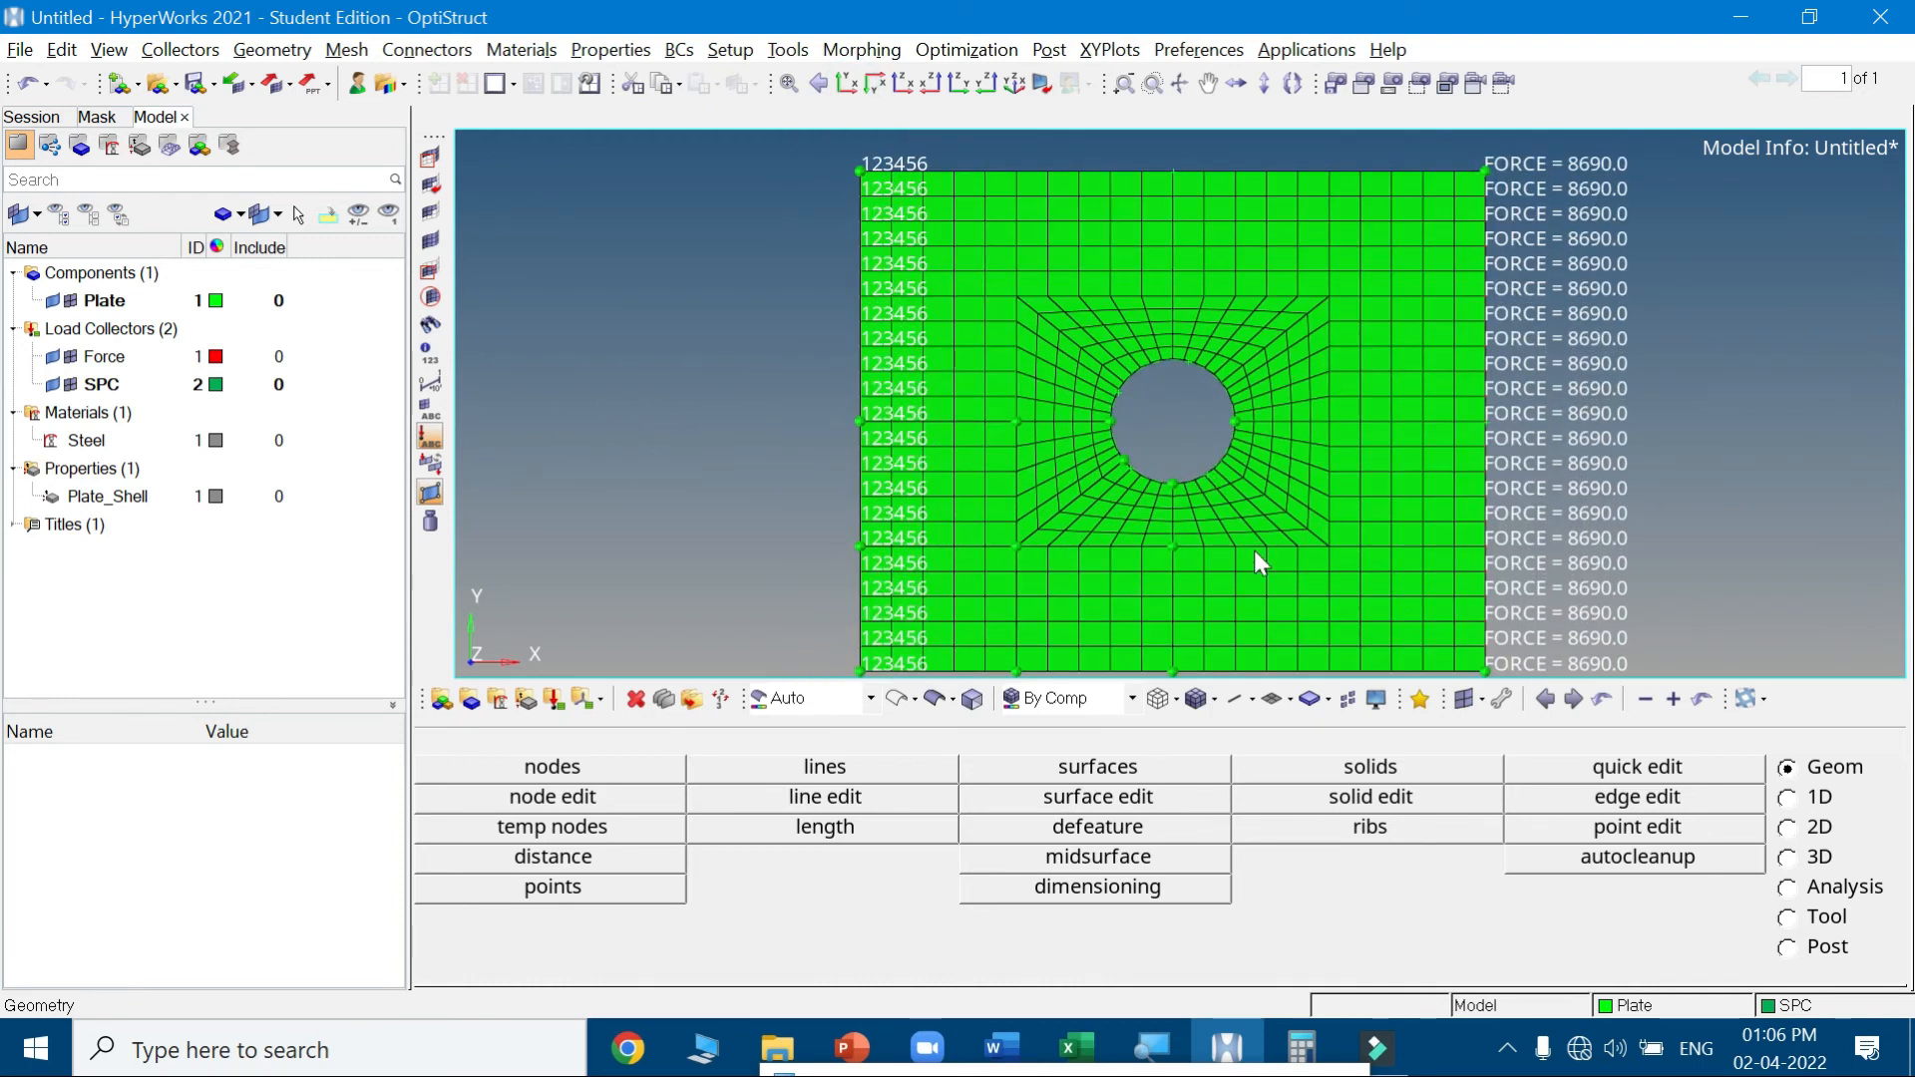
left_click(847, 85)
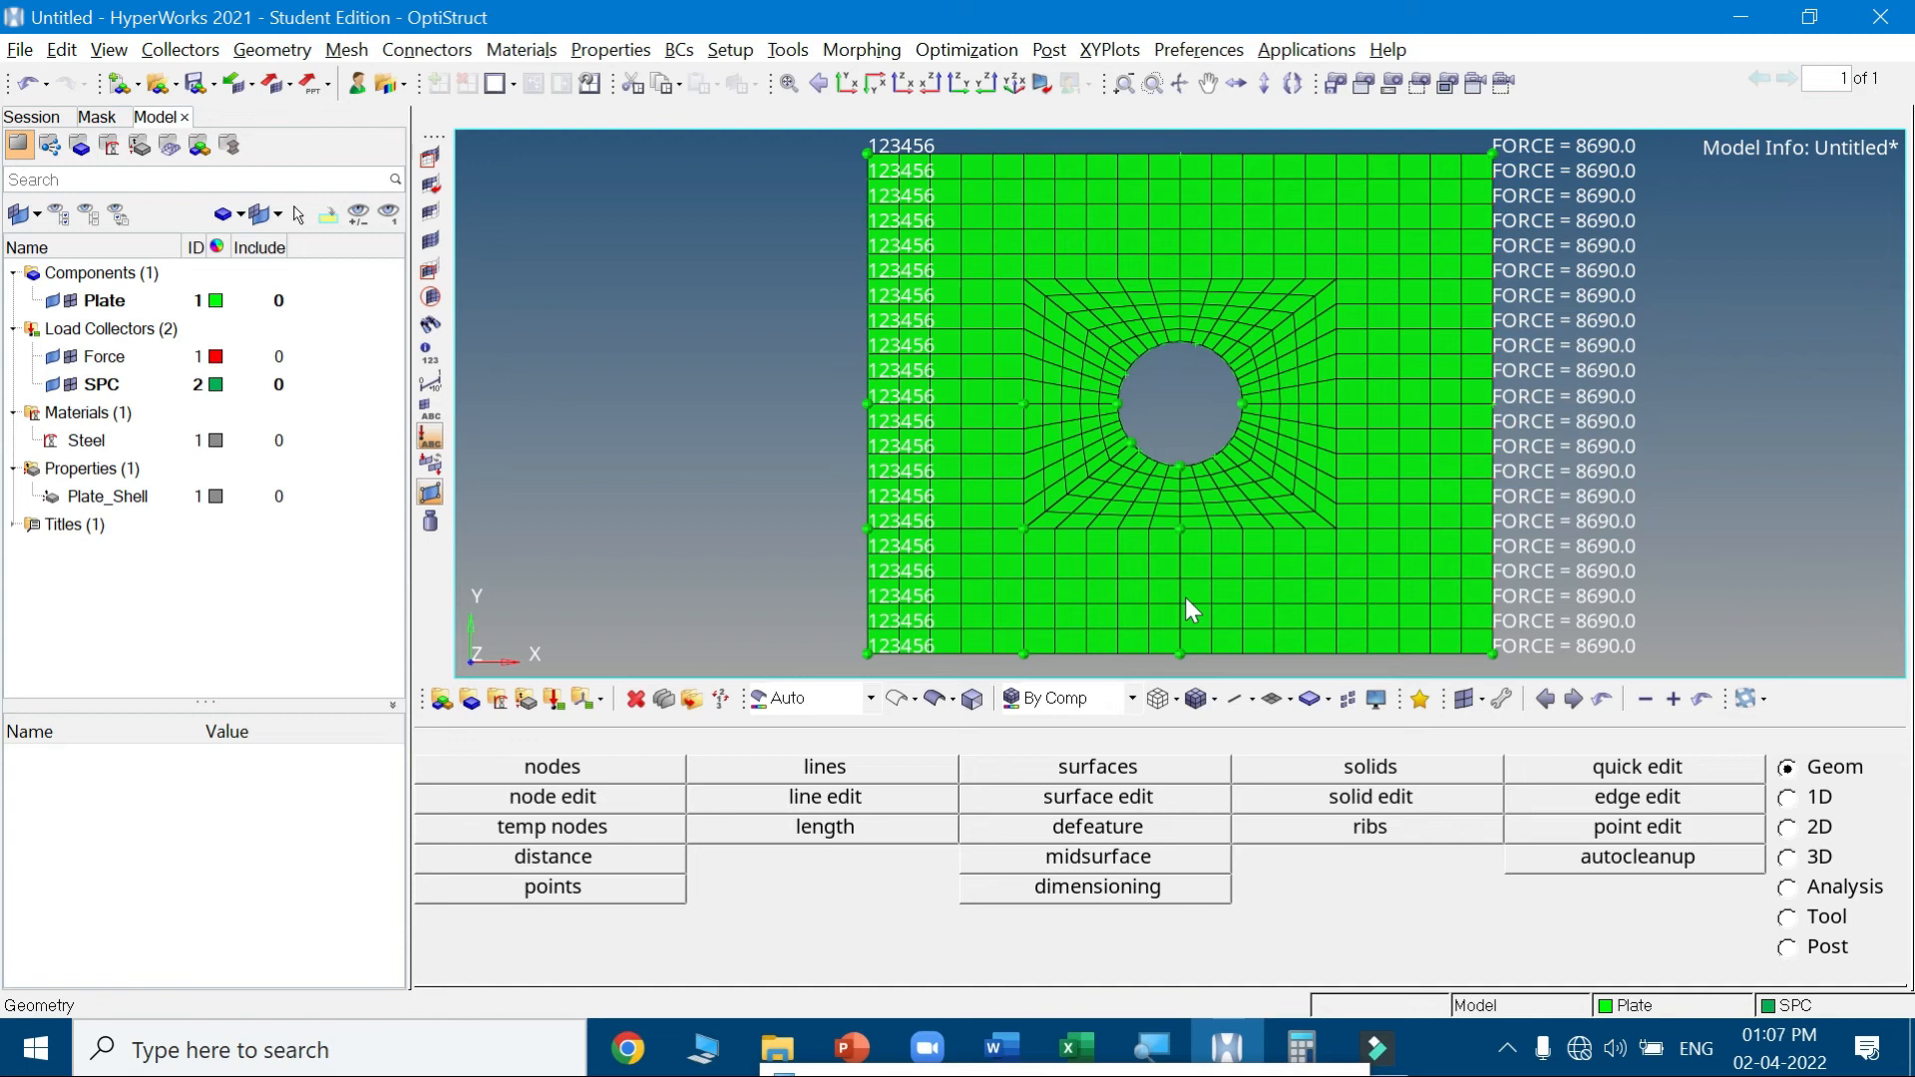
Start a new analysis load step and name it Linear_Static_Plate
left_click(1787, 917)
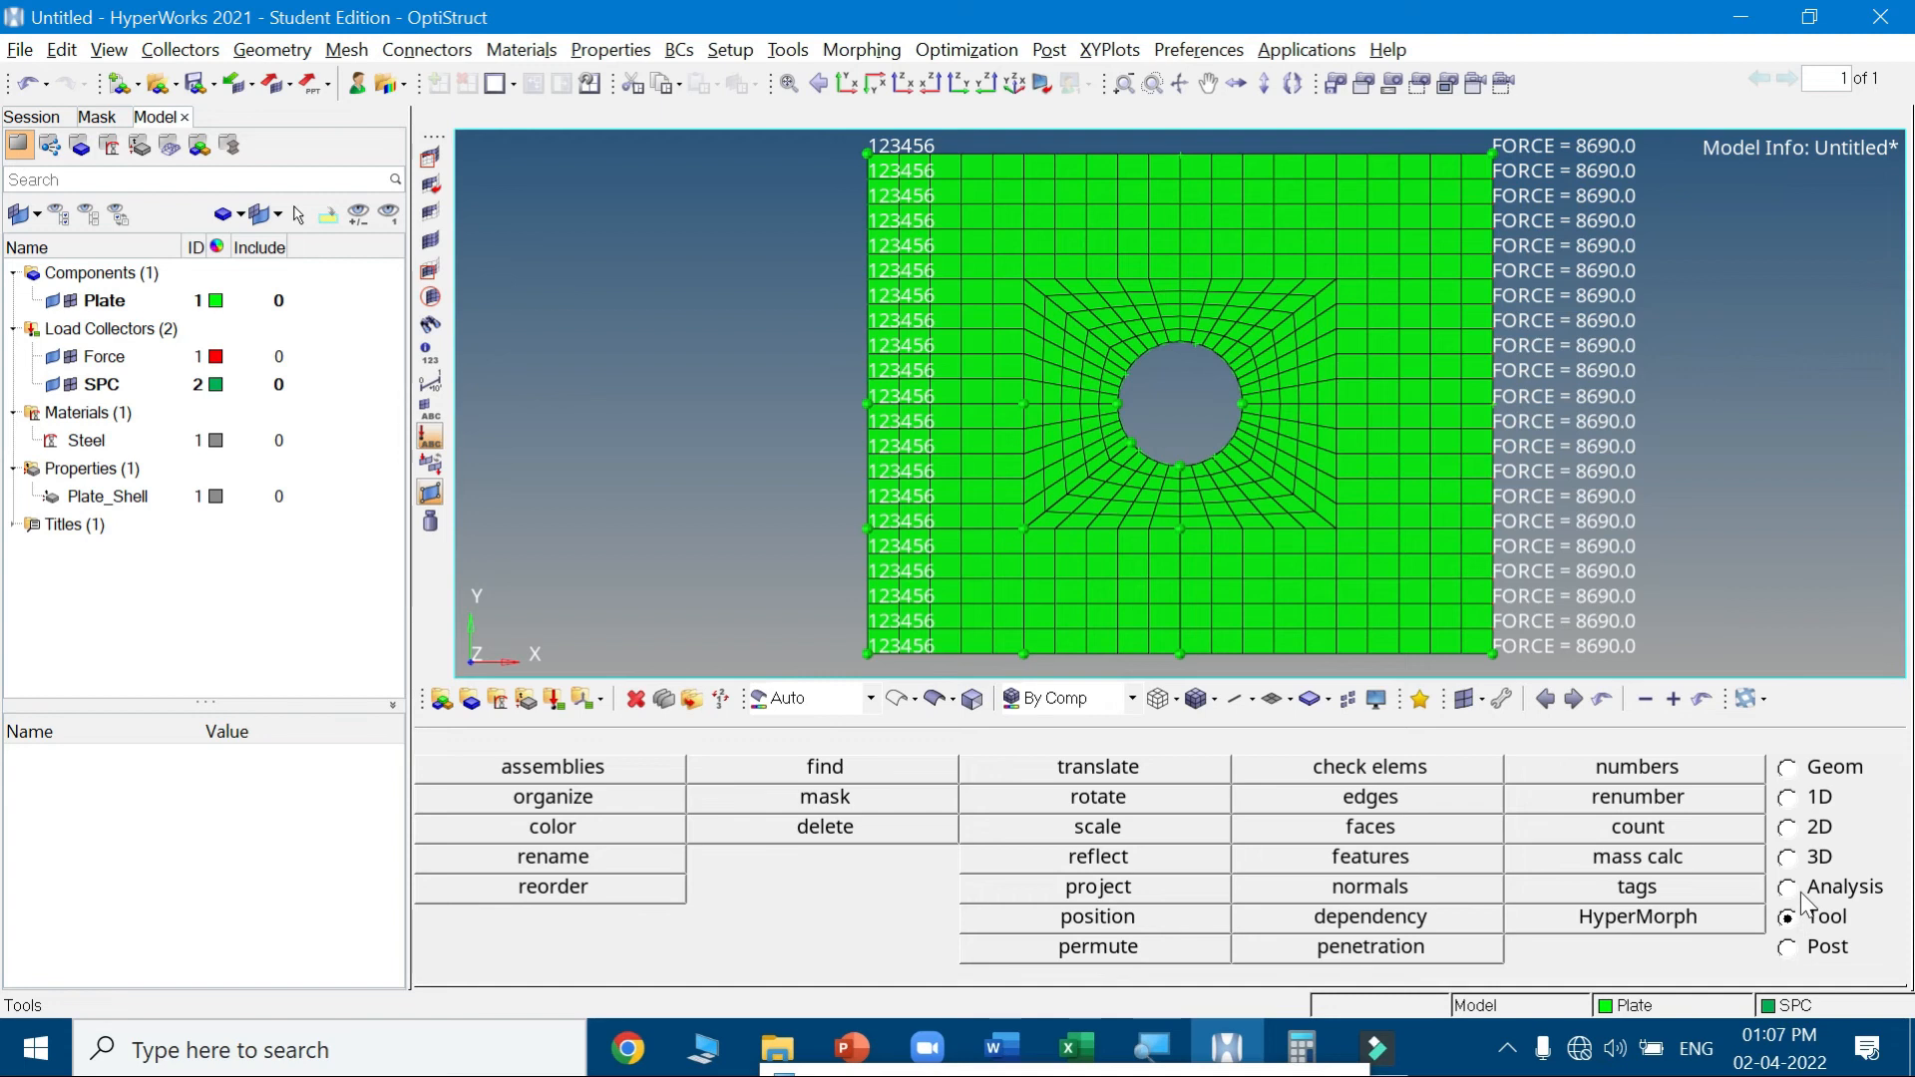
left_click(1802, 893)
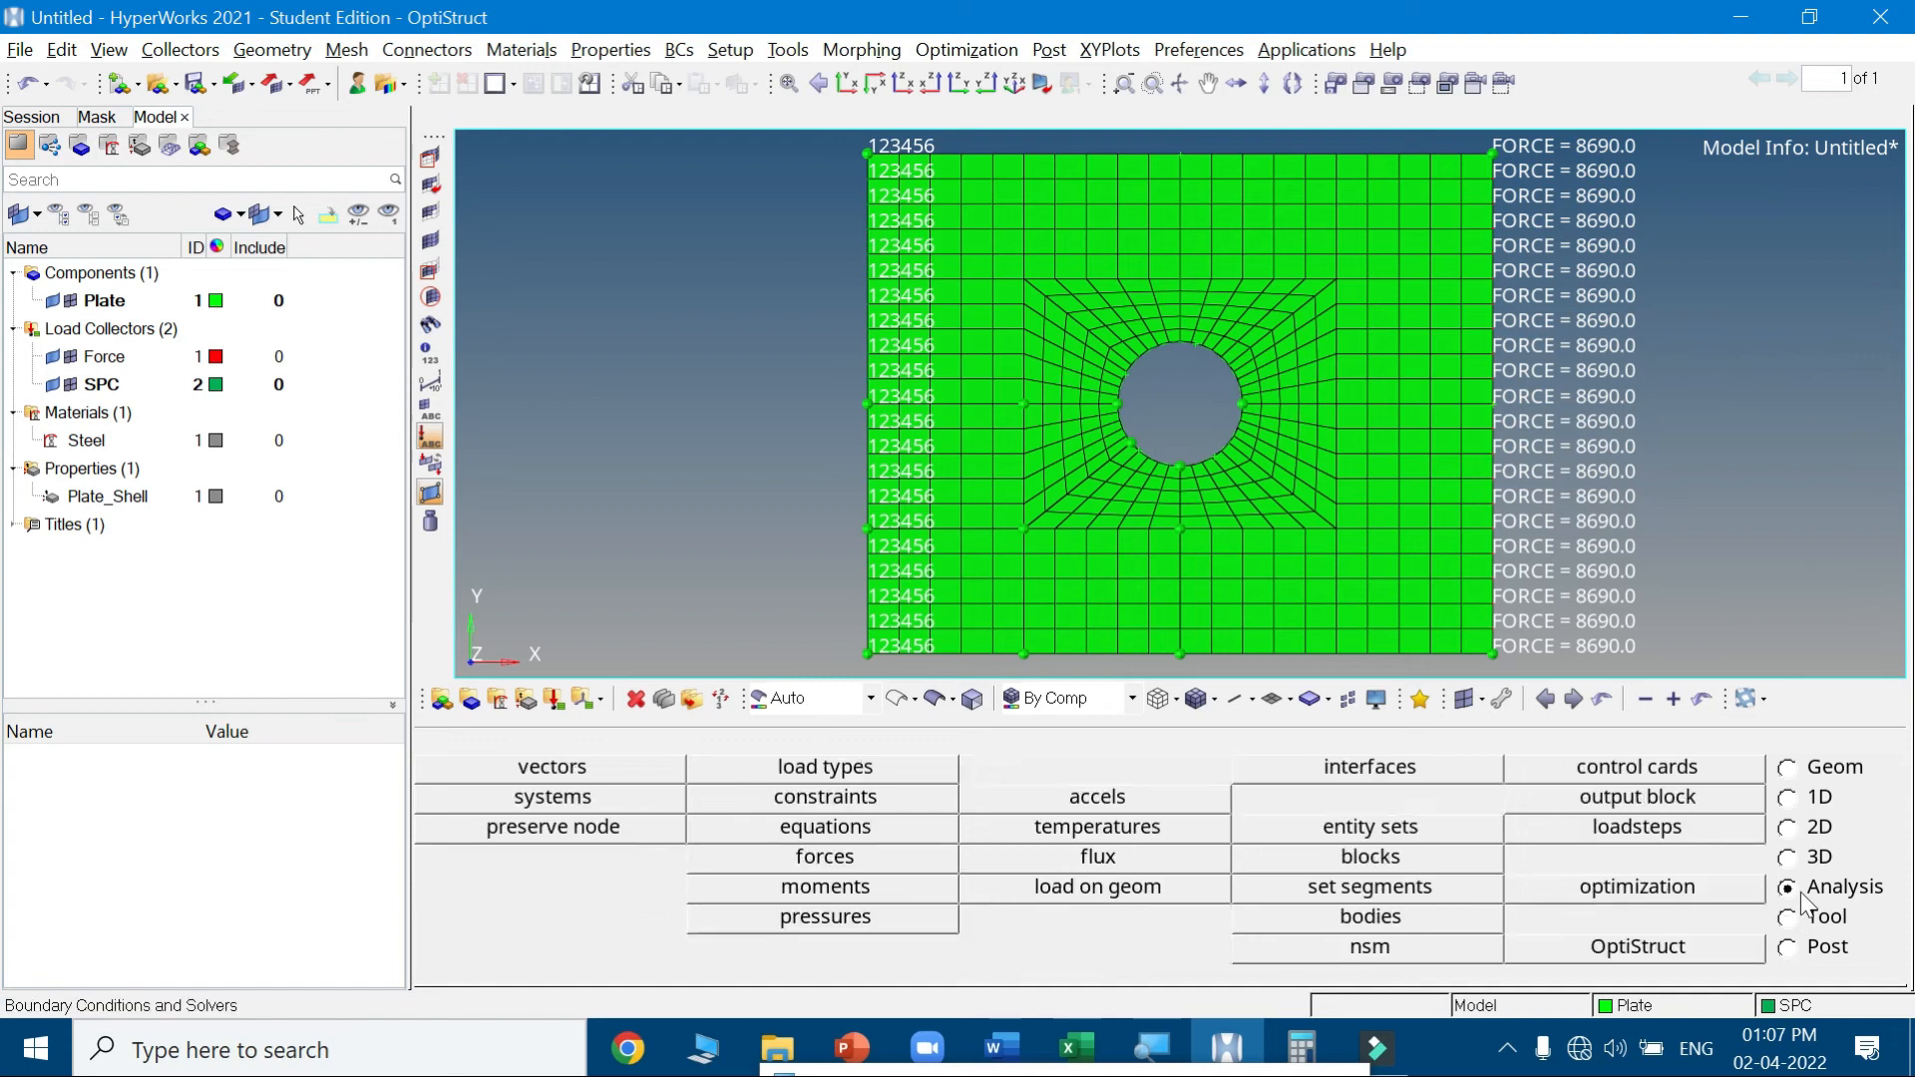
left_click(1613, 832)
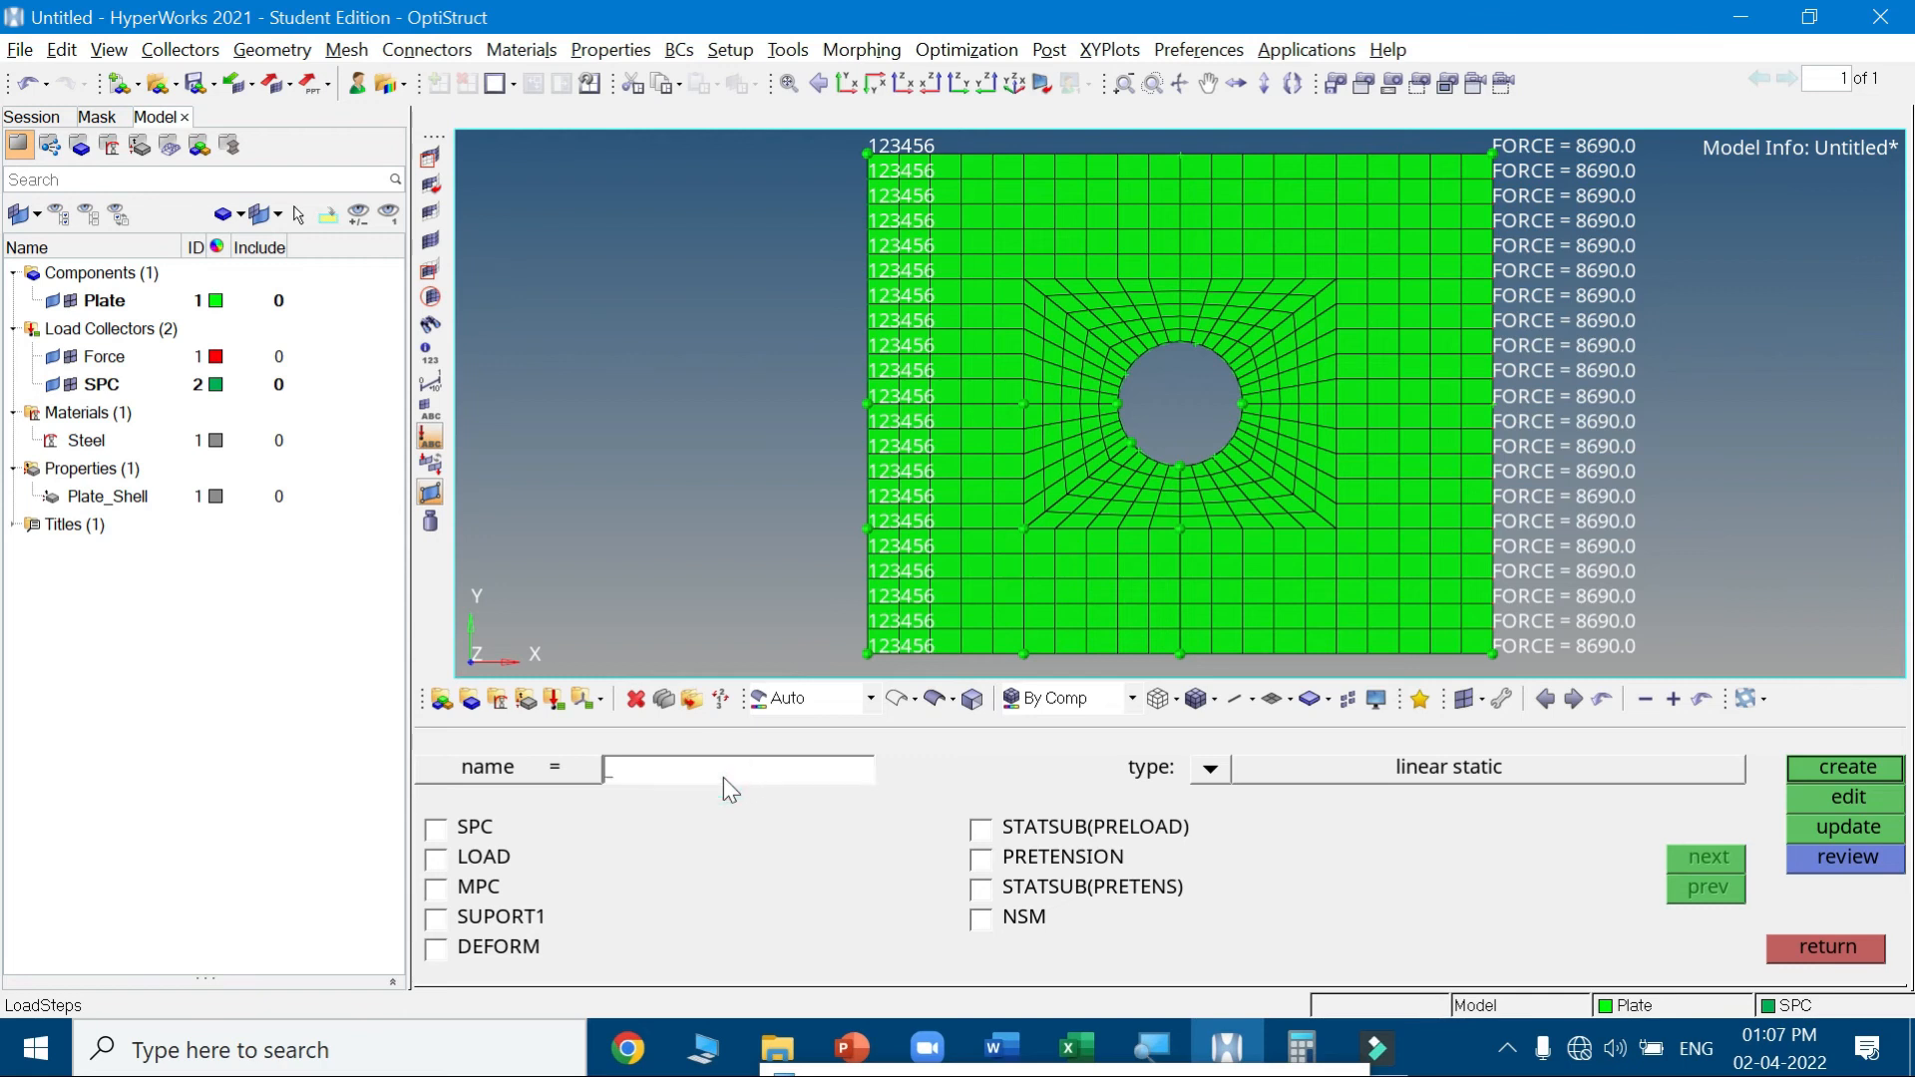
type("Linear")
type("late")
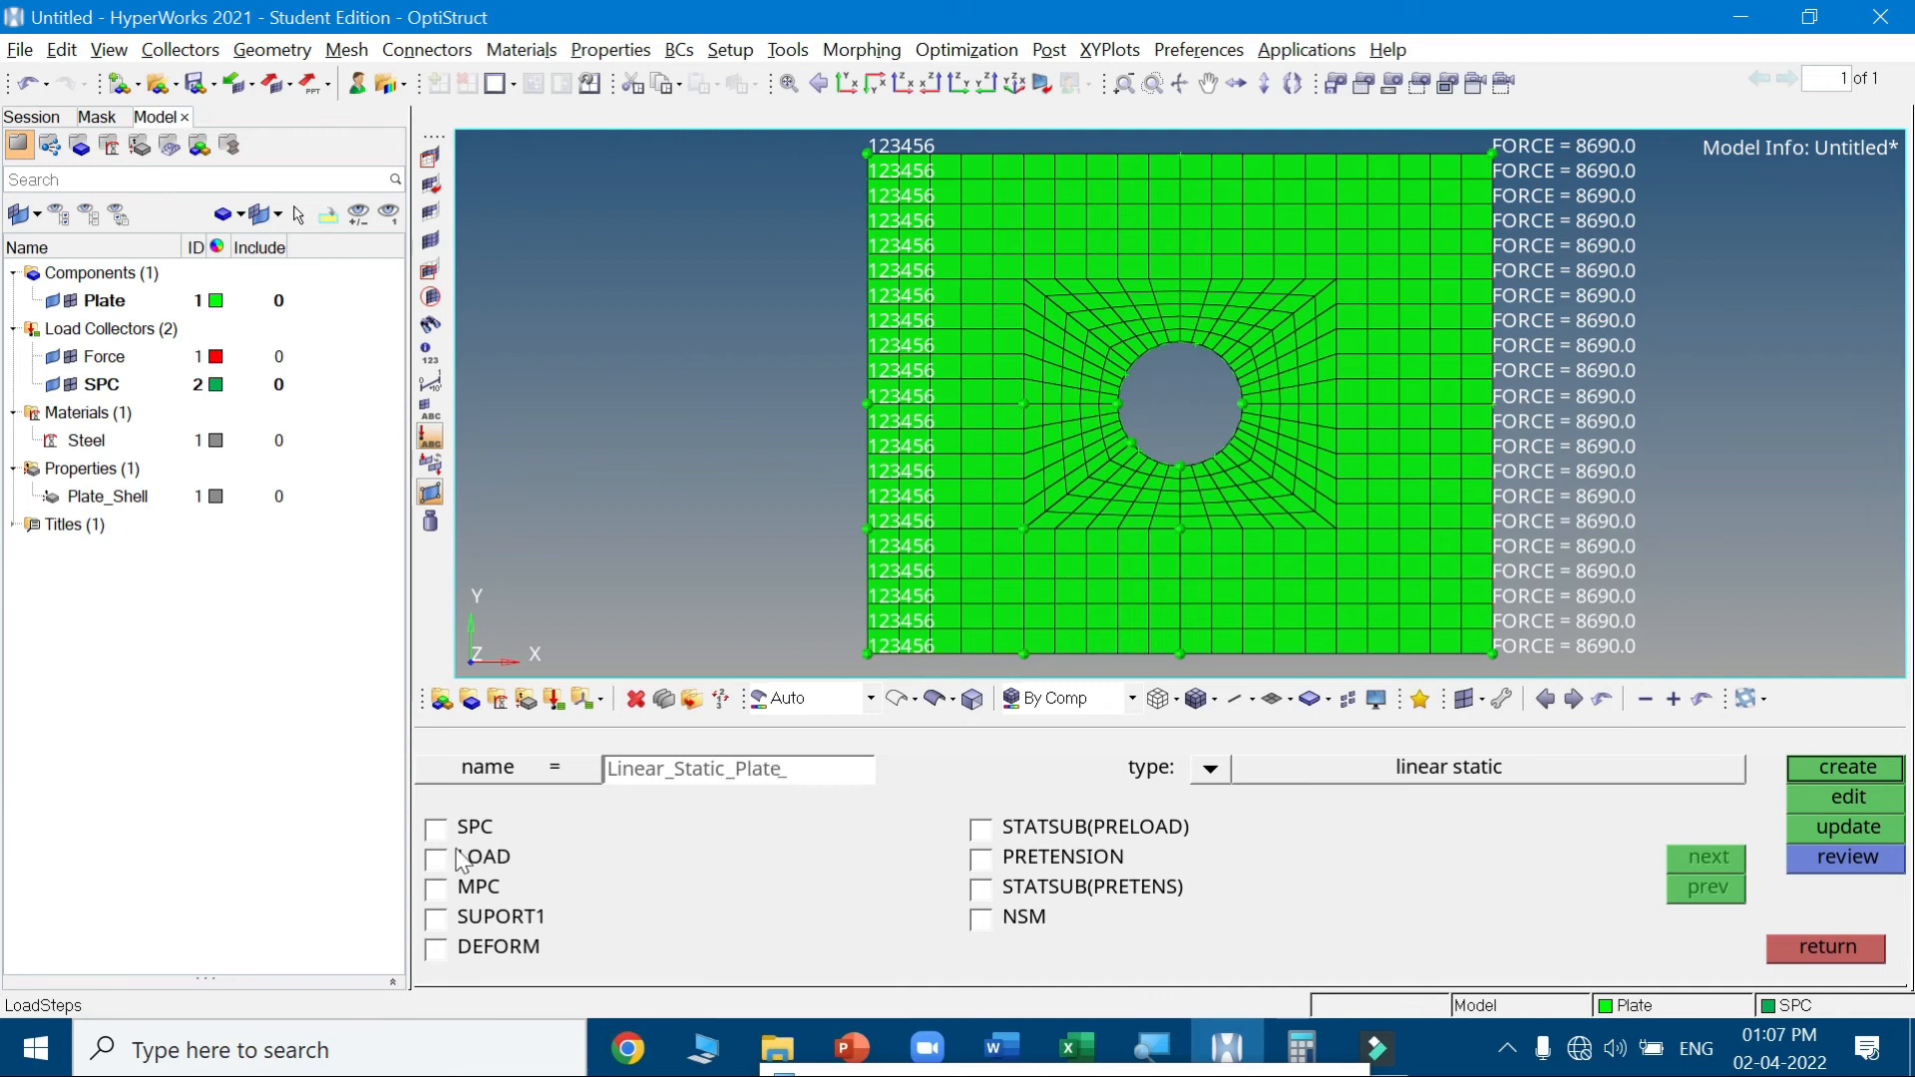
Include SPC and LOAD in the load step, assigning the SPC collector and the Force collector respectively
left_click(435, 827)
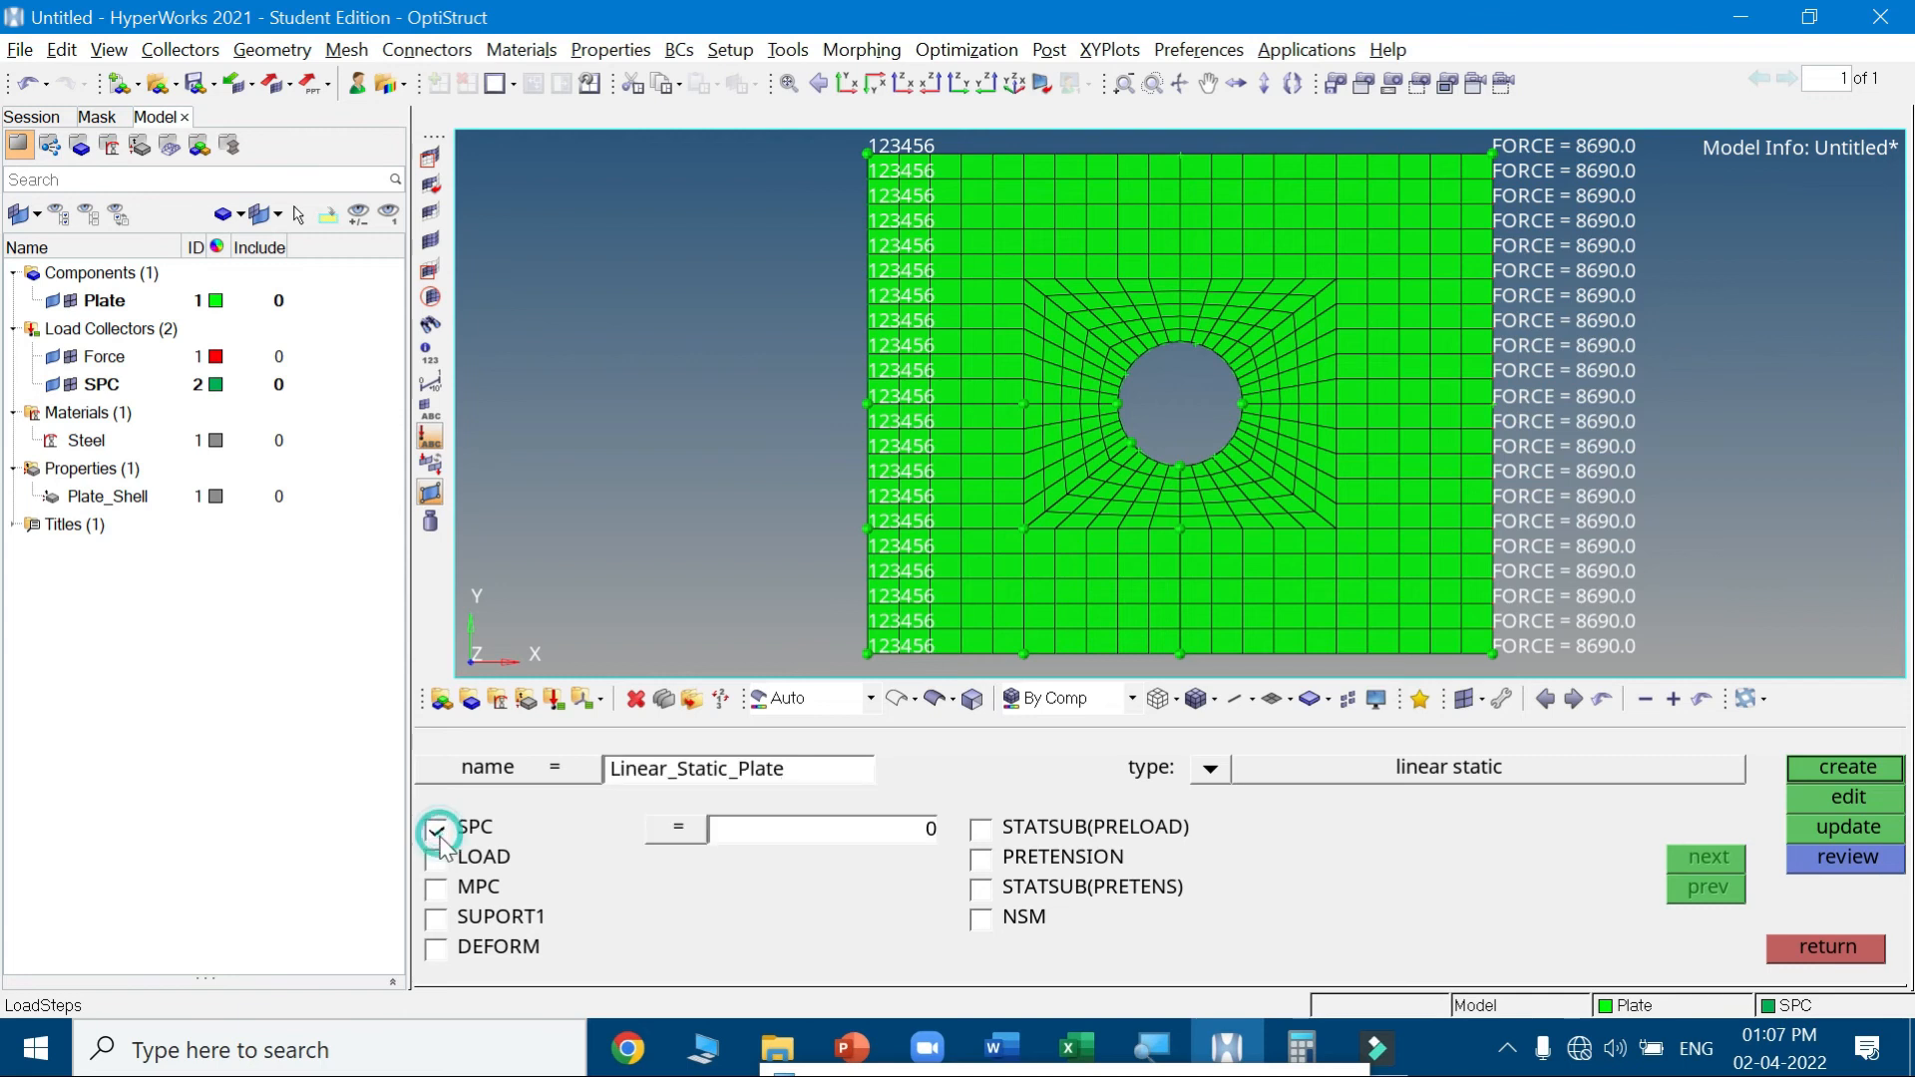
left_click(678, 828)
left_click(493, 796)
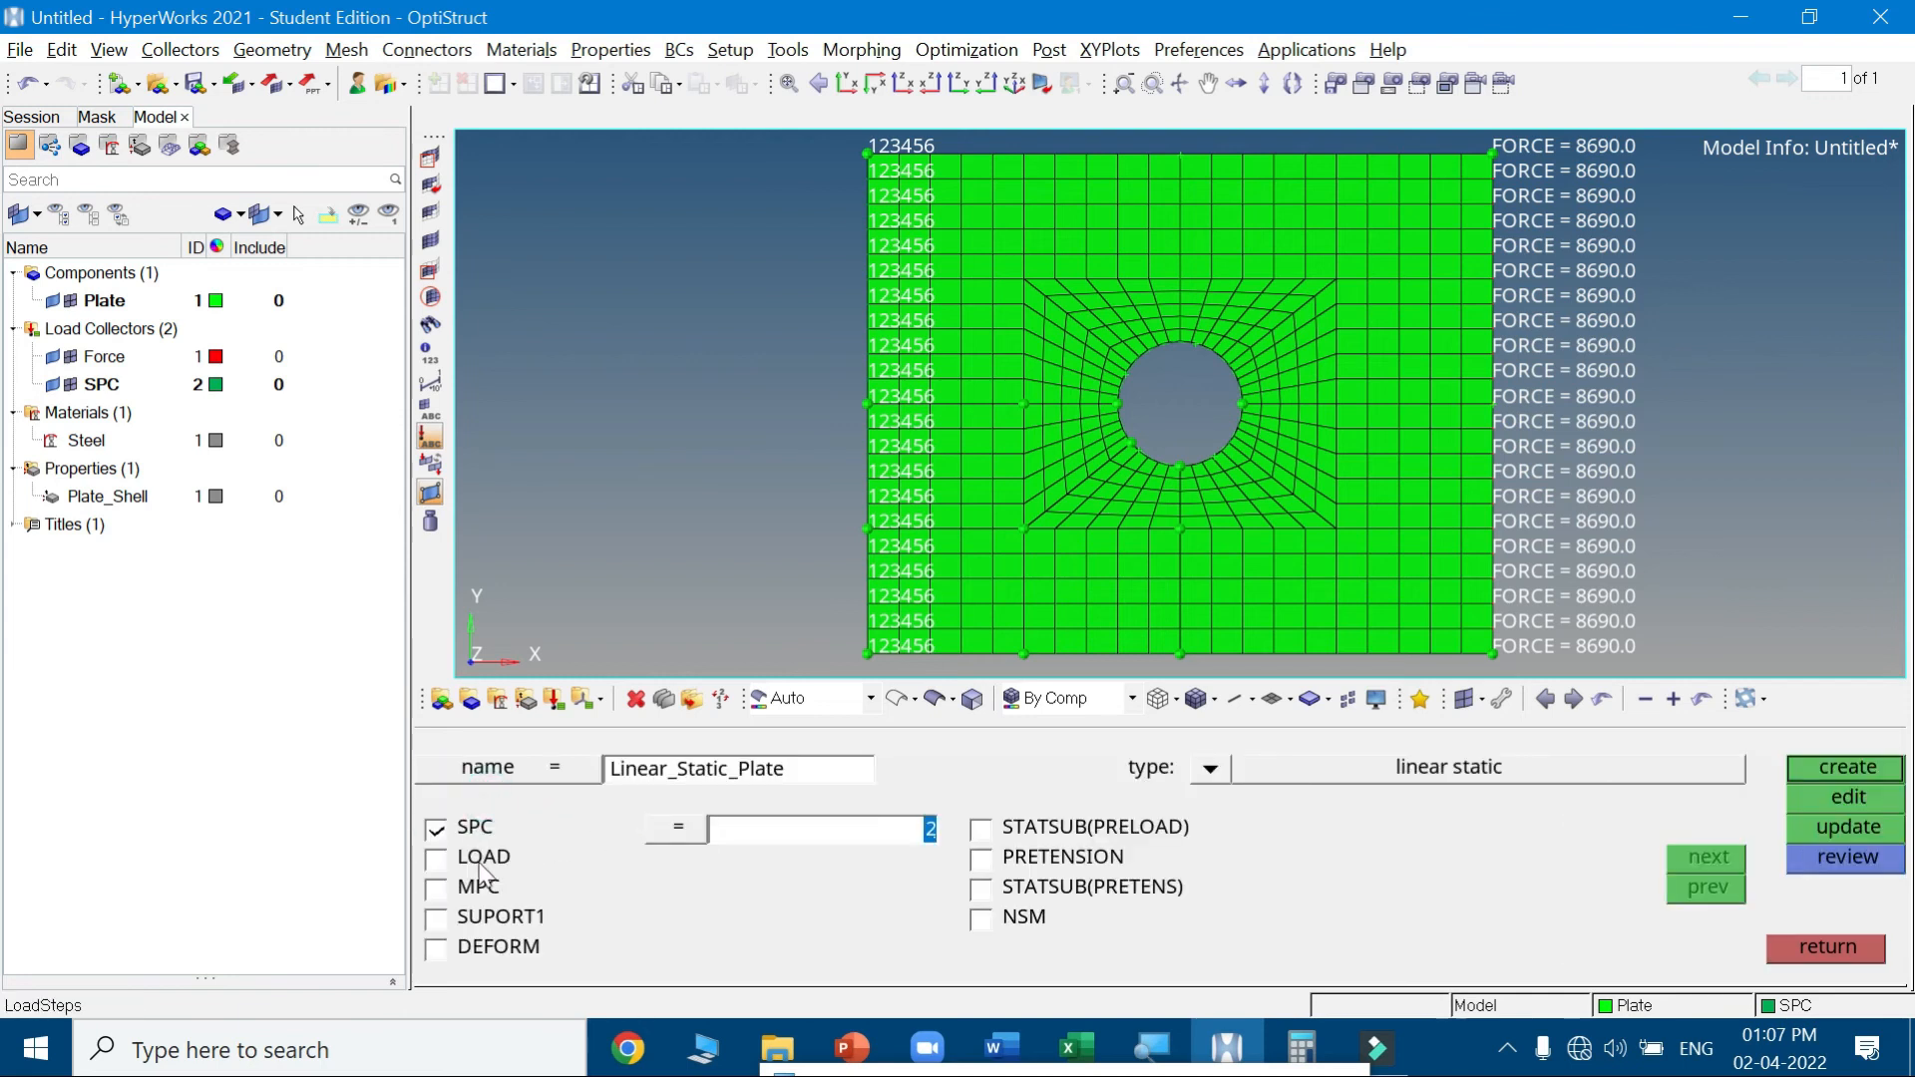
left_click(436, 860)
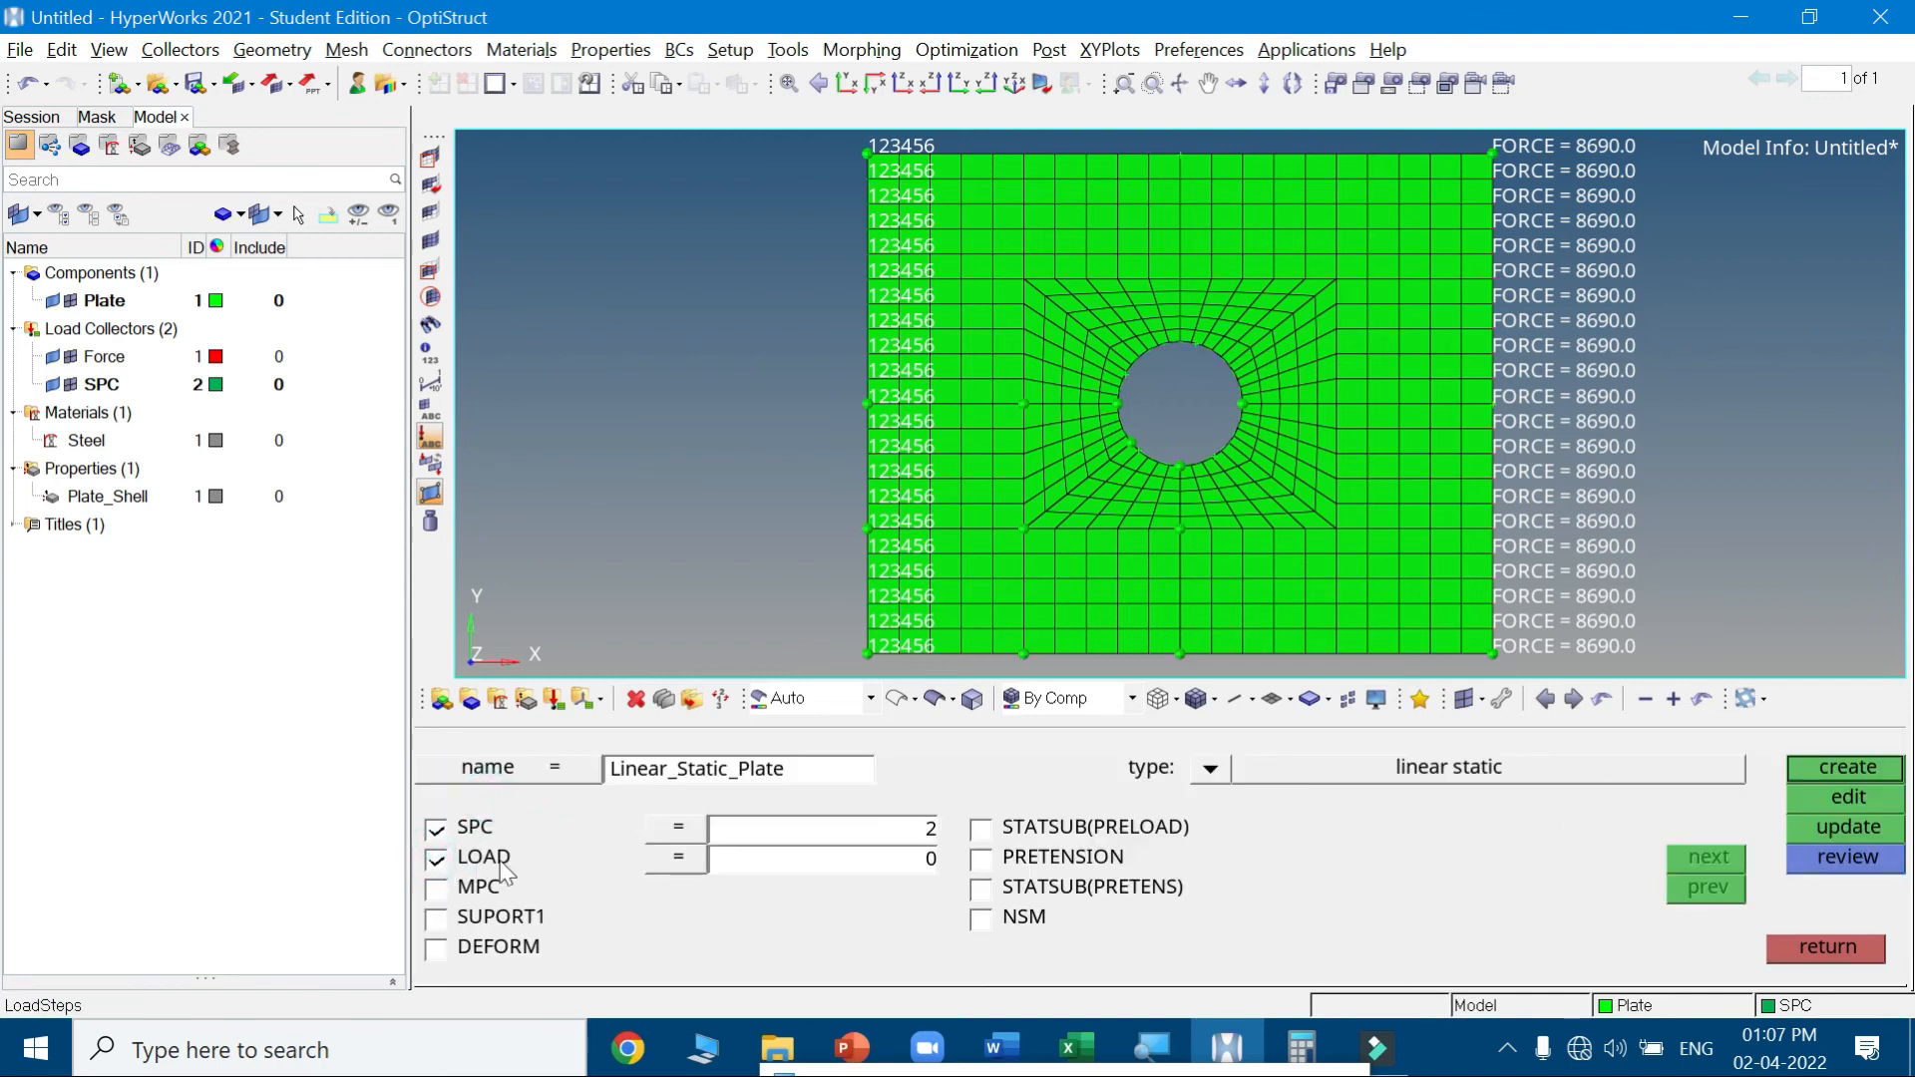
left_click(674, 858)
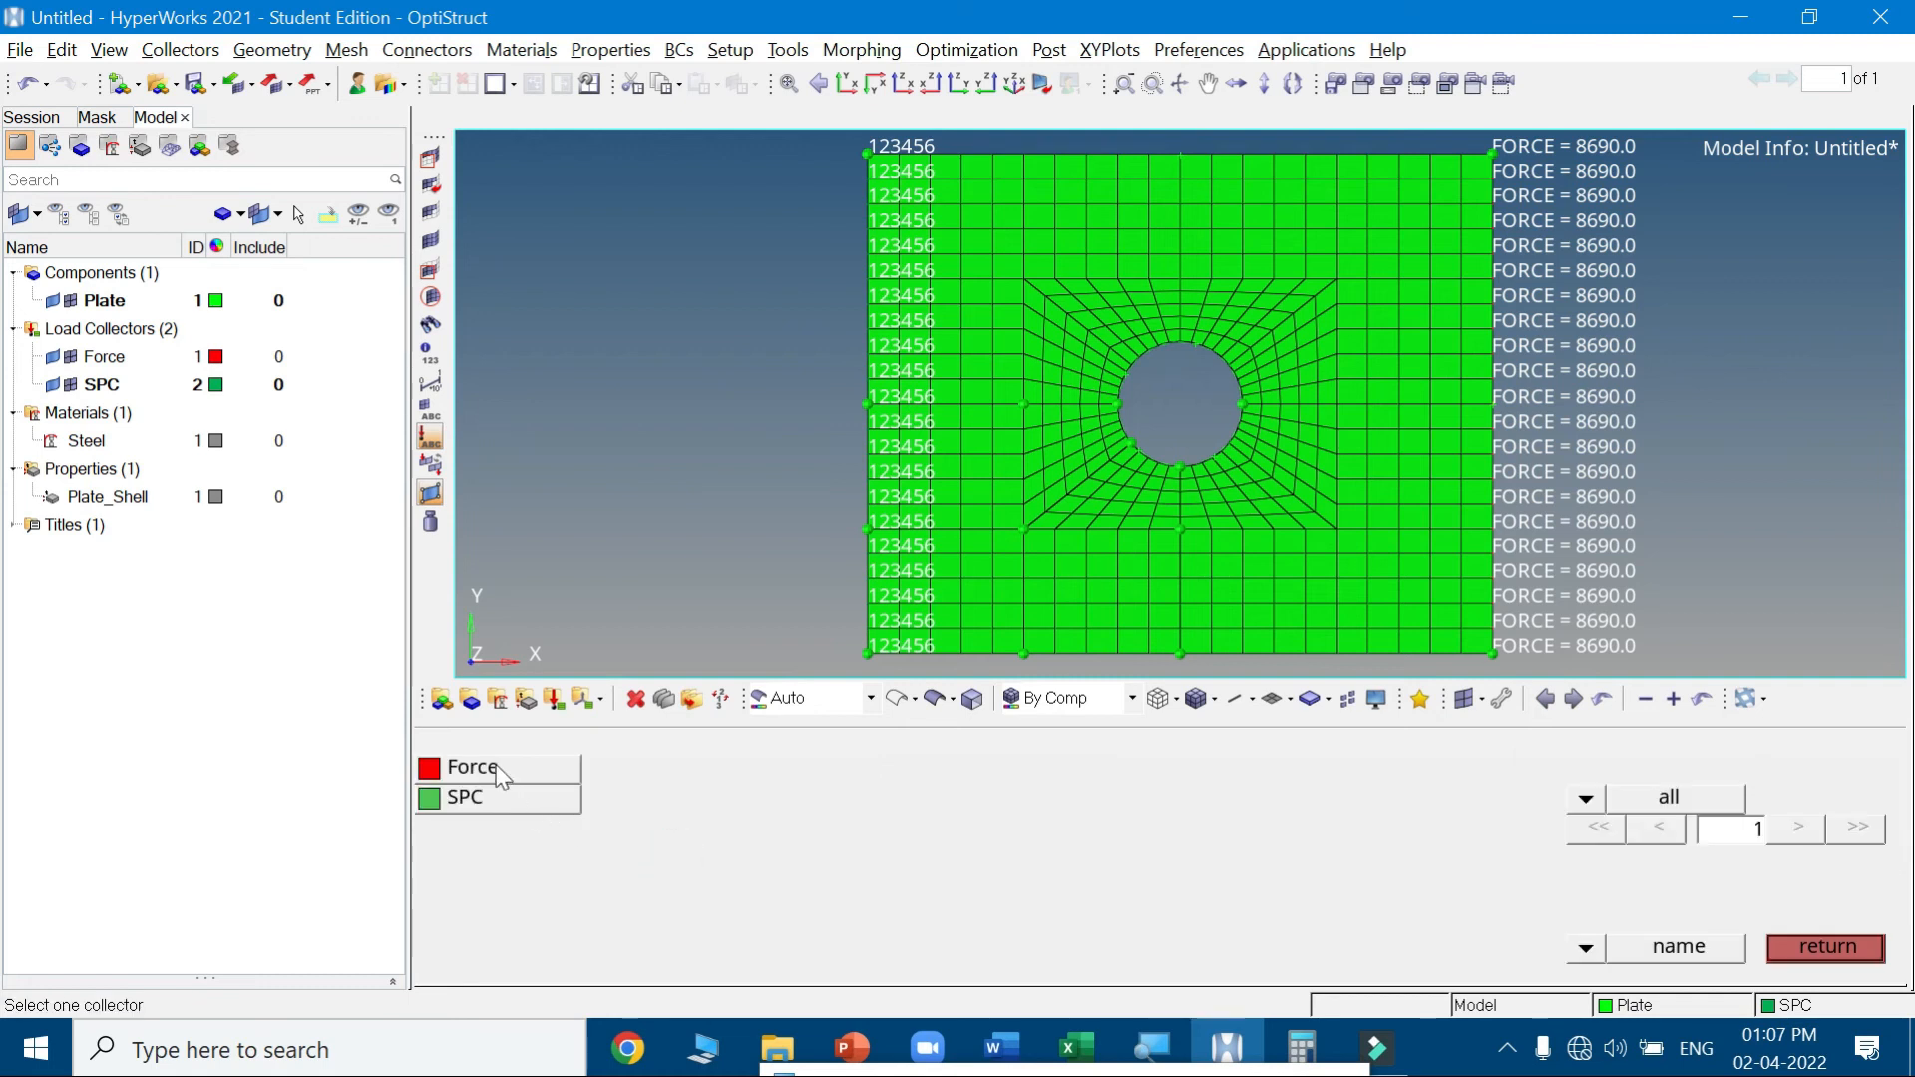
left_click(498, 774)
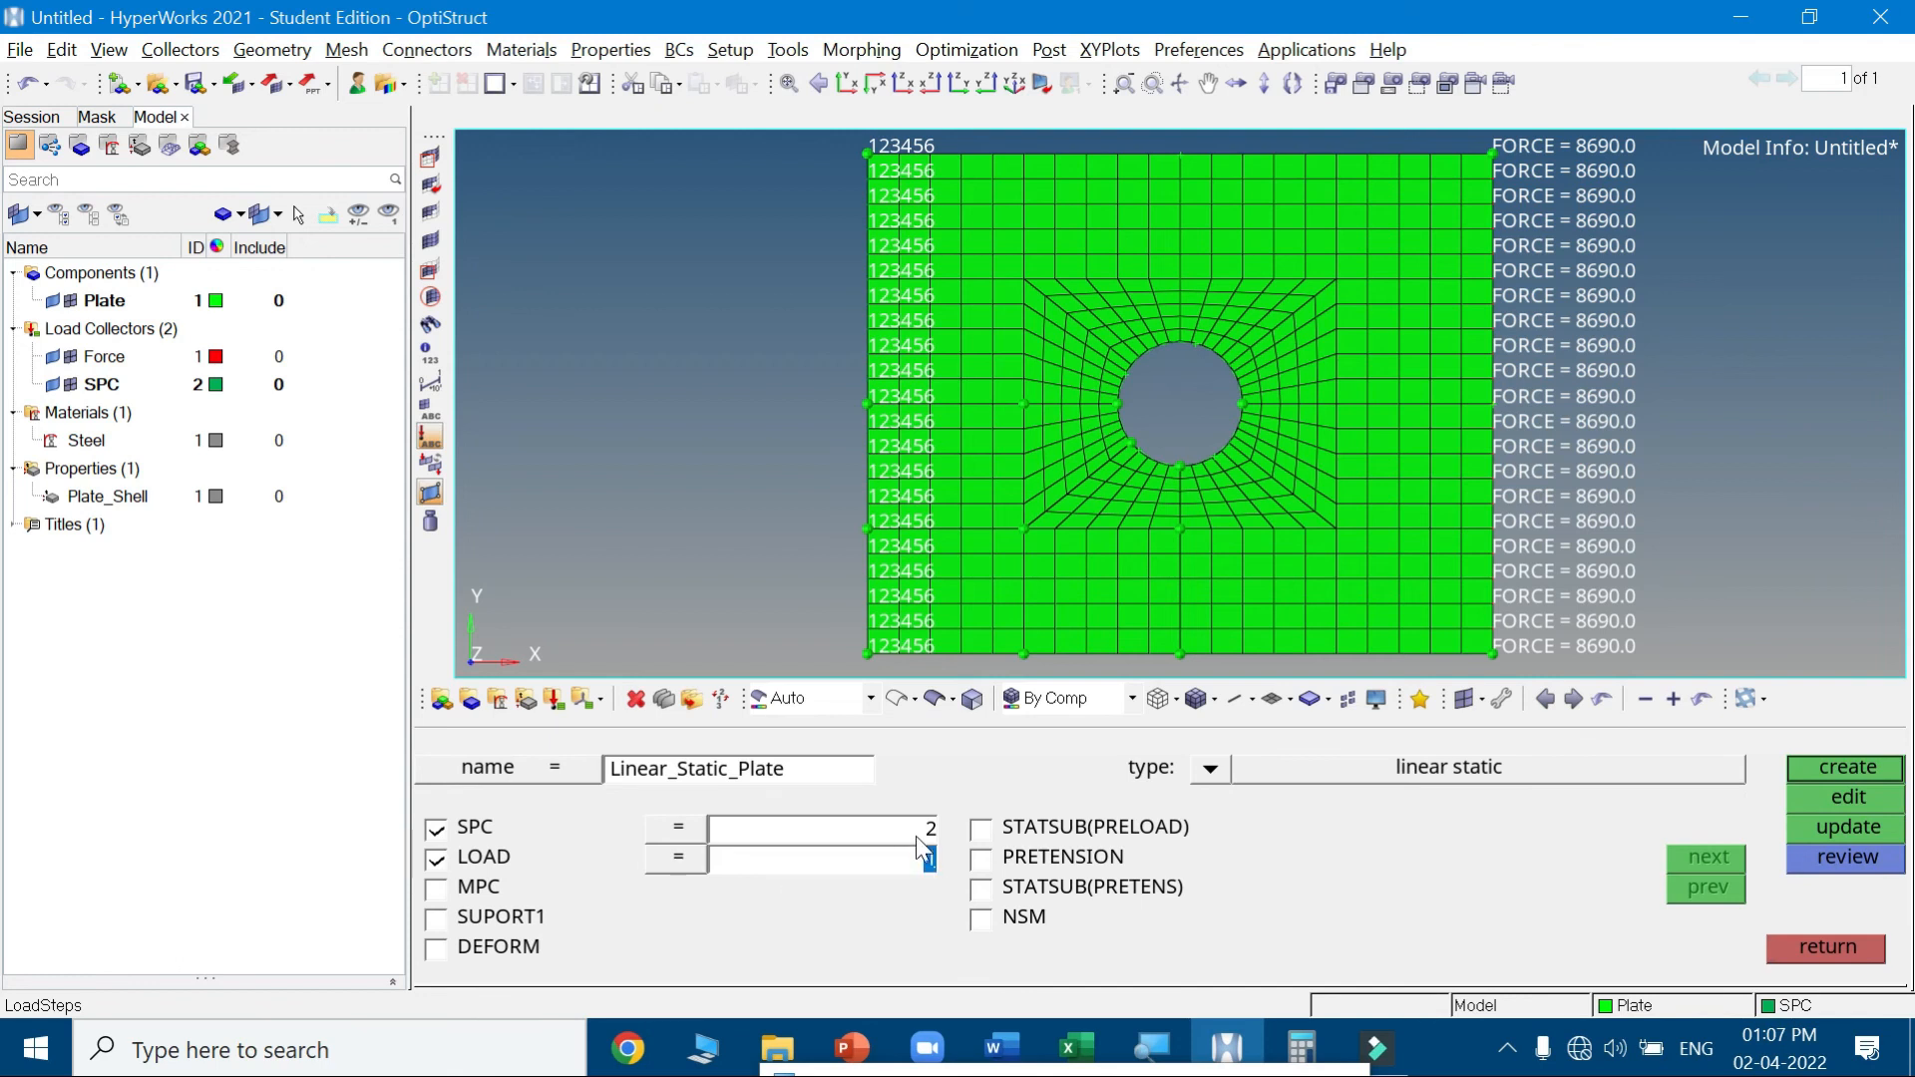
Set the load step type to linear static, create the load step, and leave the loadsteps tool
left_click(1212, 770)
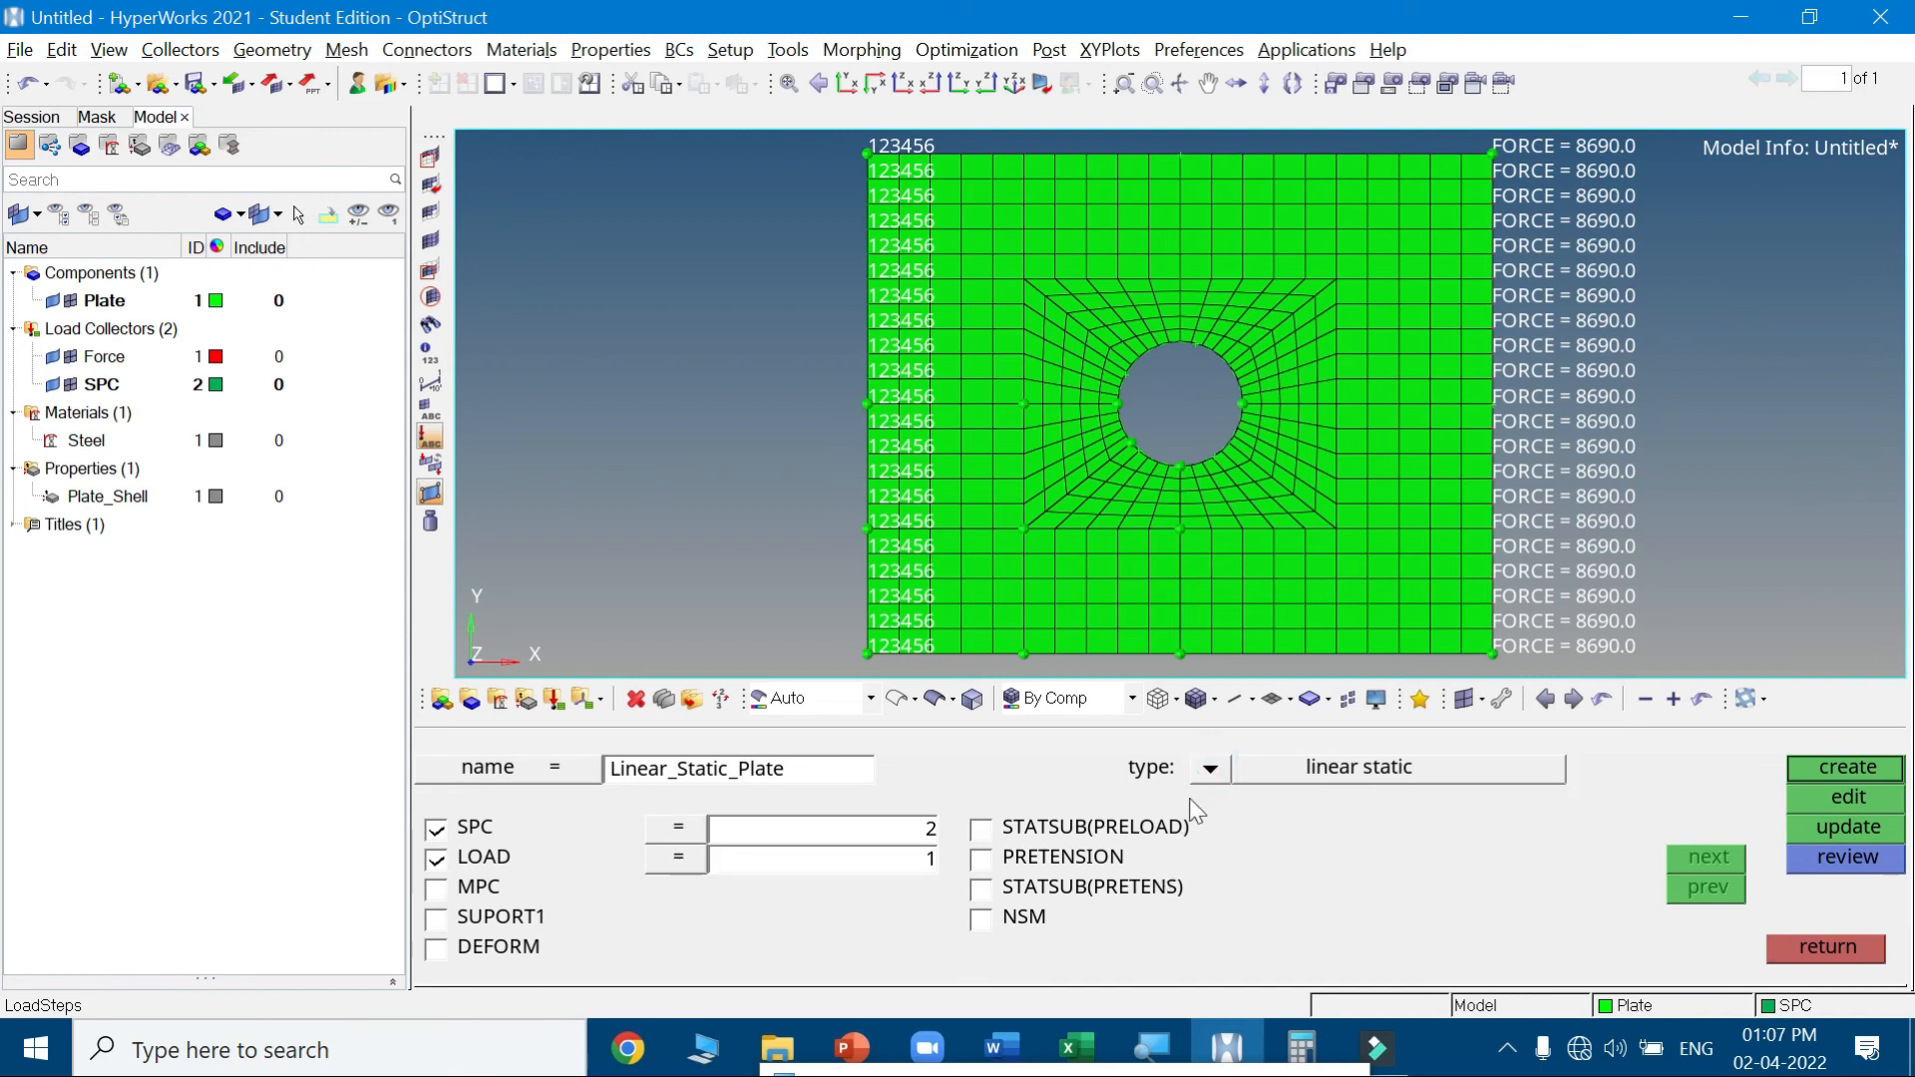
left_click(1210, 770)
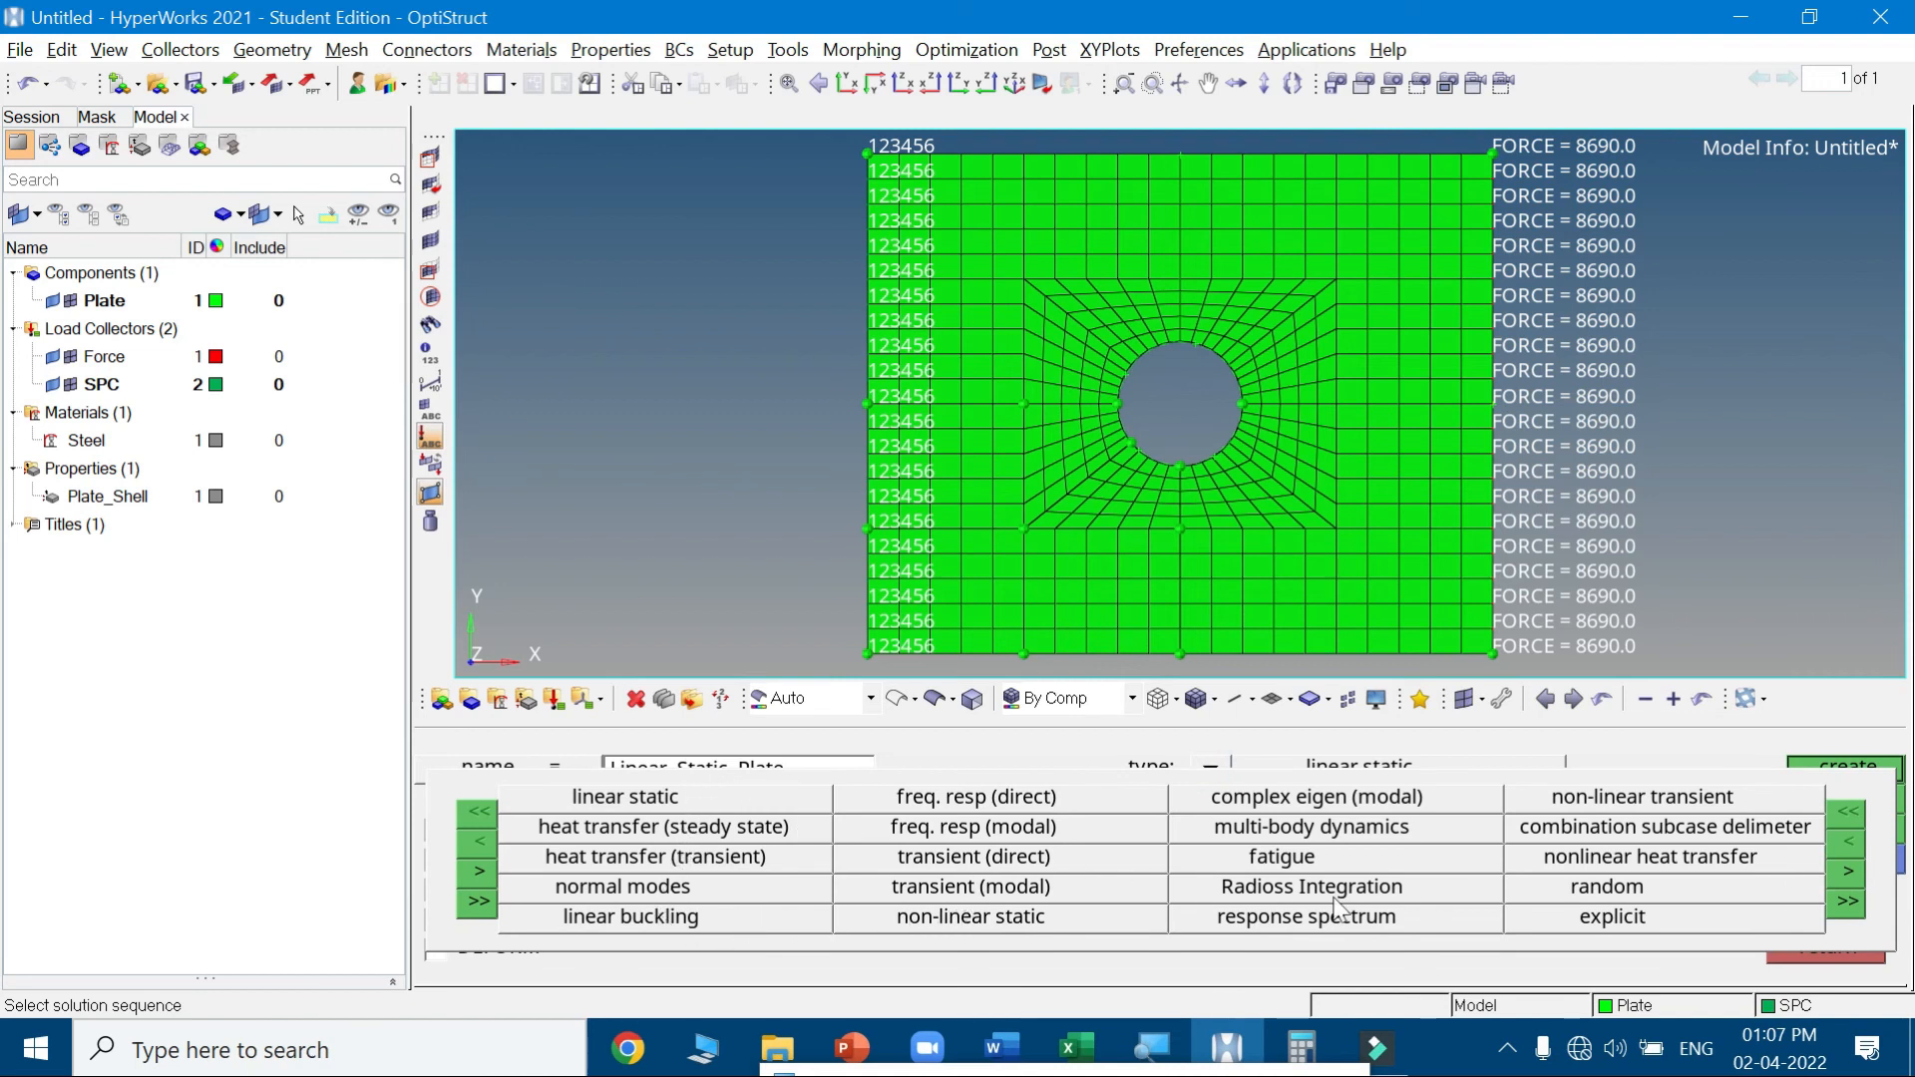
left_click(684, 794)
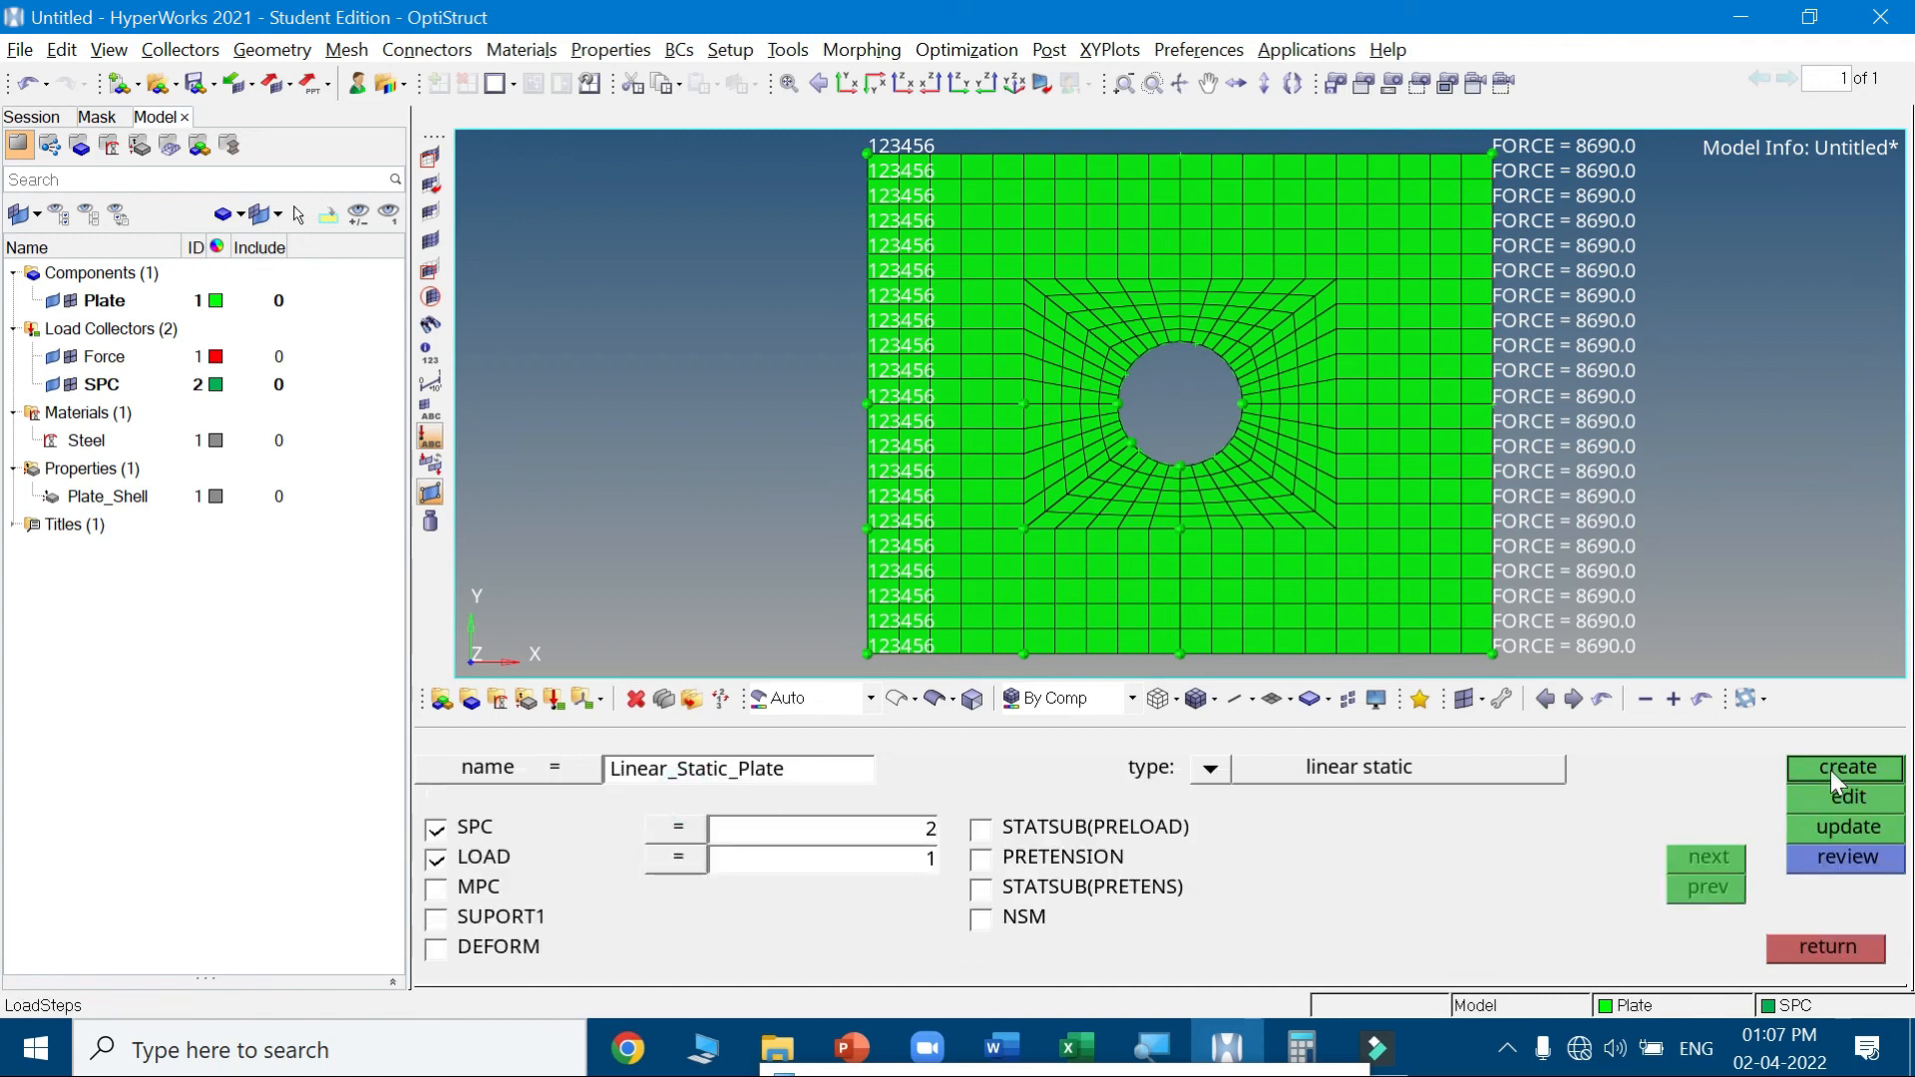
left_click(1829, 770)
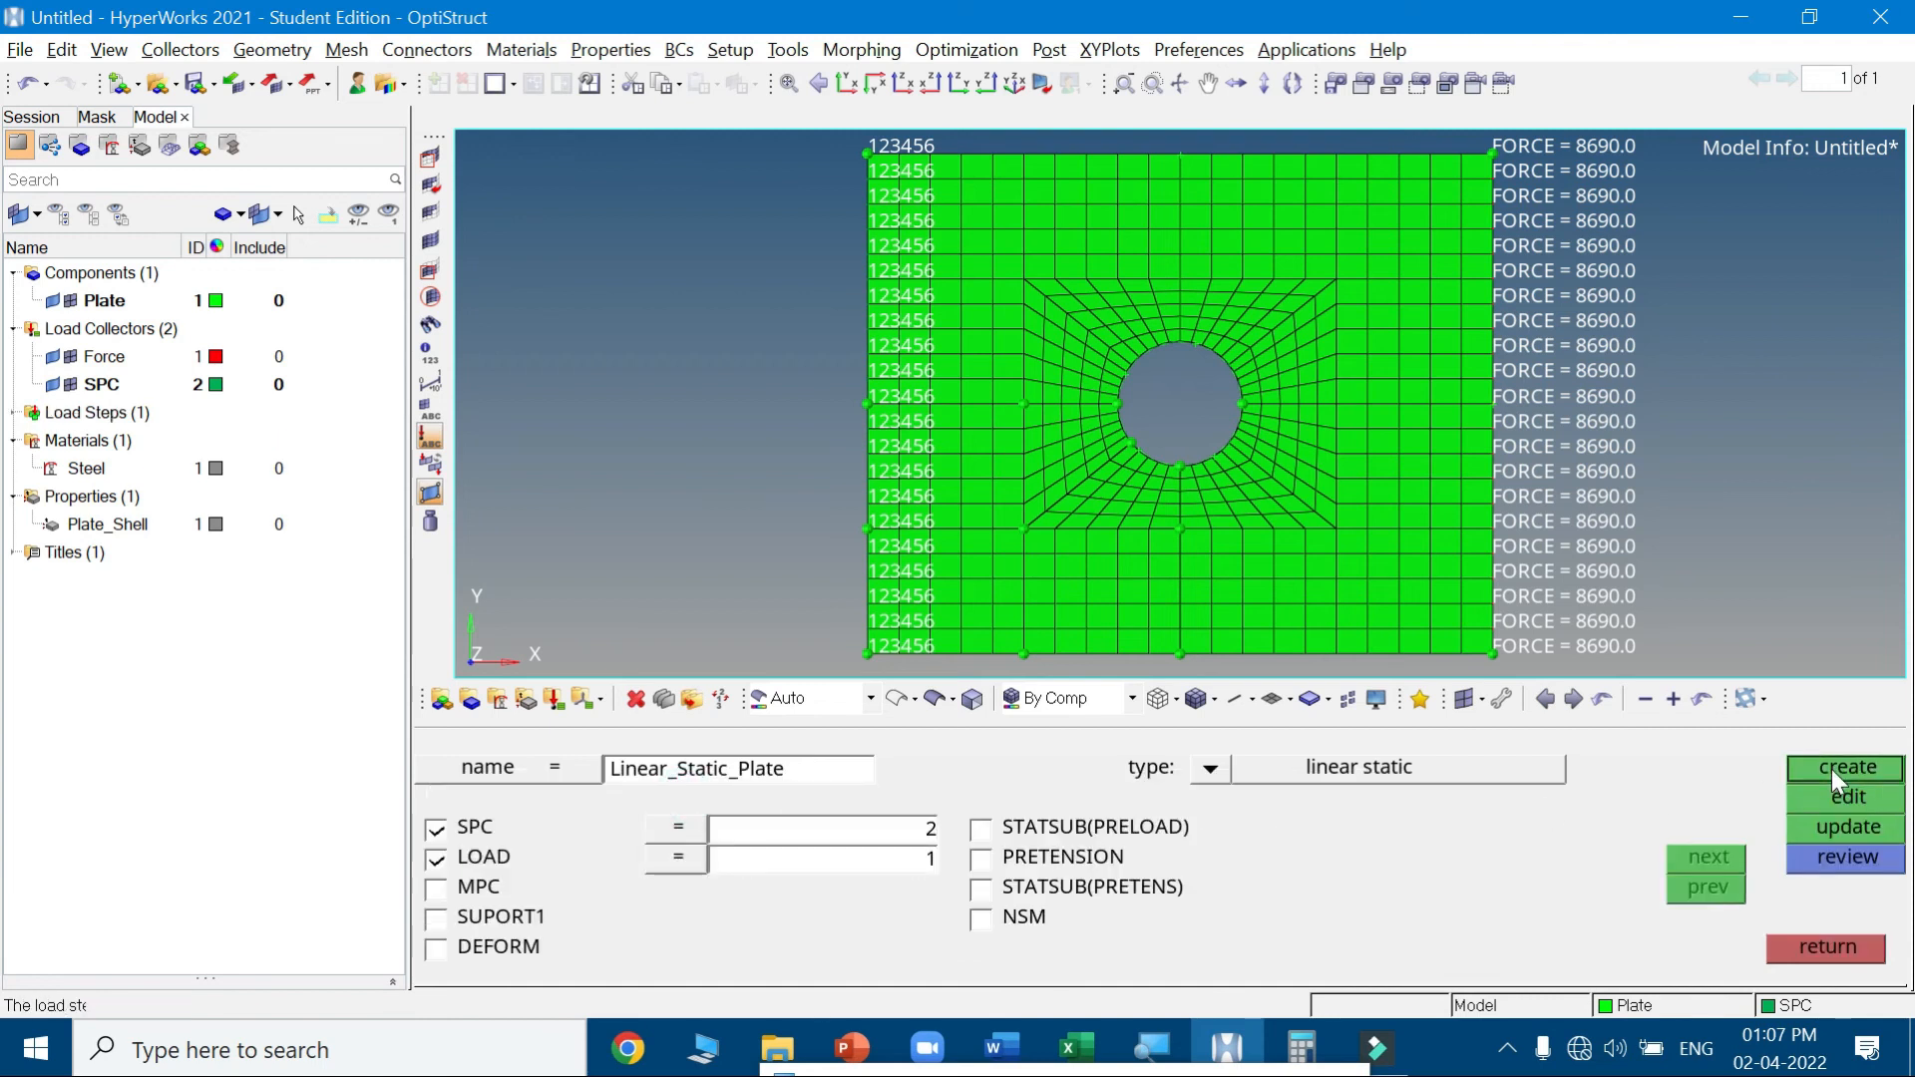
left_click(1825, 947)
Examine the Linear_Static_Plate load step's subcase definition under magnification, checking its analysis type, SPC and LOAD references
left_click(14, 413)
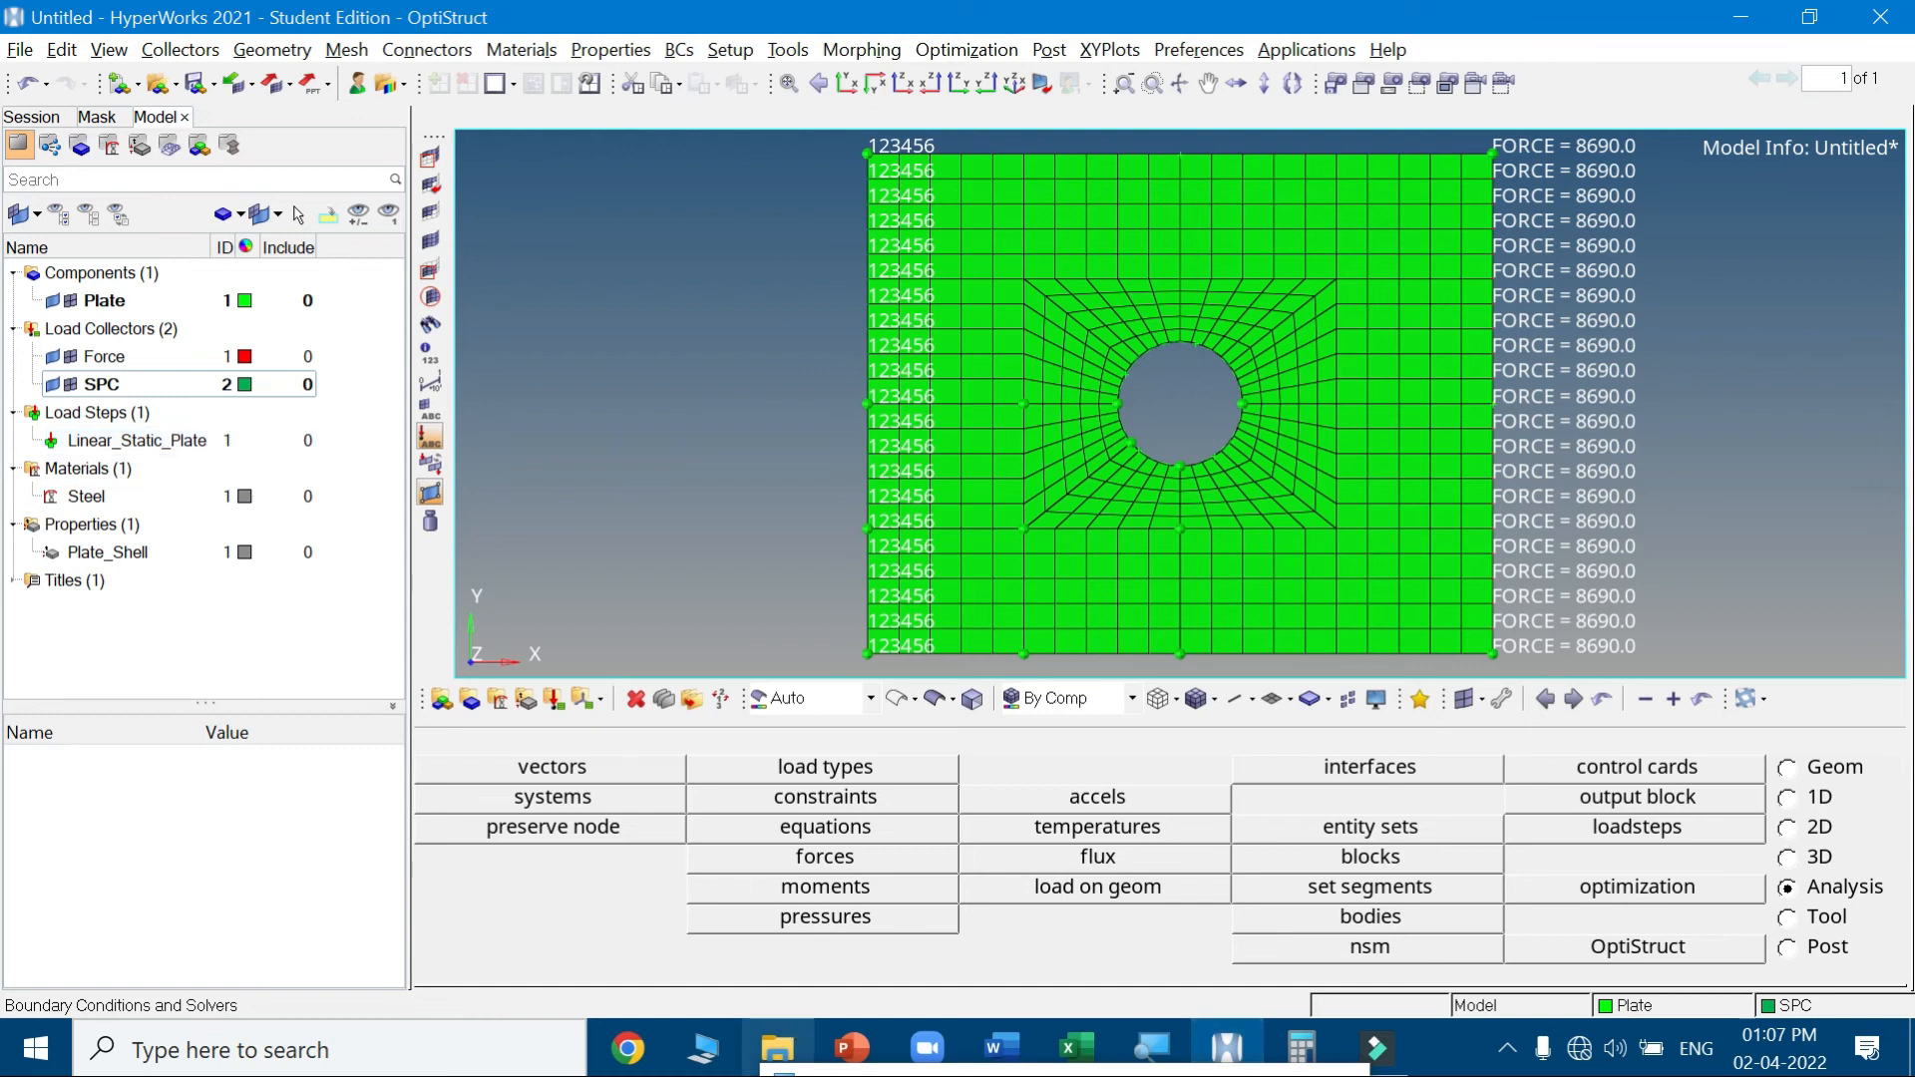
key("super+plus")
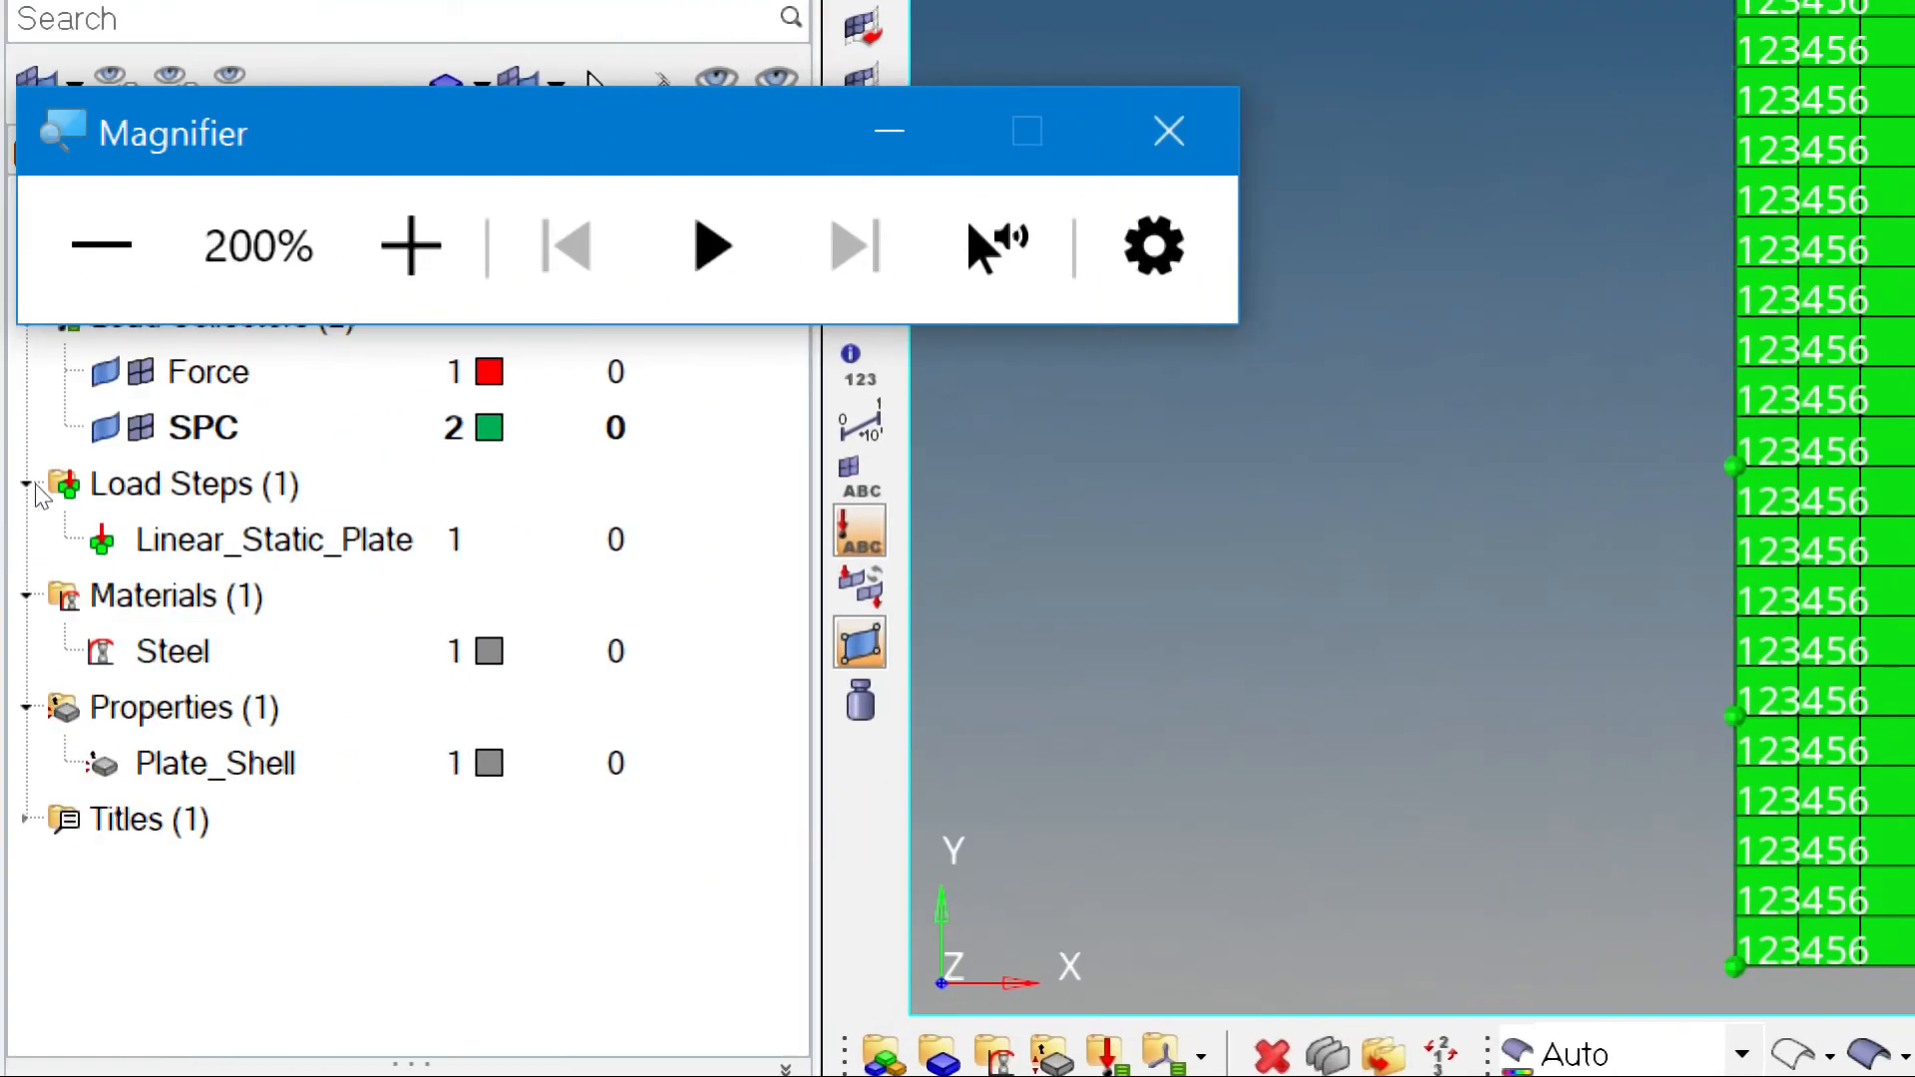
left_click(156, 442)
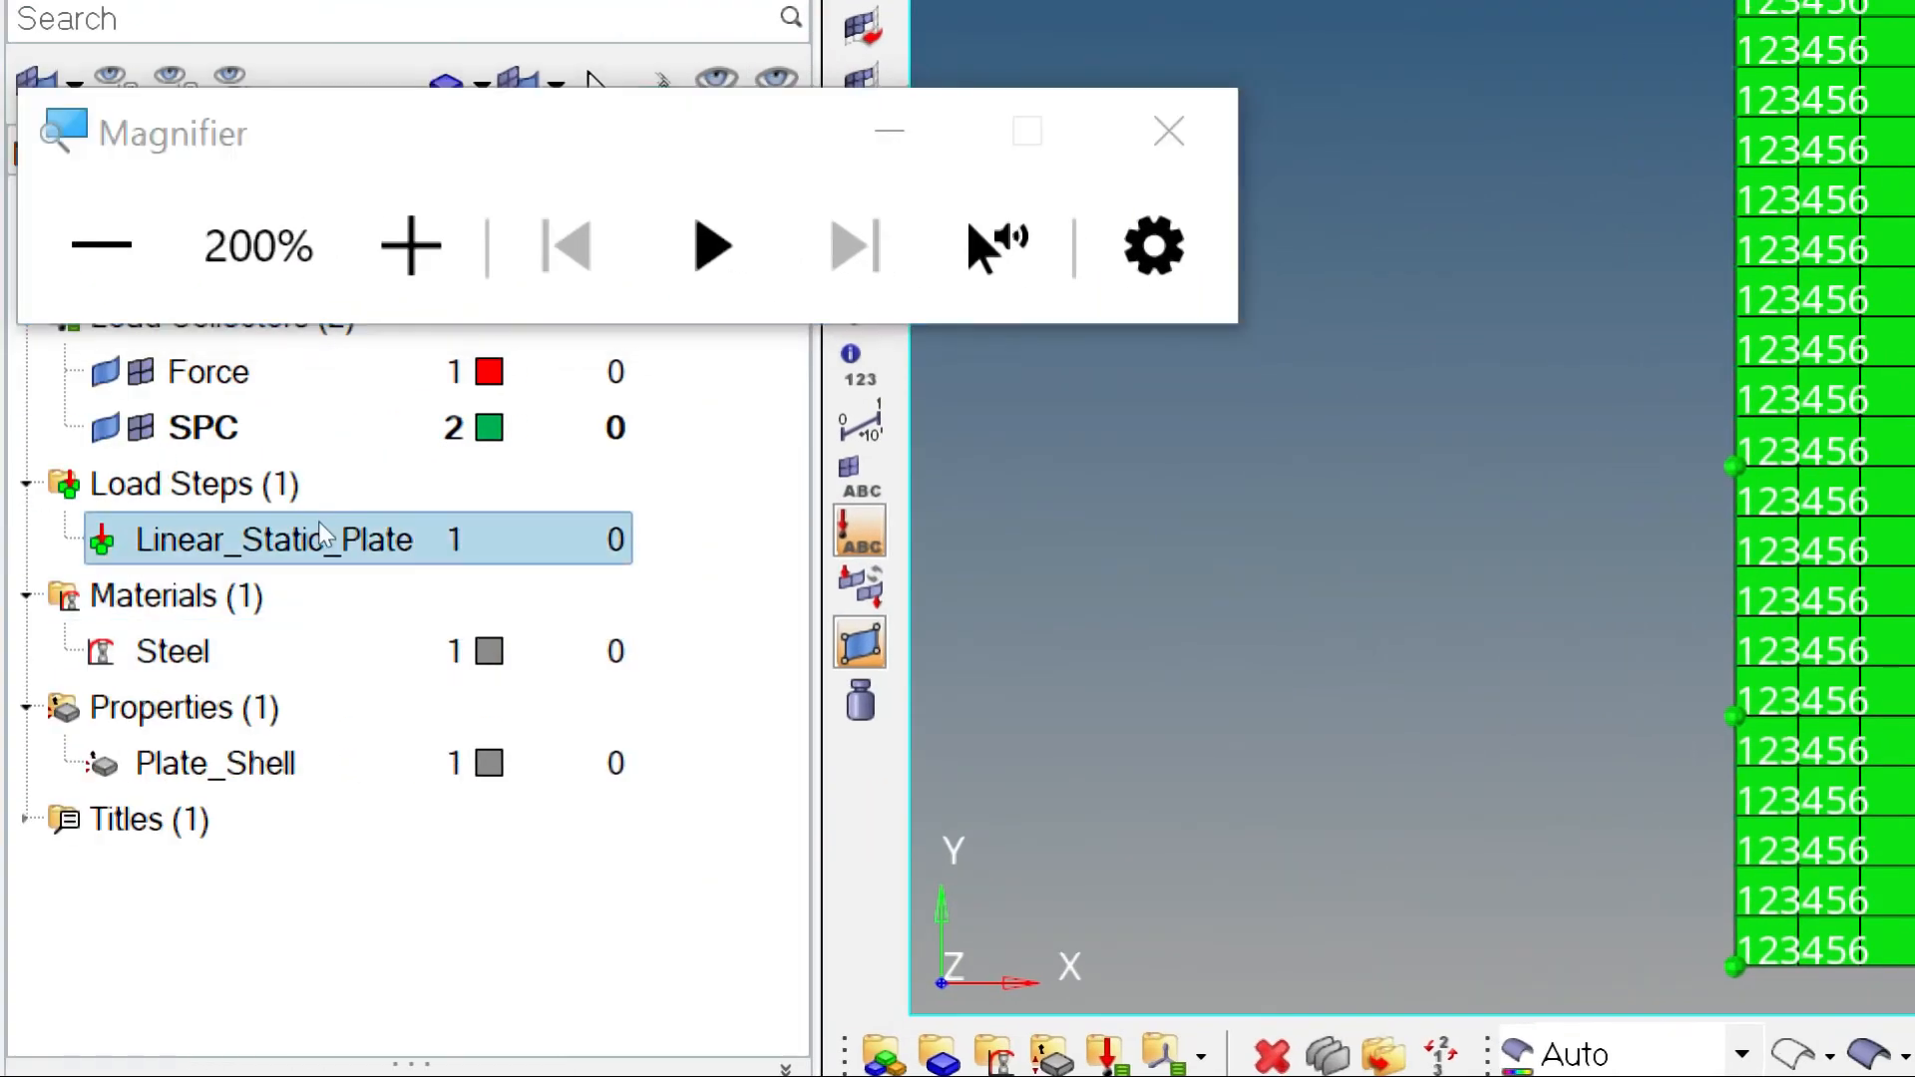
left_click(67, 299)
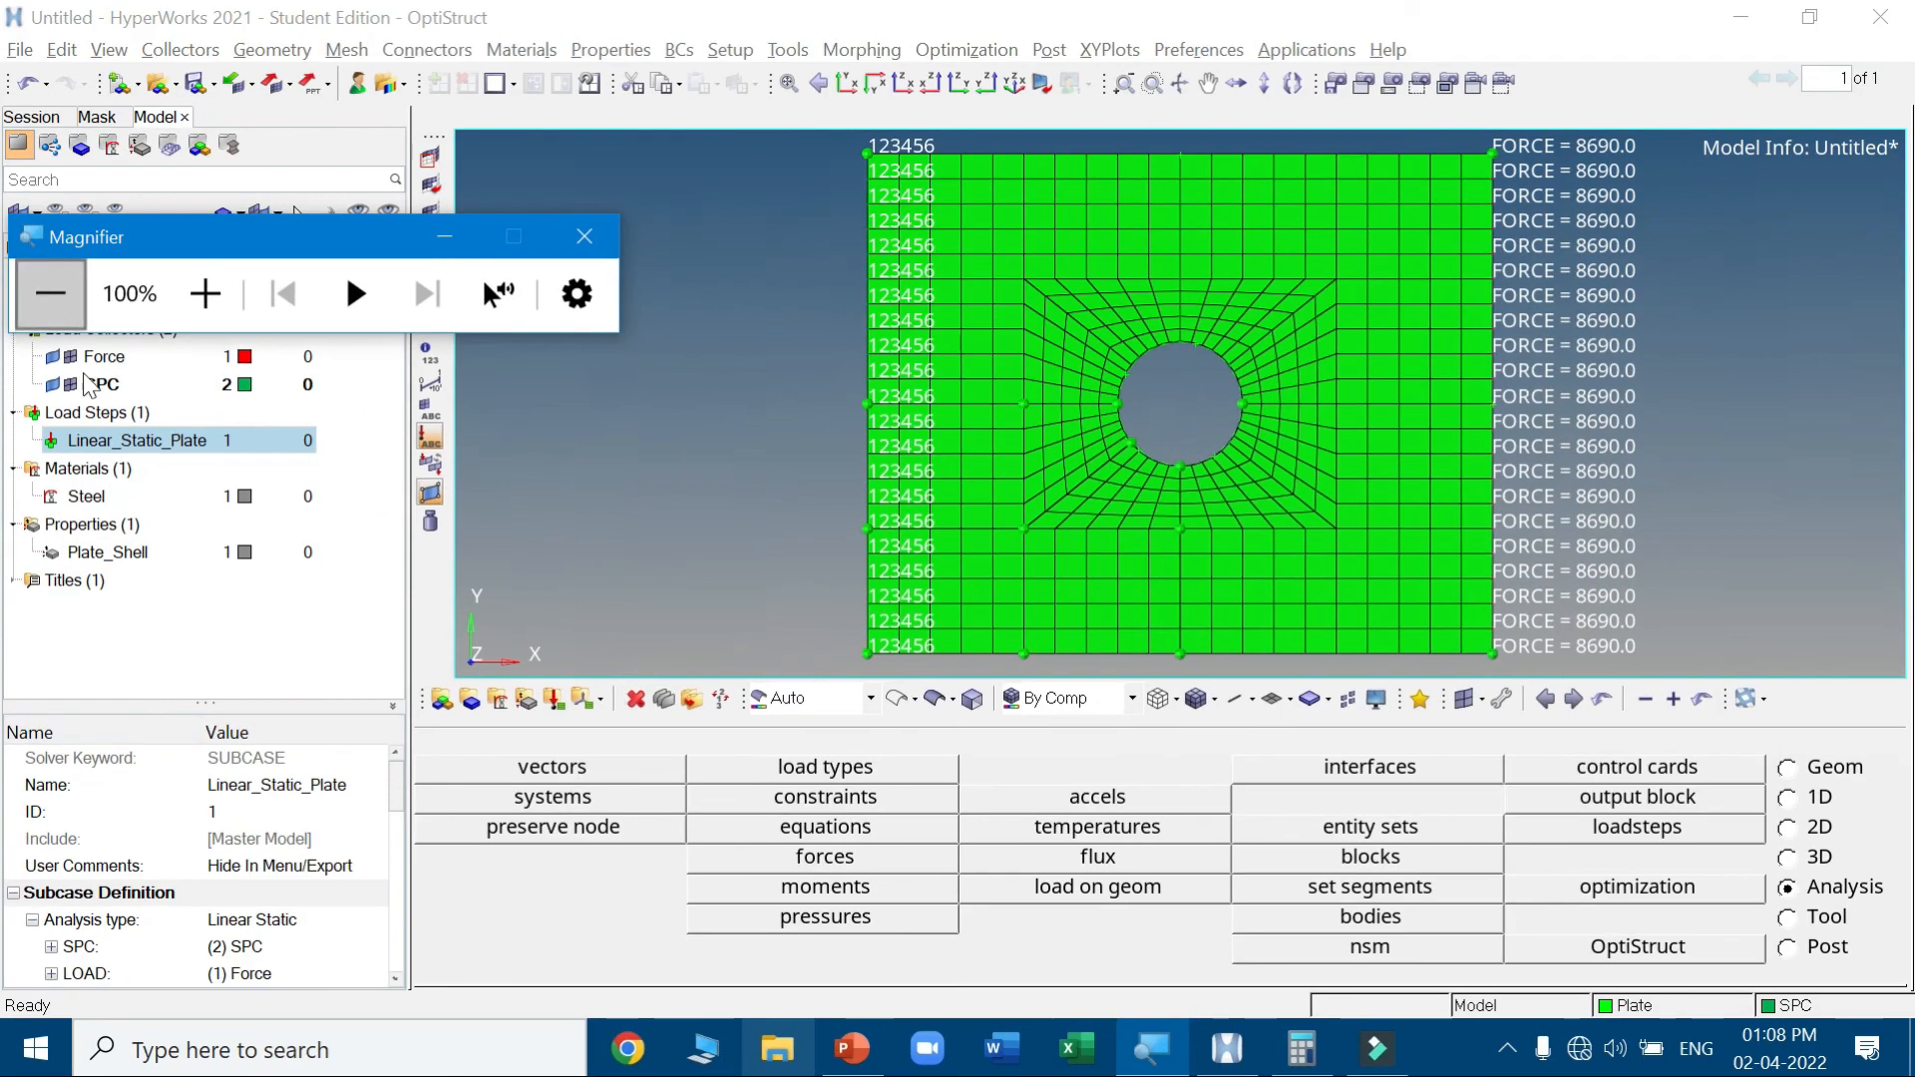
scroll(404, 875, "down", 5)
left_click_drag(404, 874, 354, 695)
left_click_drag(189, 301, 389, 748)
left_click(389, 748)
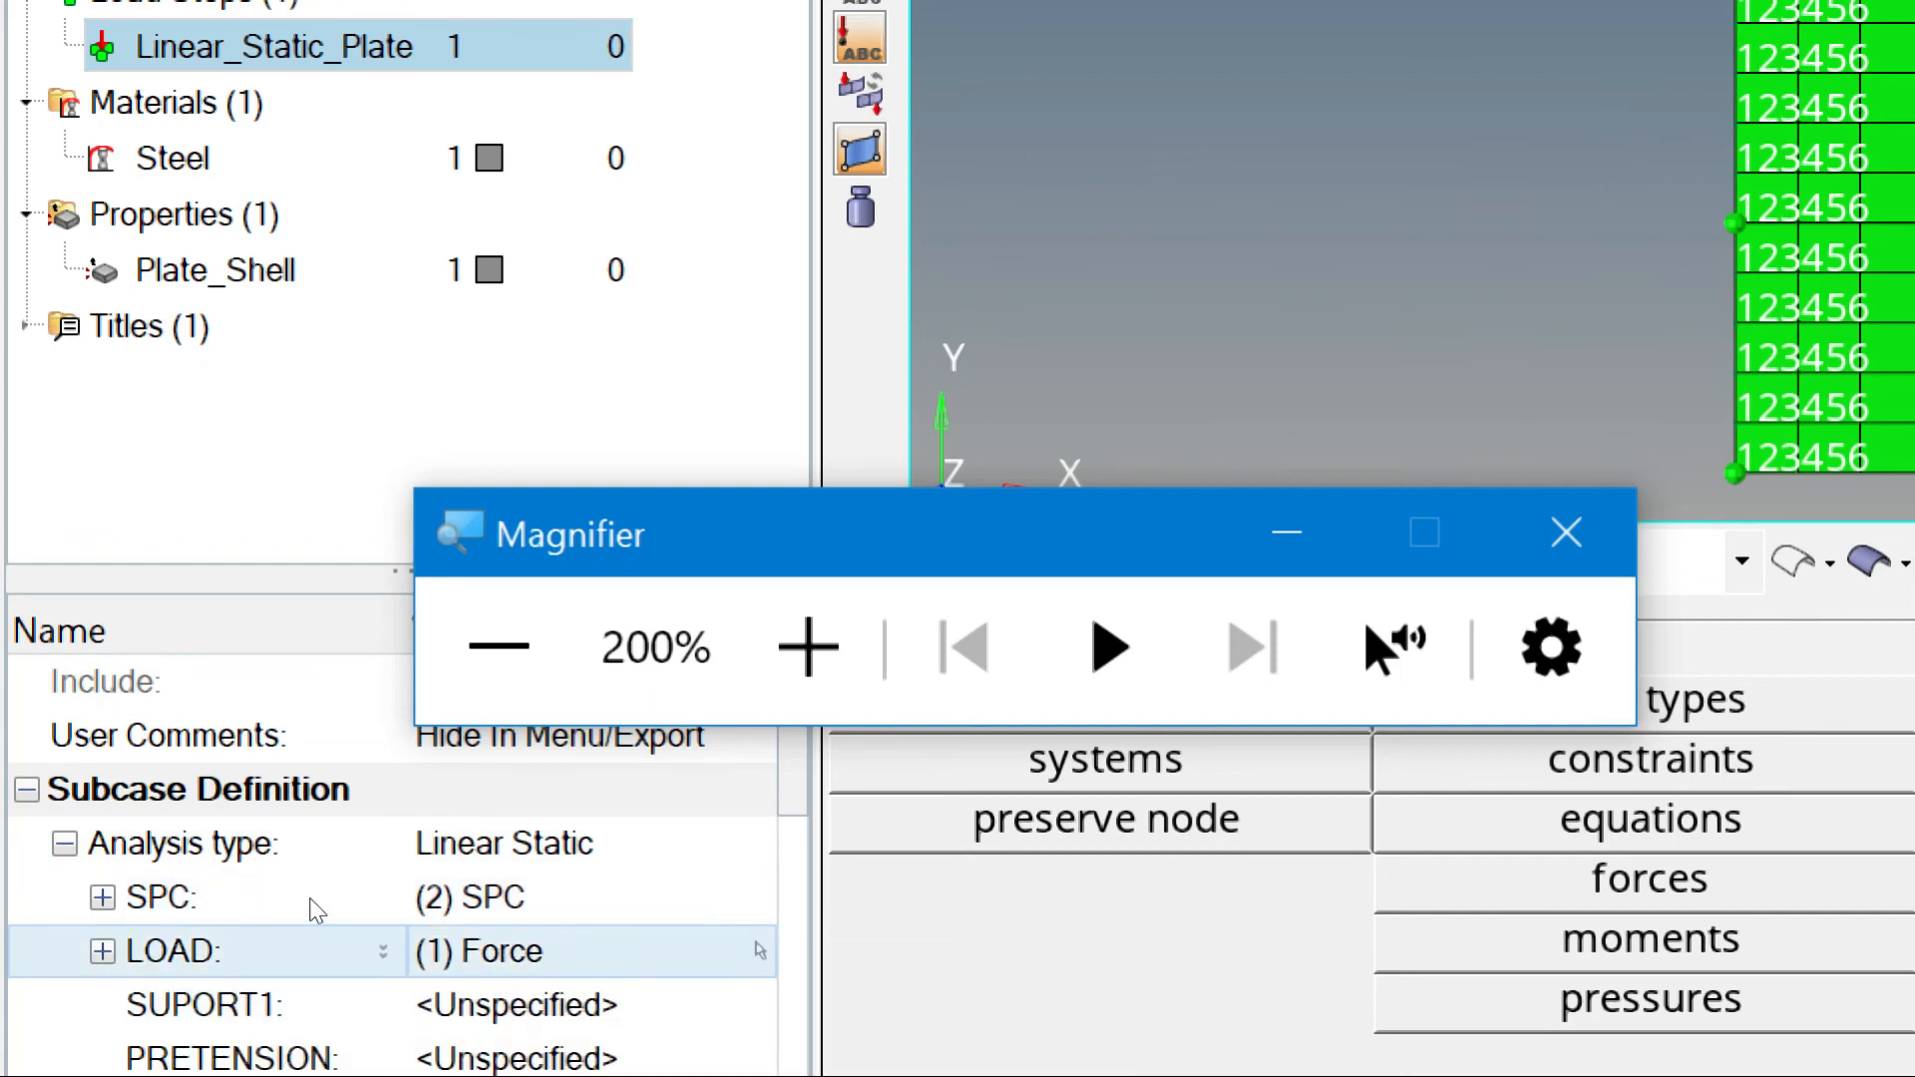
left_click(498, 646)
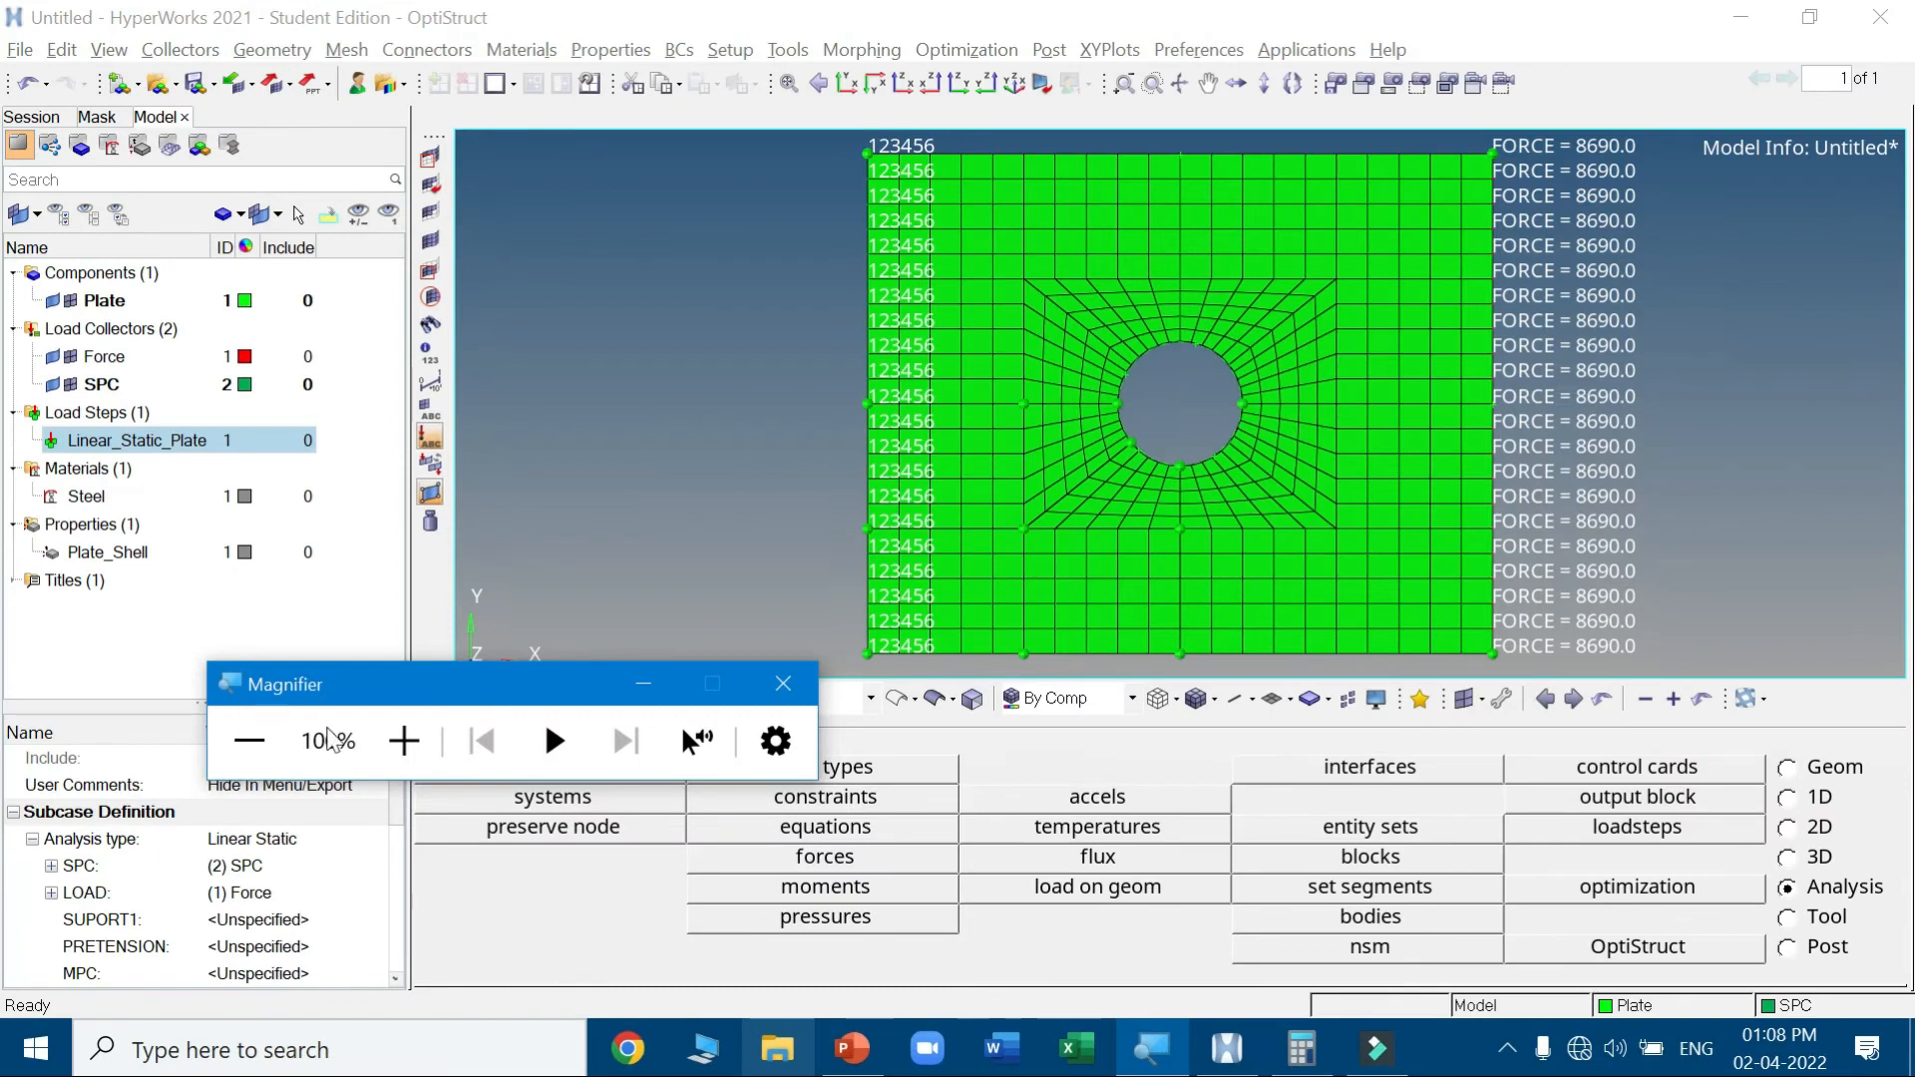
left_click(659, 689)
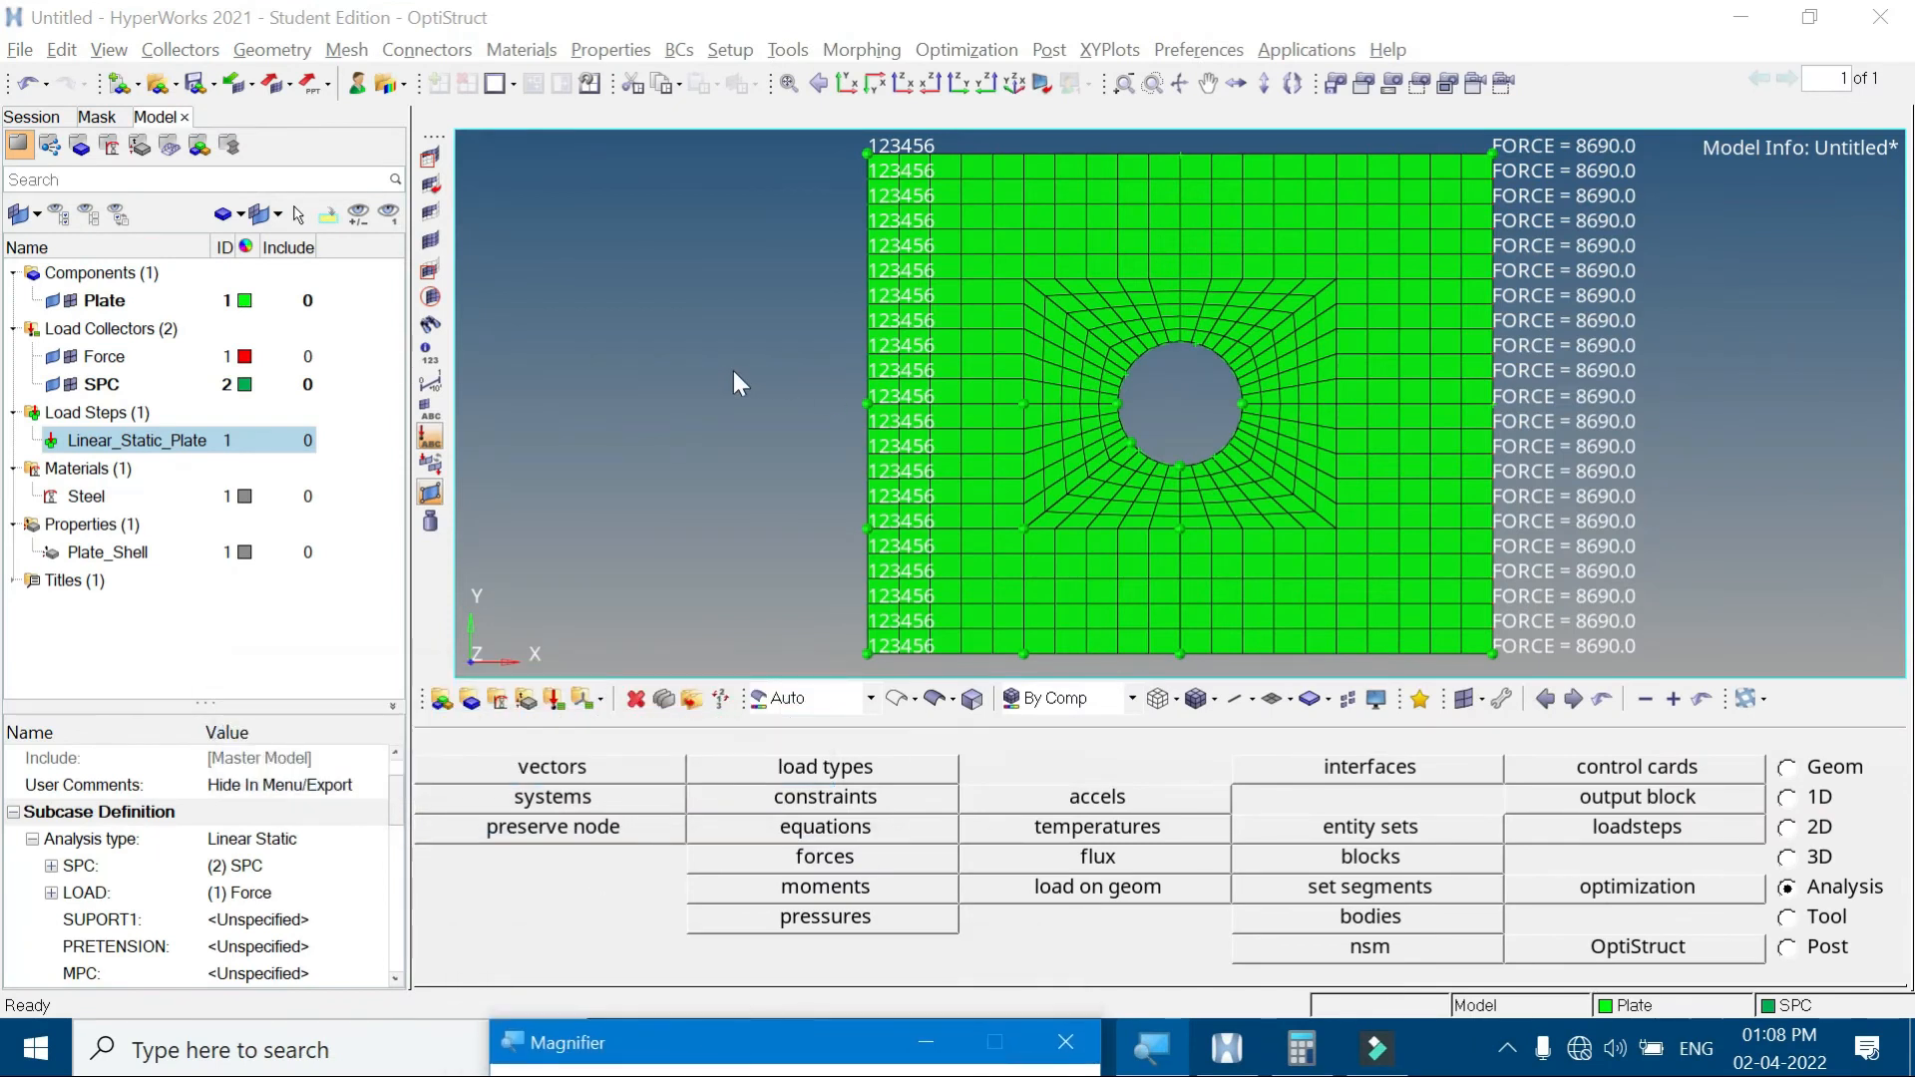
Begin saving the session under a new name, and create and open a folder named Platewh inside OPTISTRUCT
left_click(20, 50)
mouse_move(68, 165)
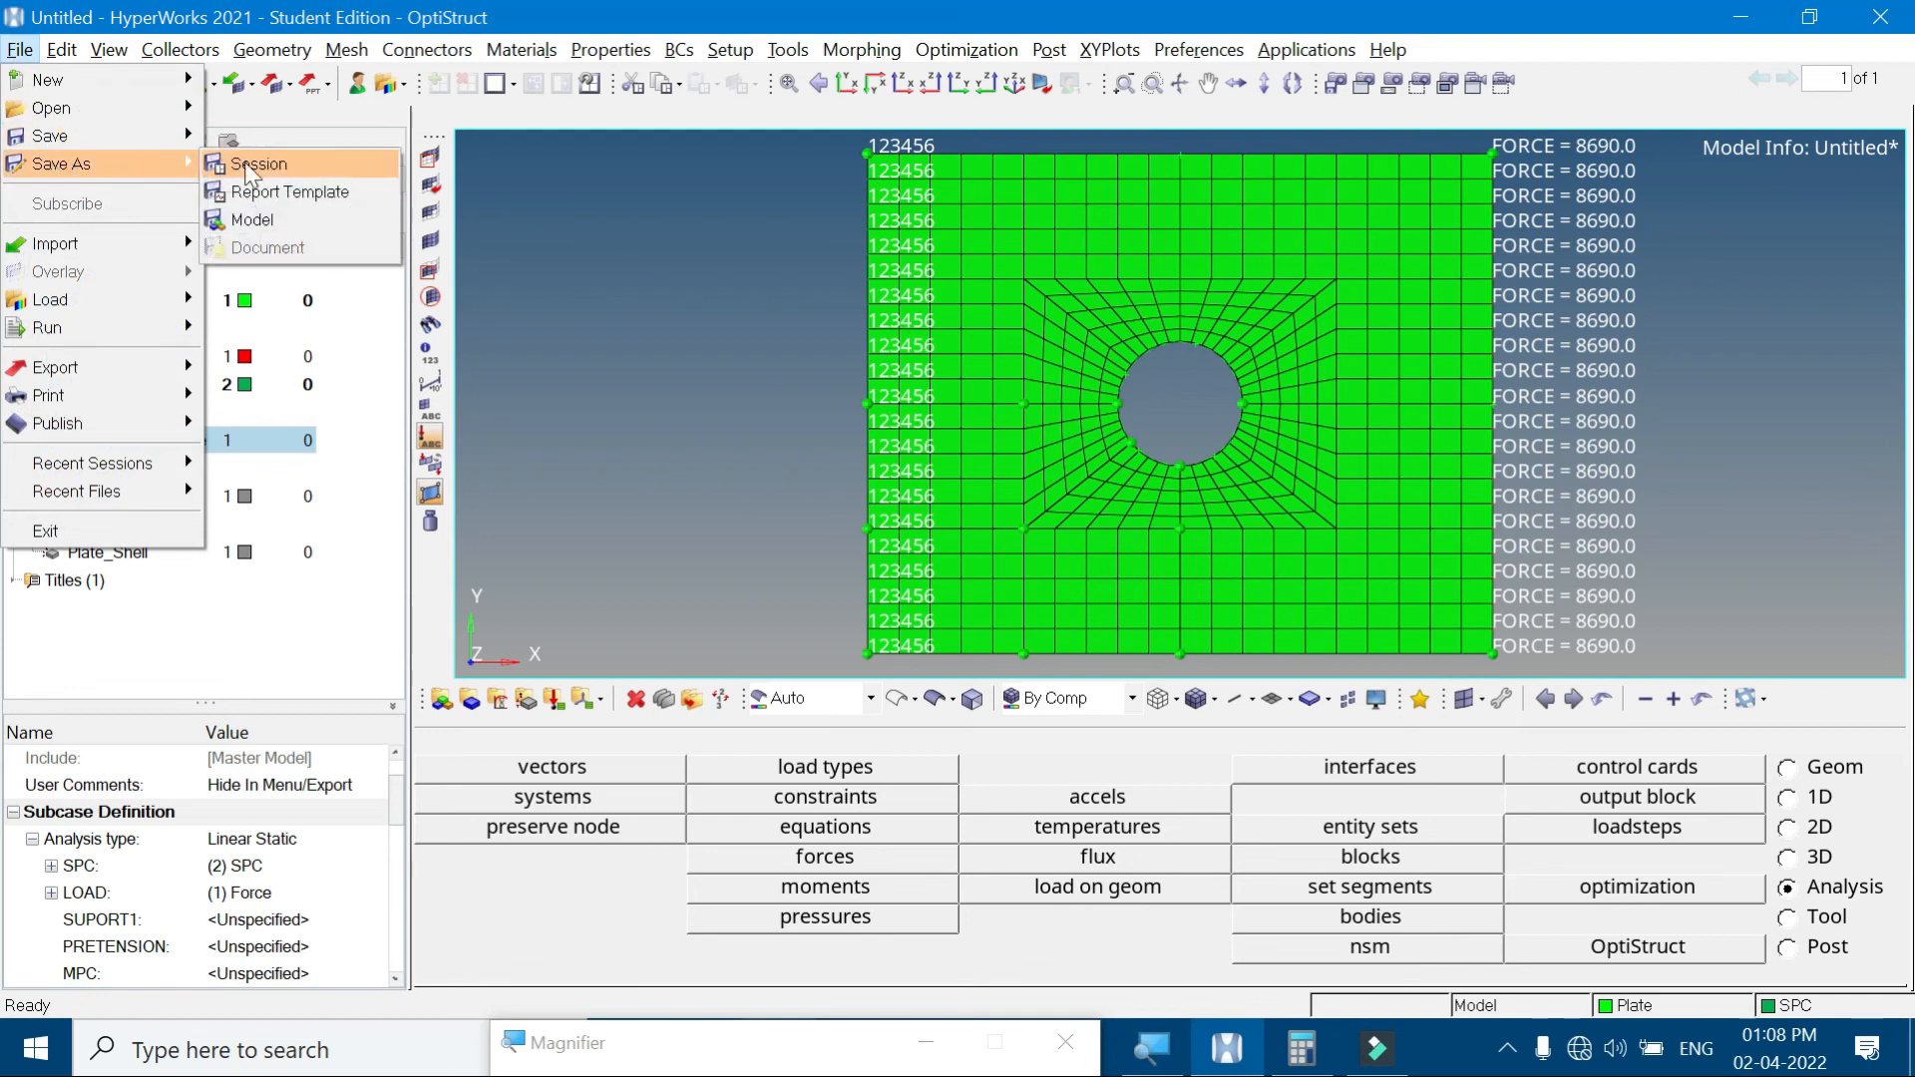
left_click(251, 166)
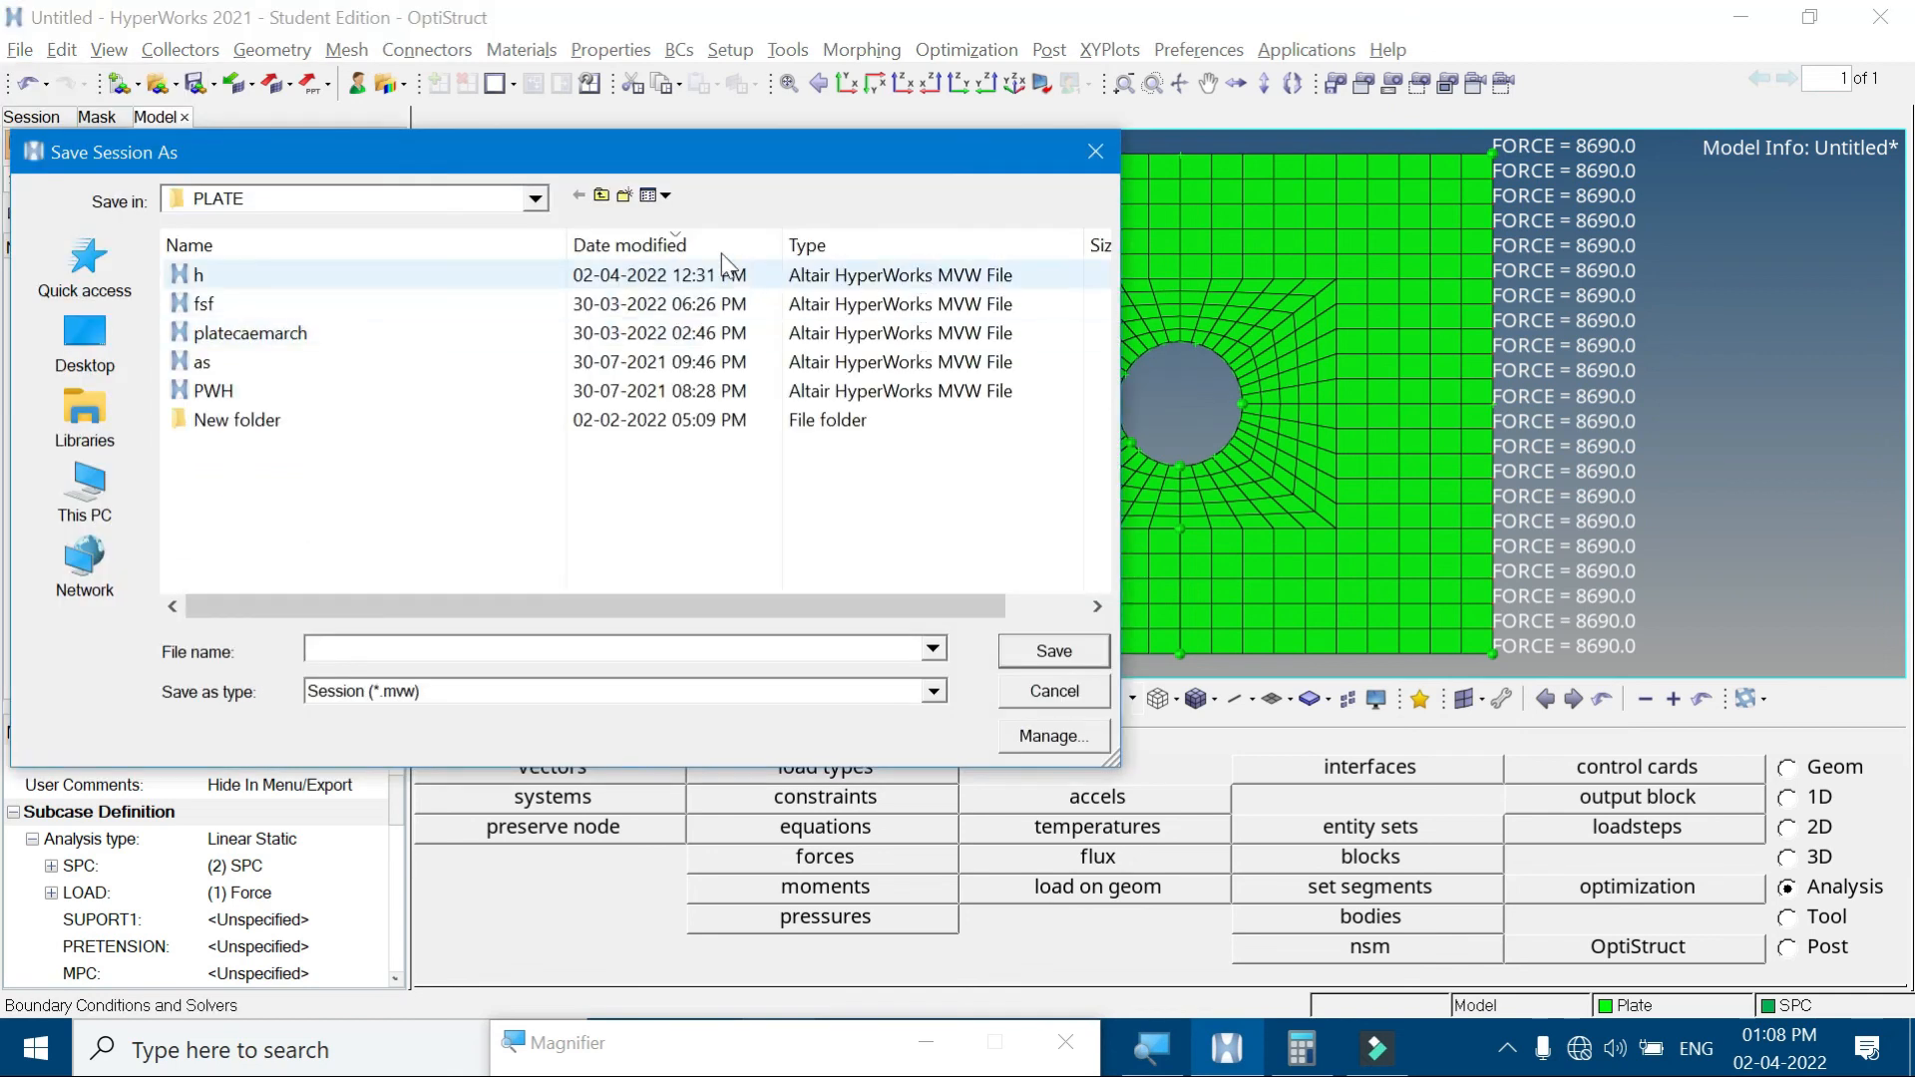
left_click(601, 195)
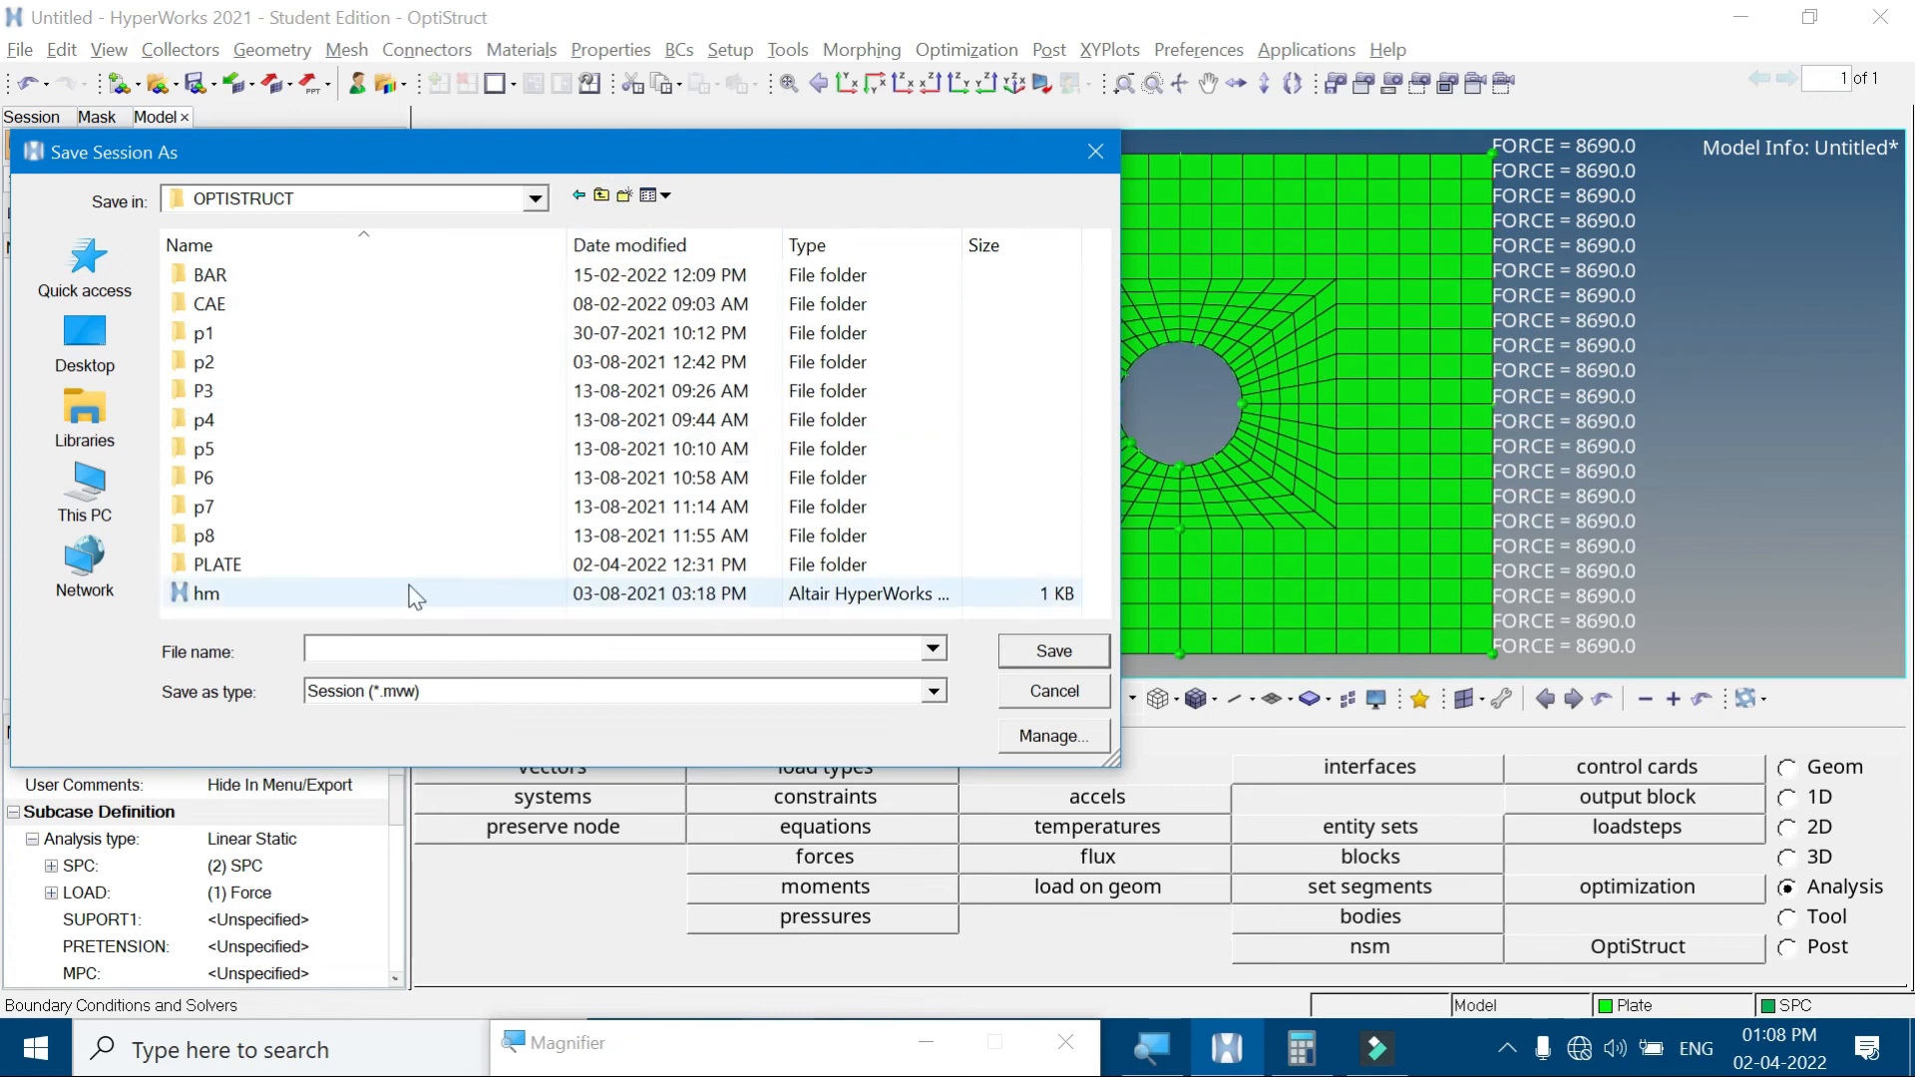
left_click(624, 196)
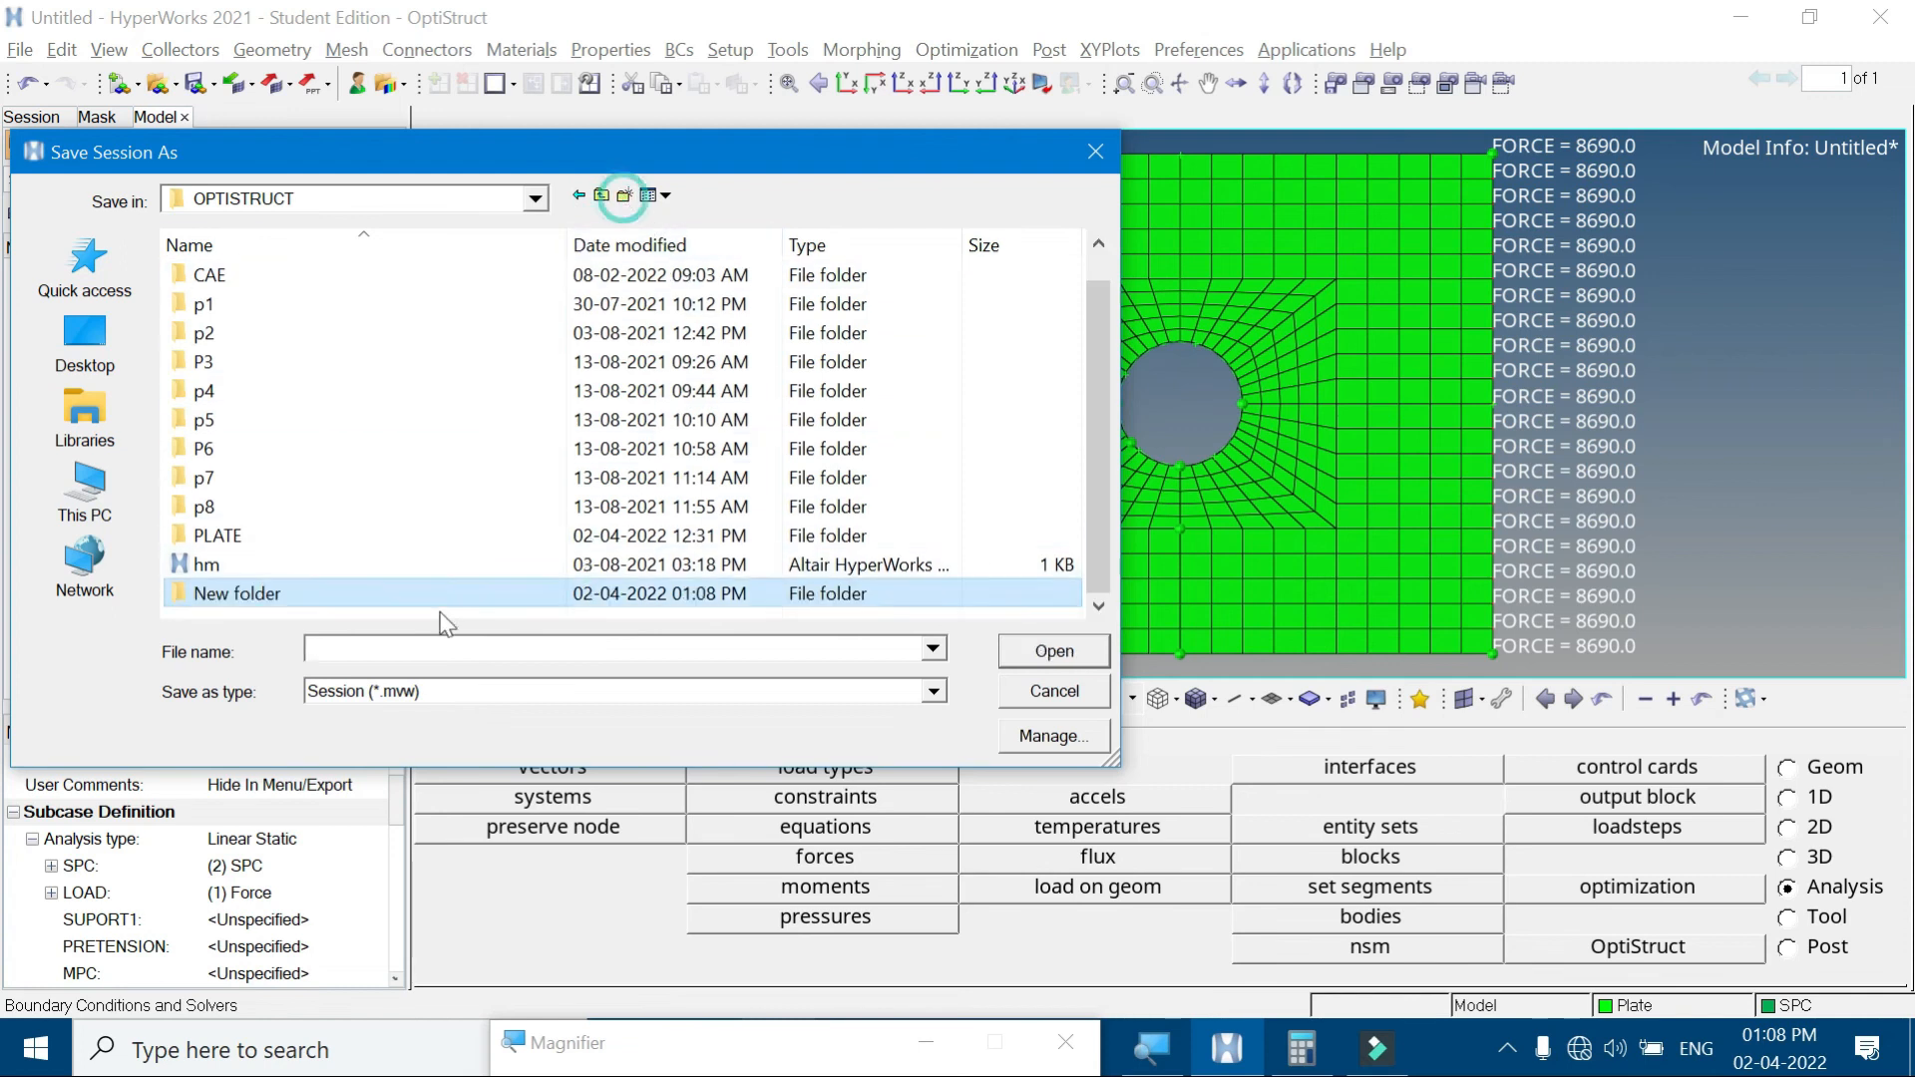
right_click(351, 595)
left_click(427, 955)
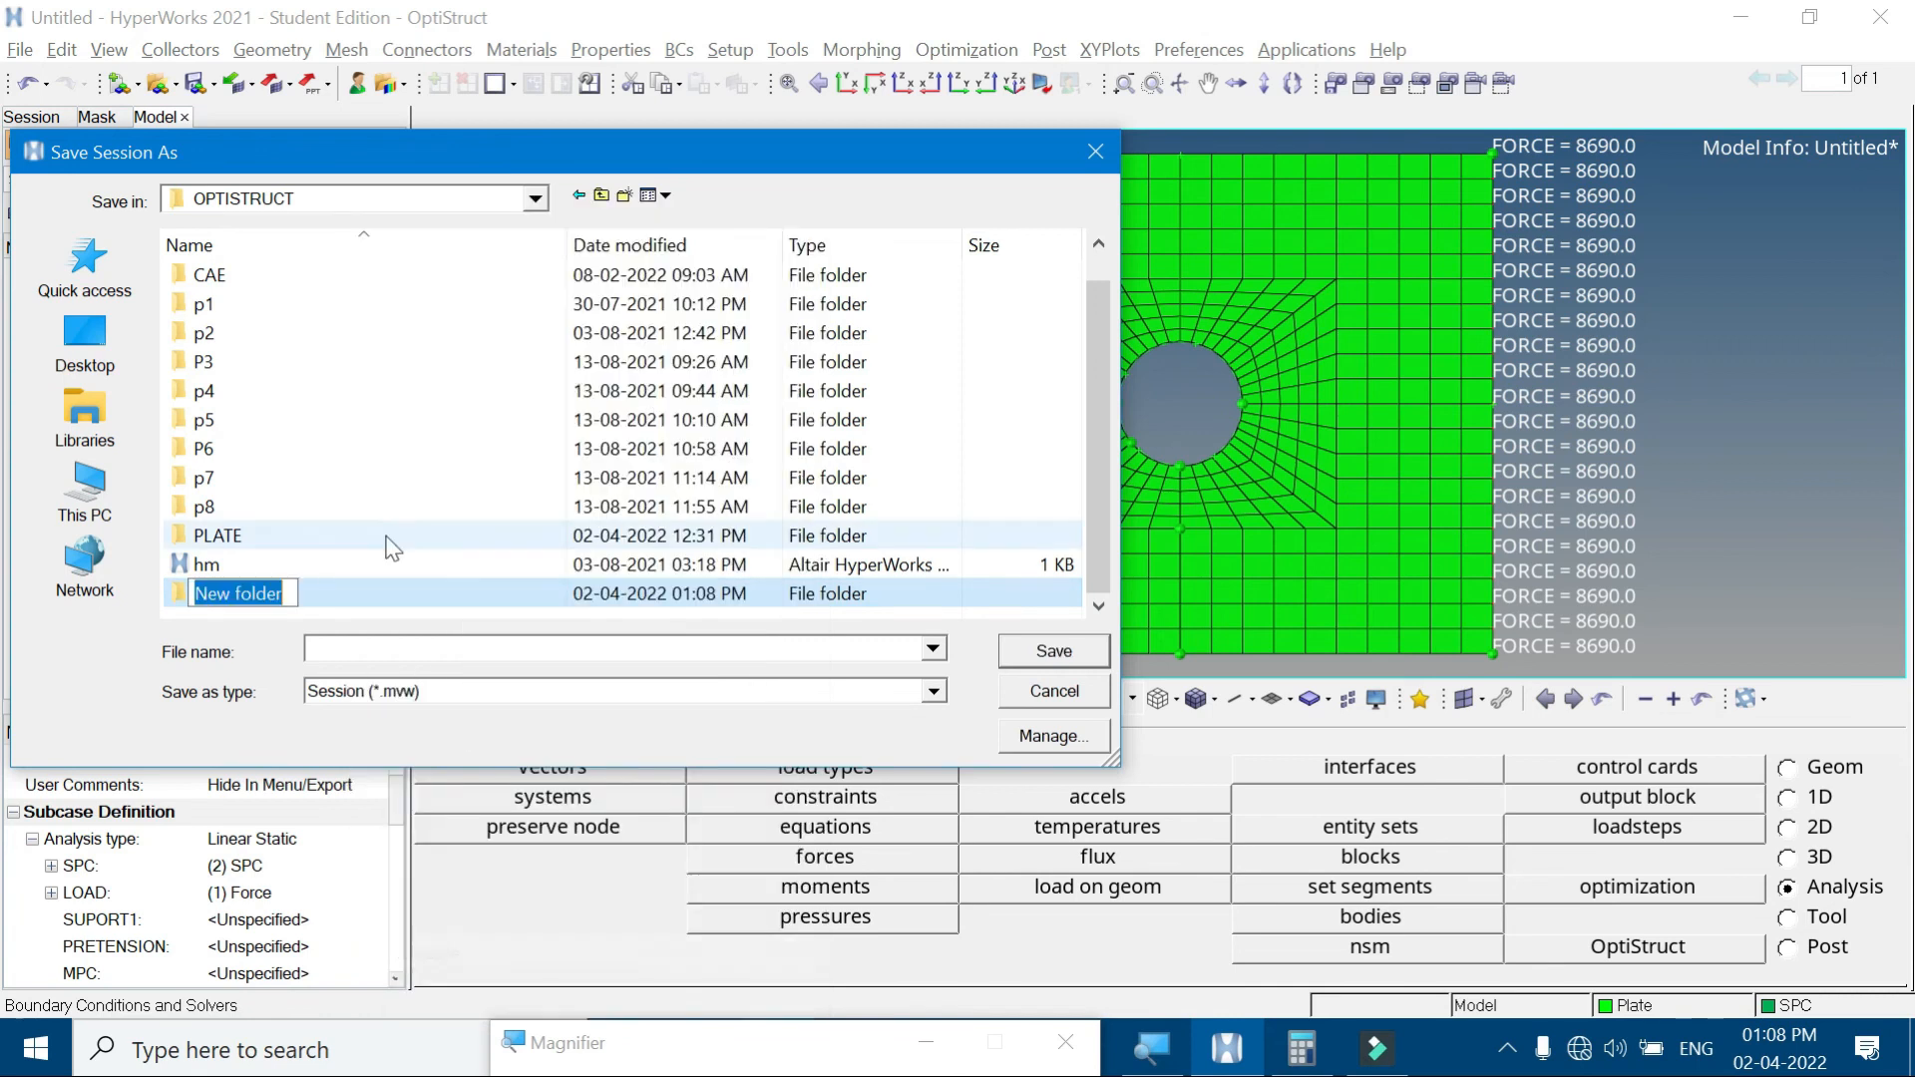
type("Plate")
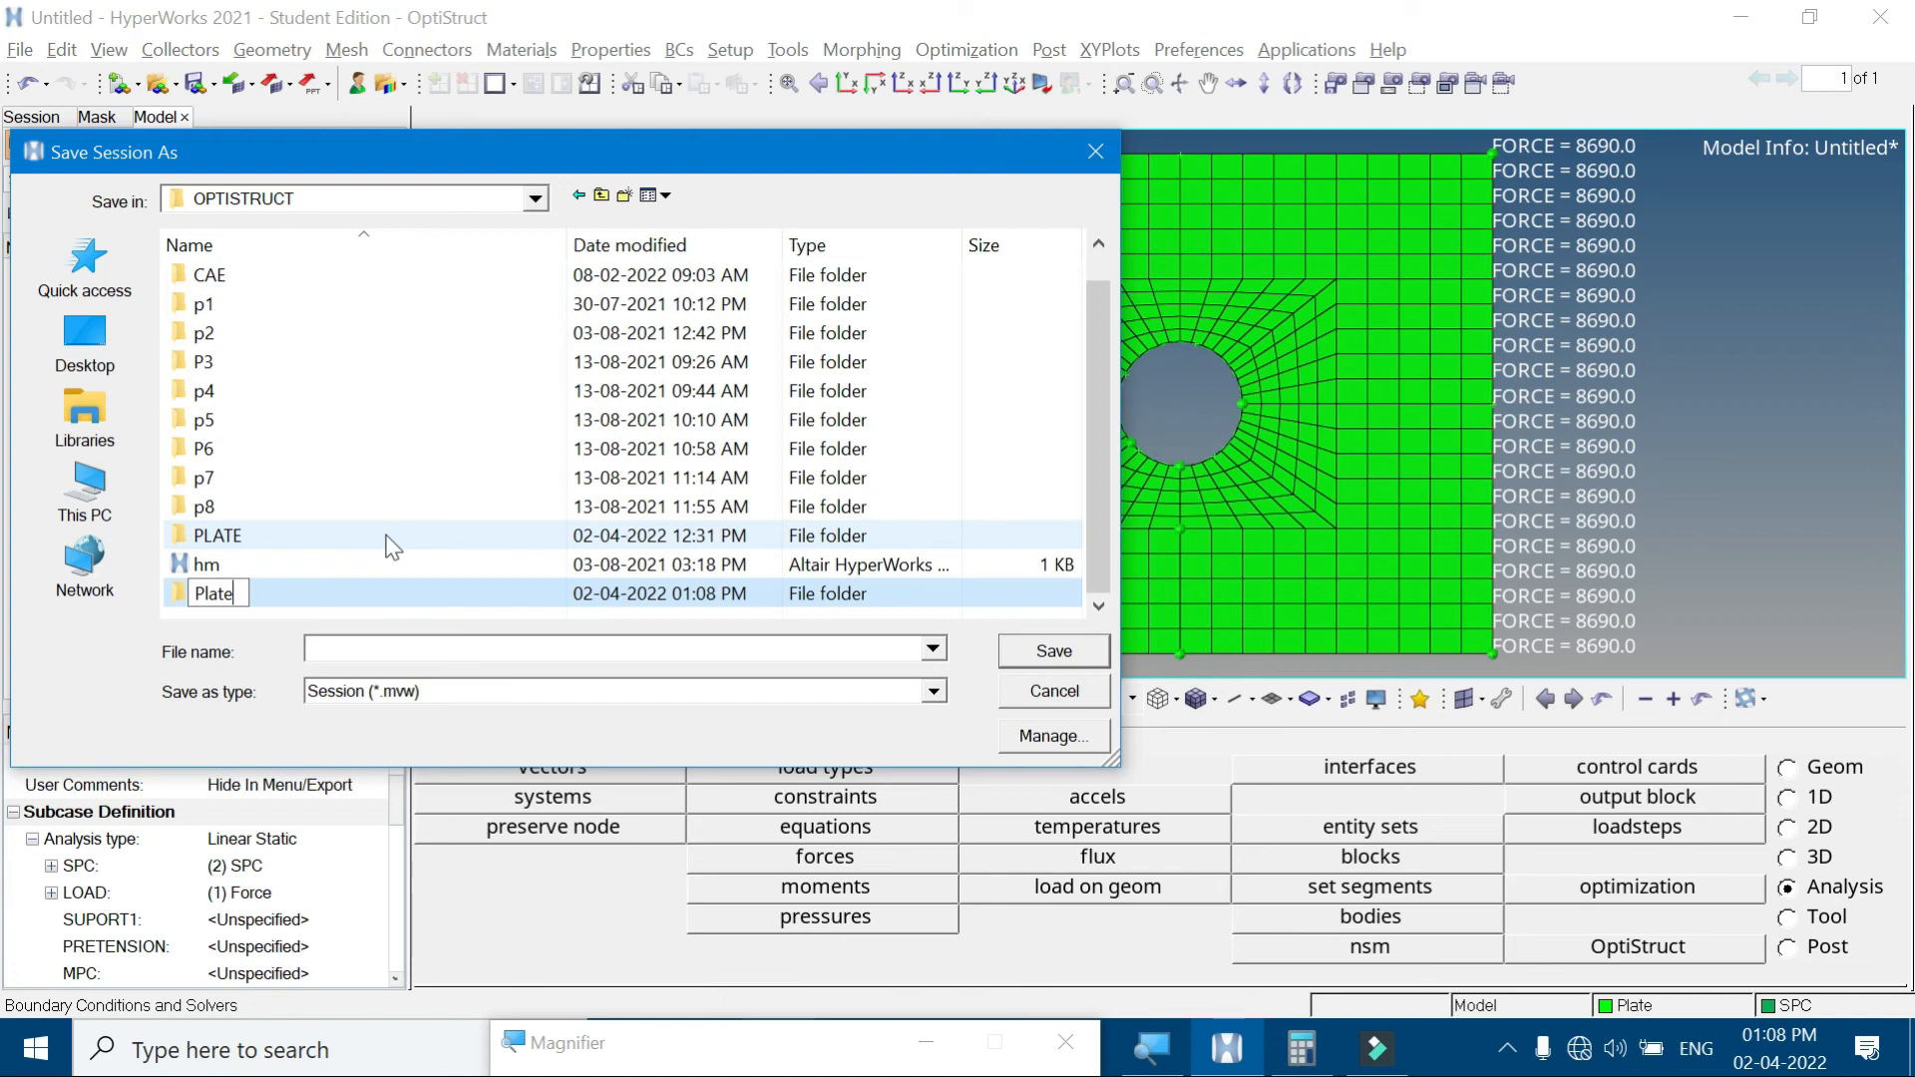
type("wh")
double_click(183, 596)
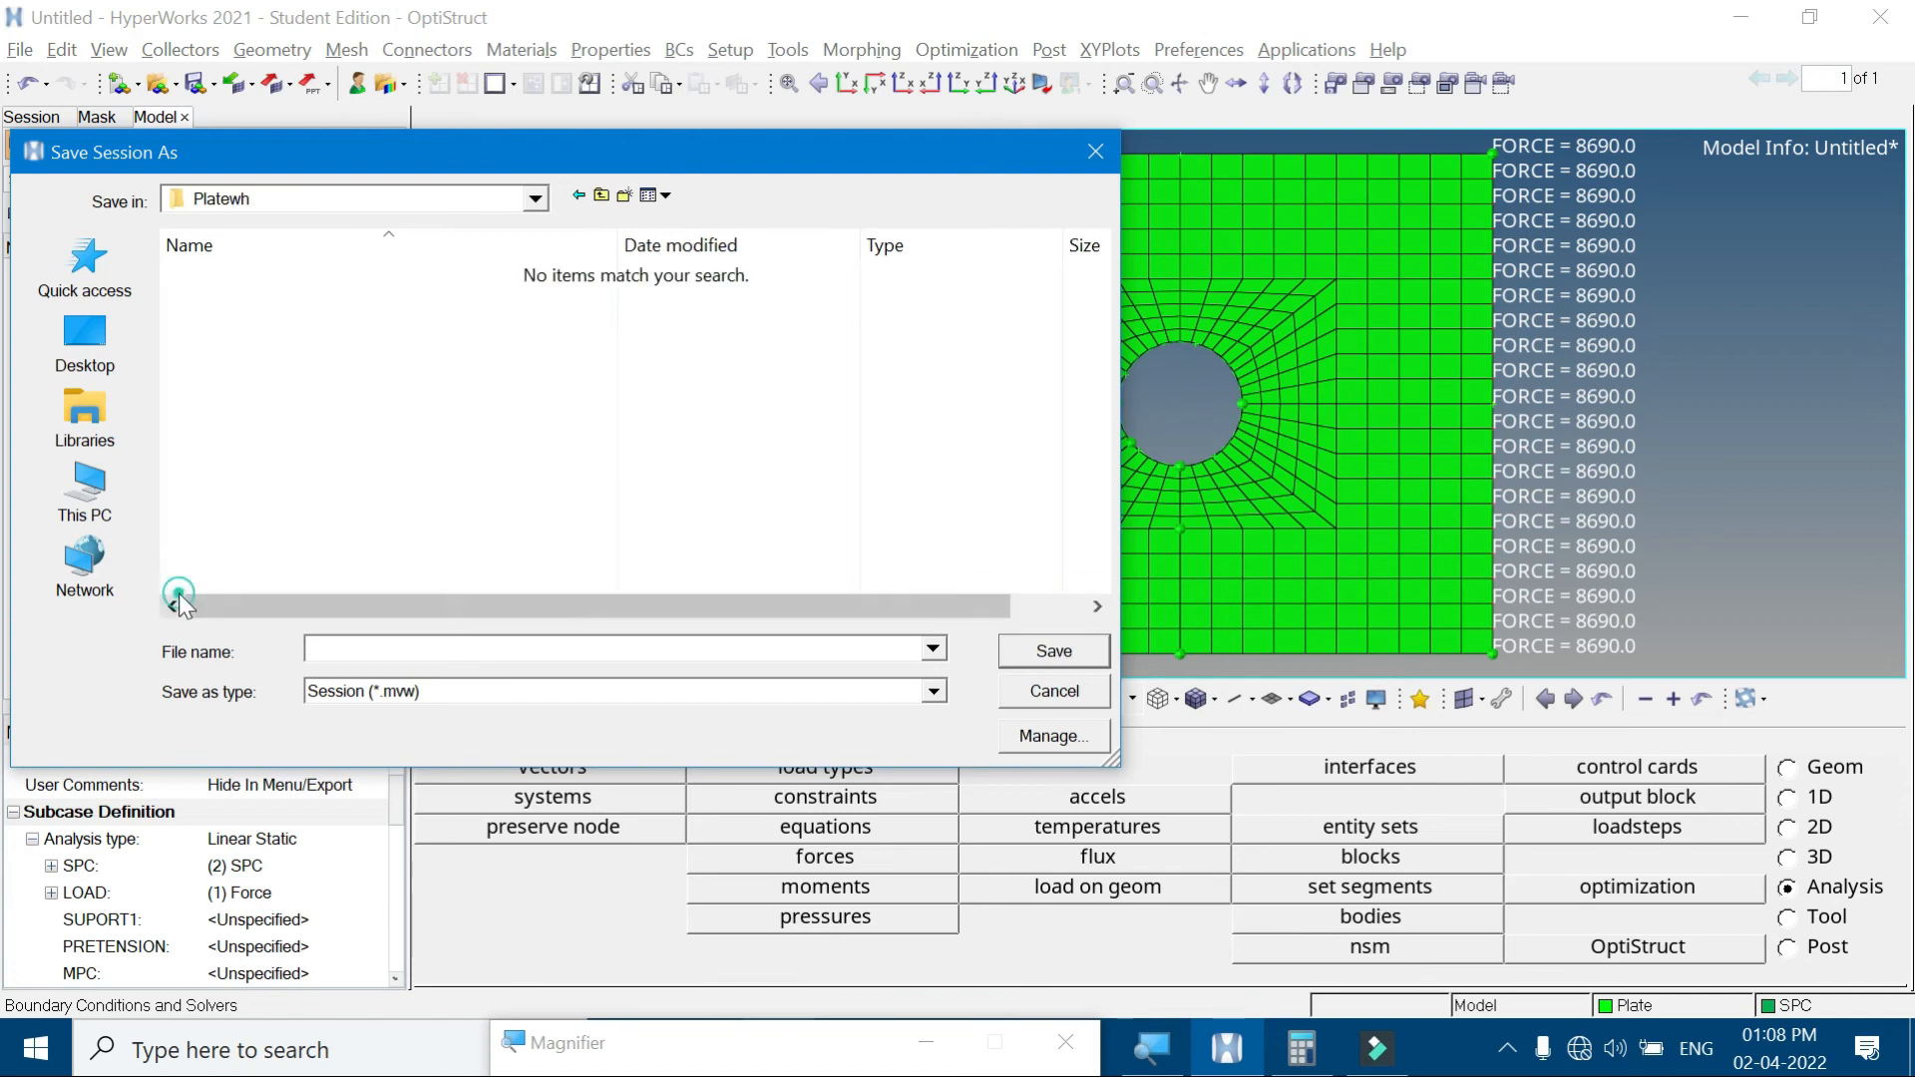
Save the session as platewh in the Platewh folder
left_click(311, 650)
type("platewh")
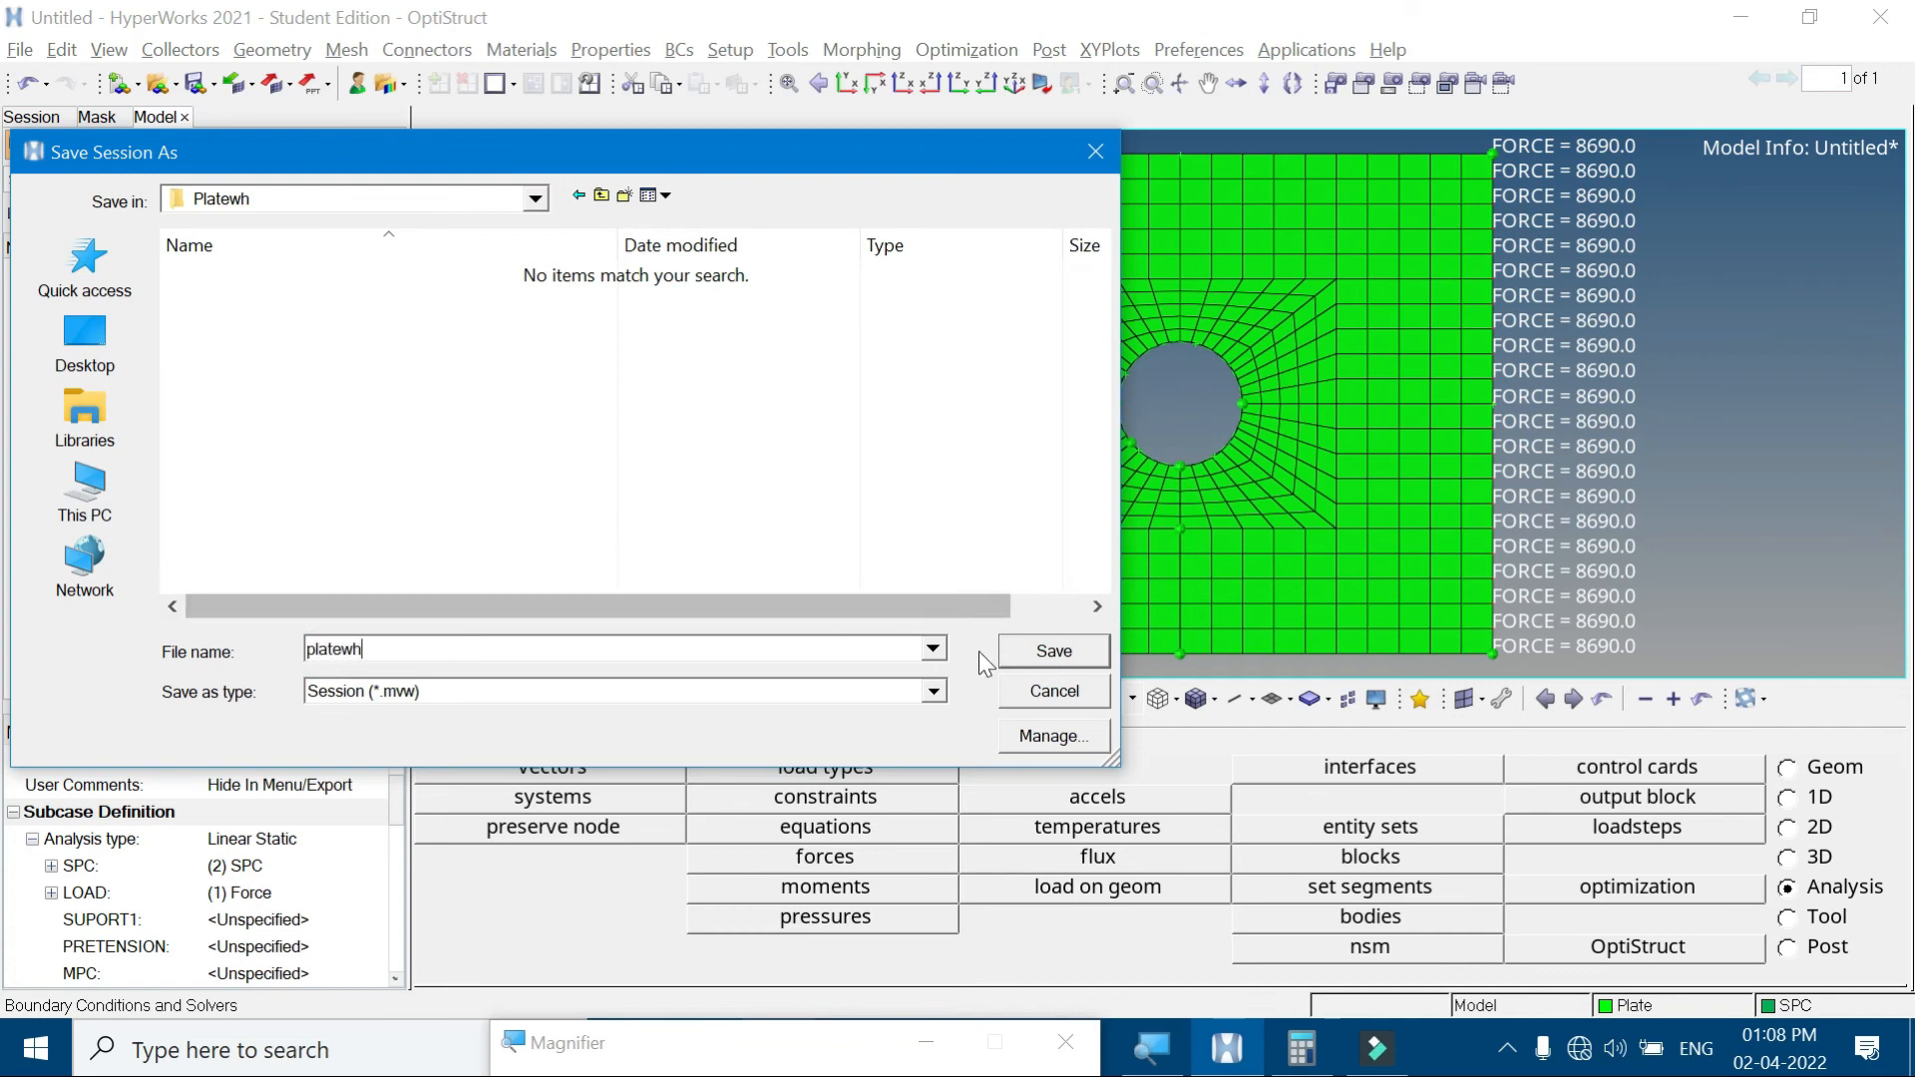
left_click(1052, 650)
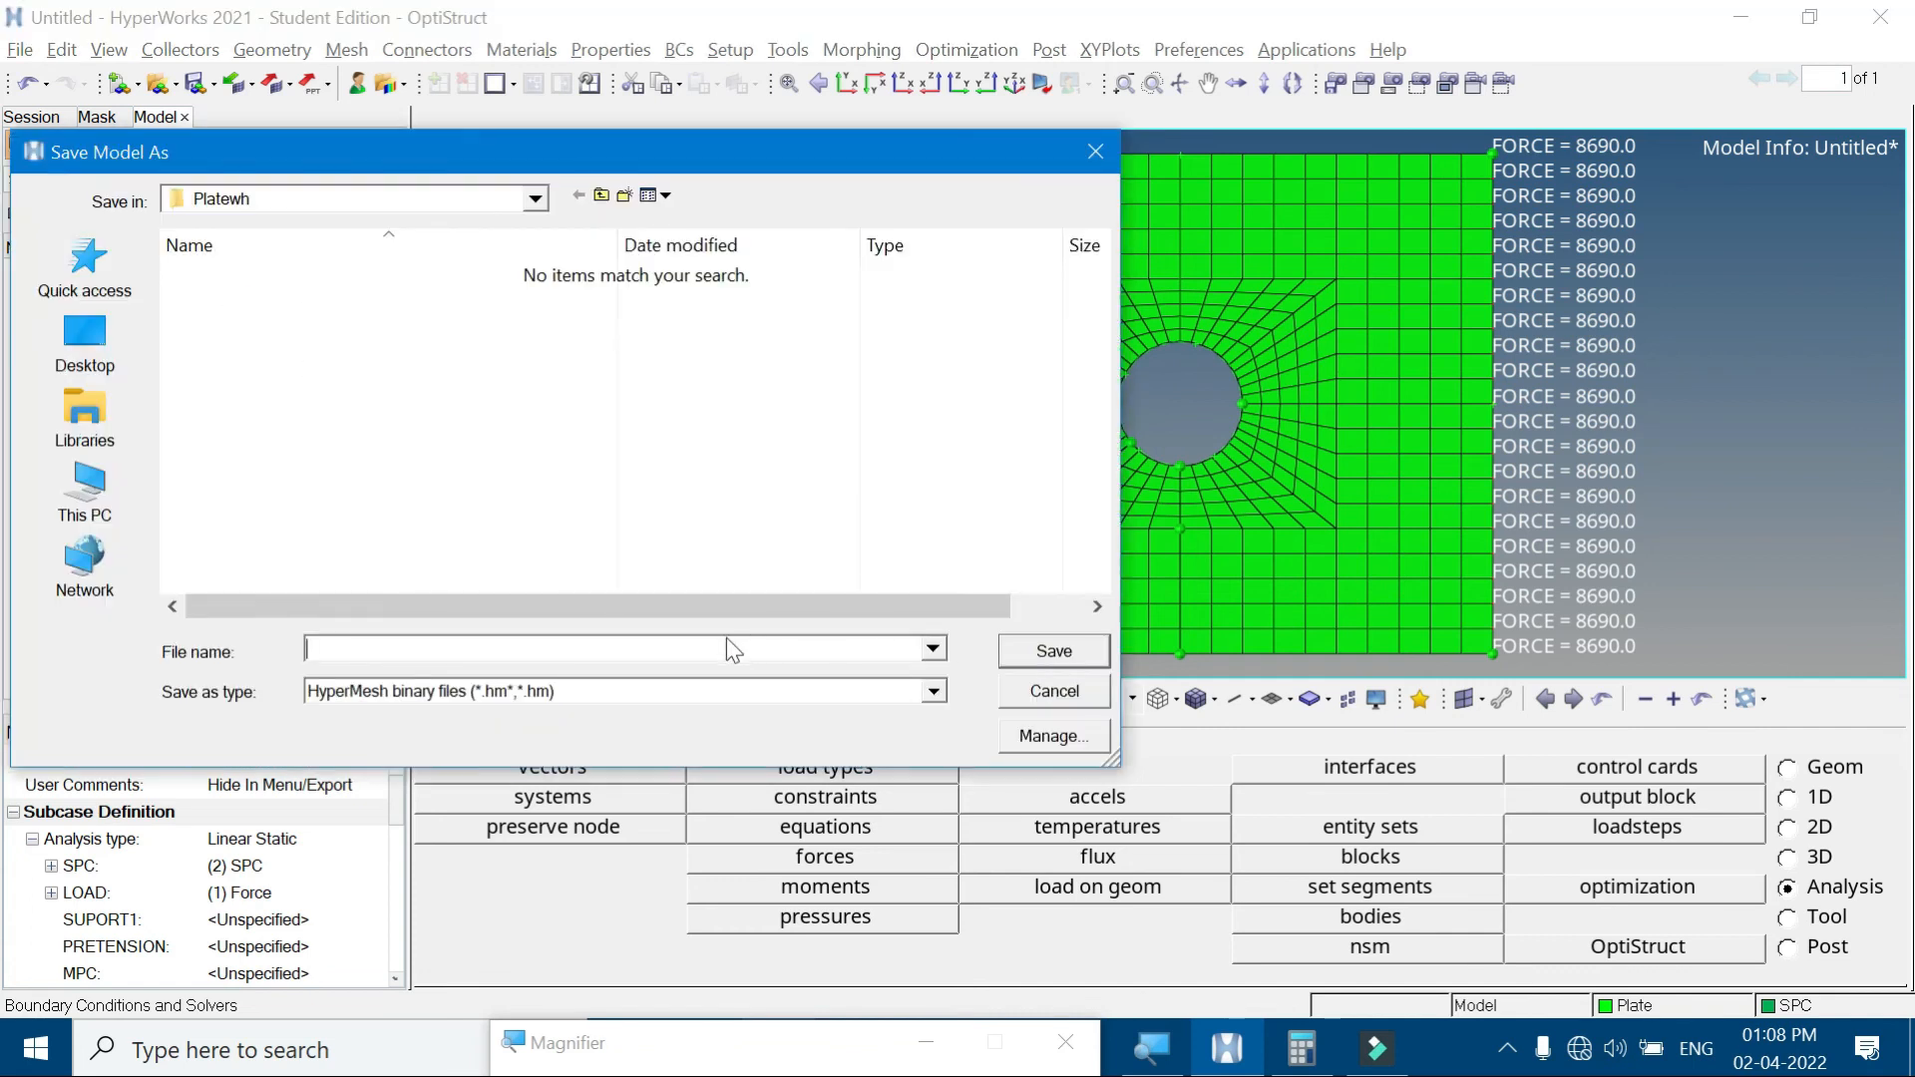
Save the model as a HyperMesh binary file named platewh in the Platewh folder
left_click(311, 650)
type("platewh")
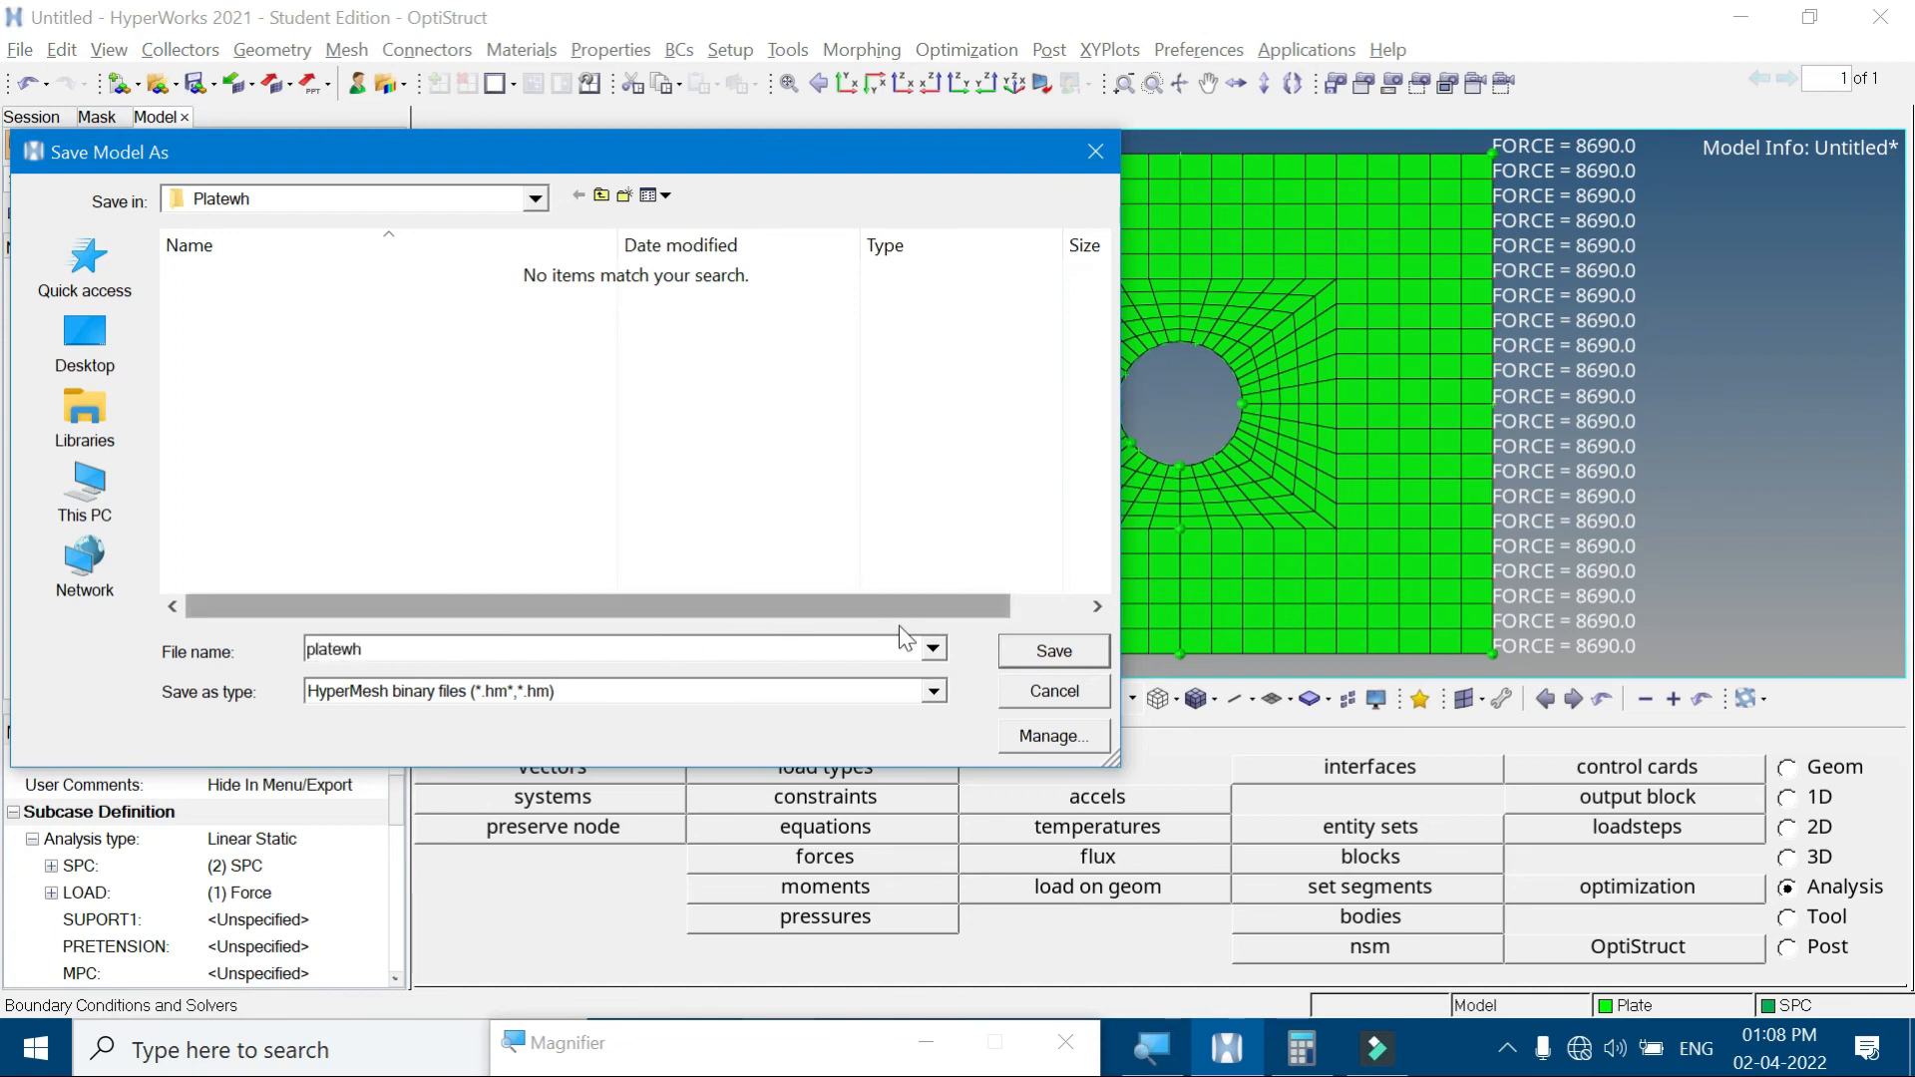
left_click(1027, 647)
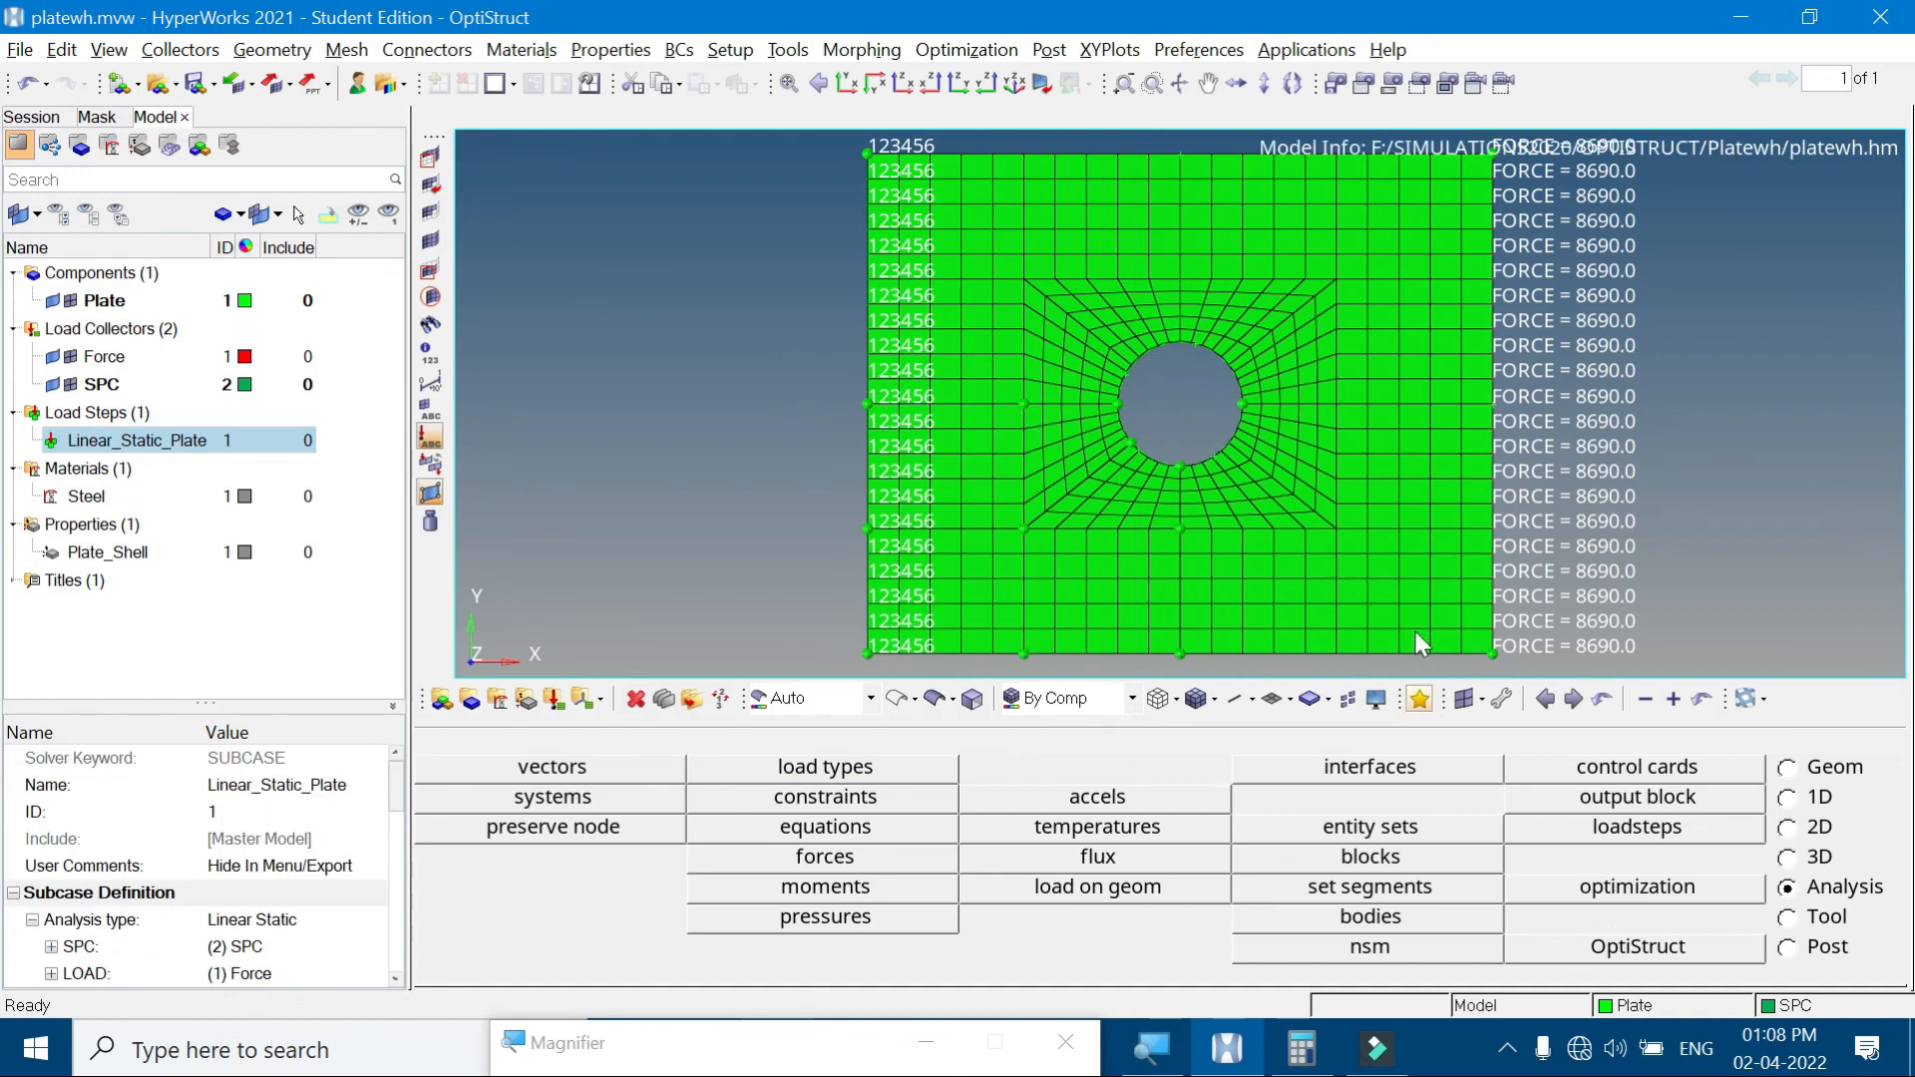
Run OptiStruct on platewh.fem with export options set to all and run options set to analysis
left_click(1680, 950)
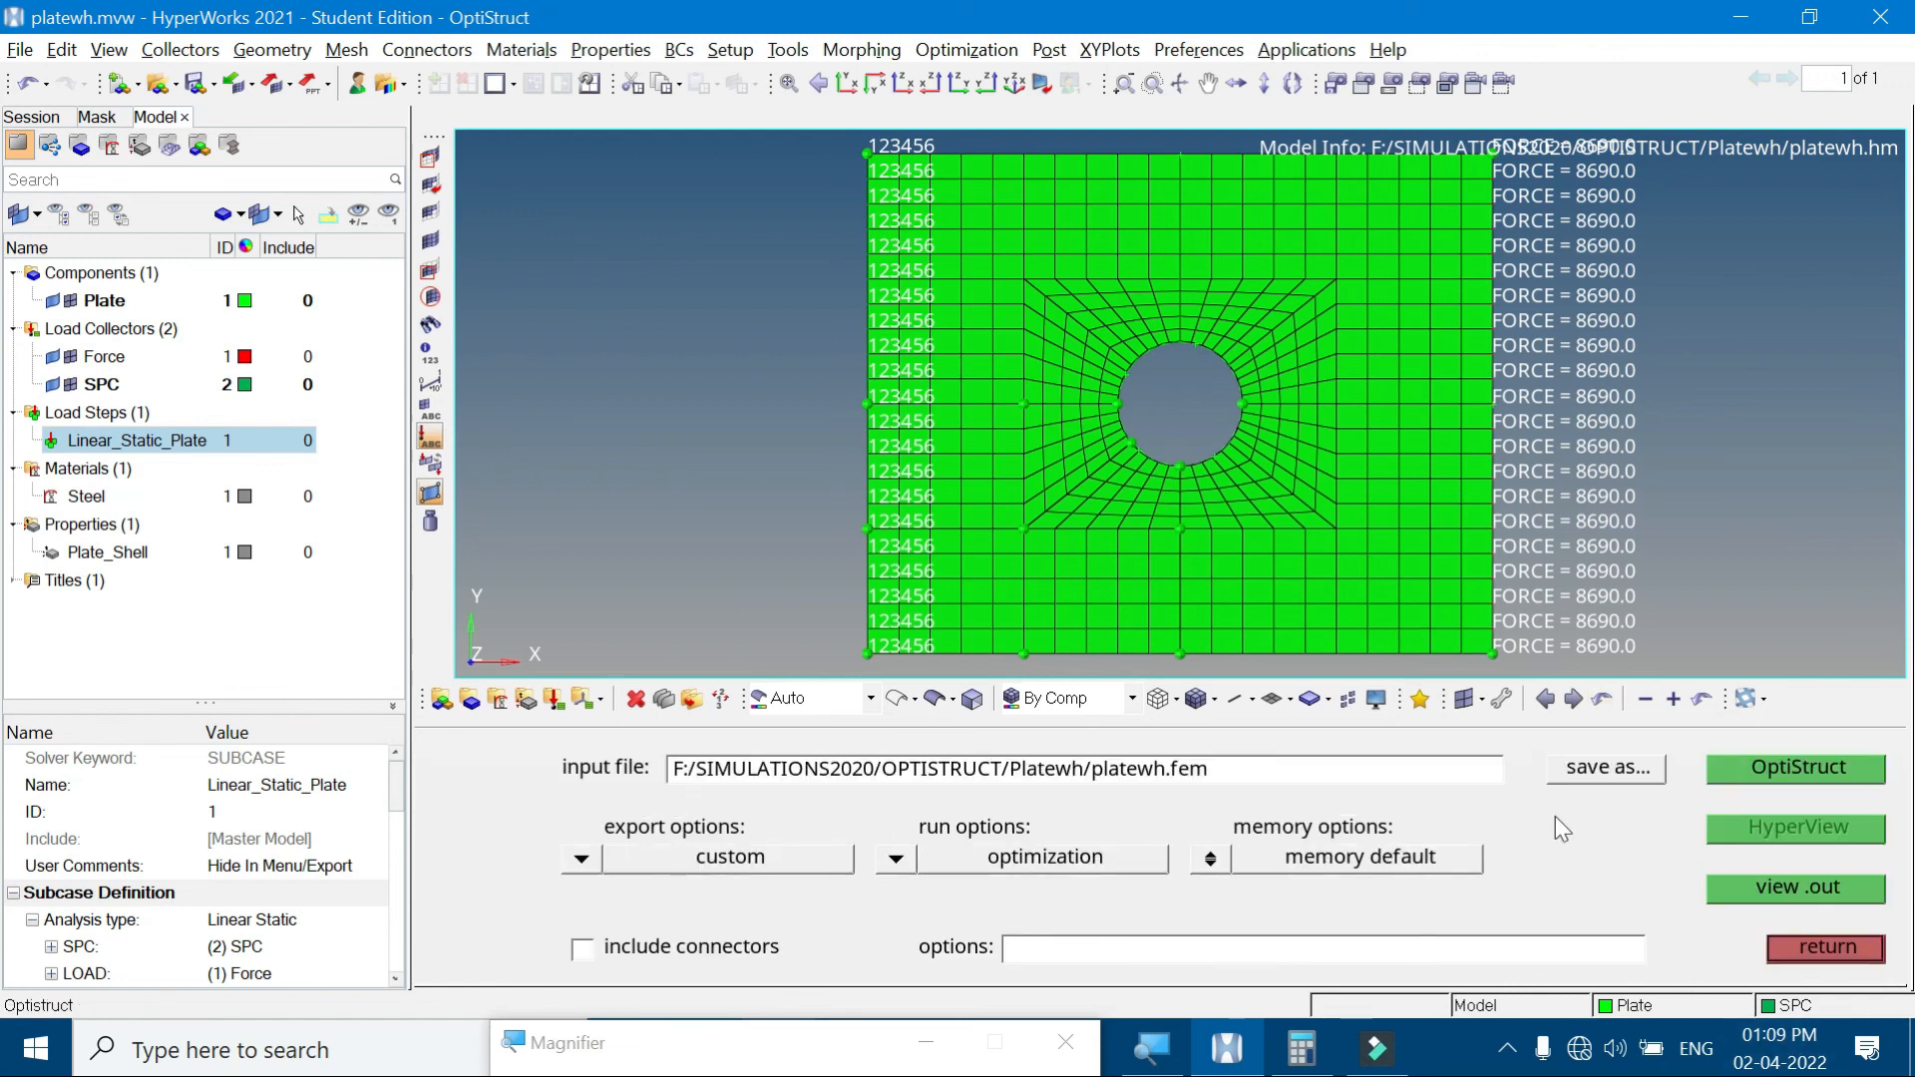
left_click(581, 858)
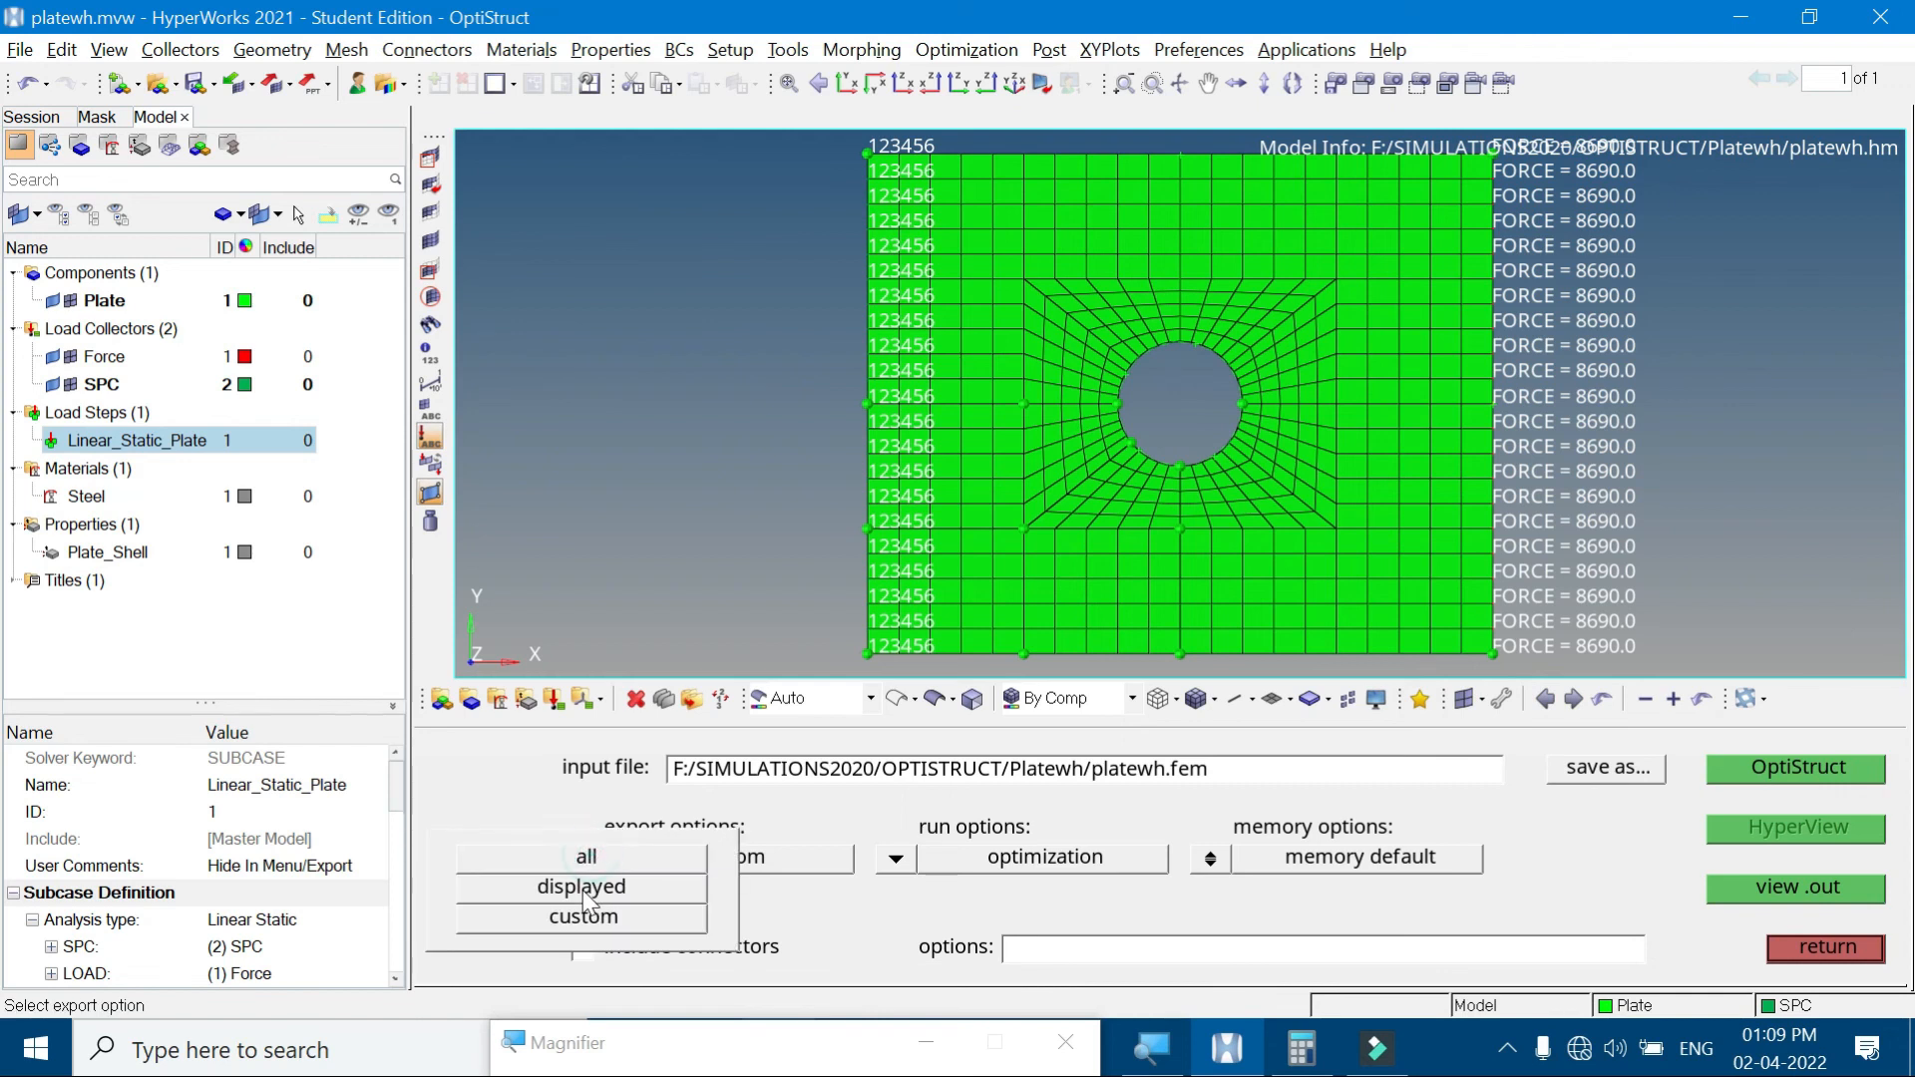
left_click(598, 856)
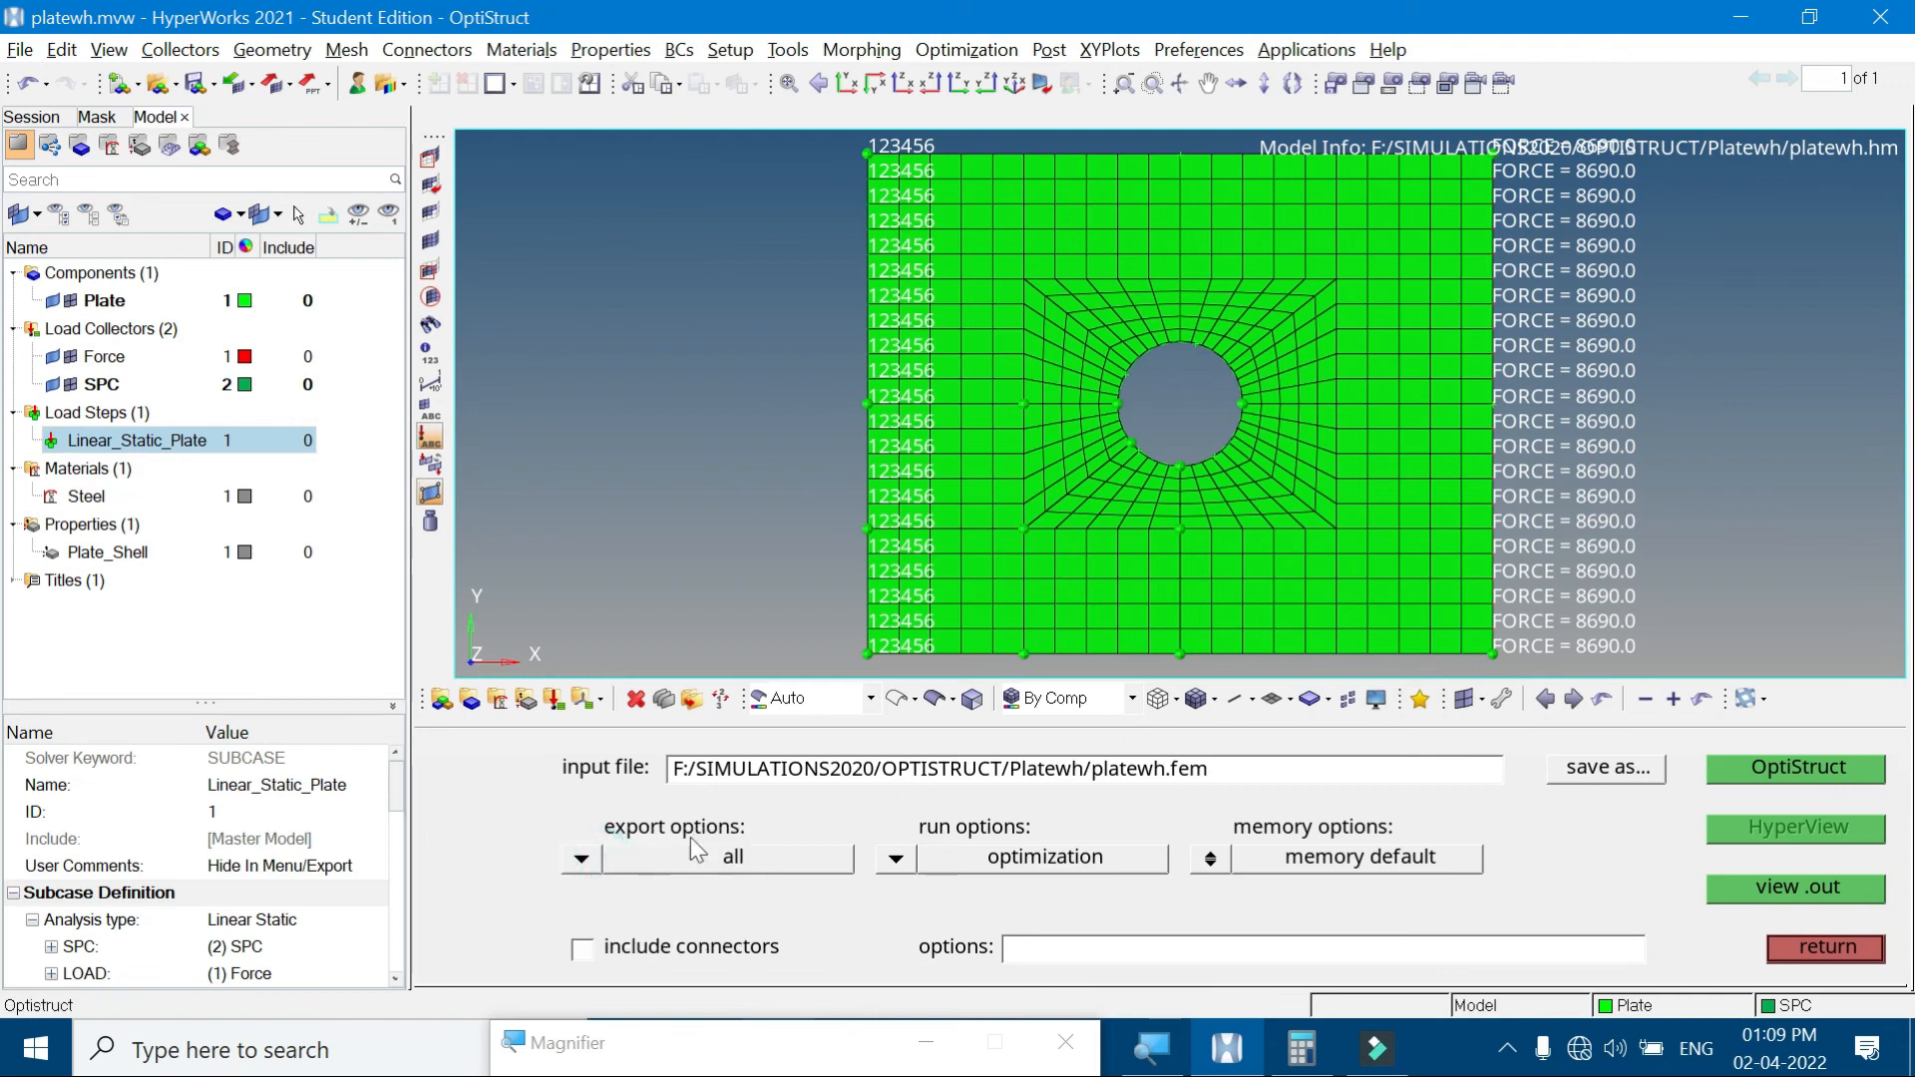
left_click(896, 858)
left_click(820, 864)
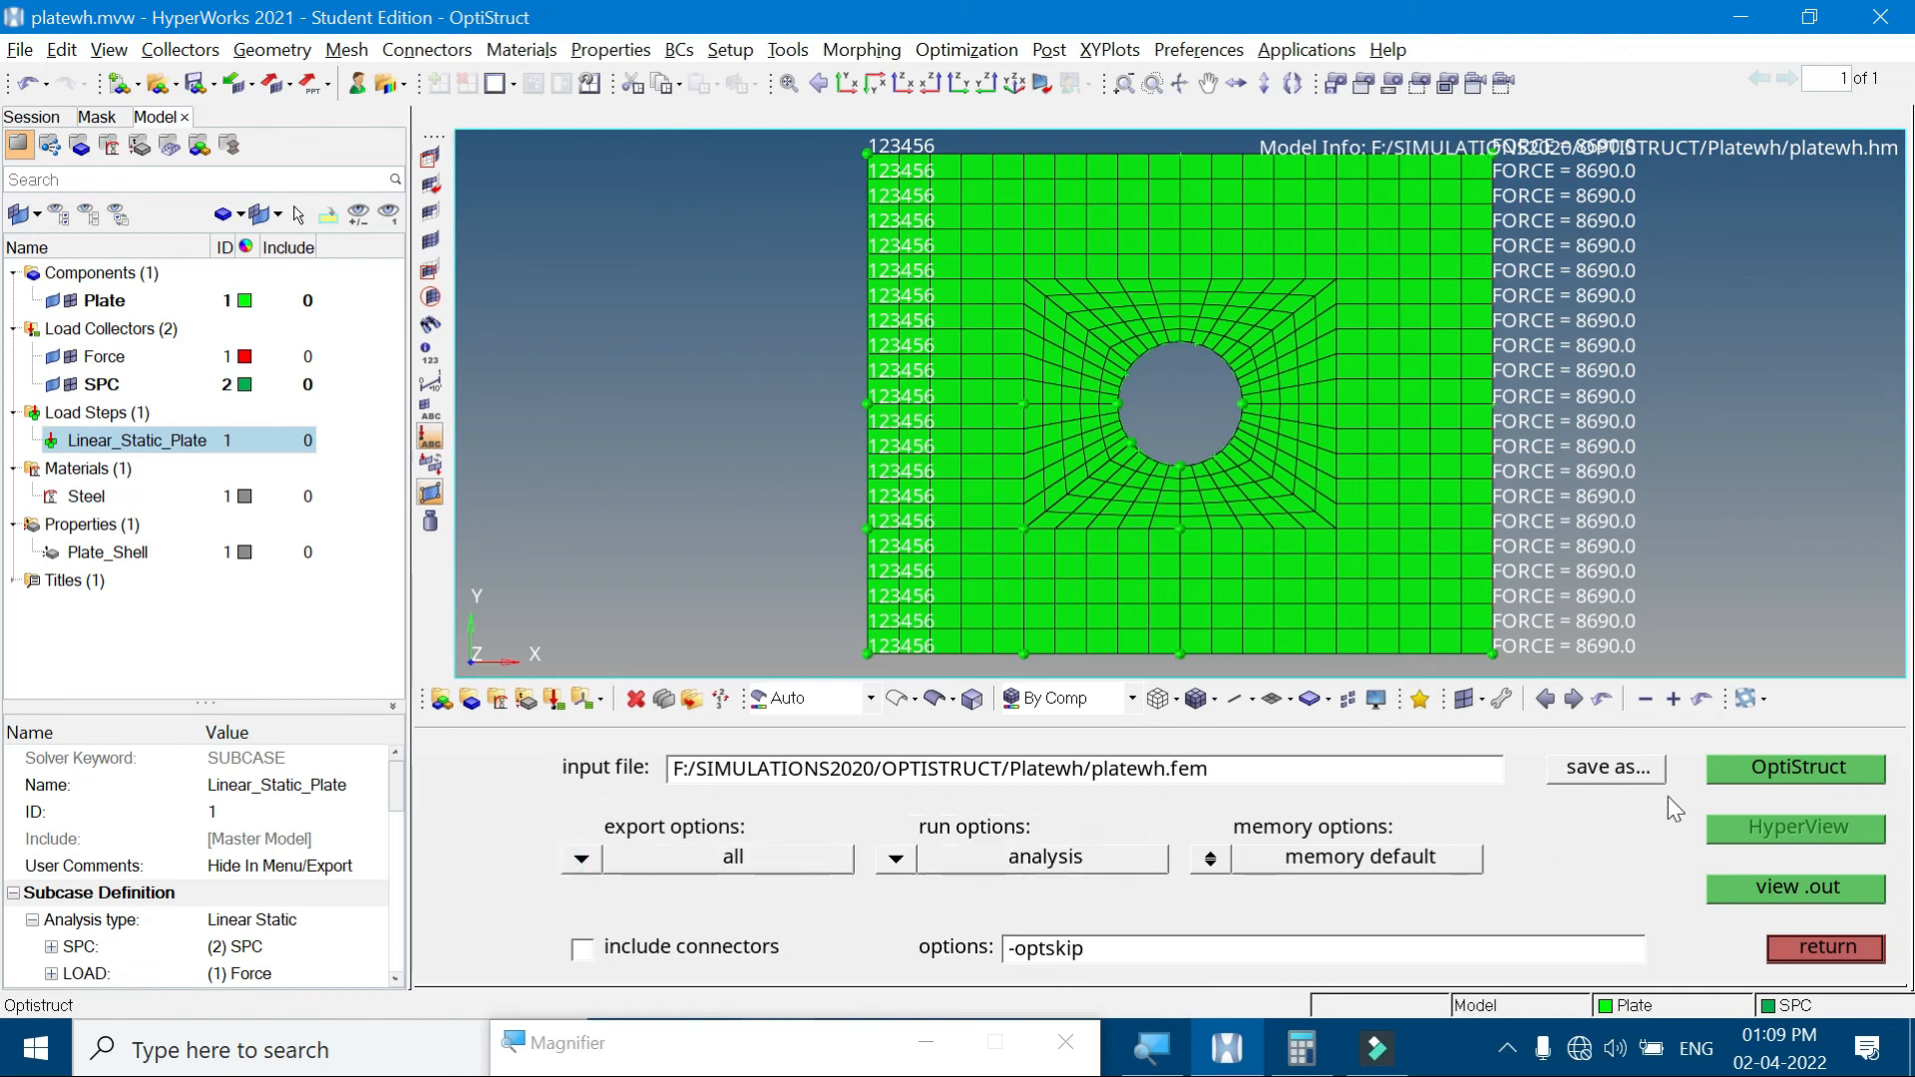
left_click(1761, 773)
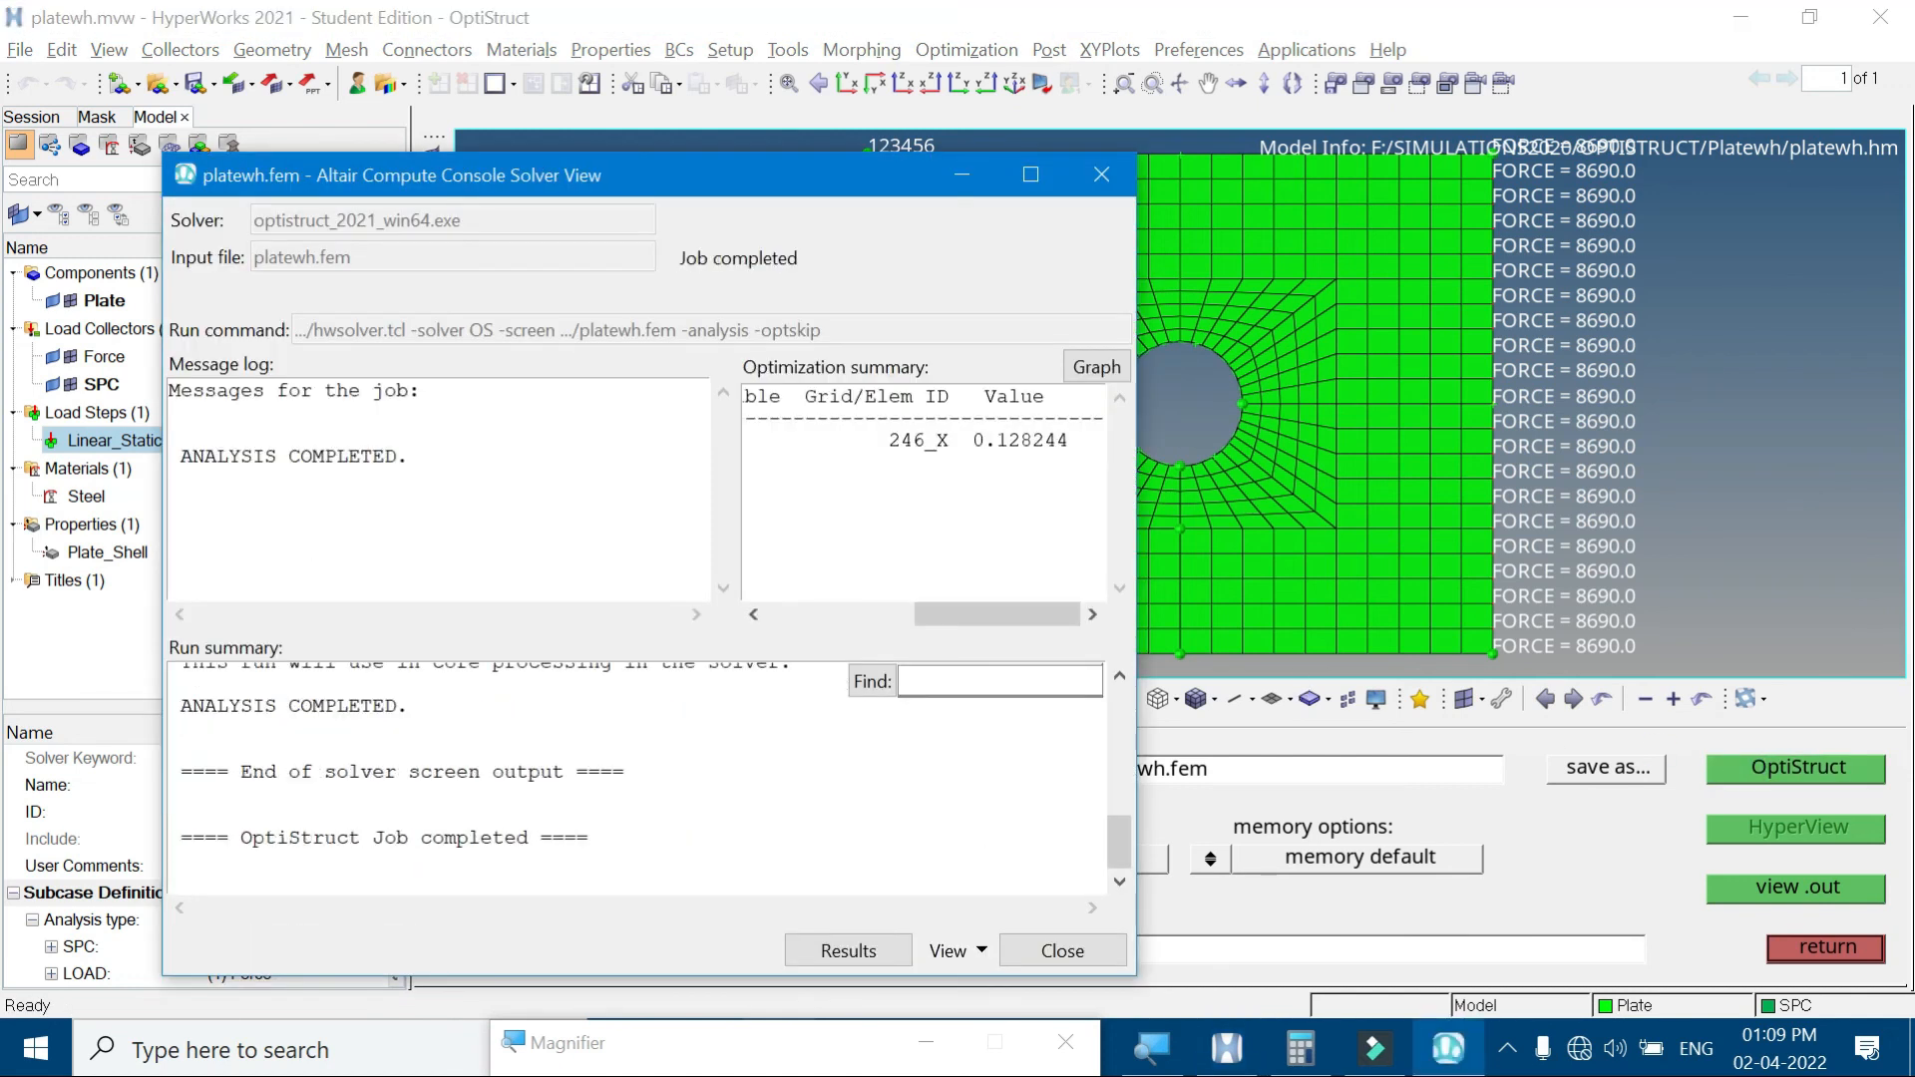
Check the solver's message log, open the job's results in HyperView, and orient the plate to the XY plane view
mouse_move(180, 455)
left_mouse_down()
mouse_move(413, 458)
mouse_move(169, 457)
left_mouse_up()
double_click(445, 497)
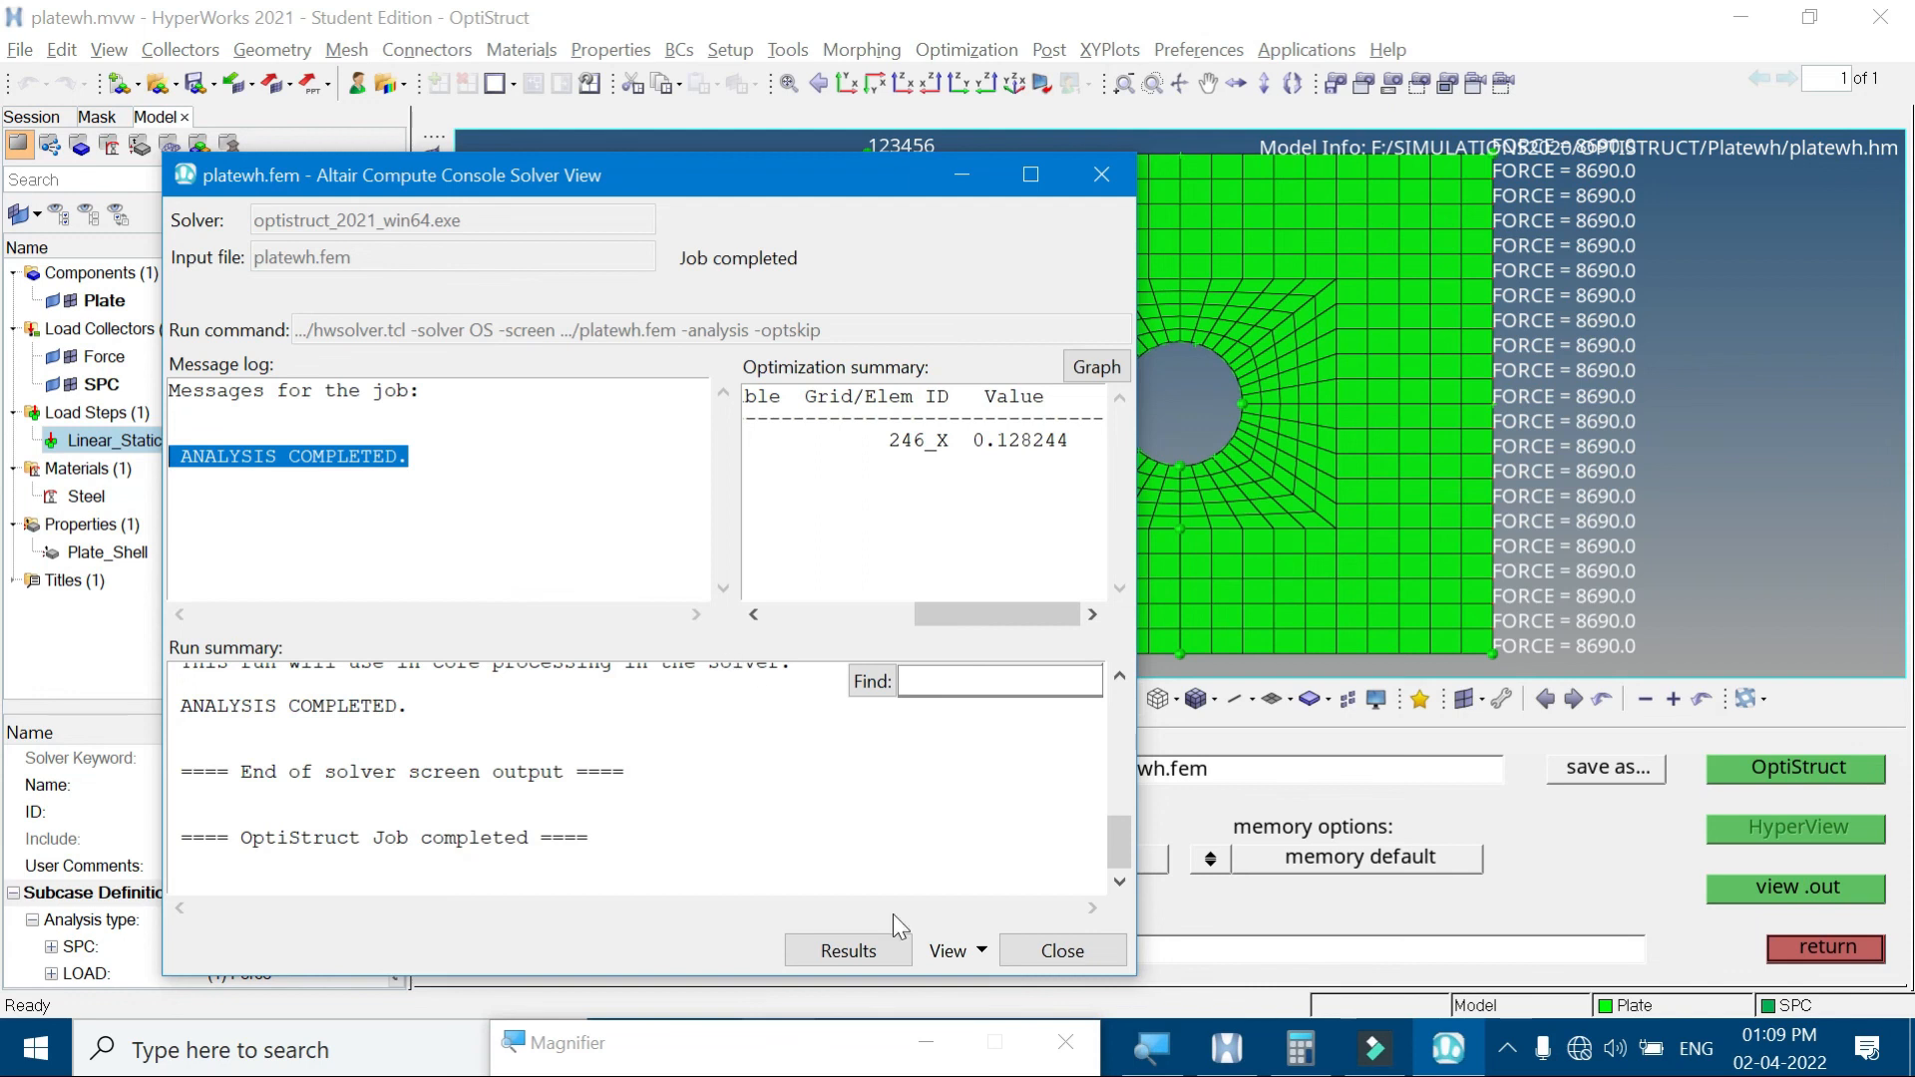
left_click(845, 952)
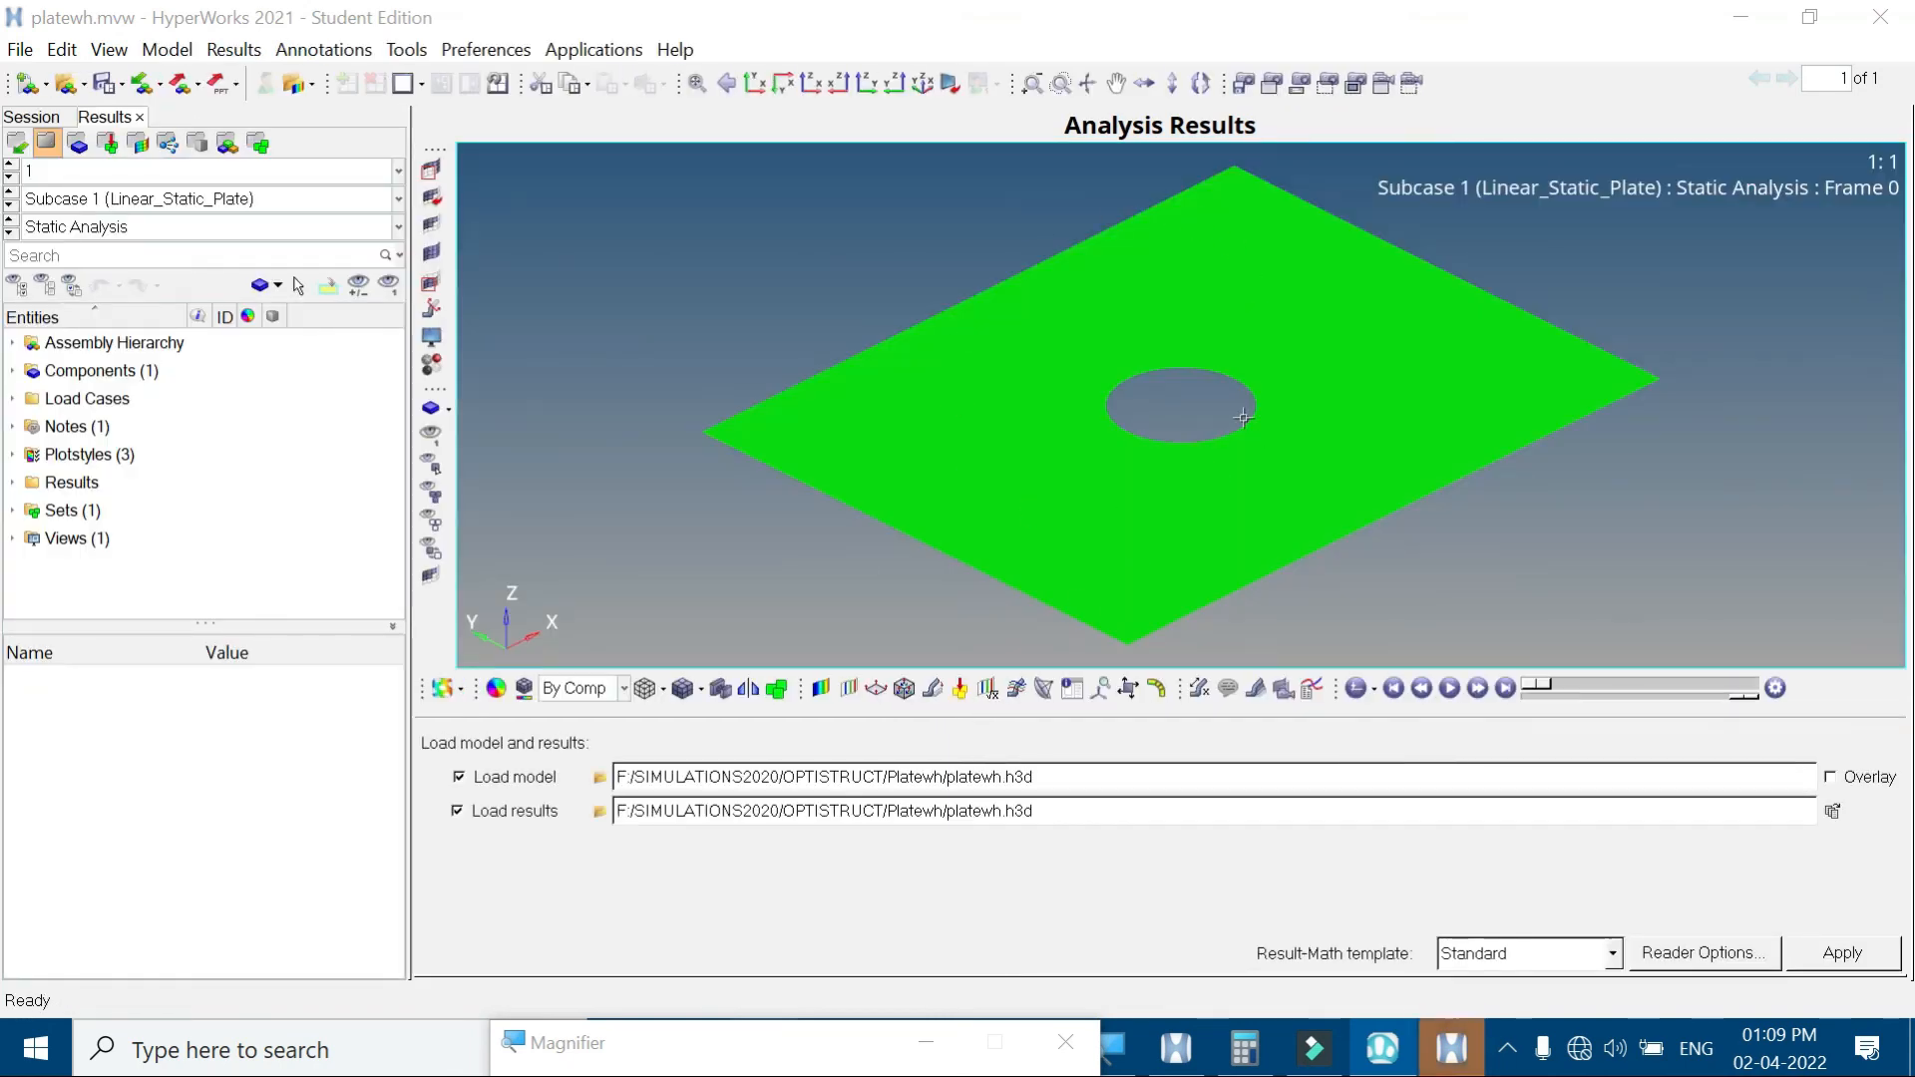
left_click(755, 84)
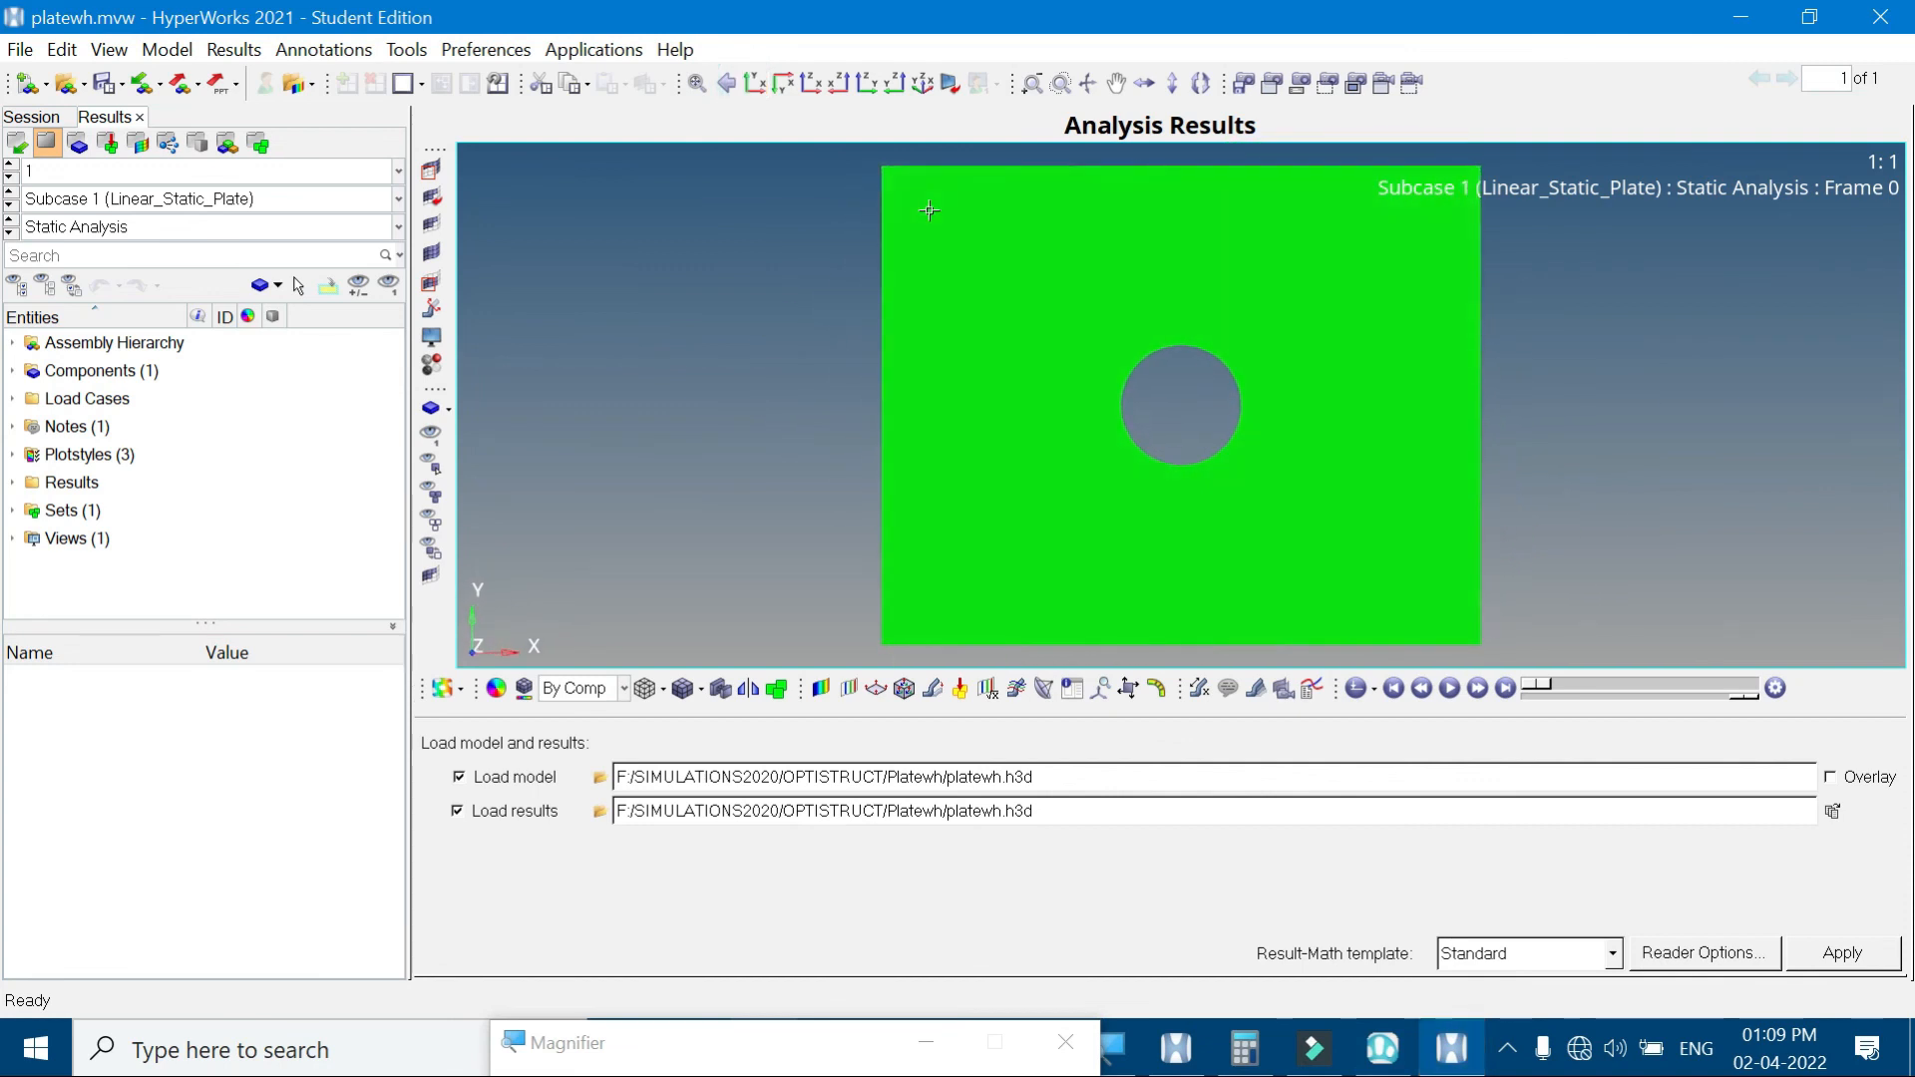
Reload the platewh.h3d model and results, accept discarding the current window data, and restore the XY plane view
left_click(1843, 953)
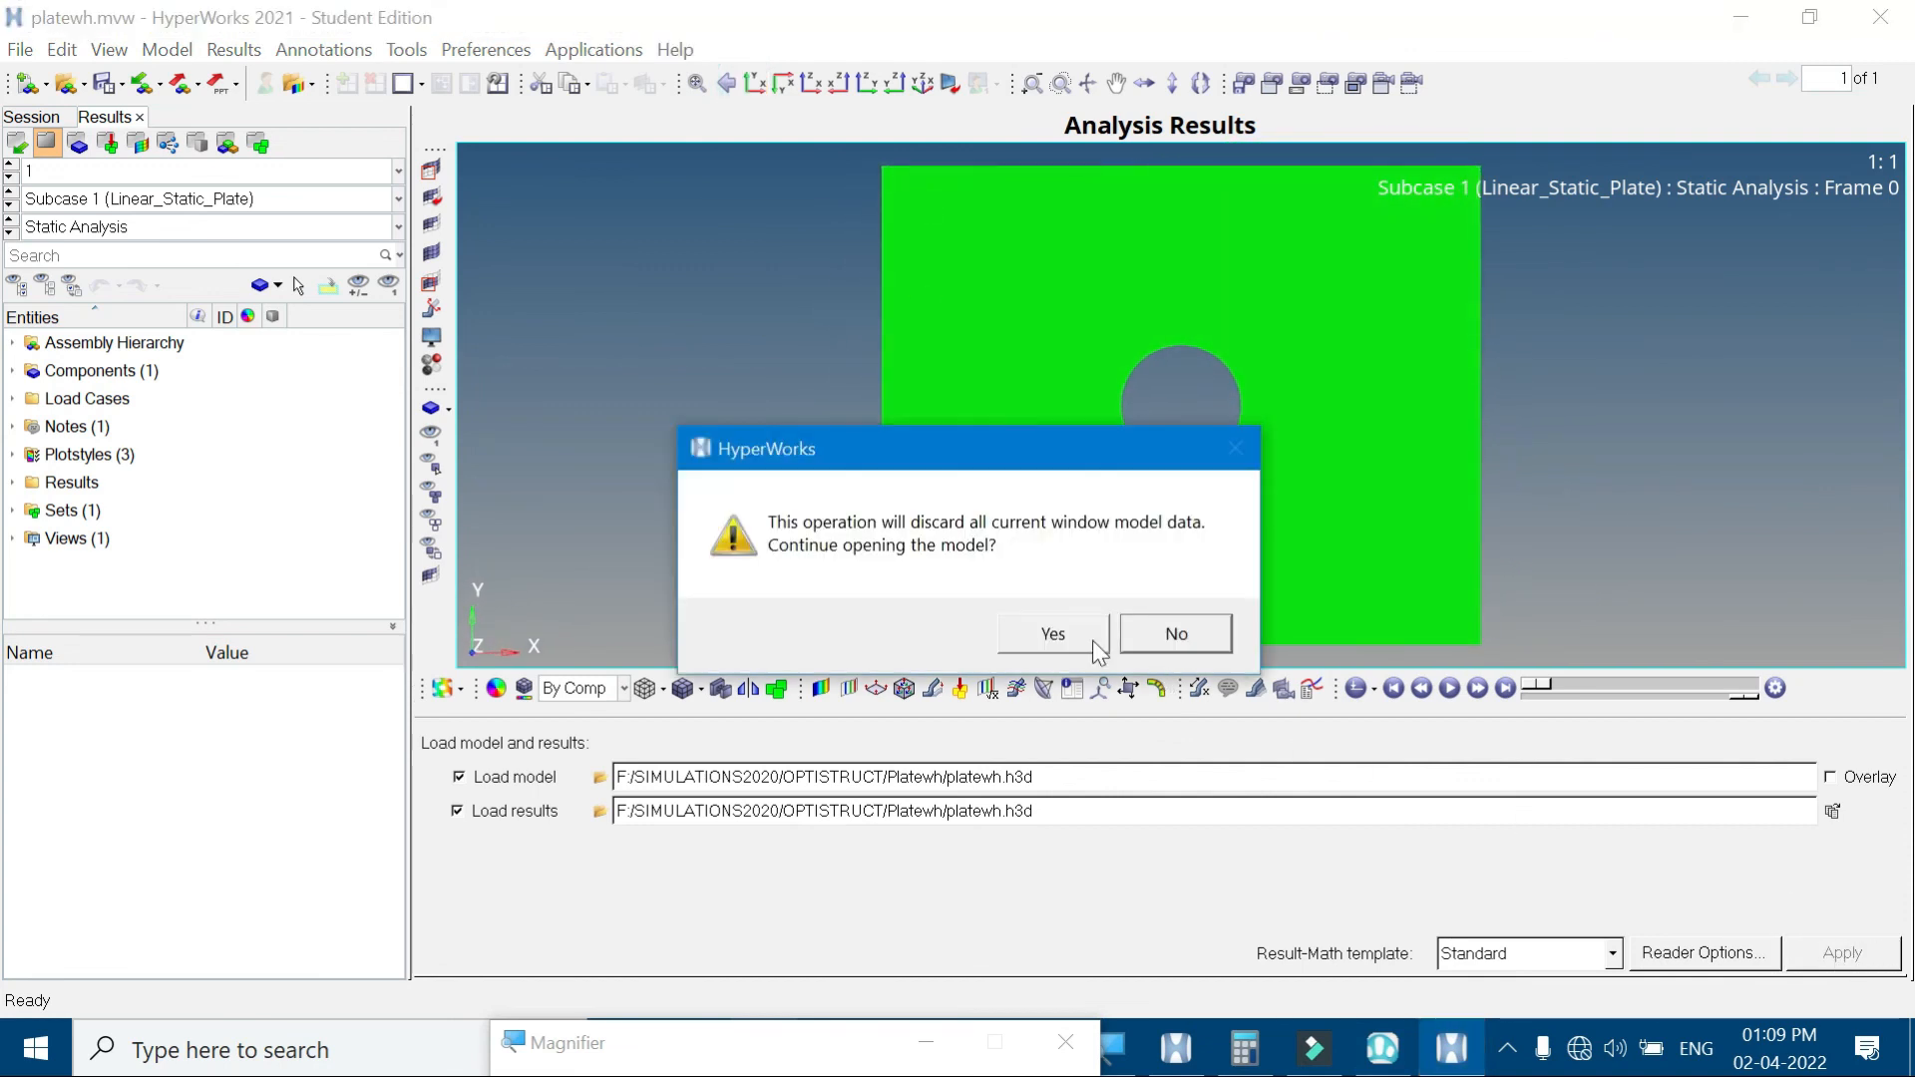
left_click(1083, 636)
left_click(755, 84)
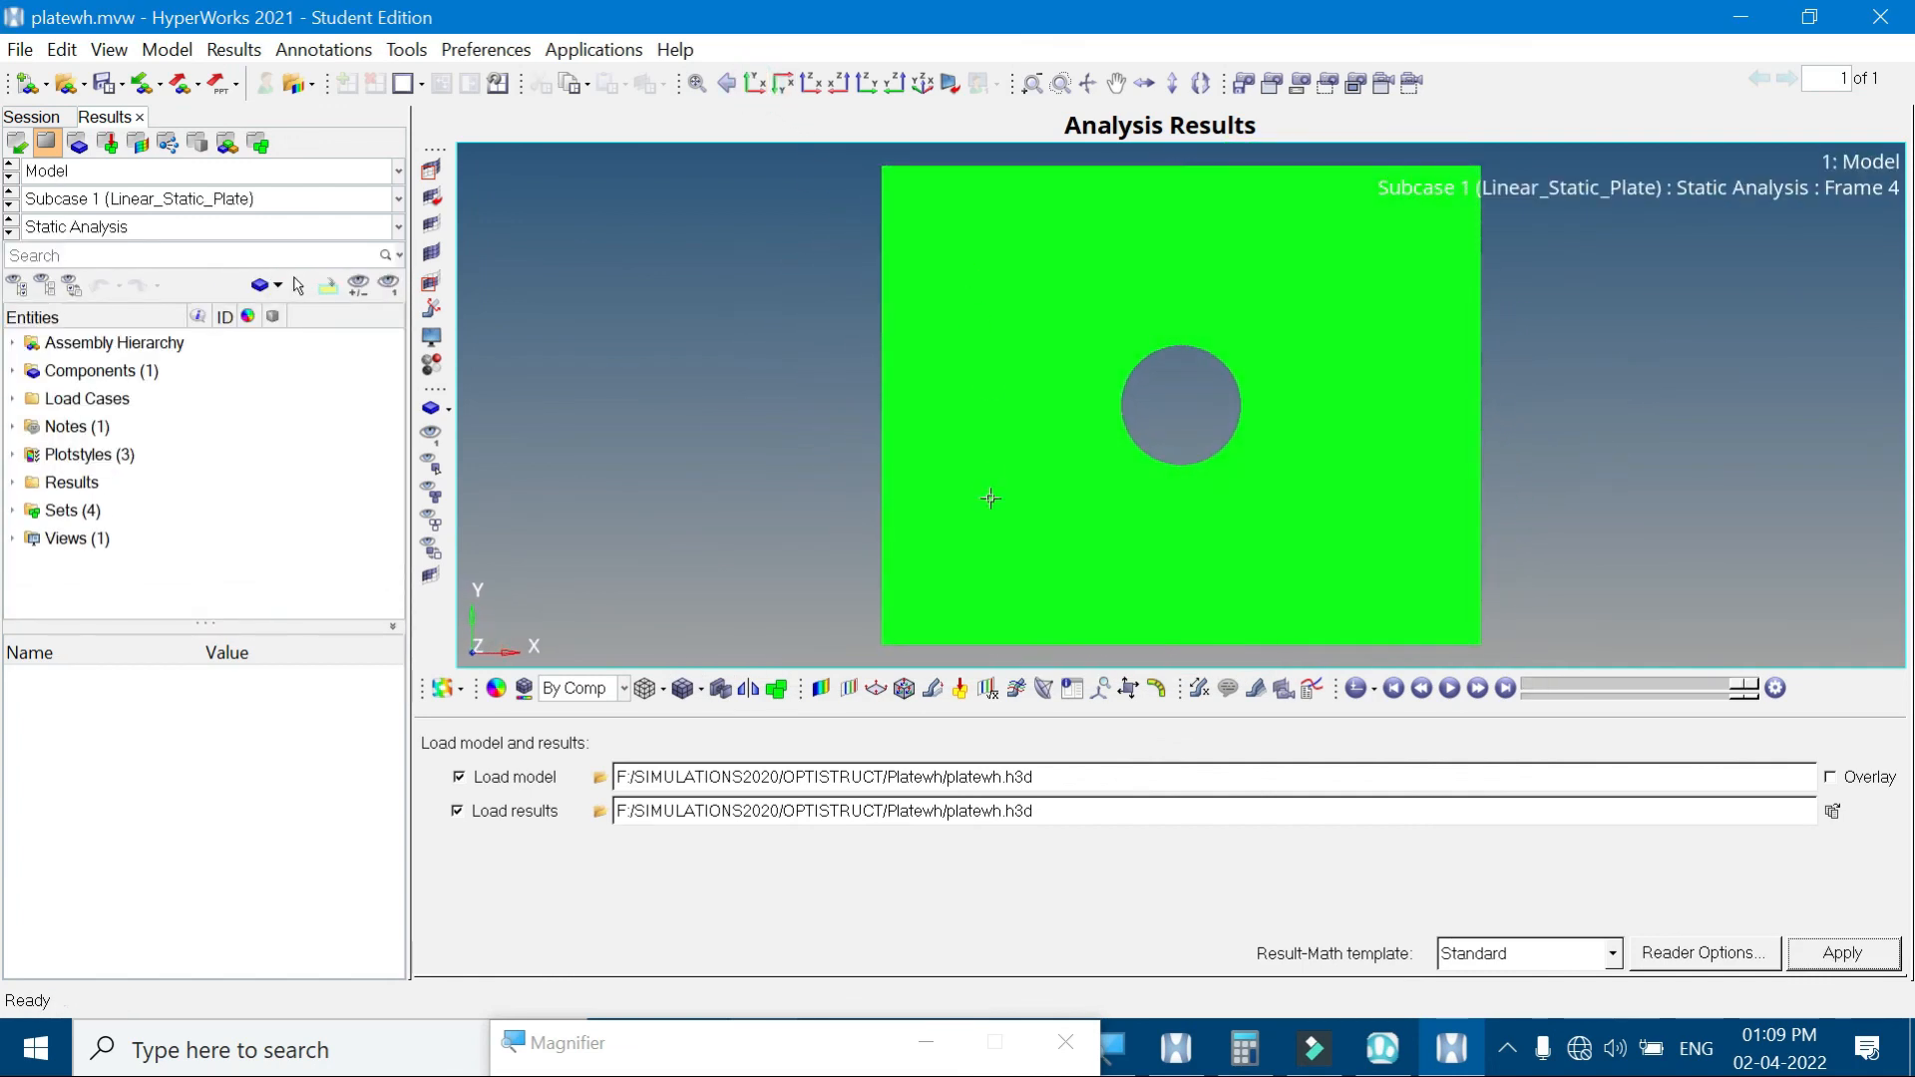
Plot the displacement magnitude contour on the plate, and play and pause its animation
left_click(820, 689)
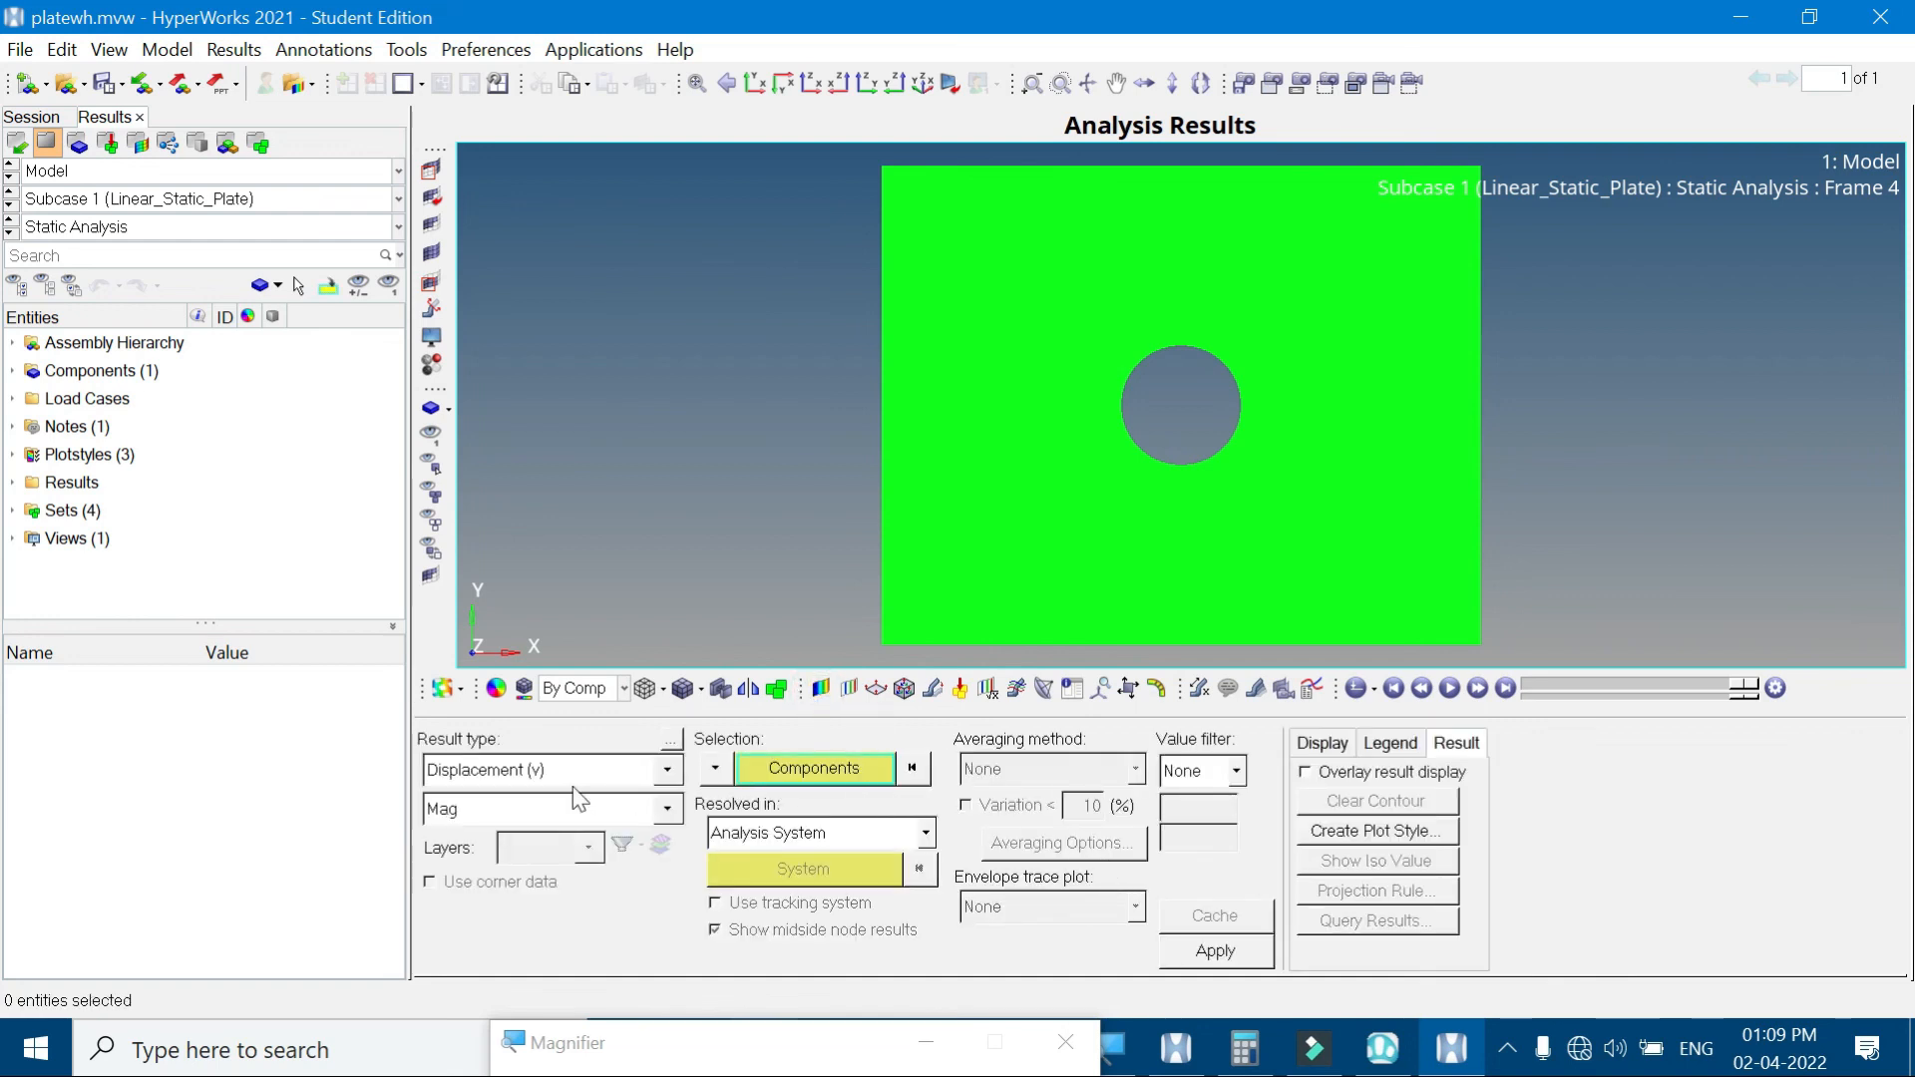
left_click(1215, 950)
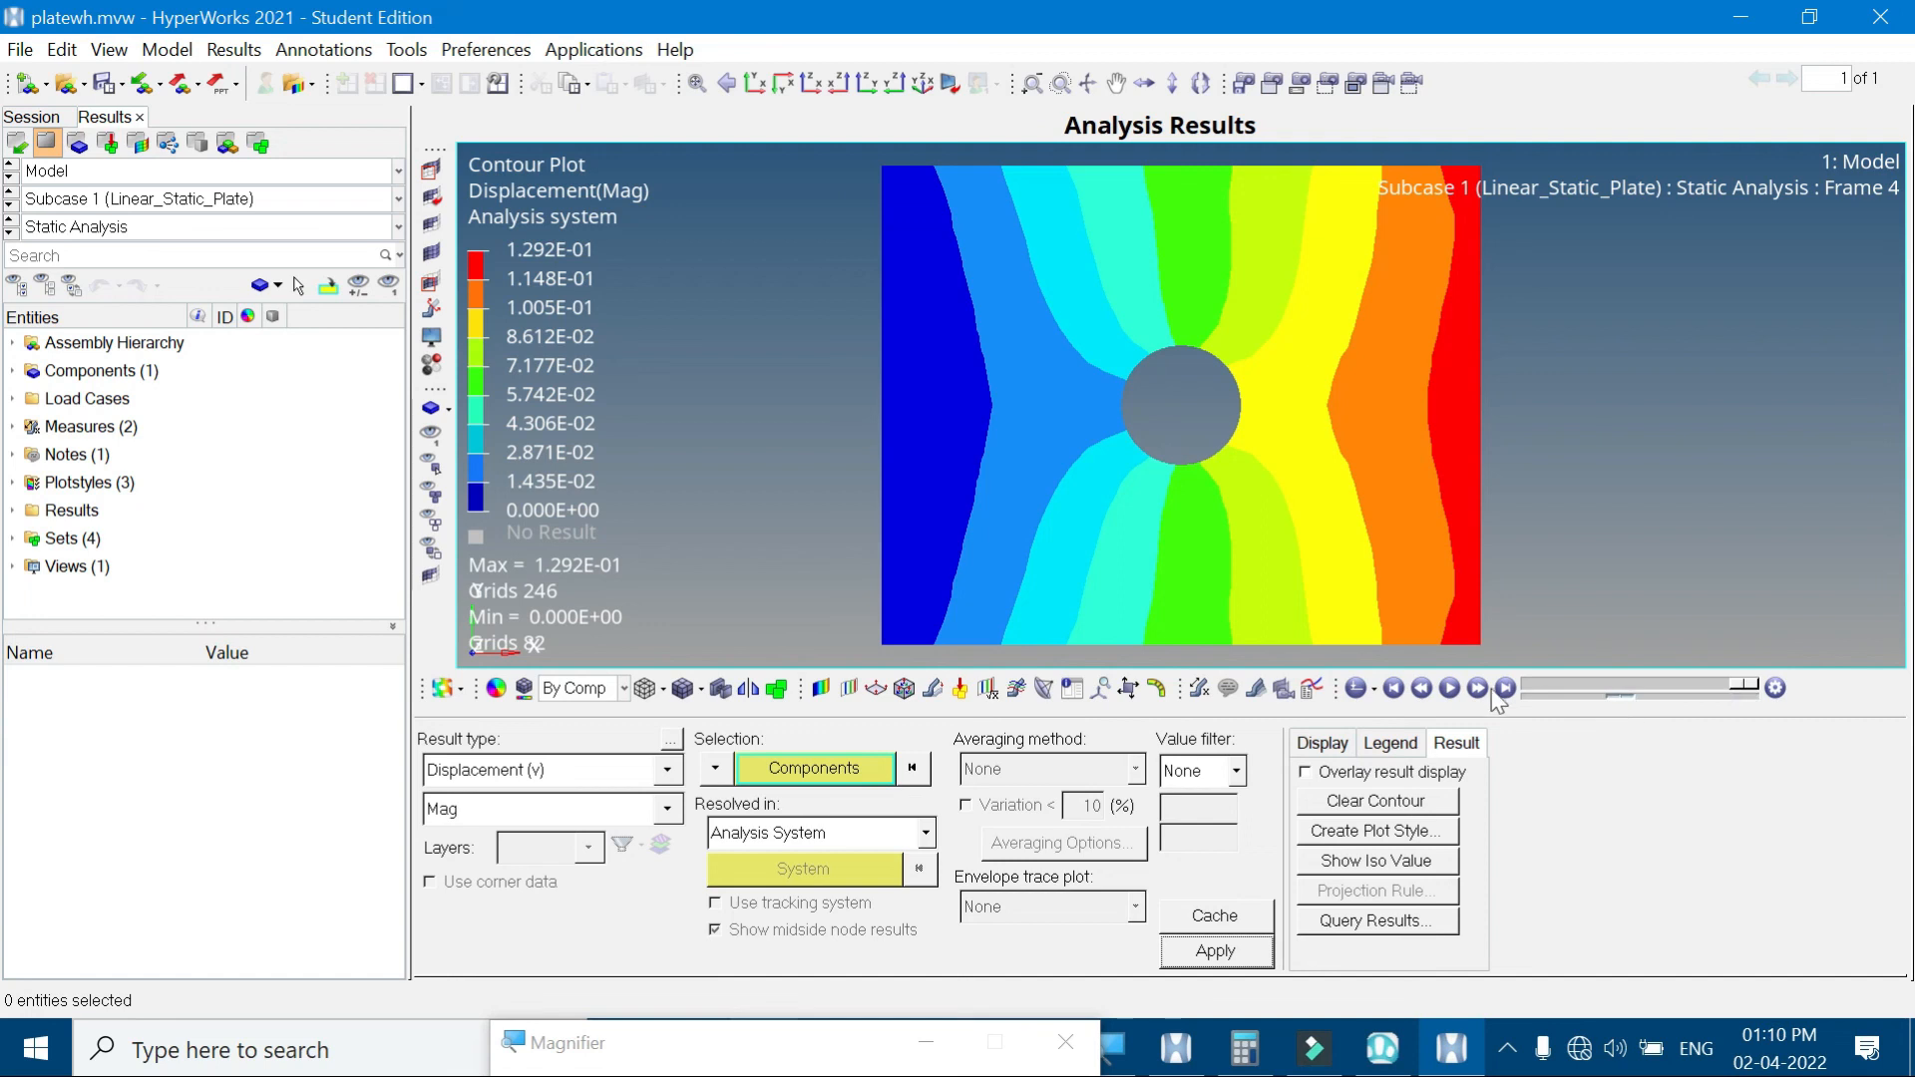
left_click(1451, 689)
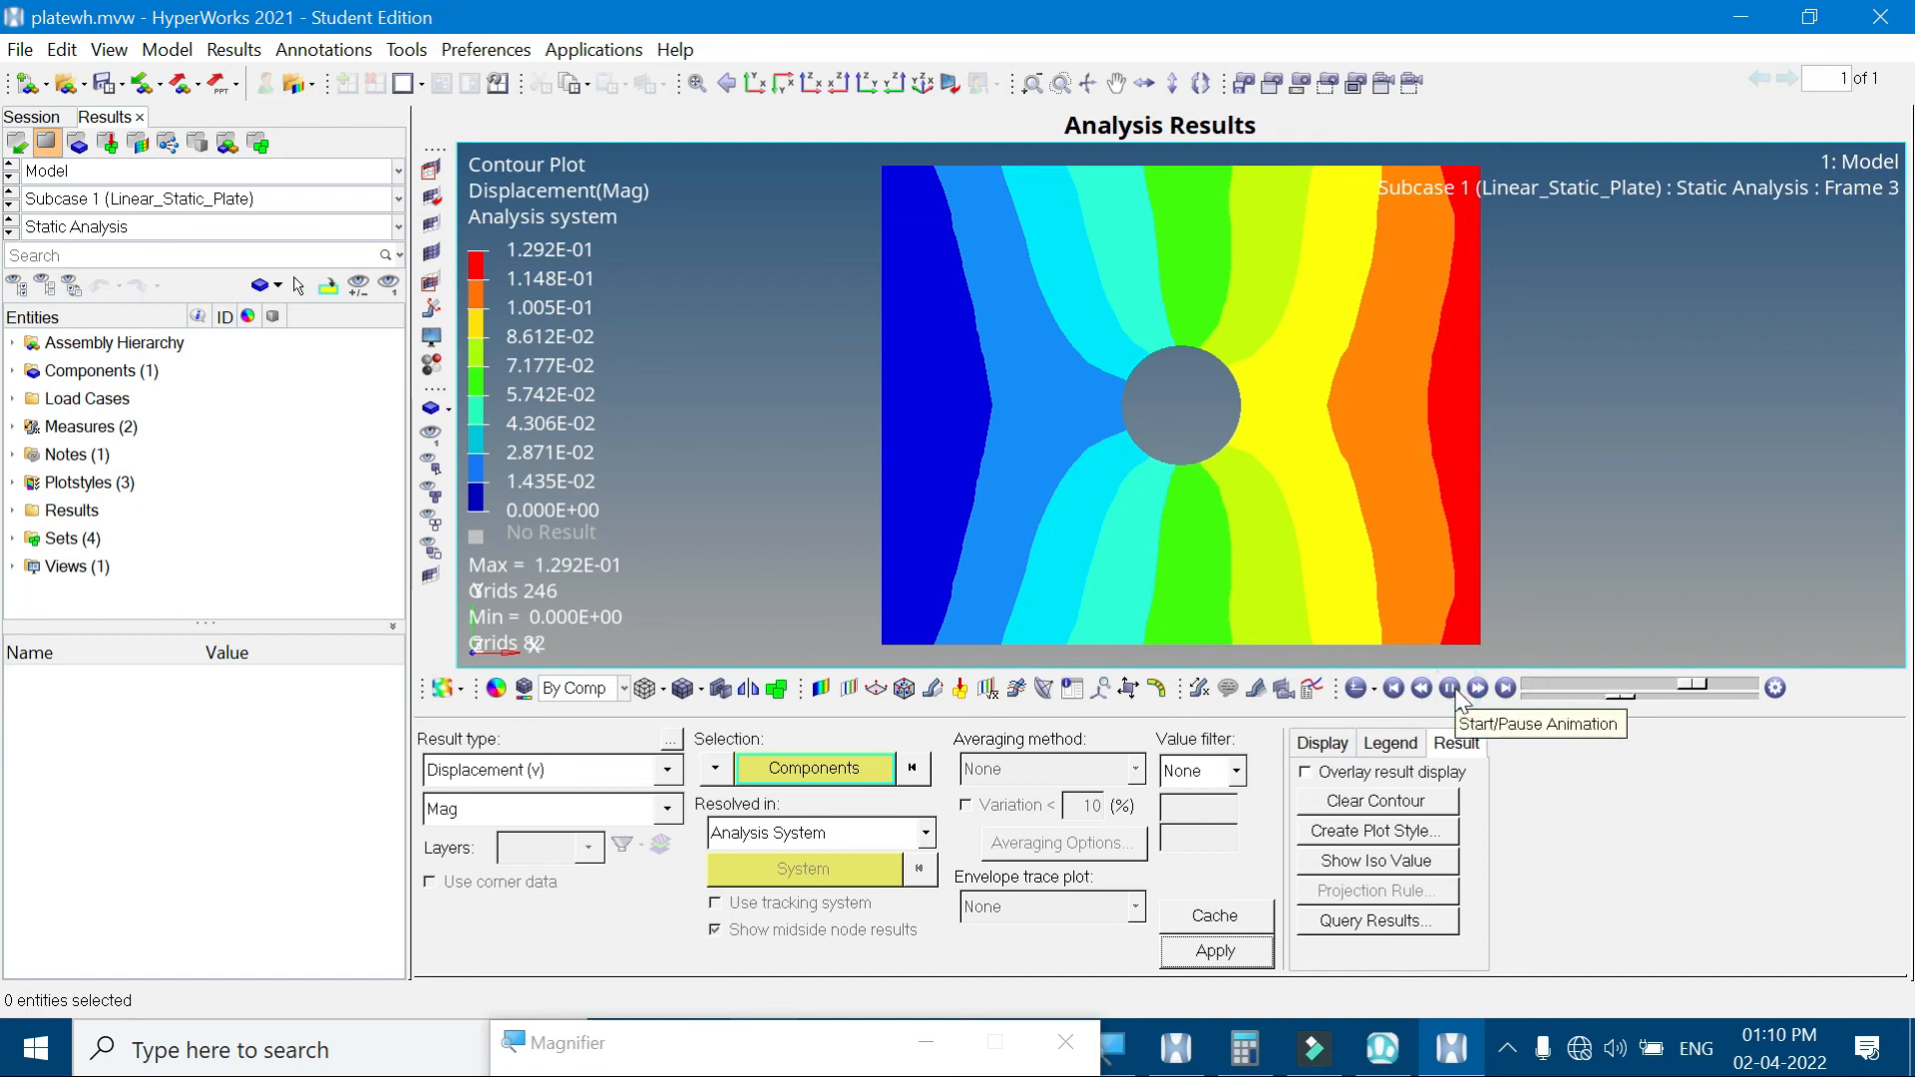
left_click(1456, 691)
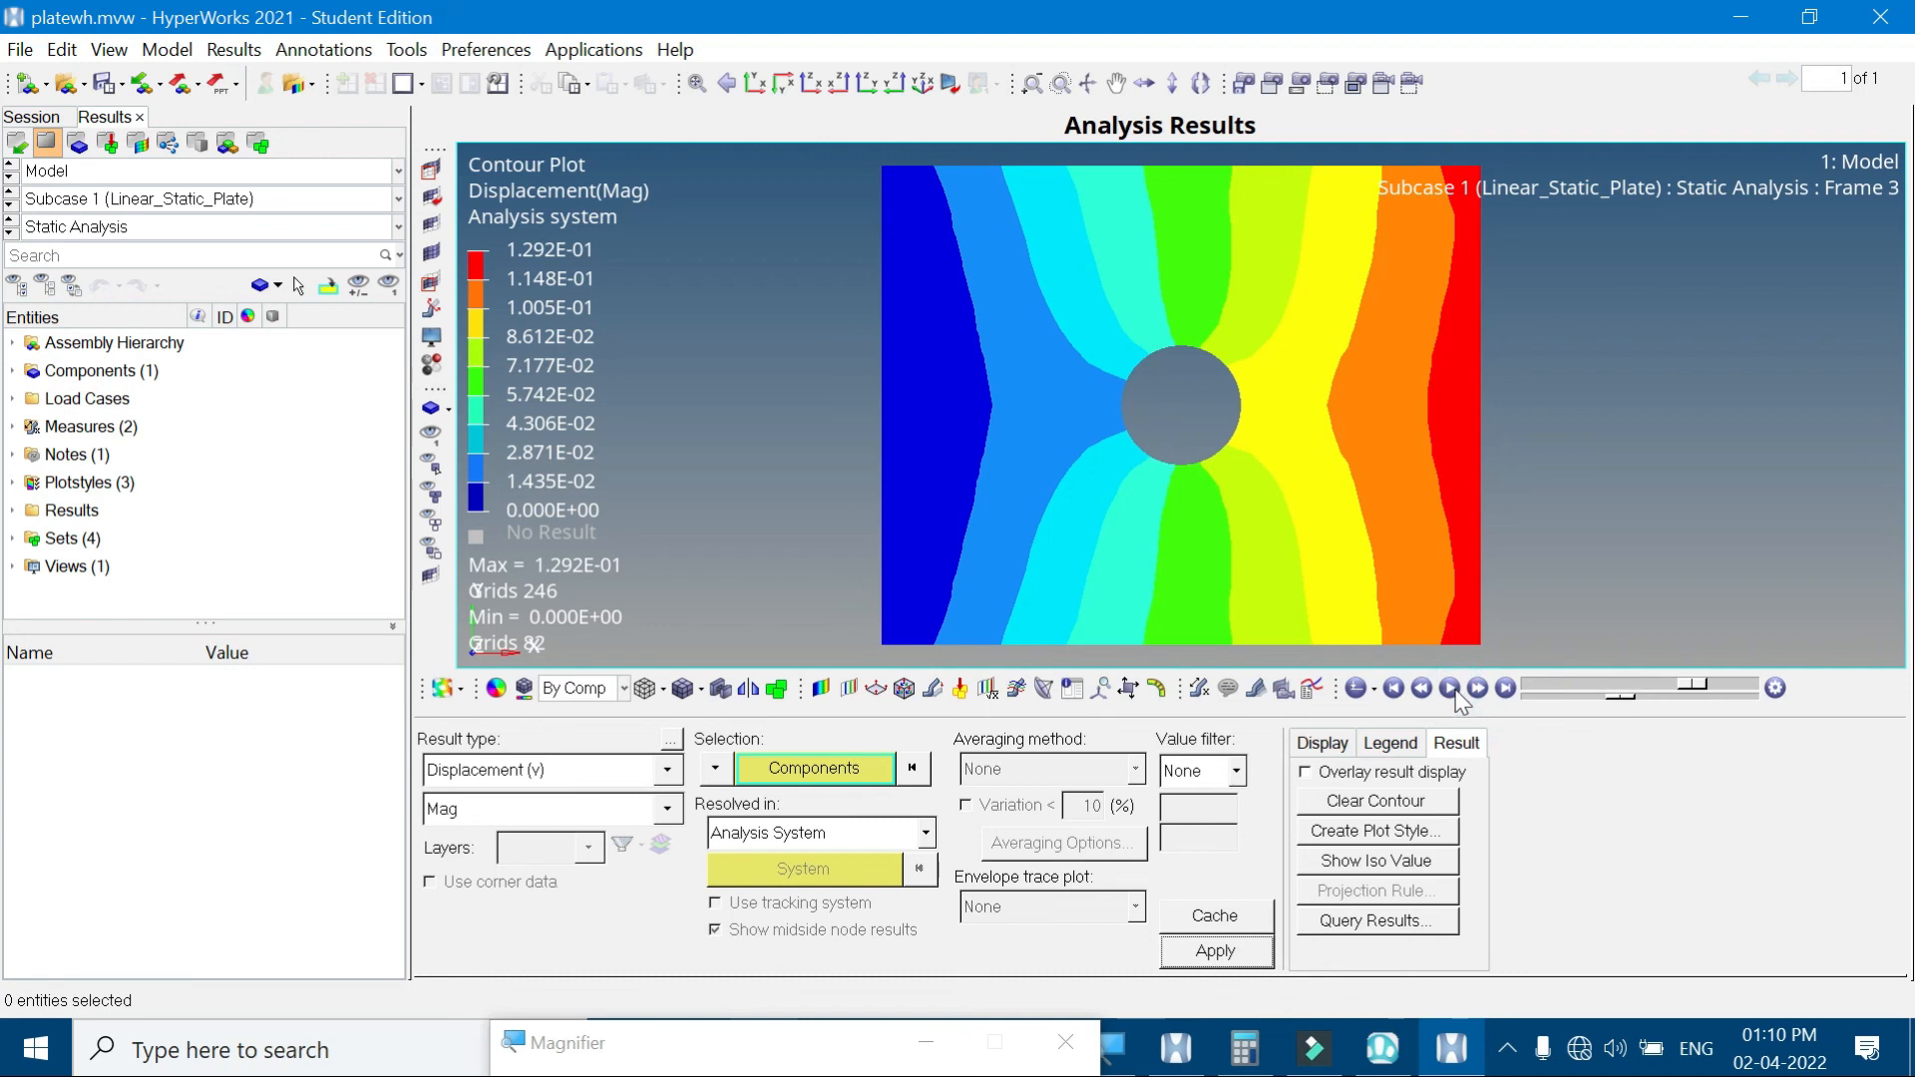
Set the deformed shape's uniform scale factor to 100, apply it, and play and pause the animation
left_click(933, 688)
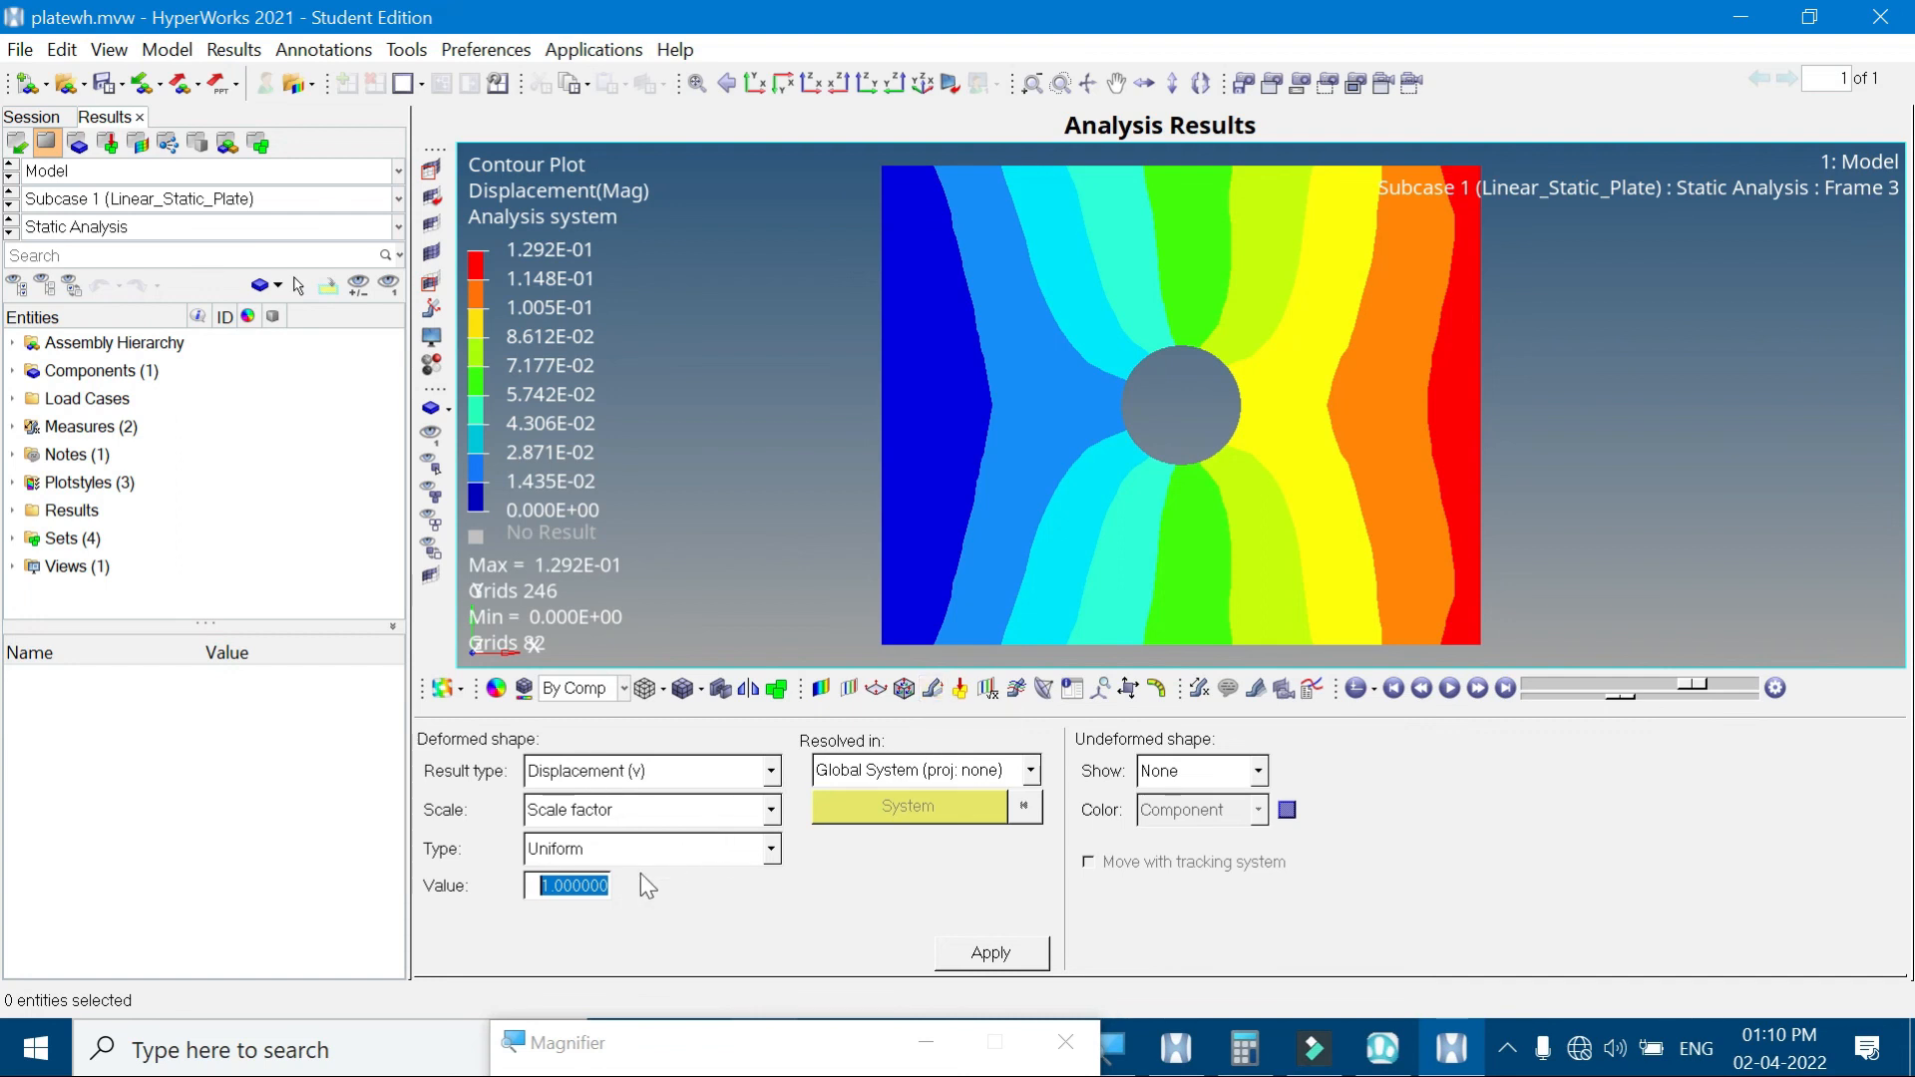
type("100")
left_click(1016, 956)
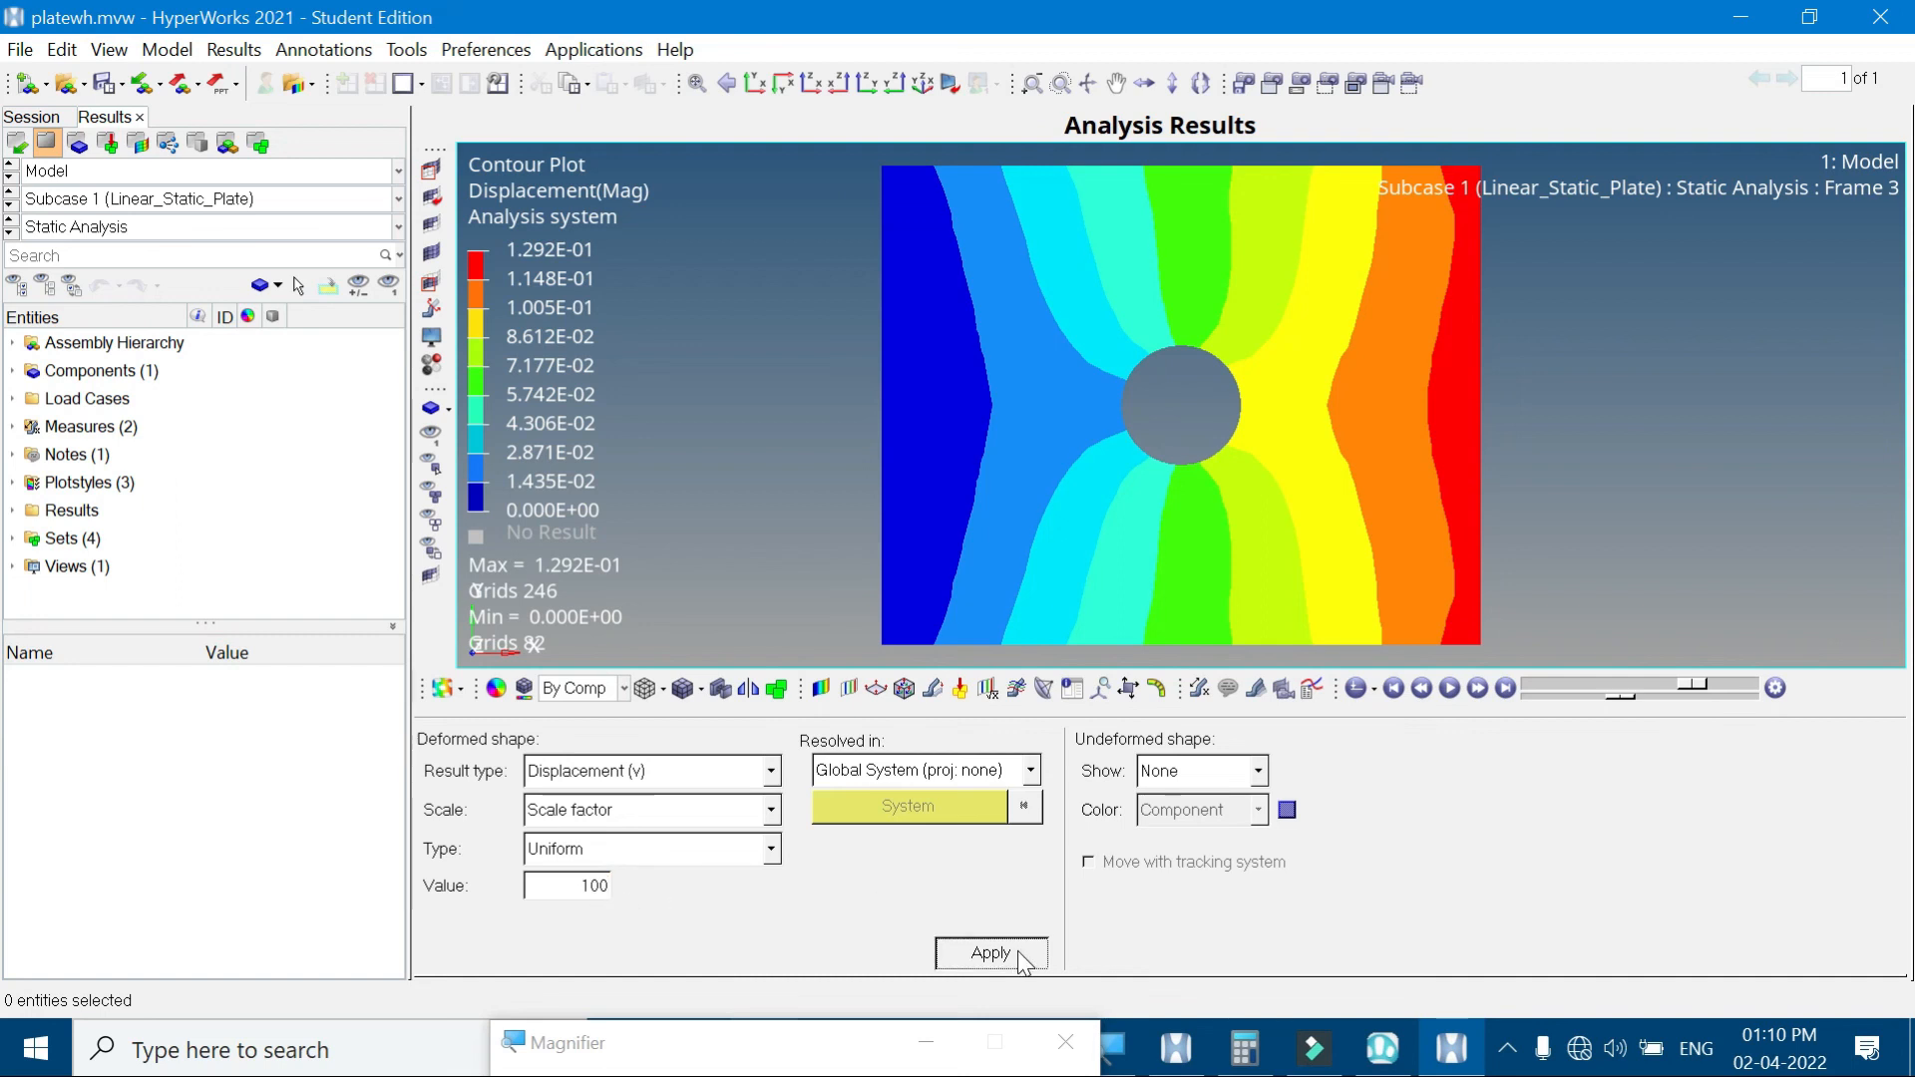
left_click(1449, 688)
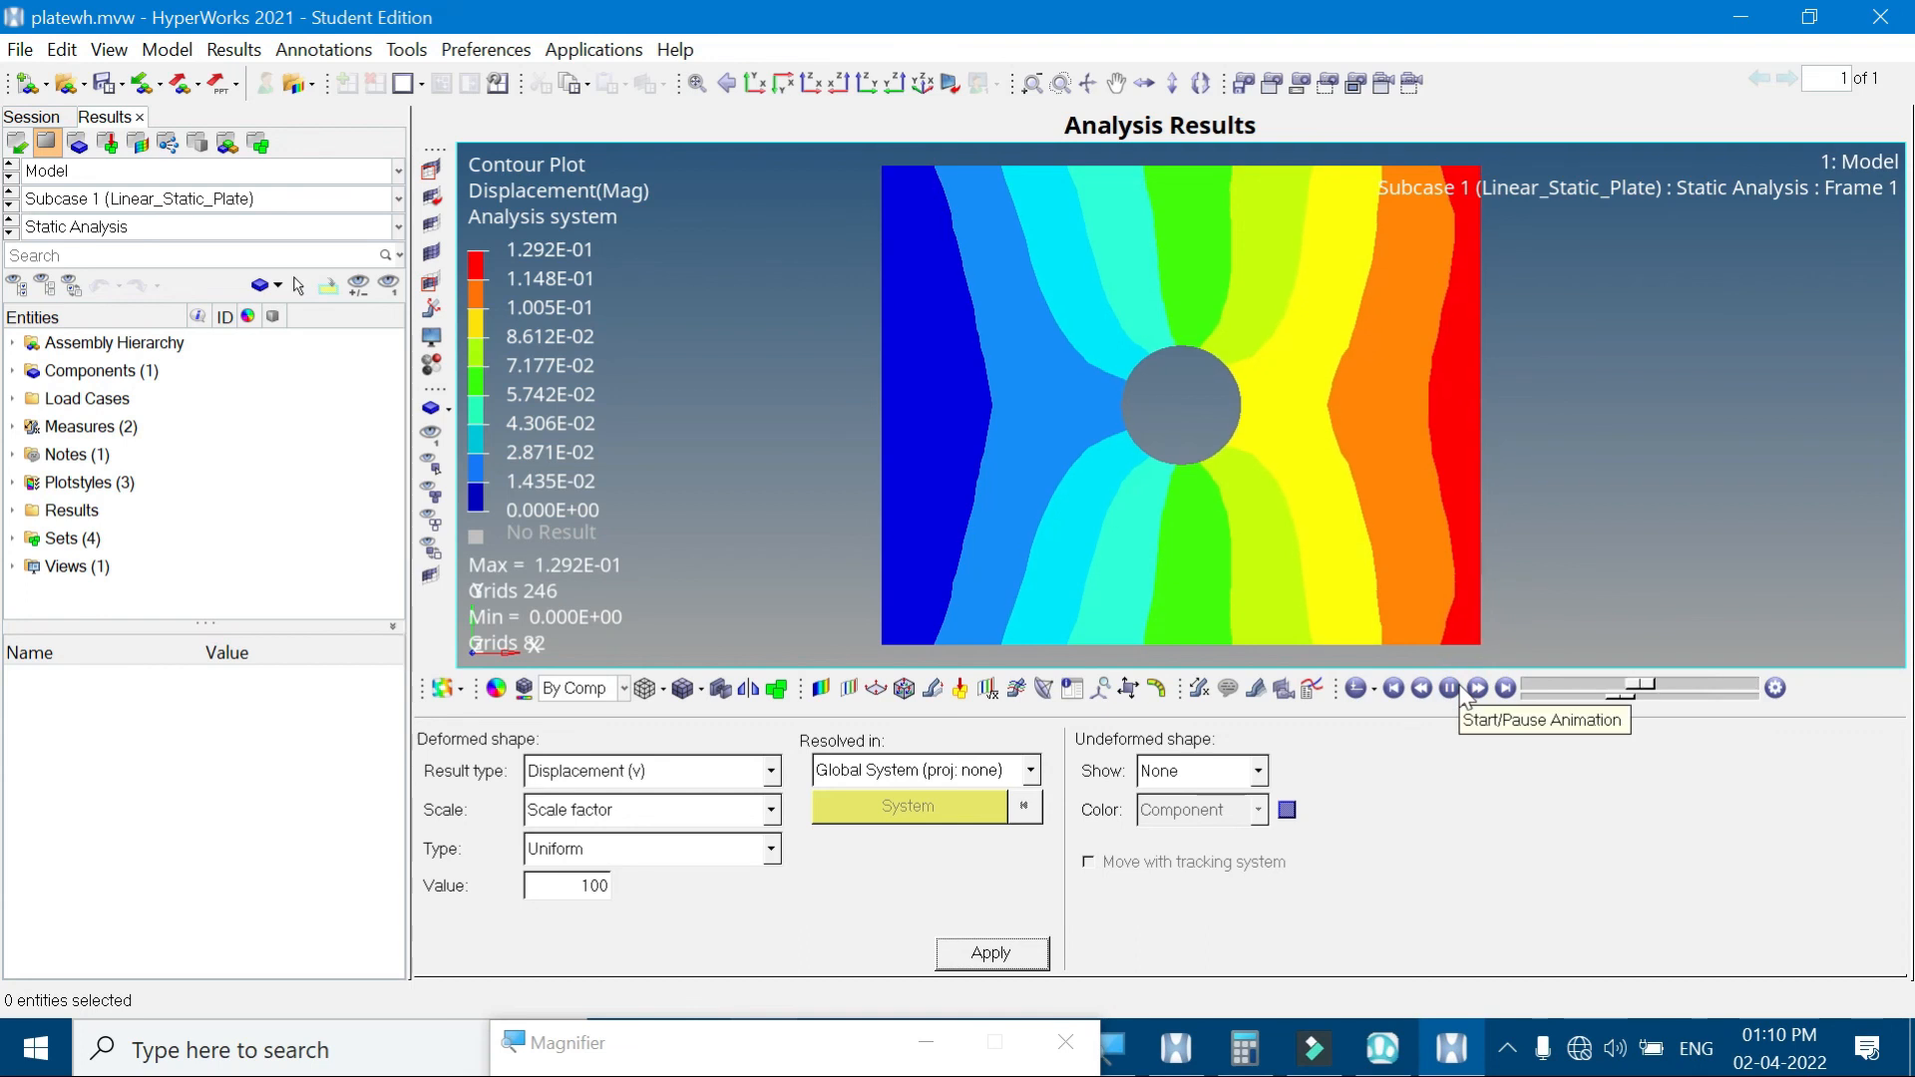
left_click(1451, 688)
Set the deformed shape's uniform scale factor to 1000, apply it, and play and pause the animation
left_click(588, 891)
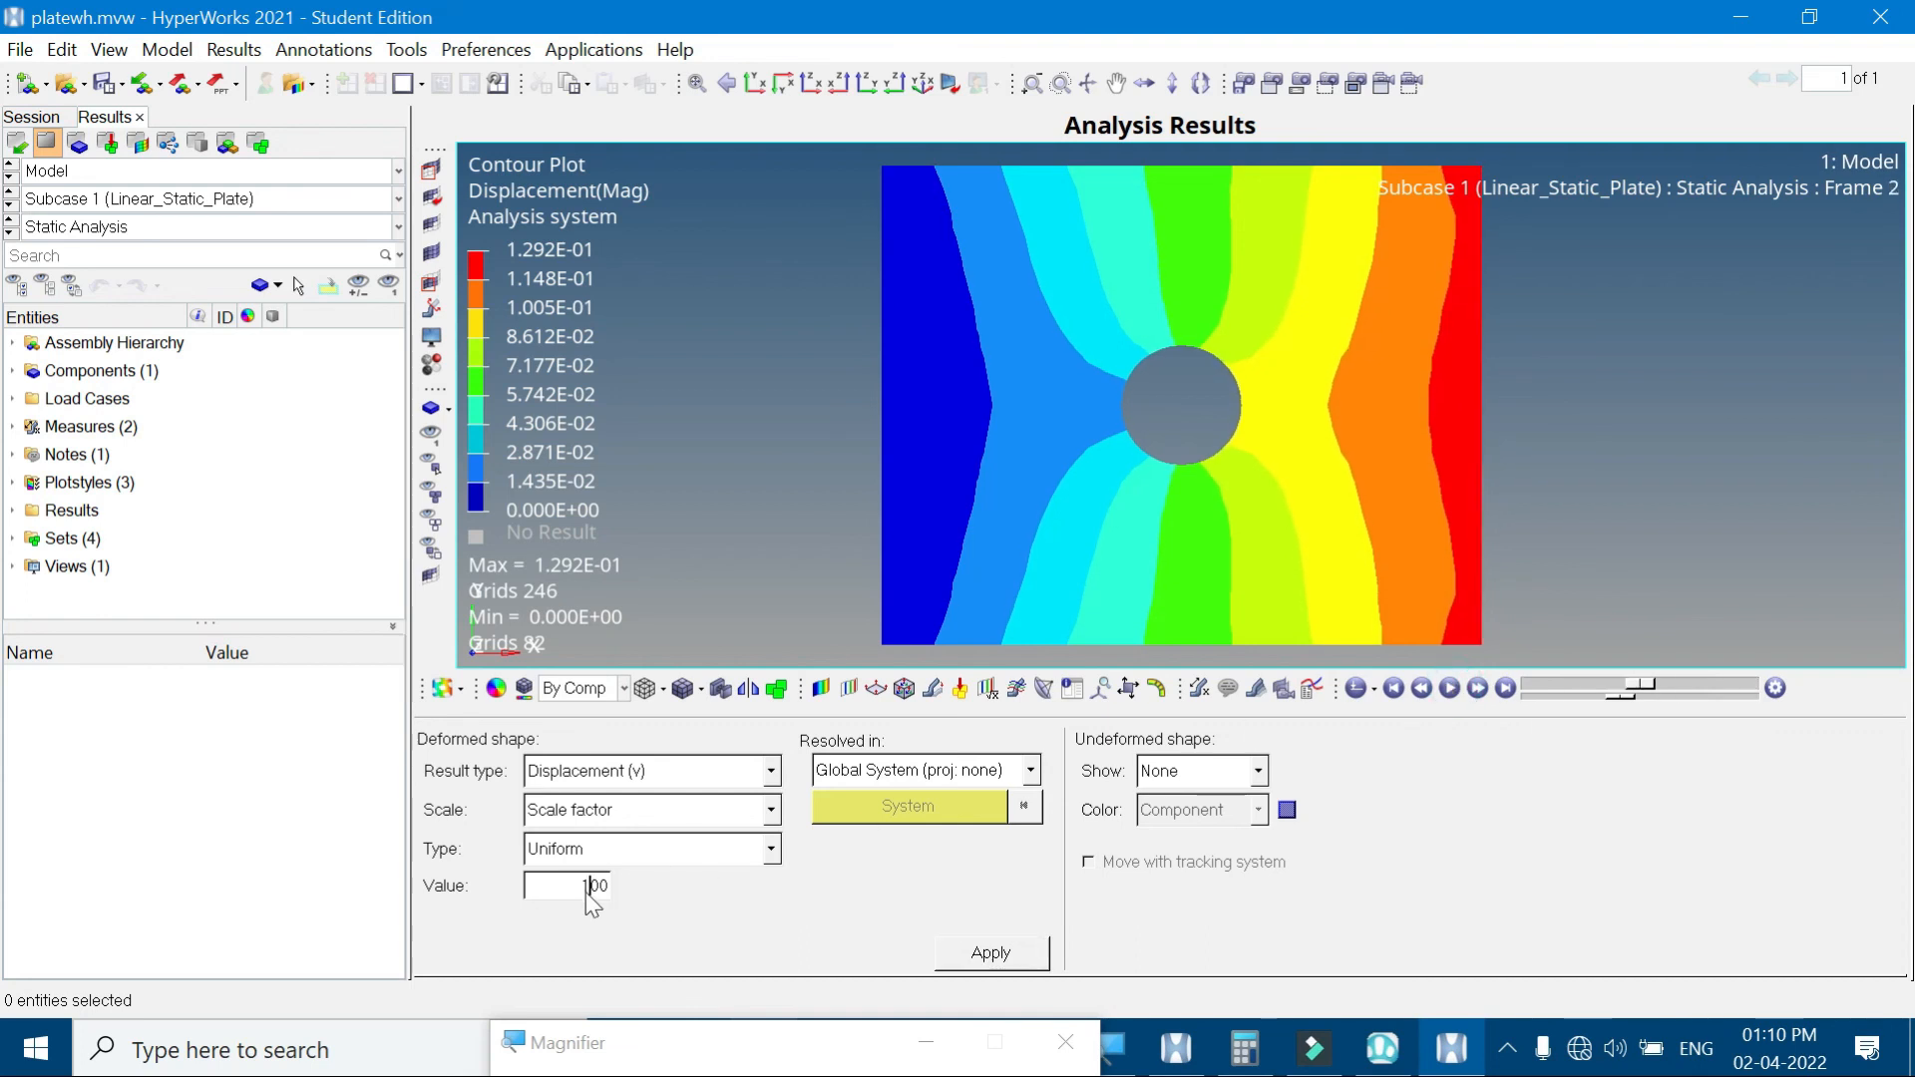
left_click_drag(576, 898, 620, 897)
type("1000")
left_click(988, 951)
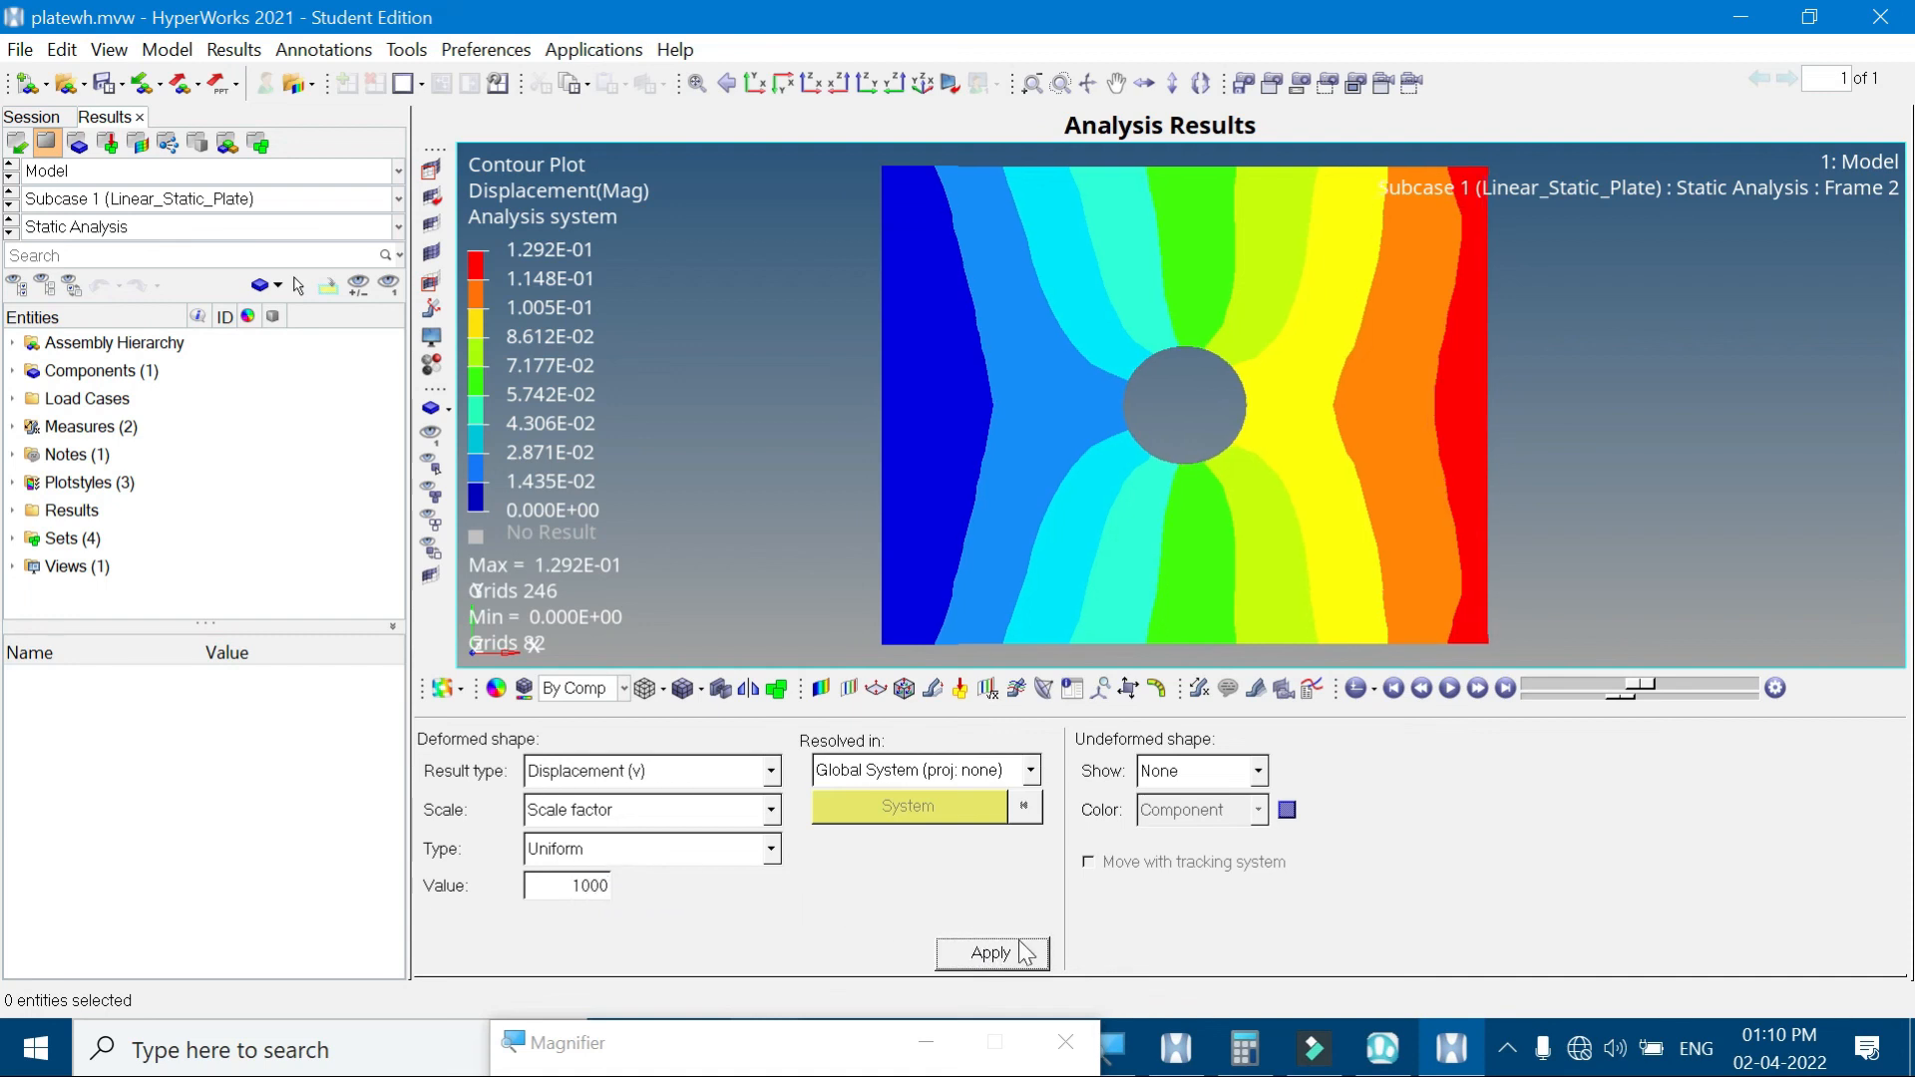
left_click(1451, 688)
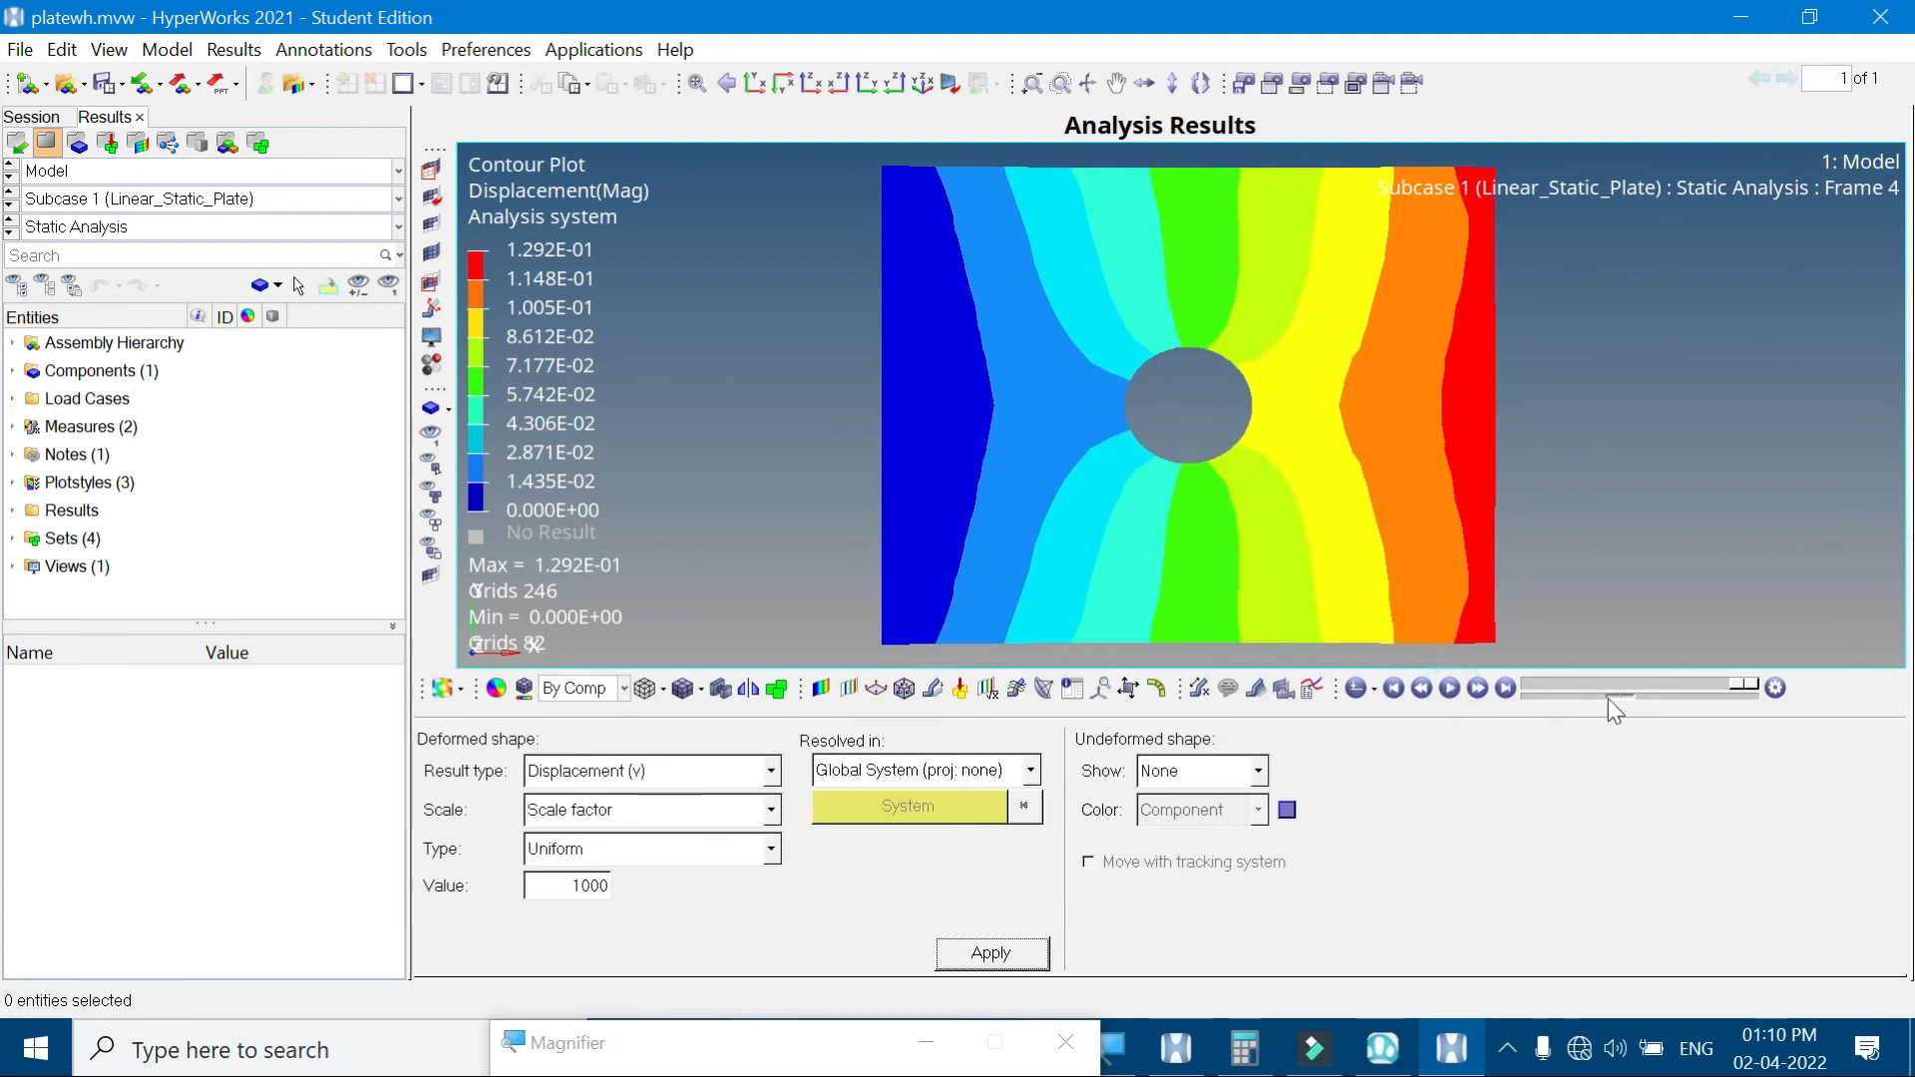
left_click(1454, 691)
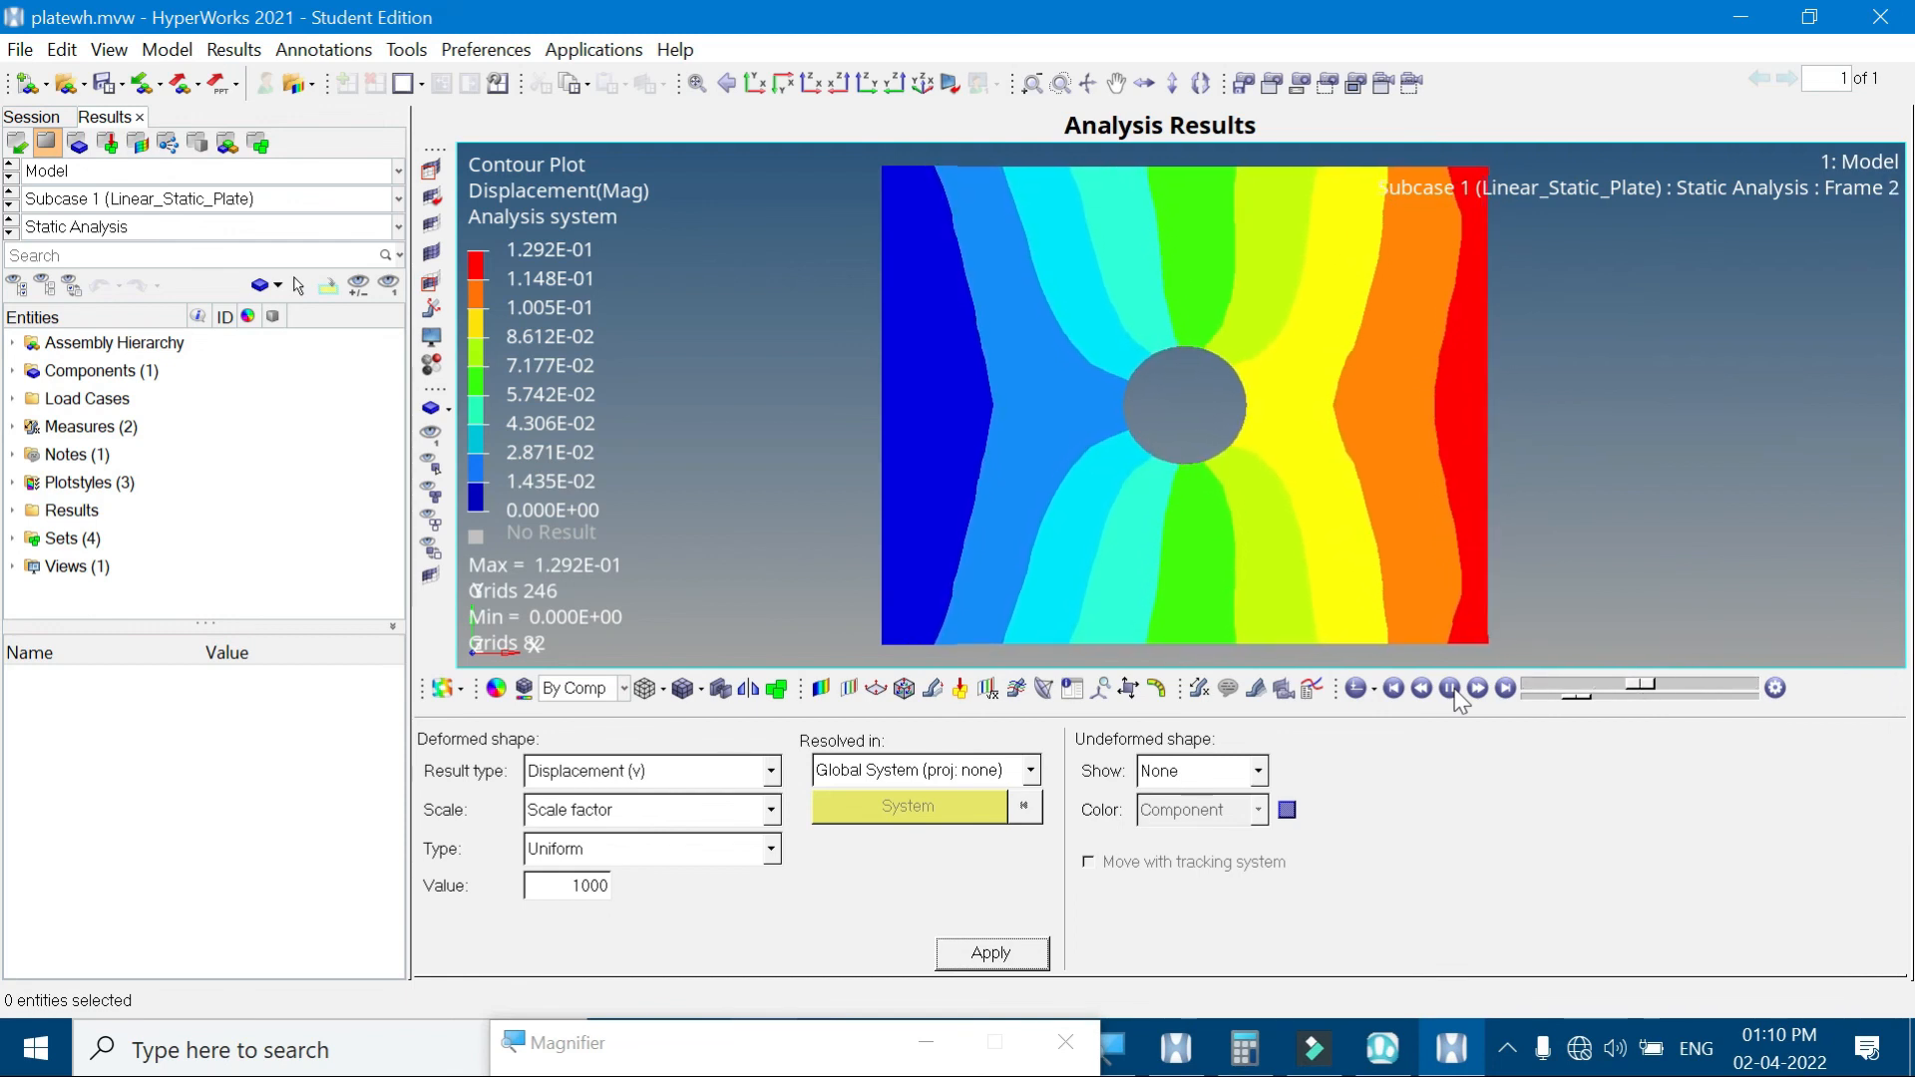
left_click(1451, 690)
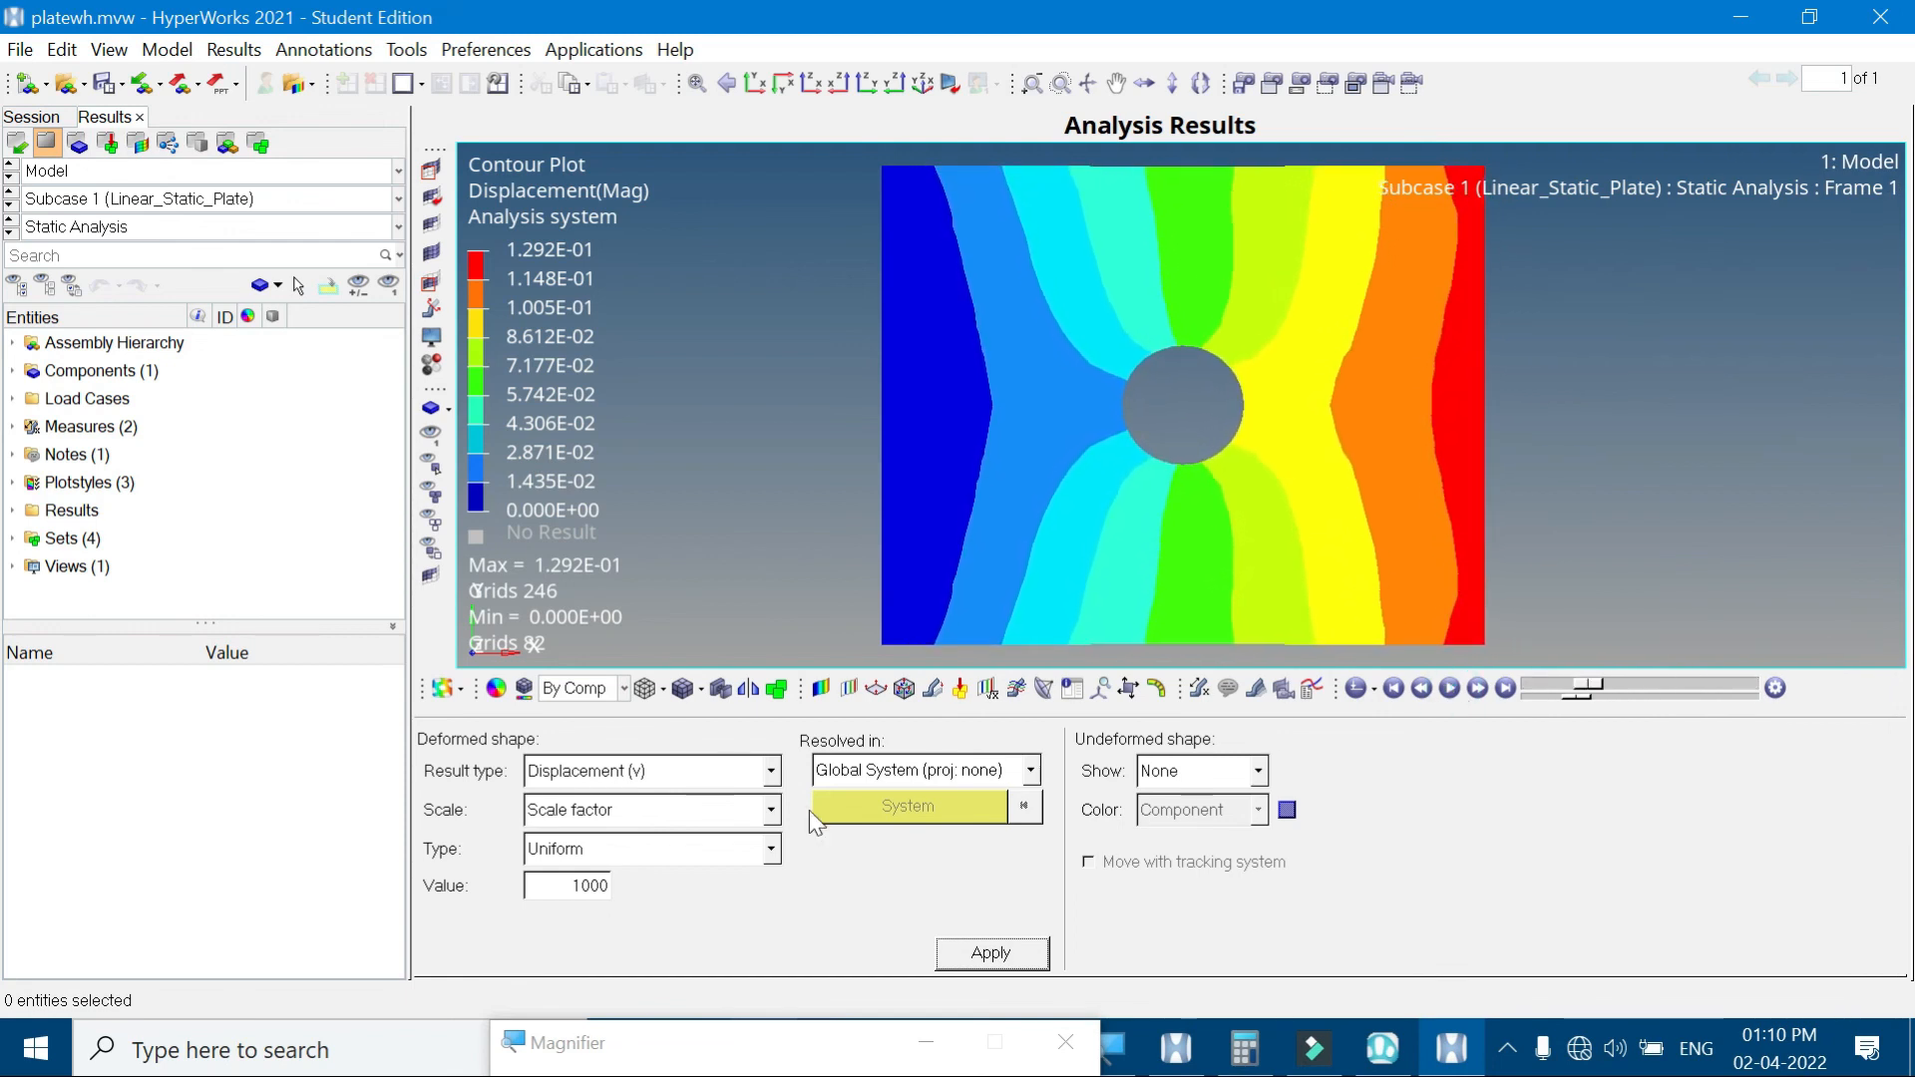
left_click(770, 772)
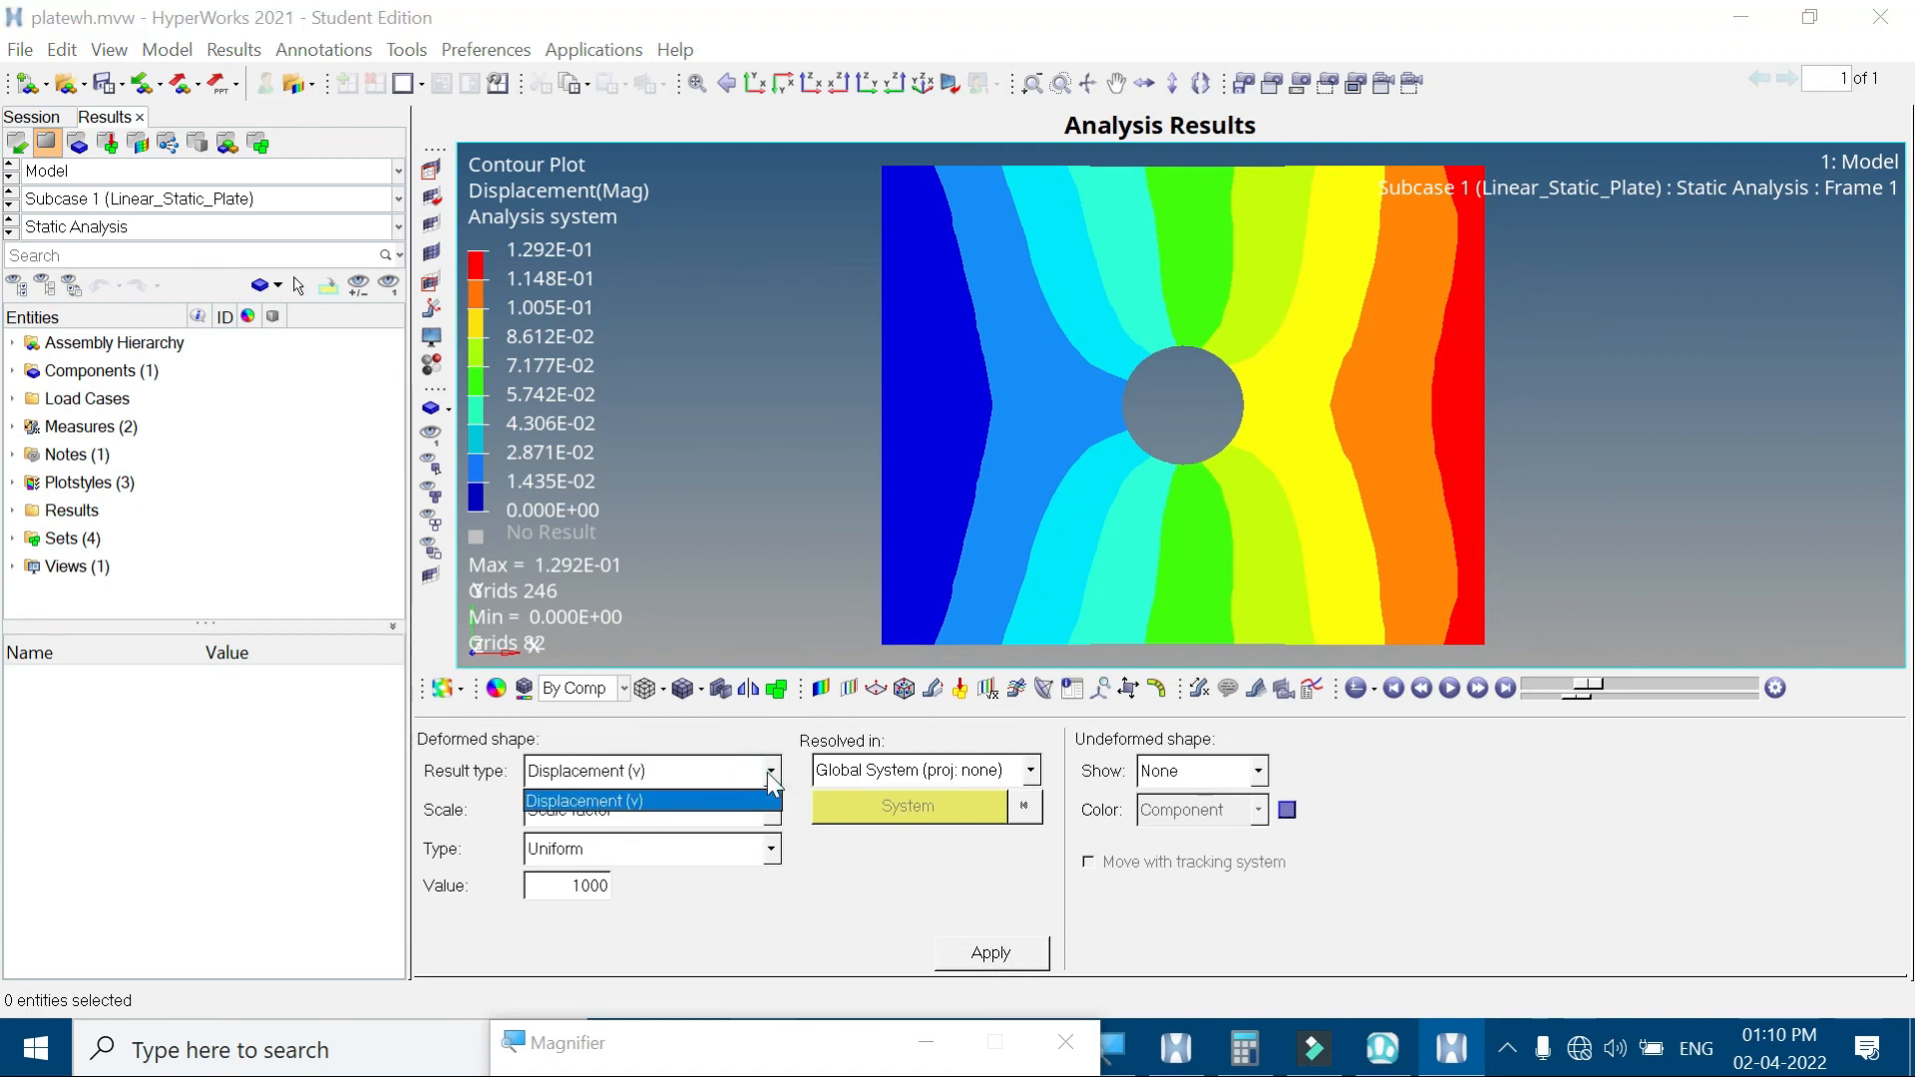
left_click(770, 772)
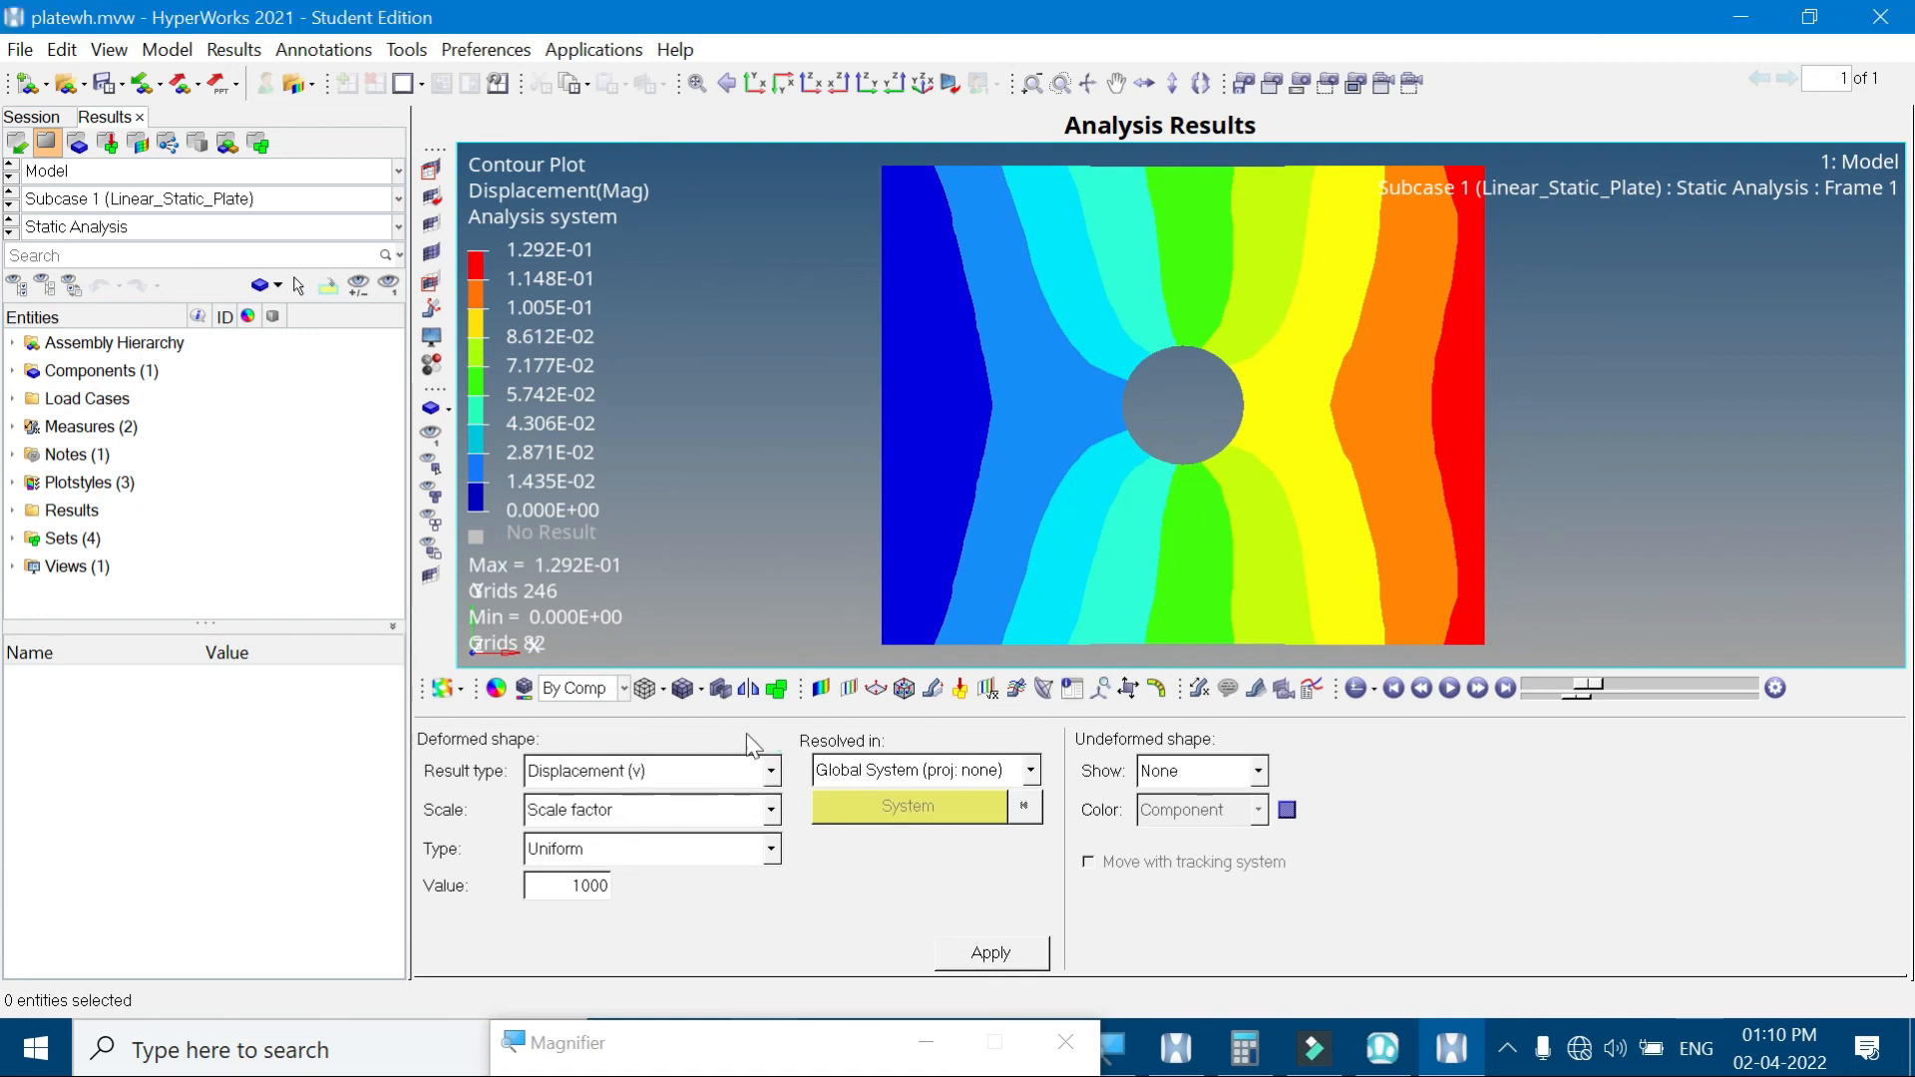
Plot the von Mises contour of Element Stresses (2D & 3D) on the plate with simple averaging
left_click(824, 691)
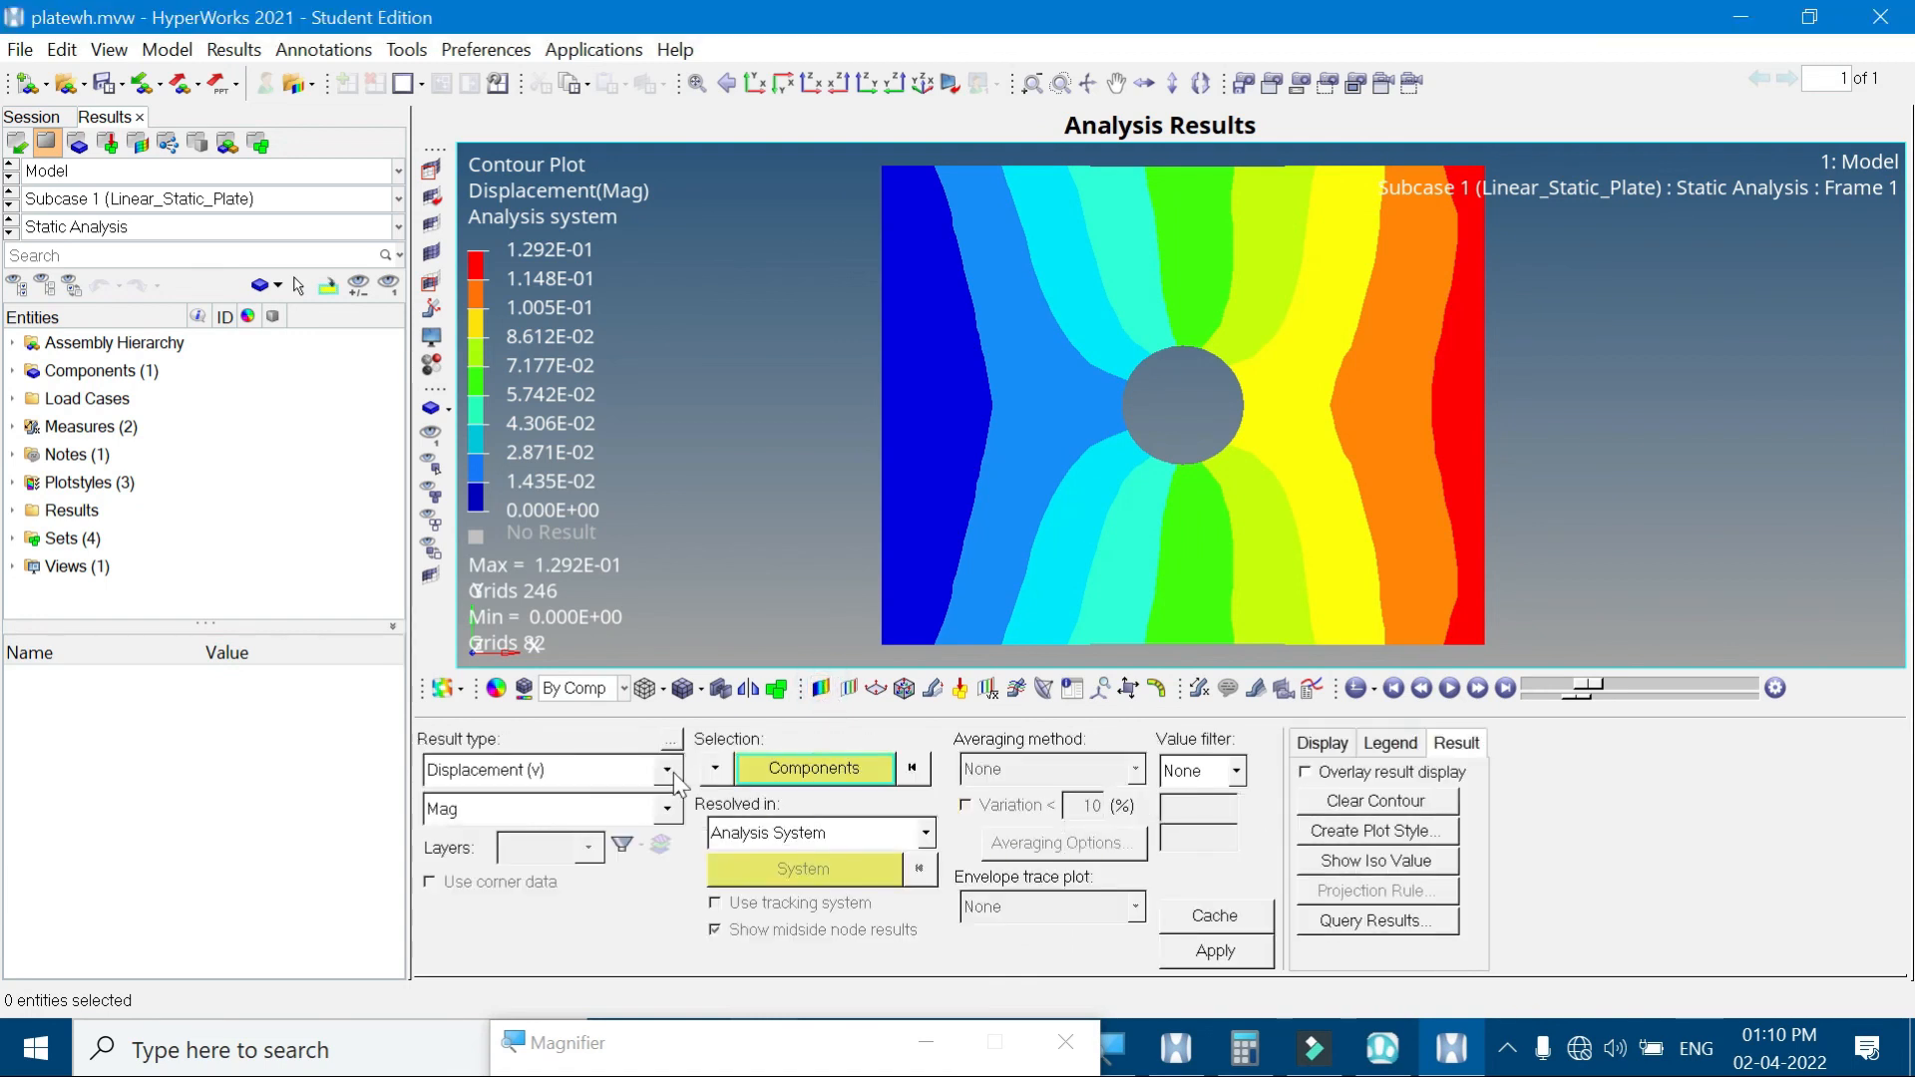
left_click(667, 770)
left_click(623, 827)
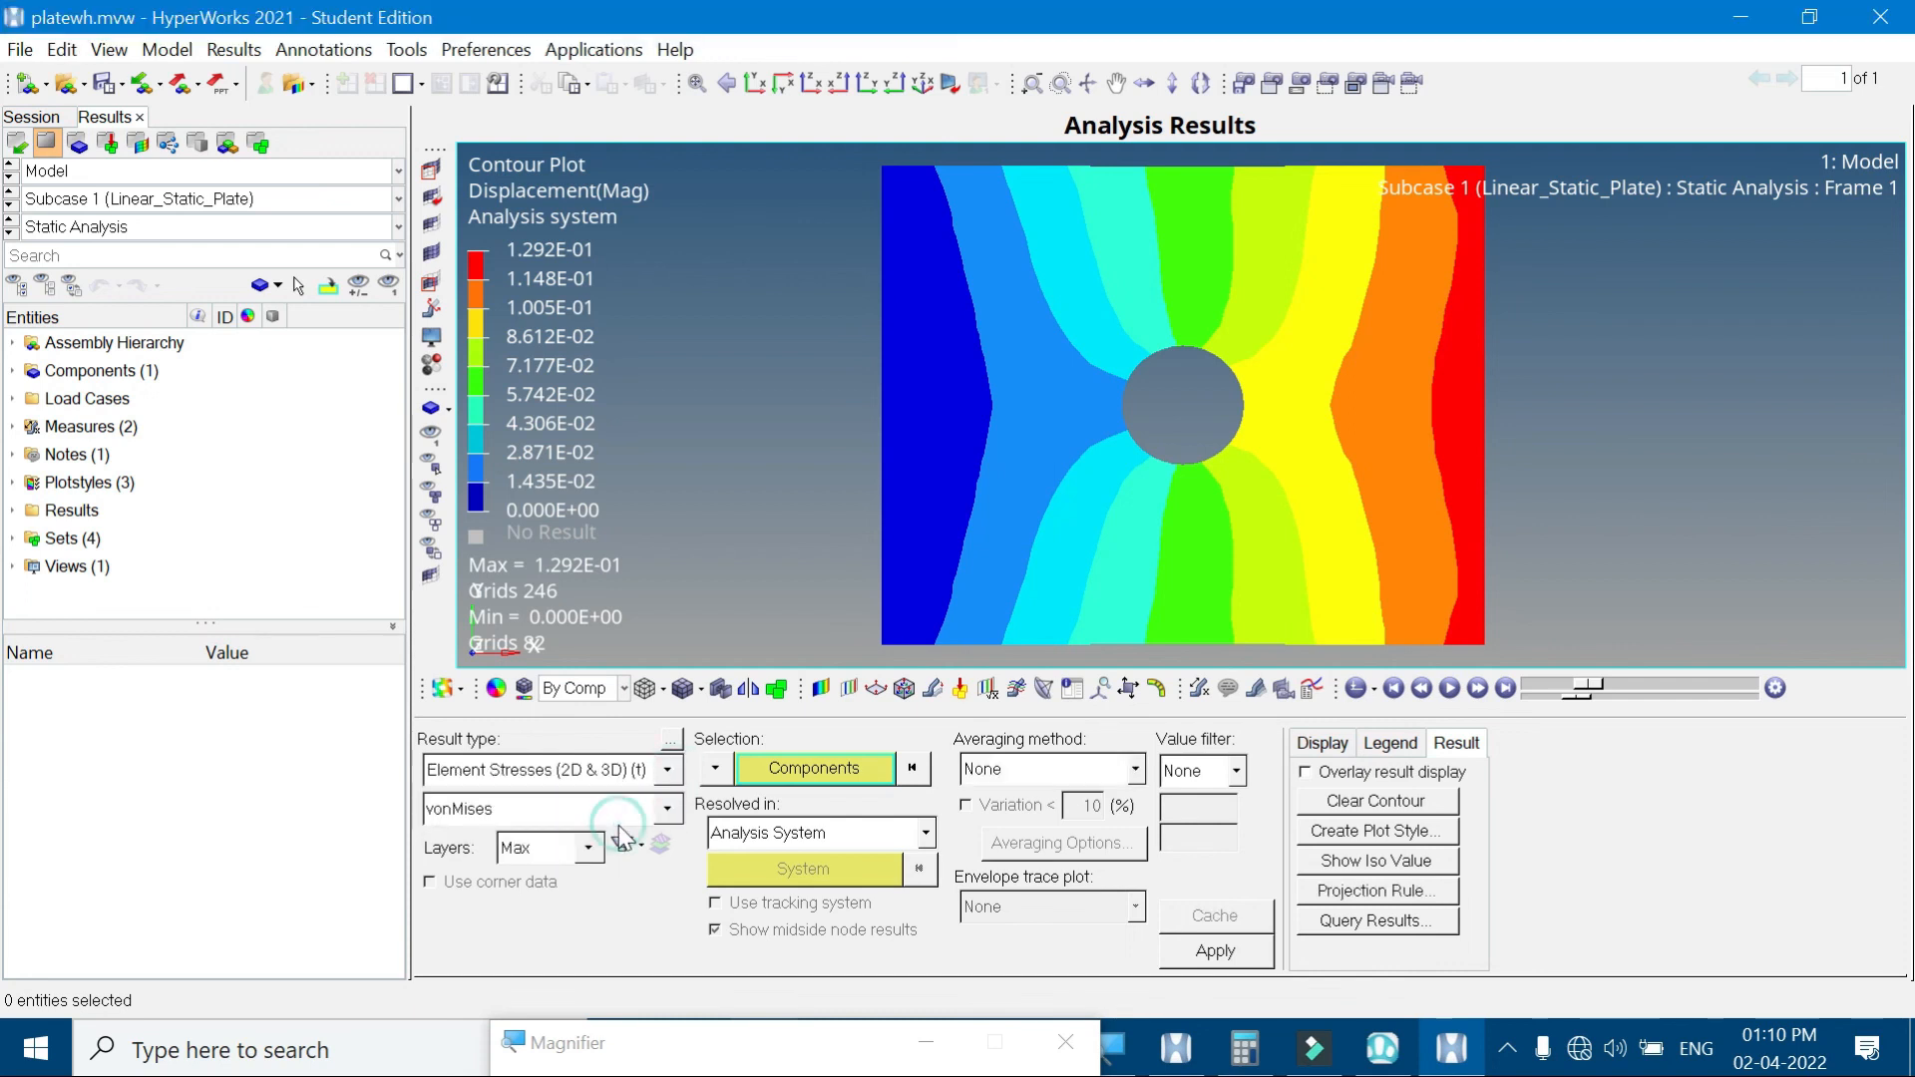
left_click(1135, 769)
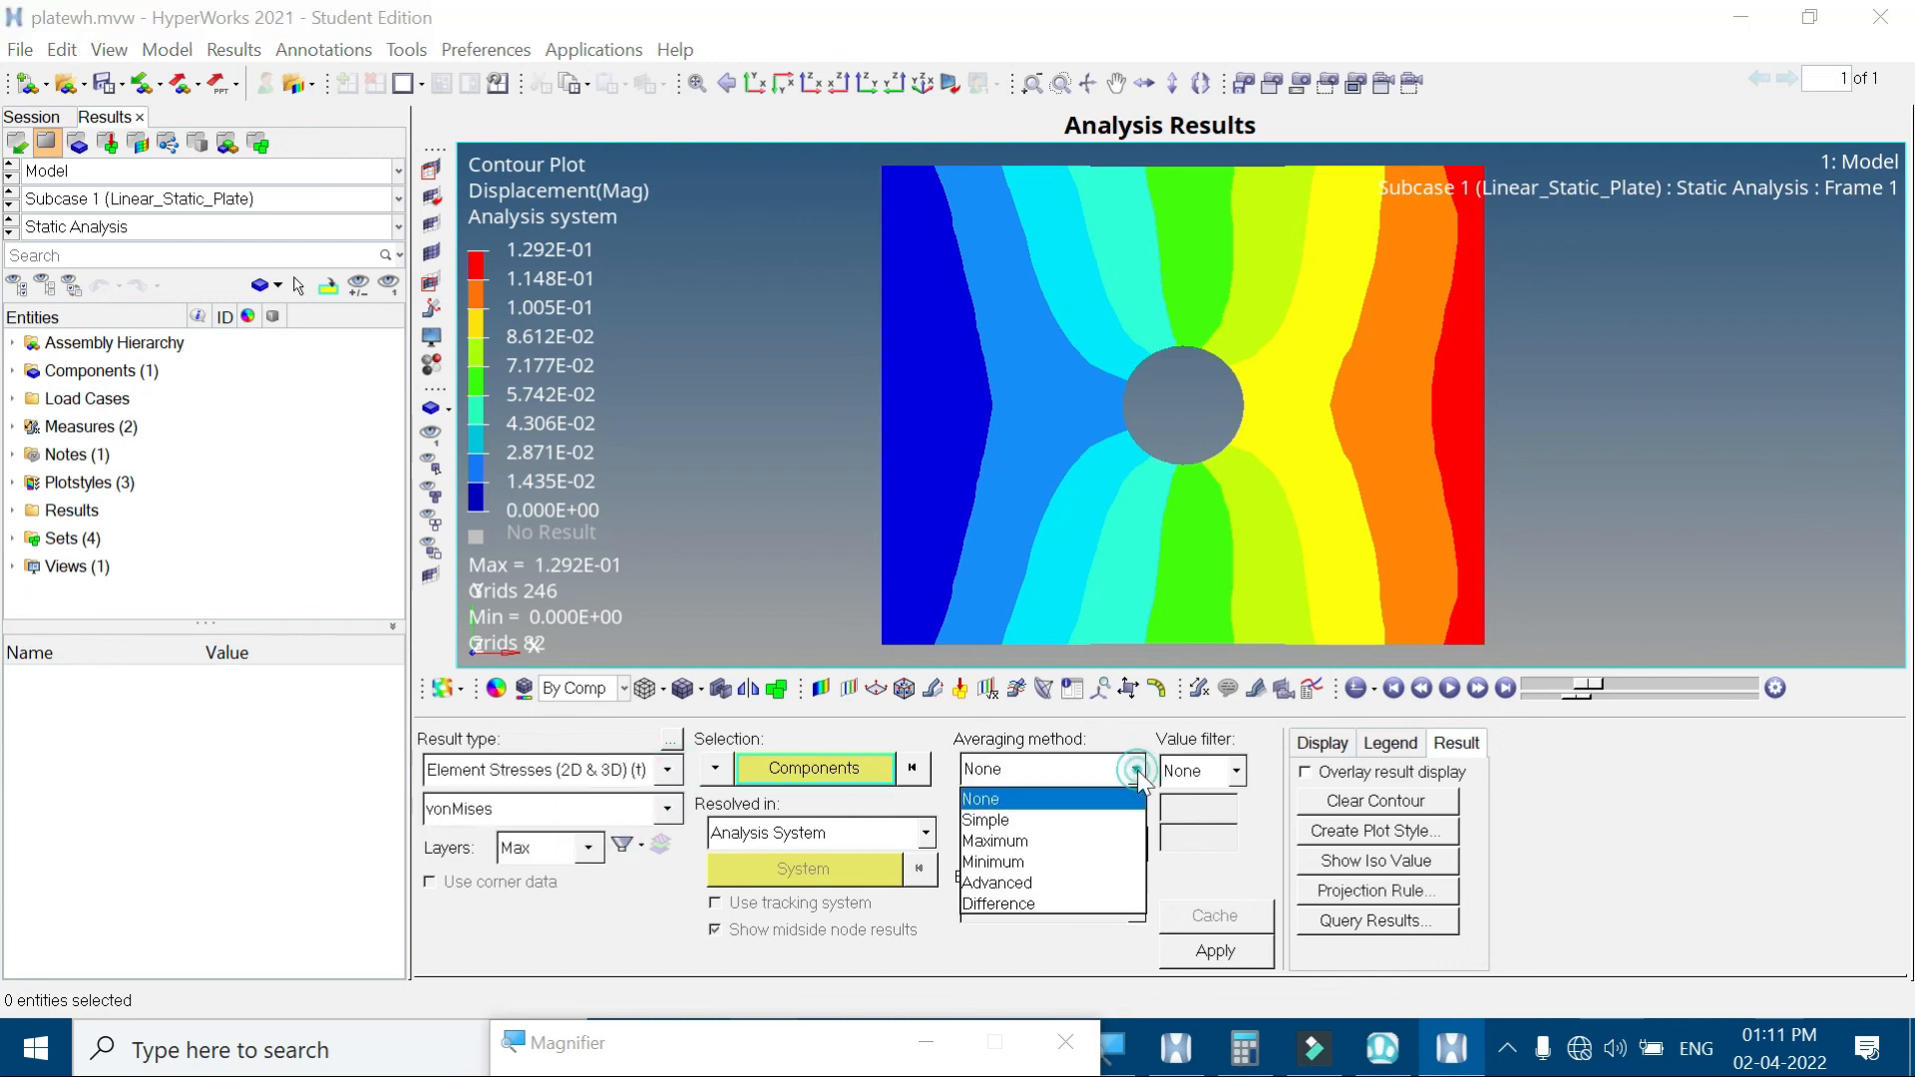
left_click(985, 820)
left_click(1215, 951)
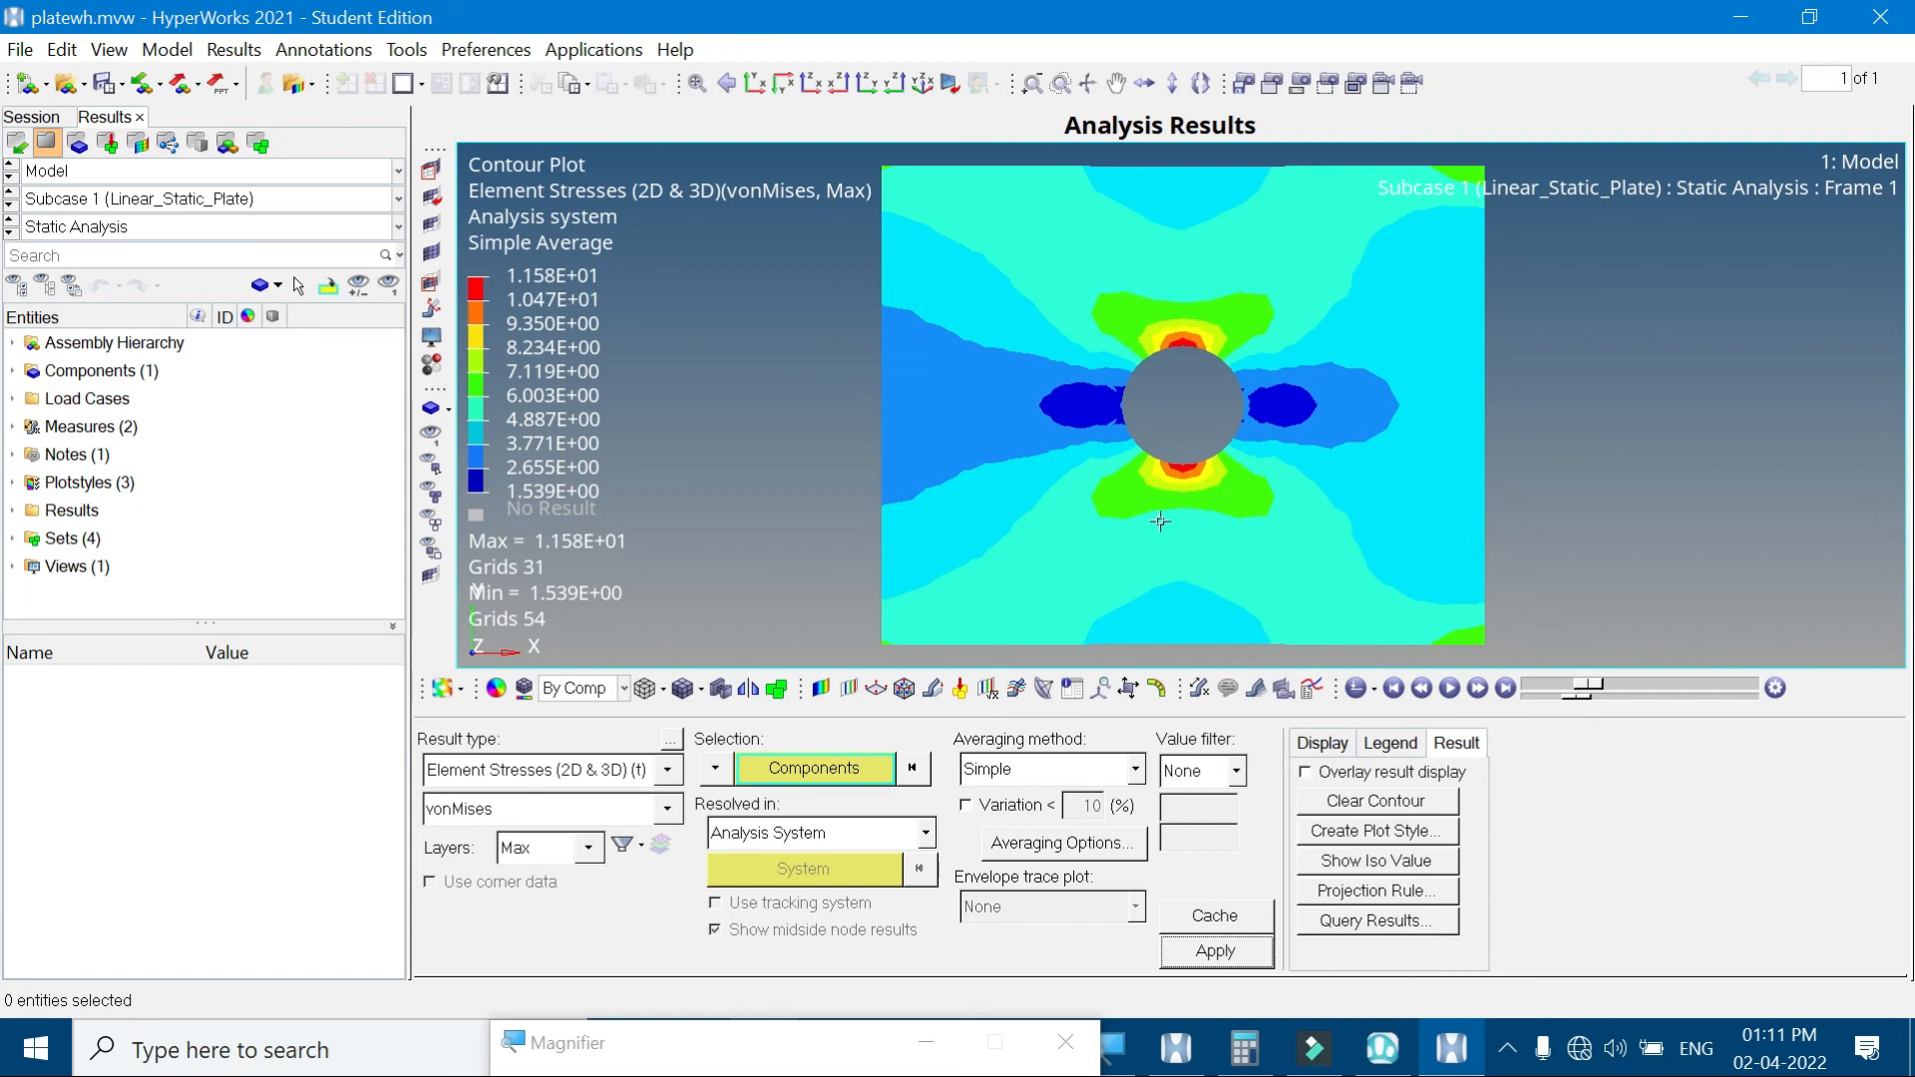
Switch the contour selection to elements, reapply the stress contour, and show the mesh lines on the plate
left_click(716, 768)
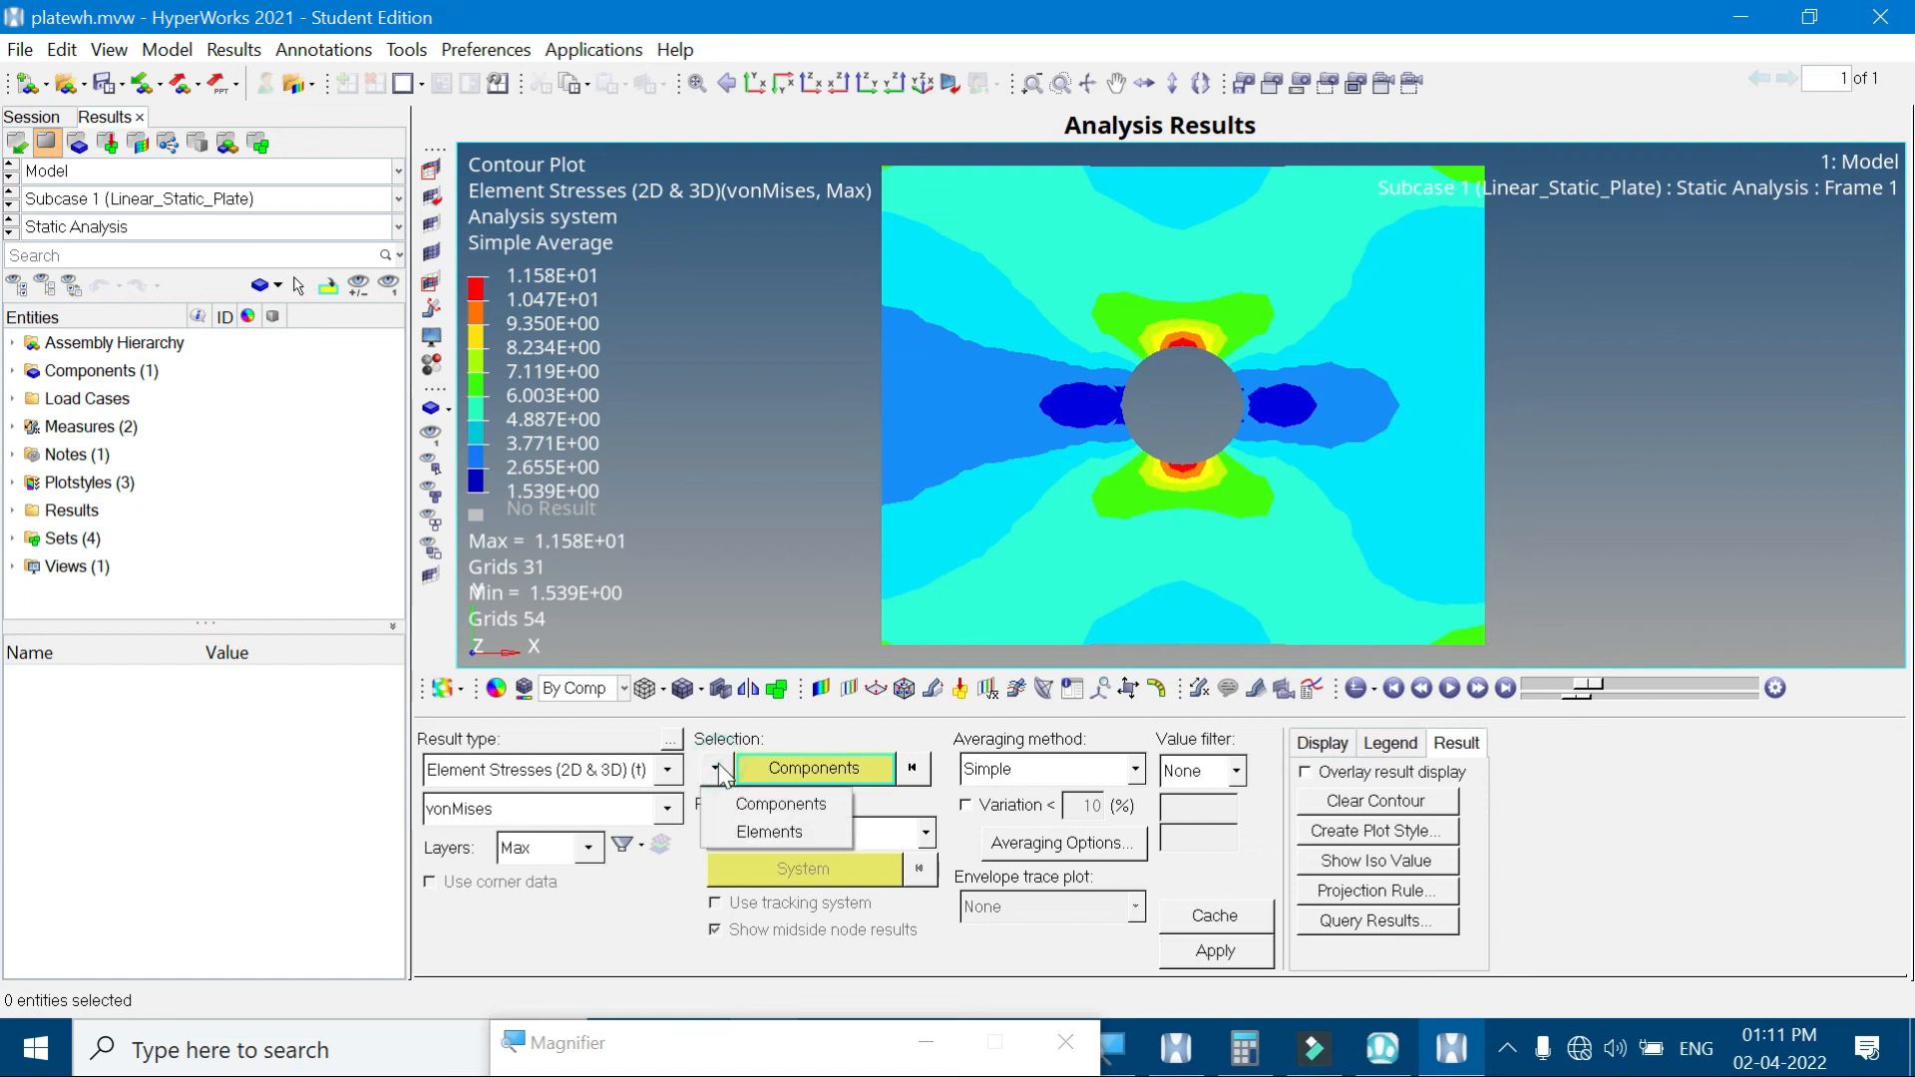
left_click(729, 798)
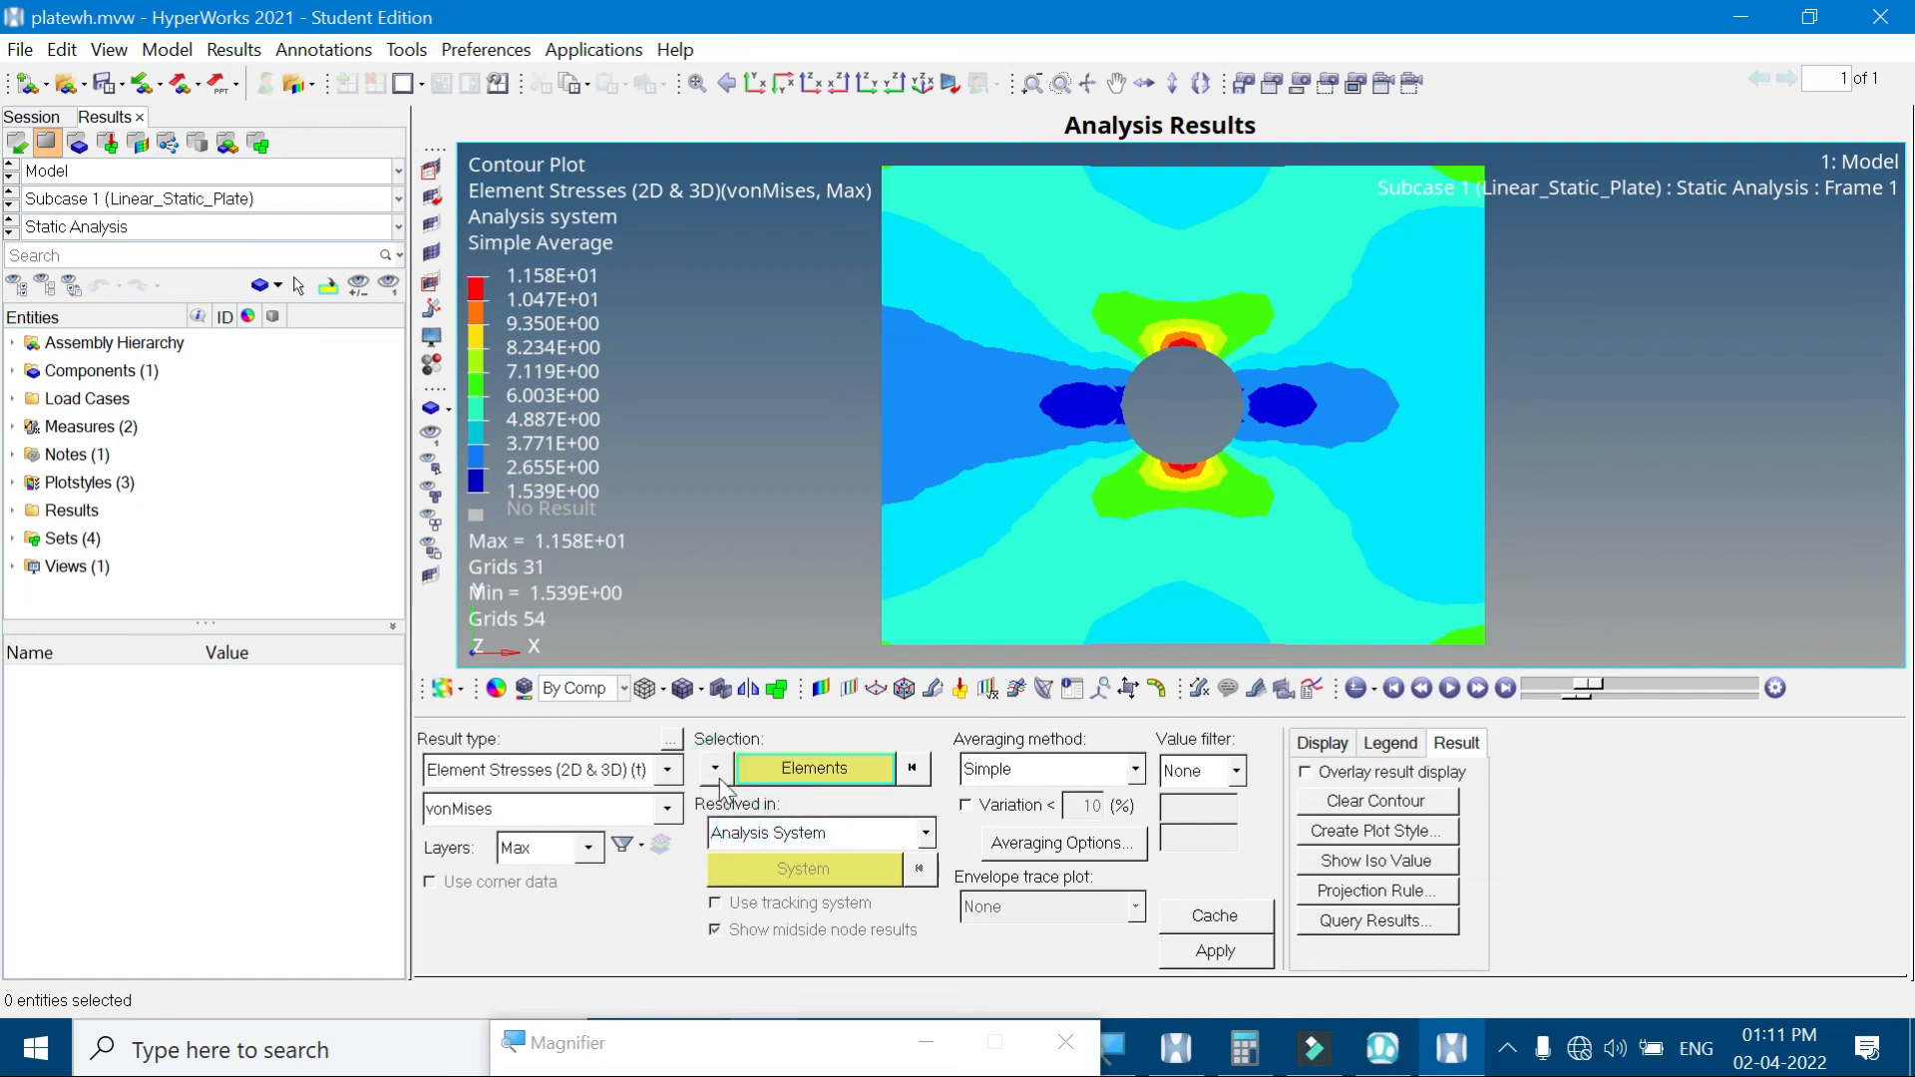
left_click(1200, 959)
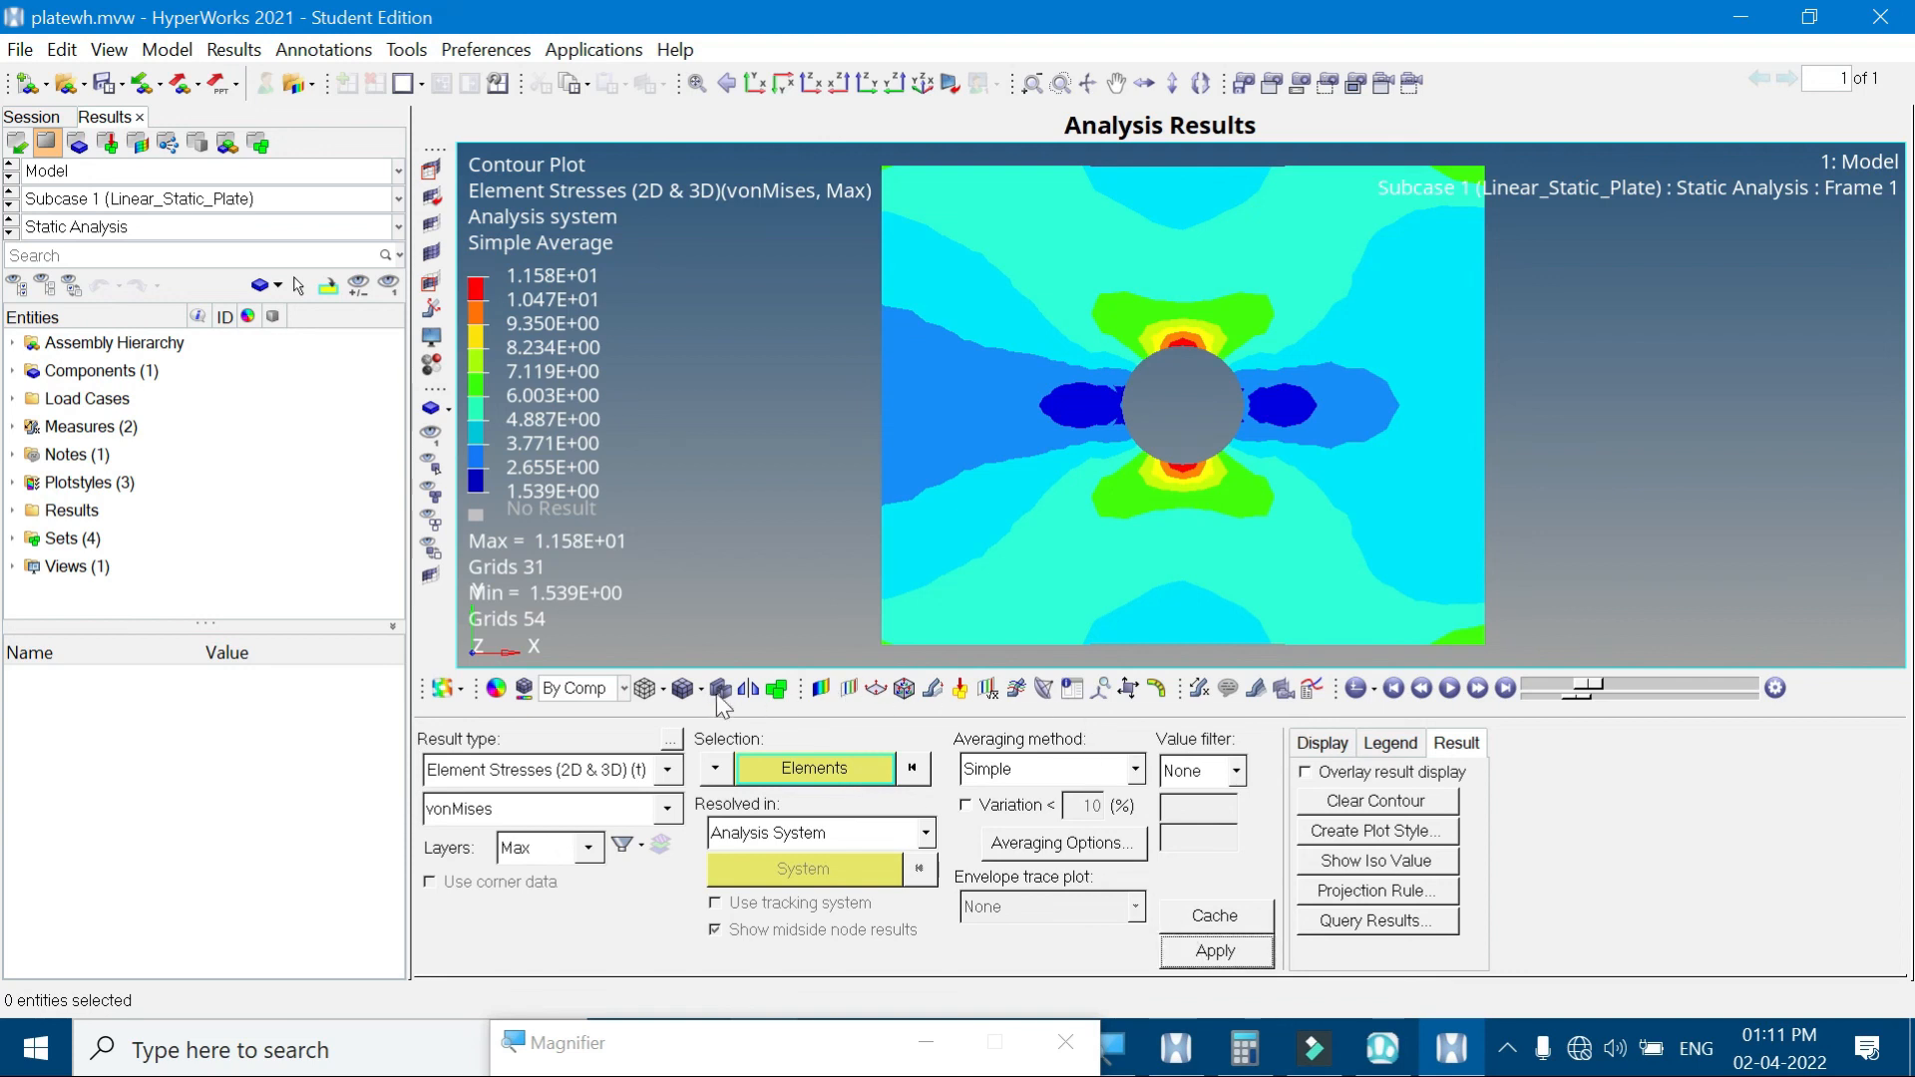
left_click(686, 691)
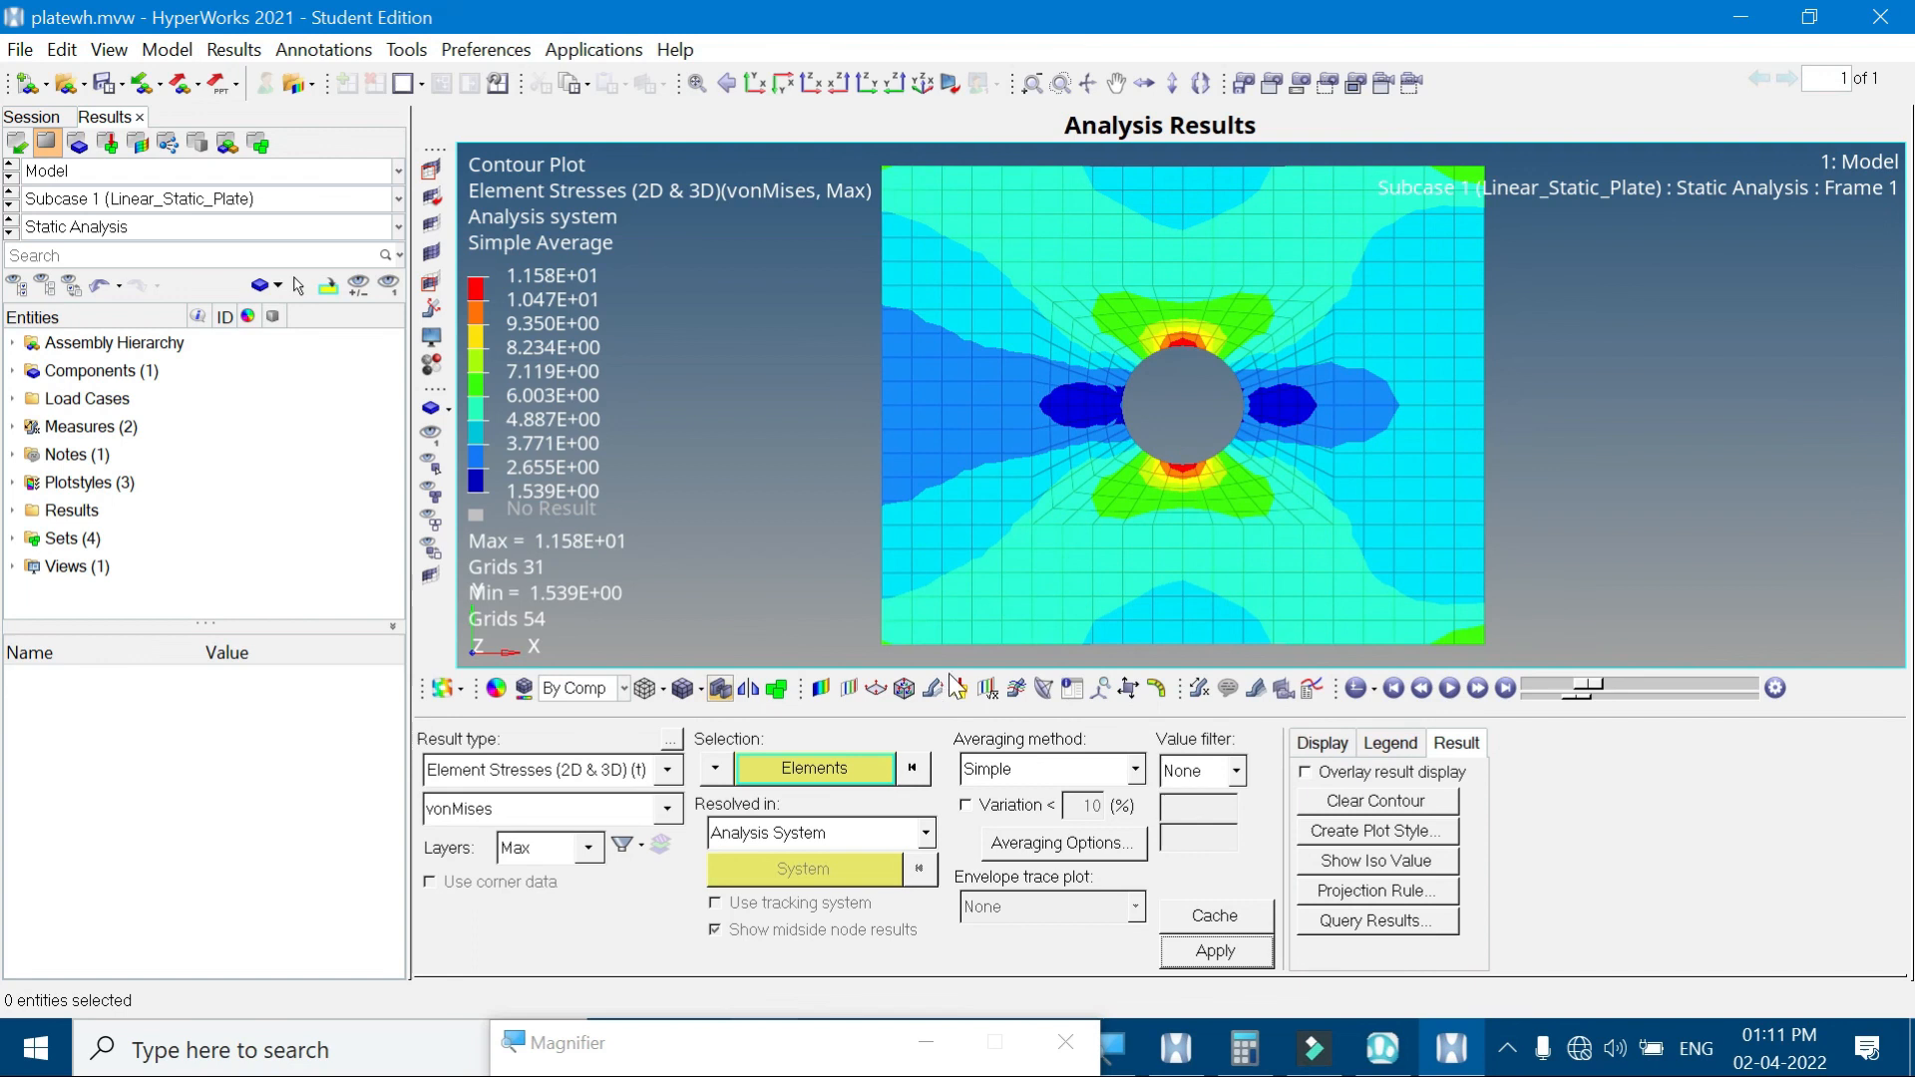
Plot the von Mises contour on single elements one at a time: two left of the hole, and one at its upper-right edge
left_click(1020, 473)
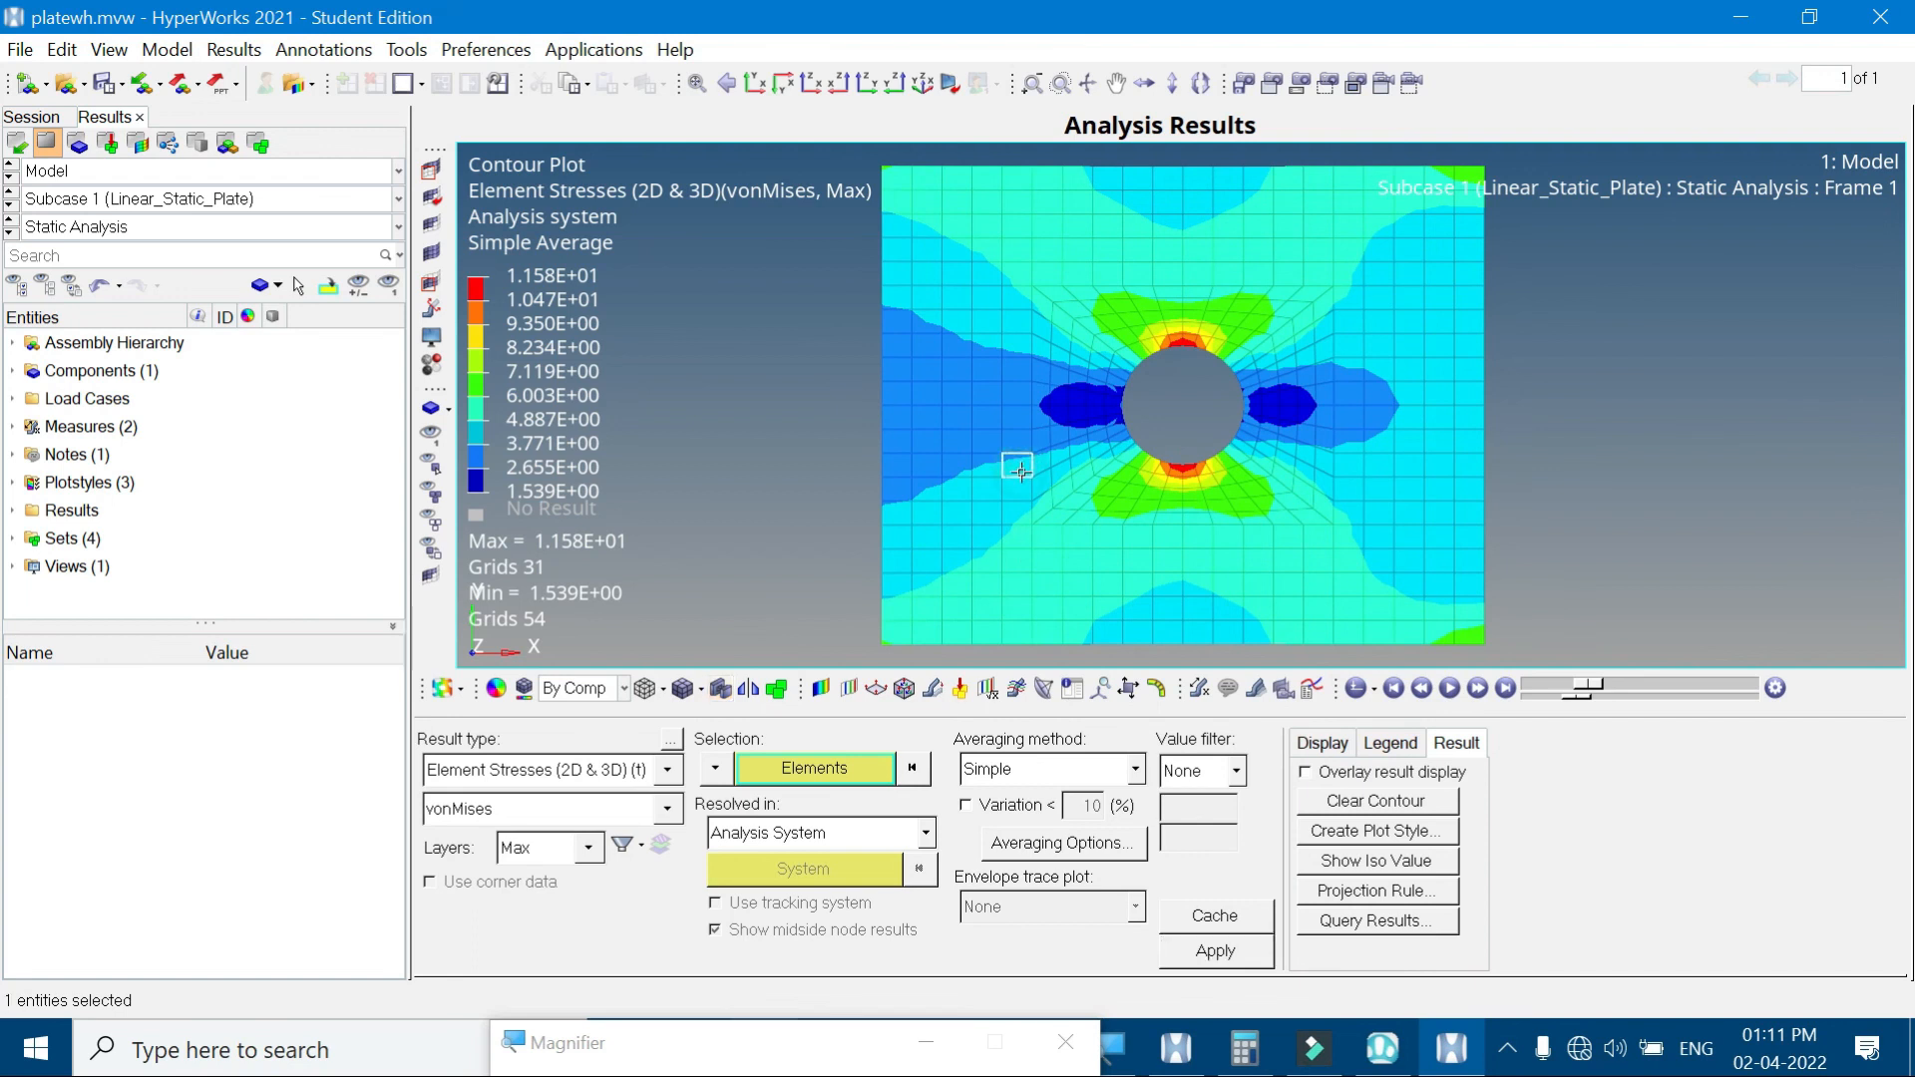
left_click(1210, 954)
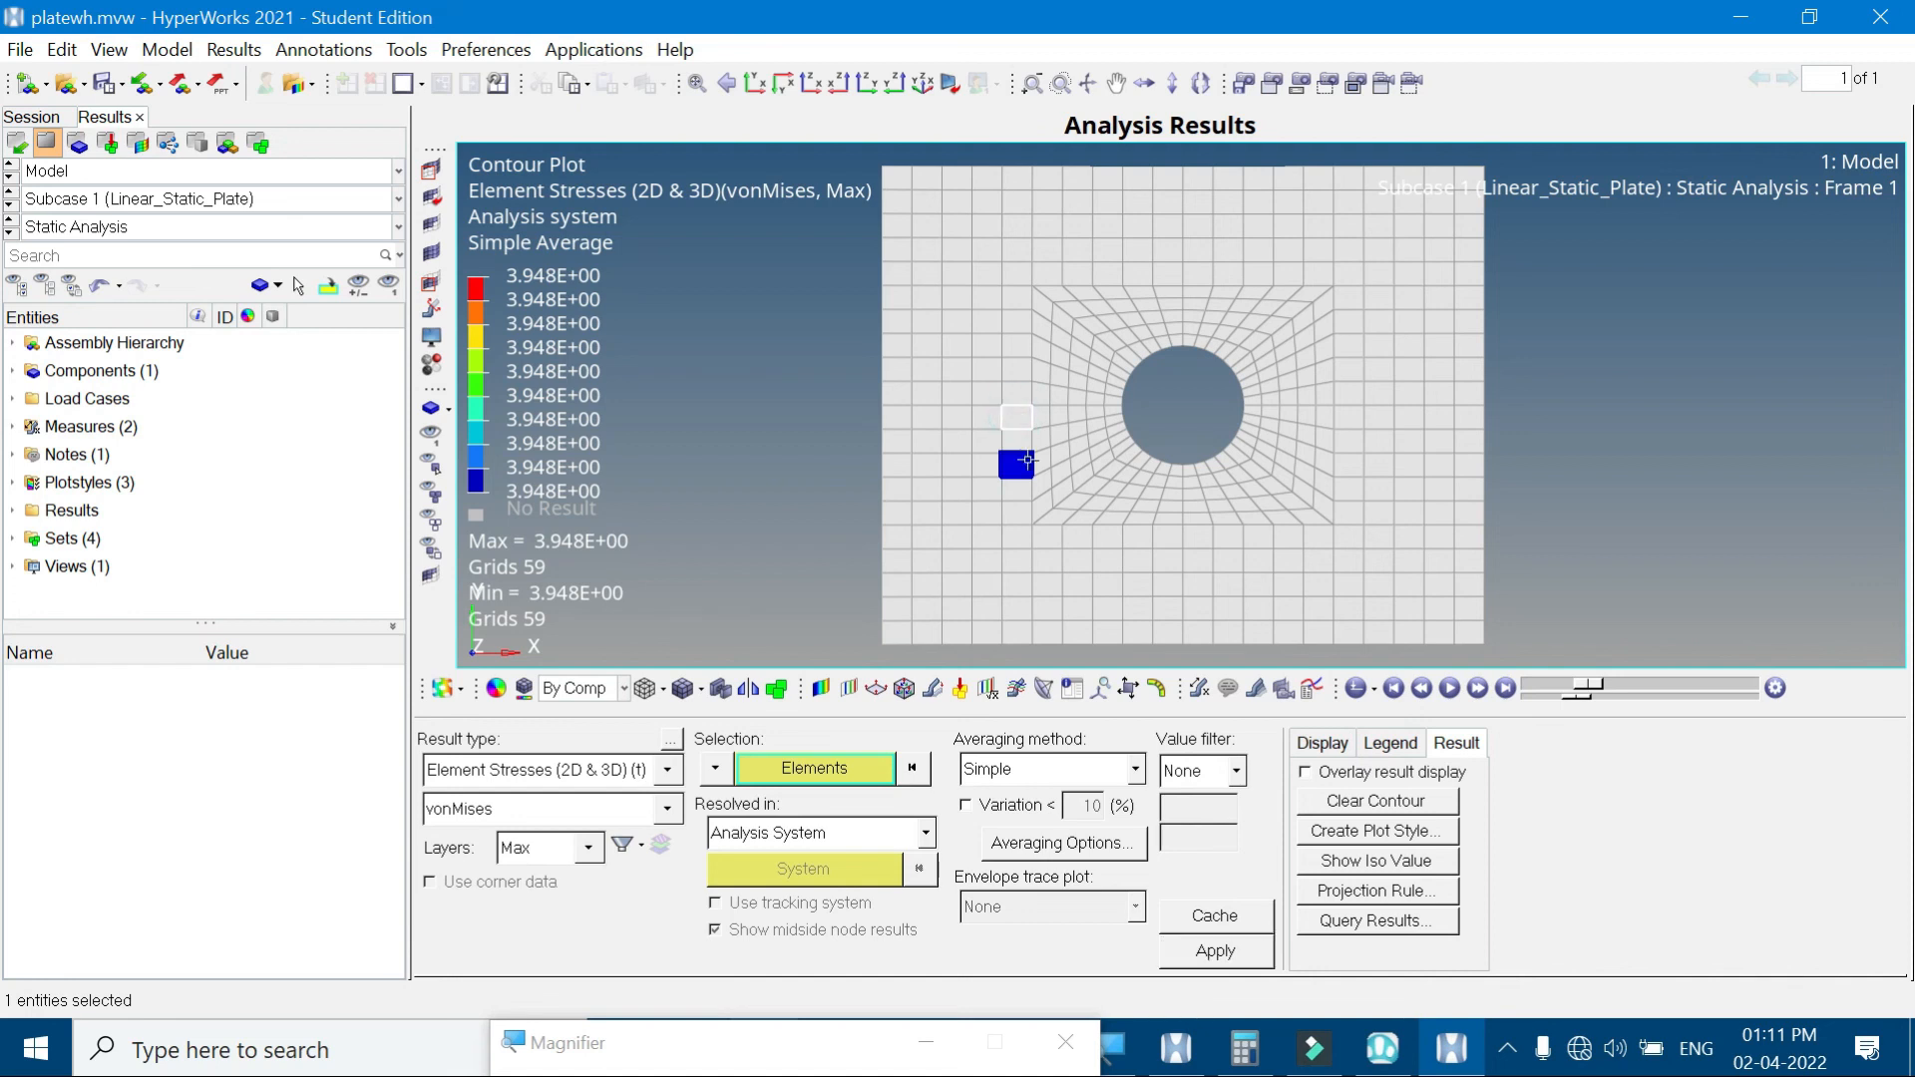
left_click(1215, 950)
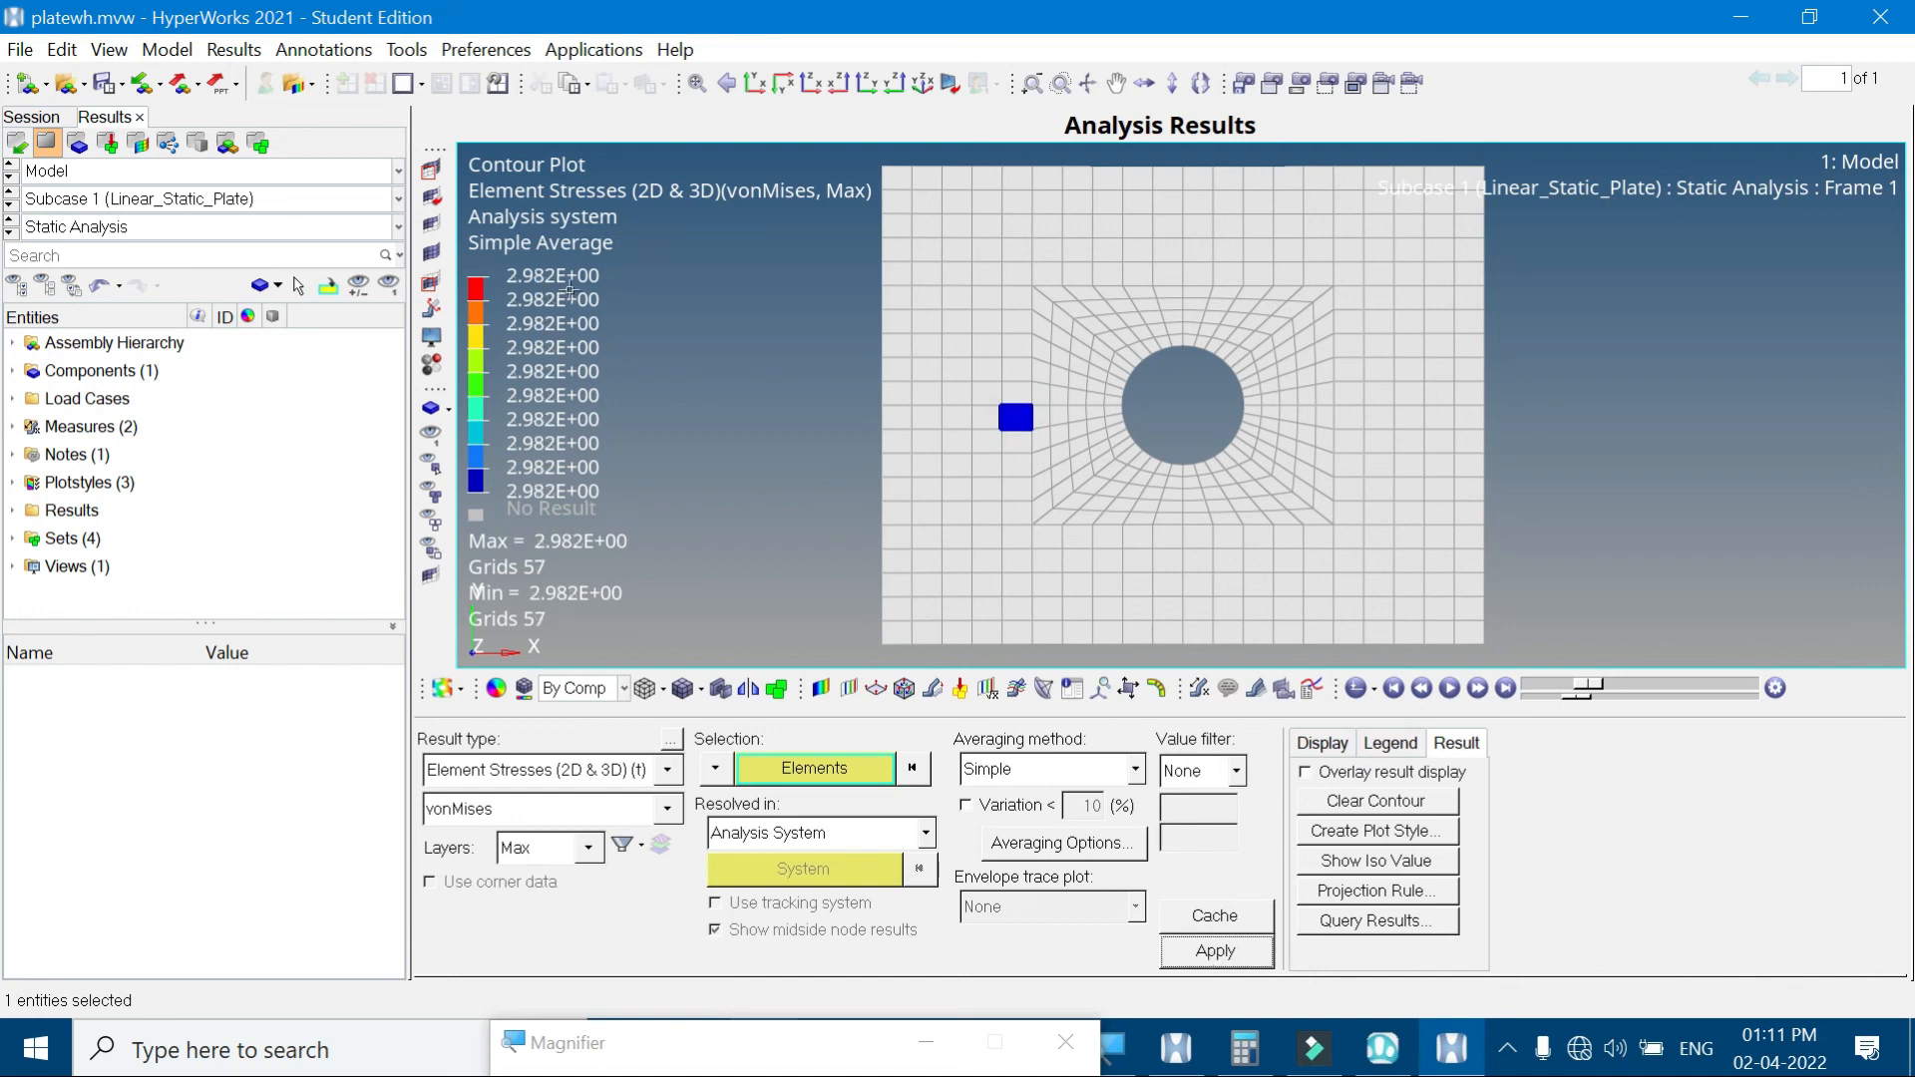
left_click(1228, 349)
left_click(1215, 950)
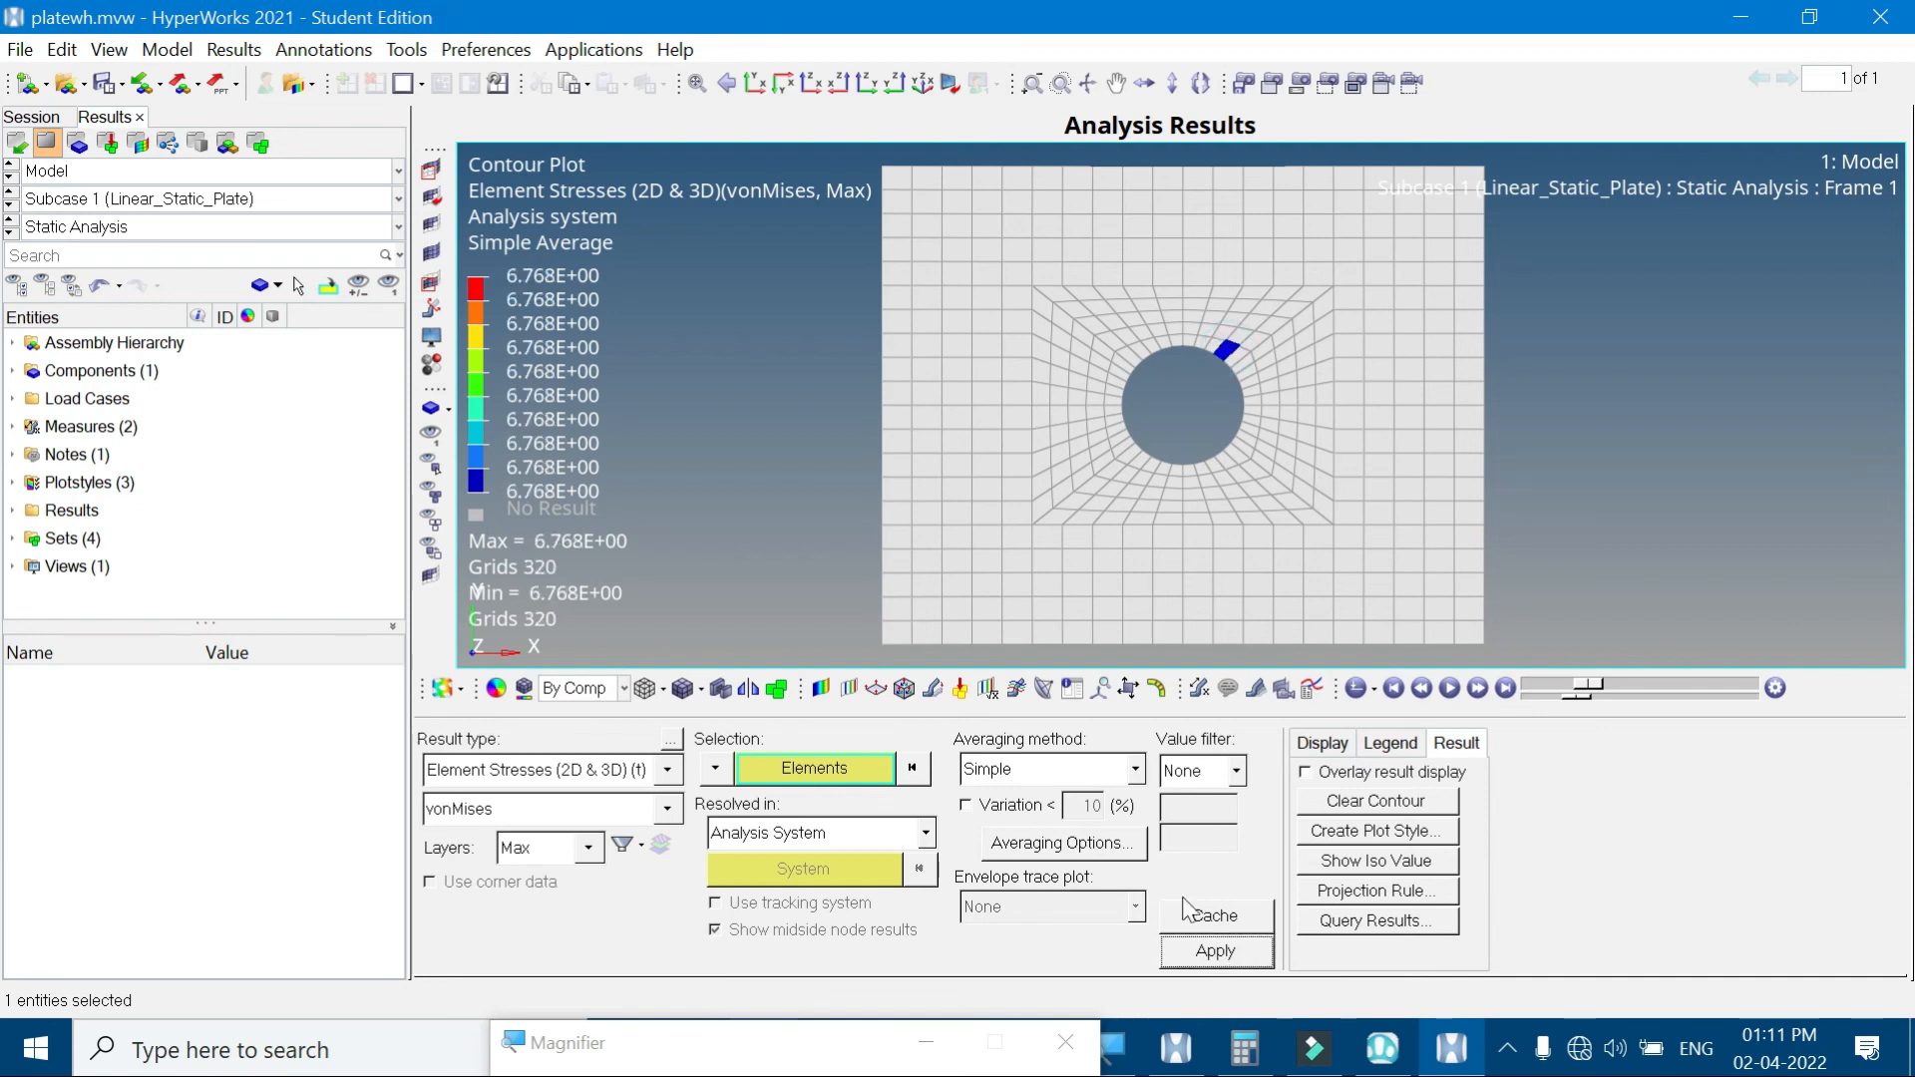